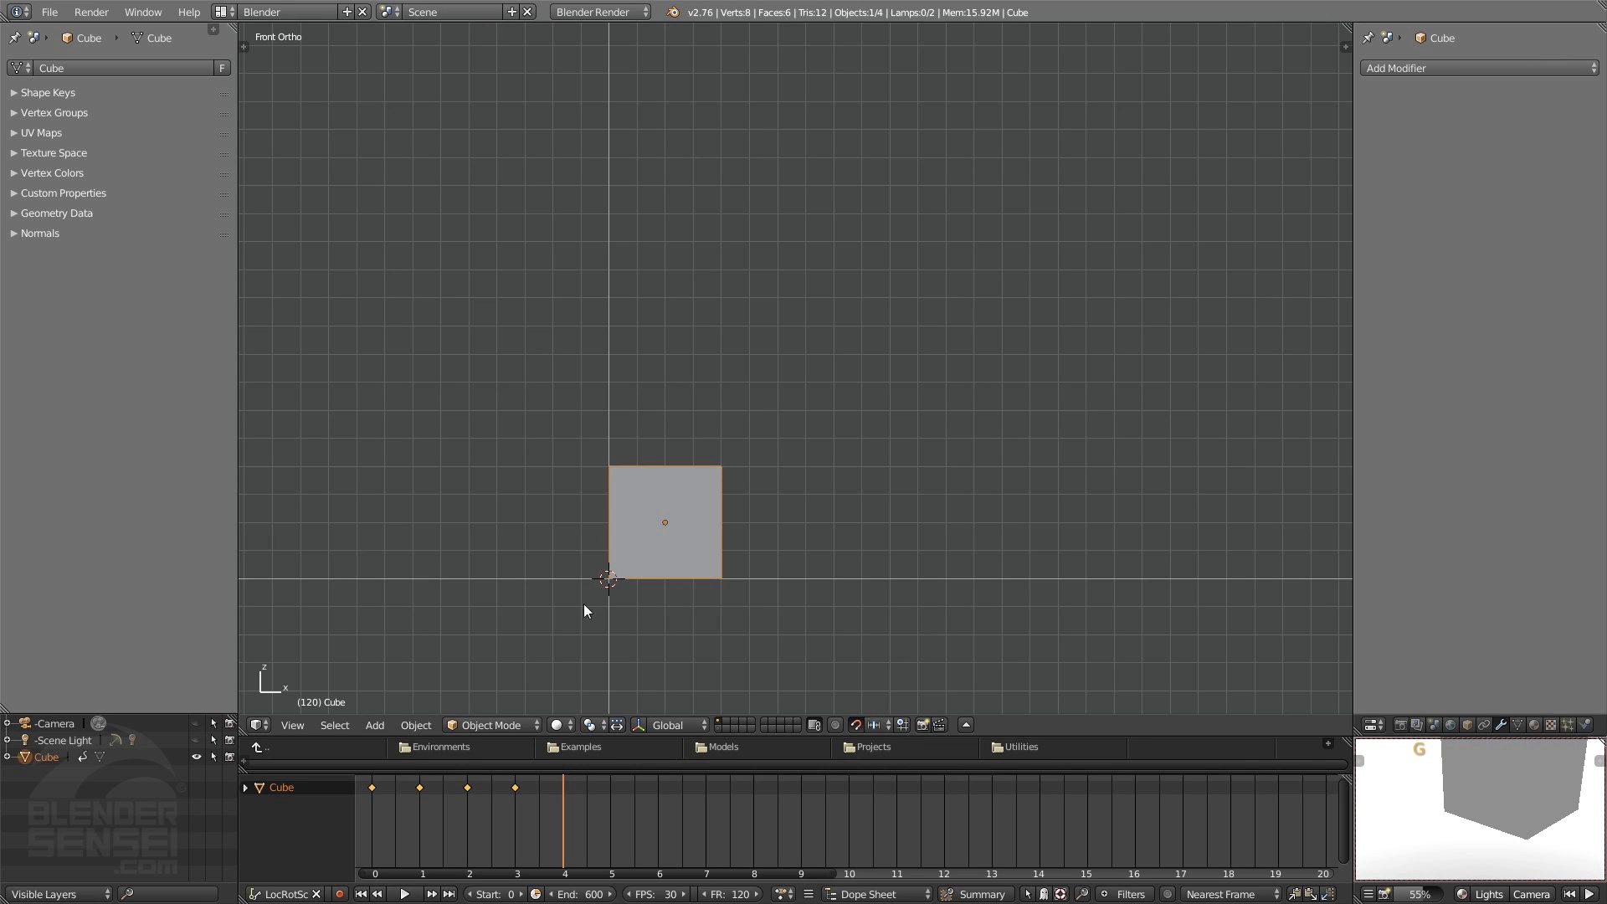
- Duplicate the cube's first keyframe from 0 to 4 seconds
left_click(371, 787)
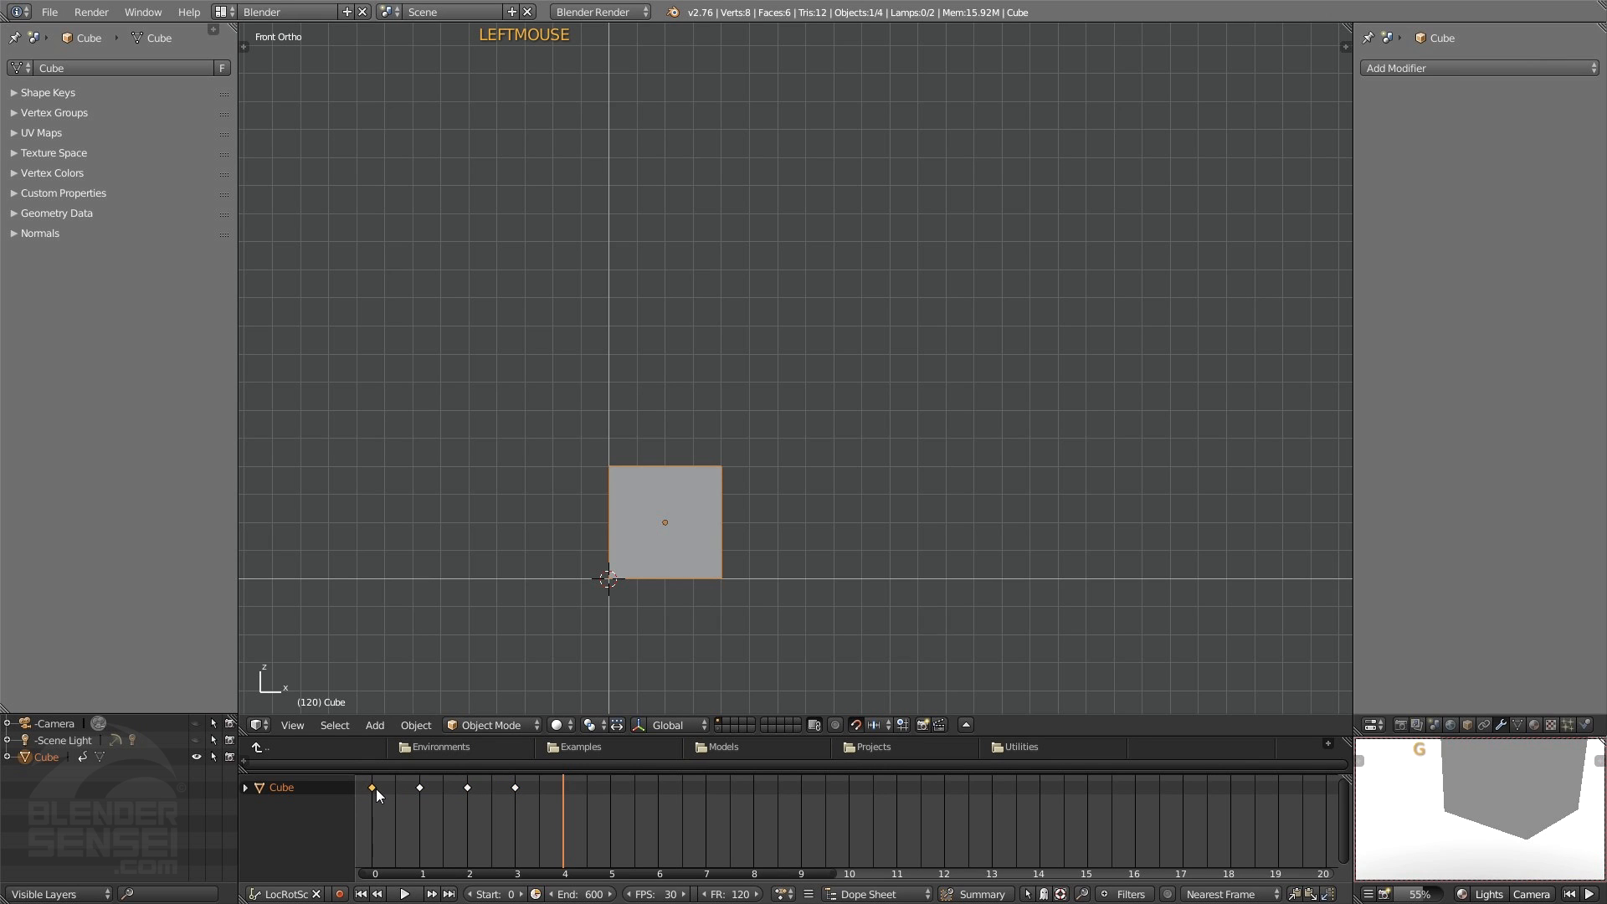
key("shift+d")
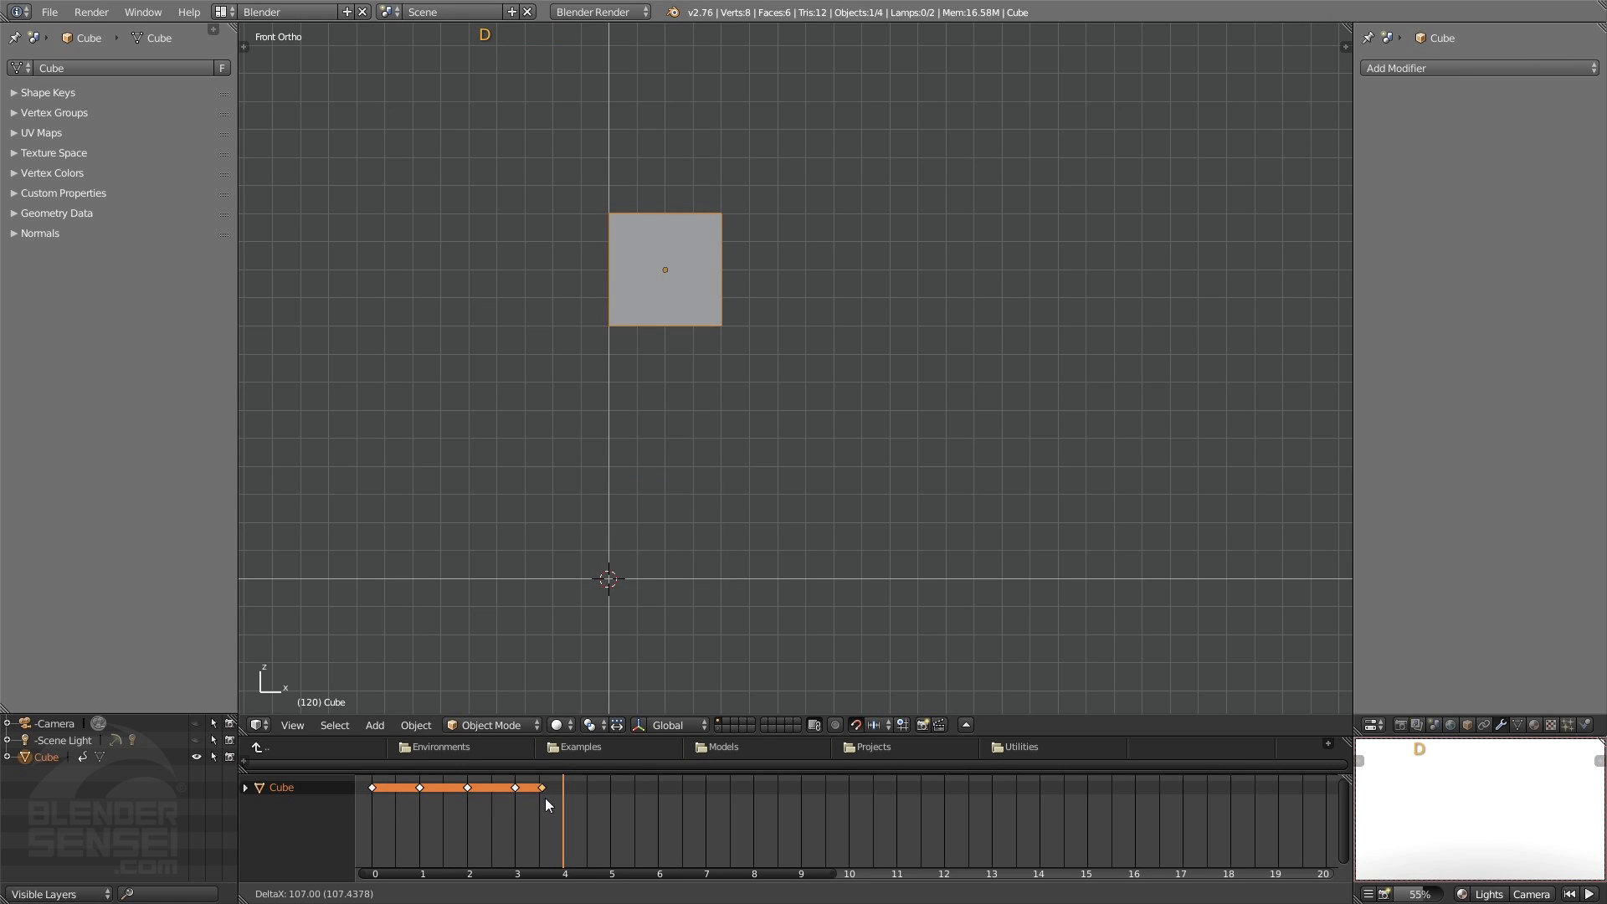
left_click(560, 801)
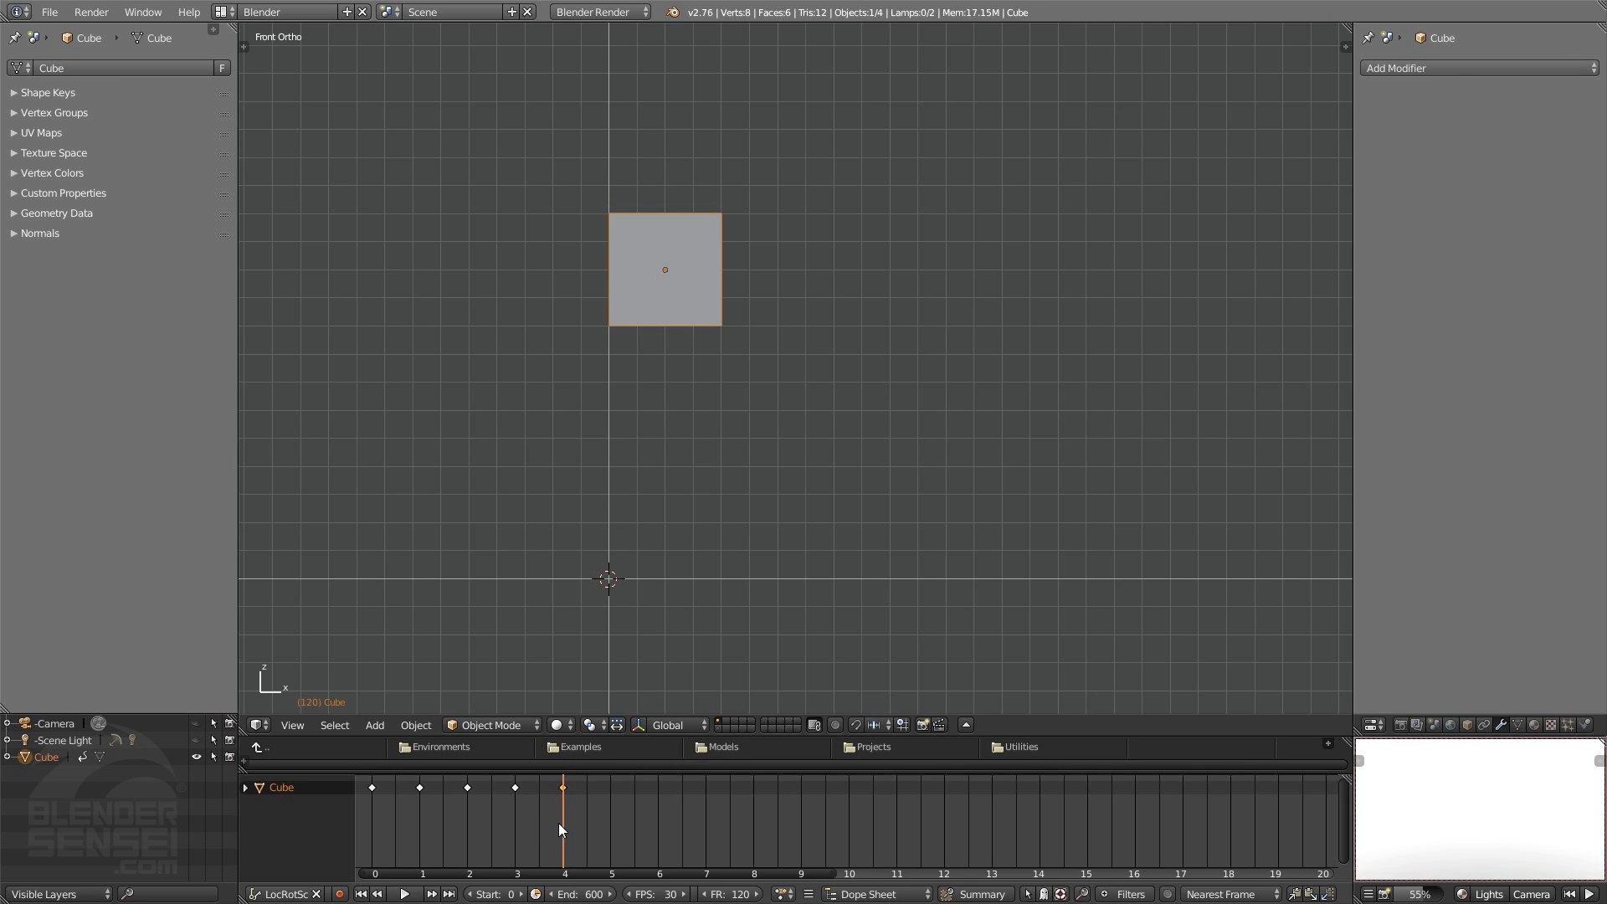
- Play the cube's animation from frame 0 to check the motion
left_click(360, 894)
left_click(404, 894)
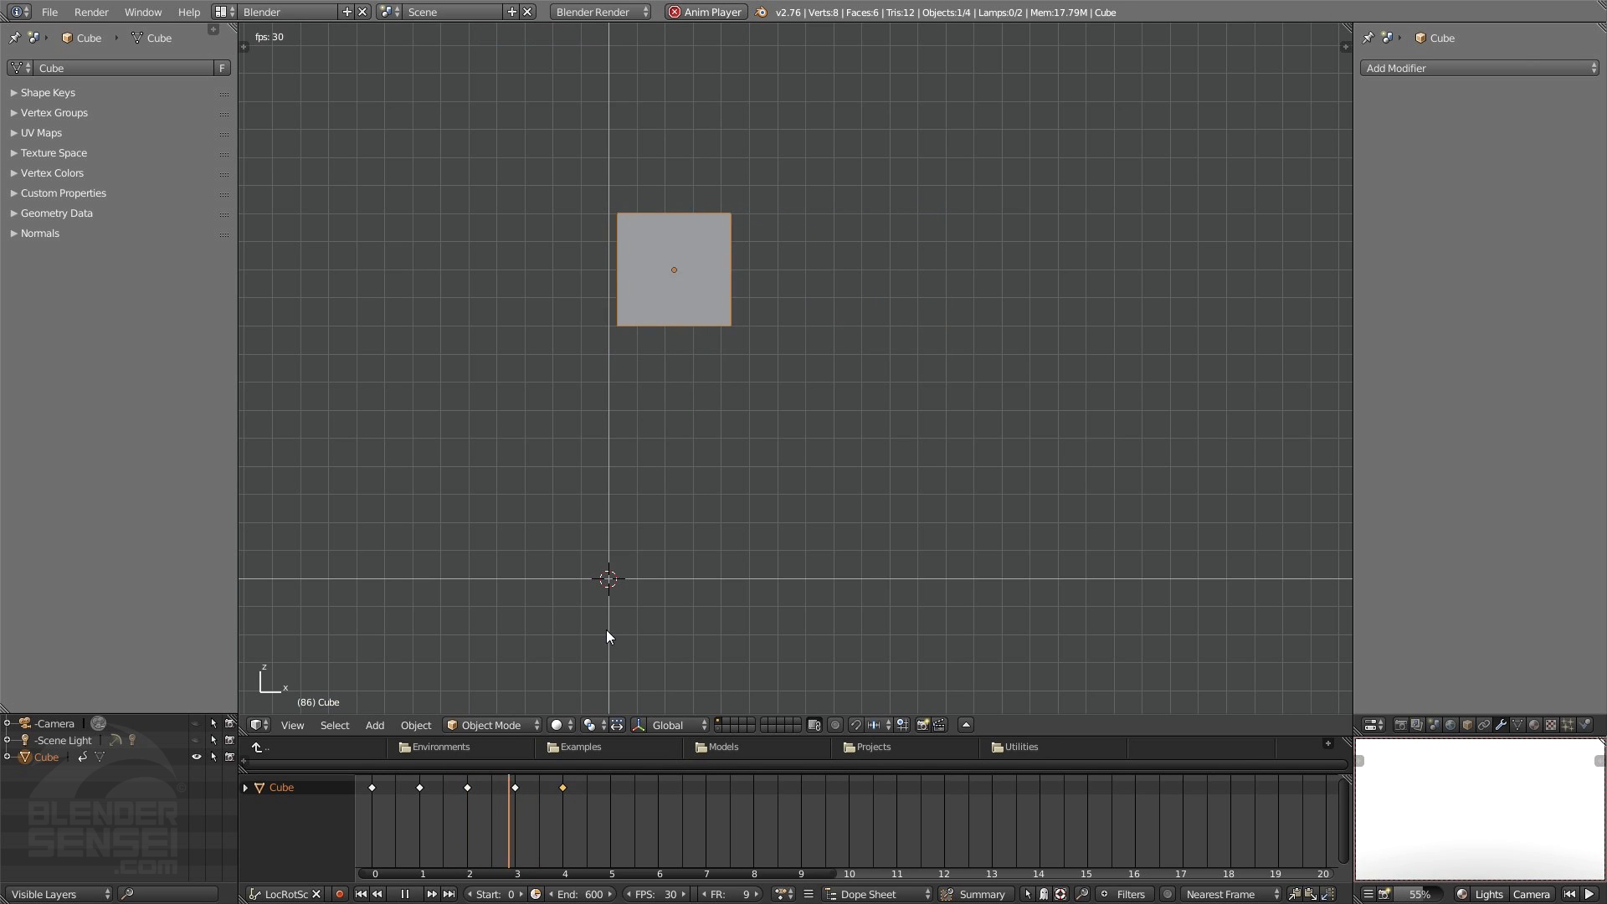
key("Escape")
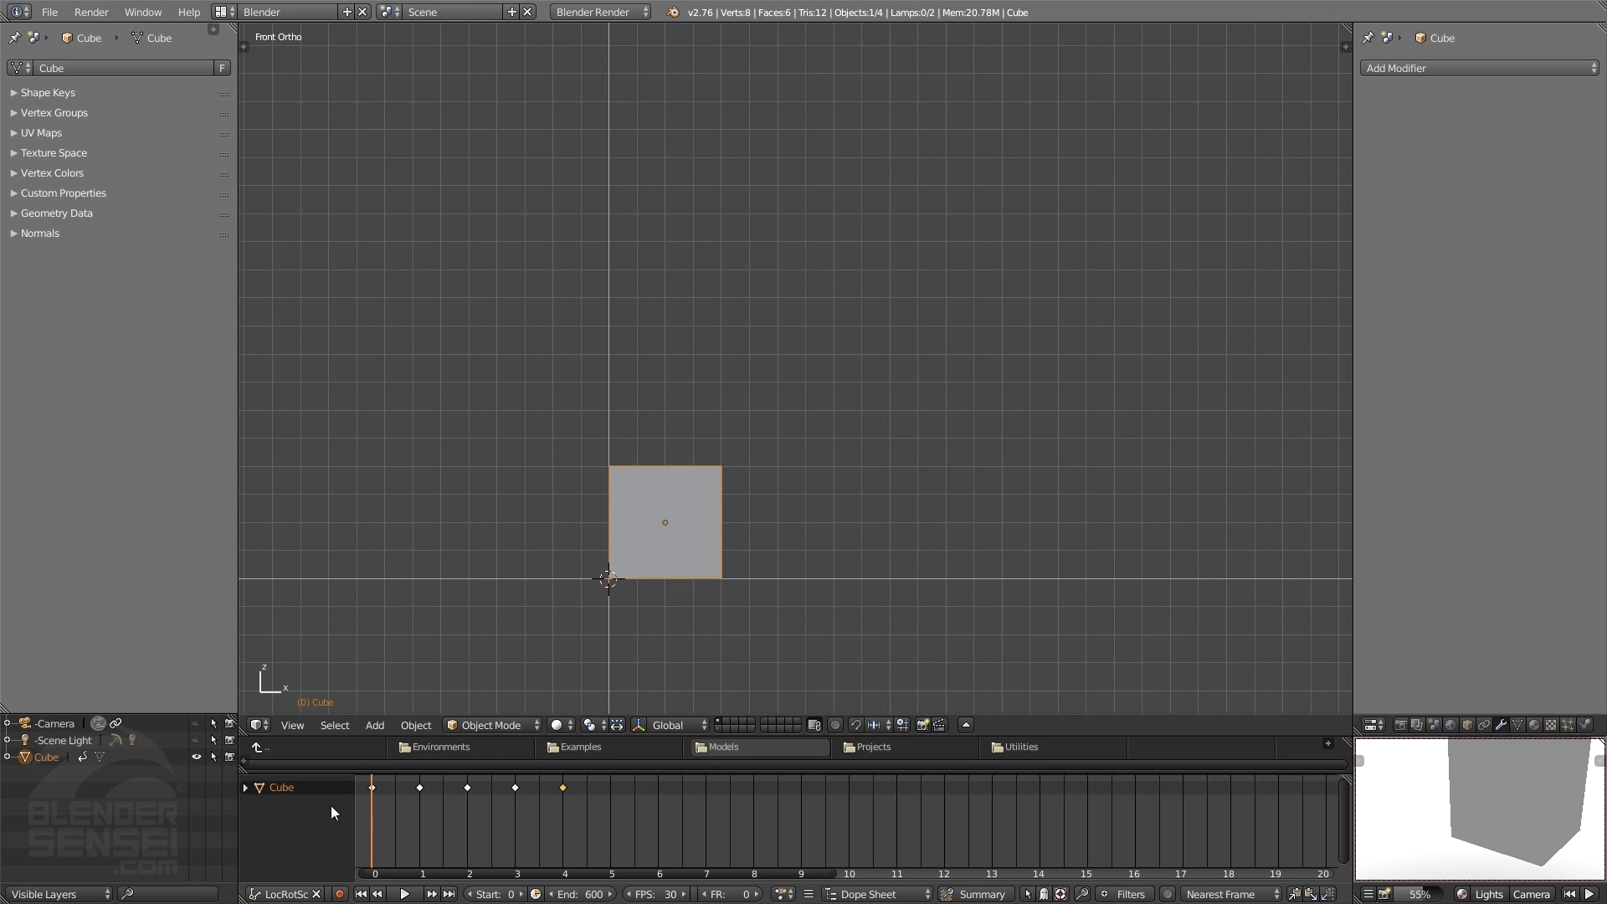
key("alt+a")
right_click(408, 816)
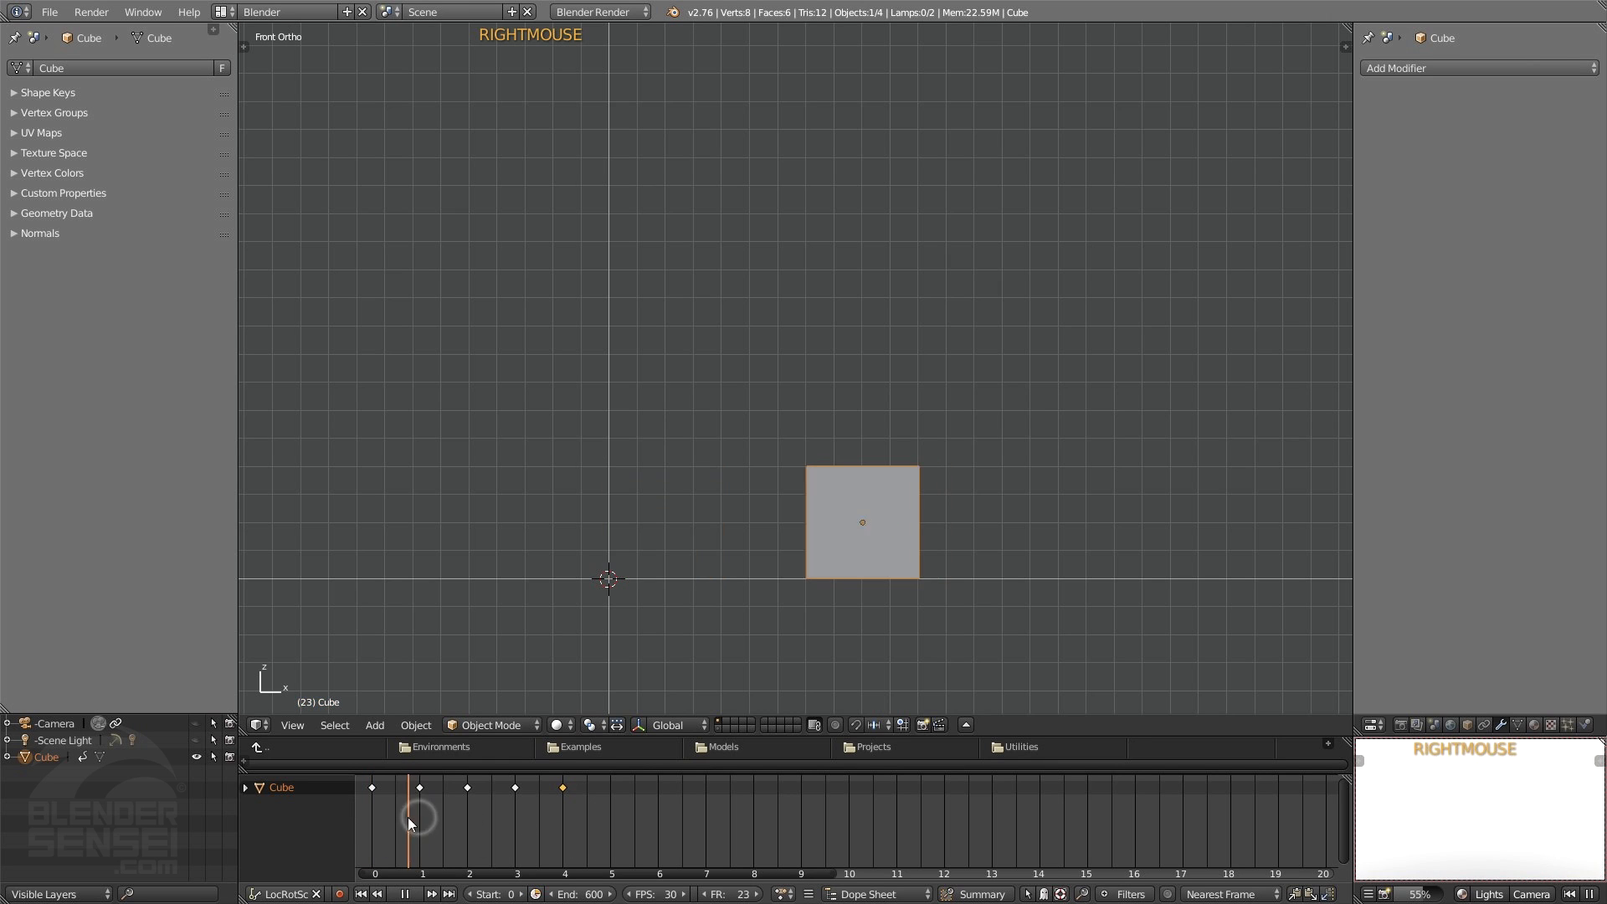
- Scrub the cube's animation back and forth between 0 and 1 second, ending at frame 0
right_click_drag(373, 815, 413, 816)
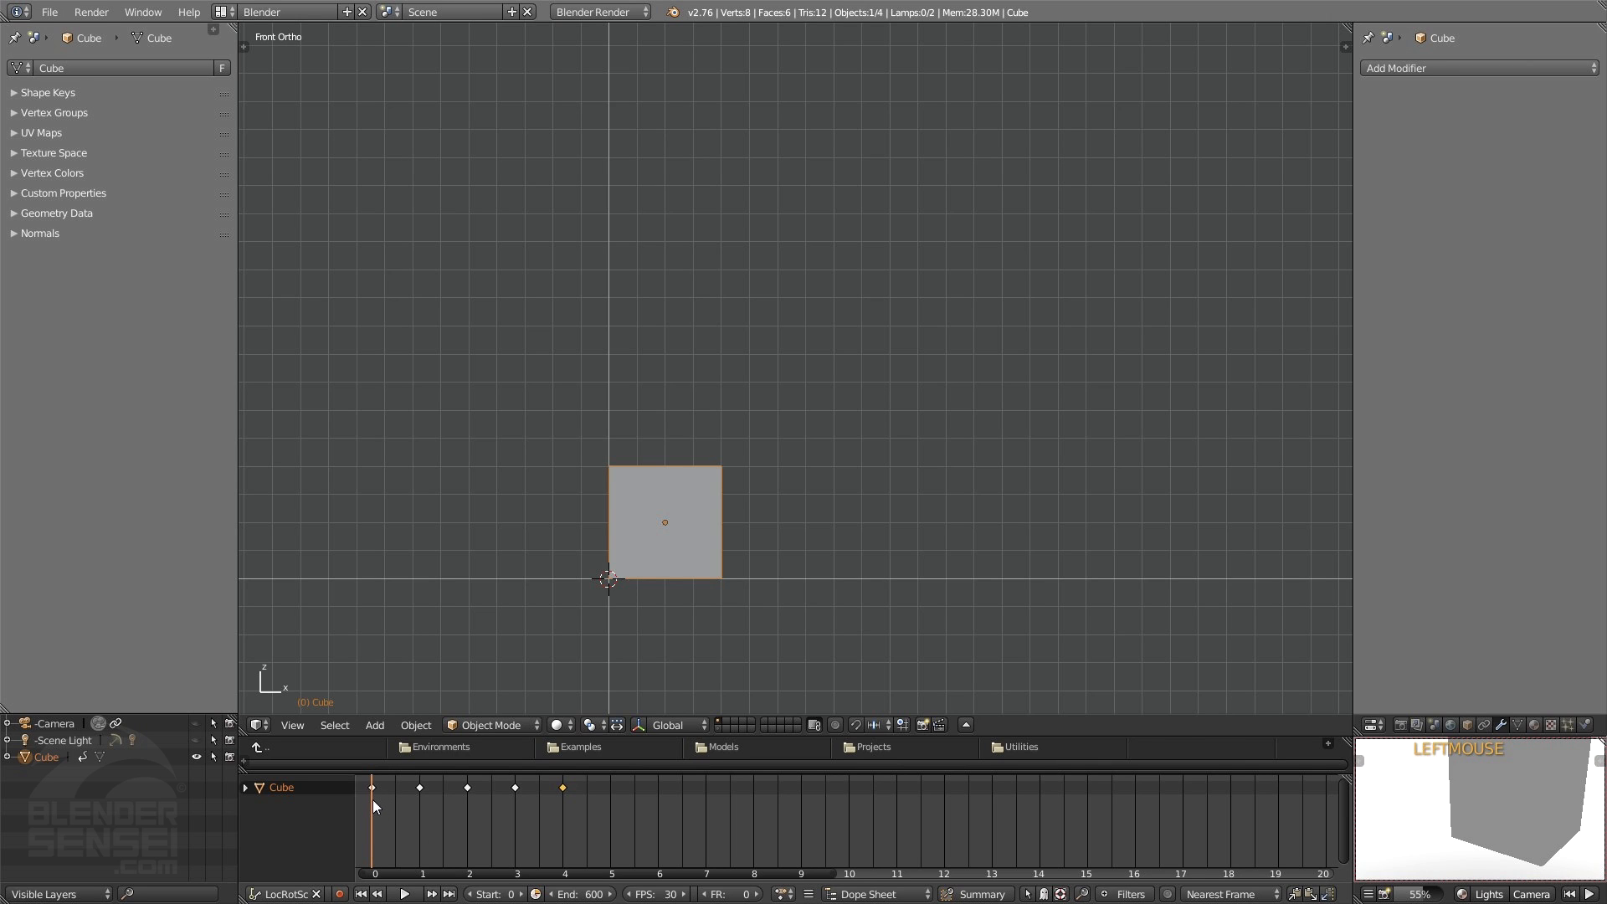
mouse_move(373, 800)
right_mouse_down()
mouse_move(423, 806)
mouse_move(365, 805)
mouse_move(380, 805)
right_mouse_up()
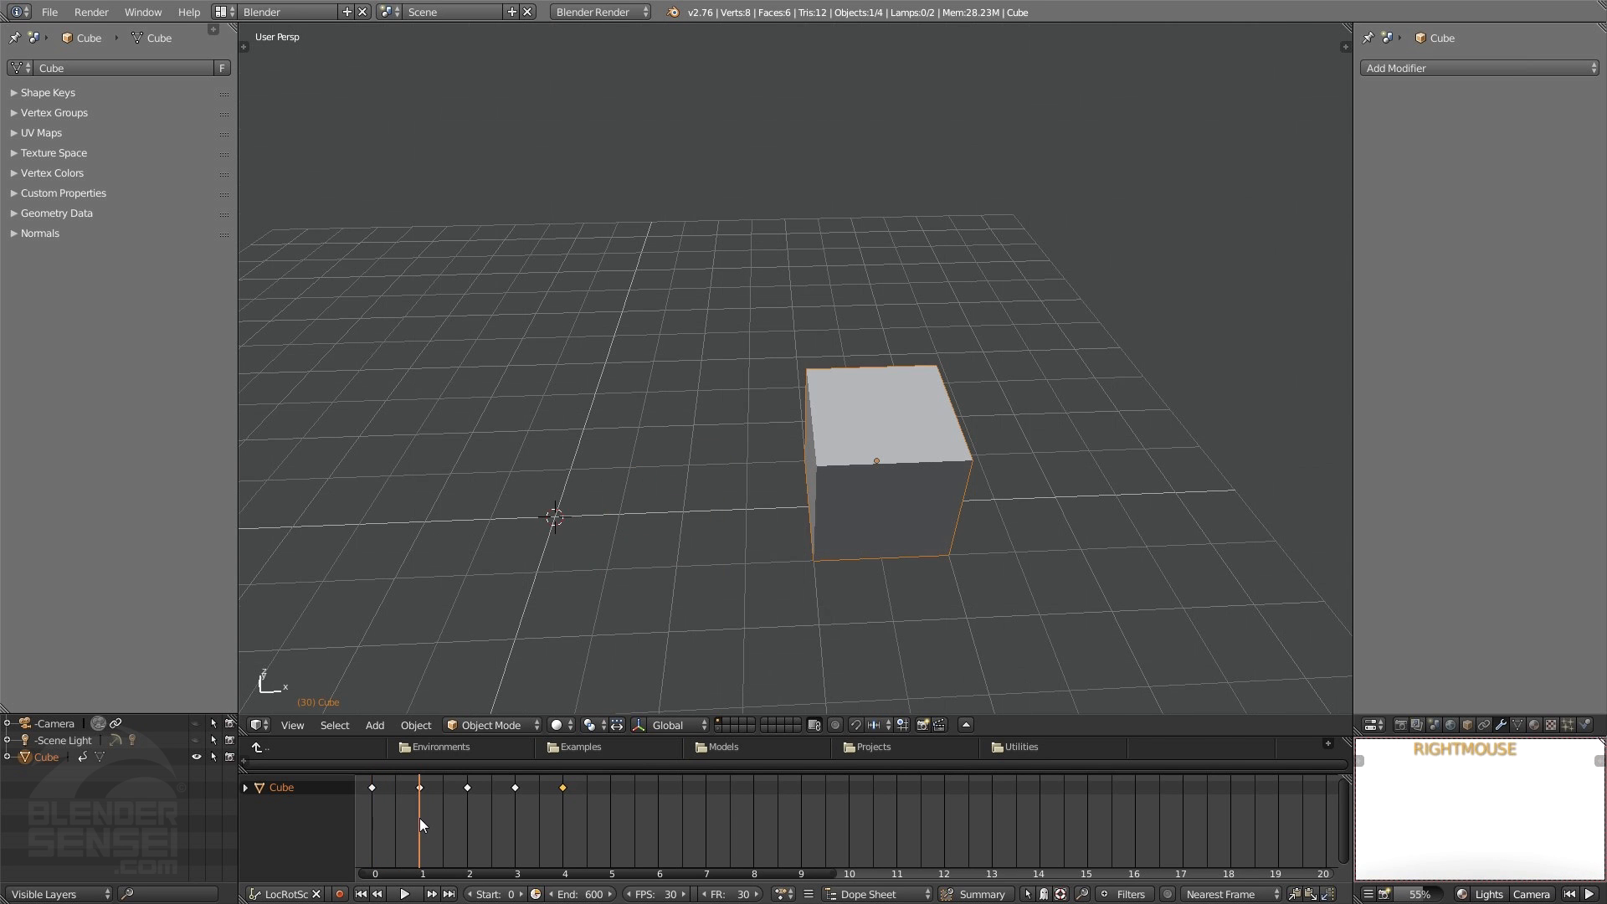
right_click_drag(419, 817, 385, 817)
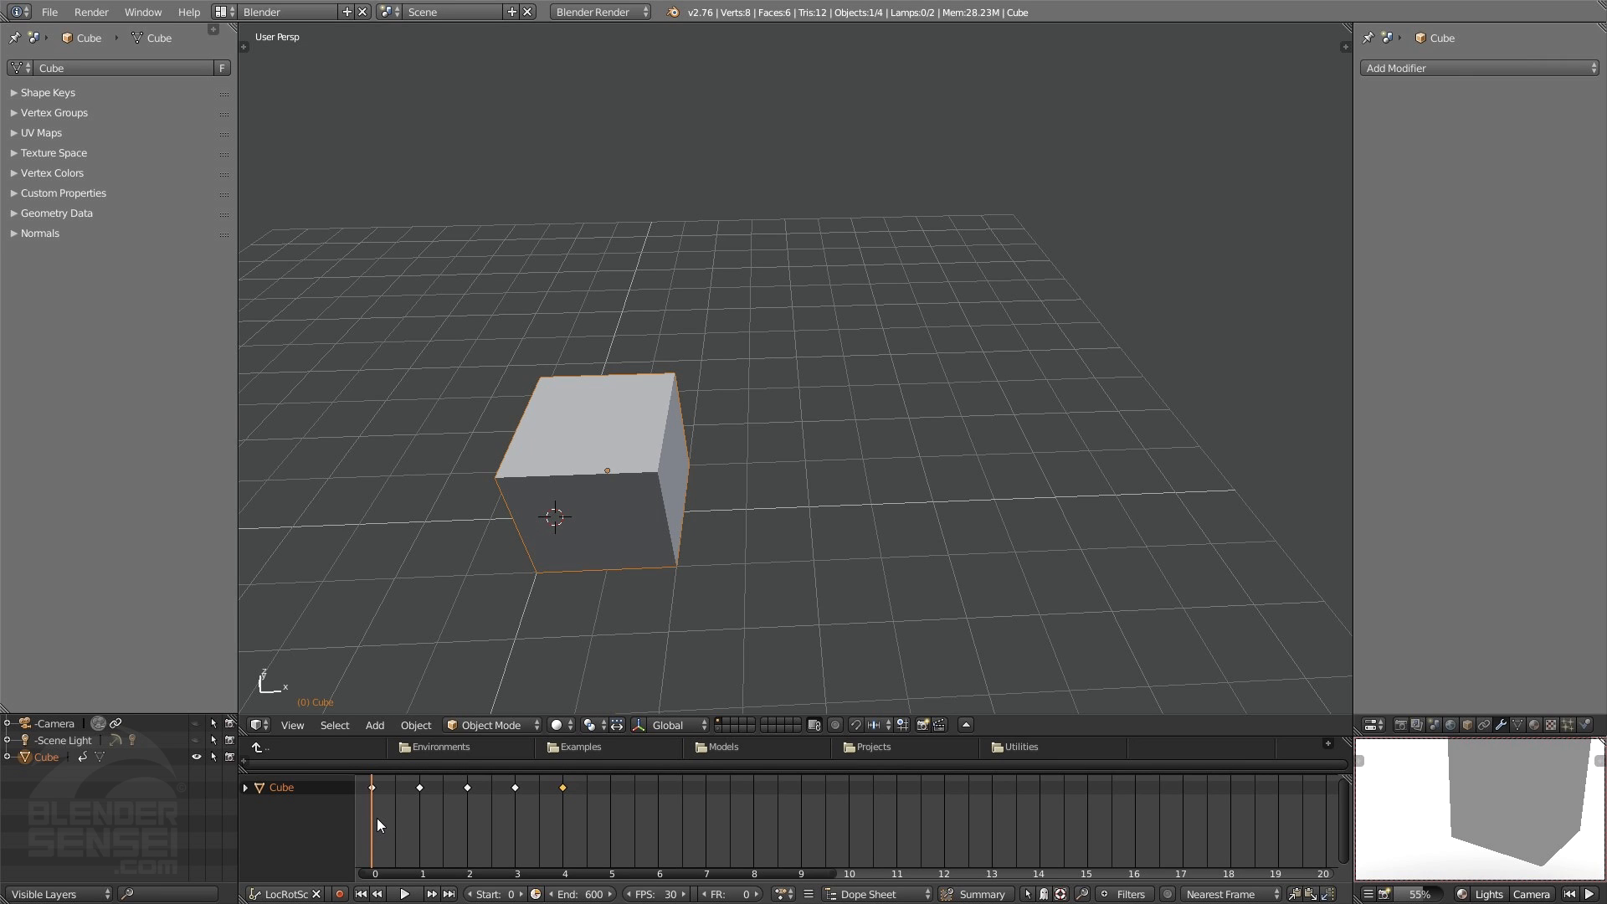
mouse_move(376, 817)
right_mouse_down()
mouse_move(418, 820)
mouse_move(366, 820)
right_mouse_up()
mouse_move(372, 810)
right_mouse_down()
mouse_move(416, 826)
mouse_move(374, 826)
mouse_move(417, 830)
mouse_move(368, 827)
right_mouse_up()
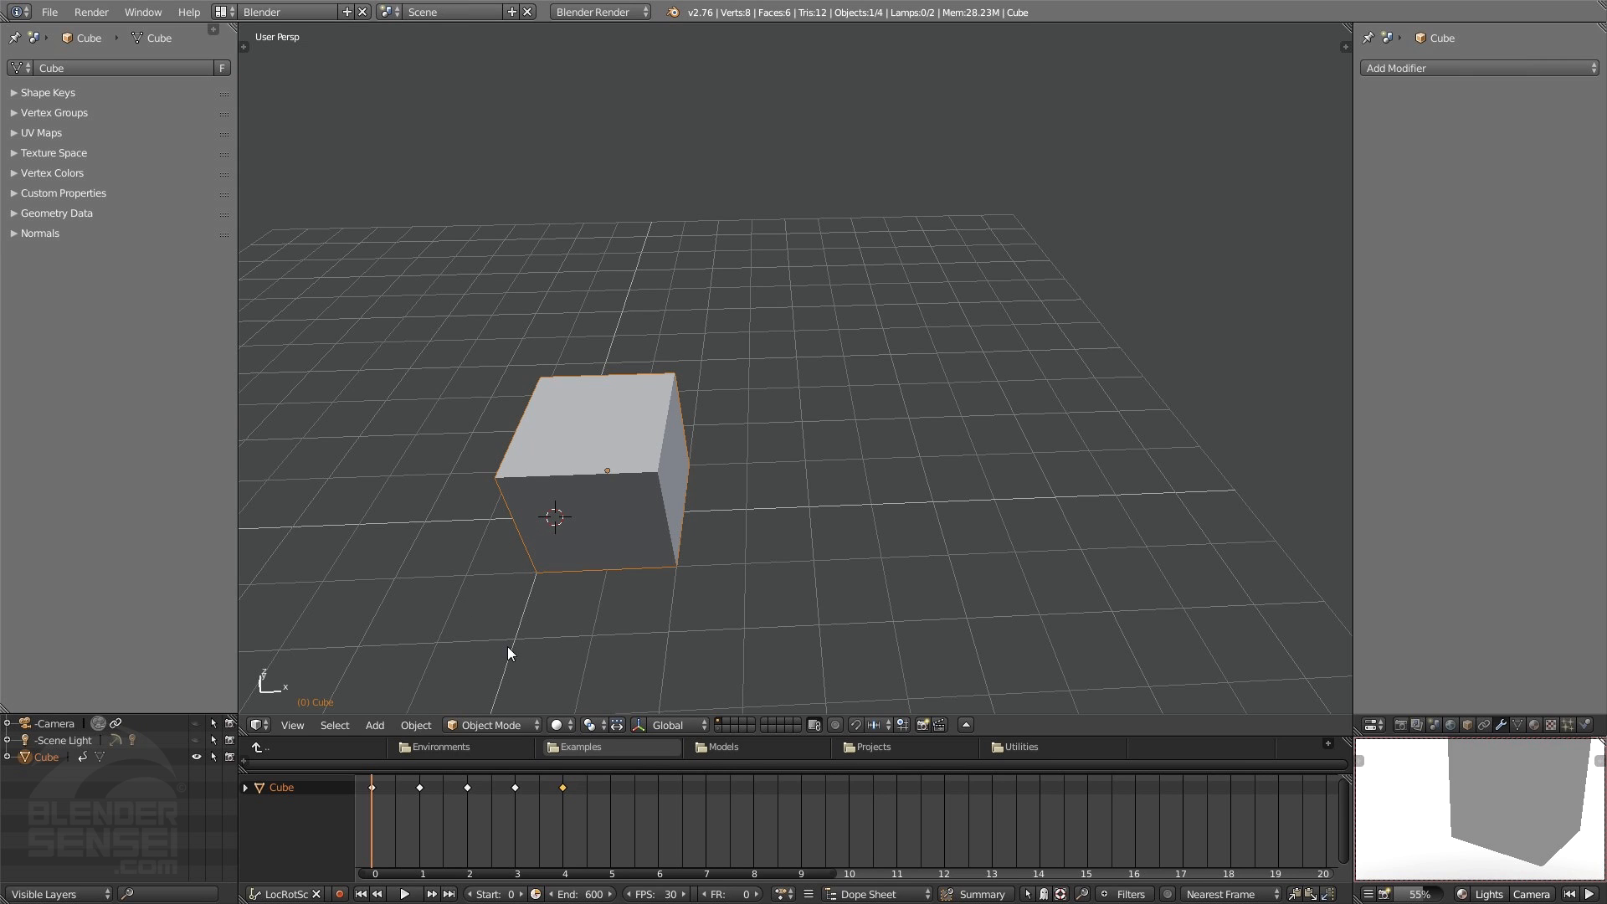
- Switch the main 3D view to the Graph Editor and expand Cube, CubeAction and LocRotScale down to the individual channels
left_click(261, 725)
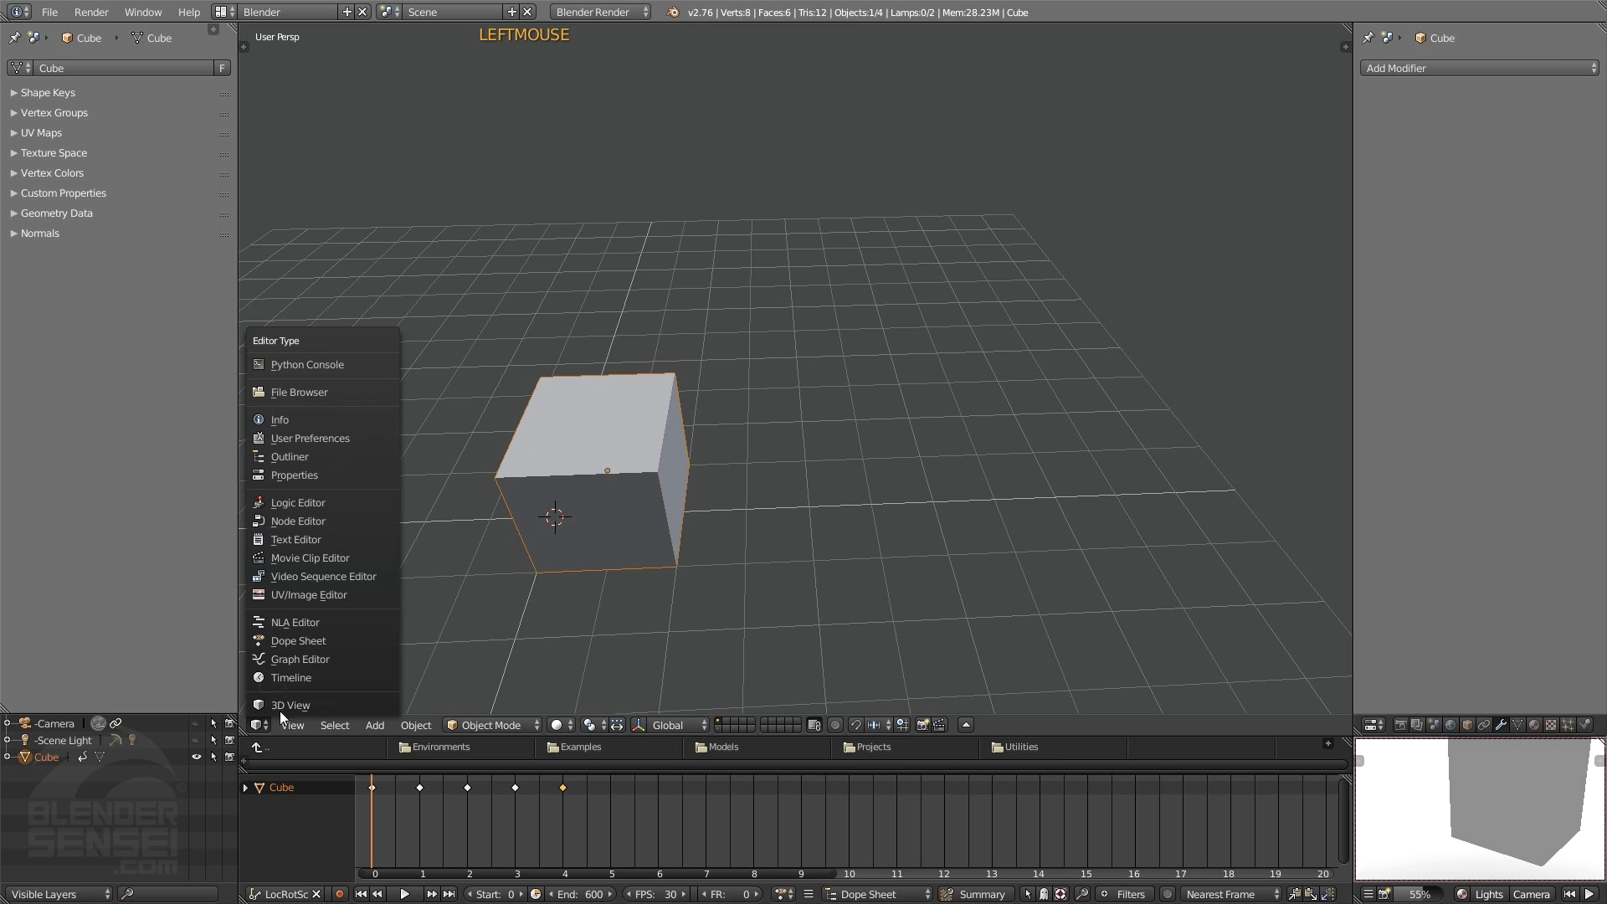
left_click(315, 659)
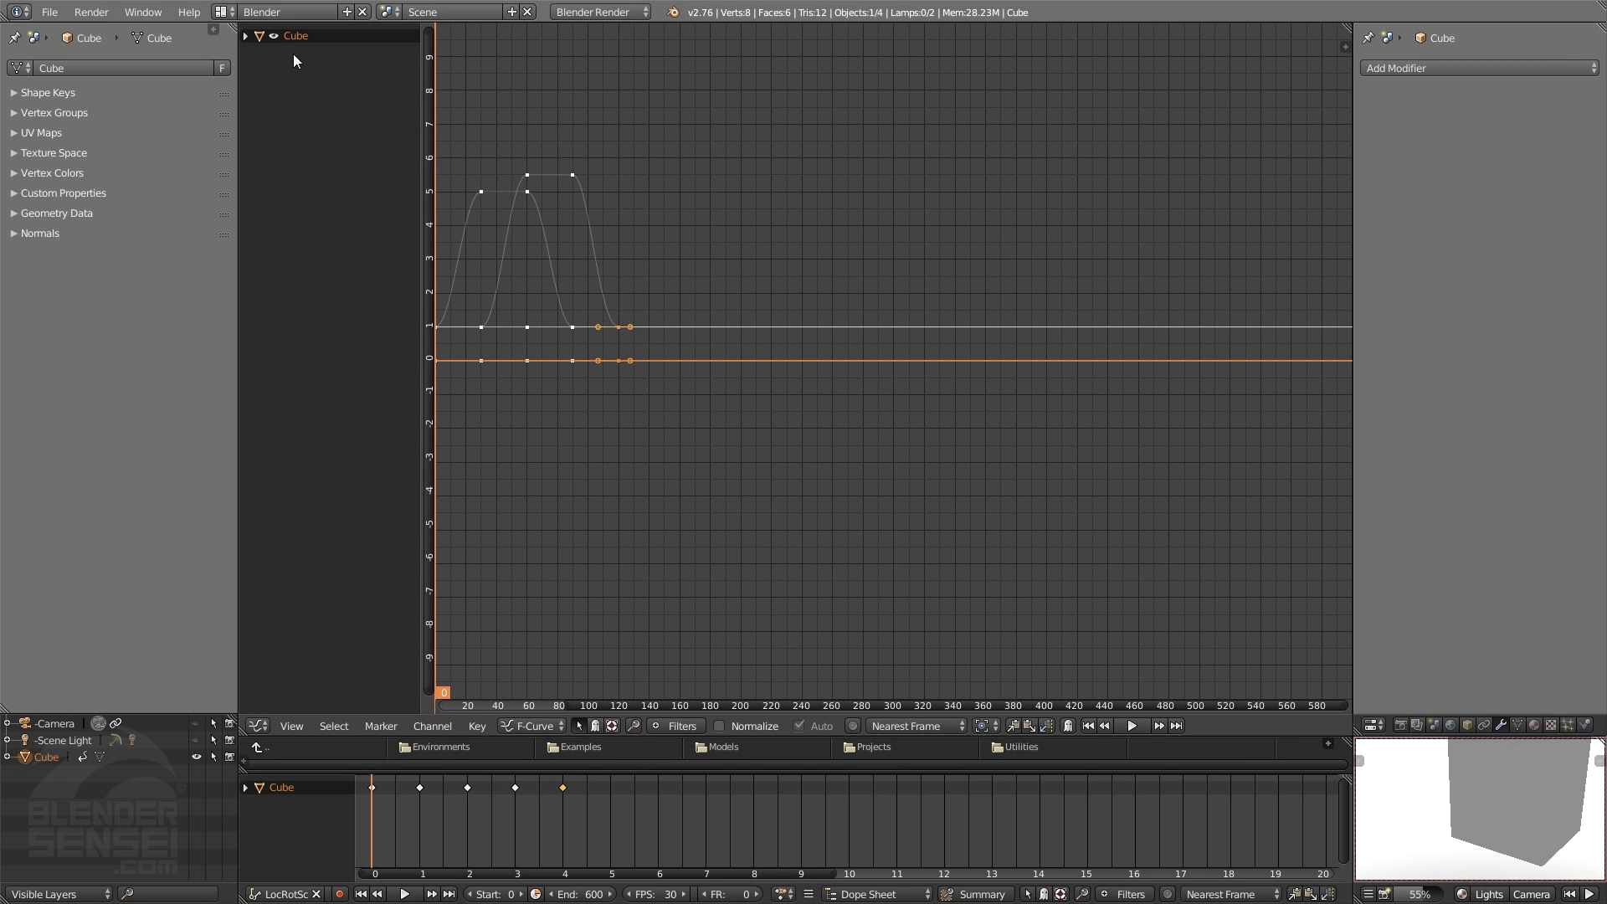
left_click(247, 36)
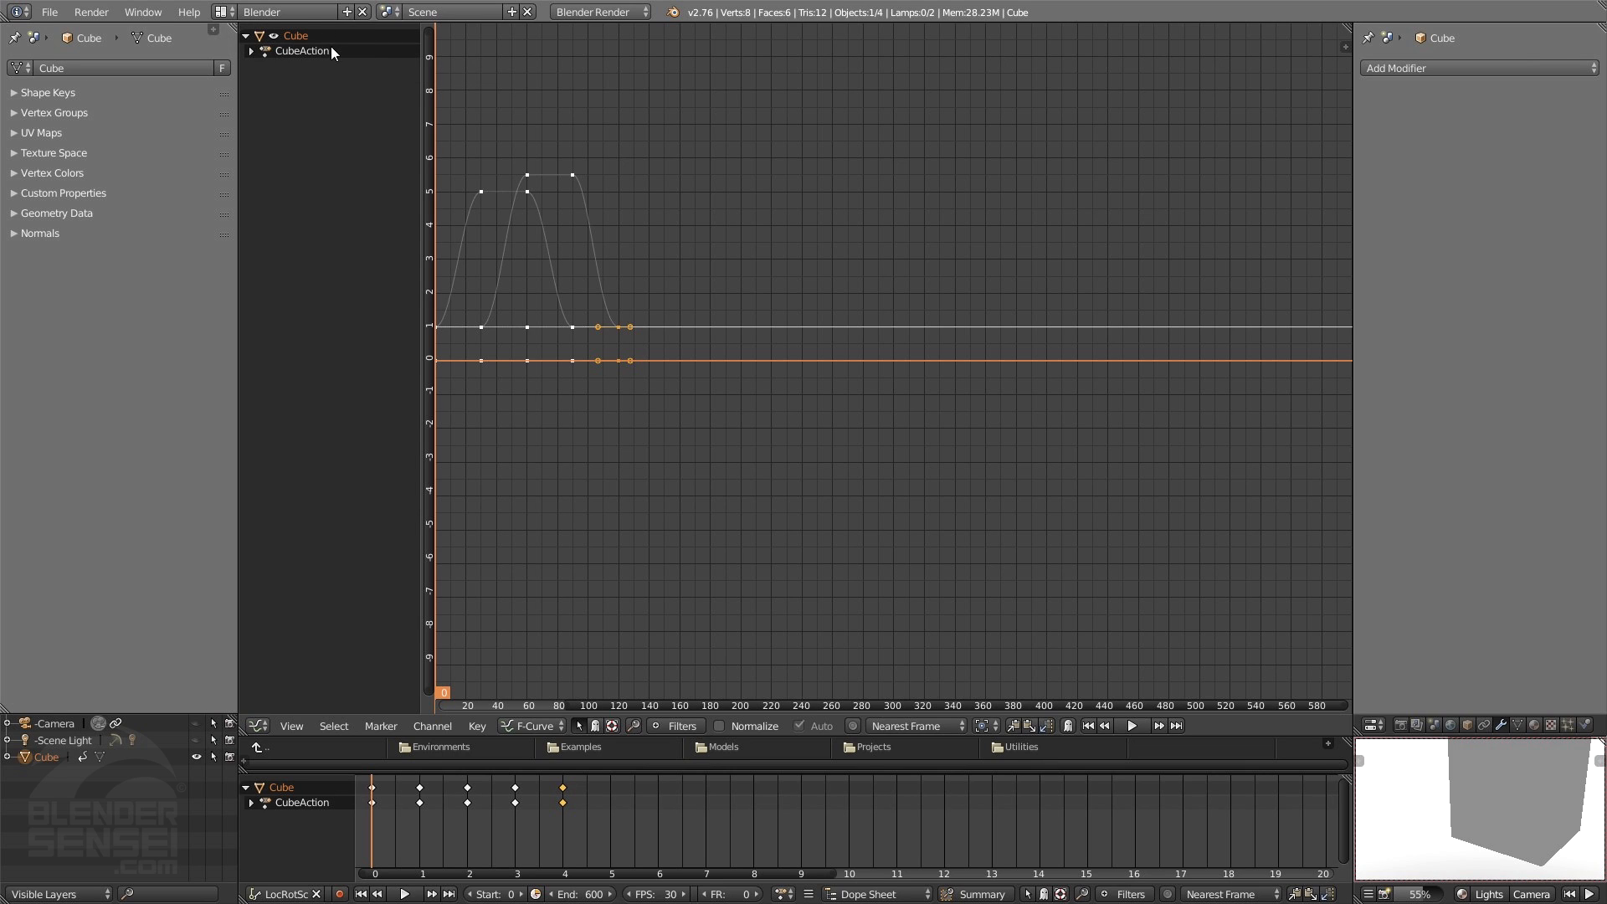
left_click(250, 51)
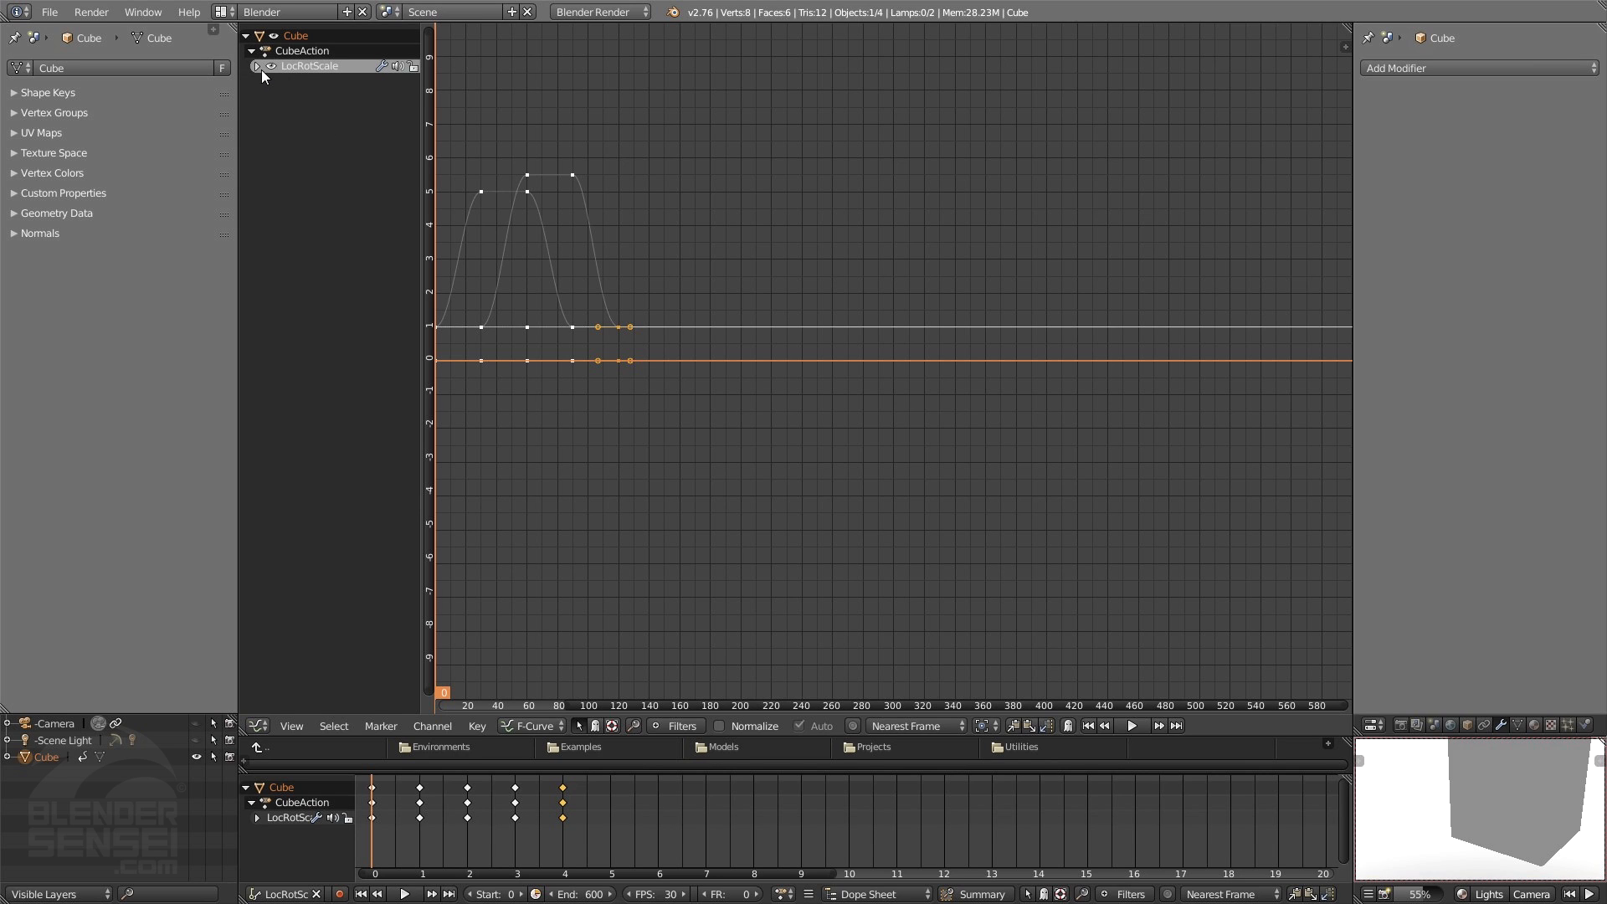
left_click(256, 67)
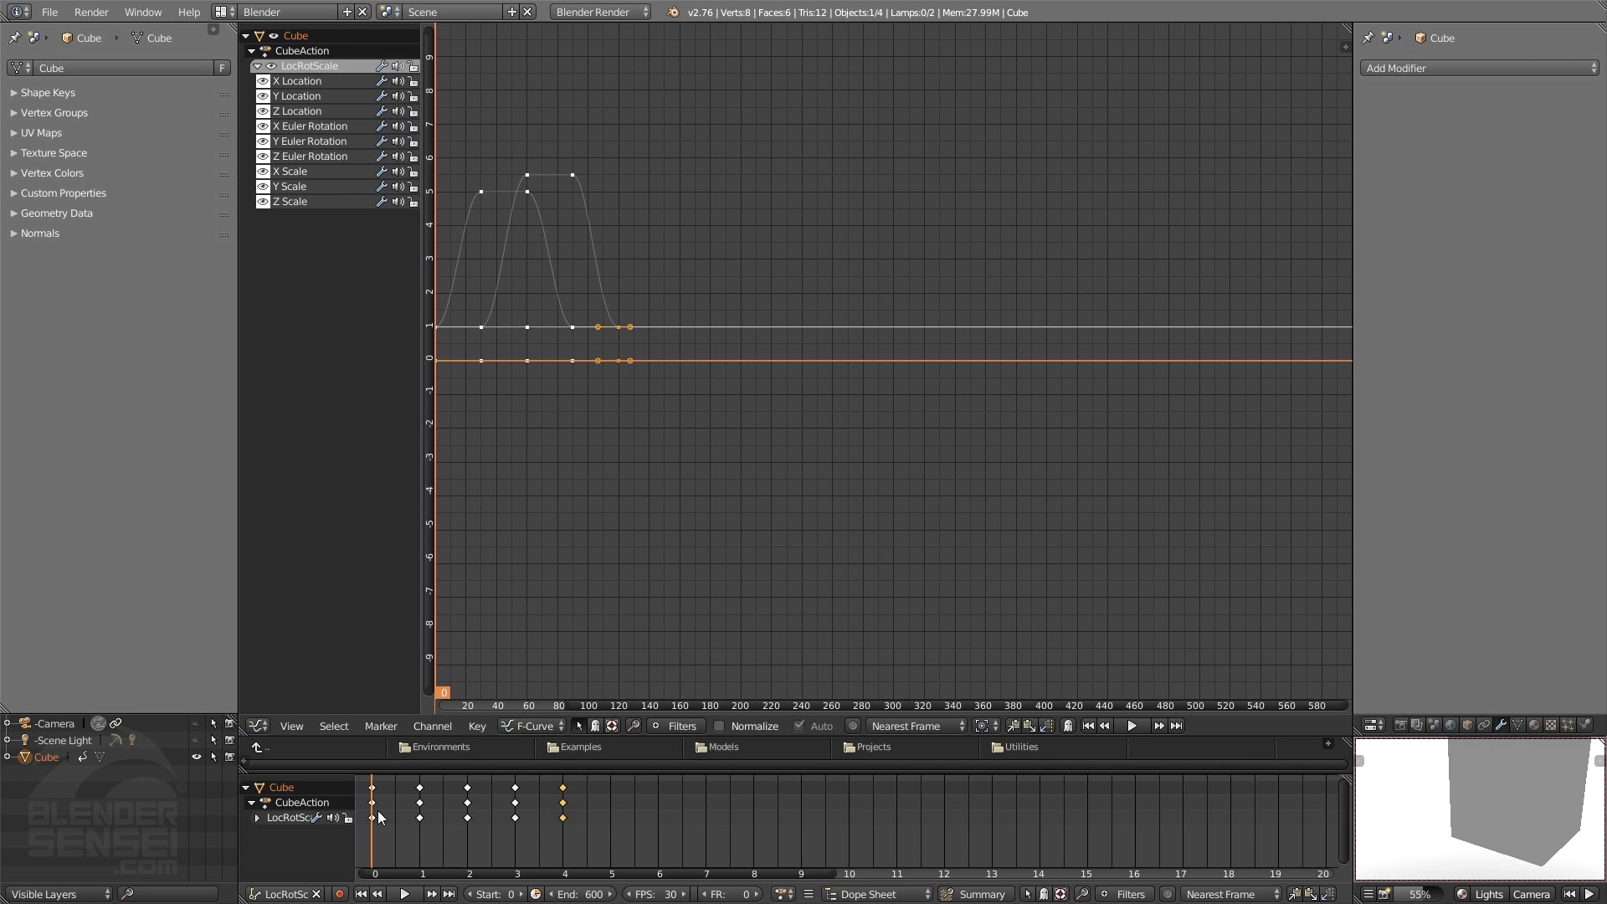
left_click(245, 787)
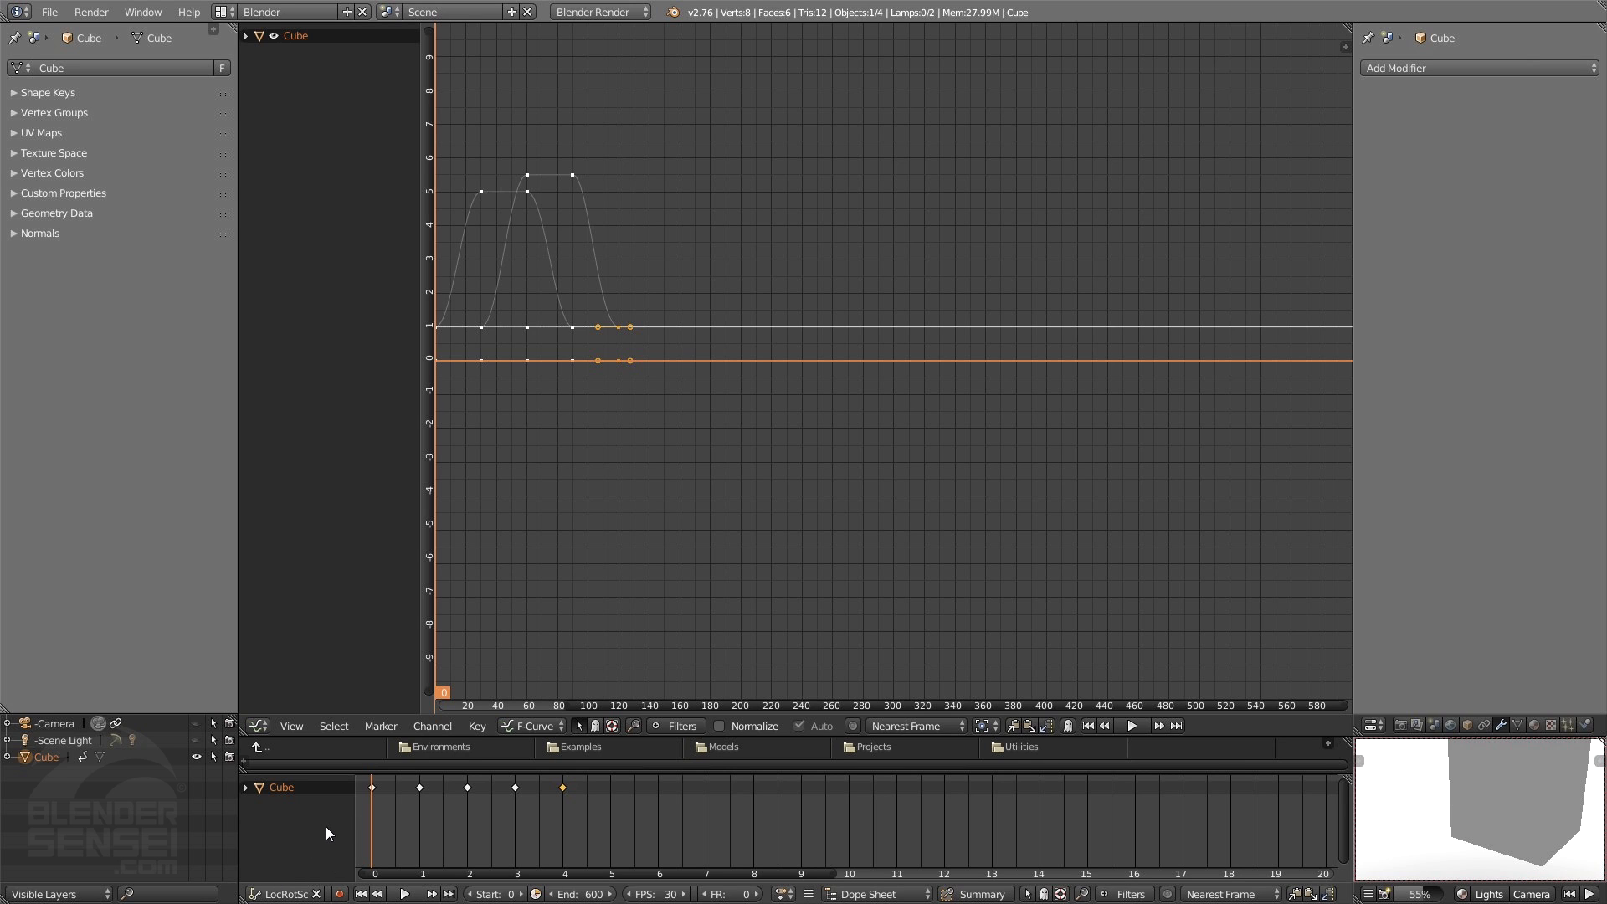
left_click(252, 34)
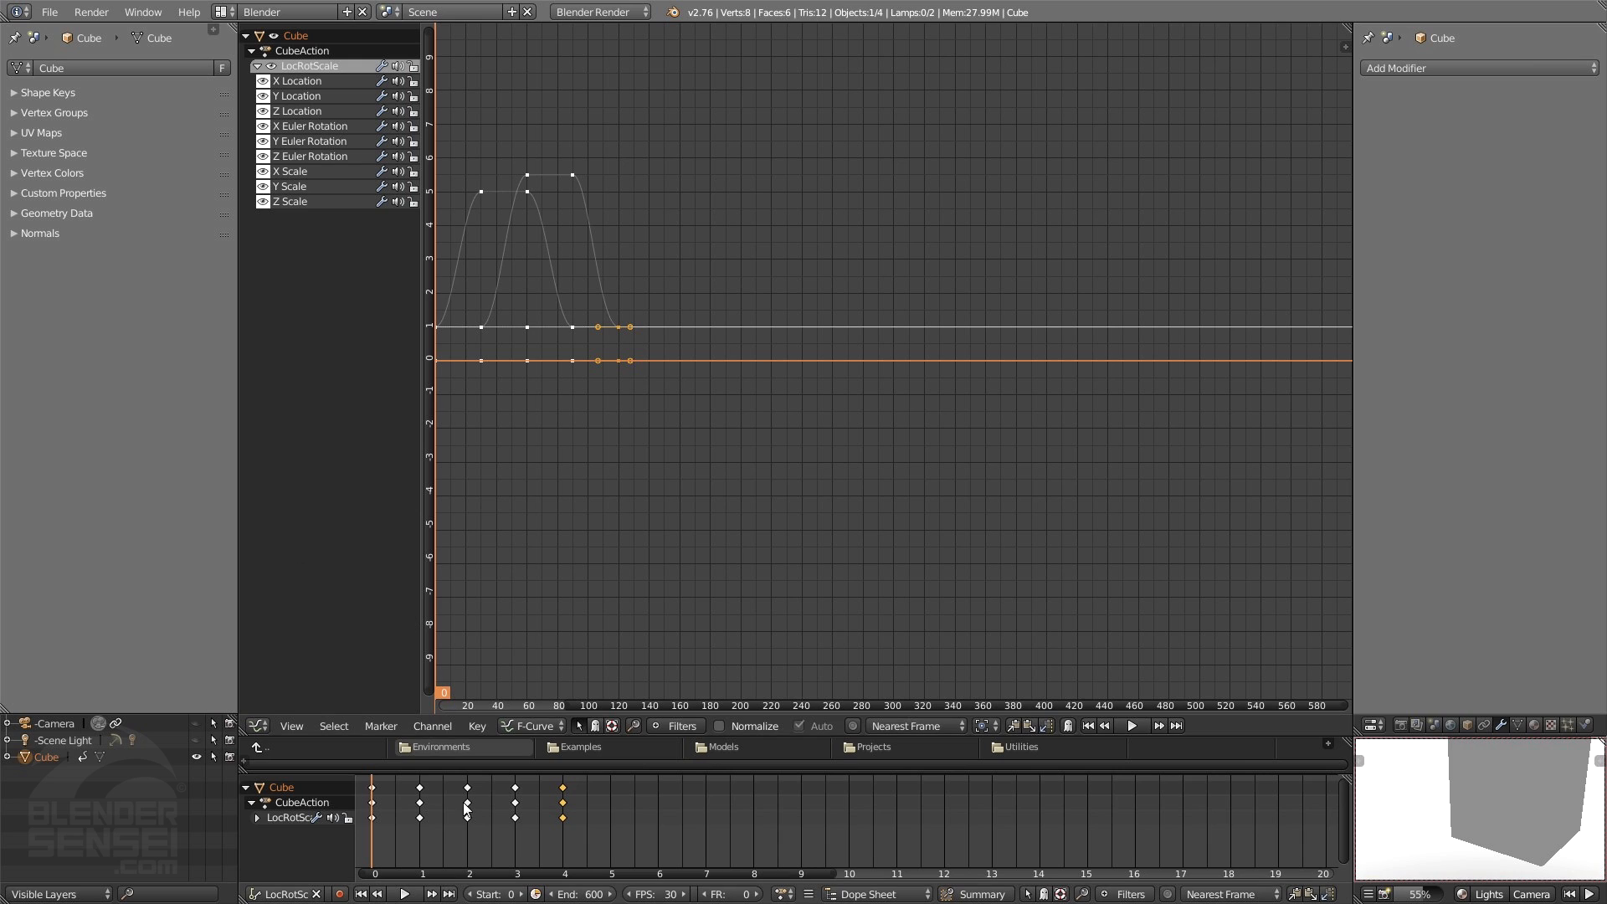
- Highlight the location, rotation and scale channels one by one to examine their F-curves
left_click(308, 78)
left_click(313, 96)
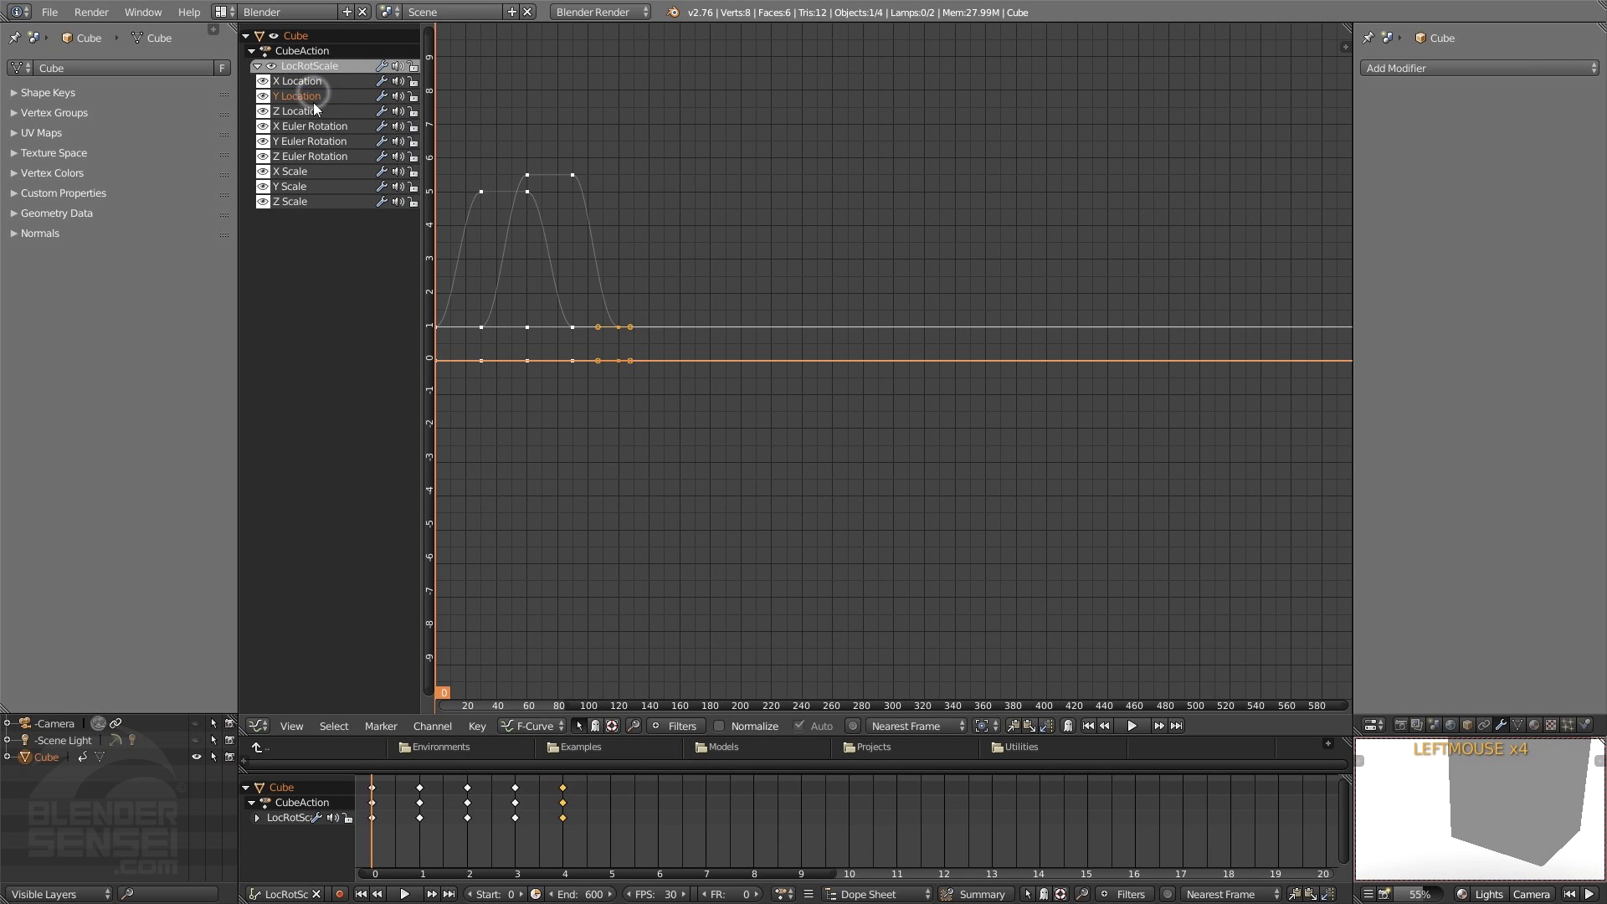
left_click(313, 111)
left_click(315, 126)
left_click(315, 140)
left_click(294, 171)
left_click(296, 186)
left_click(298, 201)
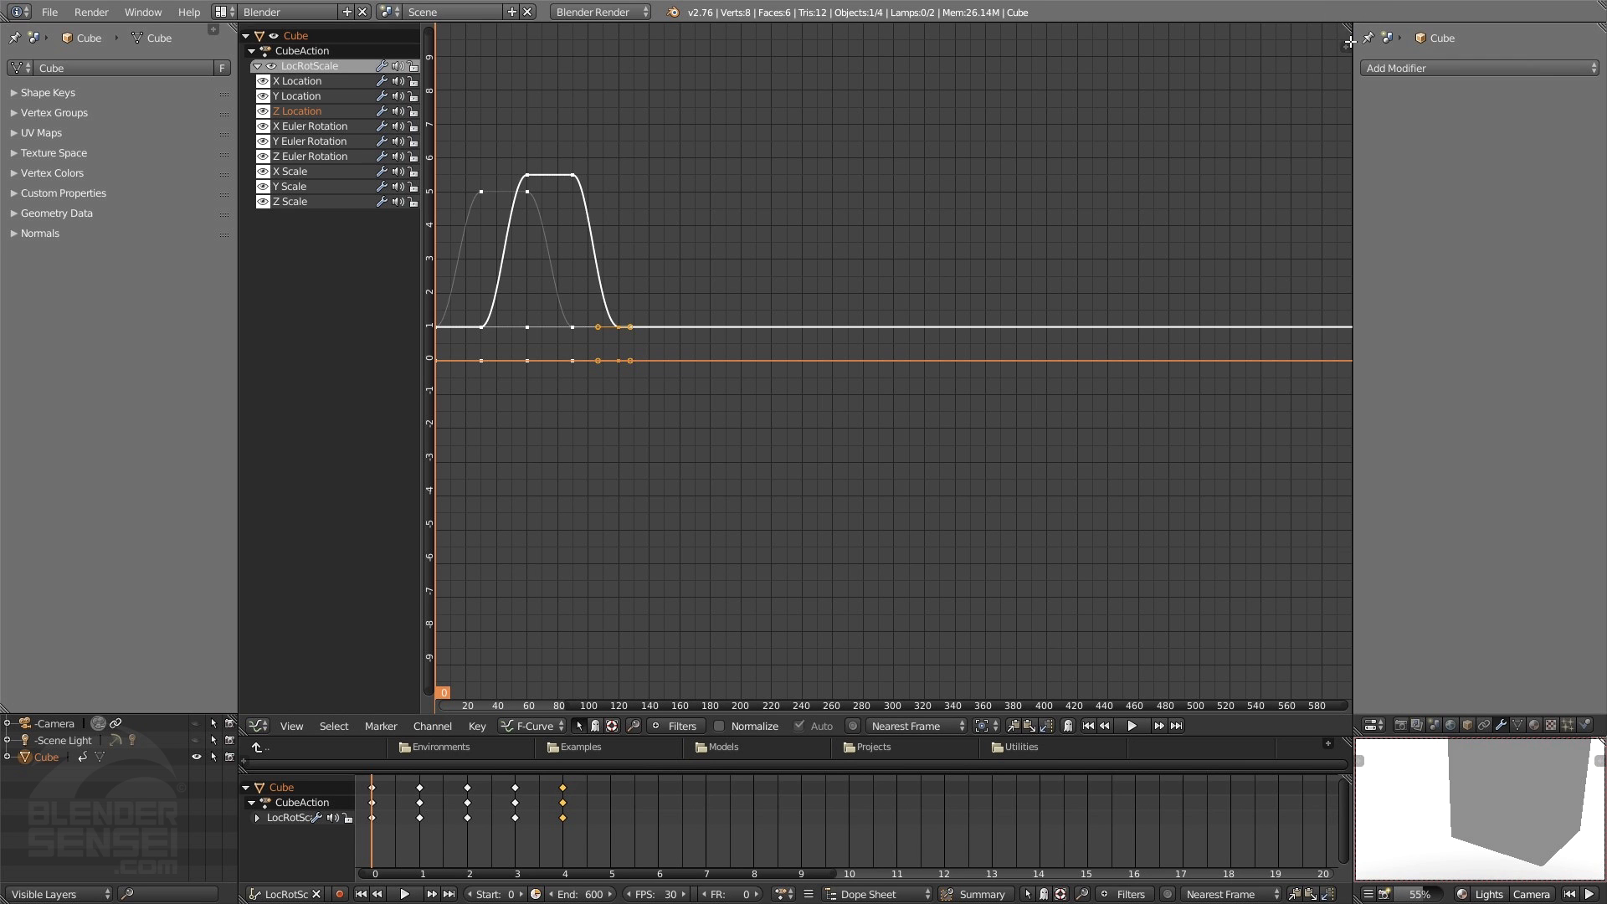
- Split the Graph Editor area into upper and lower parts and change the upper one to a 3D View showing the cube
left_click_drag(1350, 41, 1333, 476)
left_click(259, 488)
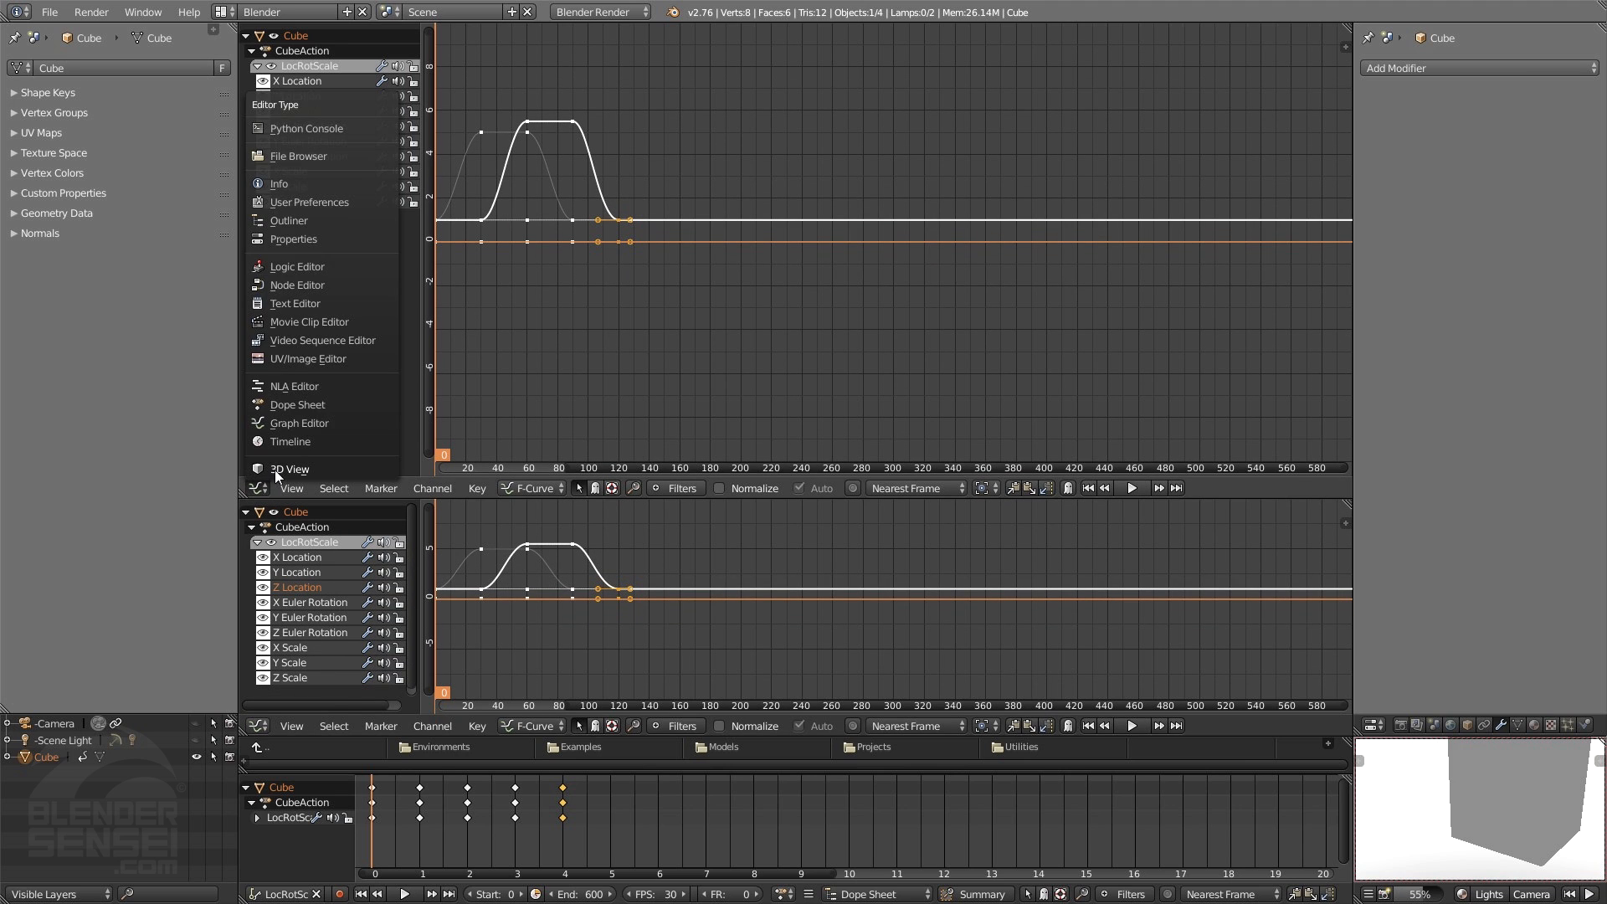
left_click(275, 469)
middle_click_drag(273, 466, 443, 438, "shift")
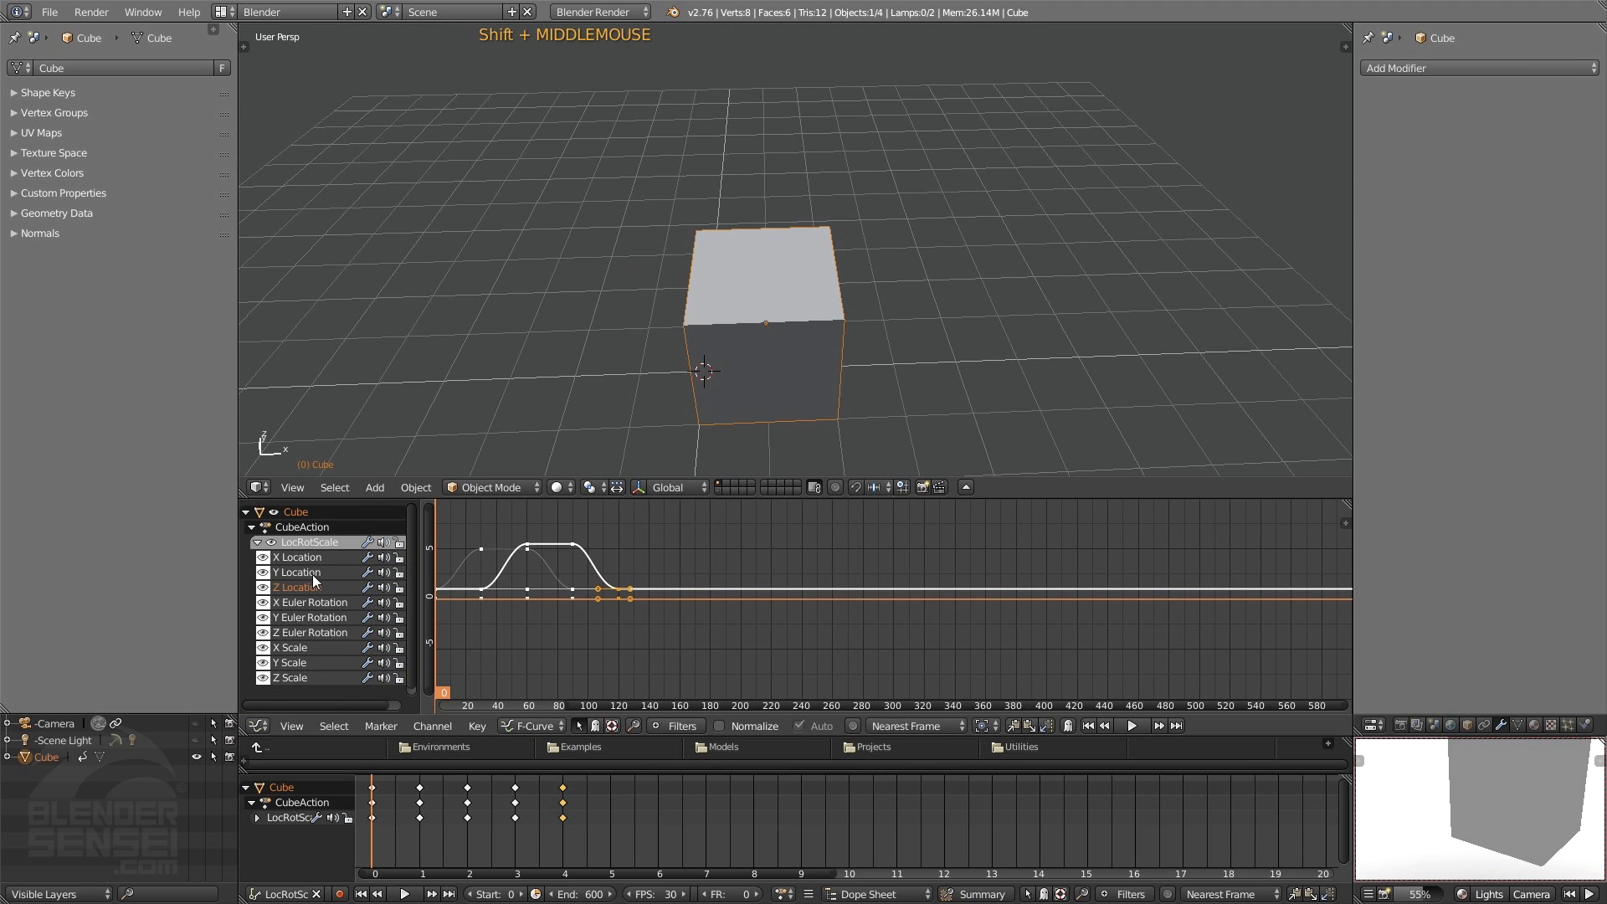
- Select the Z Location channel and the cube's keyframe at 3 seconds, with the current frame at 90
double_click(310, 574)
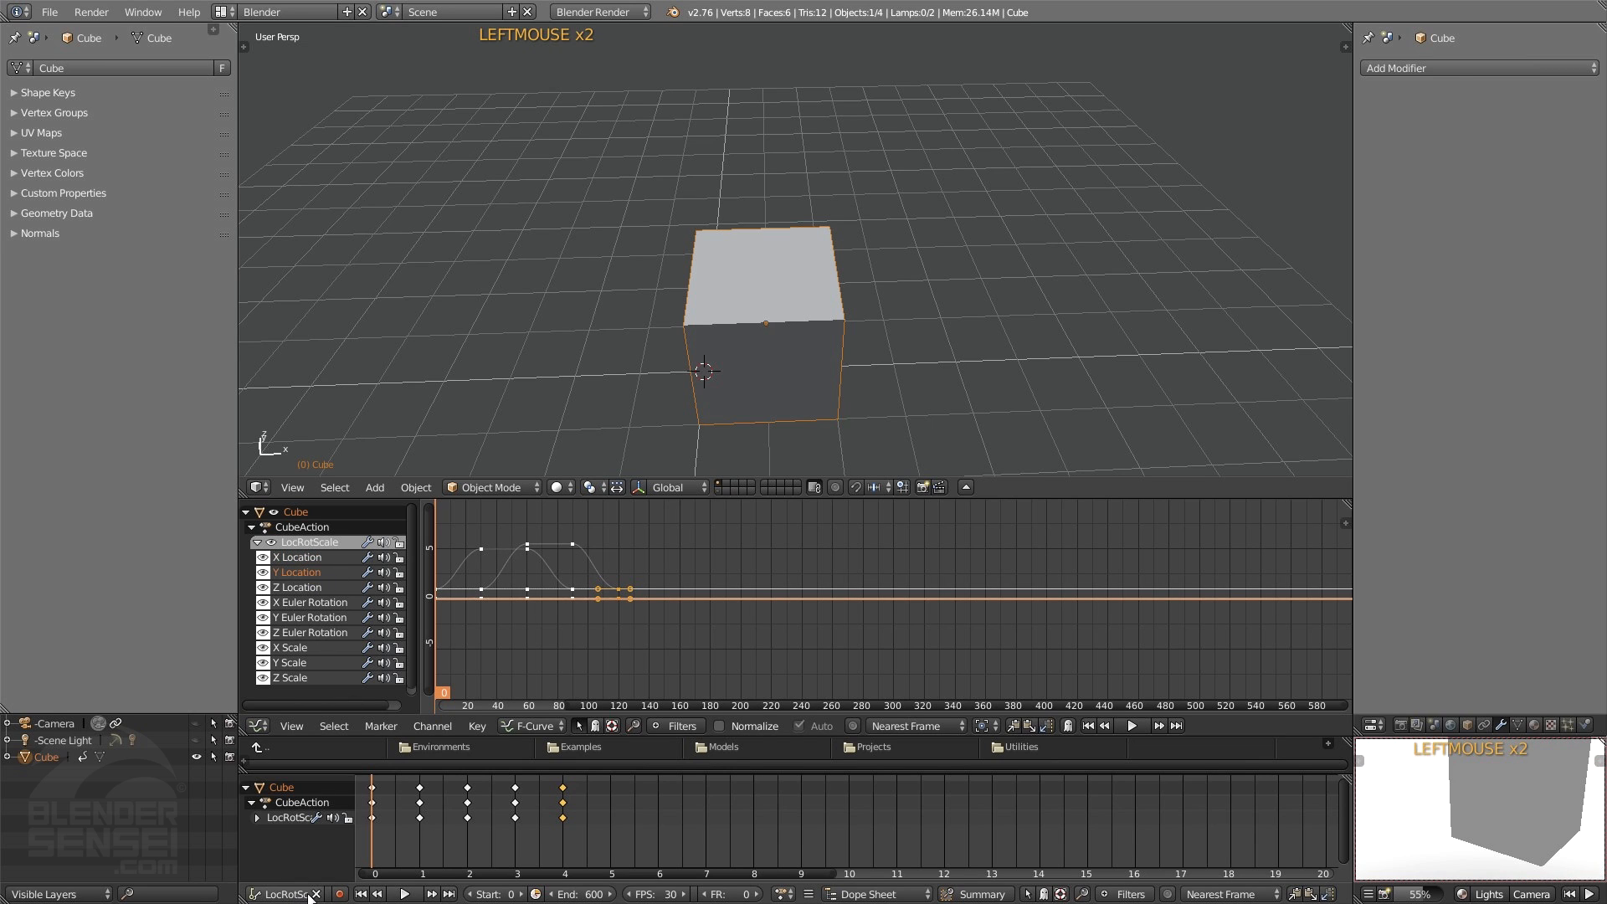
left_click(310, 587)
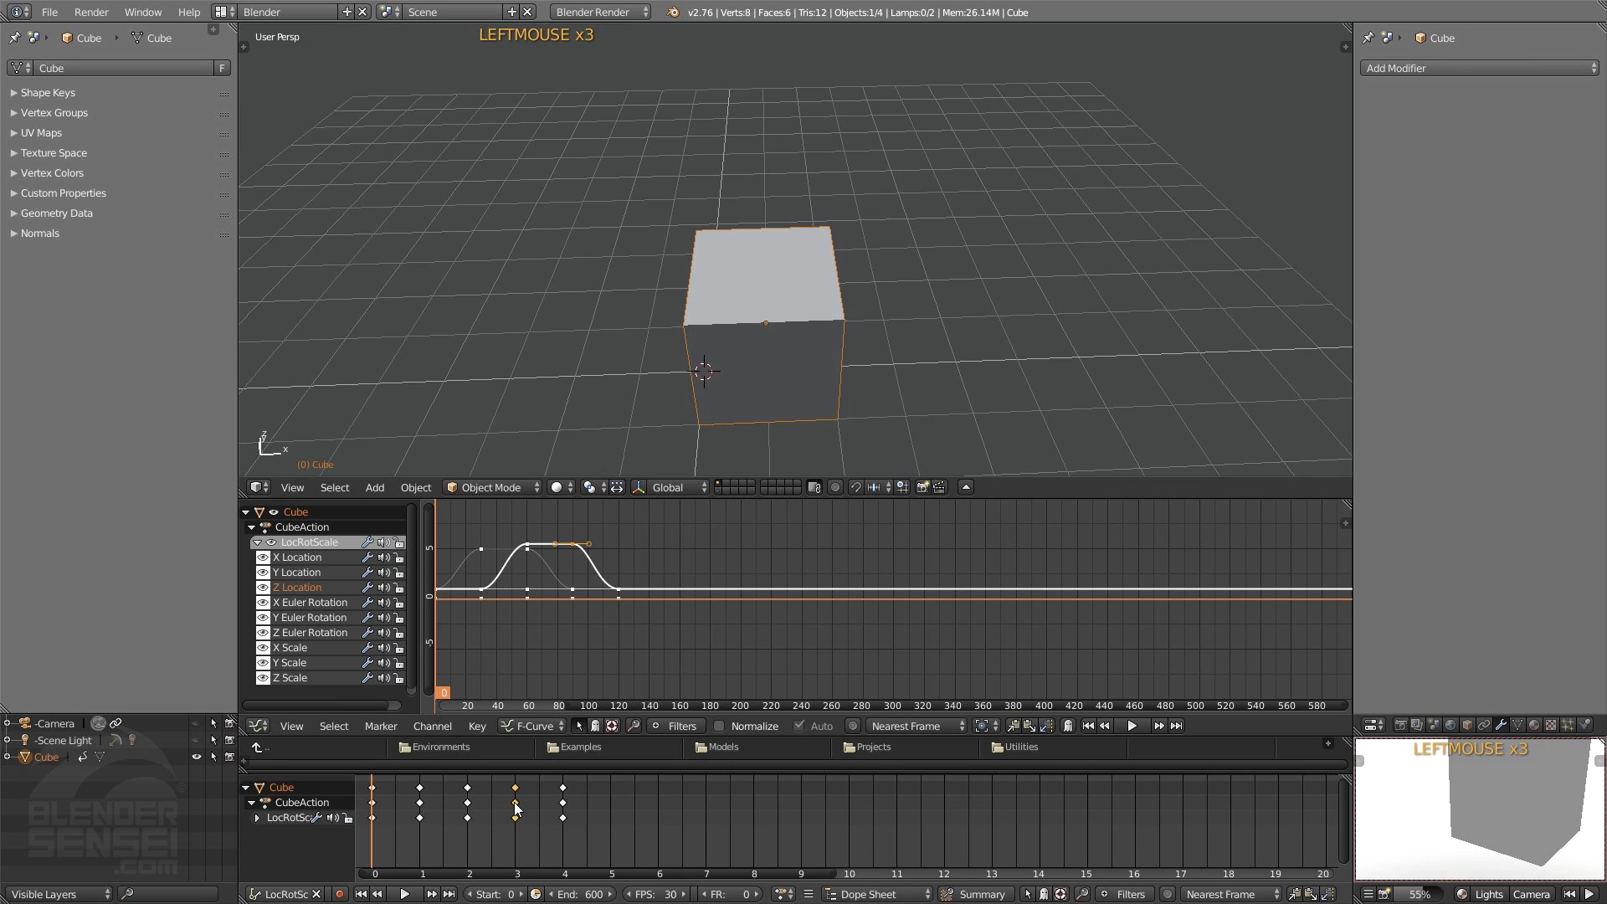
right_click_drag(492, 830, 514, 805)
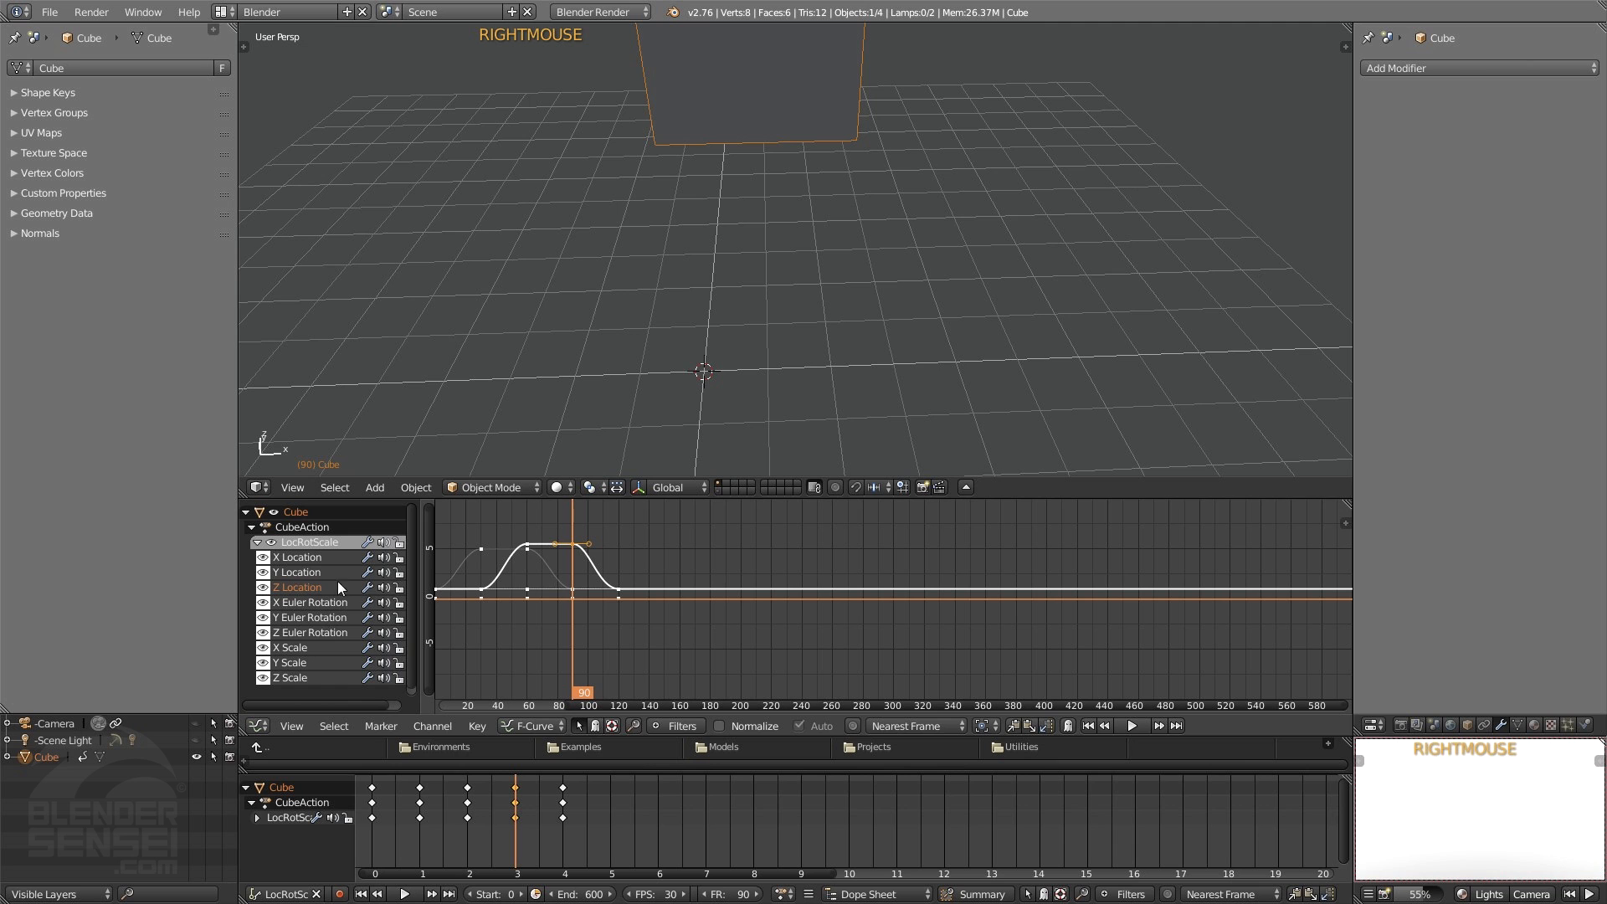
- Move the selected Z Location keyframe to about frame 100 and slightly higher, and extend its right handle upward to about frame 120
middle_click_drag(754, 263, 756, 238, "shift")
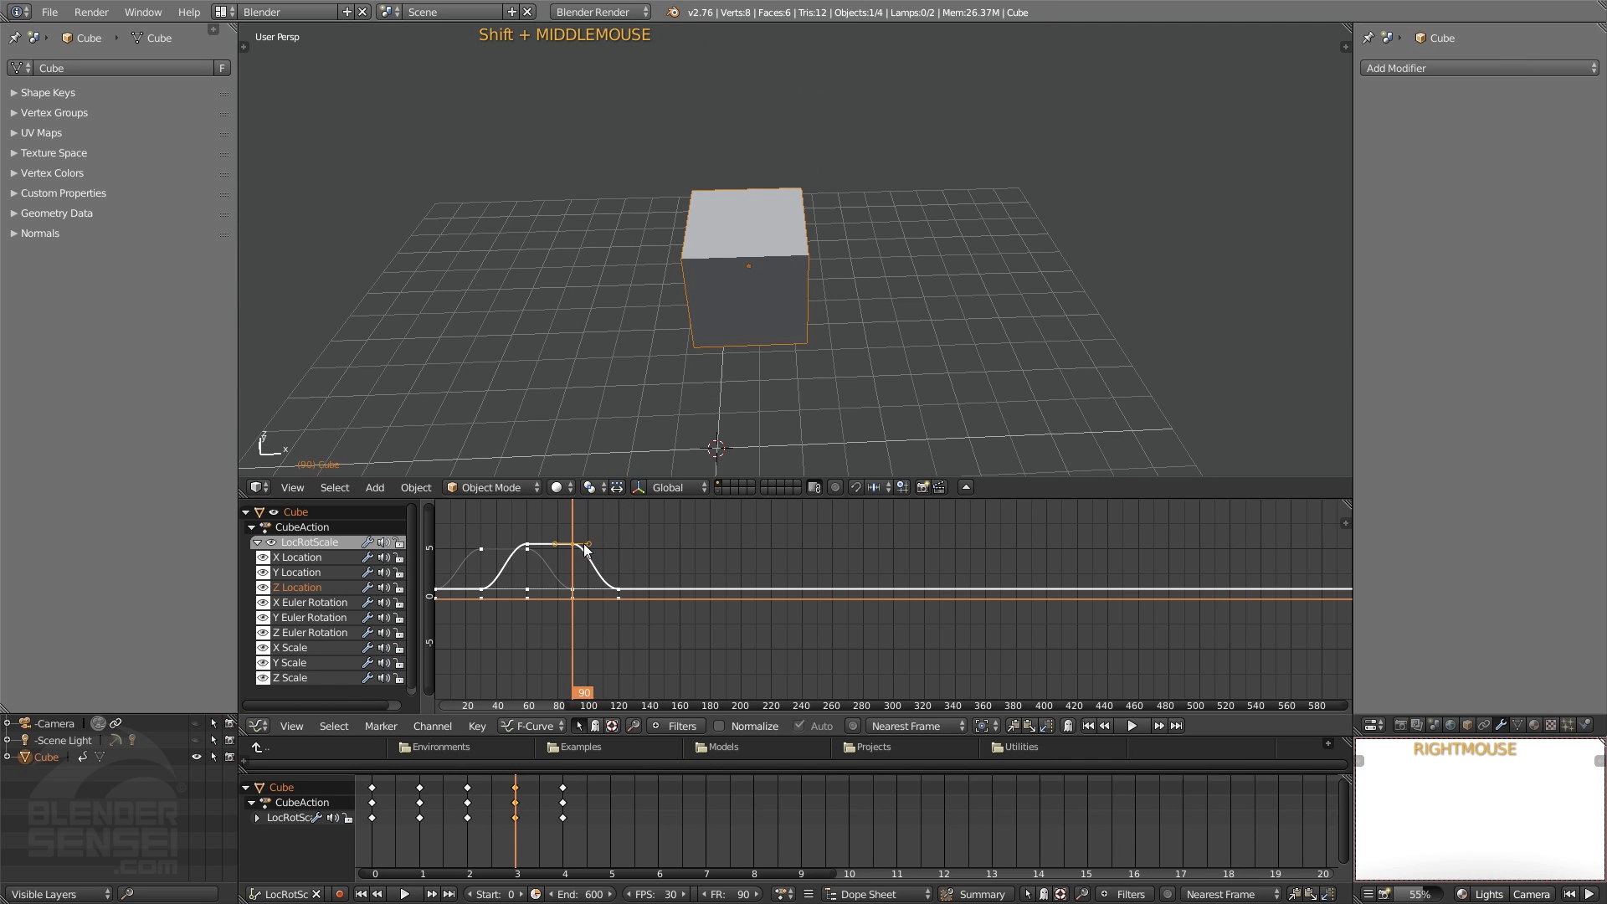
scroll(584, 550, "up", 2)
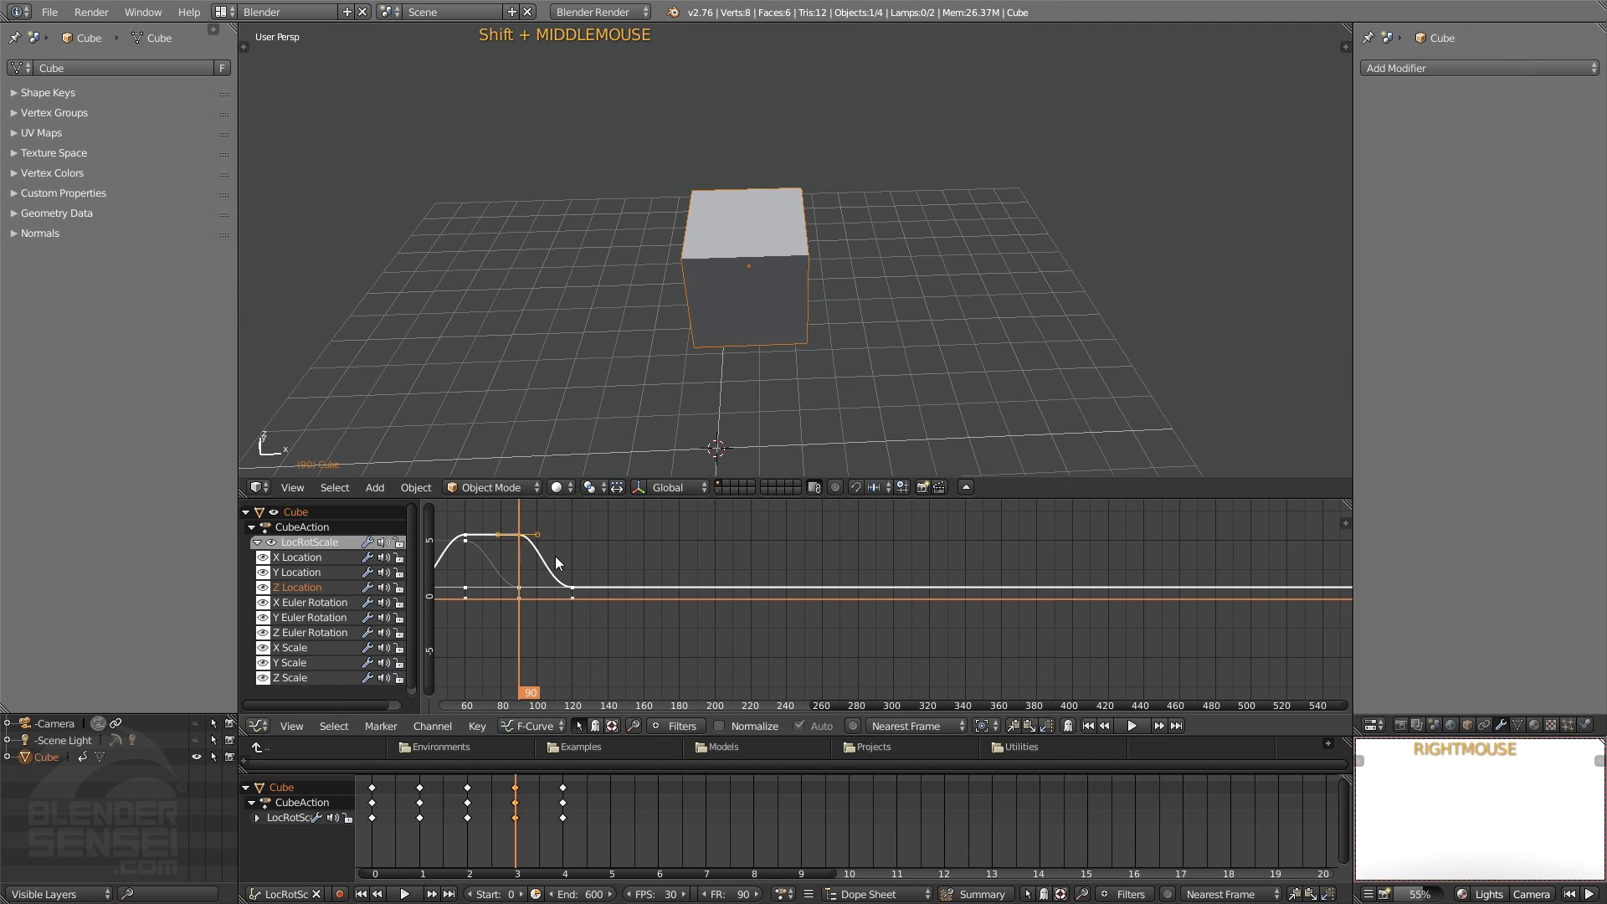
scroll(555, 557, "up", 3)
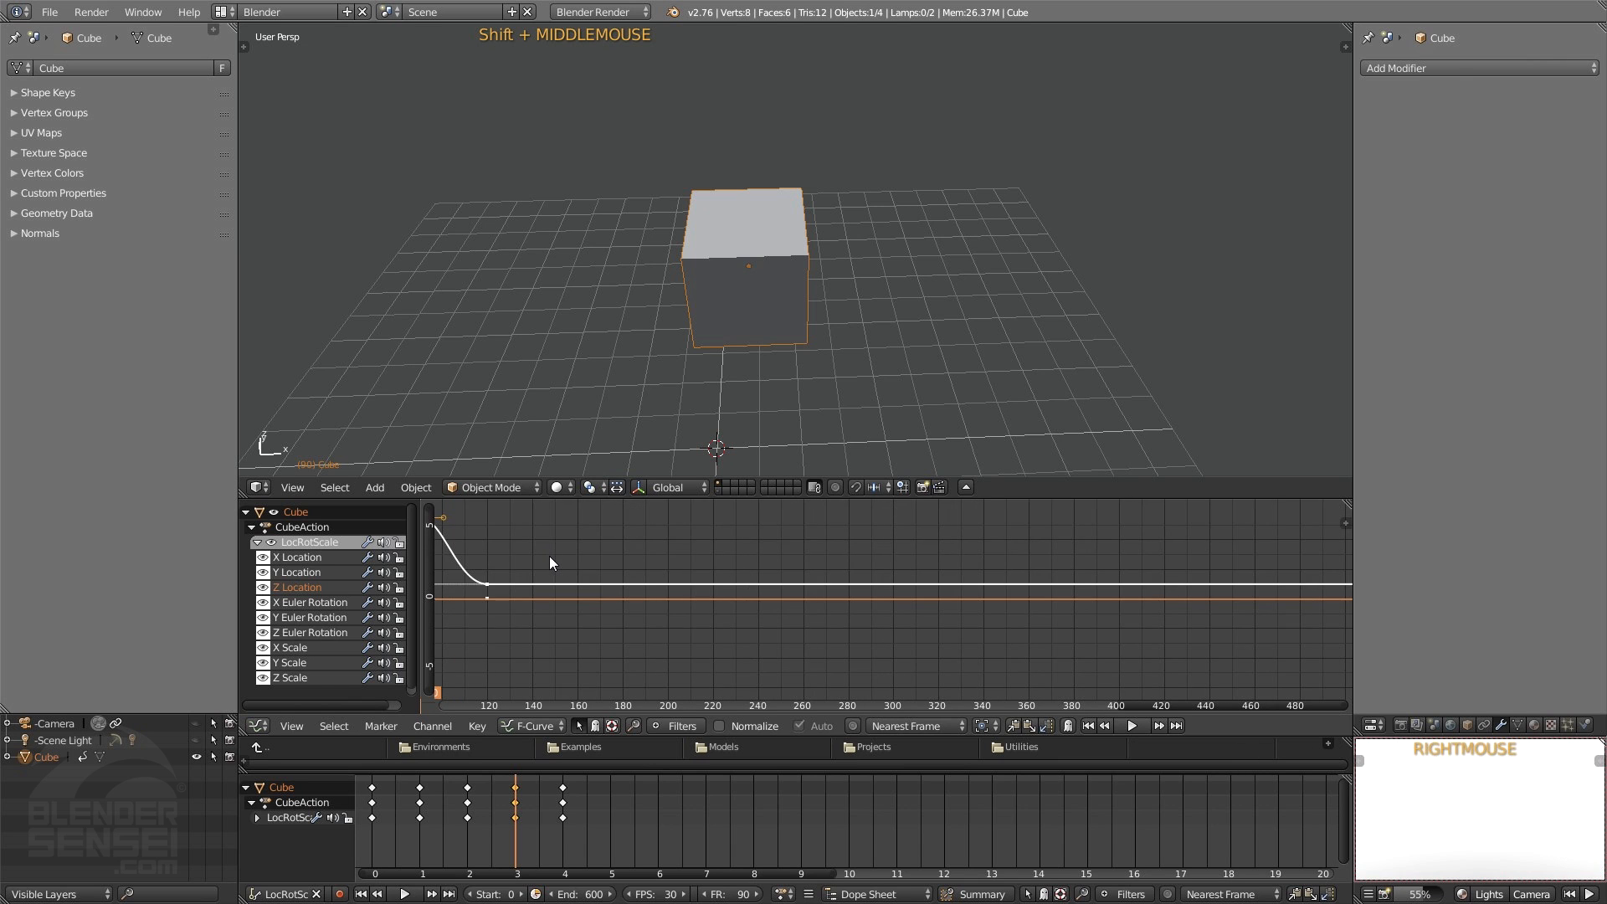
scroll(549, 556, "down", 3)
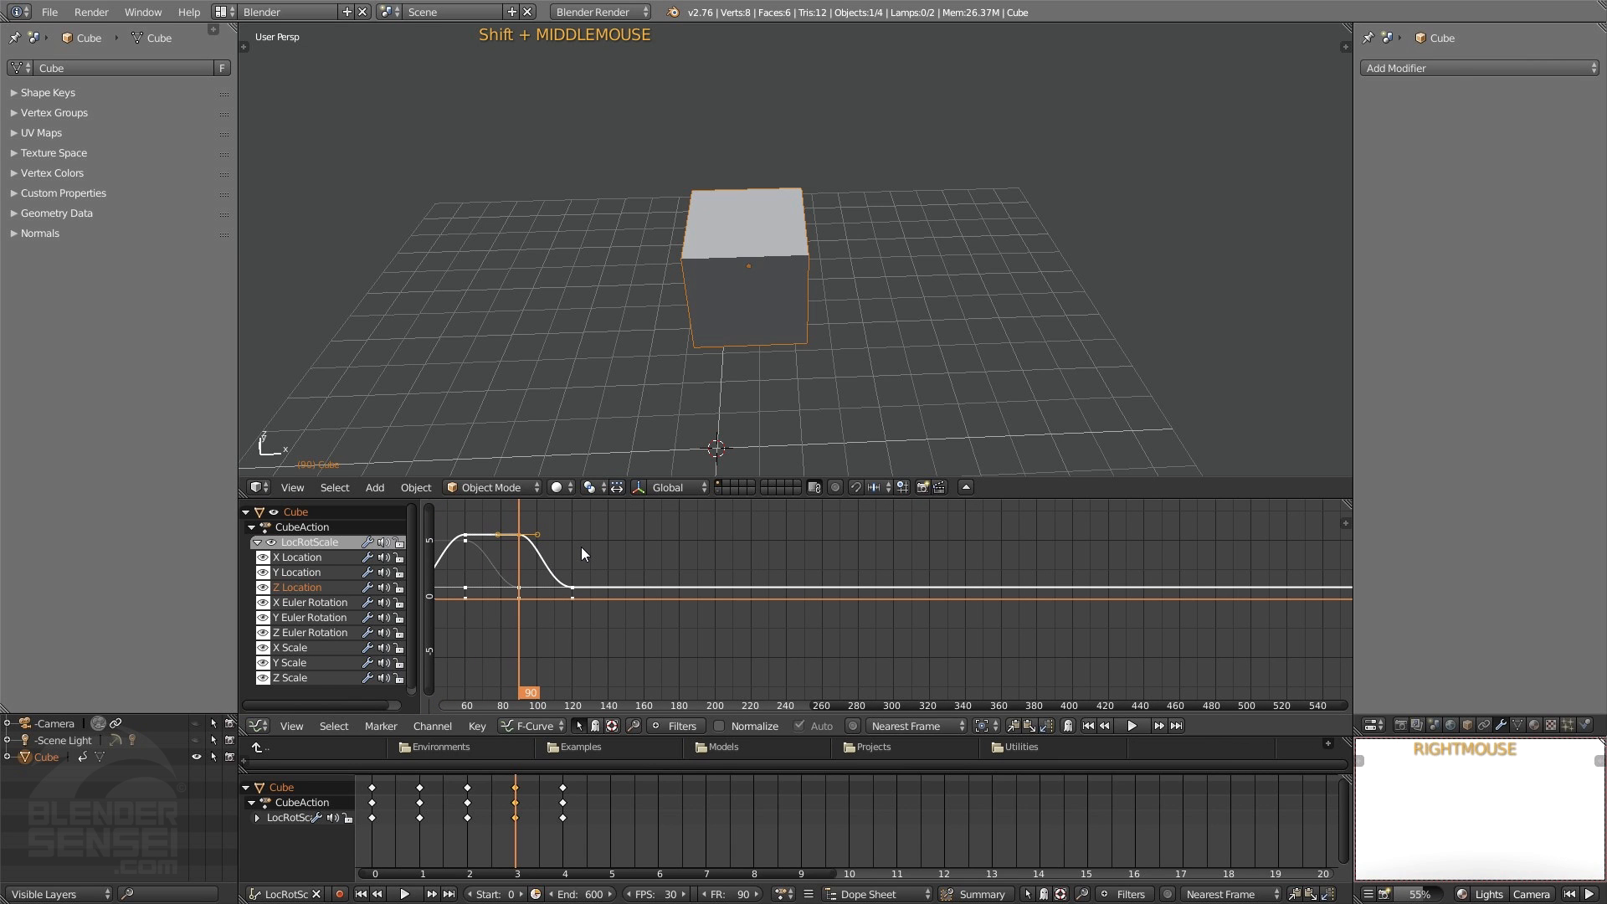
middle_click_drag(581, 545, 760, 569, "shift")
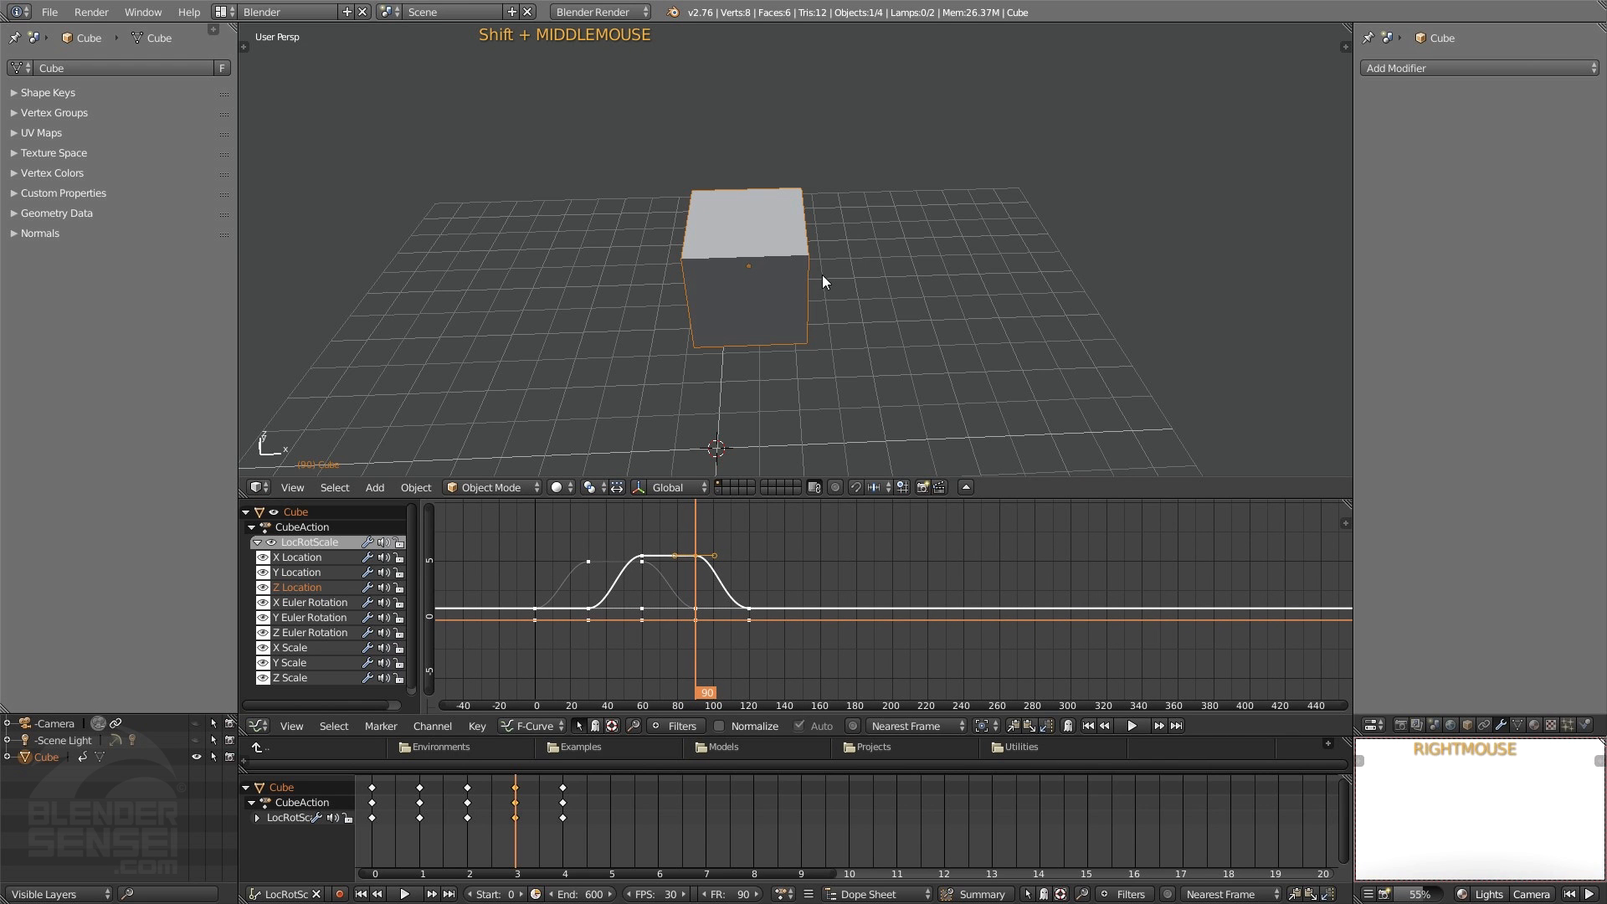
middle_click_drag(822, 275, 778, 318, "shift")
scroll(686, 549, "up", 1)
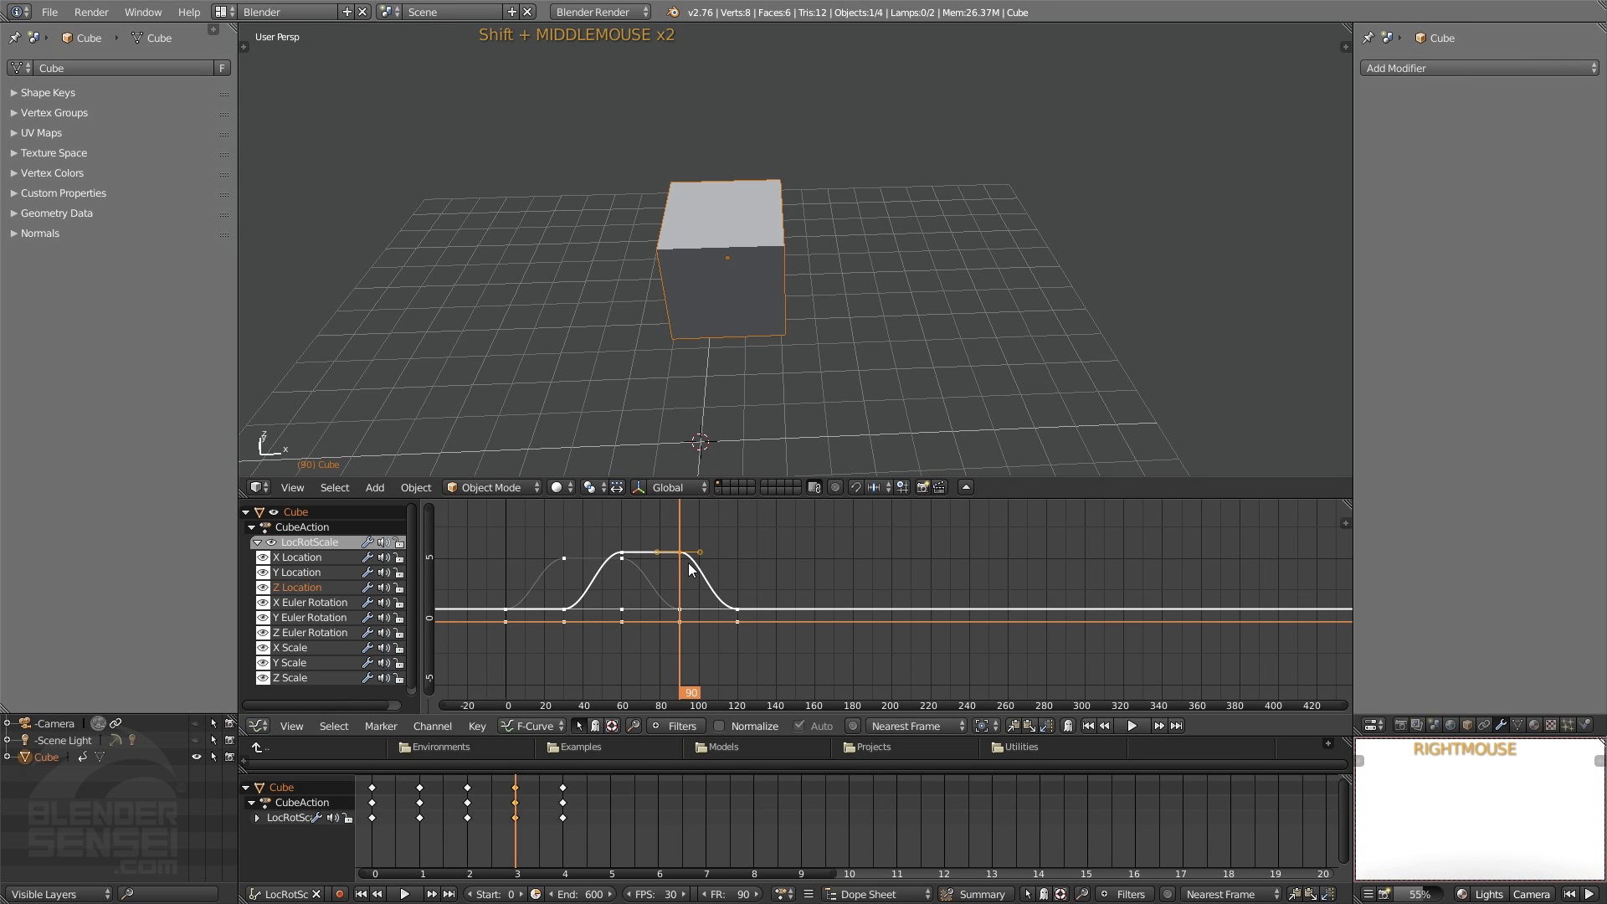
key("g")
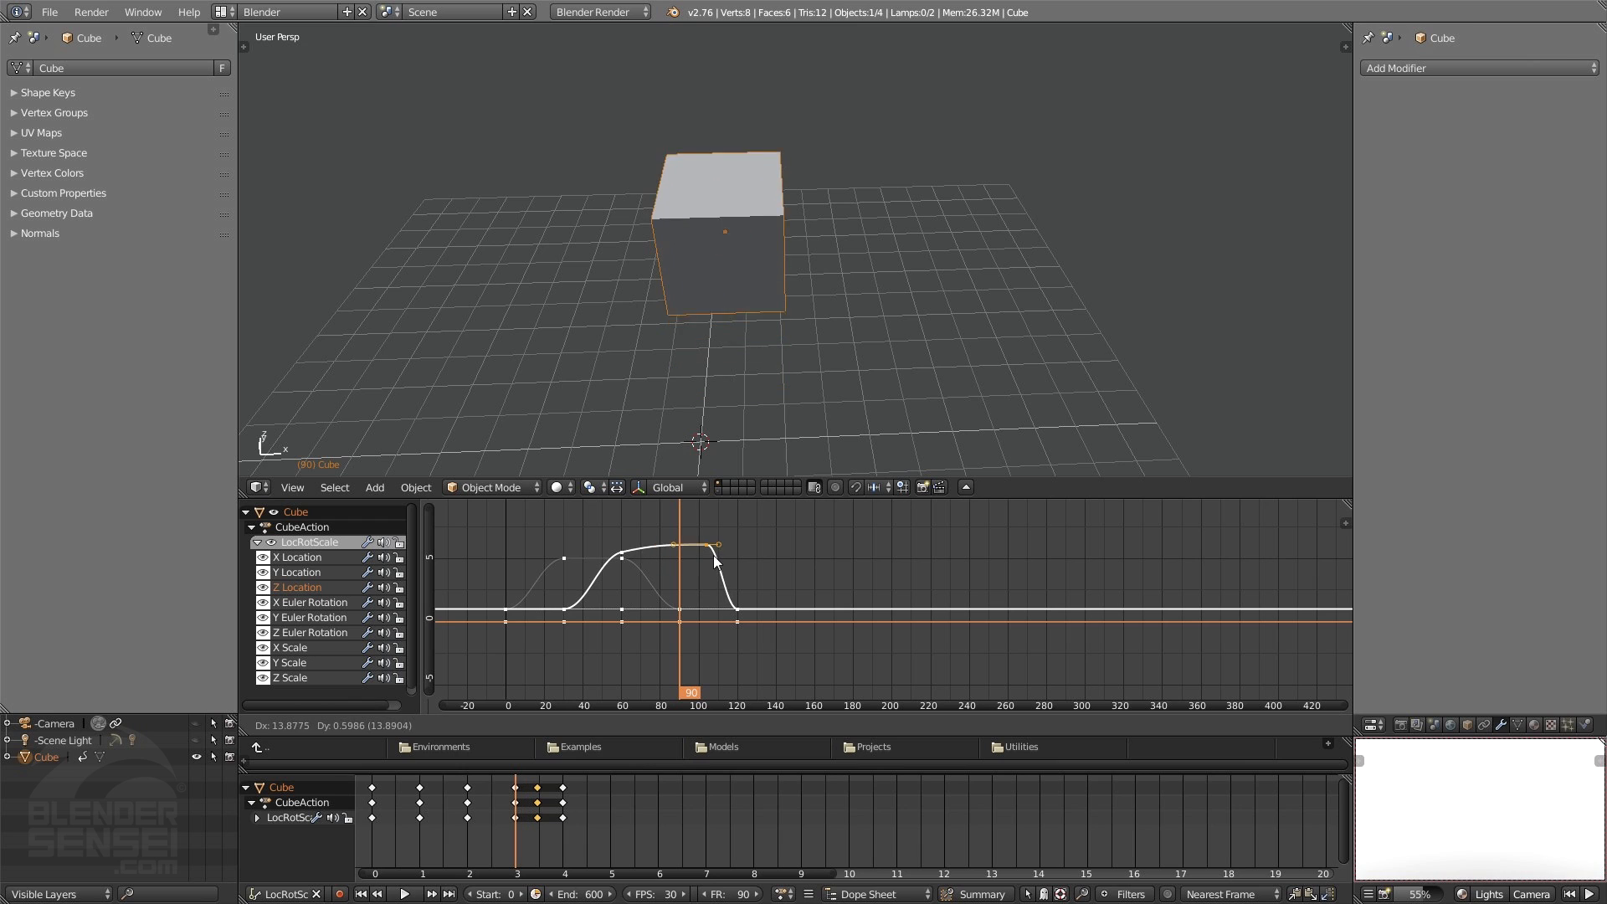
left_click(714, 558)
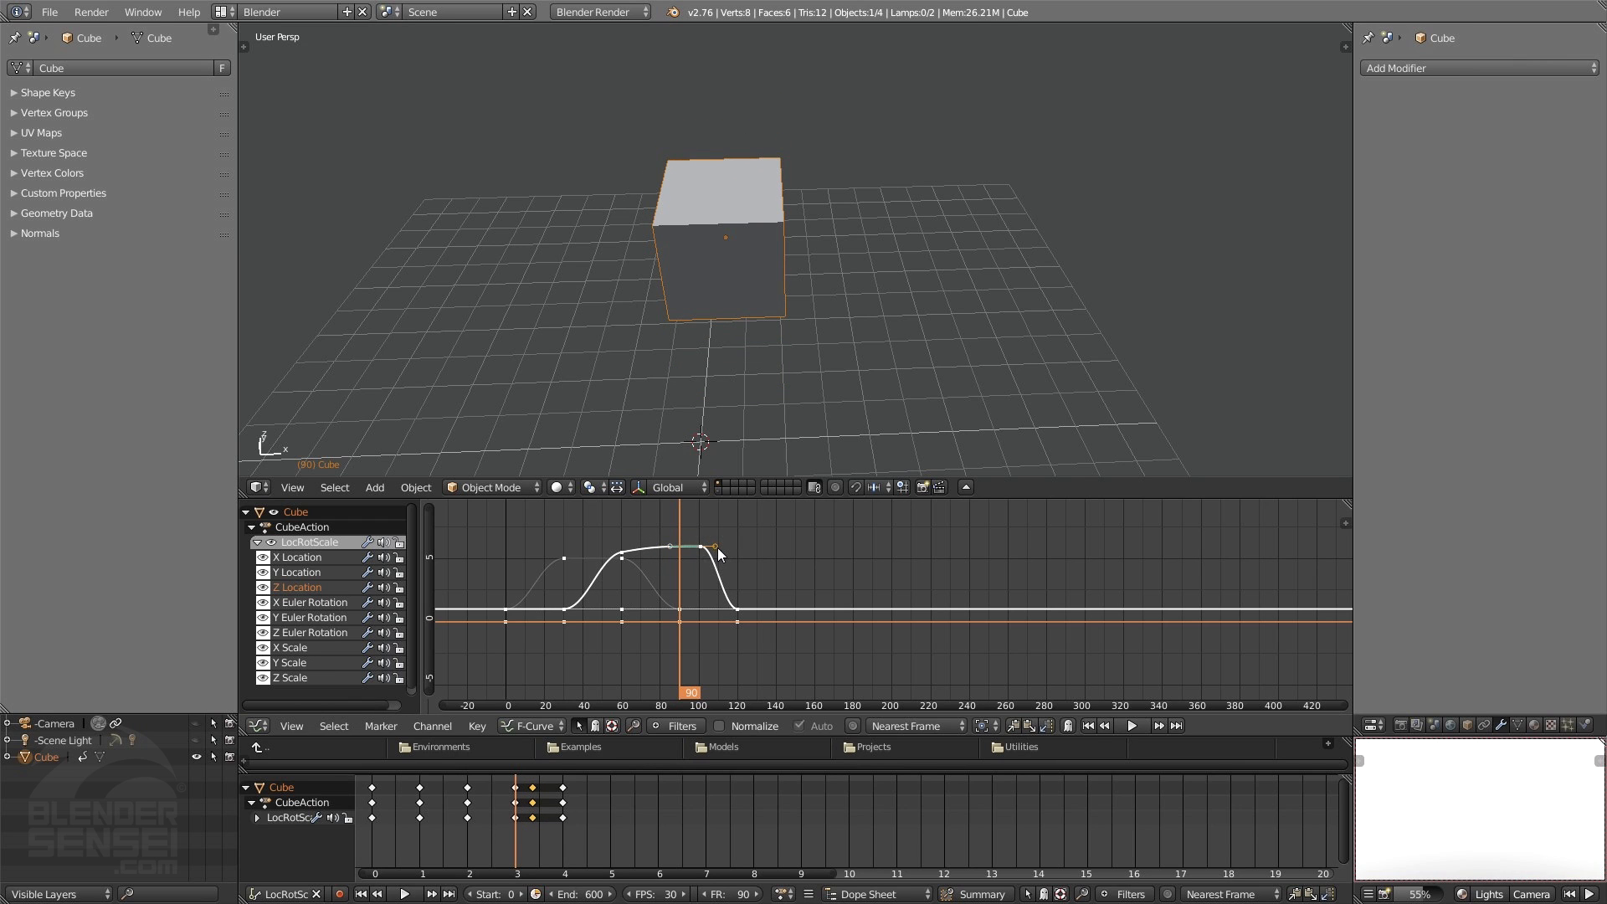
key("g")
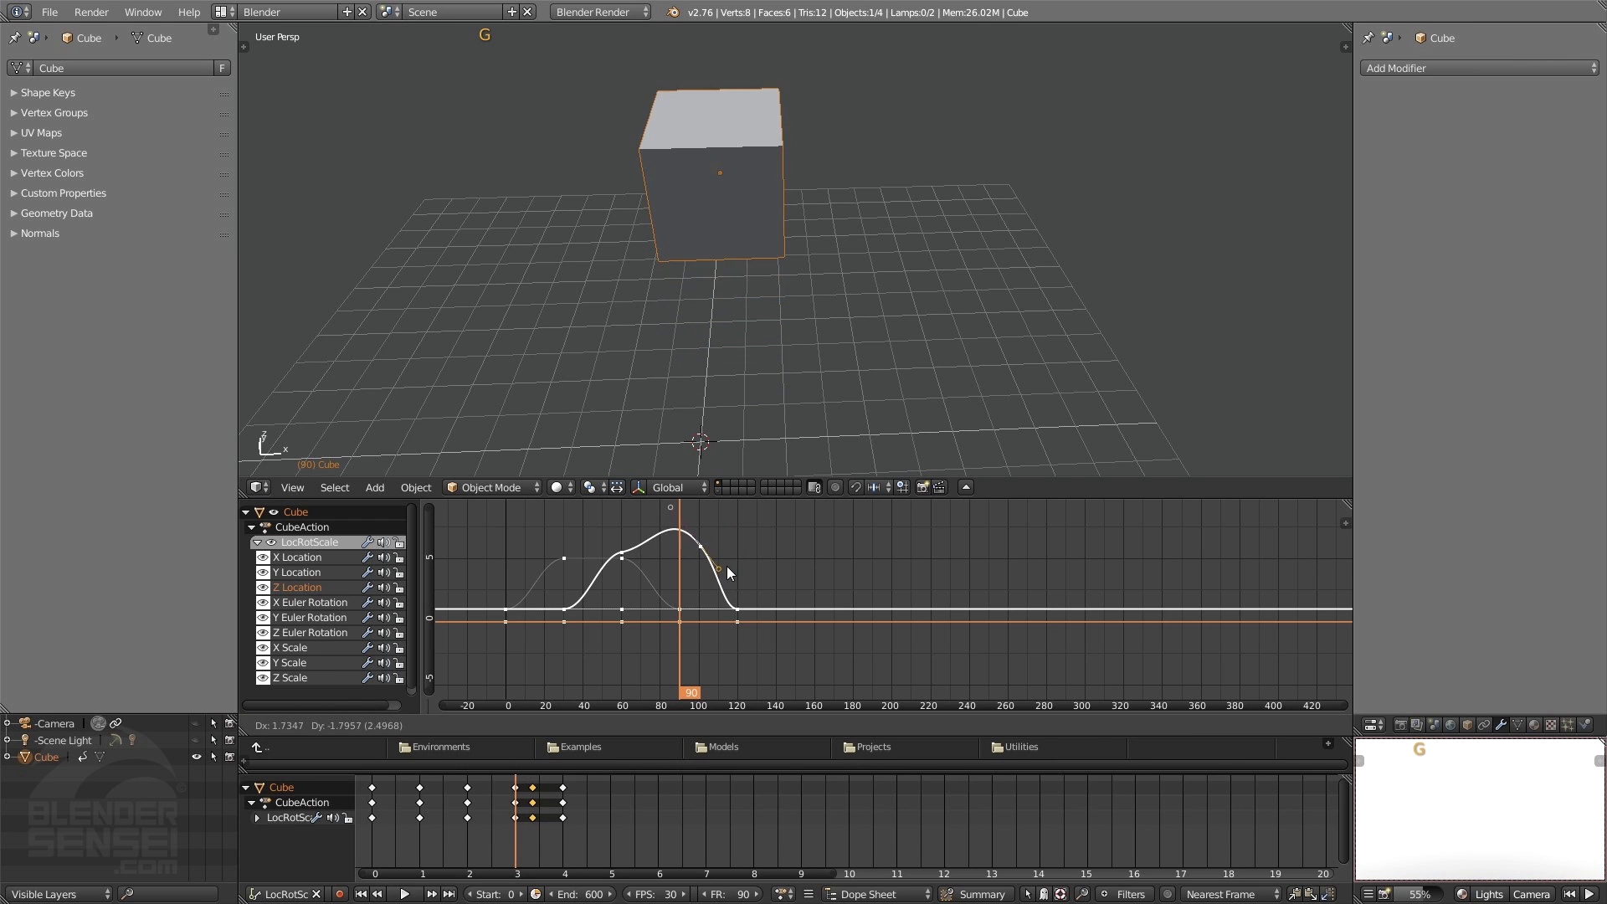
left_click(741, 529)
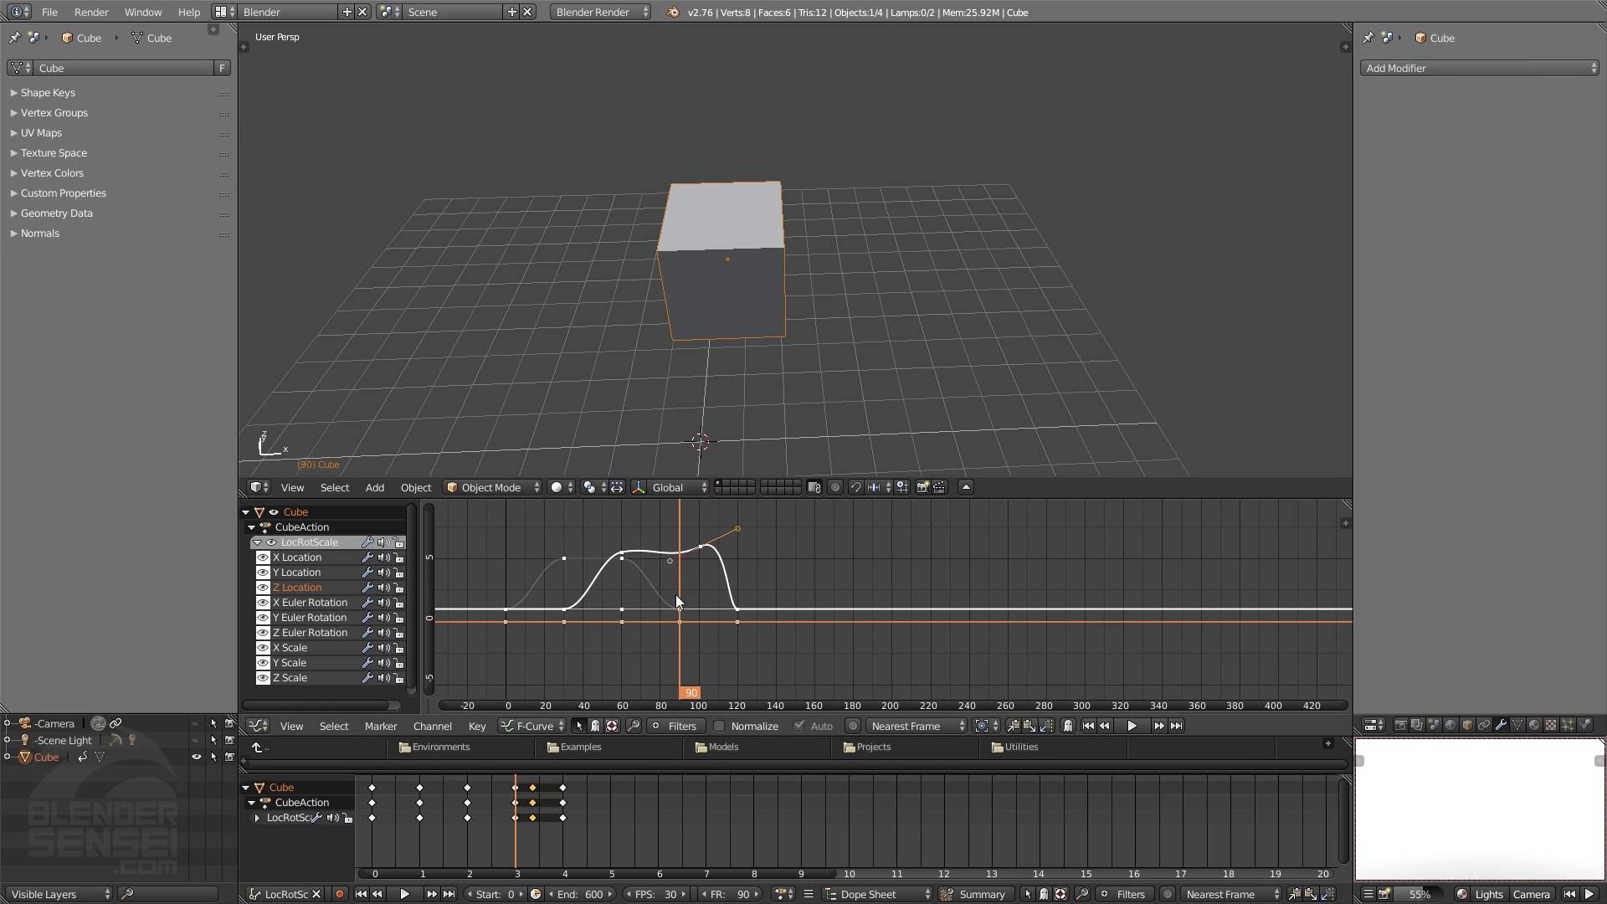
- Highlight the Y and Z Euler Rotation and the X, Y and Z Scale channels one by one to examine their F-curves
double_click(307, 619)
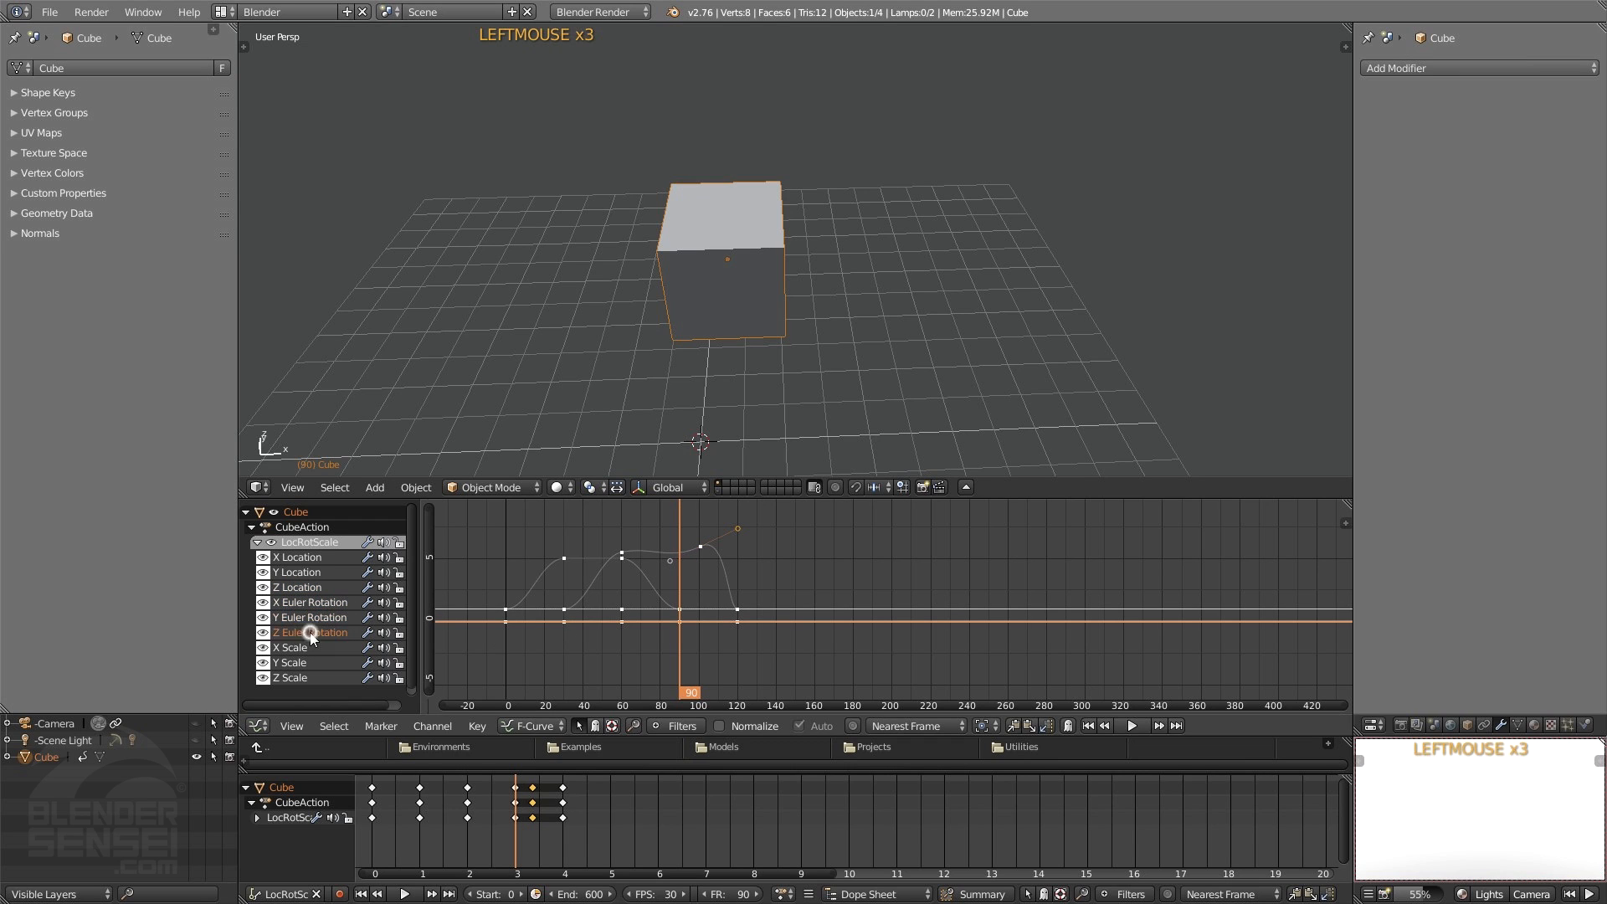
left_click(295, 649)
left_click(292, 663)
left_click(292, 676)
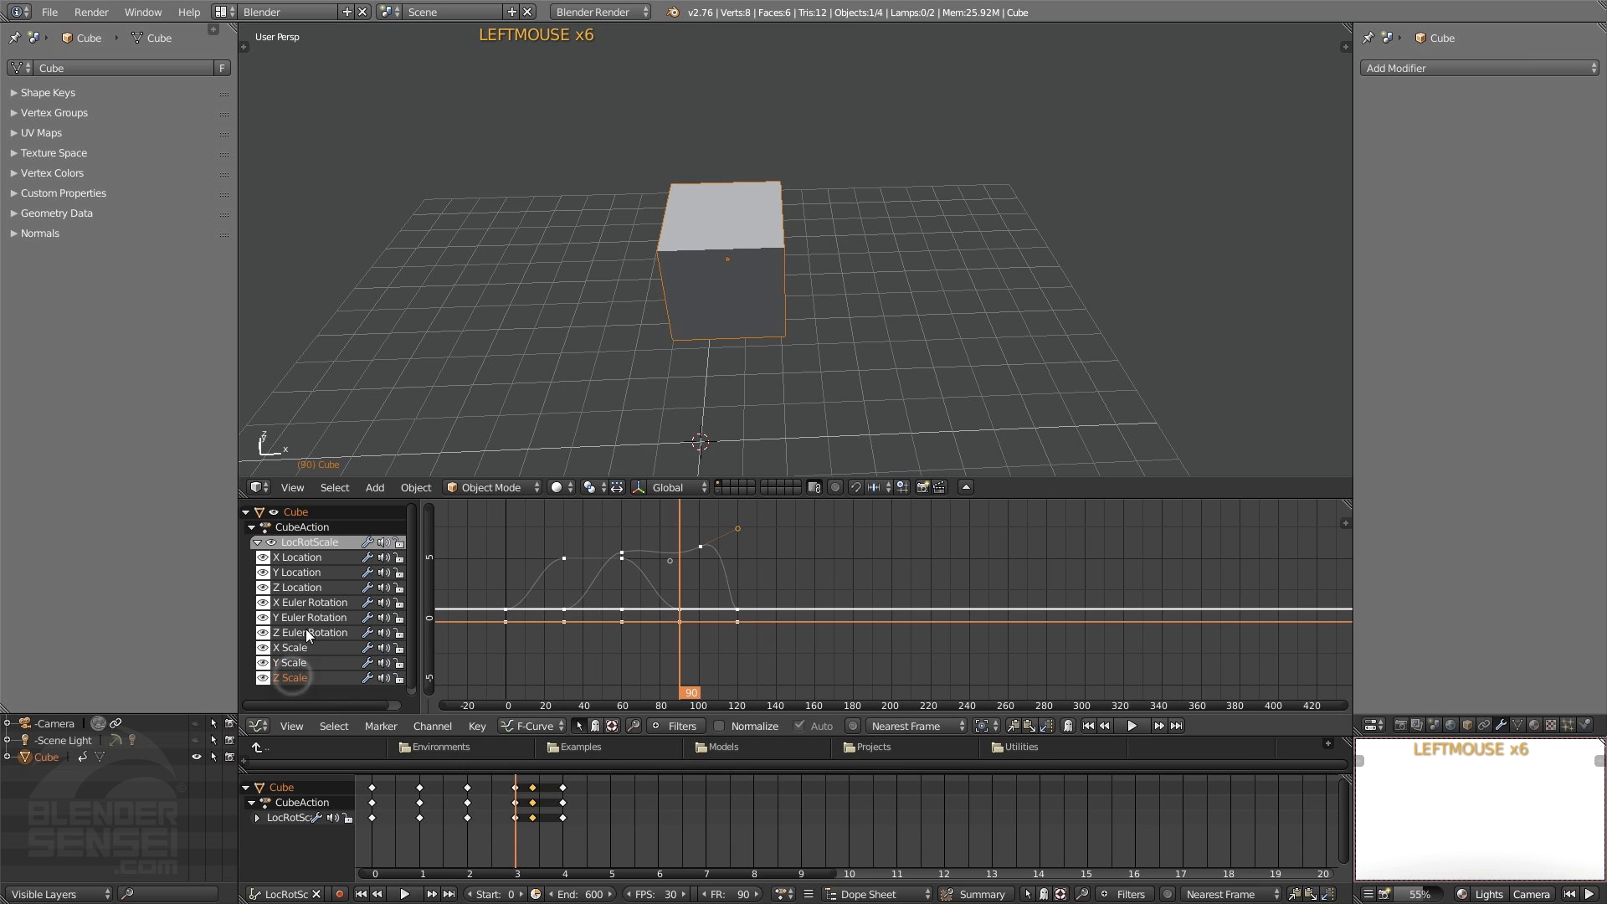
left_click(307, 619)
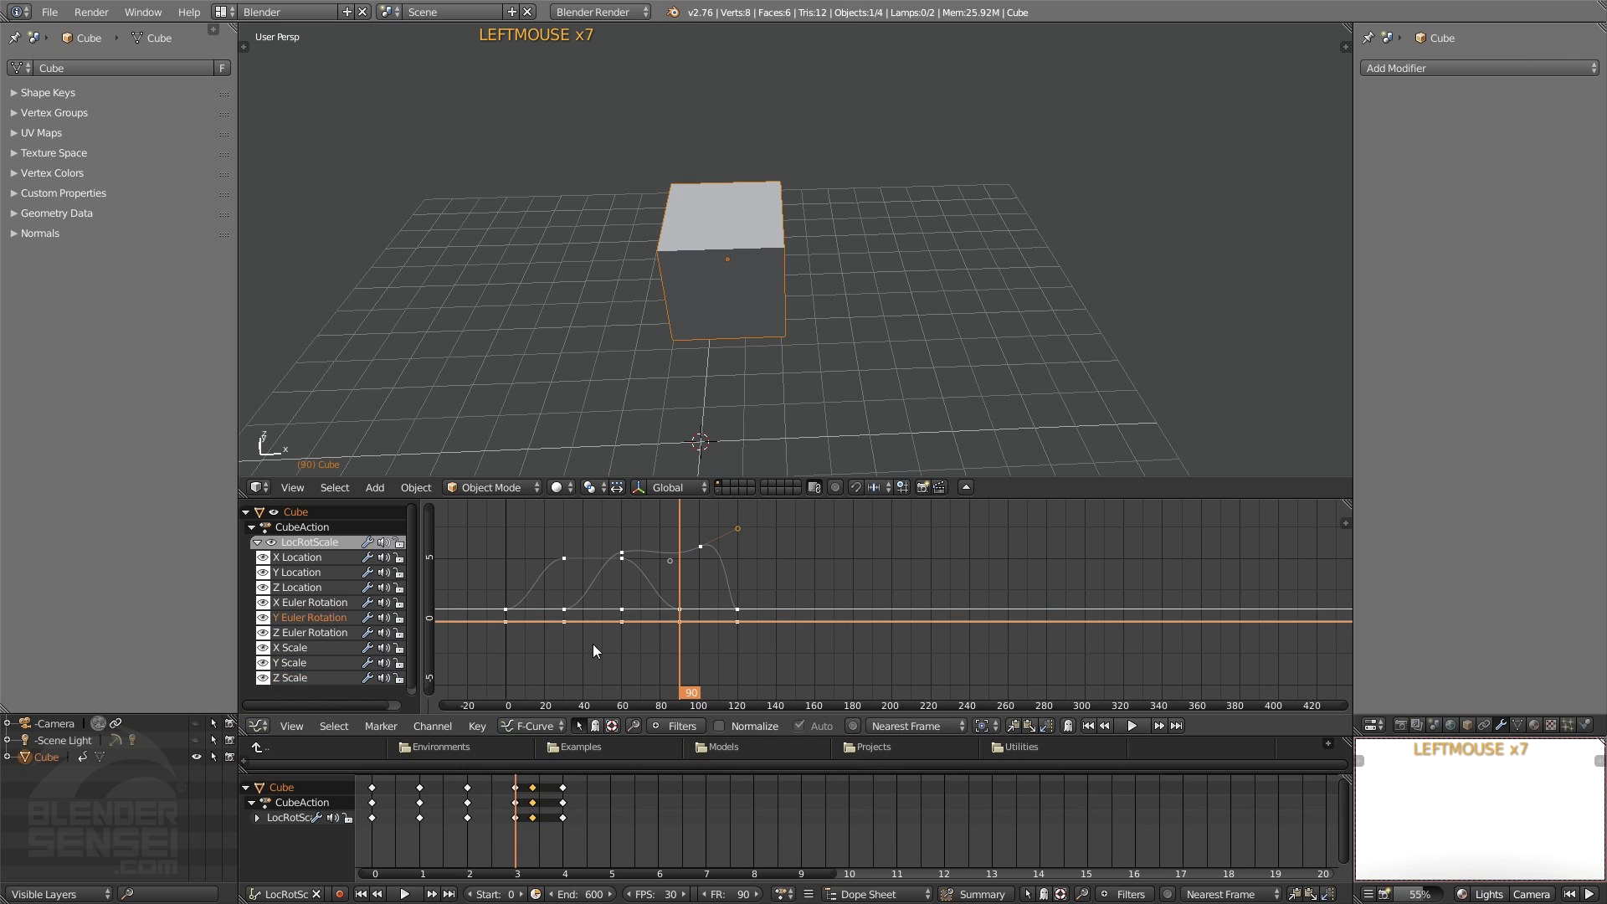
- Play the animation from the first frame to check the reshaped Z Location motion, and stop back at frame 0
left_click(360, 894)
left_click(404, 894)
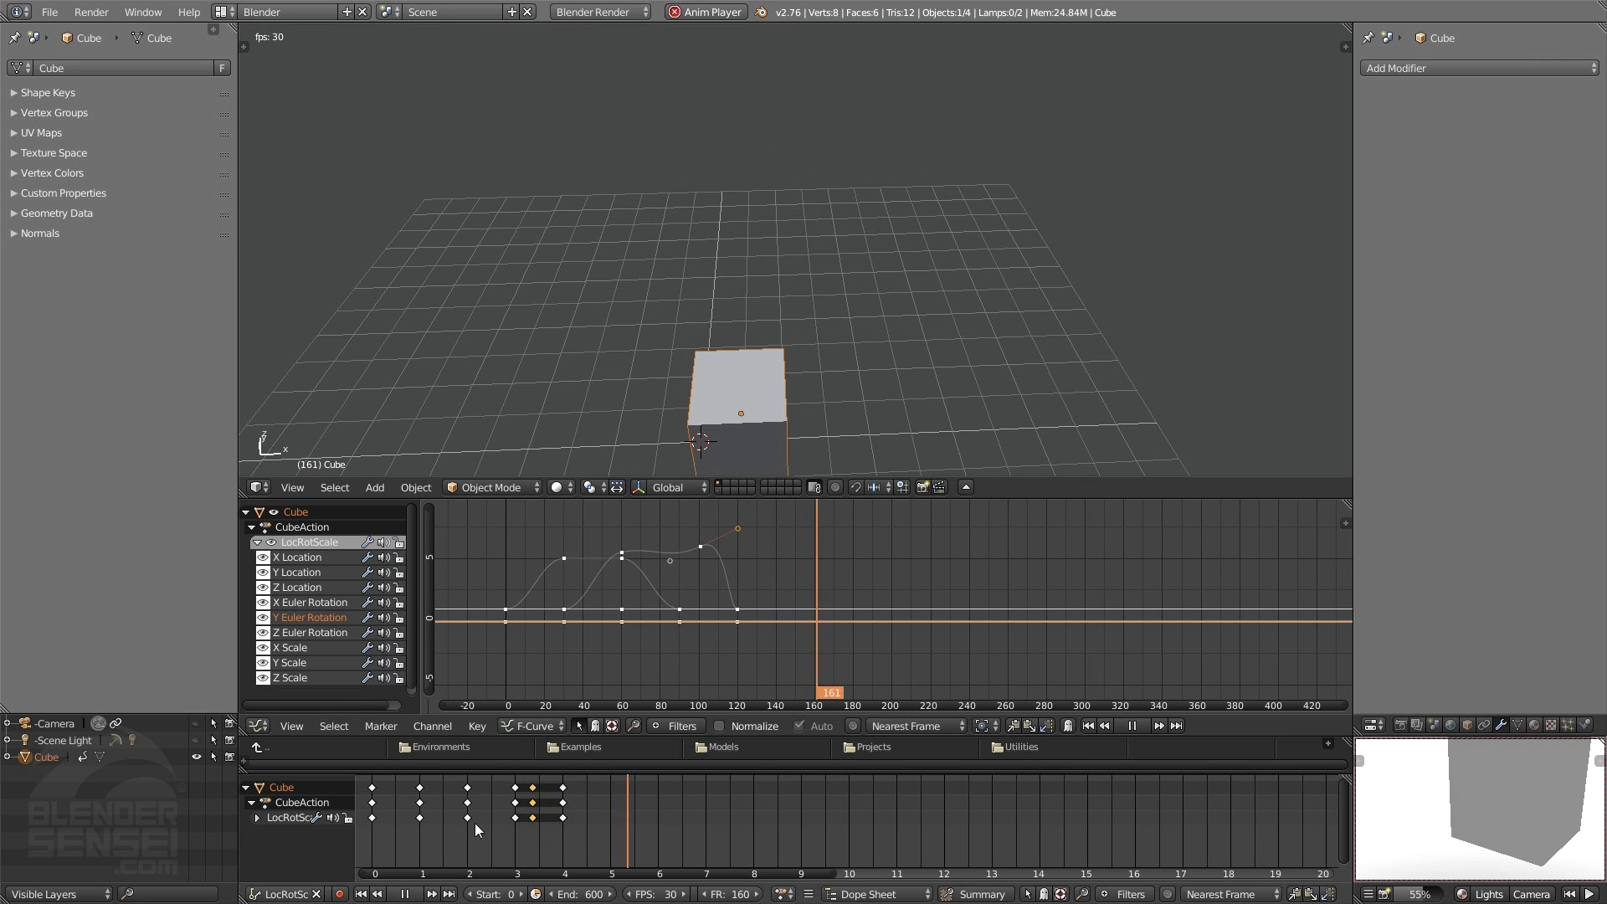
left_click(361, 894)
left_click(404, 894)
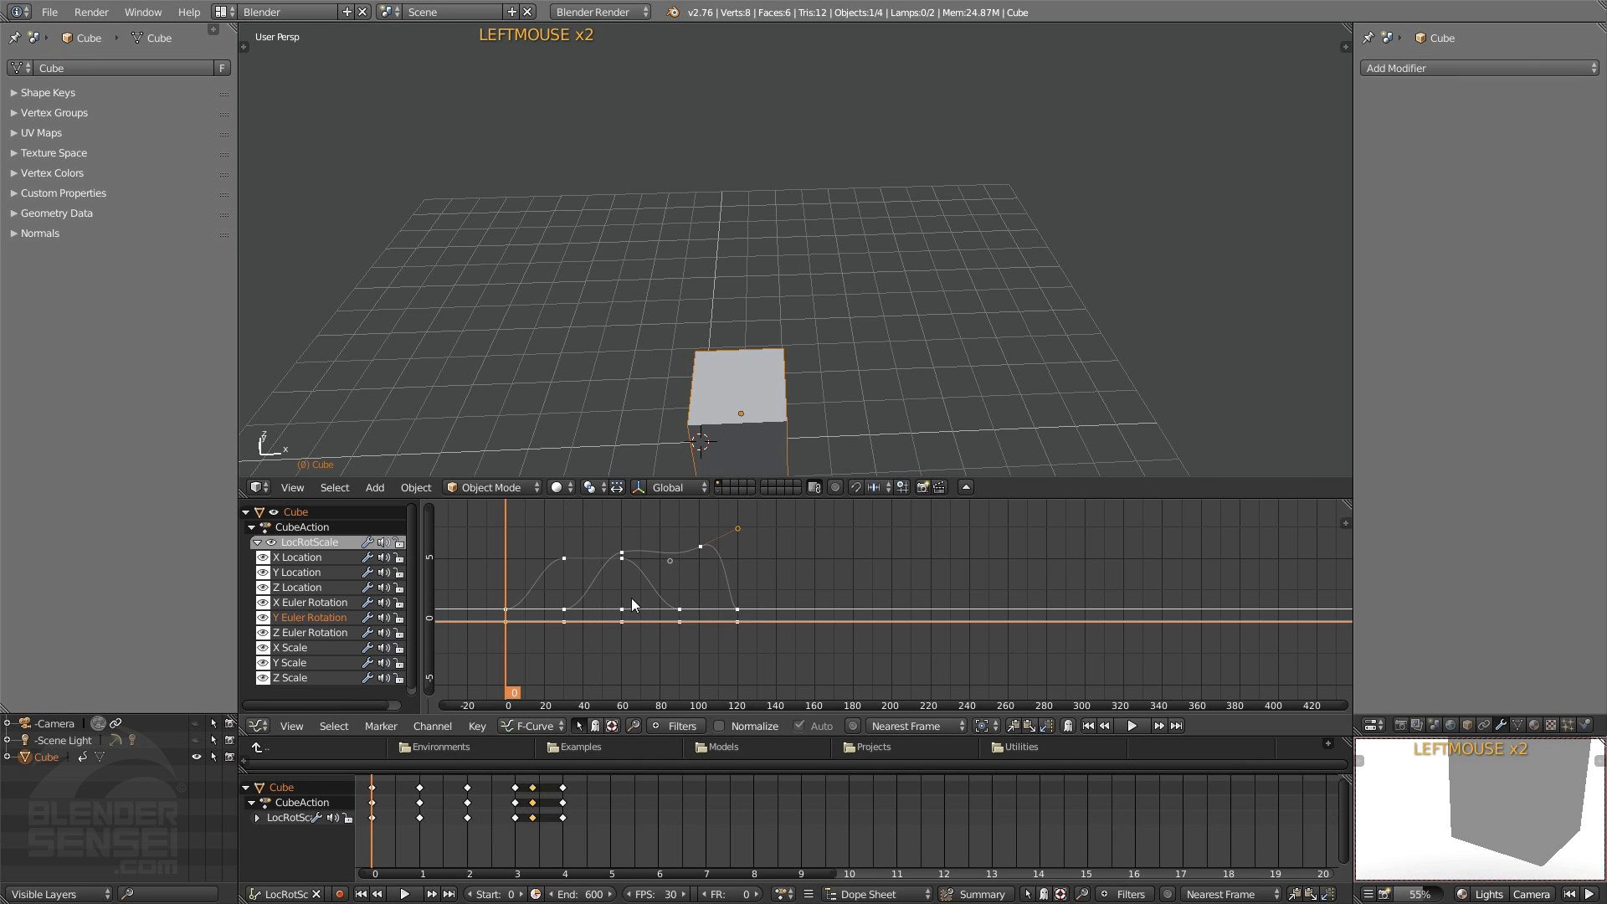
- Select all of the cube's keyframes, collapse its channel list, and set the keyframe interpolation to Constant
mouse_move(372, 797)
right_mouse_down()
mouse_move(414, 806)
mouse_move(375, 806)
right_mouse_up()
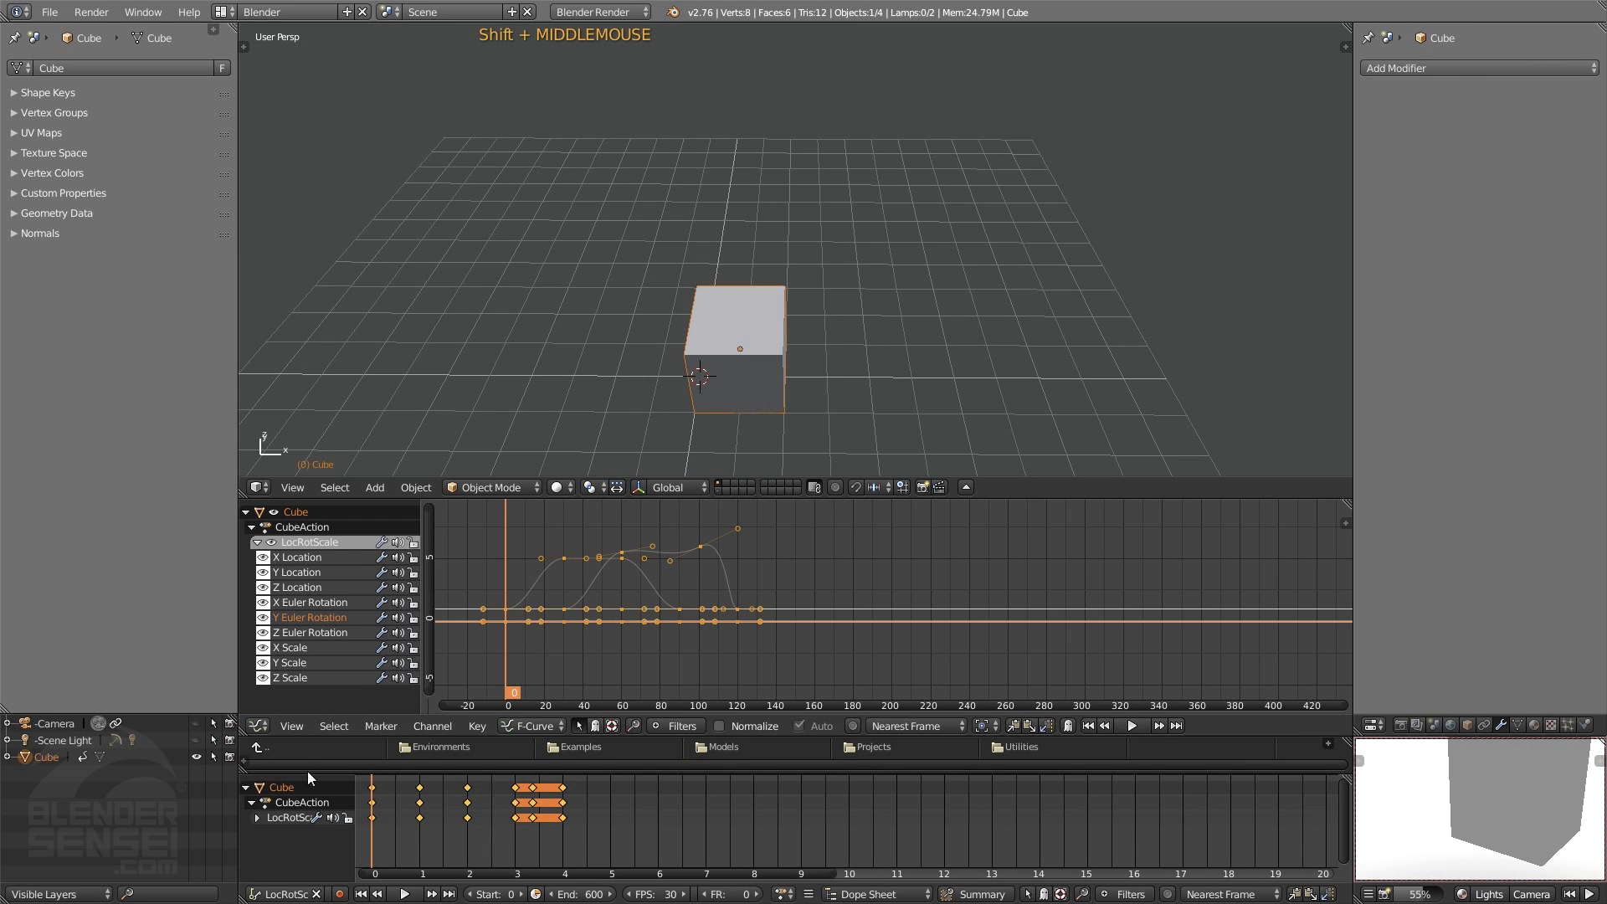
left_click(246, 787)
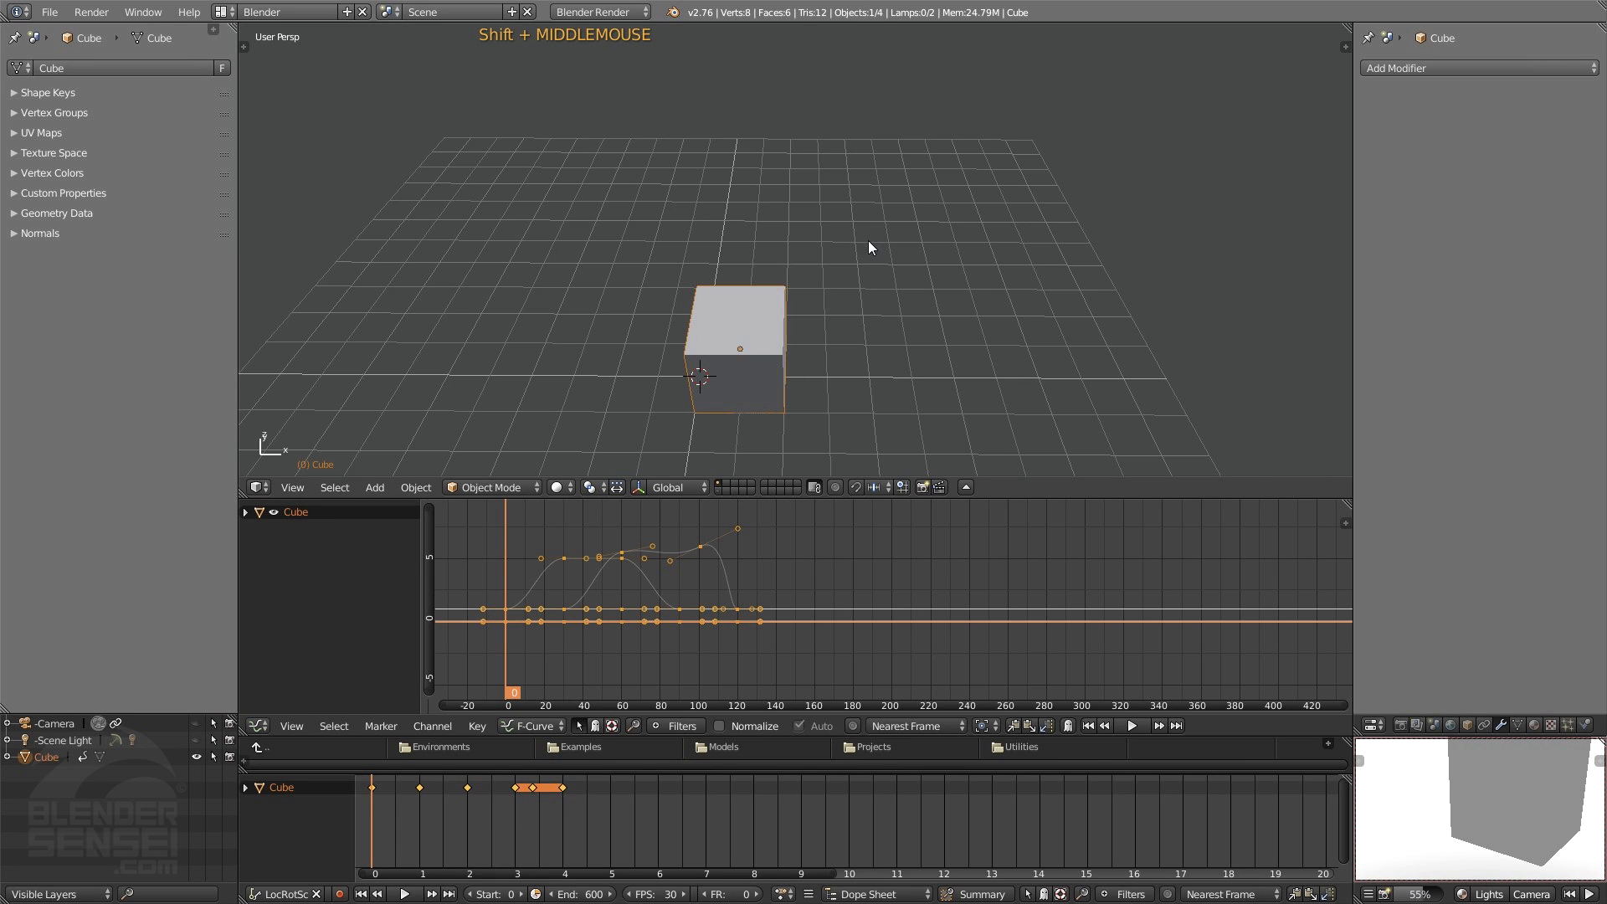
mouse_move(867, 239)
middle_mouse_down()
mouse_move(880, 219)
mouse_move(862, 252)
middle_mouse_up()
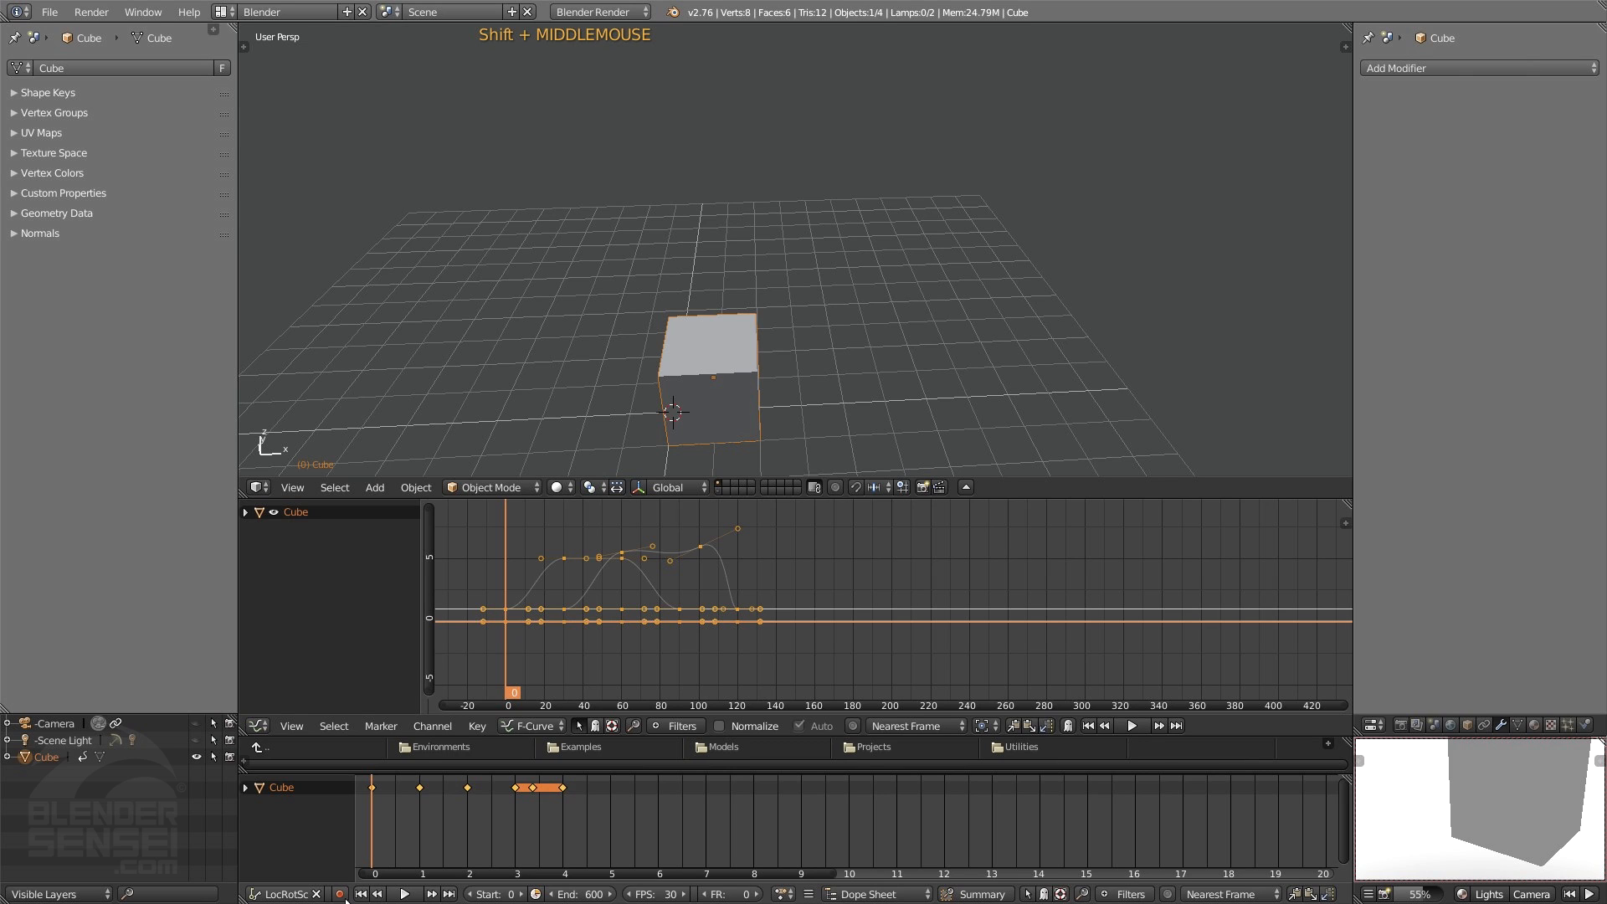
key("t")
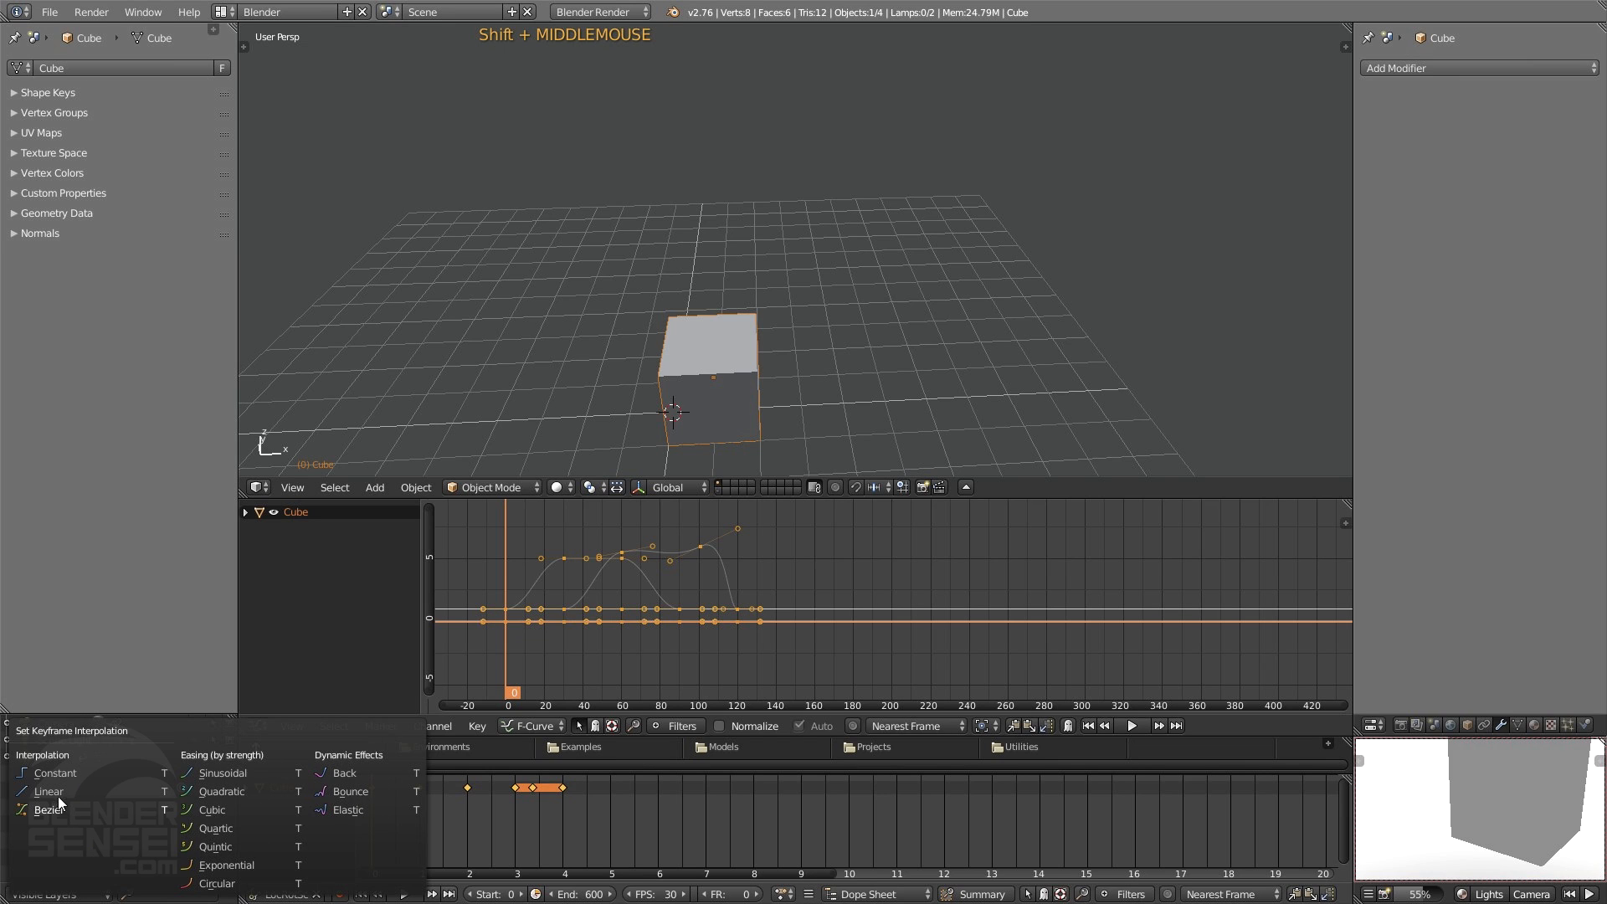
left_click(55, 773)
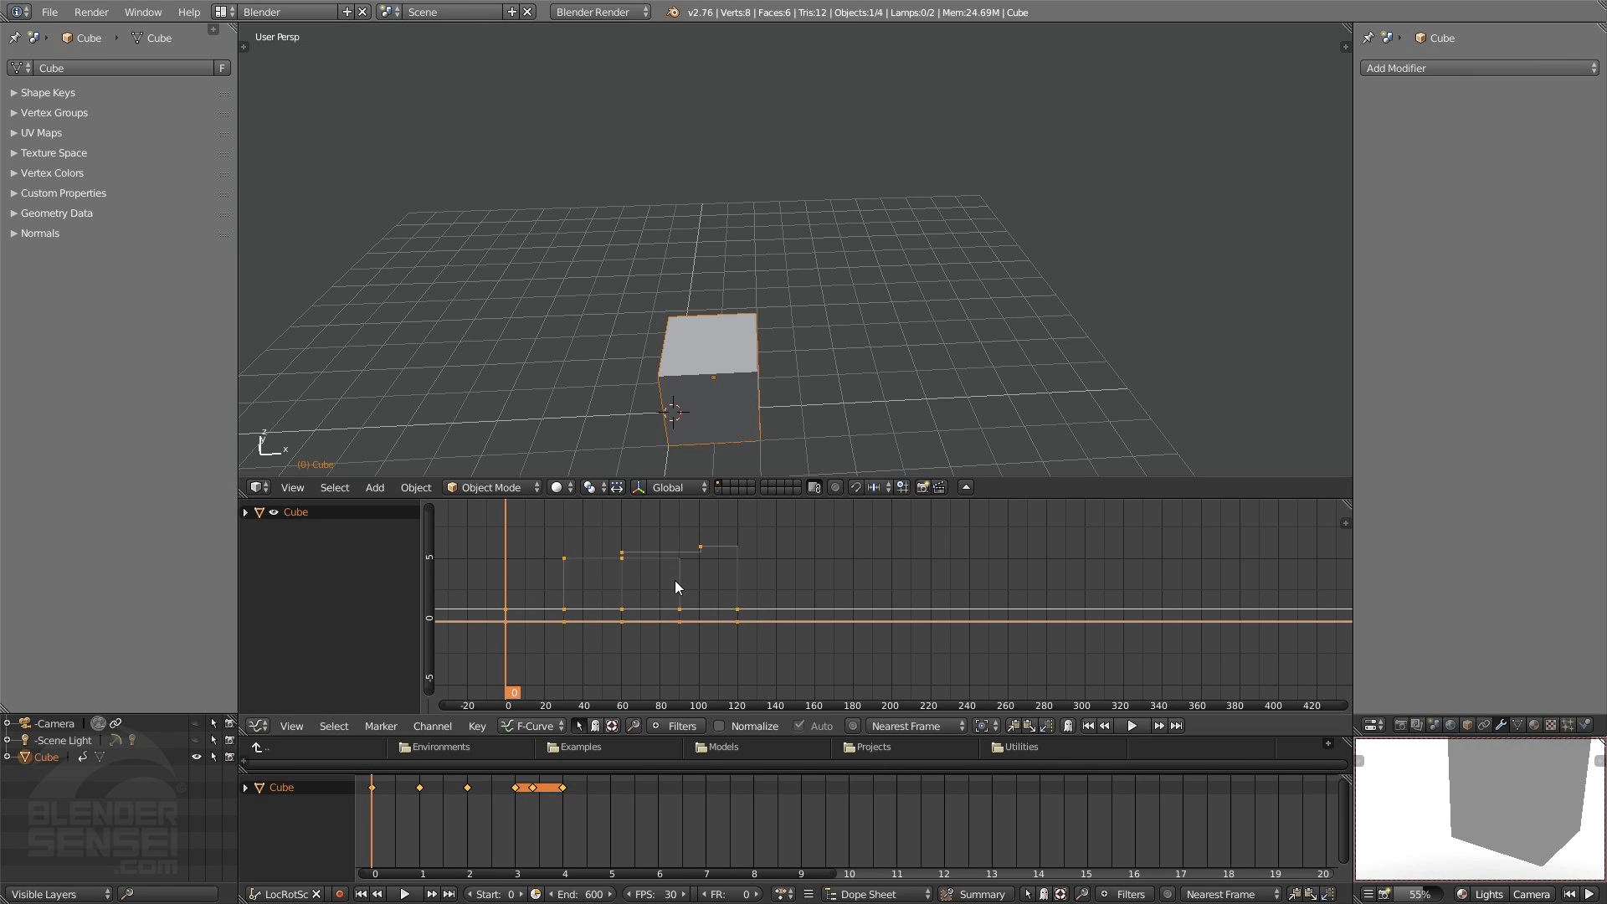
- Play the animation with Constant interpolation several times from the start, and stop back at frame 0
left_click(406, 895)
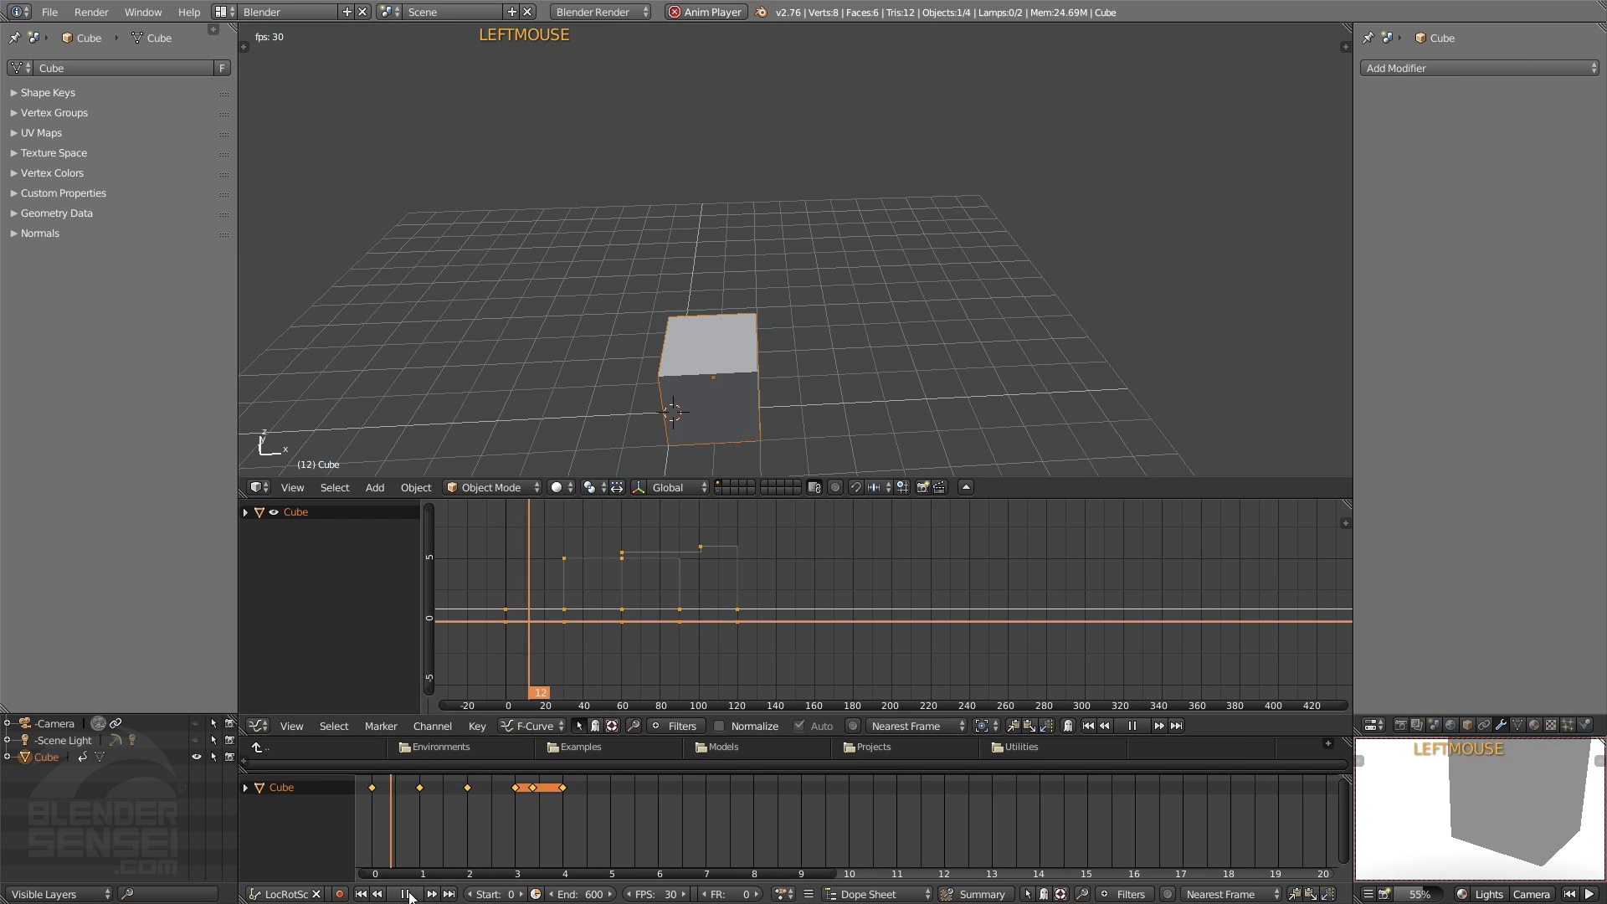
middle_click_drag(867, 370, 881, 343)
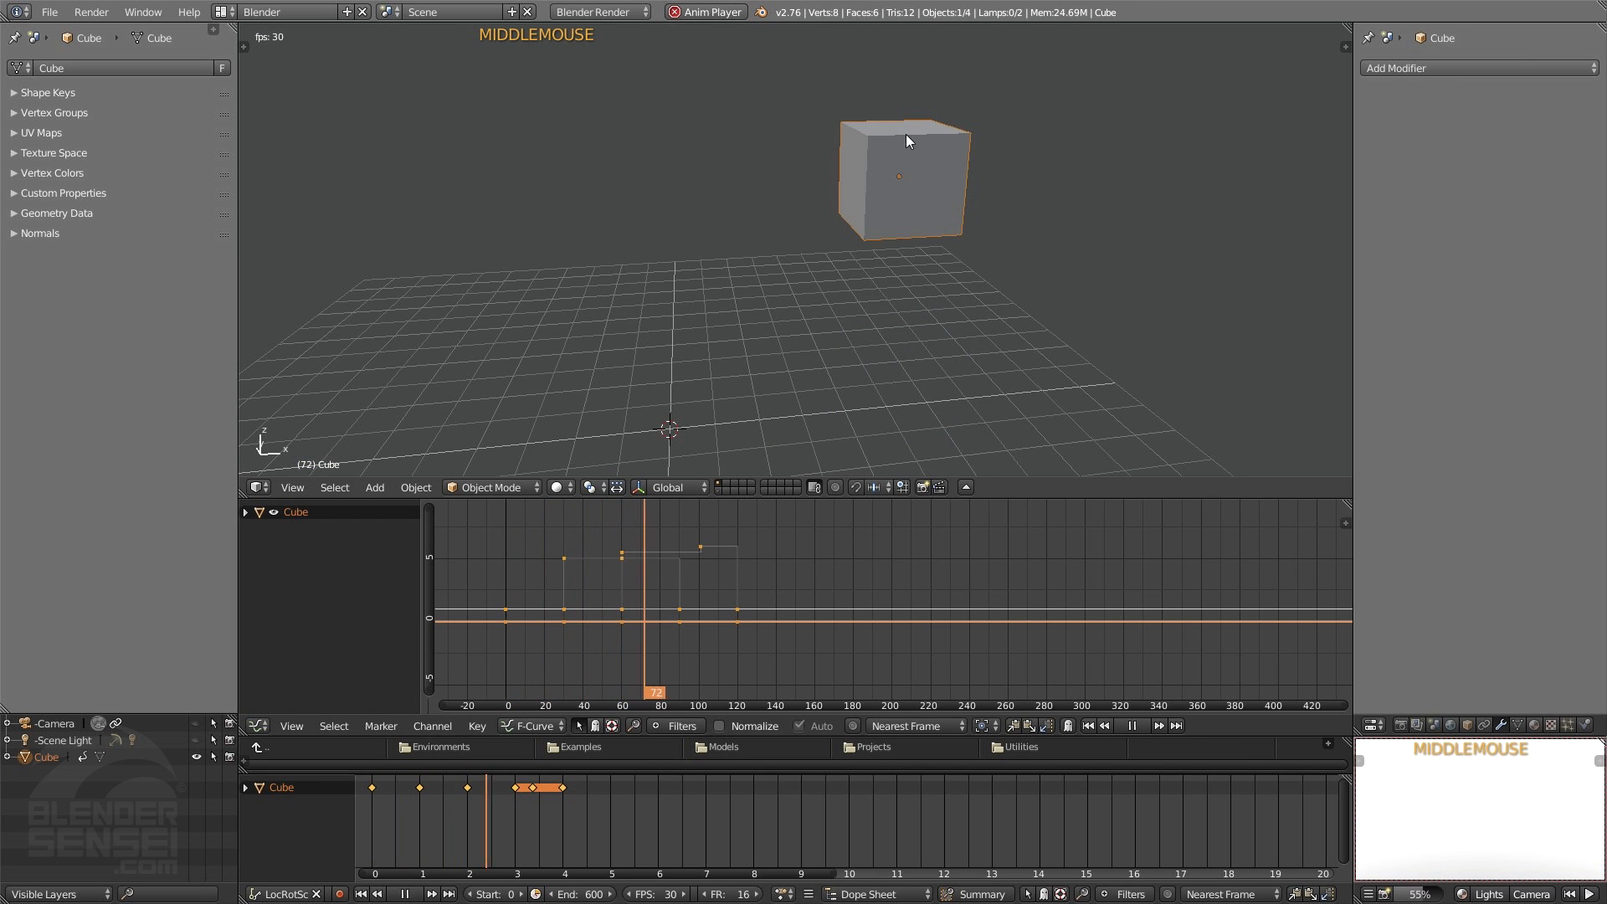
left_click(358, 894)
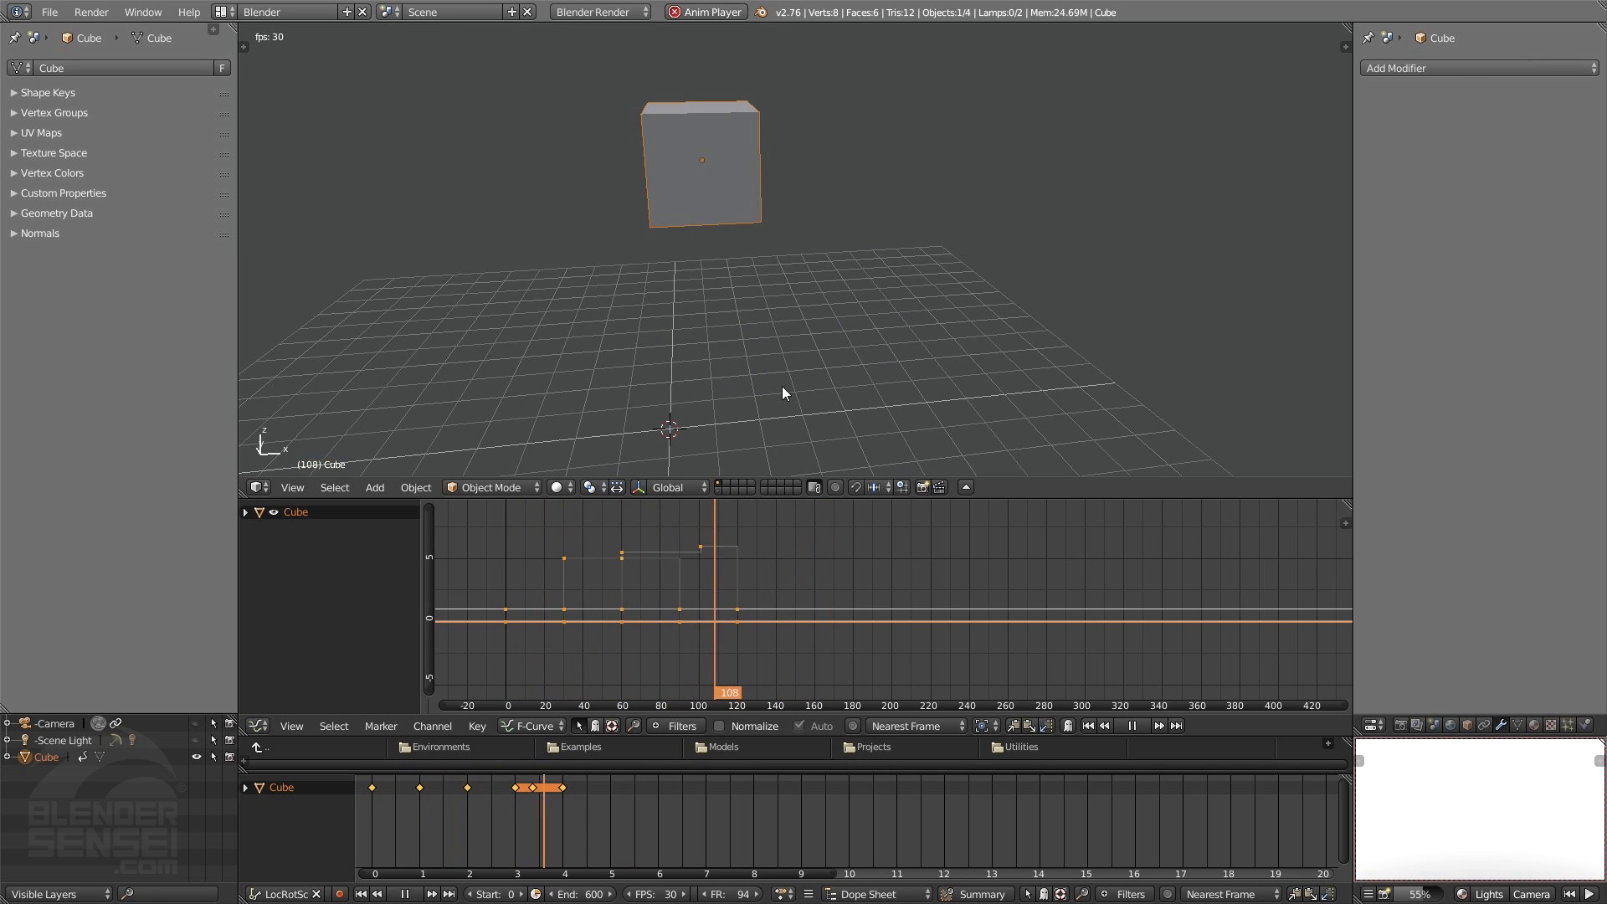
left_click(359, 894)
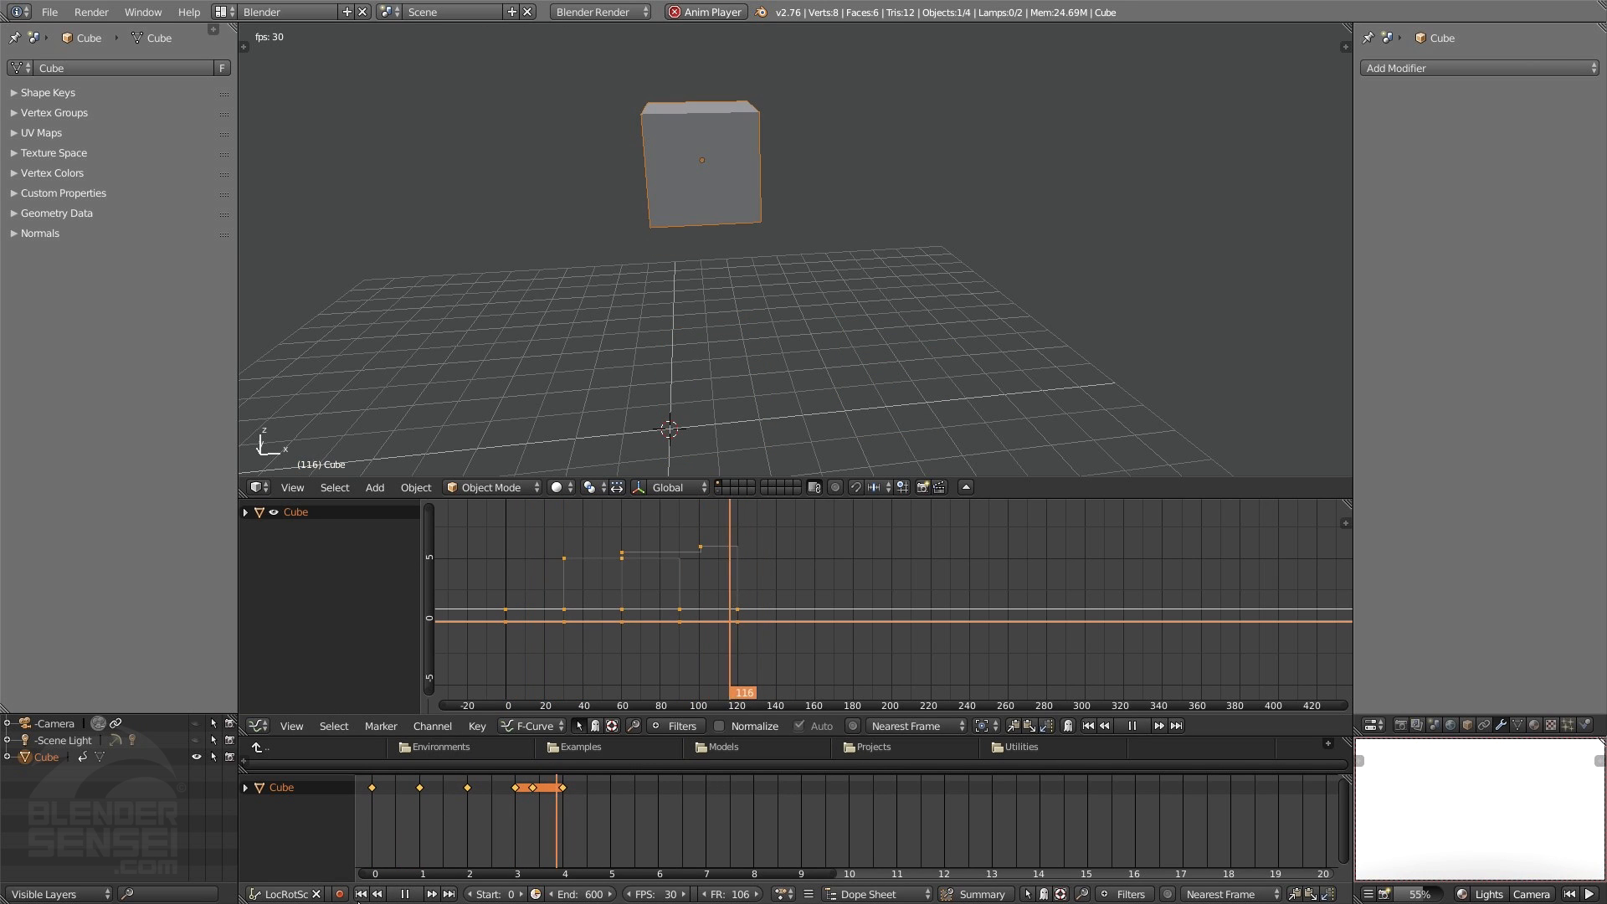
left_click(360, 895)
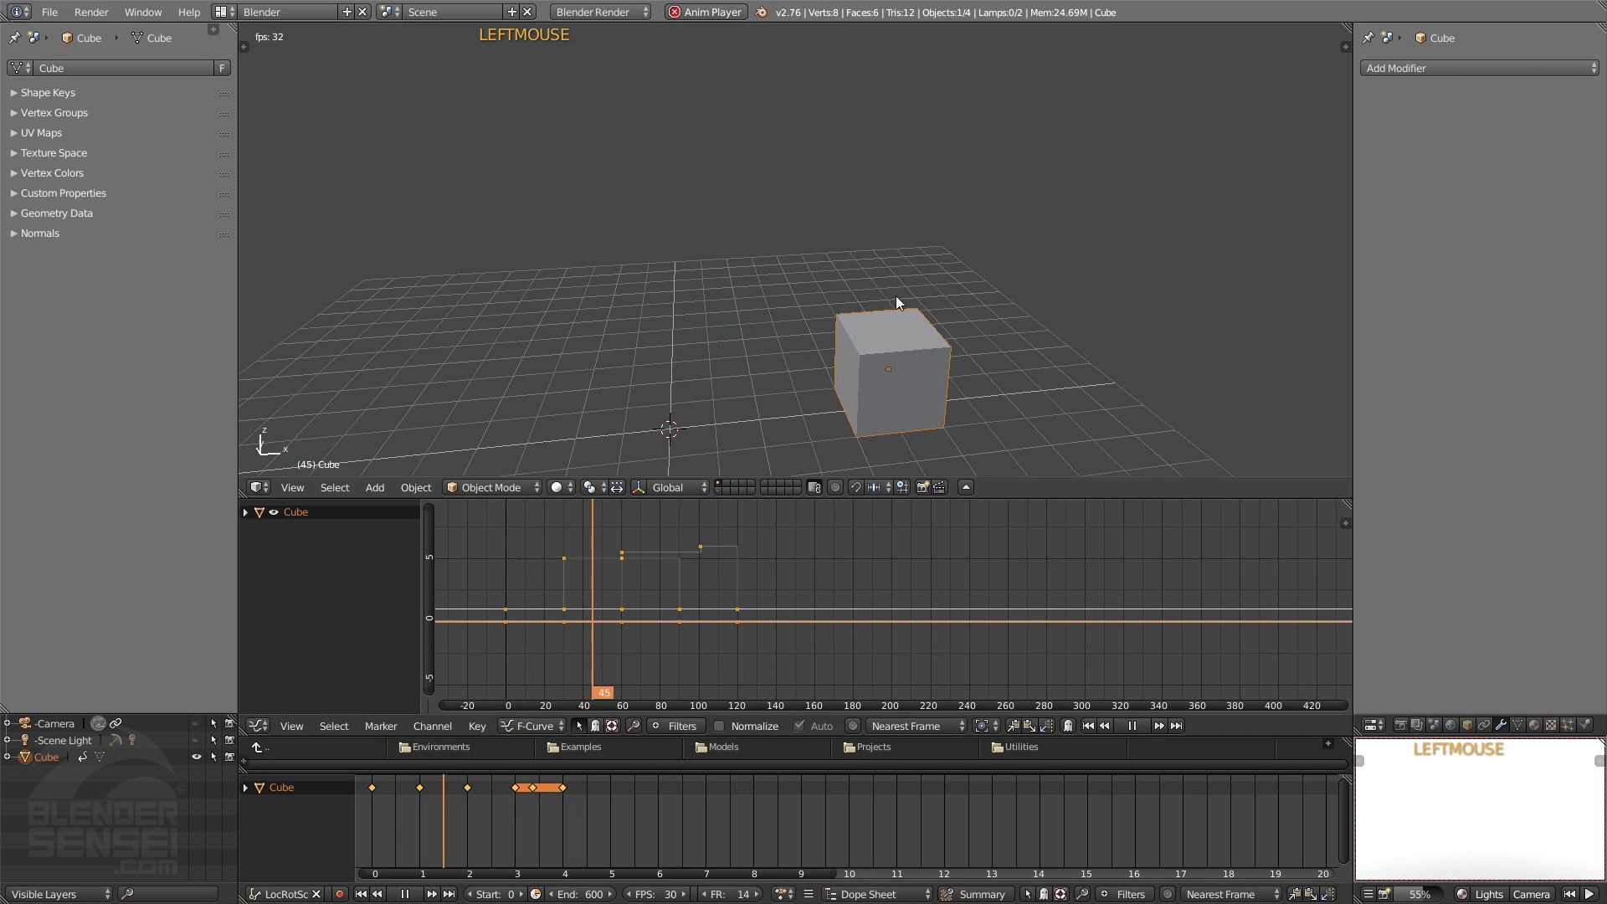
left_click(404, 894)
left_click(360, 895)
- Set the interpolation of all the selected keyframes to Linear
key("t")
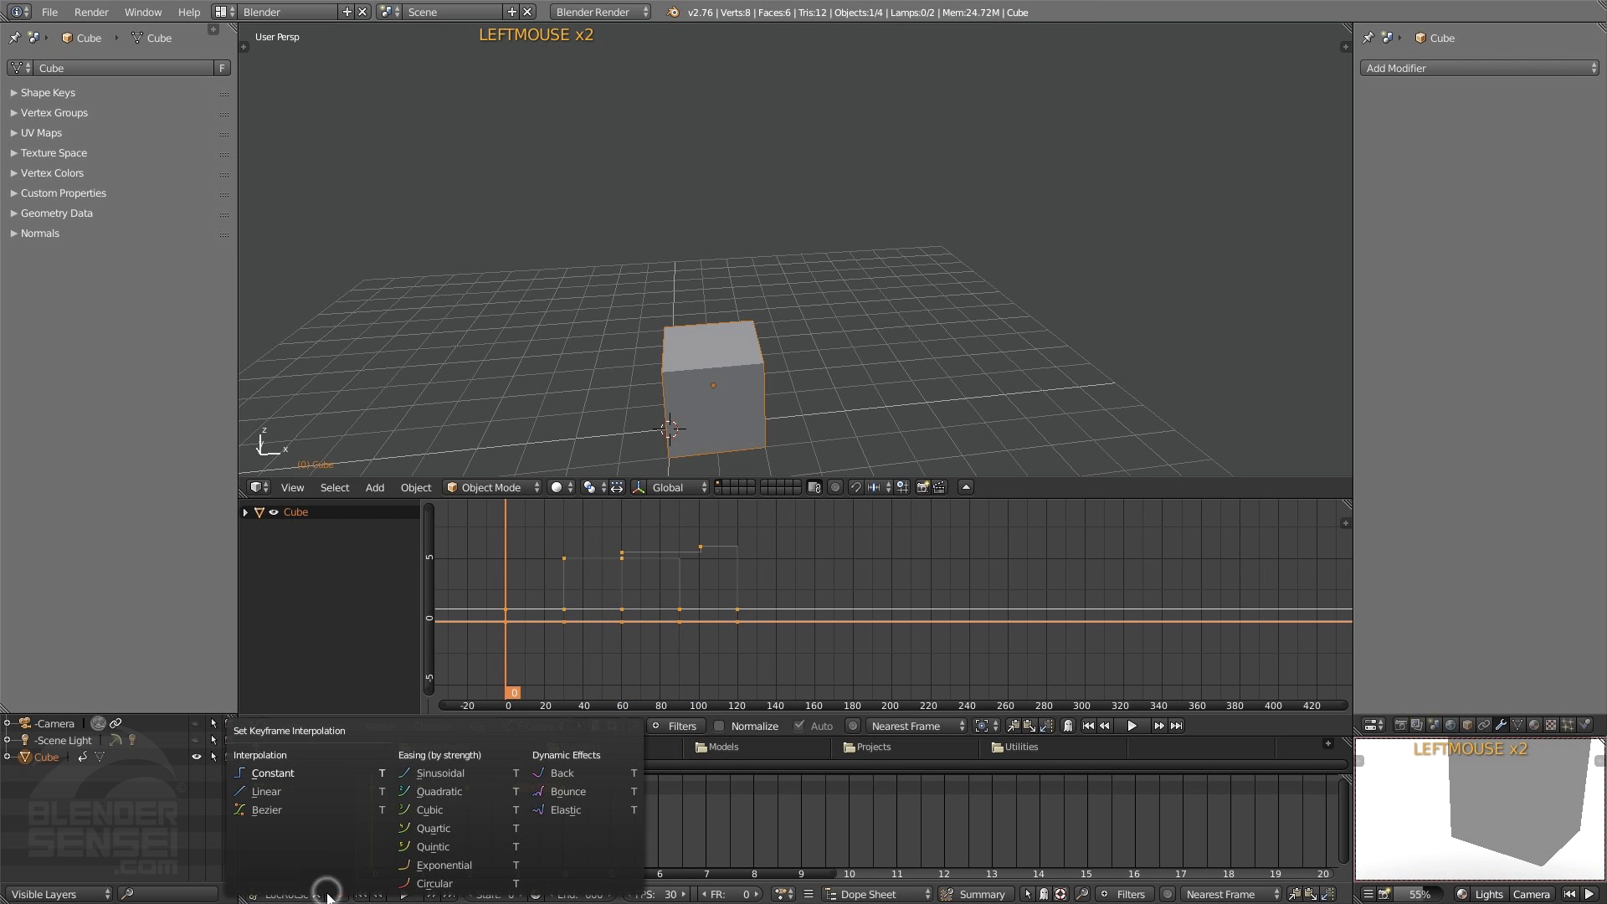
left_click(286, 790)
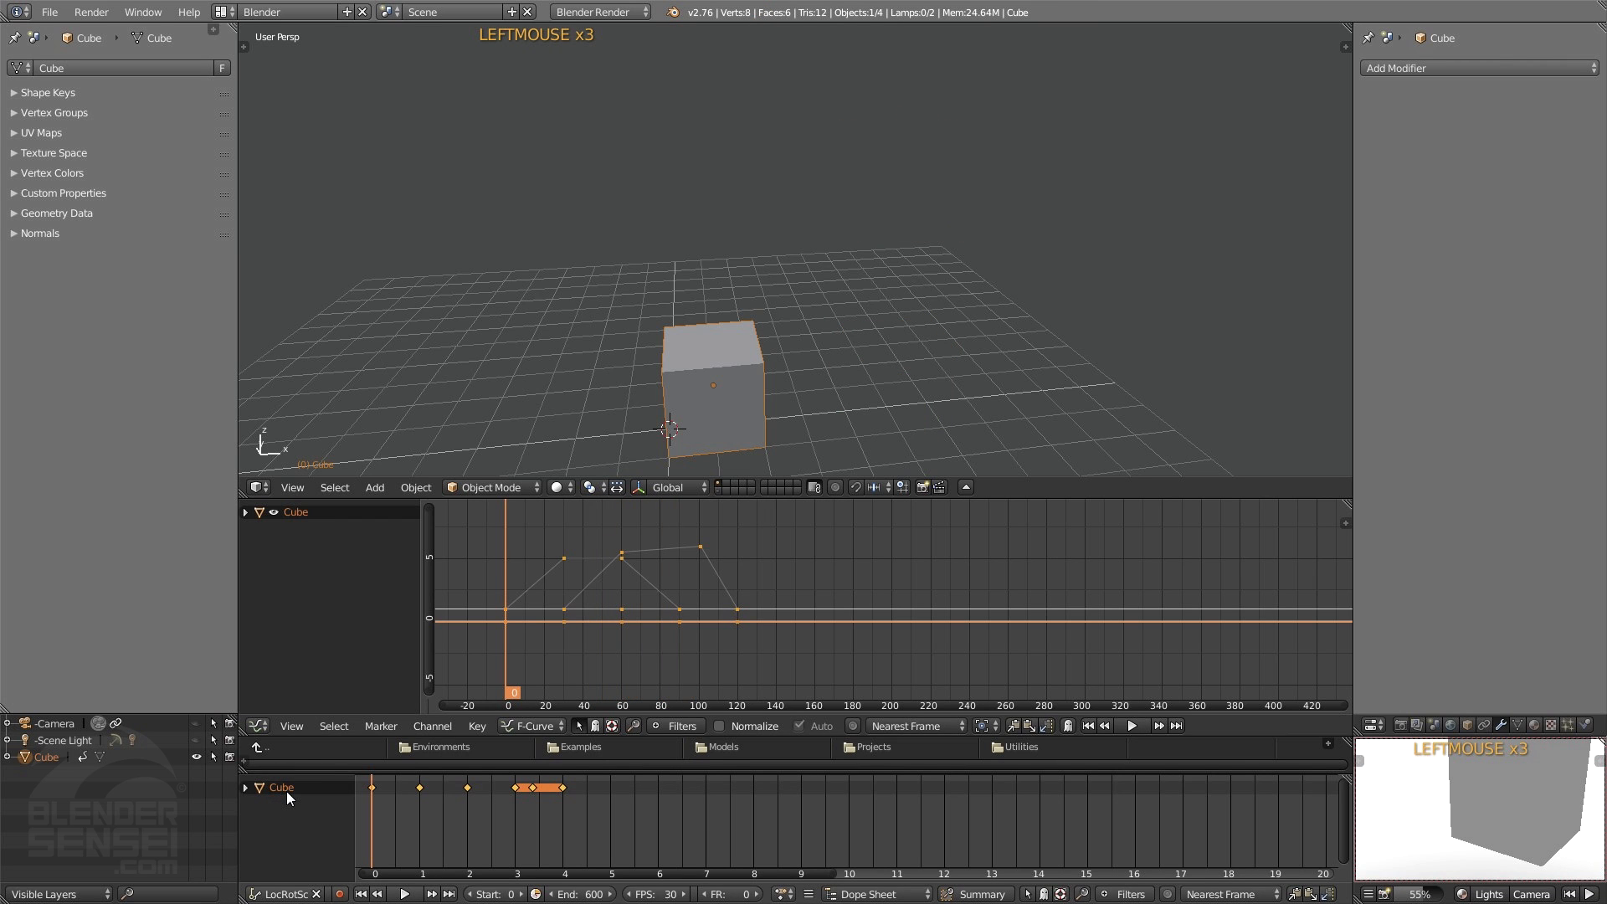
mouse_move(777, 244)
middle_mouse_down()
mouse_move(763, 261)
mouse_move(794, 234)
mouse_move(778, 251)
middle_mouse_up()
- Play the Linear animation twice from the first frame to examine the cube's motion, and return to frame 0
left_click(404, 894)
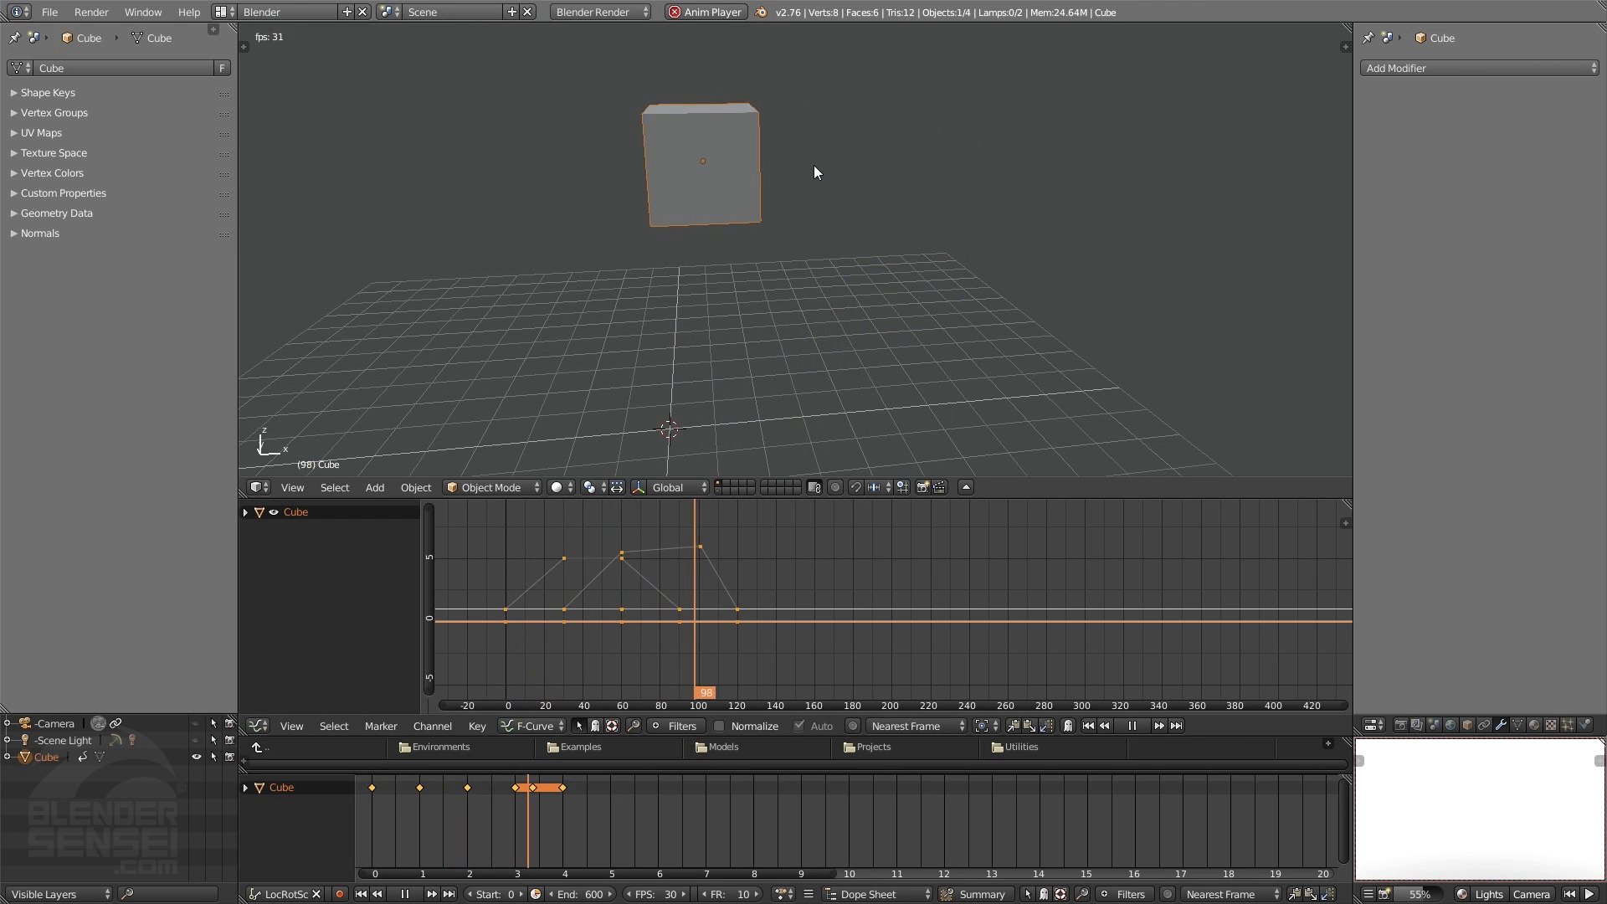
left_click(405, 895)
left_click(361, 895)
left_click(405, 895)
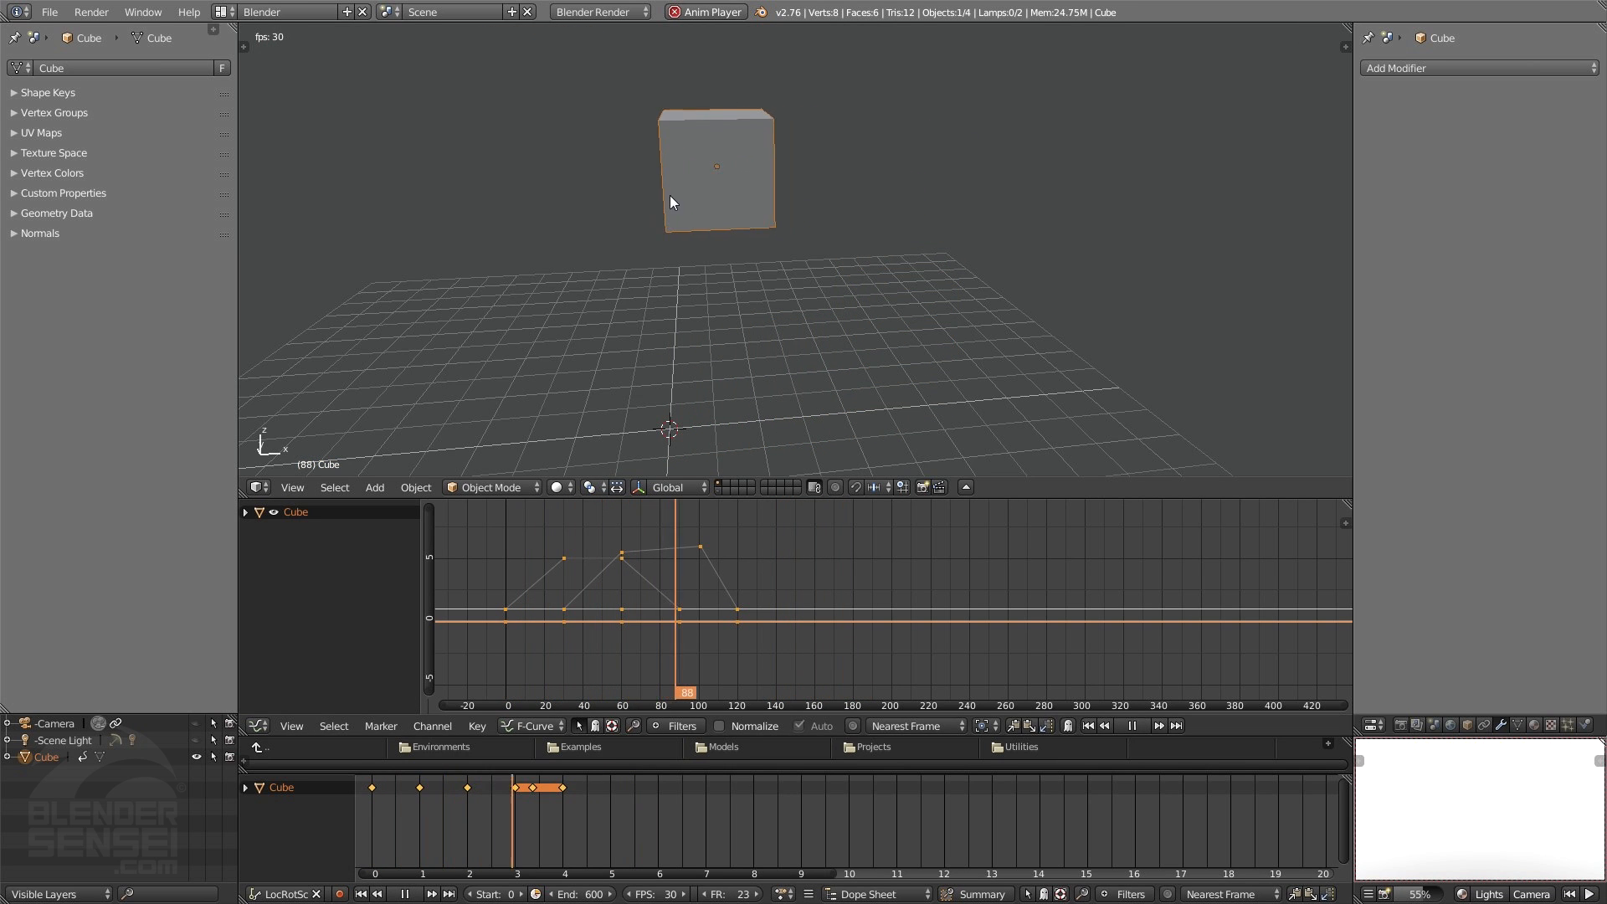
left_click(405, 895)
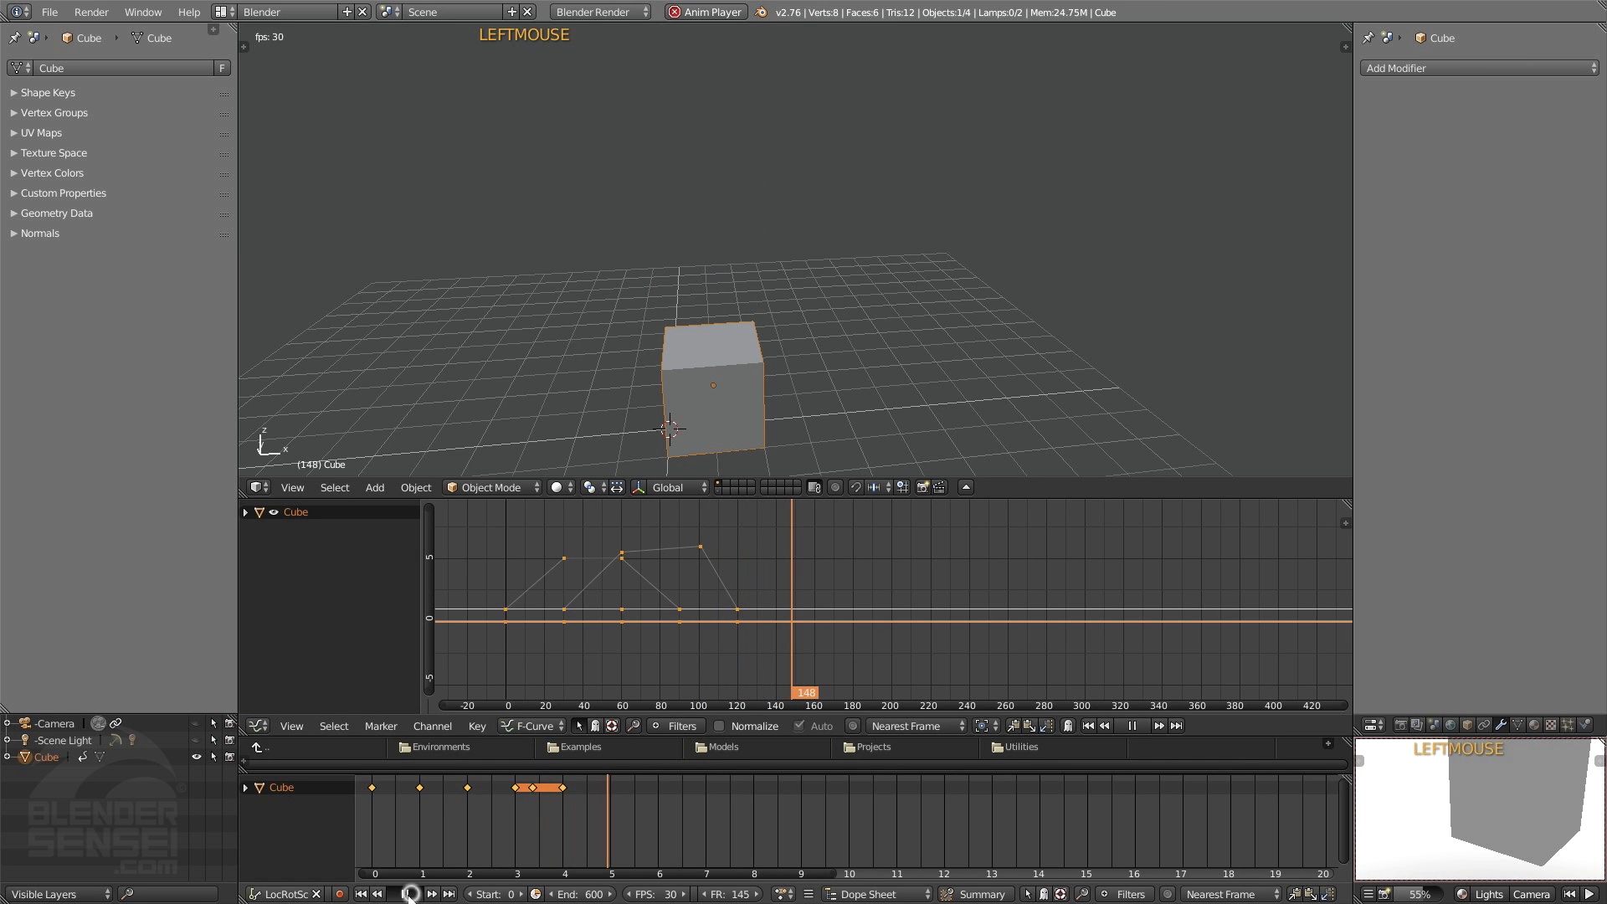
left_click(360, 894)
- Set all keyframes to Bezier interpolation, and lower the Z Location keyframe near frame 100 slightly with its right handle pointing downward
key("t")
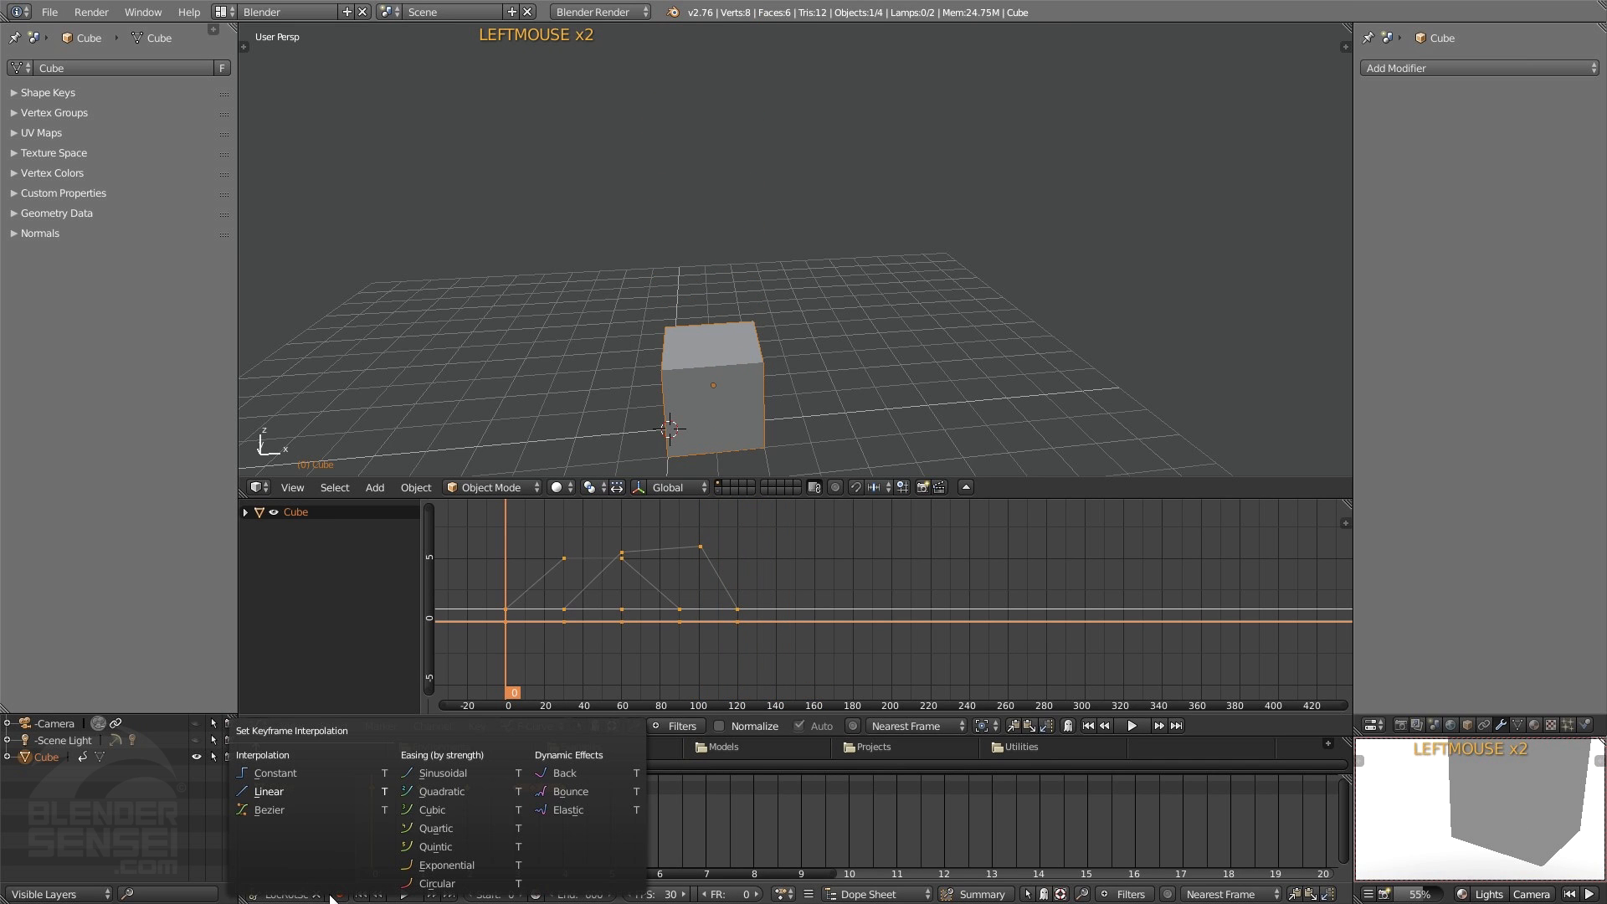
left_click(280, 810)
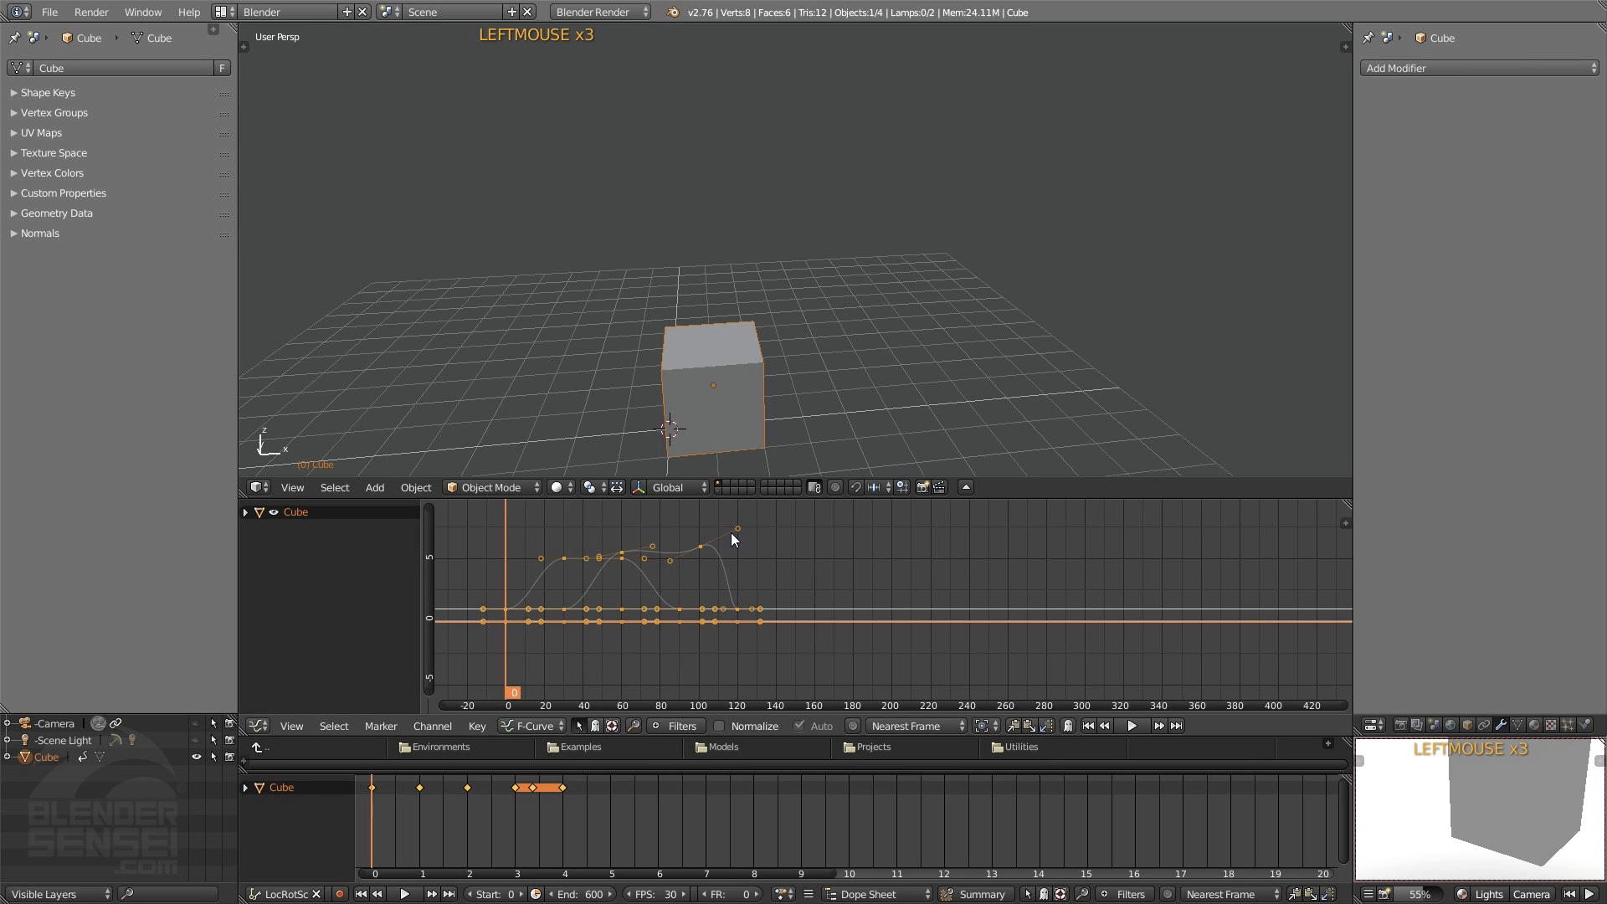
mouse_move(739, 526)
left_mouse_down()
mouse_move(741, 554)
mouse_move(701, 540)
mouse_move(737, 550)
left_mouse_up()
key("g")
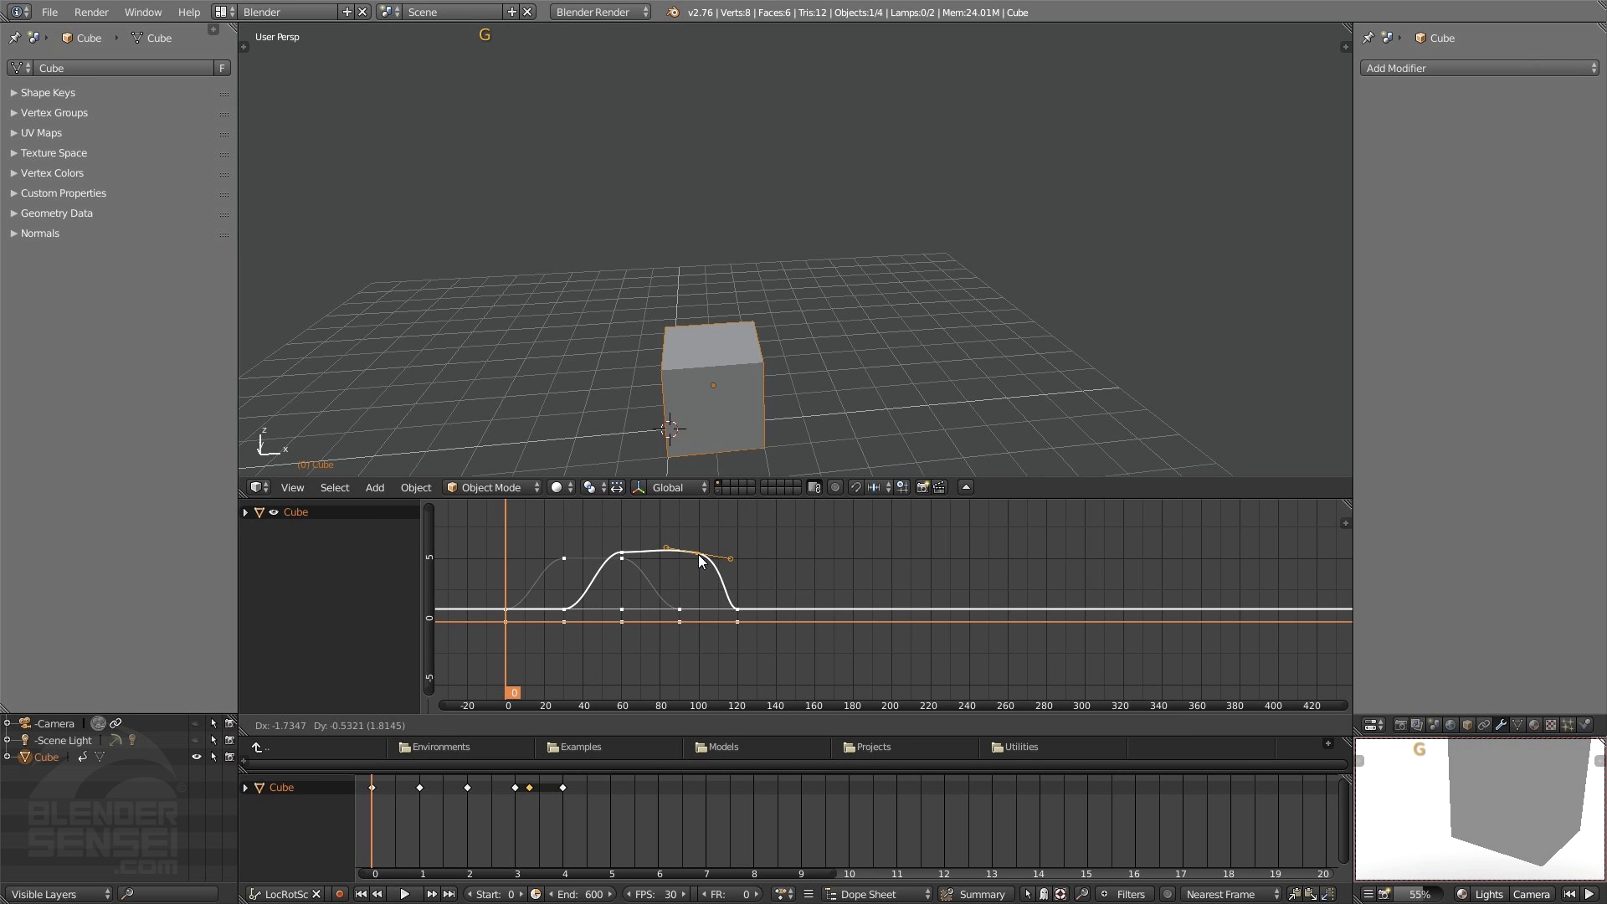
left_click(702, 559)
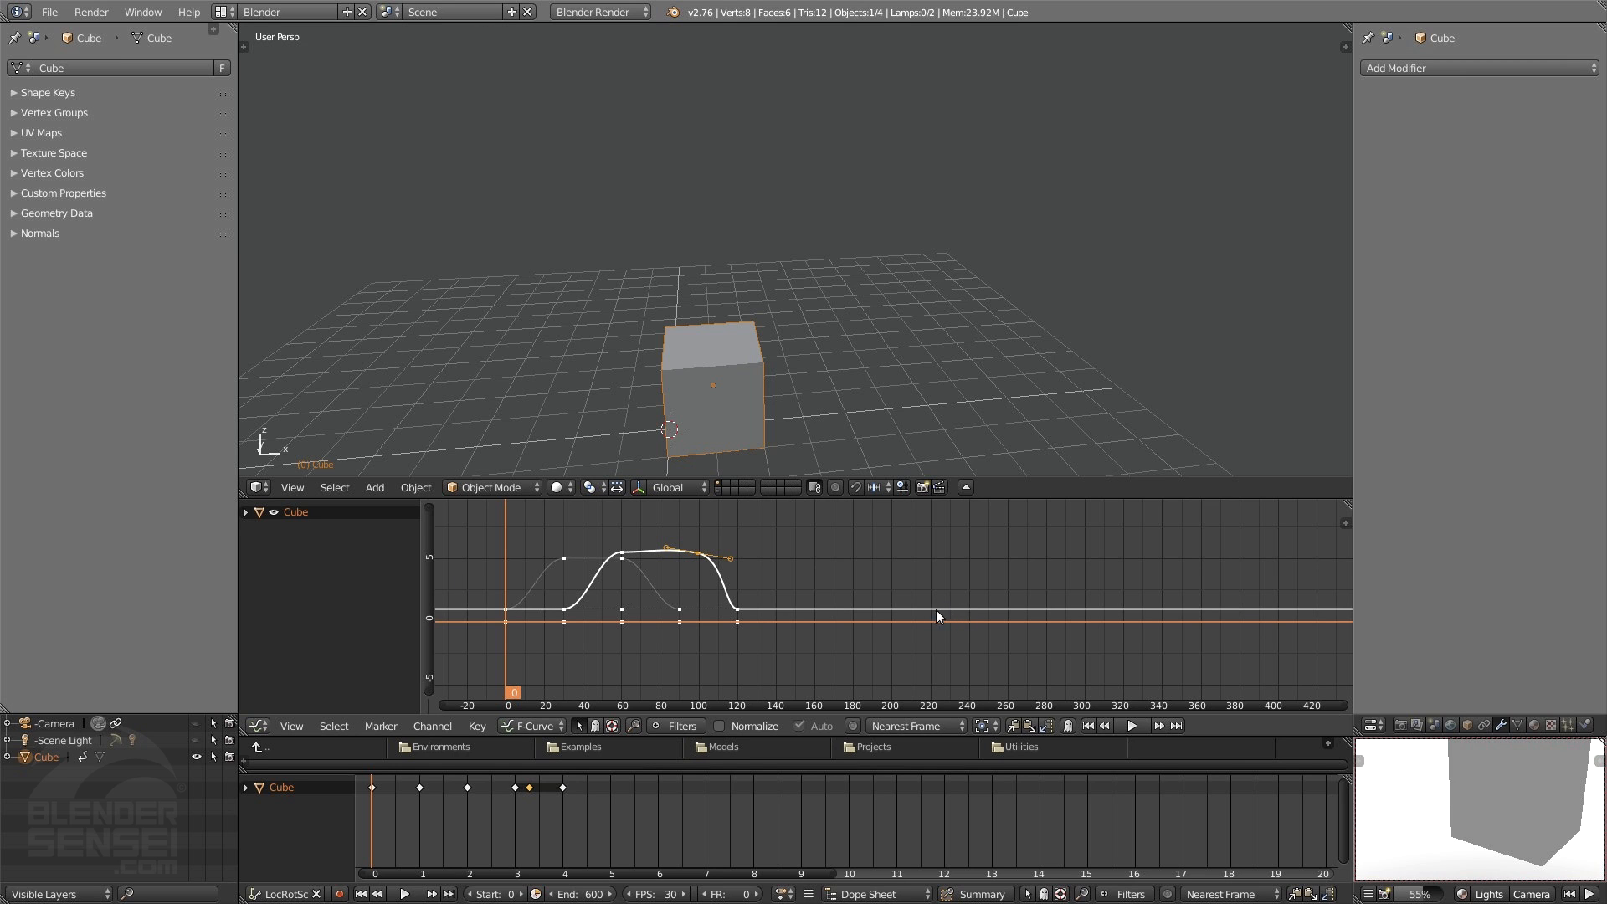
- Play the Bezier animation repeatedly from the start to check the adjusted Z Location curve, and return to frame 0
left_click(406, 893)
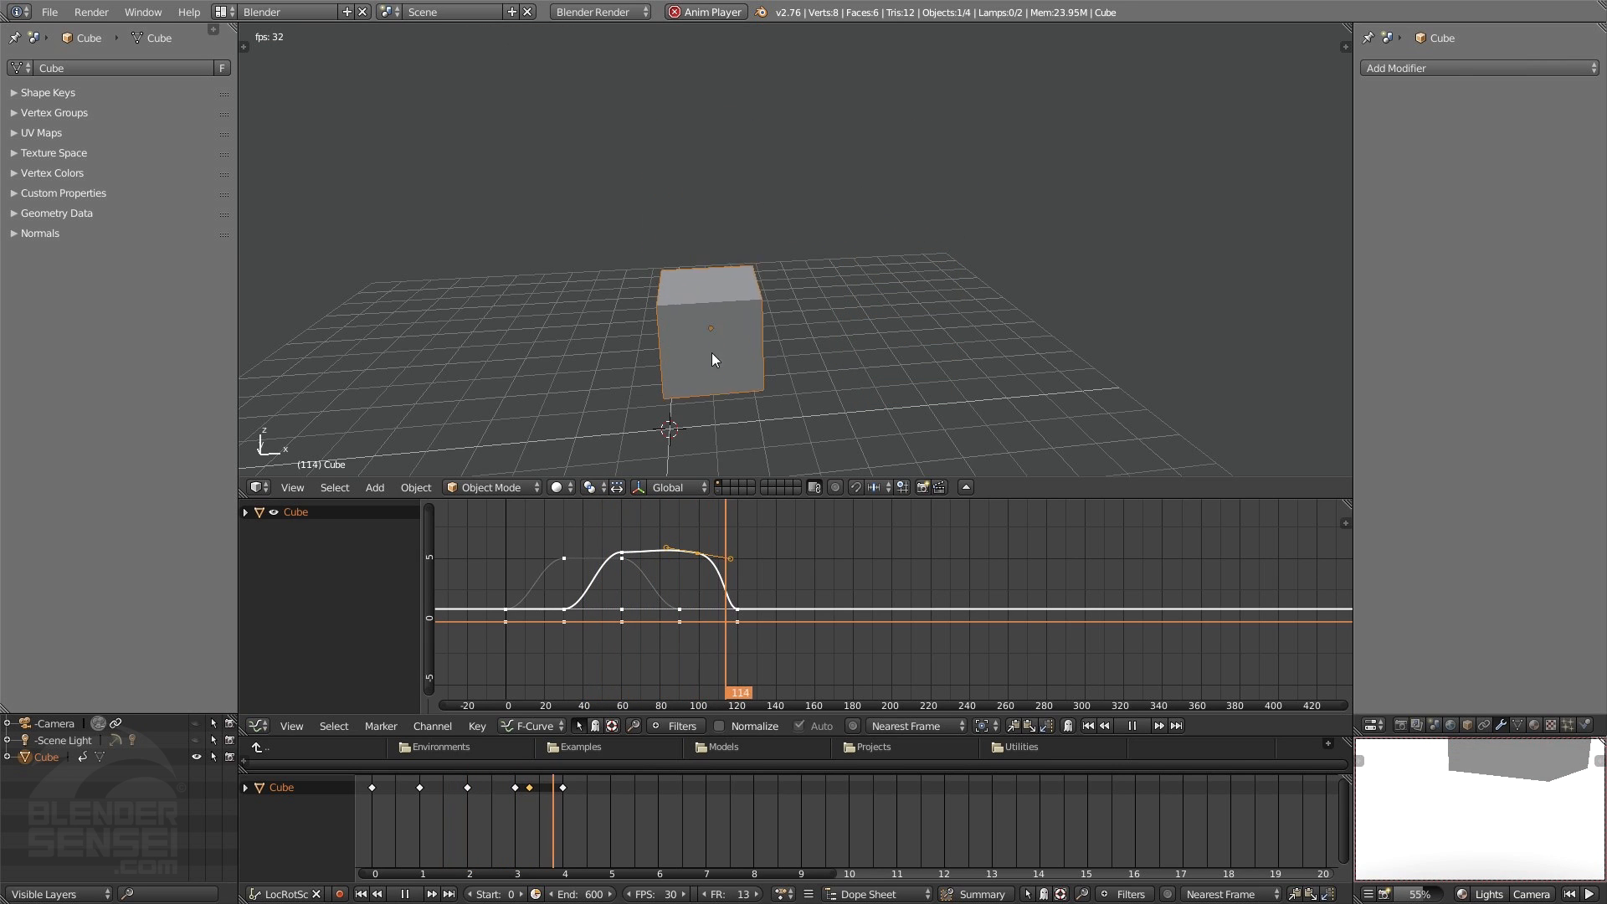
left_click(433, 809)
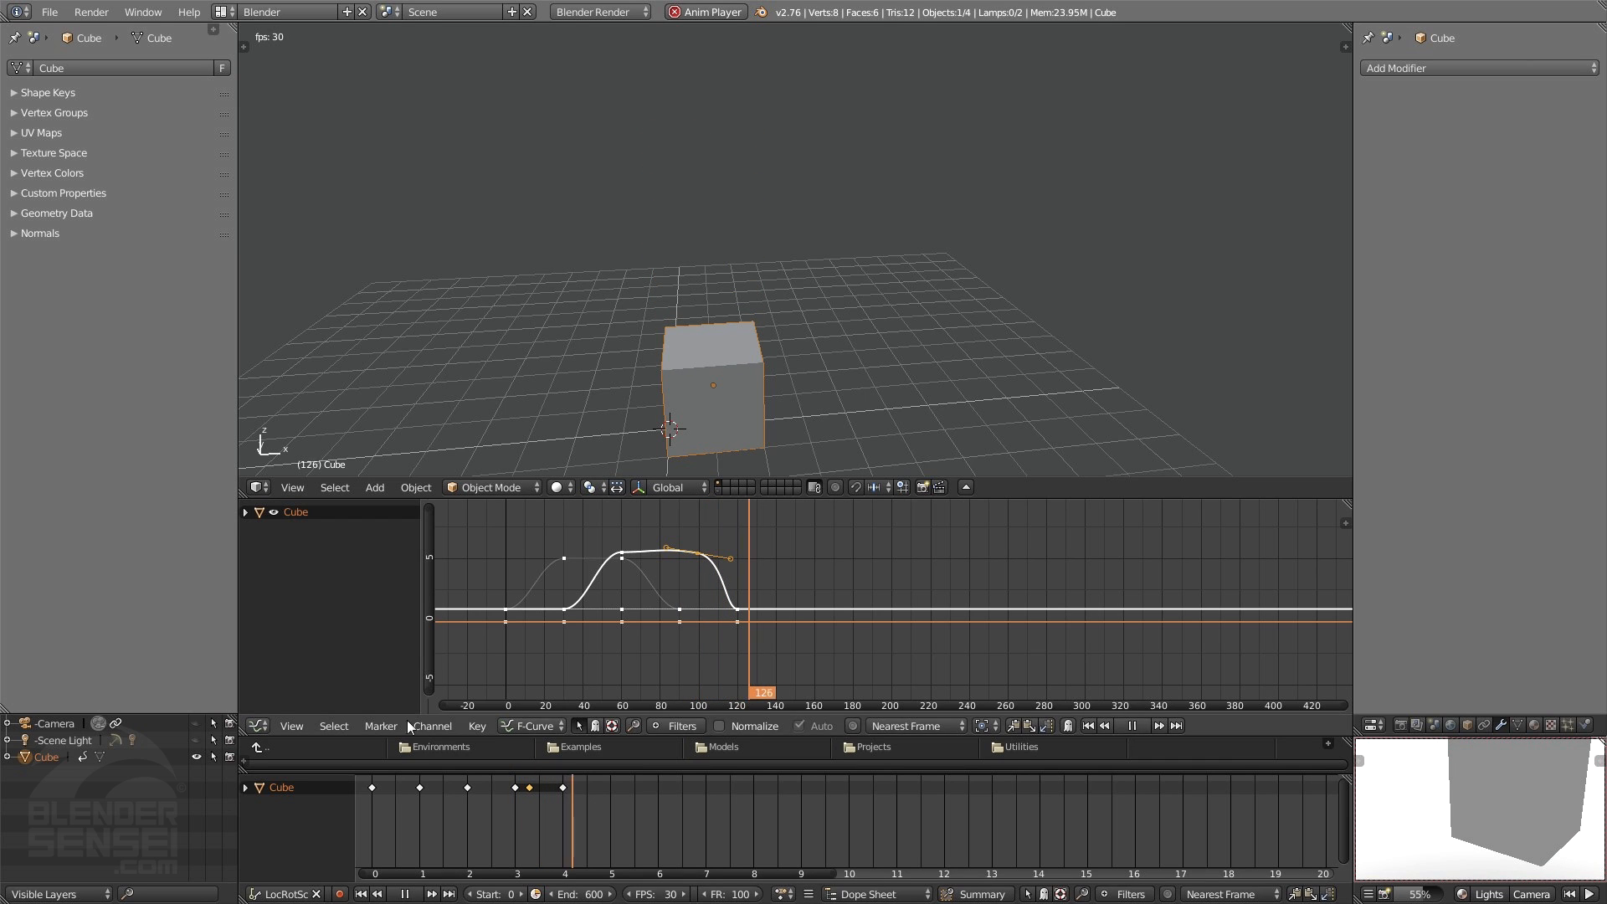
left_click(510, 586)
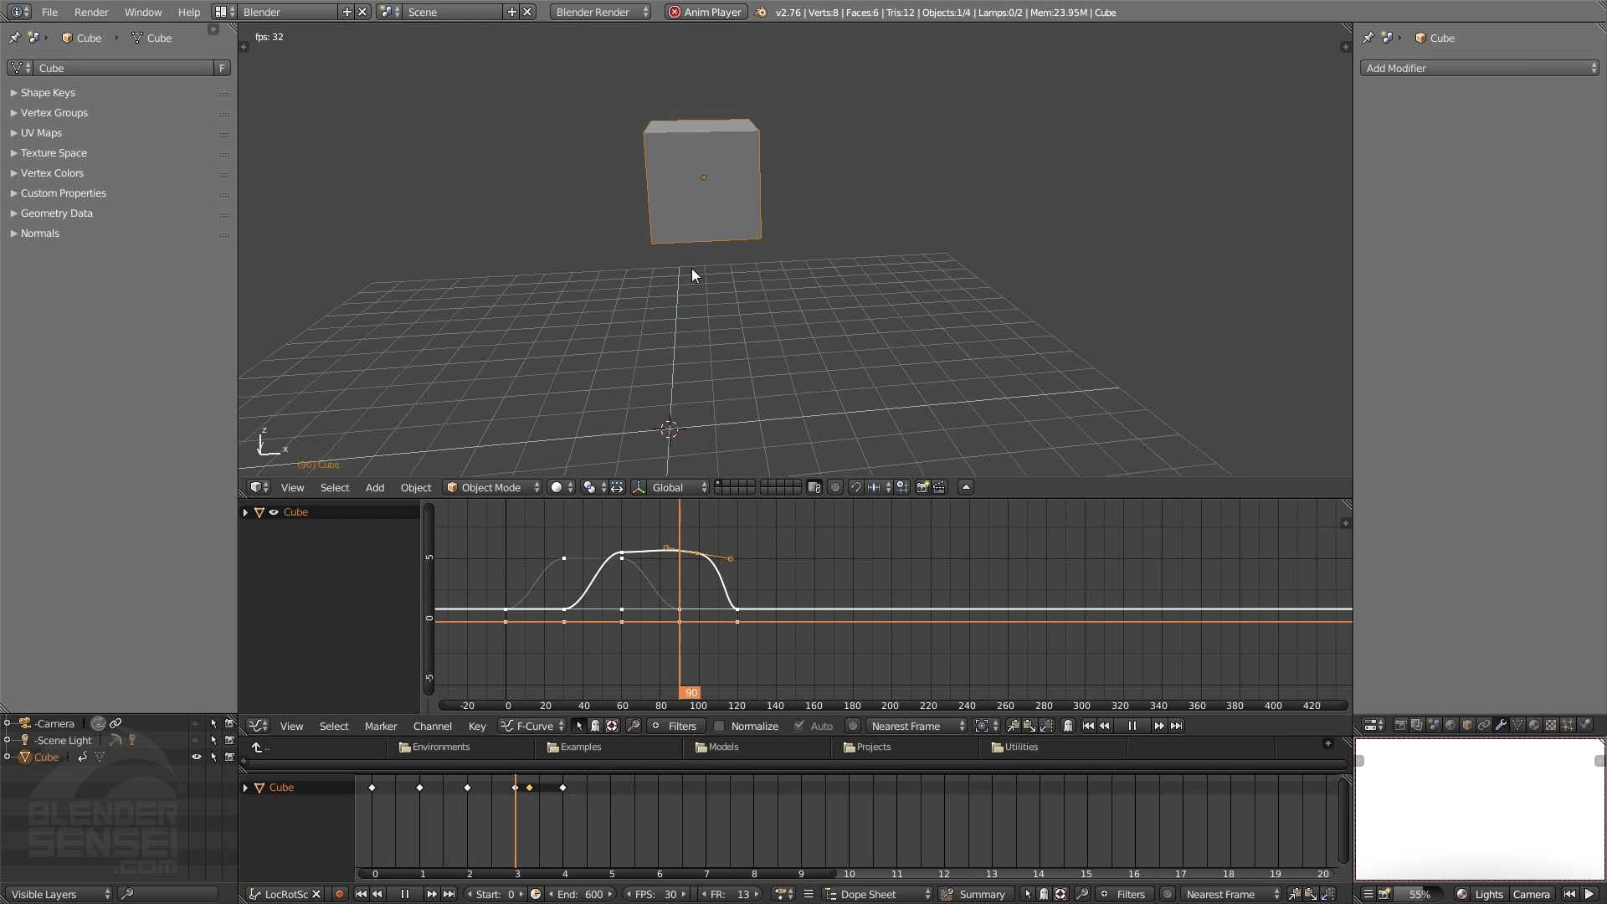
left_click(409, 892)
left_click(361, 894)
left_click(413, 894)
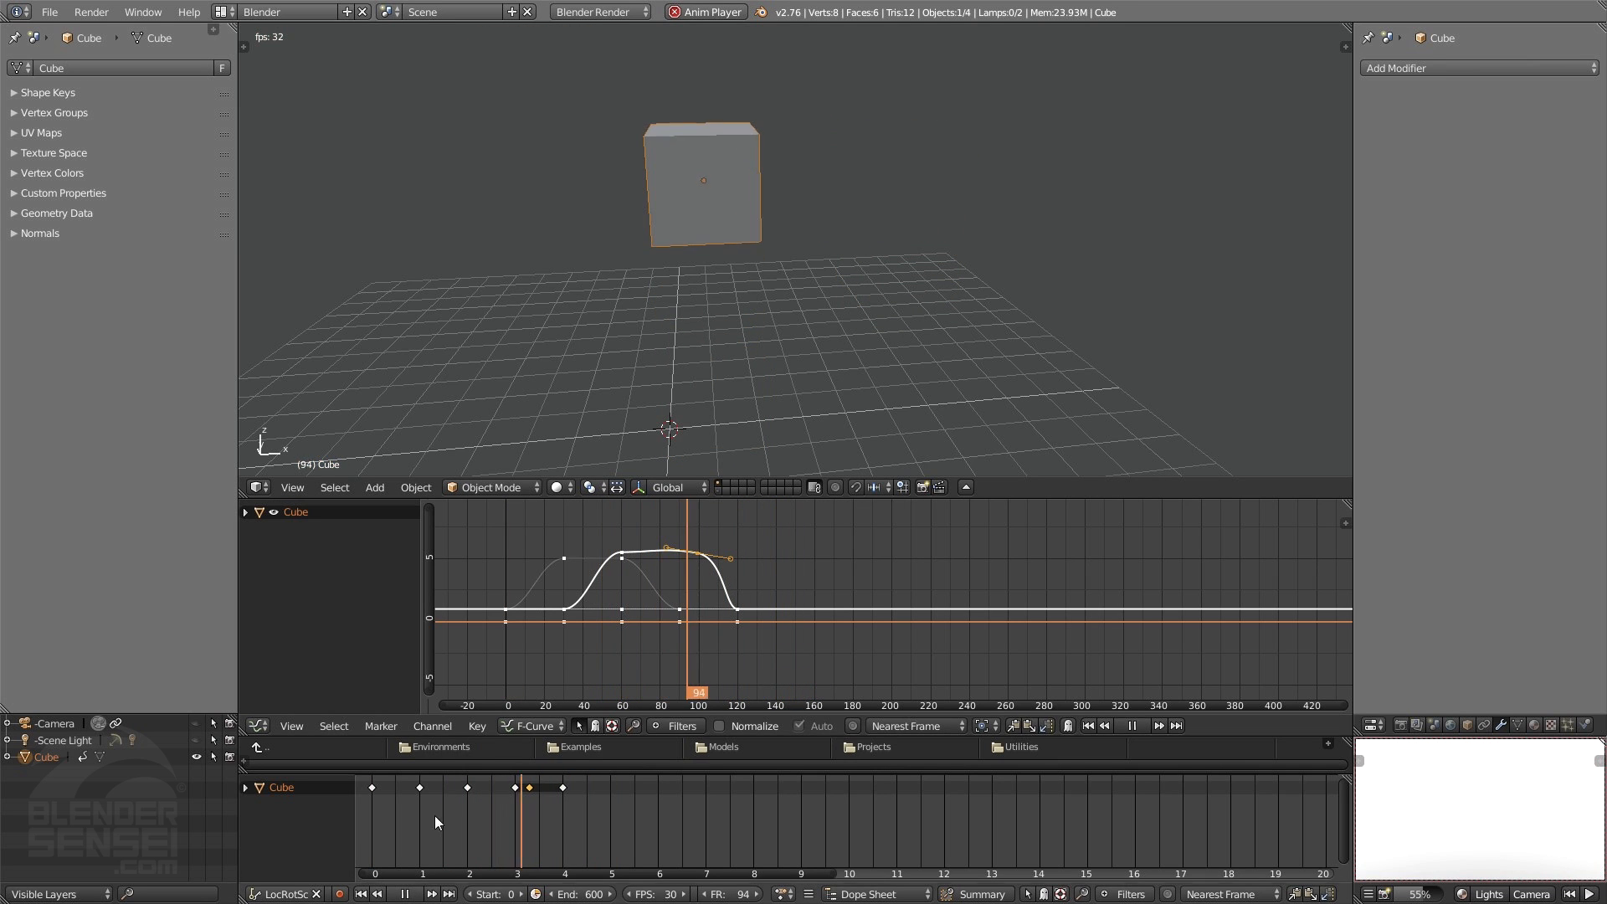
left_click(404, 894)
left_click(361, 894)
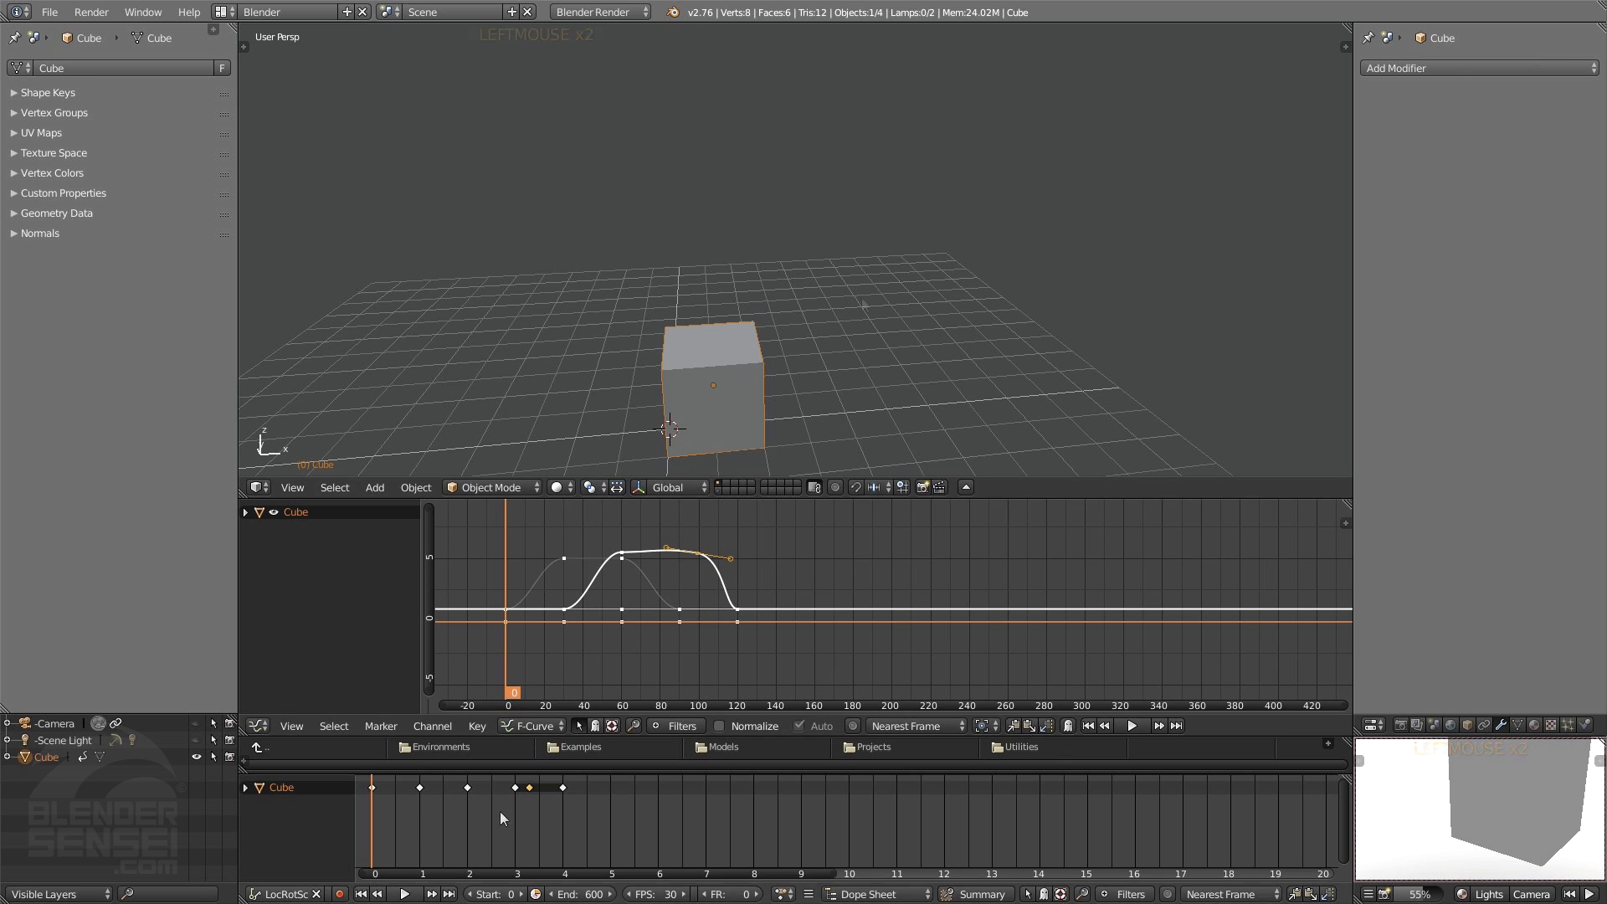
- Select all of the cube's keyframes and set their interpolation to Sinusoidal easing
key("a")
key("a")
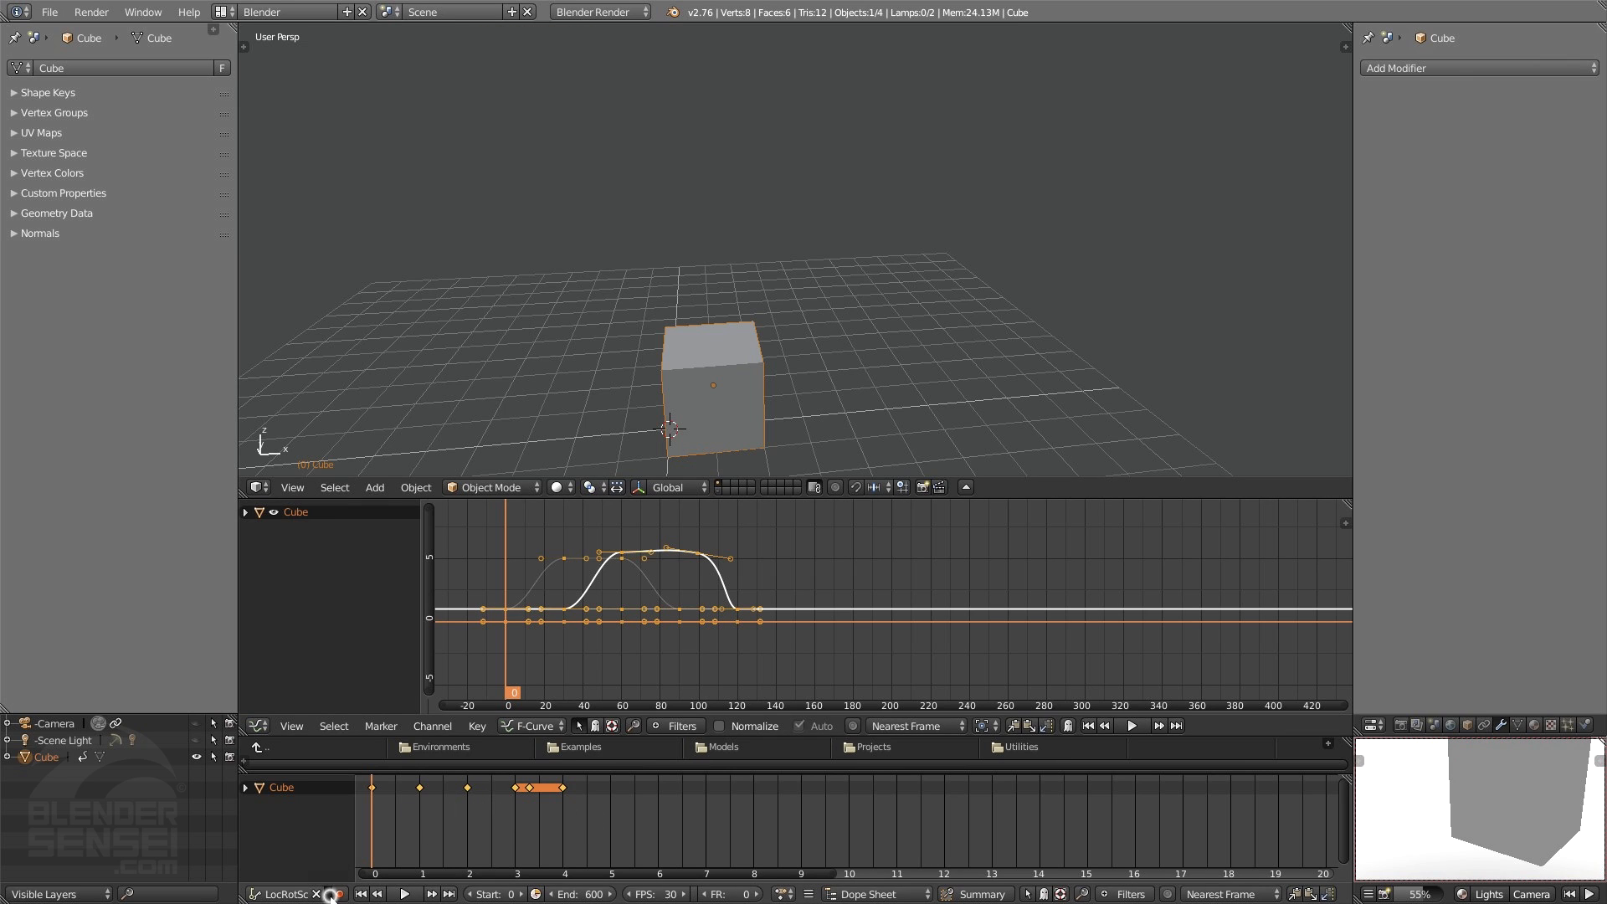
key("t")
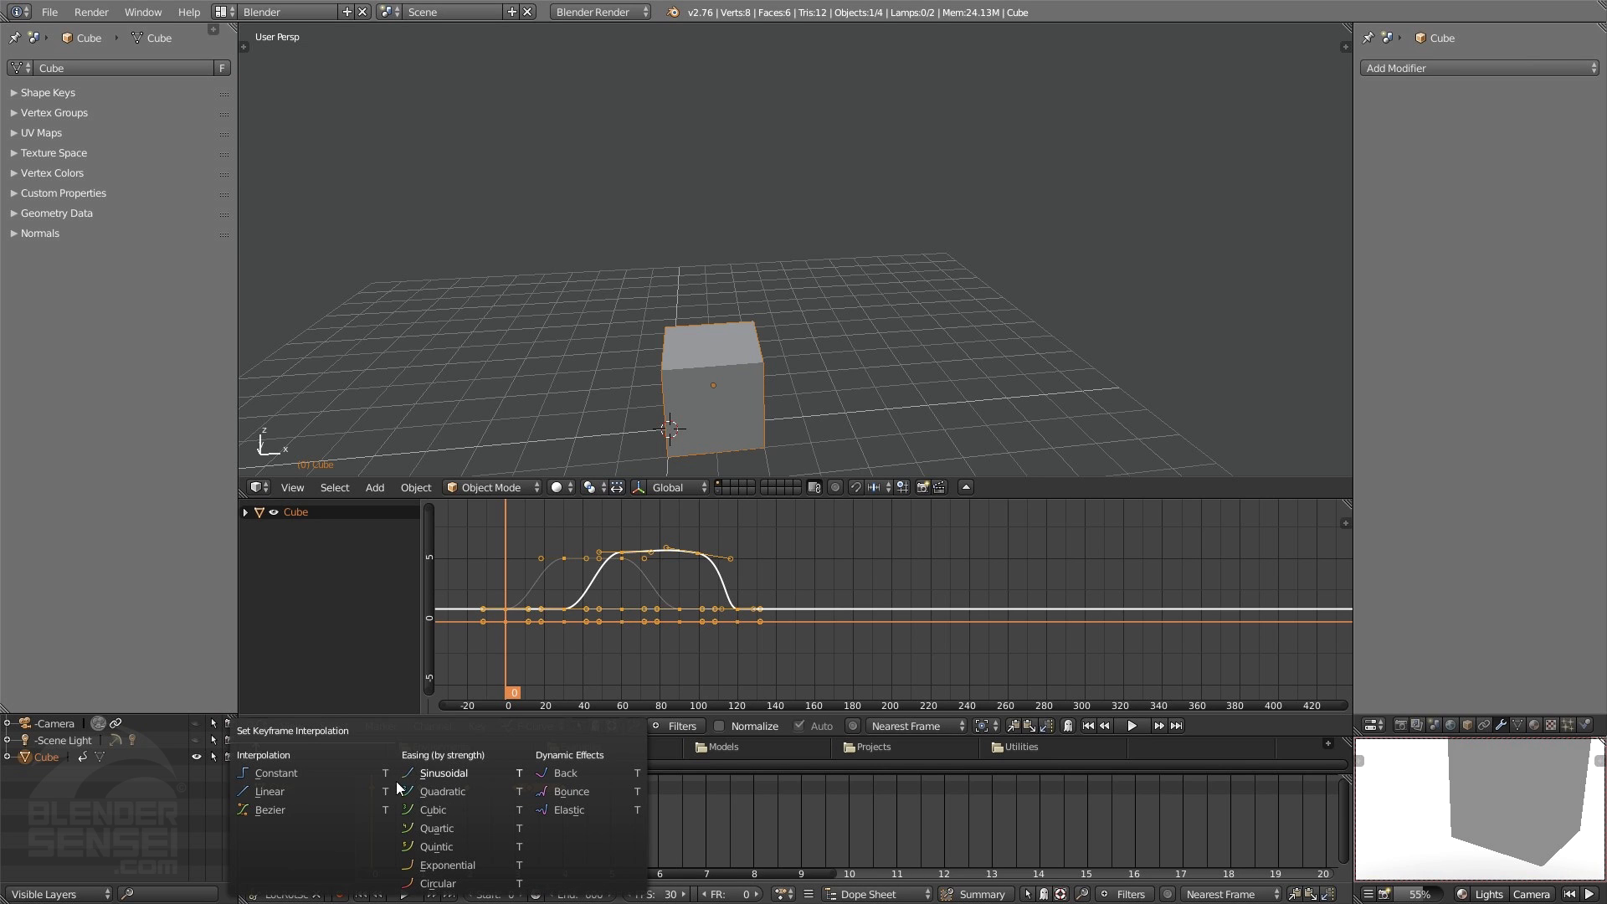
left_click(448, 772)
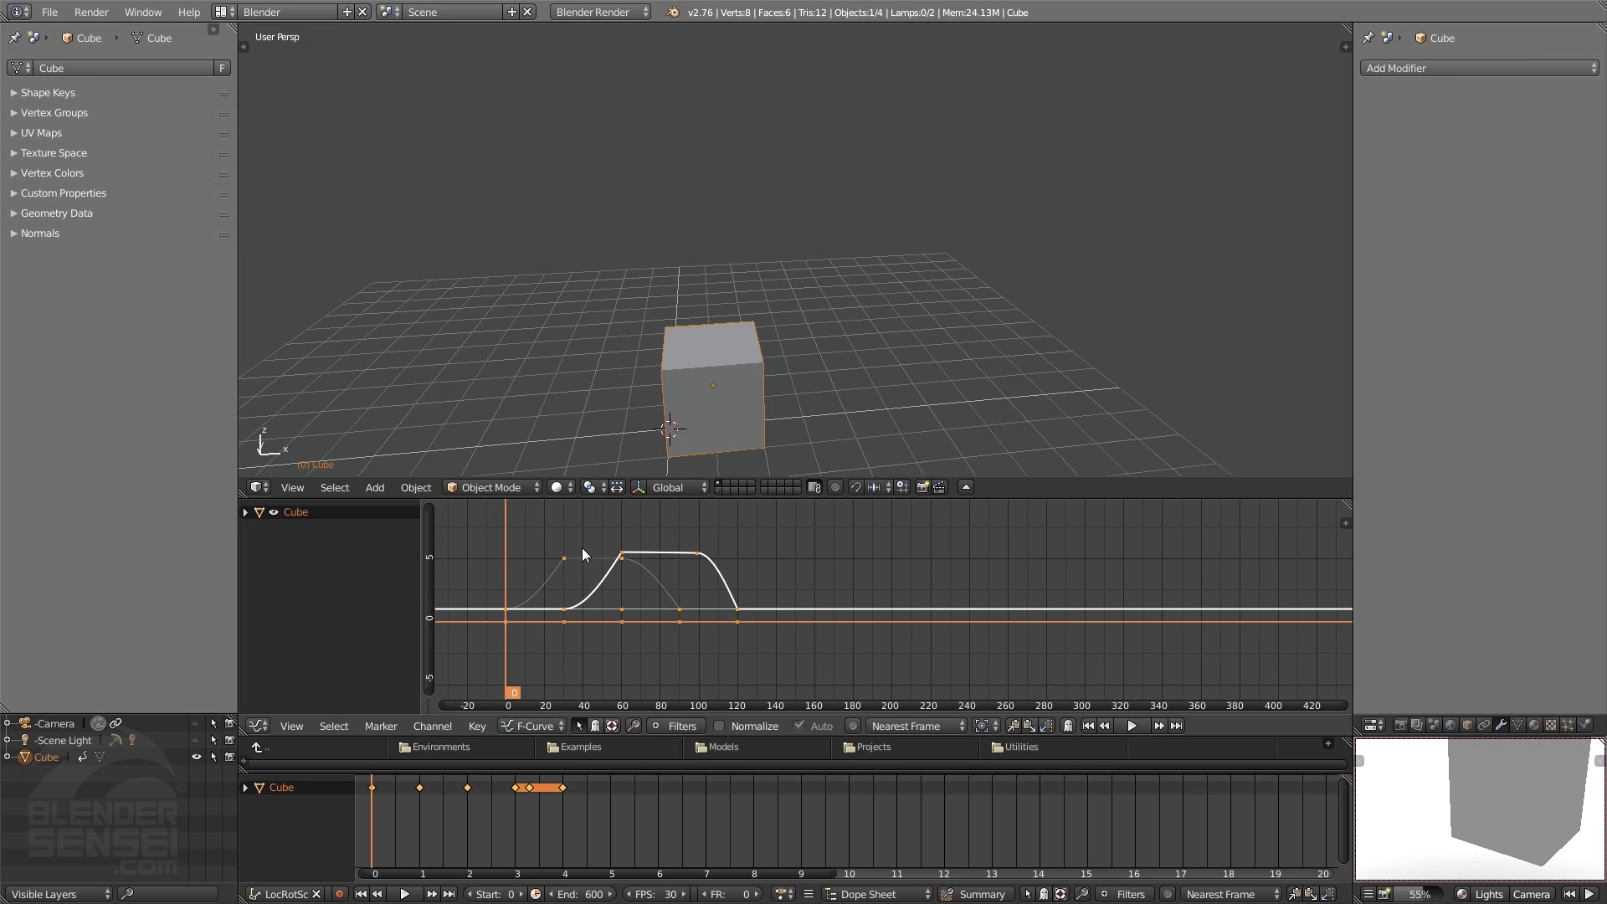
- Play the animation with Sinusoidal easing from the start to examine the motion, and stop back at frame 0
left_click(409, 893)
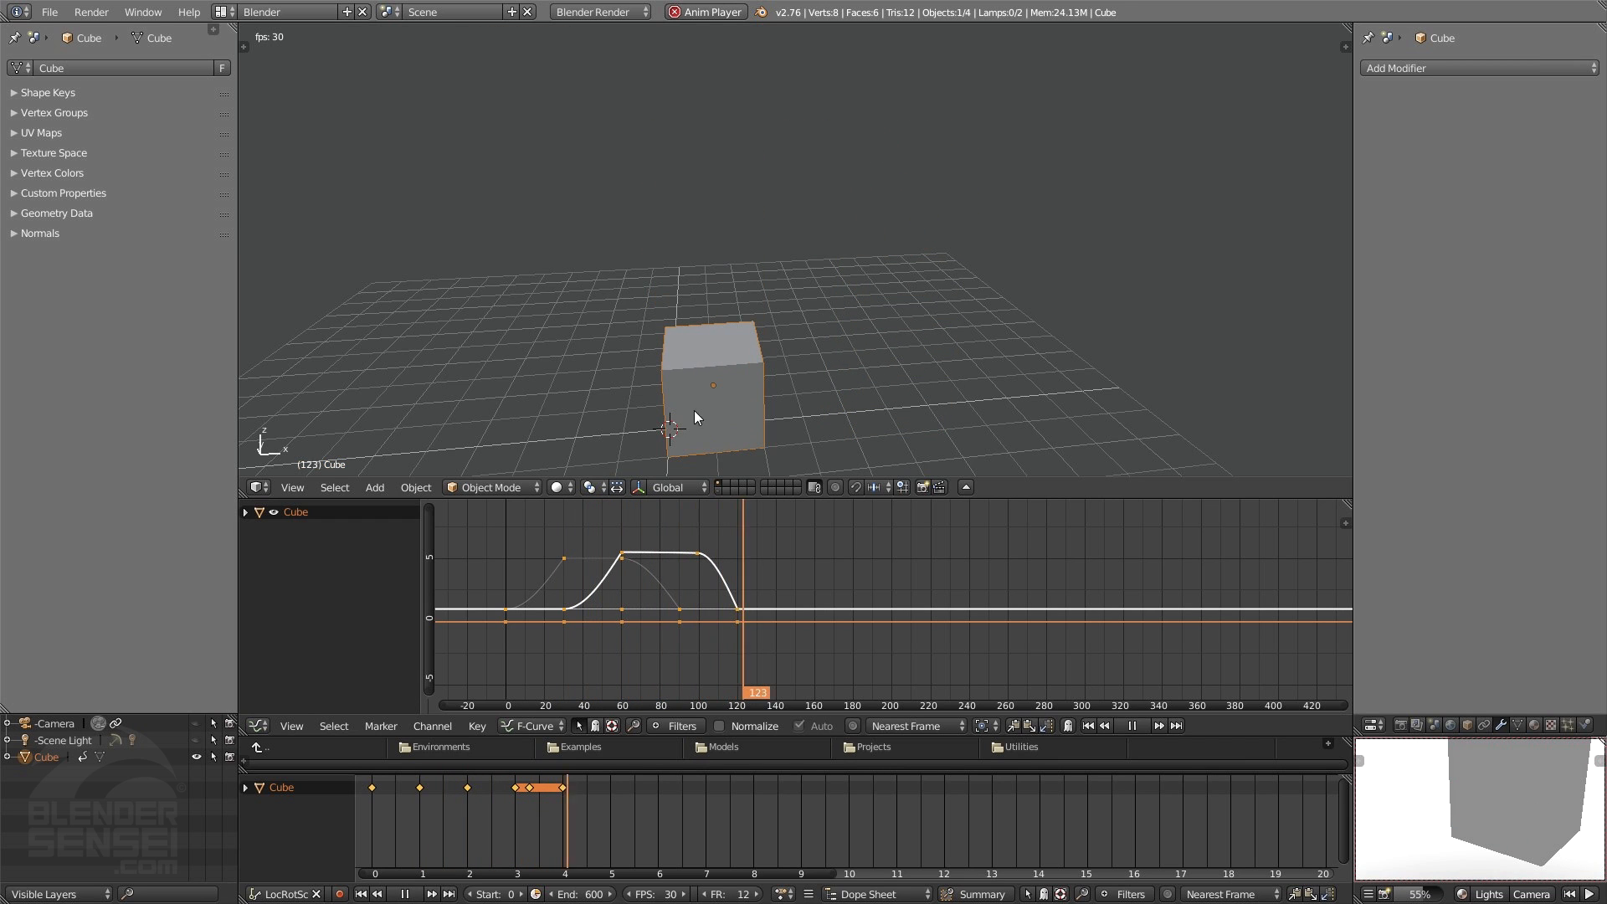
left_click(361, 894)
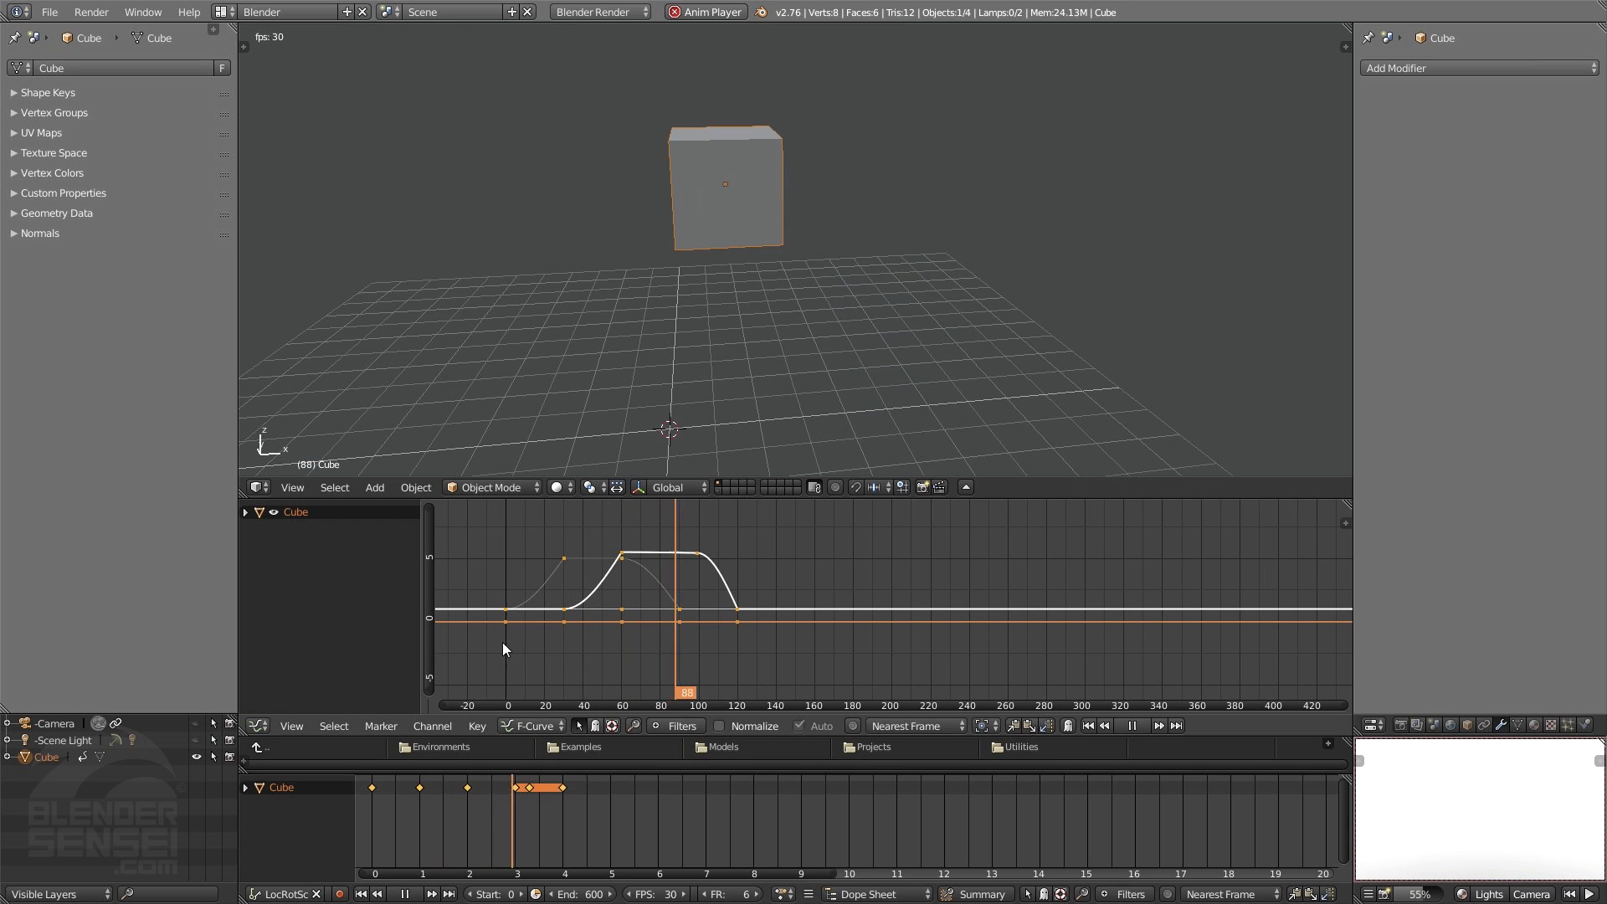
left_click(404, 894)
left_click(362, 893)
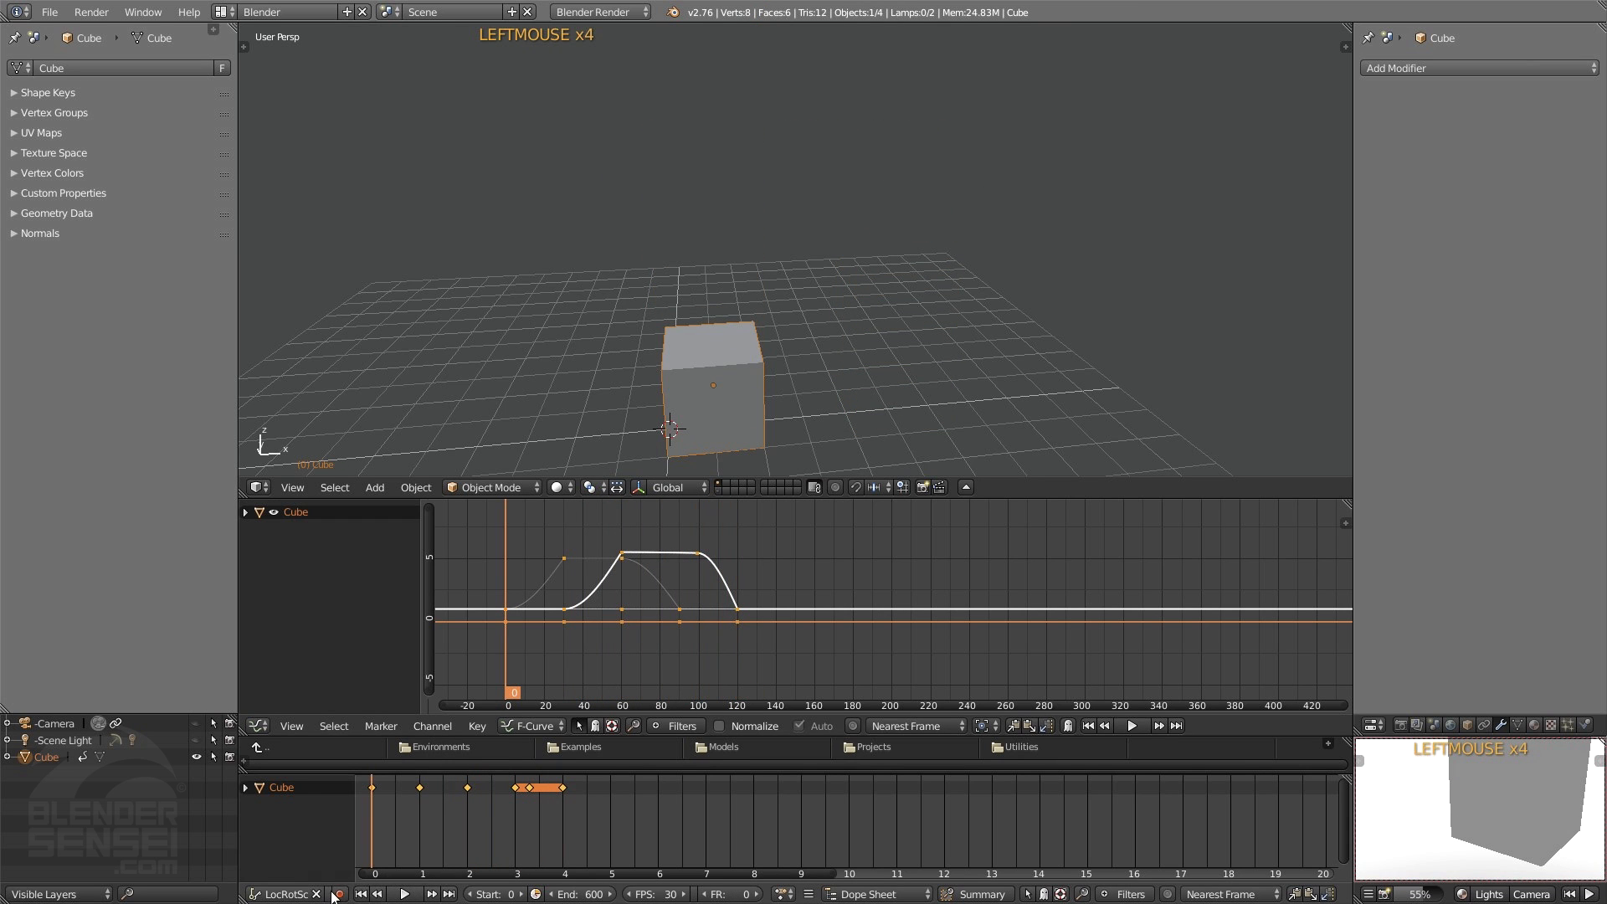
- Set the selected keyframes to Quadratic easing and play the animation to check the motion, ending at frame 0
key("t")
left_click(316, 790)
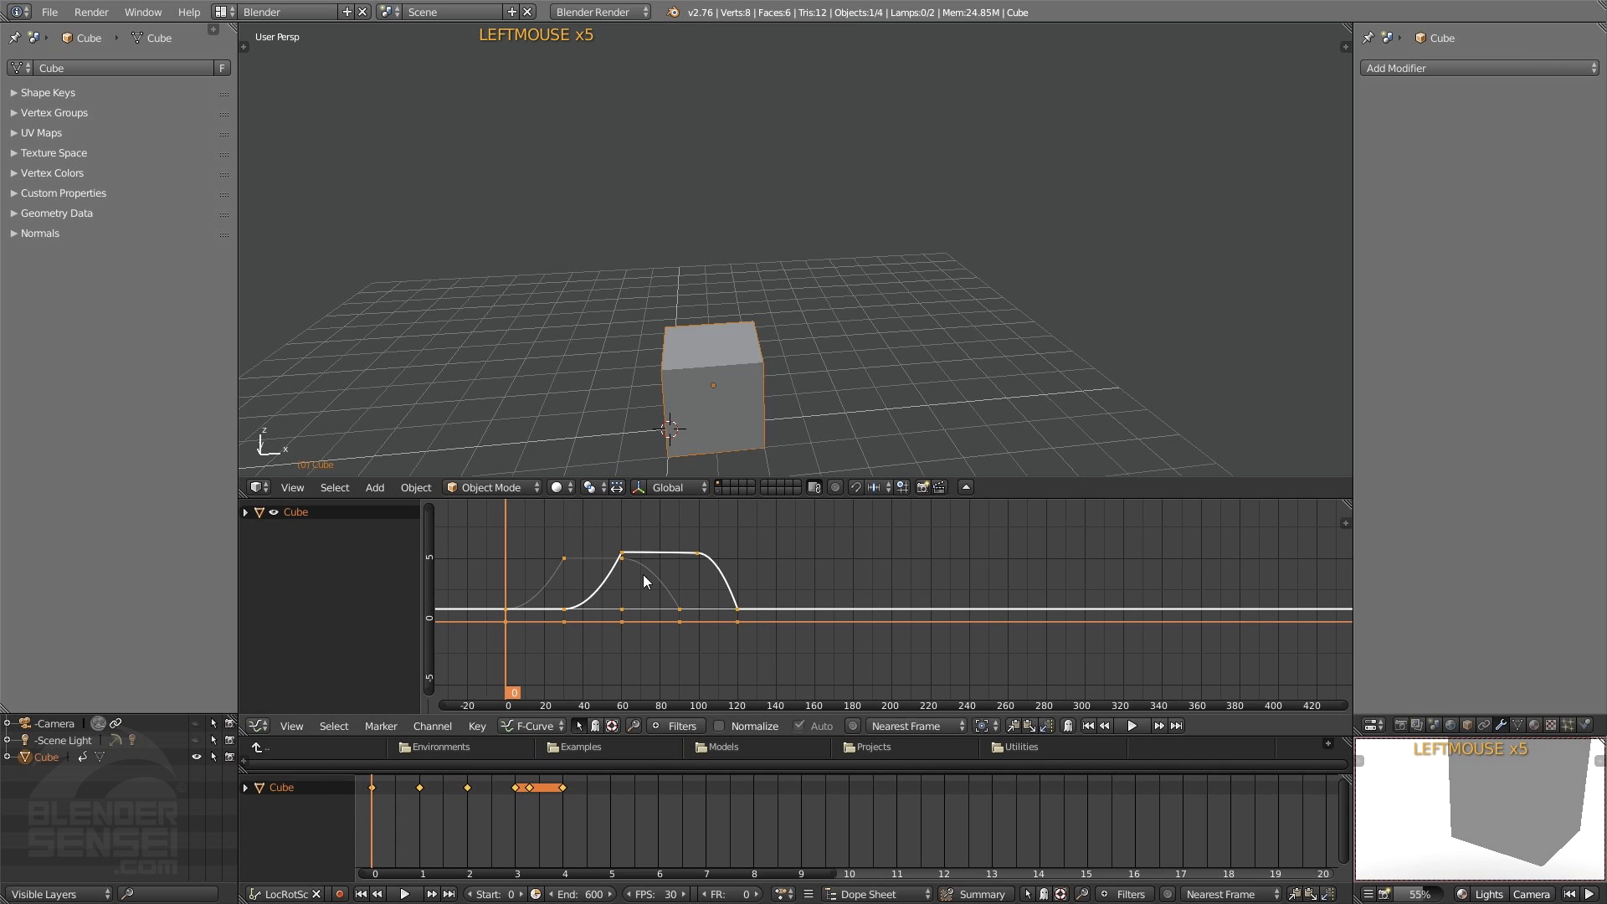
left_click(404, 894)
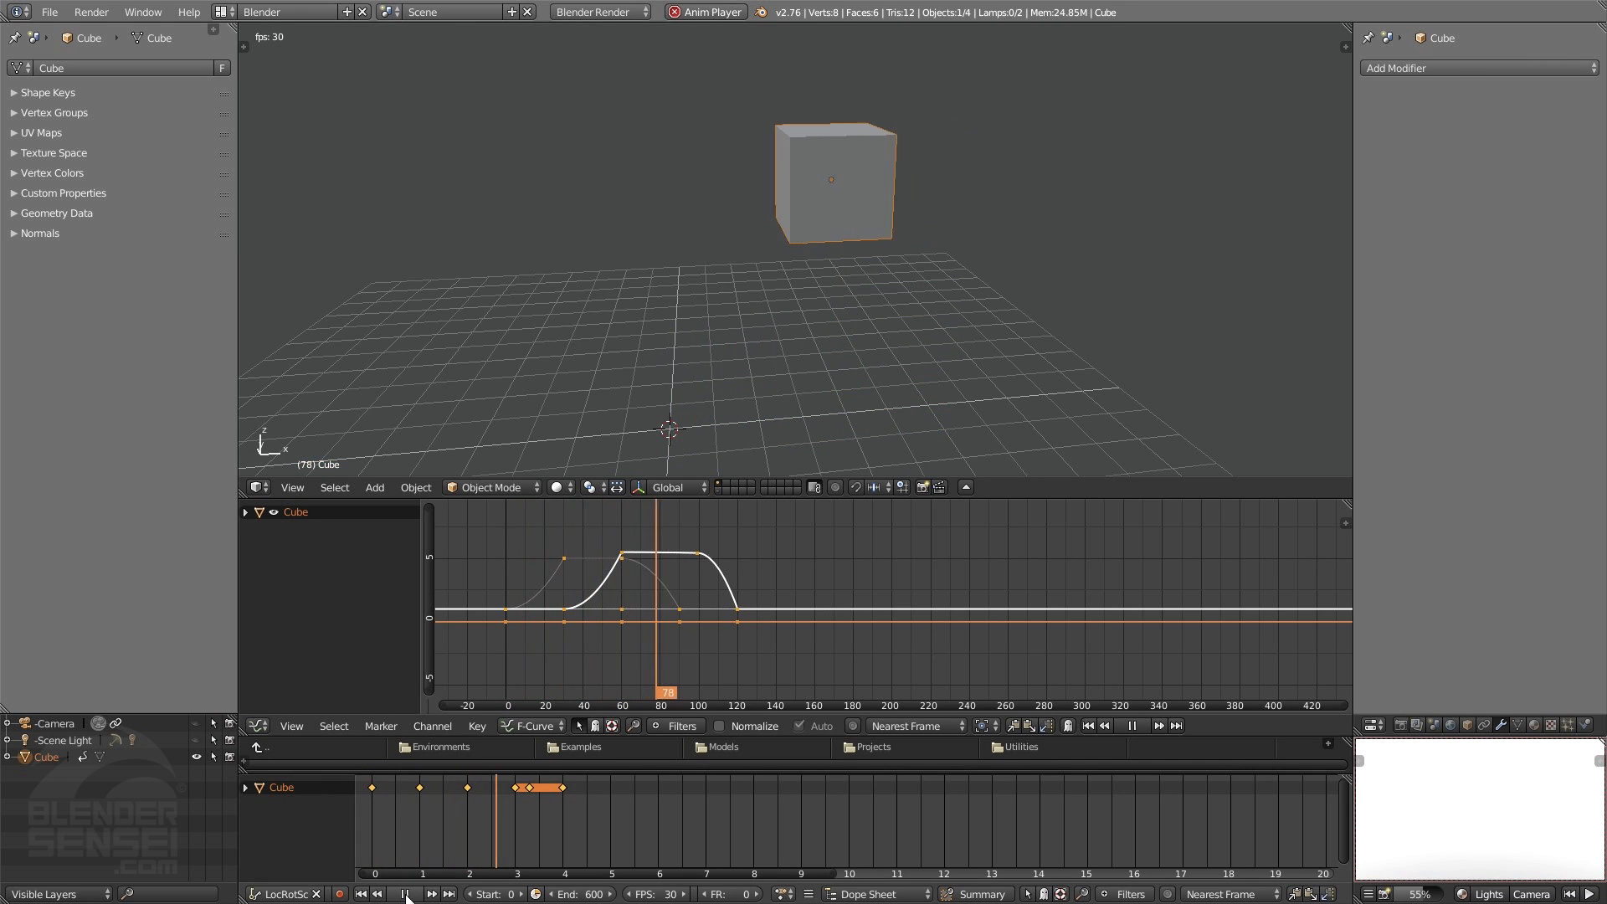
left_click(405, 893)
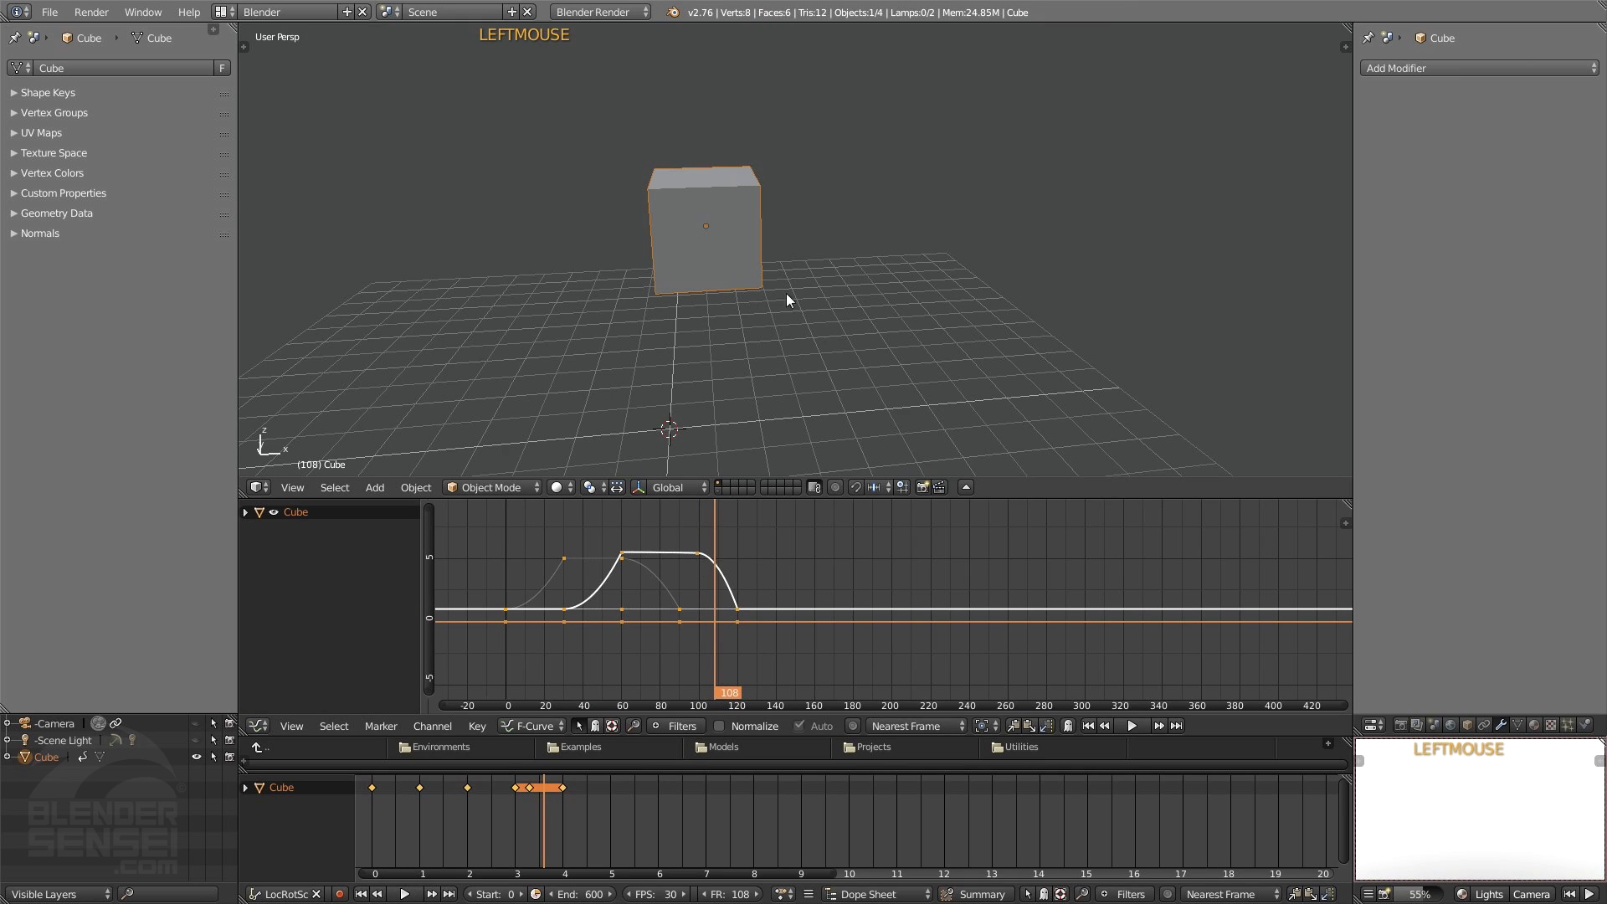
middle_click_drag(739, 311, 730, 352)
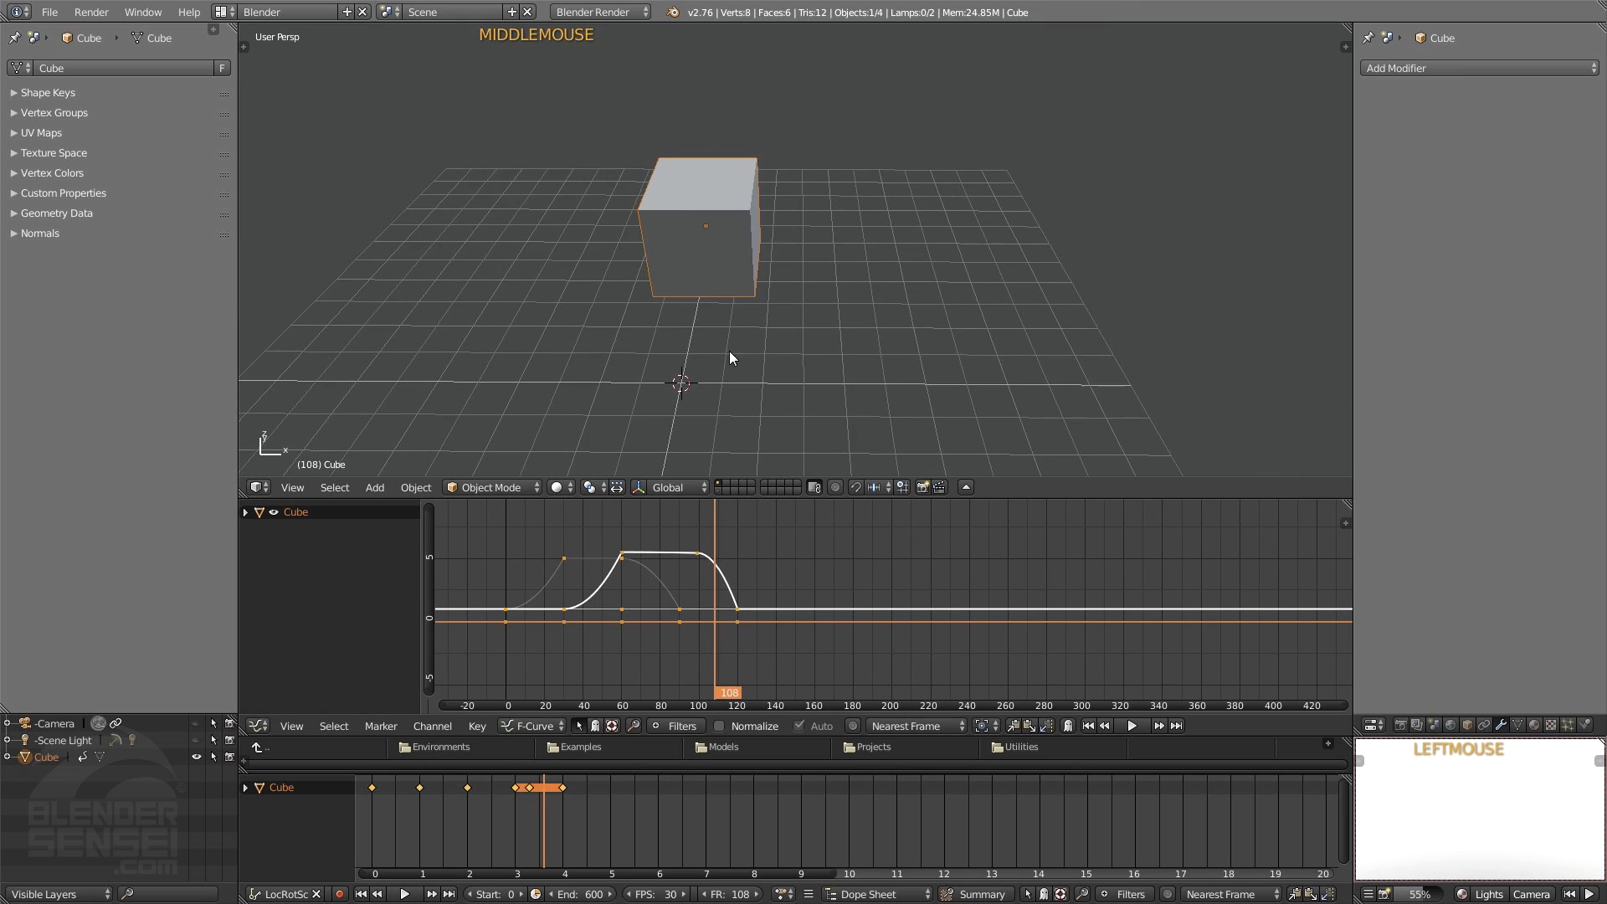
middle_click_drag(716, 254, 748, 415)
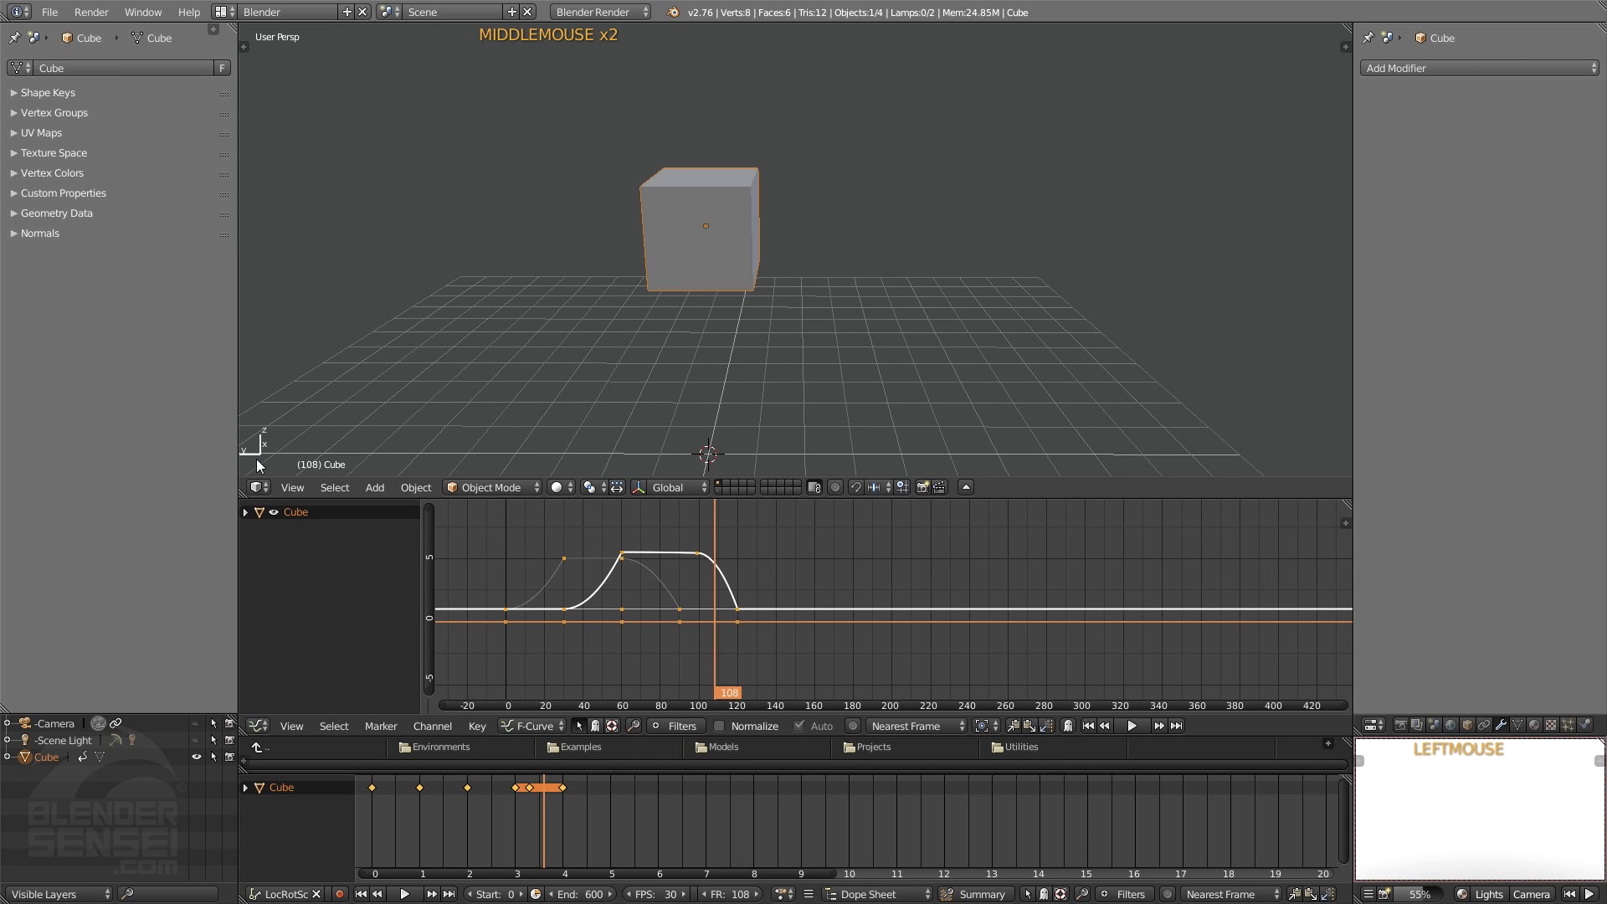
middle_click_drag(269, 454, 345, 422)
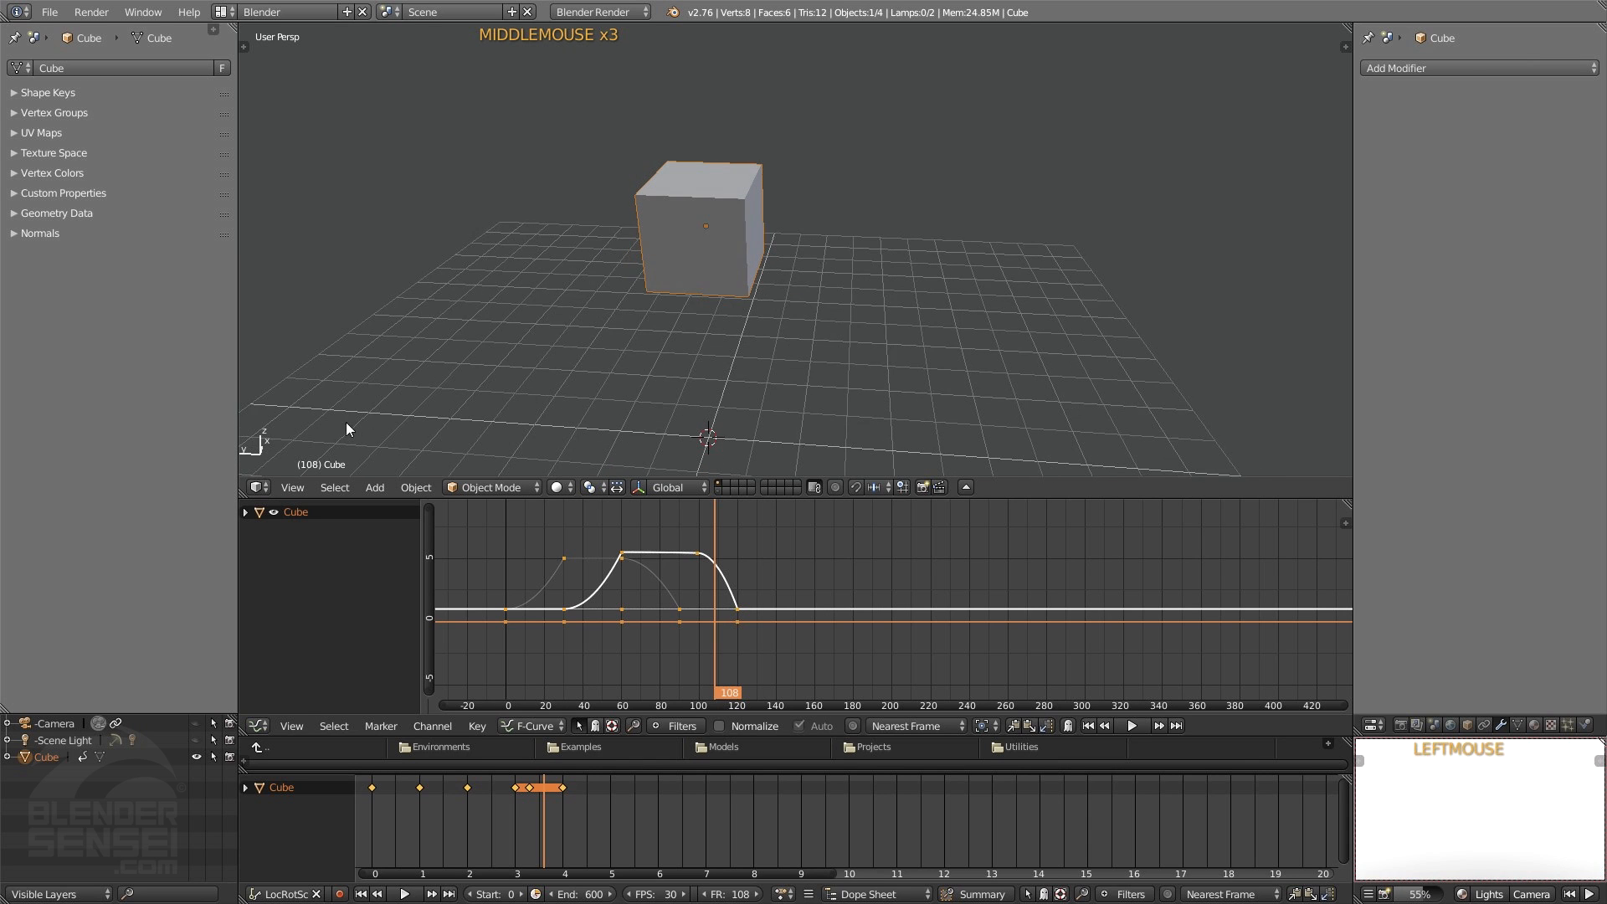
middle_click_drag(793, 483, 526, 640)
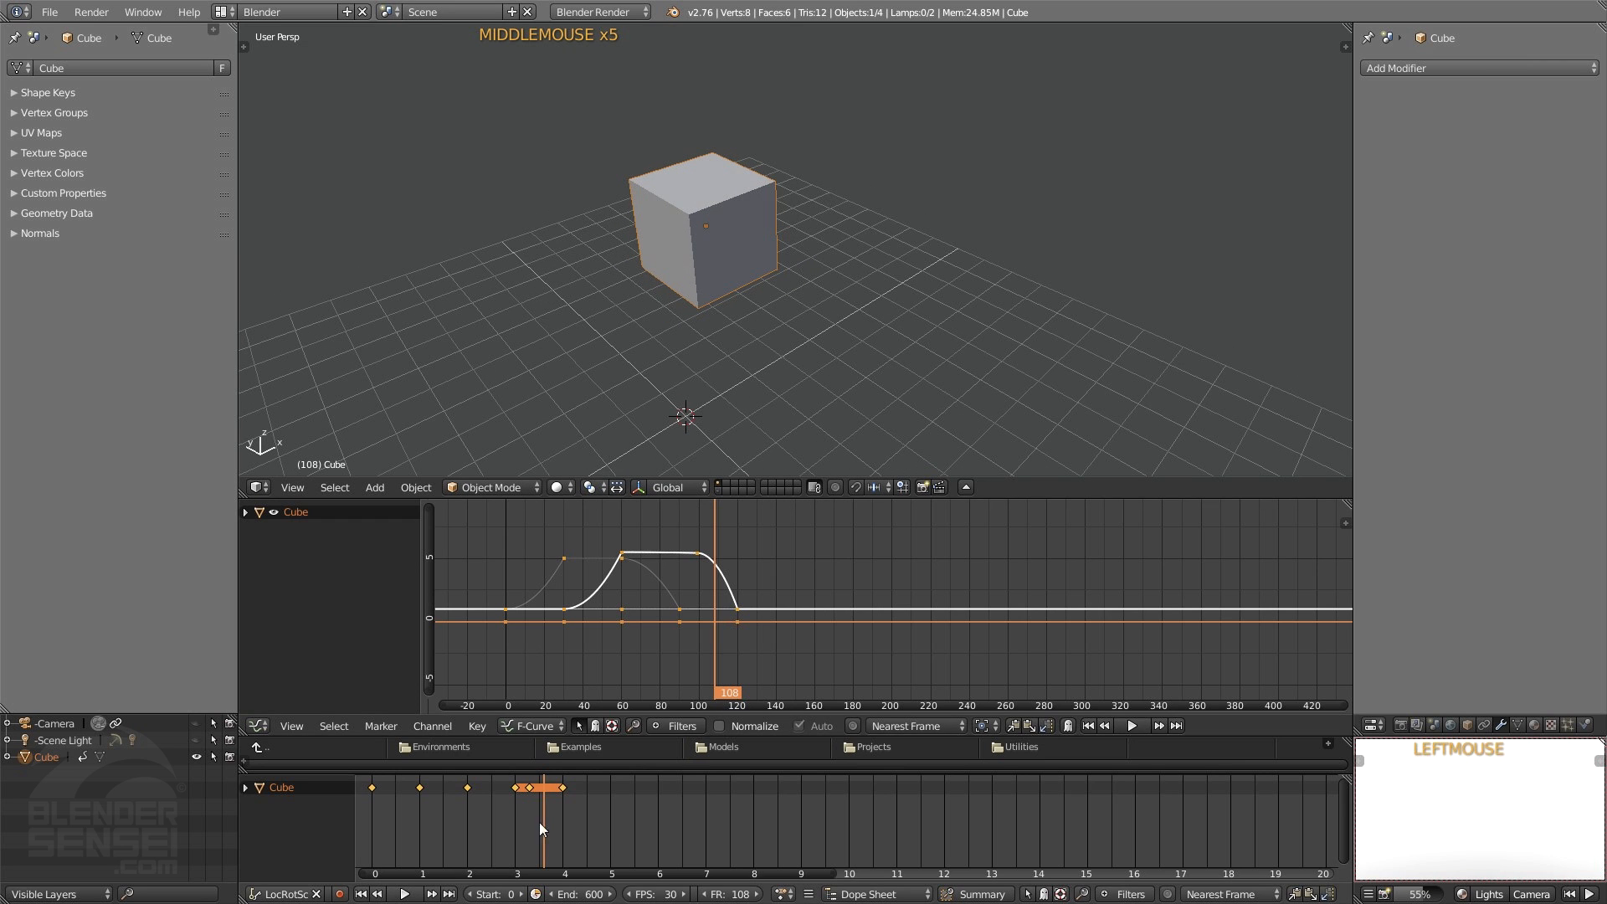
right_click_drag(539, 822, 368, 820)
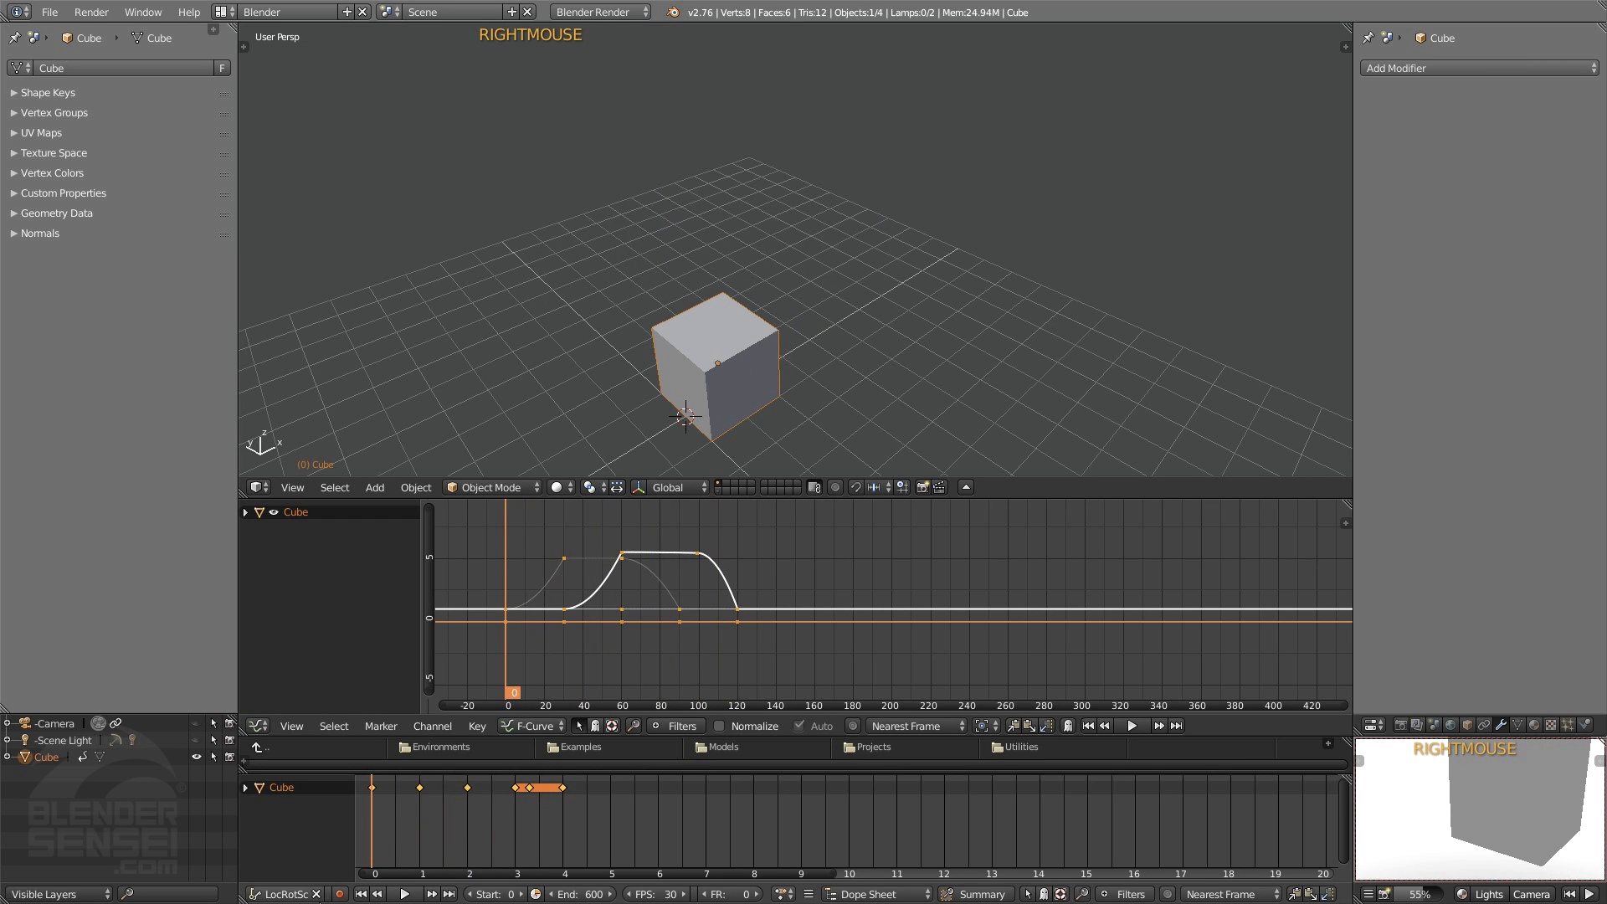
- Set the cube's keyframes to Cubic easing and play the animation from the start, returning to frame 0
key("t")
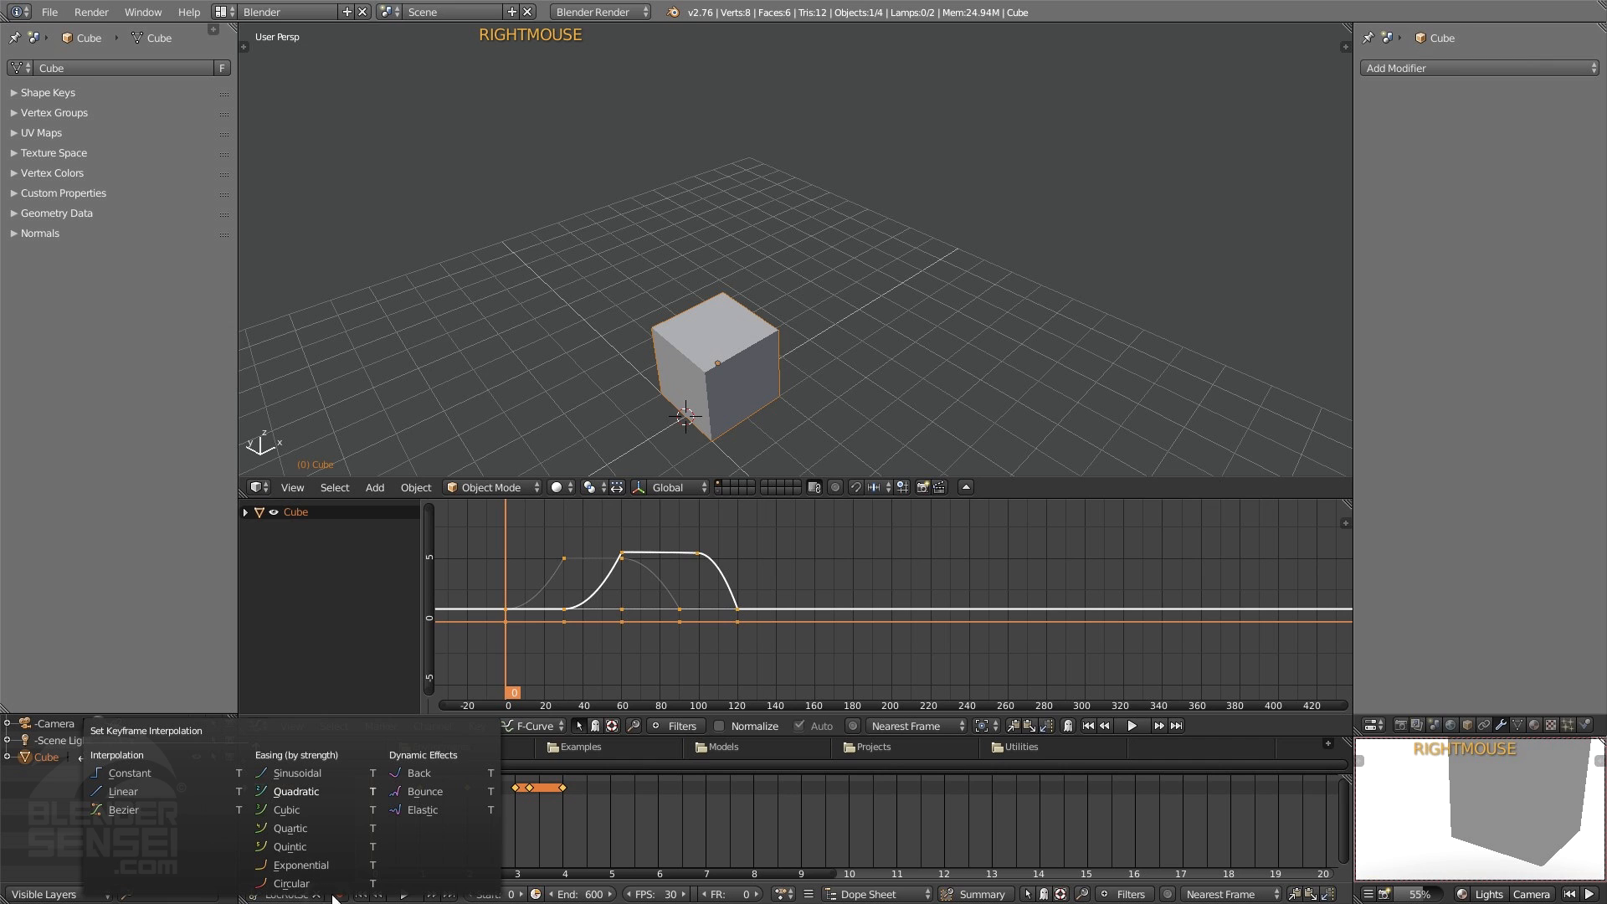
left_click(314, 810)
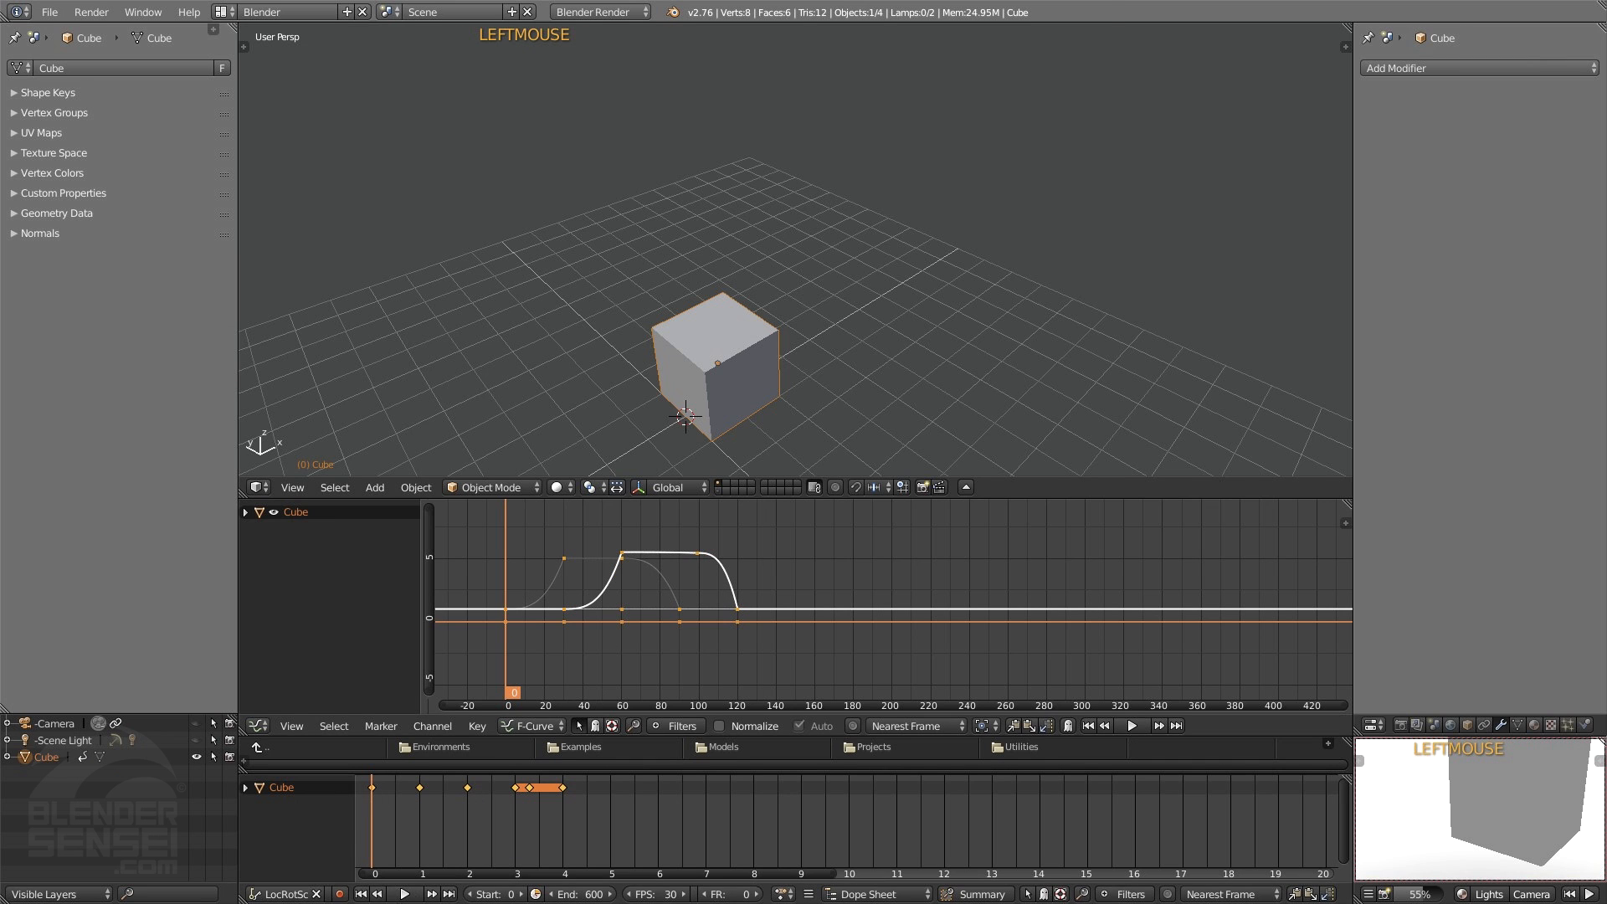
left_click(405, 894)
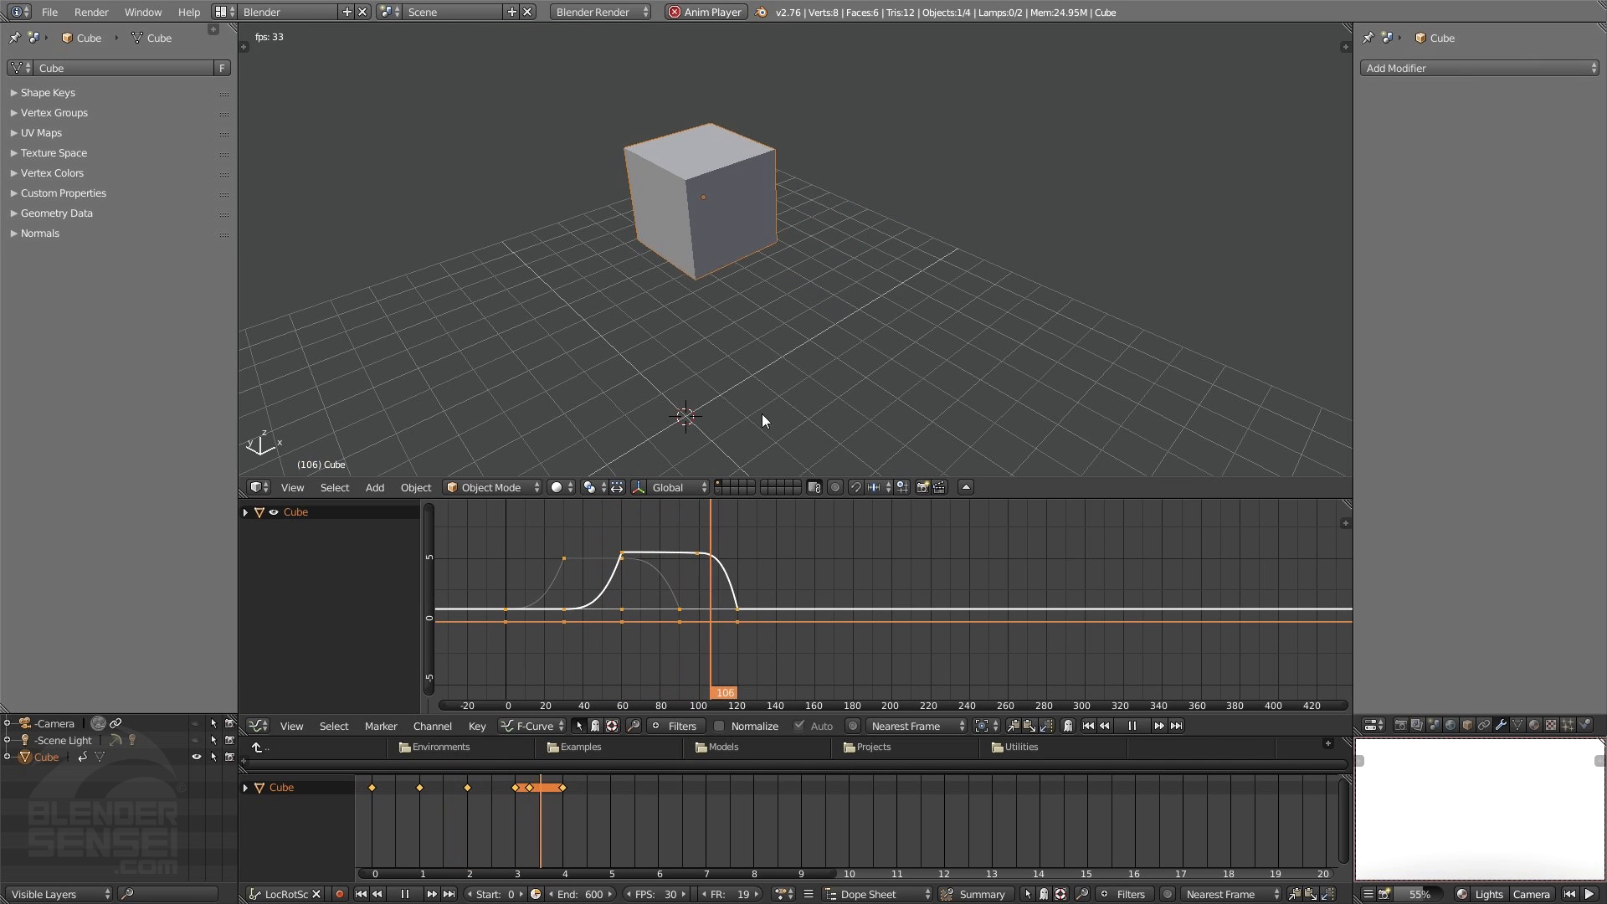
left_click(432, 892)
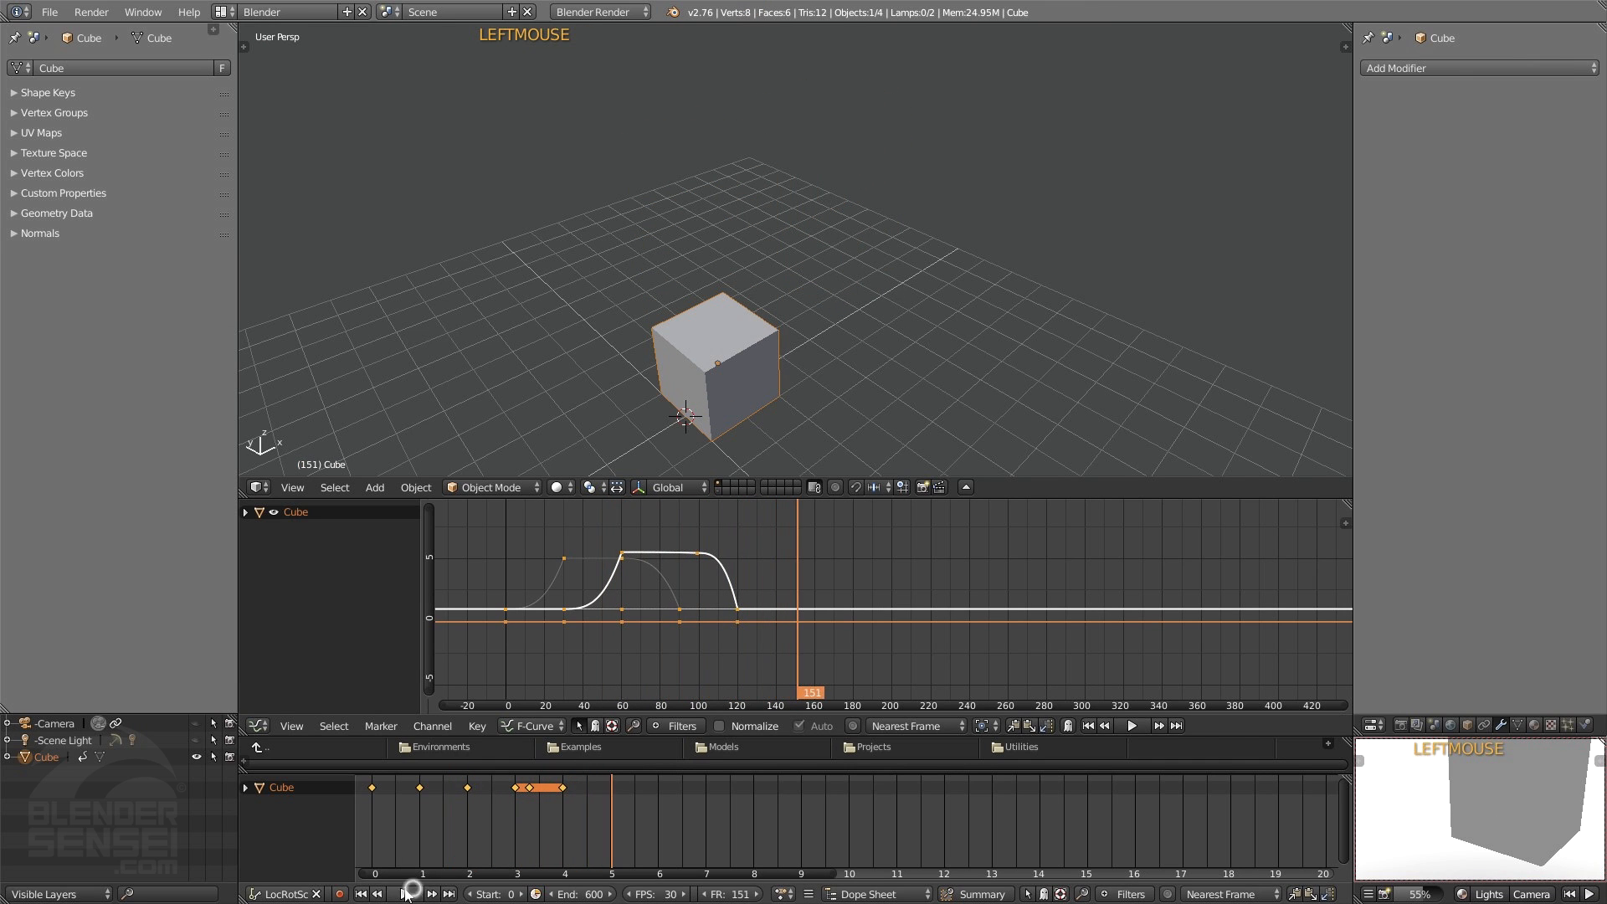
left_click(360, 894)
- Set the cube's keyframes to Quartic easing and play the animation twice from the start, returning to frame 0
key("t")
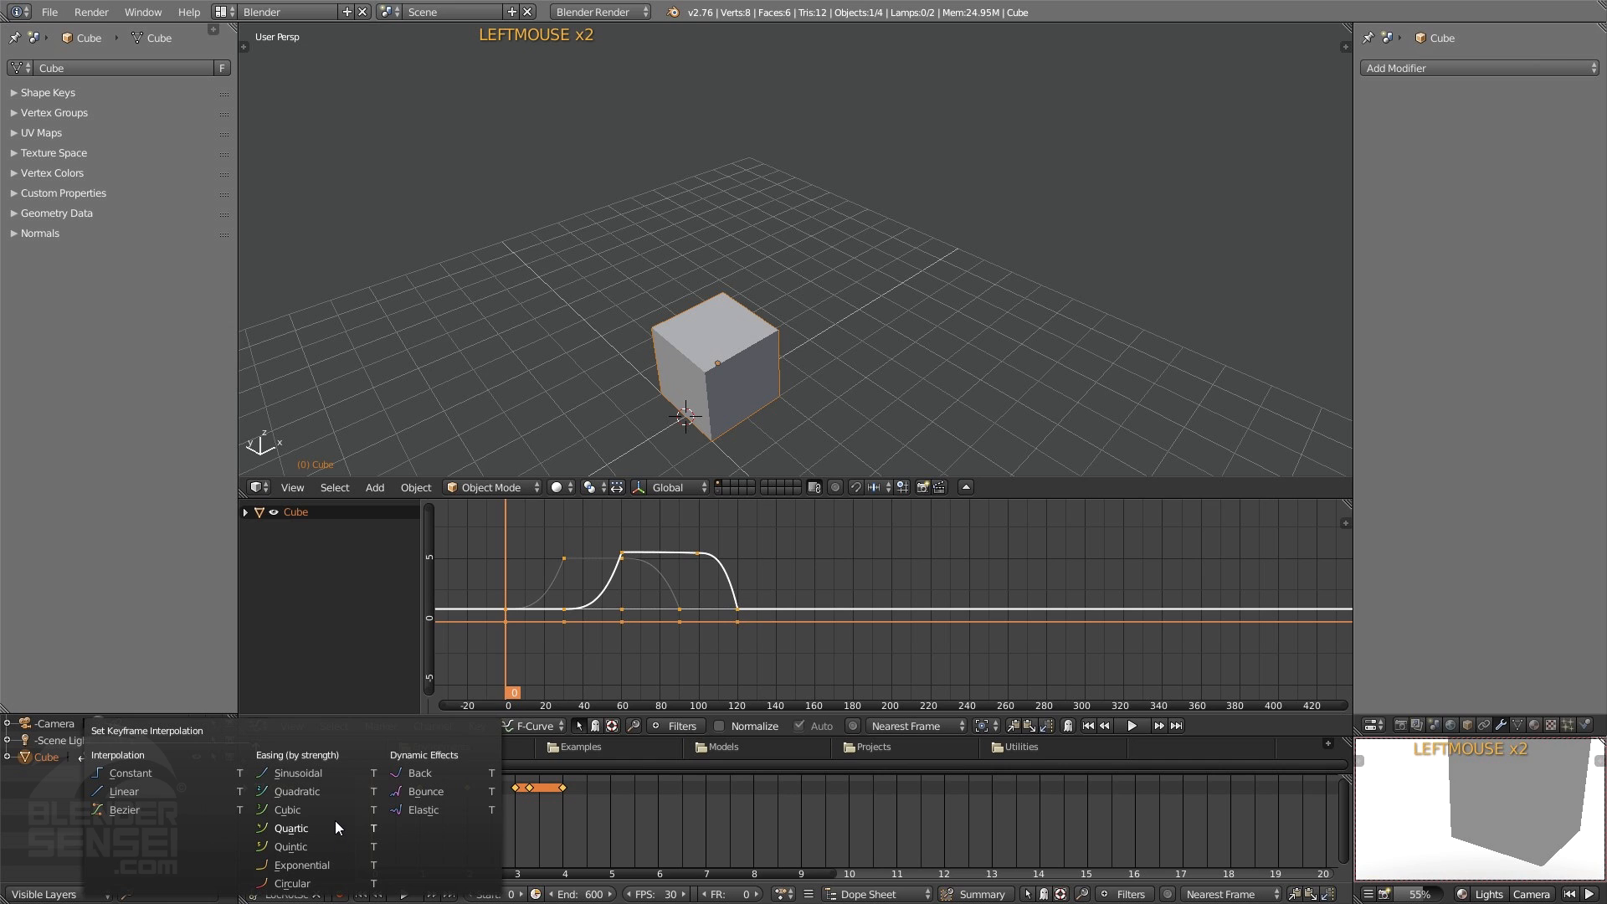
left_click(314, 828)
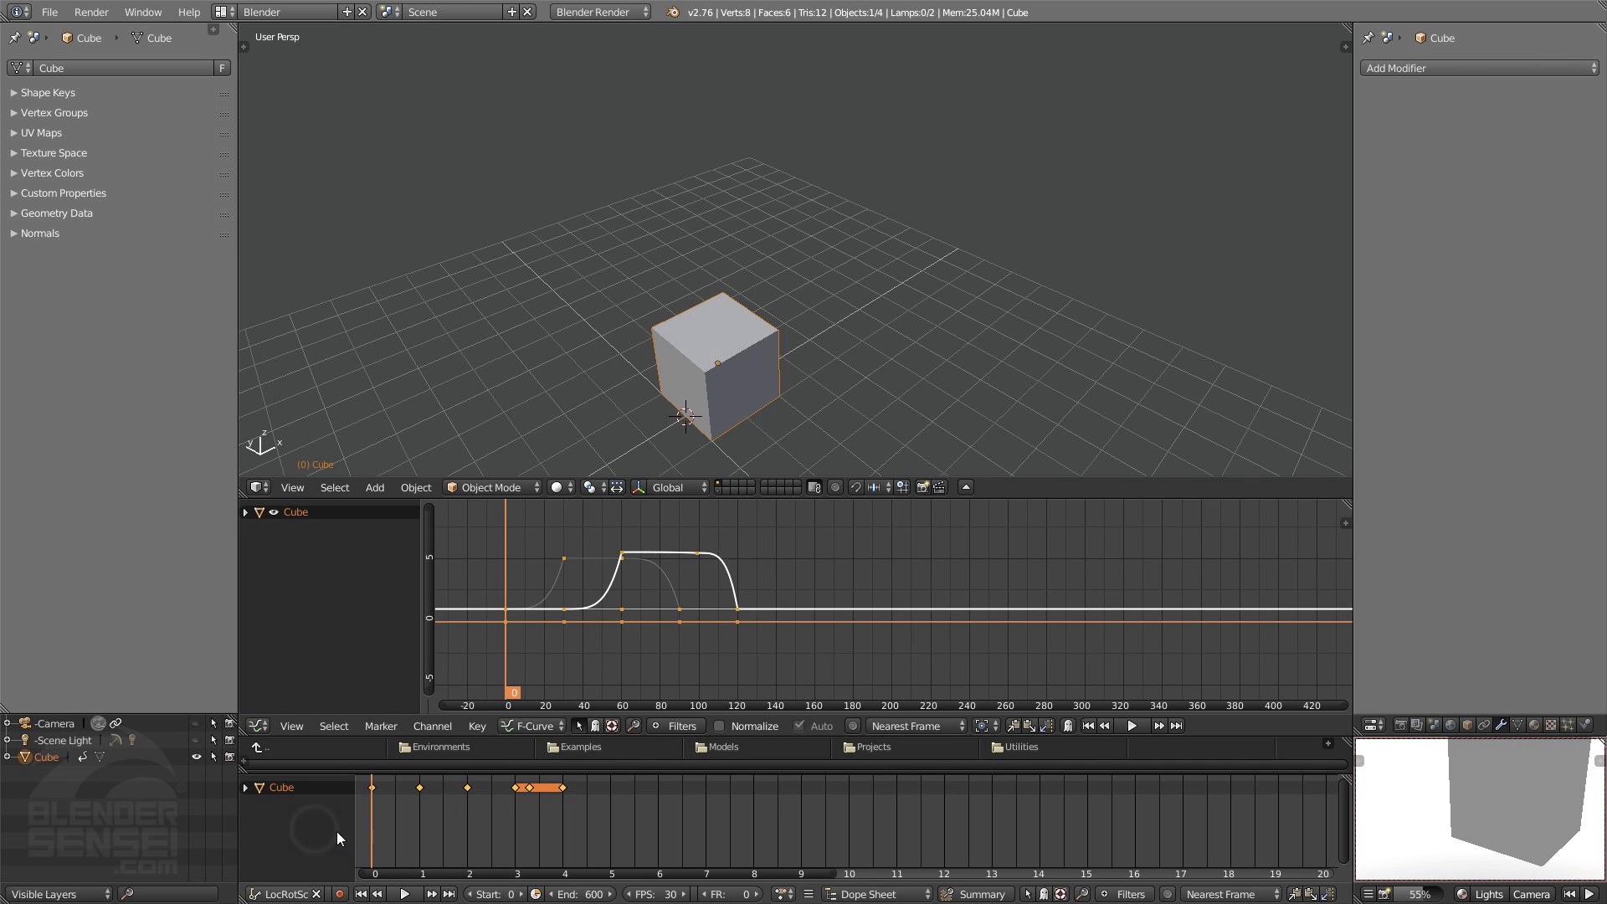
left_click(404, 894)
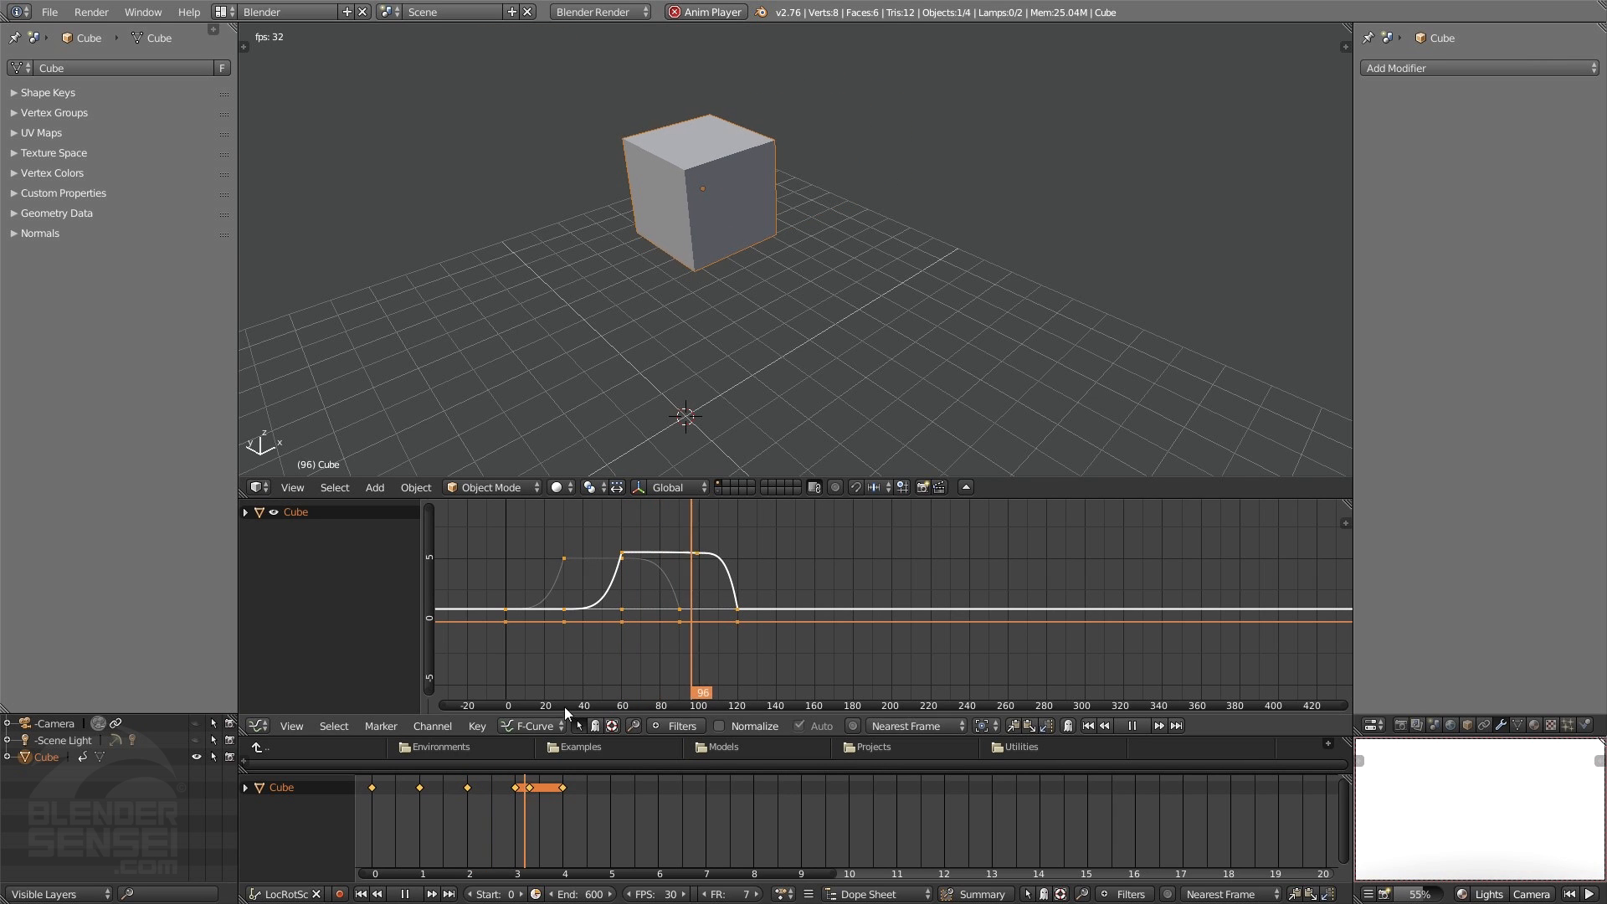
left_click(362, 894)
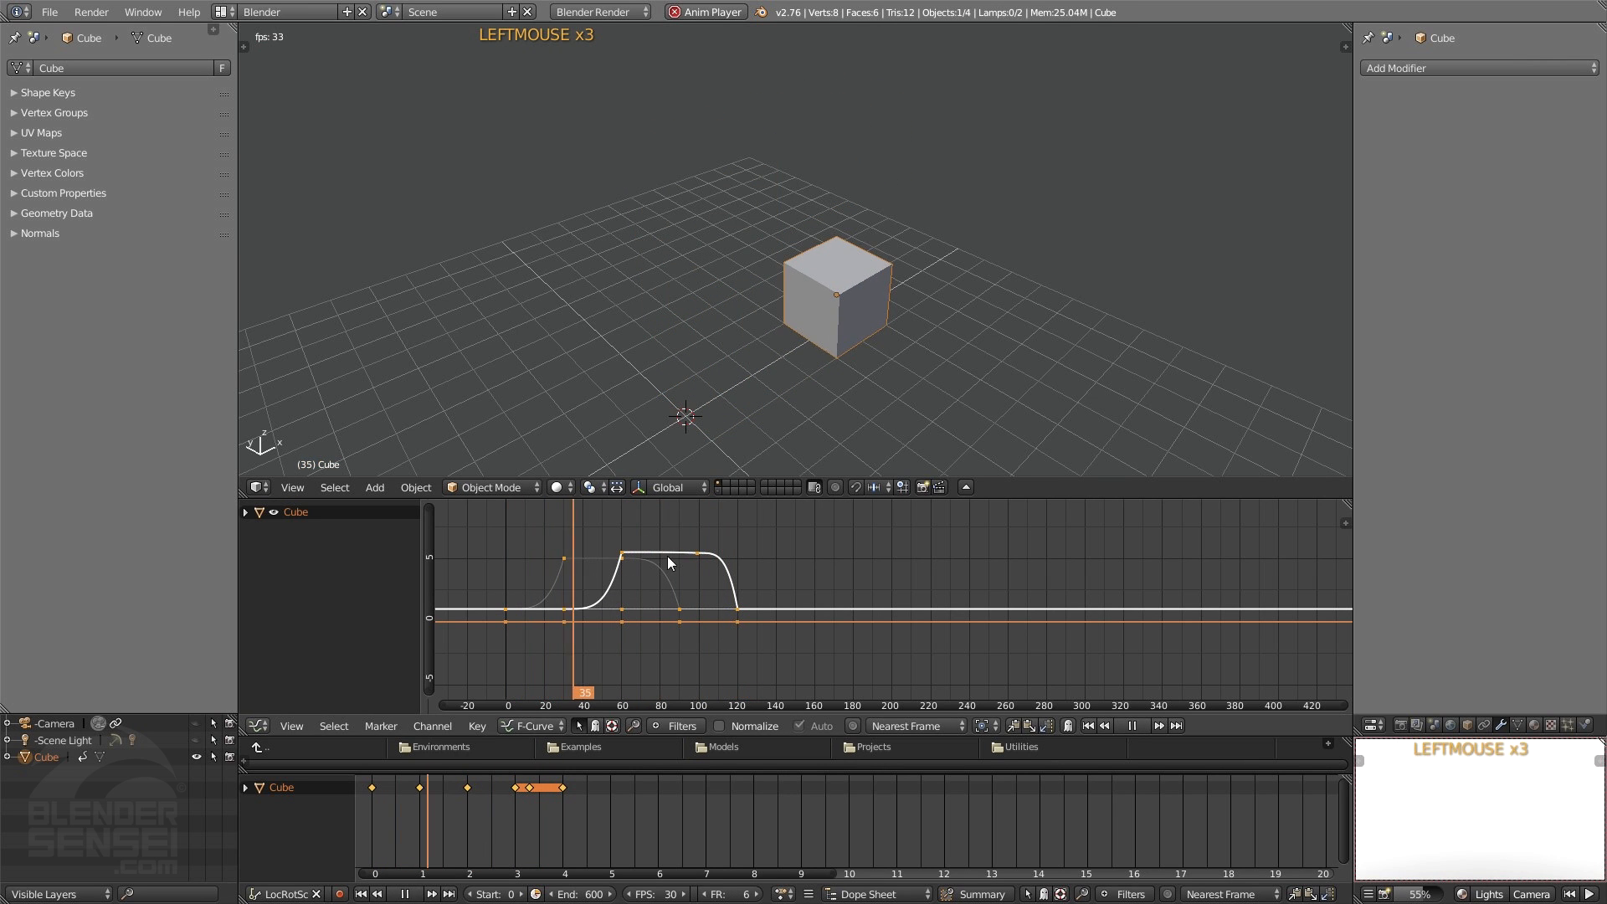
left_click(407, 893)
left_click(361, 894)
- Set the cube's keyframes to Quintic easing and play the animation through once from frame 0
middle_click_drag(841, 323, 792, 371, "shift")
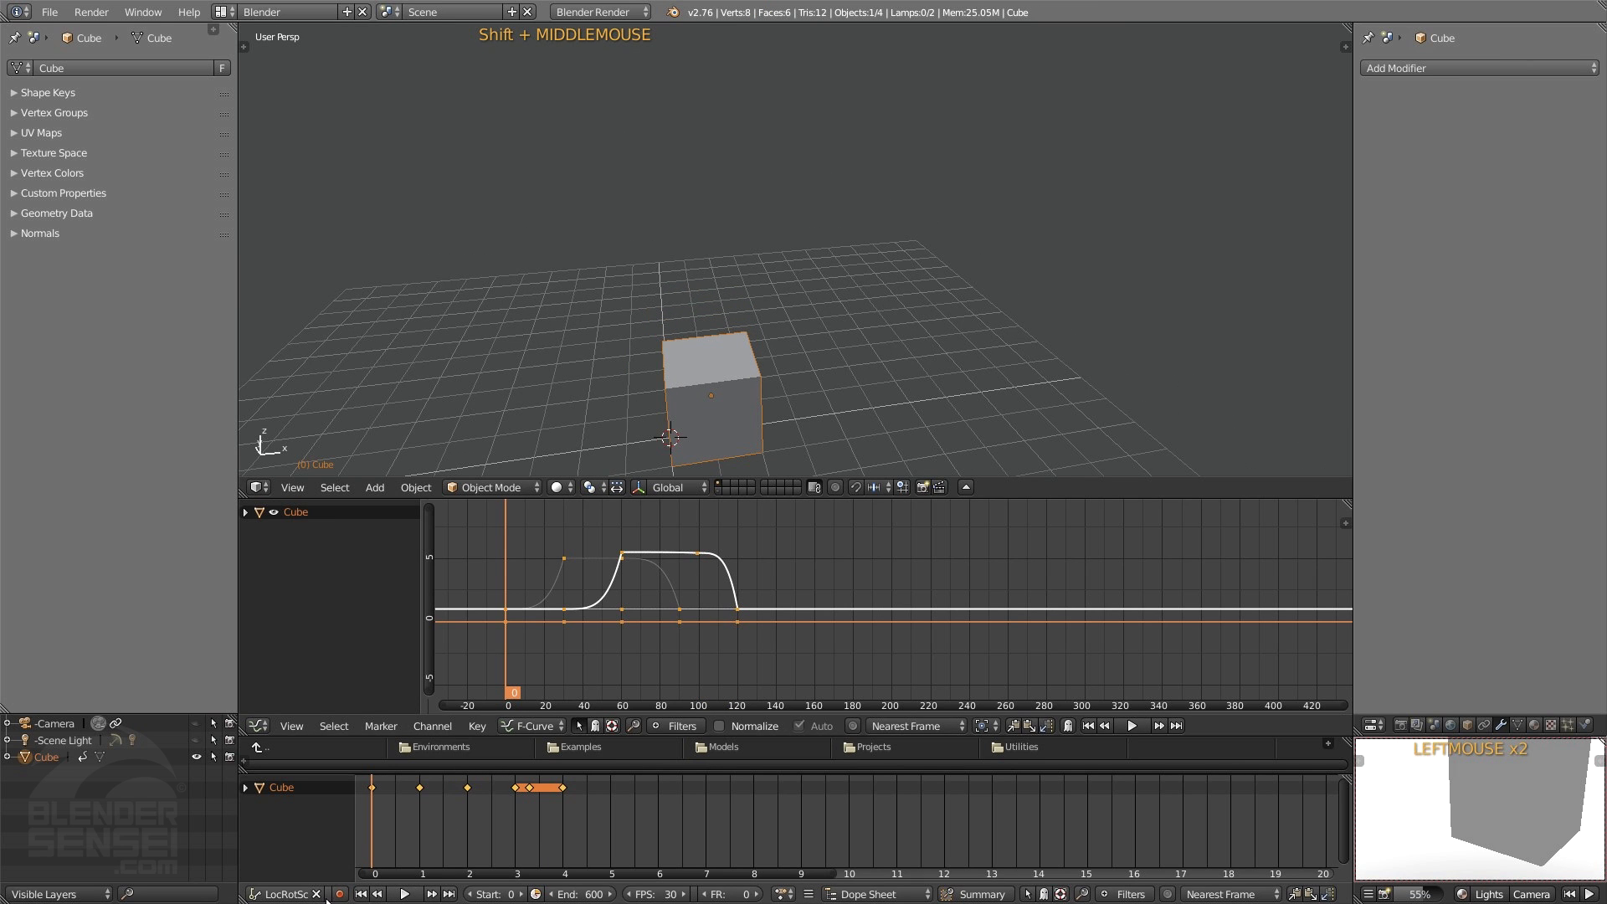
key("t")
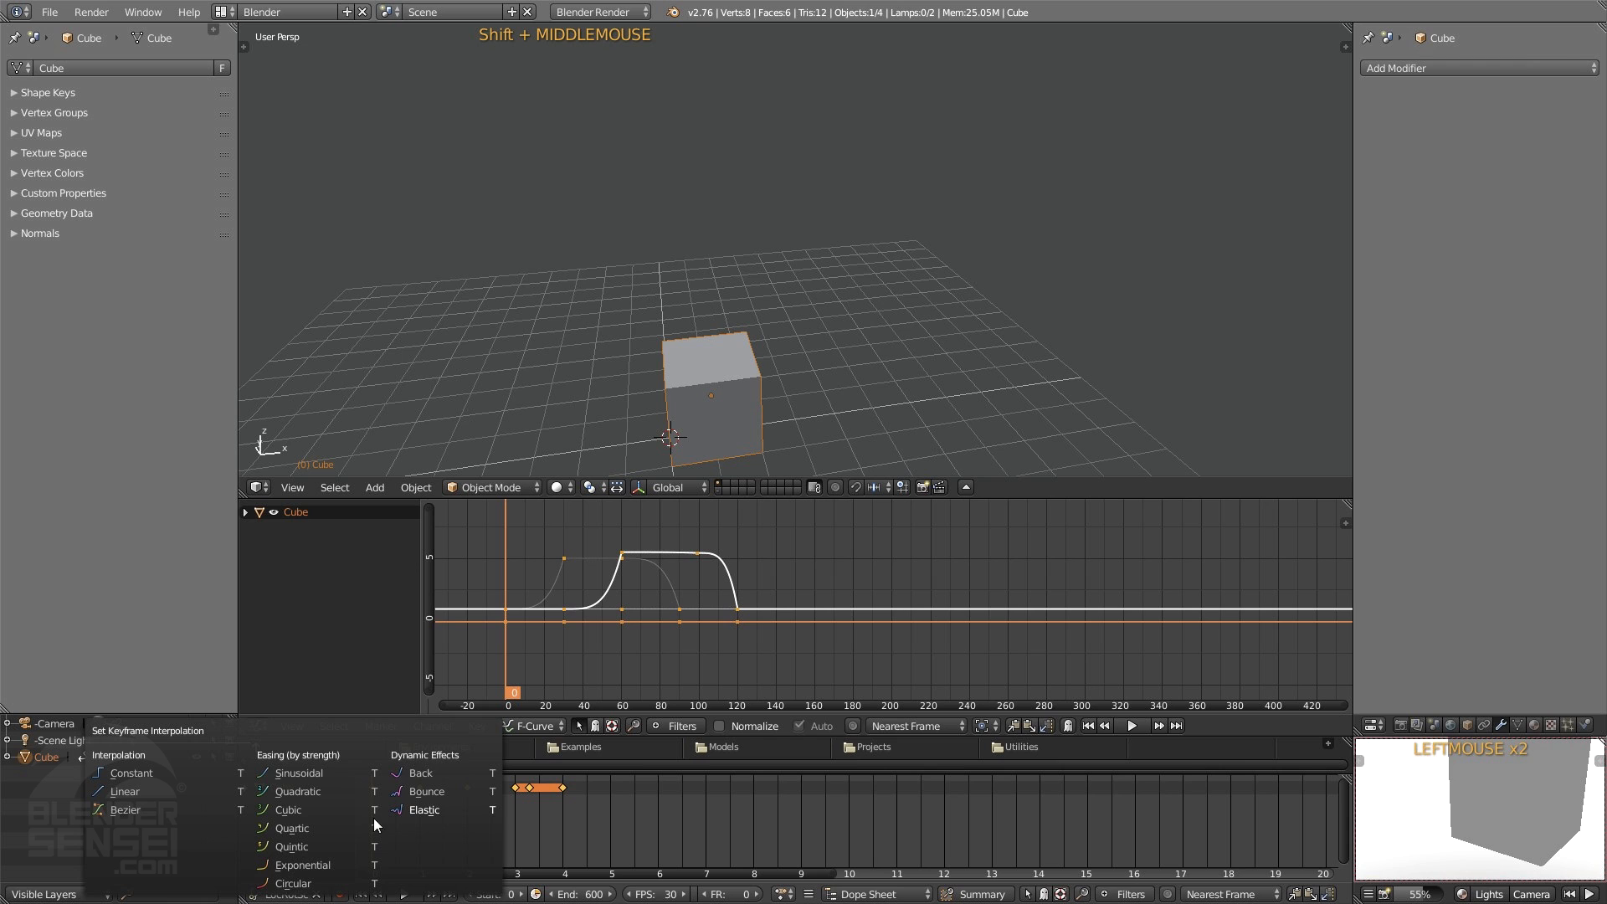
left_click(316, 847)
left_click(404, 894)
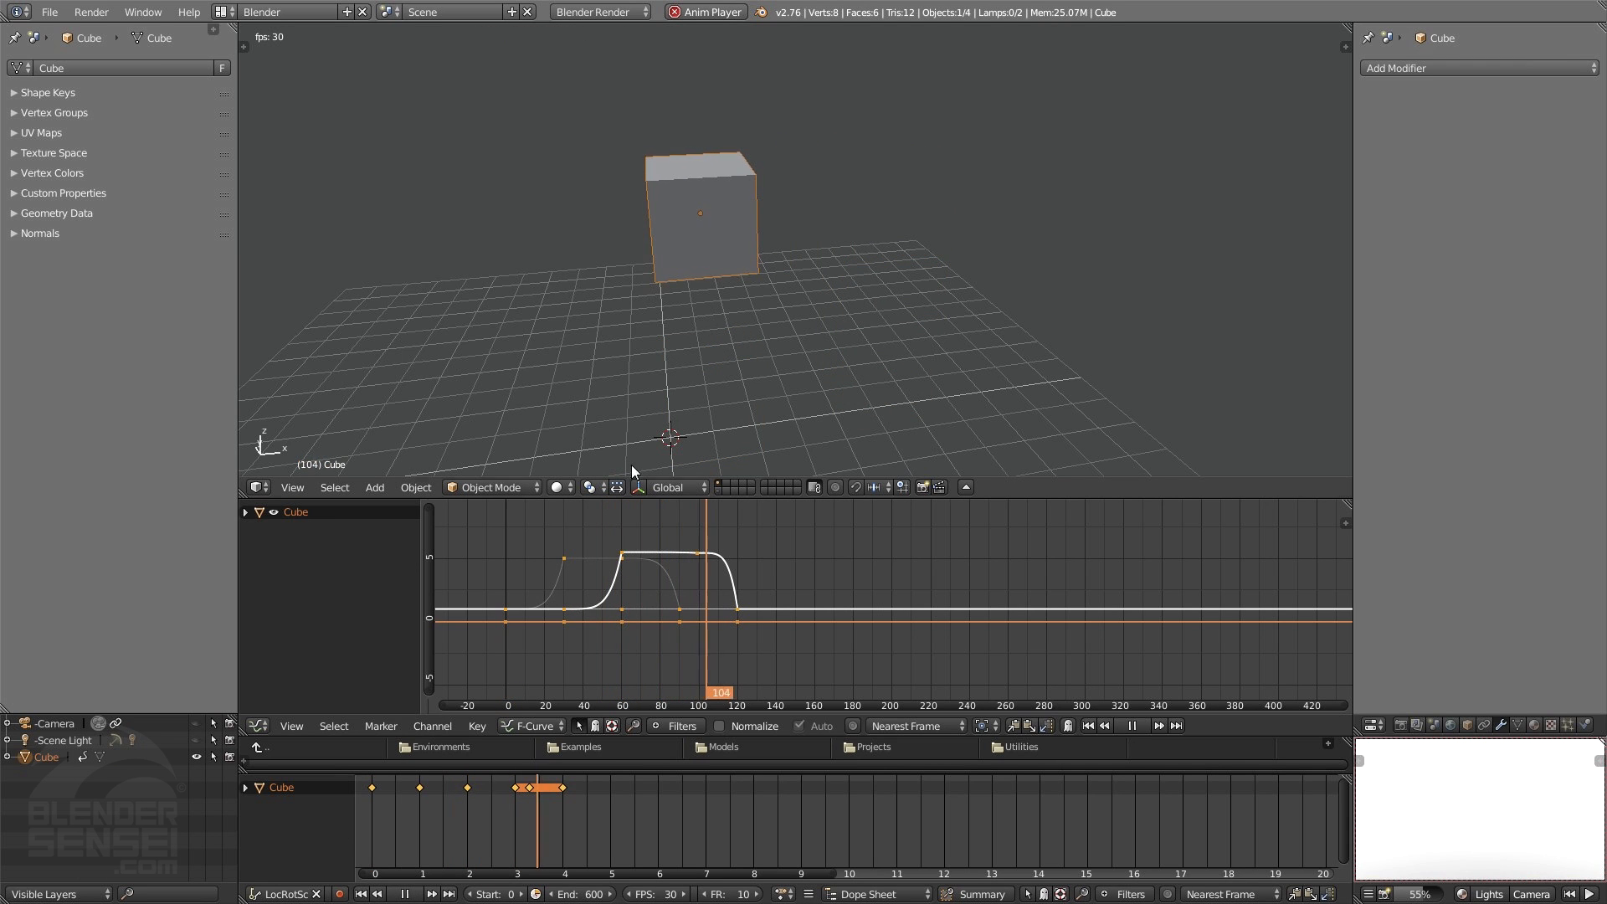
left_click(404, 894)
- Set the cube's keyframes to Exponential easing and scrub the current frame from 60 back to 30
key("t")
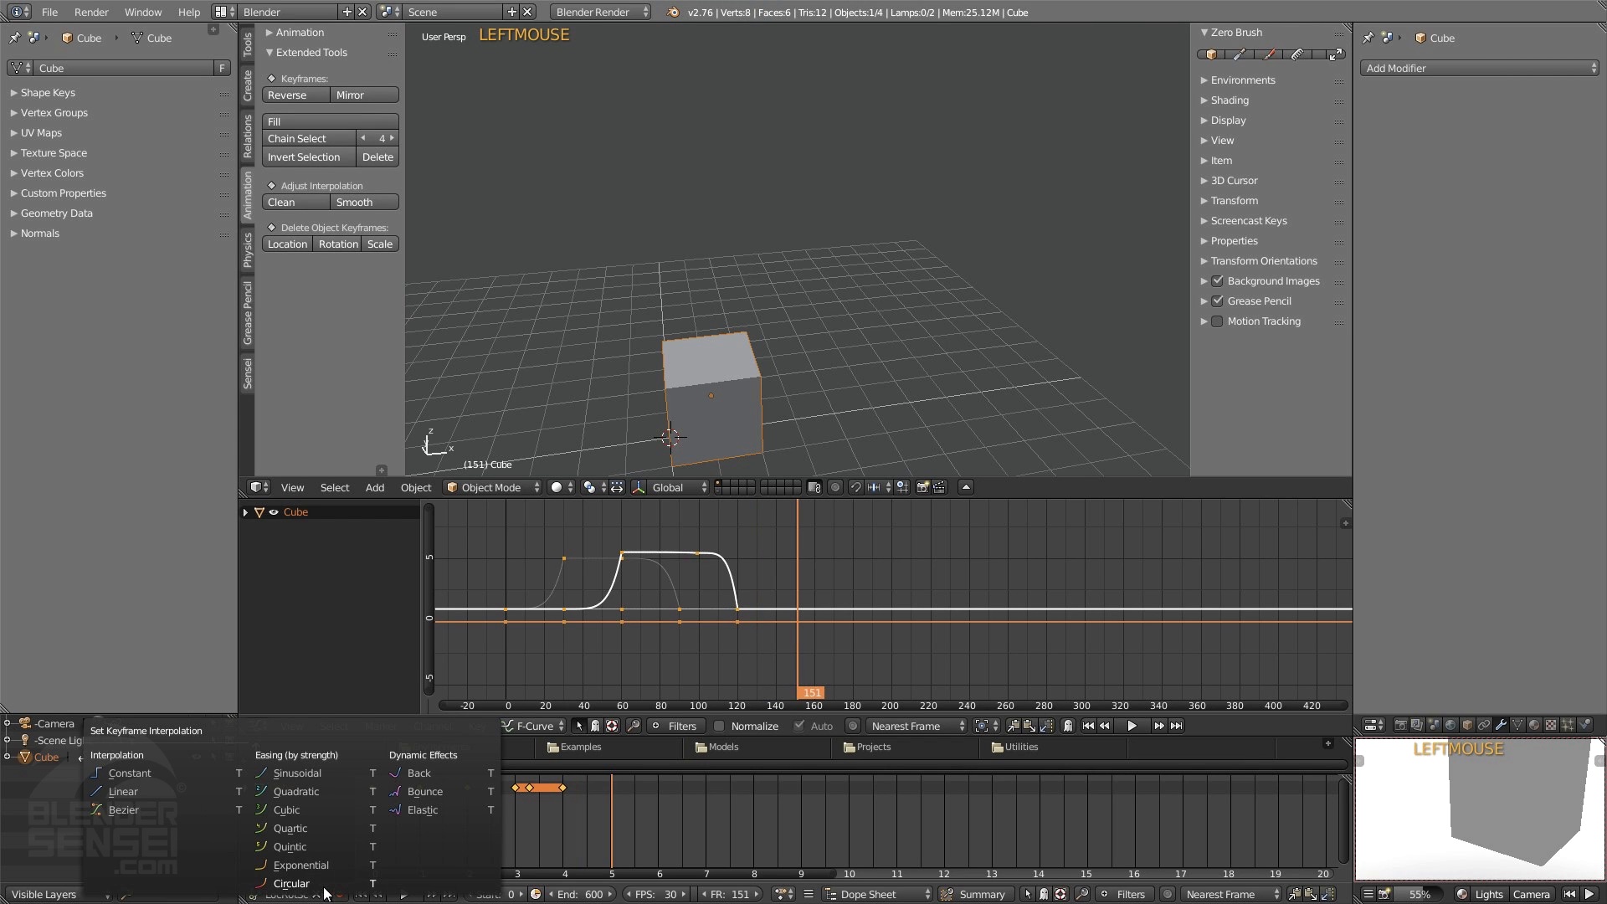
left_click(311, 864)
left_click(467, 820)
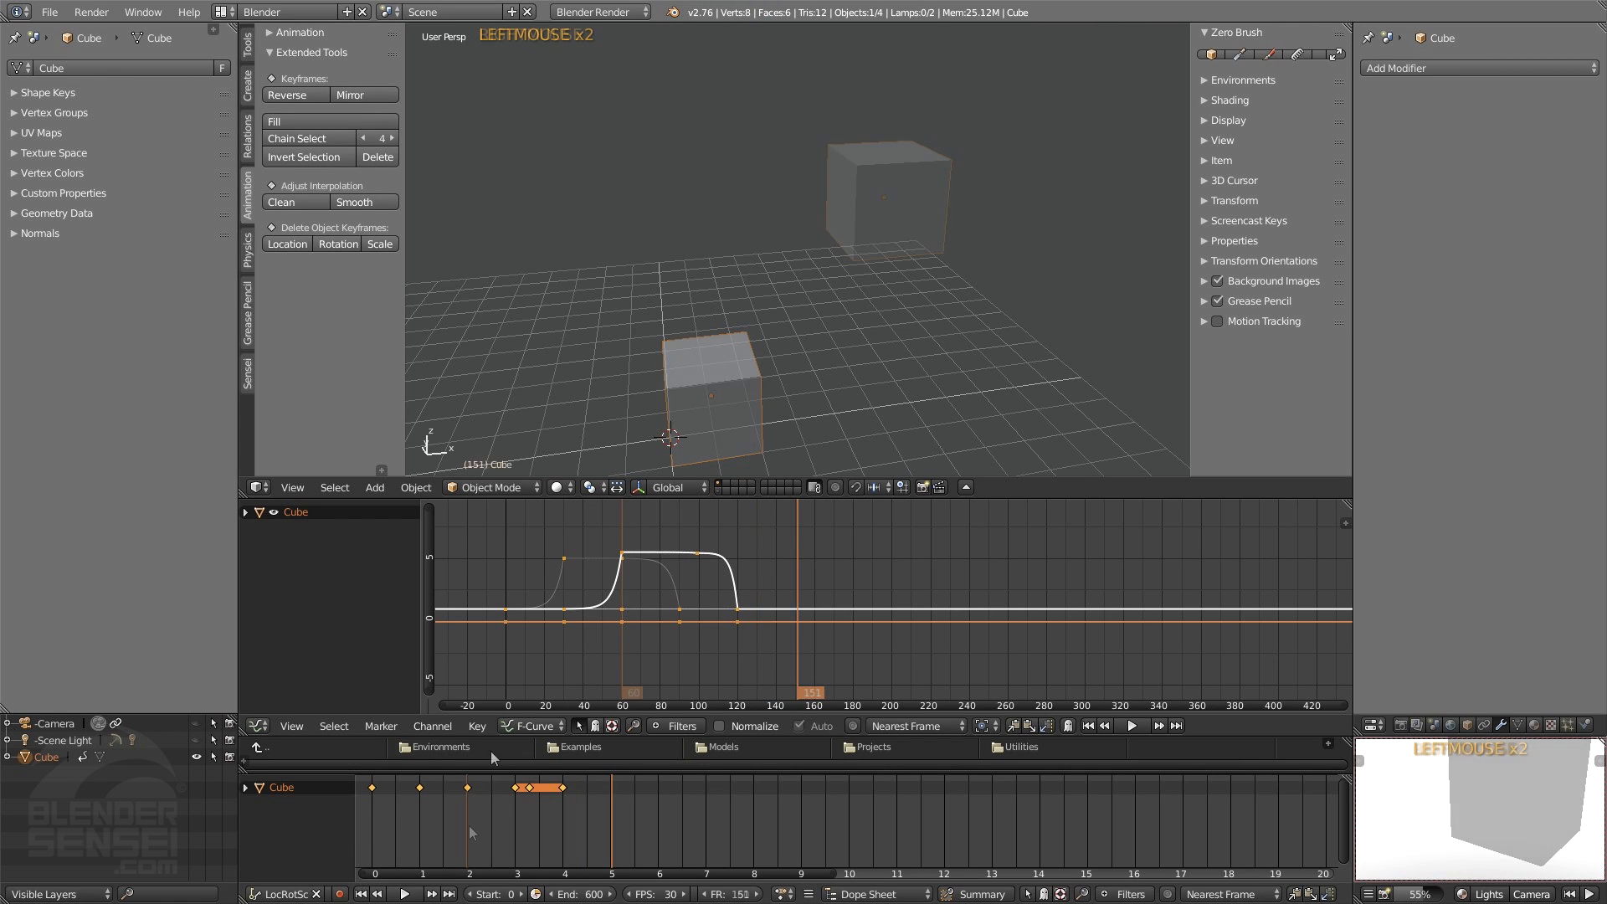
right_click(469, 825)
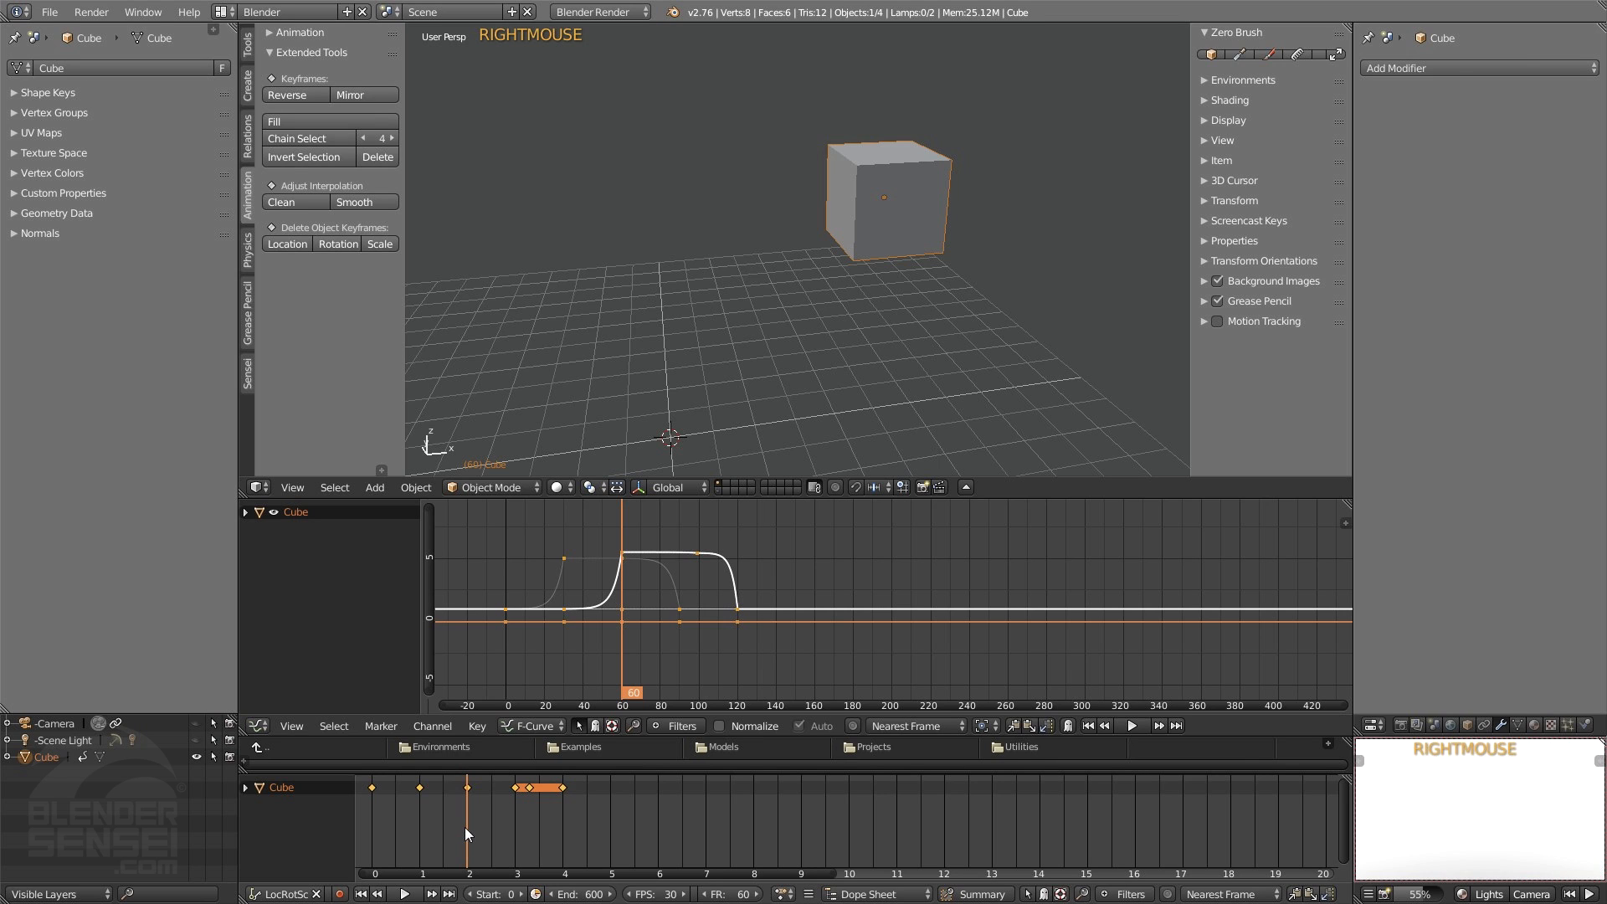
right_click_drag(465, 827, 421, 826)
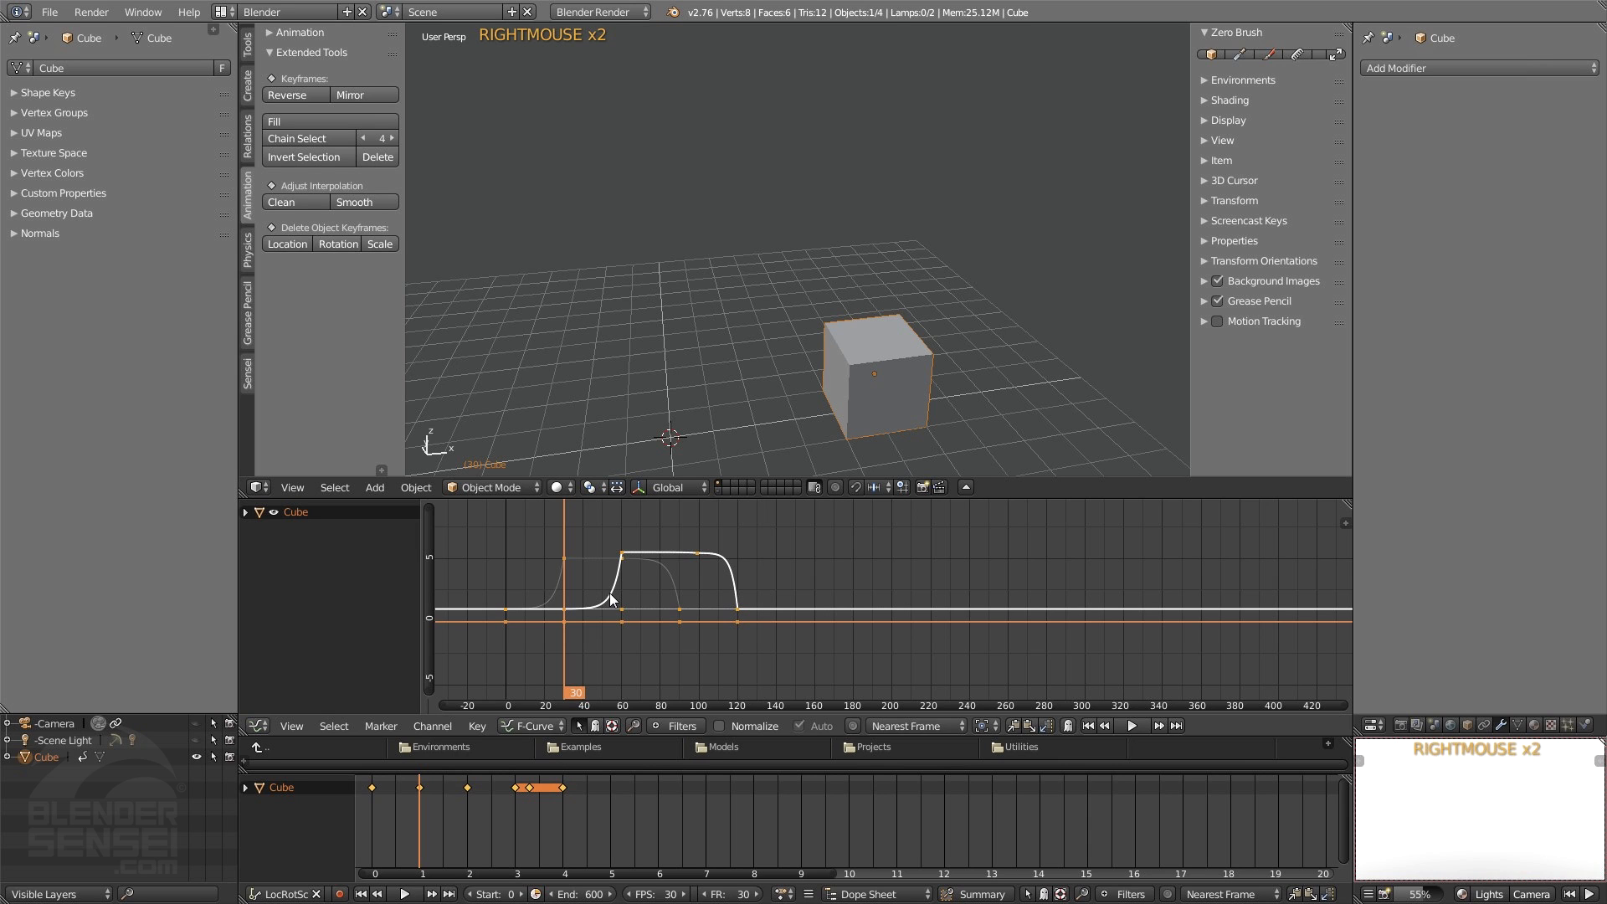
- Play the Exponential animation from frame 30 to examine the cube's abrupt transitions, and return to frame 0
left_click(404, 894)
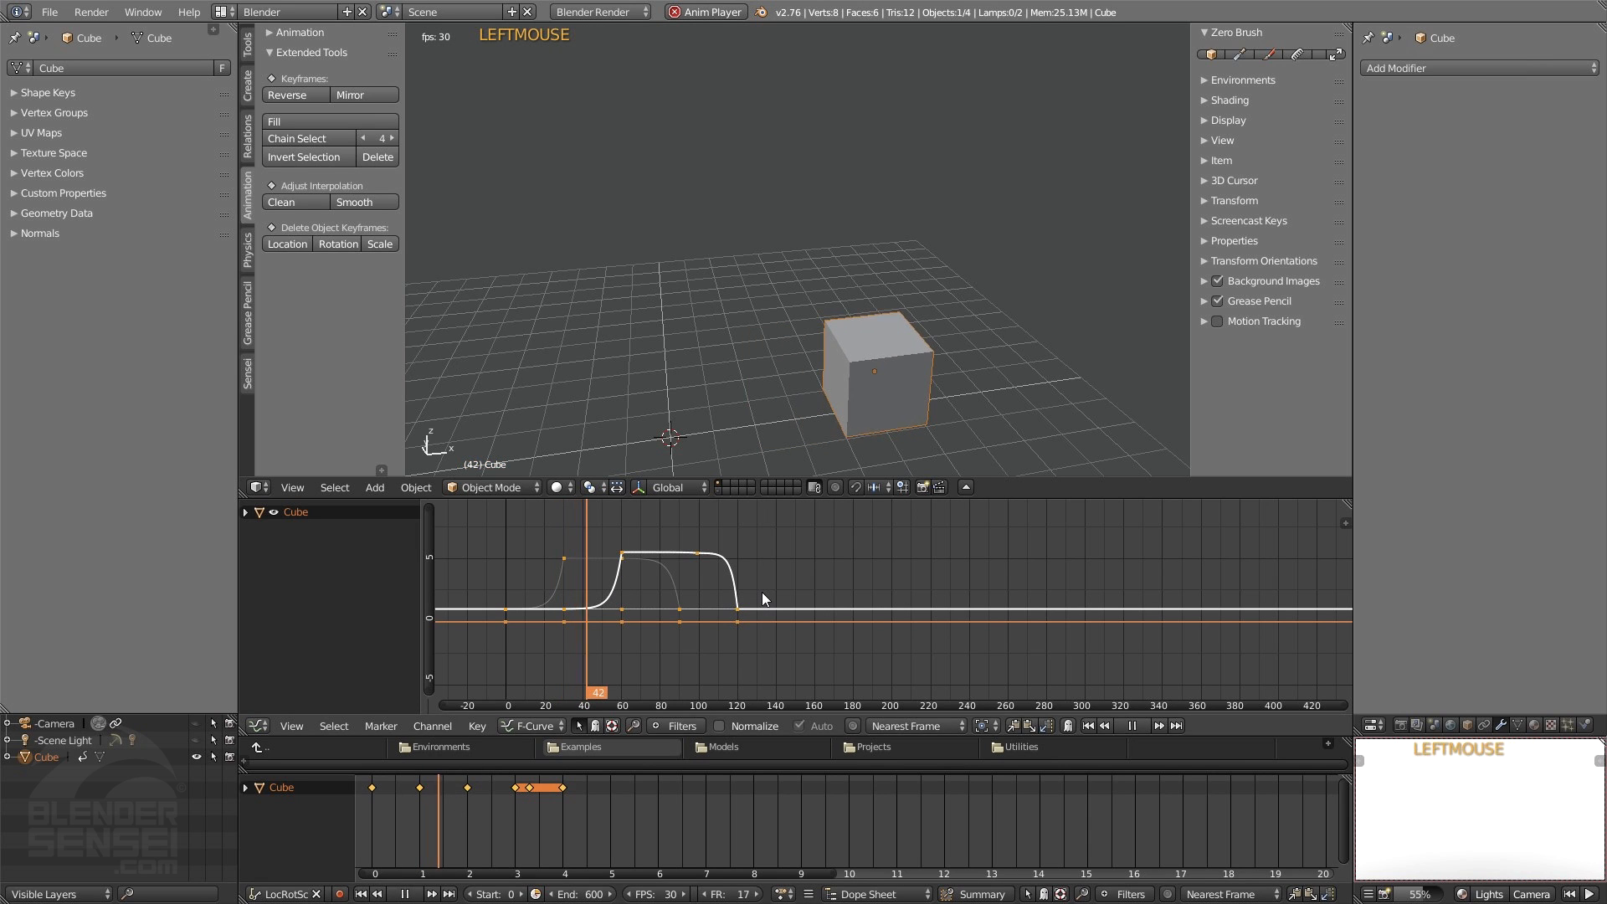
left_click(405, 894)
left_click(540, 810)
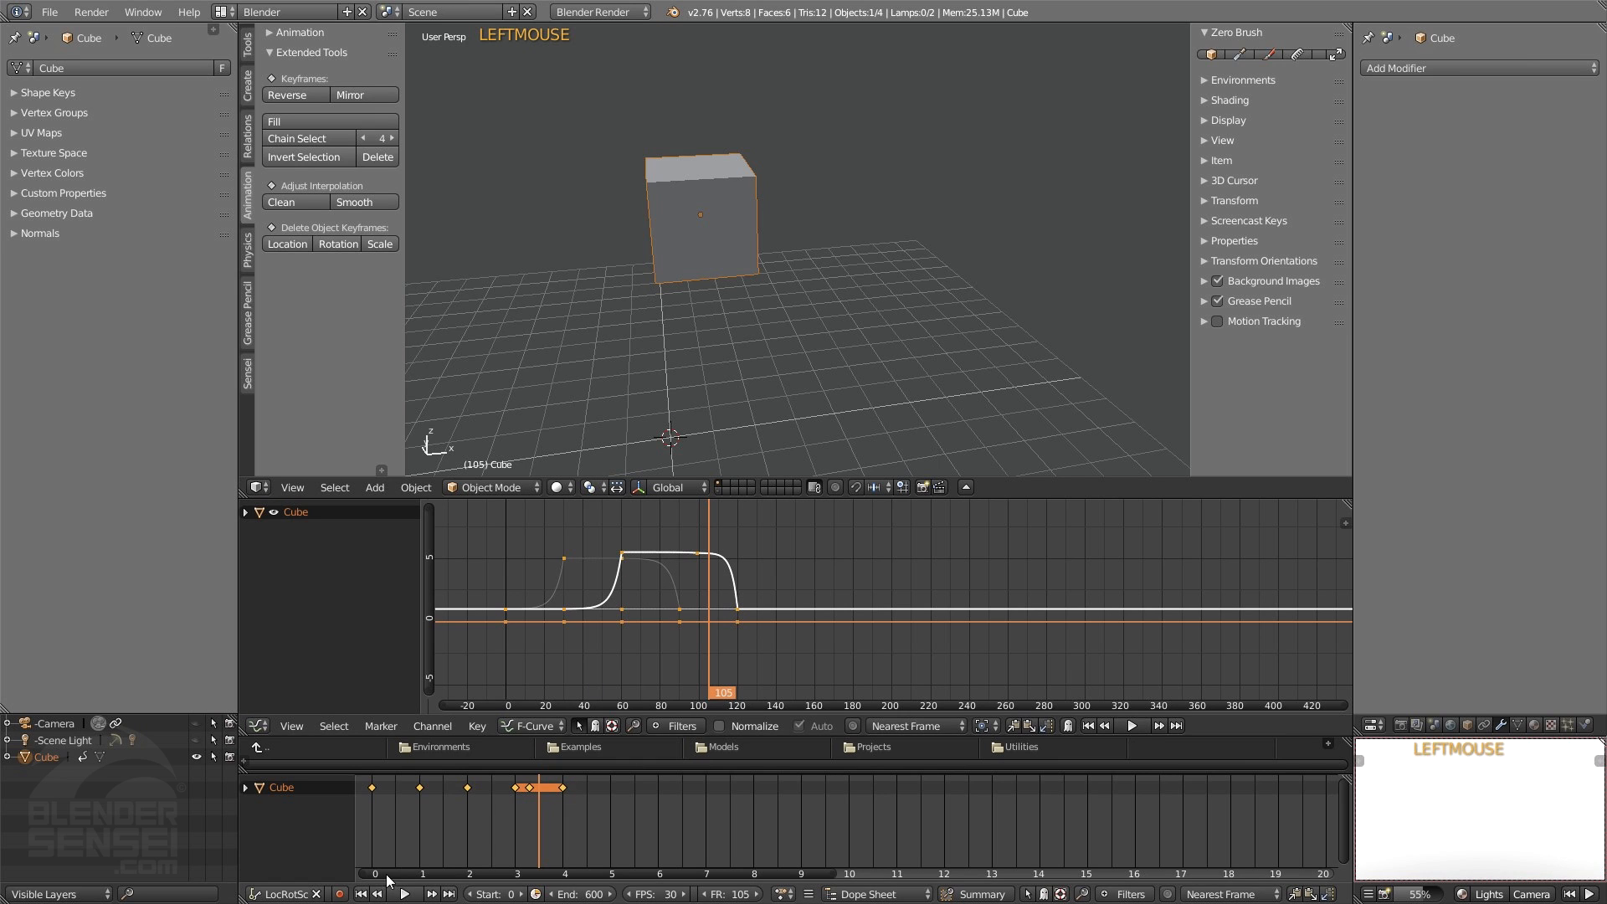
left_click(362, 894)
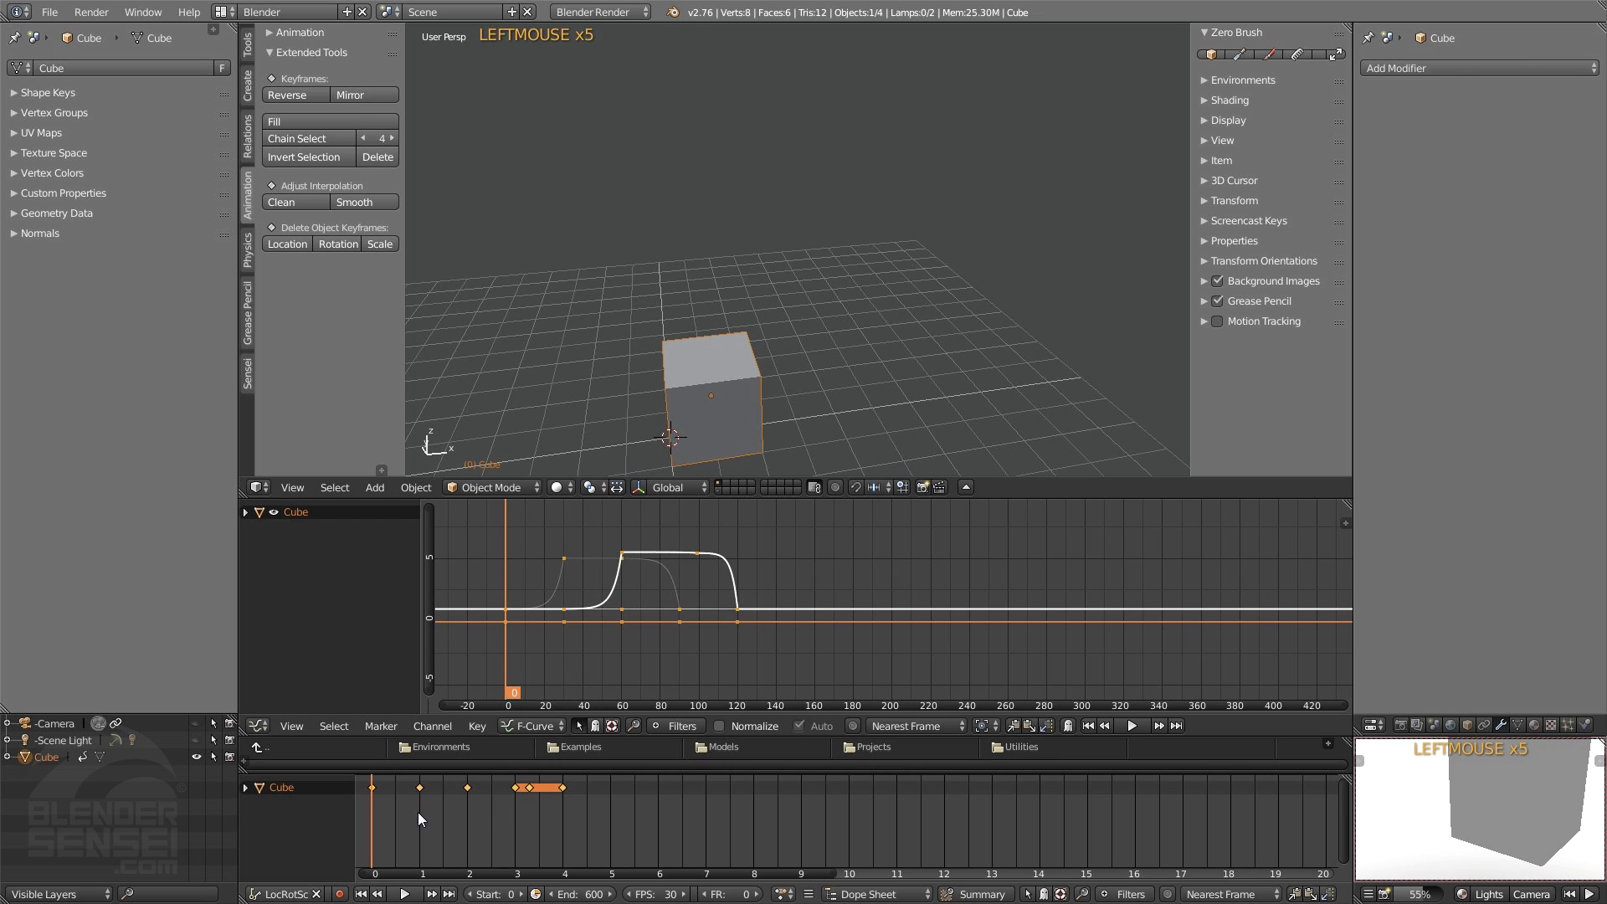
- Set the cube's keyframes to Circular easing and play the animation twice from the start, returning to frame 0
key("t")
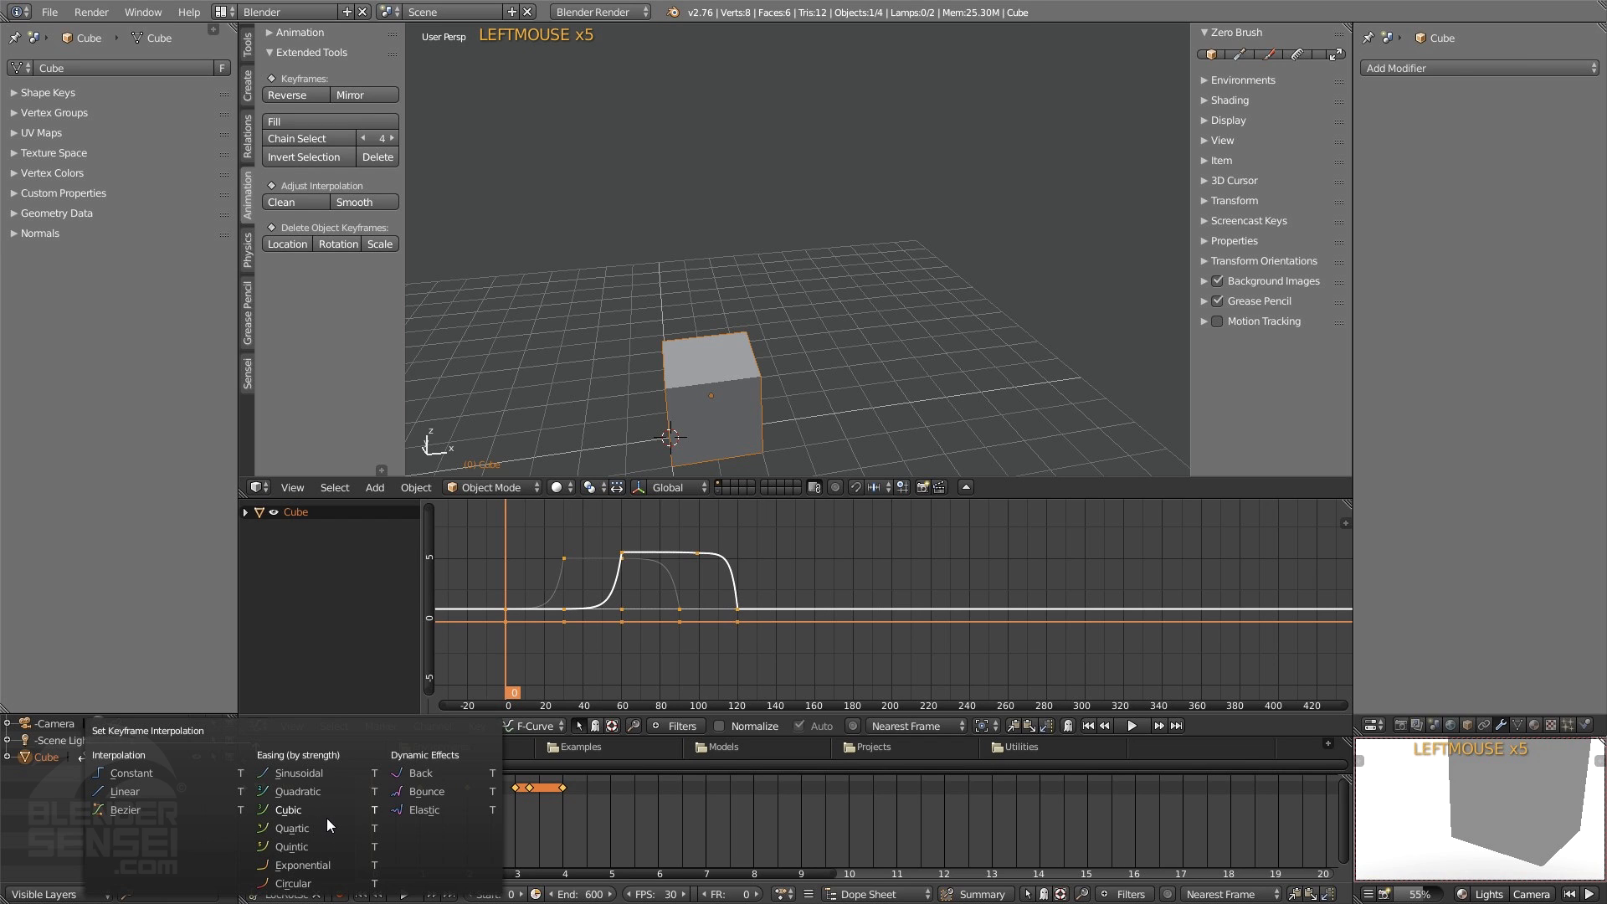
left_click(309, 883)
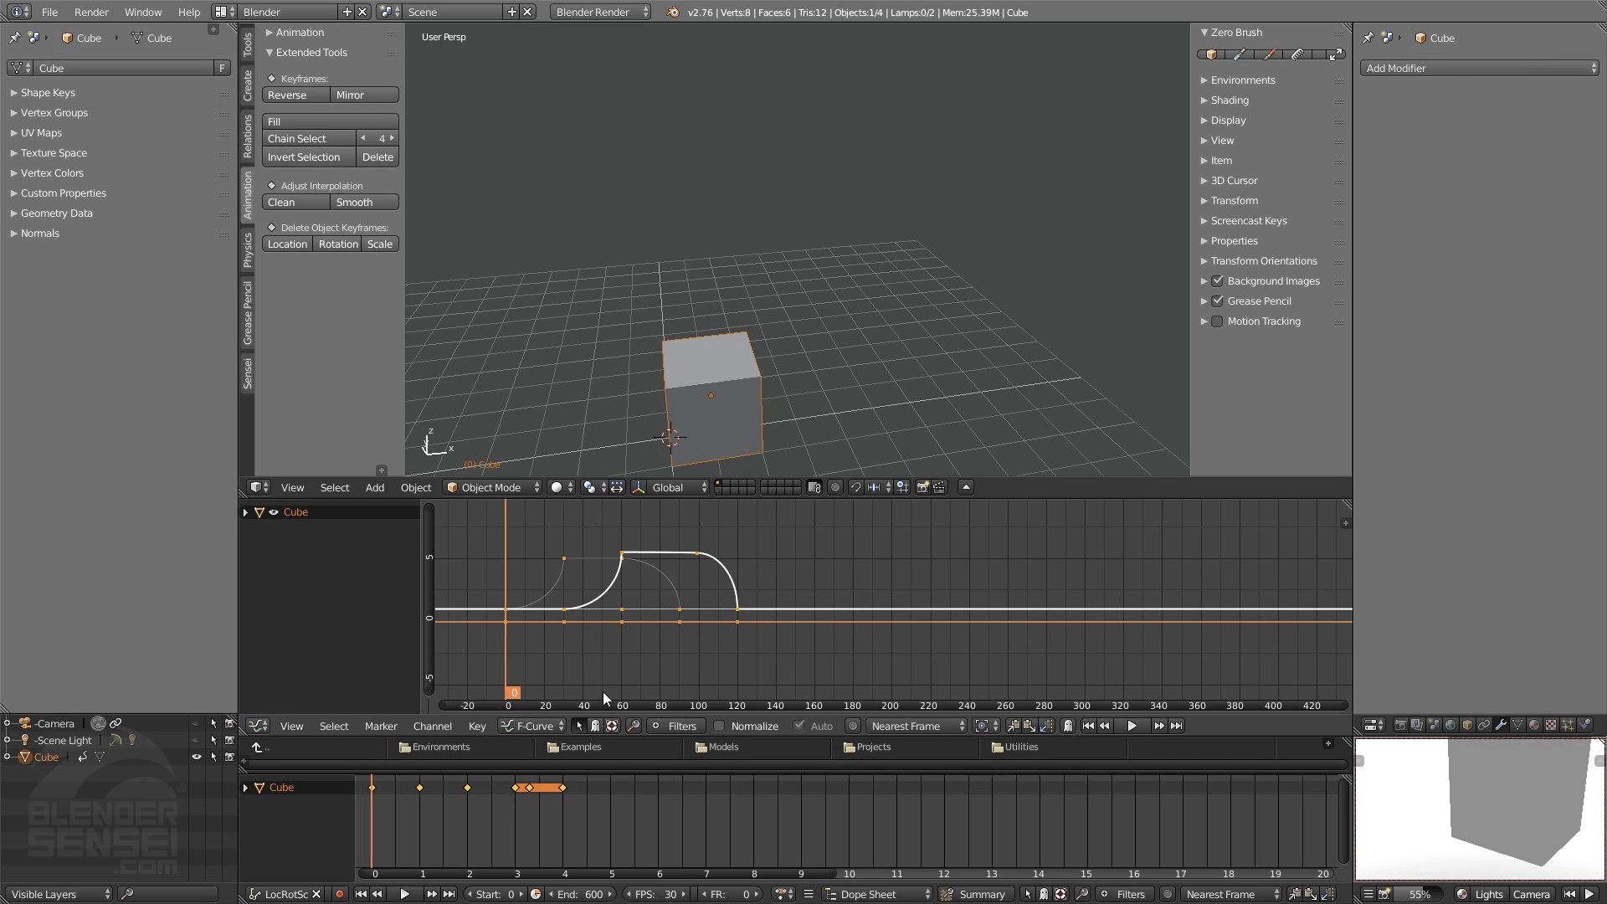
left_click(404, 894)
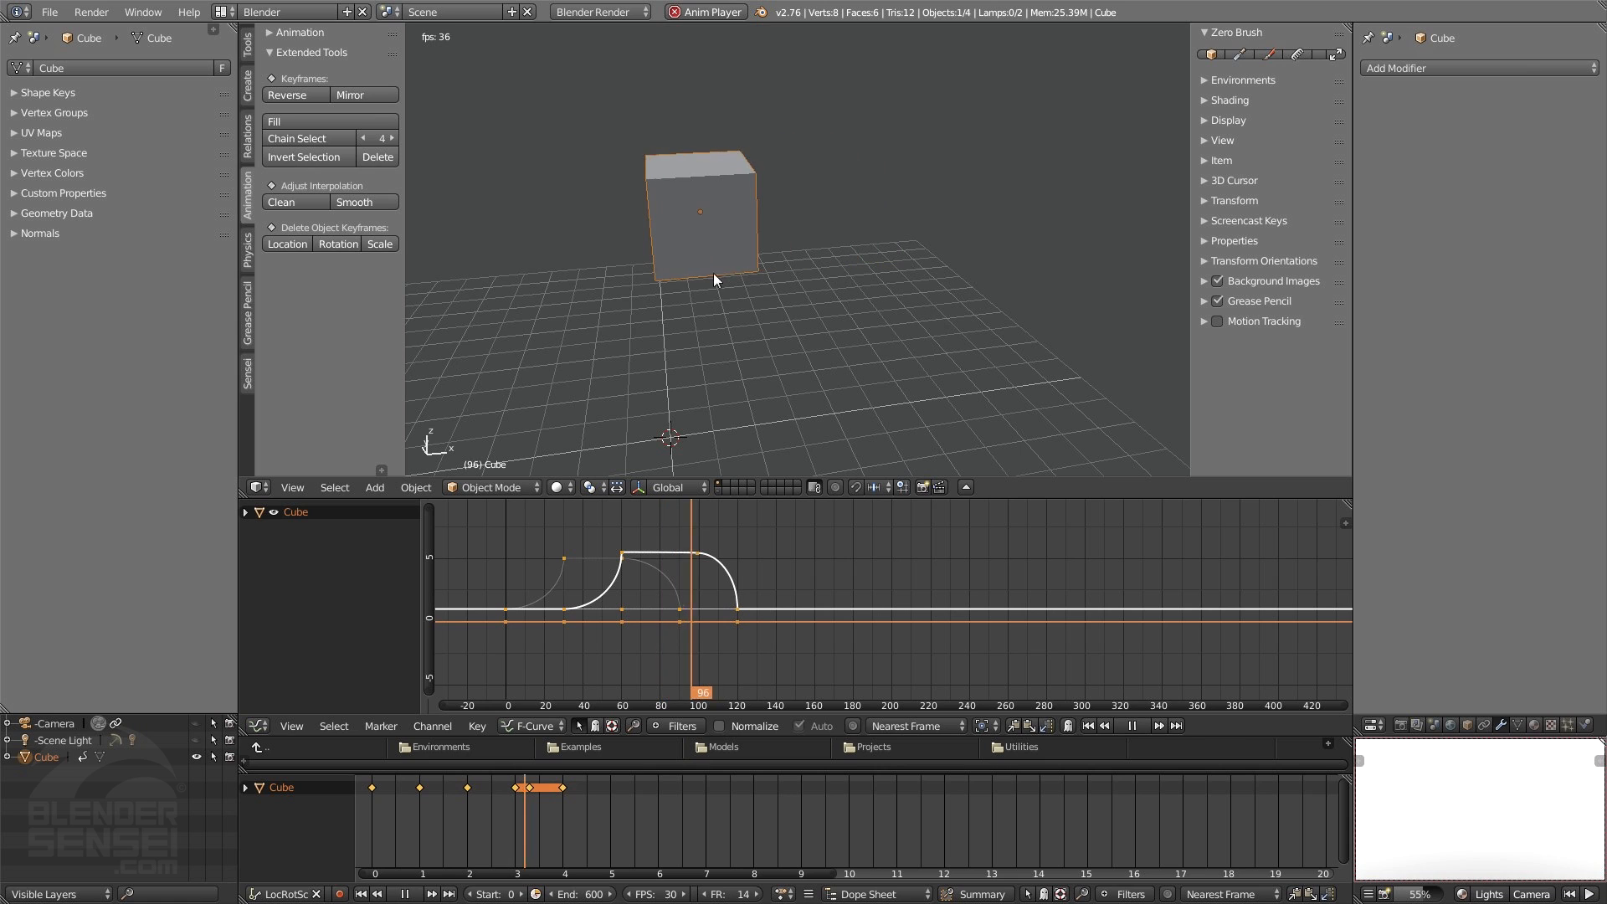
left_click(361, 893)
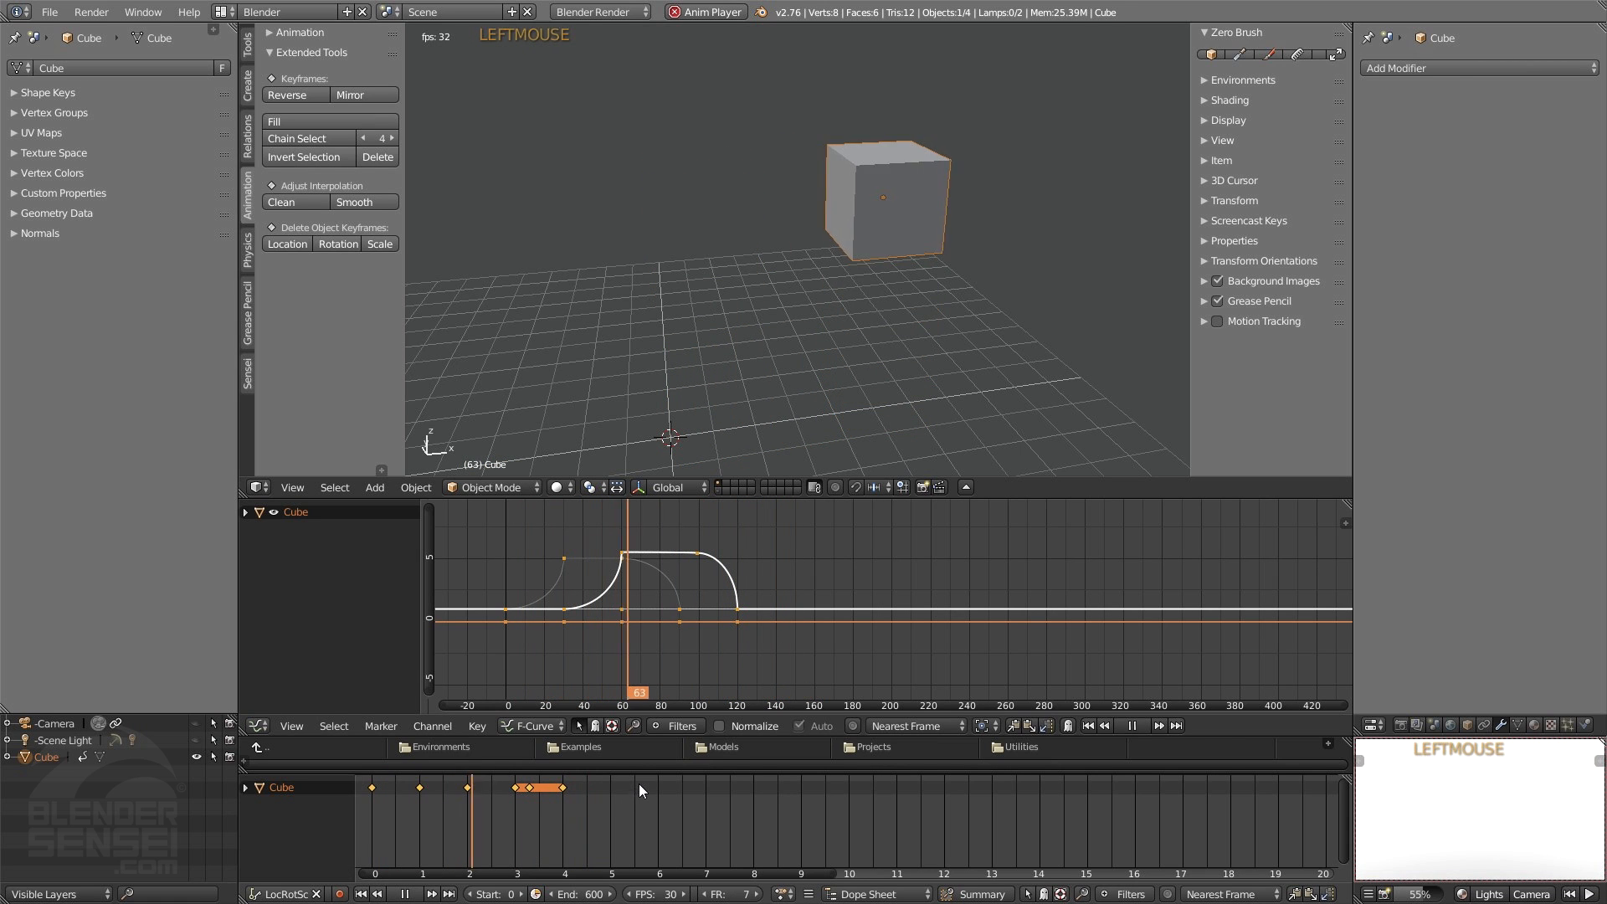
left_click(405, 893)
left_click(360, 894)
- Set the cube's keyframes to the Back dynamic effect and play the animation from the start, returning to frame 0
key("t")
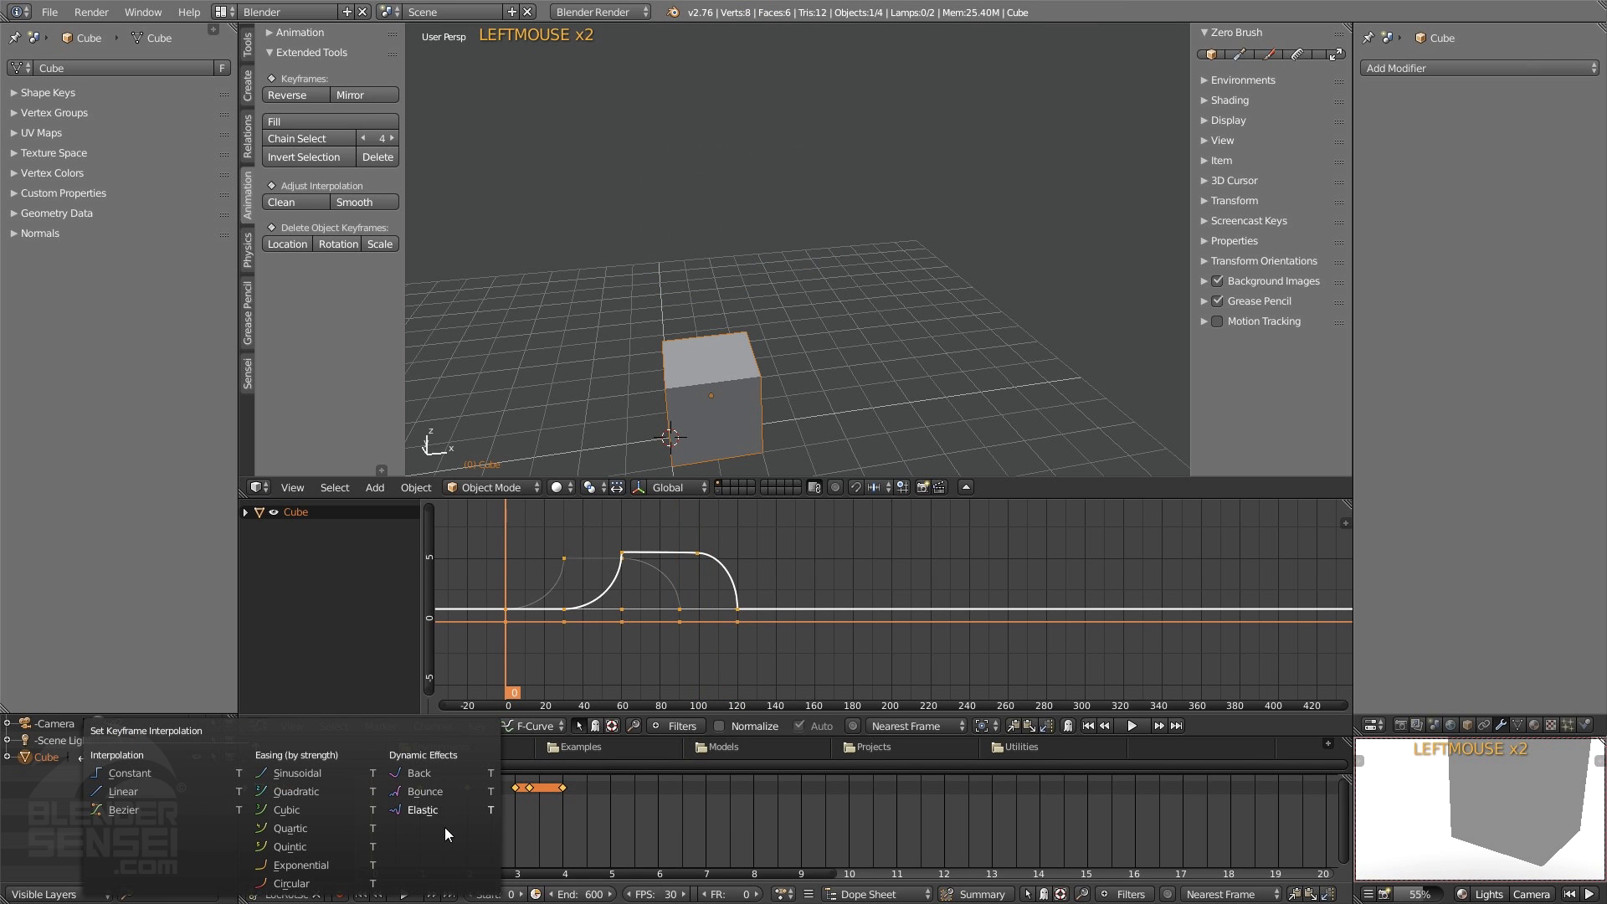
left_click(436, 776)
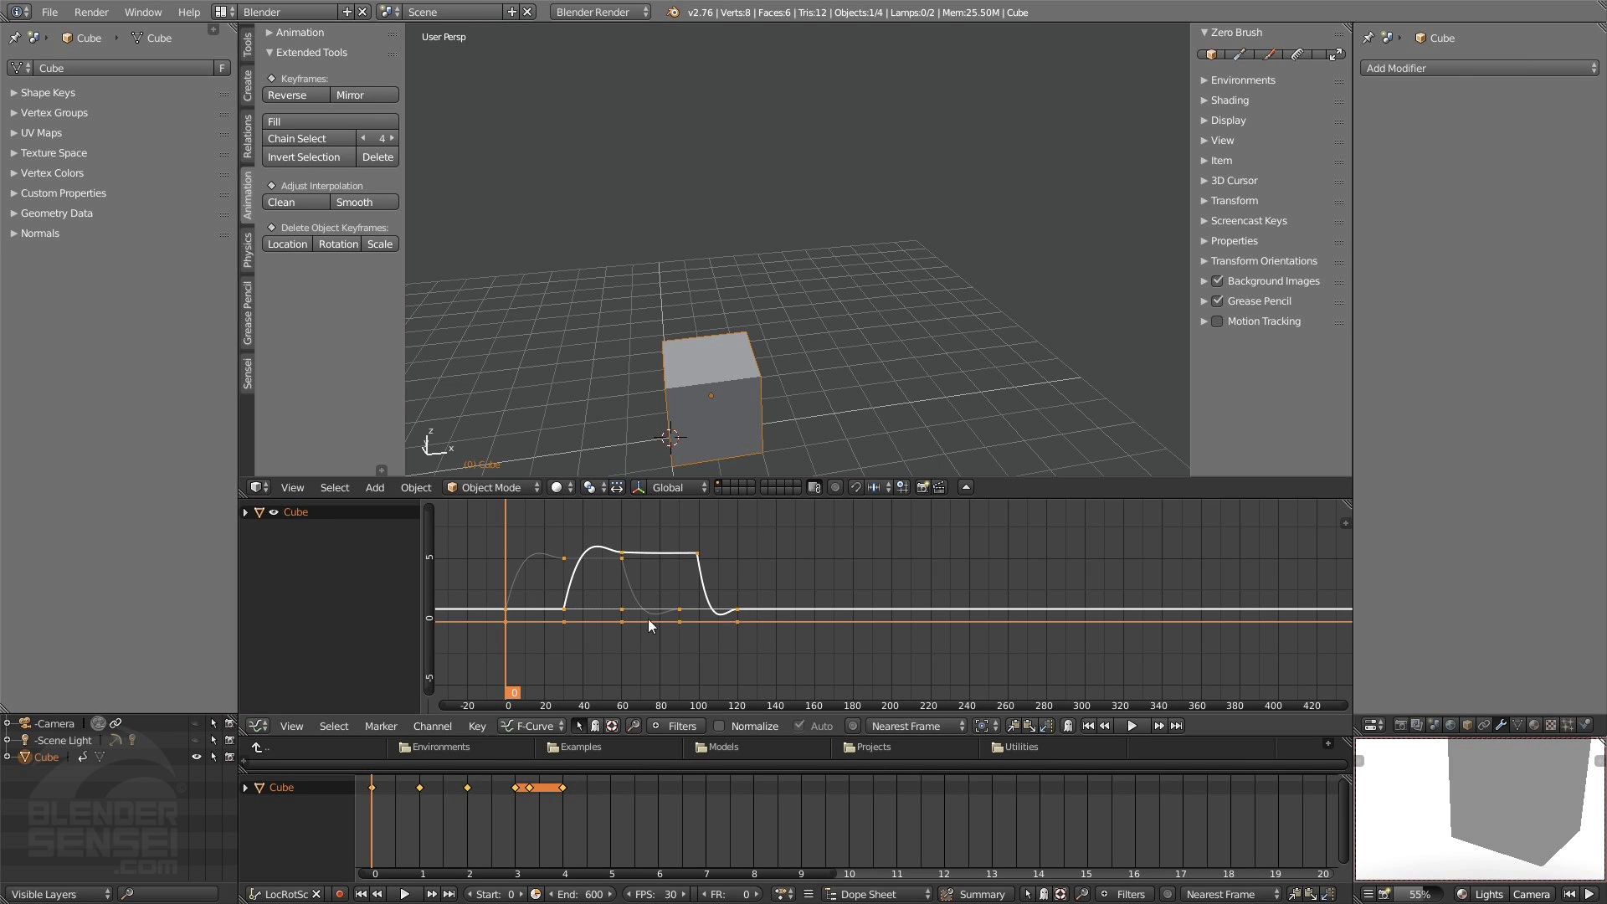
left_click(405, 894)
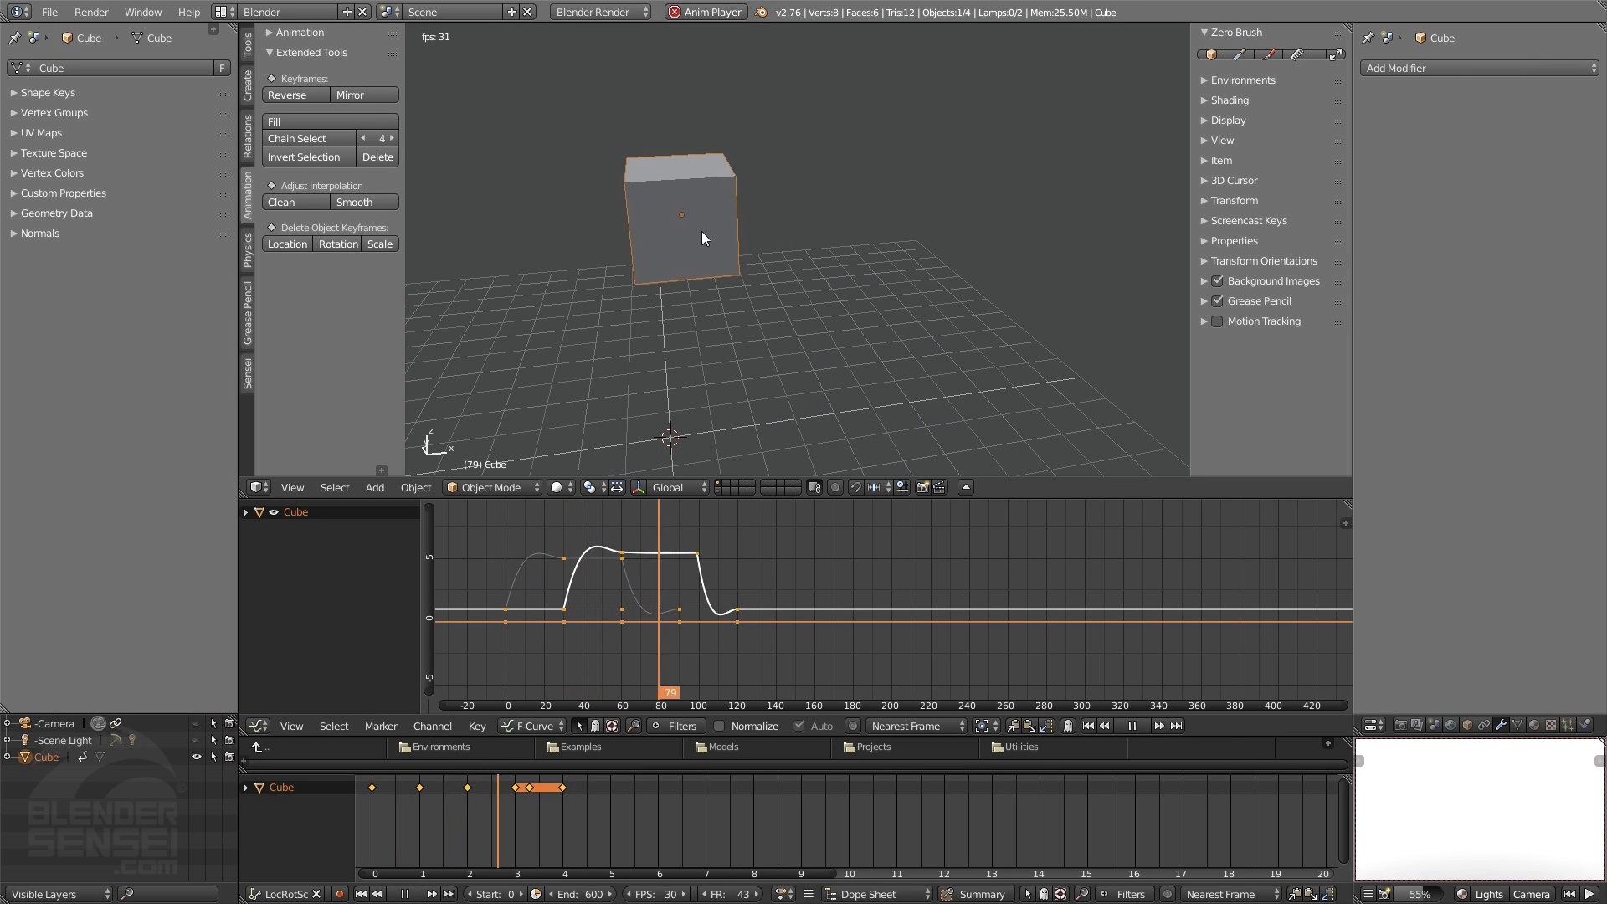
left_click(405, 893)
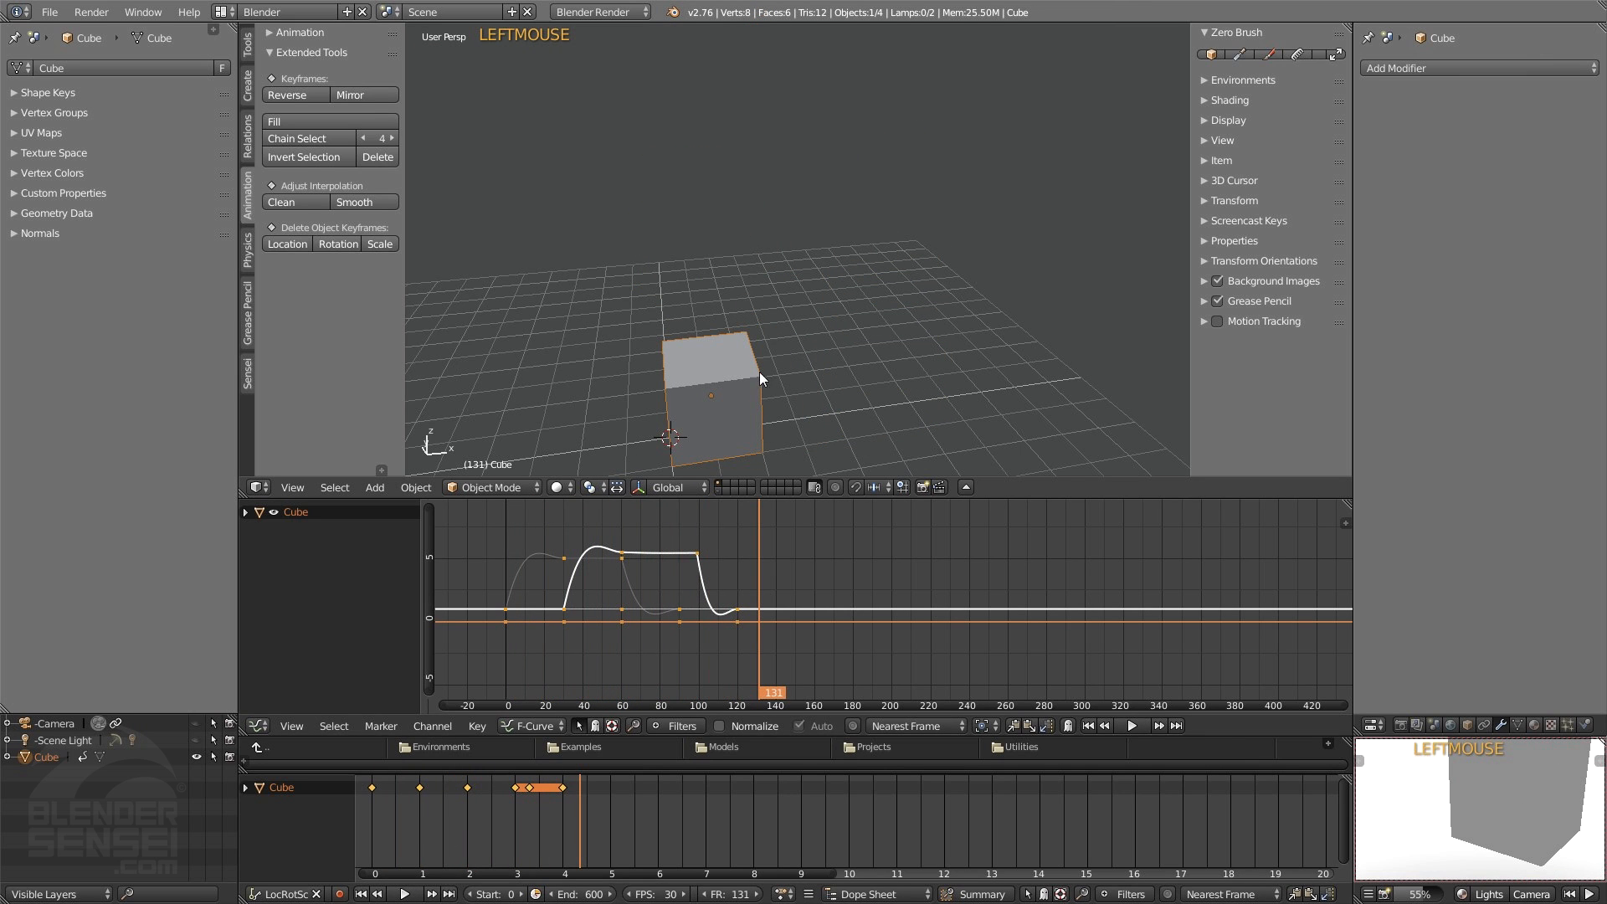
double_click(360, 893)
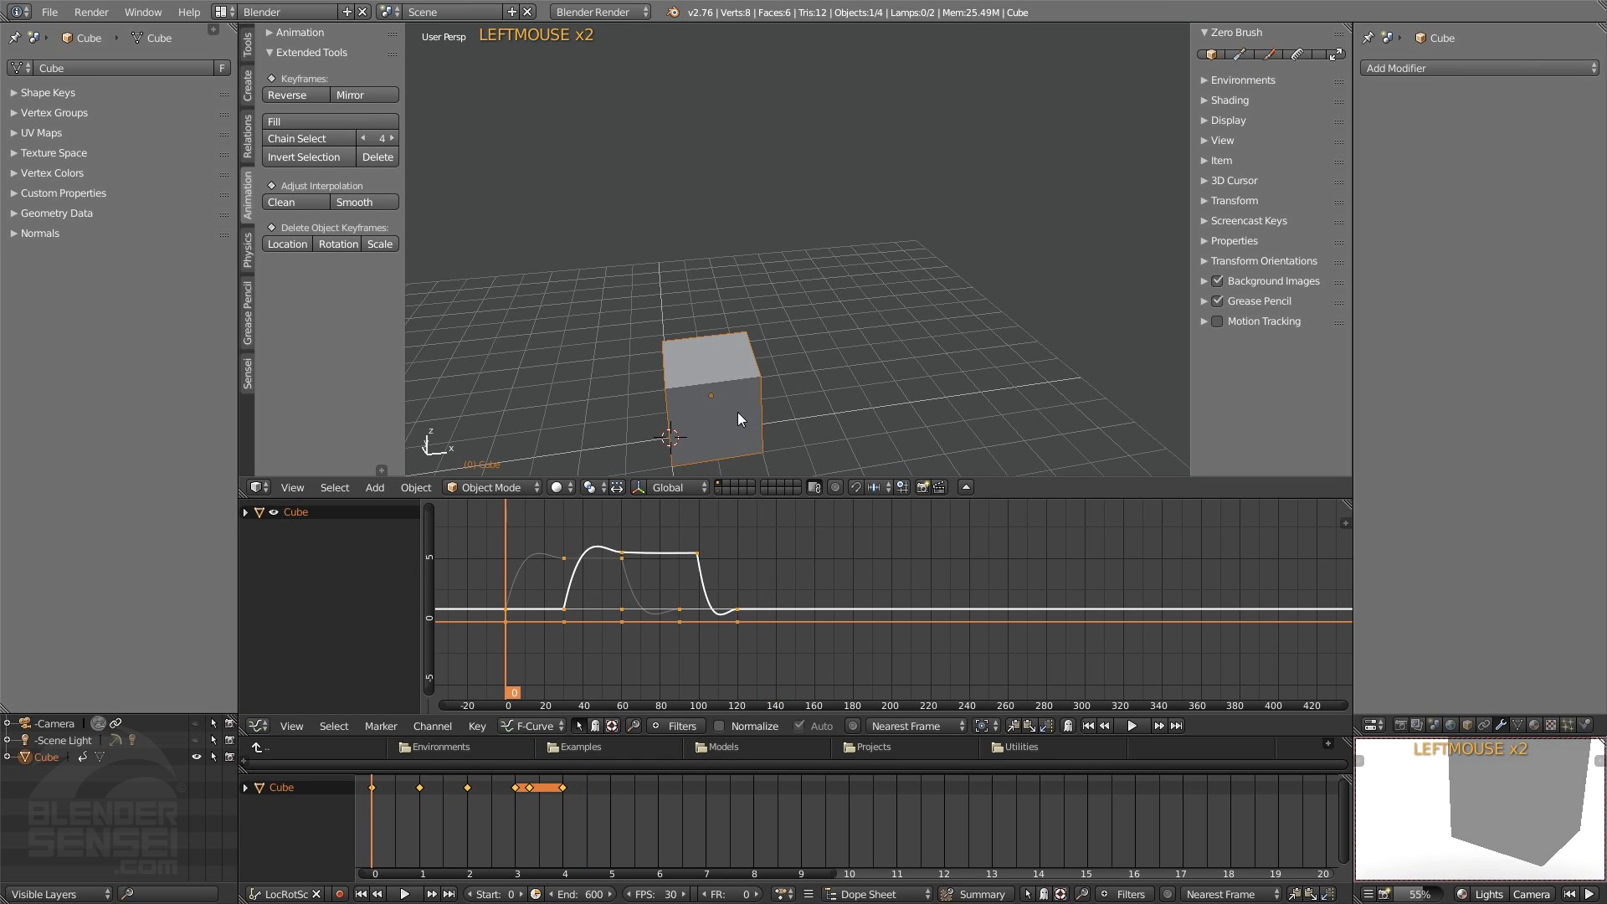
- Play the cube's Back animation twice from the start to examine its overshoot, returning to frame 0
left_click(405, 894)
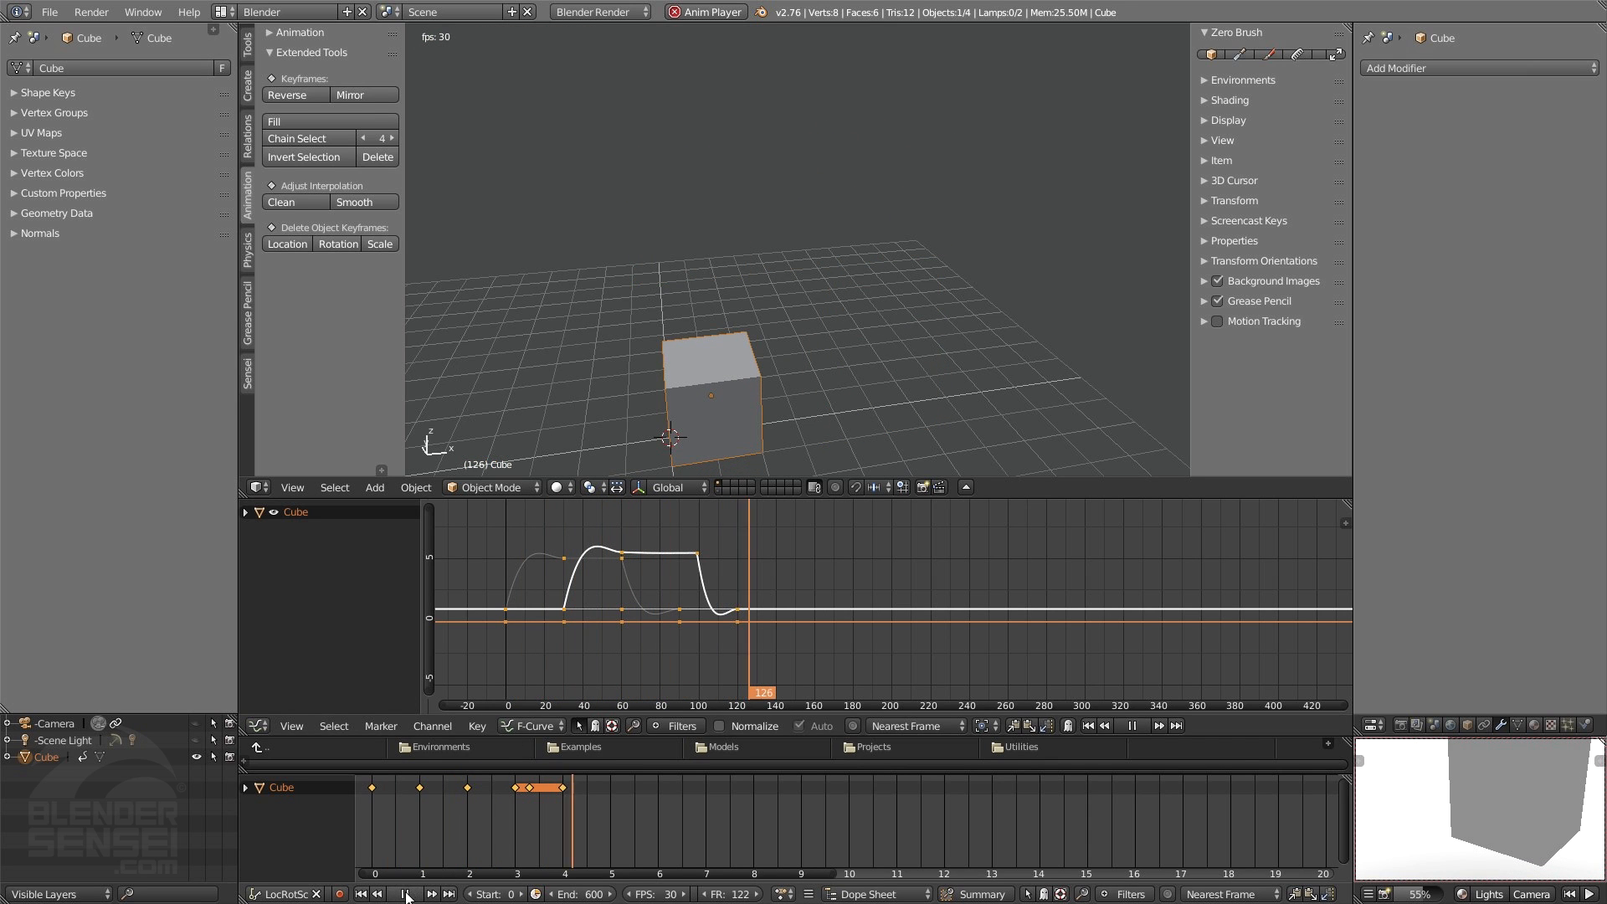
left_click(405, 894)
left_click(360, 894)
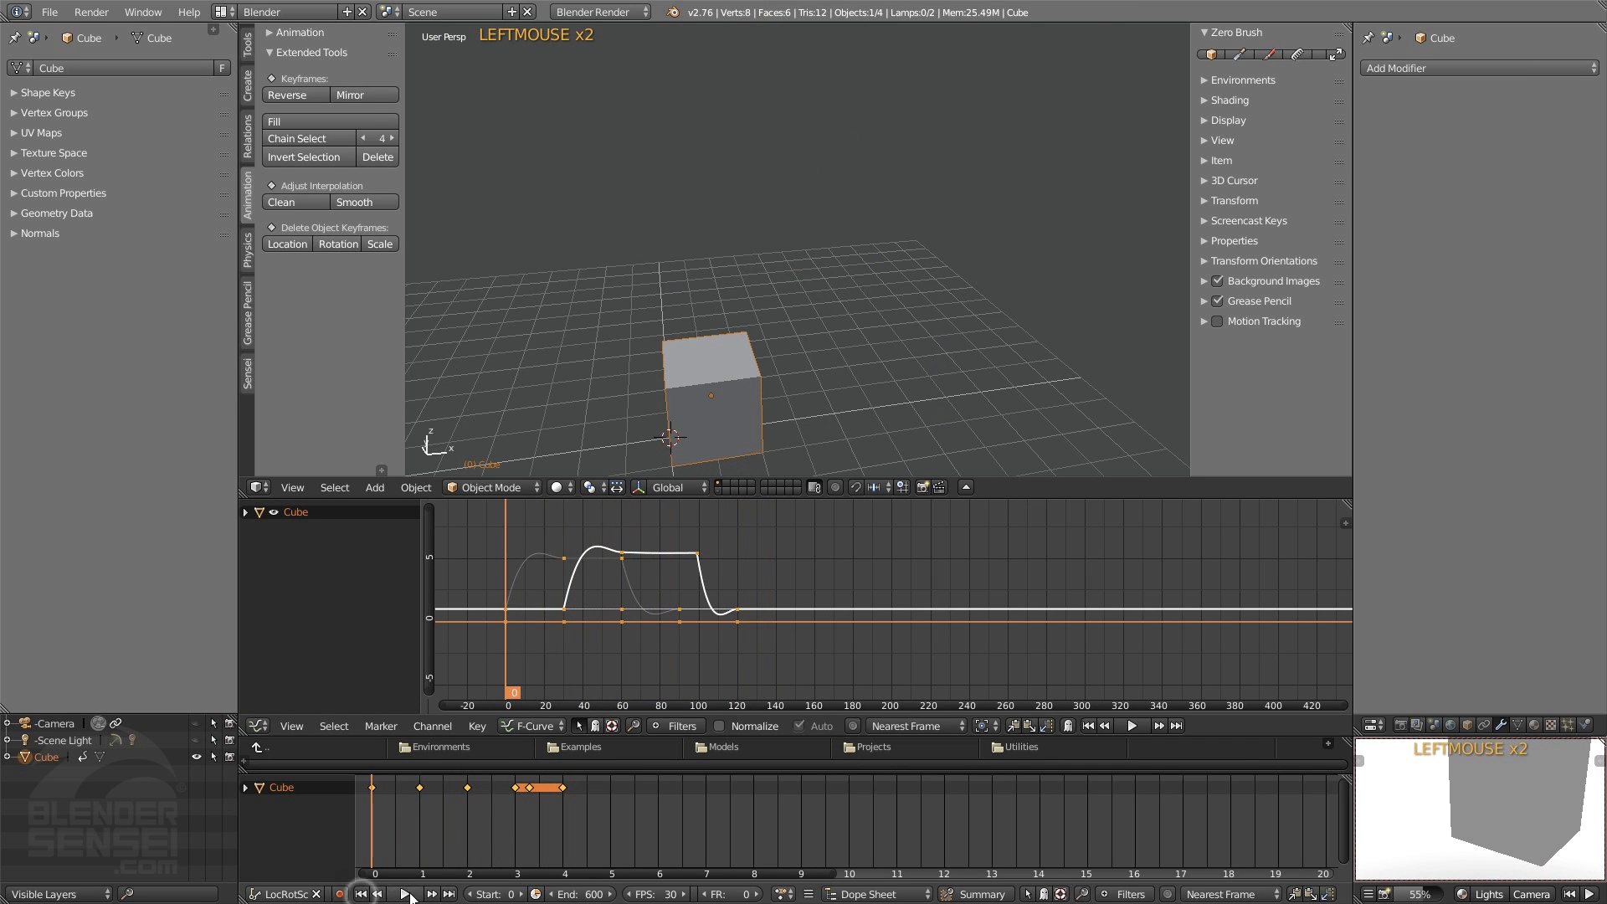
left_click(405, 894)
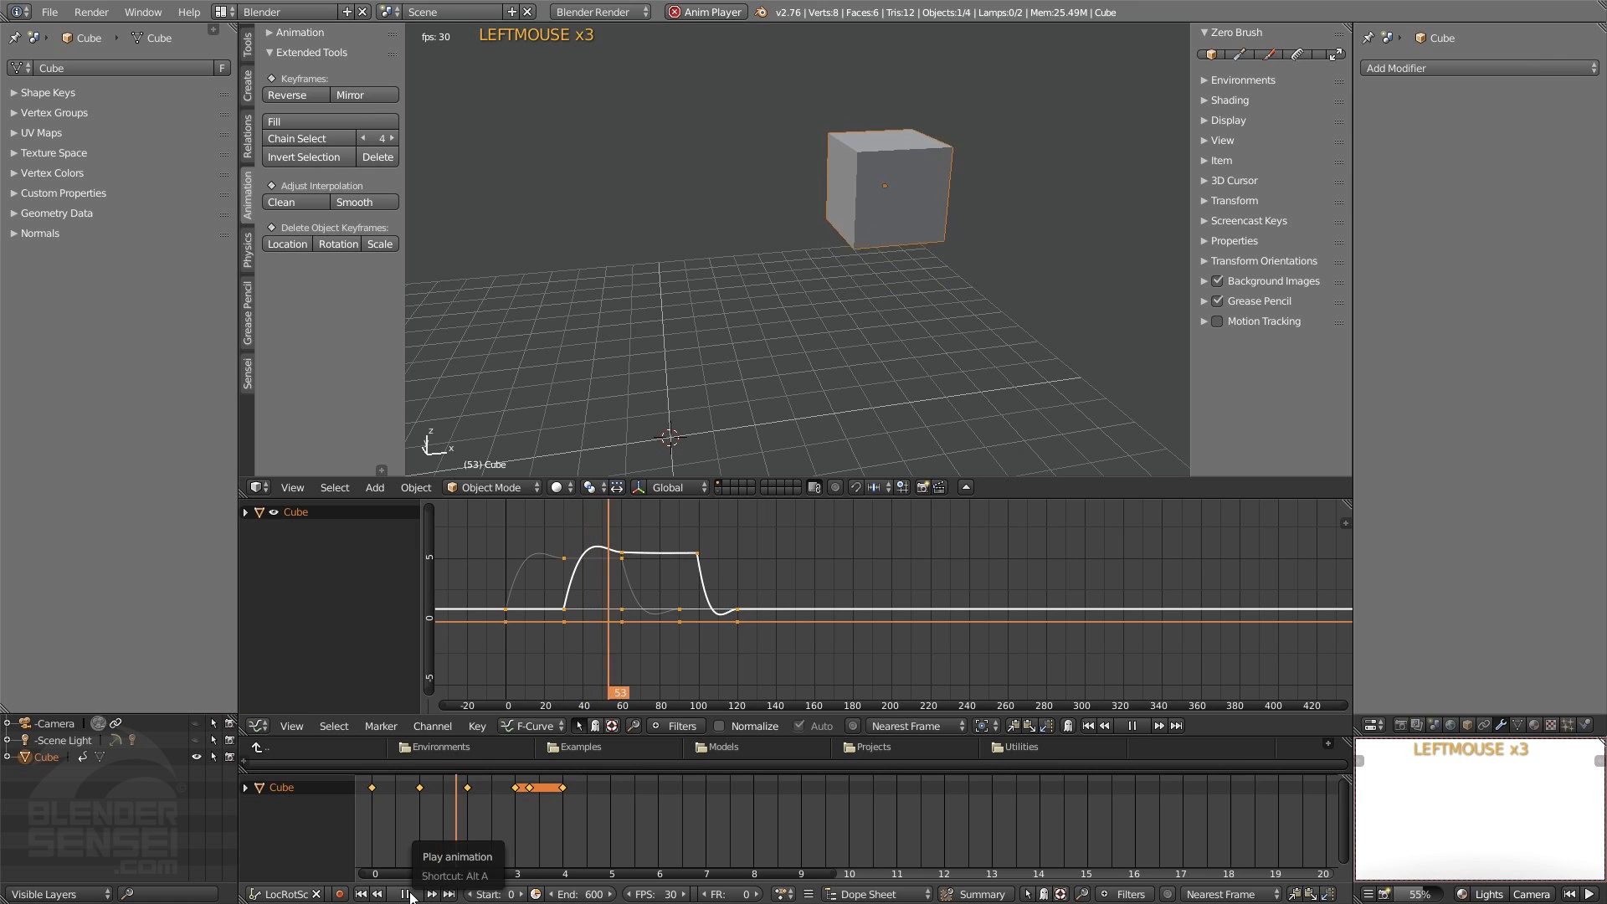
left_click(405, 894)
left_click(361, 894)
- Set the cube's keyframes to the Bounce dynamic effect and play the animation twice from the start, returning to frame 0
key("t")
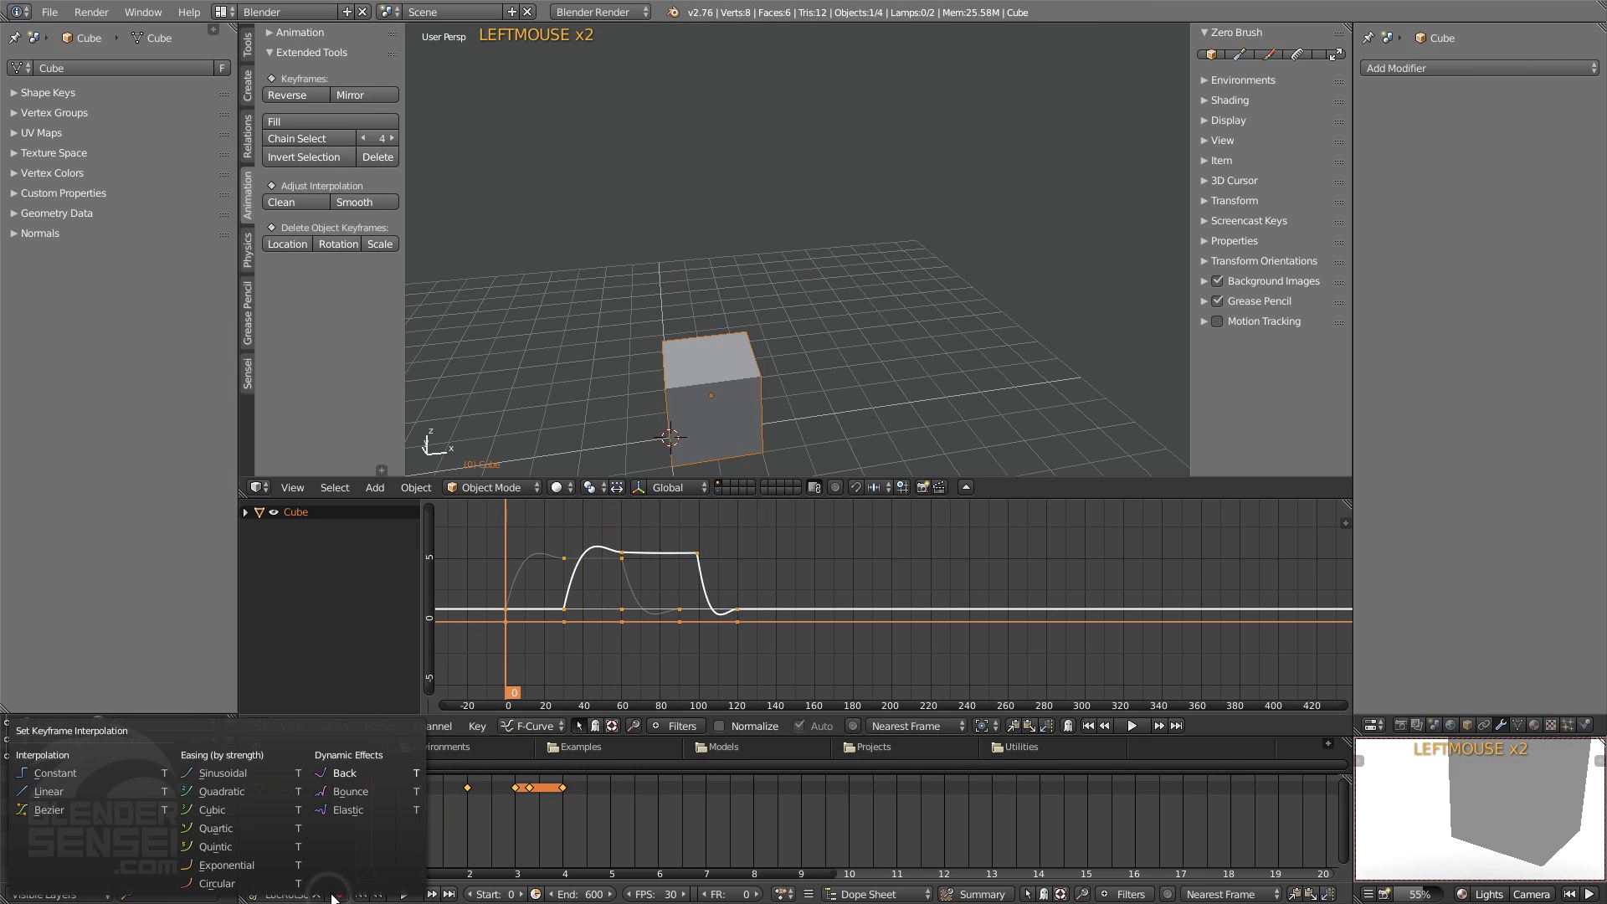
left_click(359, 799)
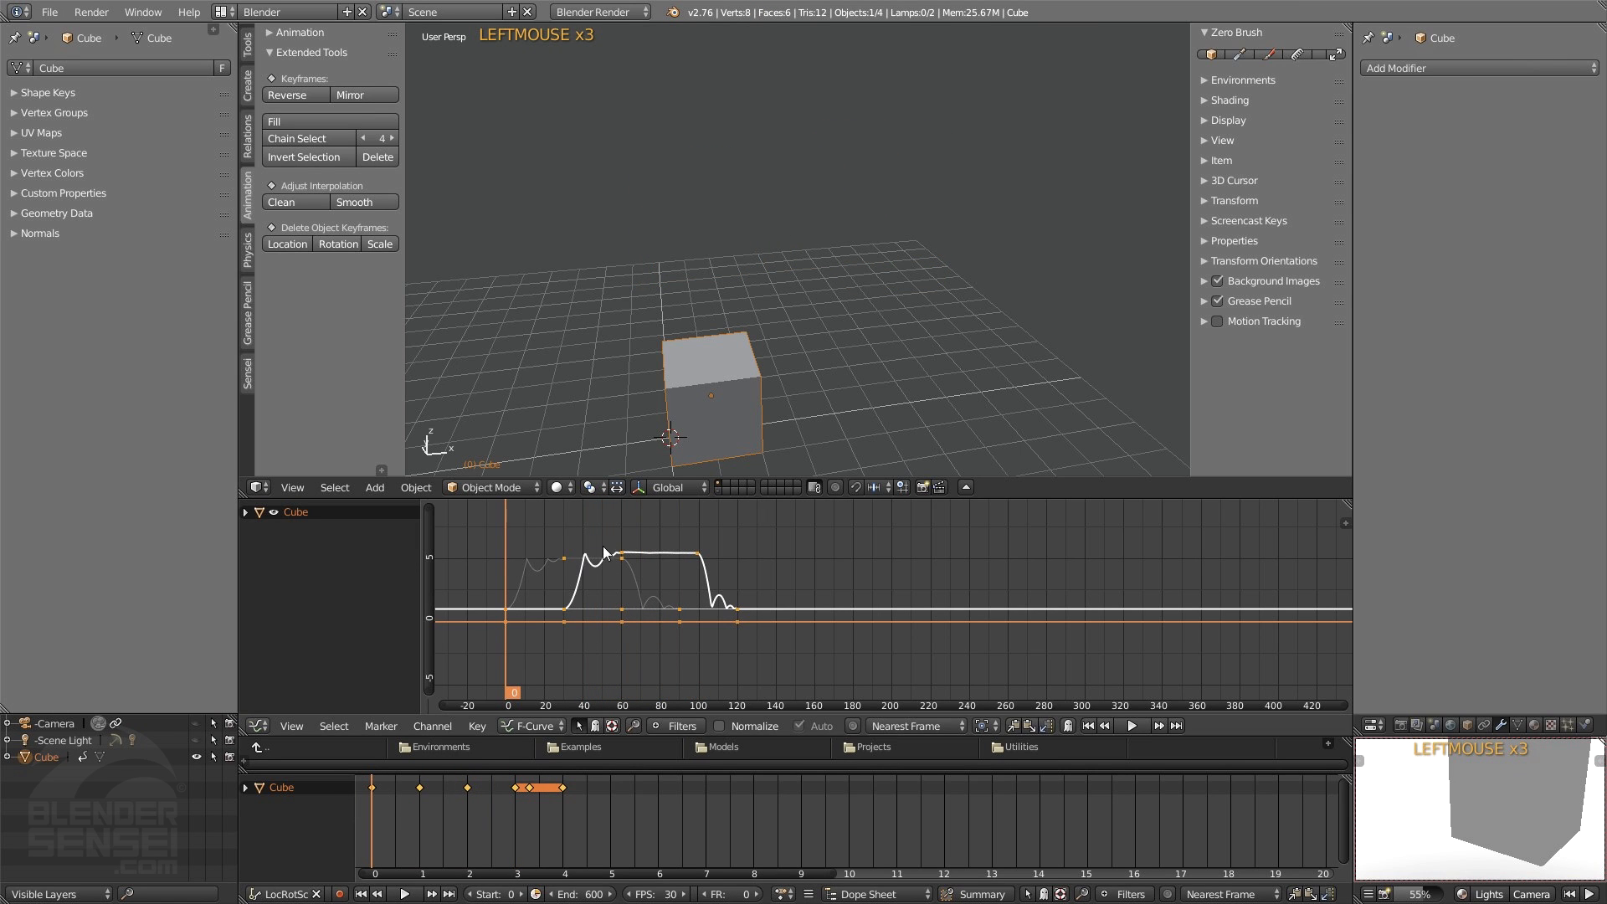
left_click(419, 892)
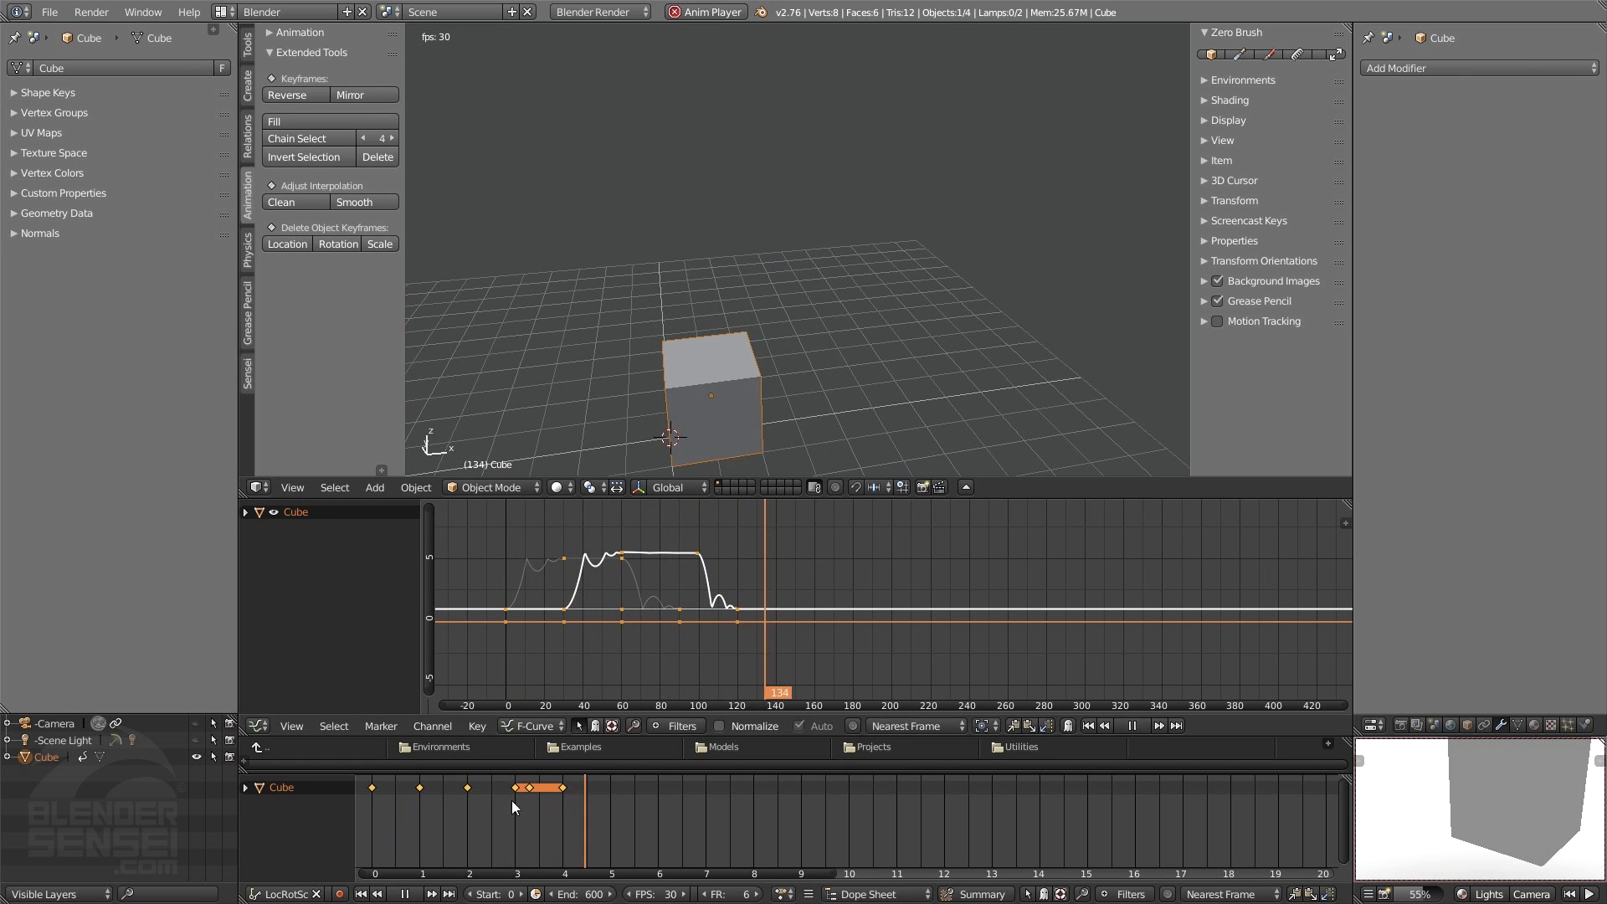
left_click(404, 893)
left_click(360, 894)
left_click(405, 894)
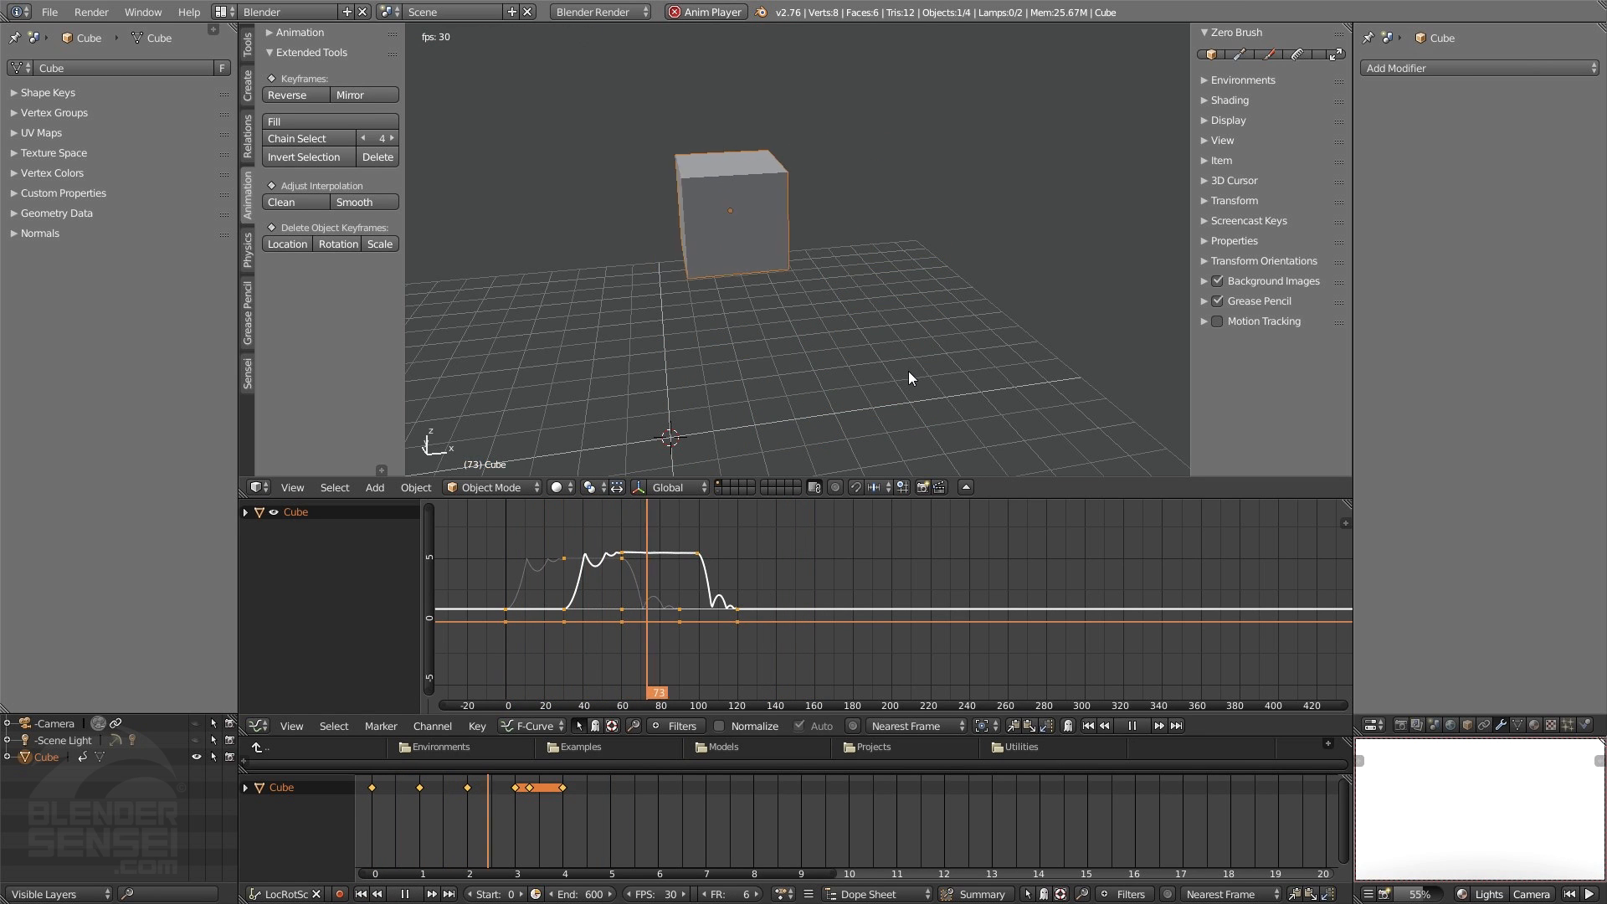
left_click(405, 894)
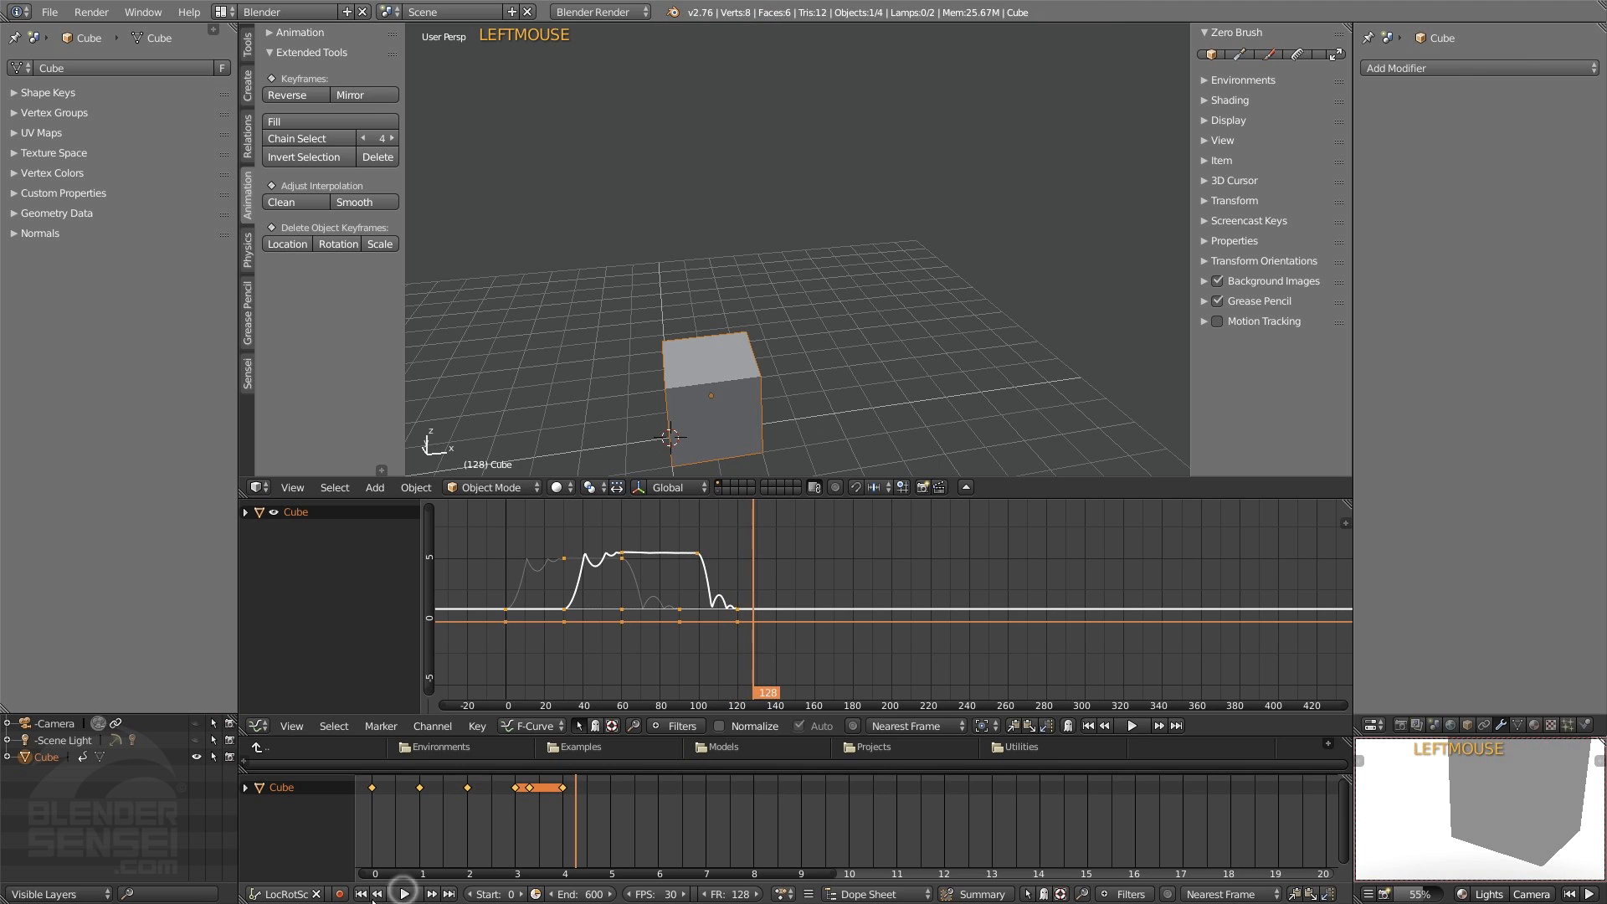
left_click(360, 894)
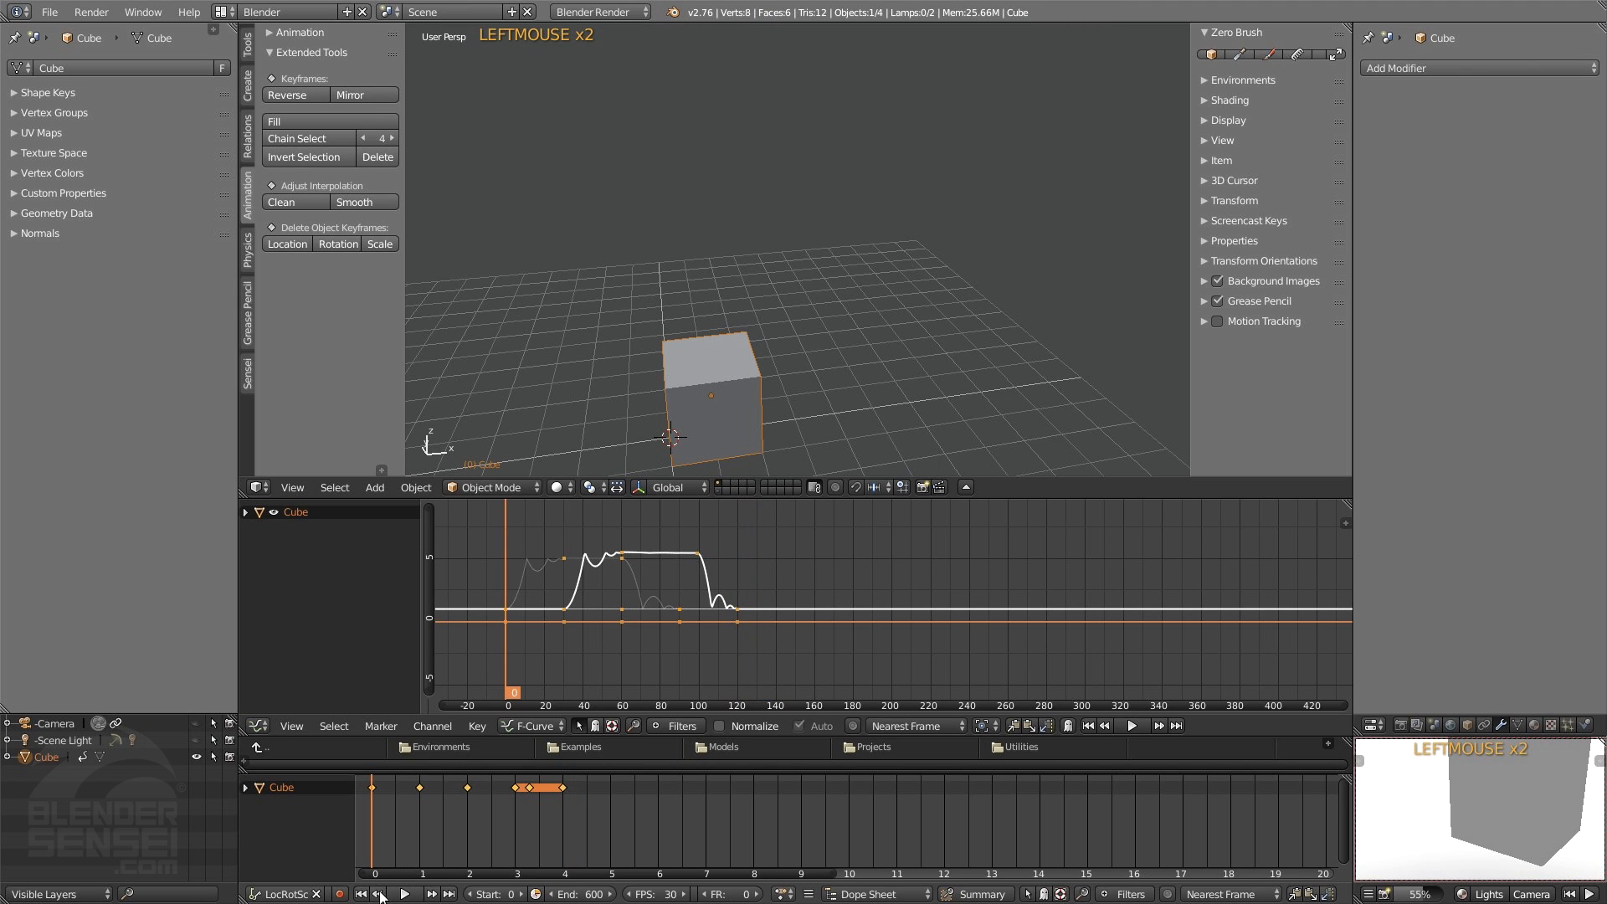
- Set the cube's keyframes to the Elastic dynamic effect and examine the shape of its F-curves
key("t")
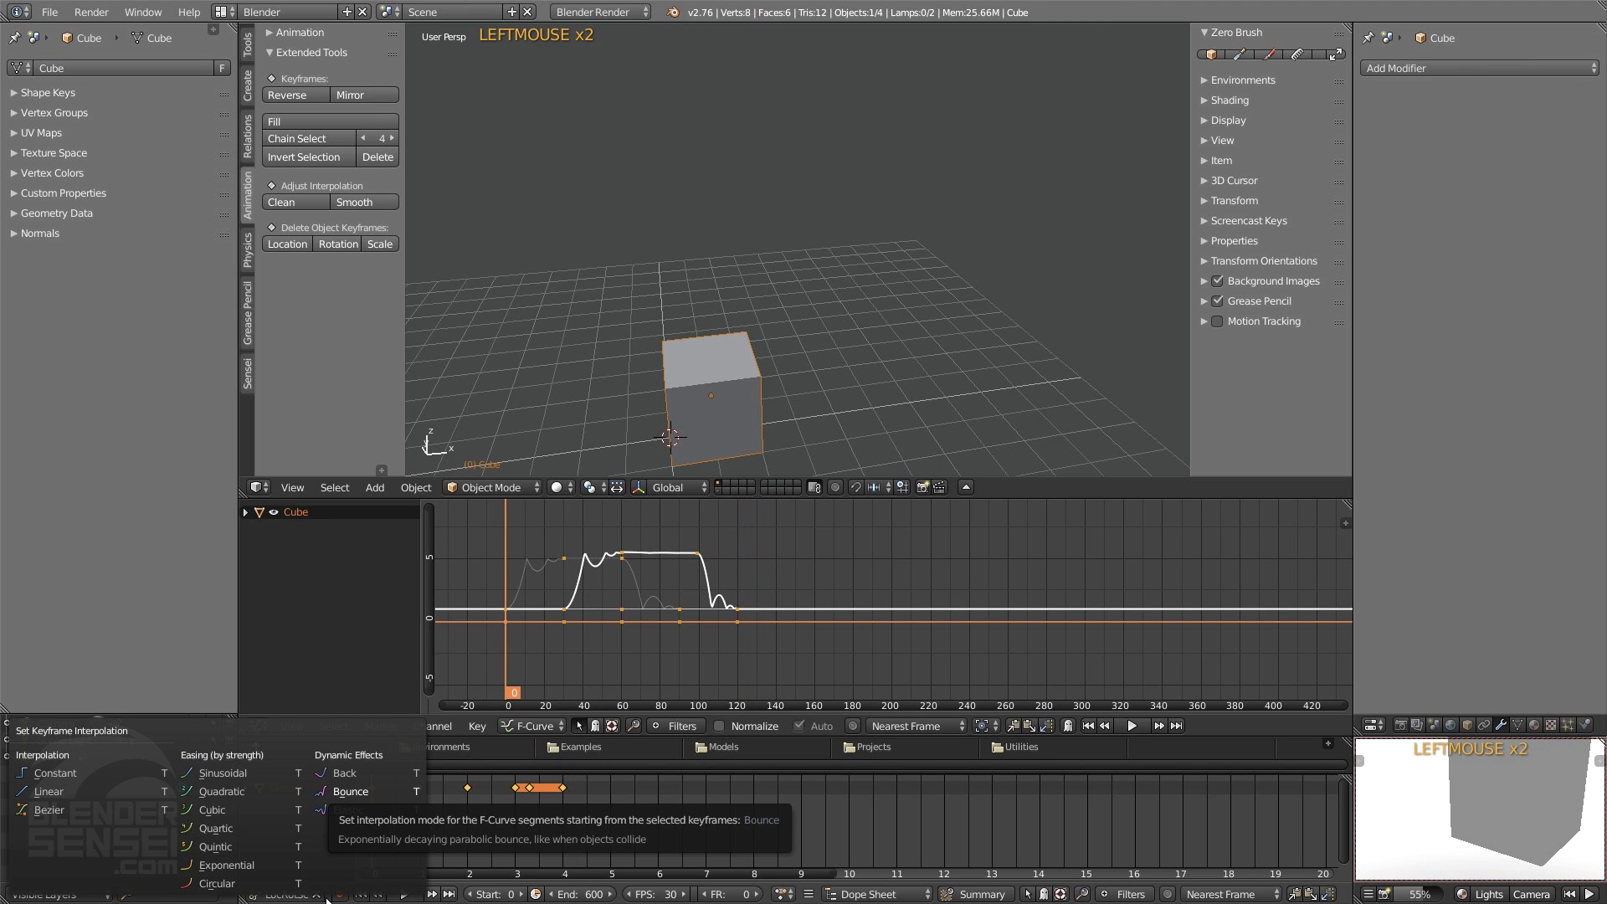
left_click(350, 813)
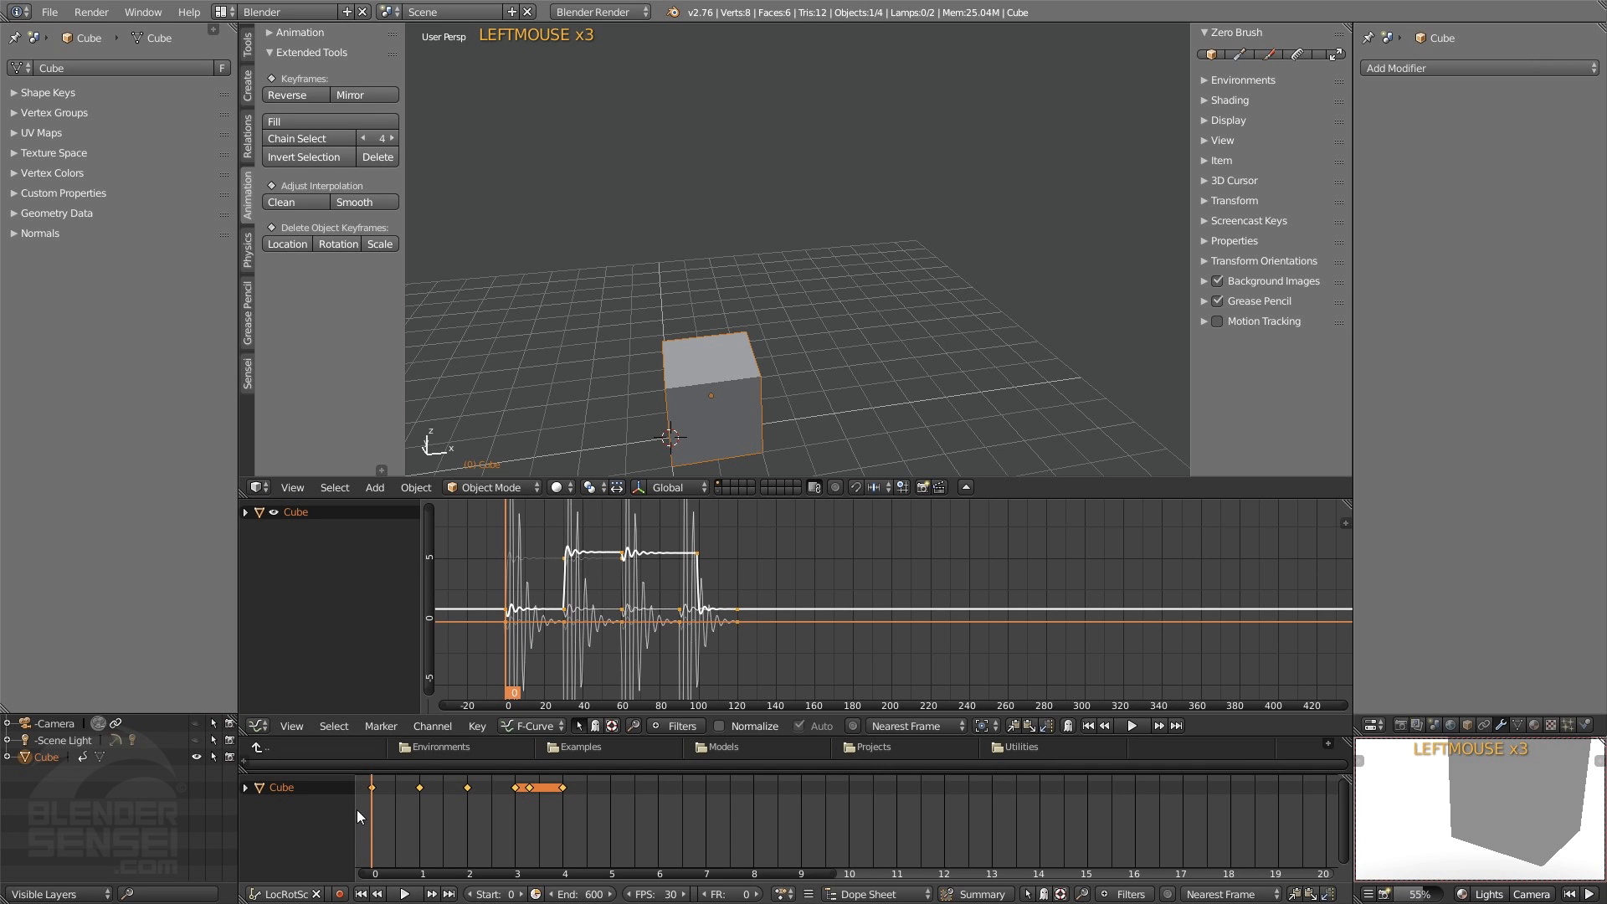
scroll(598, 615, "down", 8)
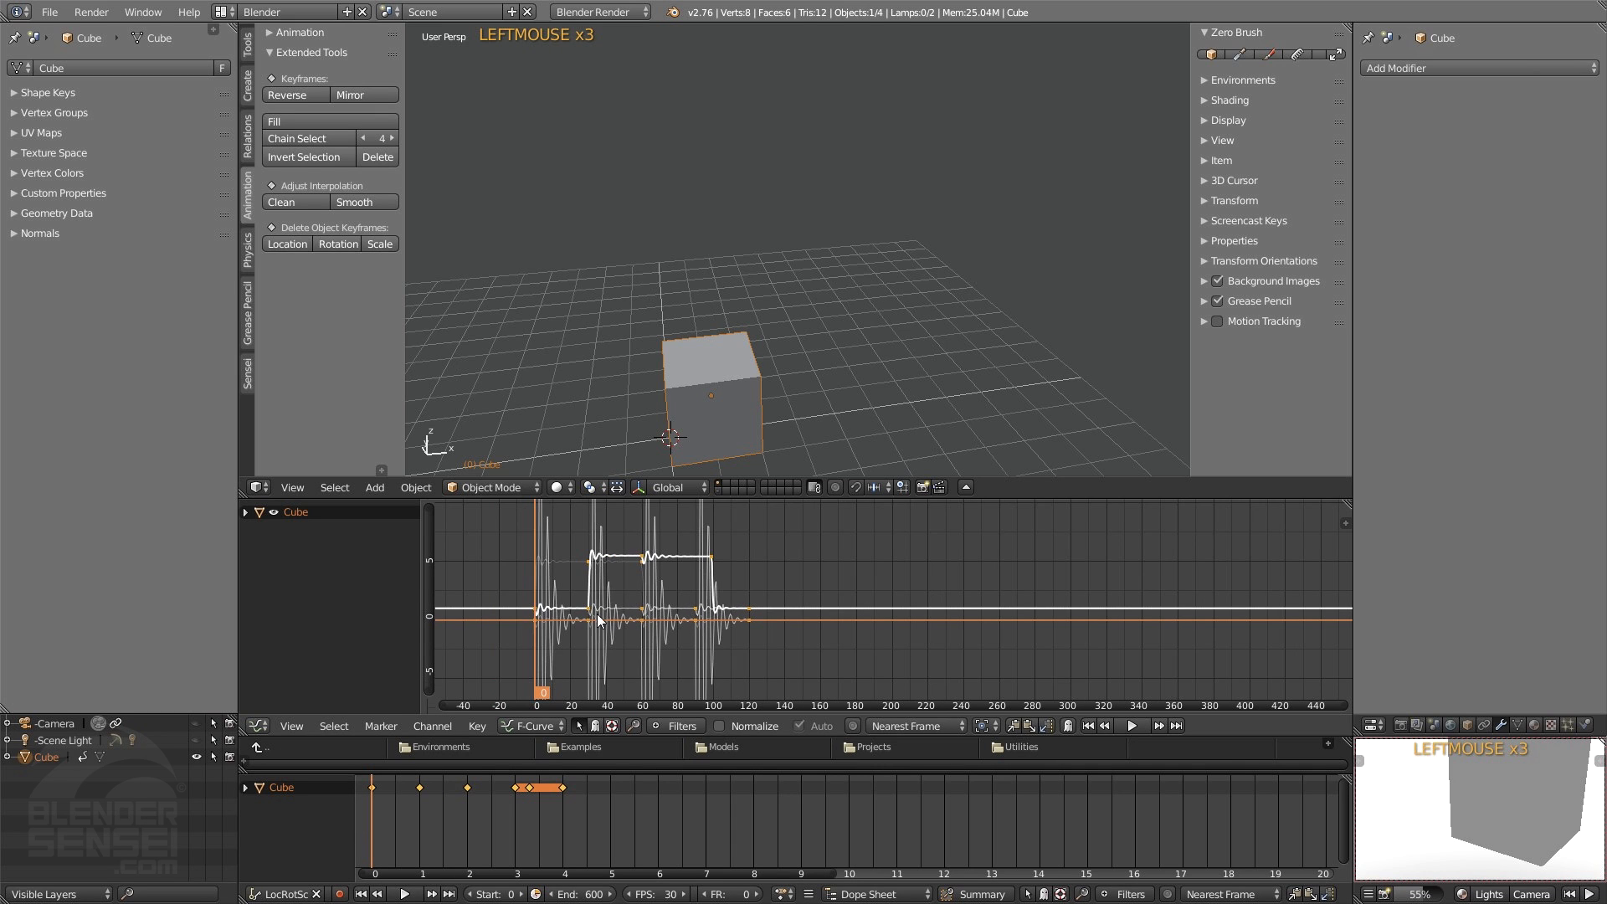
scroll(711, 621, "up", 4)
scroll(710, 620, "up", 2)
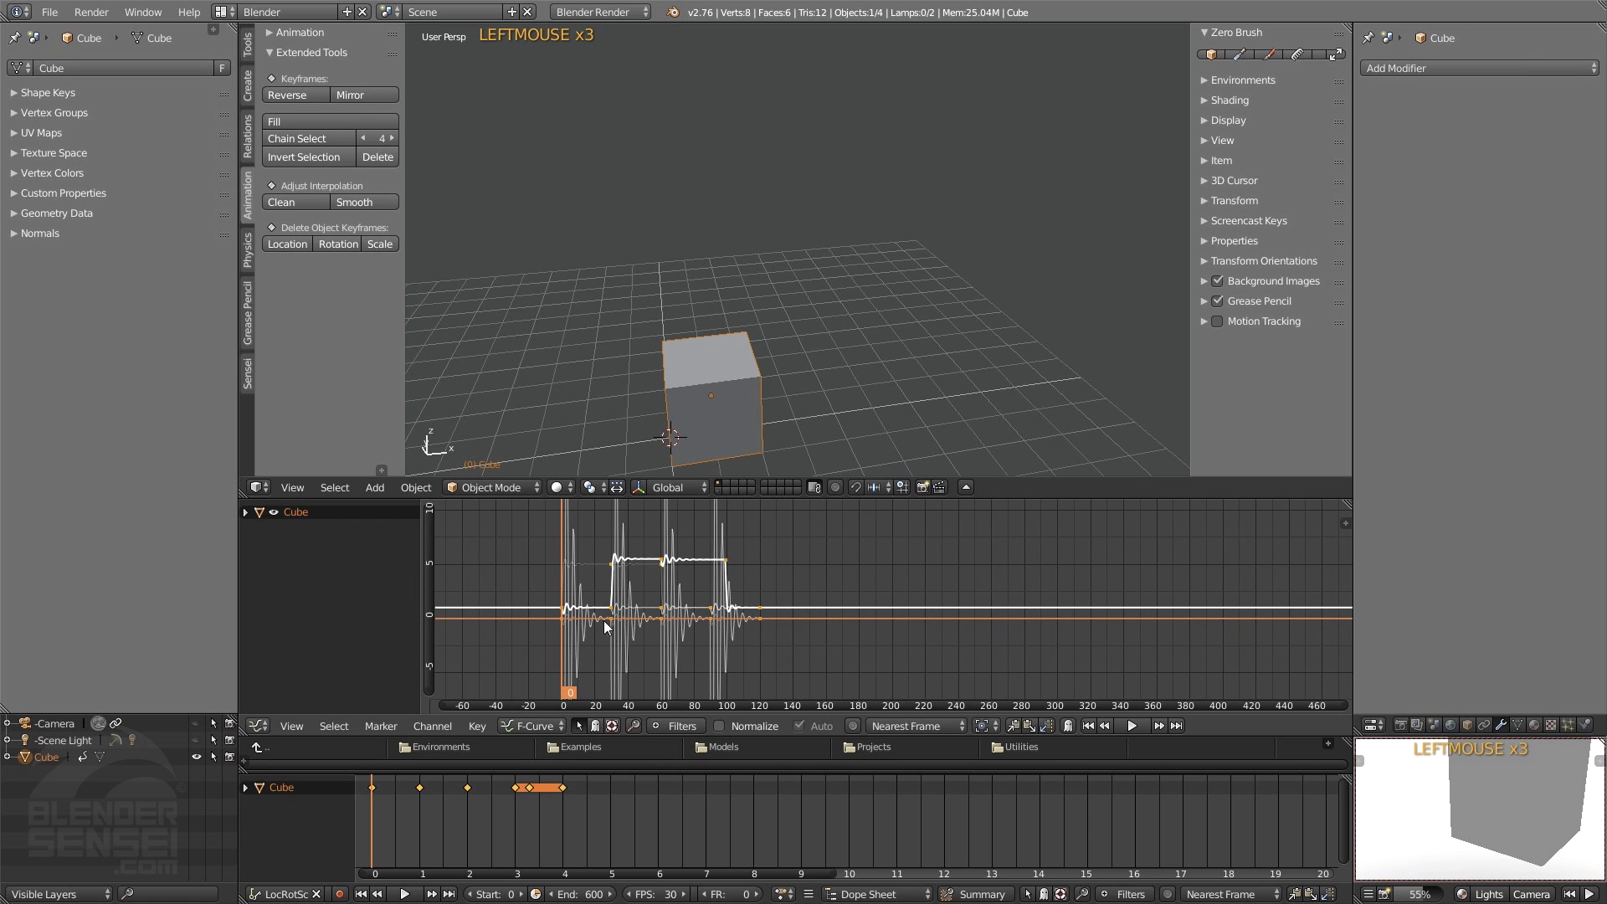
scroll(675, 609, "up", 4)
scroll(691, 617, "down", 6)
scroll(707, 618, "up", 2)
- Play the cube's Elastic animation from the start and return to frame 0
left_click(404, 894)
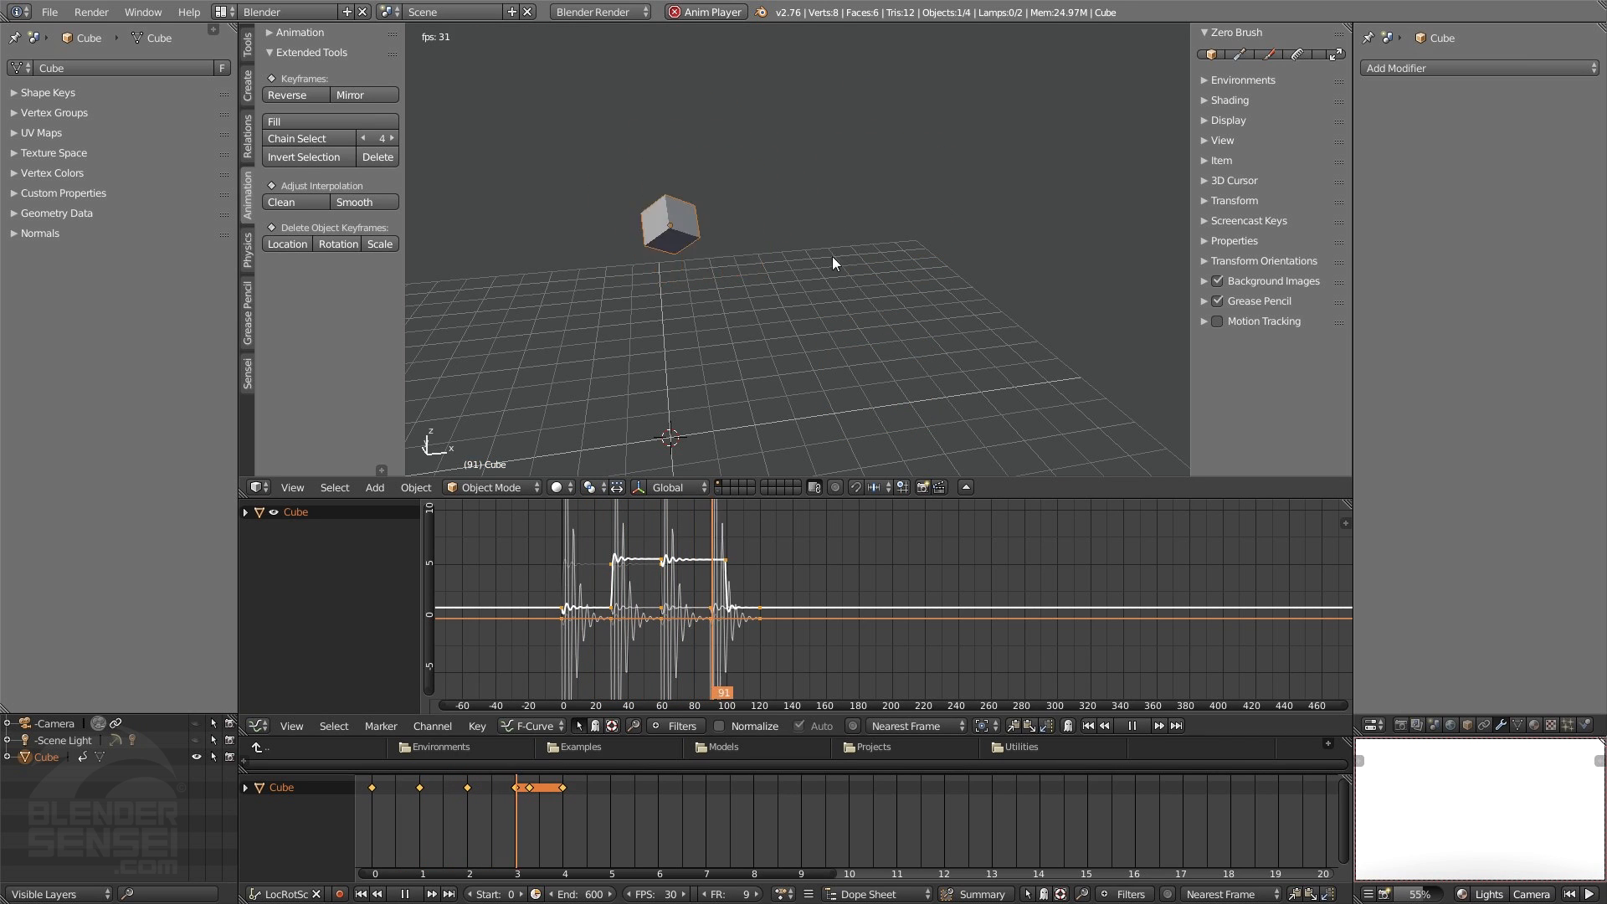
left_click(404, 893)
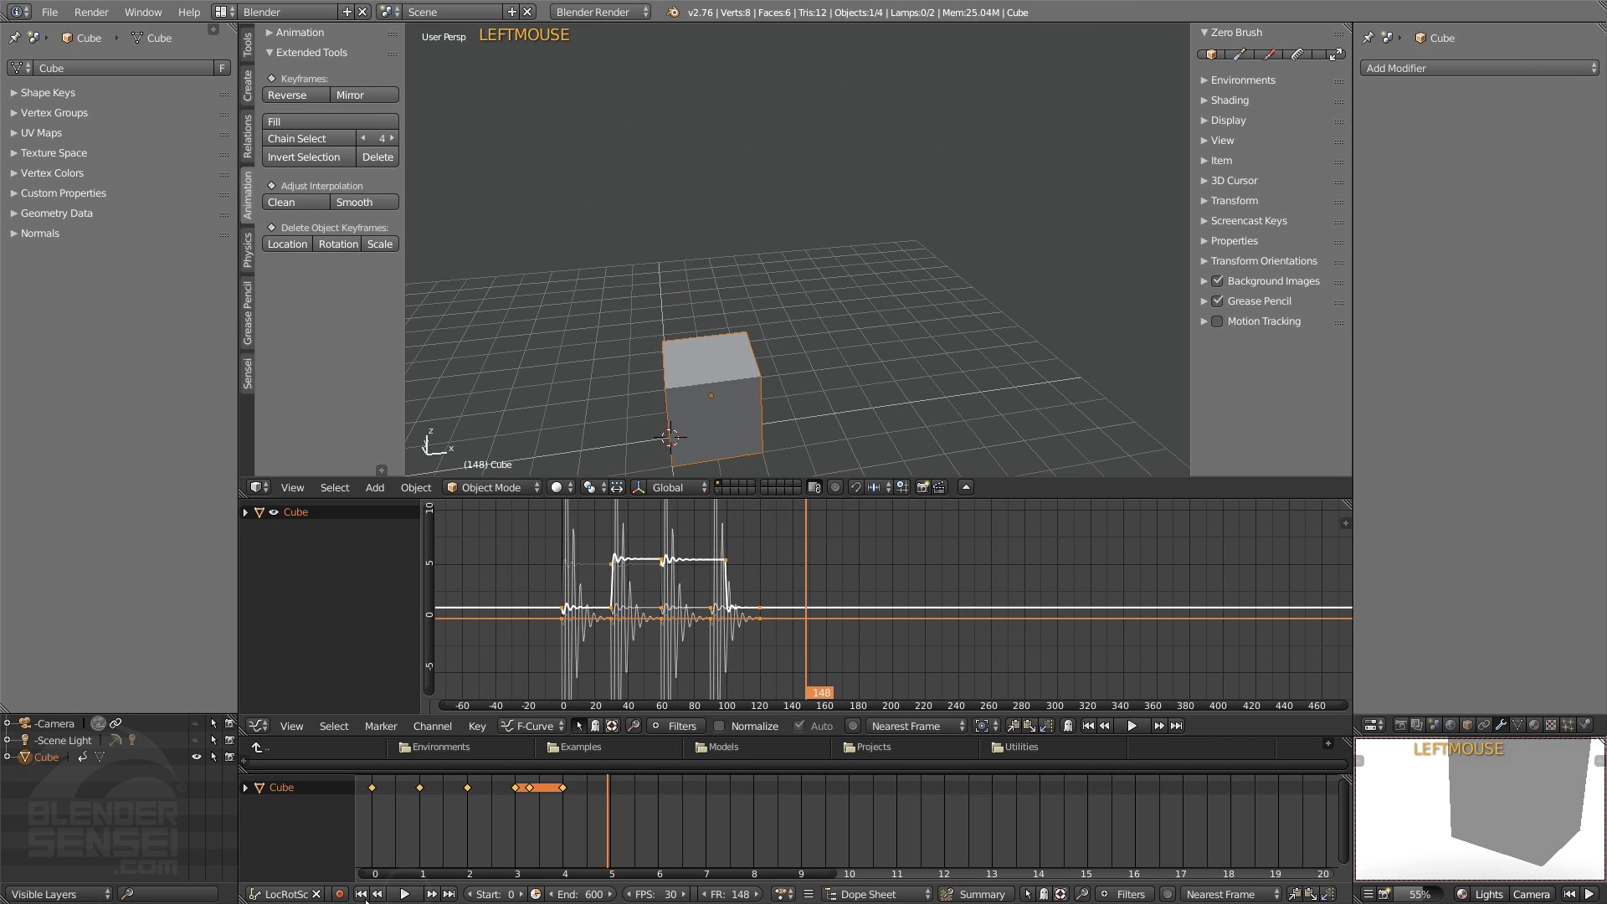
left_click(361, 894)
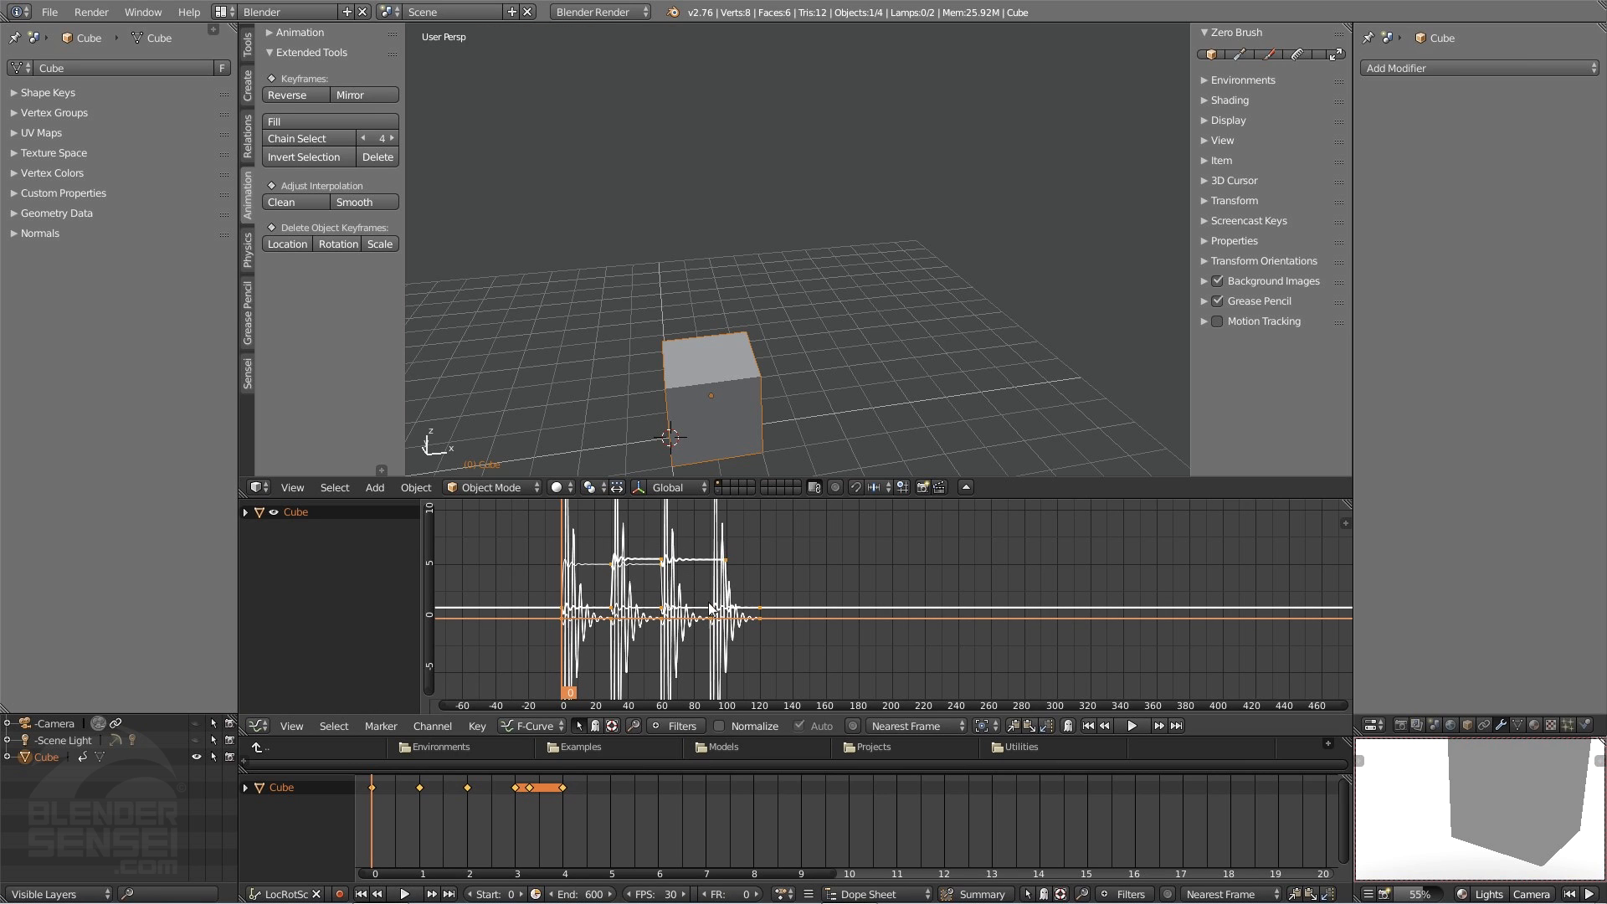
- Move the F-curve keyframe near frame 100 down to about frame 103, and nudge a keyframe at frame 90 slightly forward and up
left_click(724, 560)
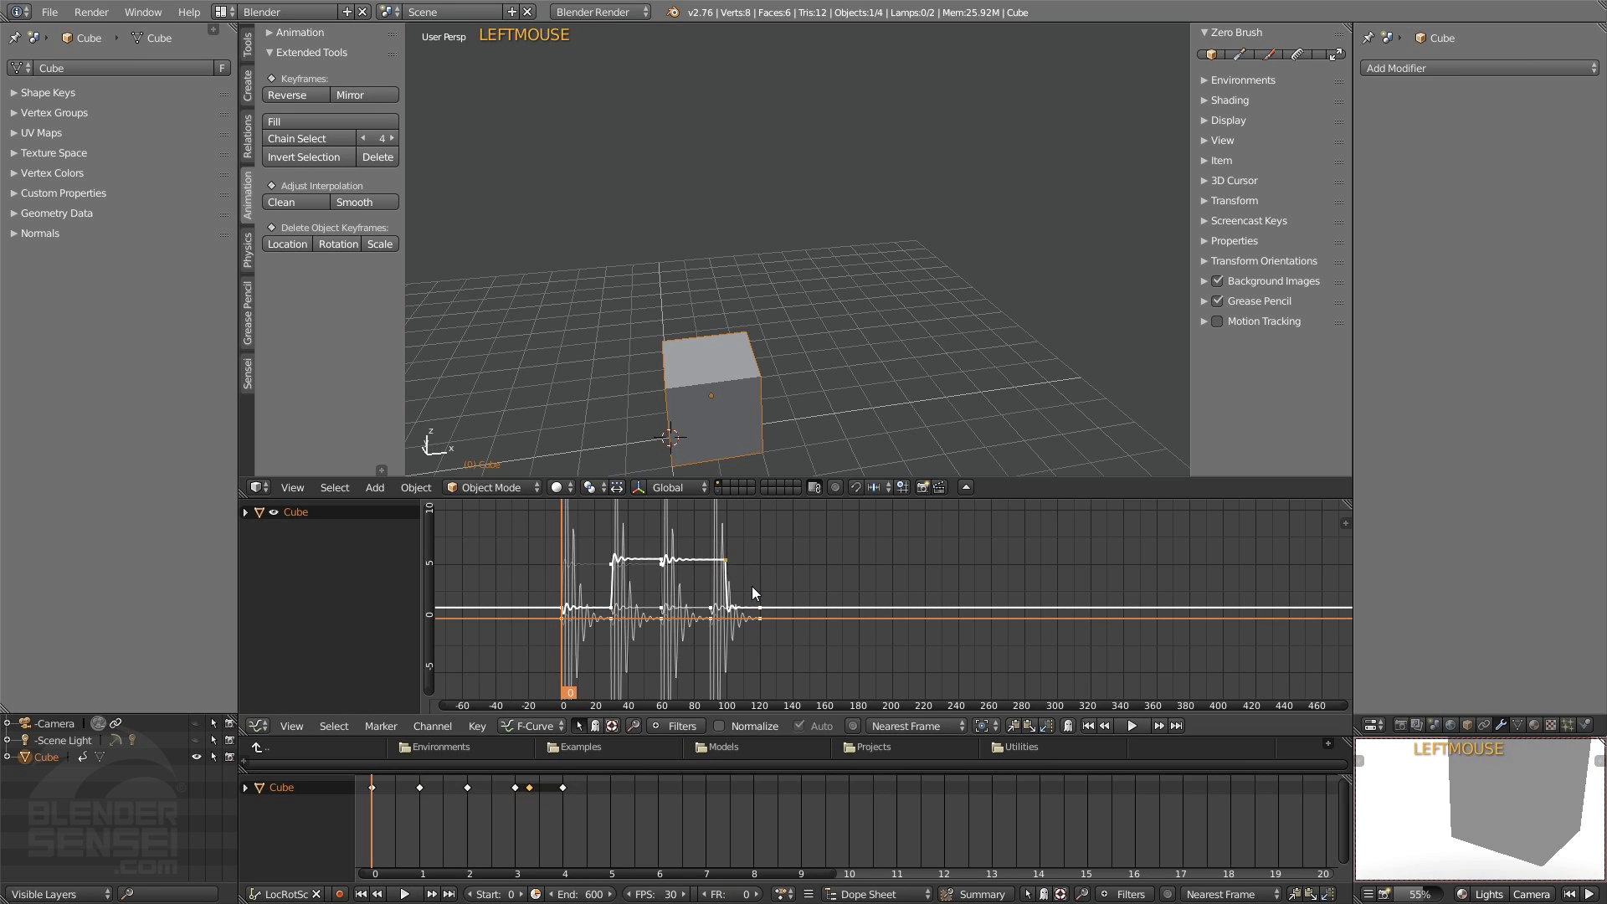
key("g")
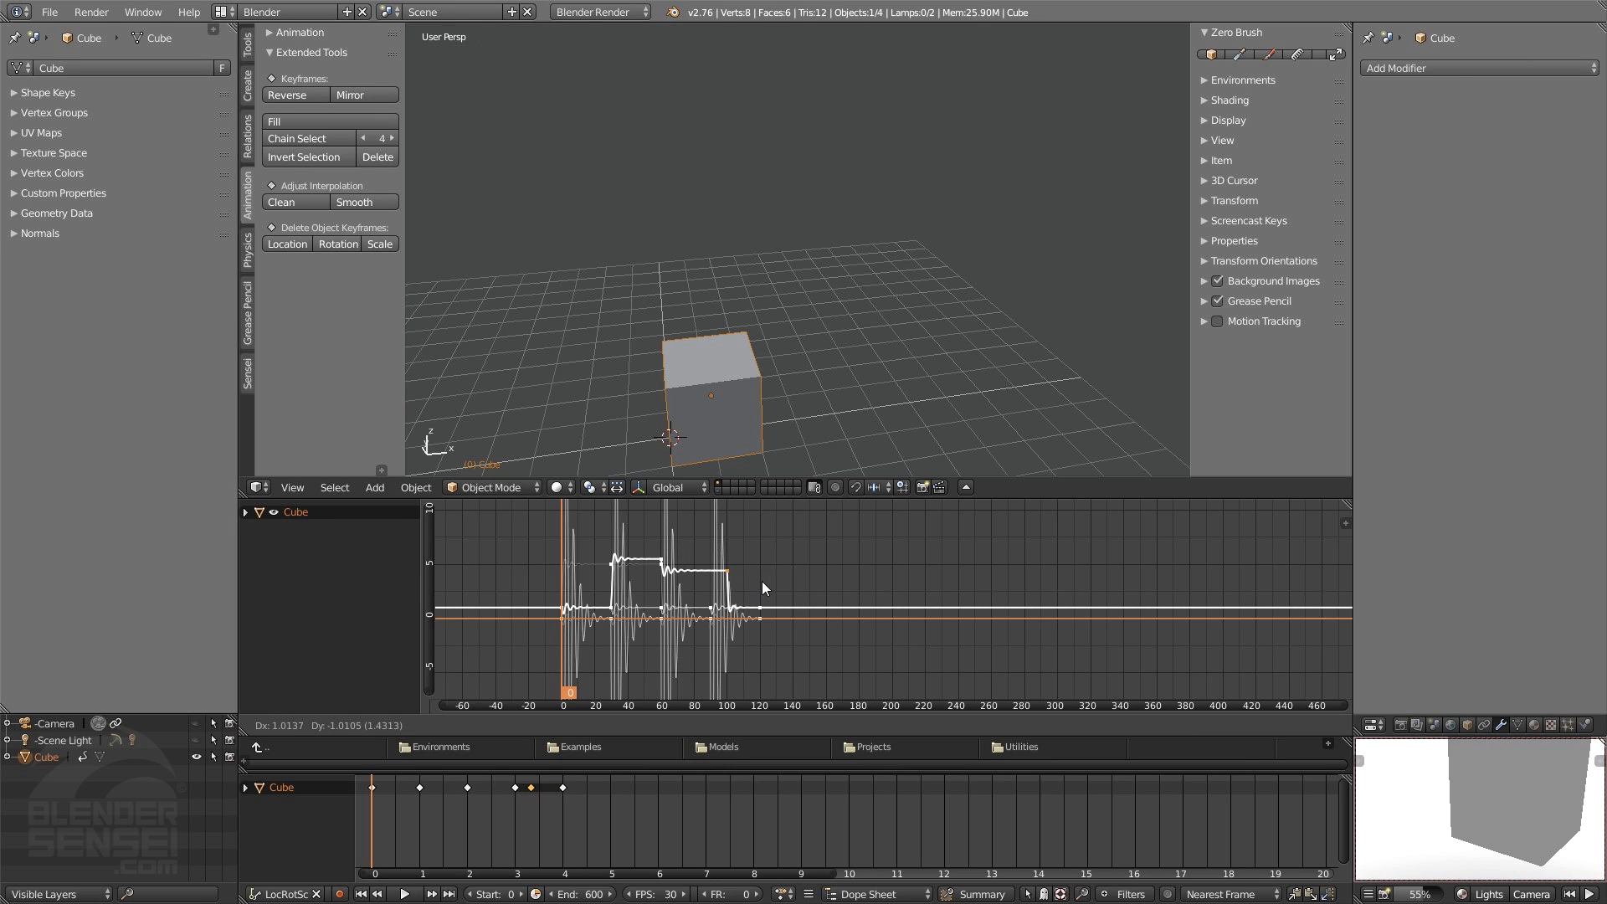
left_click(762, 581)
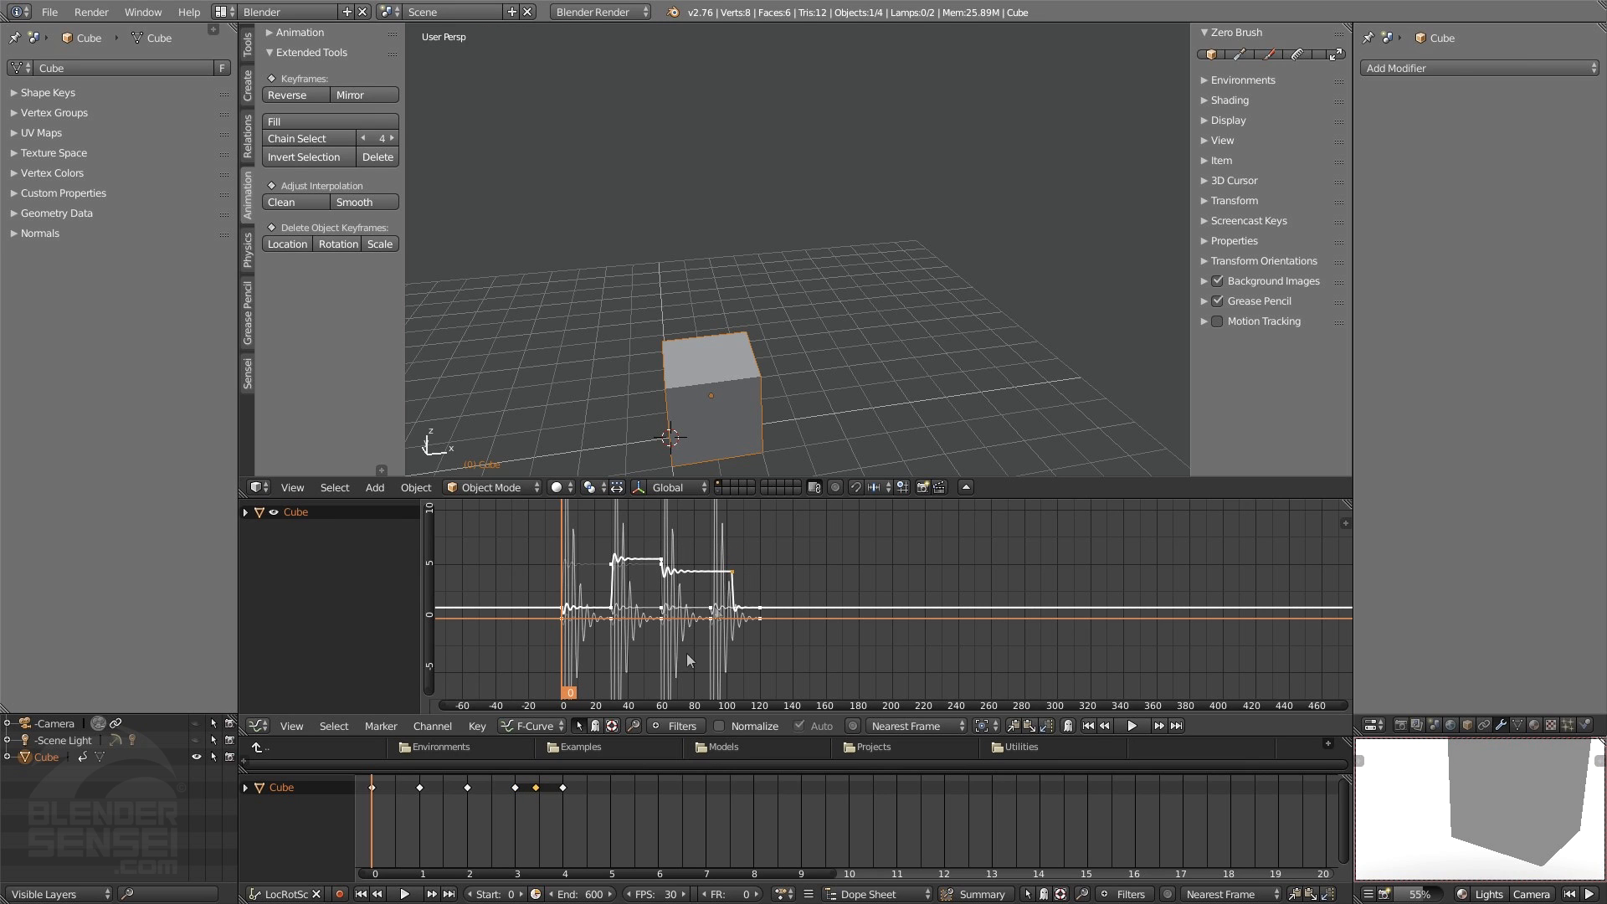
left_click(709, 608)
key("g")
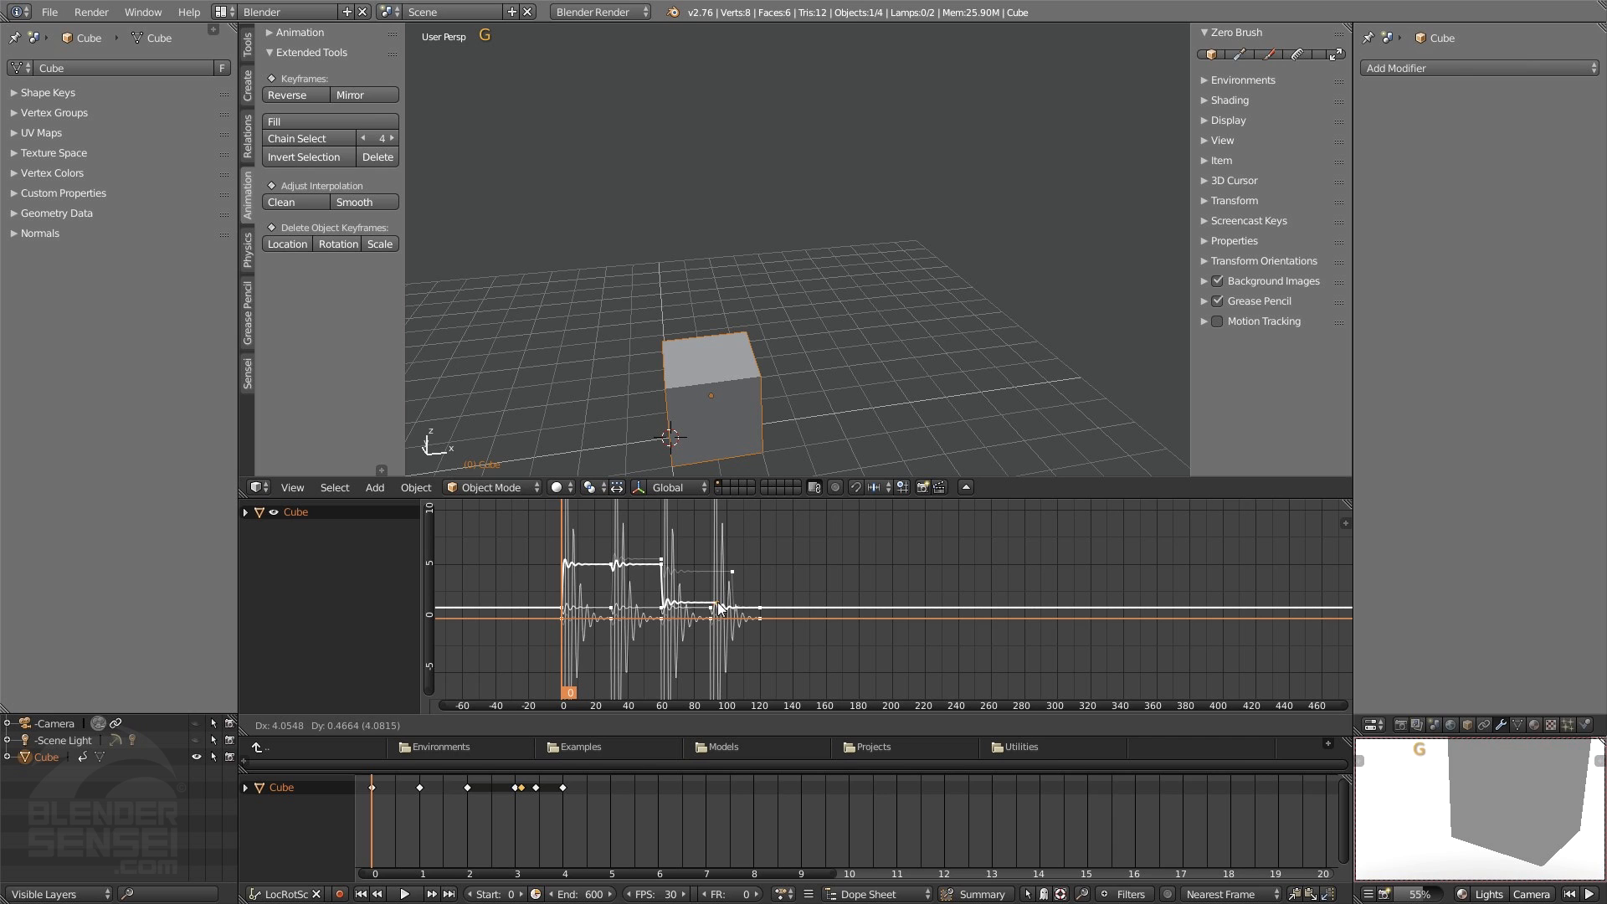
left_click(717, 609)
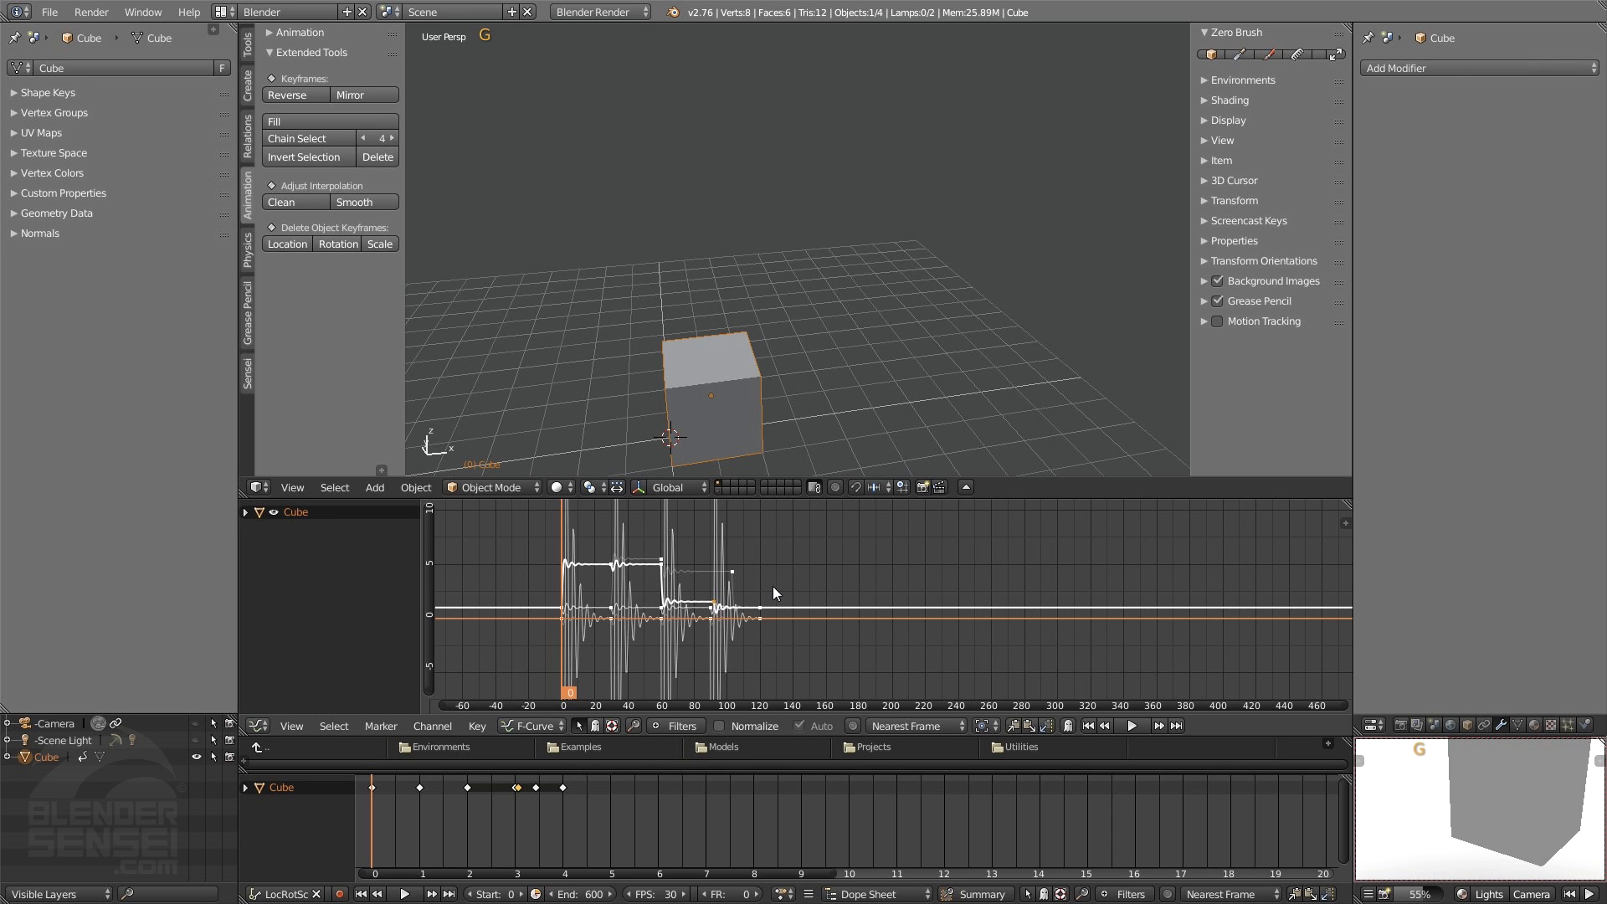
- Box-select the F-curve keyframes from frame 60 onward, try scaling them, and rotate them clockwise in the graph
key("b")
left_click_drag(825, 541, 656, 654)
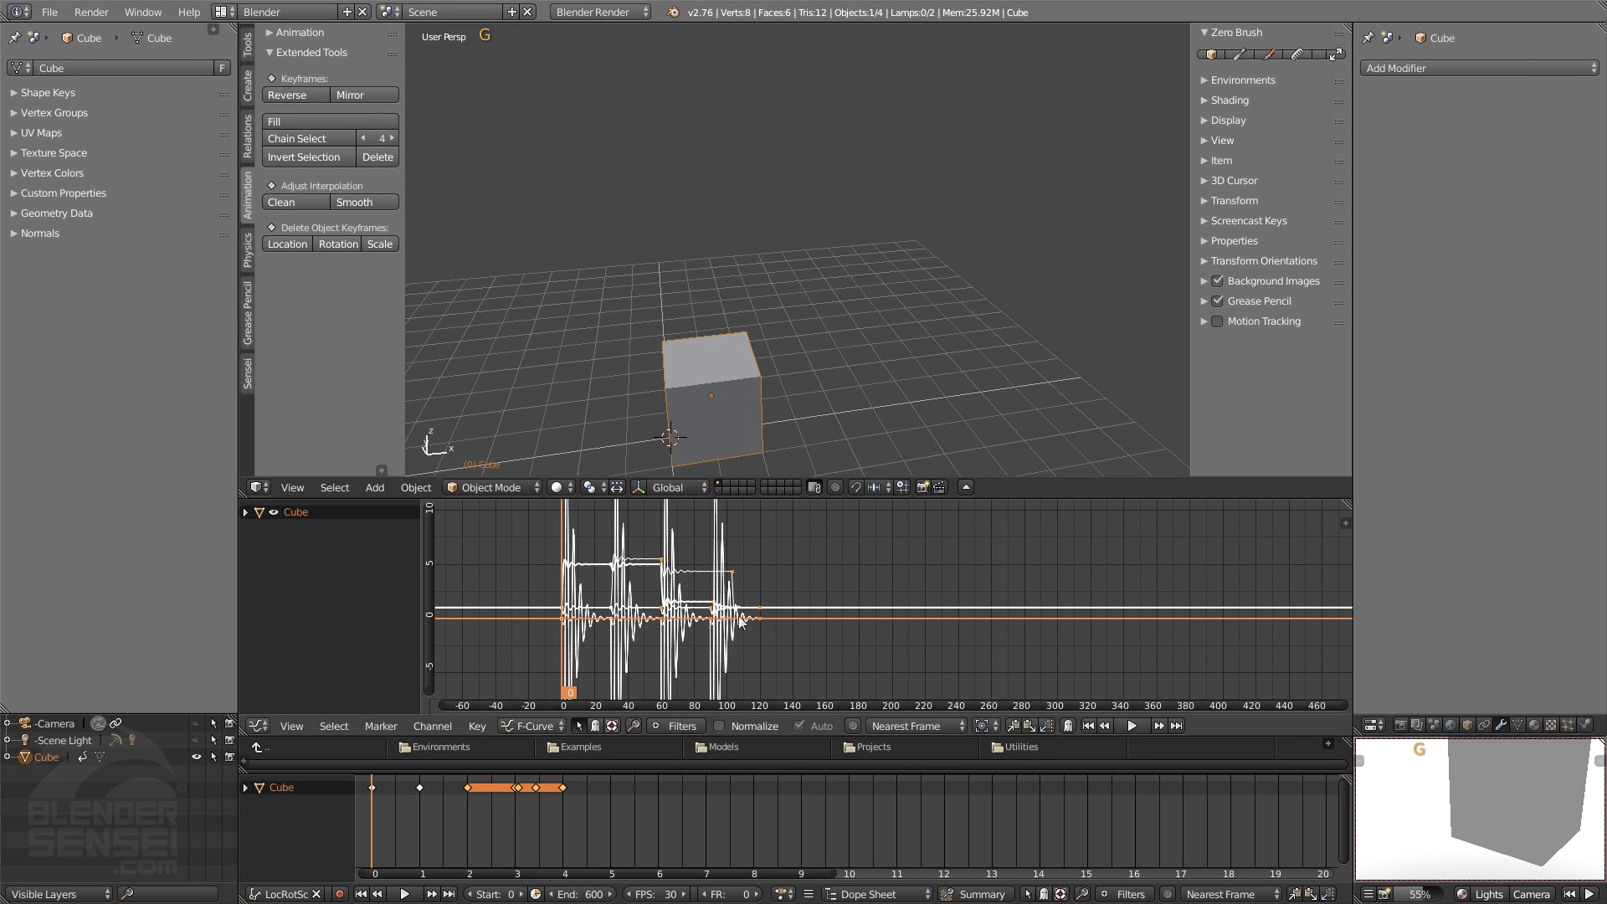
key("r")
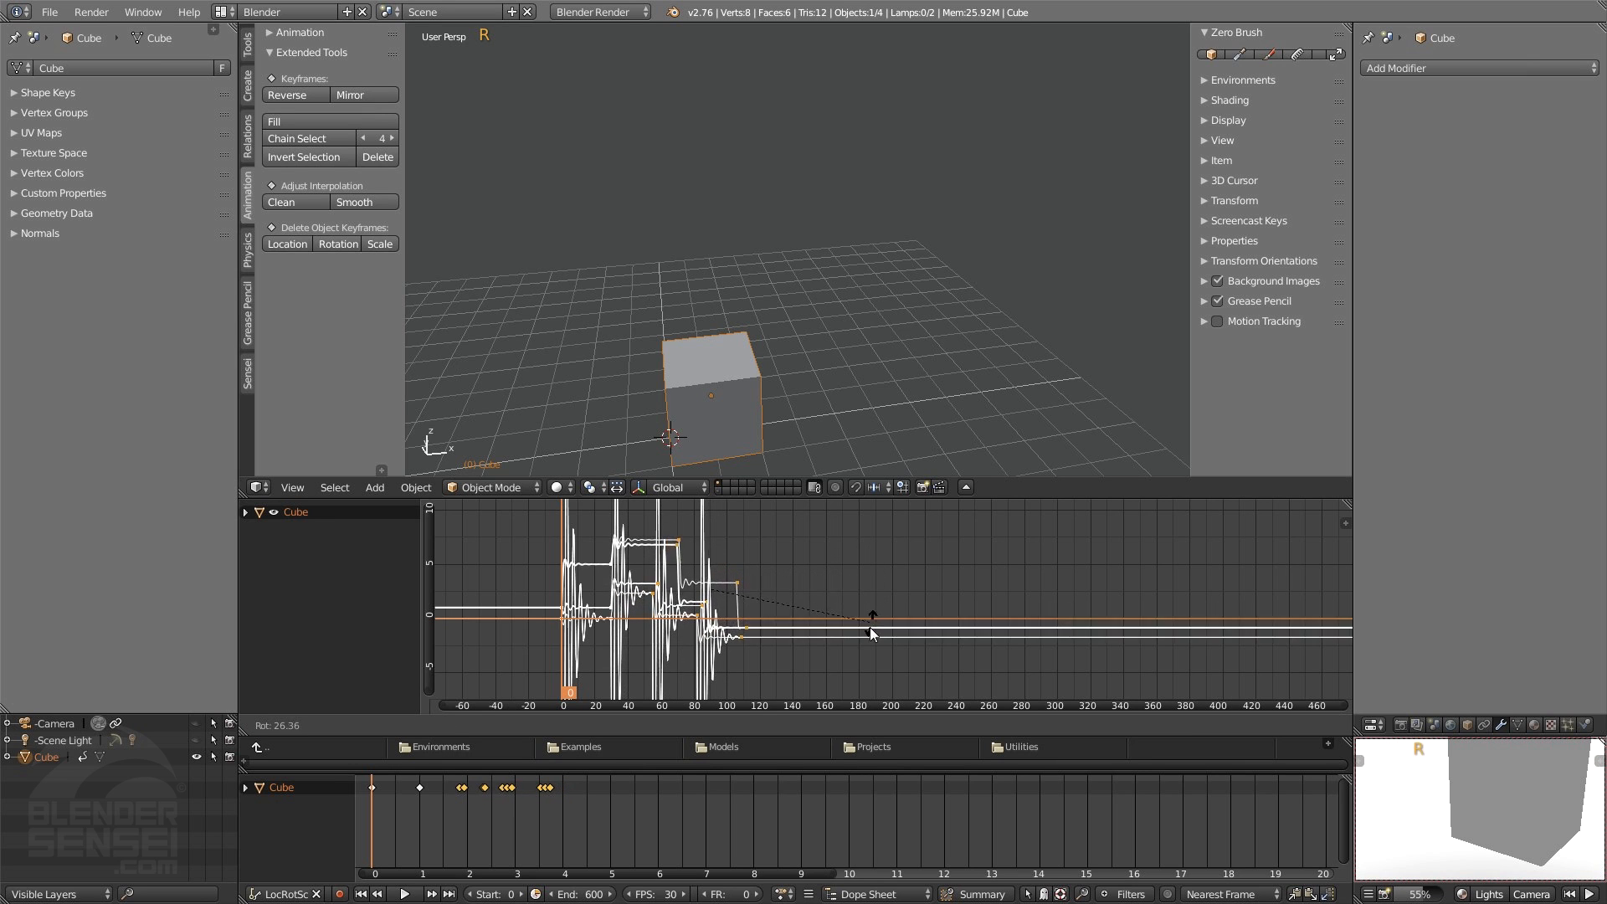
key("s")
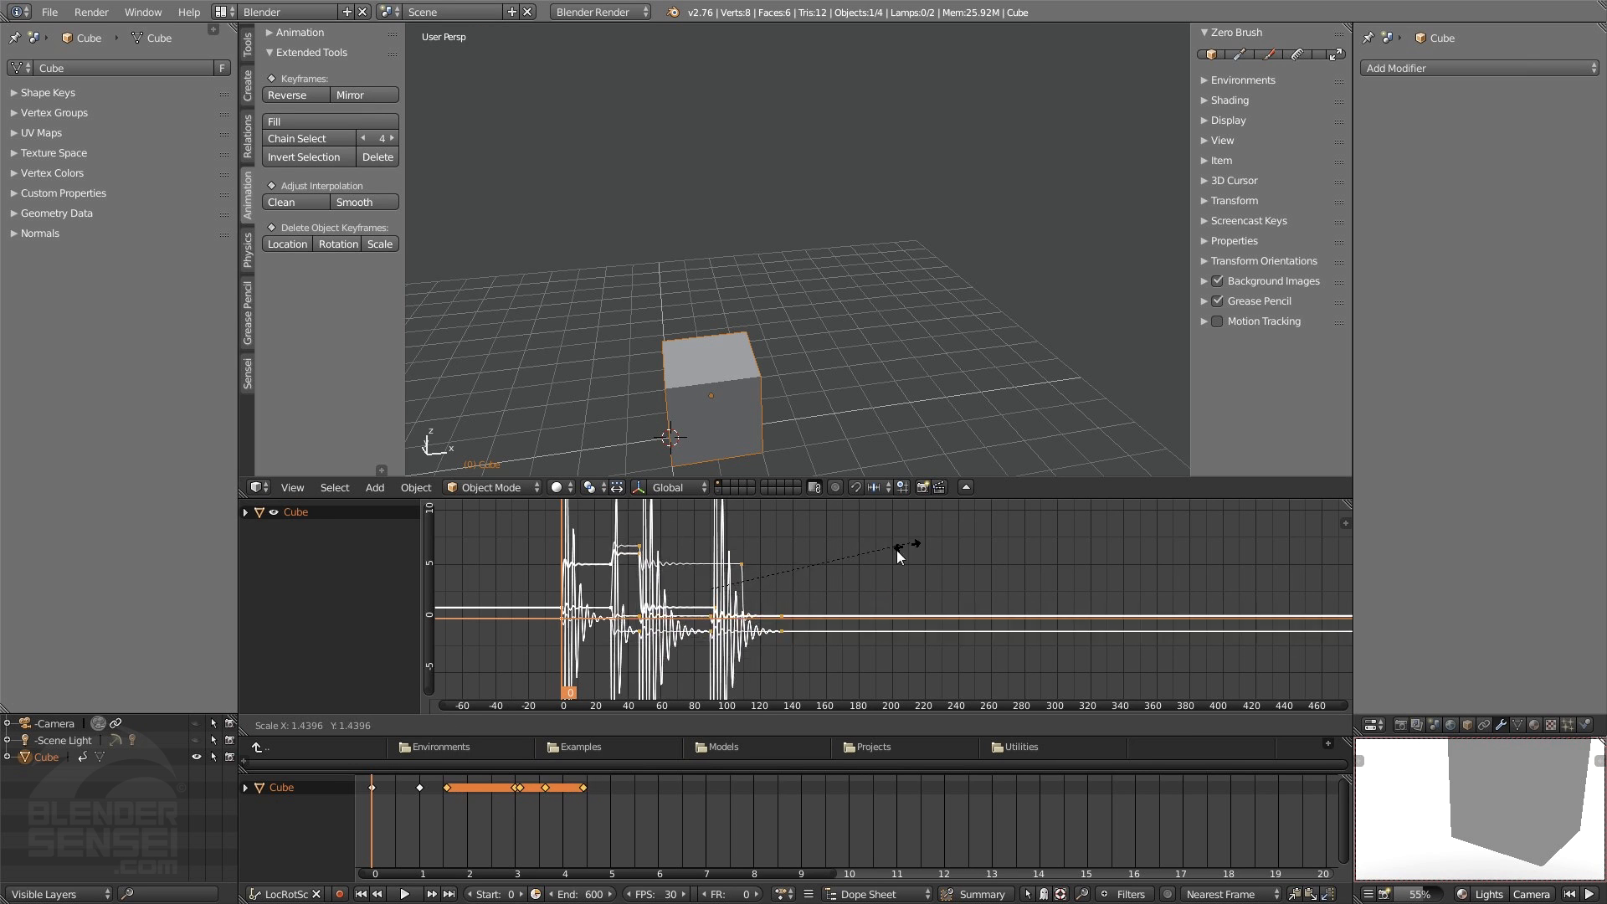
key("r")
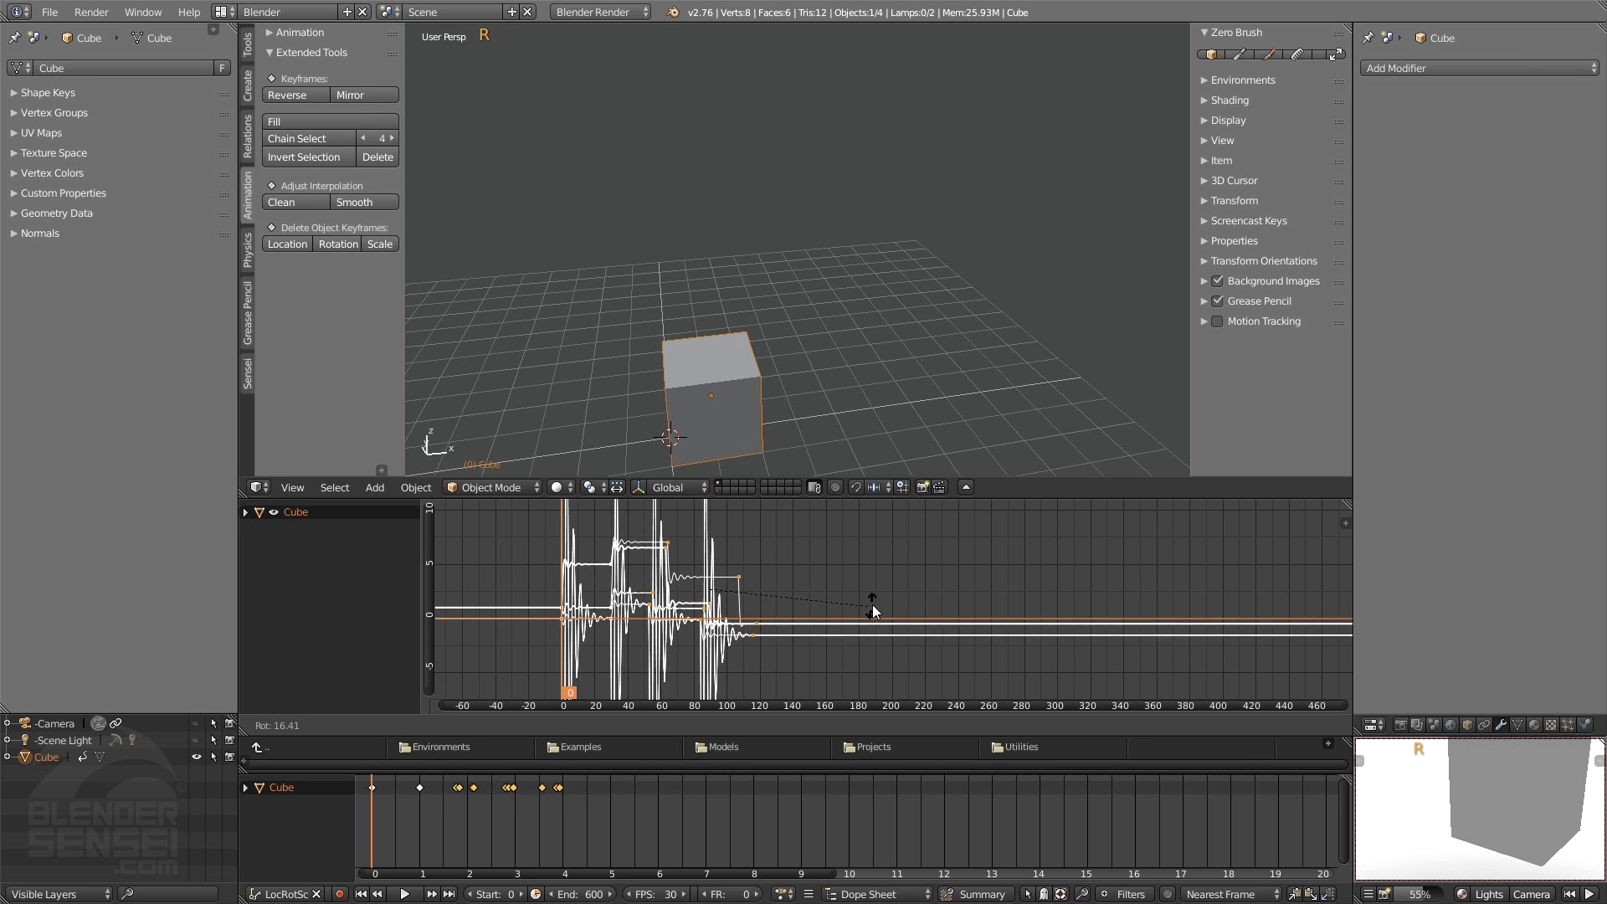
left_click(867, 617)
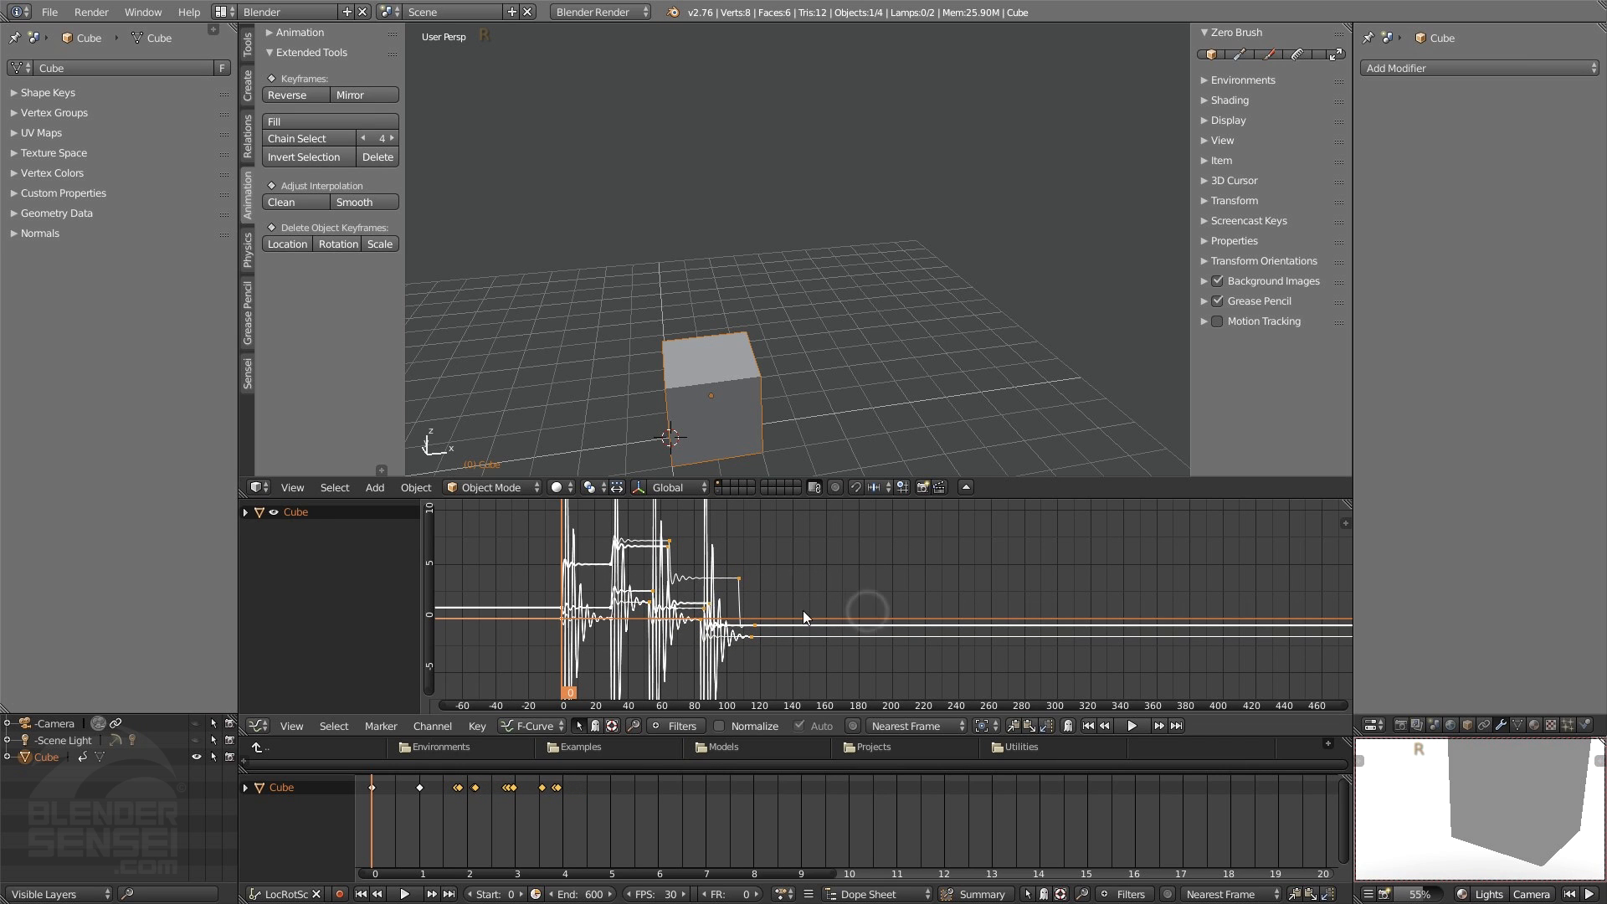
left_click(260, 726)
key("r")
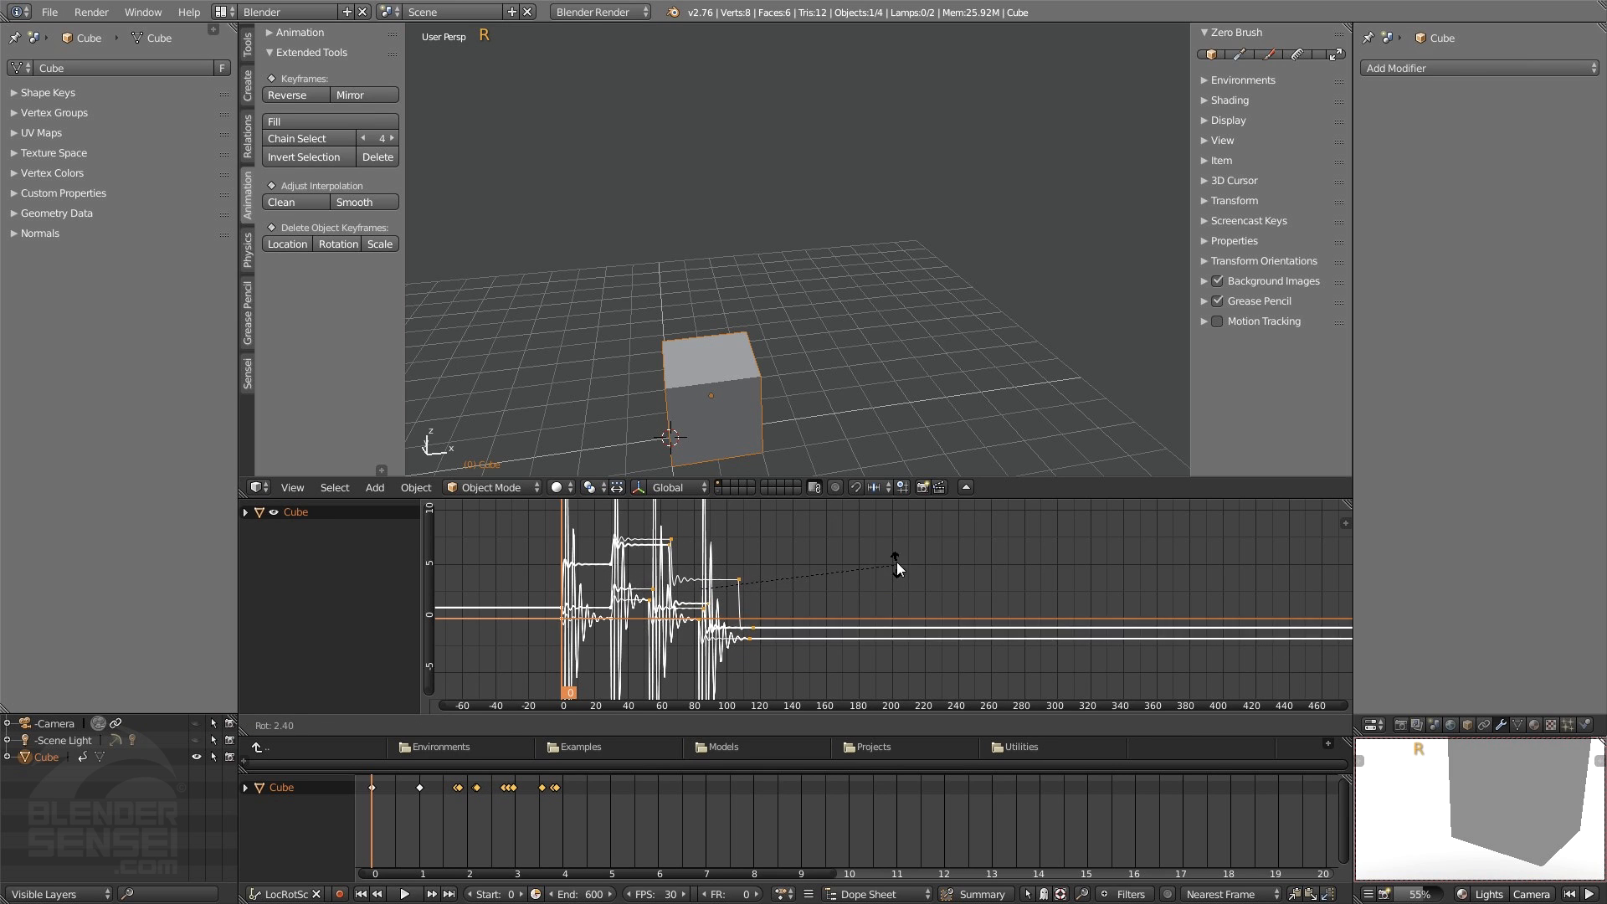
left_click(893, 551)
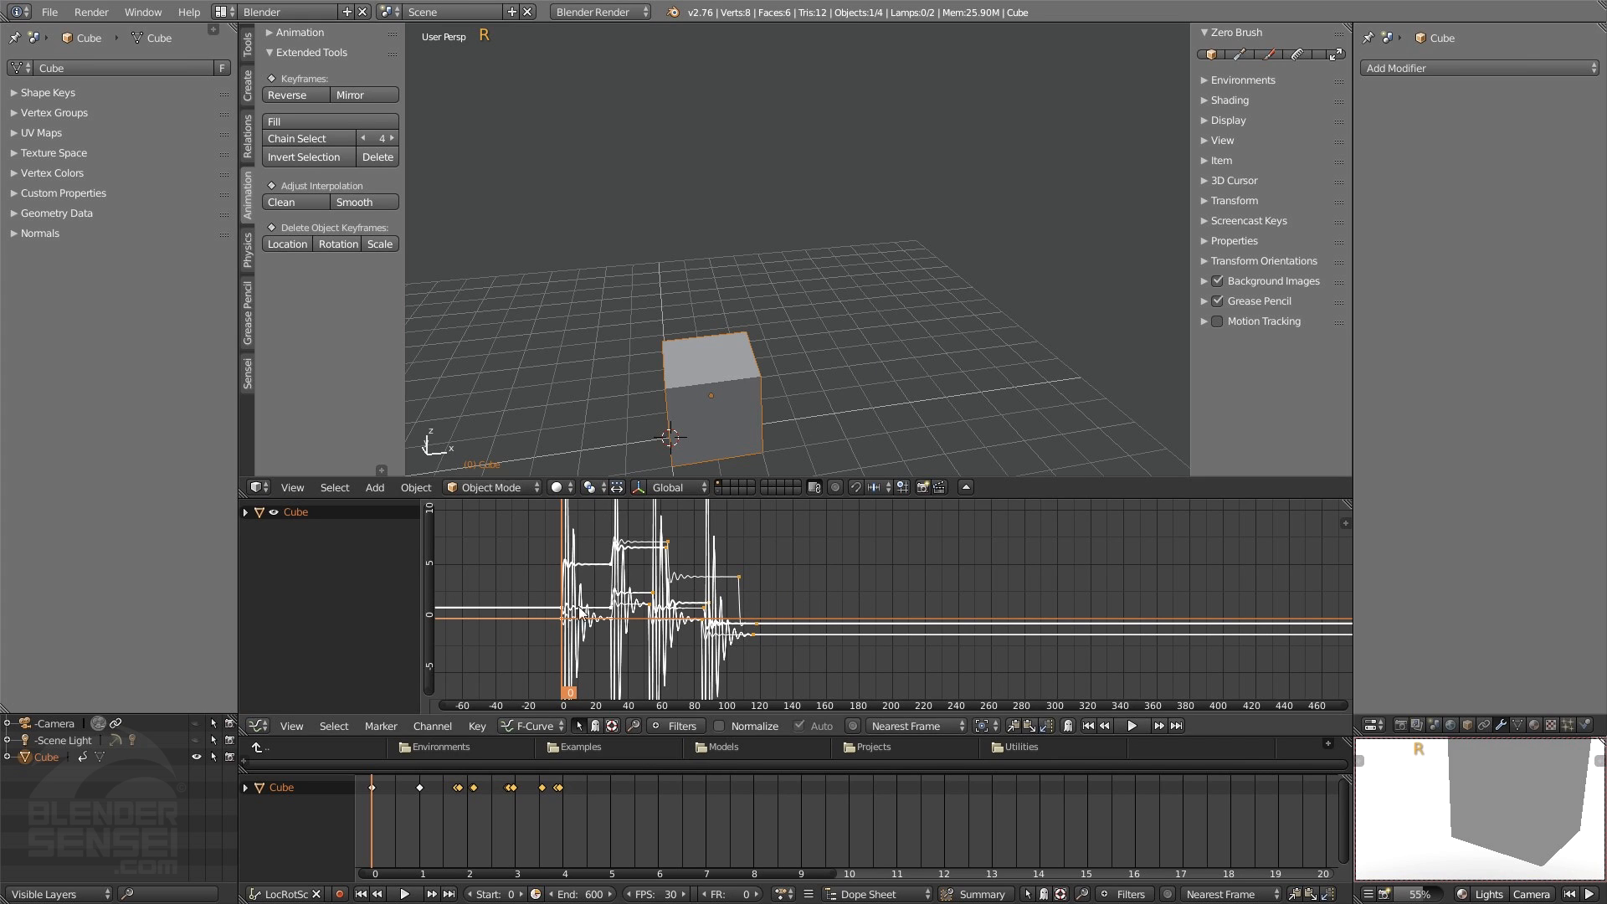
- Play the edited animation up to frame 154, and merge the F-curve graph area into the 3D viewport
left_click(407, 894)
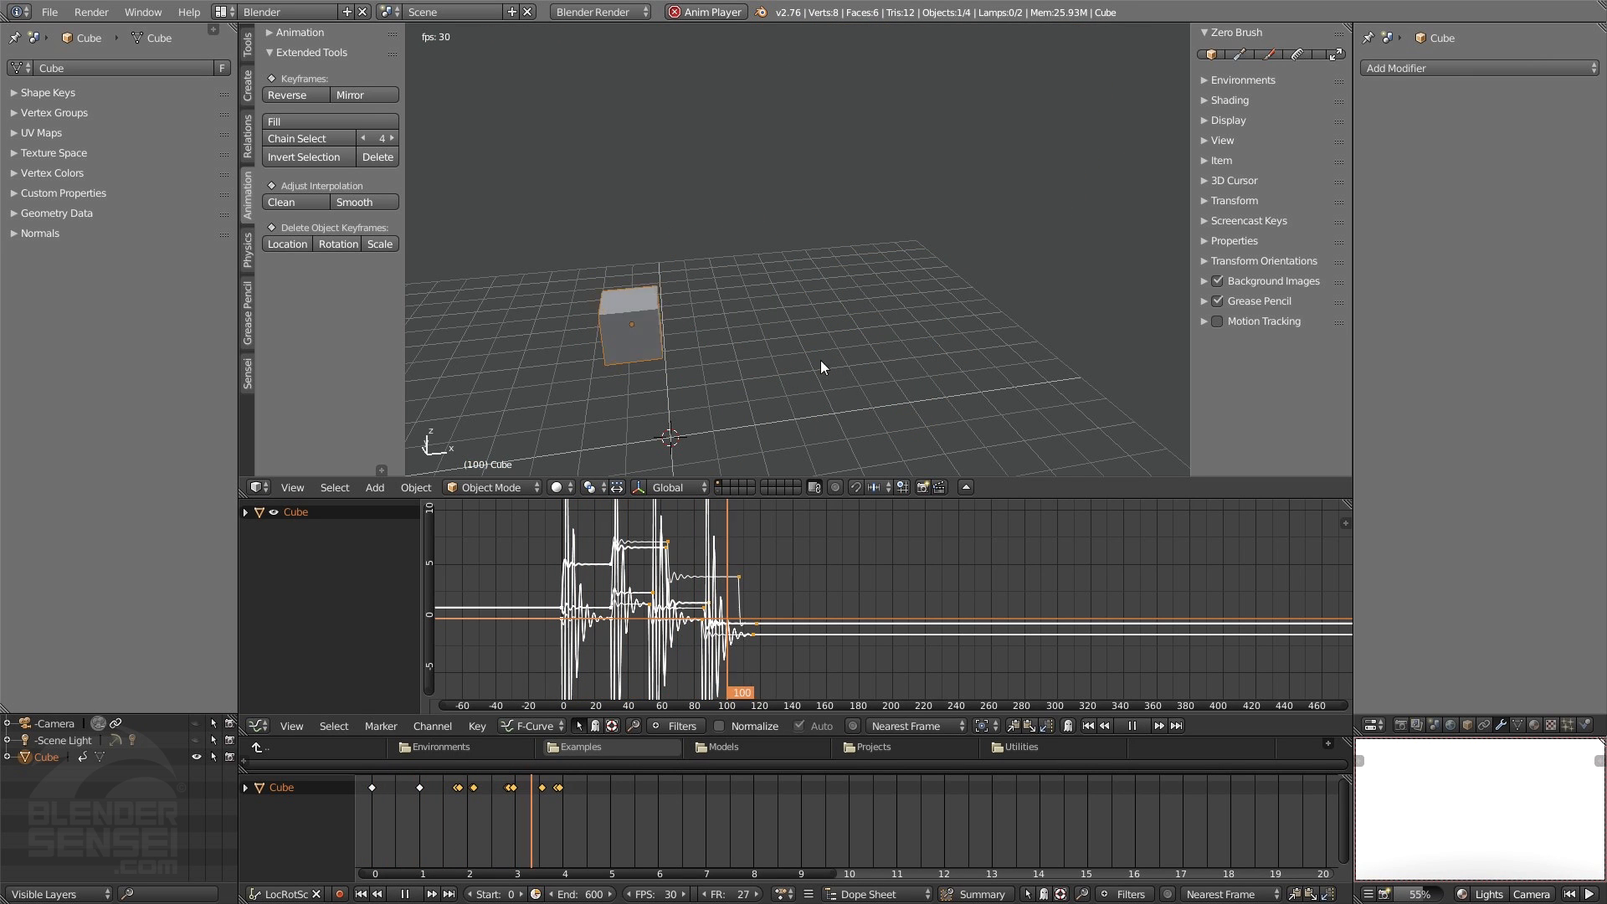
left_click(362, 894)
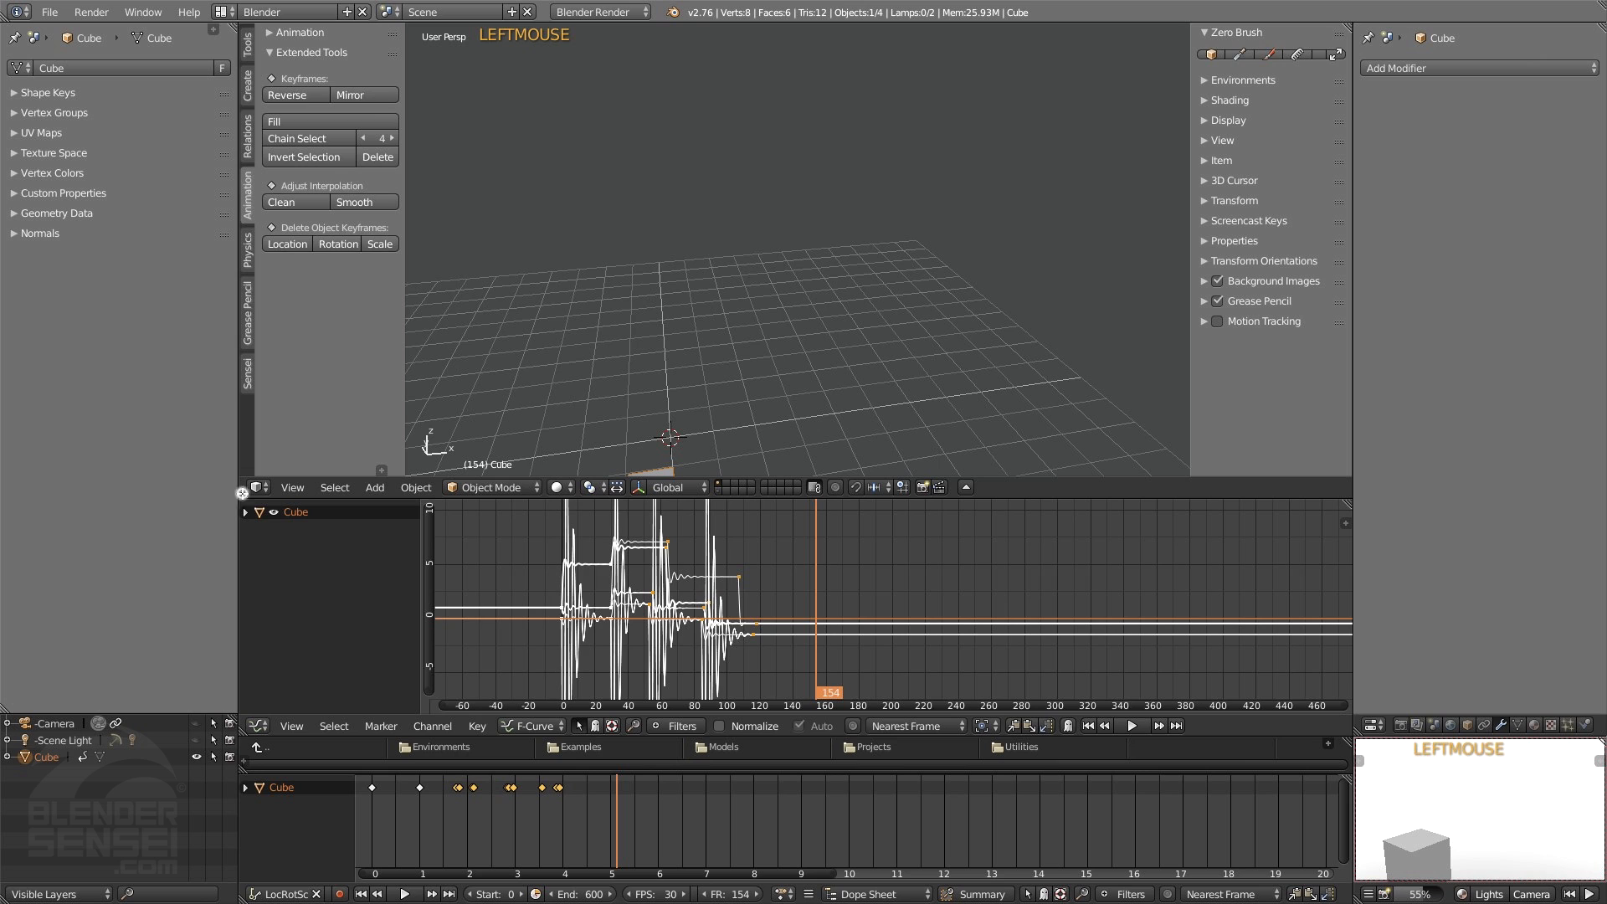
left_click_drag(241, 492, 412, 594)
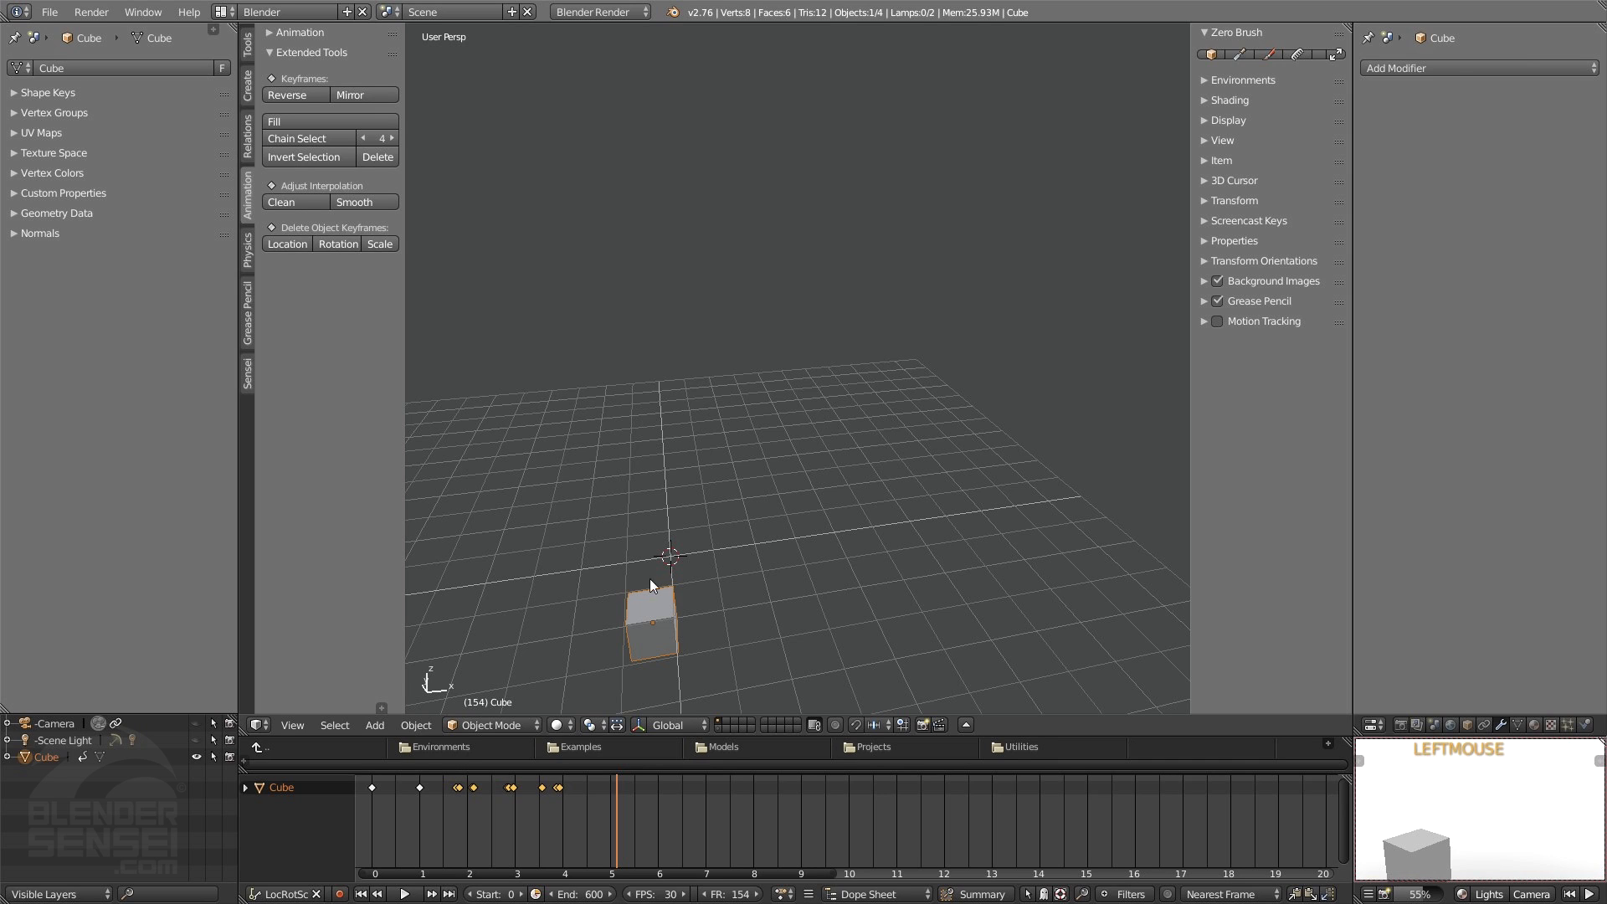
- Delete the animated cube, add a new cube mesh at the 3D cursor, and return to frame 0
key("x")
left_click(688, 625)
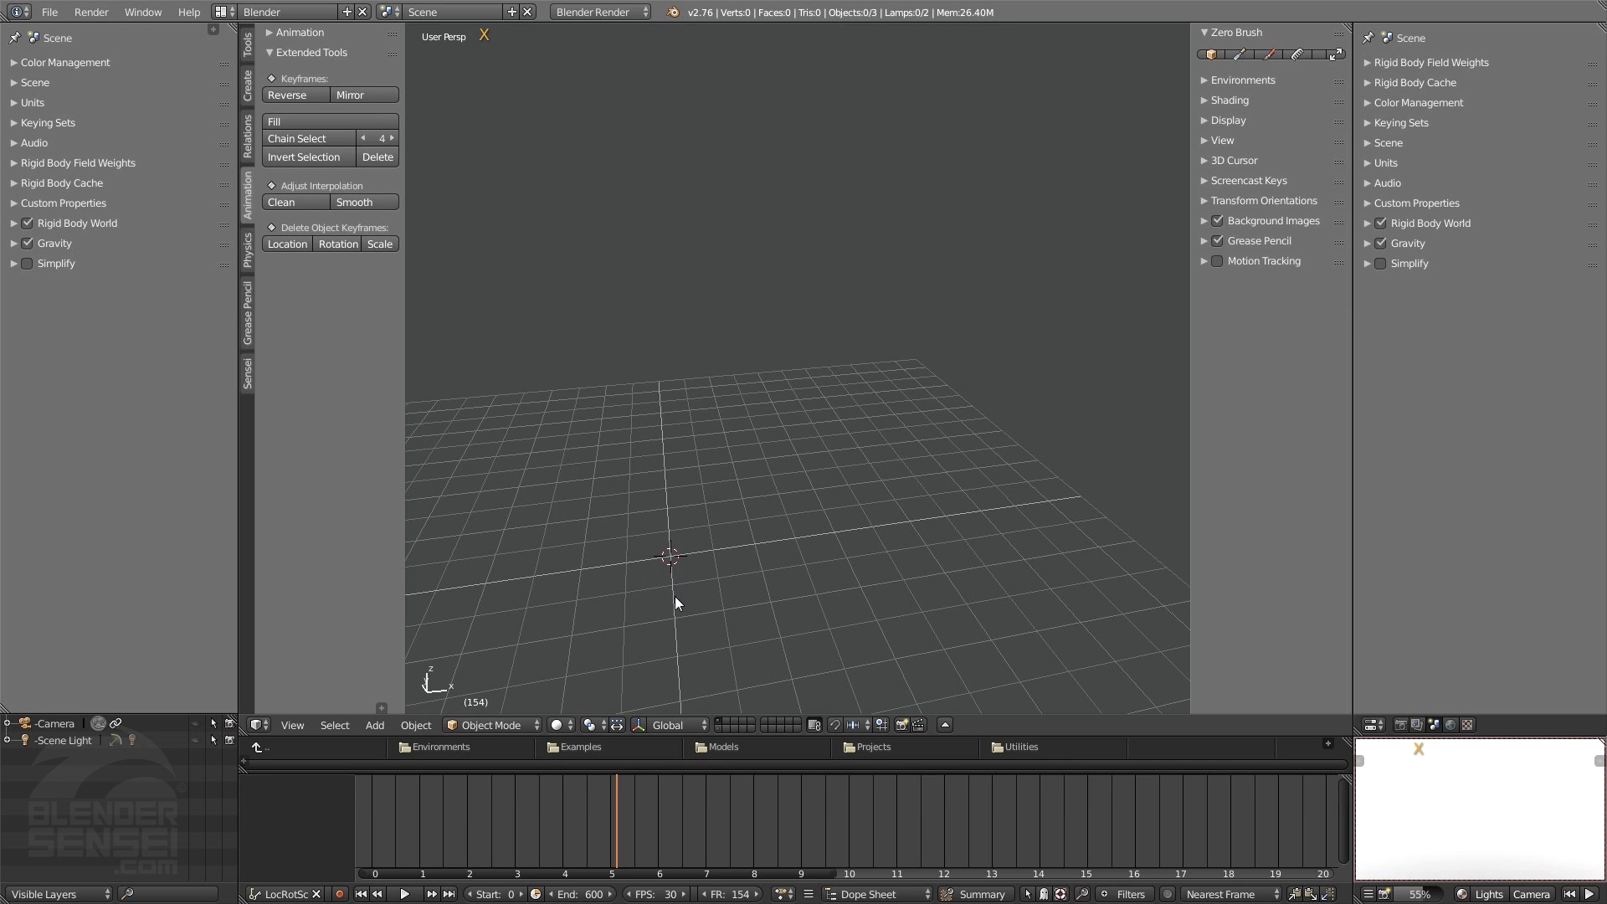
key("shift+a")
mouse_move(704, 532)
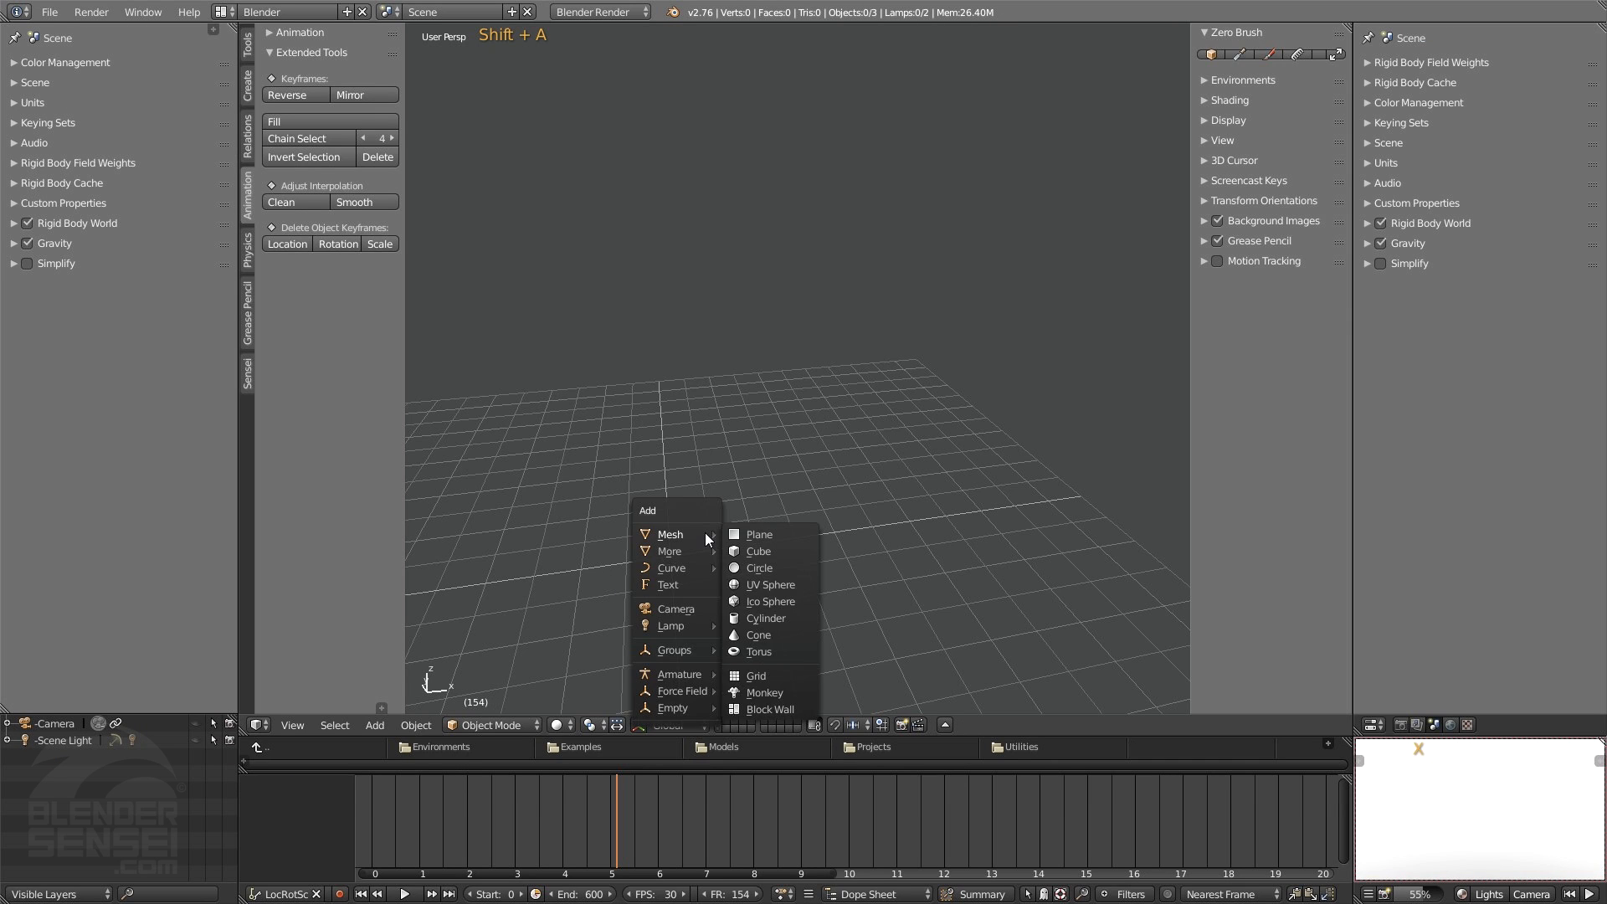
left_click(756, 551)
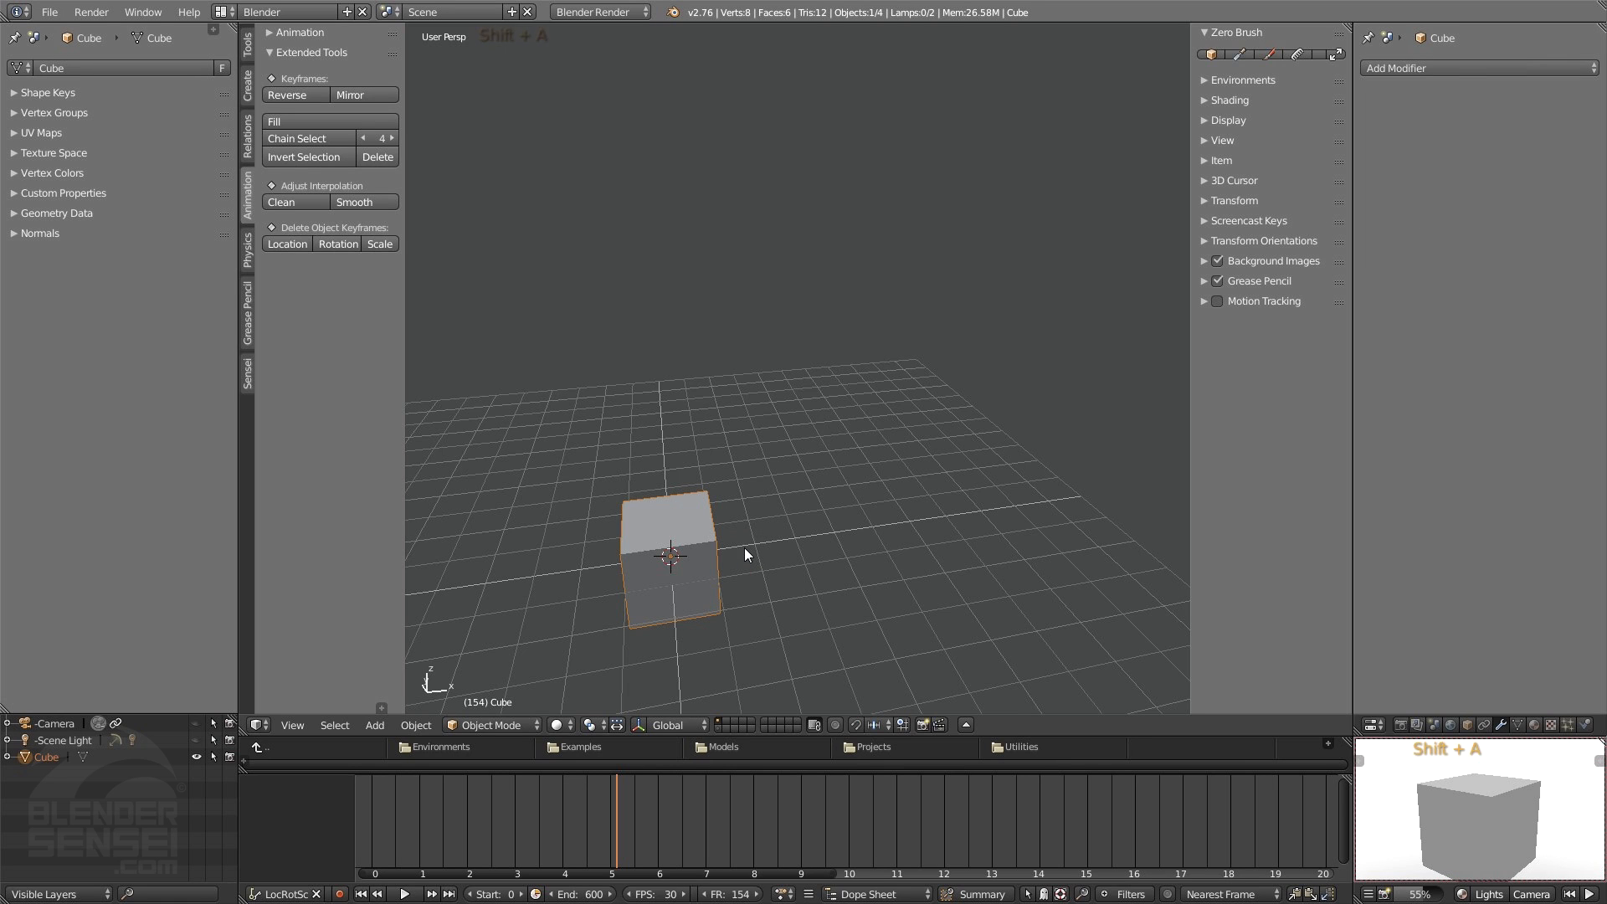
left_click(361, 894)
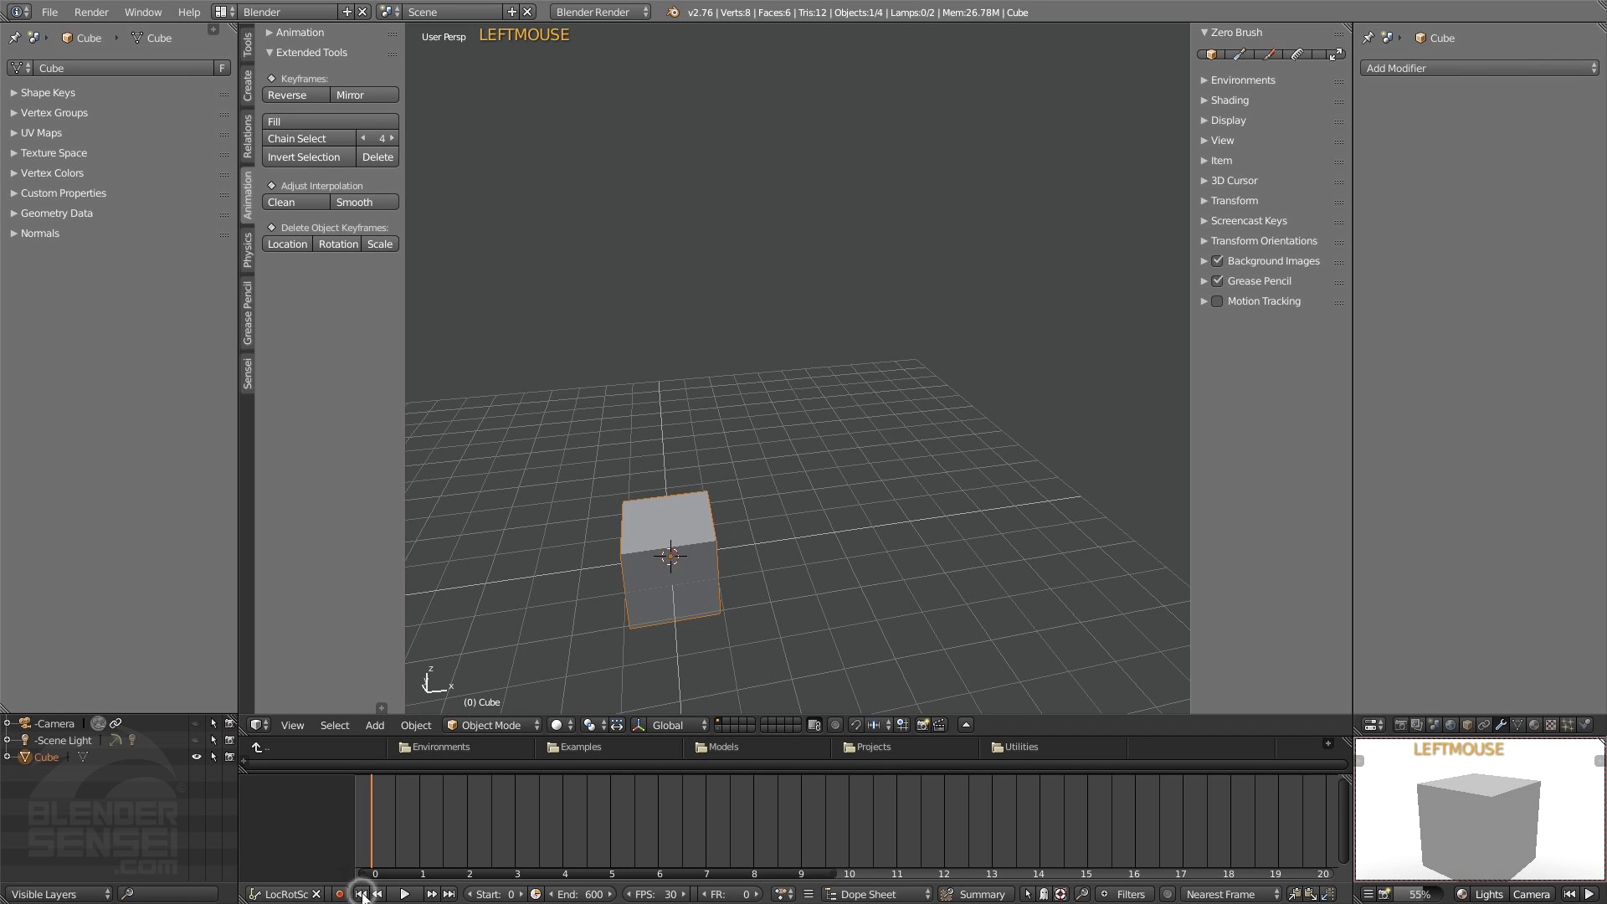
- Show the Sensei modelling tools and flatten the new cube along the global Y axis into a thin slab
middle_click_drag(842, 507, 795, 539)
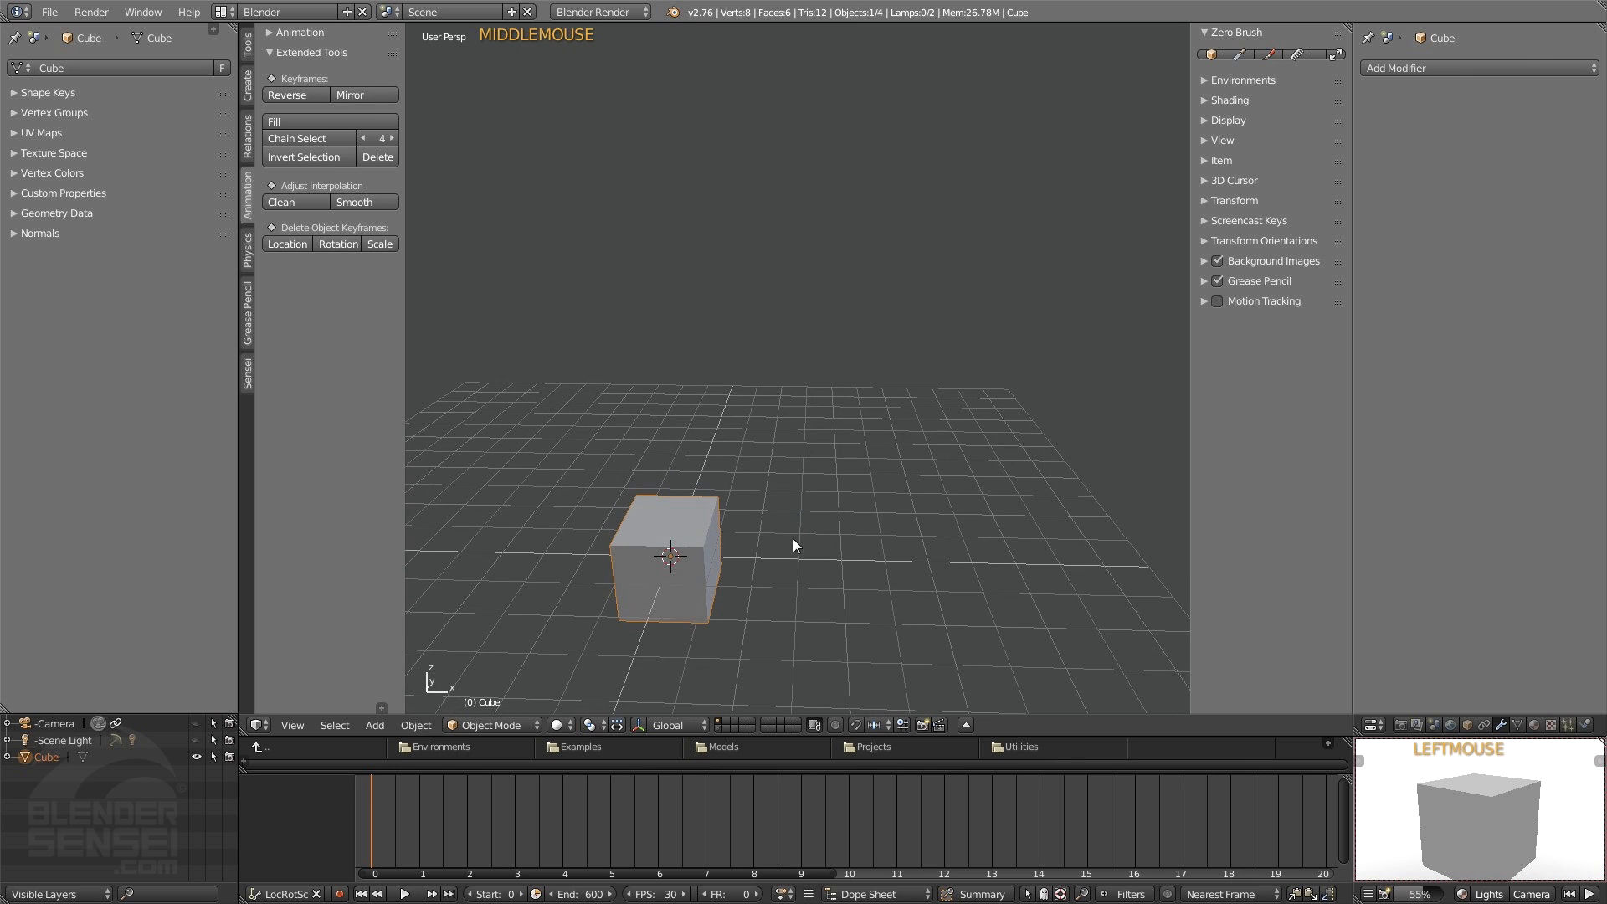
left_click(245, 374)
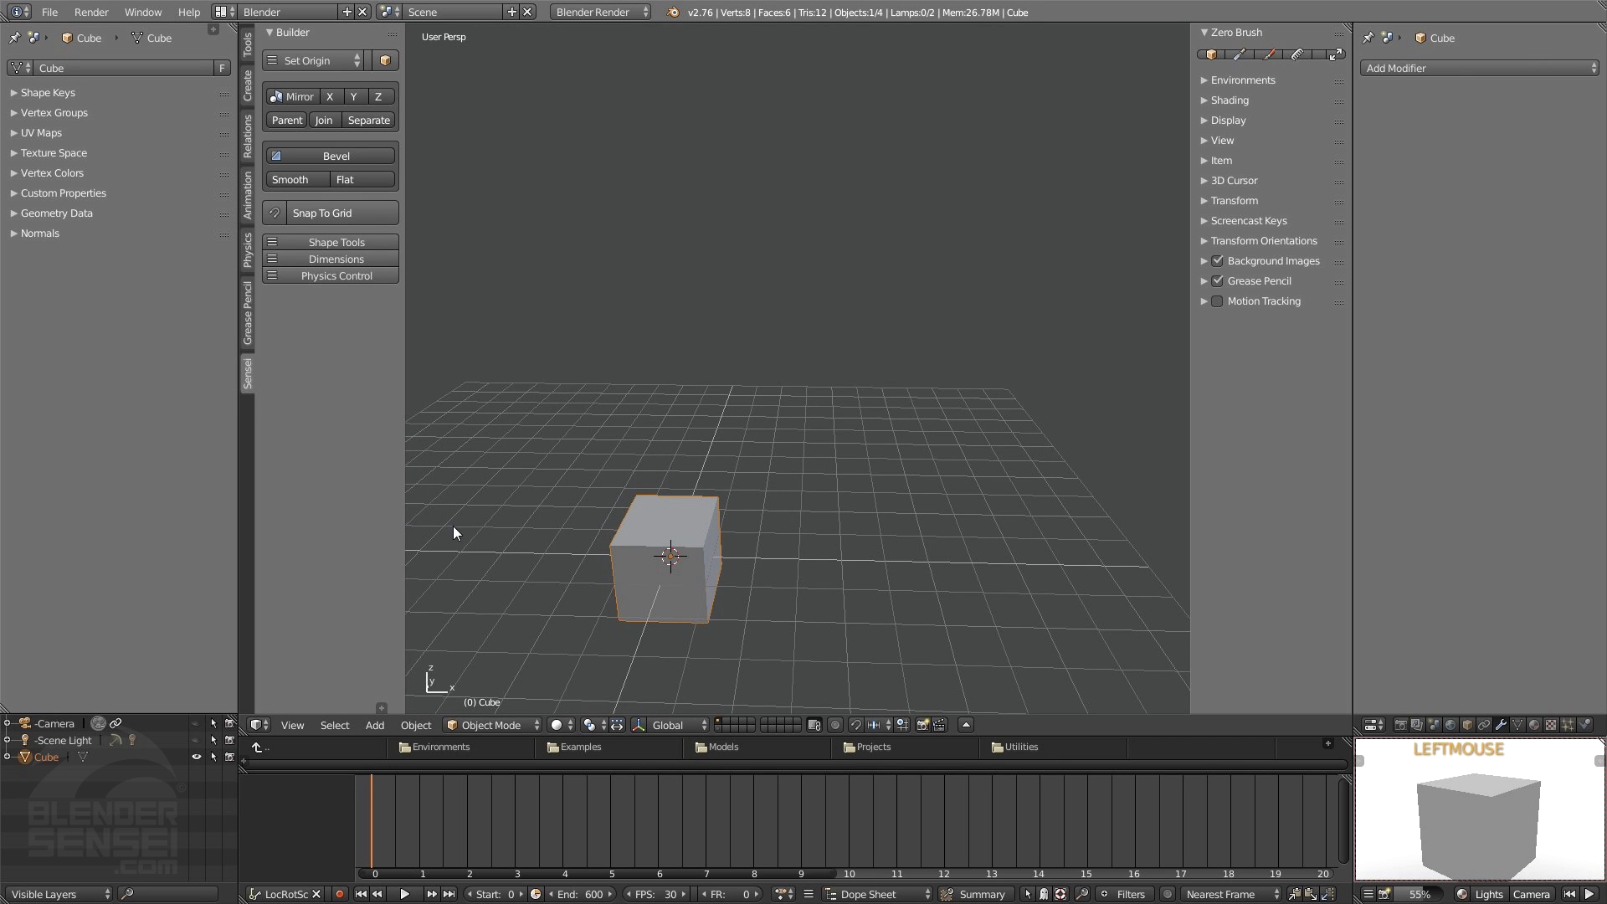
middle_click(765, 585, "alt")
scroll(766, 585, "down", 5)
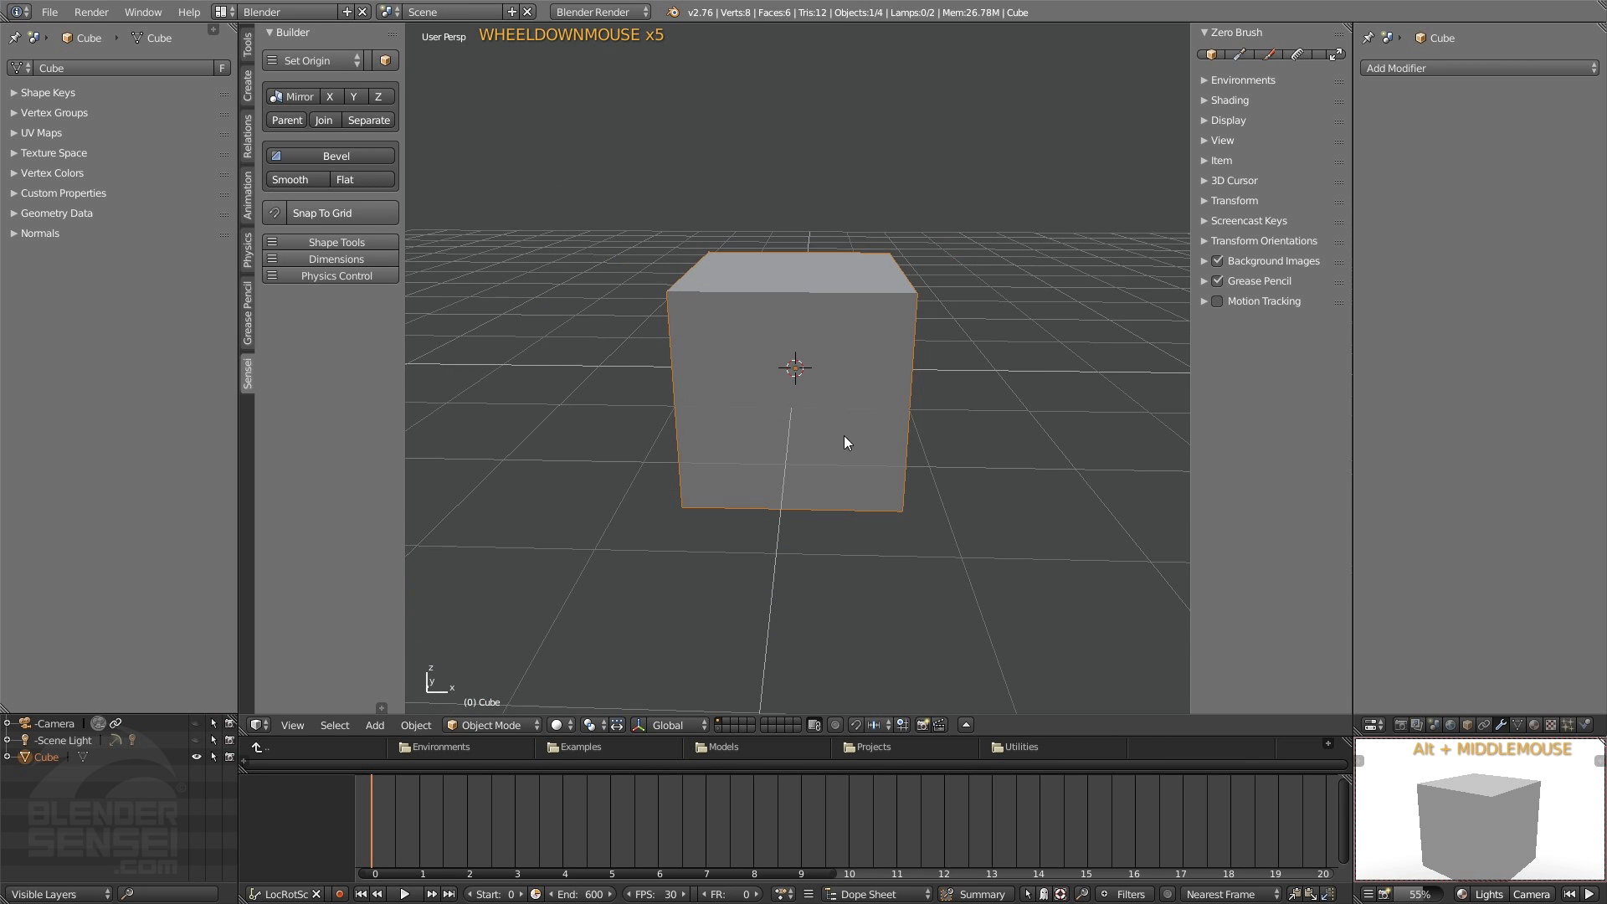
middle_click_drag(844, 435, 833, 510, "shift")
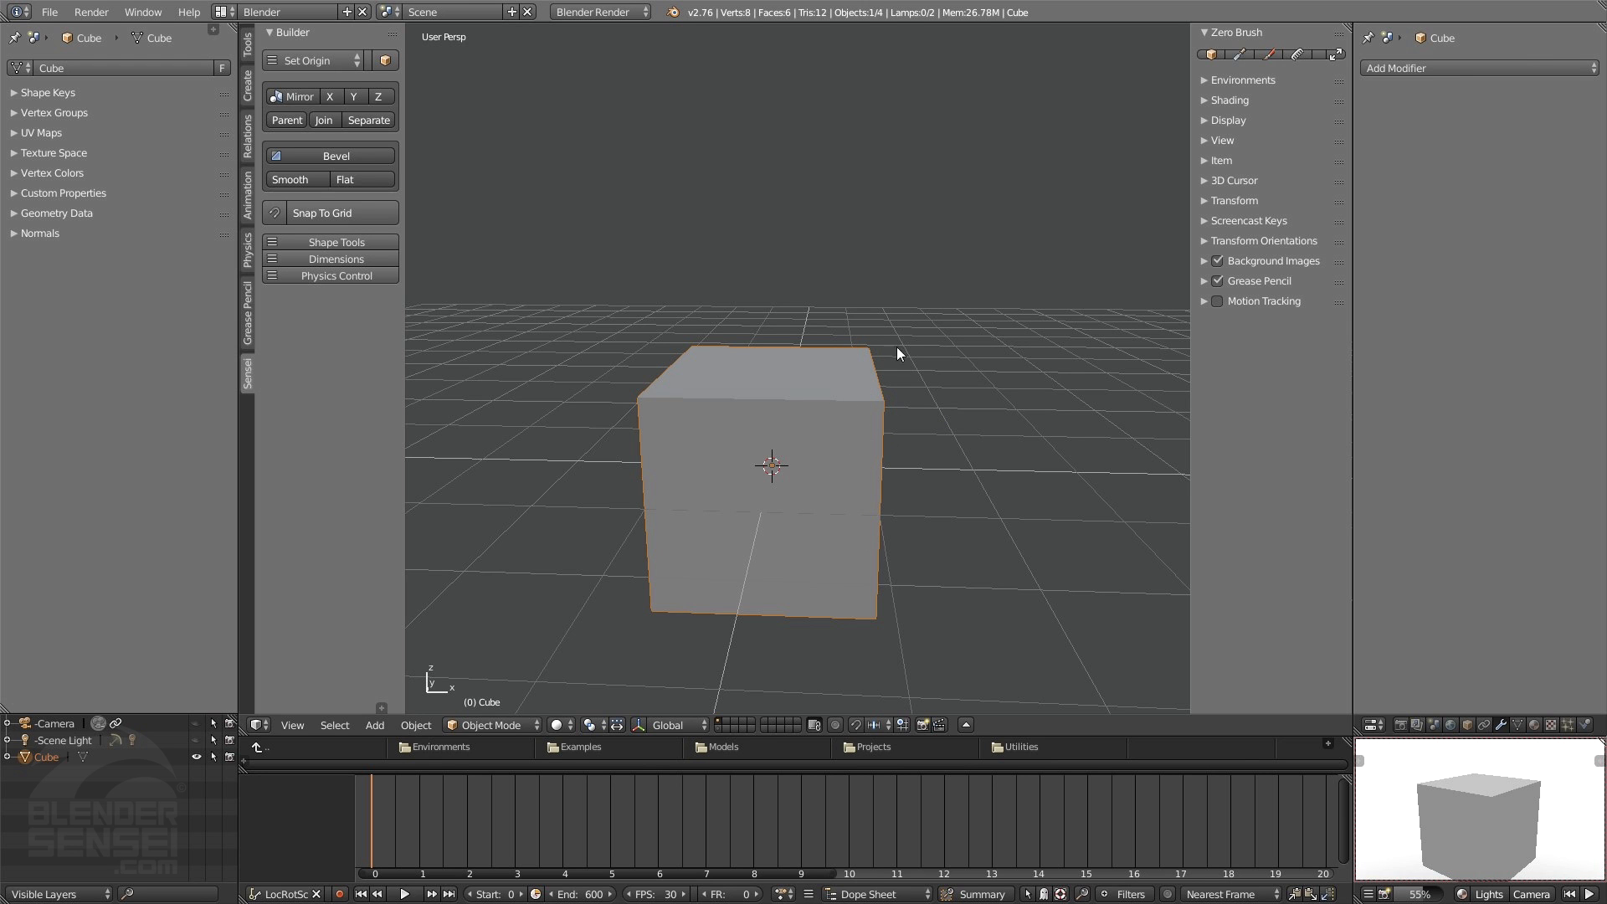
middle_click_drag(896, 346, 778, 454)
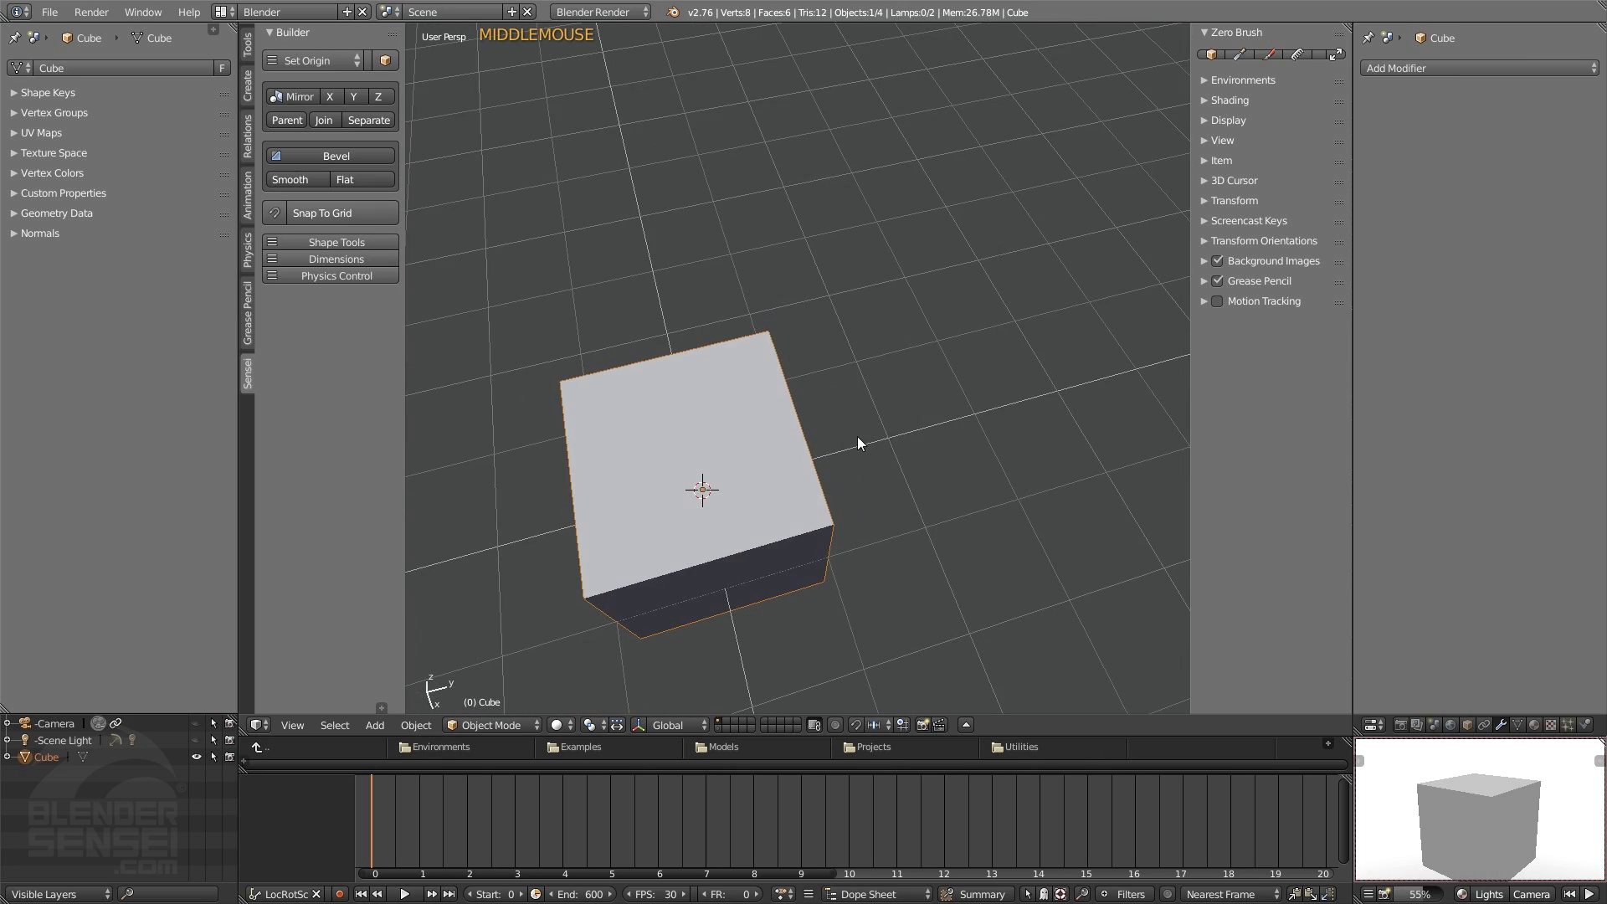
key("s")
key("y")
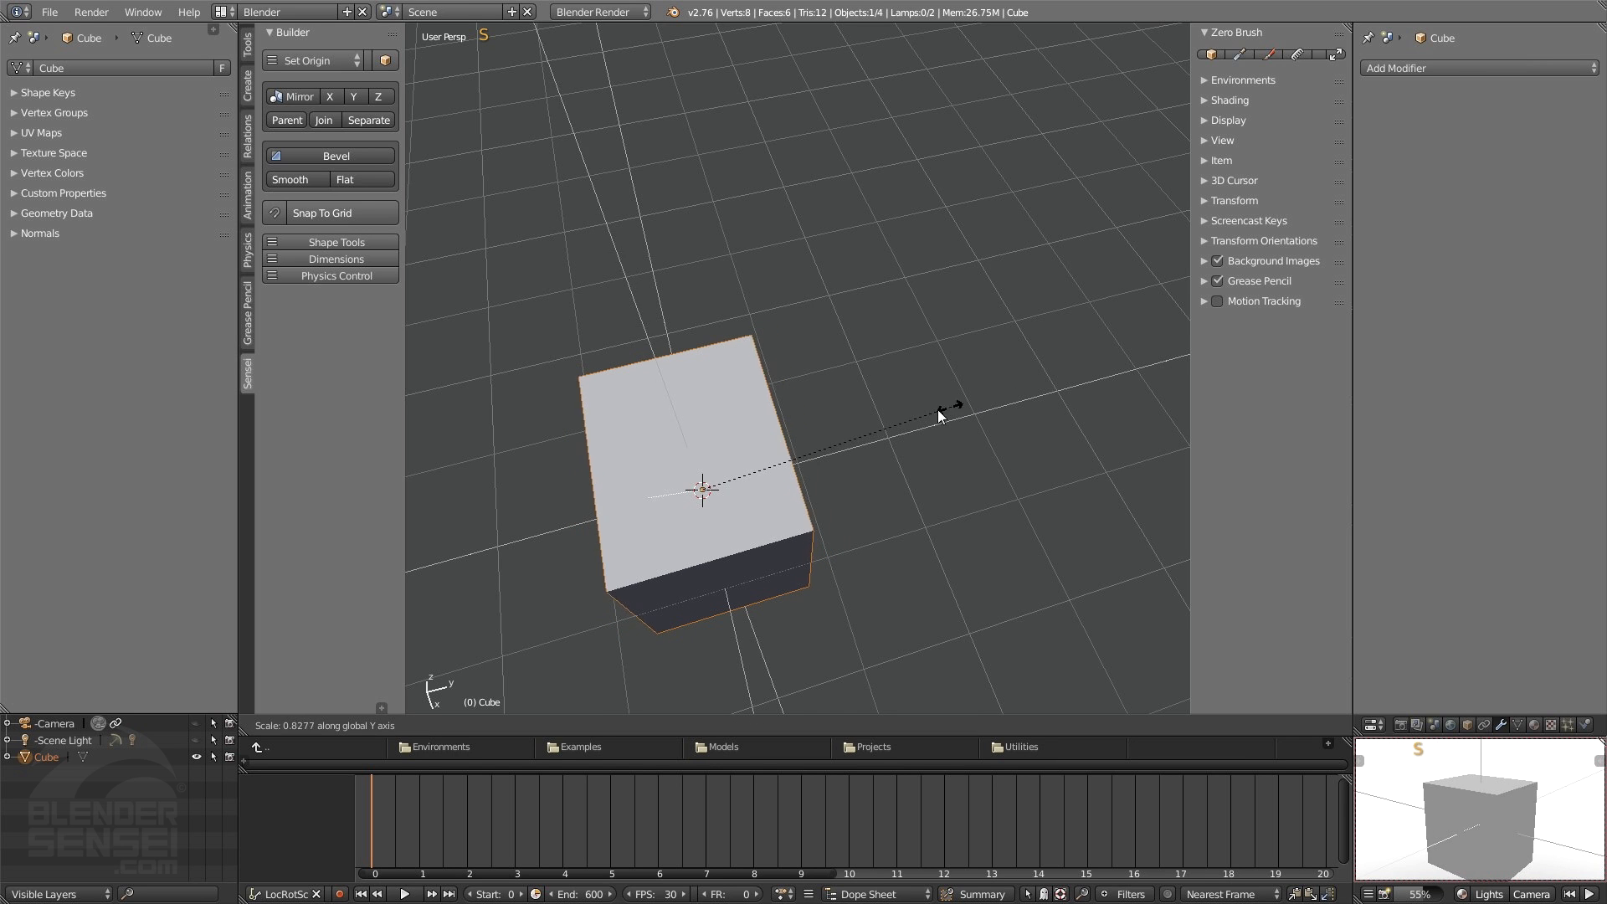
left_click(740, 484)
- In Edit Mode, select the slab's top face and move it up along Z to form a tall bar
middle_click_drag(740, 484, 841, 552)
scroll(868, 412, "down", 3)
middle_click_drag(842, 553, 684, 495)
key("Tab")
left_click(747, 510)
scroll(767, 558, "up", 2)
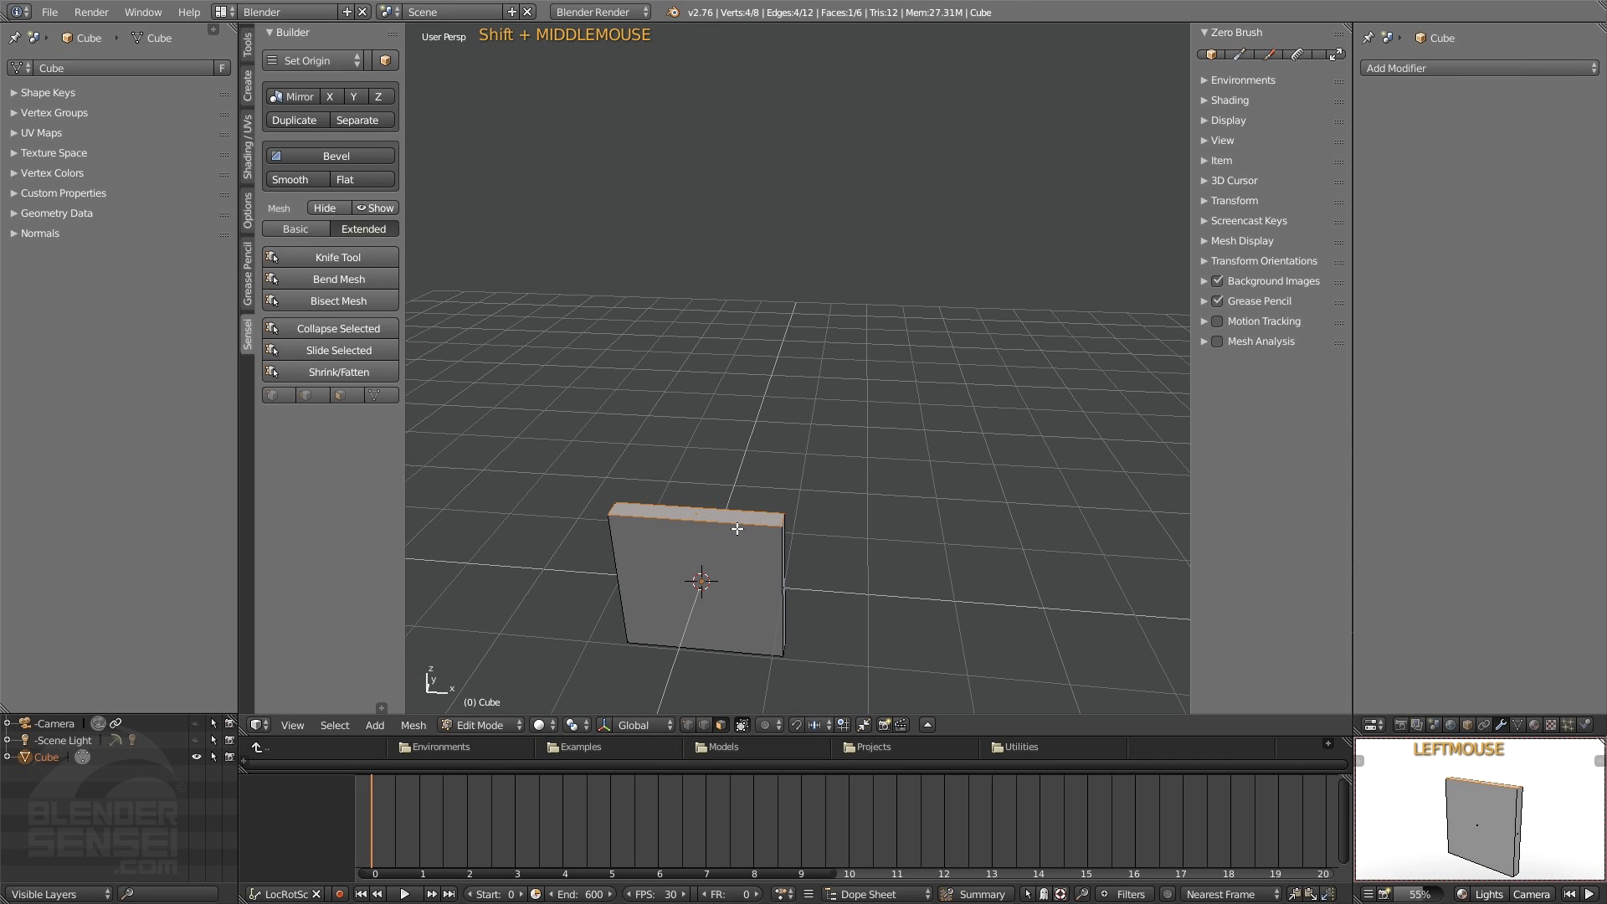
key("space")
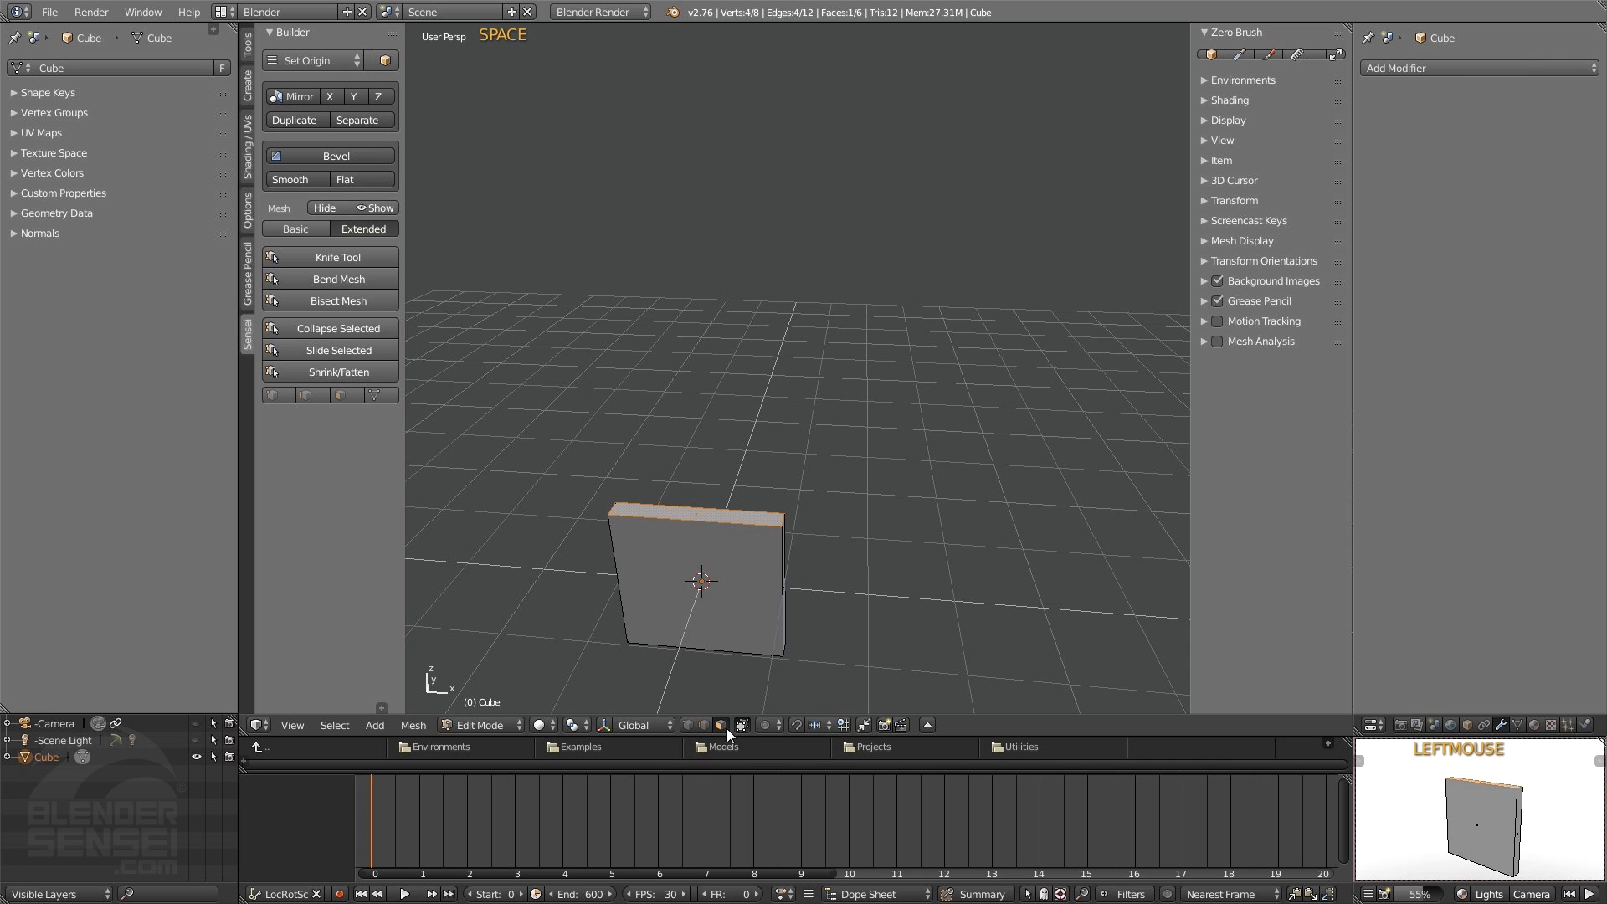
middle_click_drag(762, 538, 759, 602)
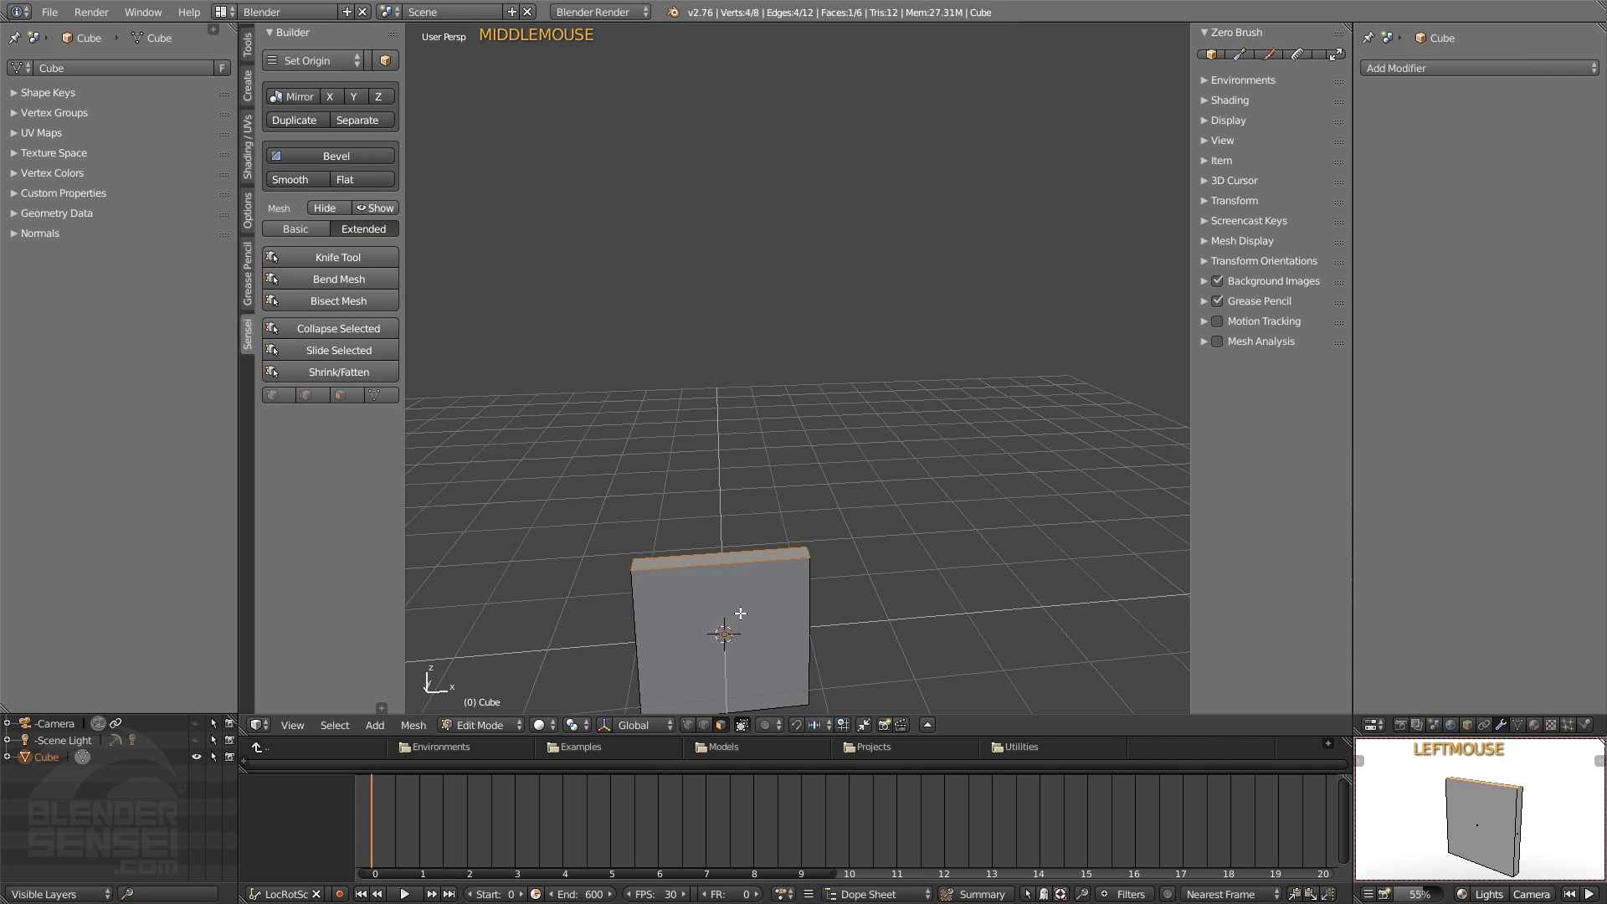
key("g")
key("y")
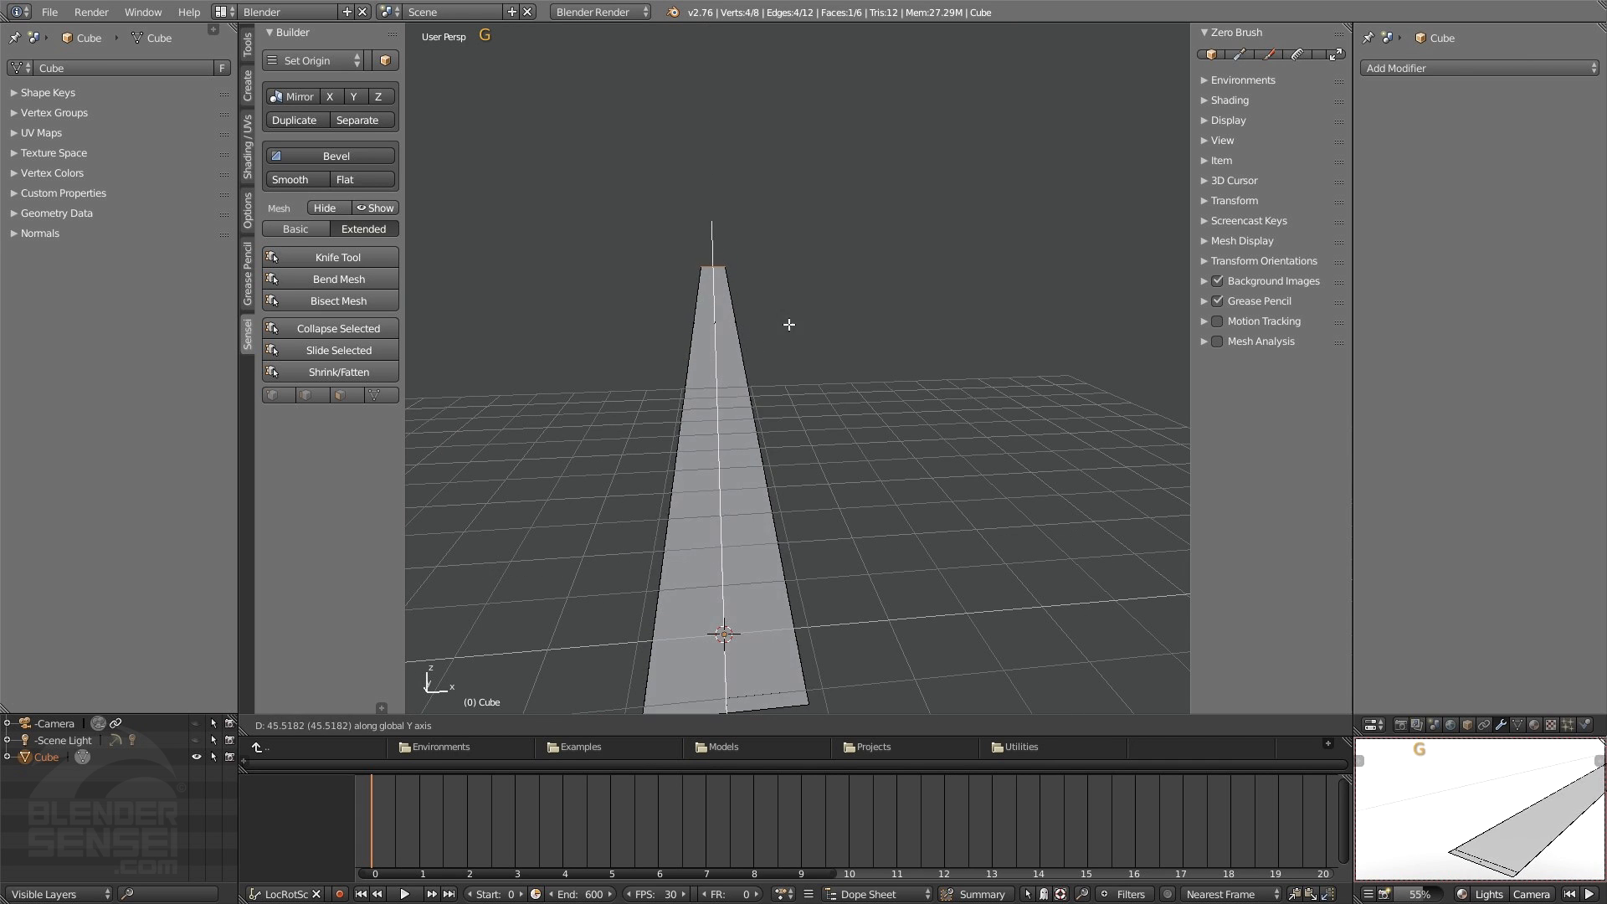
key("z")
left_click(822, 98)
- Scale the bar's top face down along the global X axis so the bar tapers toward its tip
middle_click_drag(822, 101, 892, 402)
key("s")
key("x")
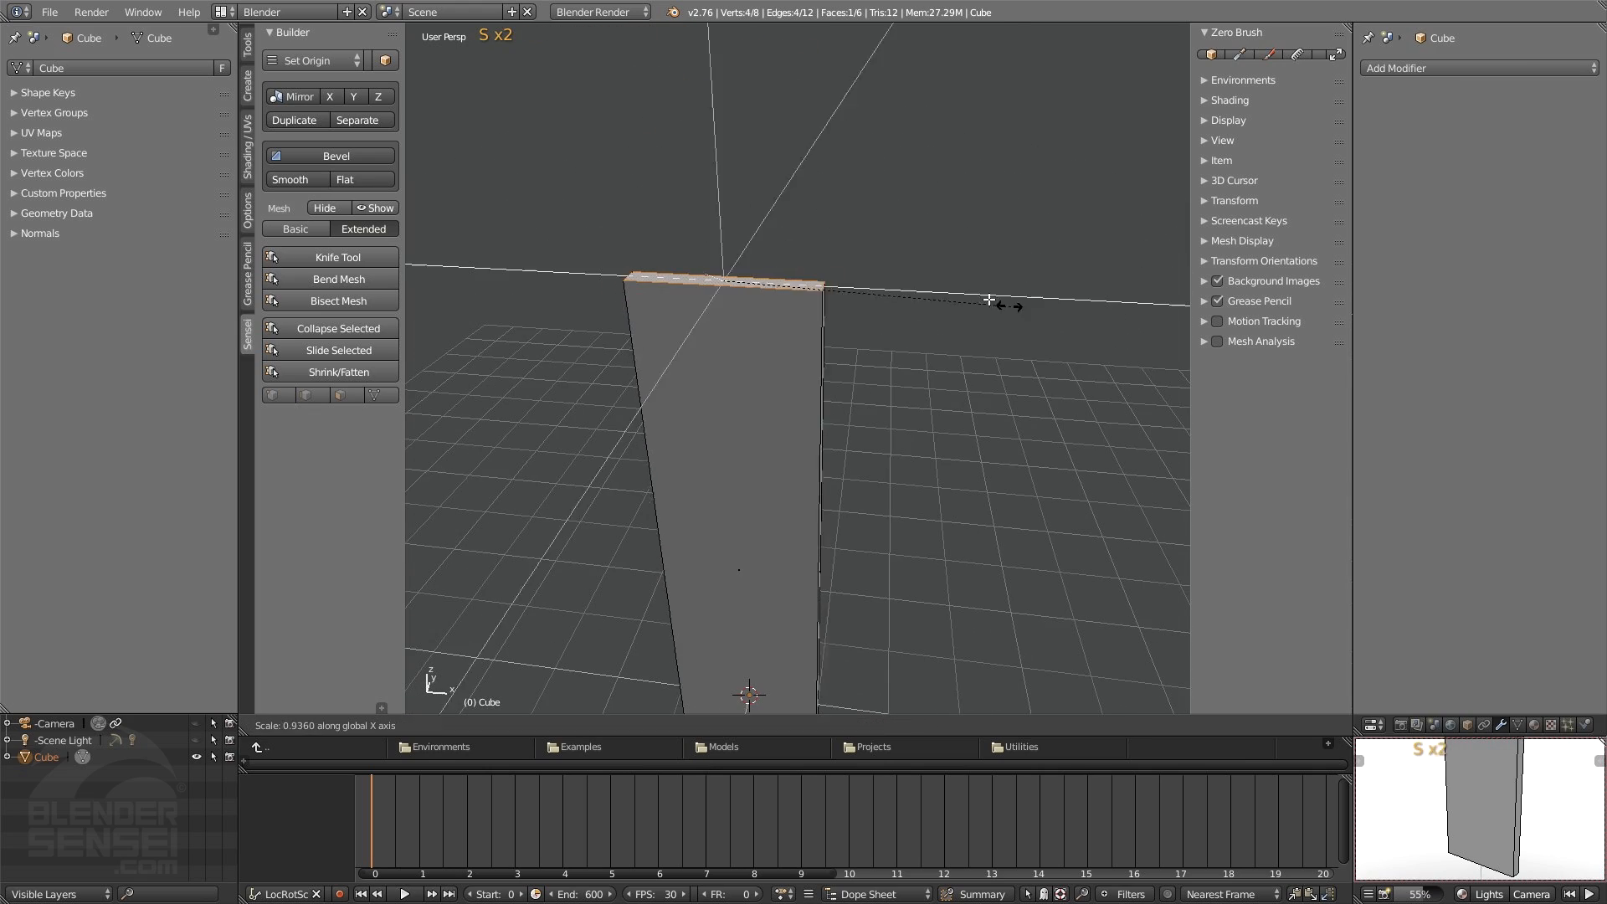
left_click(741, 285)
- Select the bar's bottom face and scale it down to slim the base
scroll(746, 287, "down", 3)
middle_click_drag(782, 374, 787, 475, "shift")
left_click(782, 402)
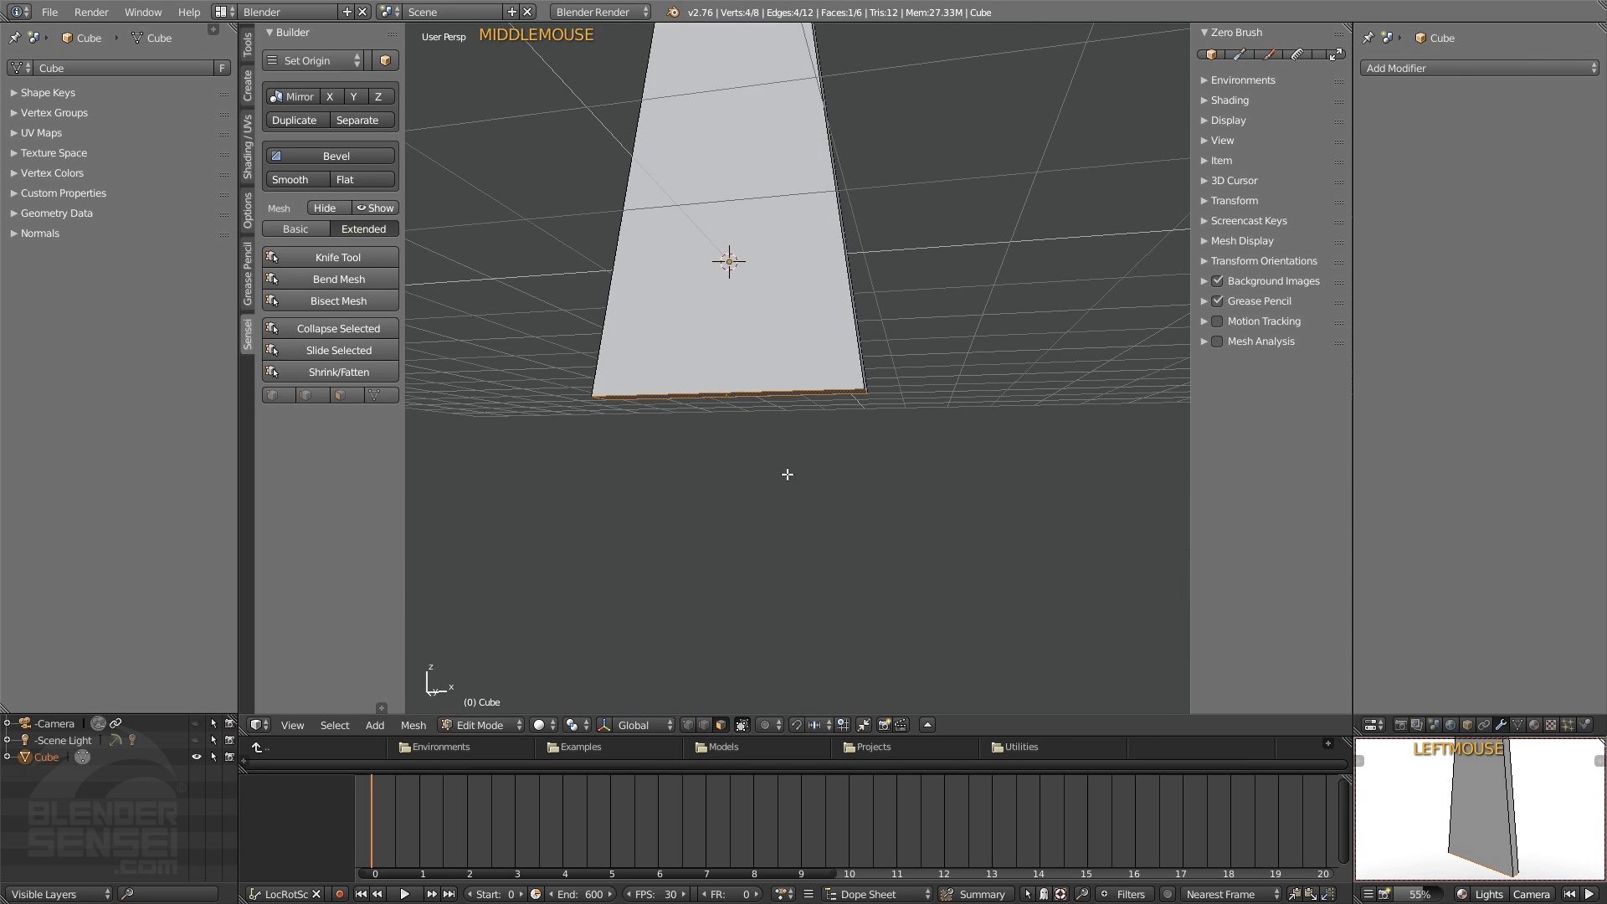
scroll(846, 416, "down", 4)
middle_click_drag(846, 416, 835, 466, "shift")
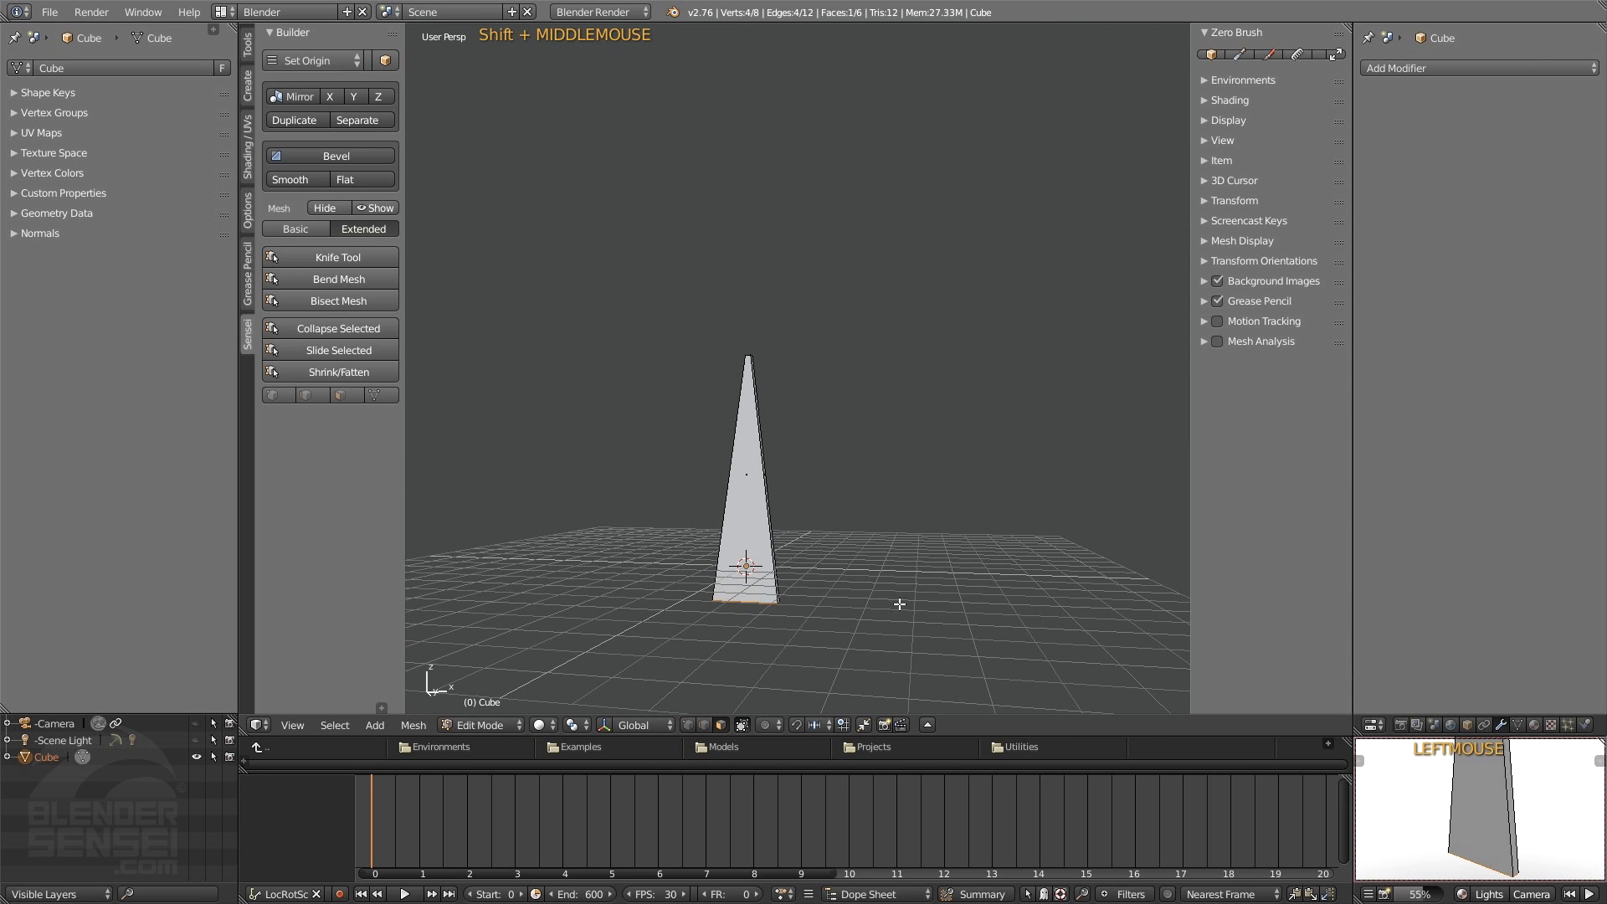
key("s")
left_click(800, 601)
- Extrude the face at the bar's tip slightly upward and scale it up to flare the end
middle_click_drag(803, 602, 799, 569)
key("space")
left_click(678, 356)
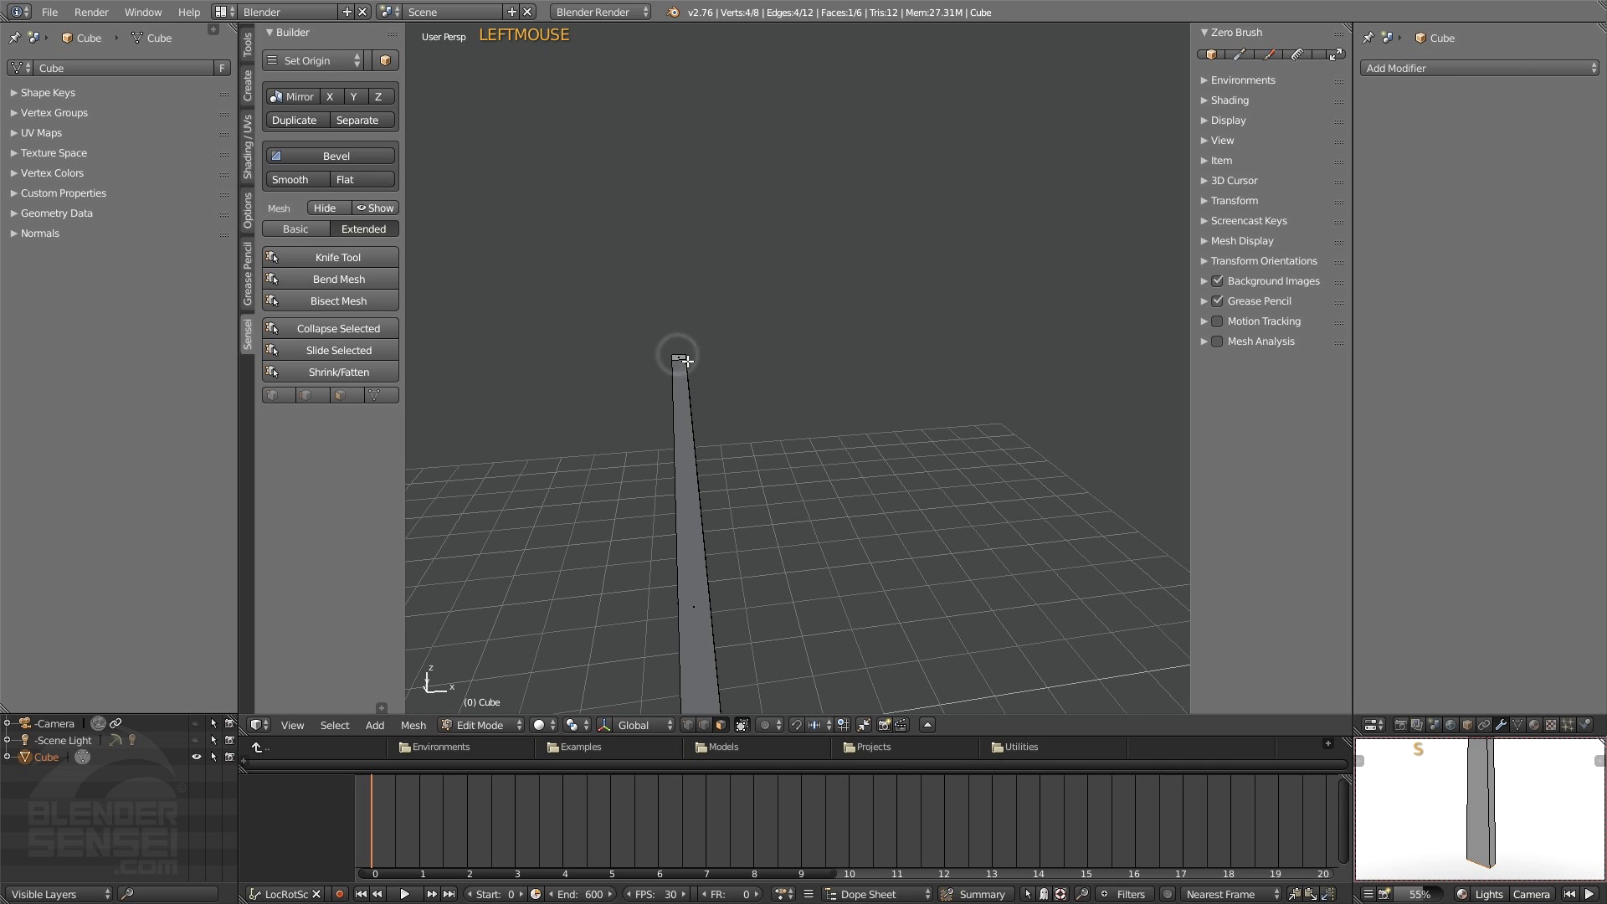
left_click(678, 356)
key("e")
left_click(749, 414)
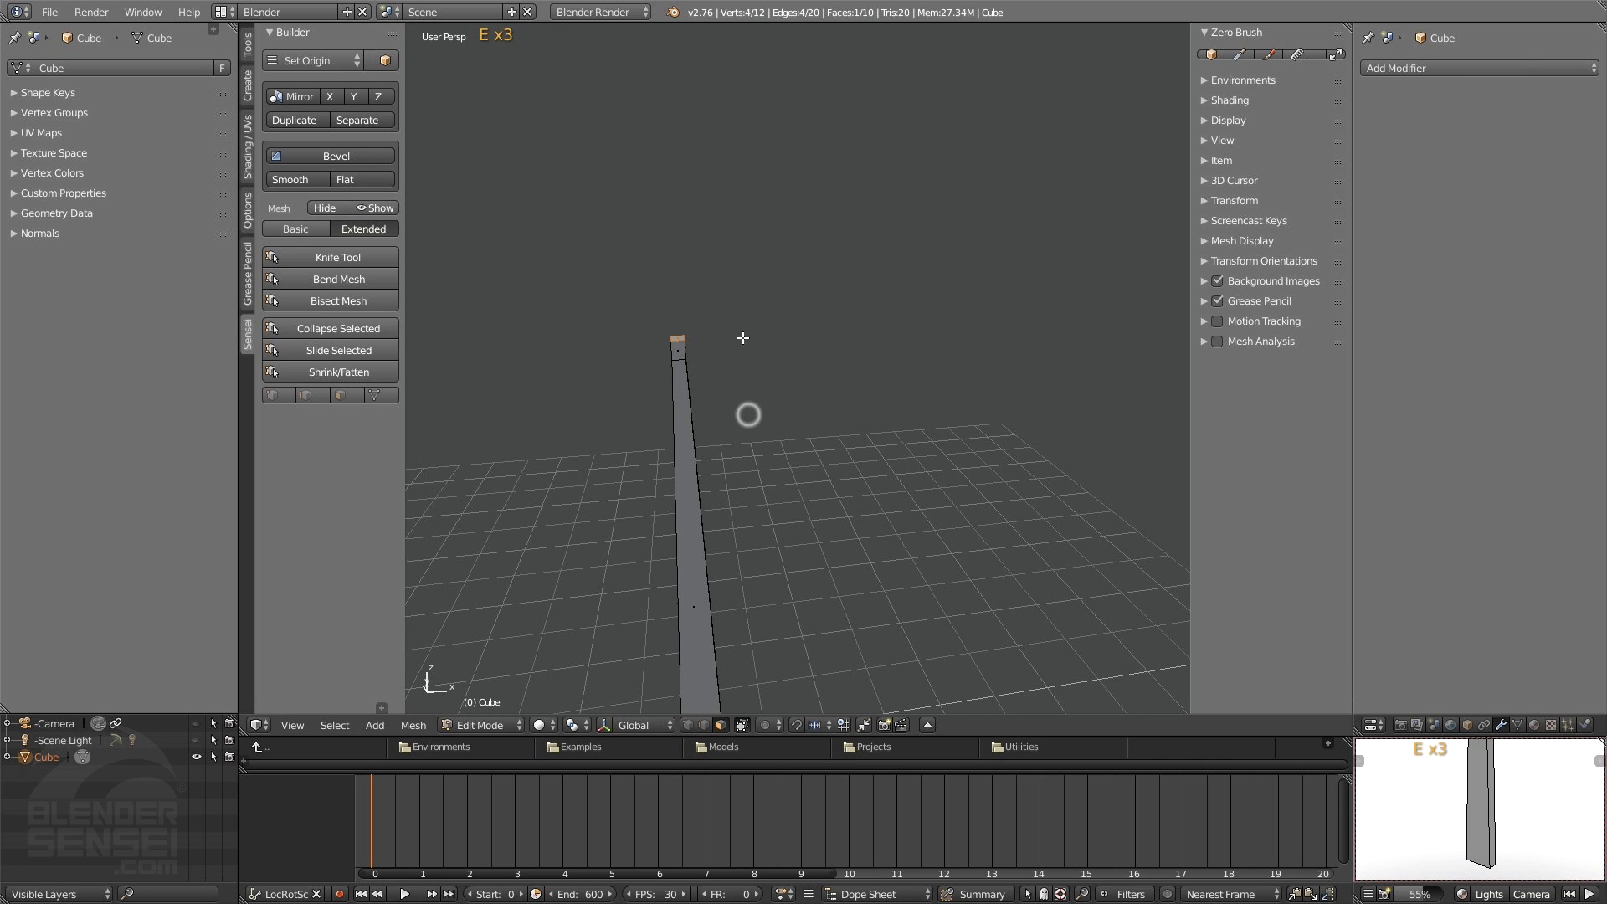
key("s")
left_click(880, 334)
- Extrude the flared tip upward twice, narrow its end face along X to finish the pointer head, and return to Object Mode
key("e")
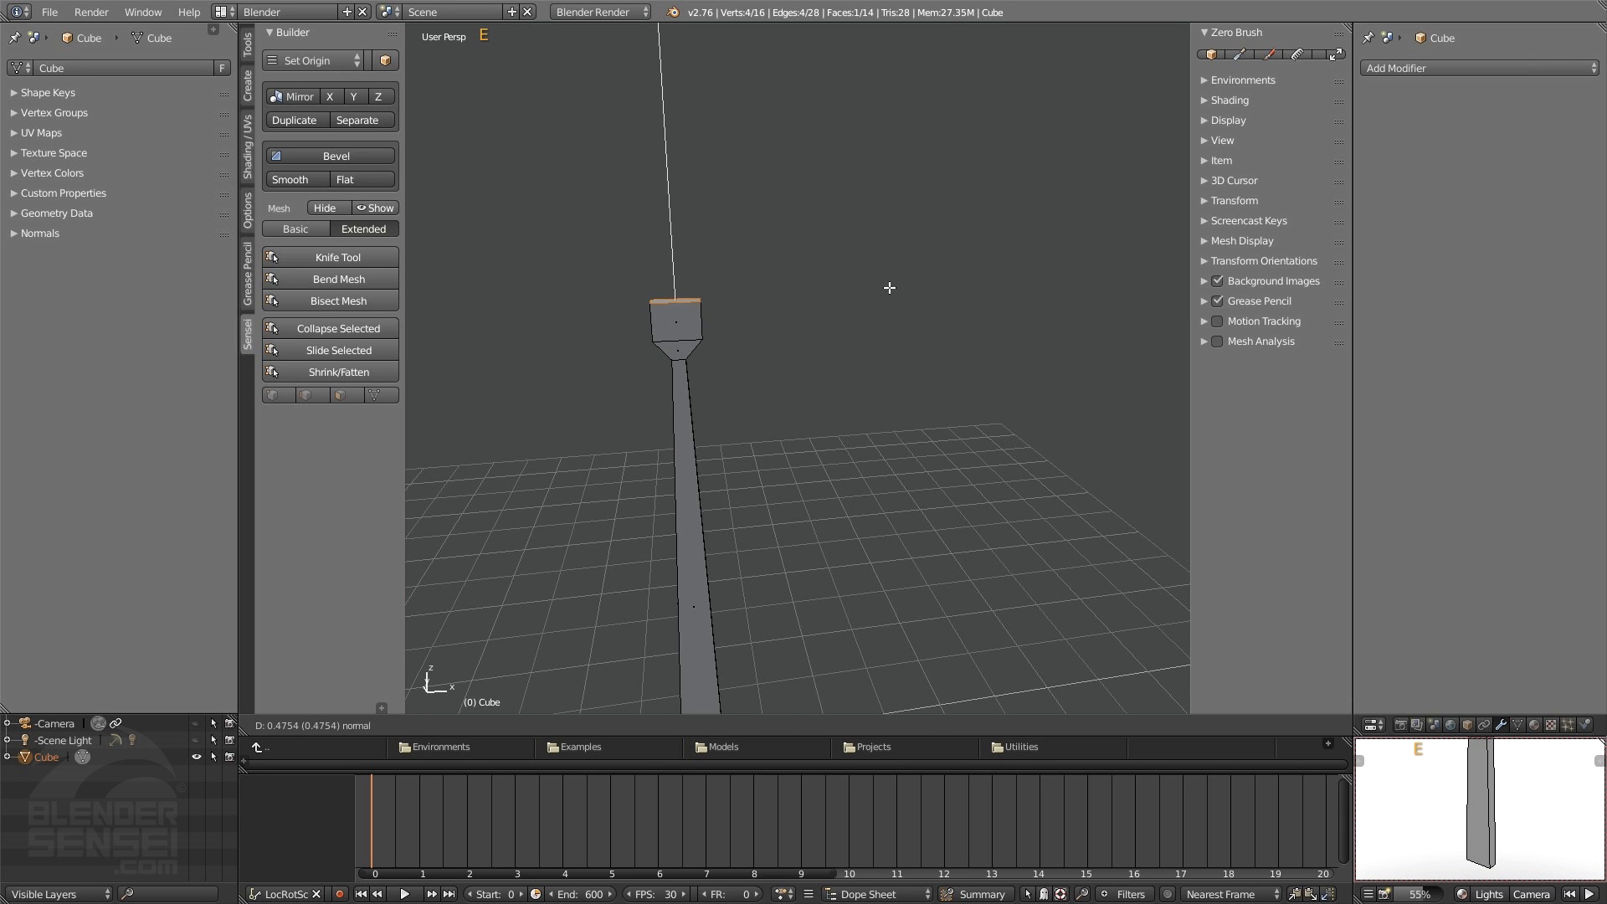
left_click(877, 292)
key("e")
left_click(873, 280)
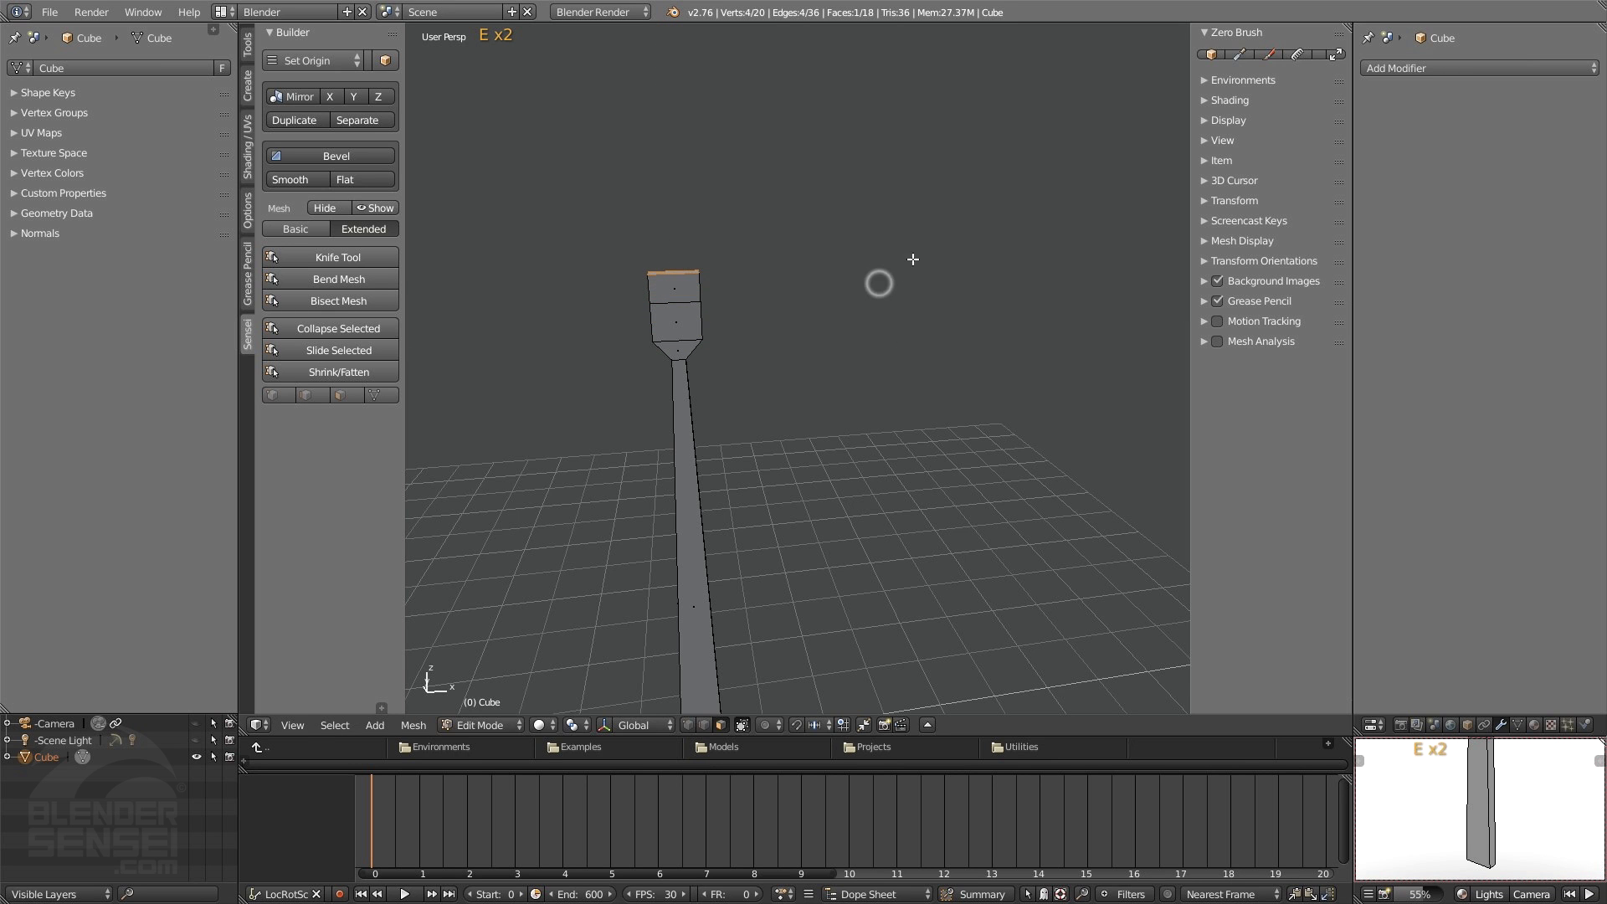
key("s")
key("x")
left_click(736, 256)
middle_click_drag(735, 257, 755, 348)
key("Tab")
middle_click_drag(755, 348, 759, 382, "shift")
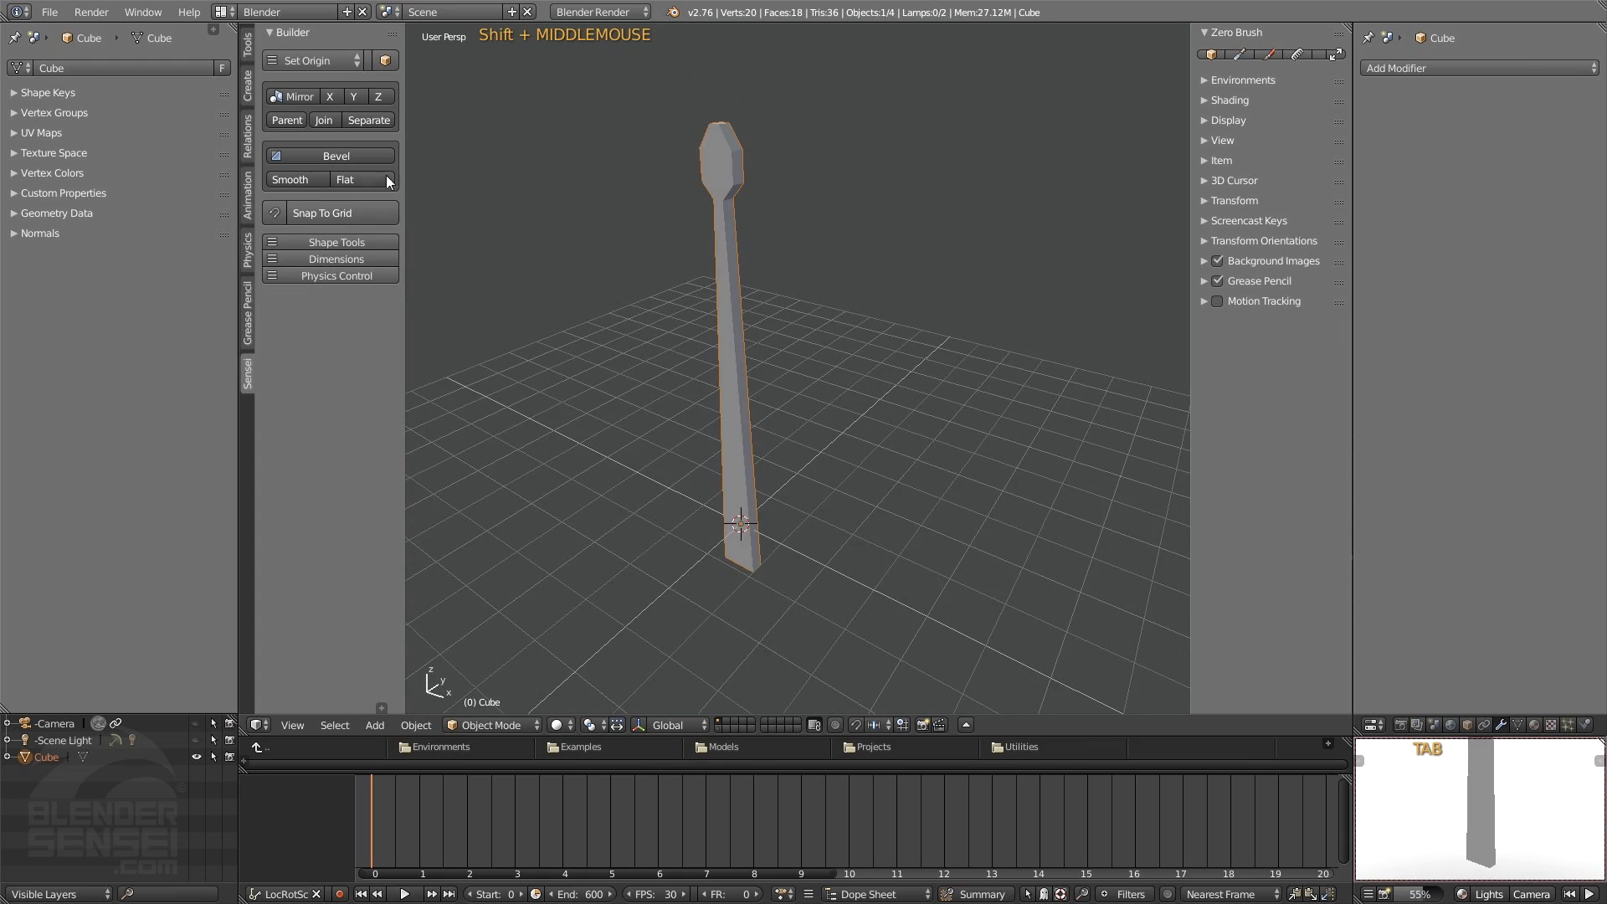
- Add a Bevel modifier to the pointer and rename the object as Big Hand
left_click(368, 159)
middle_click_drag(470, 182, 794, 400)
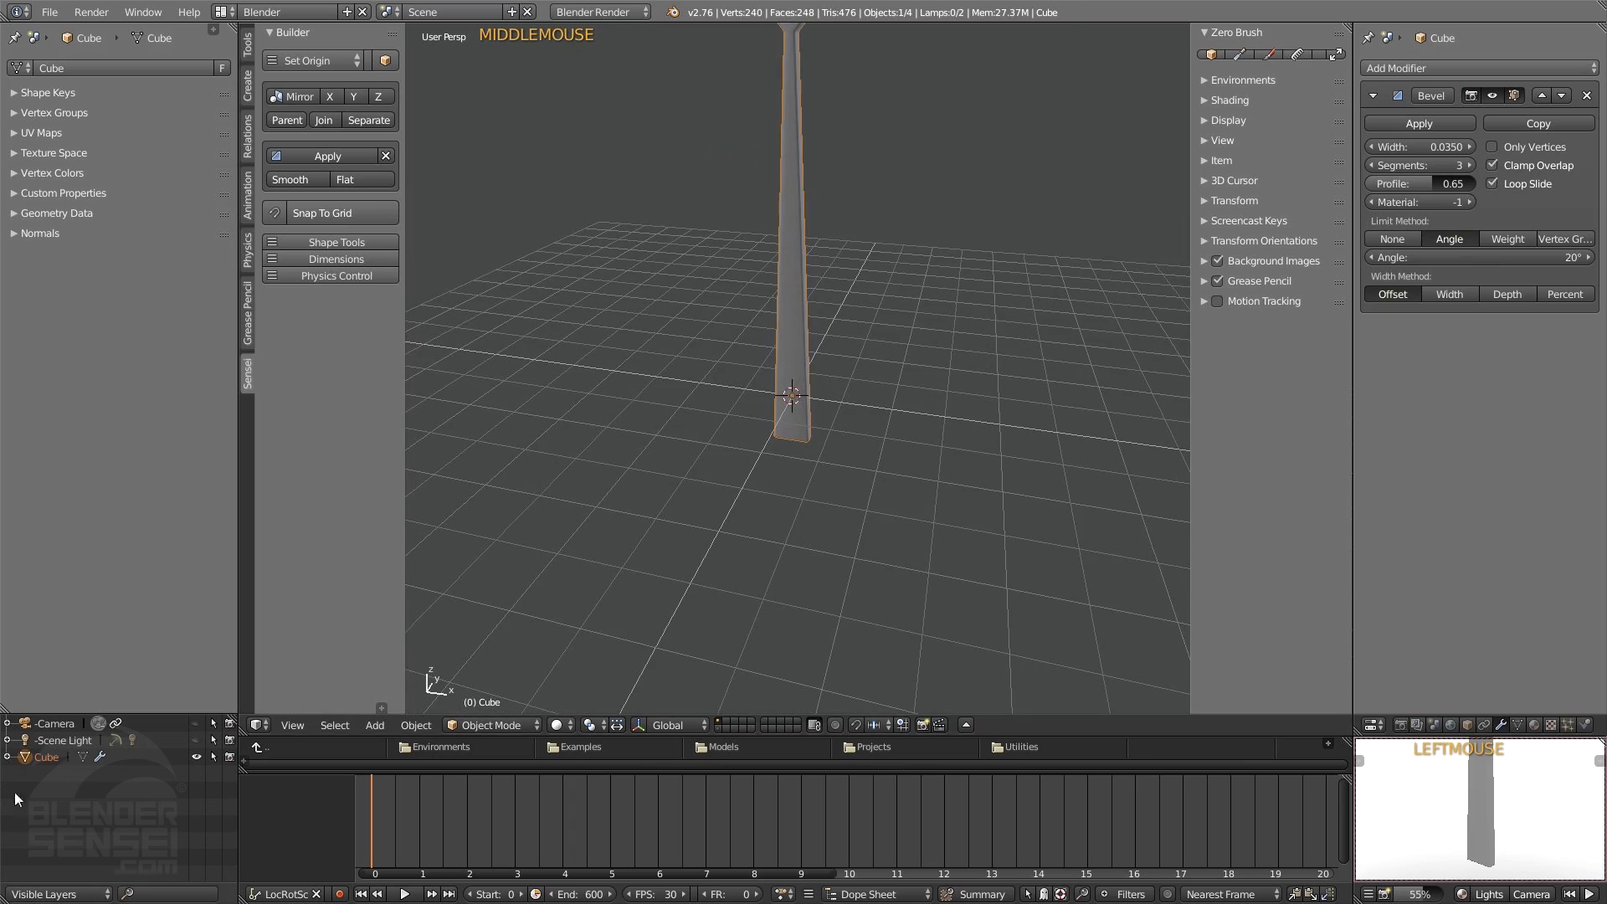
double_click(44, 757)
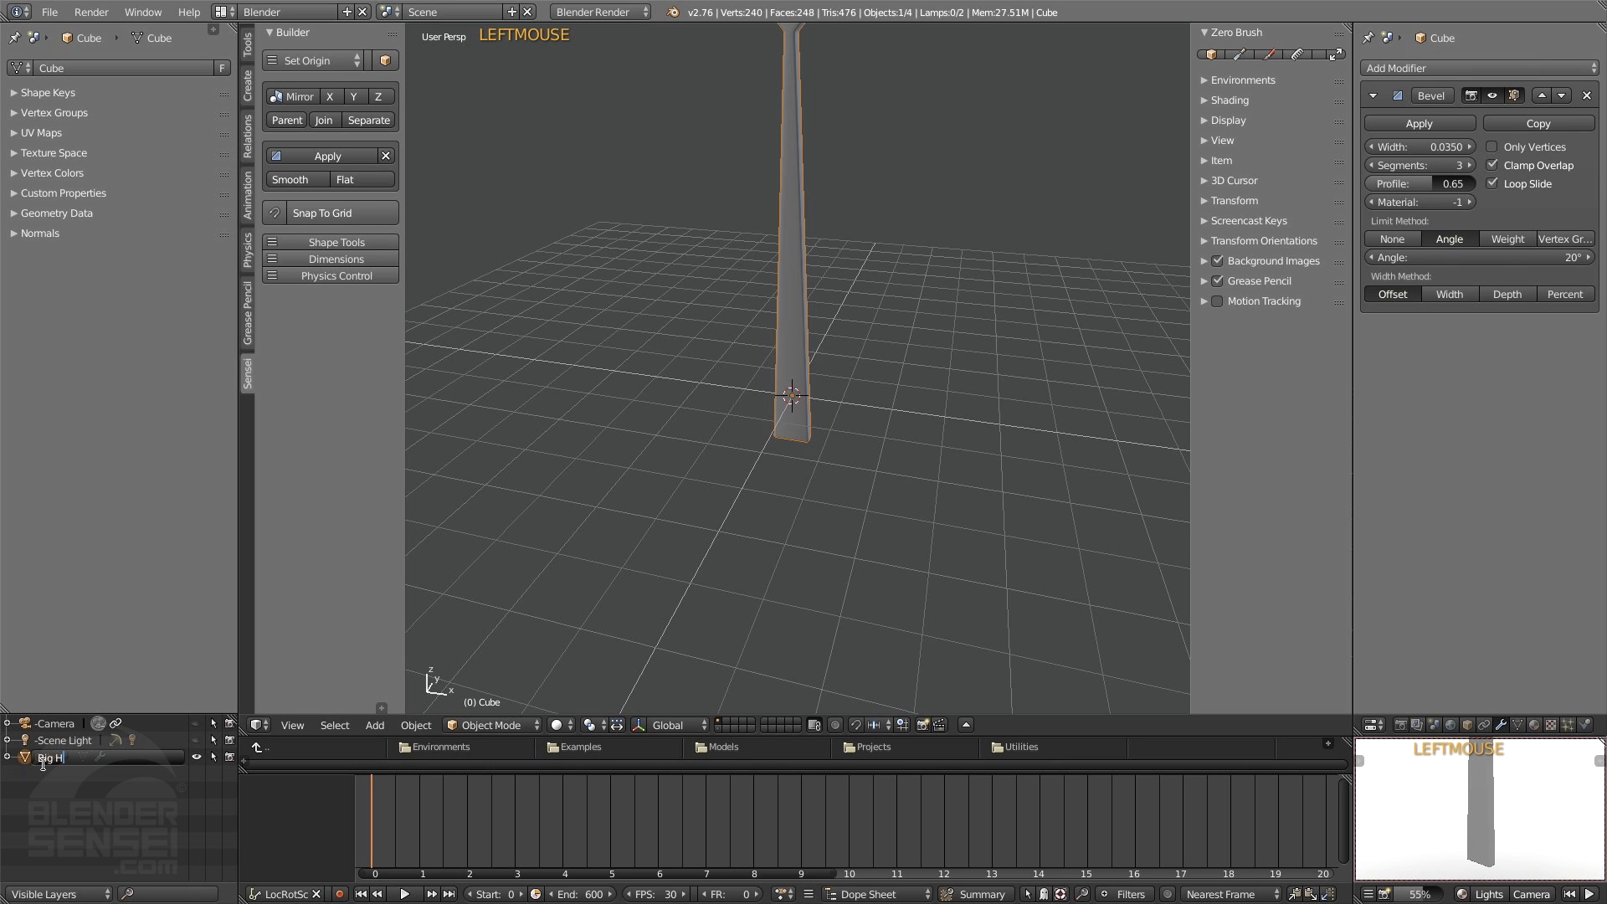
key("Return")
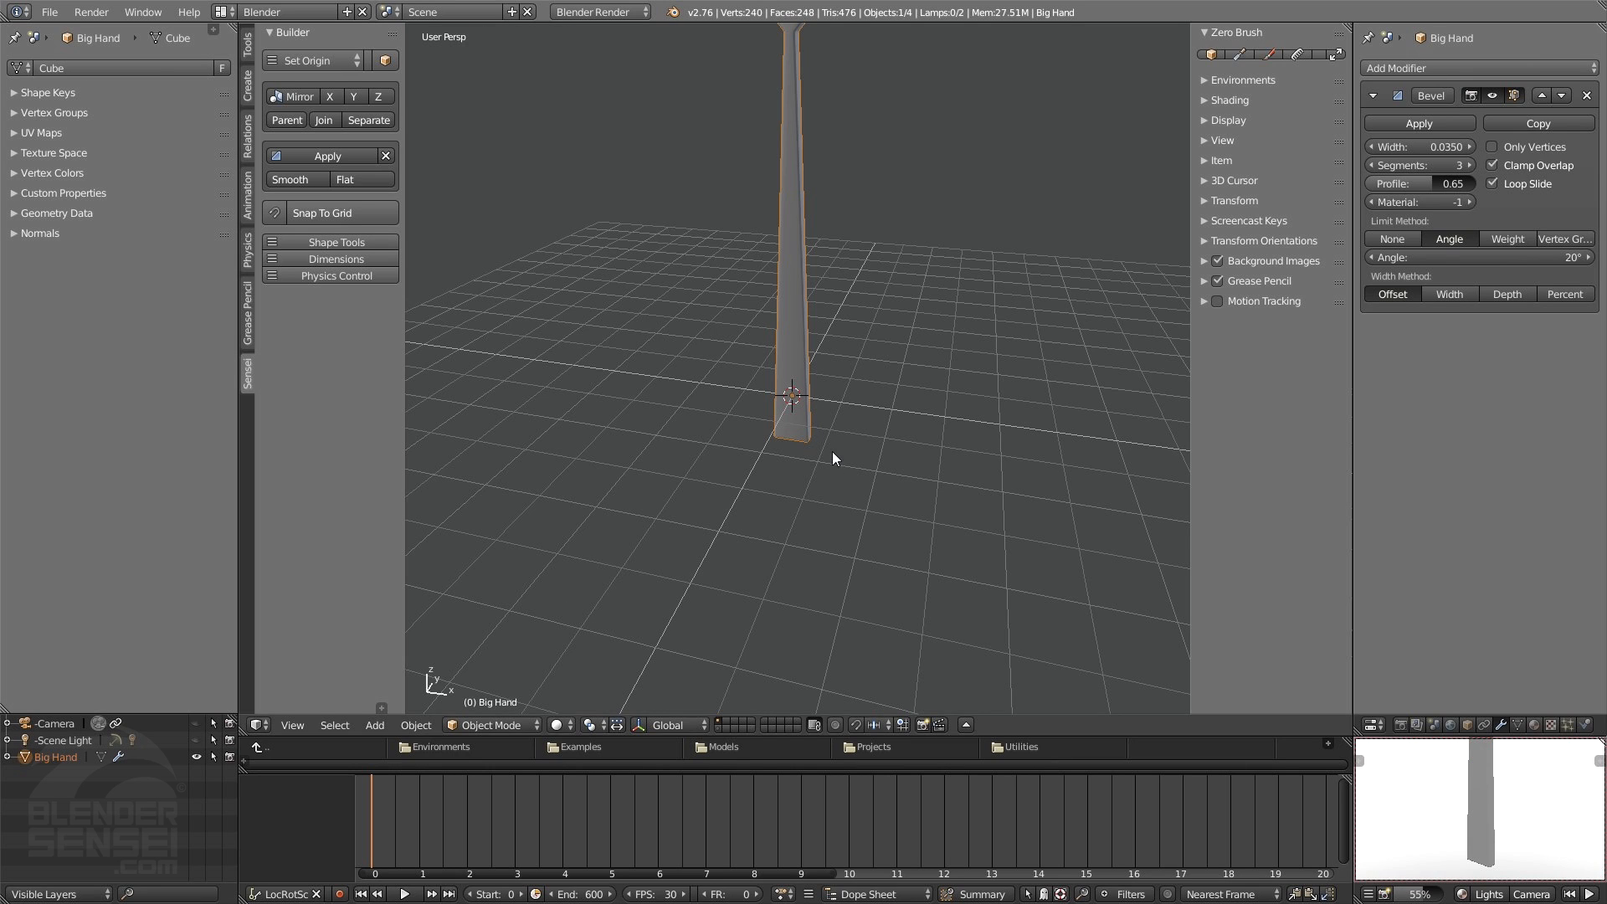
- Insert a keyframe for Big Hand at frame 0, advancing to frame 30, and switch to the front orthographic view
scroll(822, 404, "down", 2)
middle_click_drag(821, 403, 909, 332, "shift")
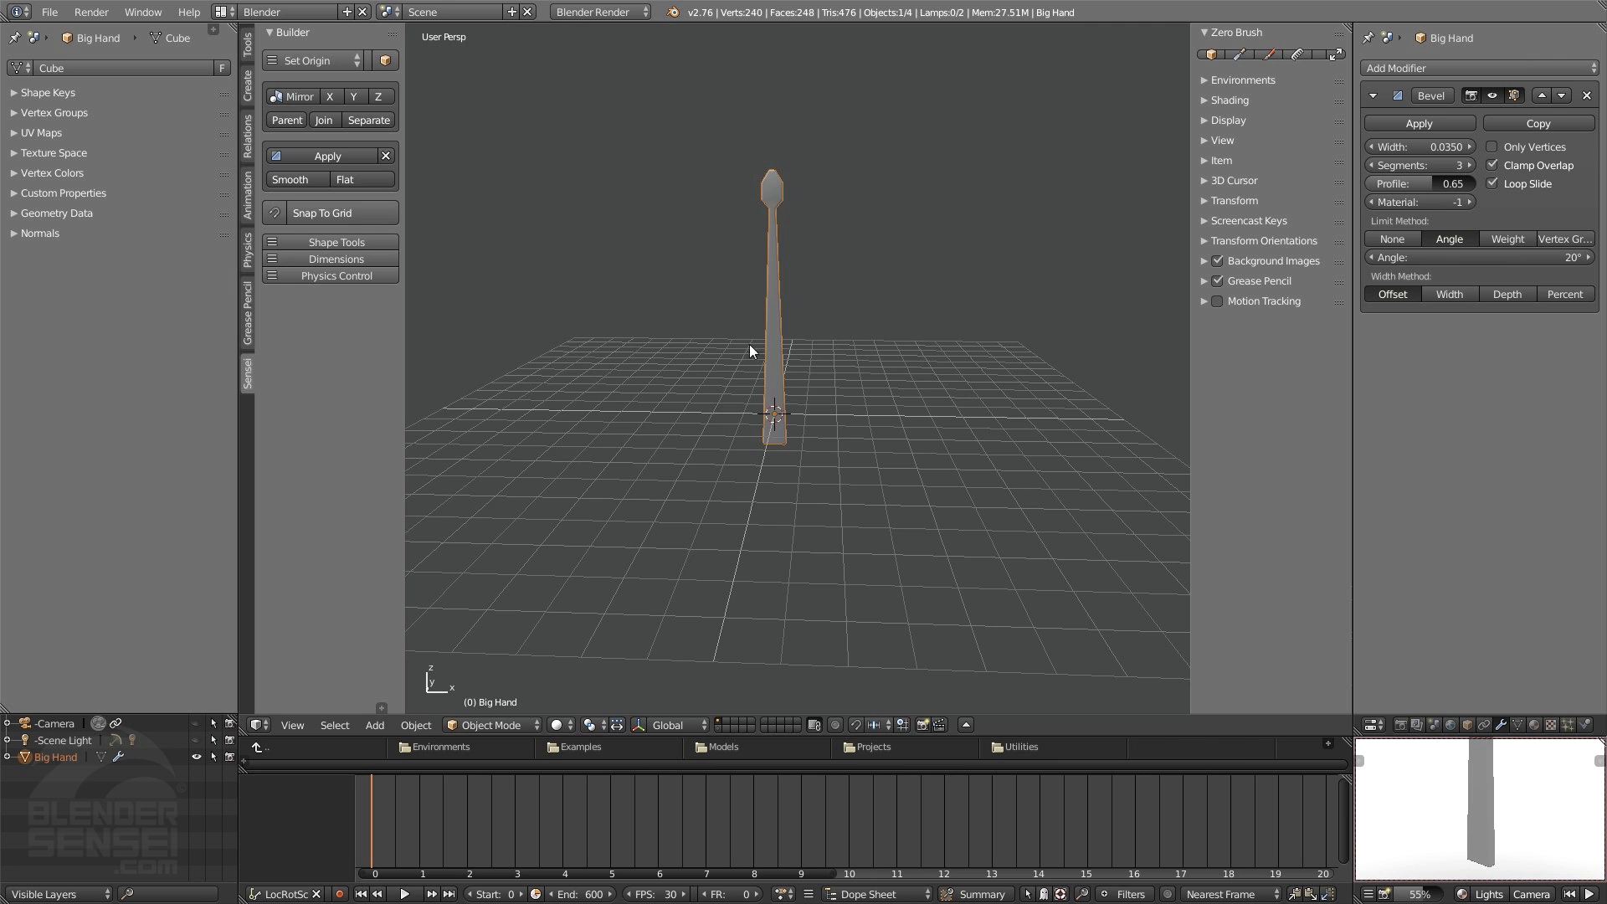
middle_click_drag(835, 410, 827, 446, "shift")
key("f")
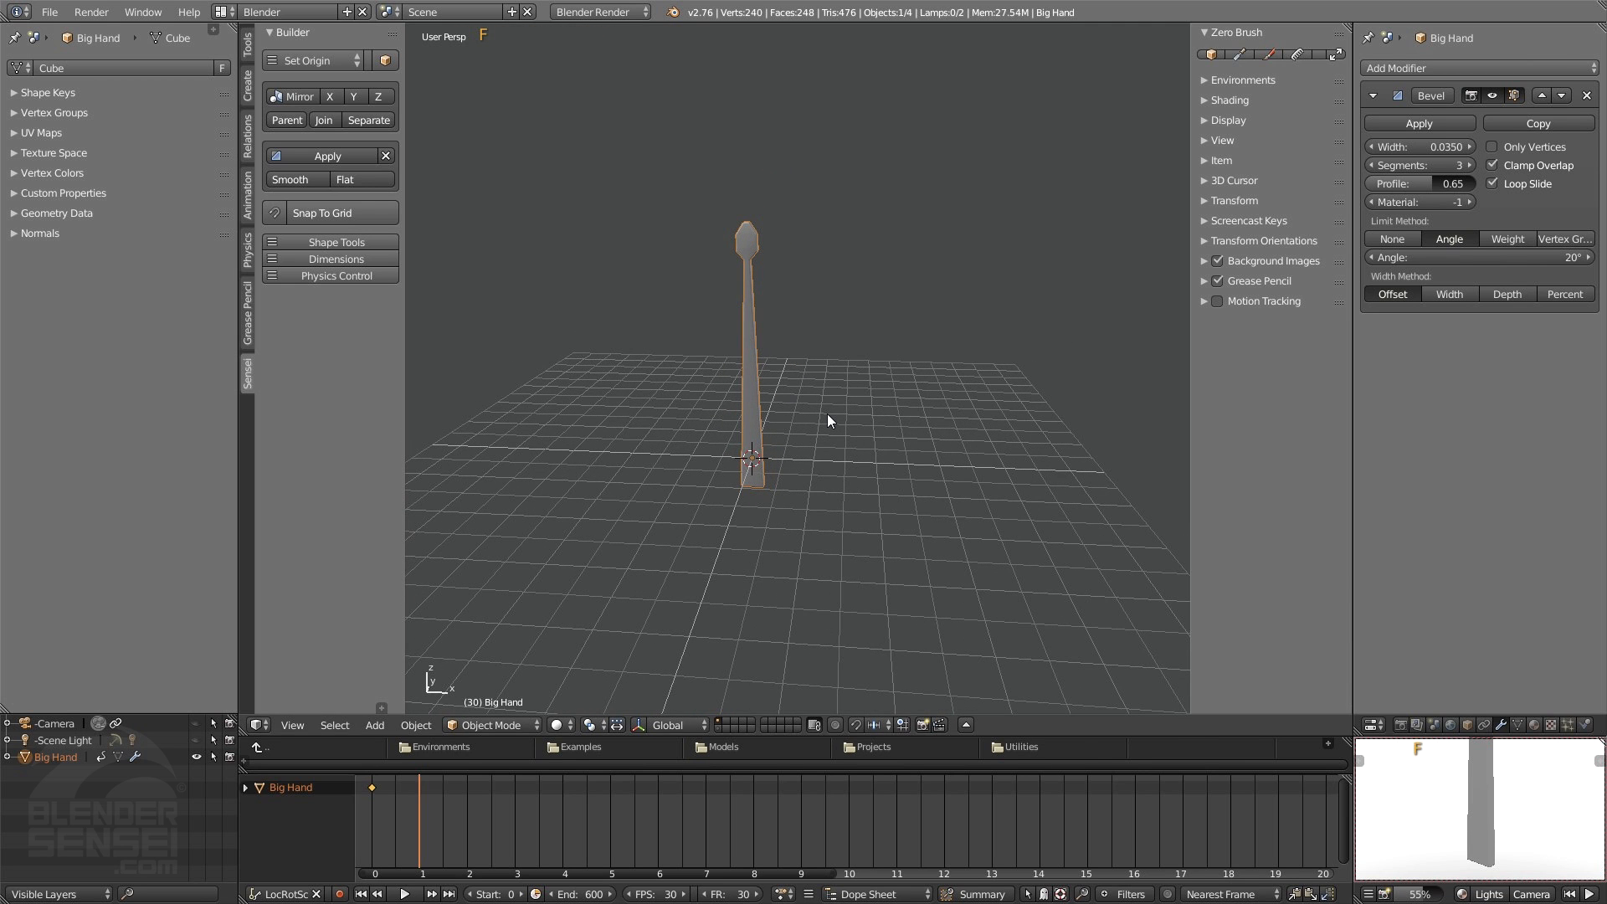
middle_click_drag(826, 413, 763, 419)
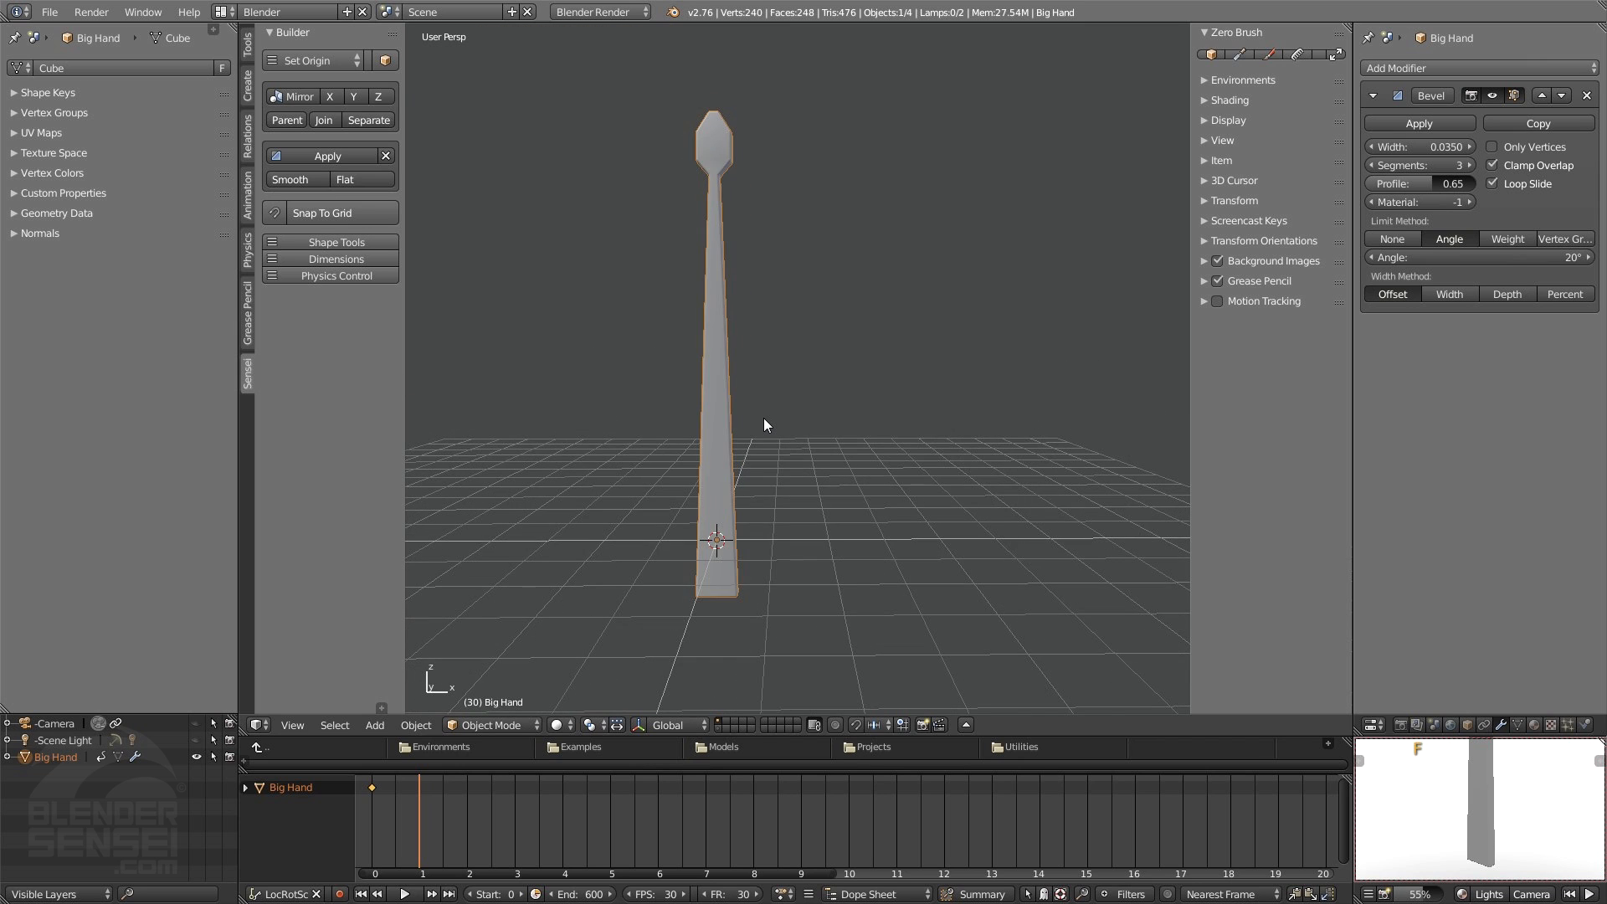
key("1")
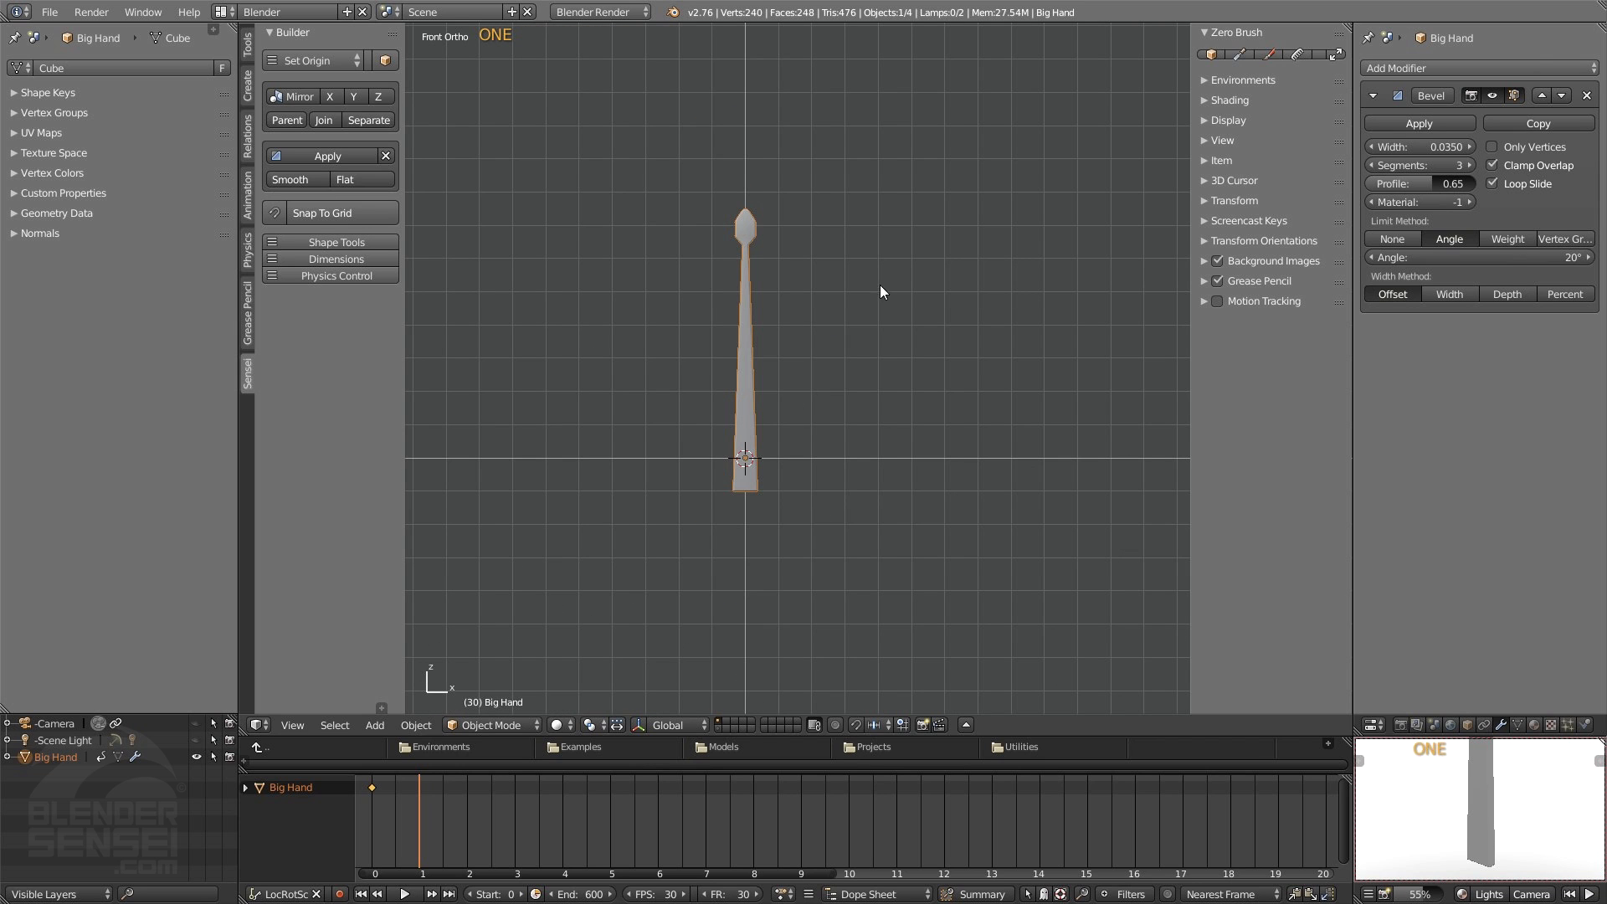
- Rotate Big Hand one full clockwise turn back to upright and insert a keyframe at frame 30
key("r")
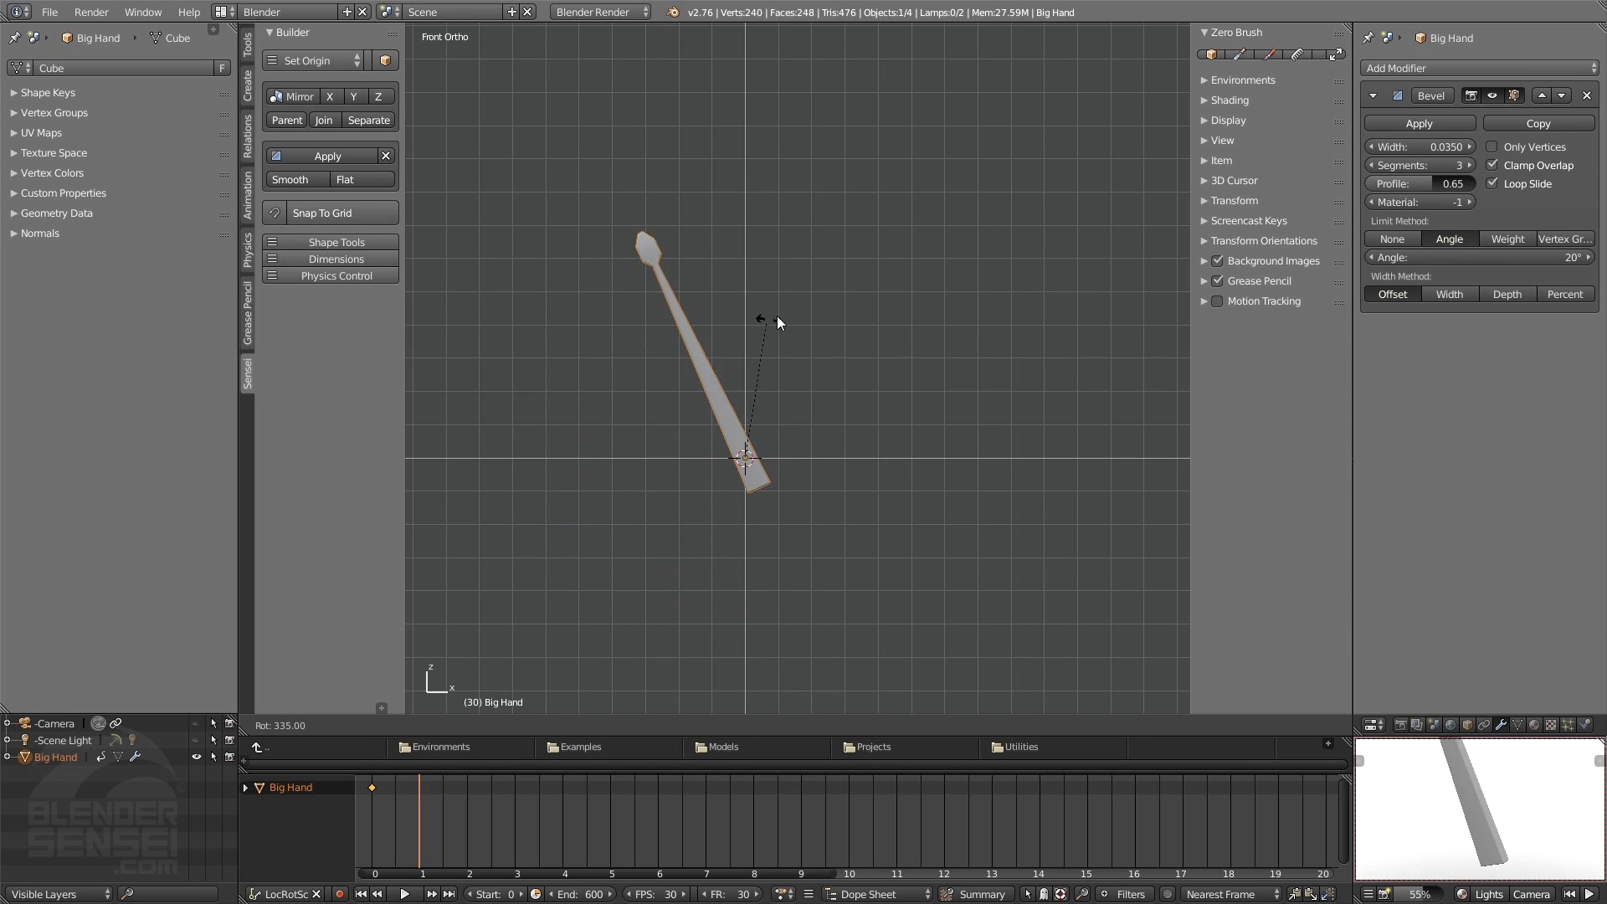
left_click(831, 323)
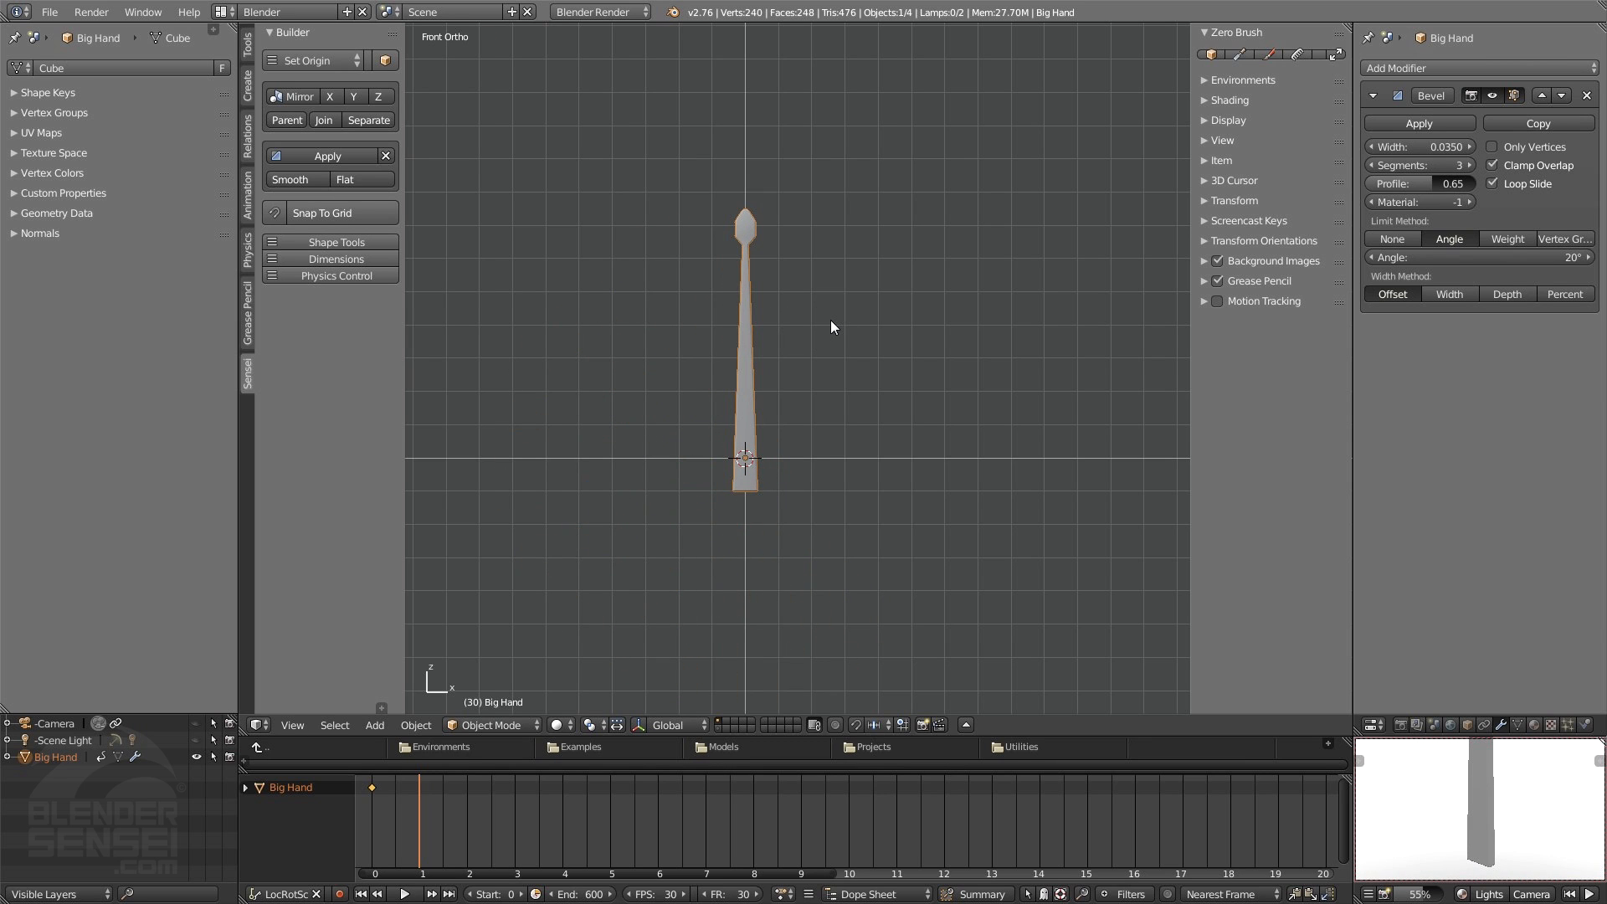
key("f")
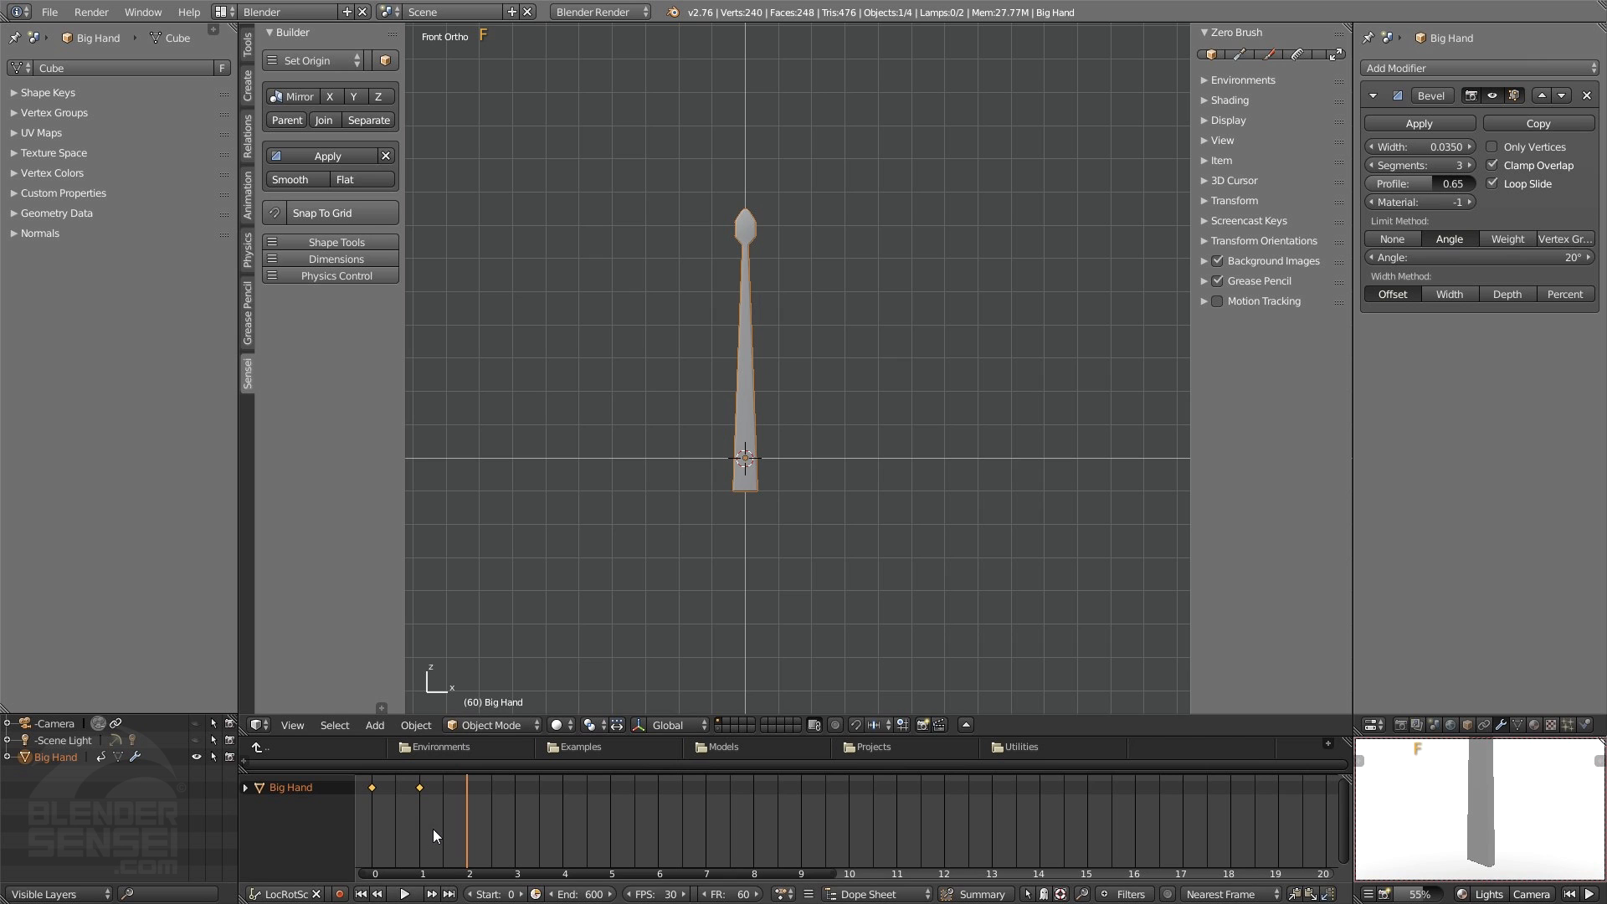
- Scrub back to frame 0 to check the rotation, delete Big Hand's keyframe at frame 30, and return to frame 30
right_click_drag(433, 829, 396, 840)
mouse_move(396, 840)
left_mouse_down()
mouse_move(419, 840)
mouse_move(372, 840)
left_mouse_up()
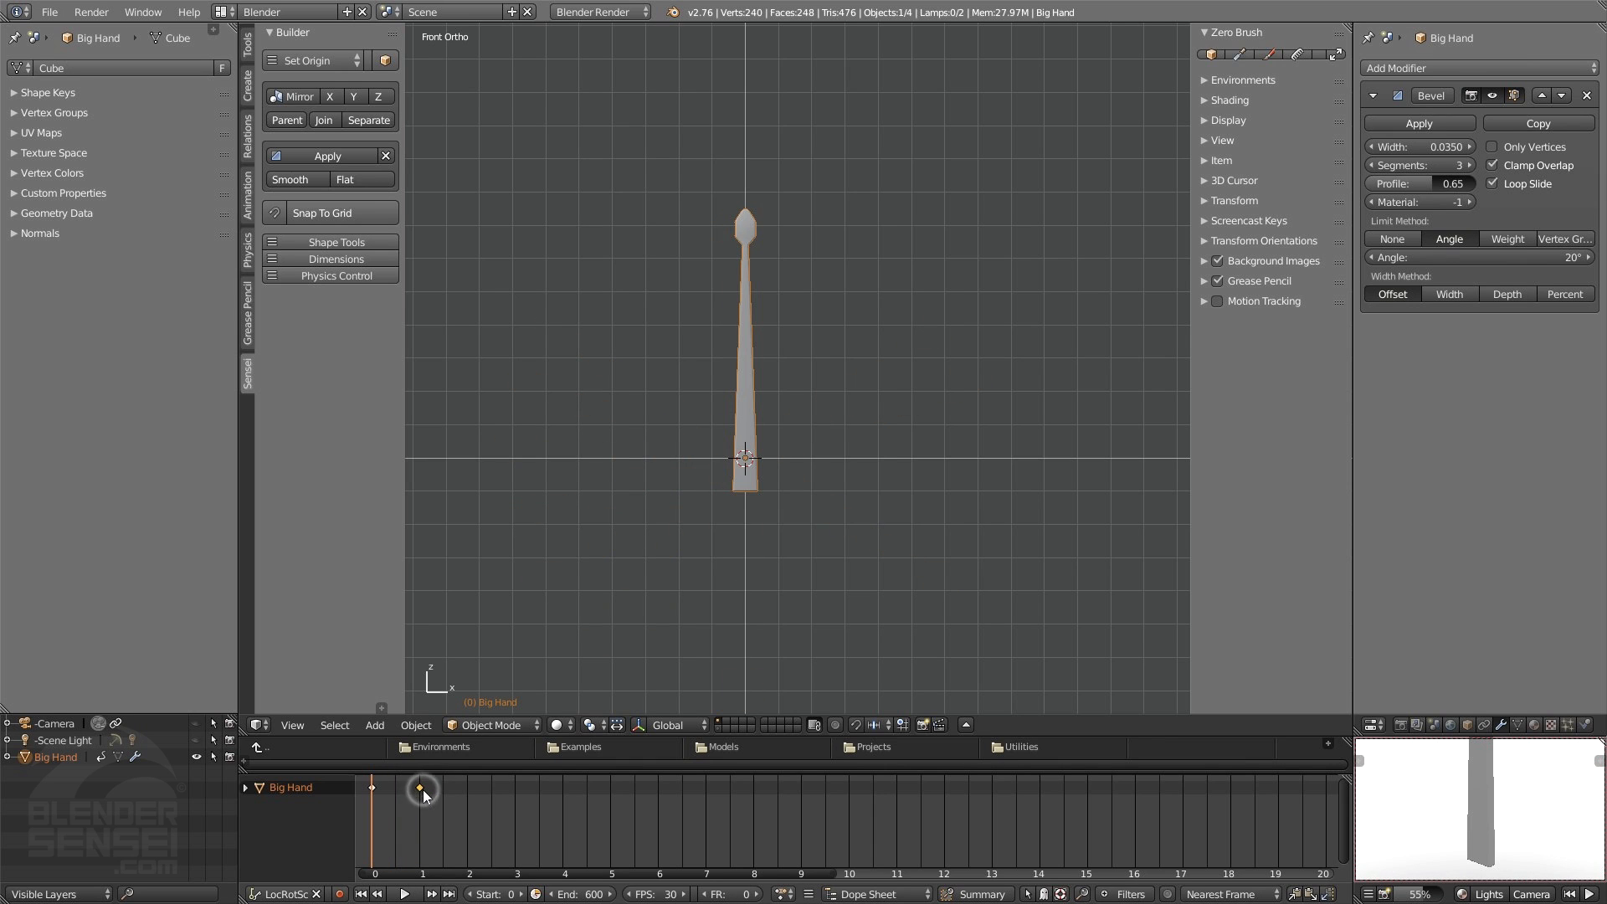
key("x")
right_click(425, 812)
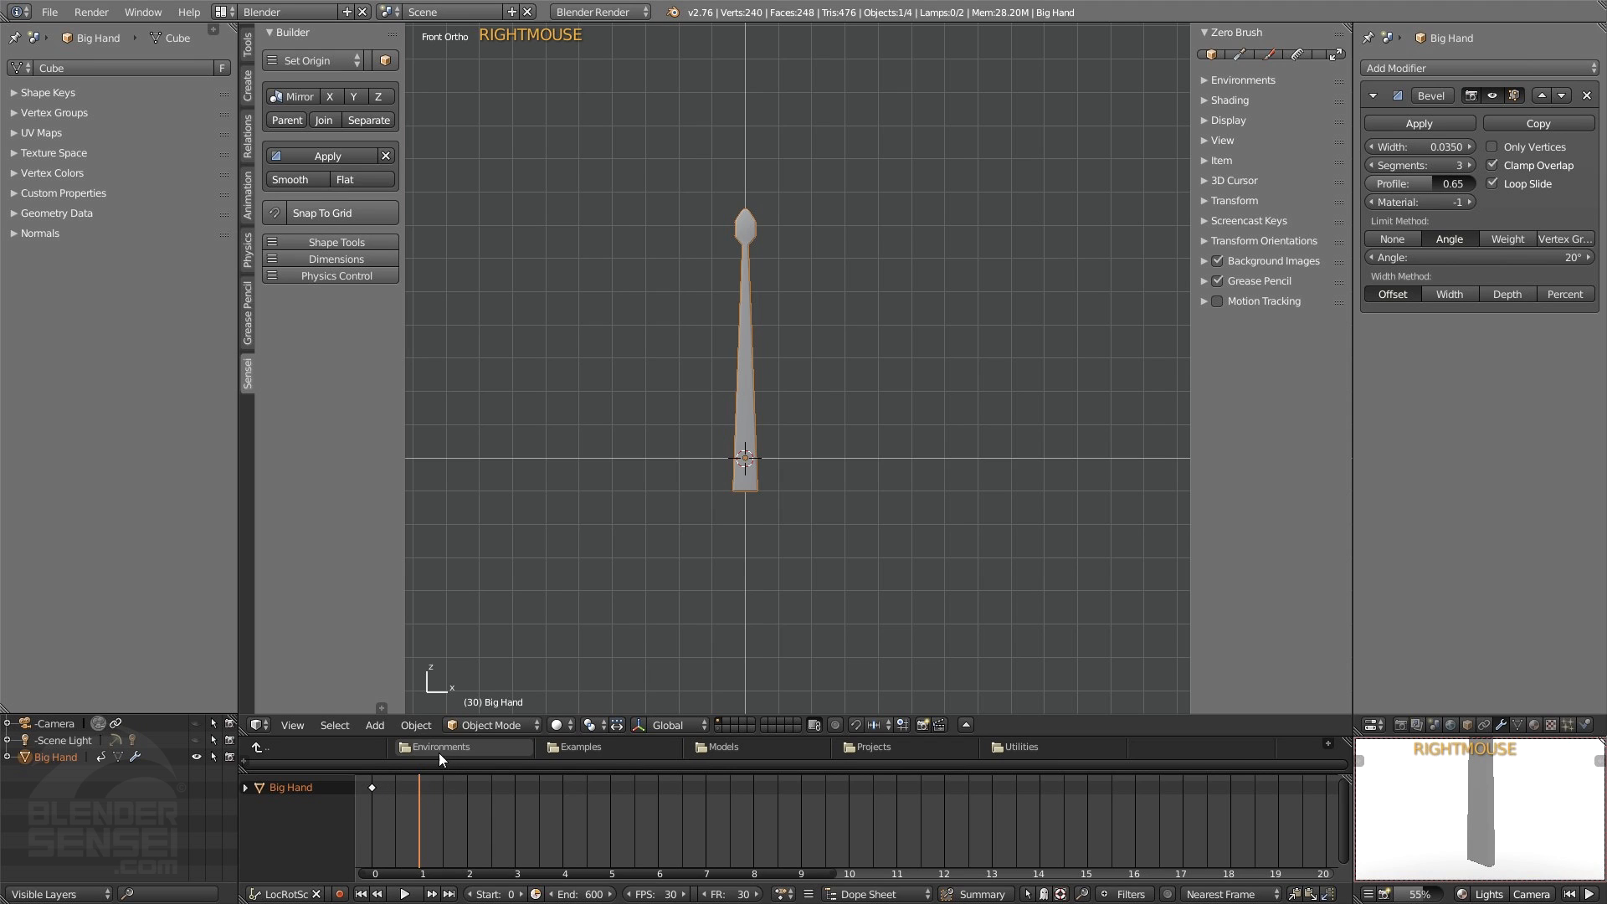
- Expand the Dimensions settings and try rotating Big Hand to -20° on Y, 95.4° on Z and 7.1° on X
left_click(374, 263)
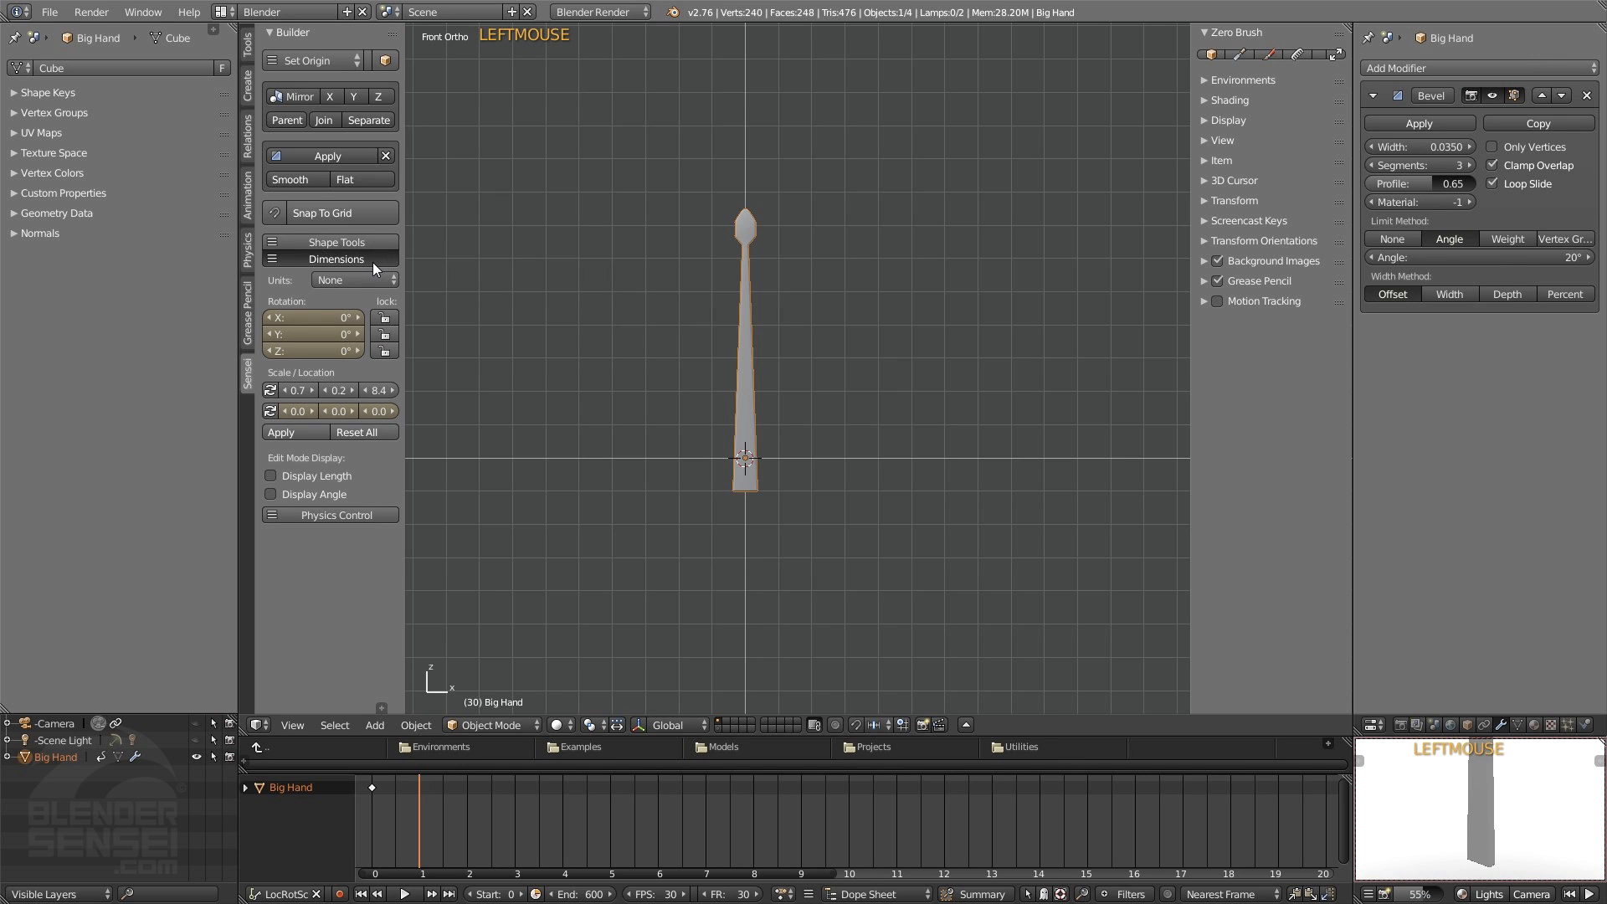
mouse_move(314, 334)
left_mouse_down()
mouse_move(376, 334)
mouse_move(322, 335)
left_mouse_up()
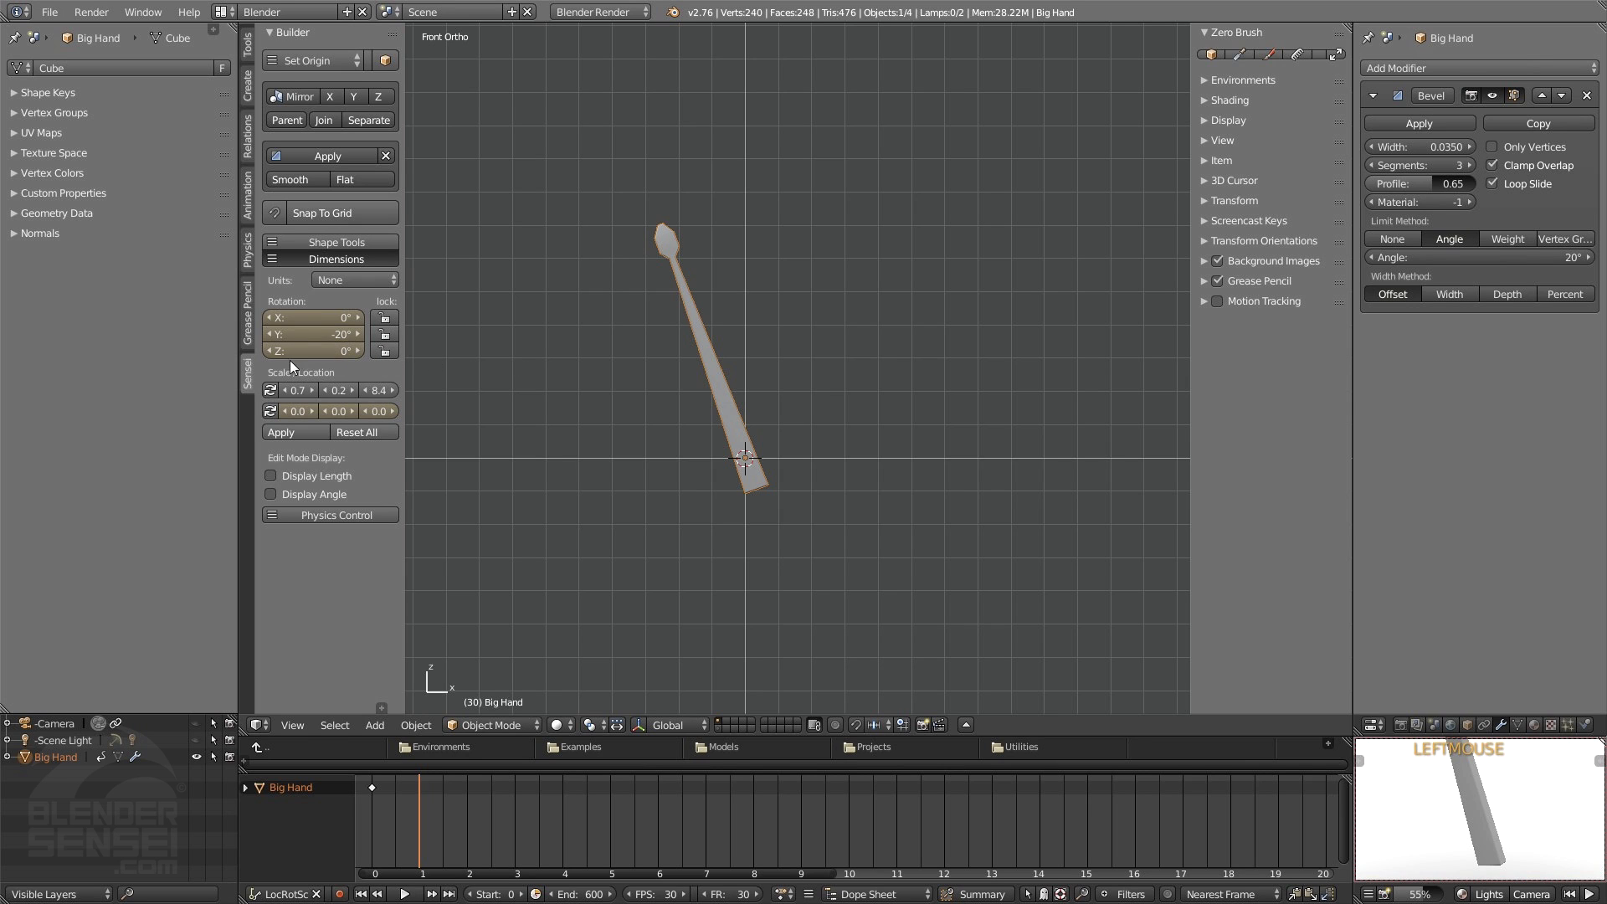
left_click_drag(289, 349, 284, 316)
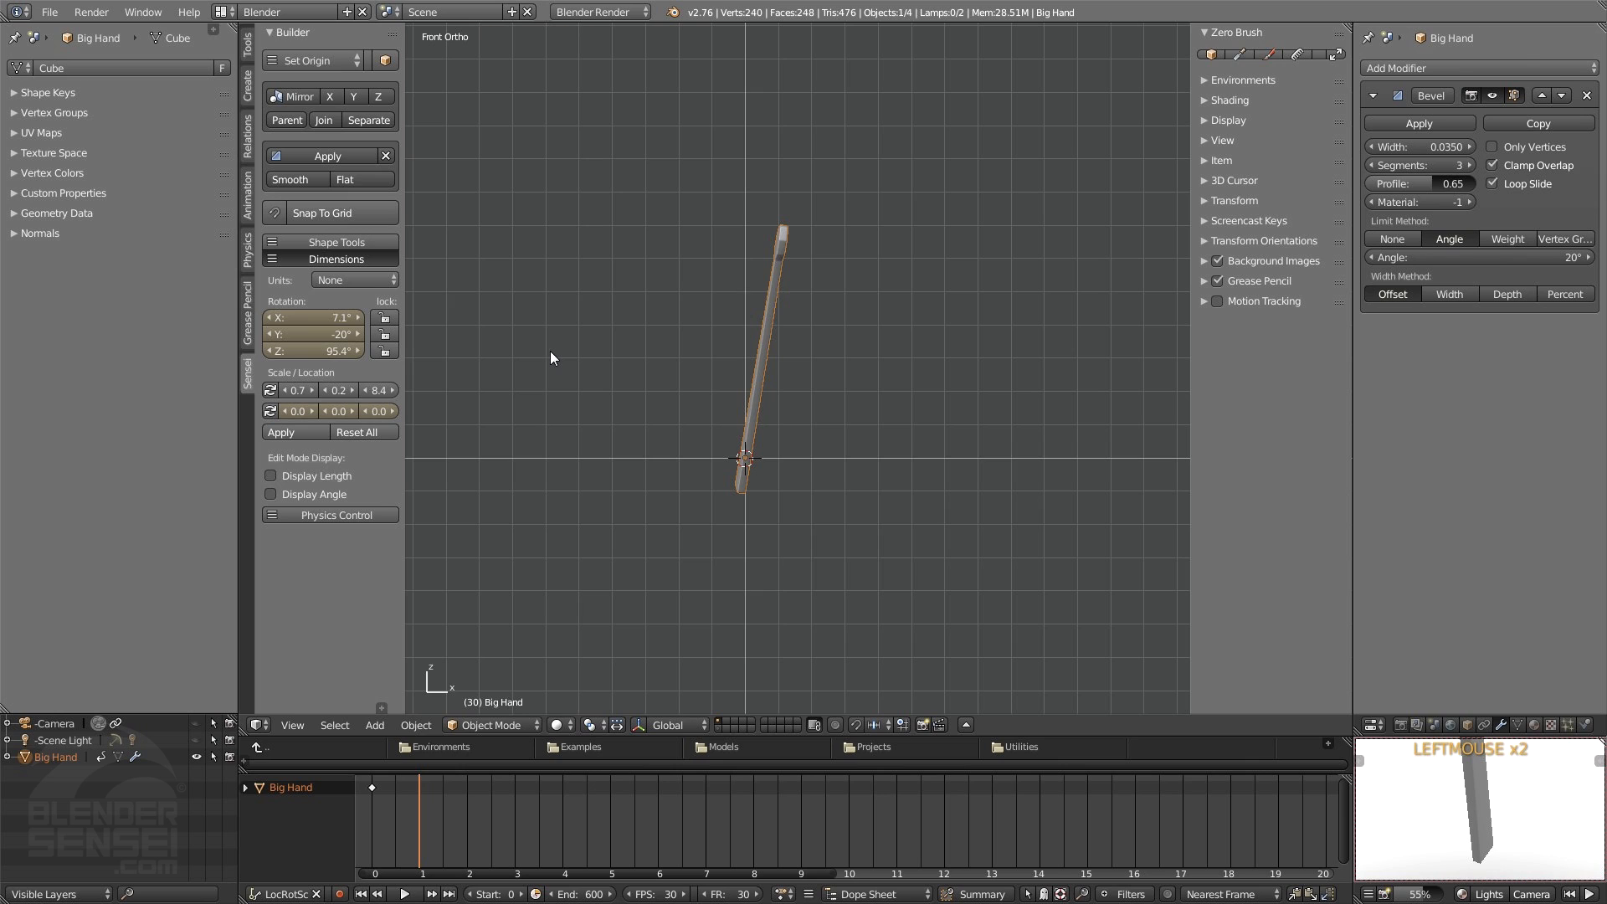
- Undo the trial rotations of Big Hand and set the timeline to frame 30
key("ctrl+z")
key("ctrl+z")
key("ctrl+z")
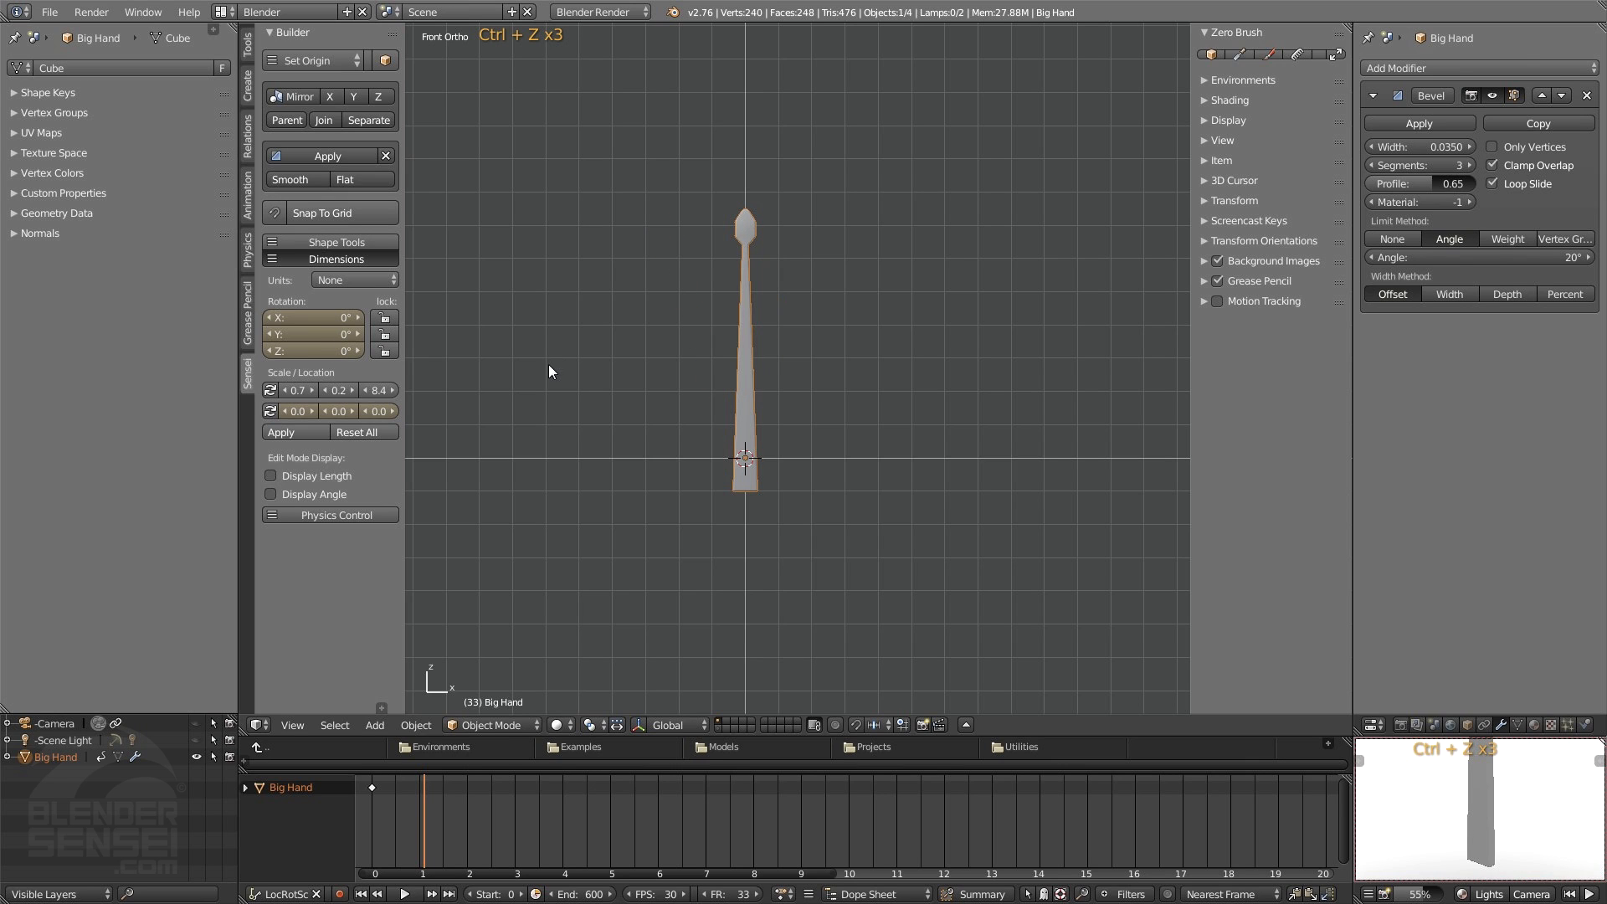
right_click(423, 824)
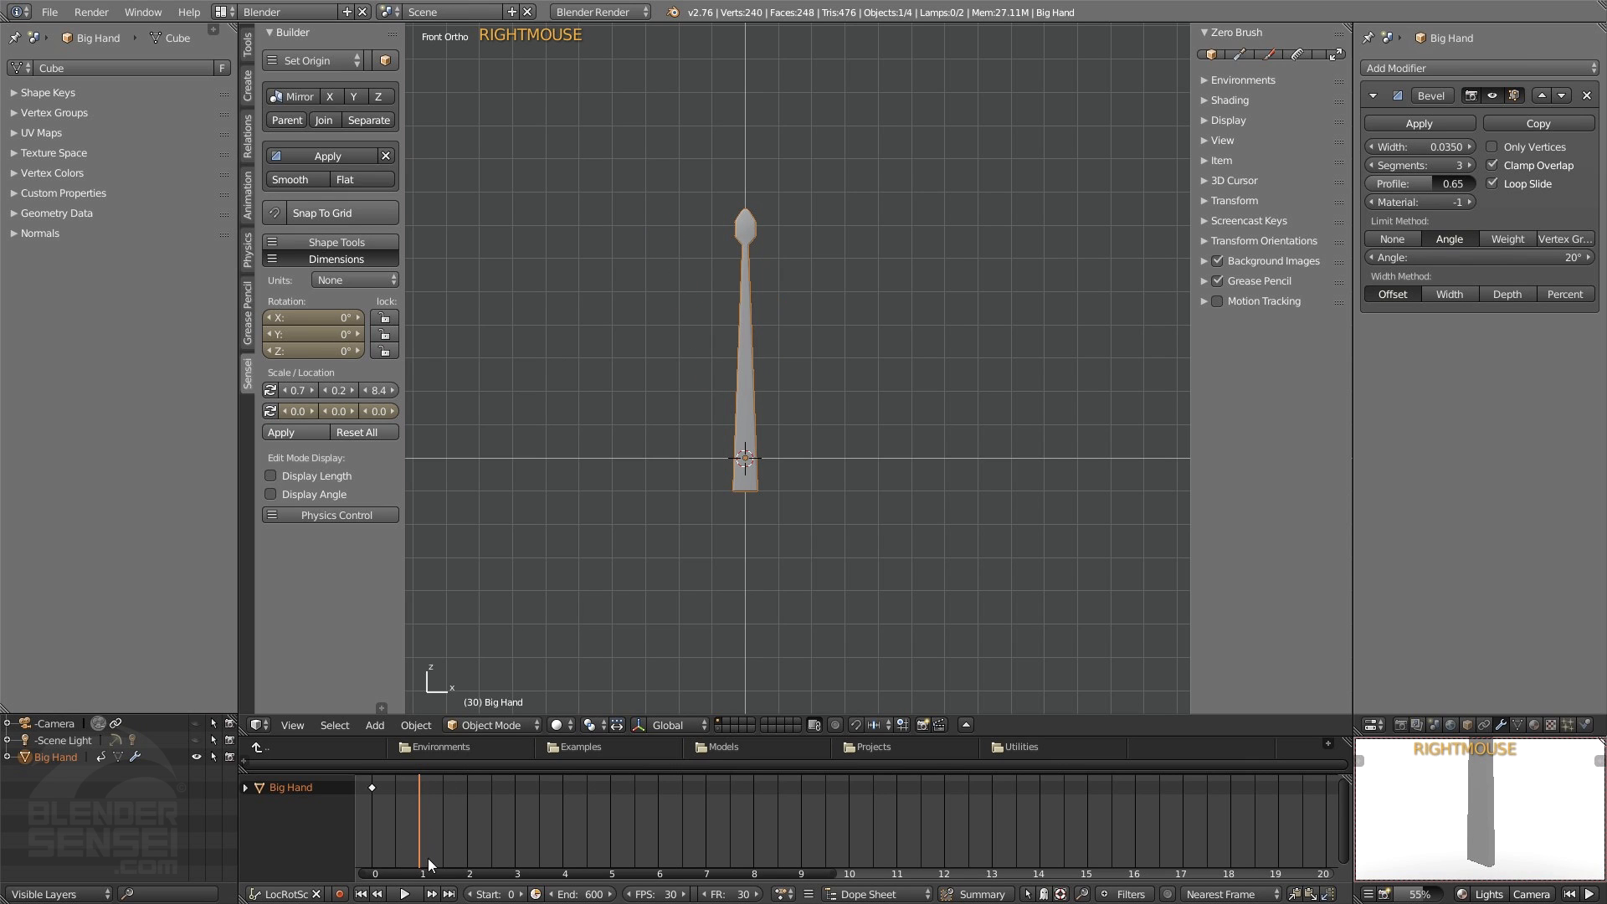
- Set Big Hand's Y rotation to exactly 360° at frame 30
left_click(304, 334)
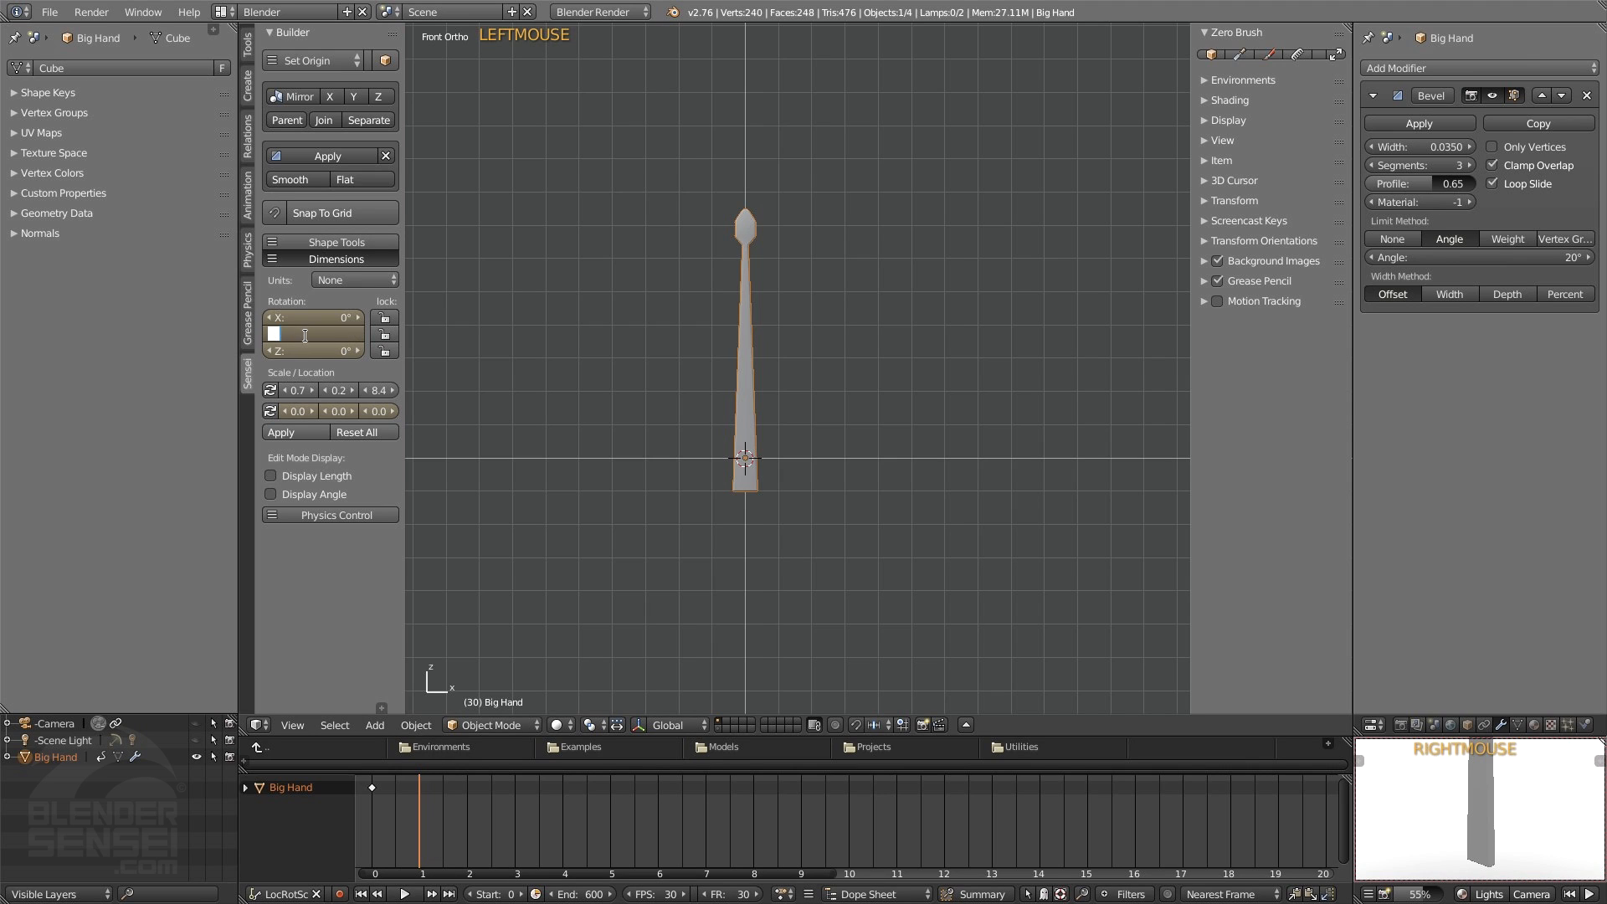
left_click(304, 588)
left_click(309, 334)
type("360")
key("Return")
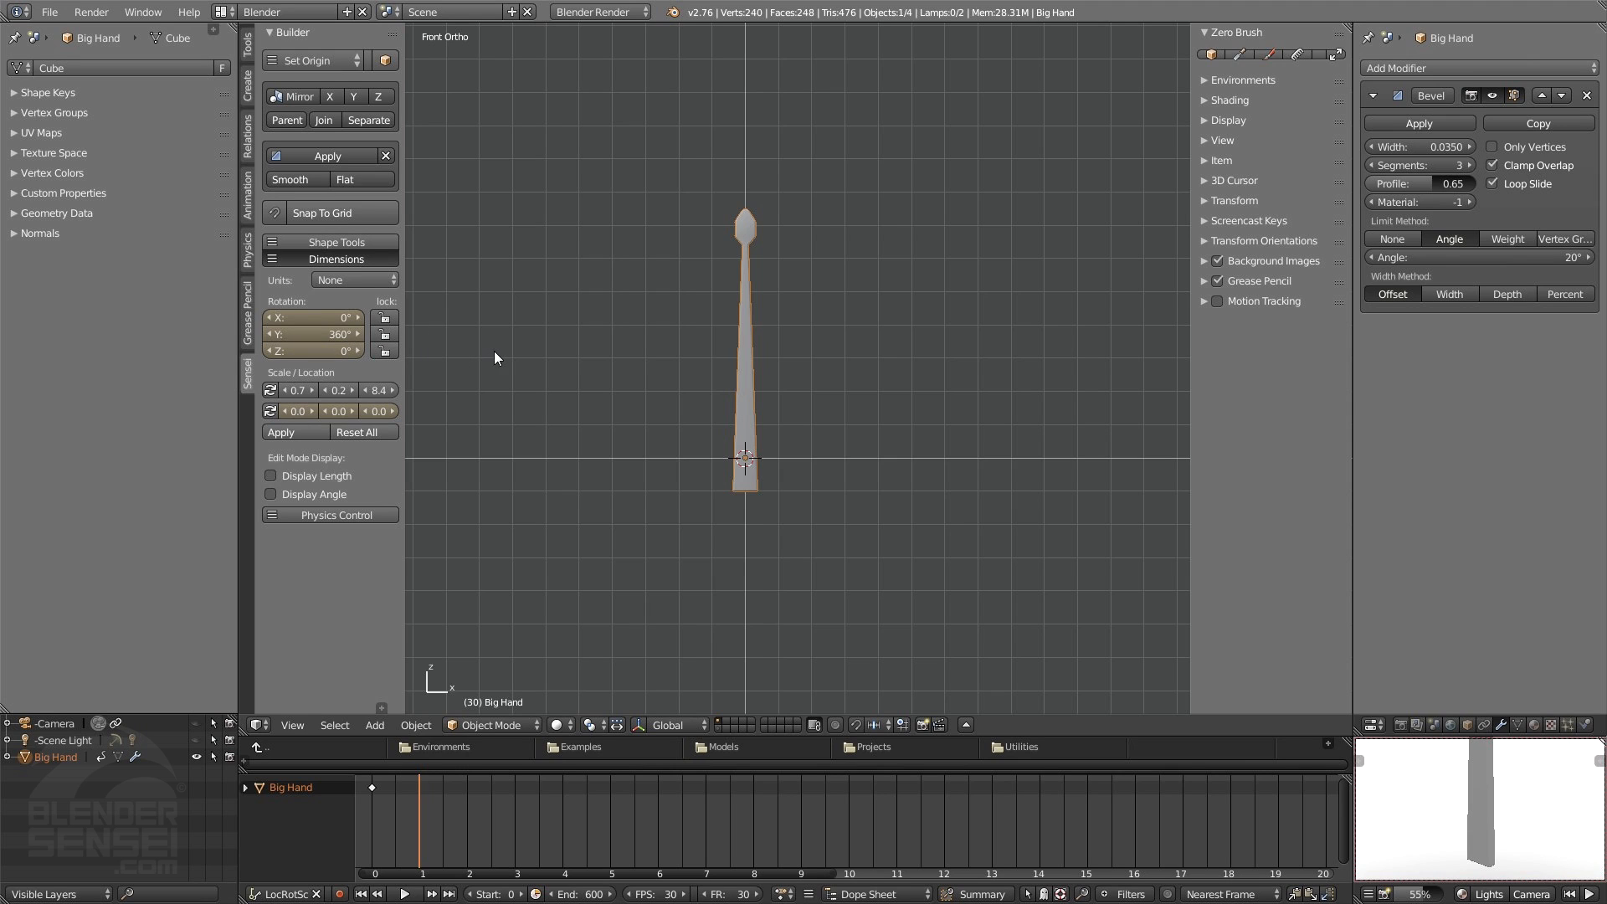
- Try a keyframe at frame 30 with Big Hand's Y rotation at 720°, play the animation from frame 0 and return to the start
left_click(357, 334)
key("f")
left_click_drag(444, 816, 373, 815)
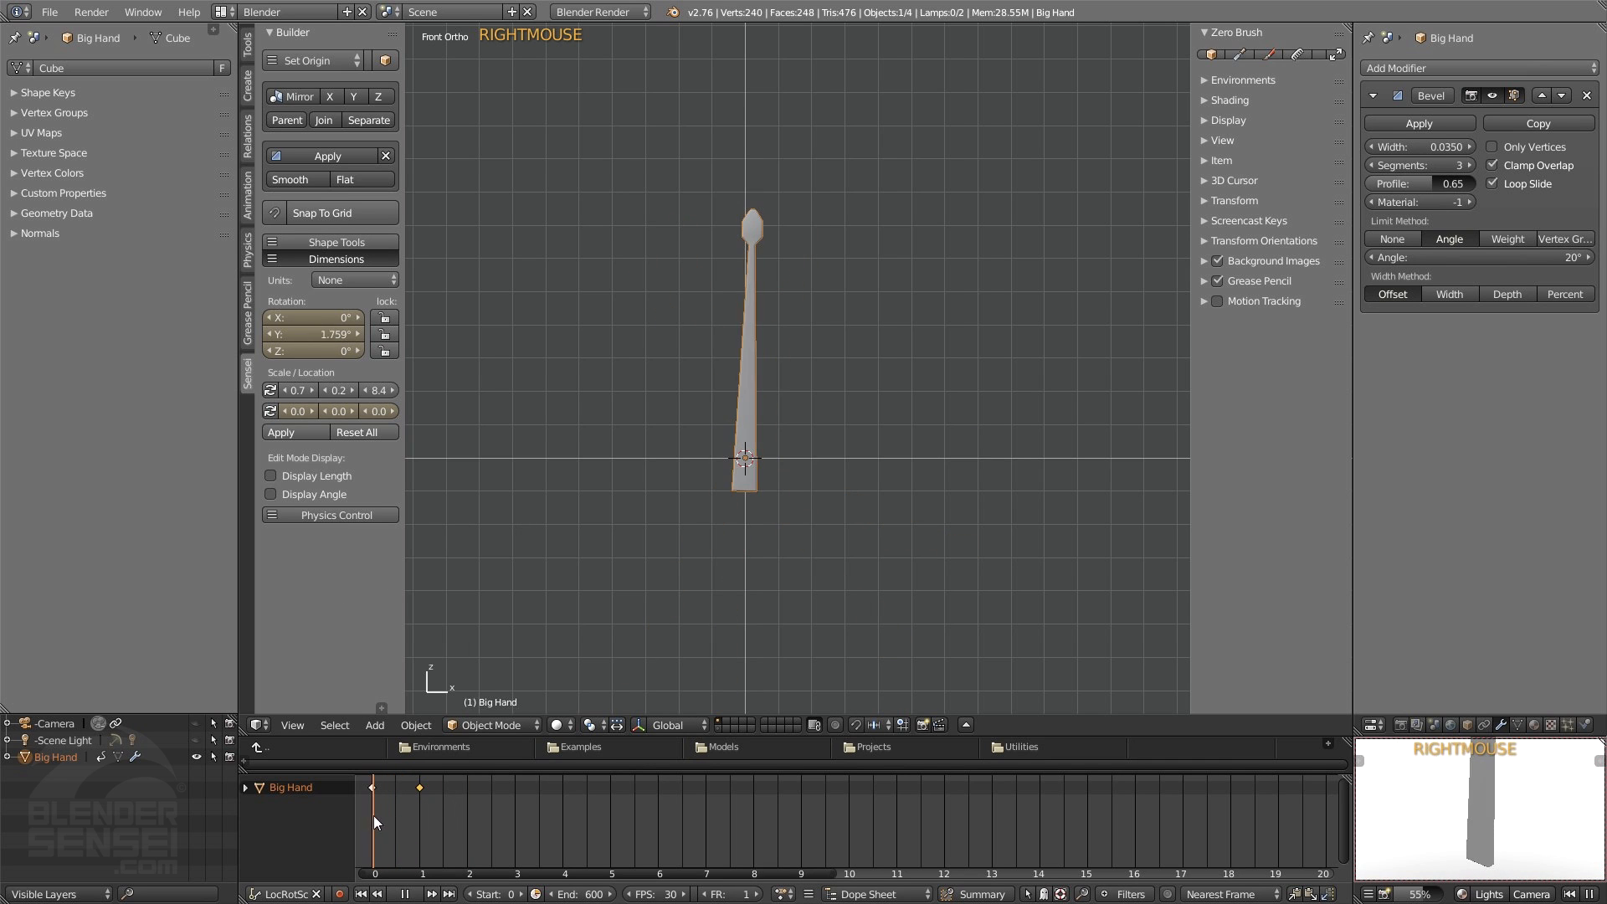
left_click(405, 893)
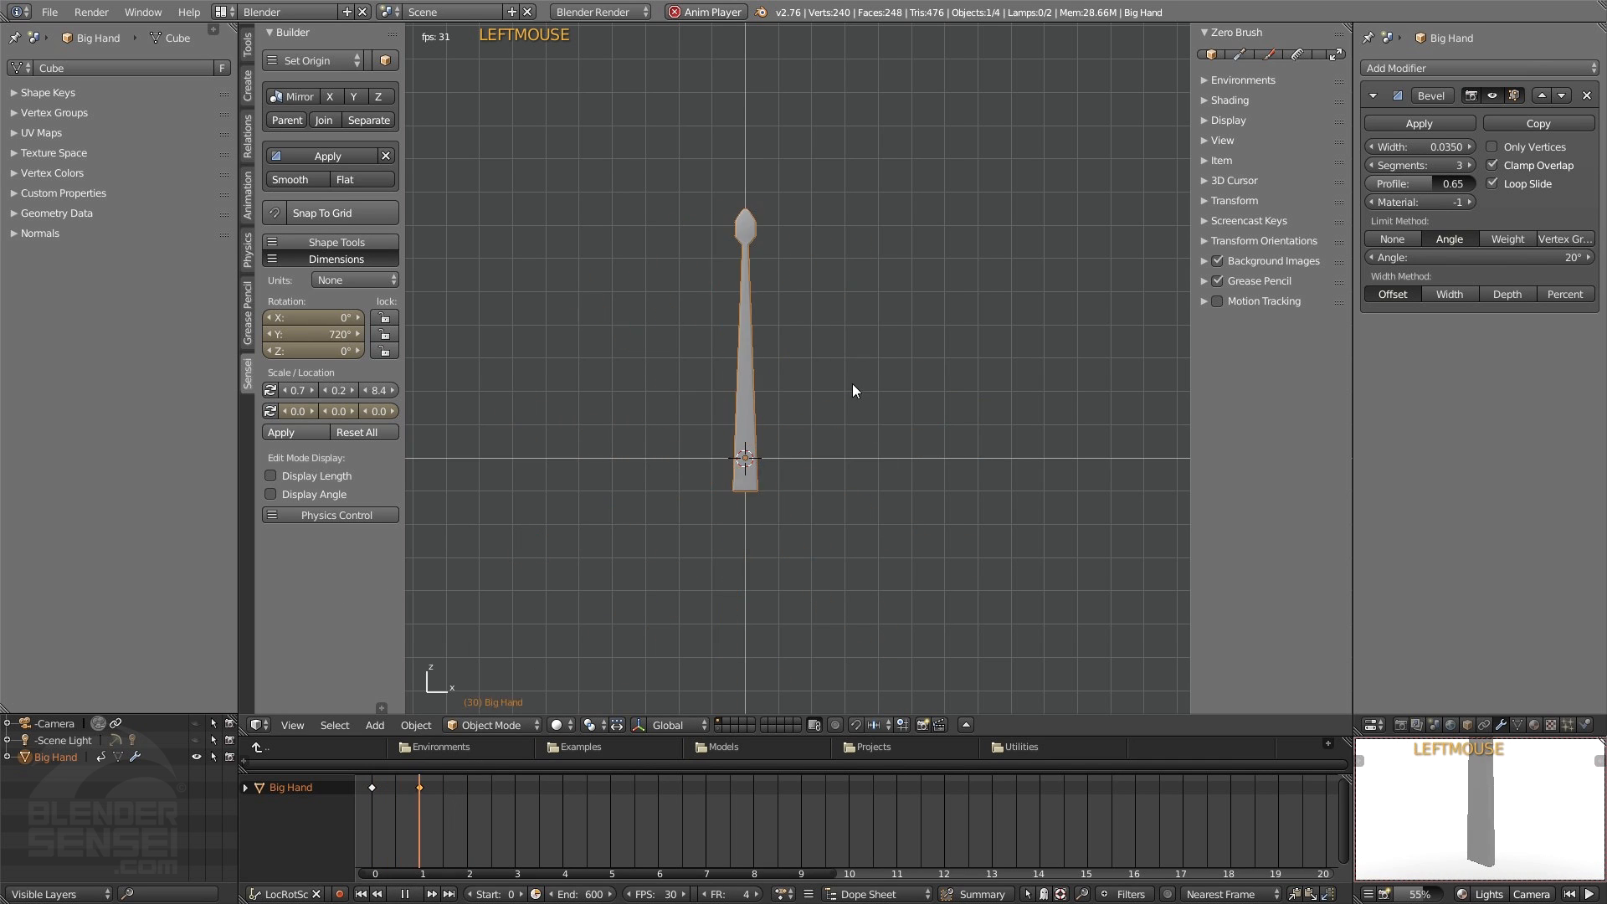
left_click(403, 894)
left_click(360, 893)
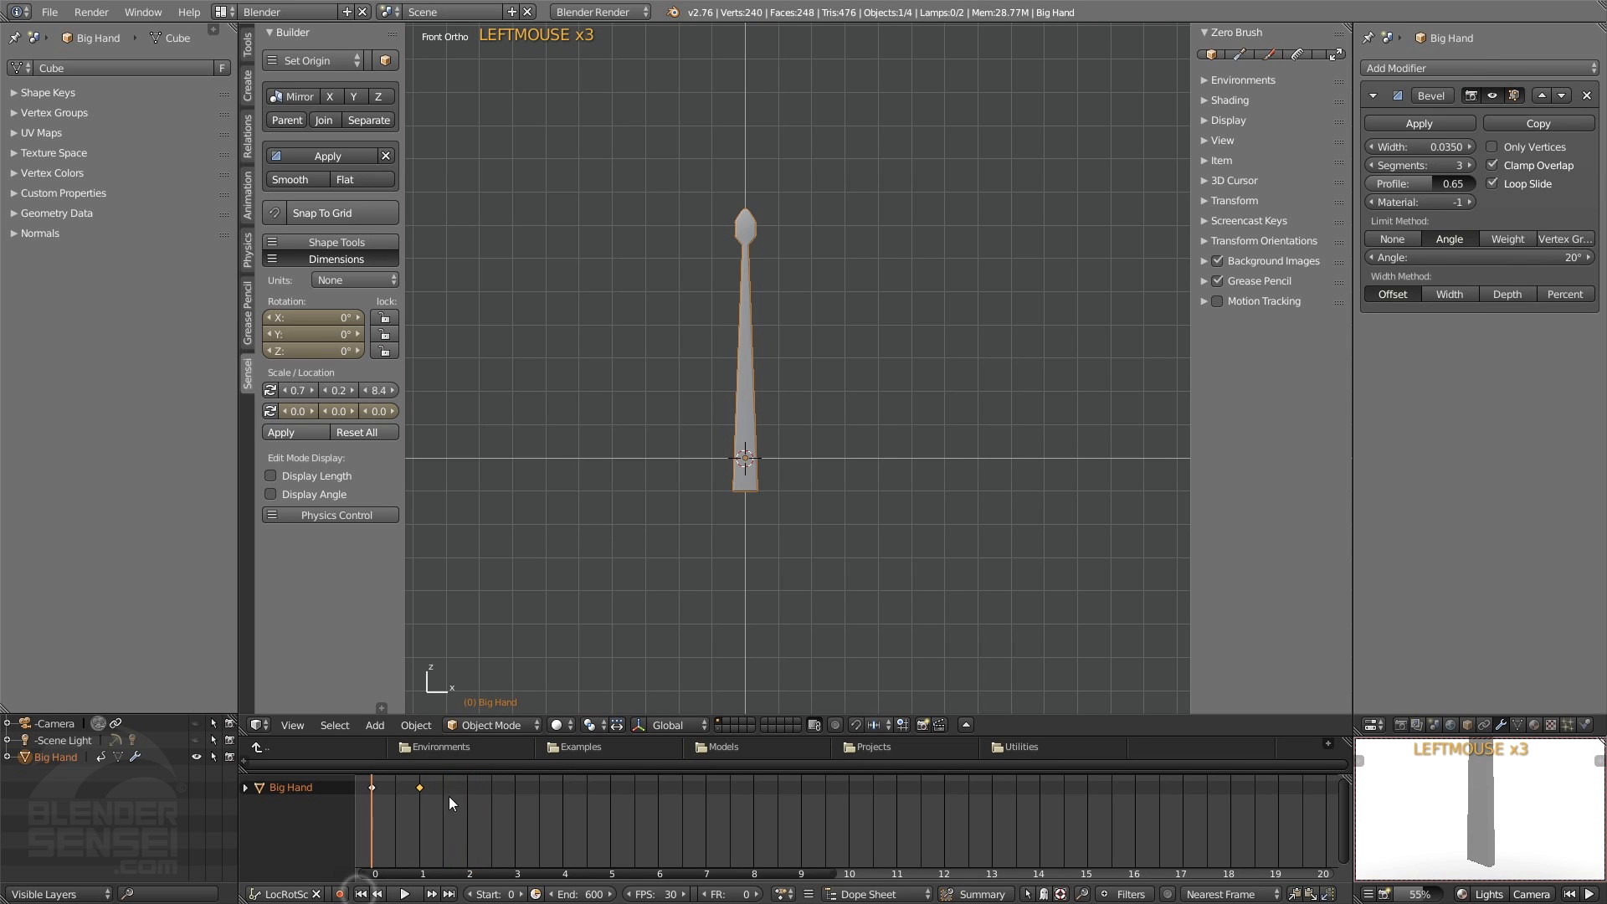
- Move to frame 30, set Big Hand's Y rotation to 360° and replace the keyframe there
right_click_drag(435, 799, 420, 800)
left_click(308, 334)
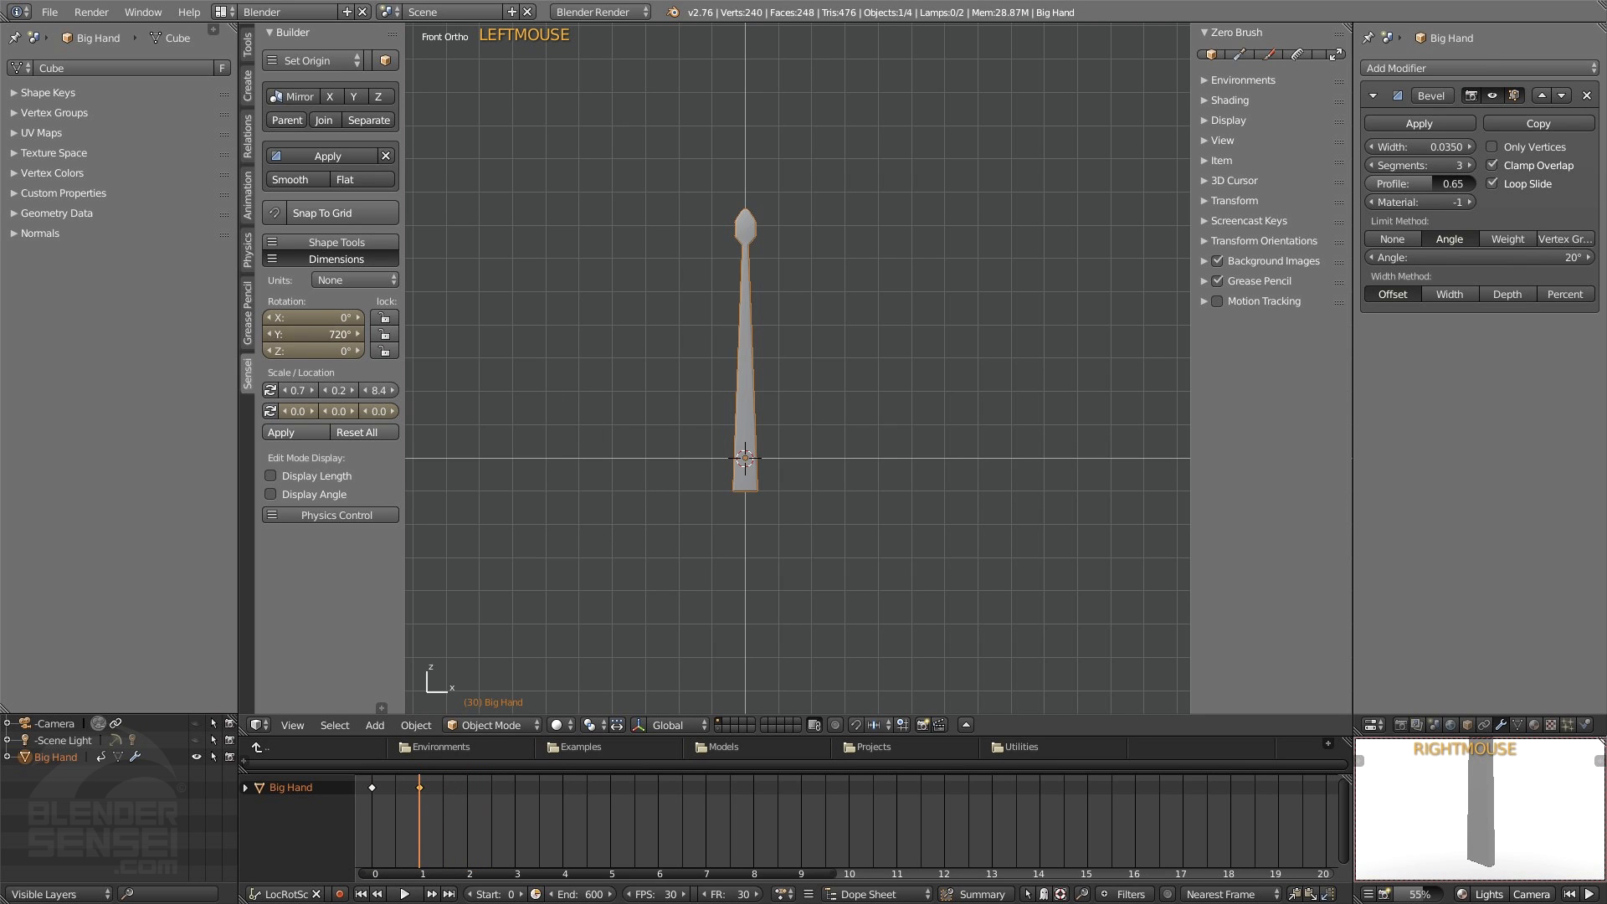
type("360")
key("Return")
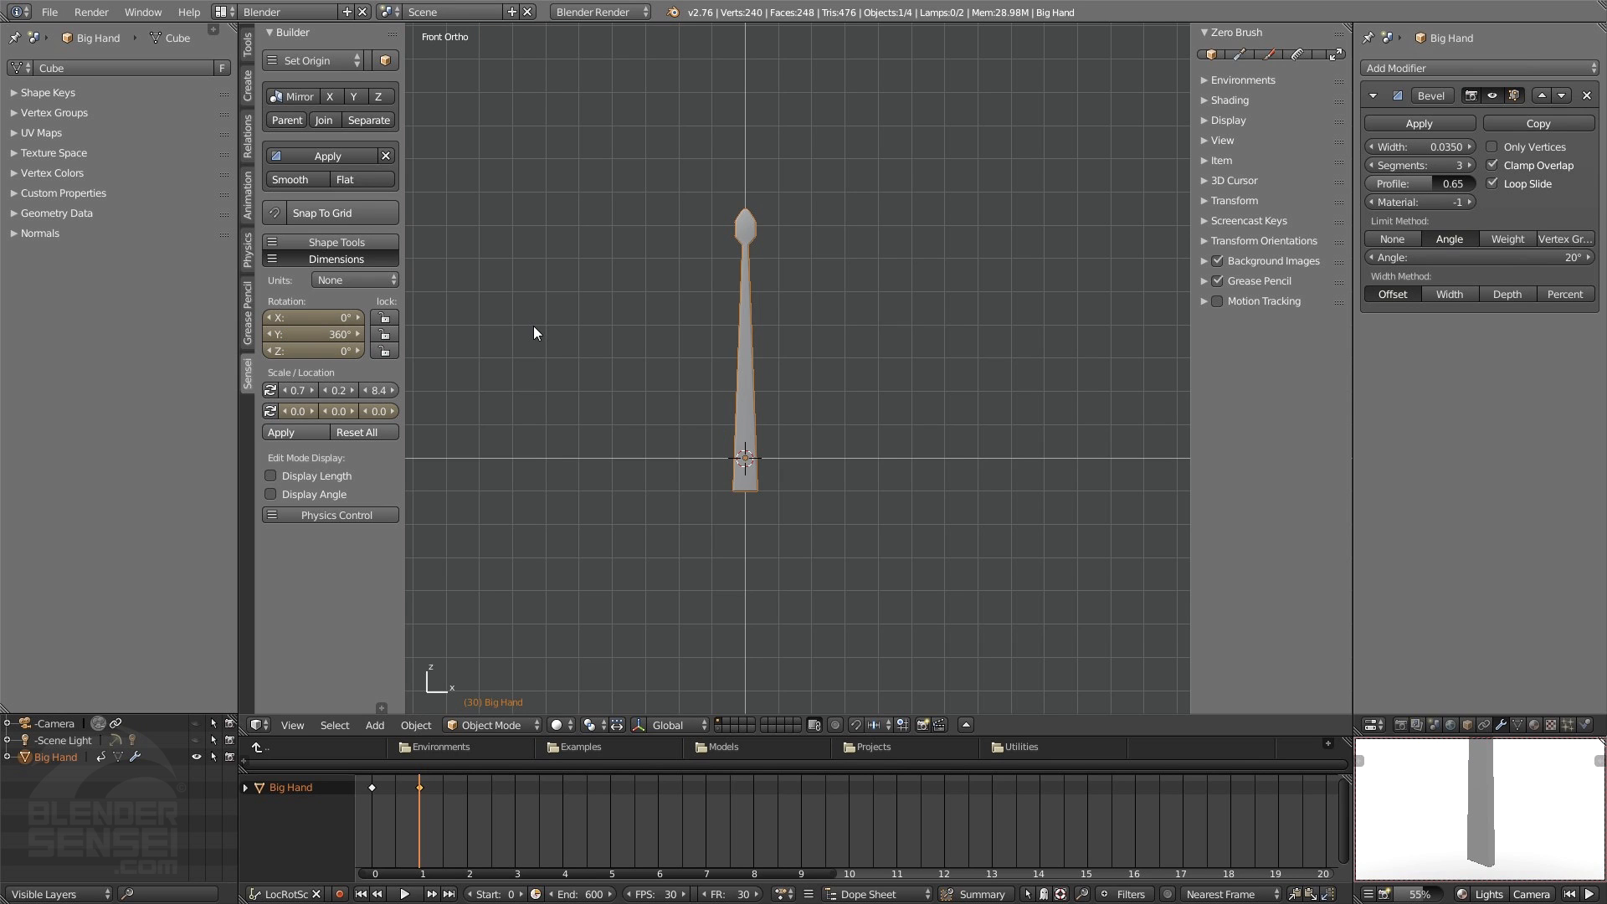
key("f")
- Collapse the Dimensions settings, play Big Hand's rotation from frame 0 to review it, and return to frame 0
right_click_drag(431, 814, 361, 823)
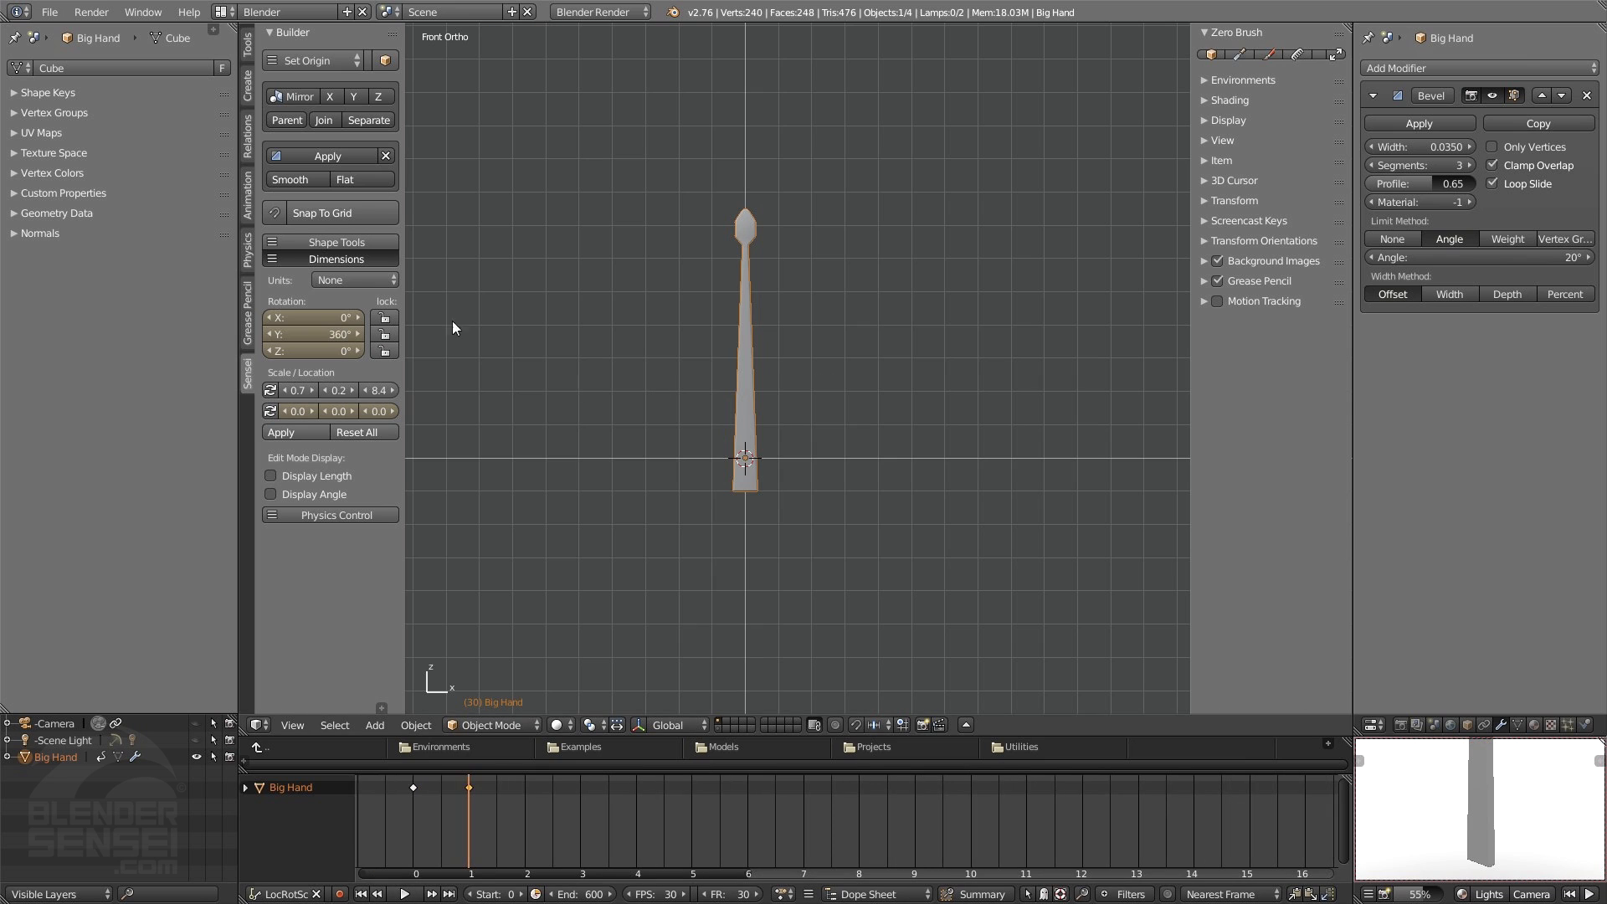
left_click(381, 259)
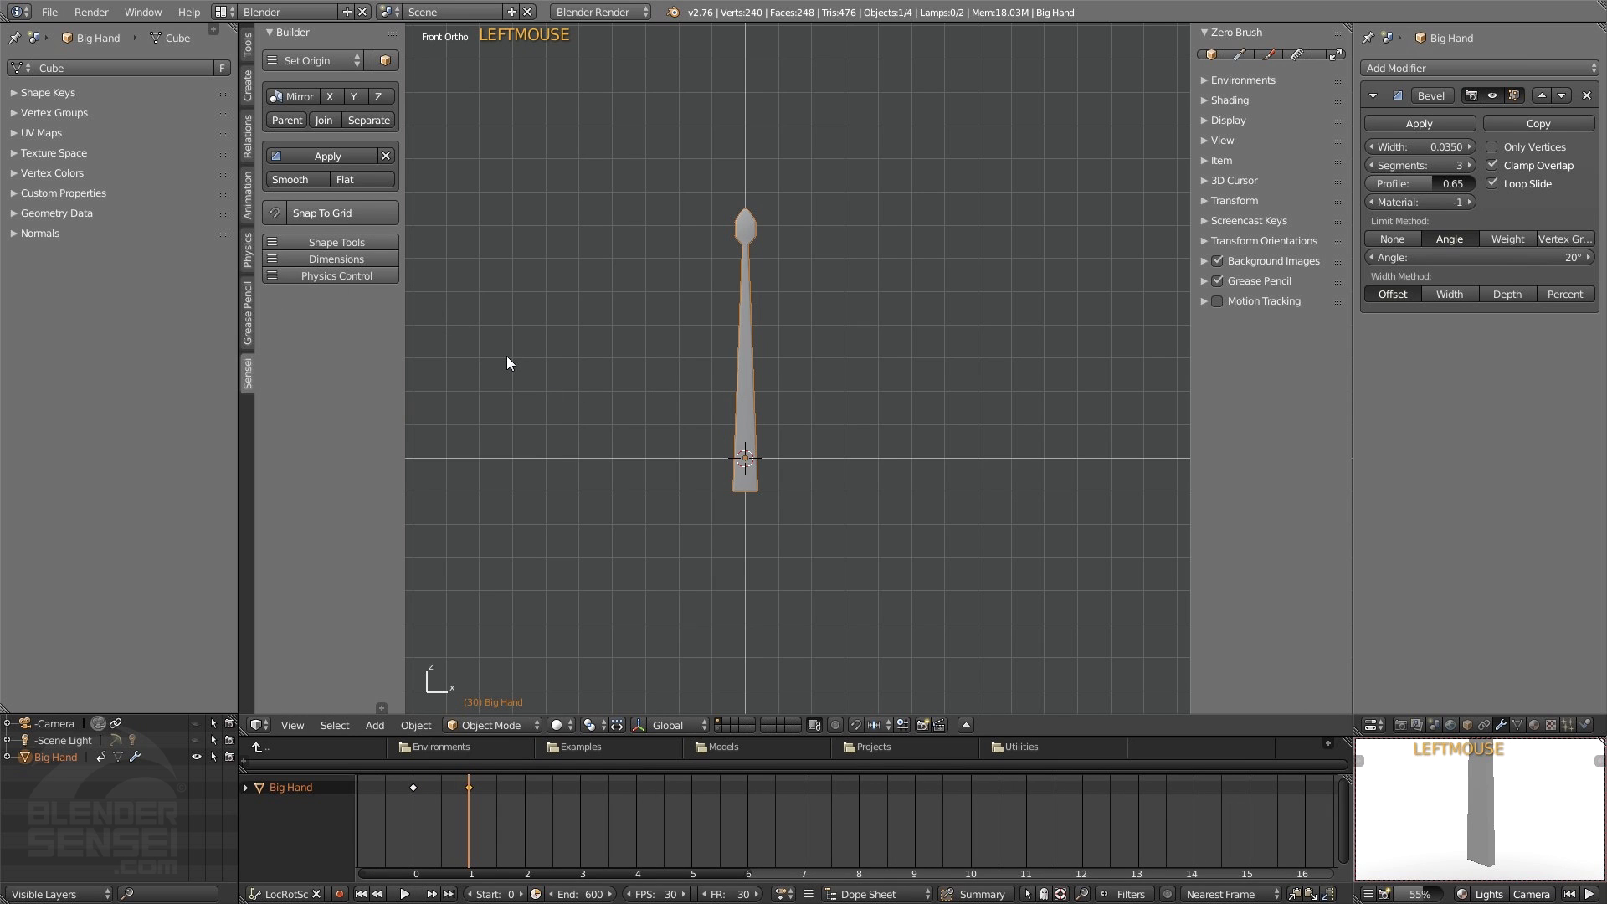
right_click_drag(443, 807, 411, 880)
left_click(407, 894)
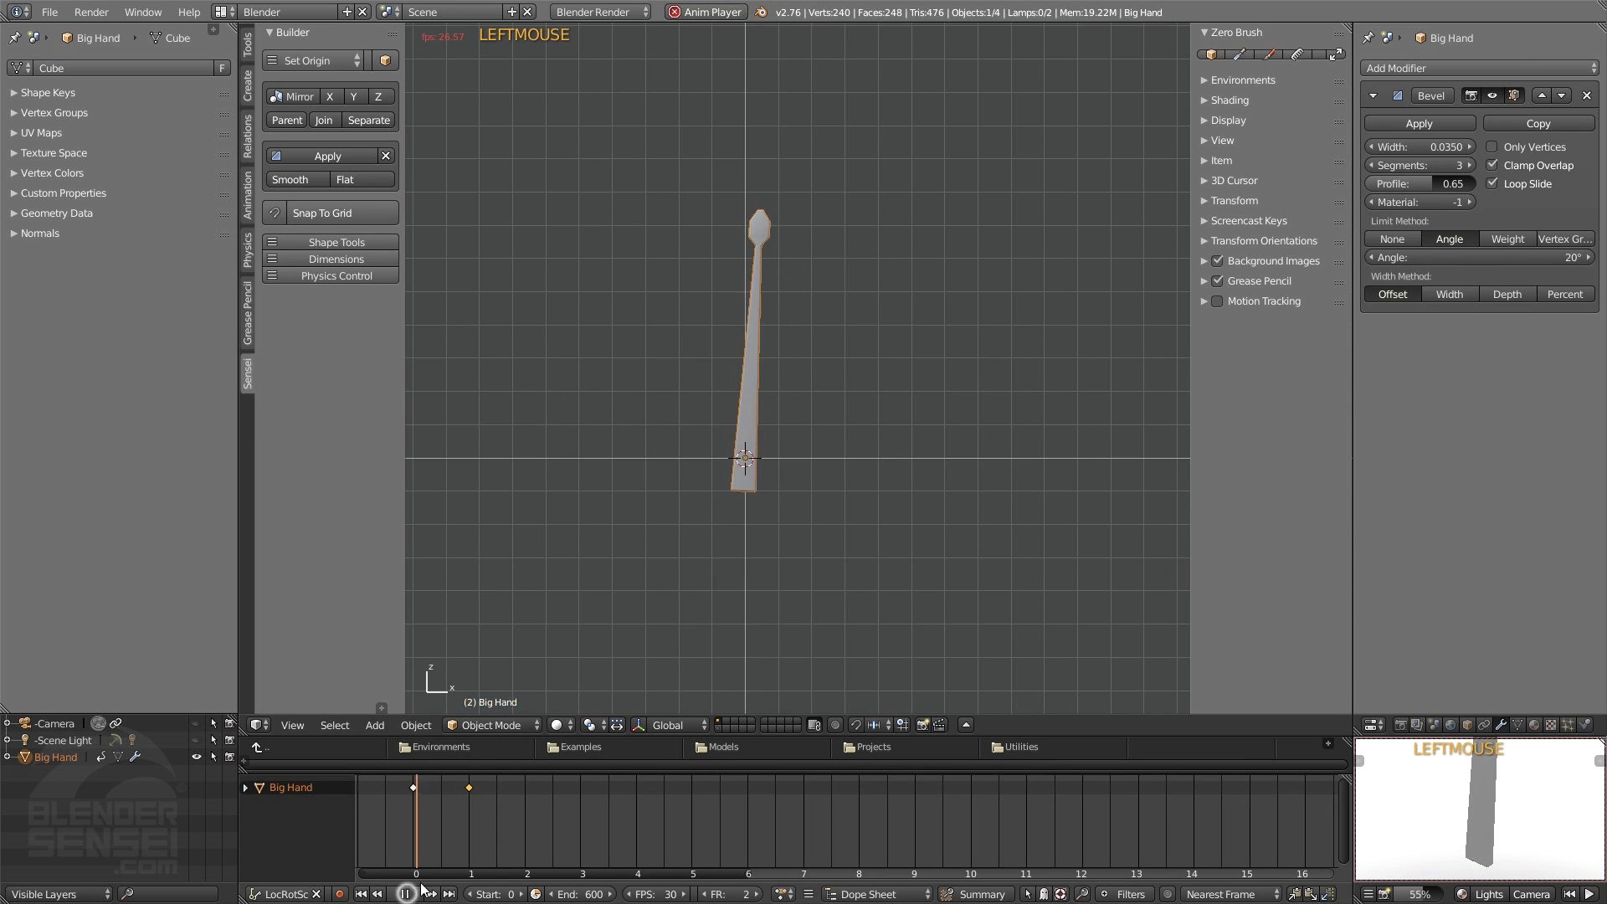
left_click(406, 894)
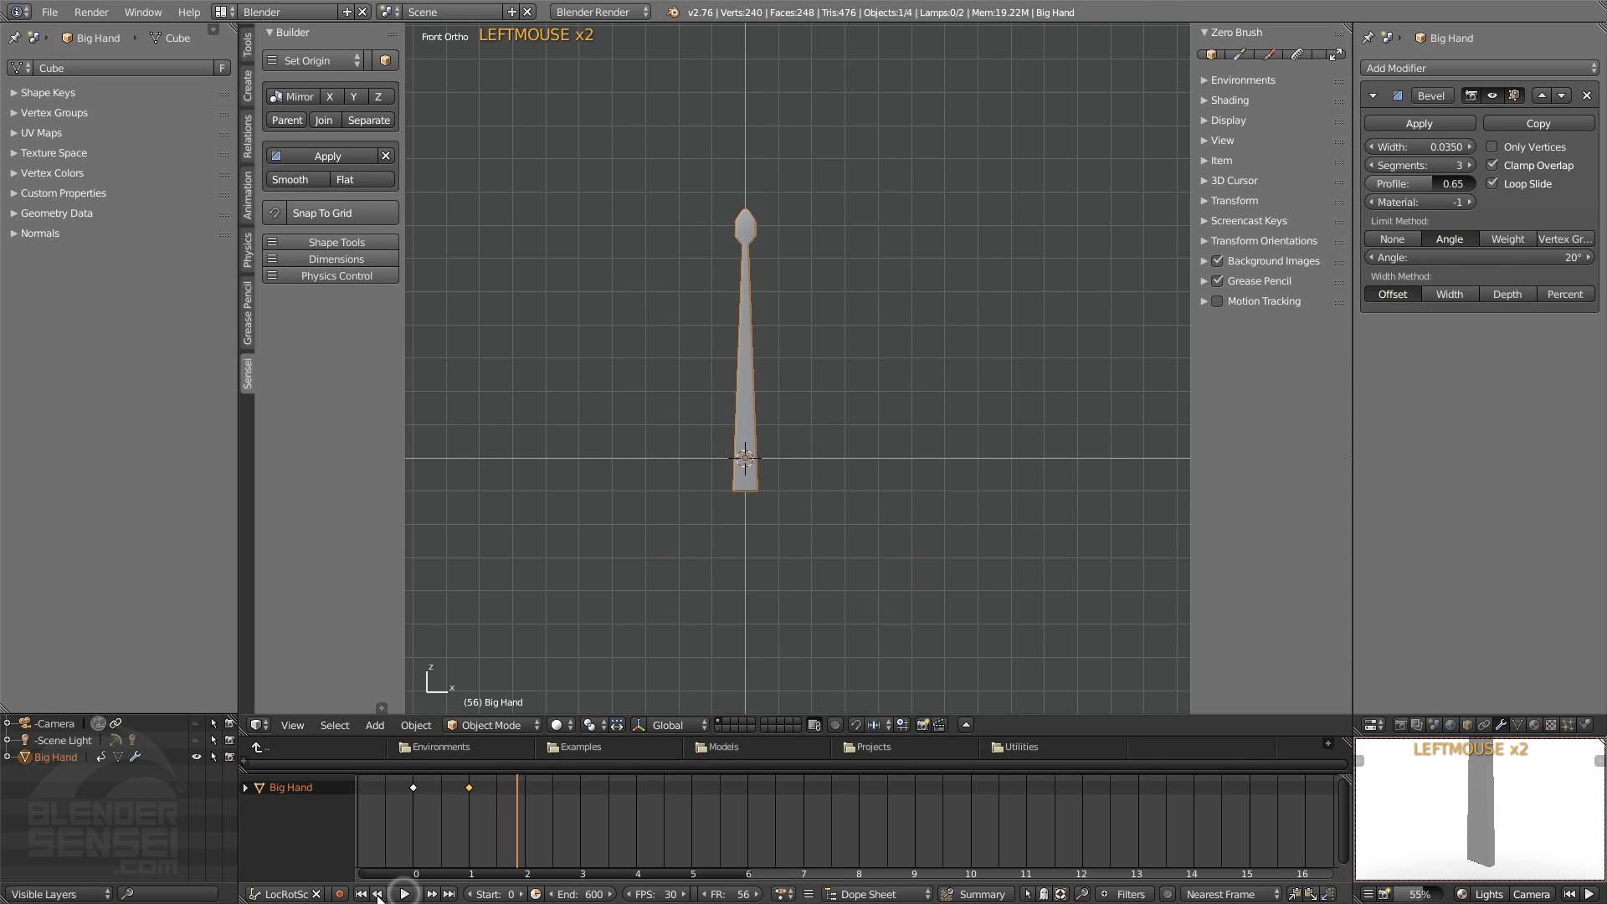
left_click(360, 893)
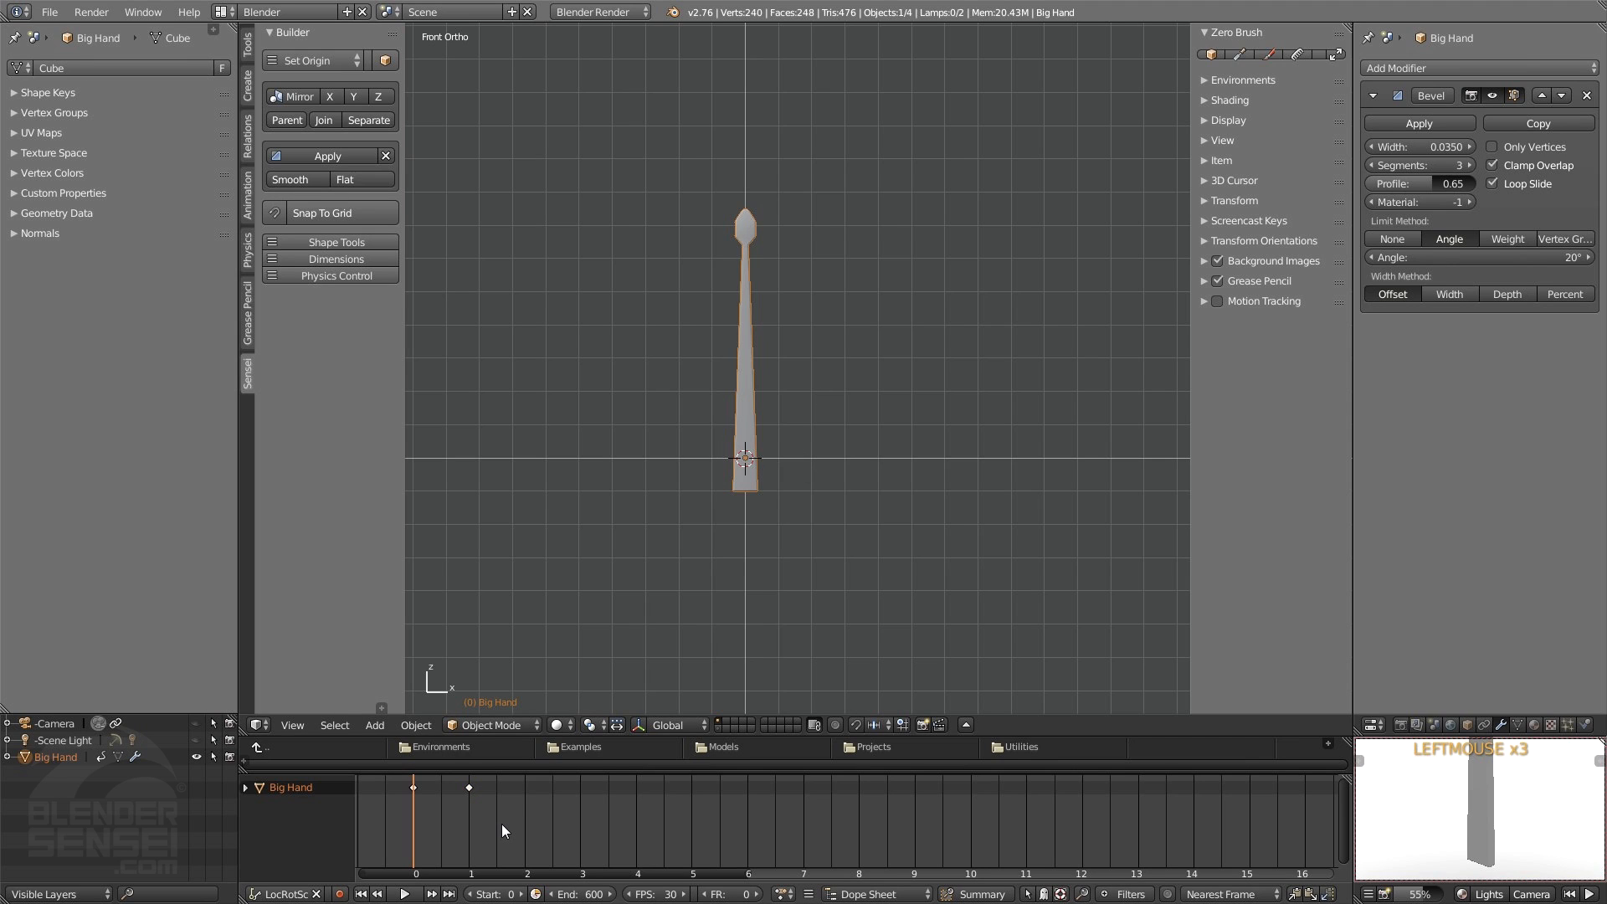
- Try Constant interpolation on both of Big Hand's keyframes and scrub near frame 0 to check the motion
key("a")
key("t")
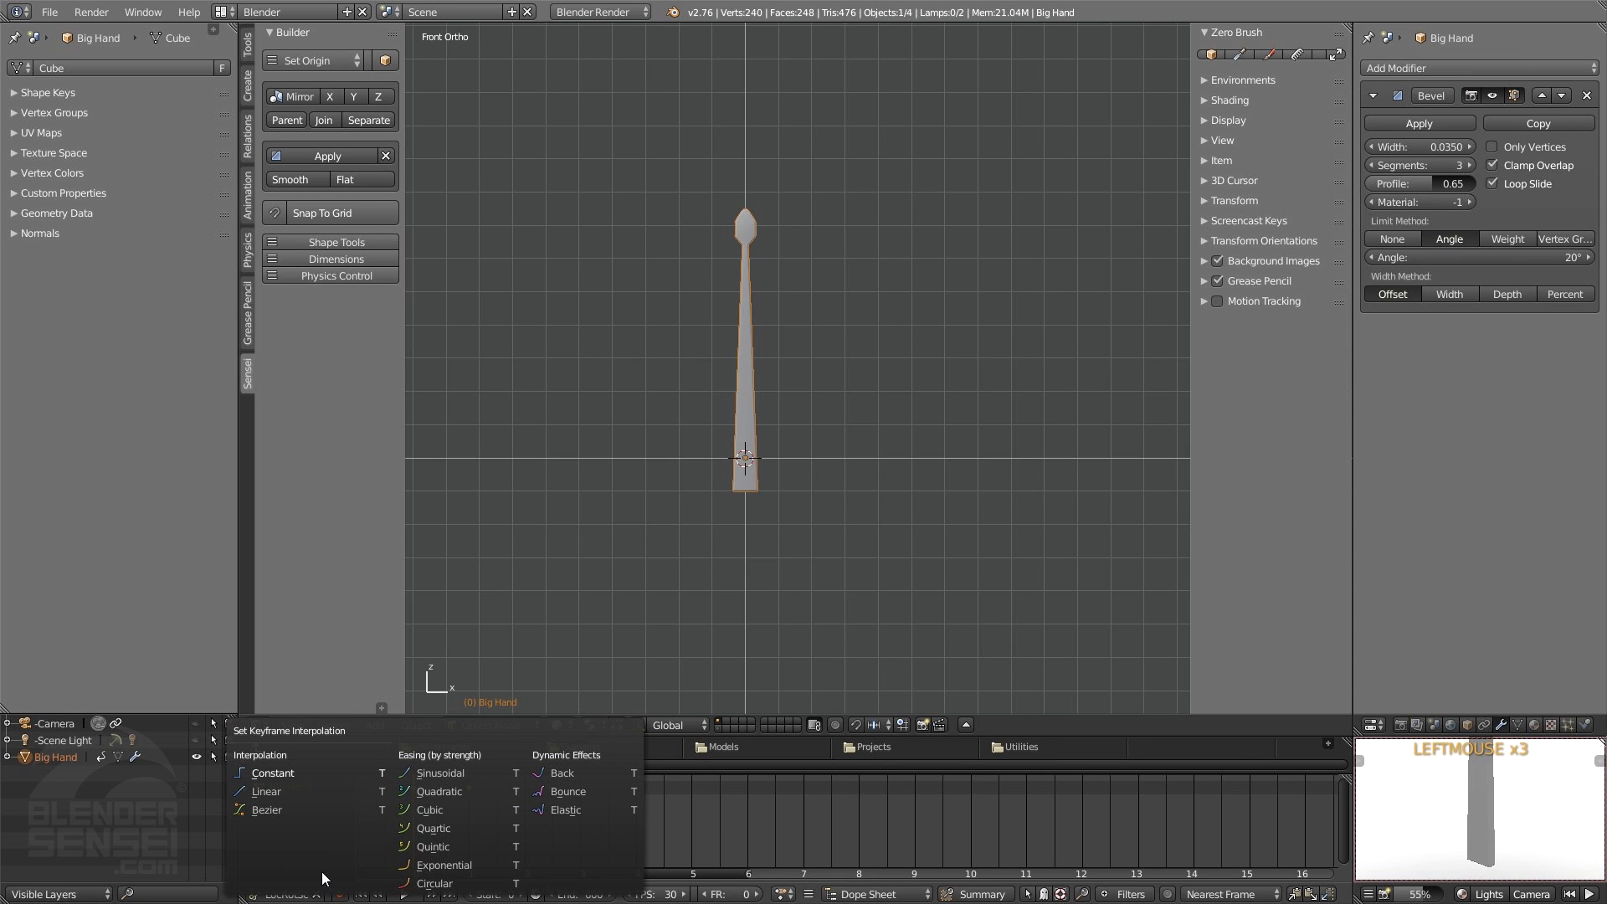
left_click(278, 770)
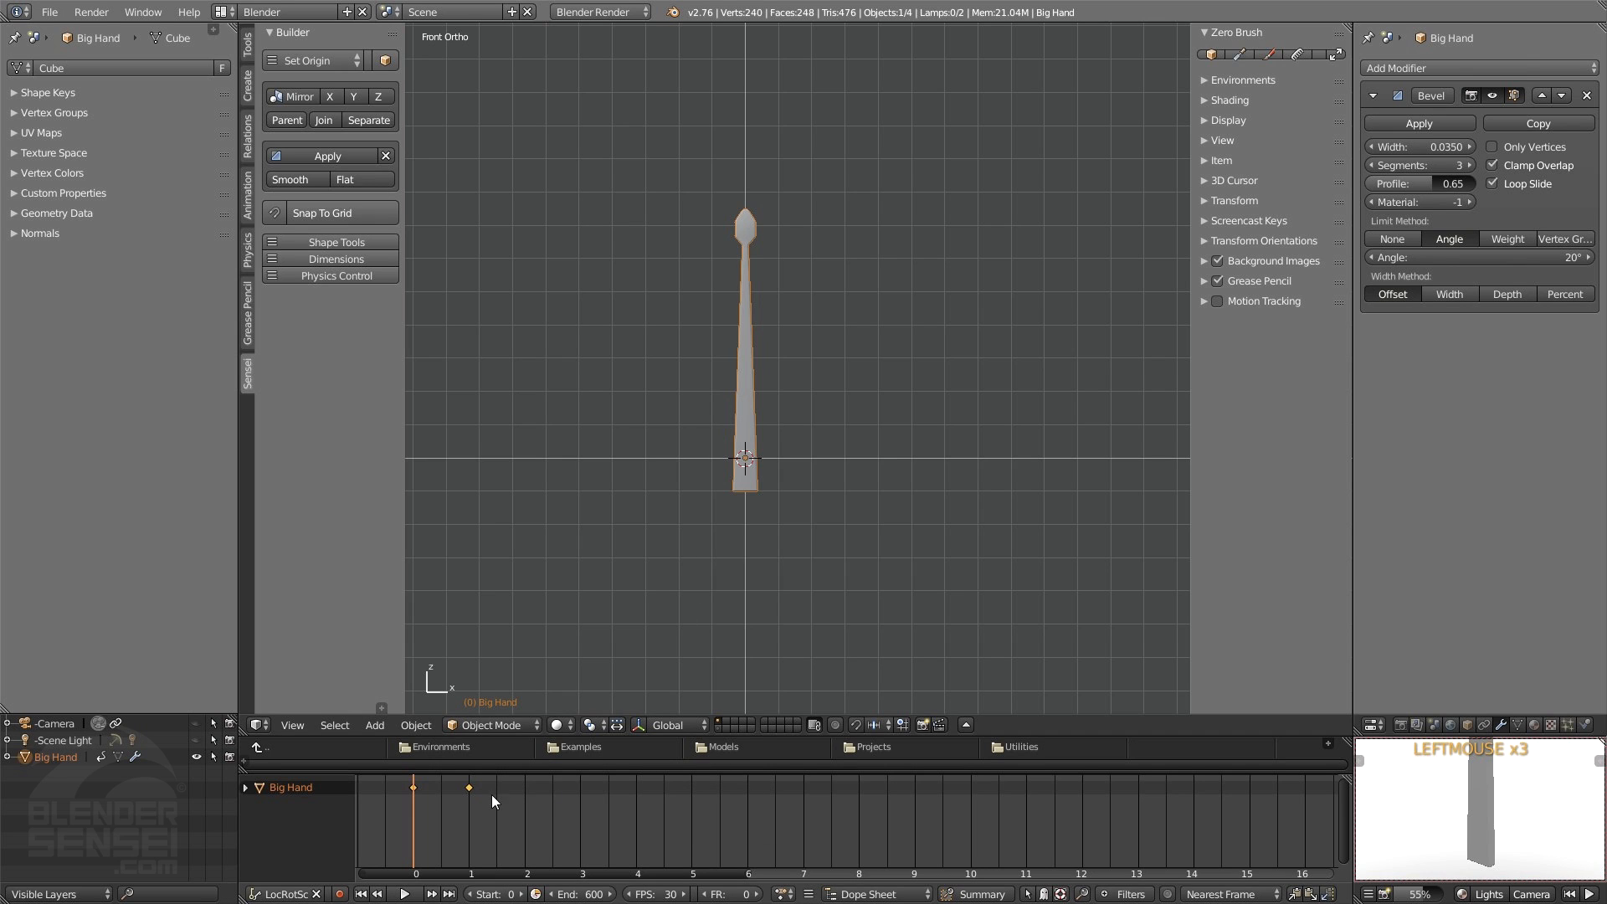
mouse_move(415, 817)
right_mouse_down()
mouse_move(470, 825)
mouse_move(418, 812)
right_mouse_up()
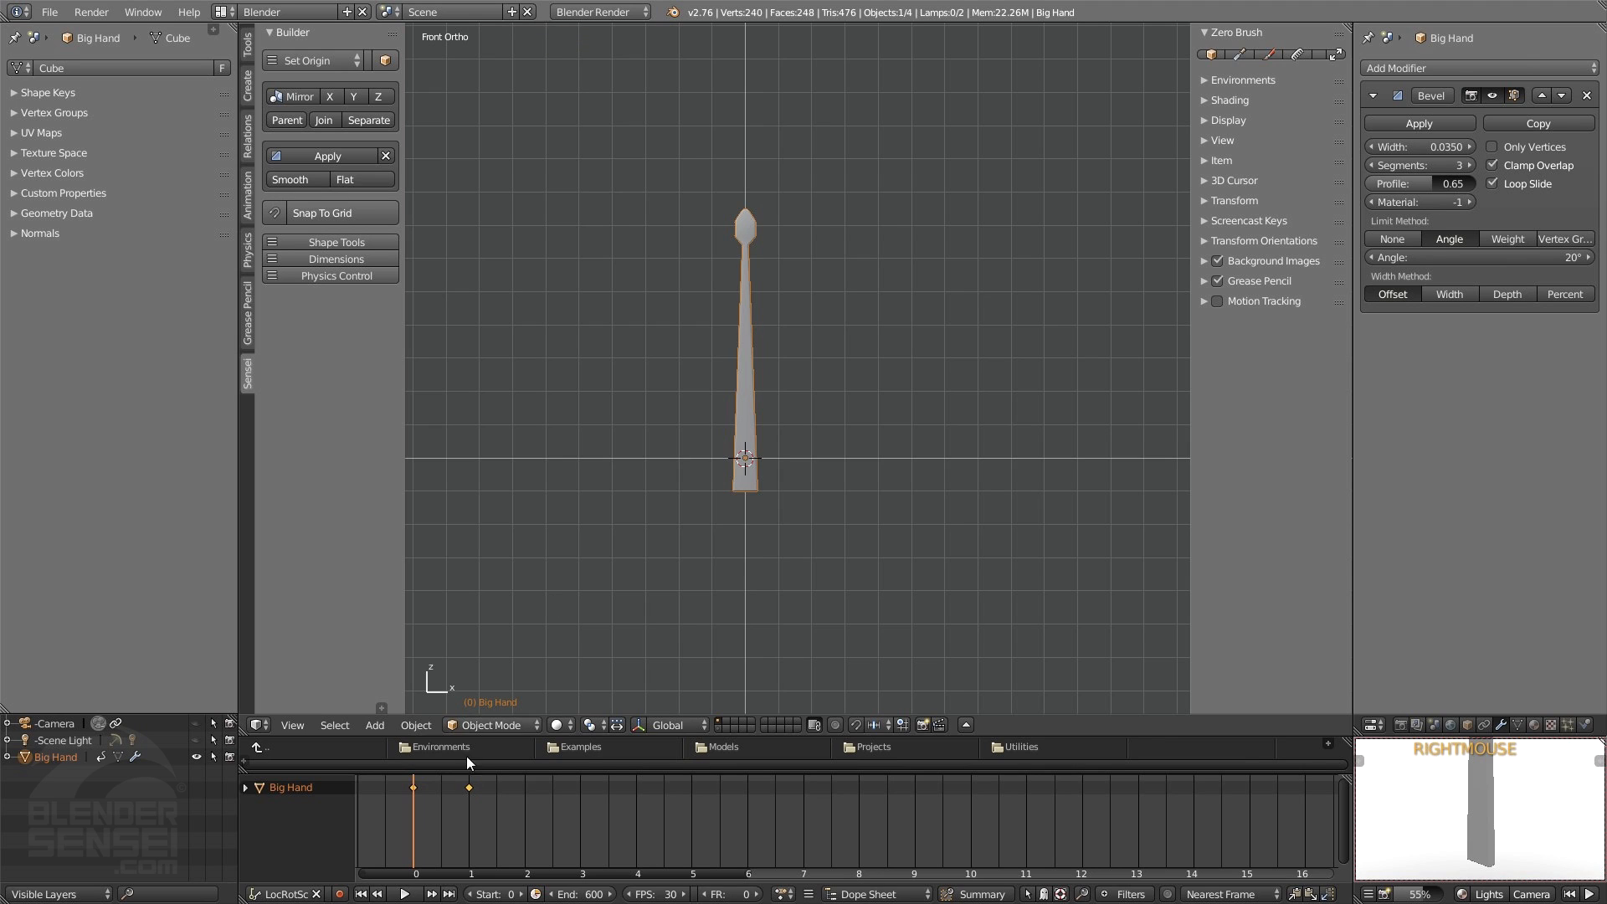
right_click_drag(414, 815, 416, 790)
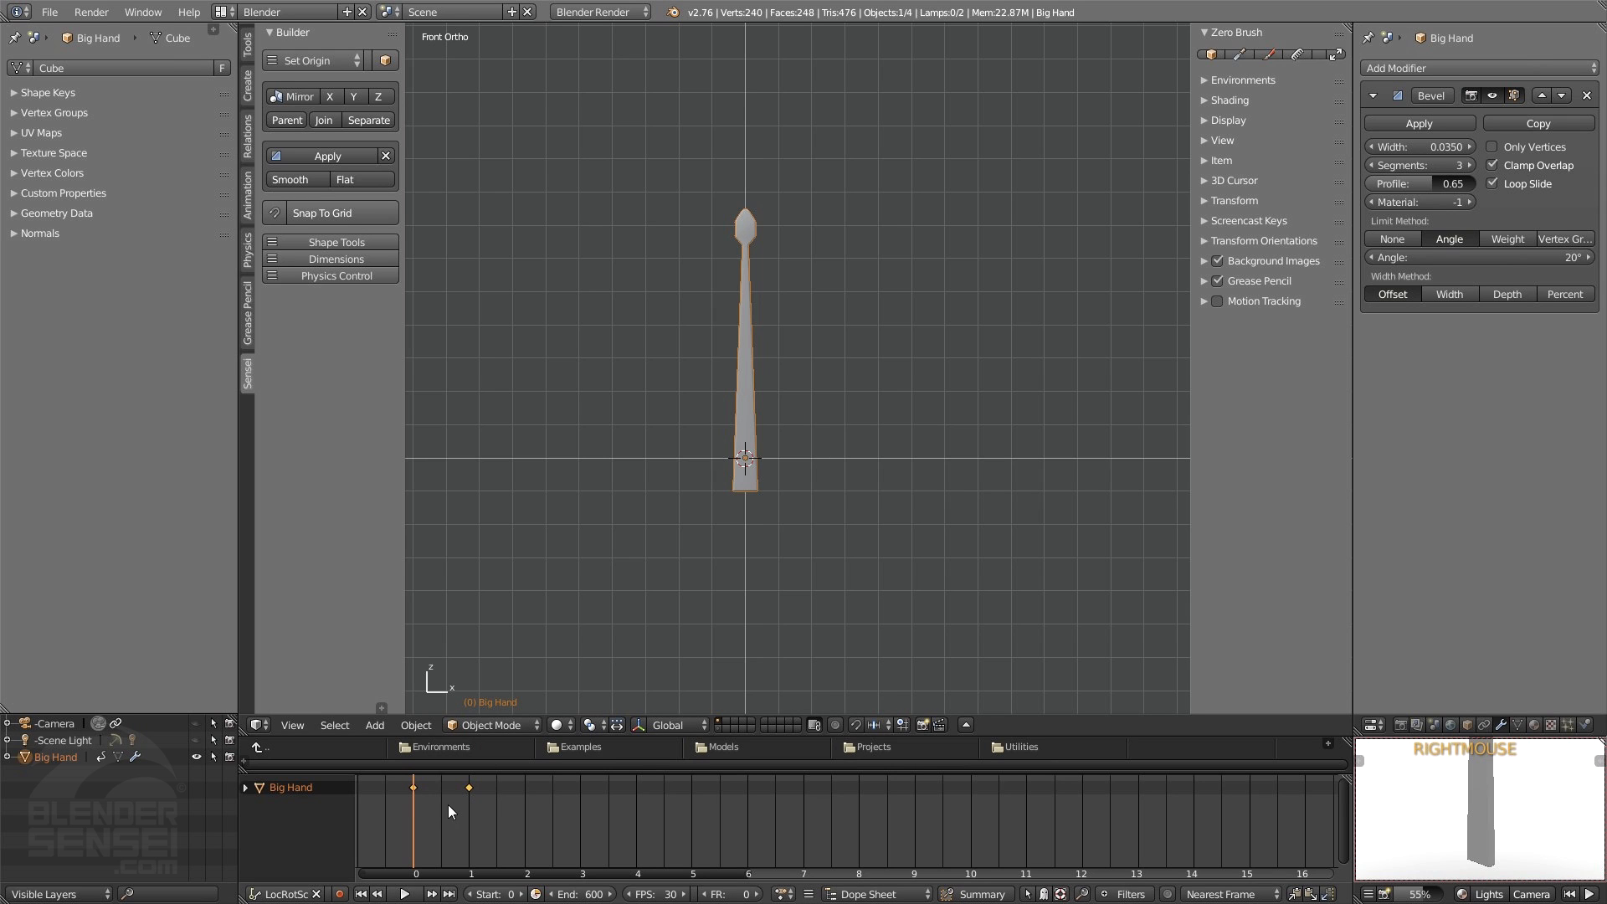
right_click_drag(448, 810, 415, 834)
mouse_move(435, 822)
right_mouse_down()
mouse_move(417, 819)
mouse_move(474, 815)
mouse_move(413, 820)
right_mouse_up()
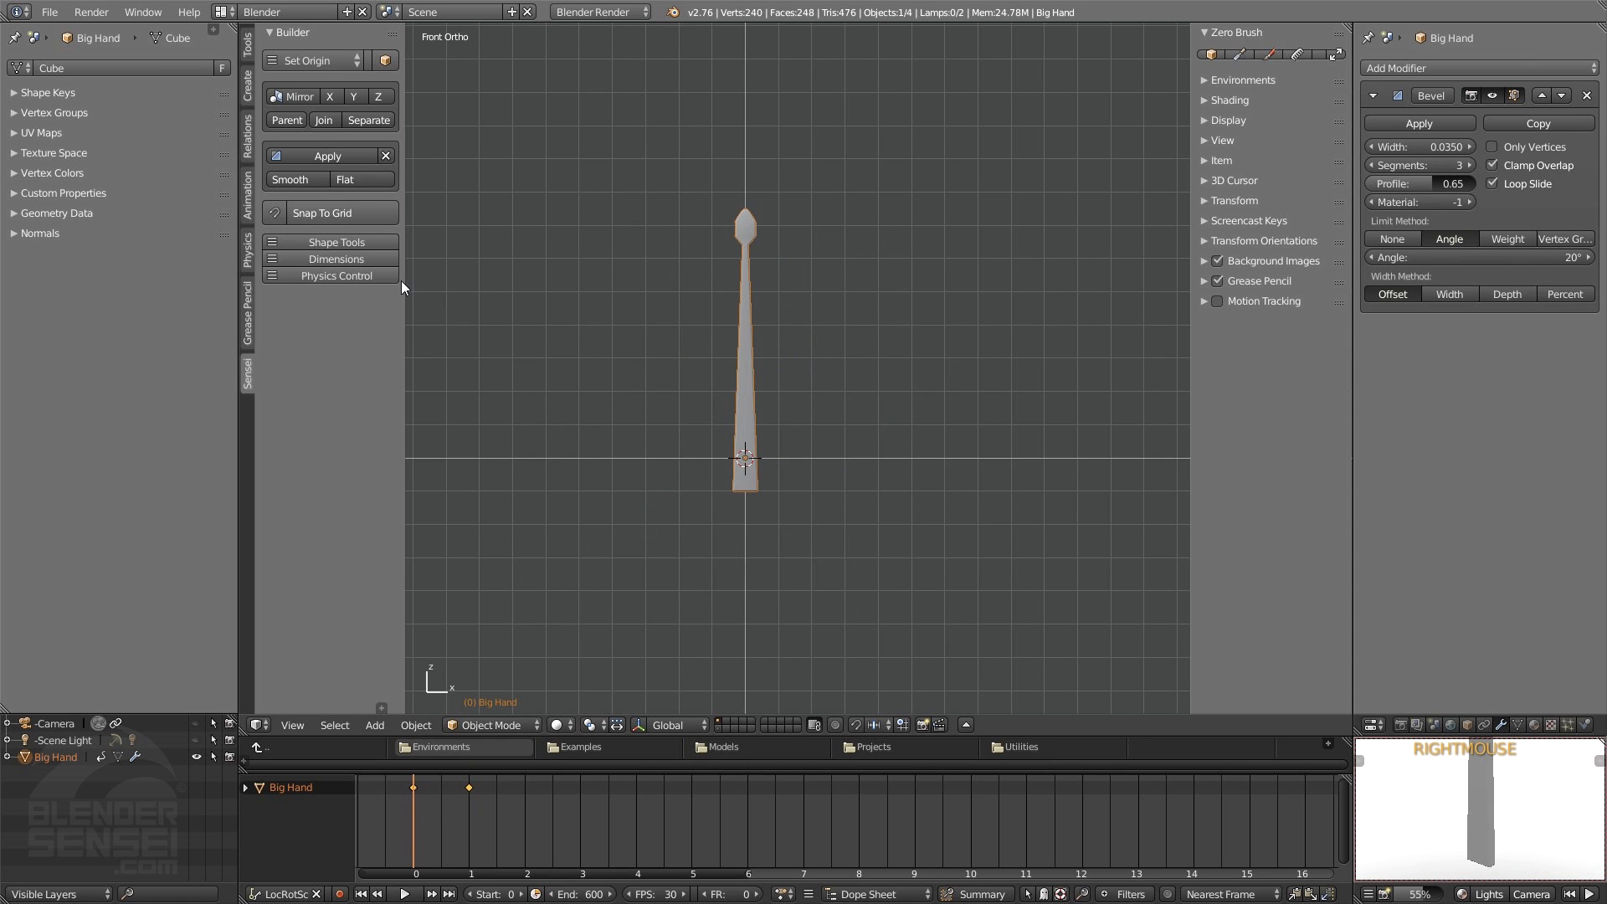
- Show the Animation tools and fill every frame between Big Hand's keyframes at frames 0 and 30 with keyframes
left_click(247, 194)
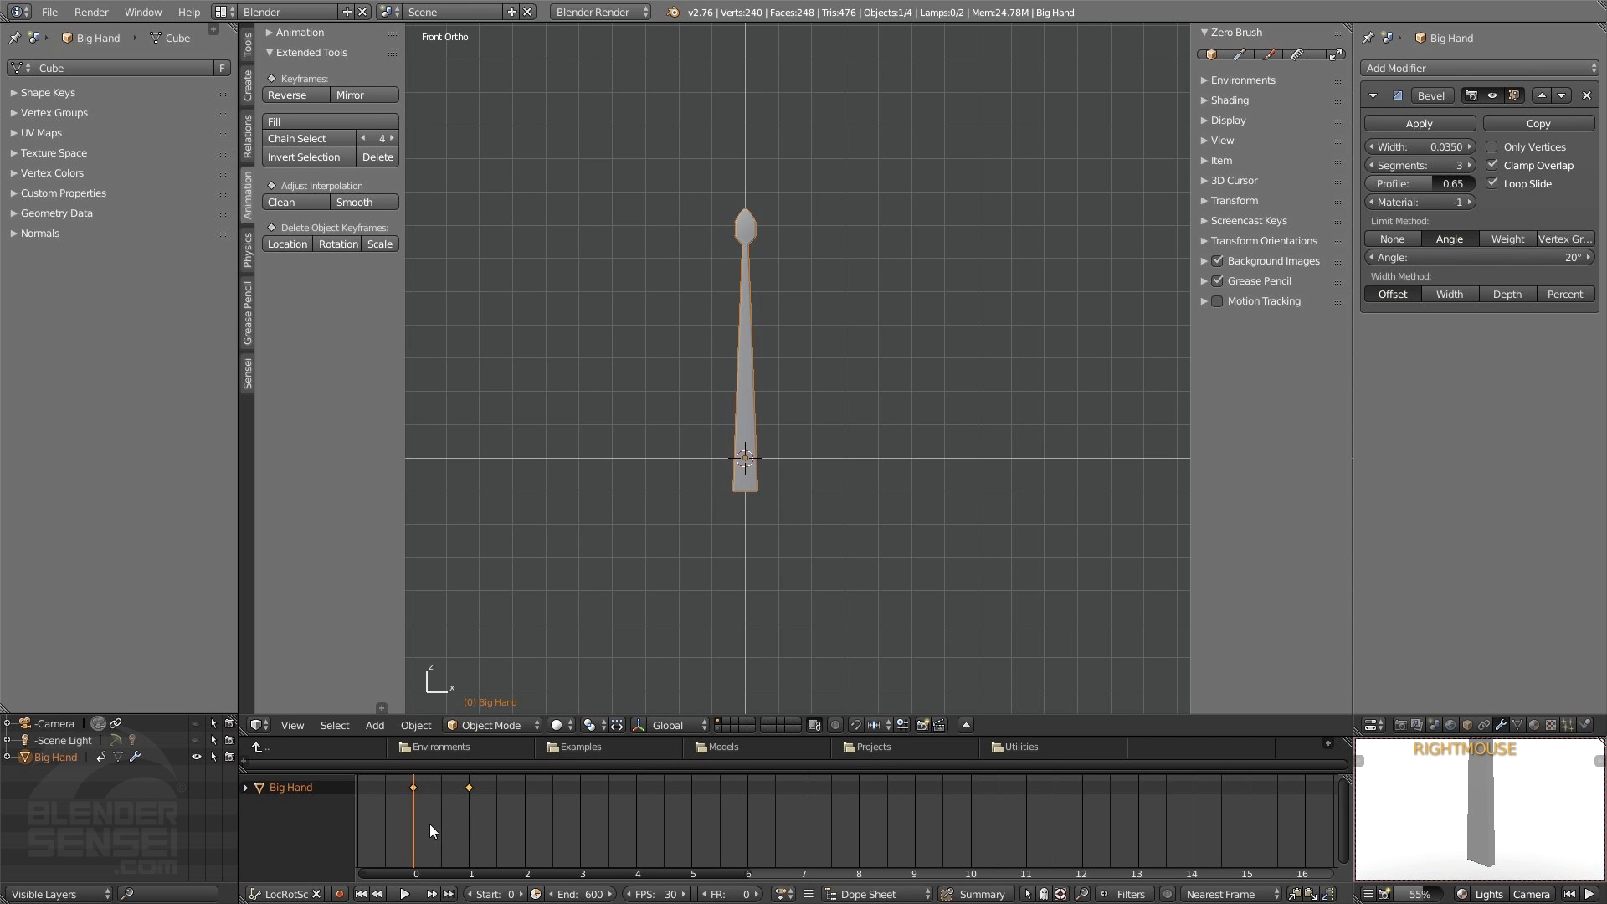
key("alt+a")
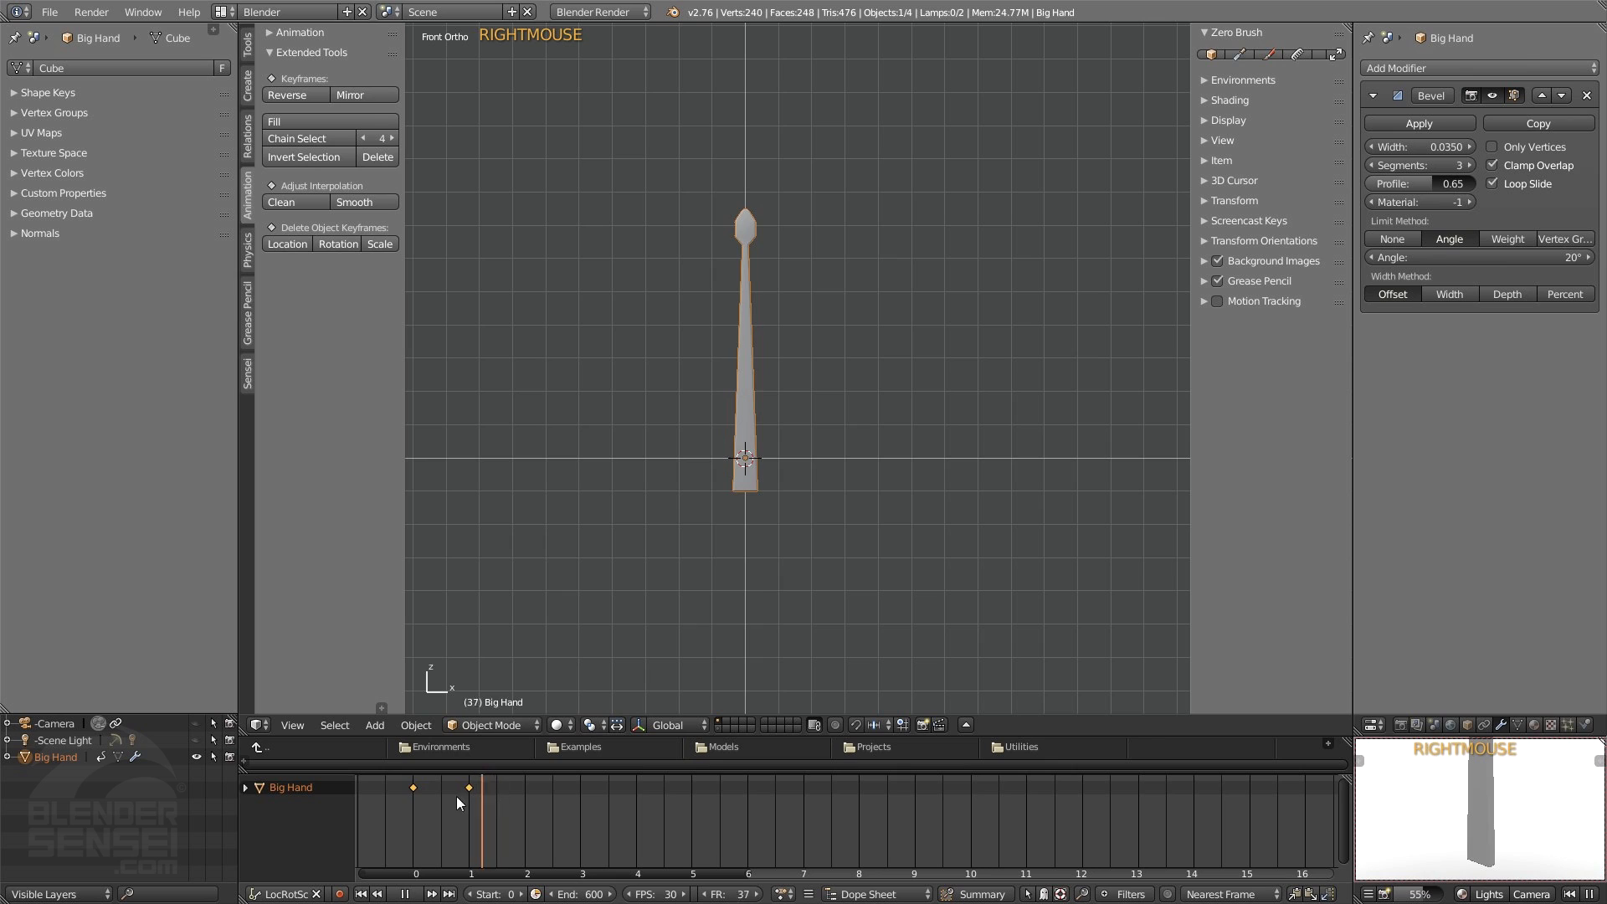
key("Escape")
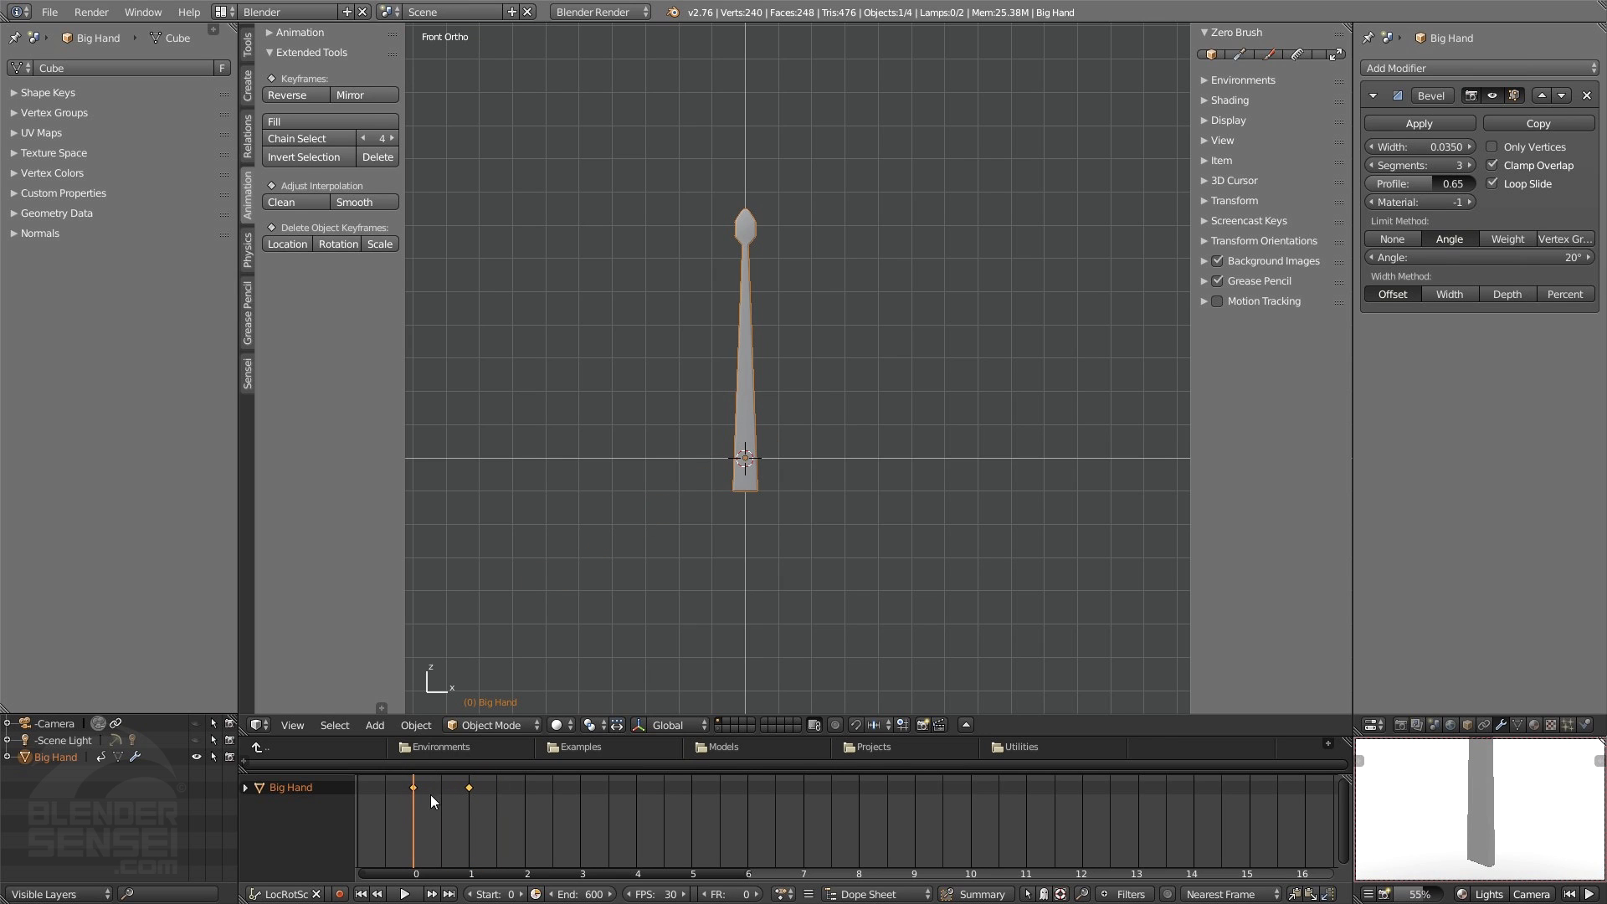
left_click(362, 120)
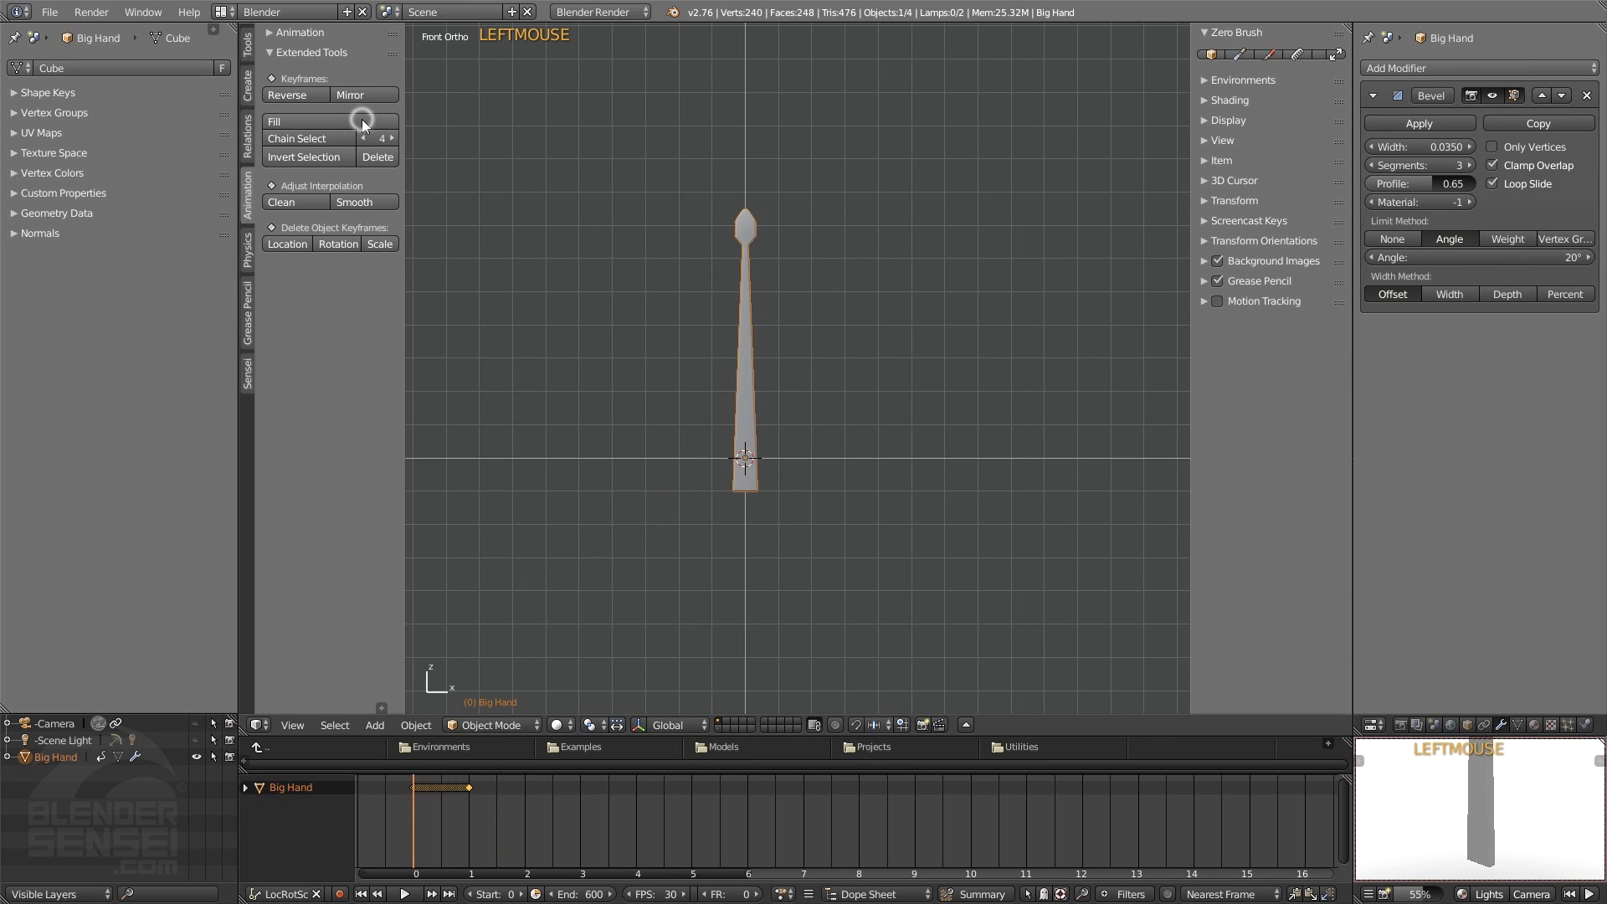
- Examine the filled keyframes between 0 and 1 second and play the animation from frame 0
scroll(405, 815, "up", 5)
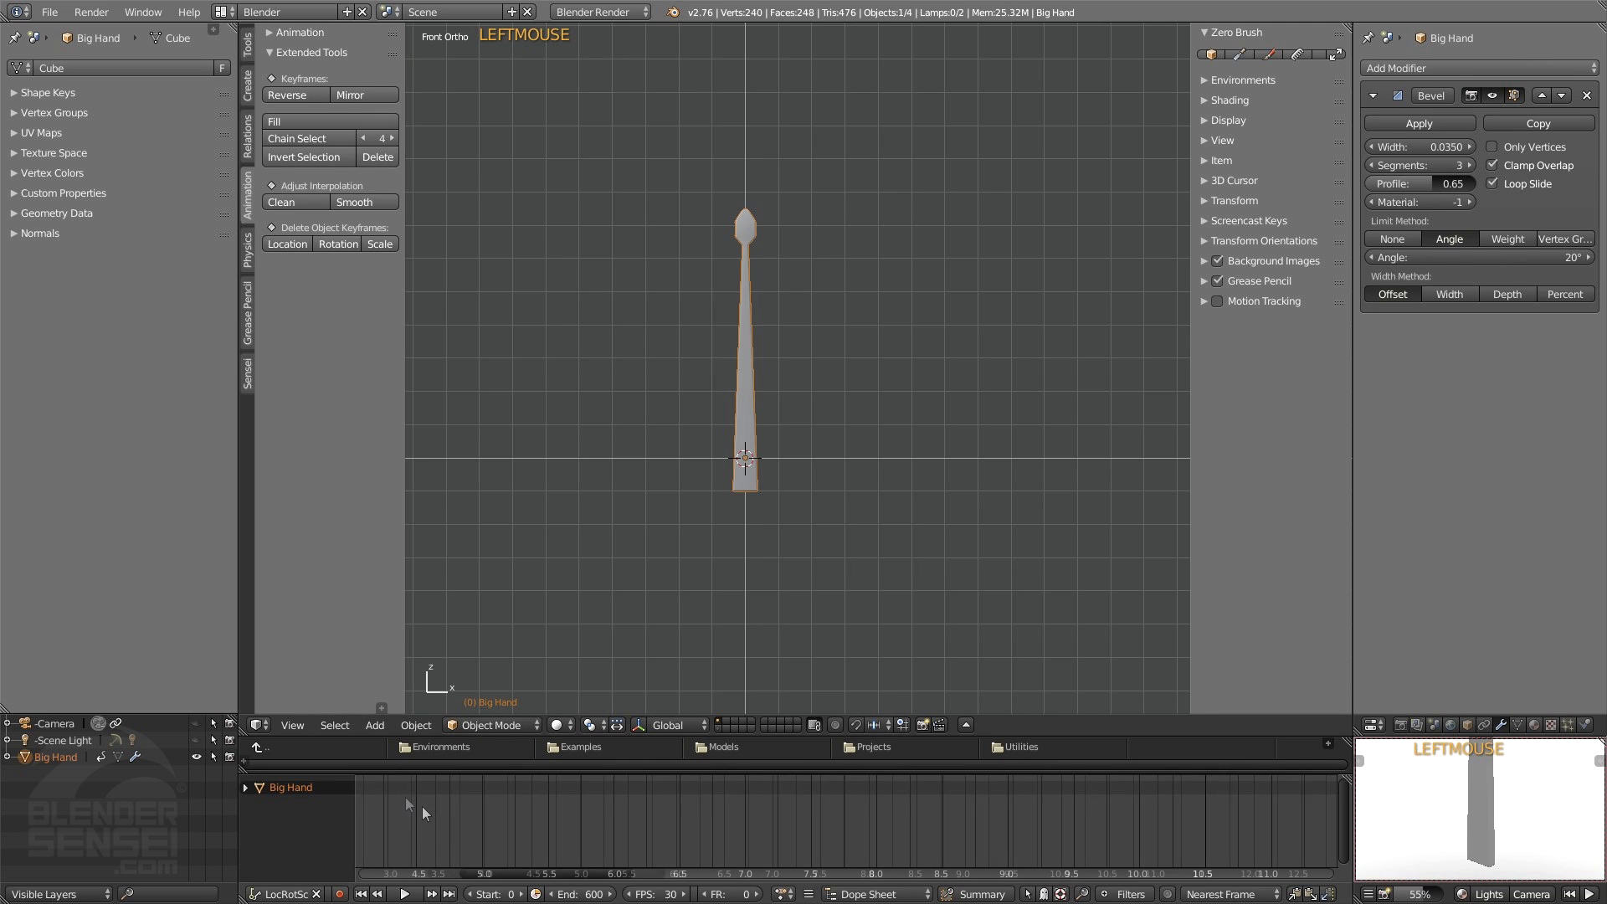
scroll(413, 850, "up", 4)
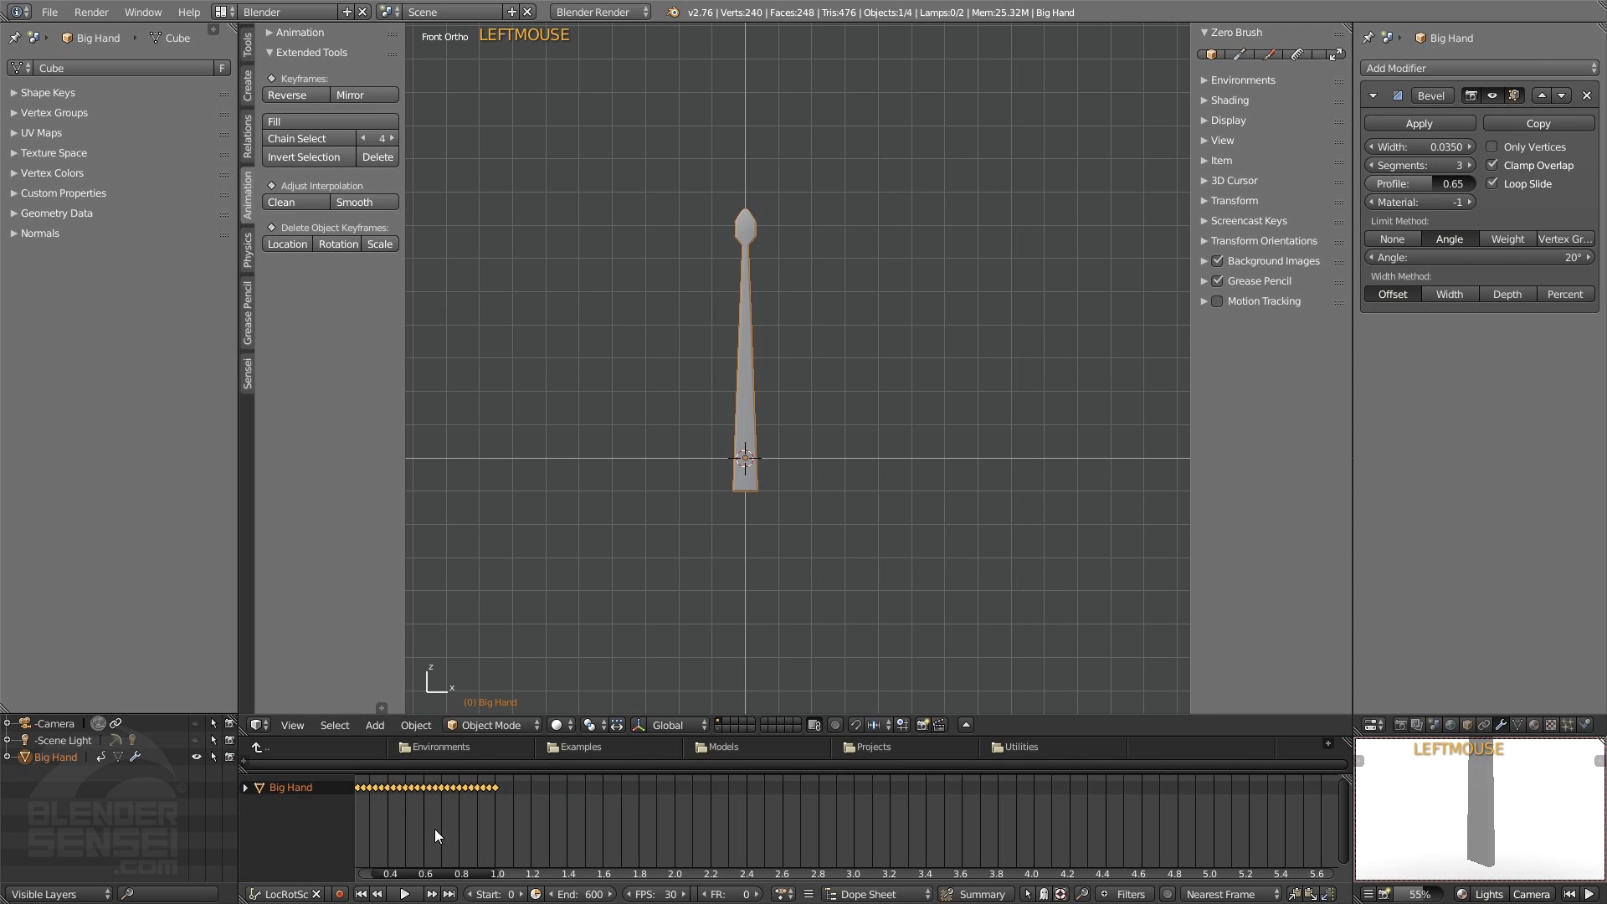
left_click_drag(397, 872, 401, 871)
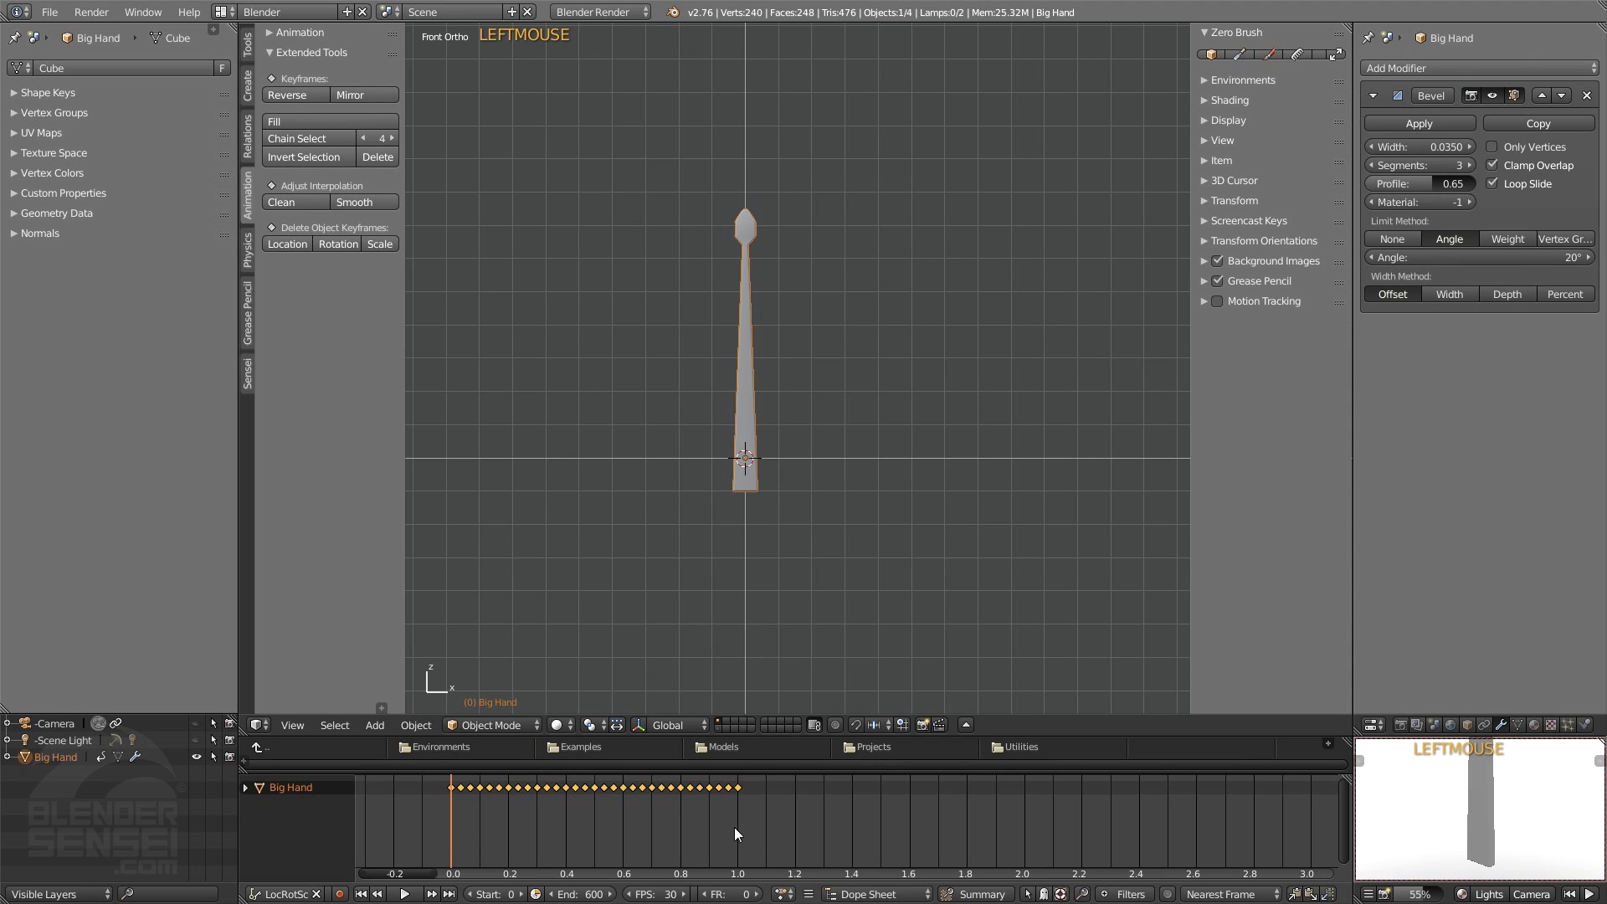
scroll(626, 824, "down", 11)
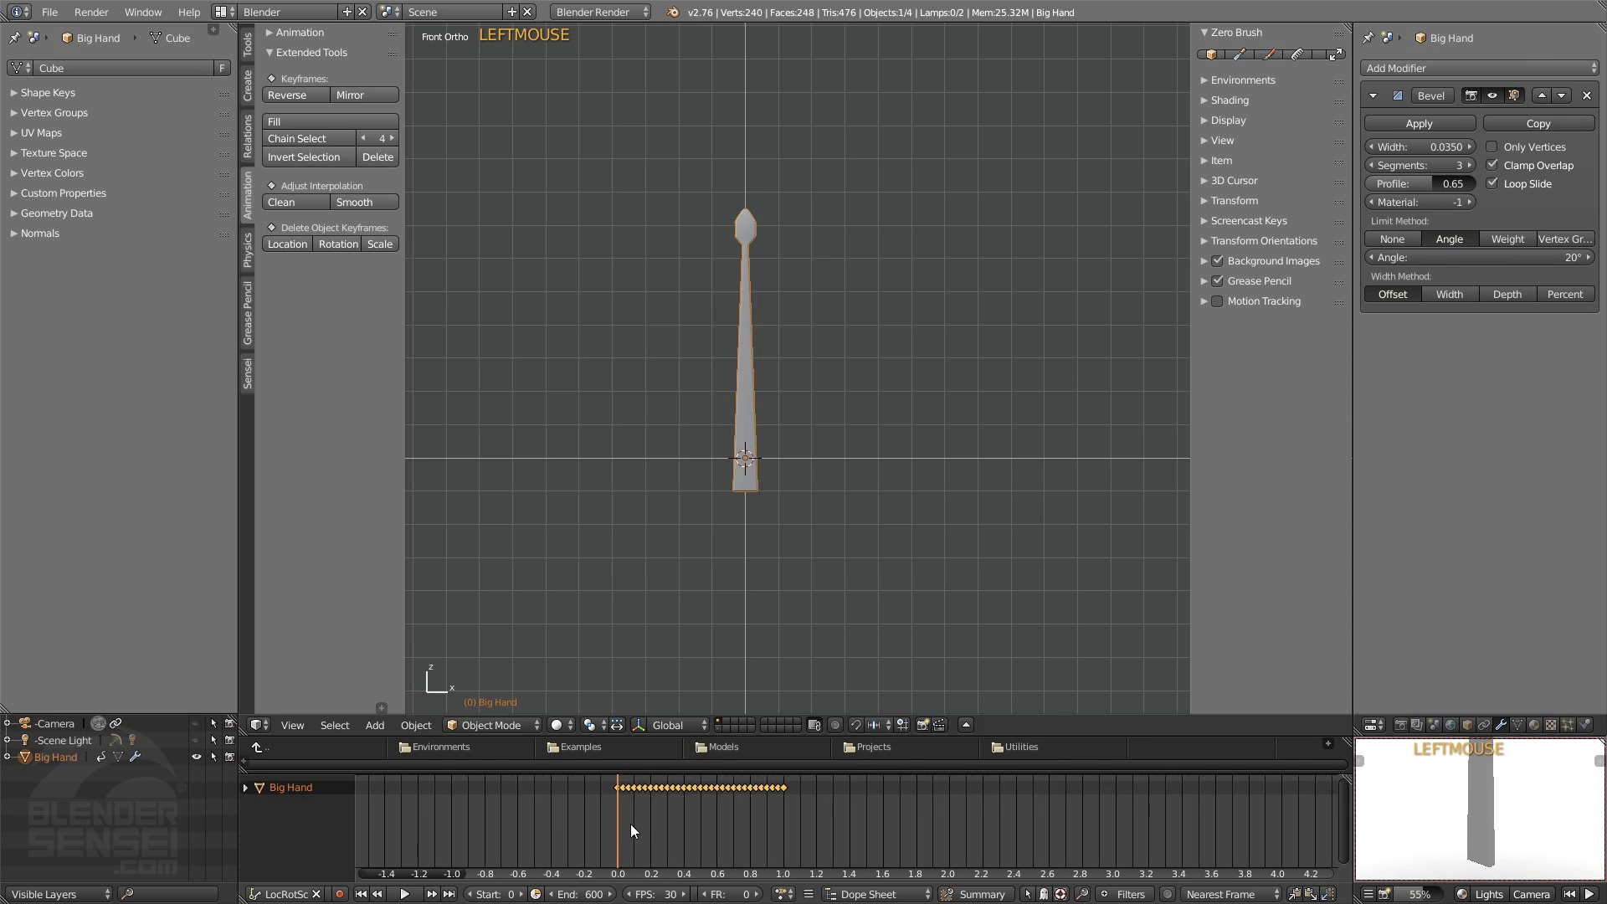
left_click_drag(405, 872, 427, 871)
left_click(405, 894)
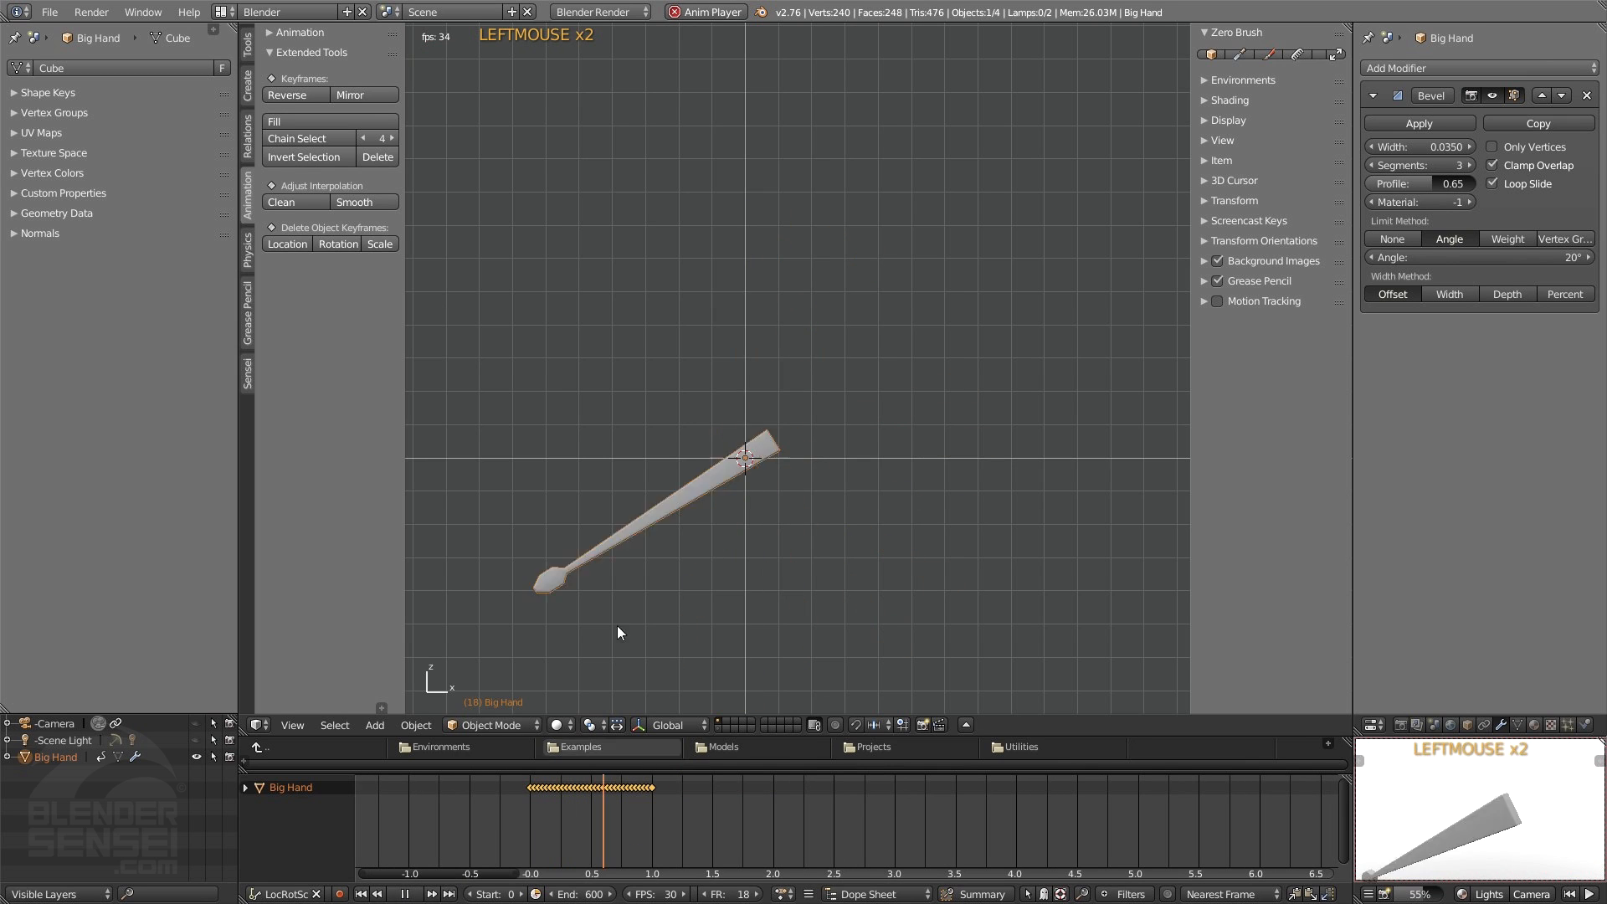
left_click(405, 894)
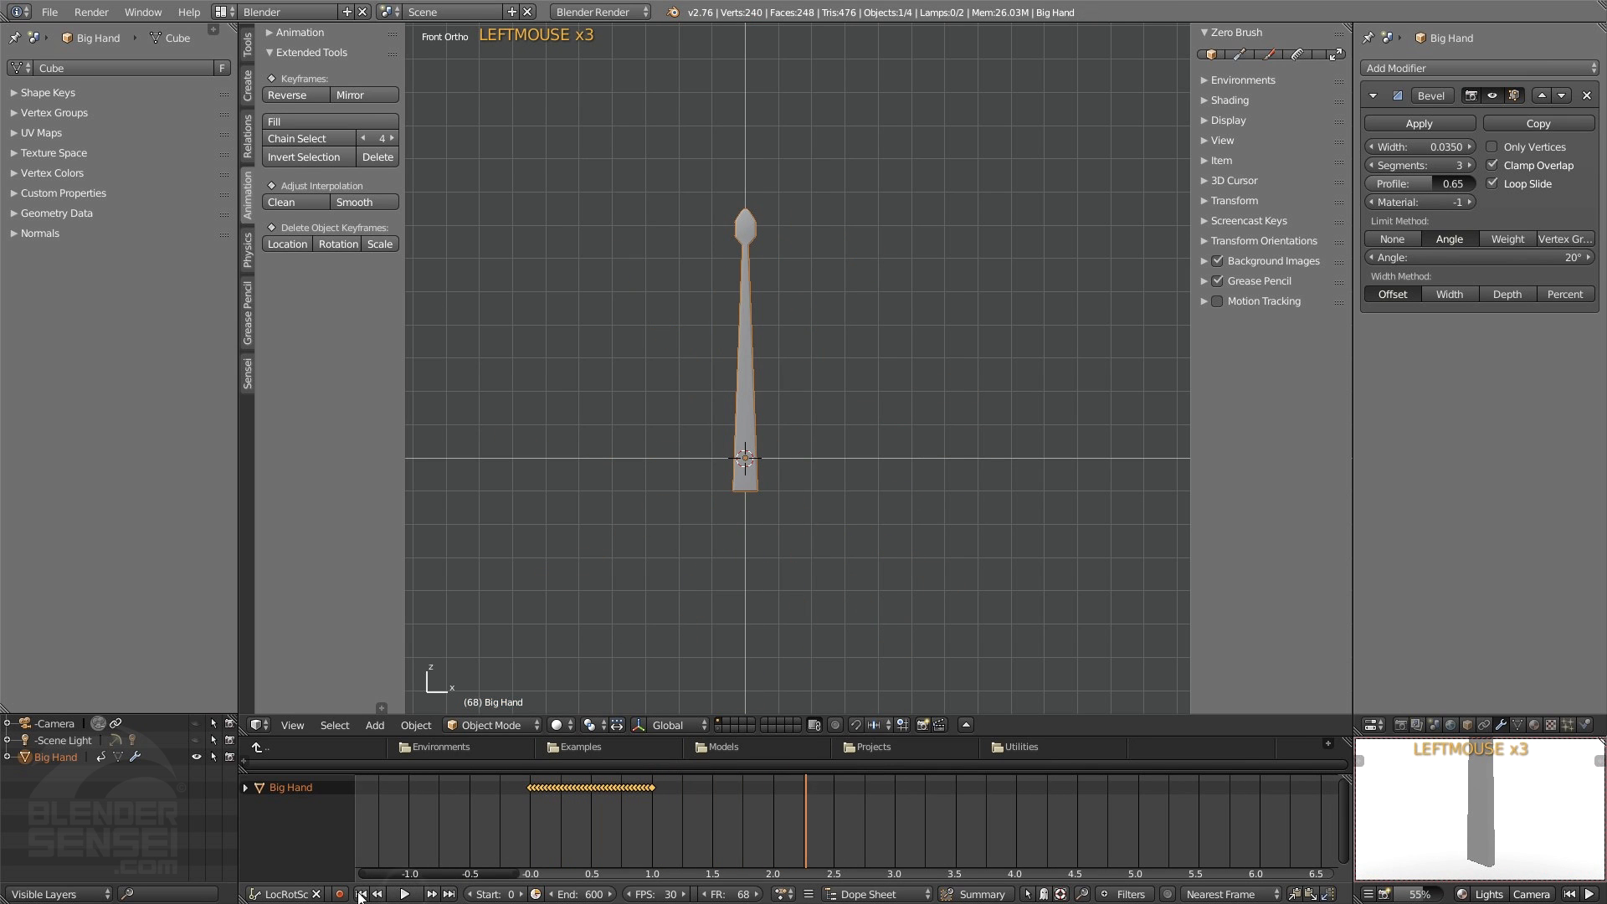
- Return to frame 0 and set all of Big Hand's filled keyframes to Constant interpolation
left_click(530, 810)
key("t")
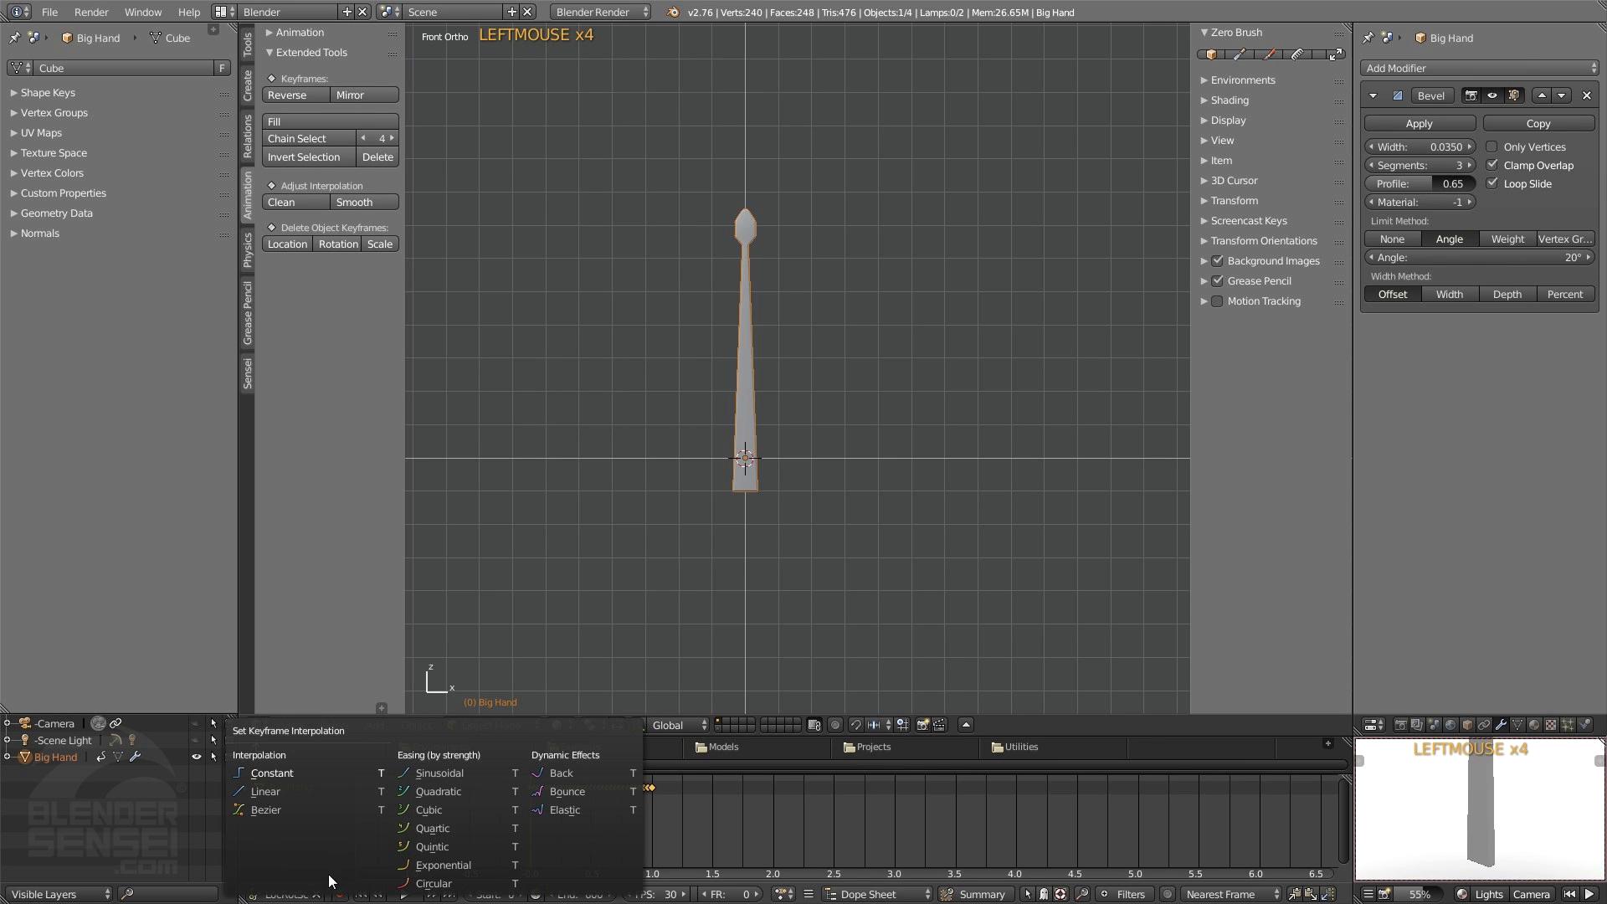
left_click(293, 771)
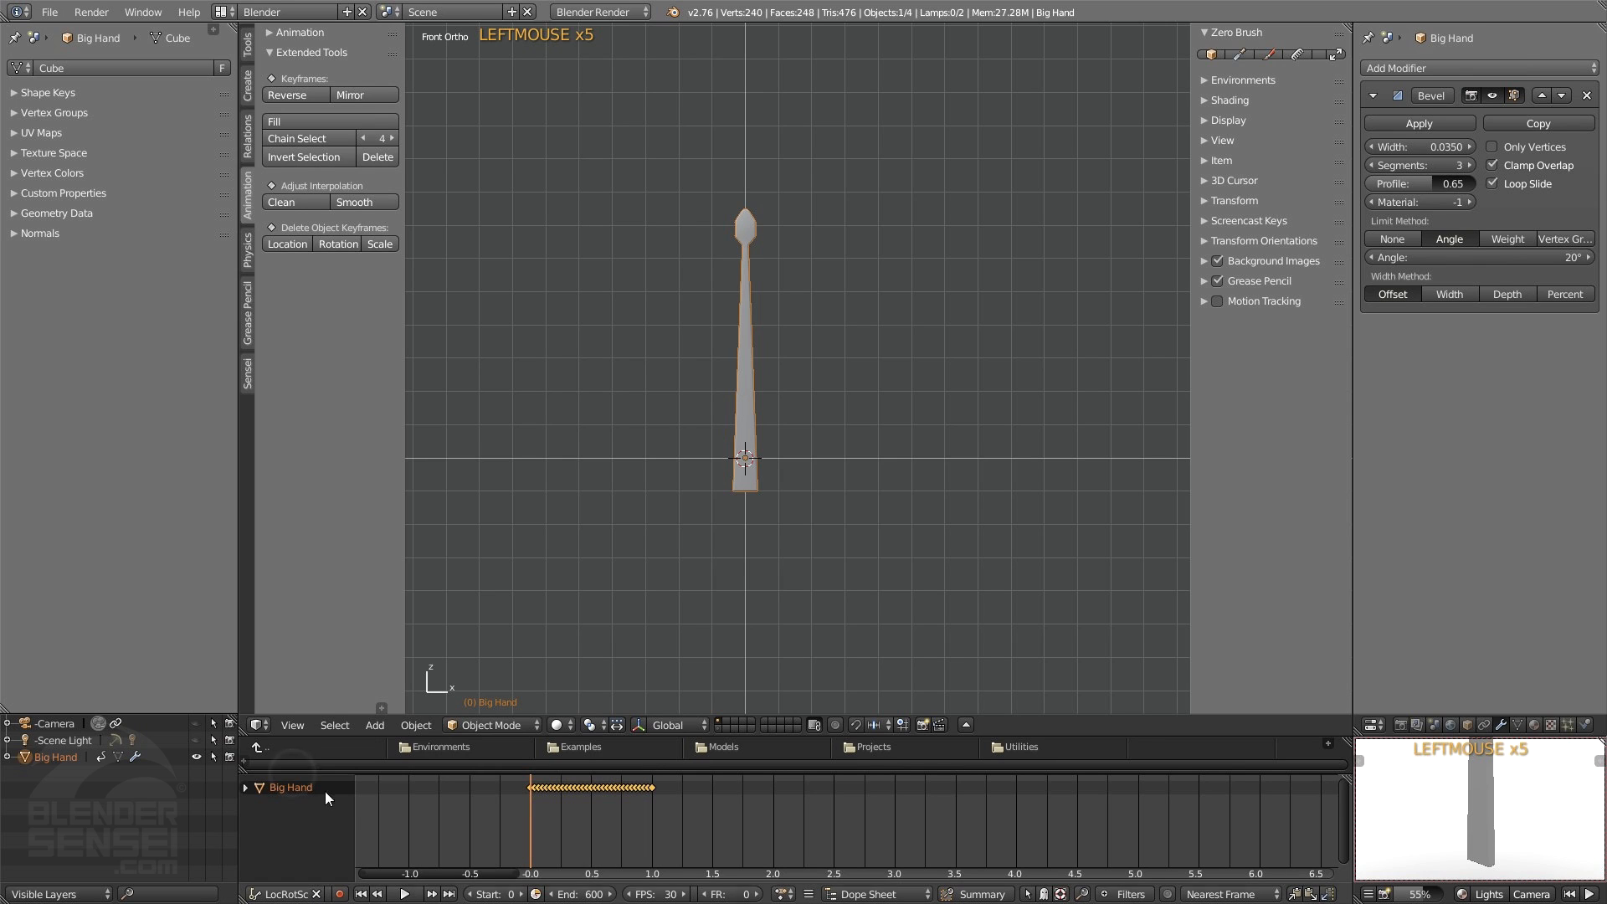
- Play Big Hand's constant-interpolated rotation and scrub through its keyframes to check the motion
left_click(405, 894)
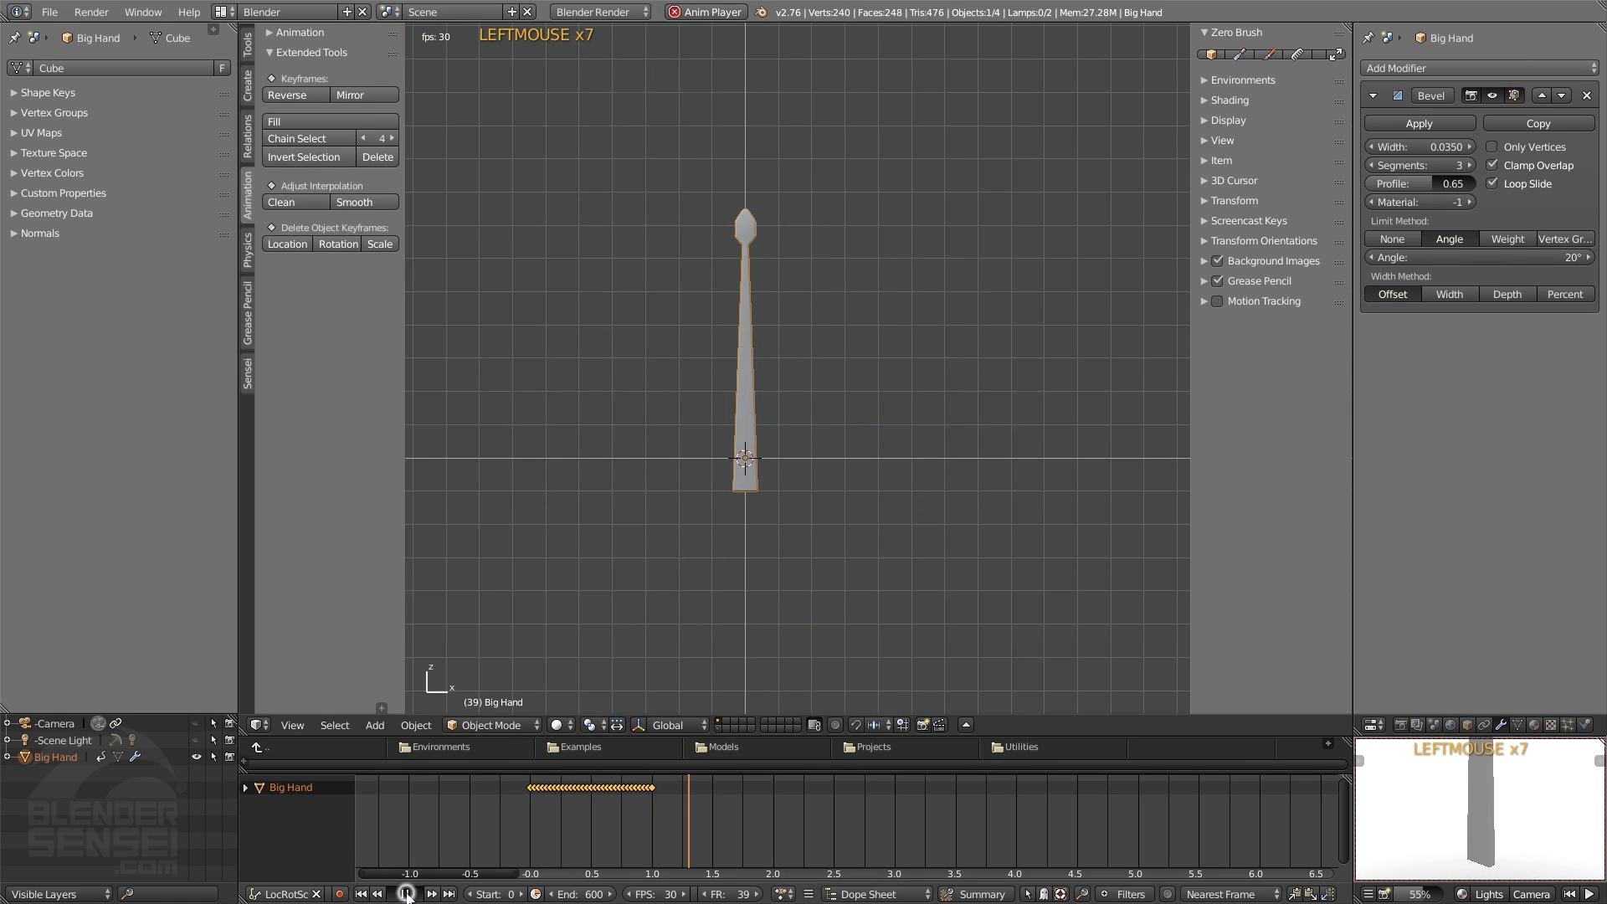
left_click(405, 894)
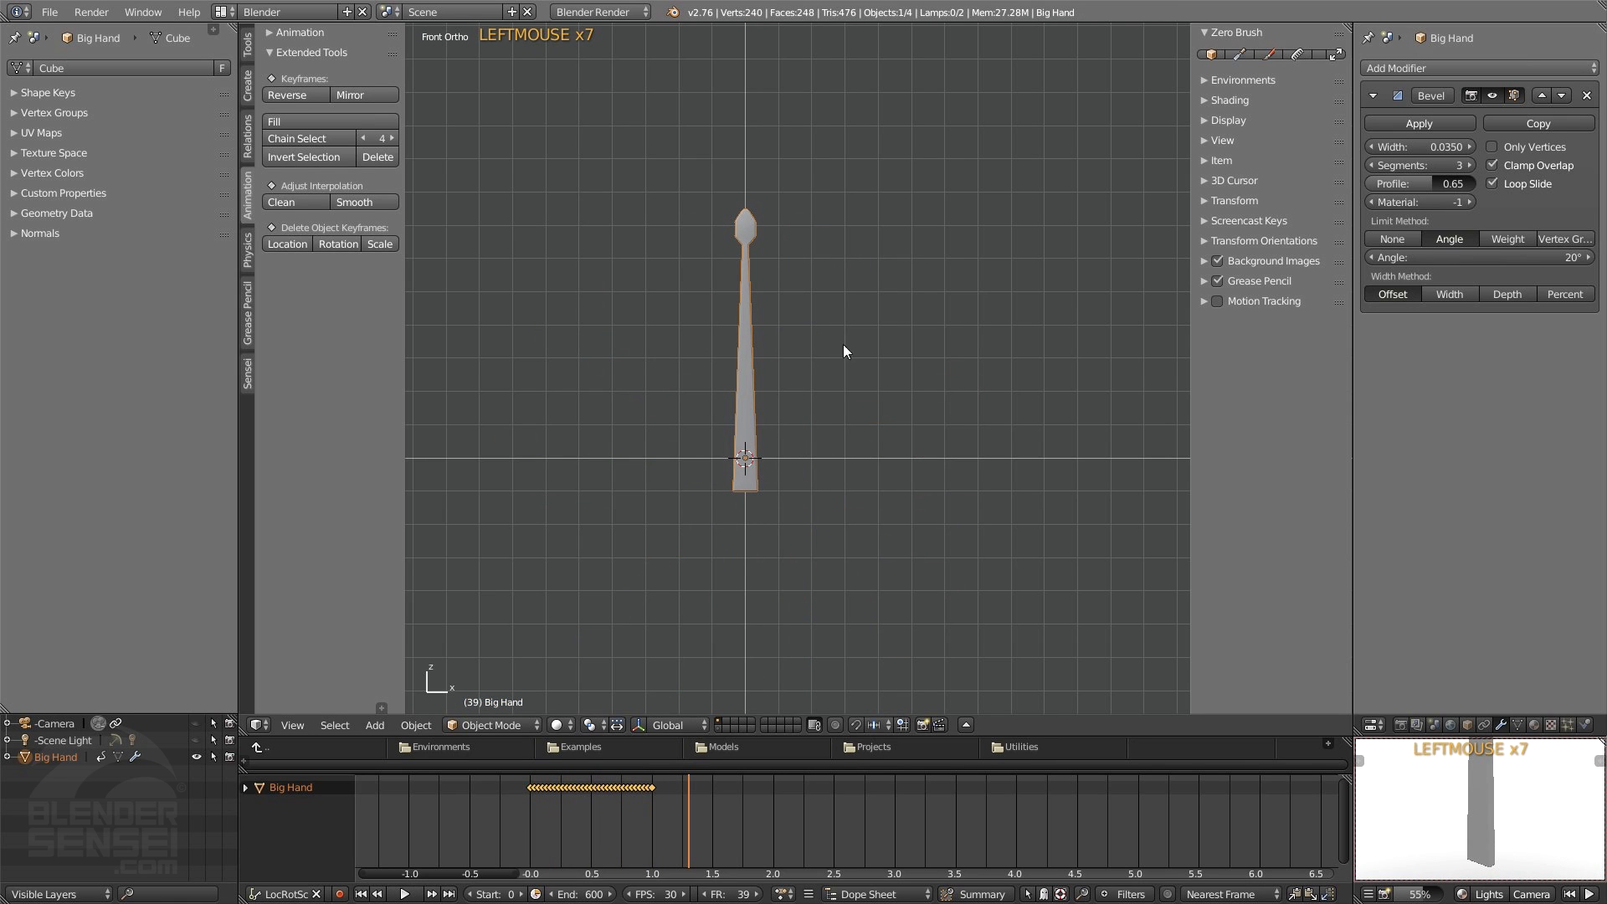
right_click_drag(530, 815, 593, 825)
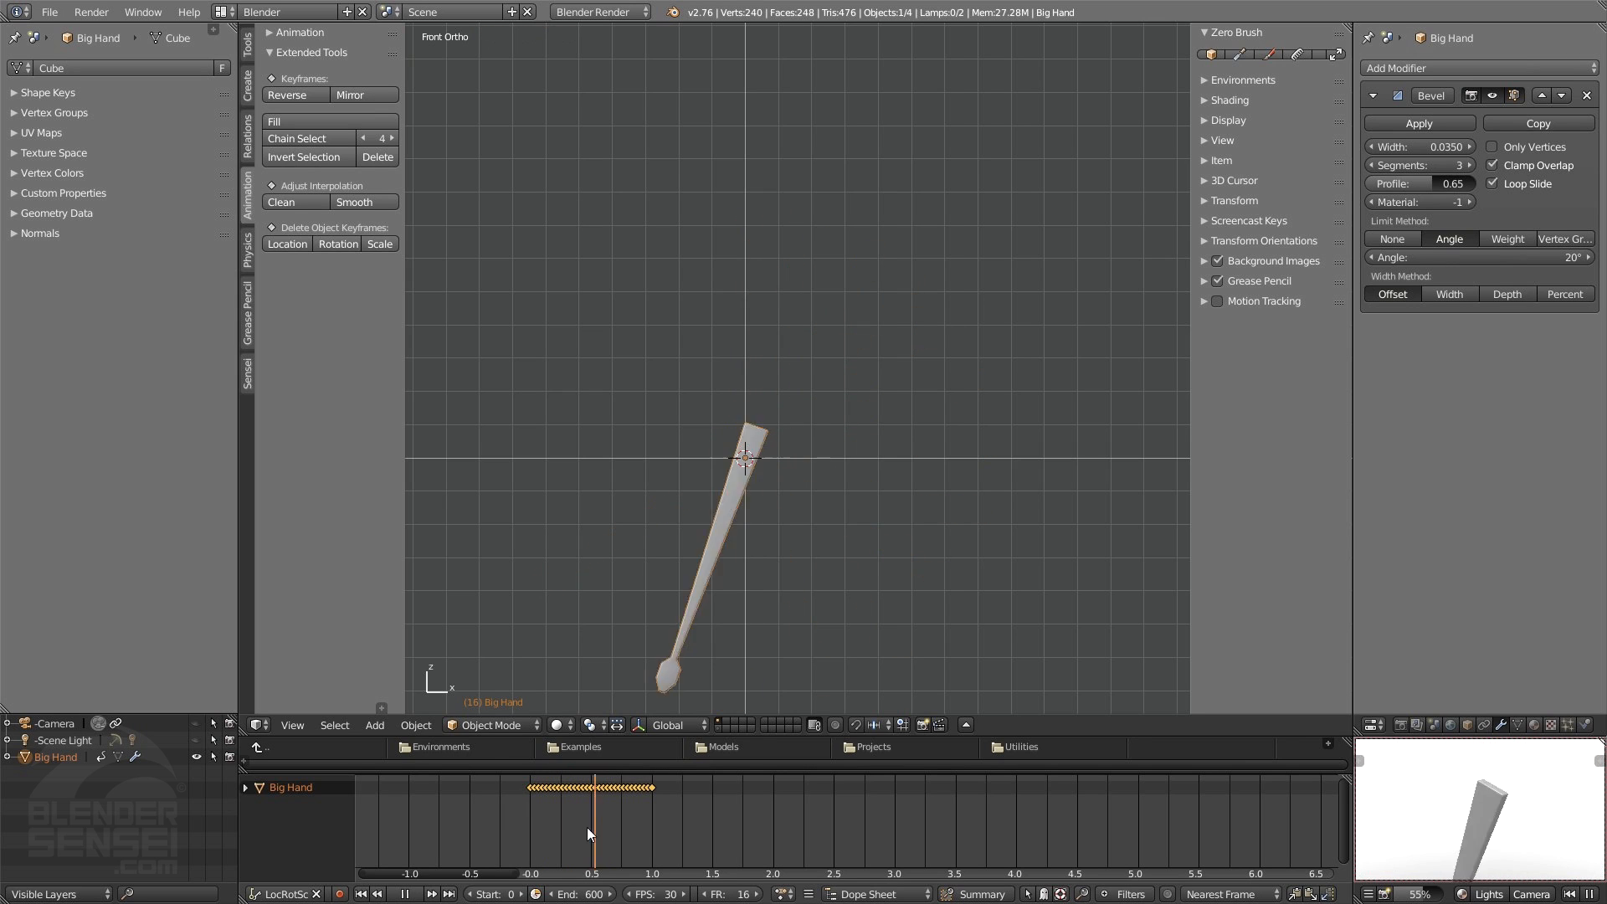
- Return to frame 0 and stretch all of Big Hand's keyframes by a factor of about 1.99 so they span 2 seconds
key("shift+Left")
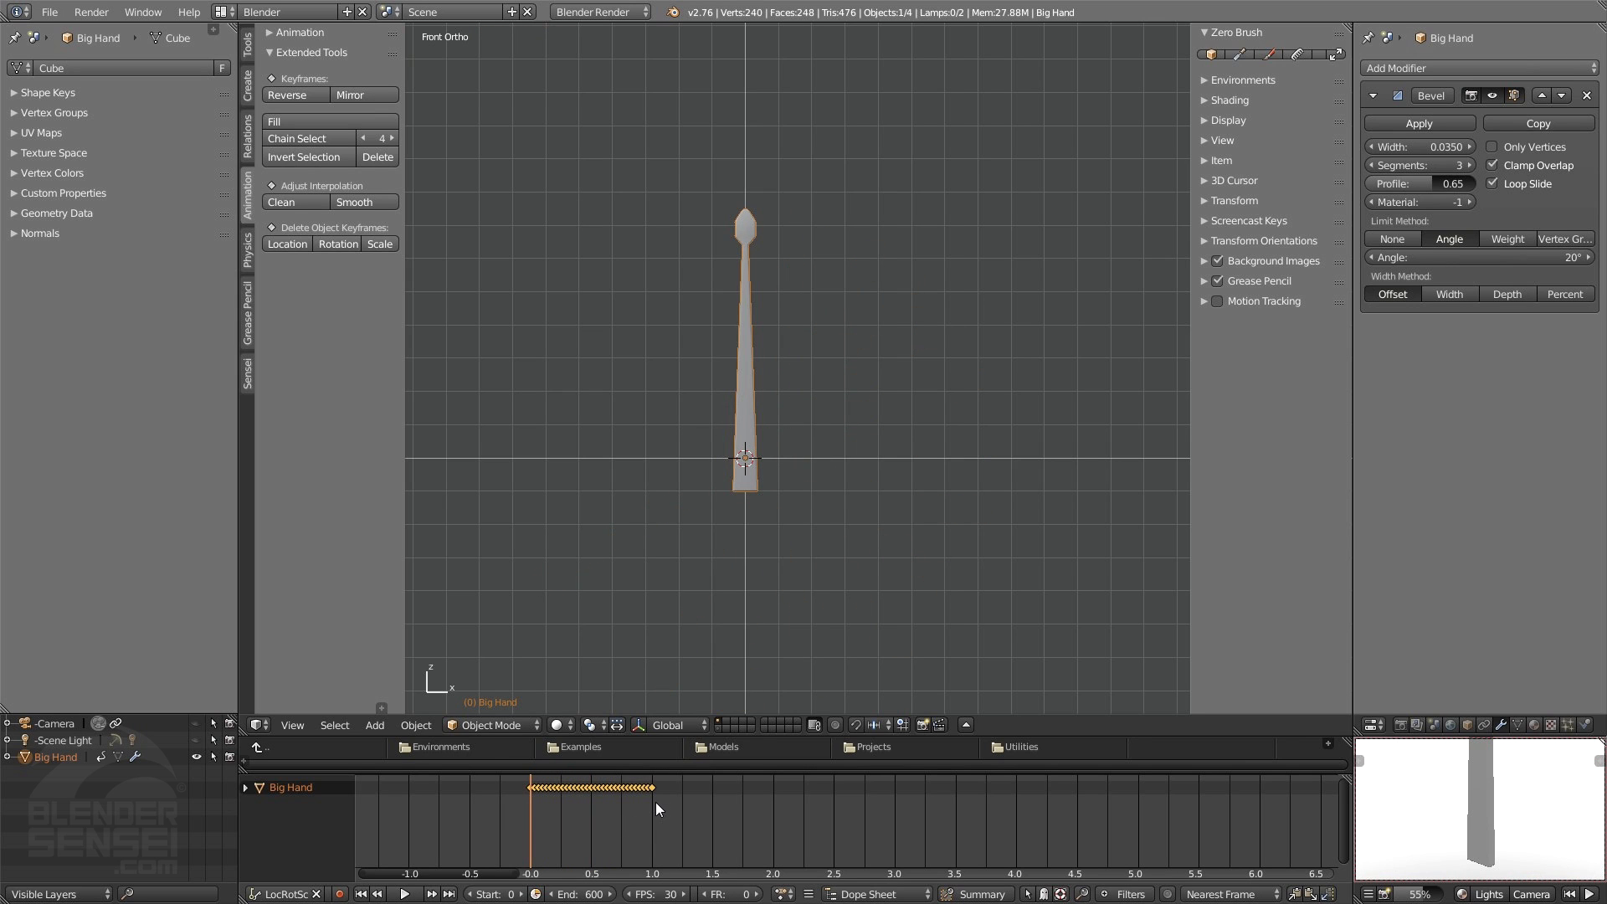
key("s")
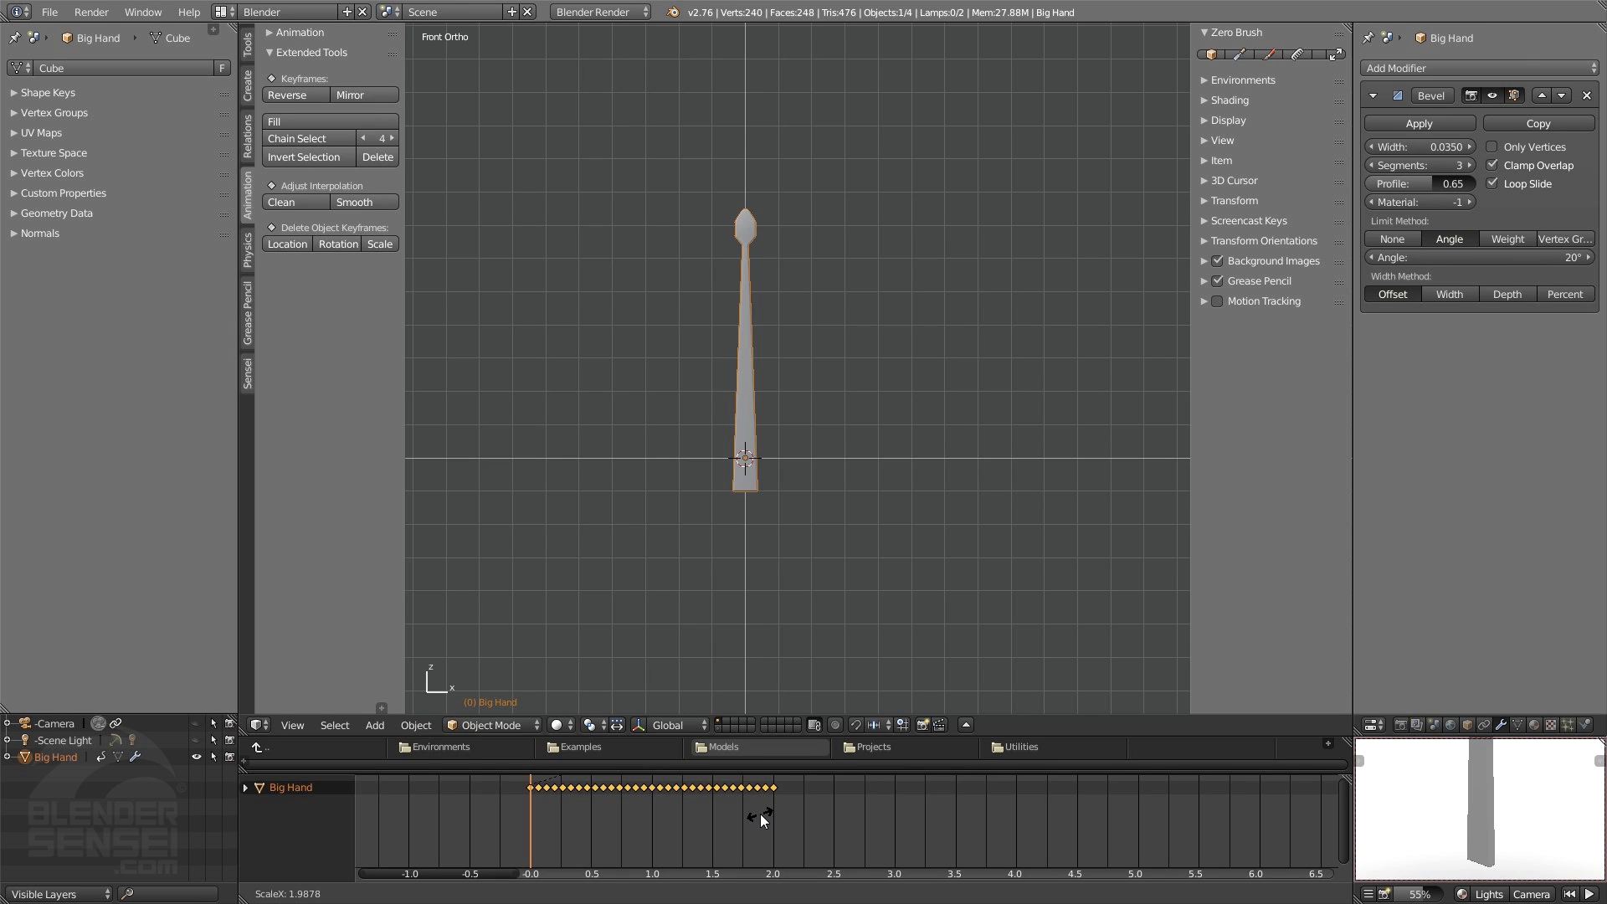
left_click(760, 813)
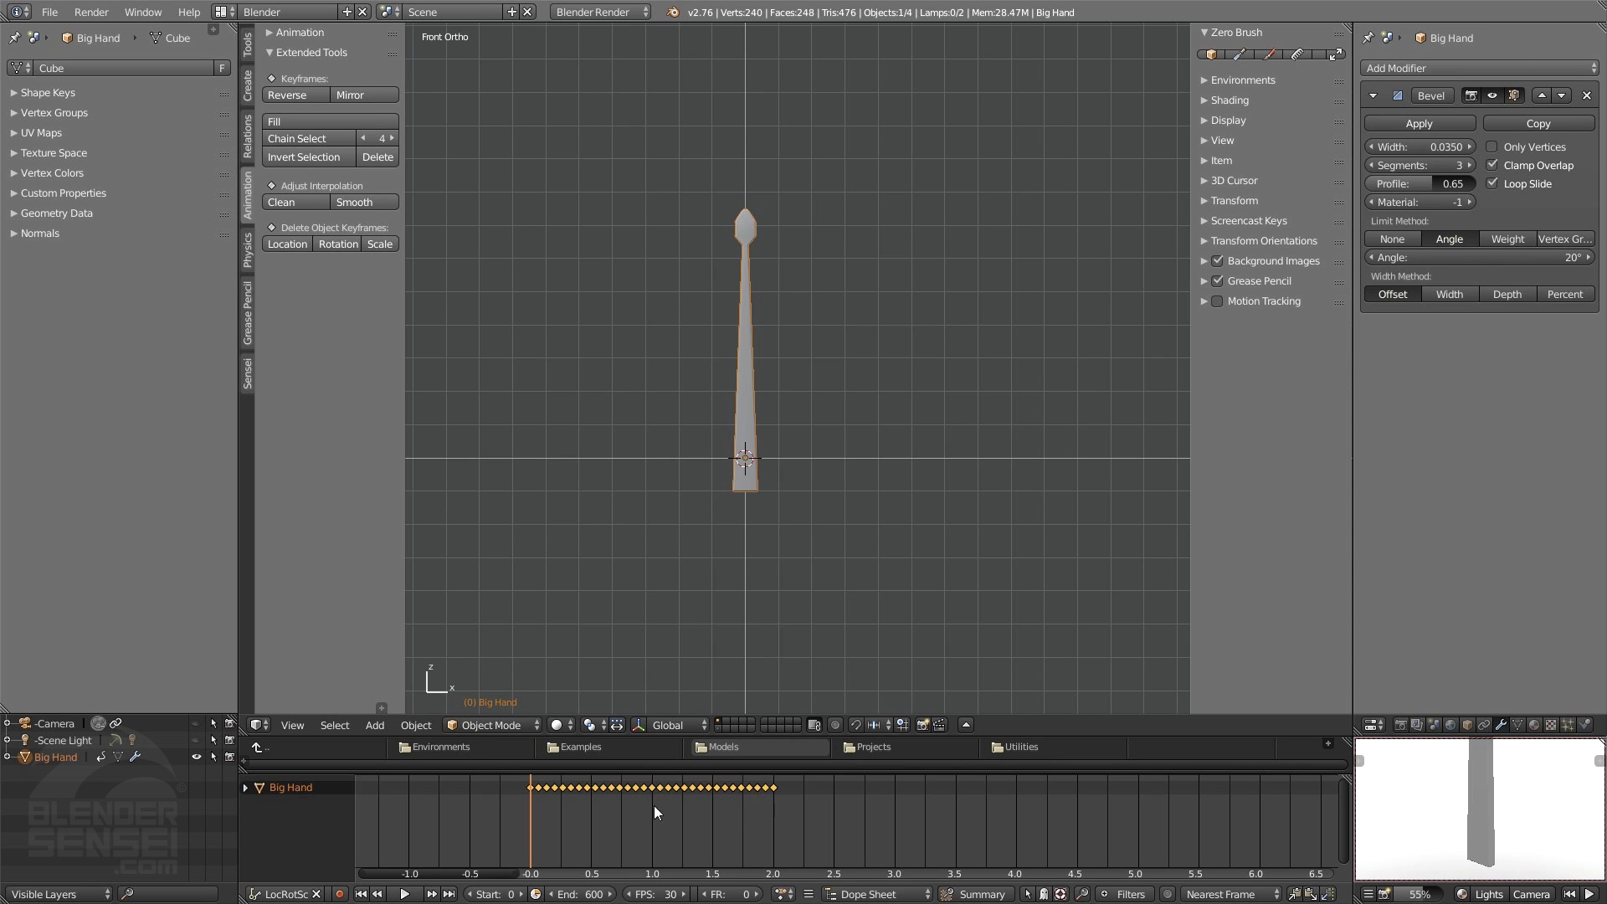
- Play Big Hand's two-second stepped rotation from frame 0 and stop it after the last keyframe
scroll(532, 800, "up", 10)
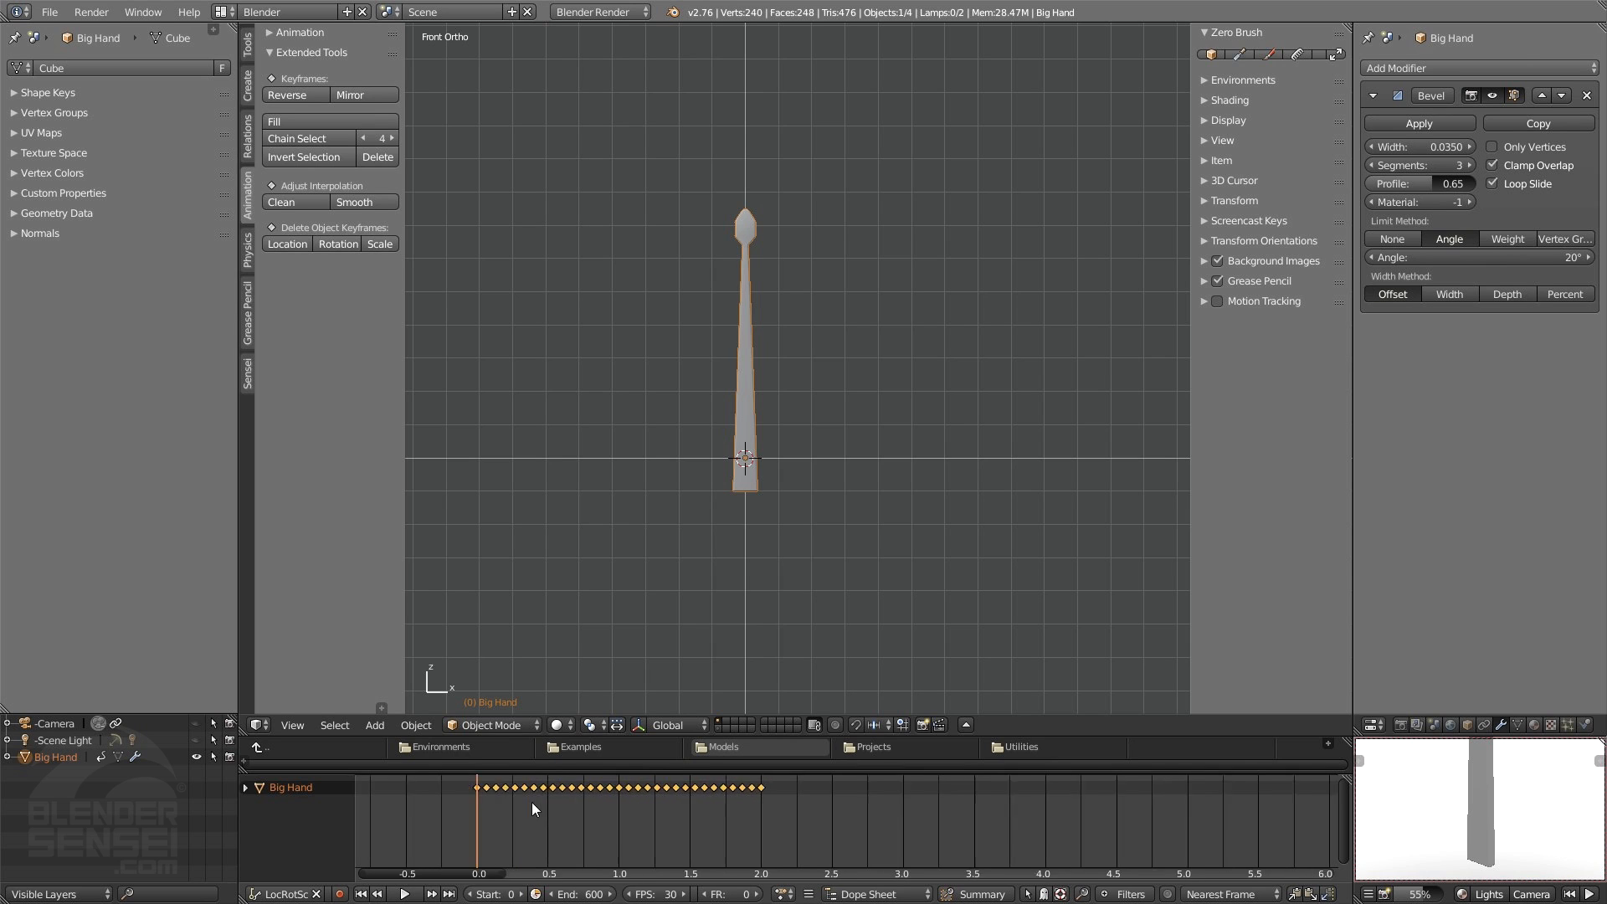
left_click_drag(456, 871, 430, 875)
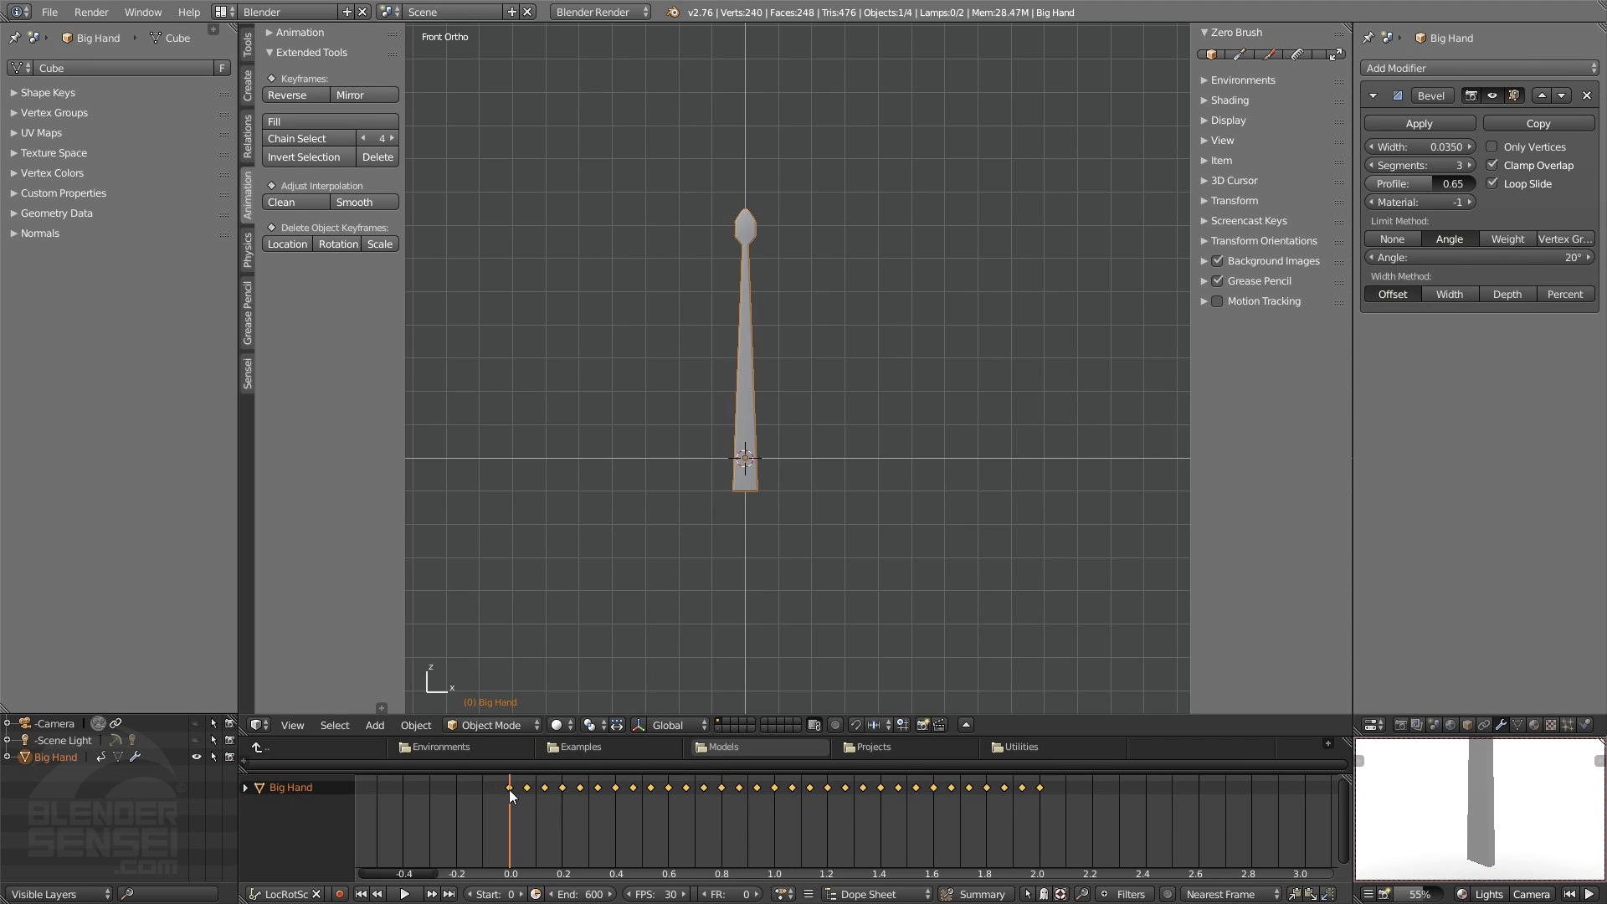
right_click(512, 812)
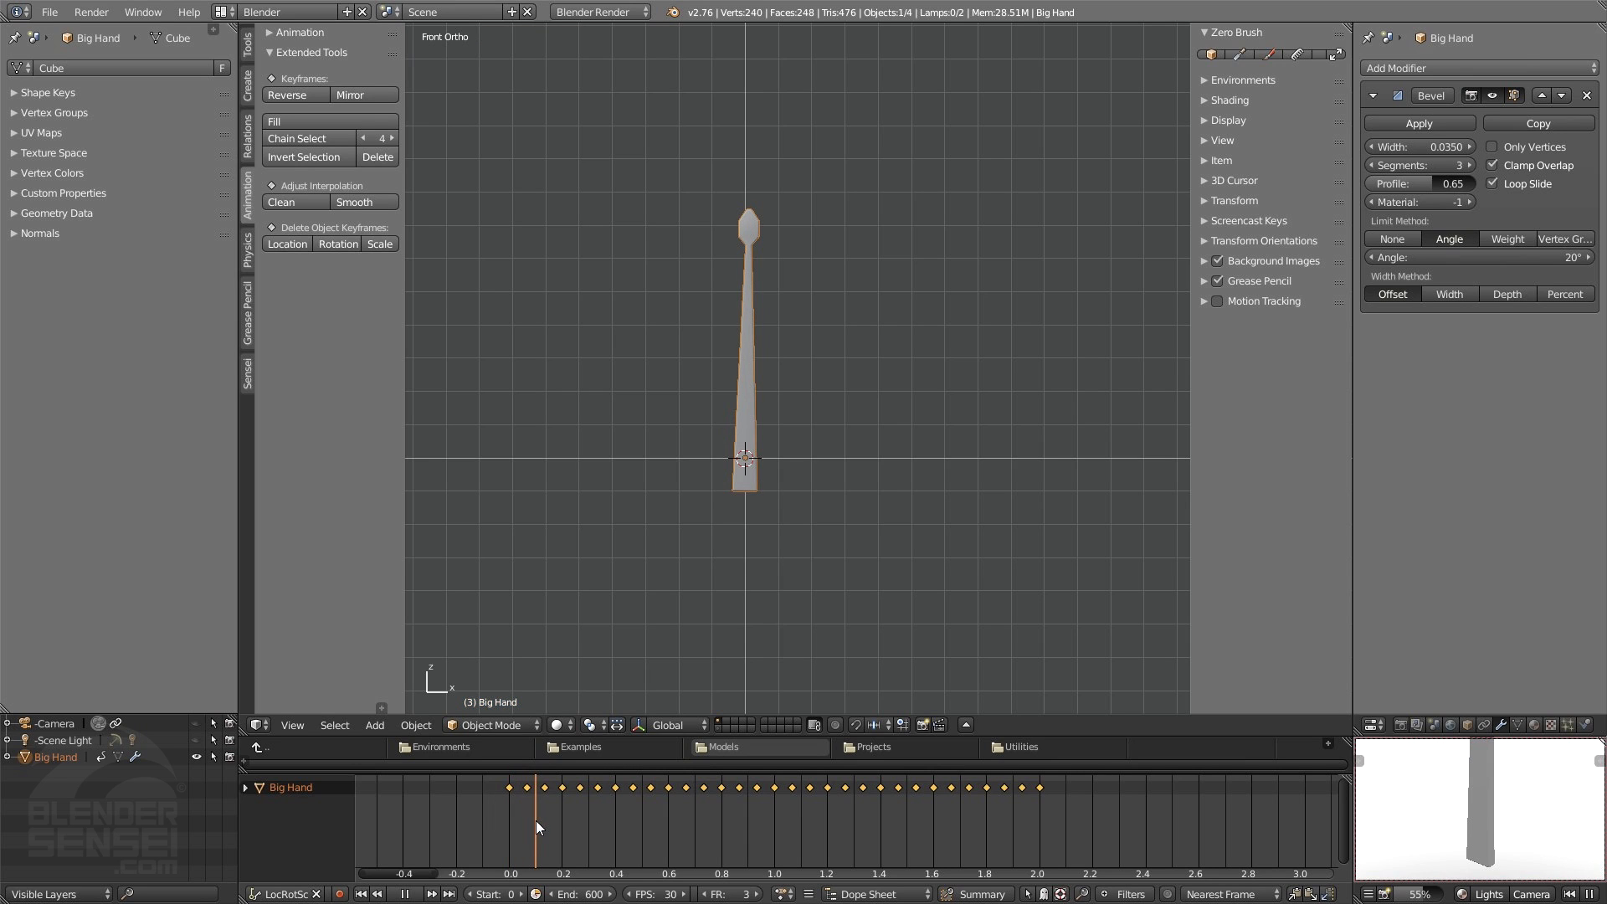
key("Escape")
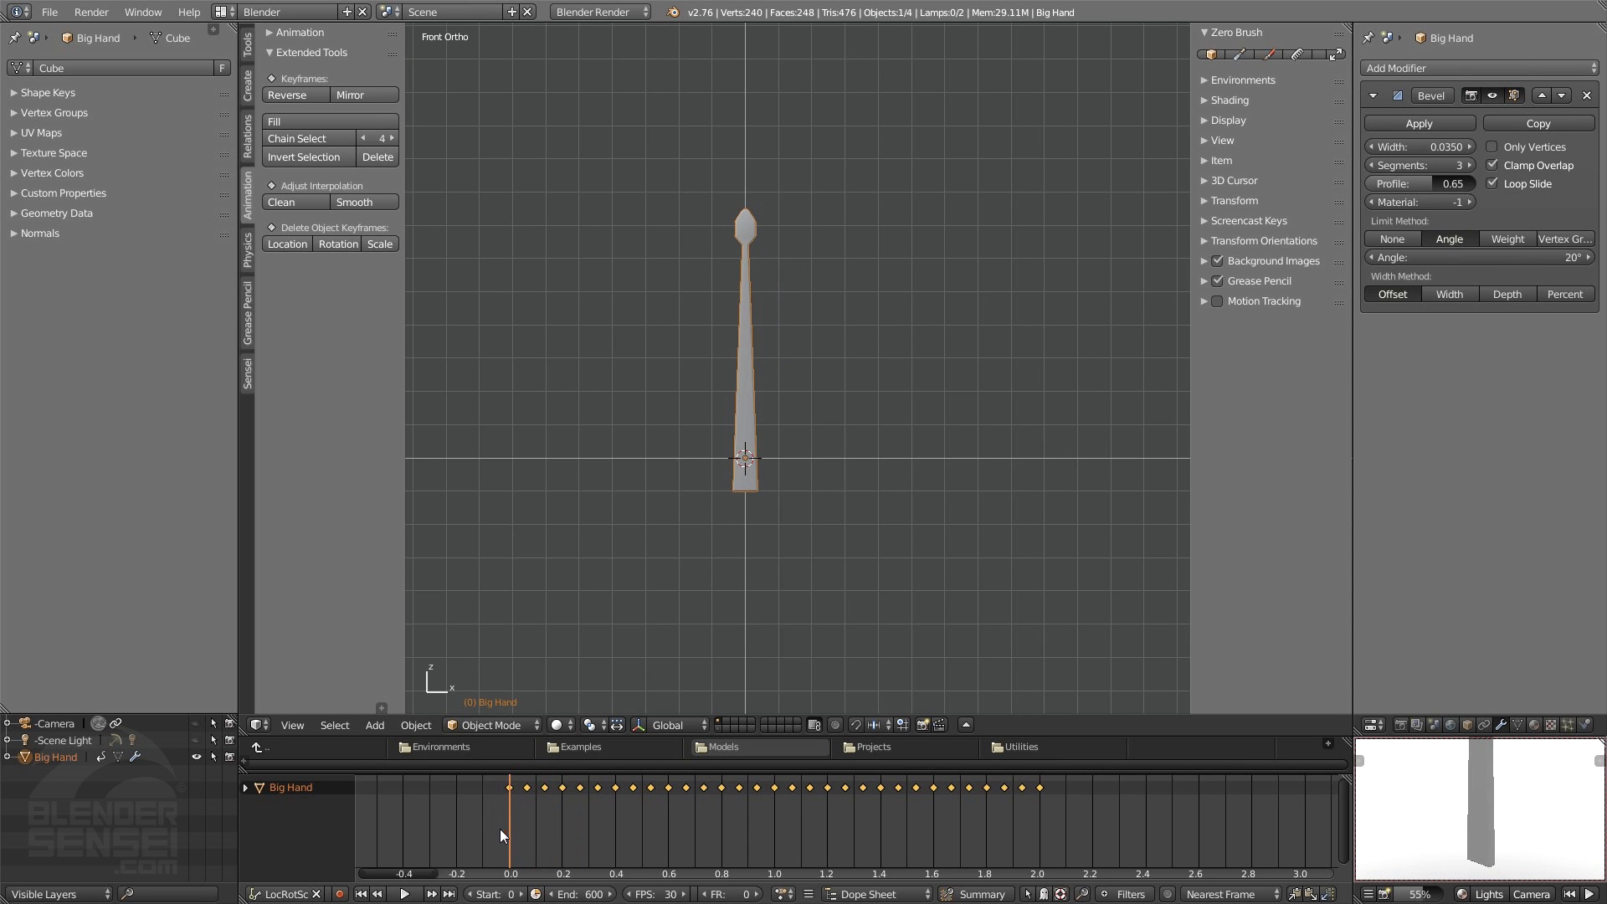
left_click(406, 894)
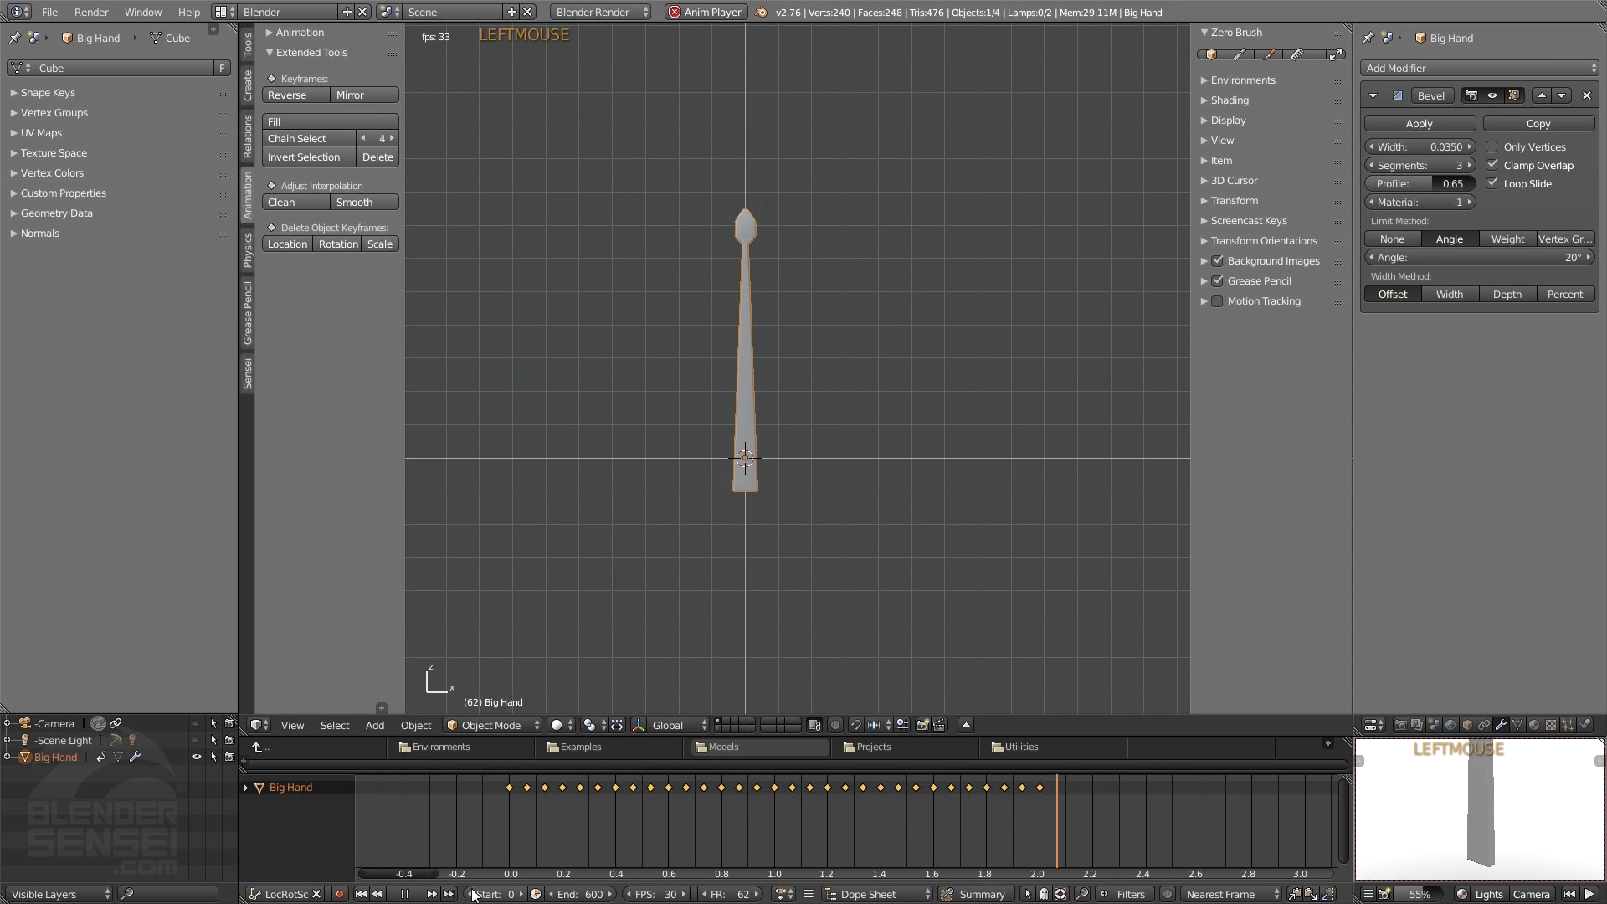
left_click(408, 892)
- Stretch all of Big Hand's keyframes from frame 0 so they end at about 4 seconds, and play the result
scroll(708, 816, "down", 5)
scroll(709, 815, "down", 2)
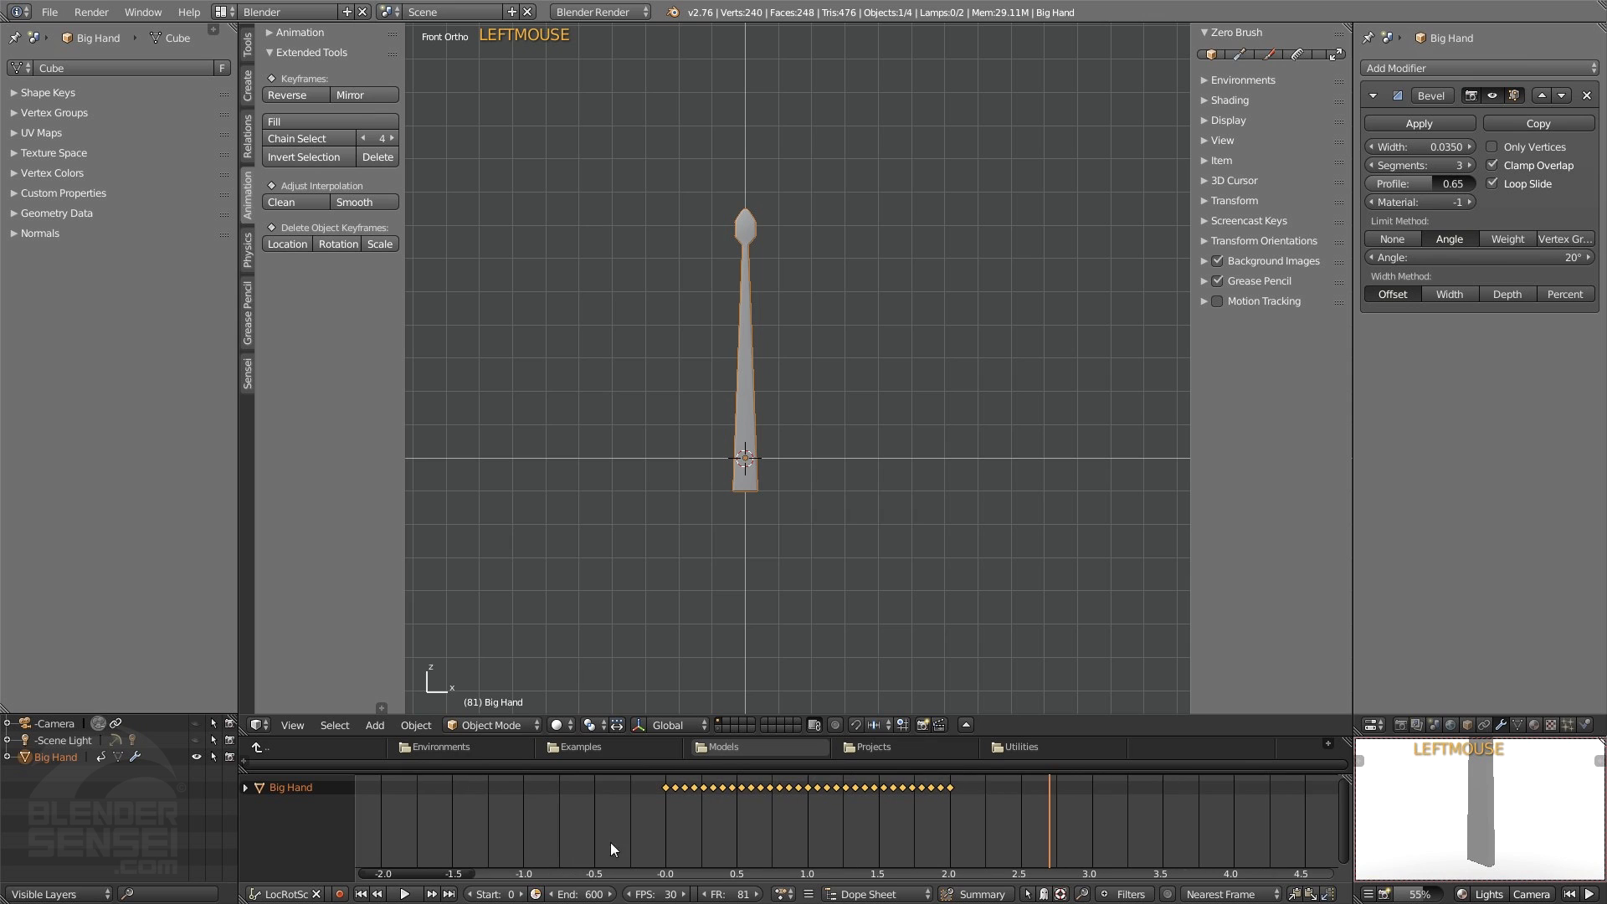
left_click_drag(446, 871, 478, 872)
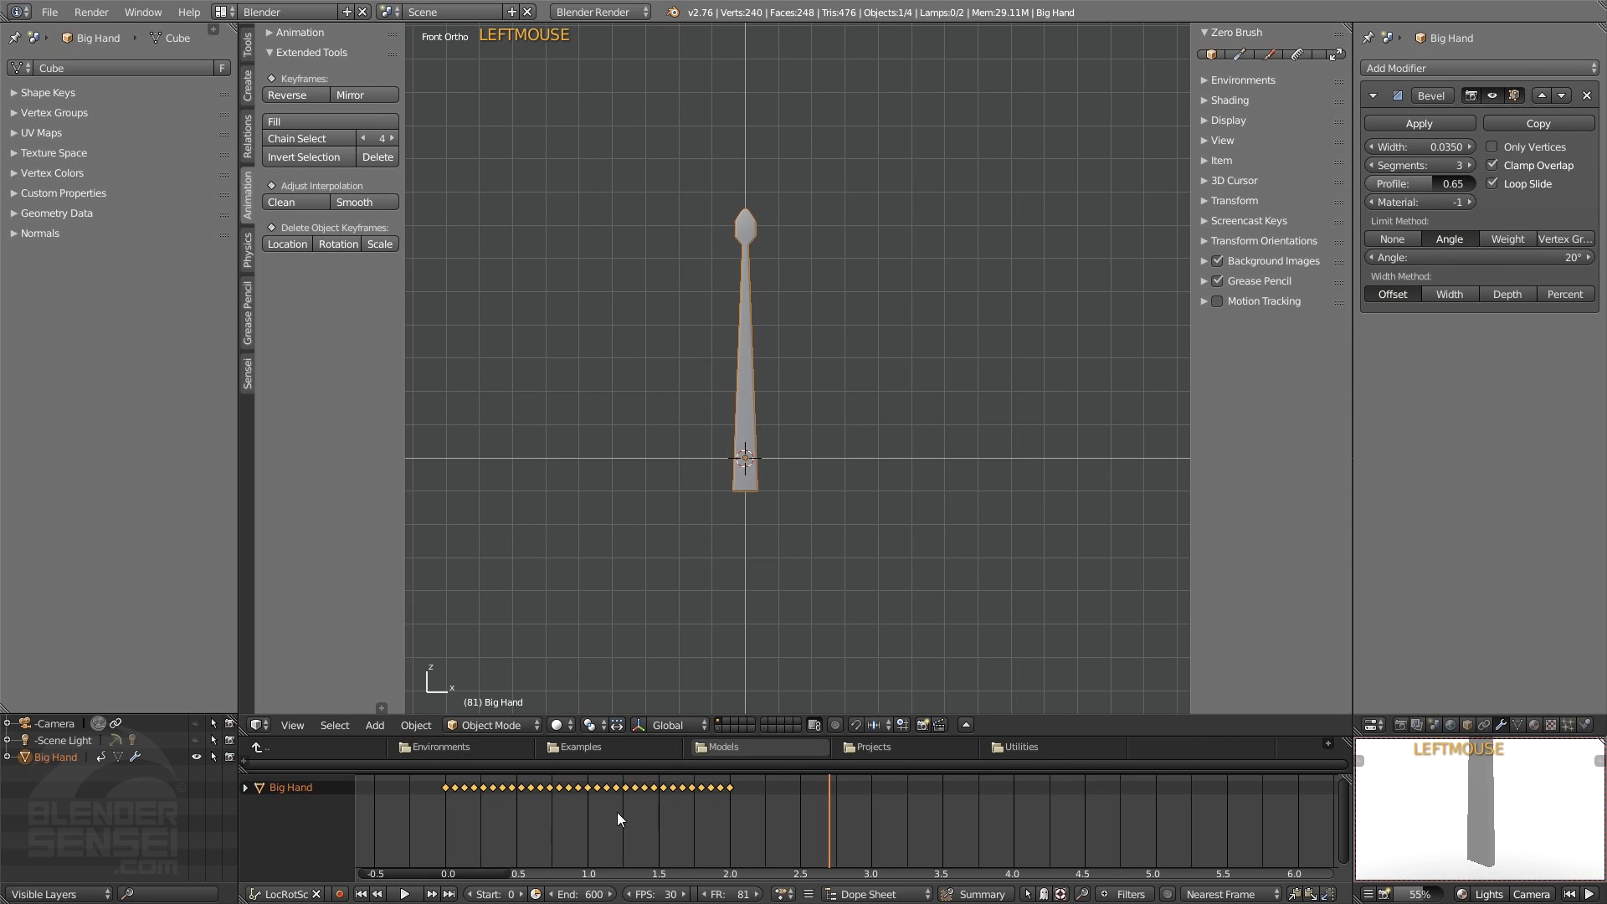
right_click_drag(467, 810, 445, 813)
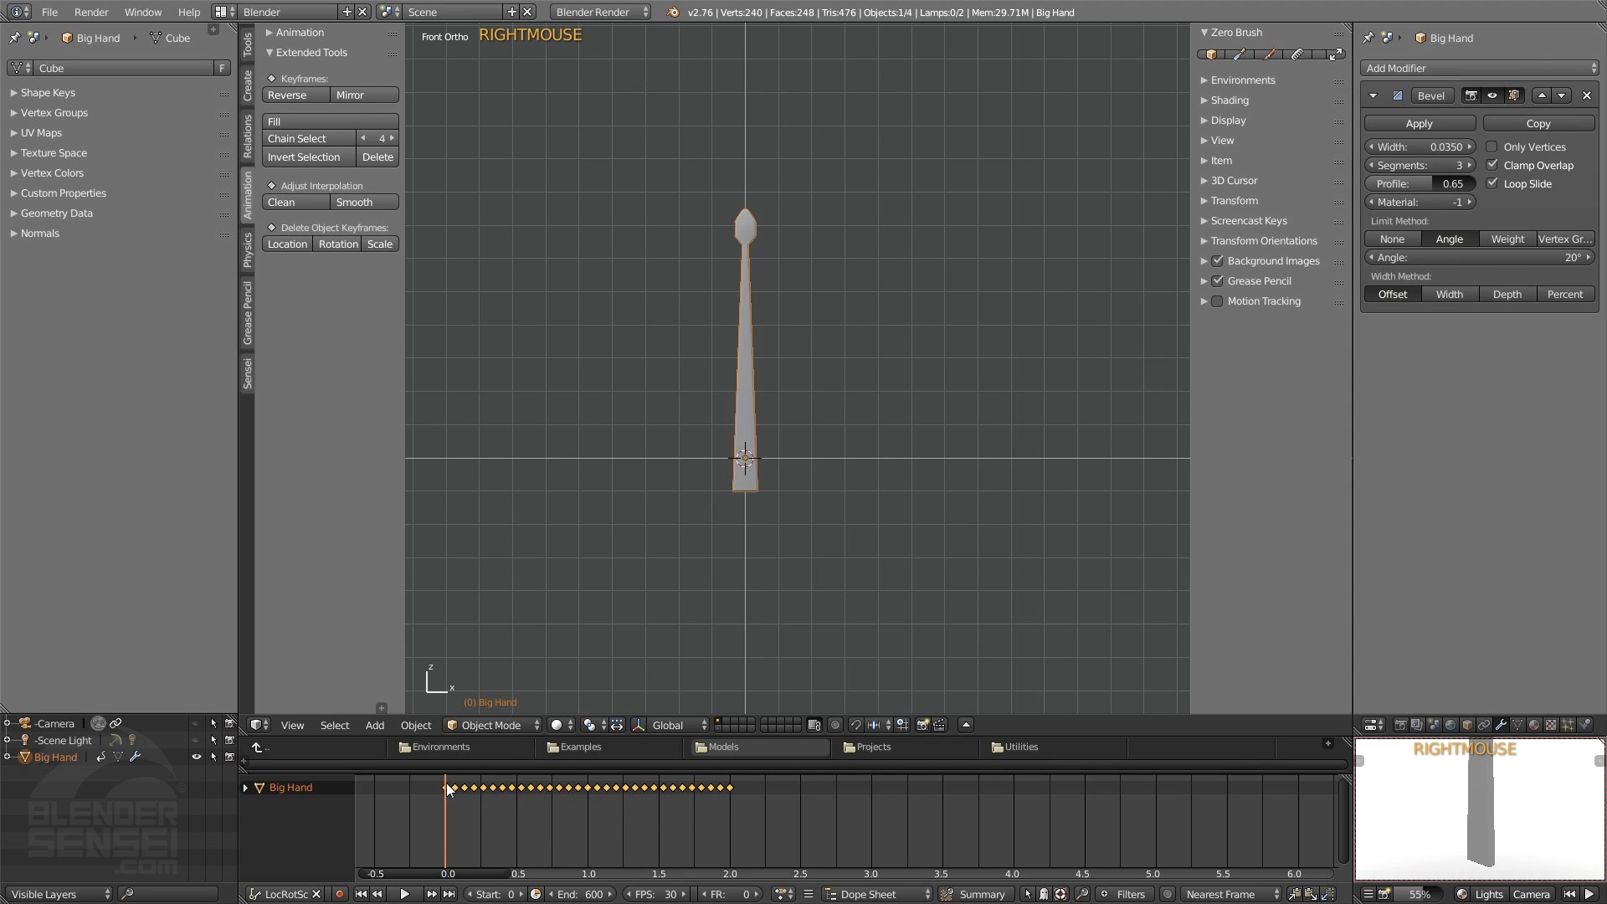
key("s")
key("s")
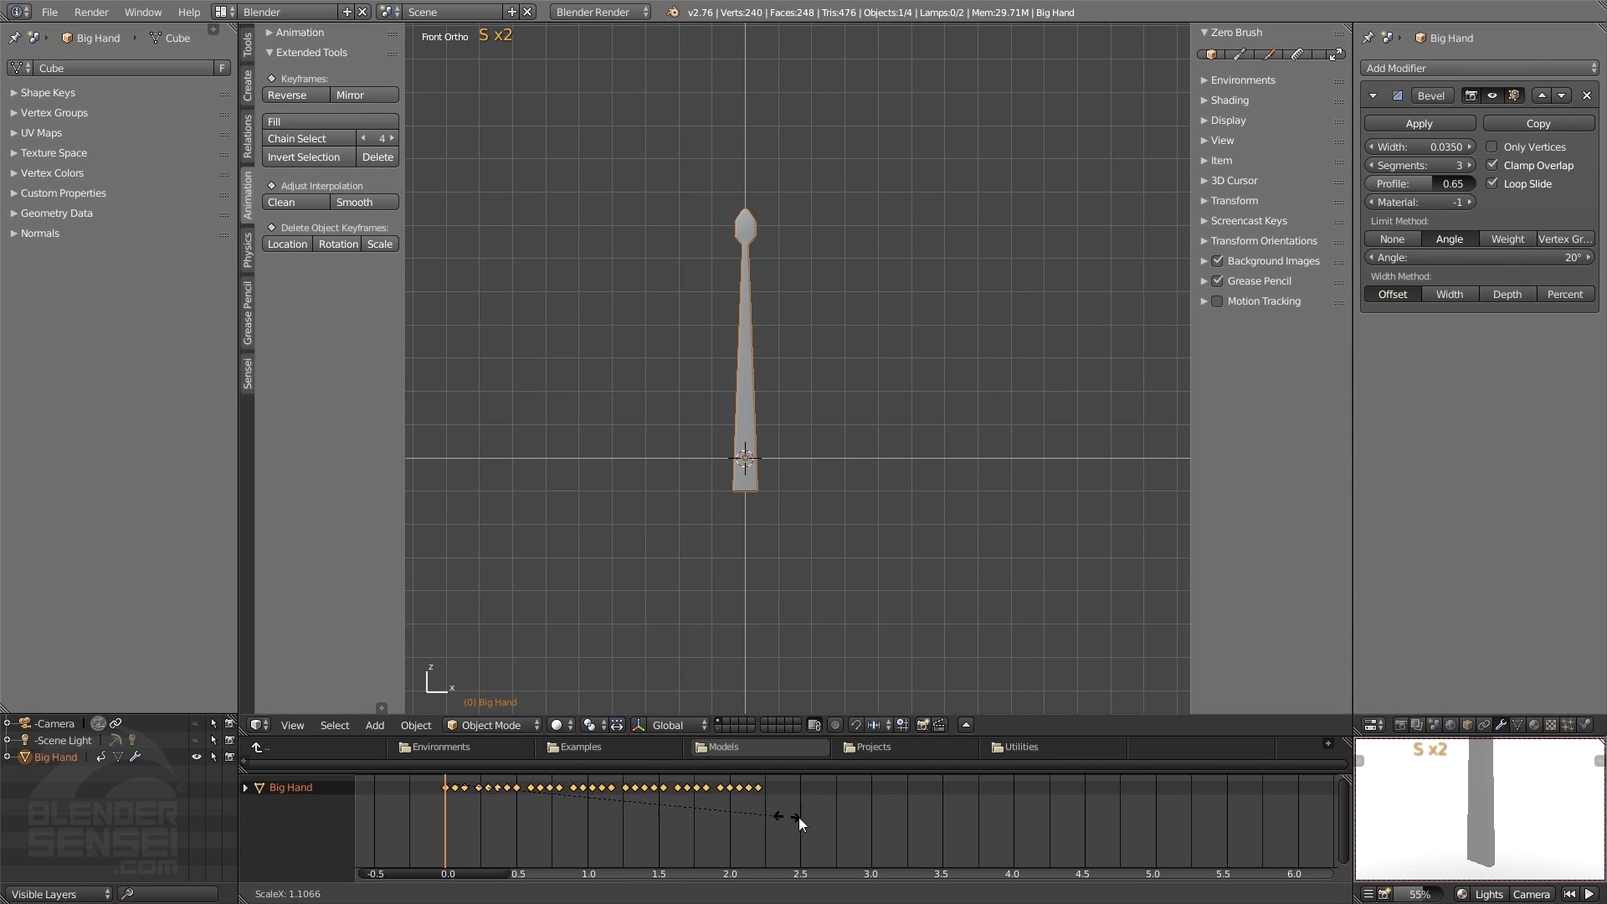
left_click(1057, 825)
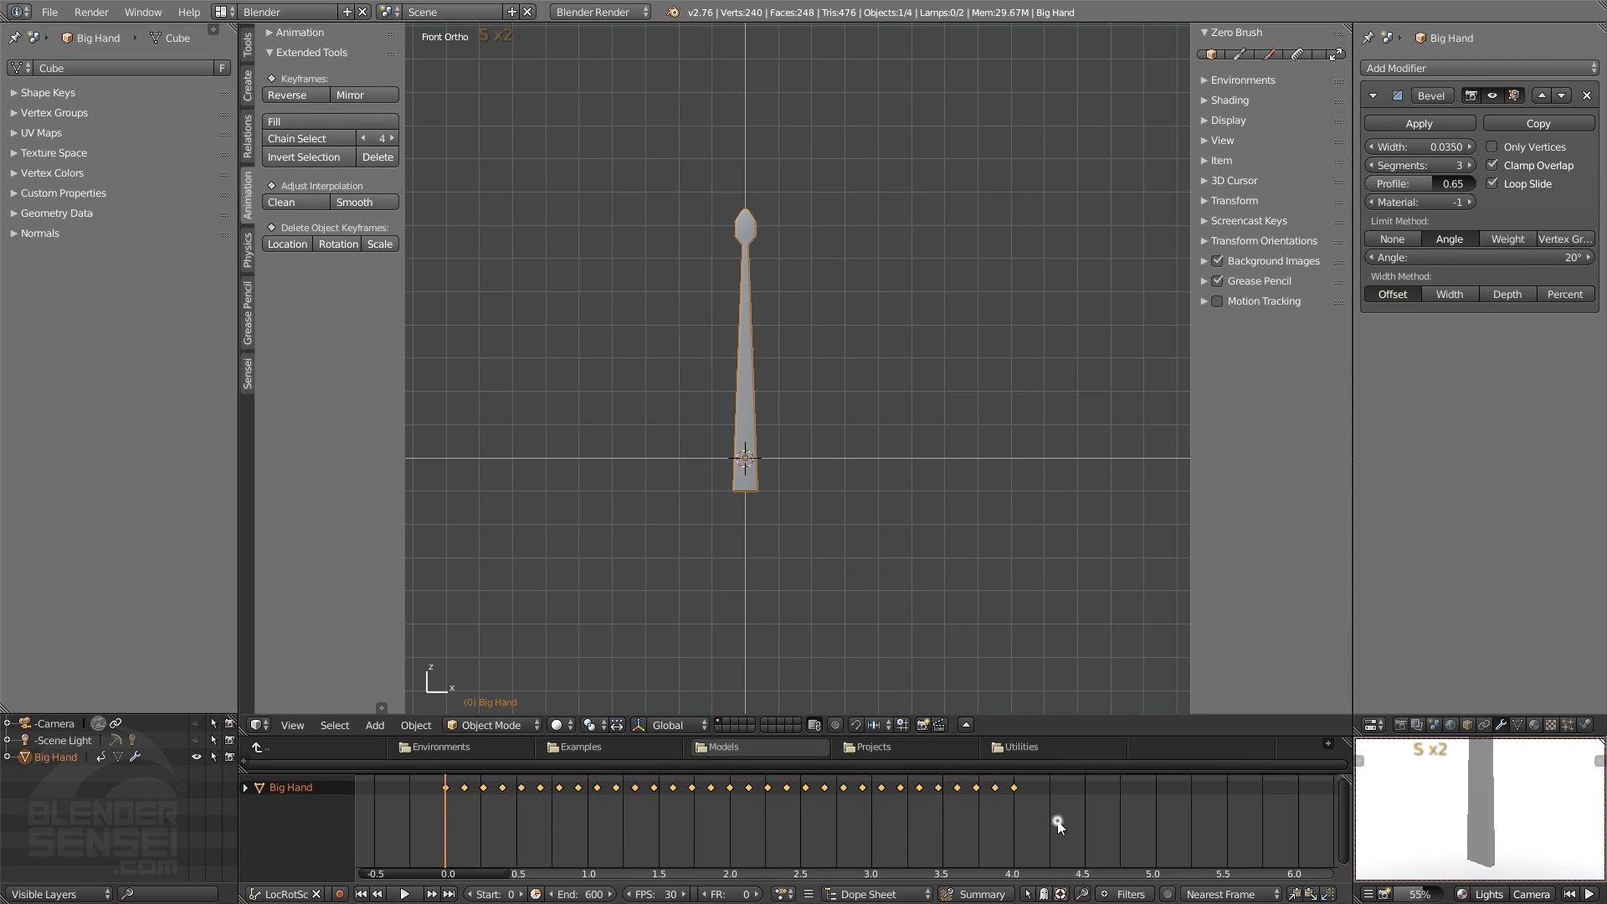
left_click(404, 894)
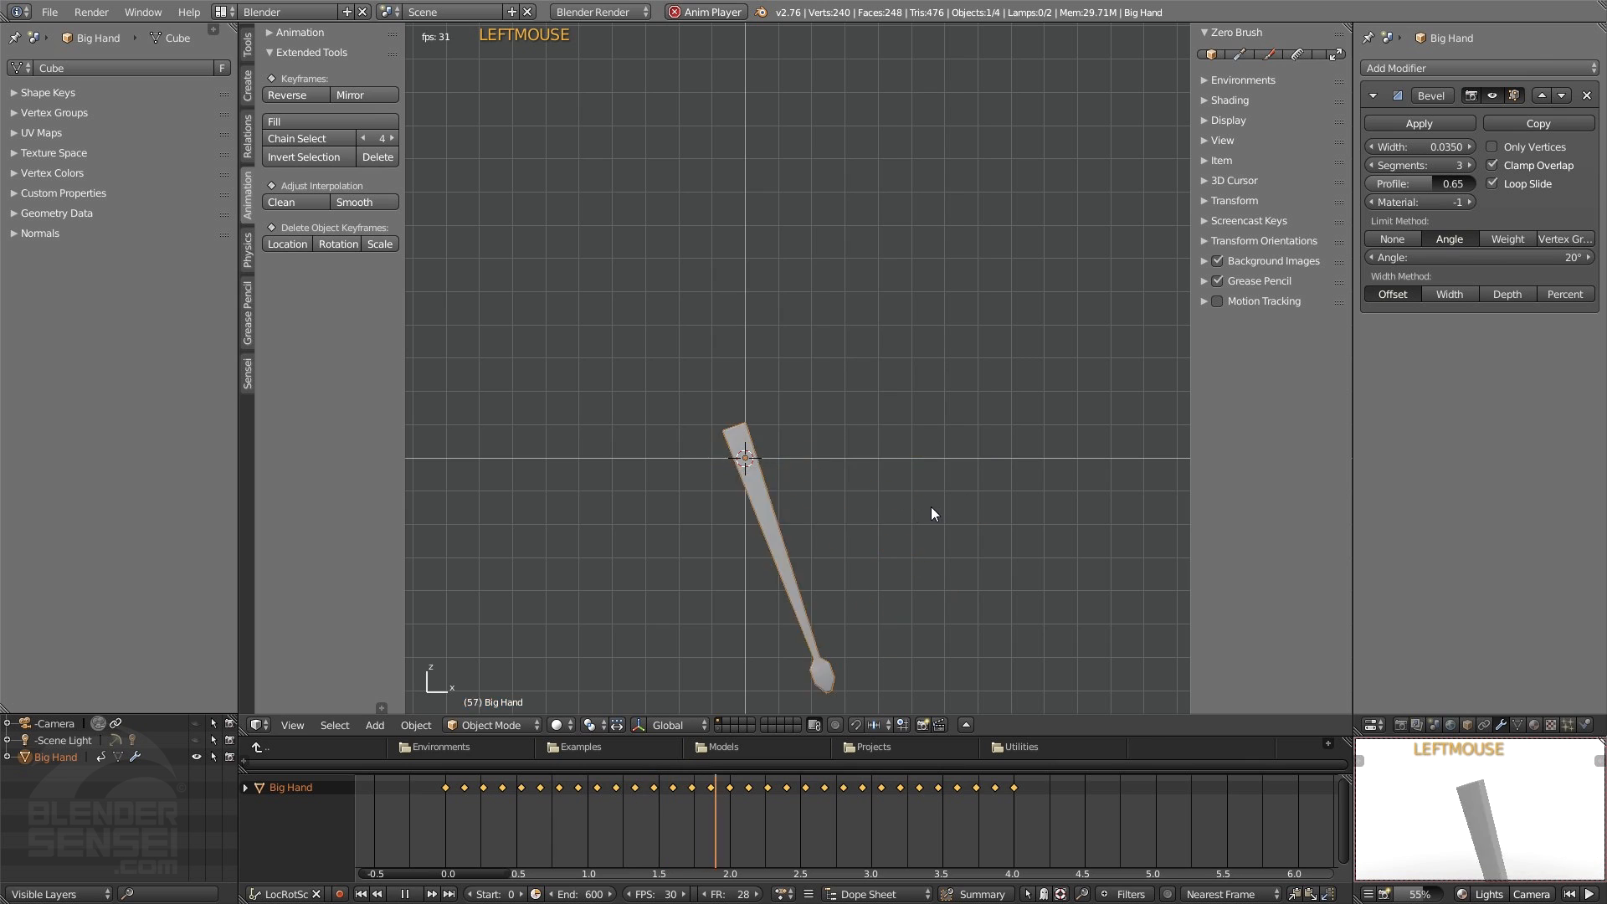
left_click(404, 893)
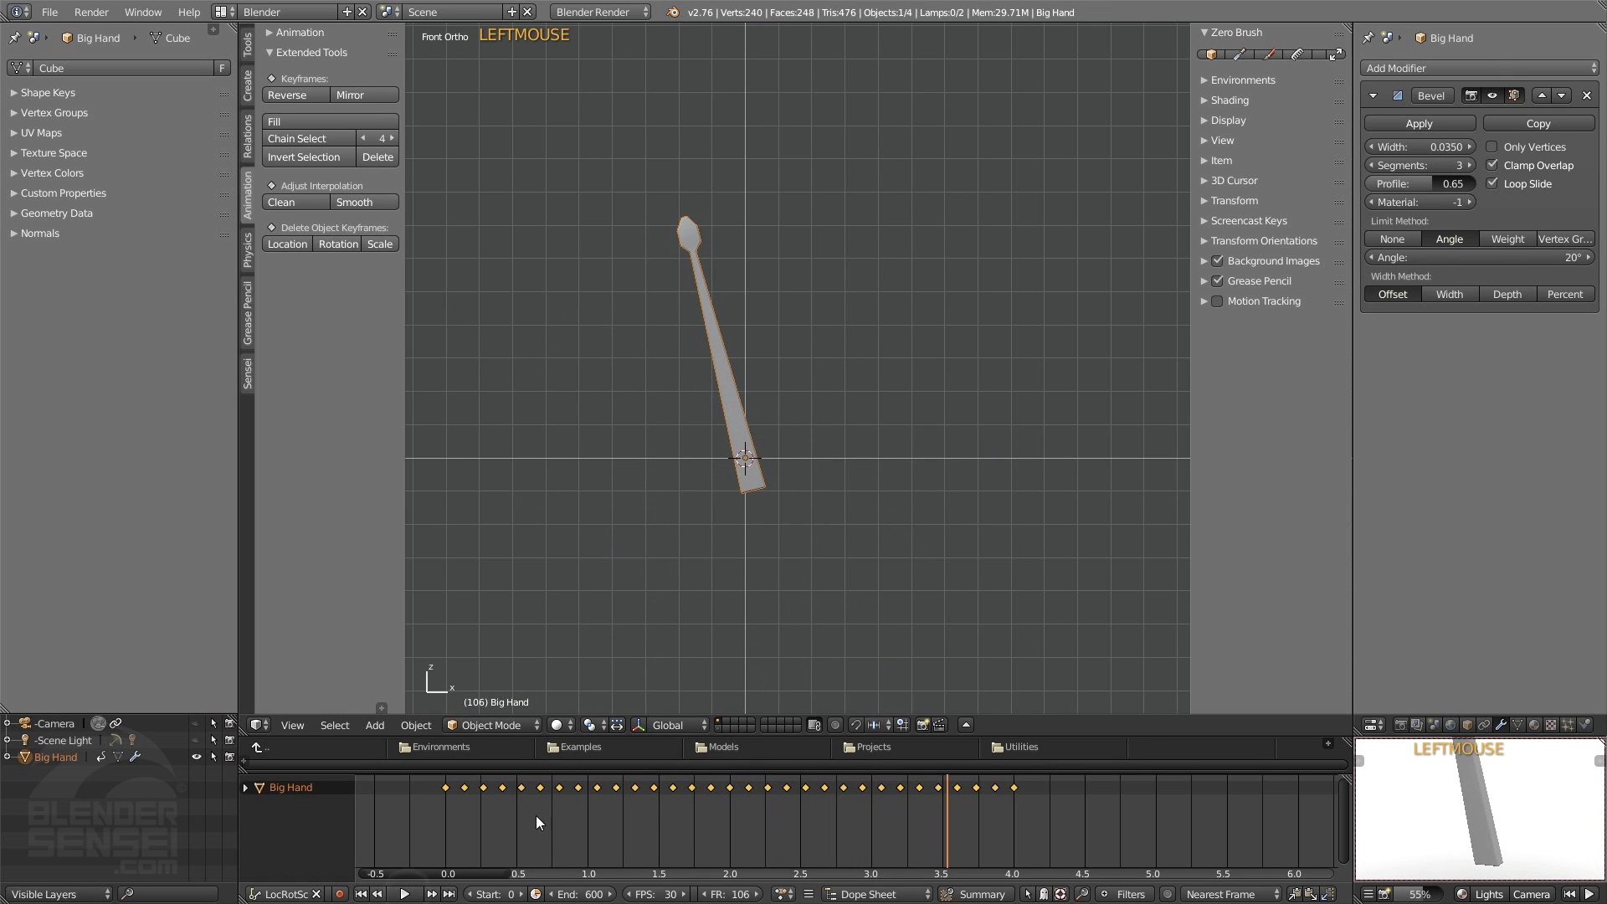
- Return to frame 0, stretch all of Big Hand's keyframes so they end at about 8 seconds, and play the rotation
right_click_drag(485, 820, 443, 822)
scroll(1009, 803, "down", 3)
scroll(1009, 803, "down", 2)
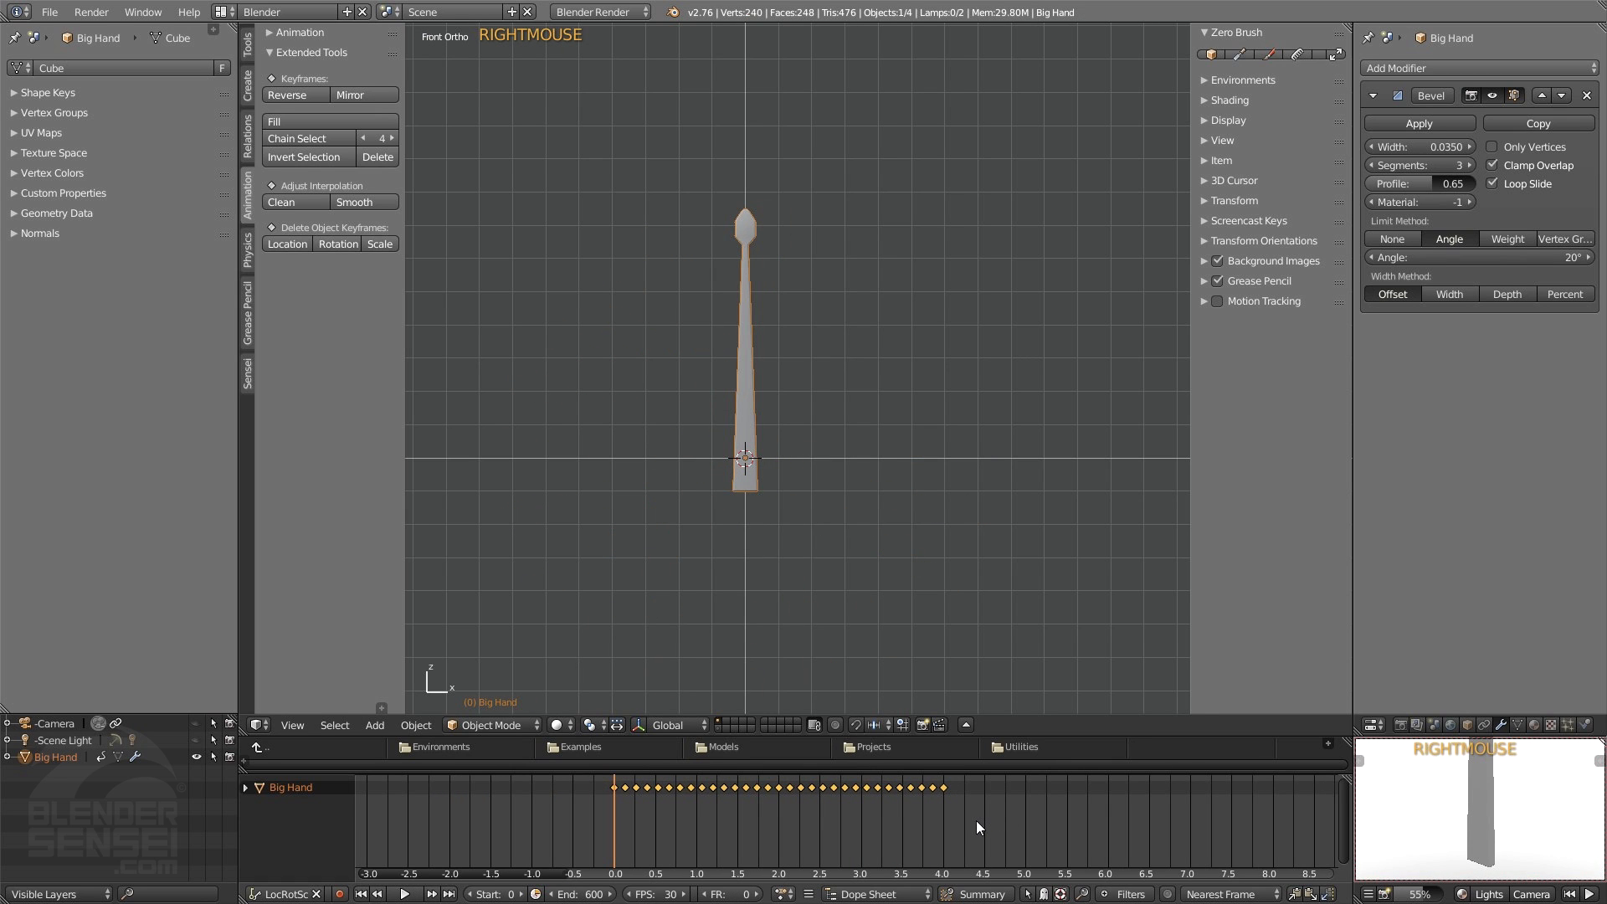
key("s")
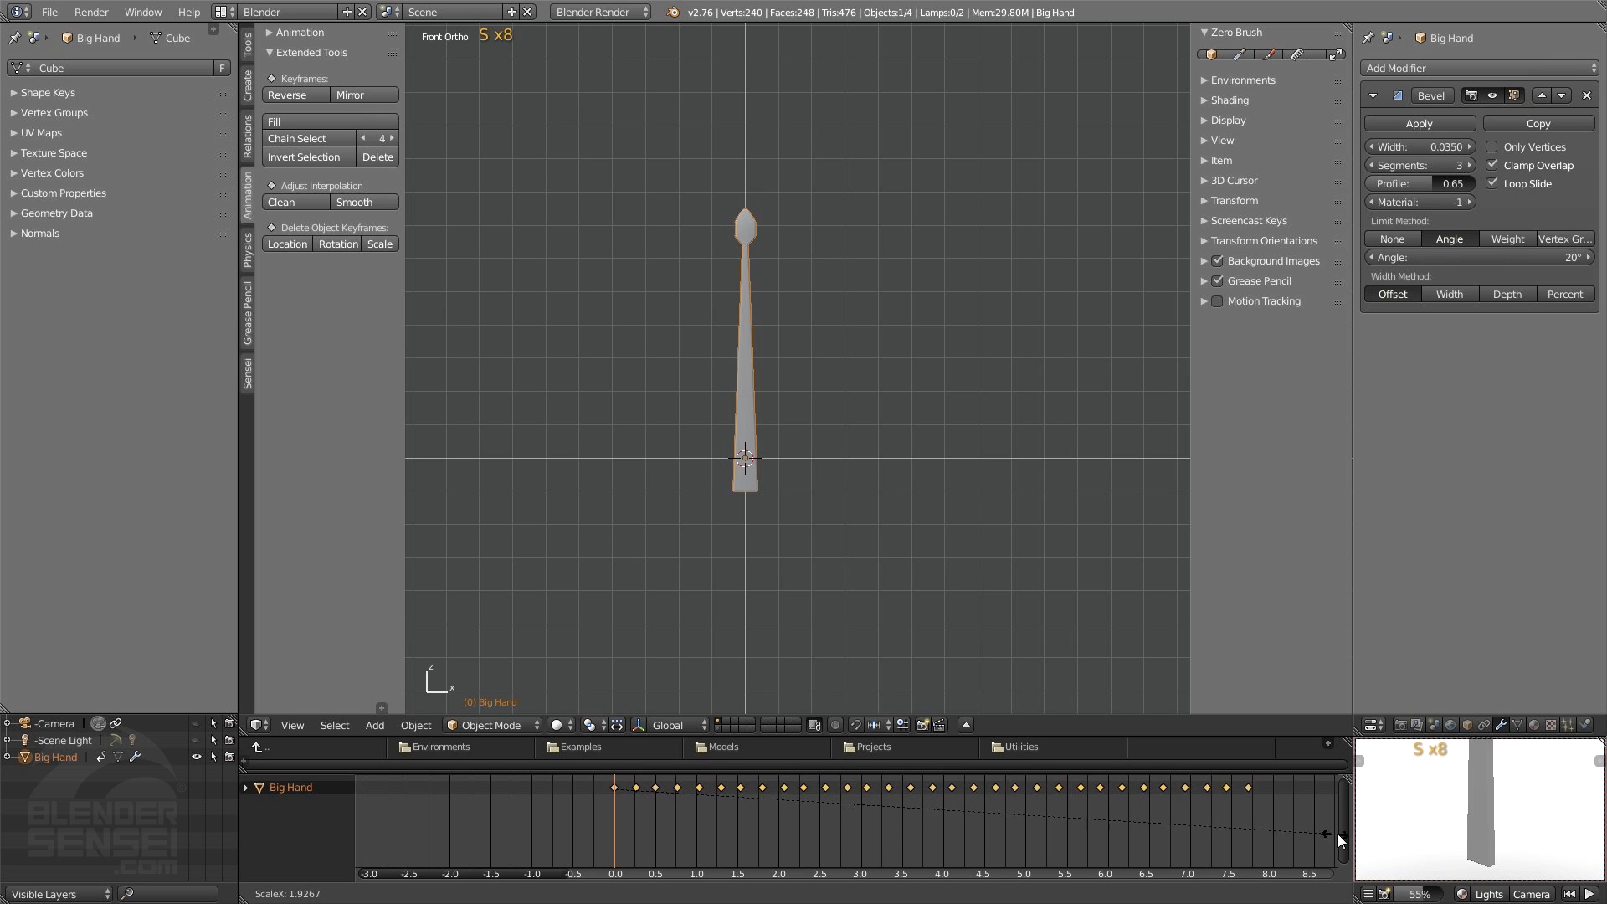
left_click(369, 834)
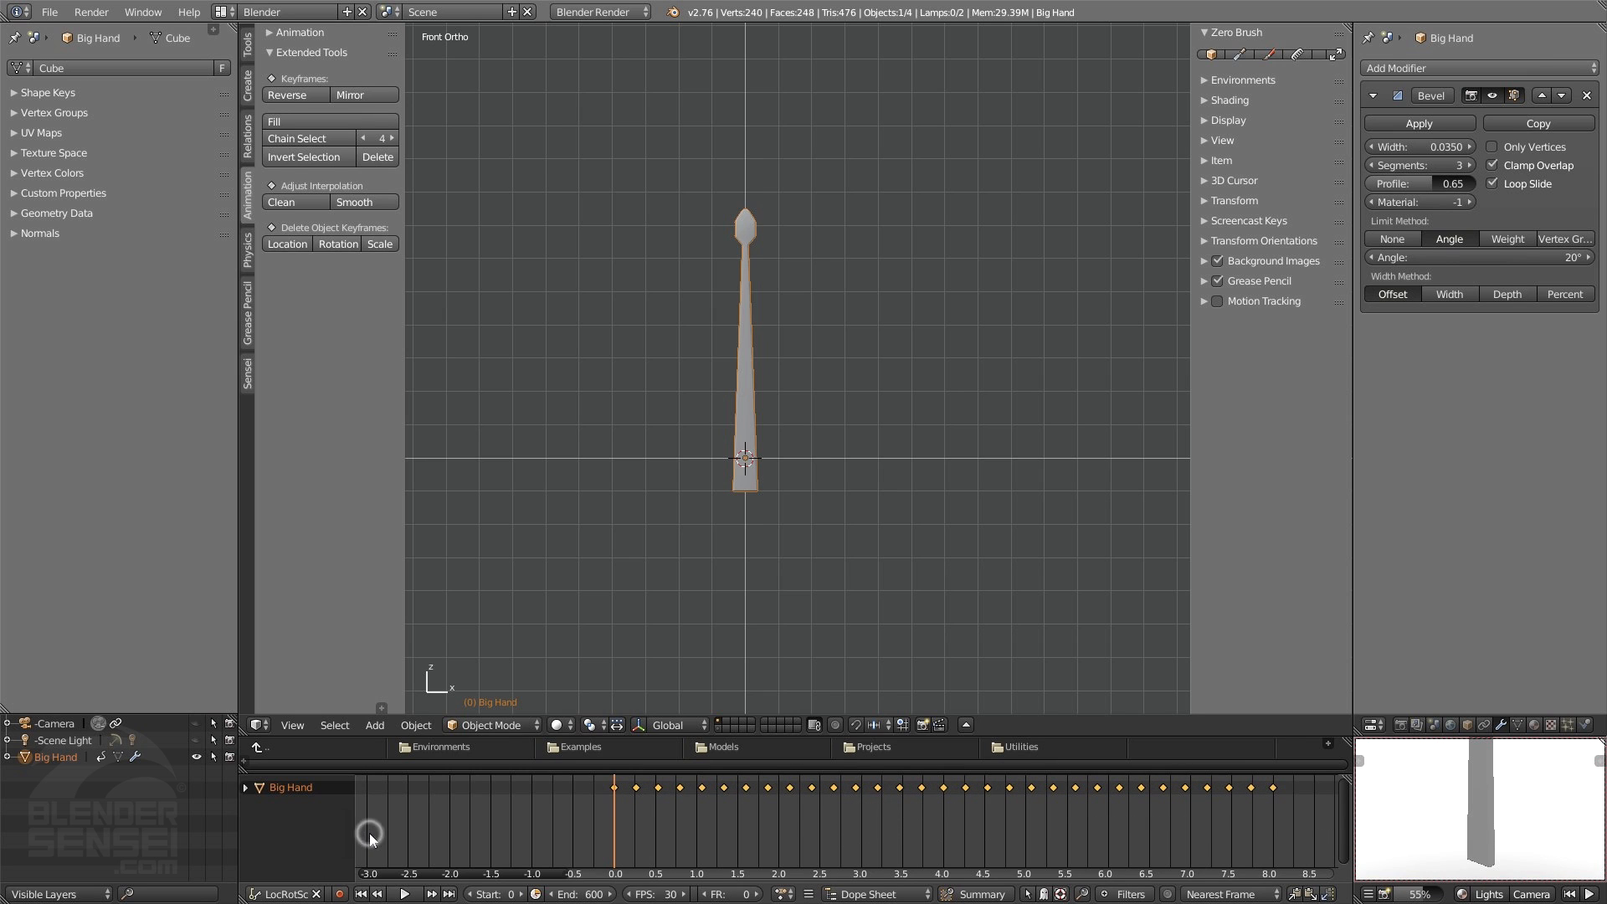
left_click(404, 894)
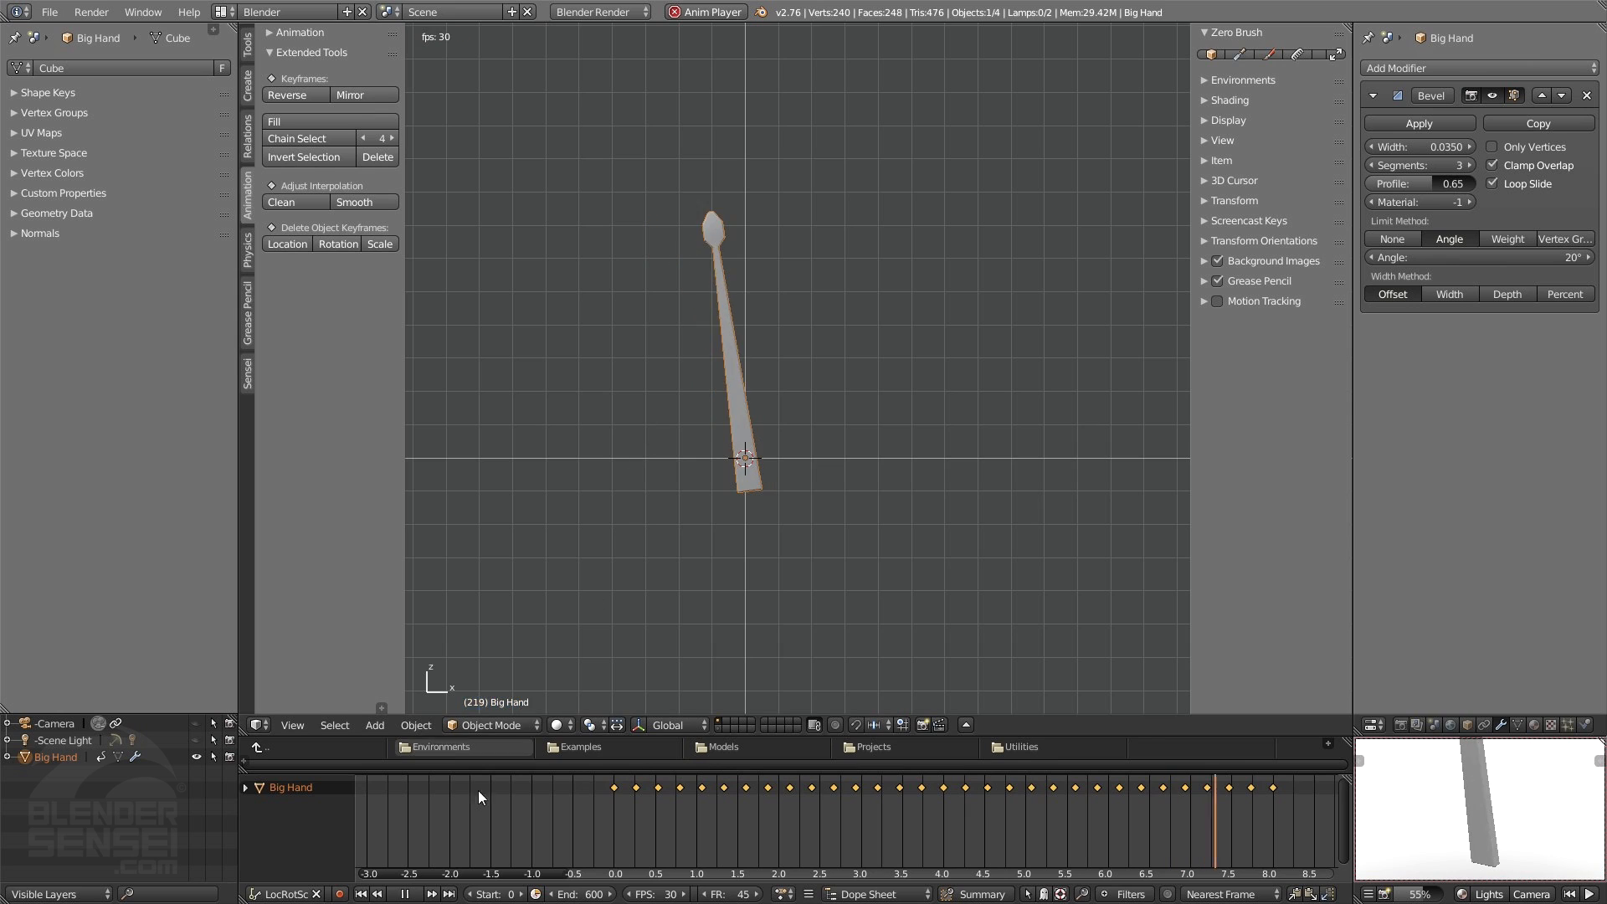
- Delete Big Hand's second keyframe, at about 0.25 seconds, and select all the keyframes after it
right_click_drag(616, 822, 658, 800)
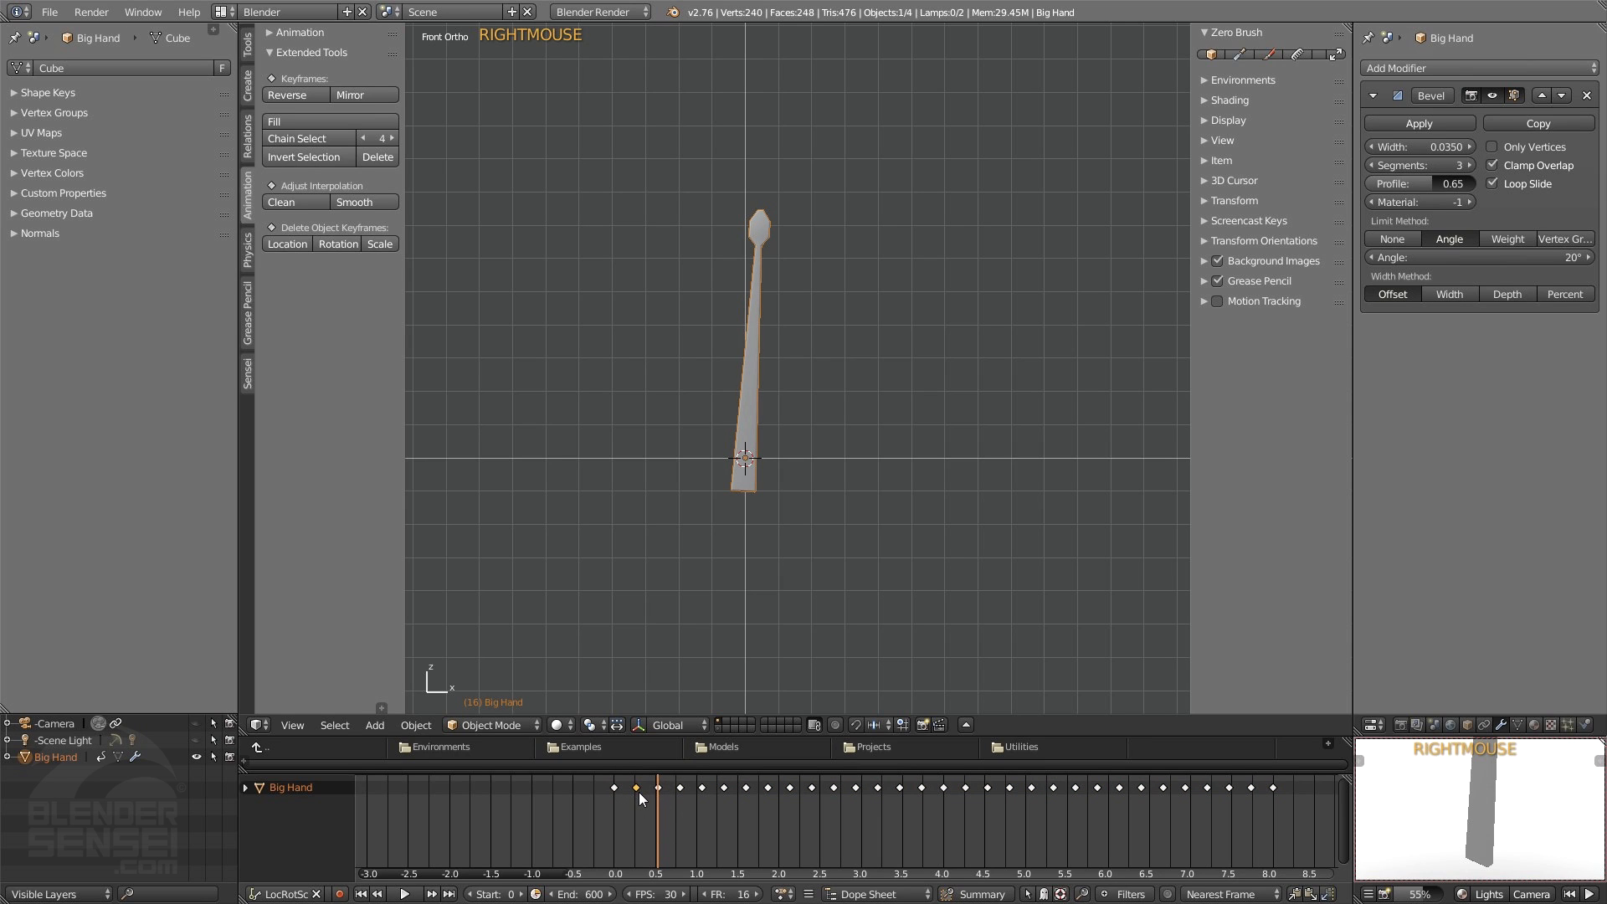
key("x")
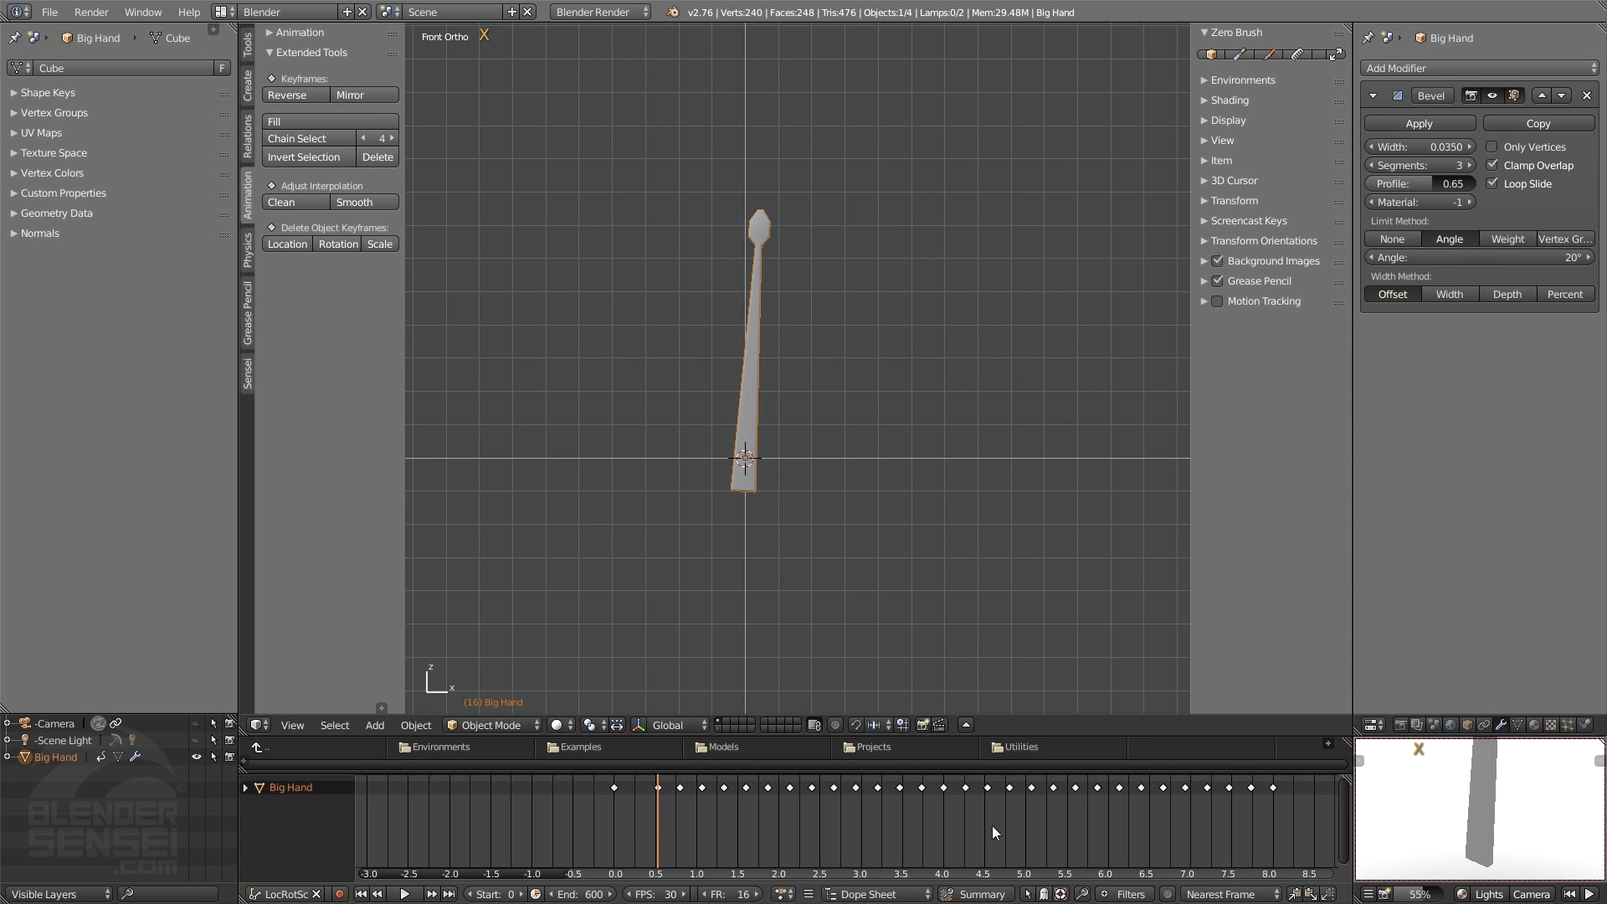
left_click_drag(1295, 809, 657, 775)
- Return to frame 0 and set the timeline's snap increment to 1/4 second
right_click_drag(640, 830, 530, 828)
key("Up")
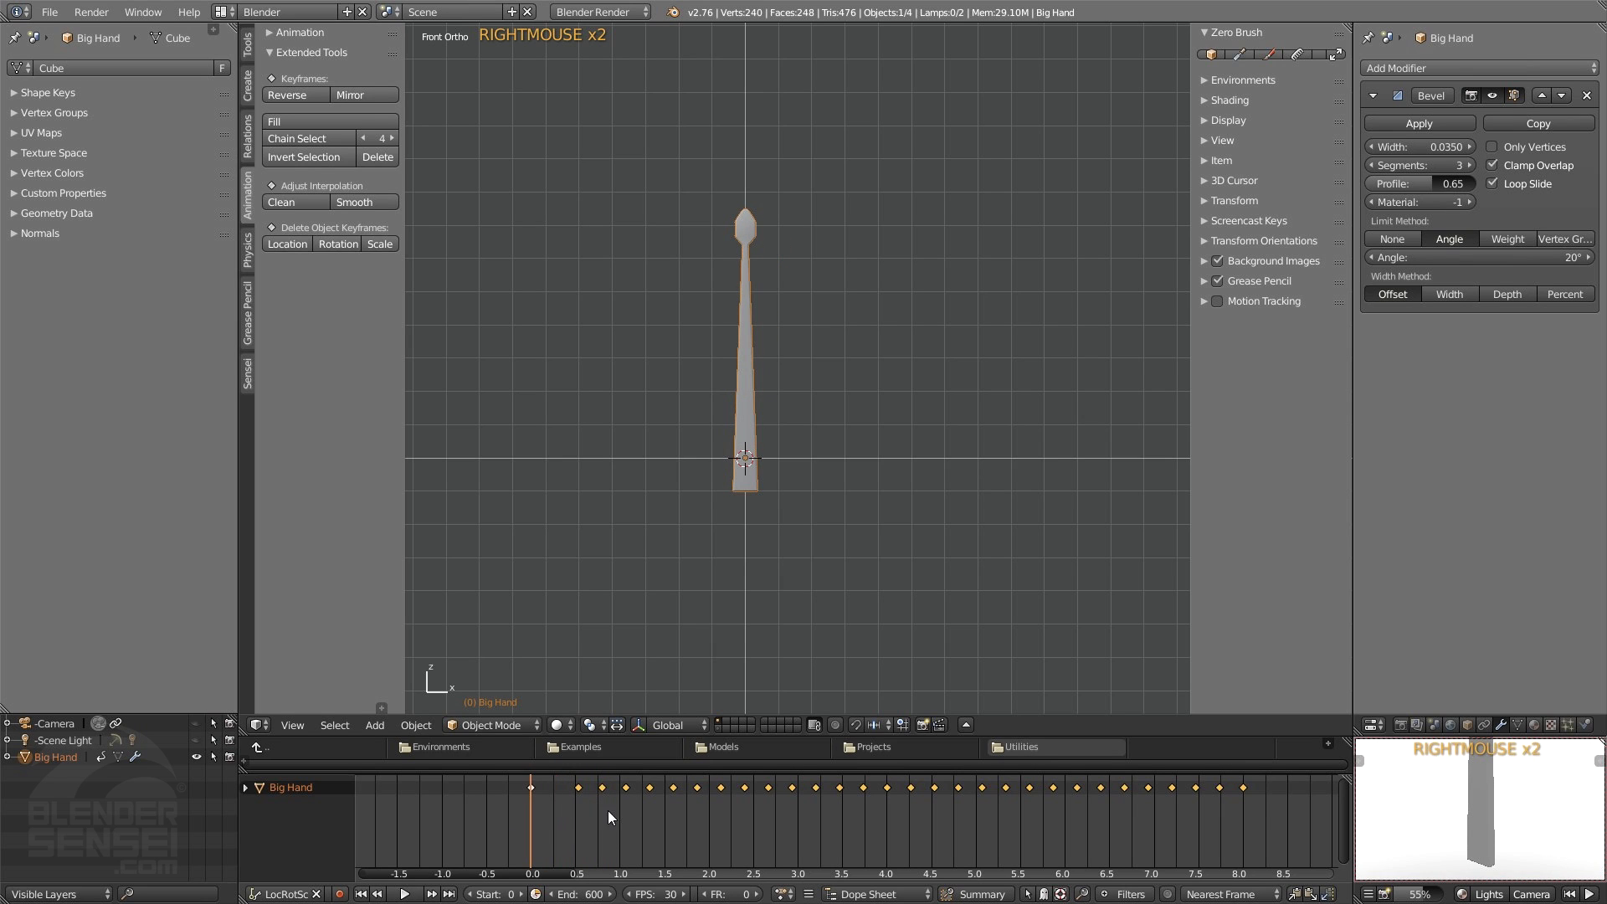
left_click(696, 893)
left_click(664, 884)
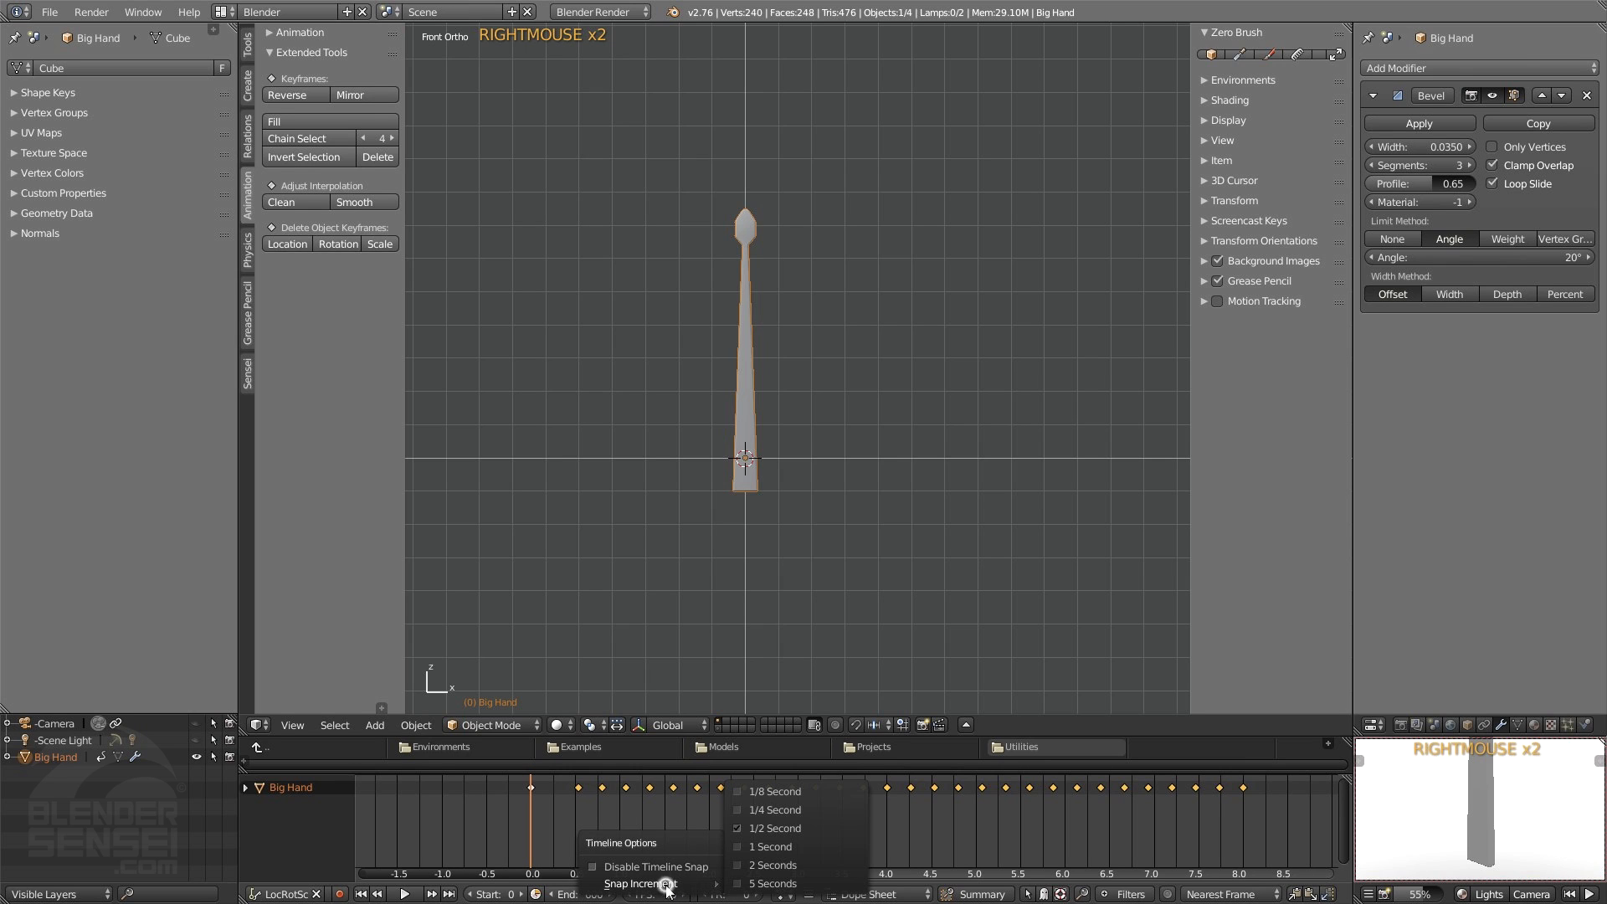
left_click(769, 813)
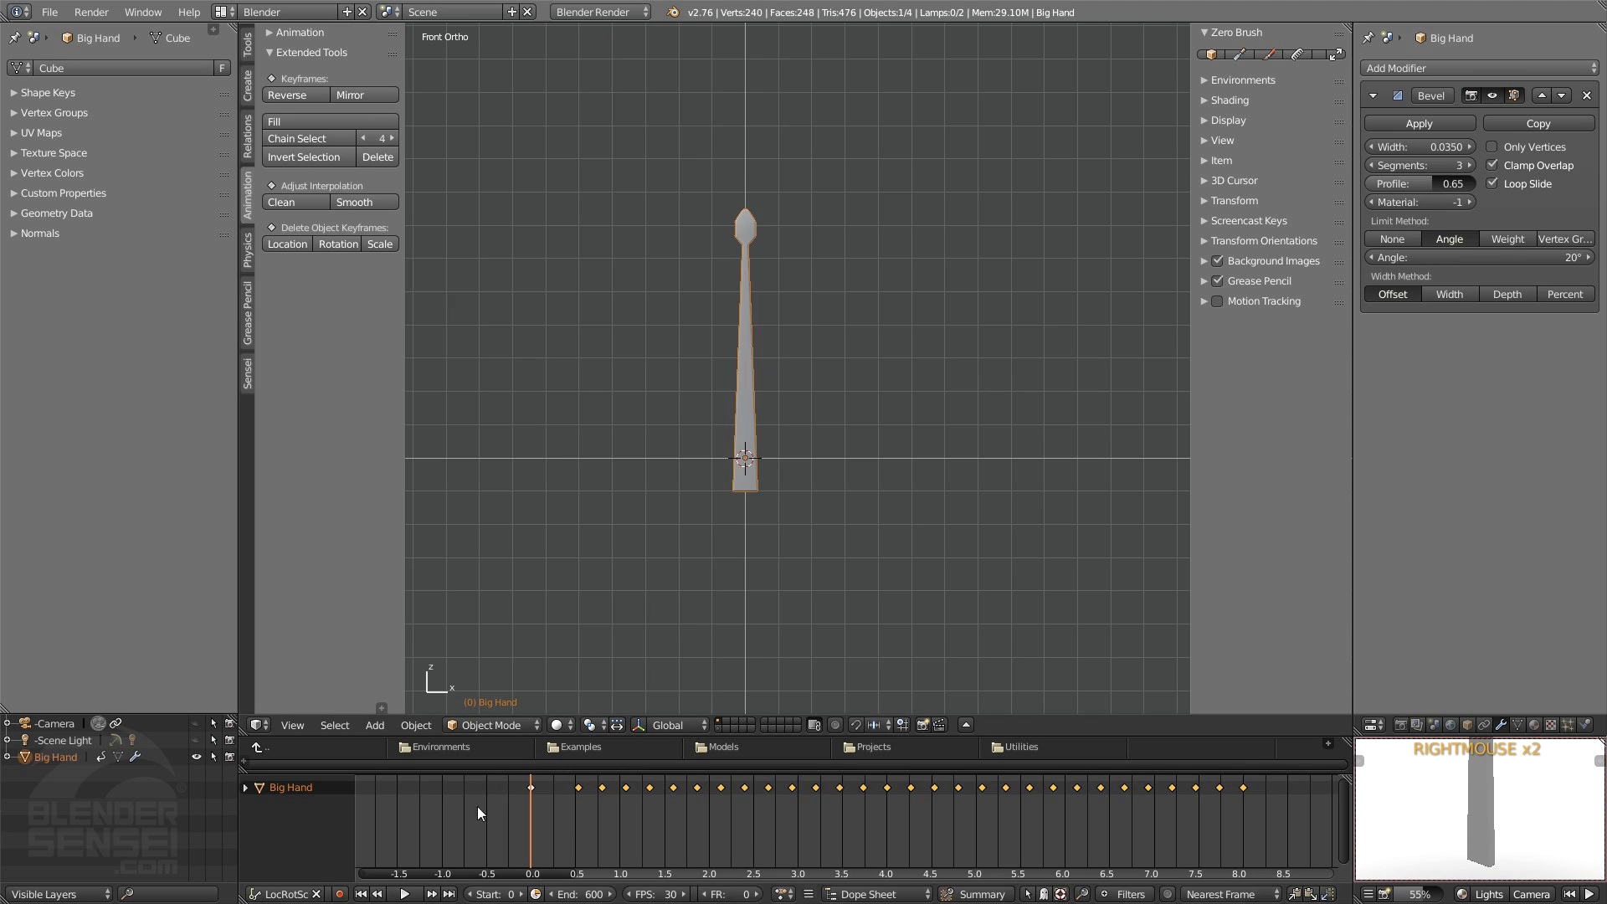
- Go to frame 8 and move the selected keyframes earlier so the first of them sits on that frame
right_click(533, 829, "alt")
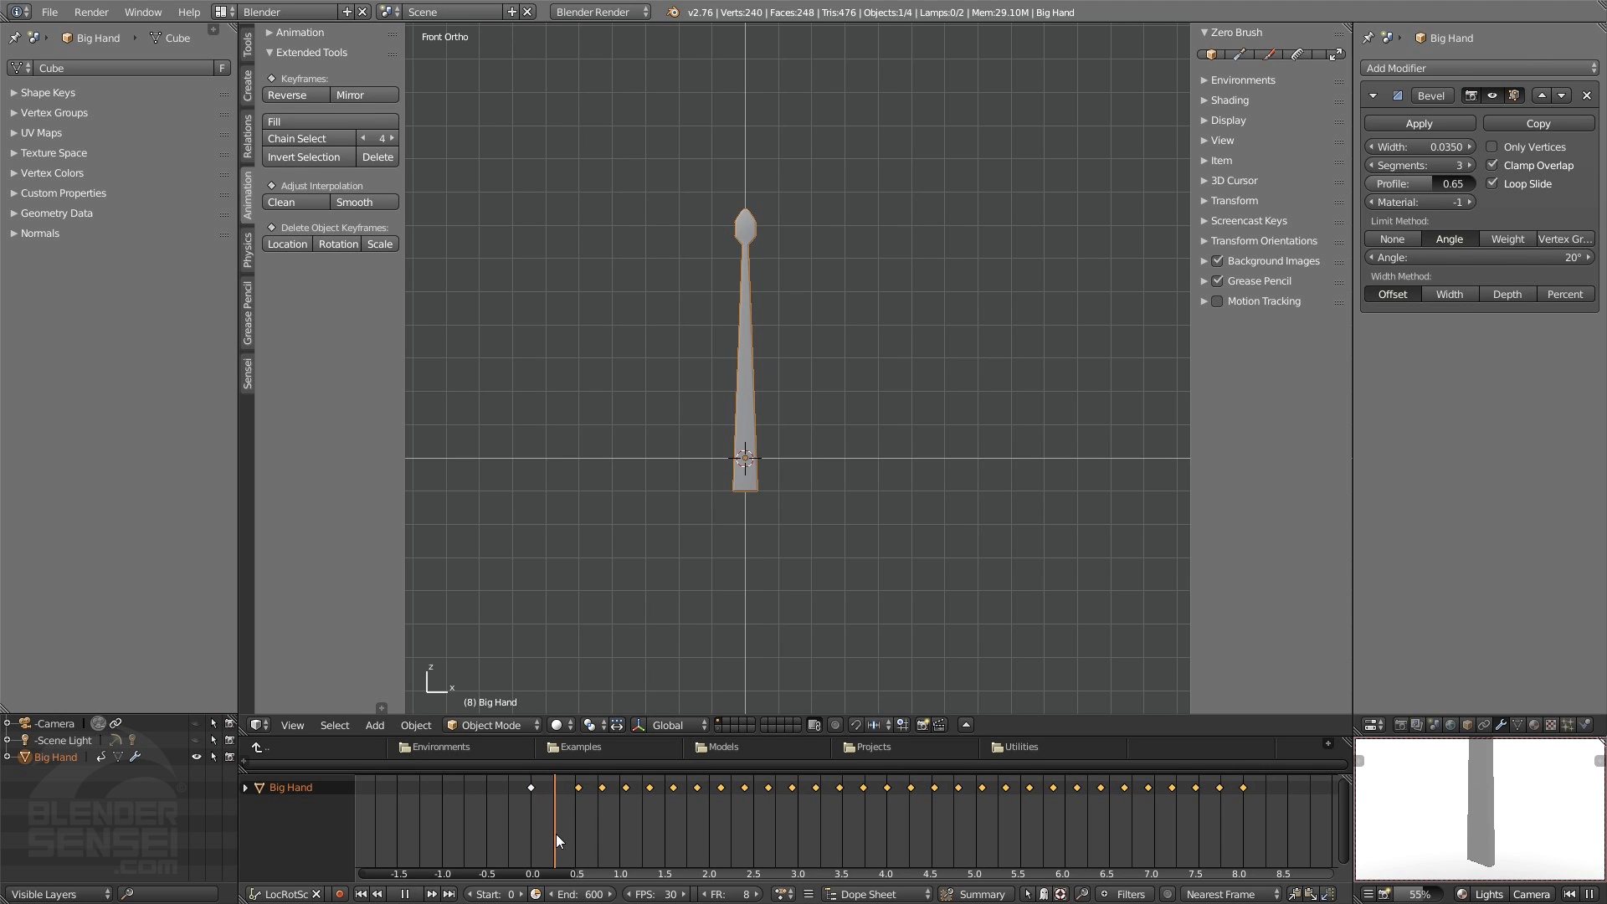
key("alt+a")
key("g")
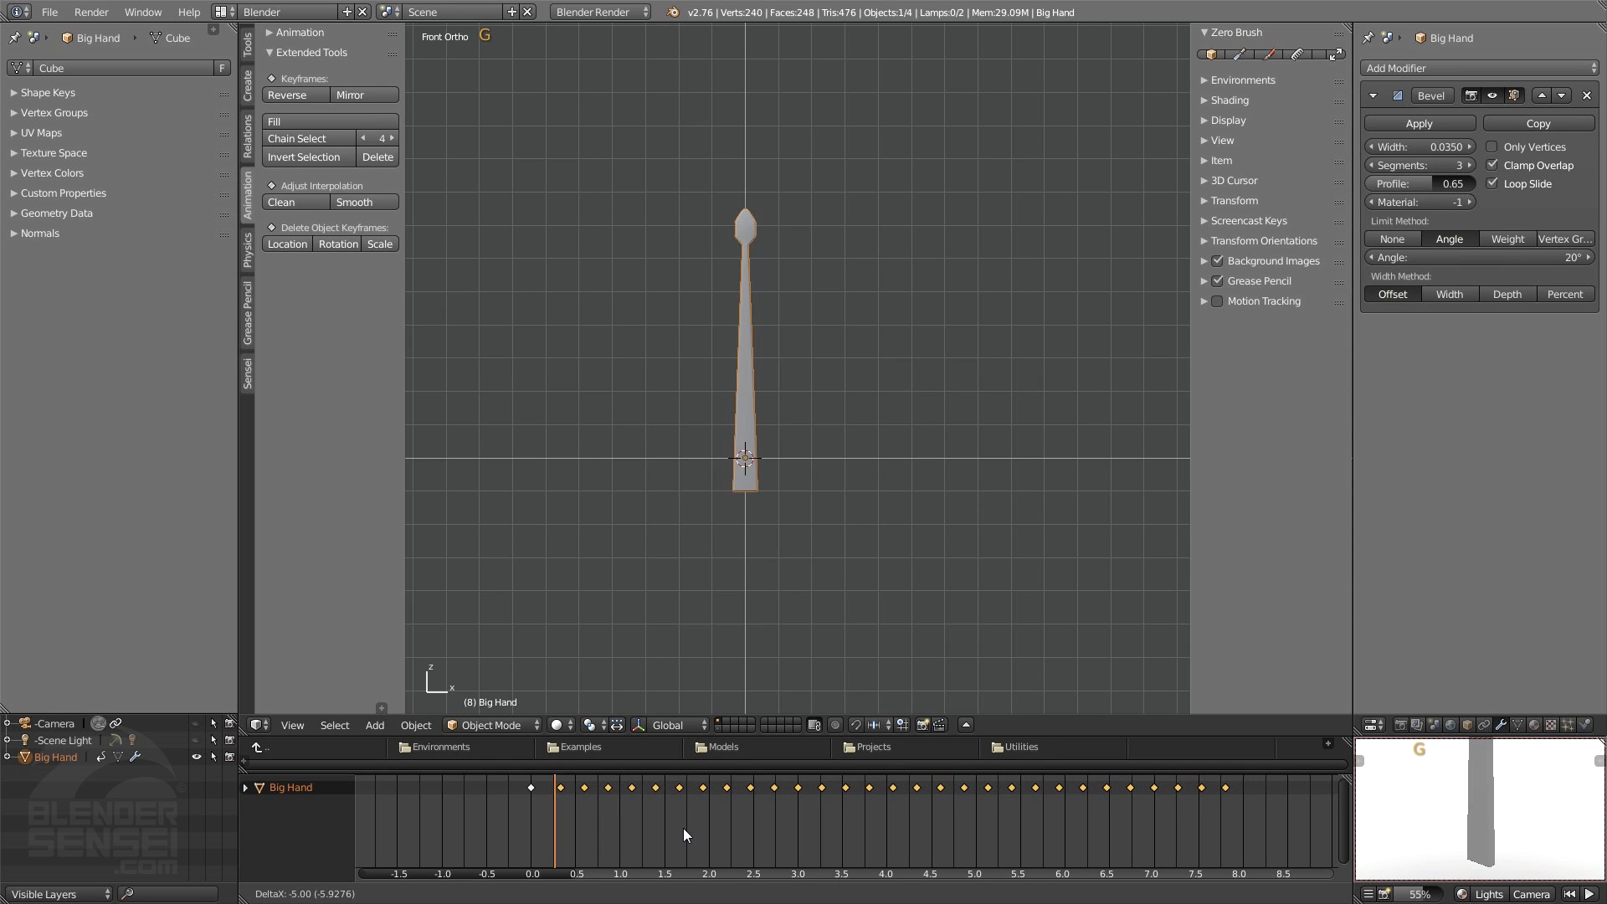
left_click(683, 827)
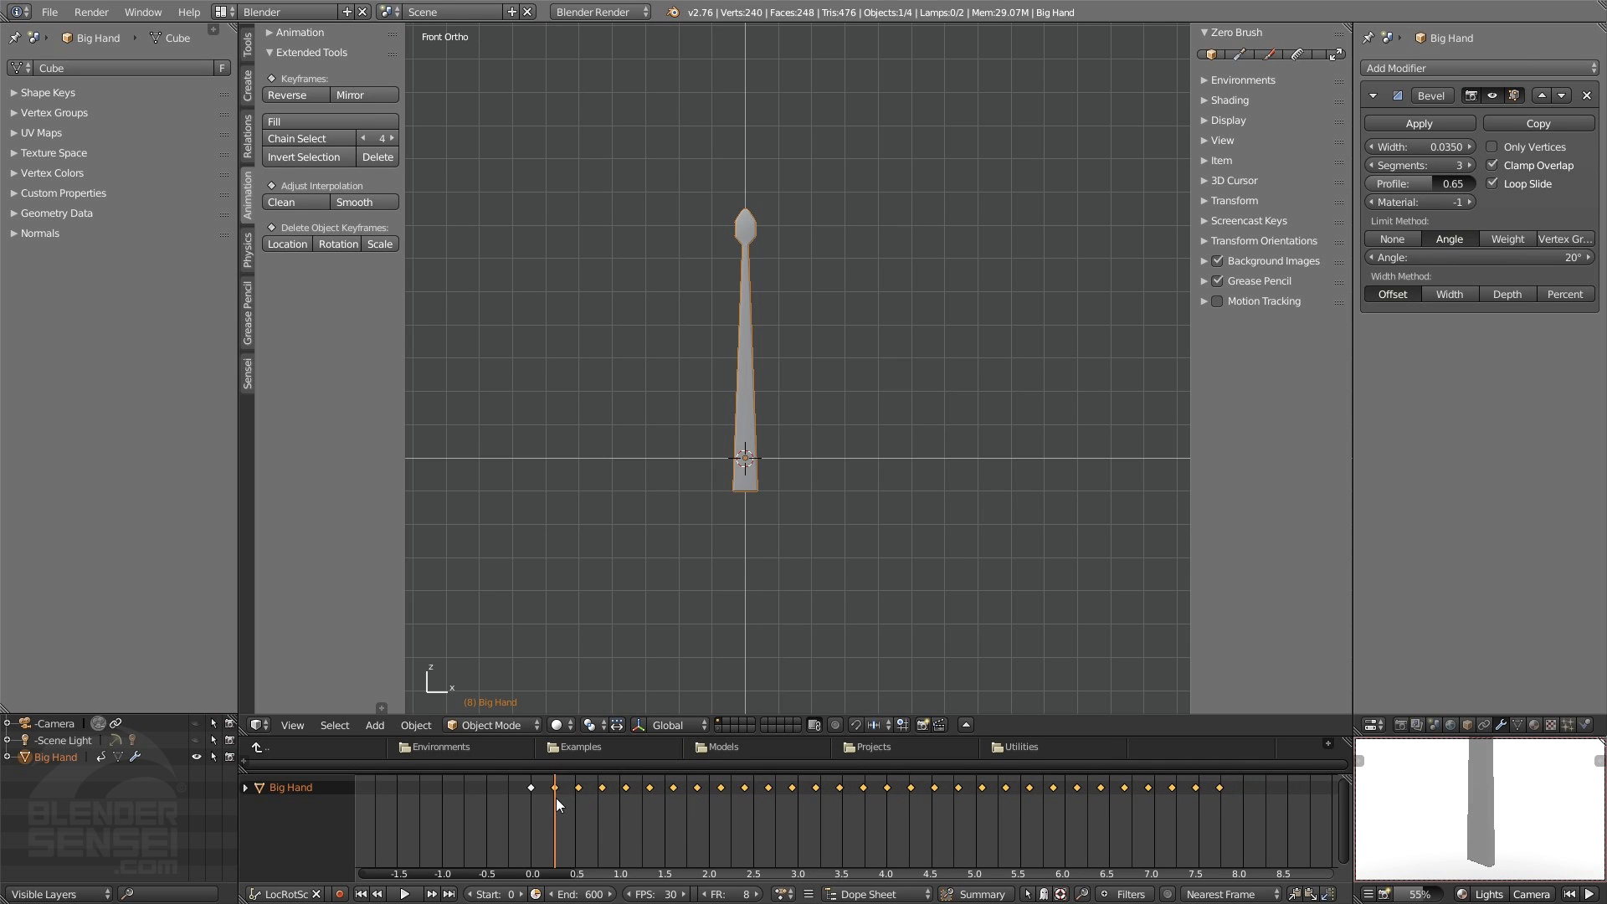
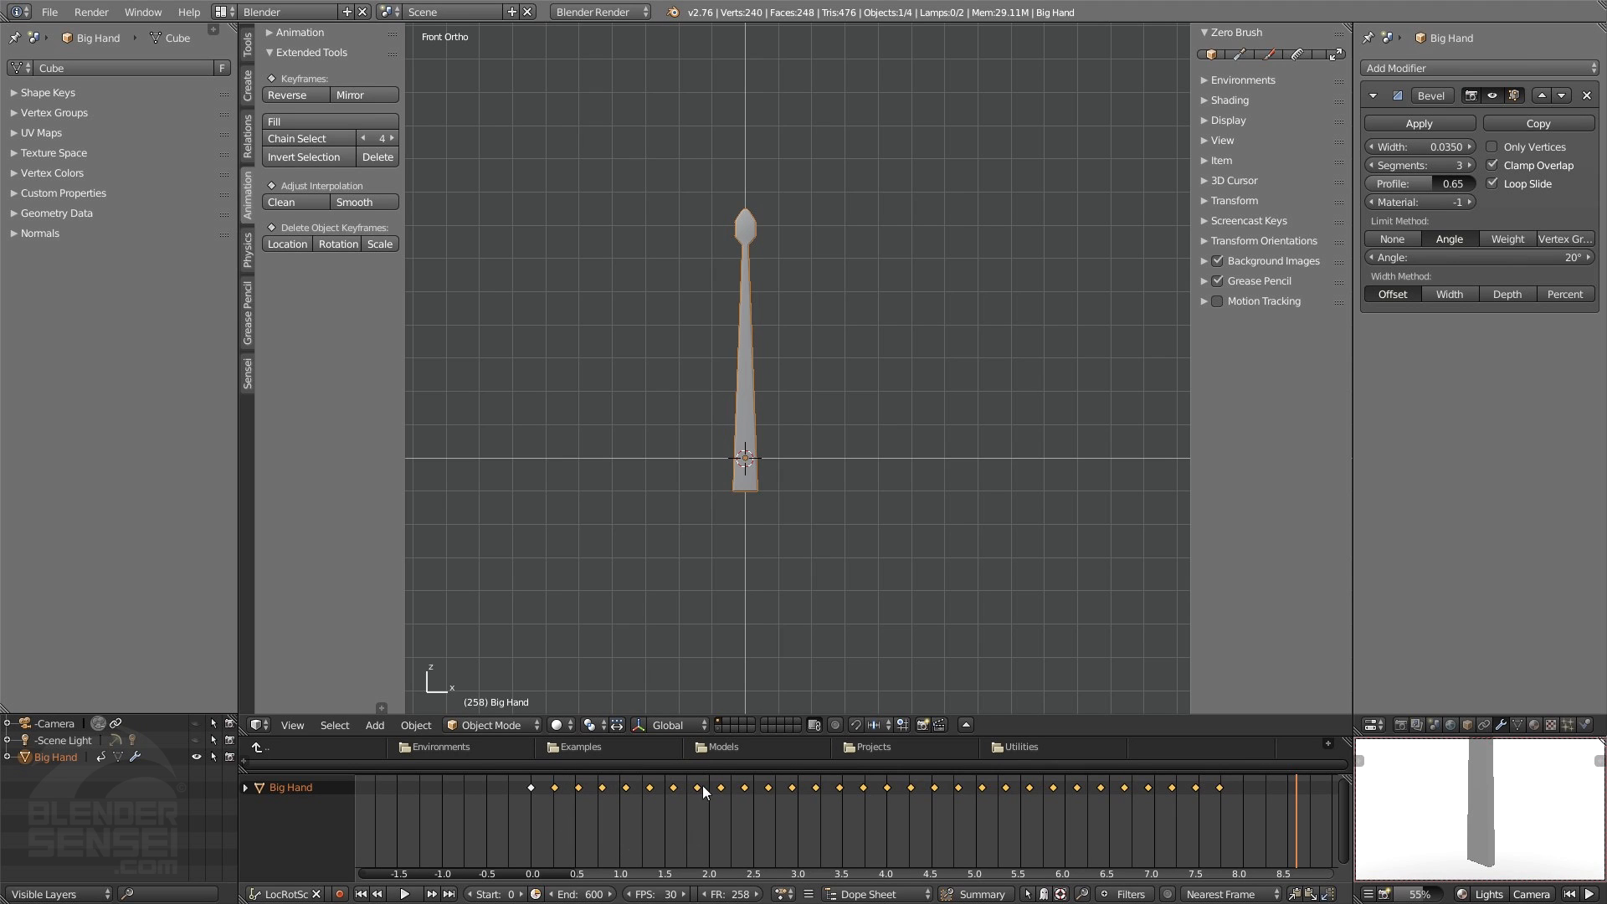
- Play Big Hand's adjusted rotation from frame 0 in the front view and in perspective, and return to frame 0
left_click(360, 894)
left_click(404, 894)
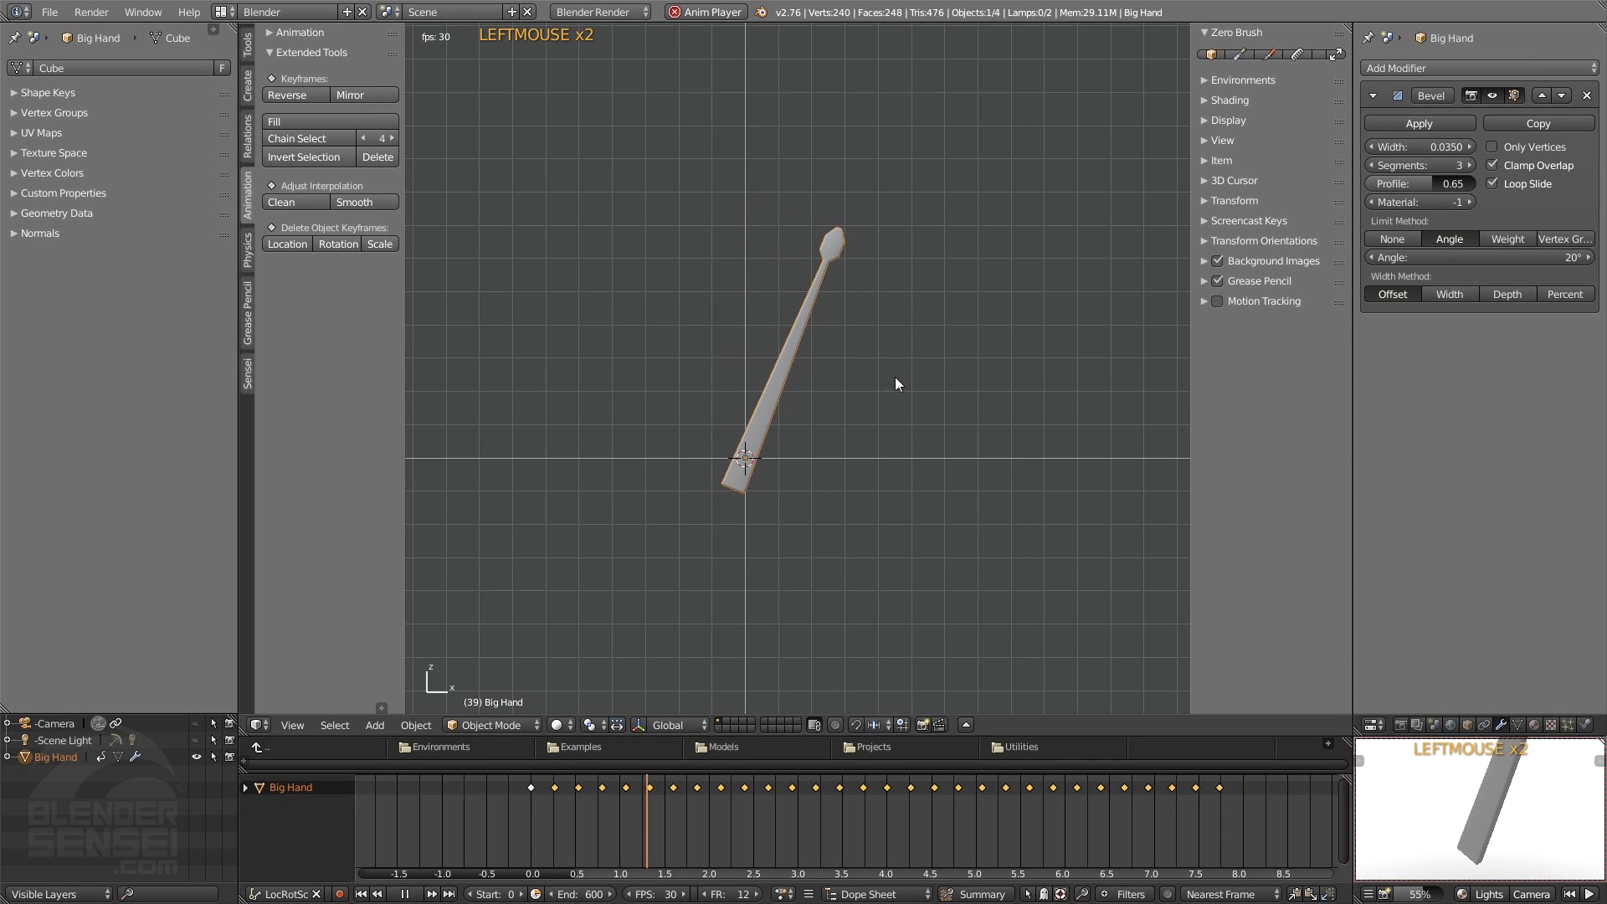
left_click(404, 893)
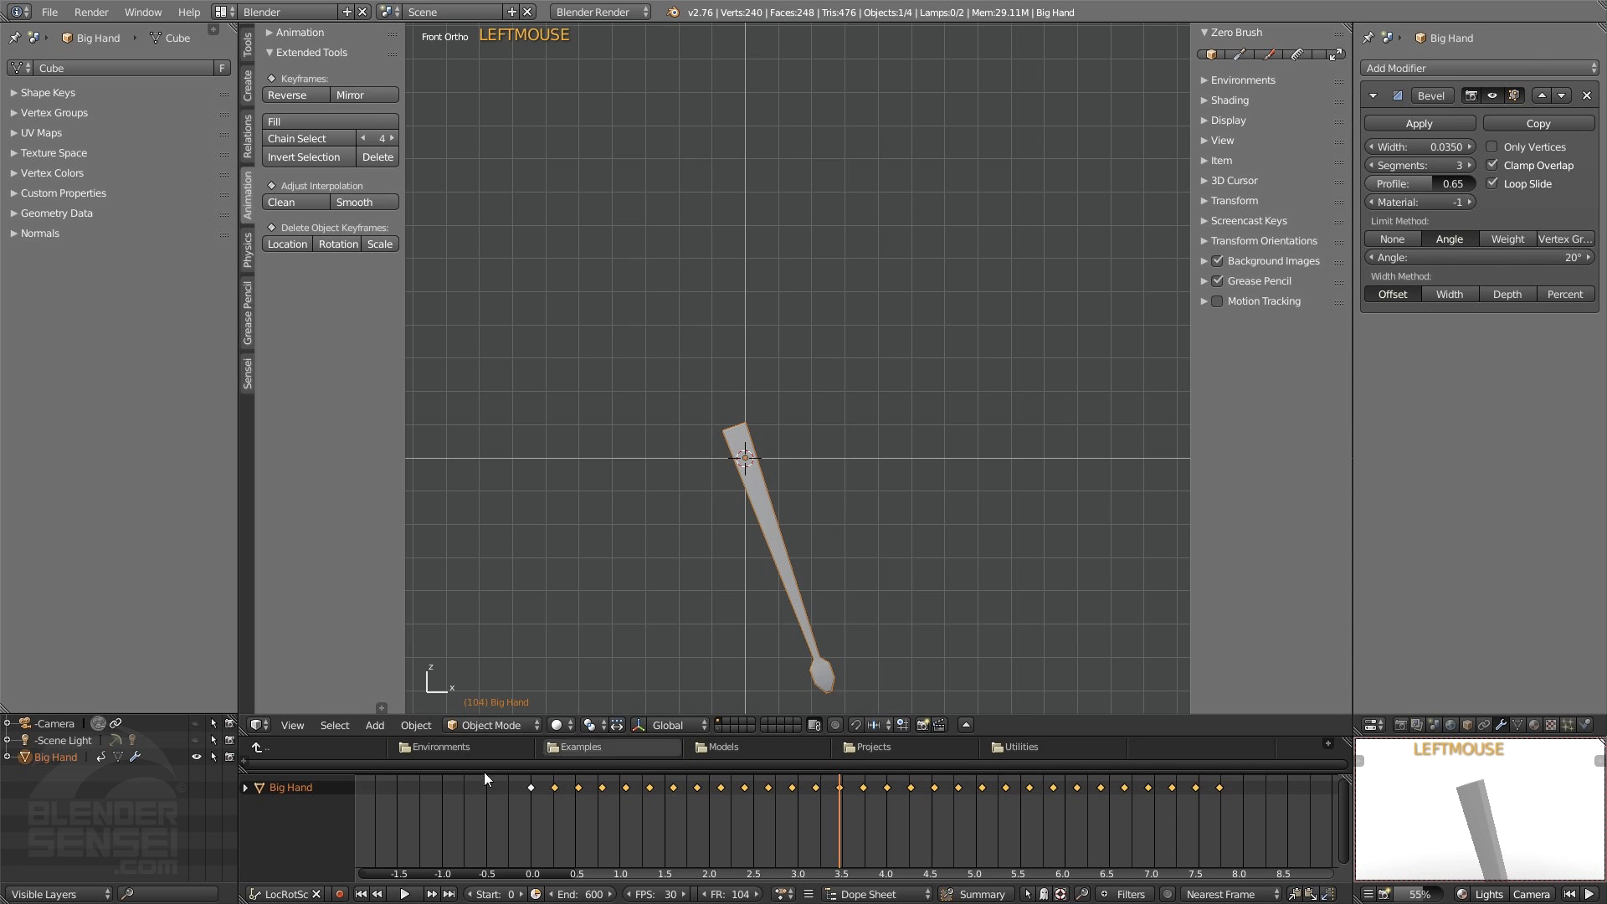
double_click(360, 894)
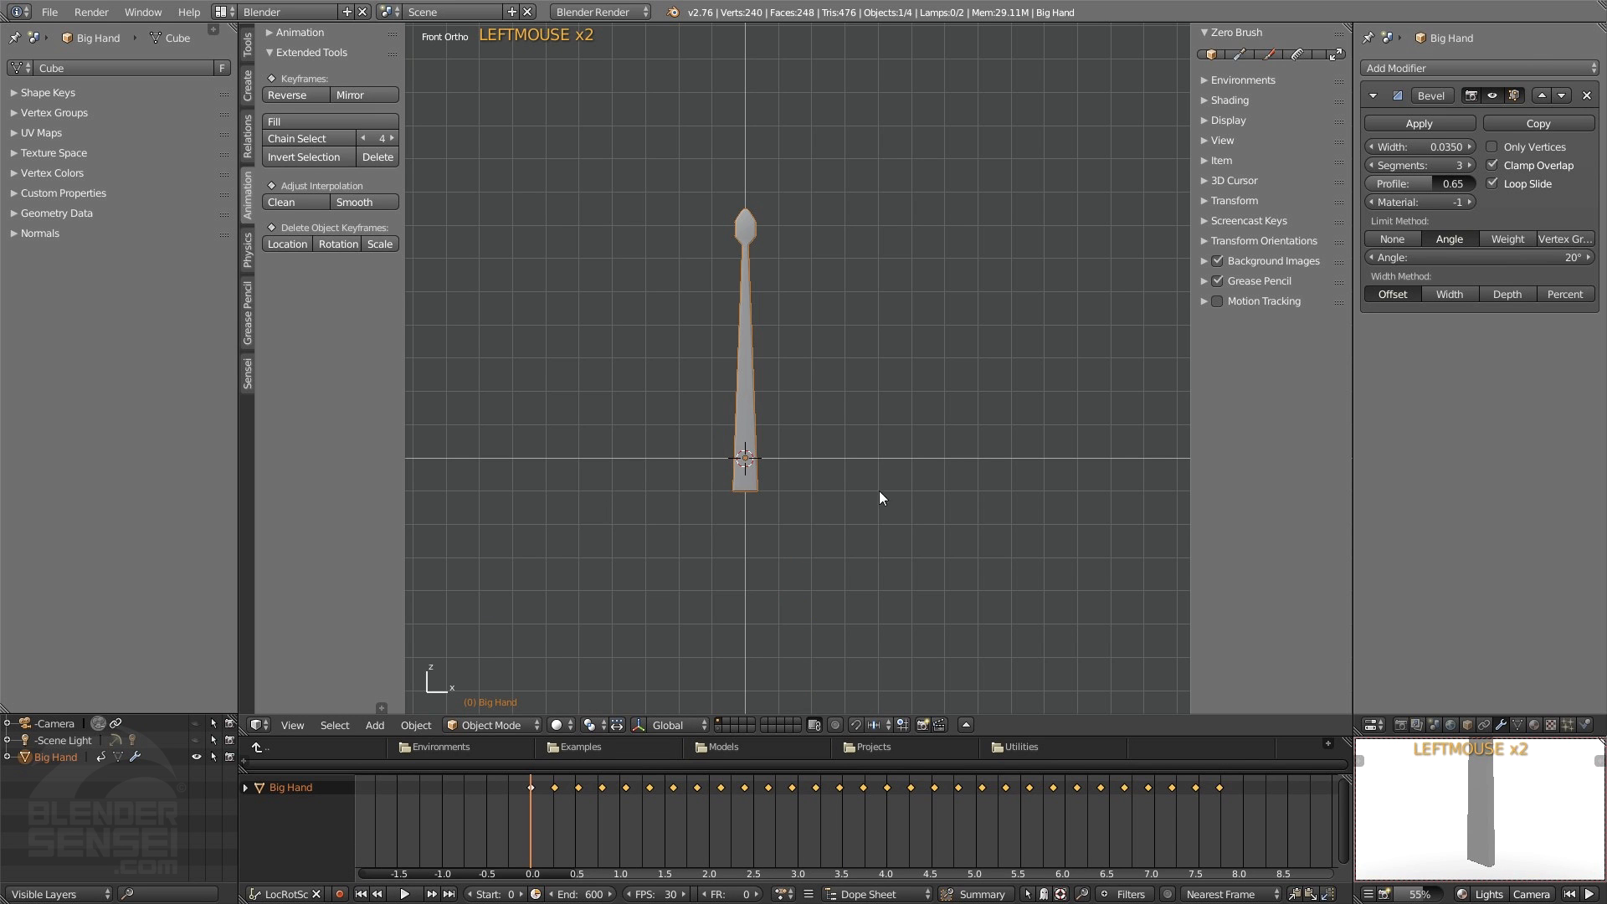
middle_click_drag(908, 368, 825, 408)
left_click(405, 894)
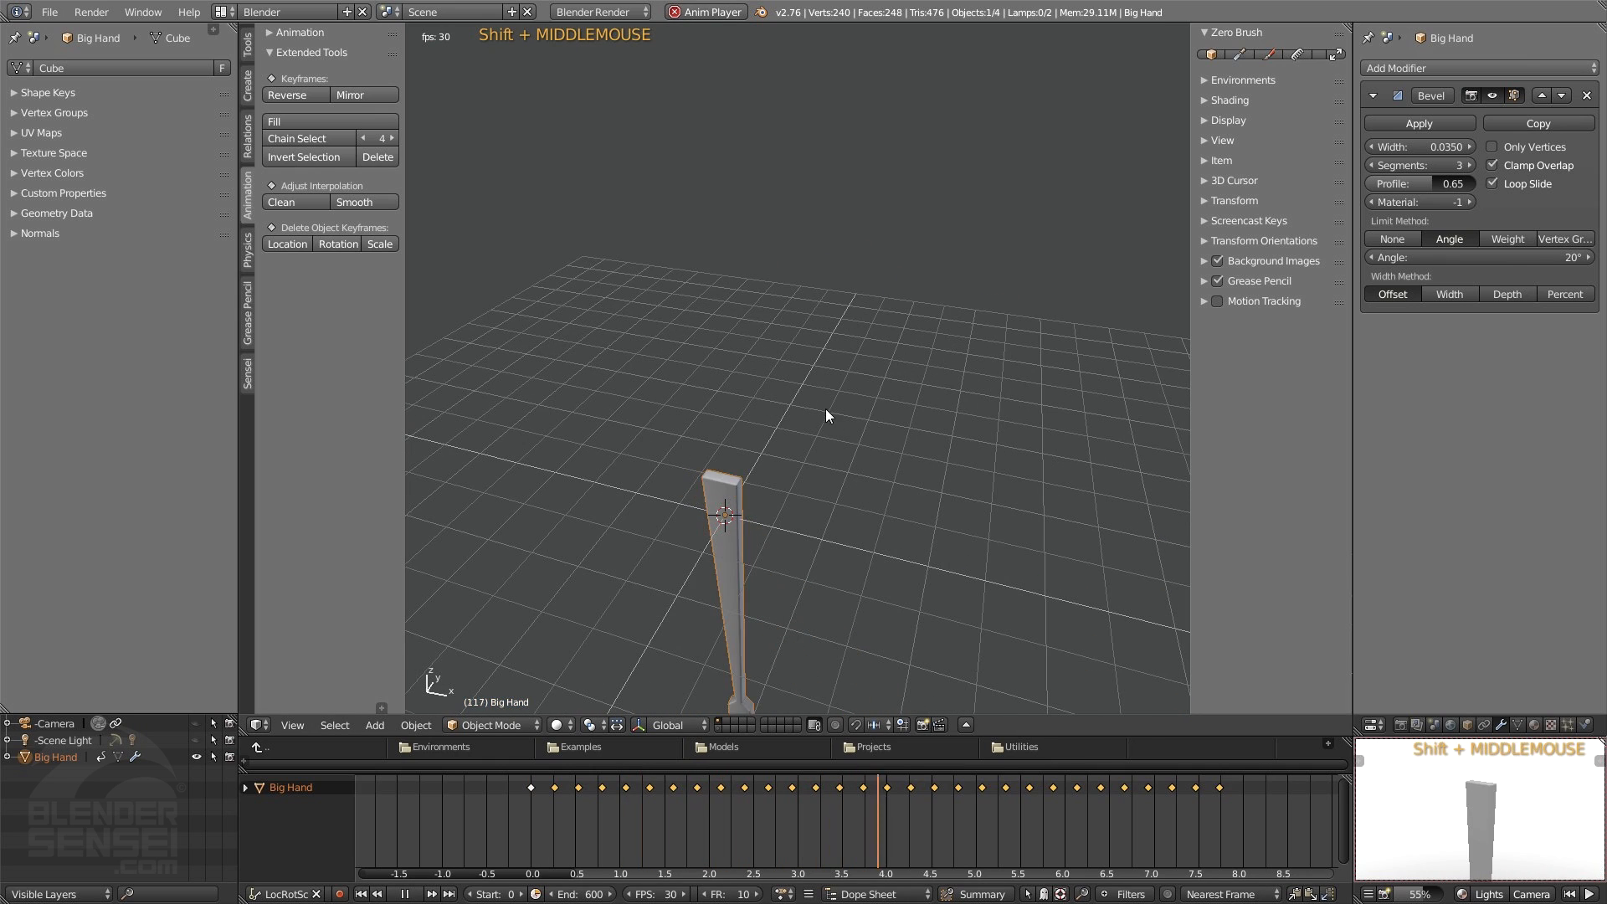
left_click(405, 894)
left_click(361, 893)
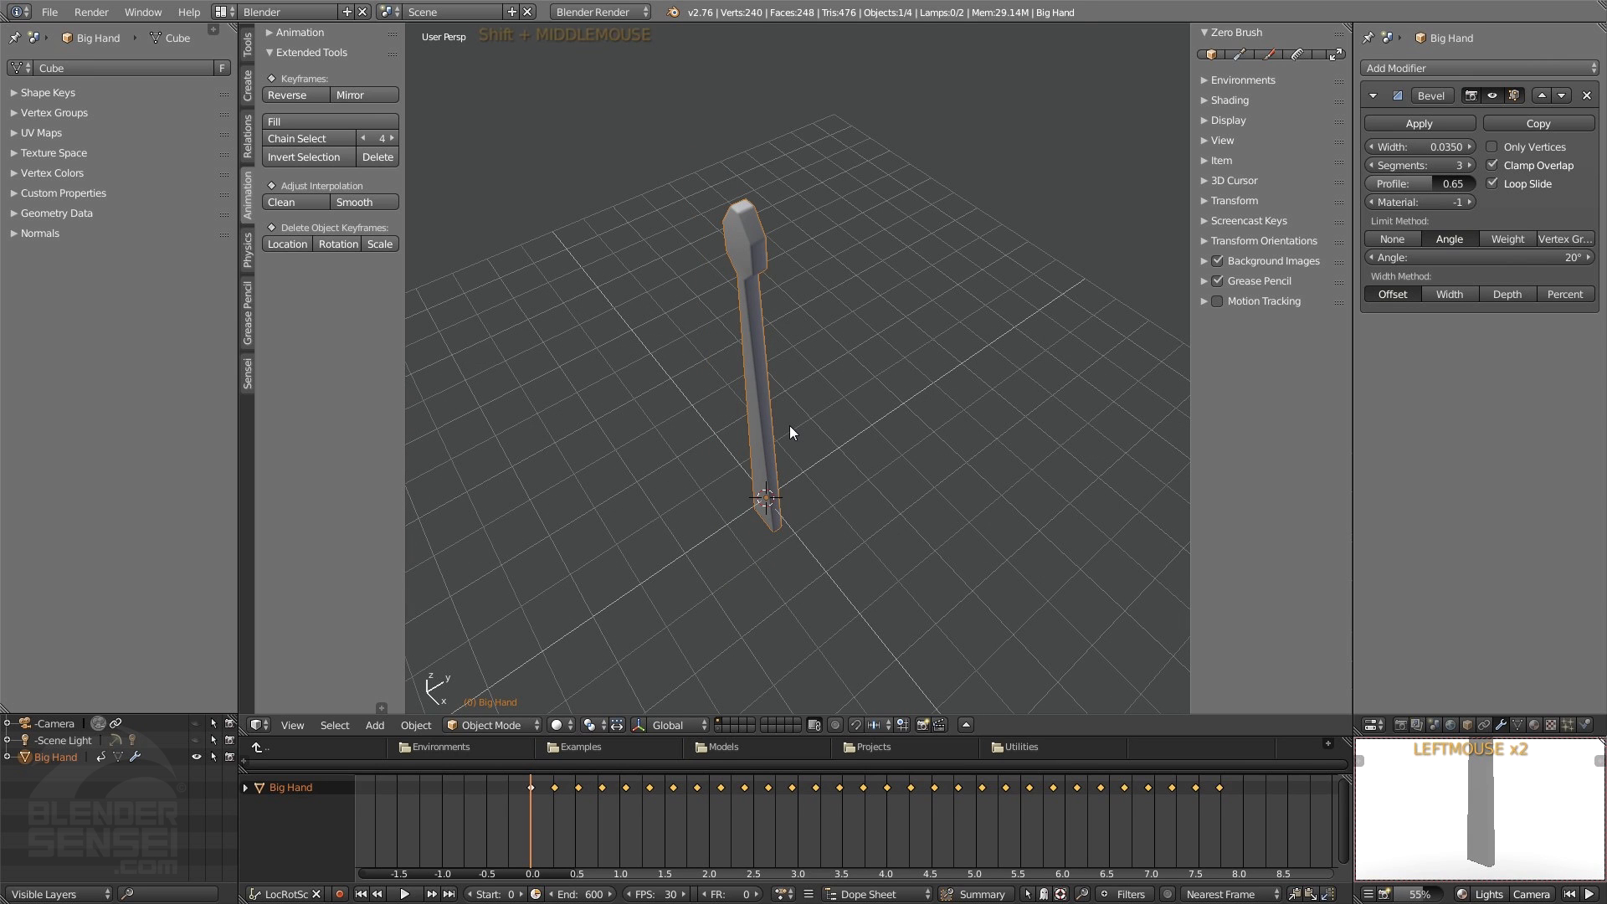
- Duplicate Big Hand and move the copy about -0.24 along the global Y axis
key("shift+d")
key("y")
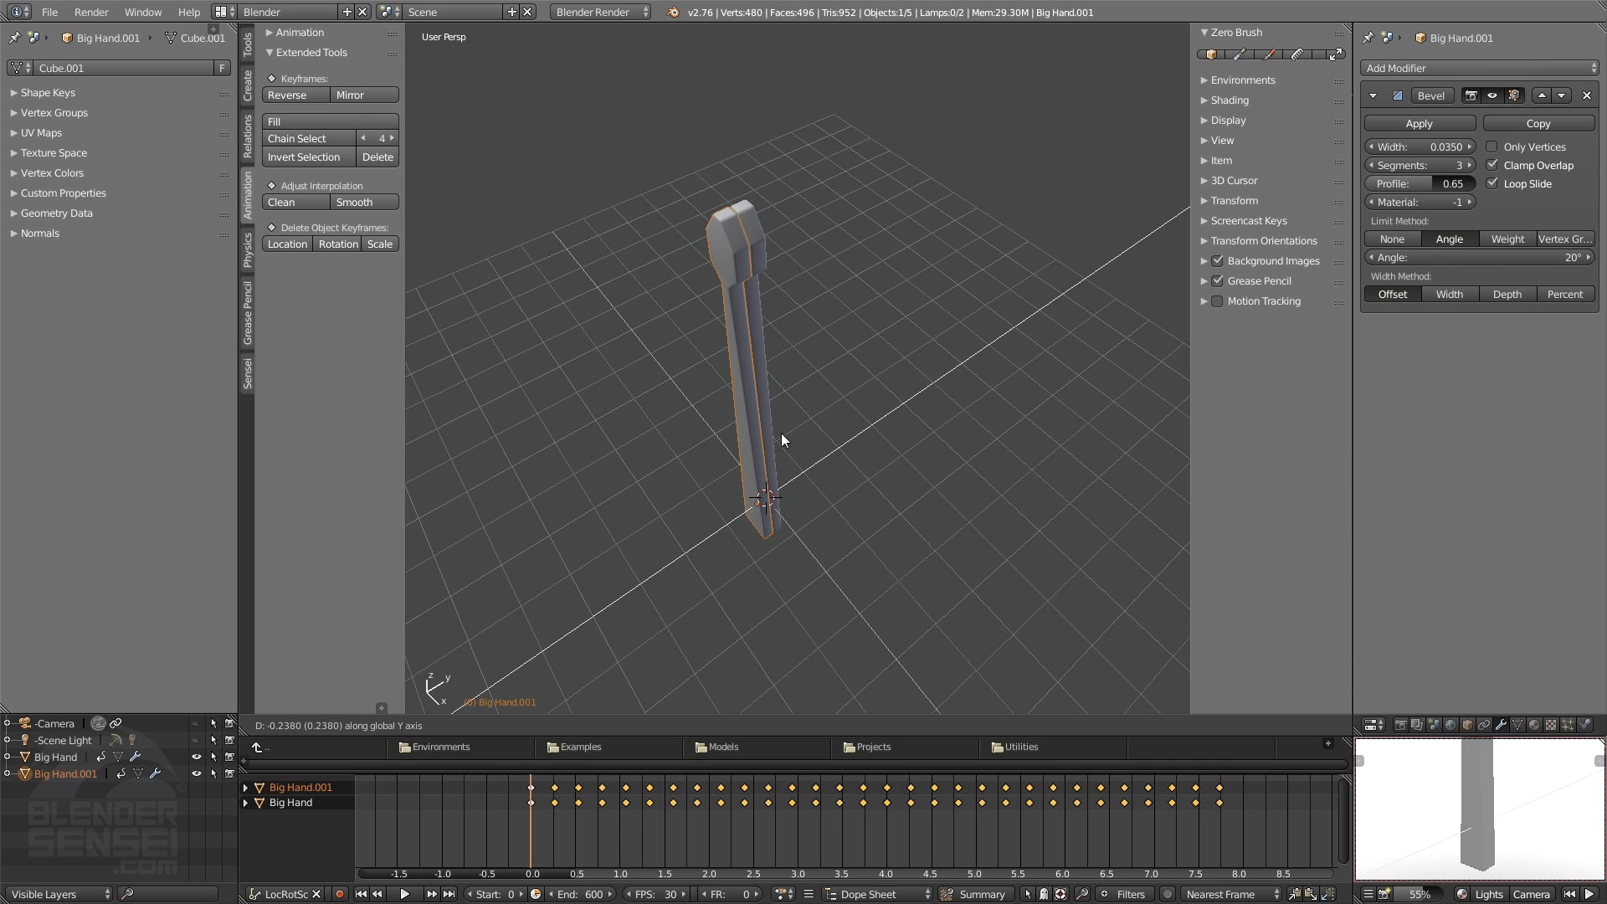
left_click(780, 434)
middle_click_drag(781, 433, 378, 834)
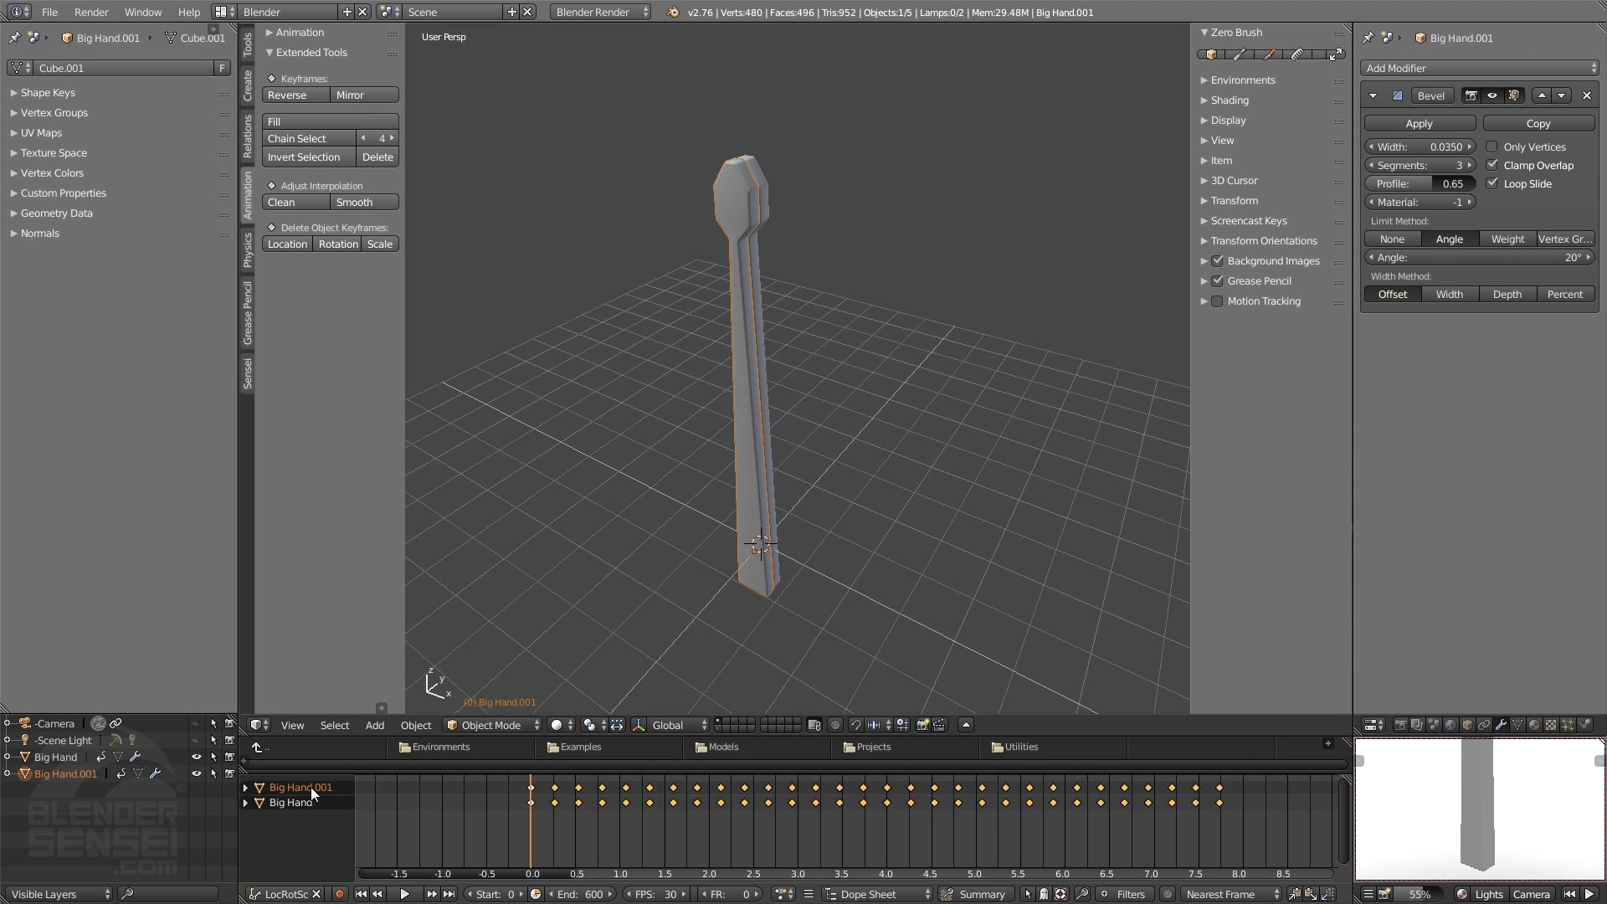
- Rename the duplicated hand as Little Hand
double_click(63, 778)
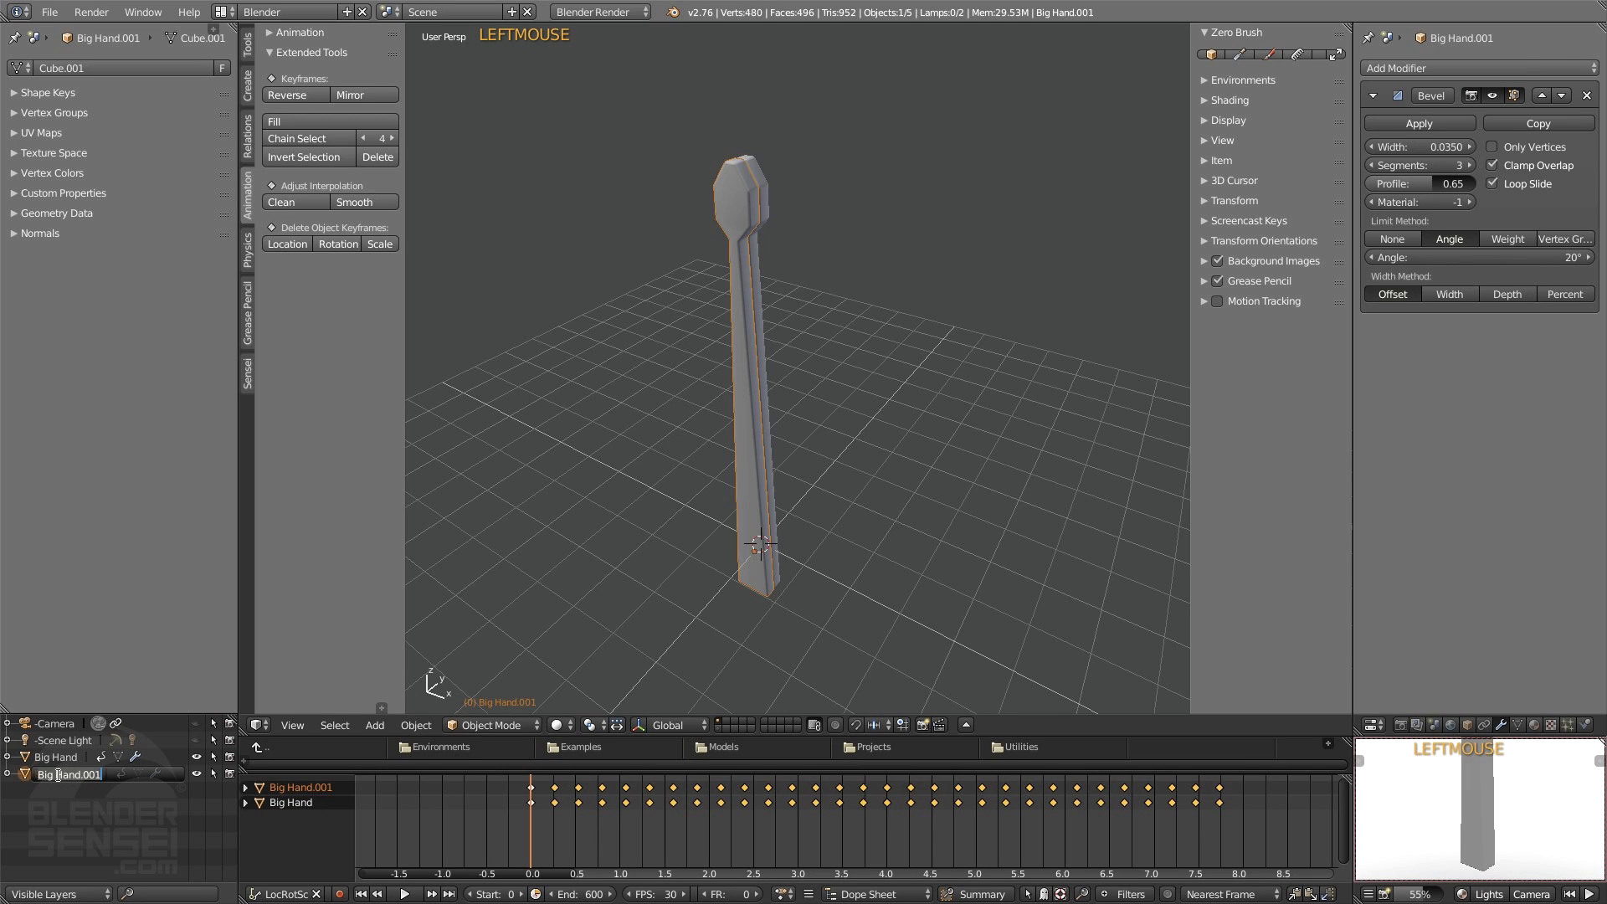
type("Little Hand")
key("Return")
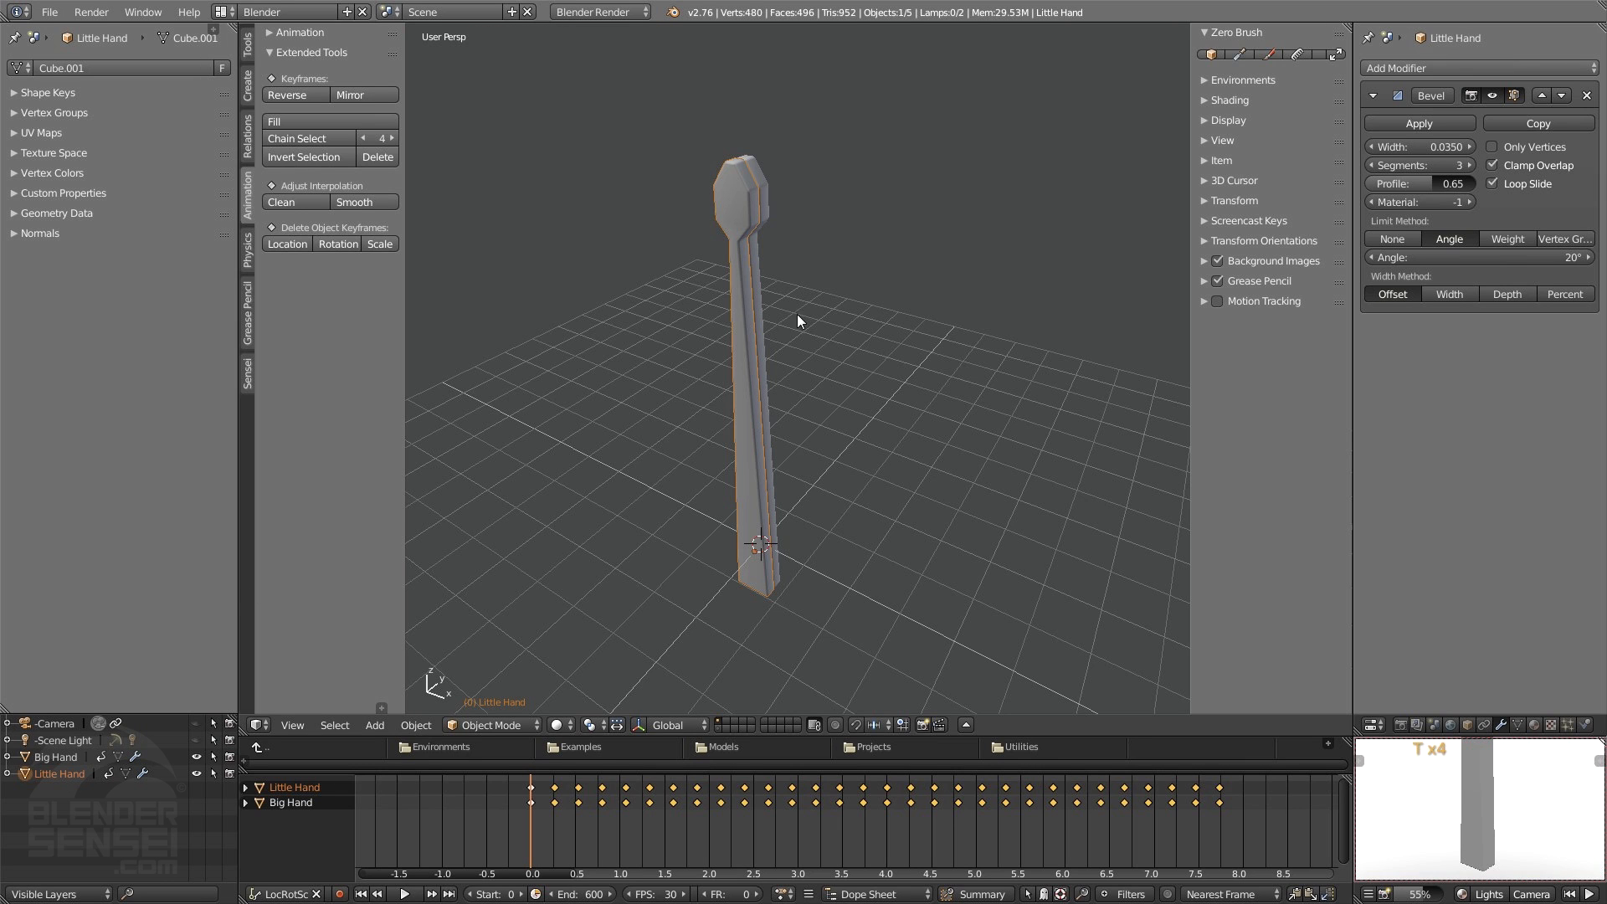
middle_click_drag(773, 335, 797, 425)
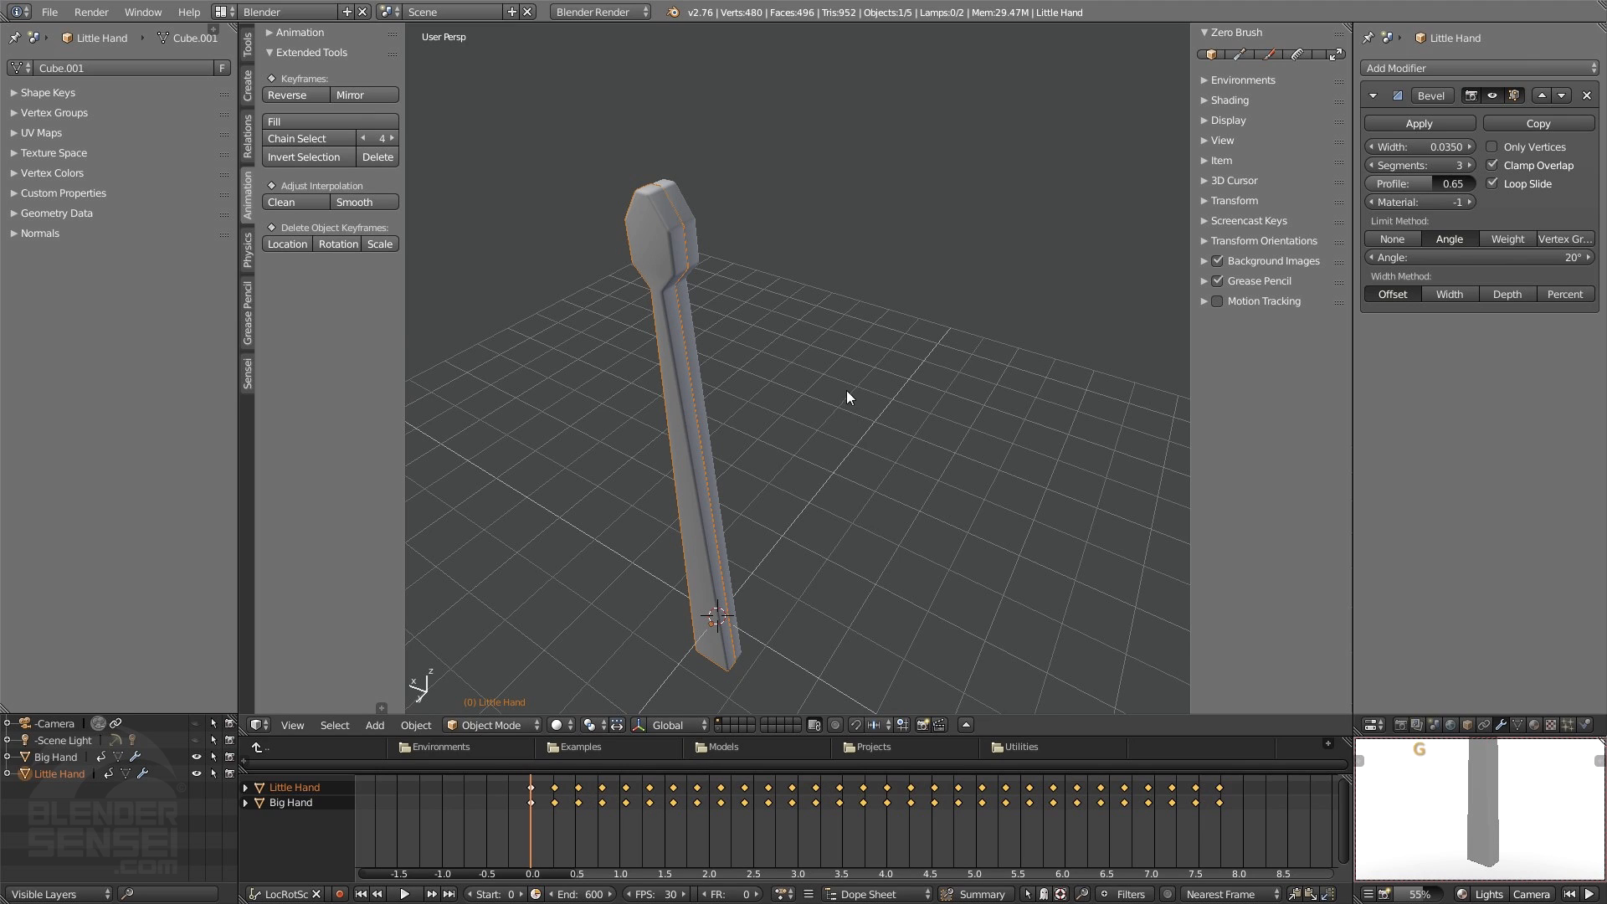
- Play the animation while viewing both hands in perspective, and stop it at frame 184
middle_click_drag(847, 392, 710, 465)
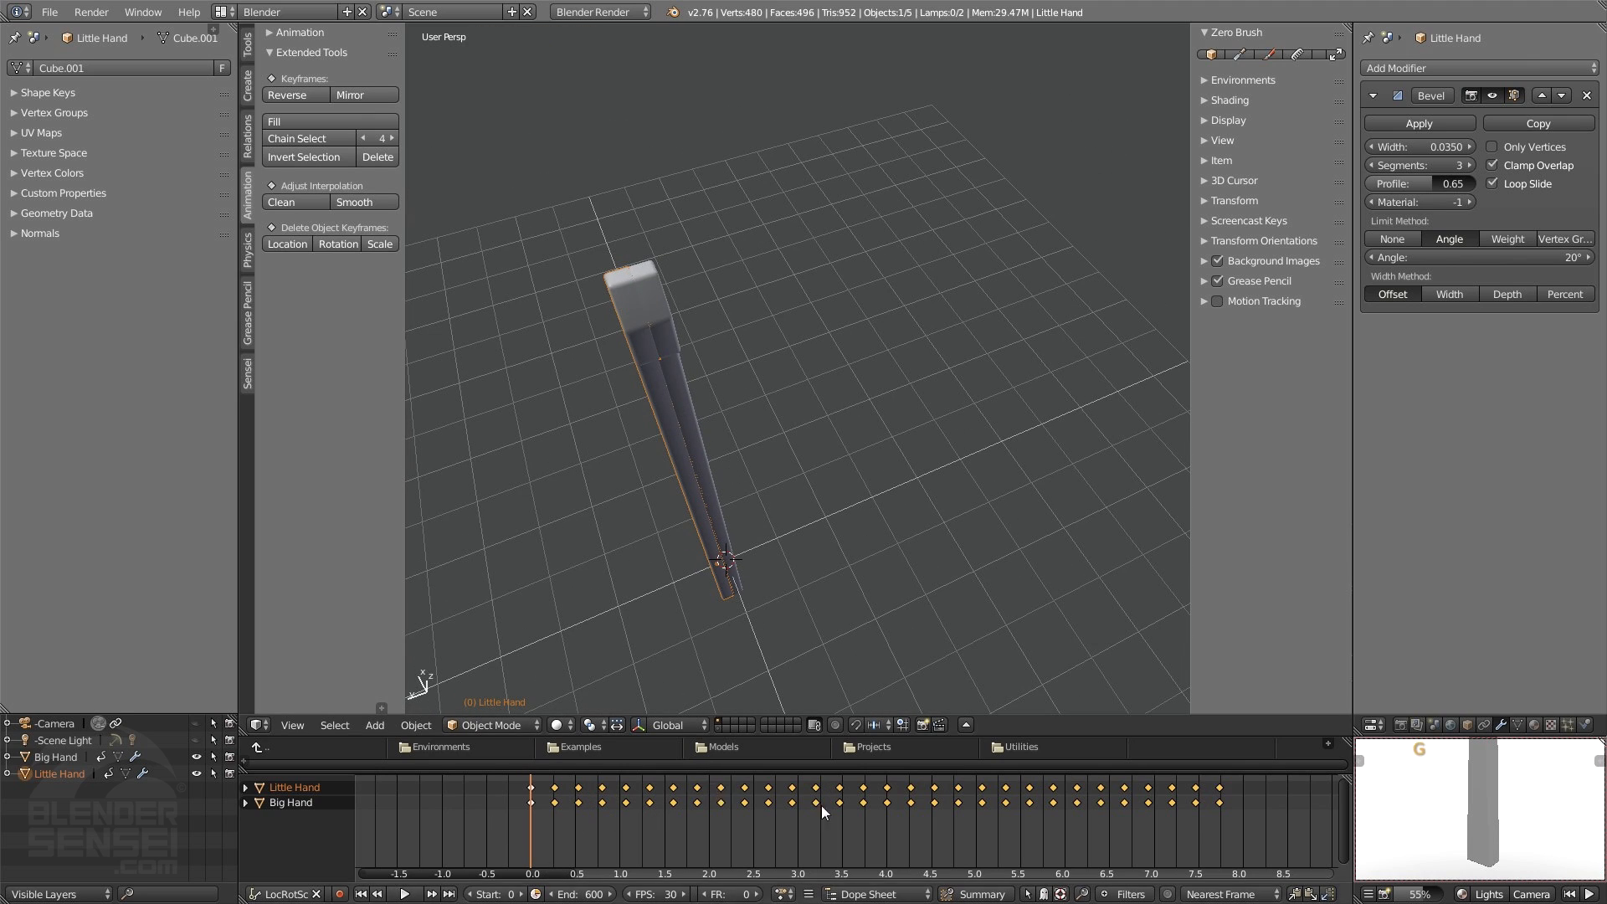
middle_click_drag(729, 521, 785, 490, "shift")
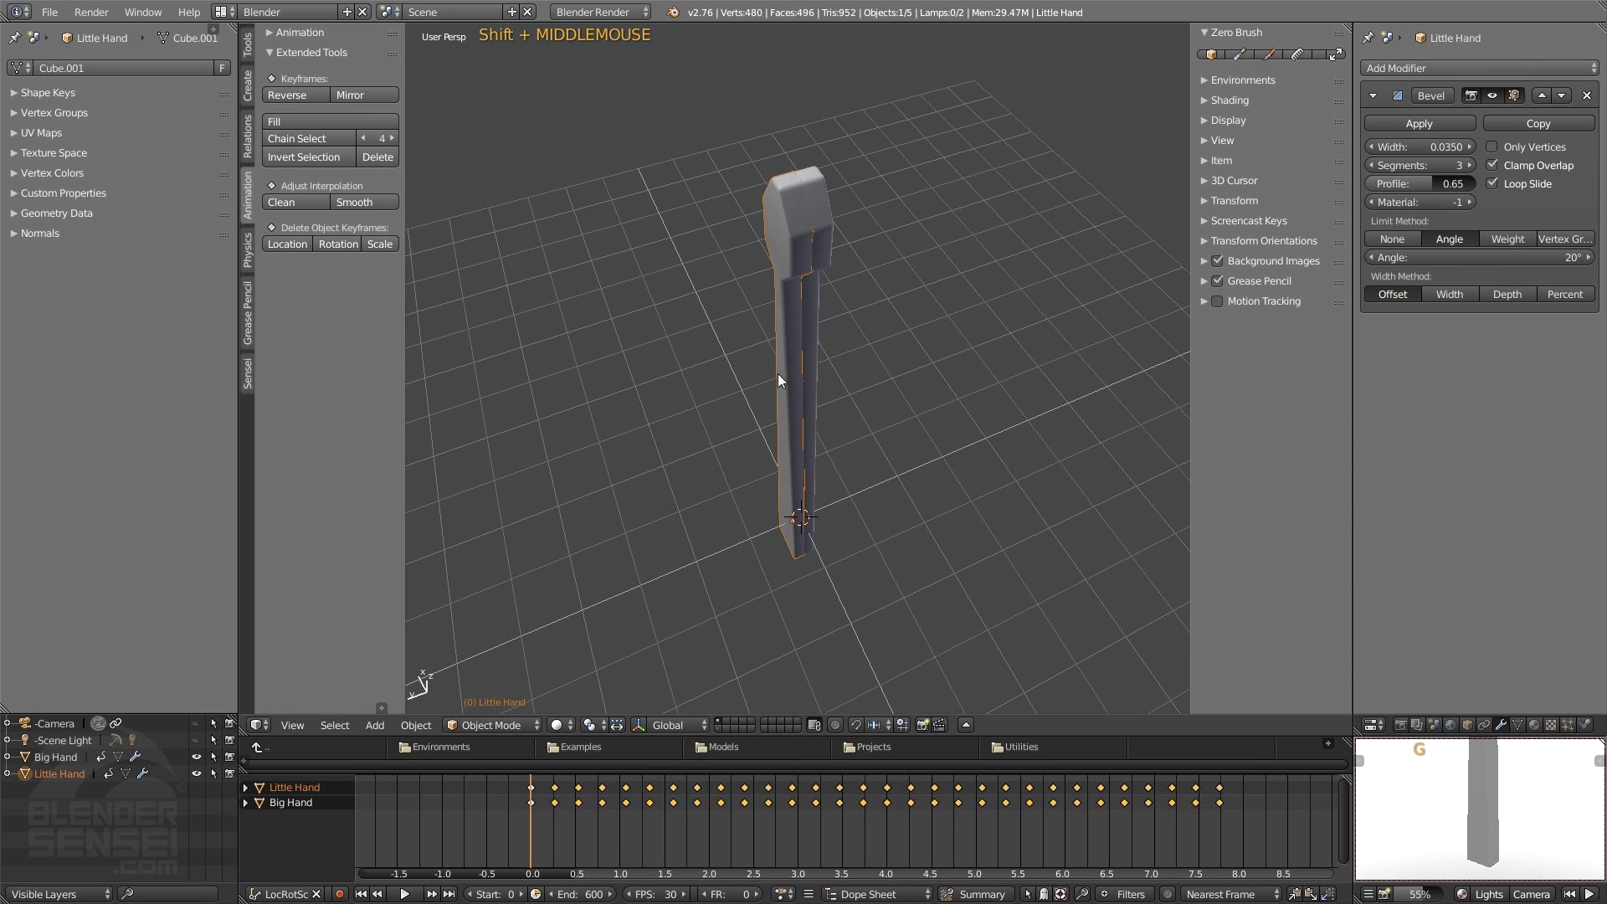
middle_click_drag(867, 297, 793, 350, "shift")
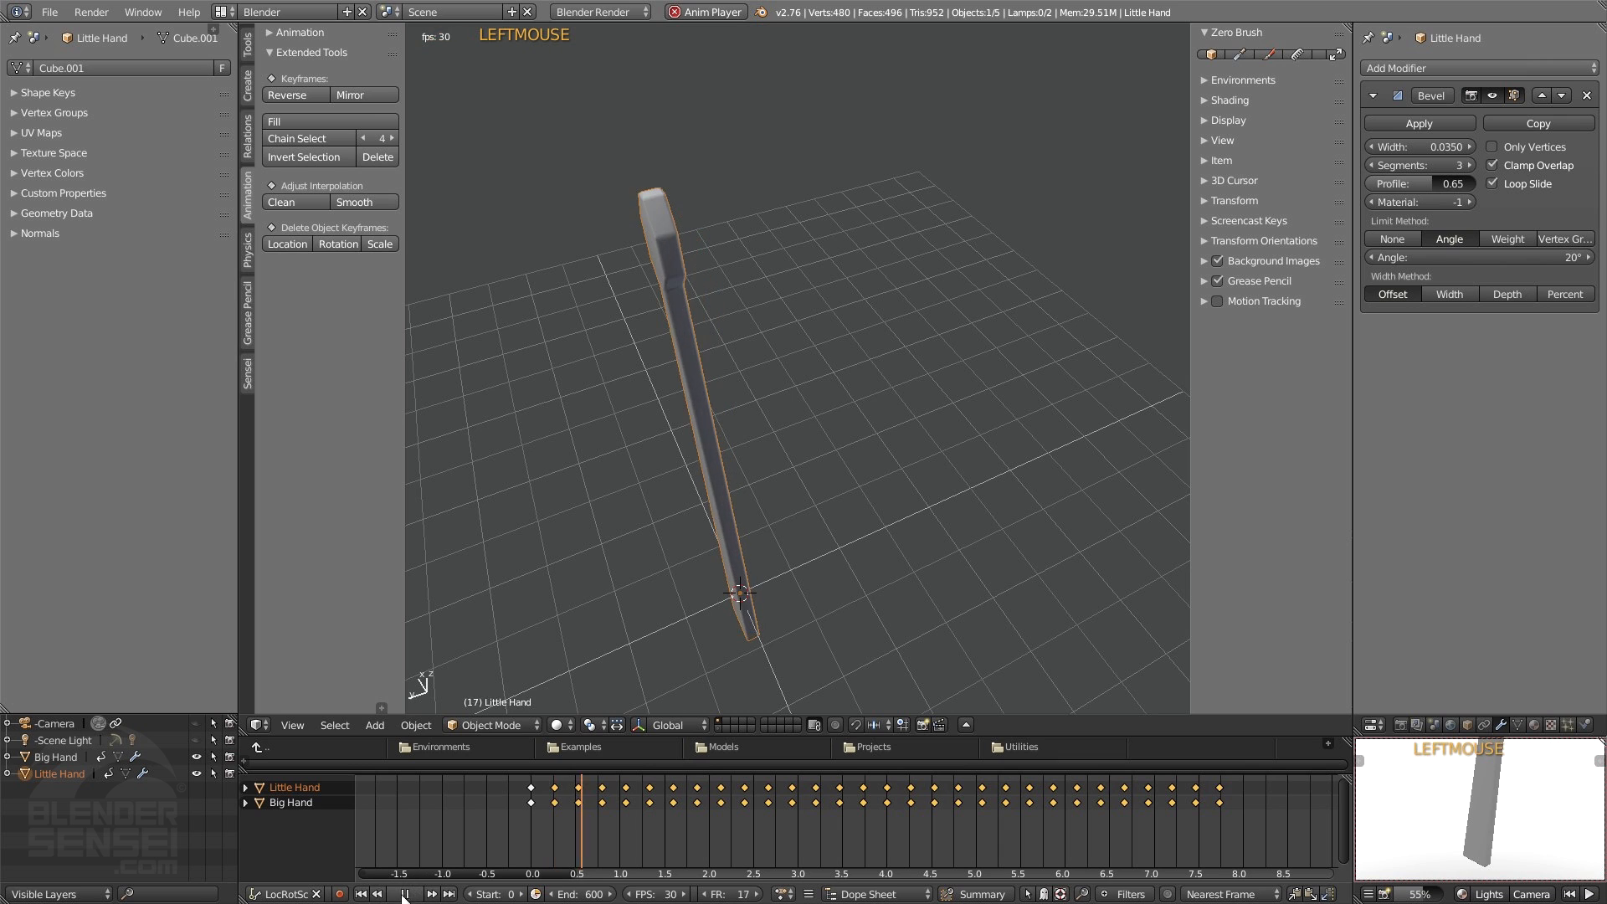
middle_click_drag(738, 480, 781, 444)
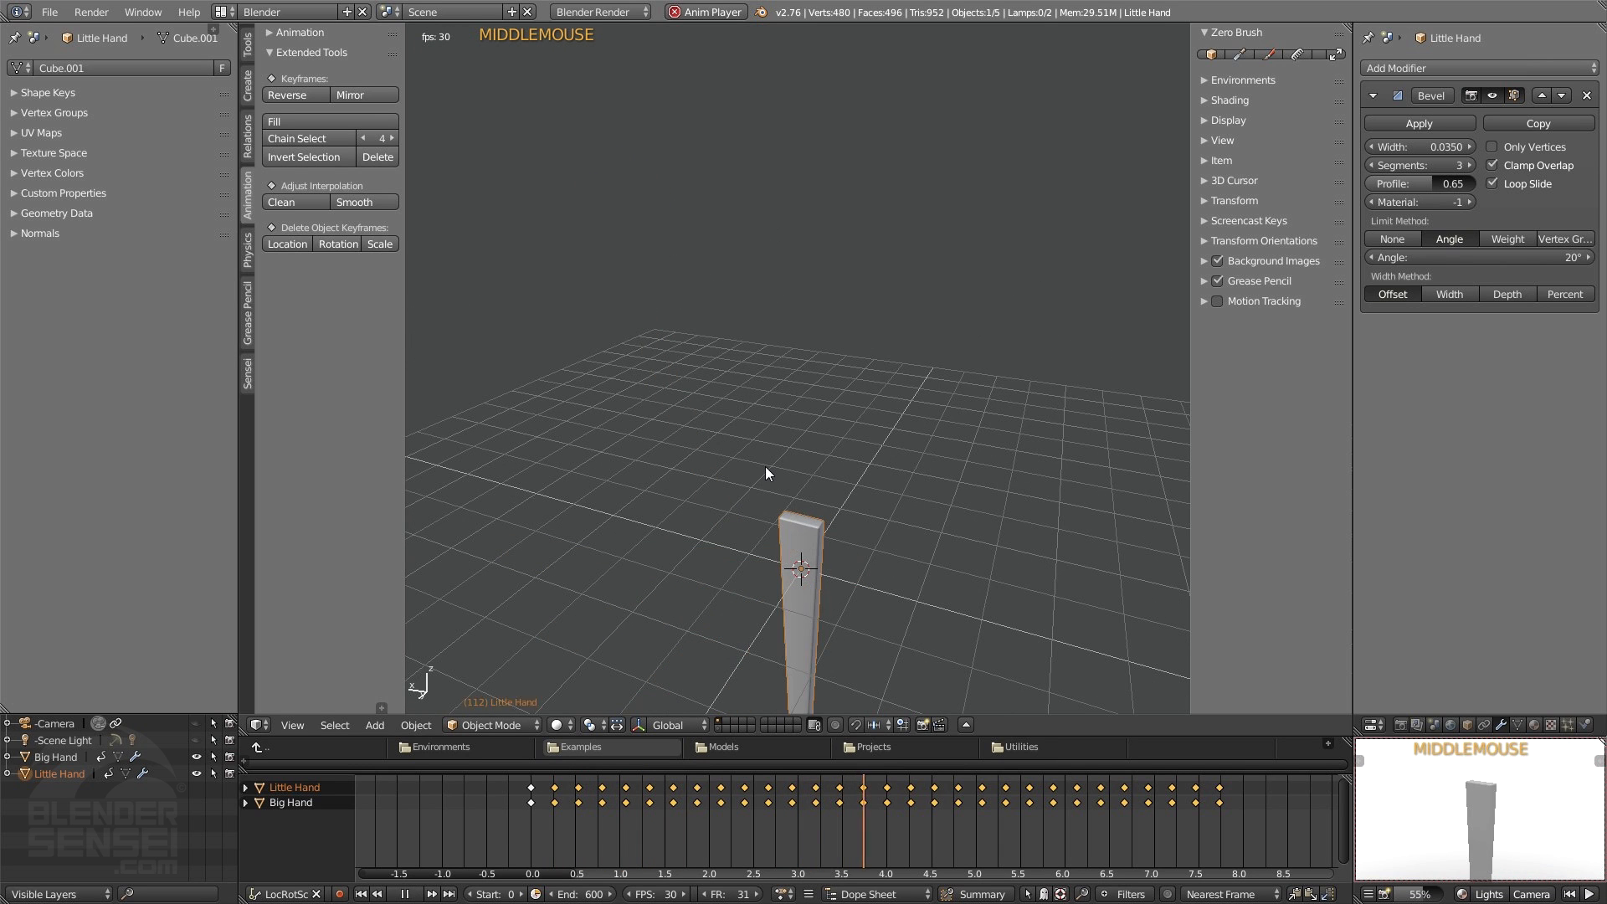
left_click(404, 894)
middle_click_drag(671, 544, 530, 609, "shift")
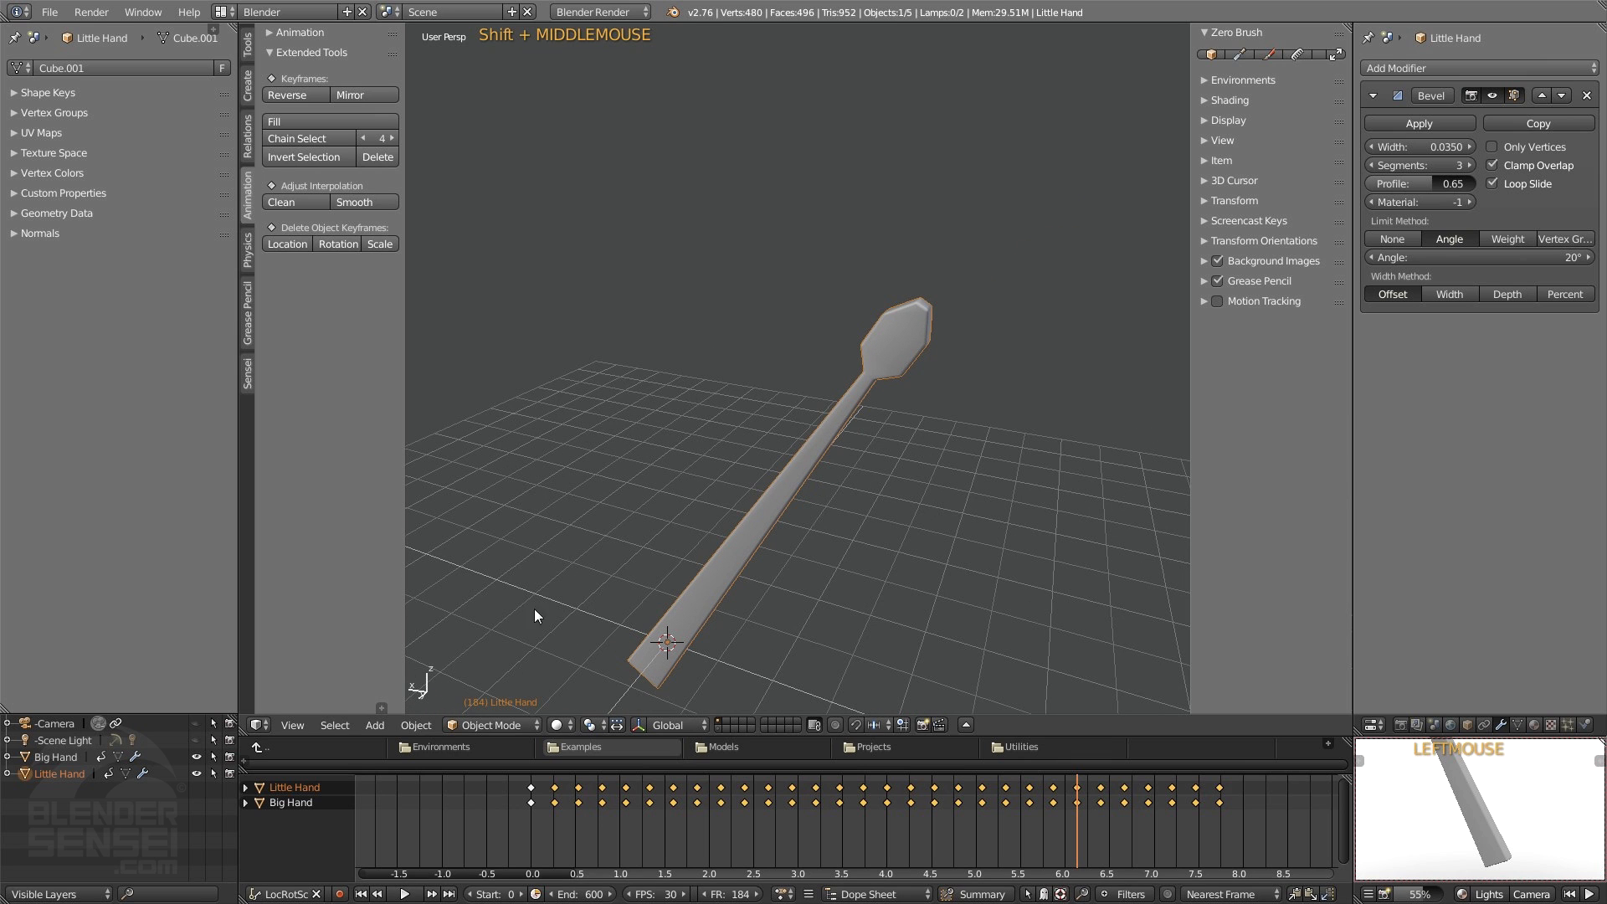
- Scrub the timeline to frame 48 and examine from several angles how Little Hand sits relative to Big Hand
middle_click_drag(745, 527, 600, 609)
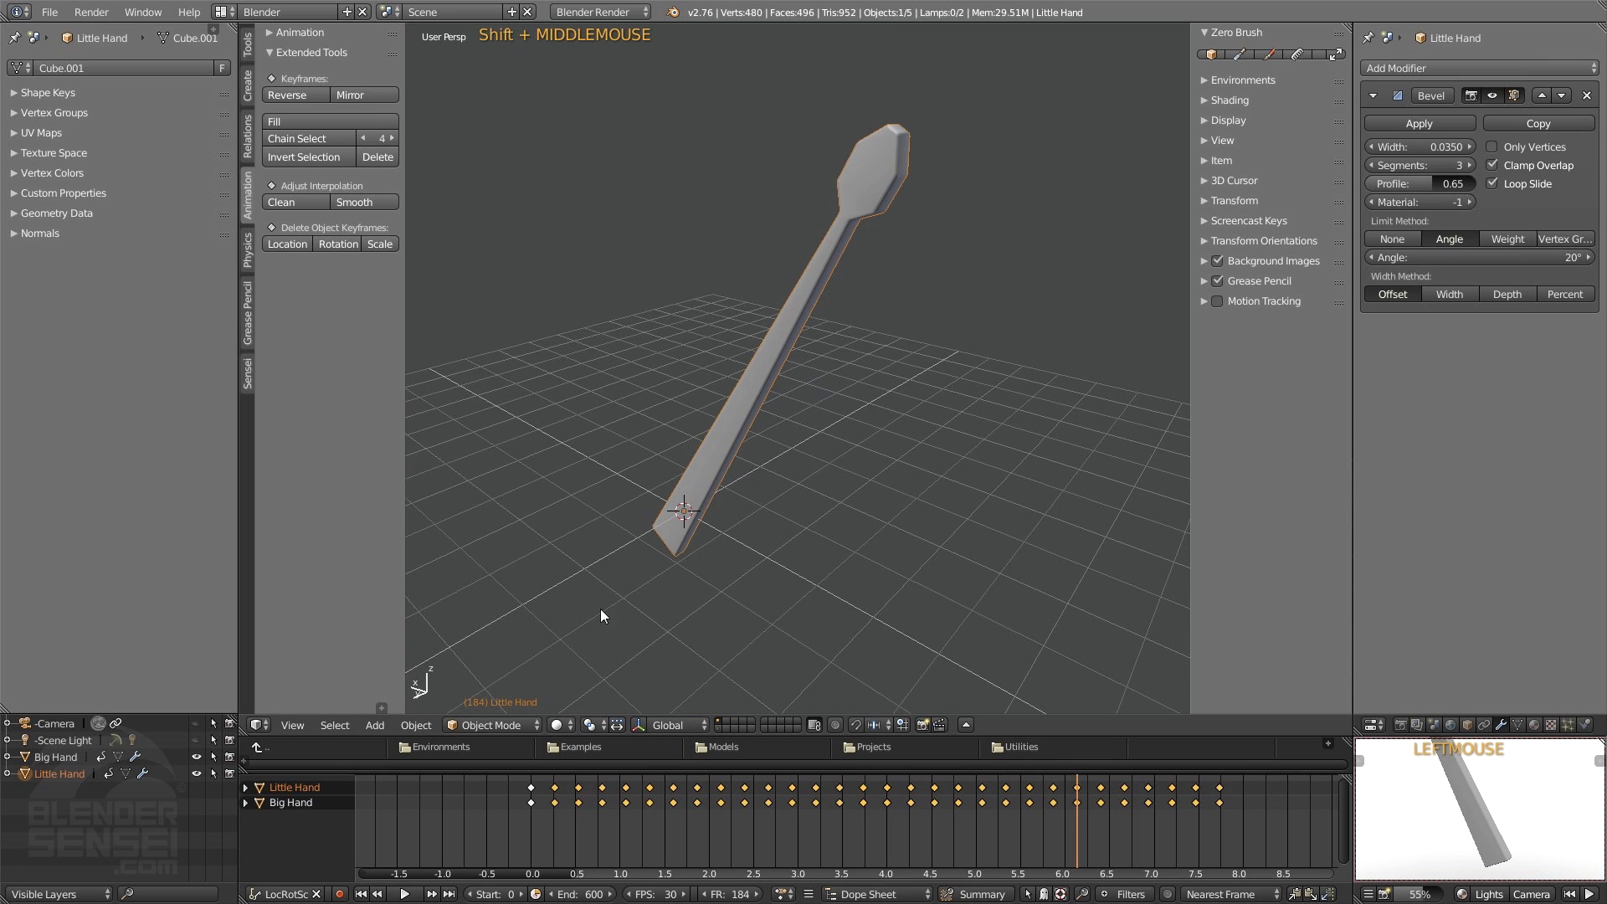
scroll(574, 635, "up", 2)
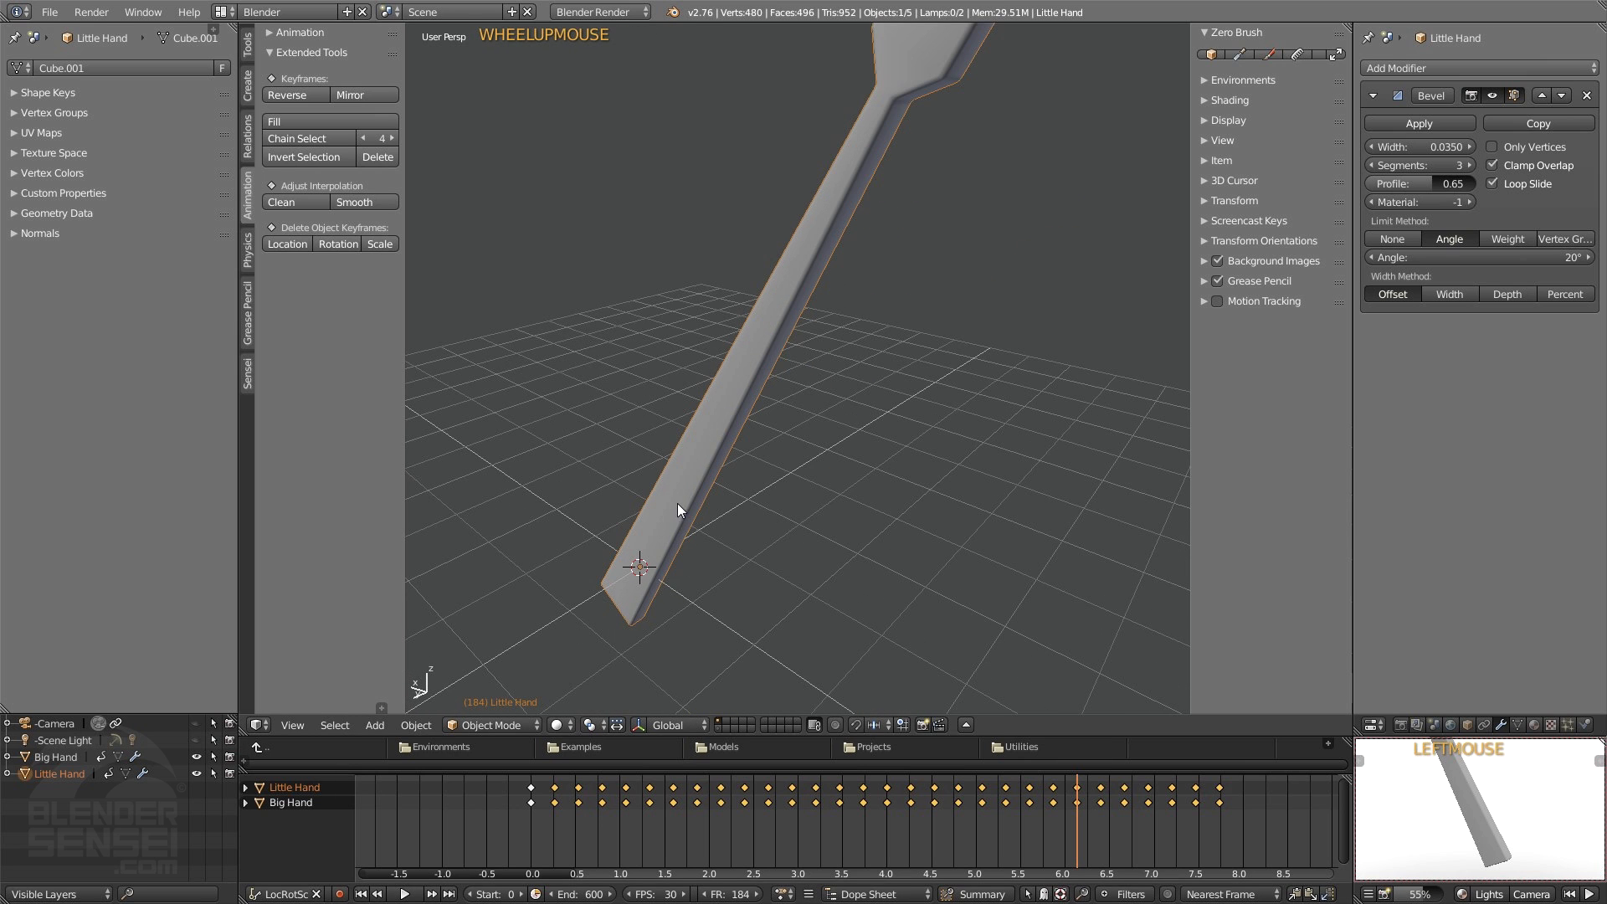
middle_click_drag(677, 506, 665, 536, "shift")
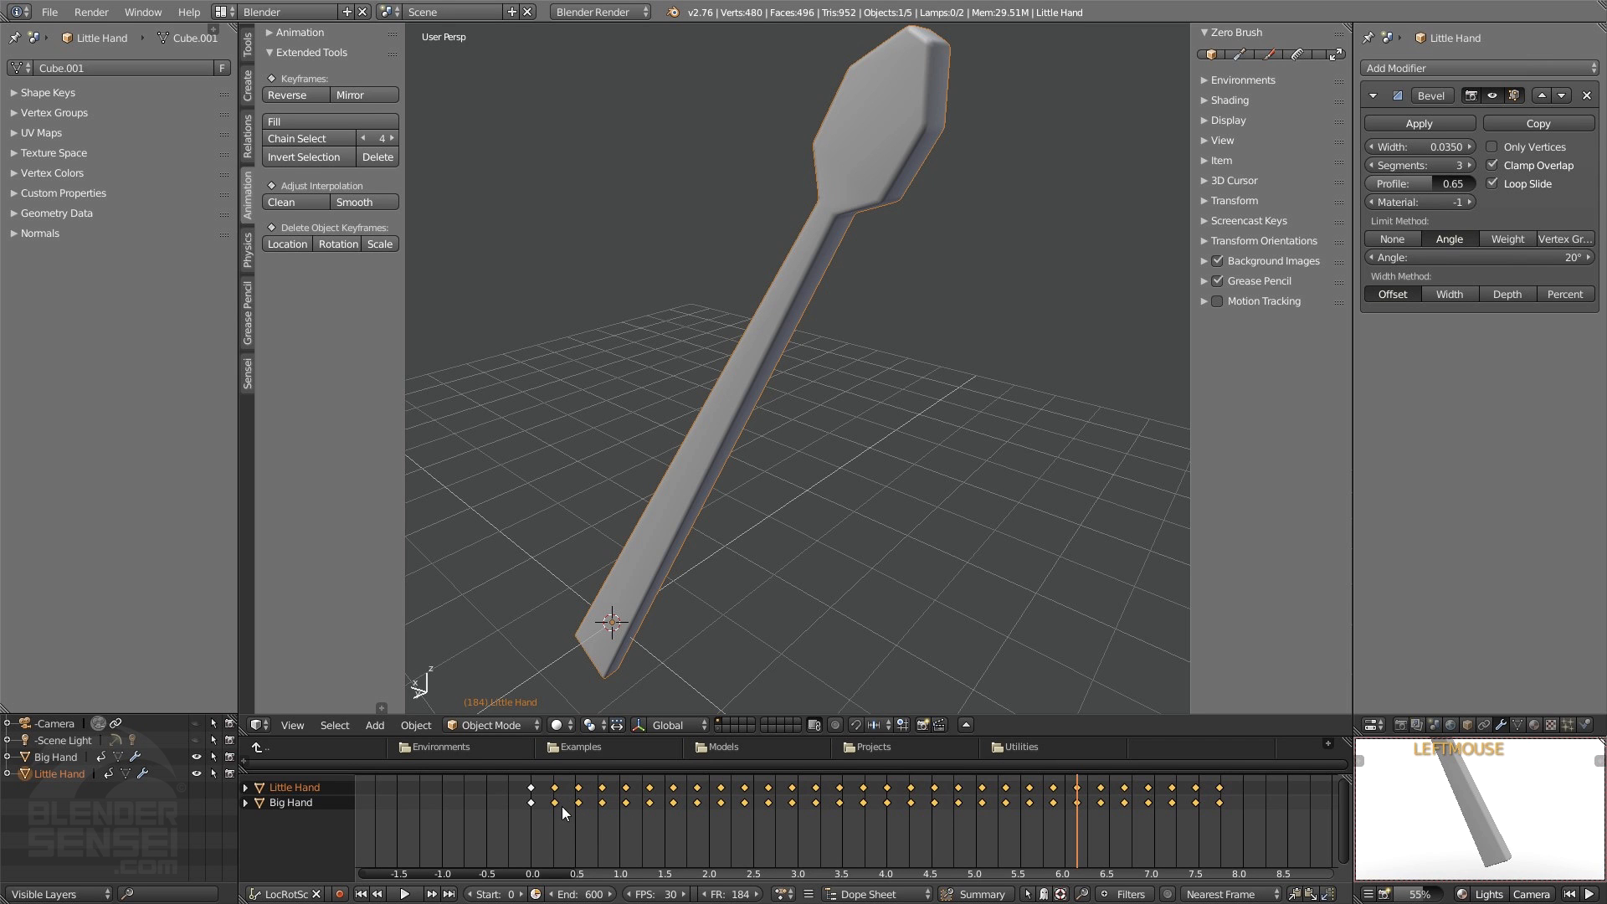
middle_click_drag(716, 536, 760, 482)
middle_click_drag(760, 482, 760, 545, "shift")
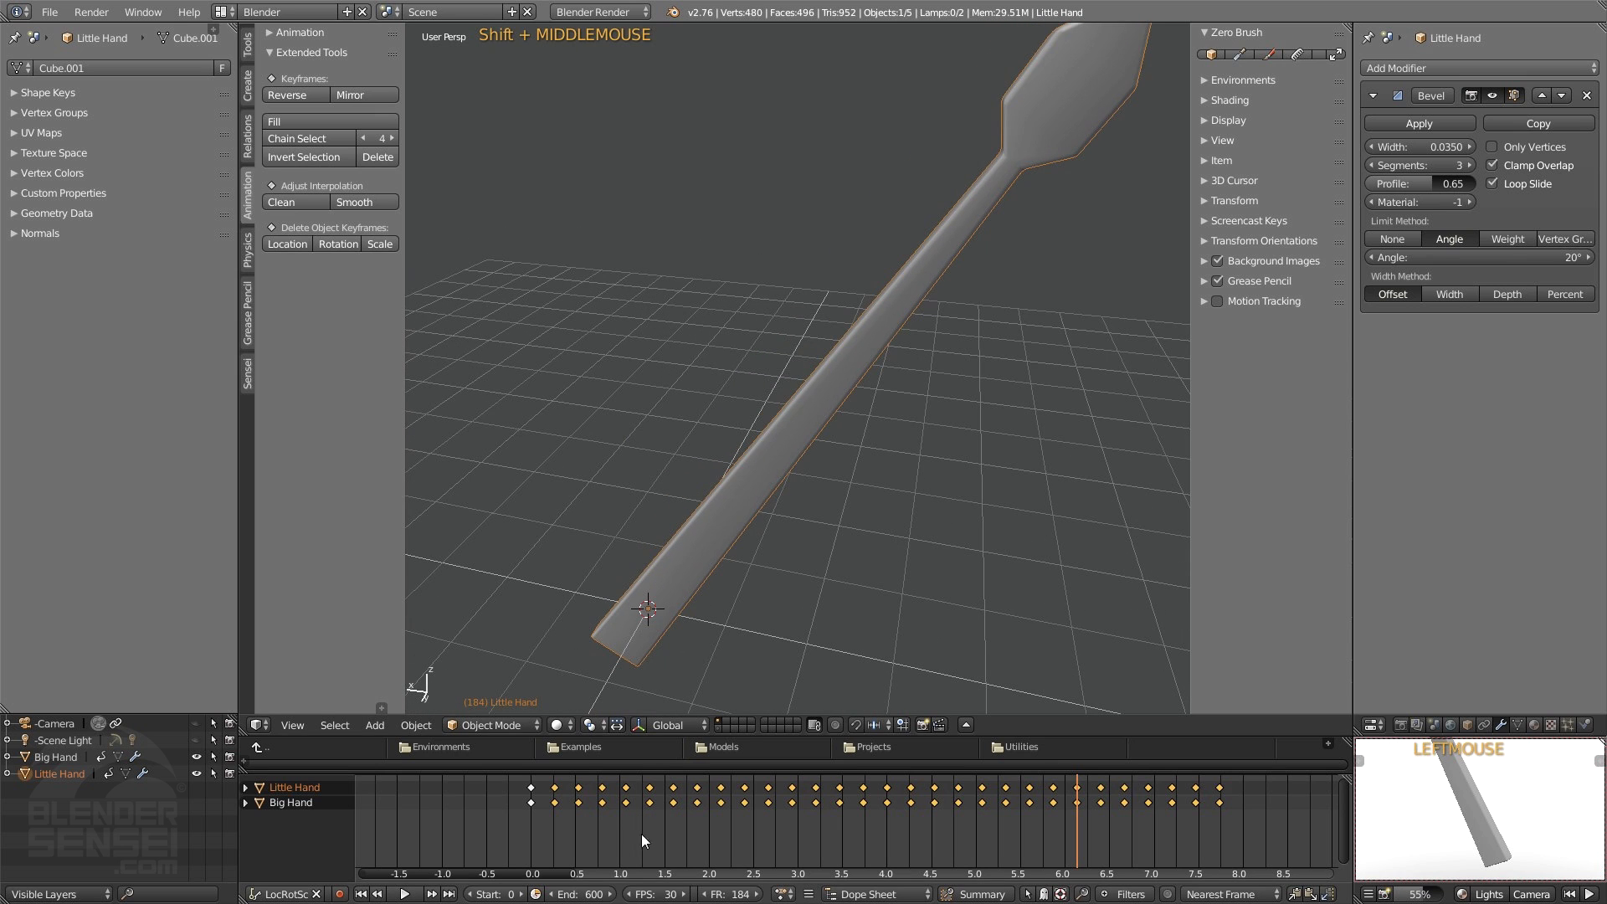
right_click_drag(662, 814, 680, 811)
key("Escape")
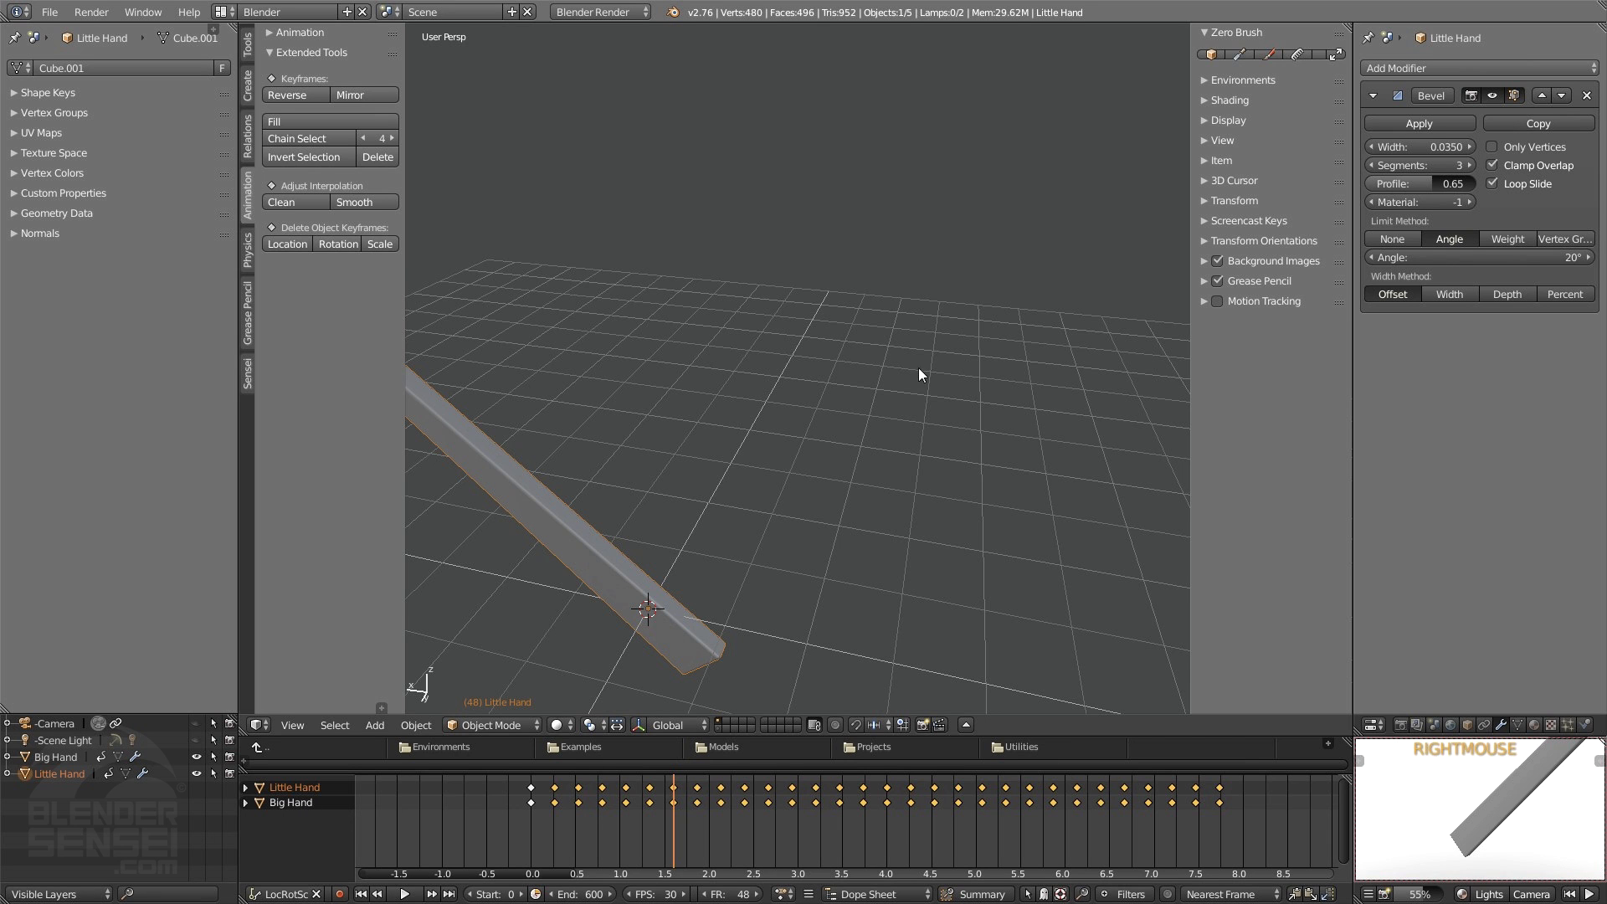
middle_click_drag(917, 368, 794, 396)
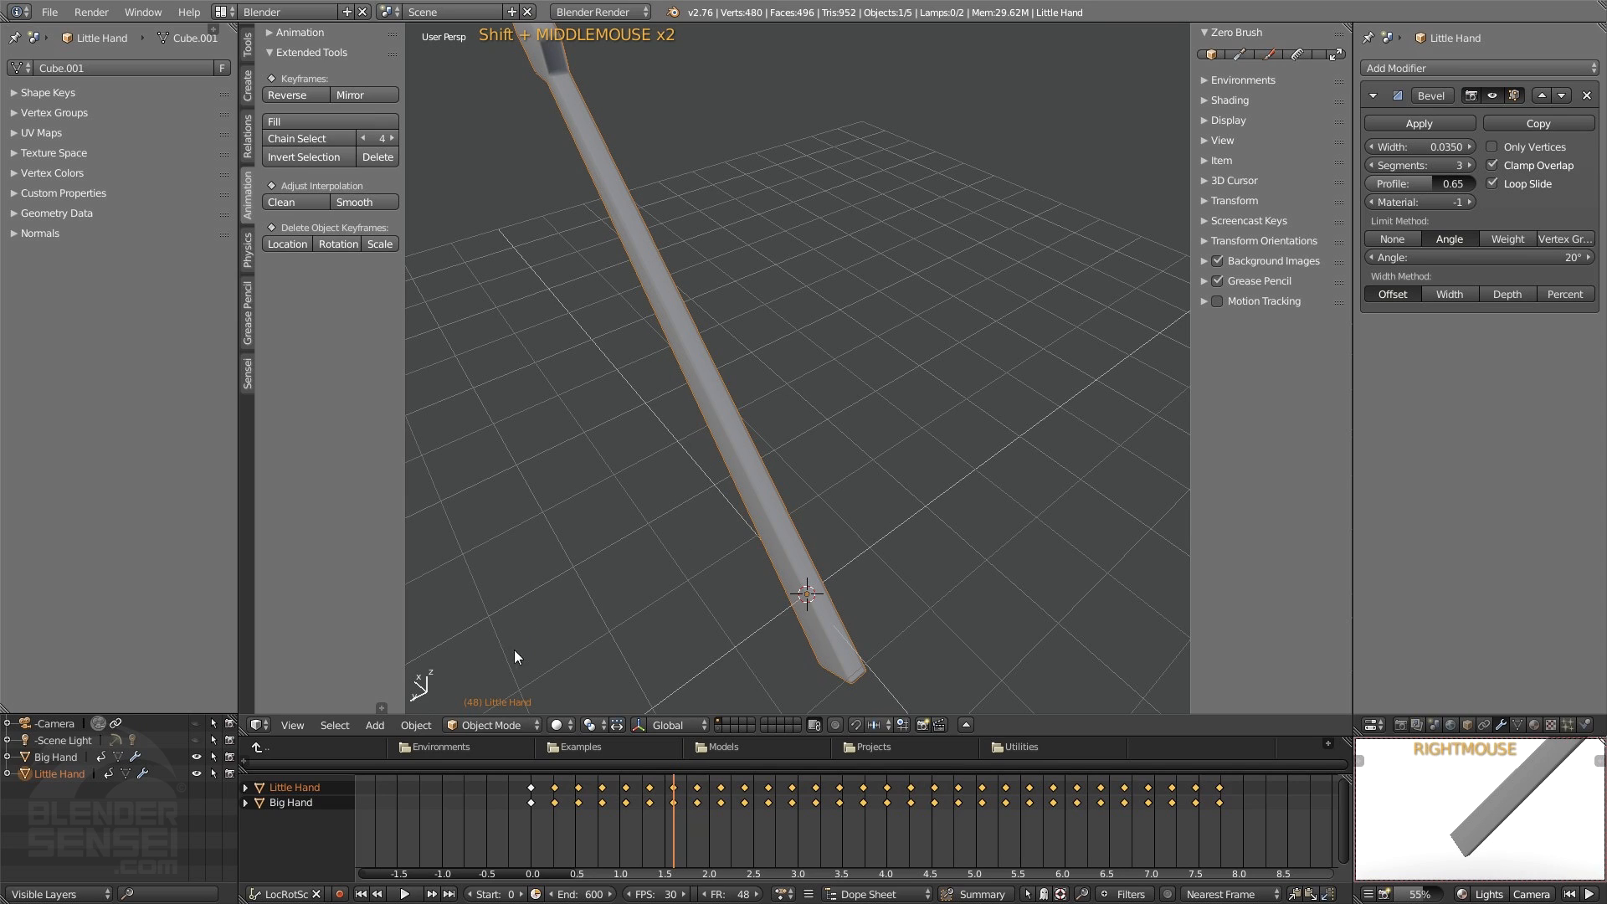
mouse_move(795, 500)
middle_mouse_down()
mouse_move(875, 481)
mouse_move(786, 504)
middle_mouse_up()
middle_click_drag(791, 412, 618, 376, "shift")
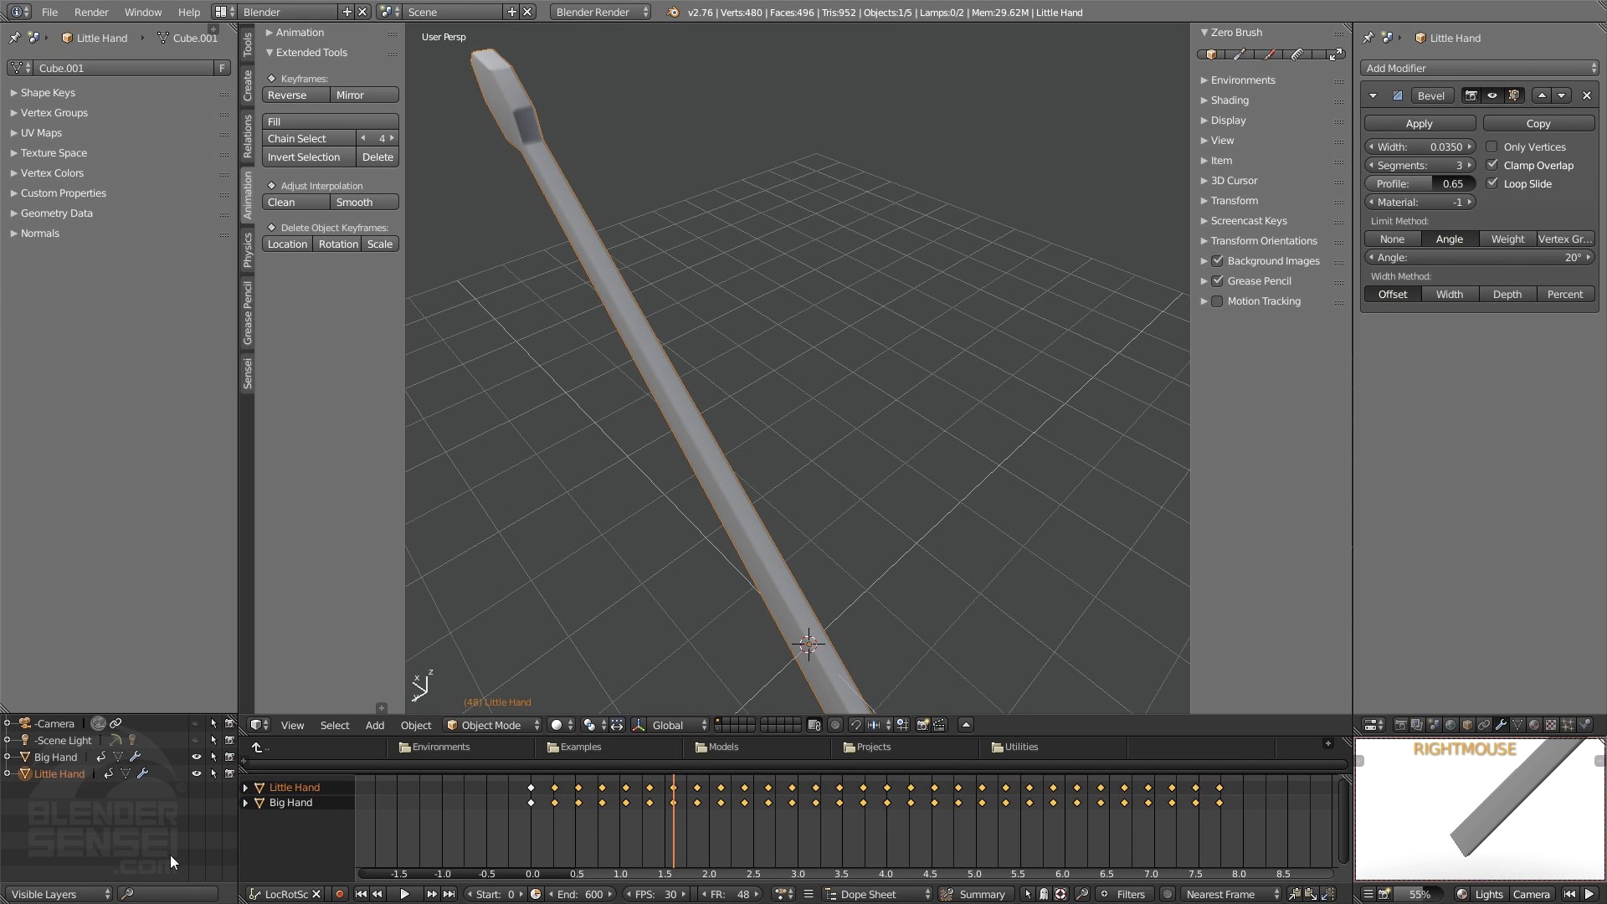
- Hide and show Little Hand and Big Hand in turn to check that both objects exist
left_click(196, 773)
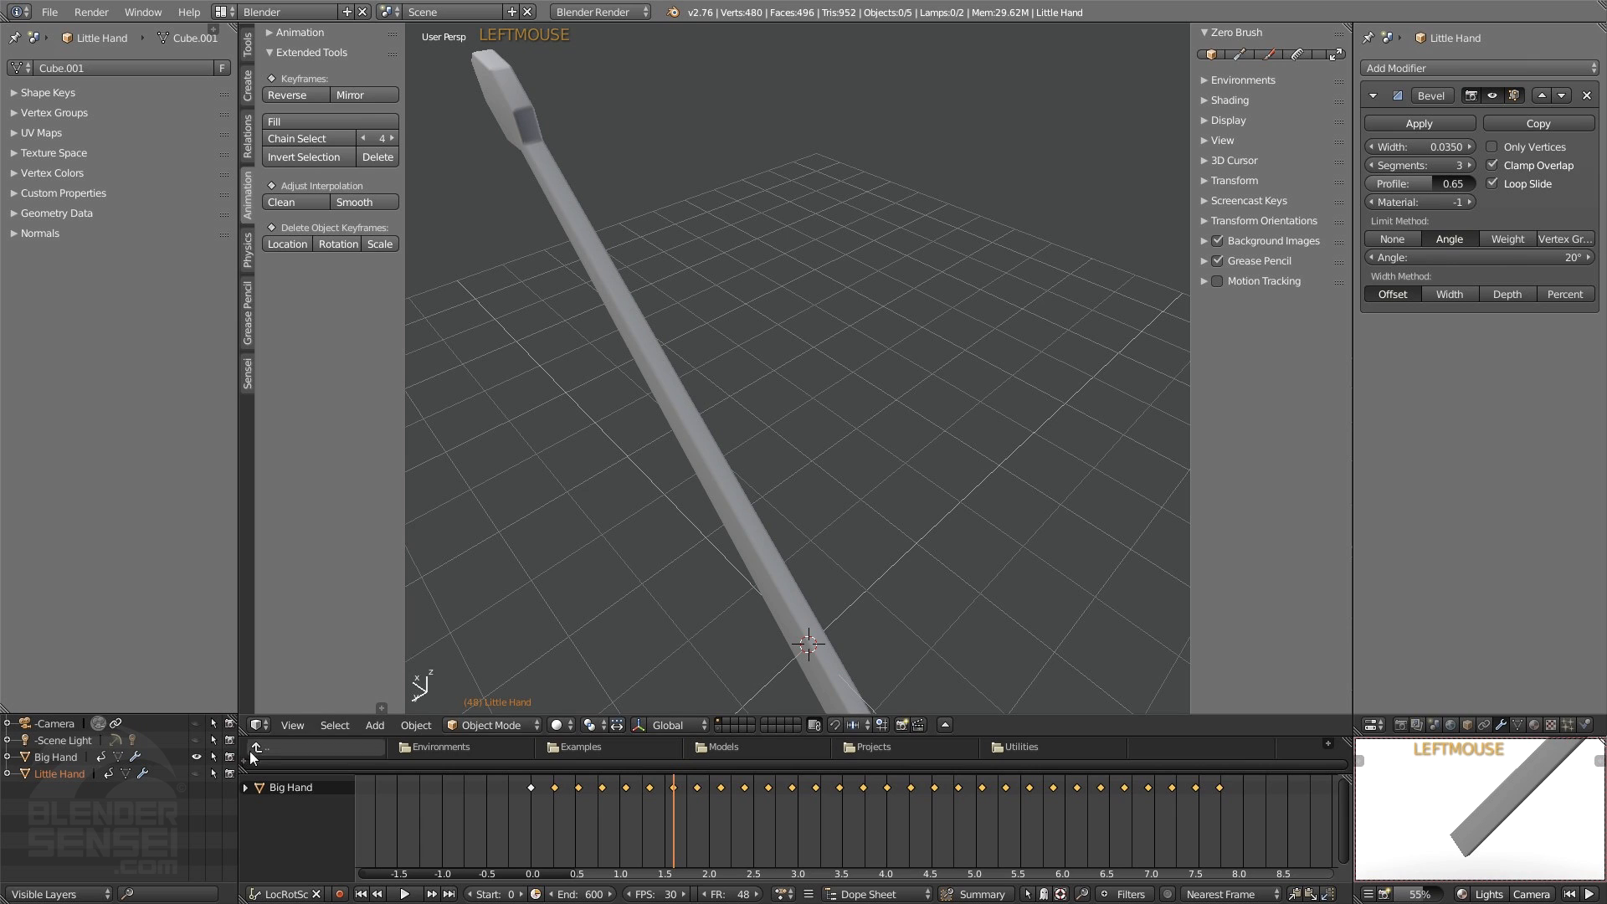
left_click(197, 773)
left_click(196, 757)
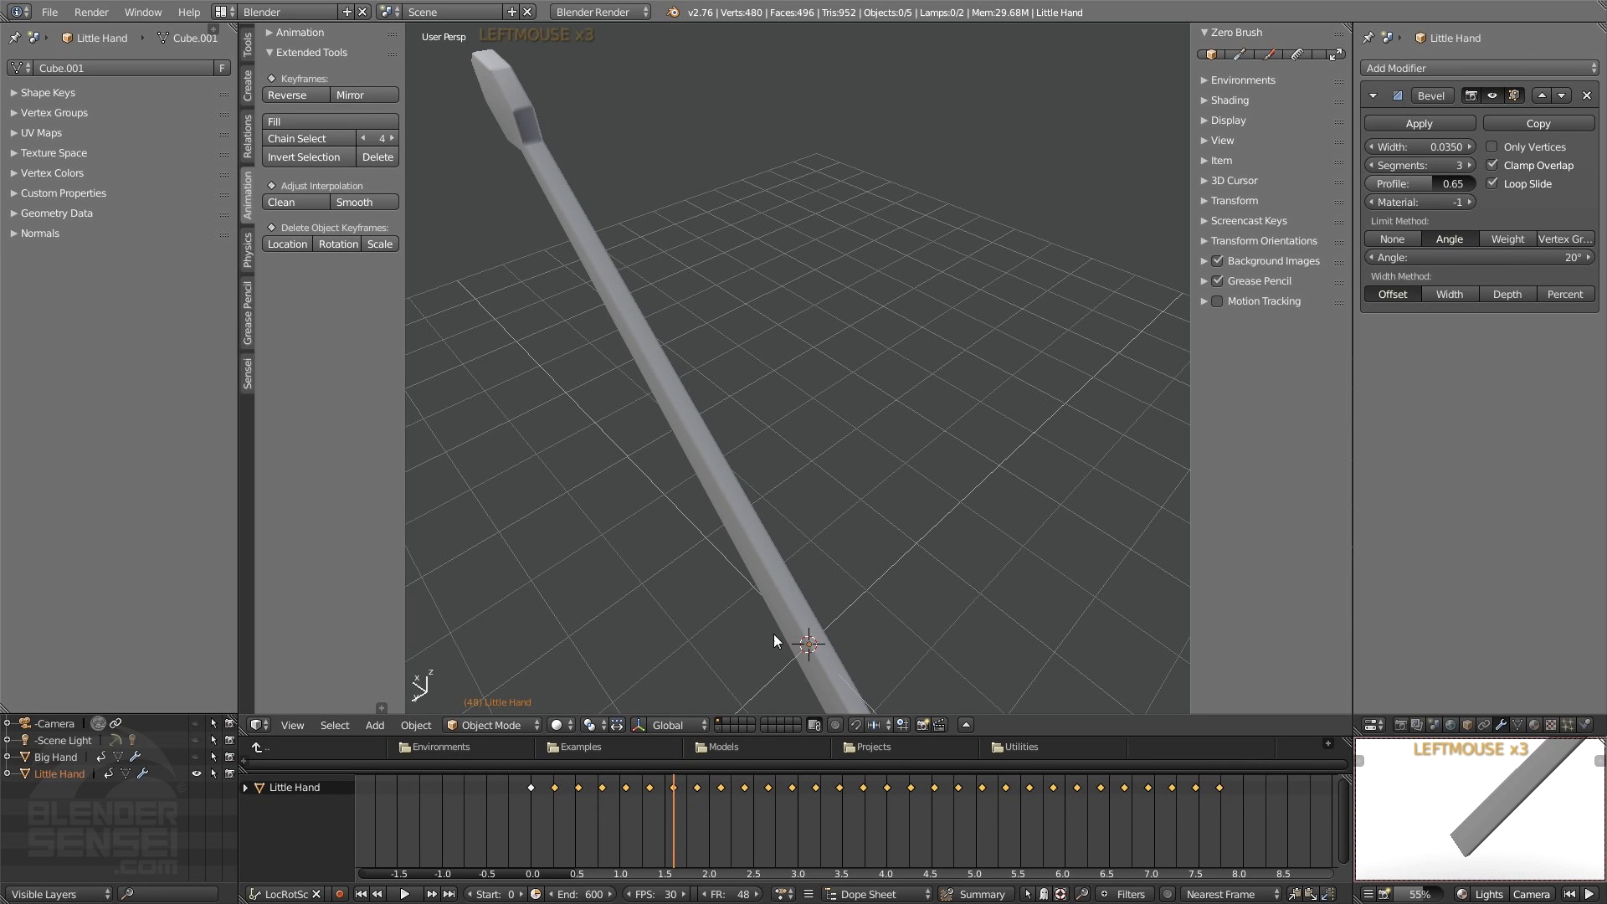
left_click(196, 758)
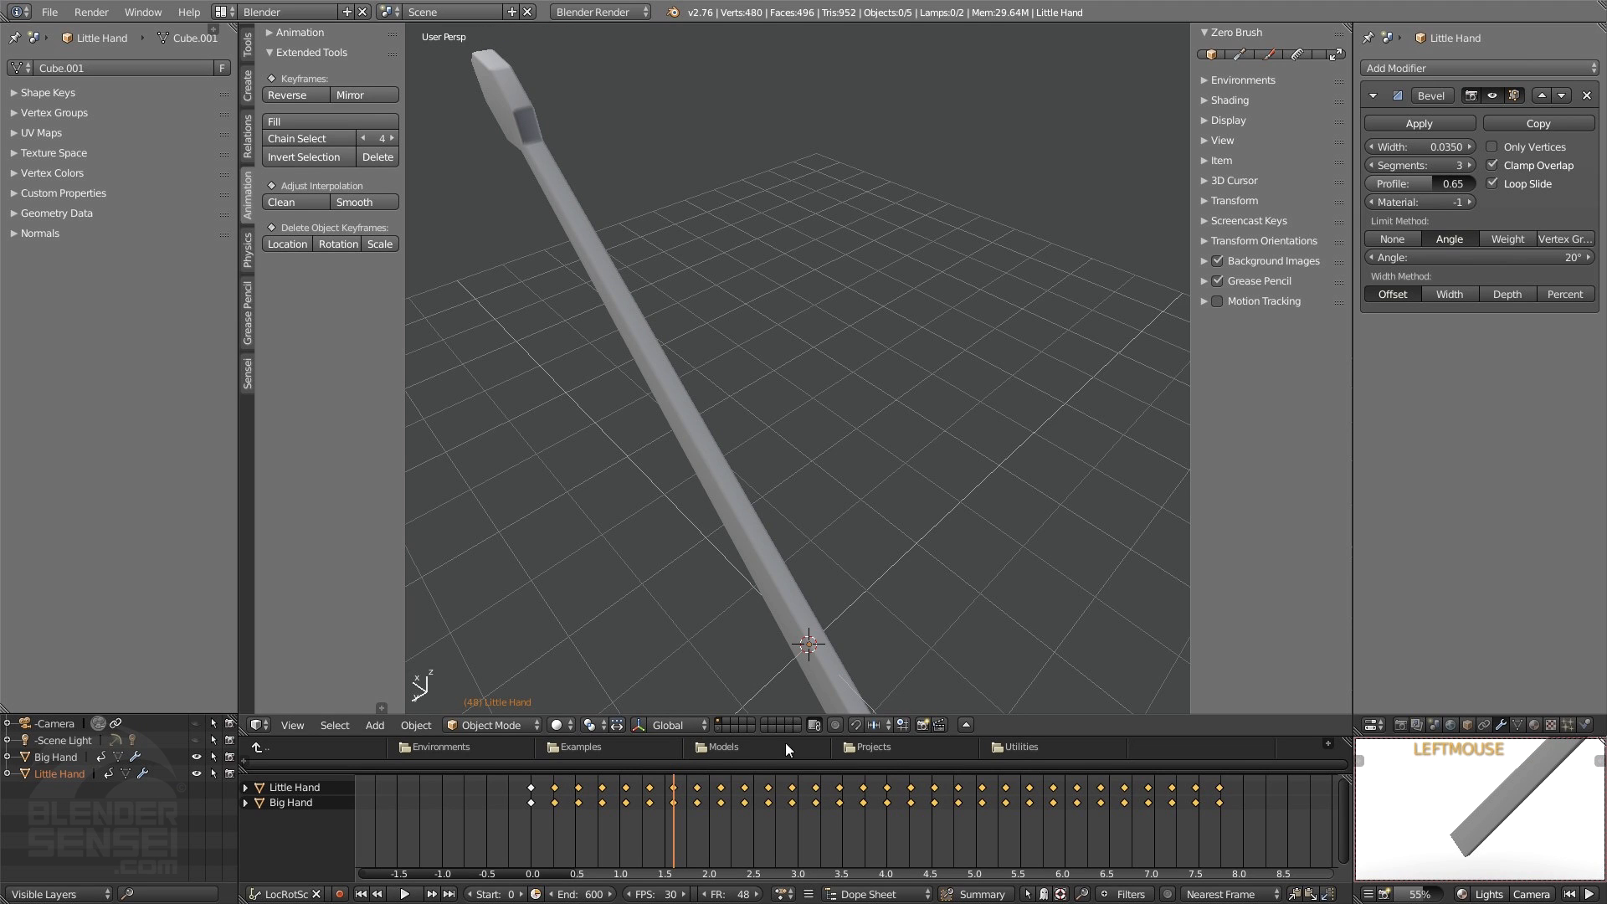
- Select Little Hand and delete its location keyframes
left_click(312, 786)
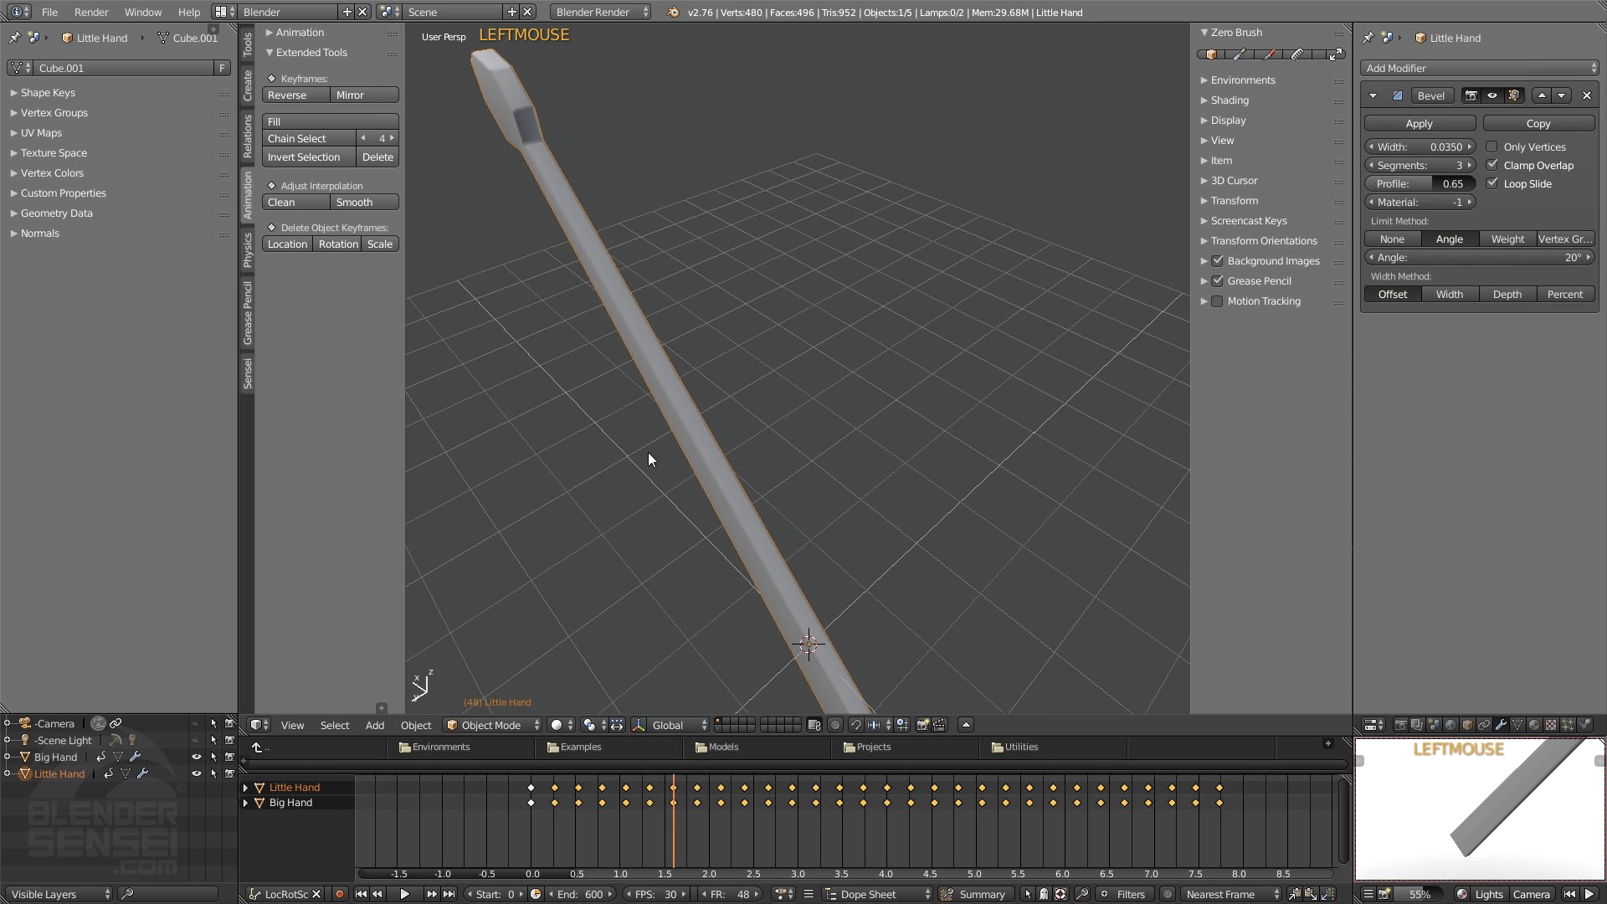
scroll(754, 430, "down", 2)
middle_click_drag(785, 449, 724, 526, "shift")
scroll(725, 526, "up", 2)
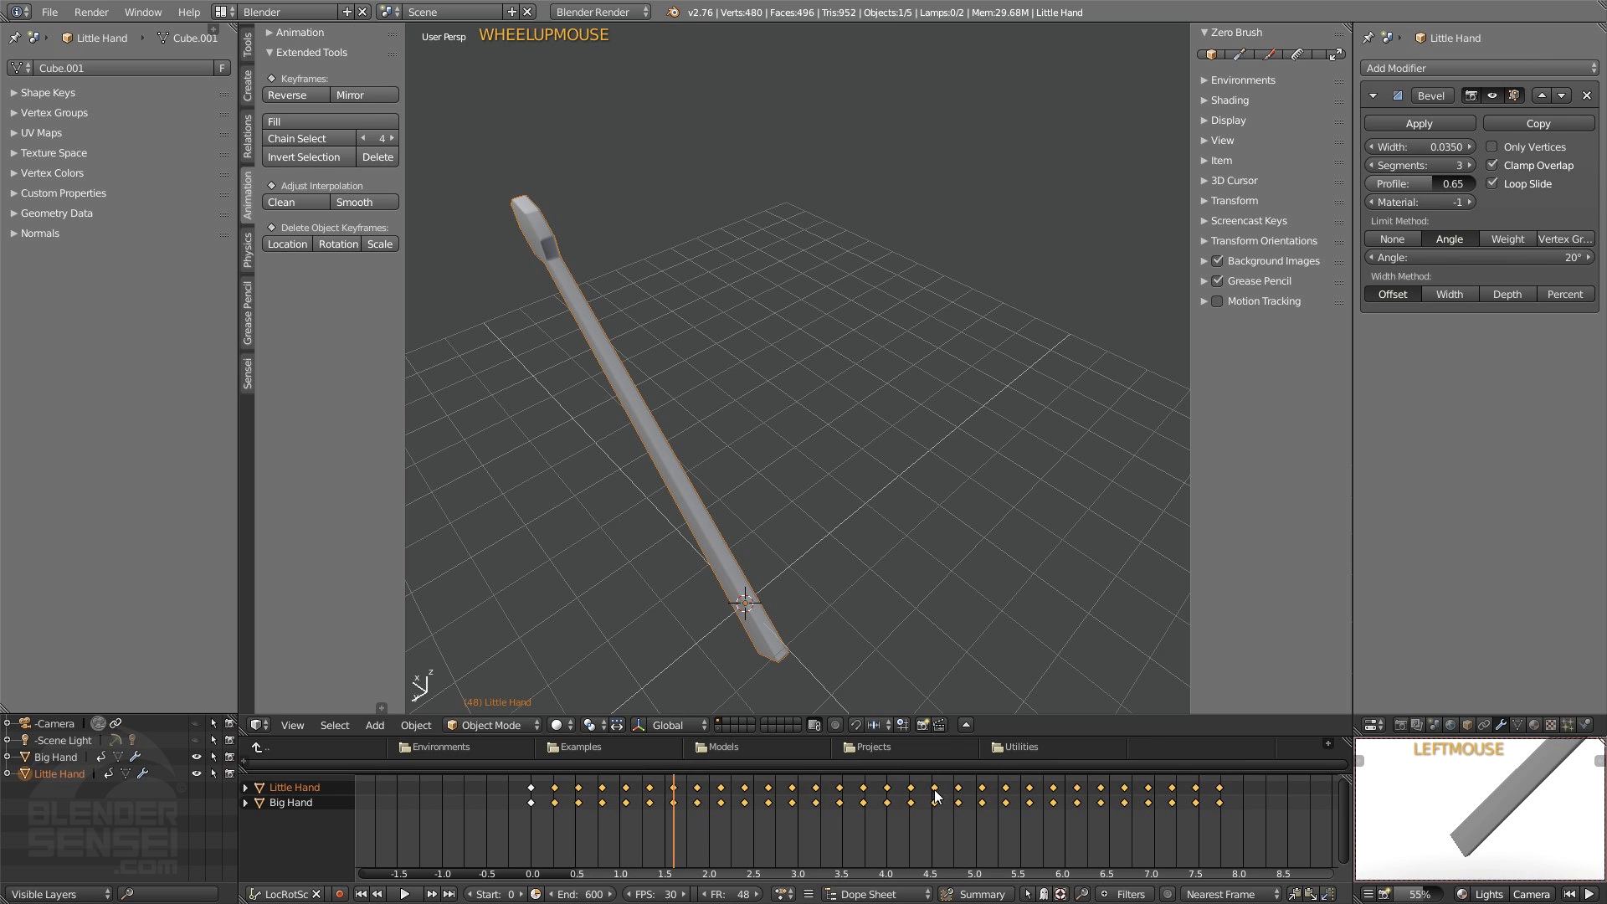
middle_click_drag(777, 526, 808, 494, "shift")
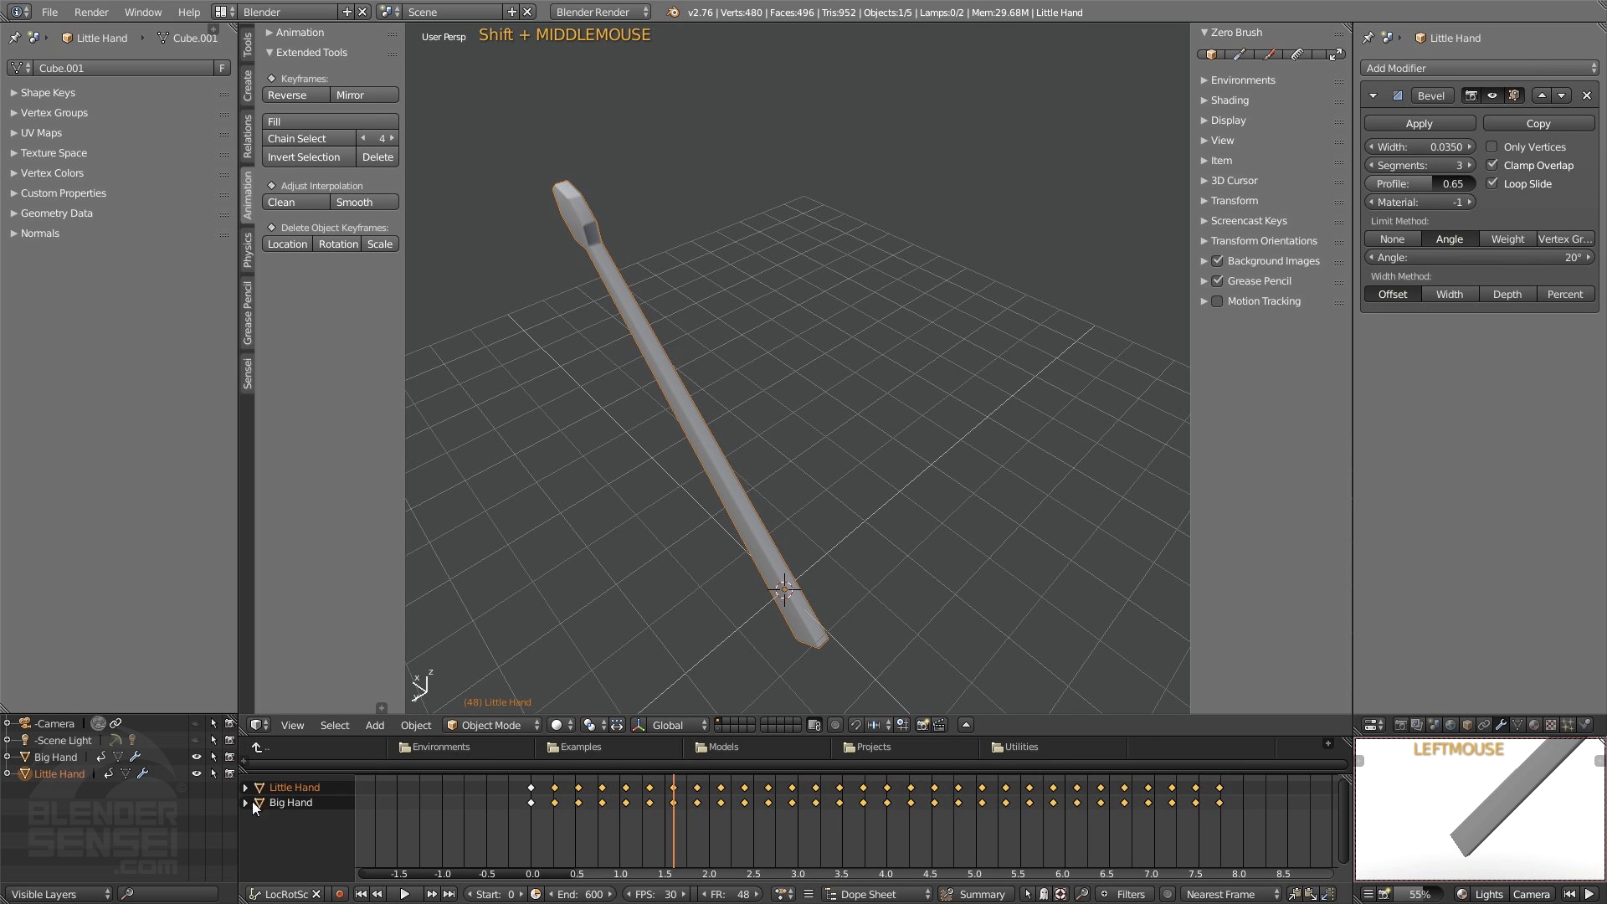
left_click(295, 785)
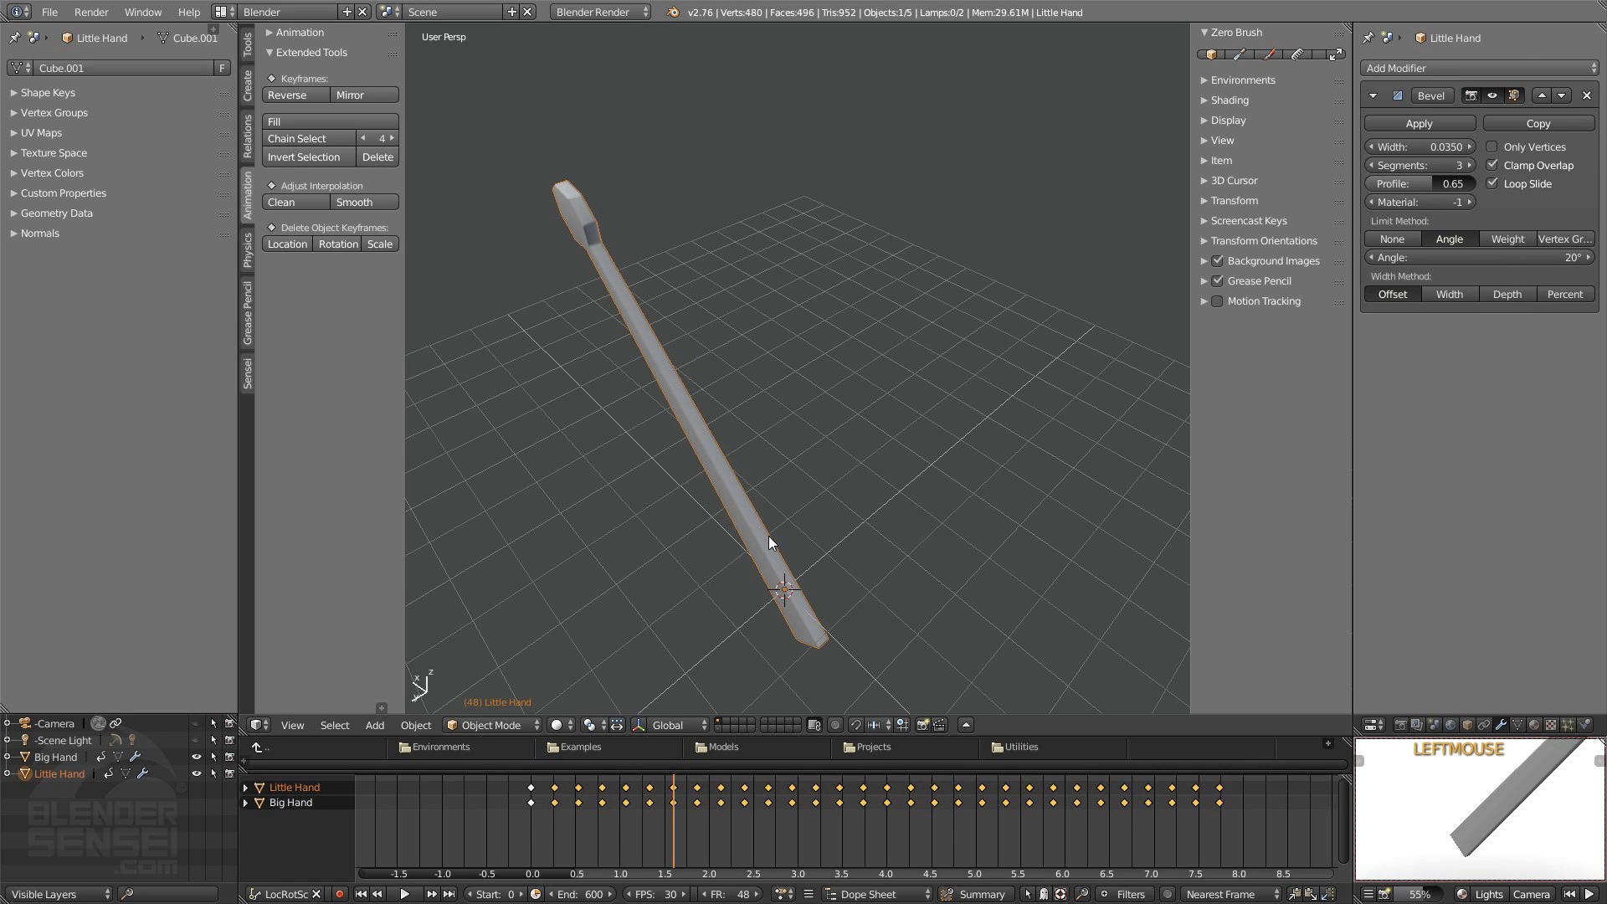
left_click(288, 244)
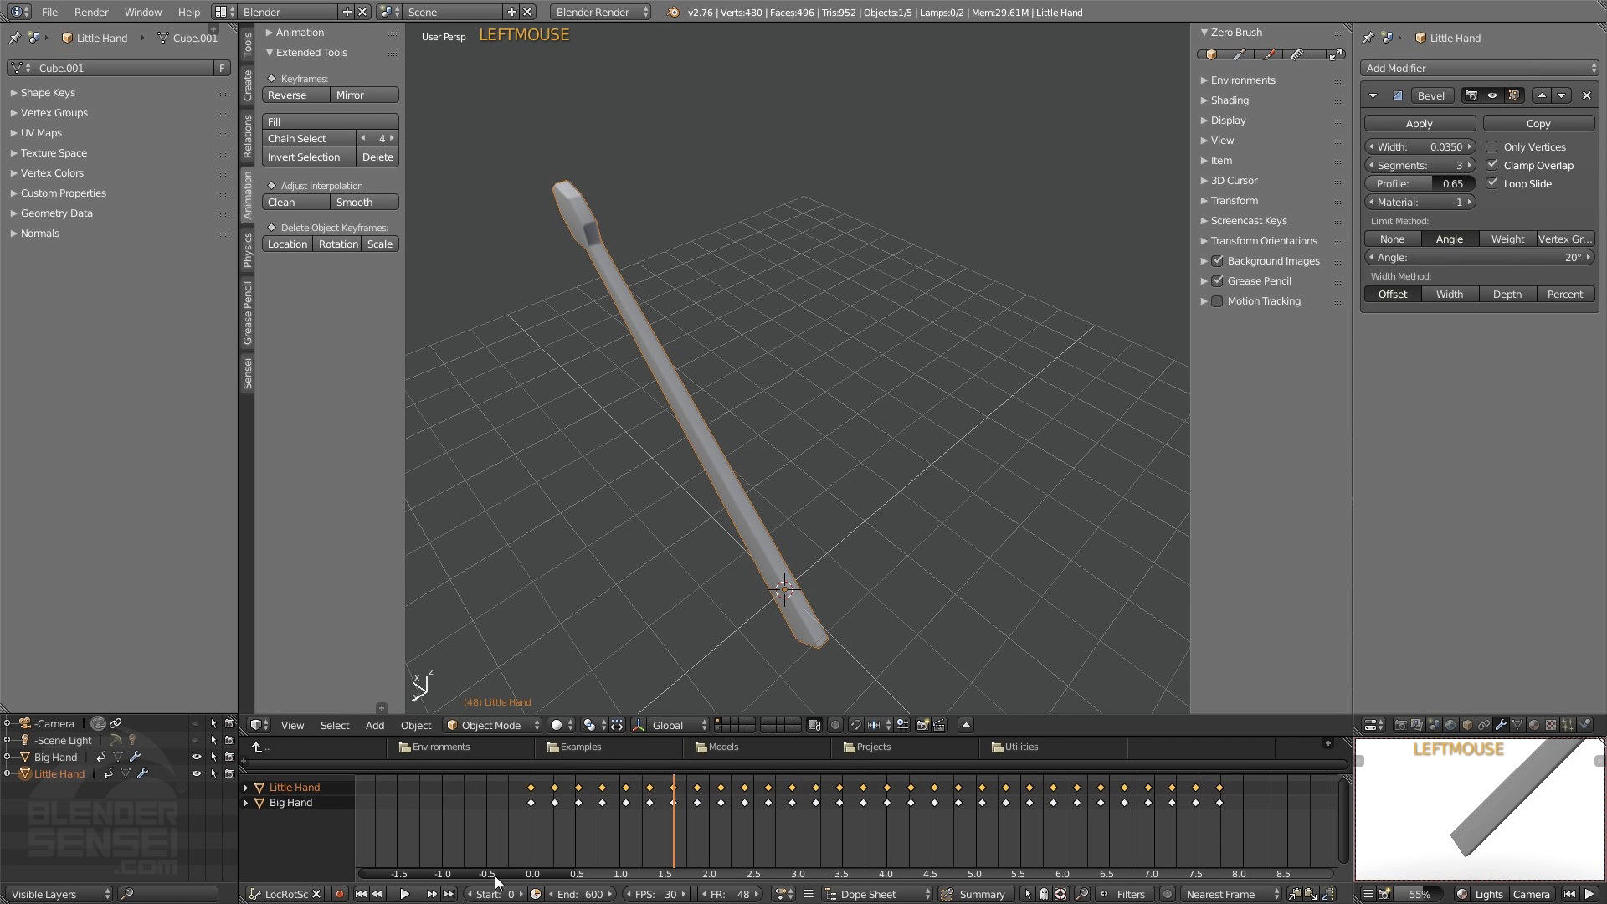
- Return to frame 0 and move Little Hand about 0.2 along the global Y axis
left_click(360, 893)
middle_click_drag(526, 651, 782, 445)
key("g")
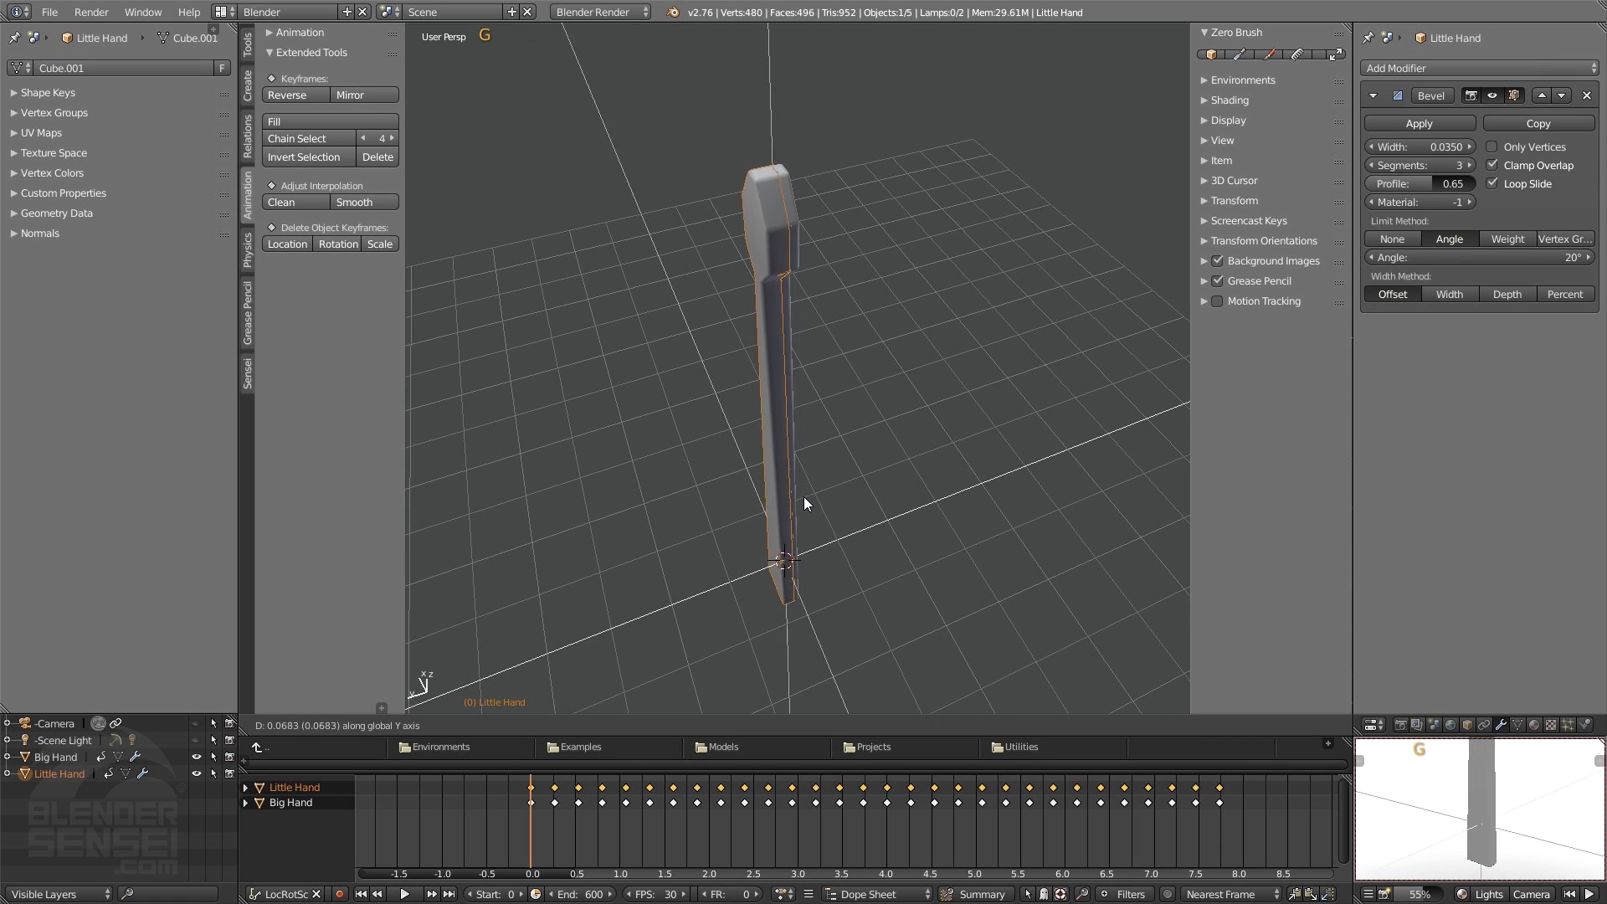
right_click(799, 506)
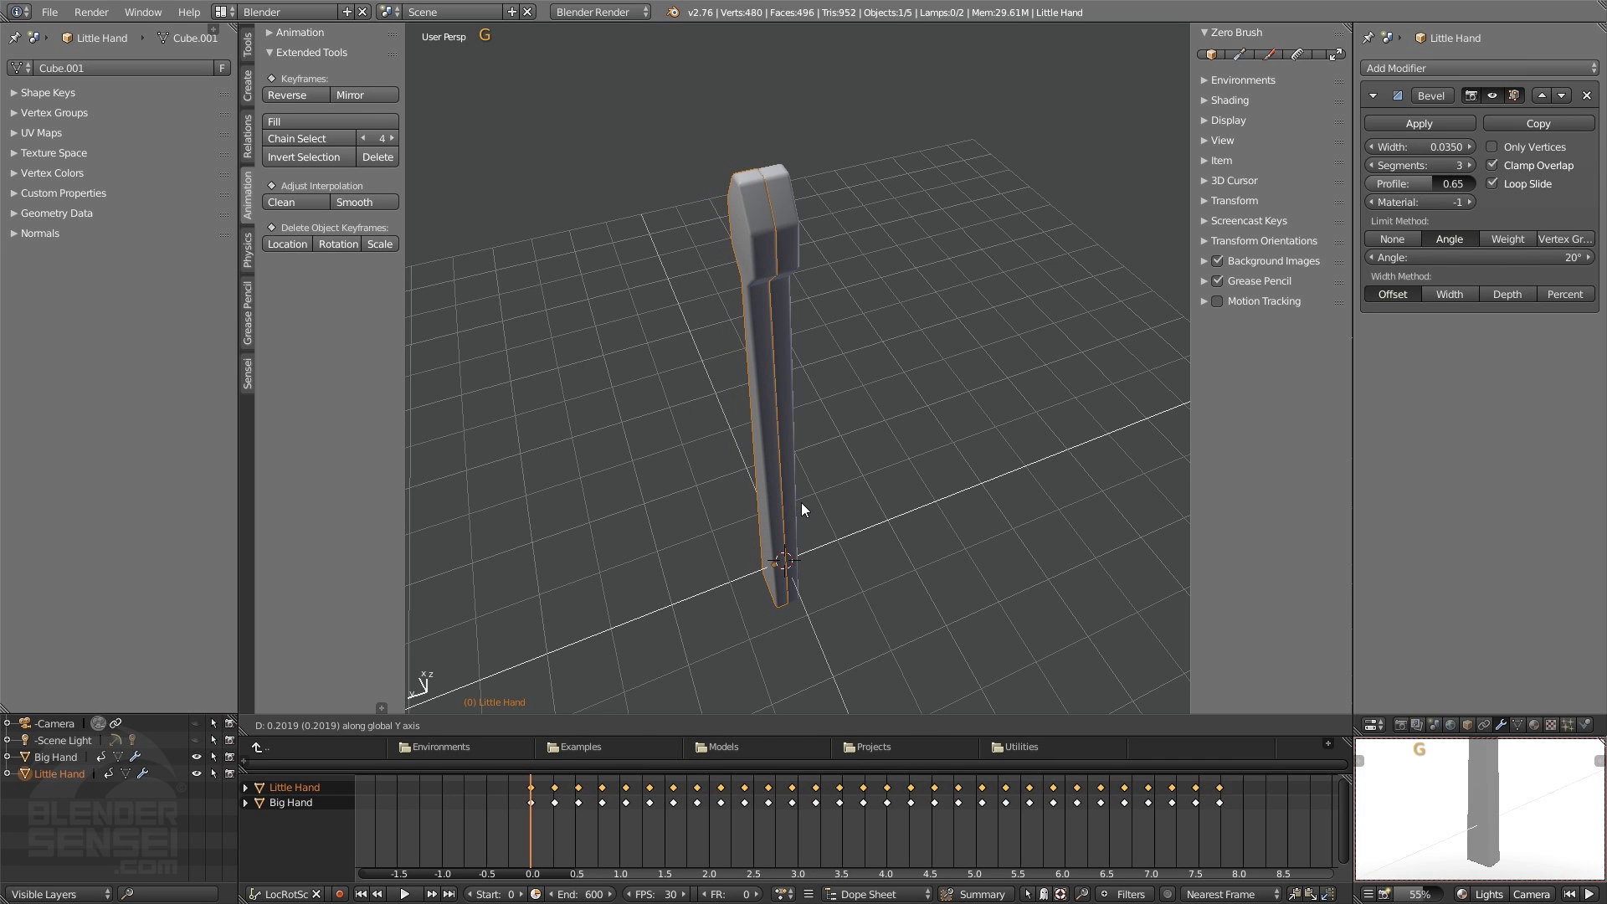
- Play the animation of the two offset hands in perspective, stop it and return to frame 0
left_click(405, 893)
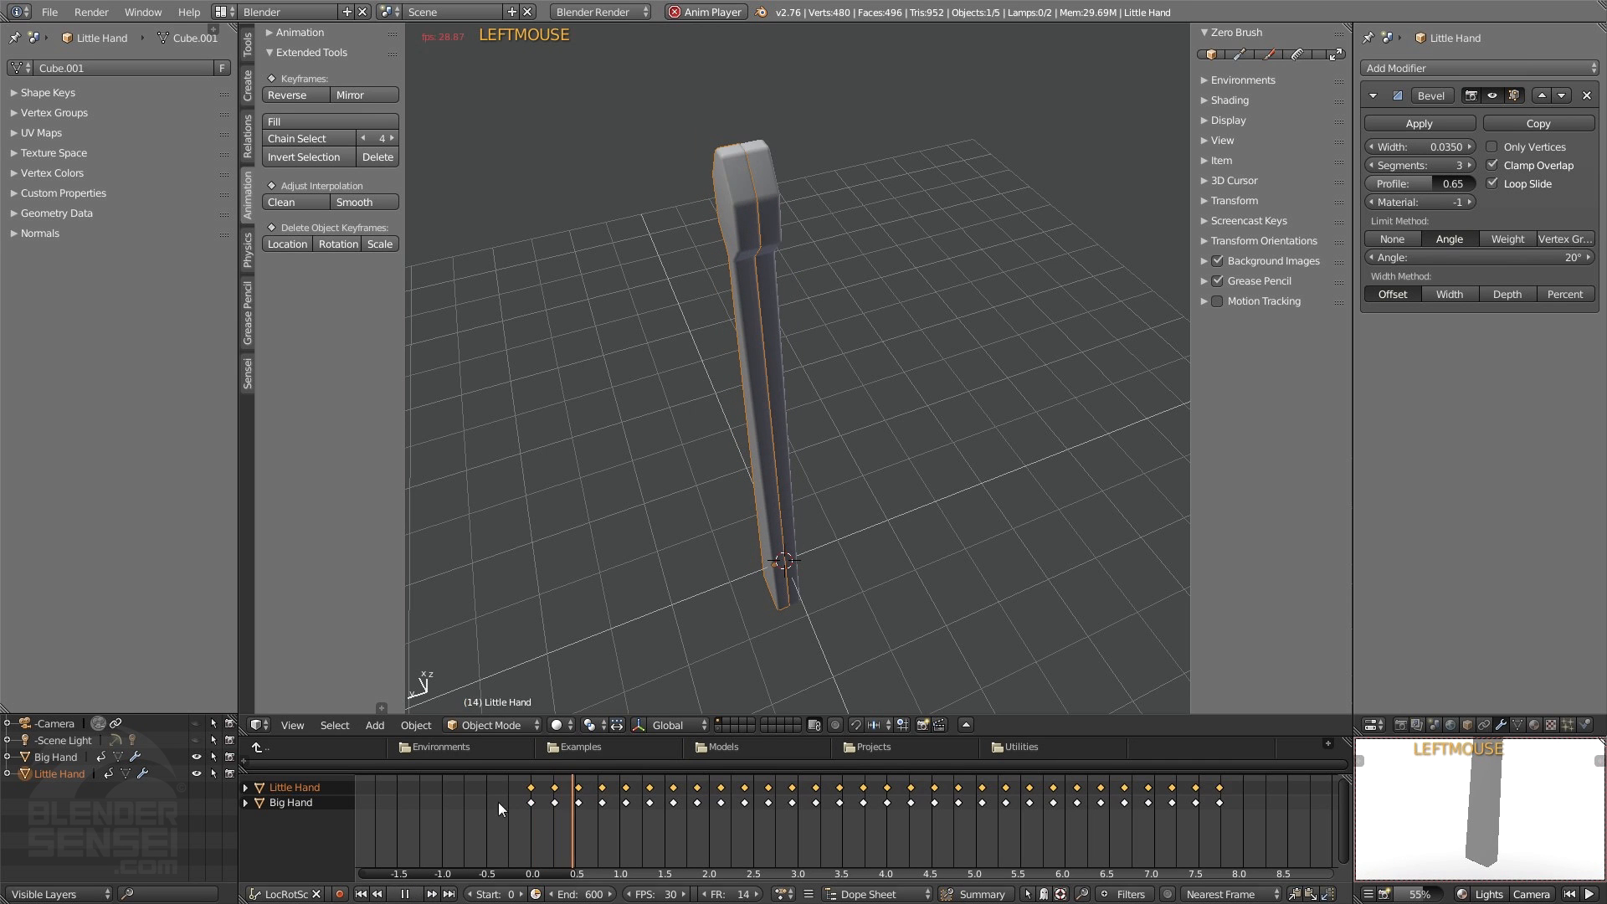
middle_click_drag(688, 502, 561, 502)
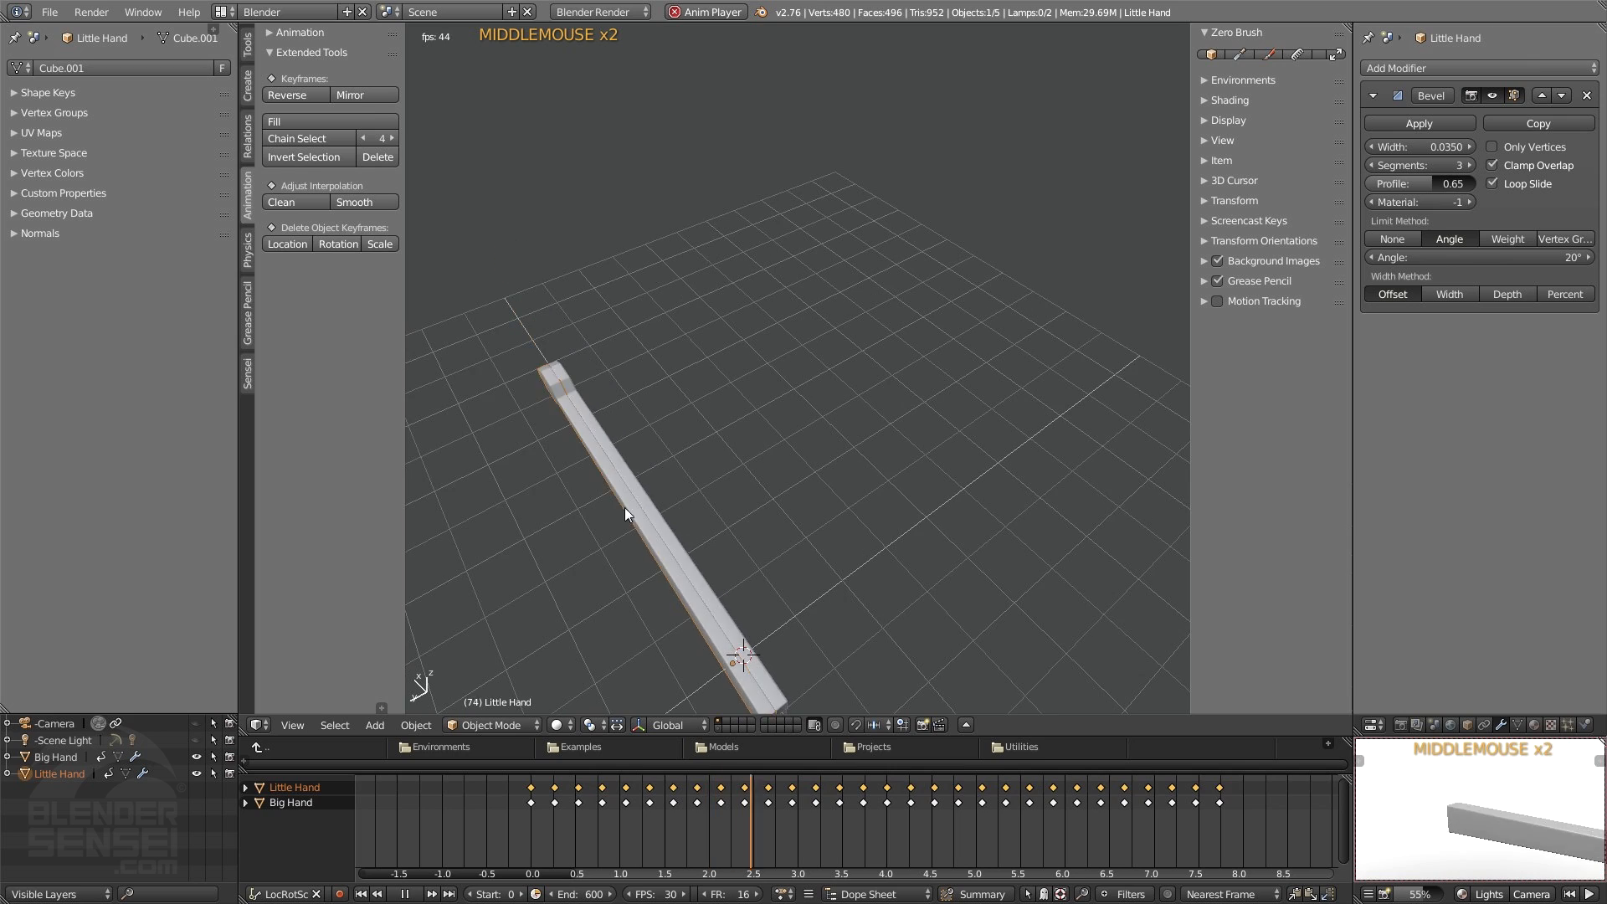
middle_click_drag(816, 528, 857, 391, "shift")
middle_click_drag(907, 328, 721, 449, "shift")
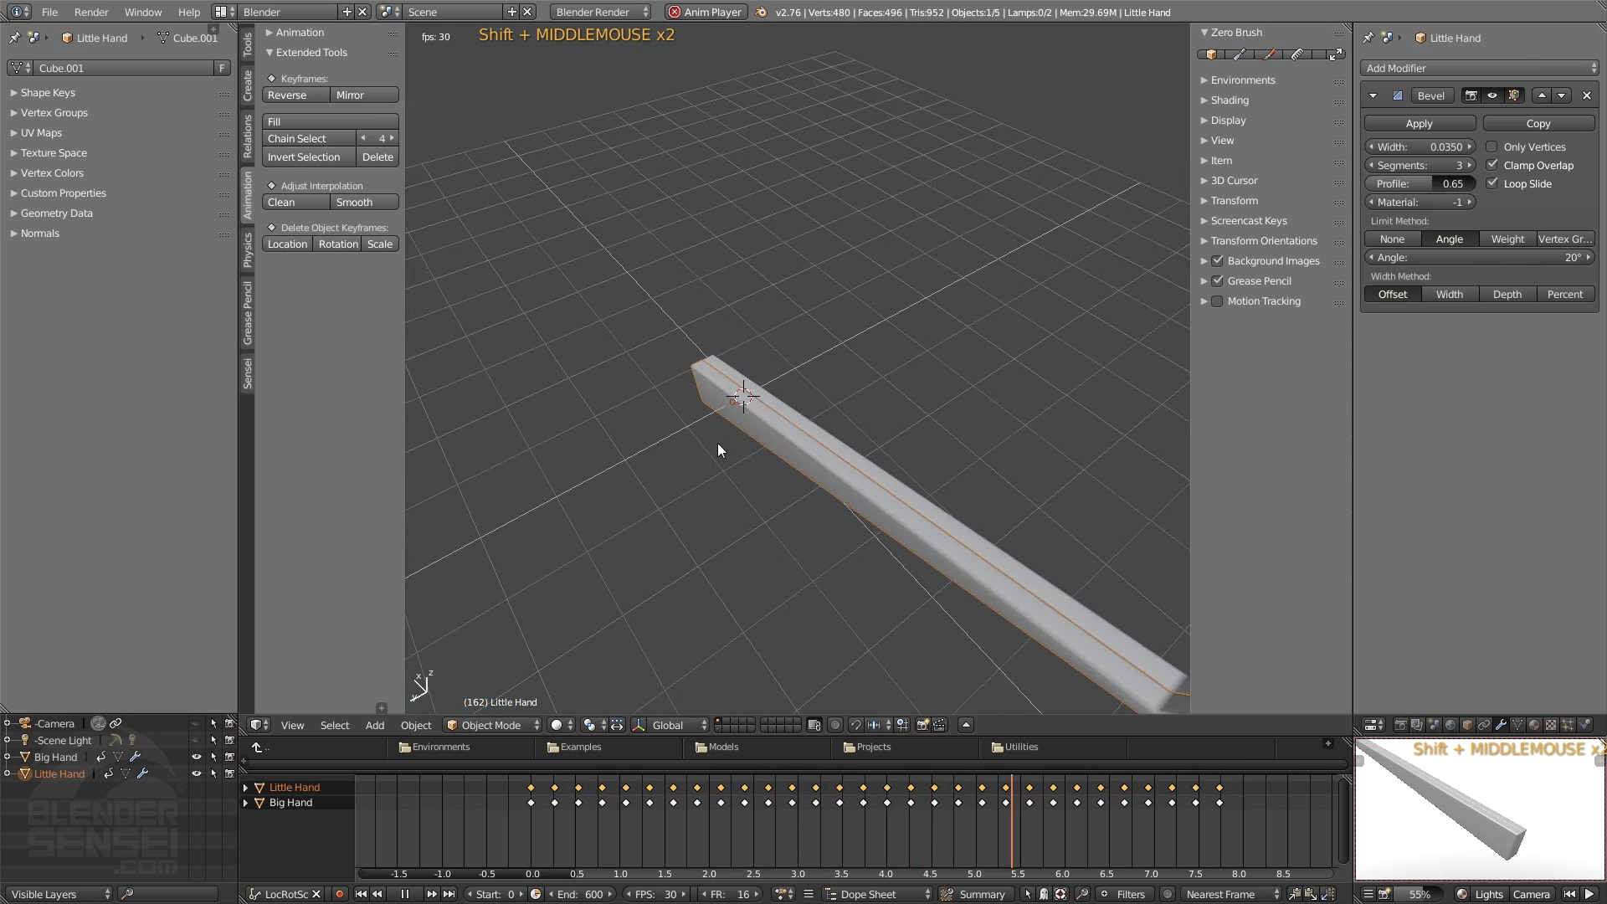
left_click(405, 893)
left_click(362, 894)
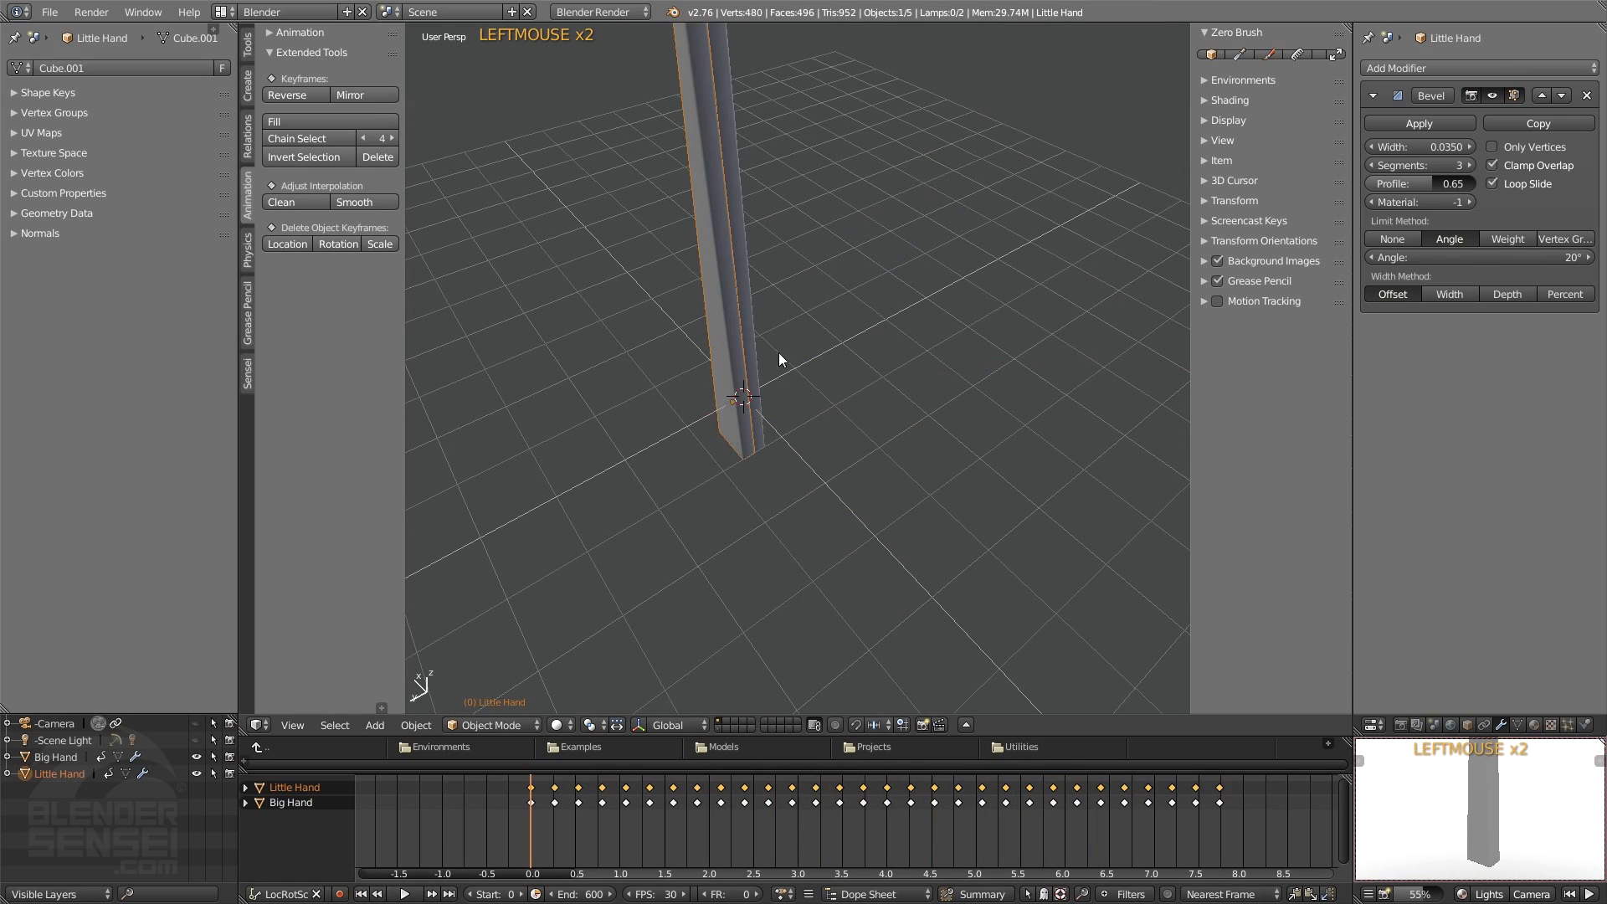
- Try moving Little Hand freely away from Big Hand, play the animation, and return to frame 0
middle_click_drag(778, 356, 707, 532, "shift")
key("g")
left_click(1066, 346)
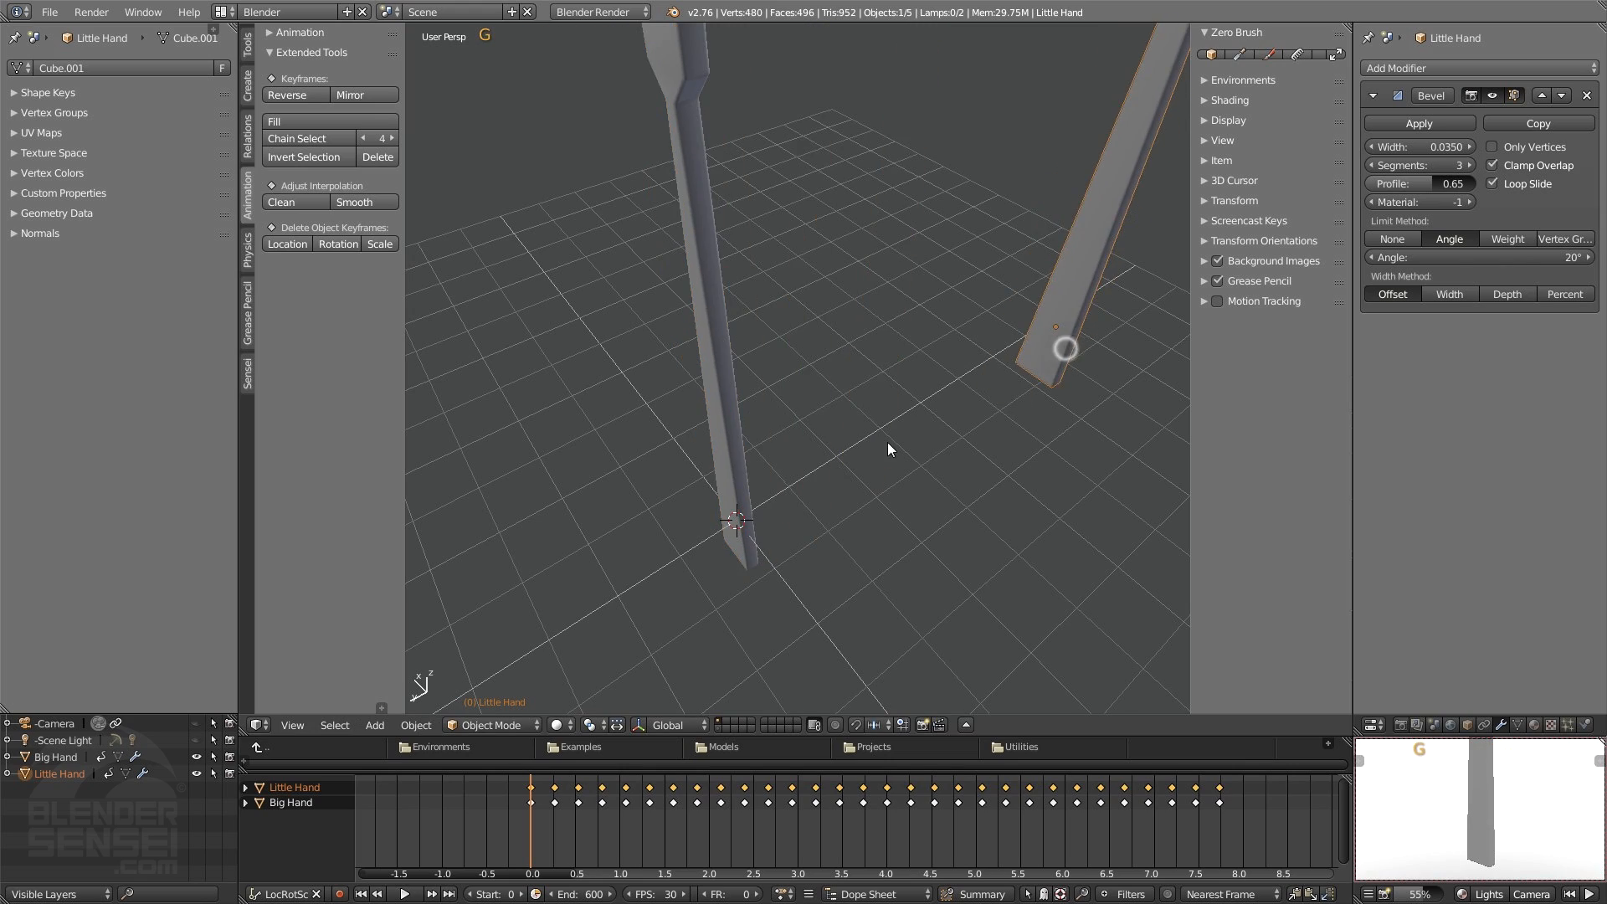
scroll(889, 442, "down", 4)
middle_click_drag(890, 442, 992, 393)
left_click(405, 893)
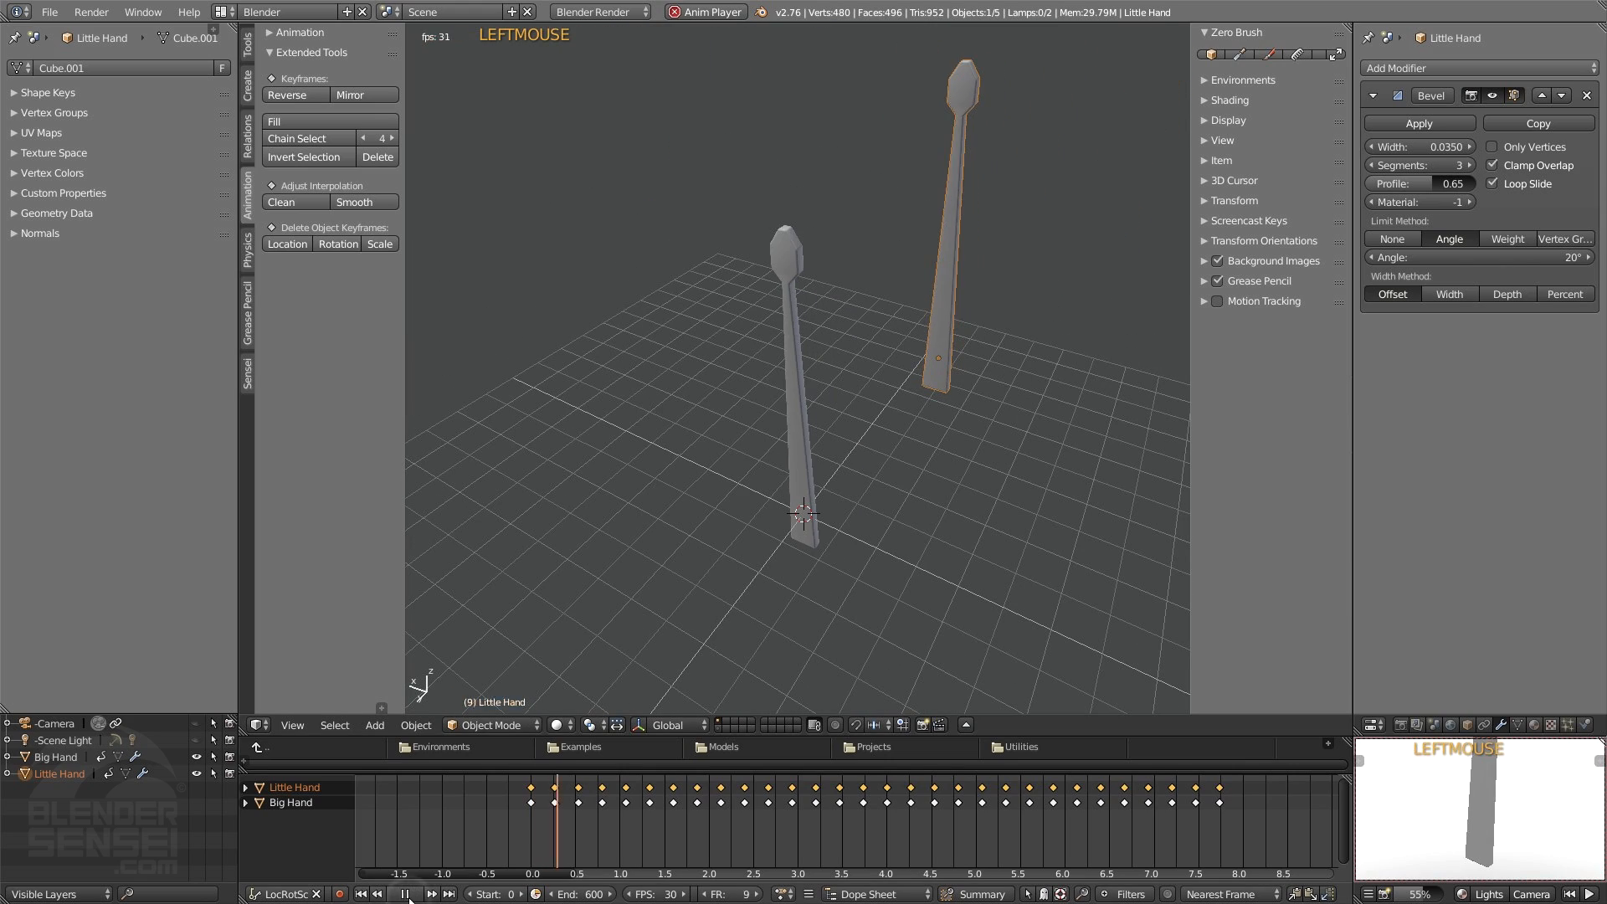
middle_click_drag(922, 338, 977, 349)
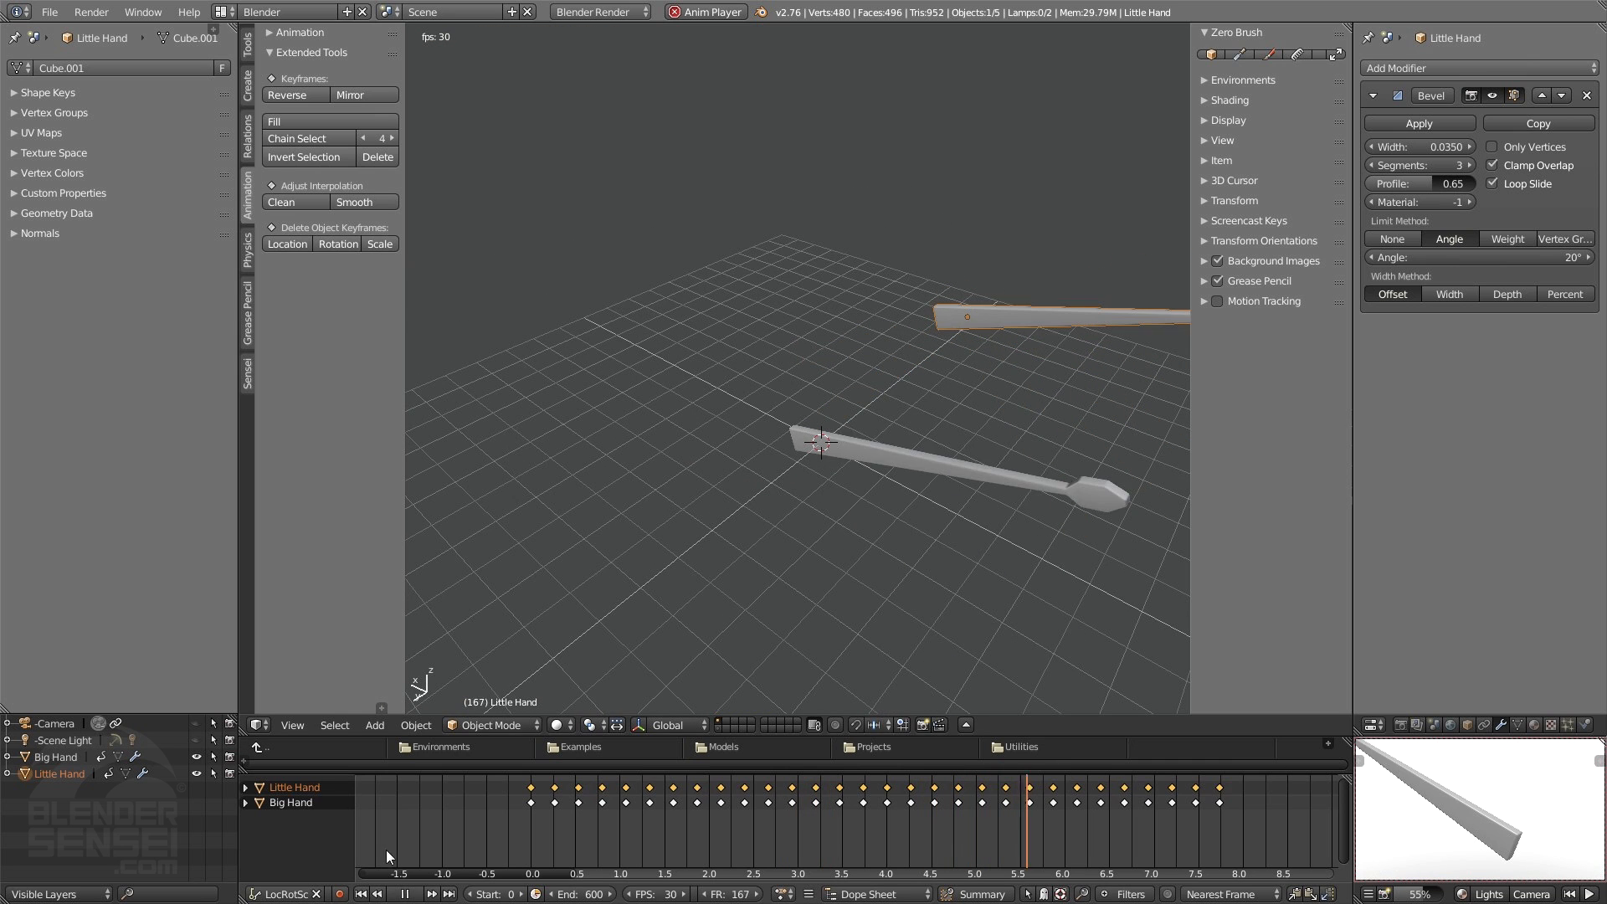
left_click(402, 894)
left_click(360, 894)
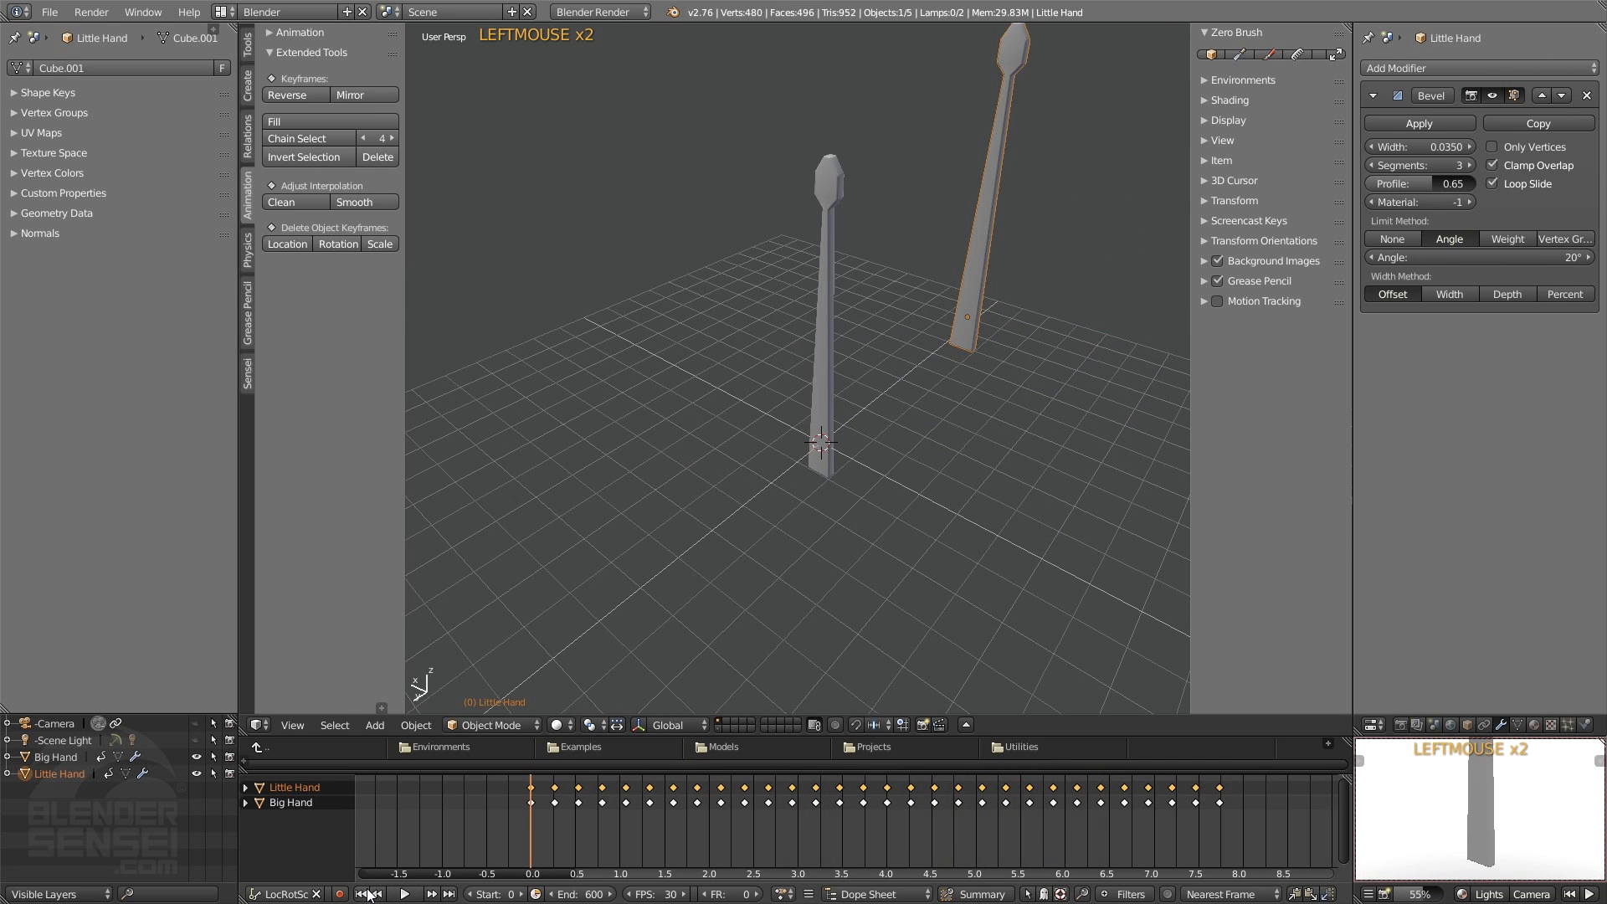
- Undo the free move of Little Hand and go back to frame 0
key("ctrl+z")
key("ctrl+z")
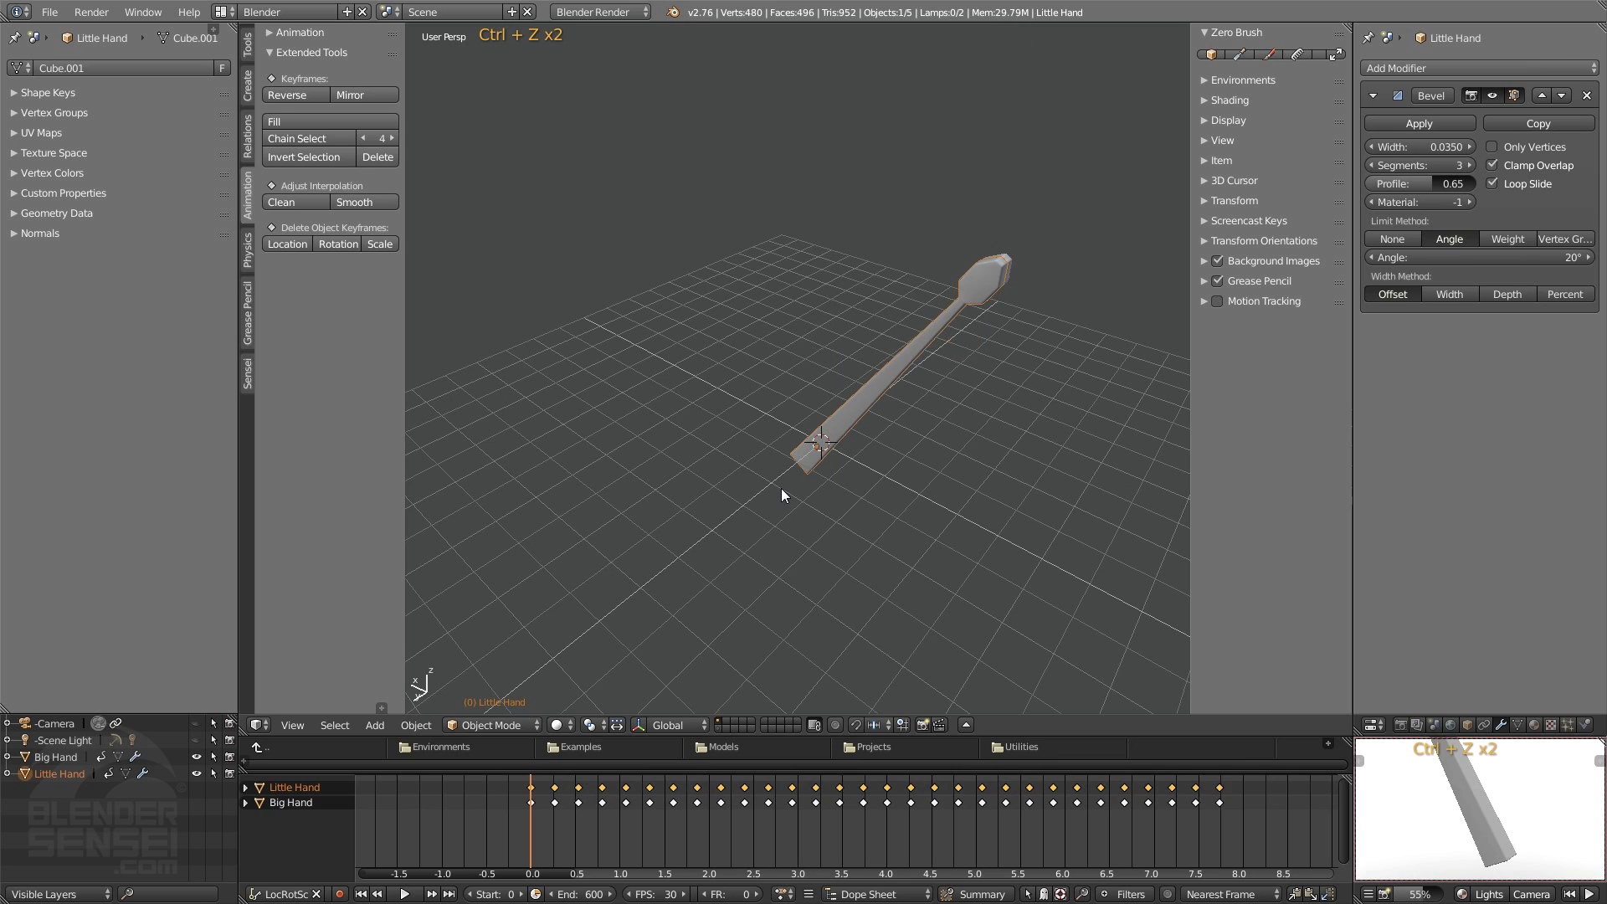
middle_click_drag(855, 468, 804, 445)
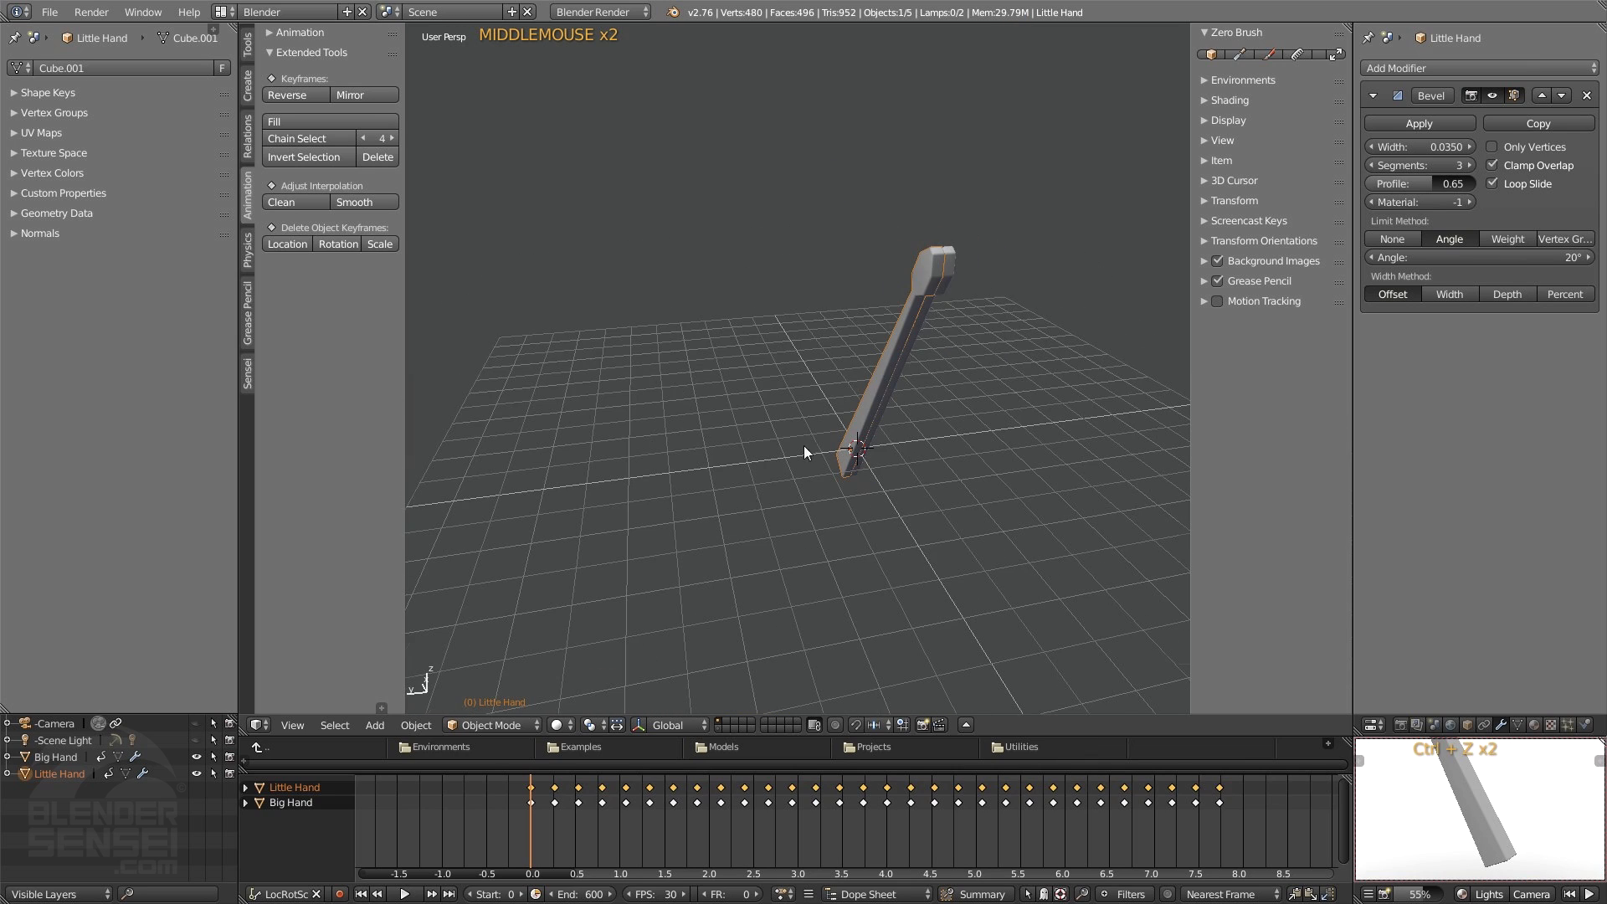
left_click(361, 893)
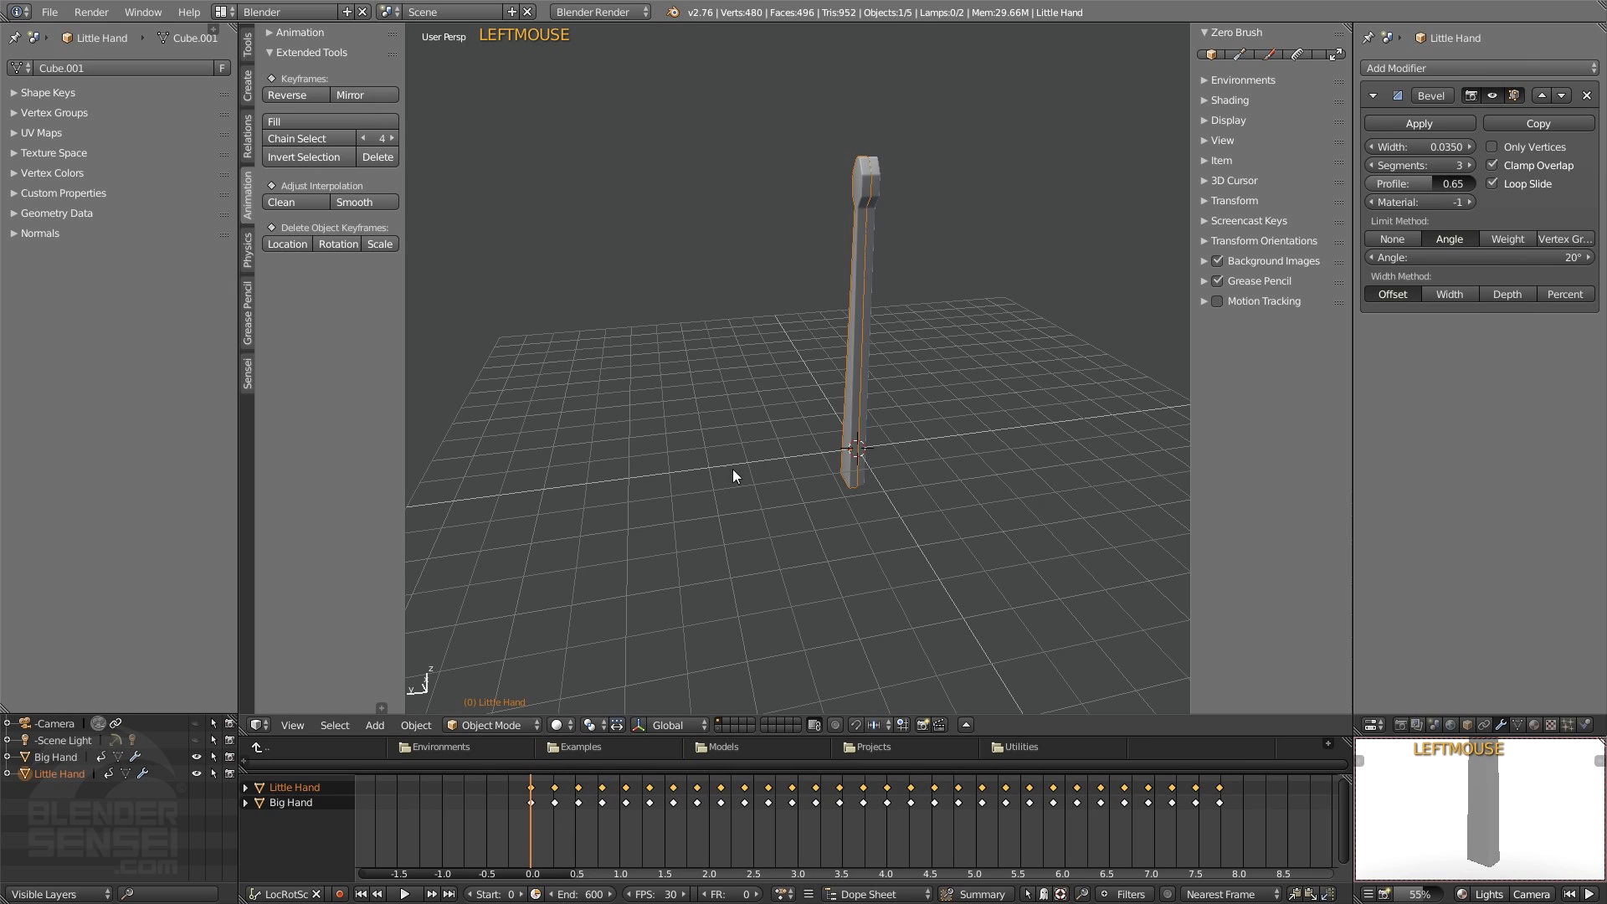
- In wireframe Edit Mode, move Little Hand's whole head about -2.1 along the global Z axis, and return to solid Object Mode
mouse_move(732, 468)
middle_mouse_down()
mouse_move(895, 452)
mouse_move(947, 496)
mouse_move(980, 493)
mouse_move(778, 429)
mouse_move(683, 289)
mouse_move(755, 367)
mouse_move(880, 363)
mouse_move(826, 337)
middle_mouse_up()
key("Tab")
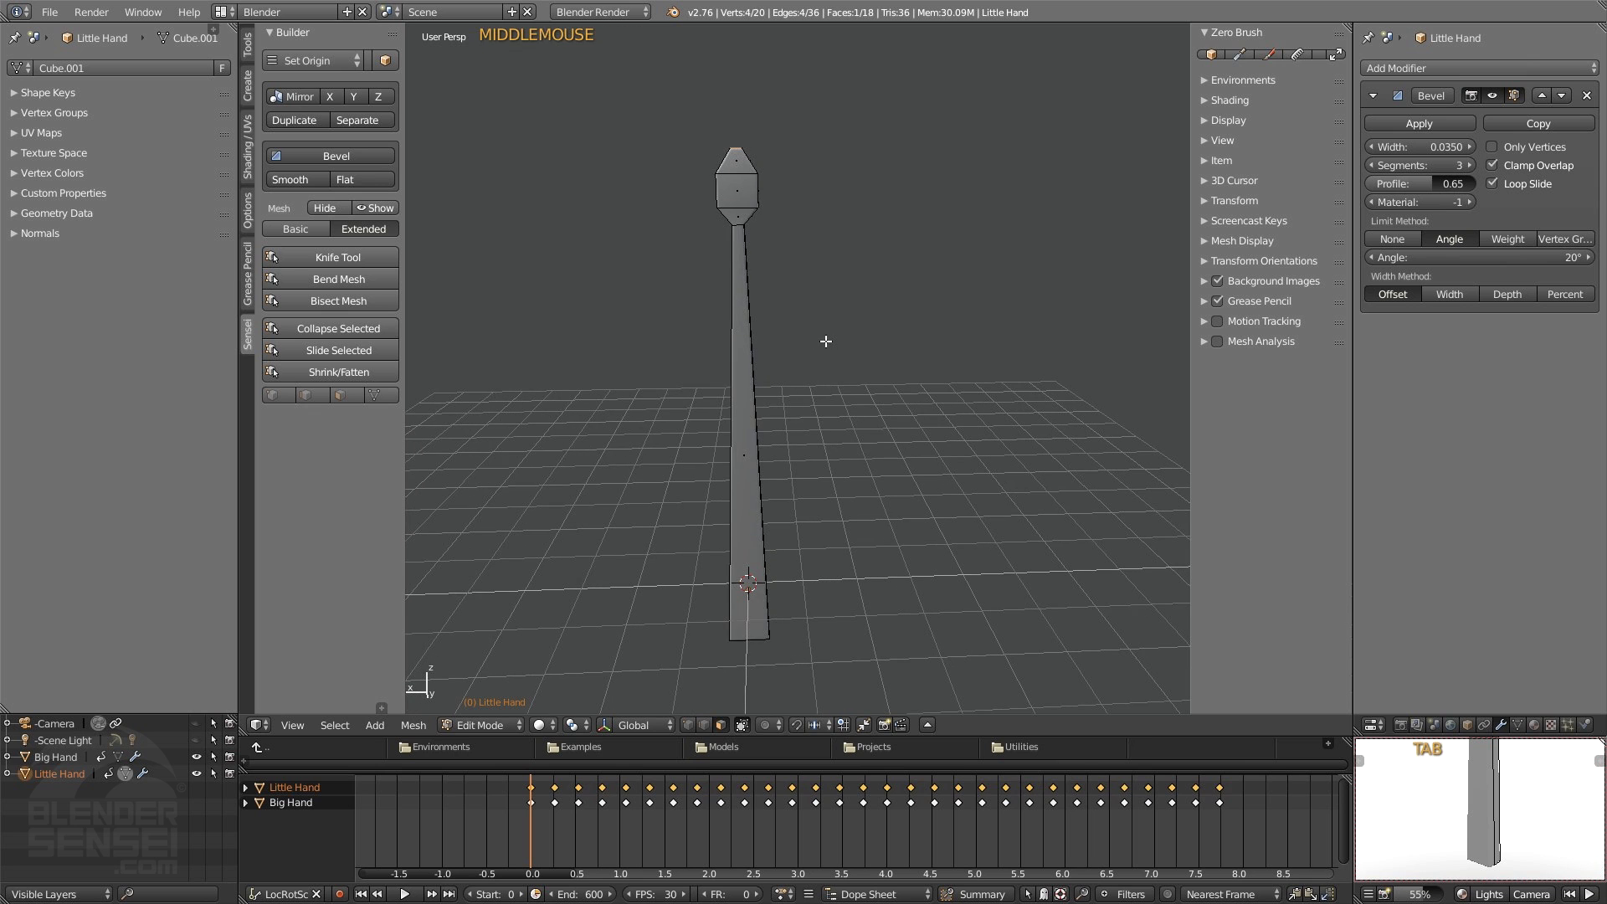
key("z")
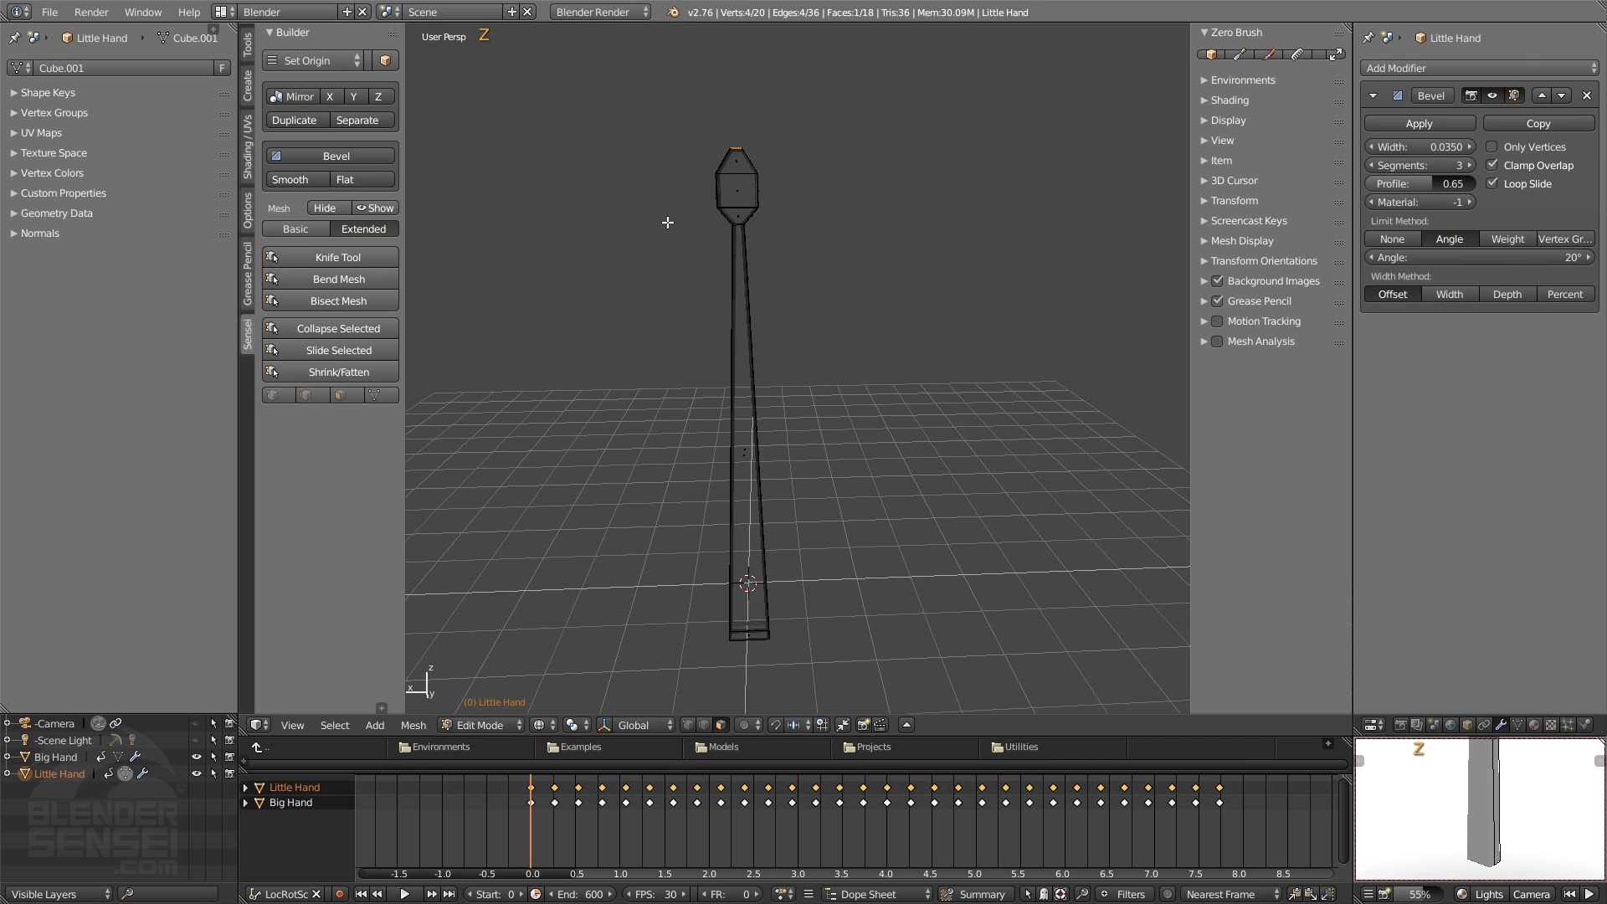
key("b")
left_click_drag(649, 108, 841, 216)
middle_click_drag(846, 233, 799, 216)
key("g")
key("z")
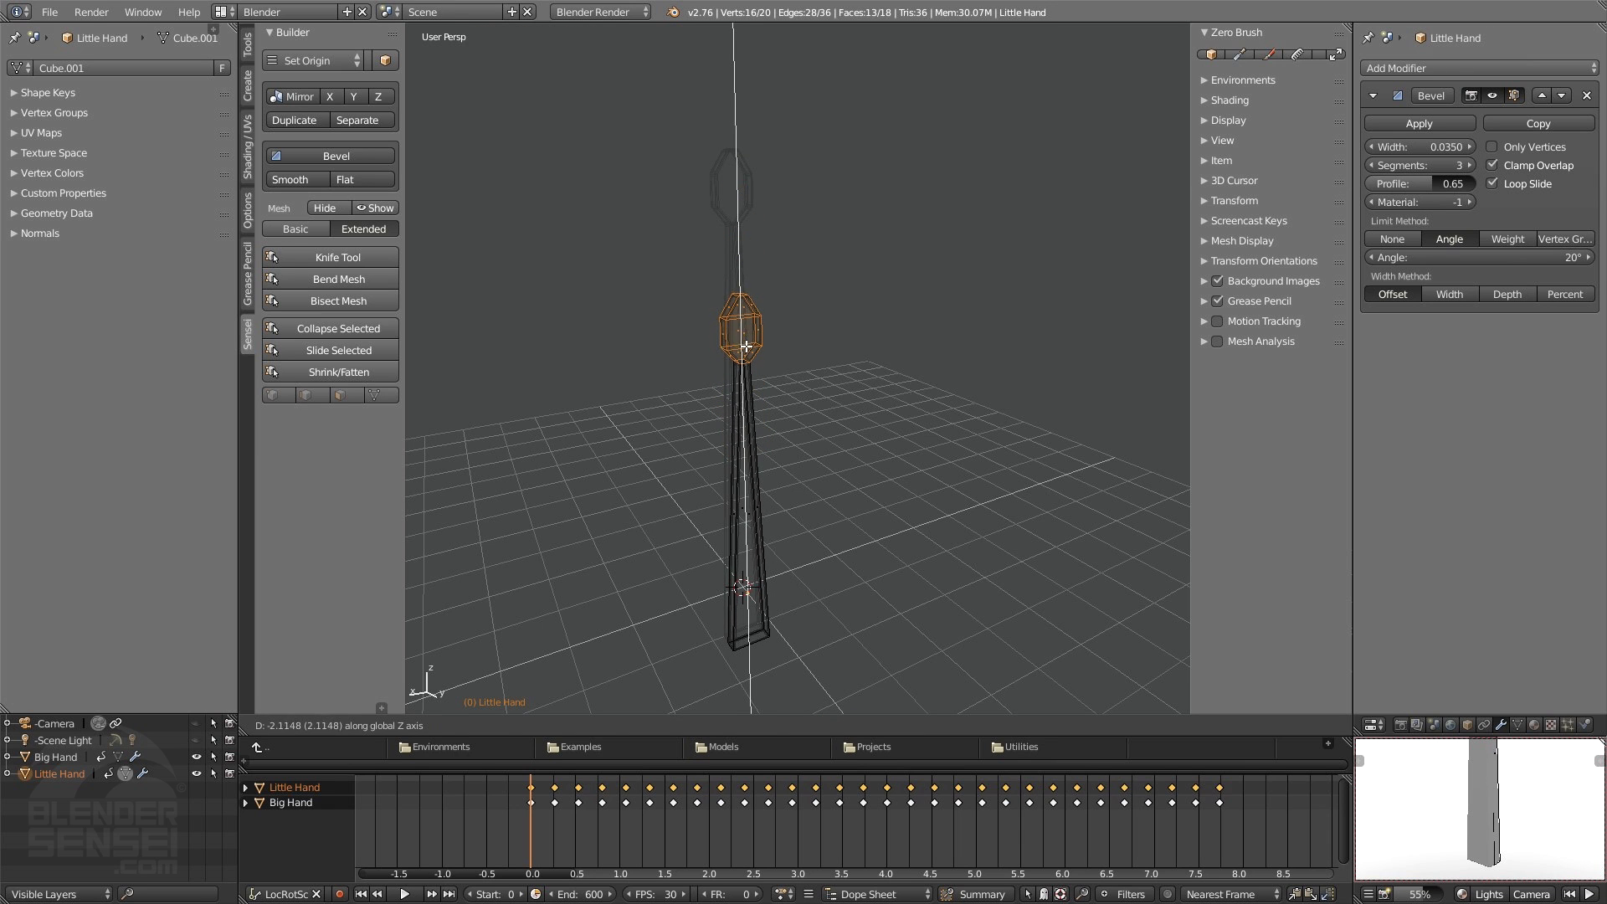
left_click(807, 348)
middle_click_drag(807, 348, 745, 367)
mouse_move(740, 439)
middle_mouse_down("shift")
mouse_move(750, 326)
mouse_move(761, 359)
mouse_move(781, 326)
mouse_move(753, 405)
mouse_move(758, 386)
mouse_move(946, 348)
mouse_move(817, 394)
mouse_move(528, 405)
mouse_move(730, 405)
mouse_move(689, 429)
middle_mouse_up("shift")
key("z")
key("Tab")
- Scale Little Hand to about 0.75 along the global Y axis
middle_click_drag(888, 508, 764, 434)
key("s")
key("s")
key("y")
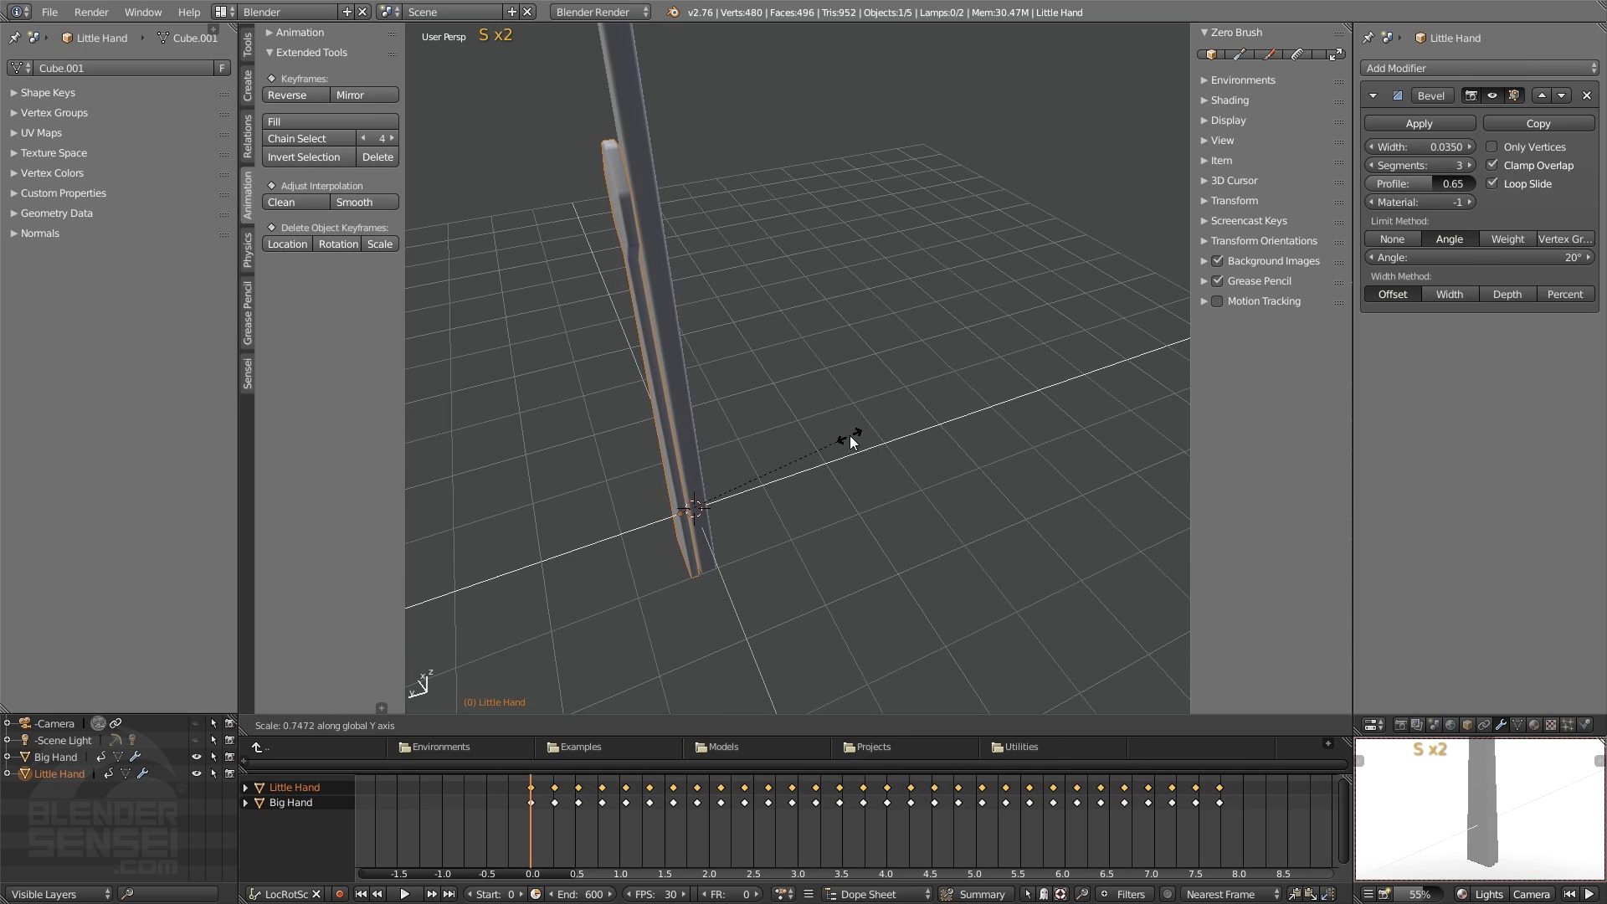
left_click(860, 430)
- Shift Little Hand along the global Y axis relative to Big Hand
middle_click_drag(860, 429, 721, 240)
key("g")
key("y")
left_click(806, 455)
- Scale down Little Hand's selected head in Edit Mode with two successive scalings
scroll(861, 429, "down", 3)
scroll(837, 358, "up", 2)
key("Tab")
key("s")
key("s")
left_click(833, 363)
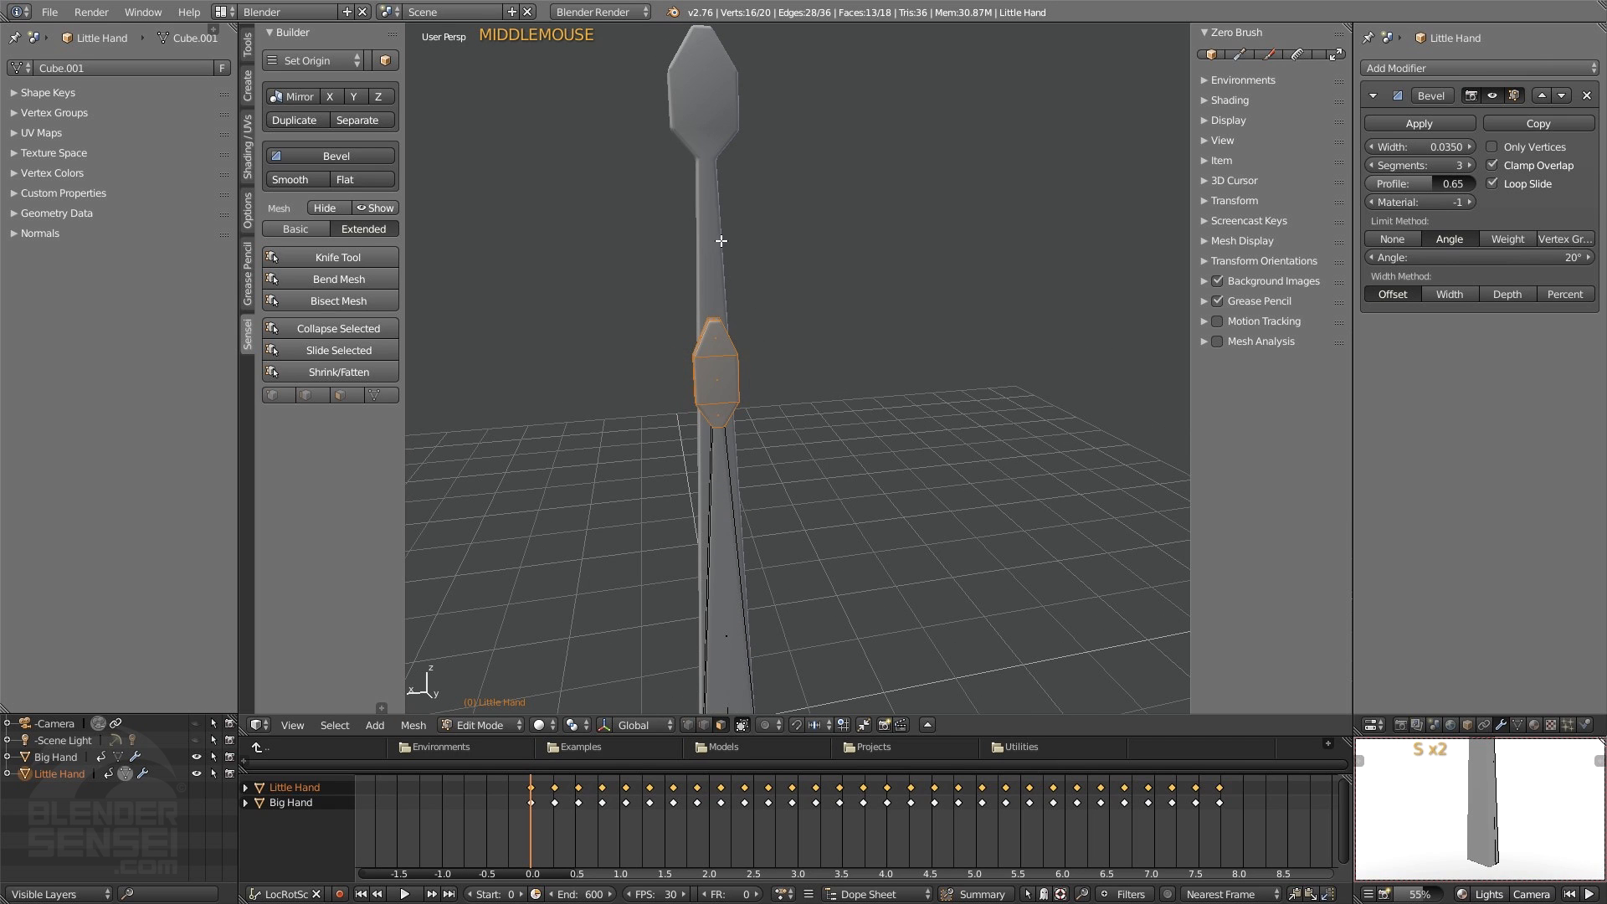
key("s")
key("s")
left_click(721, 286)
- Reposition the scaled head on Little Hand's shaft and return to Object Mode
middle_click_drag(687, 360, 782, 389)
scroll(779, 364, "down", 5)
key("g")
middle_click_drag(789, 390, 765, 453)
left_click(790, 364)
key("Tab")
scroll(763, 435, "up", 3)
mouse_move(857, 334)
middle_mouse_down()
mouse_move(882, 341)
mouse_move(868, 330)
mouse_move(863, 356)
mouse_move(867, 324)
middle_mouse_up()
scroll(867, 324, "down", 2)
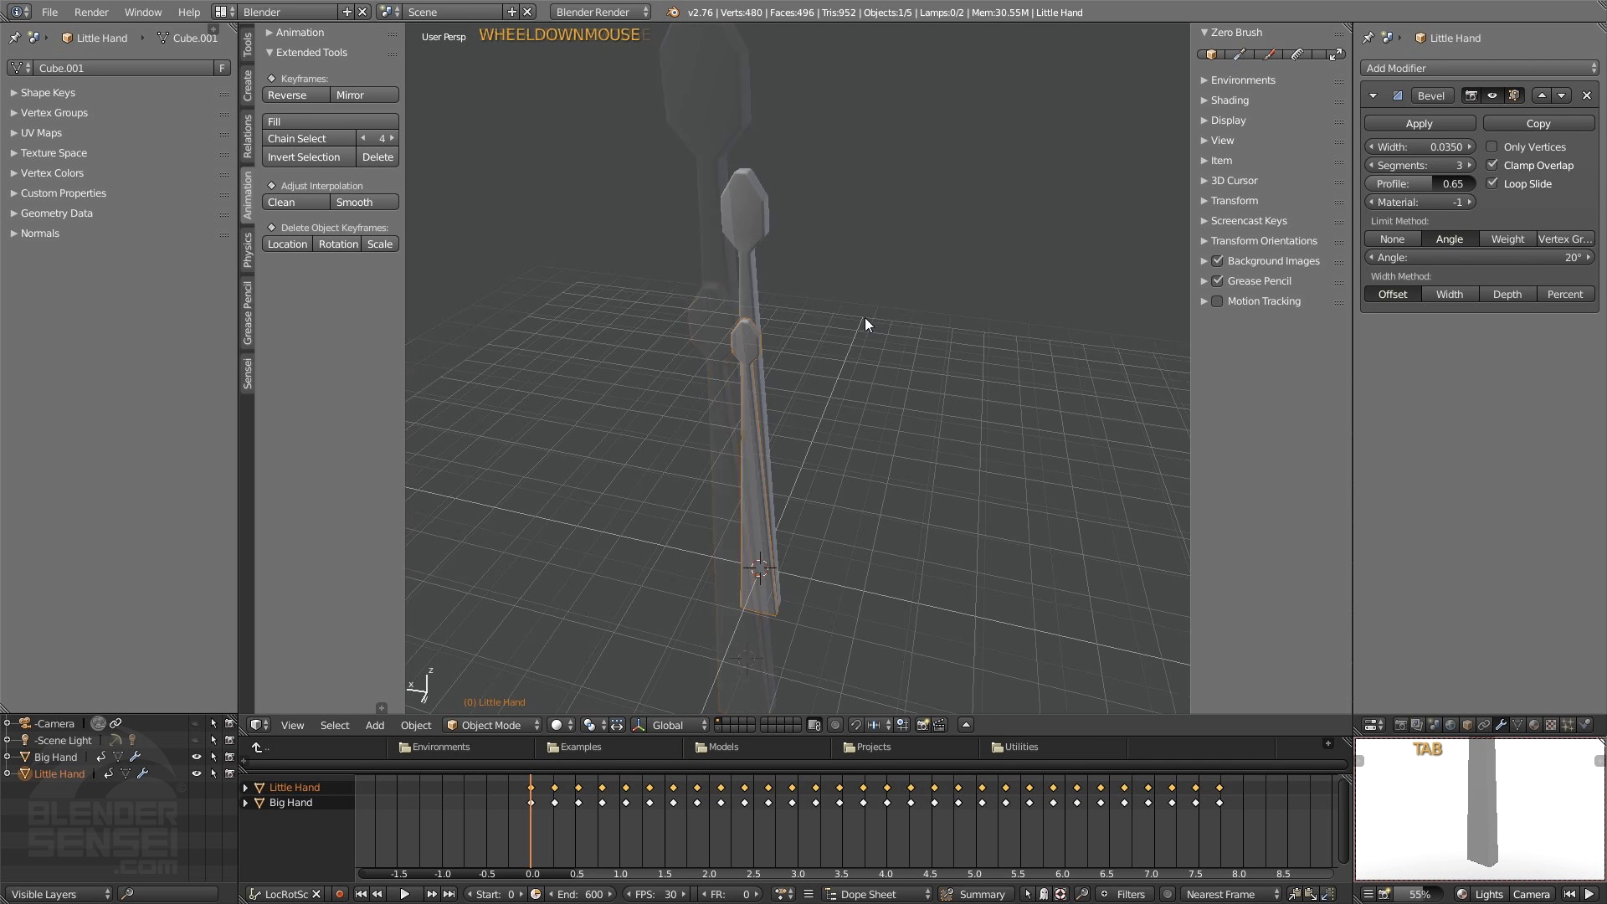
- Turn on Hi-Def Shading in the Builder options and inspect the two clock hands
scroll(867, 324, "up", 2)
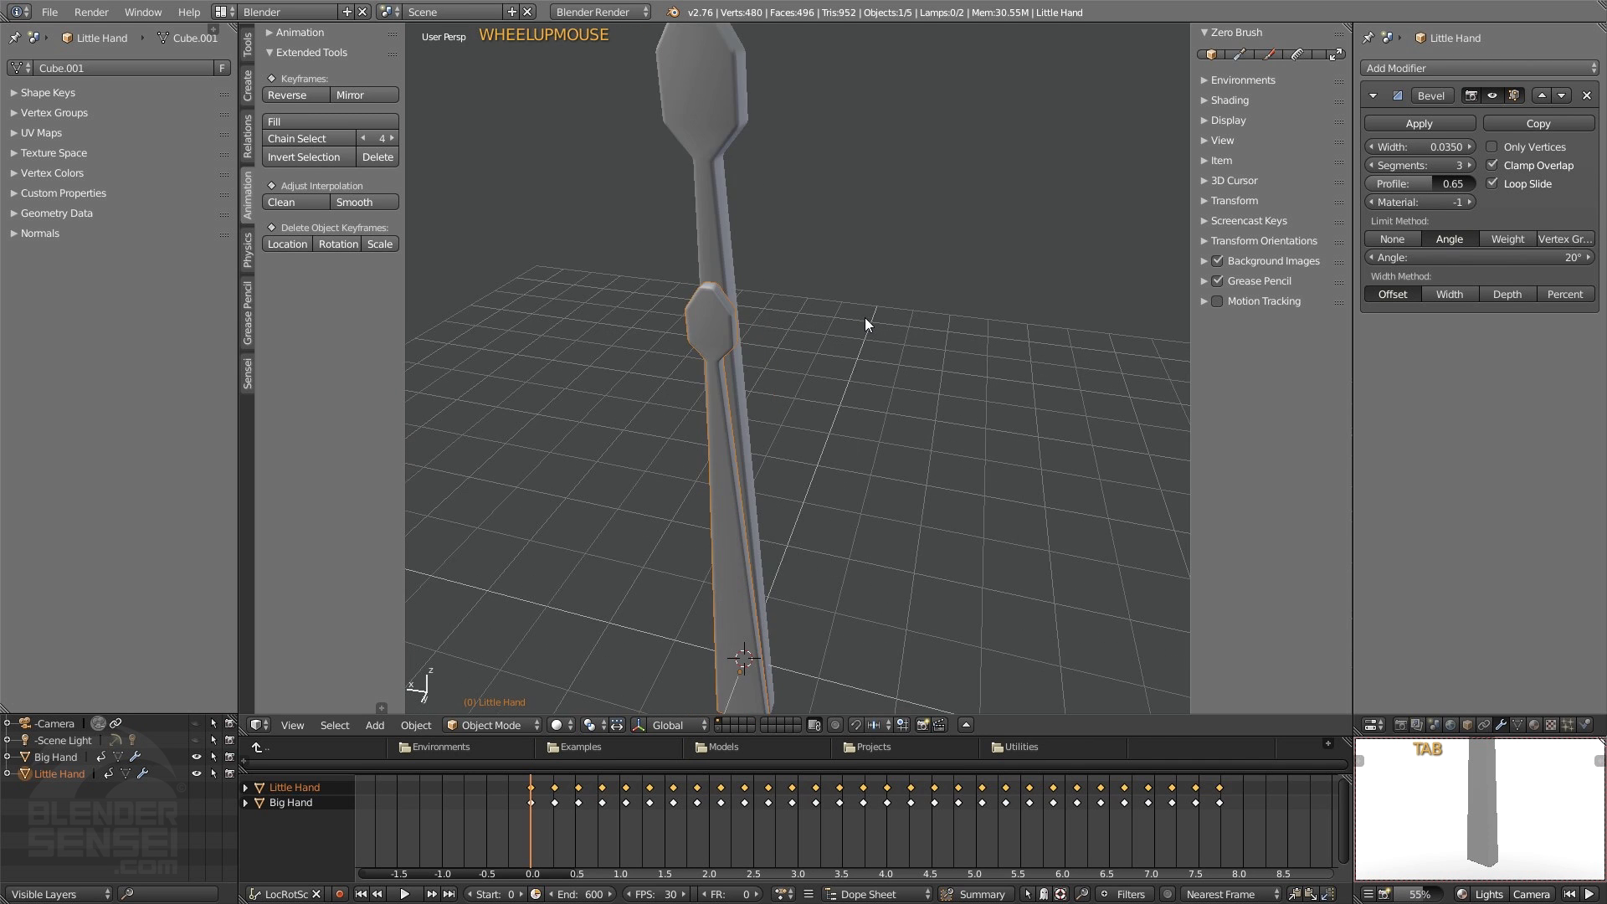
left_click(247, 374)
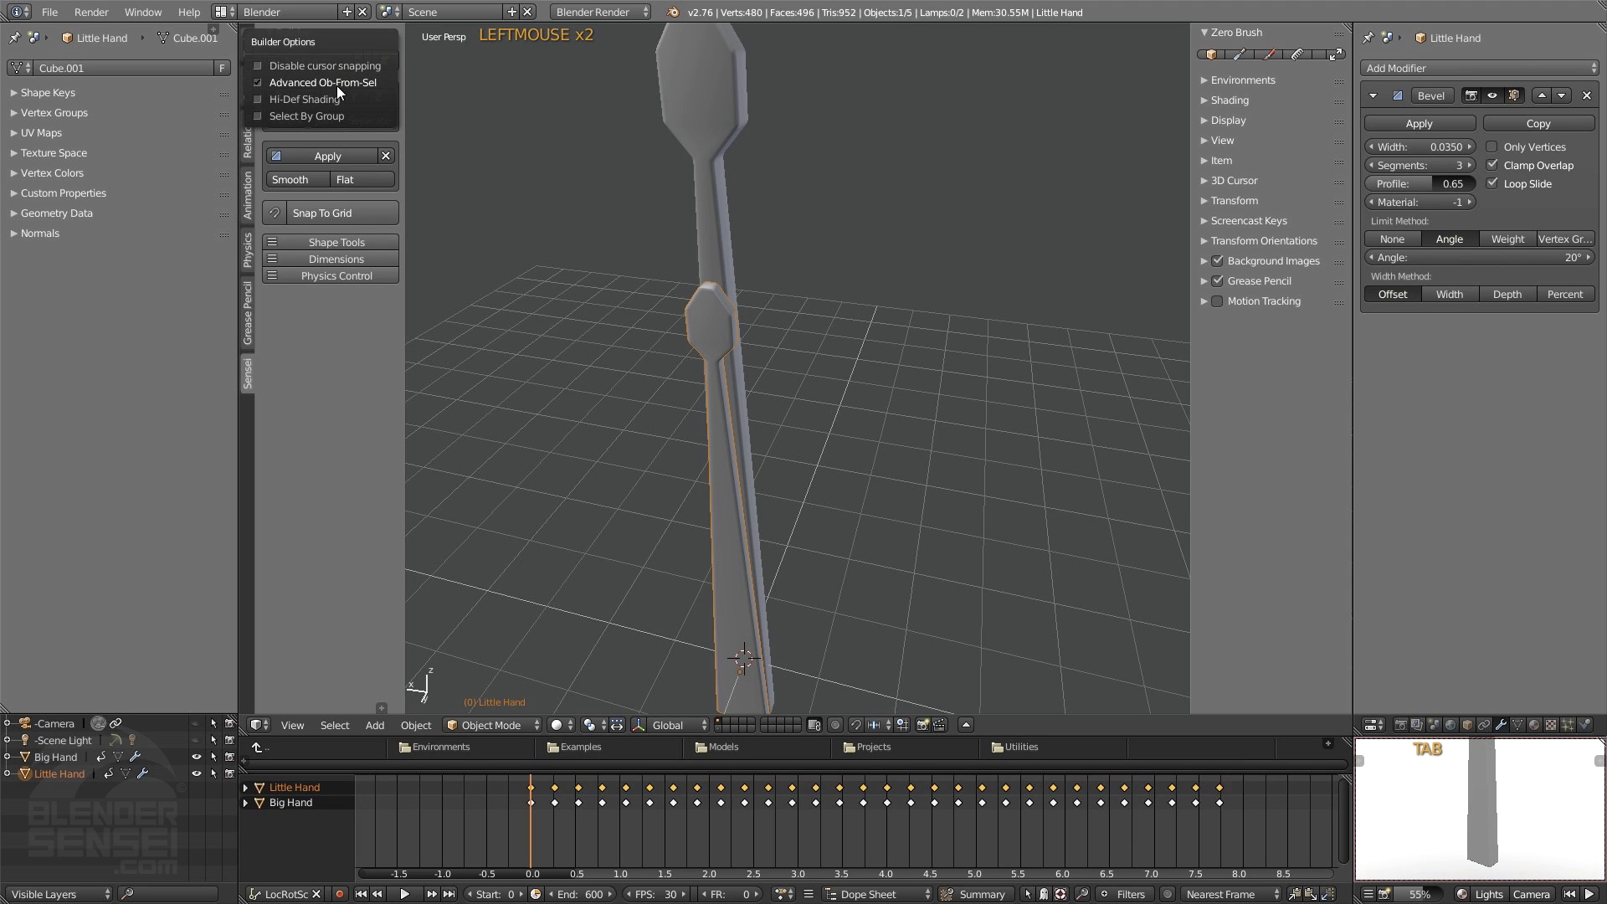
left_click(321, 100)
middle_click_drag(646, 231, 591, 274)
scroll(751, 364, "down", 3)
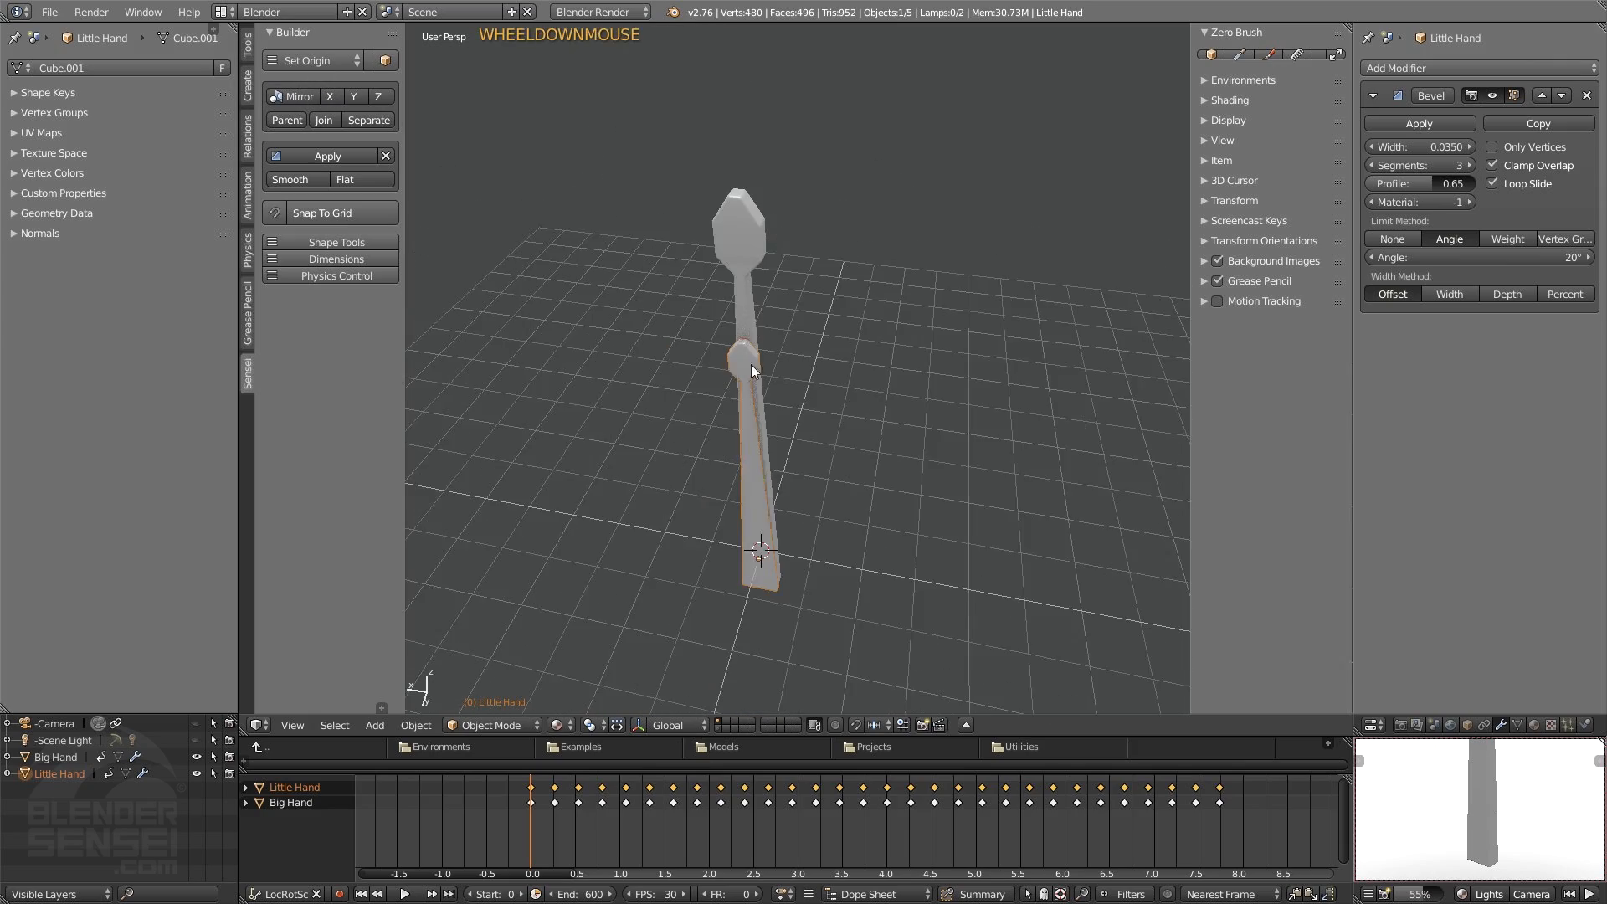
middle_click_drag(751, 364, 964, 481)
scroll(797, 440, "up", 4)
middle_click_drag(767, 464, 800, 474)
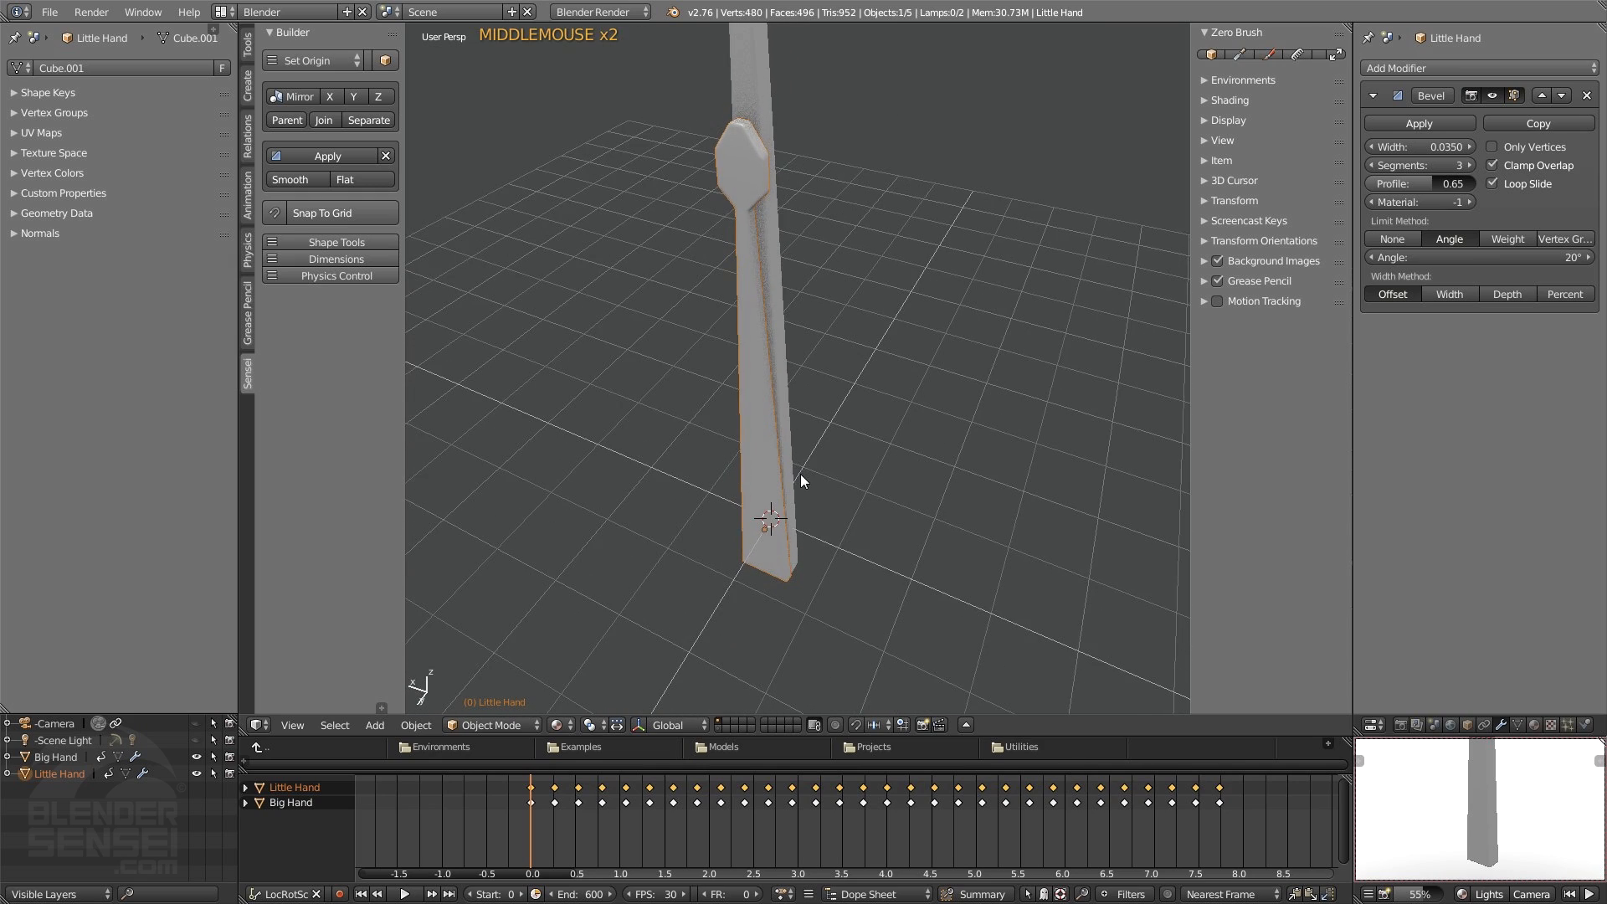
scroll(801, 473, "down", 2)
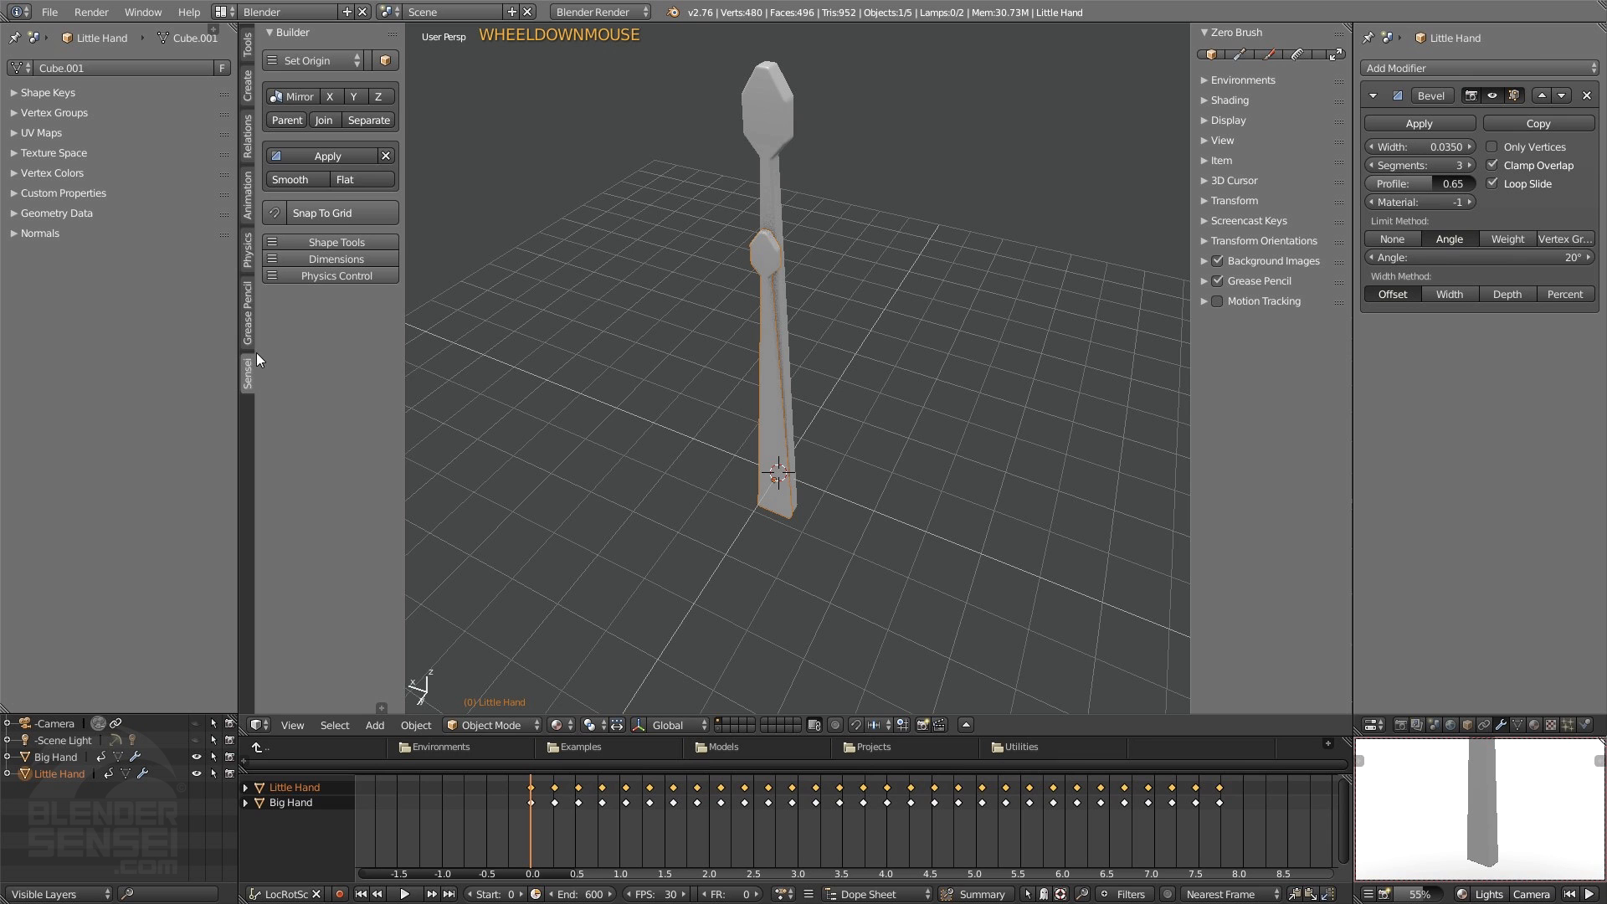
- Bring back the Animation tools and play the clock hands' animation to check how both hands move, then stop it
left_click(248, 197)
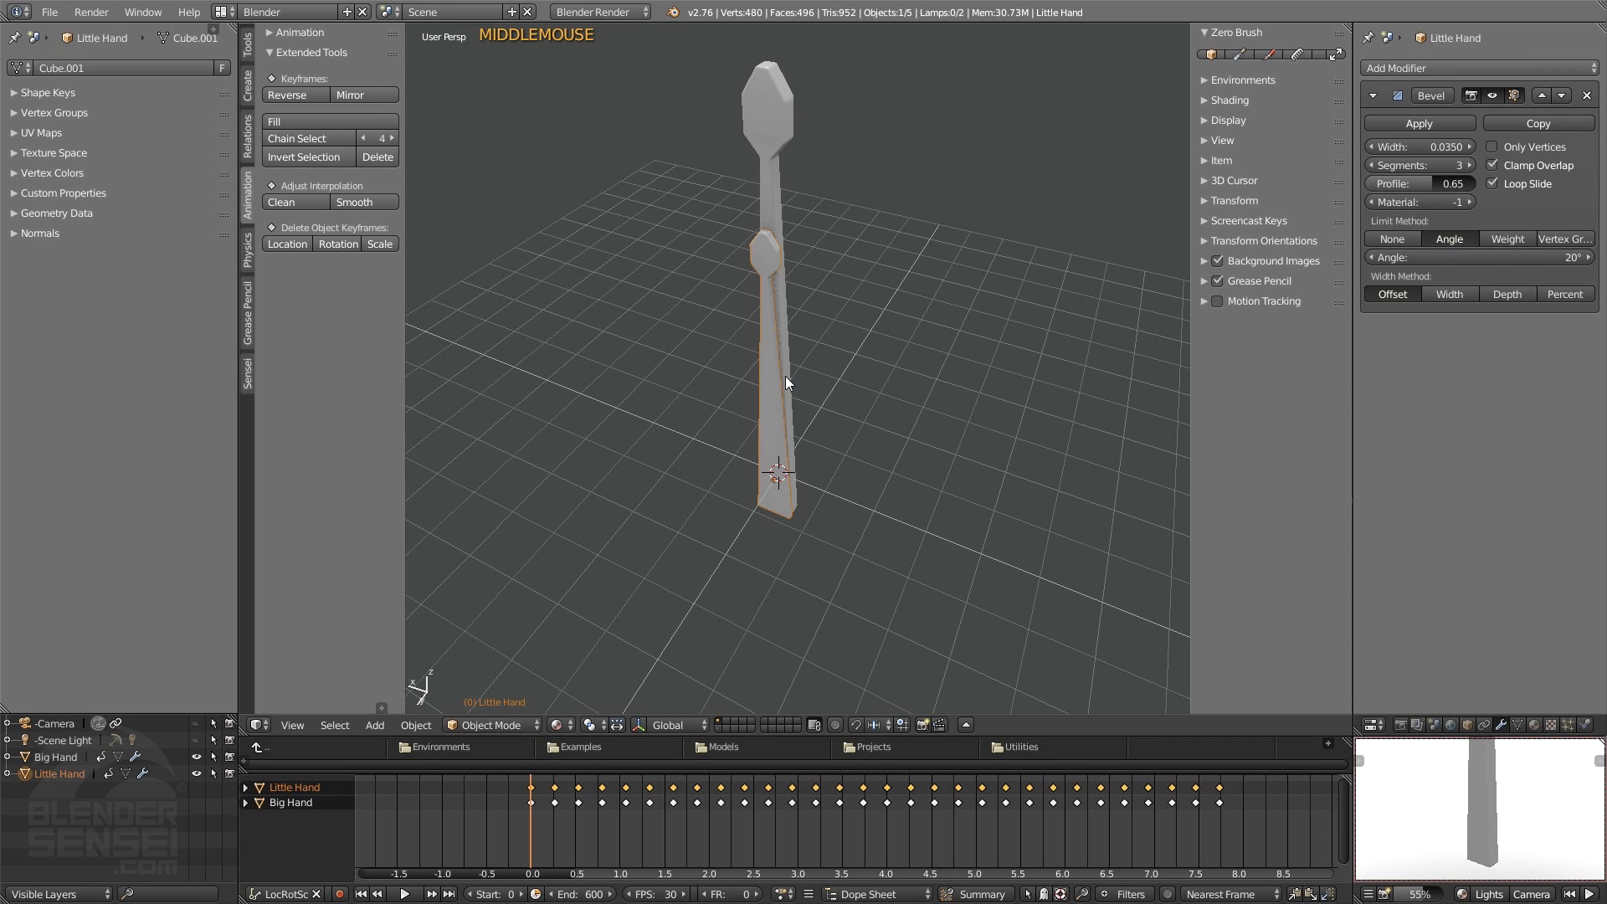
middle_click_drag(786, 378, 772, 541)
left_click(408, 895)
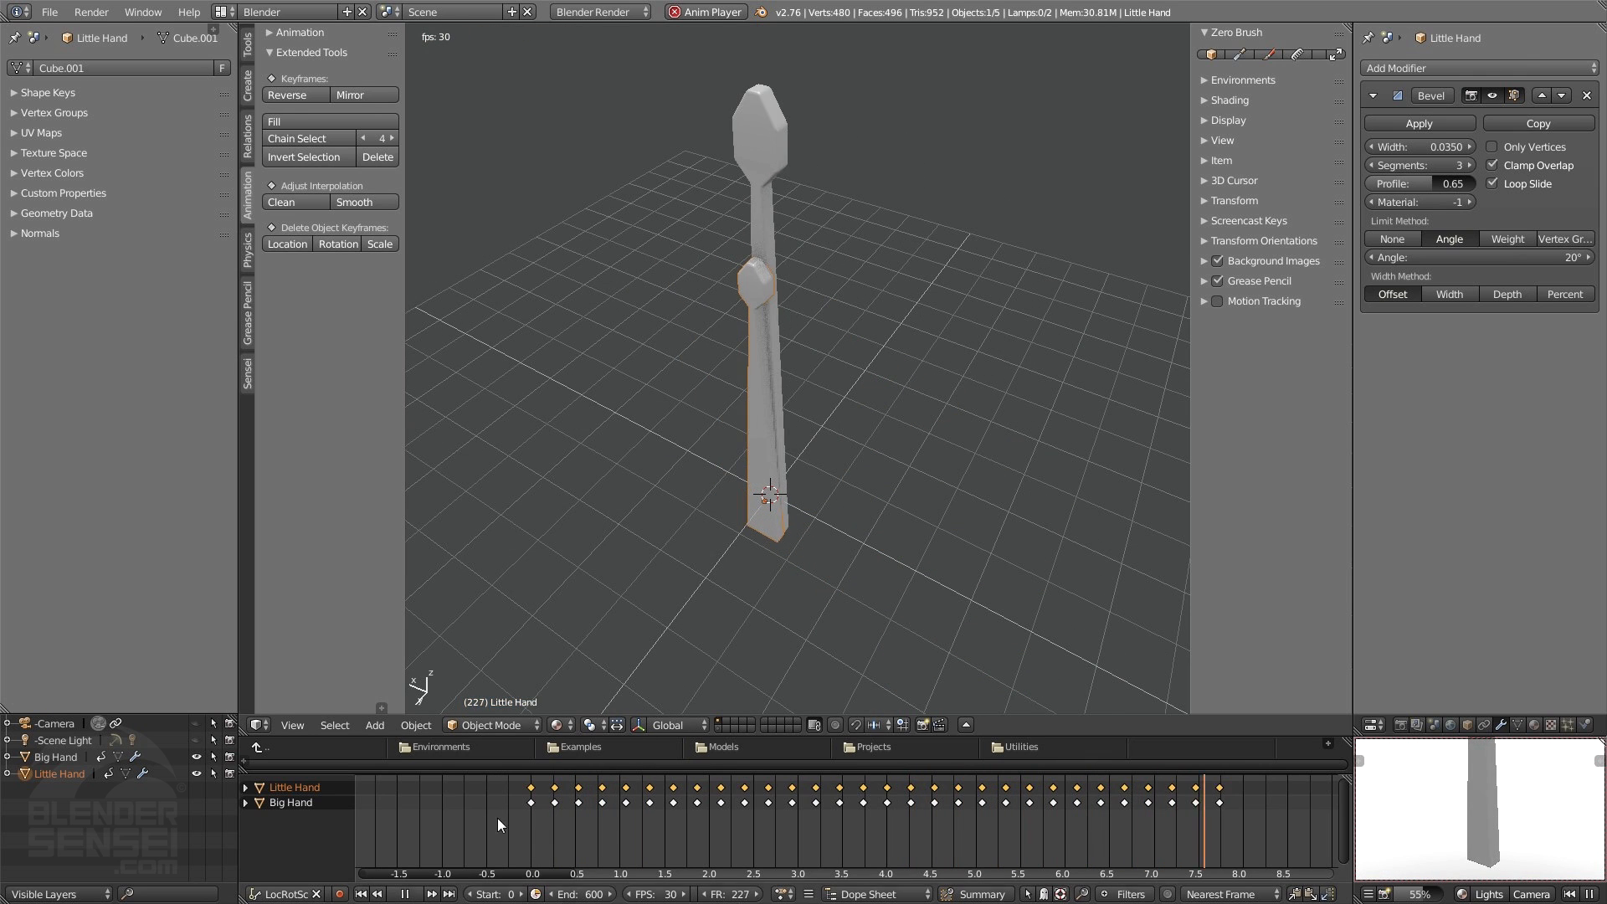
left_click(404, 894)
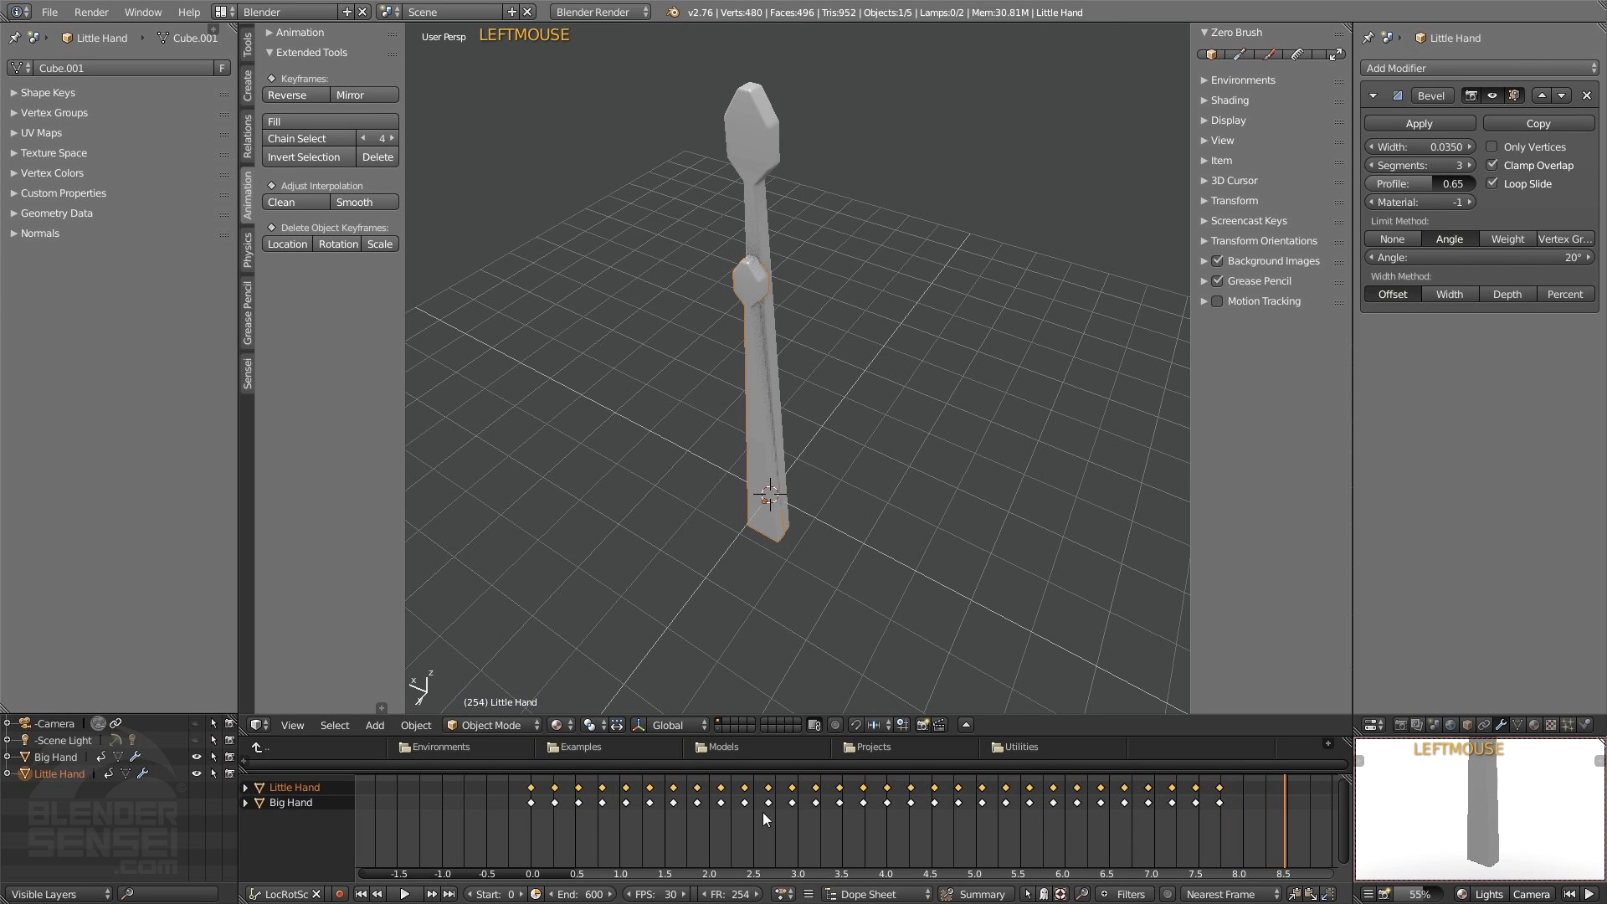
- Go to frame 0 and scale the Little Hand's keyframes in time toward it by about 0.52
right_click(544, 833)
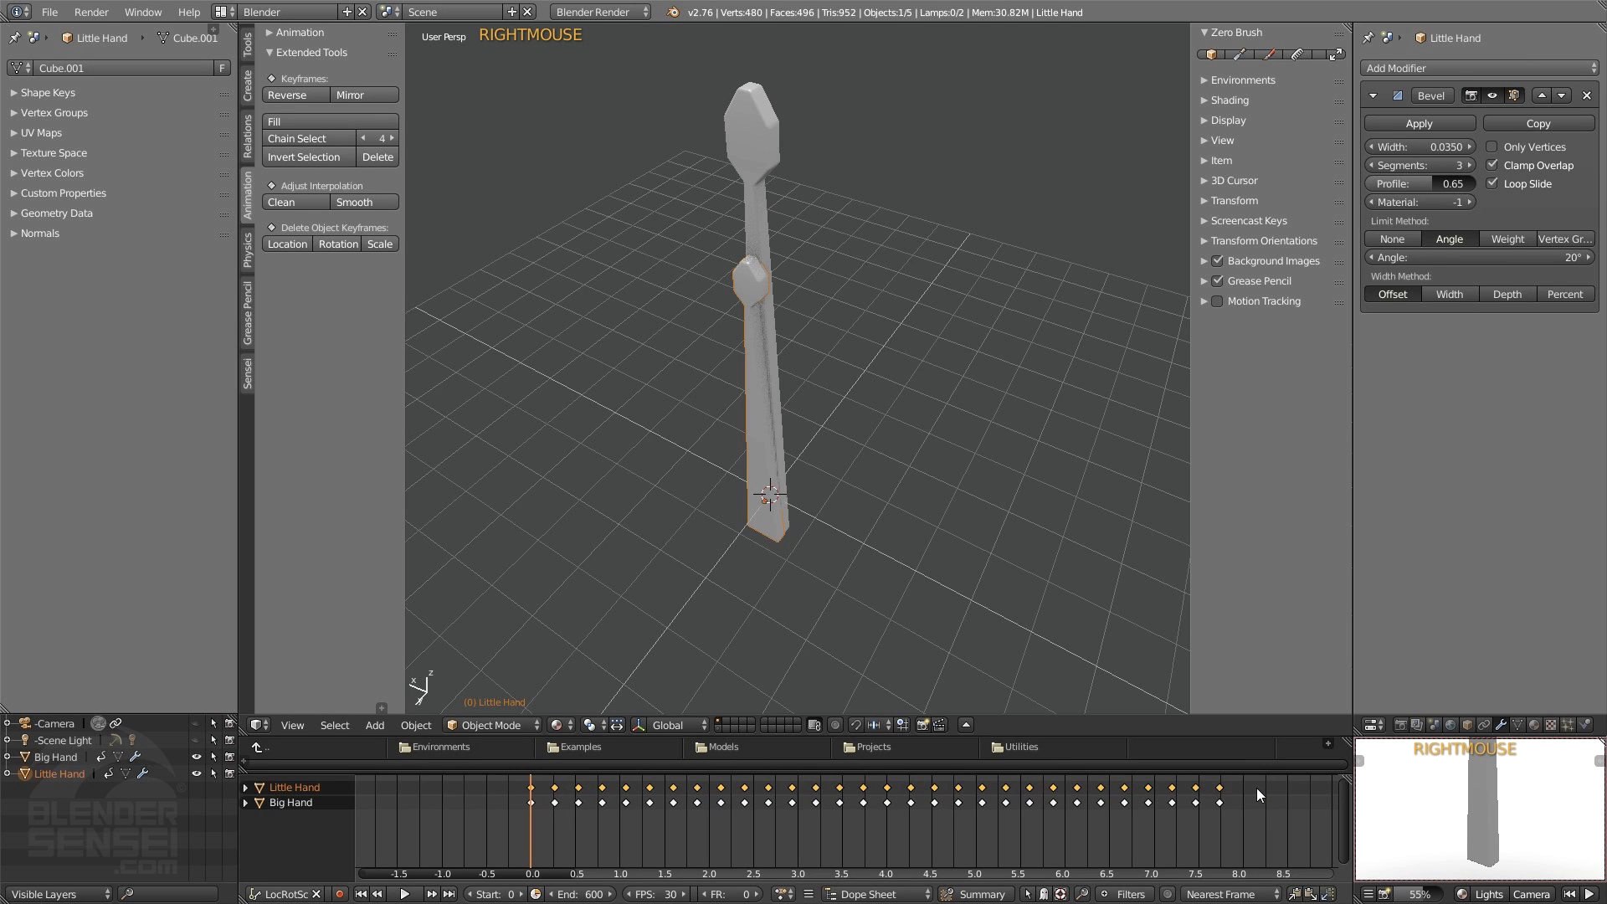
key("s")
key("s")
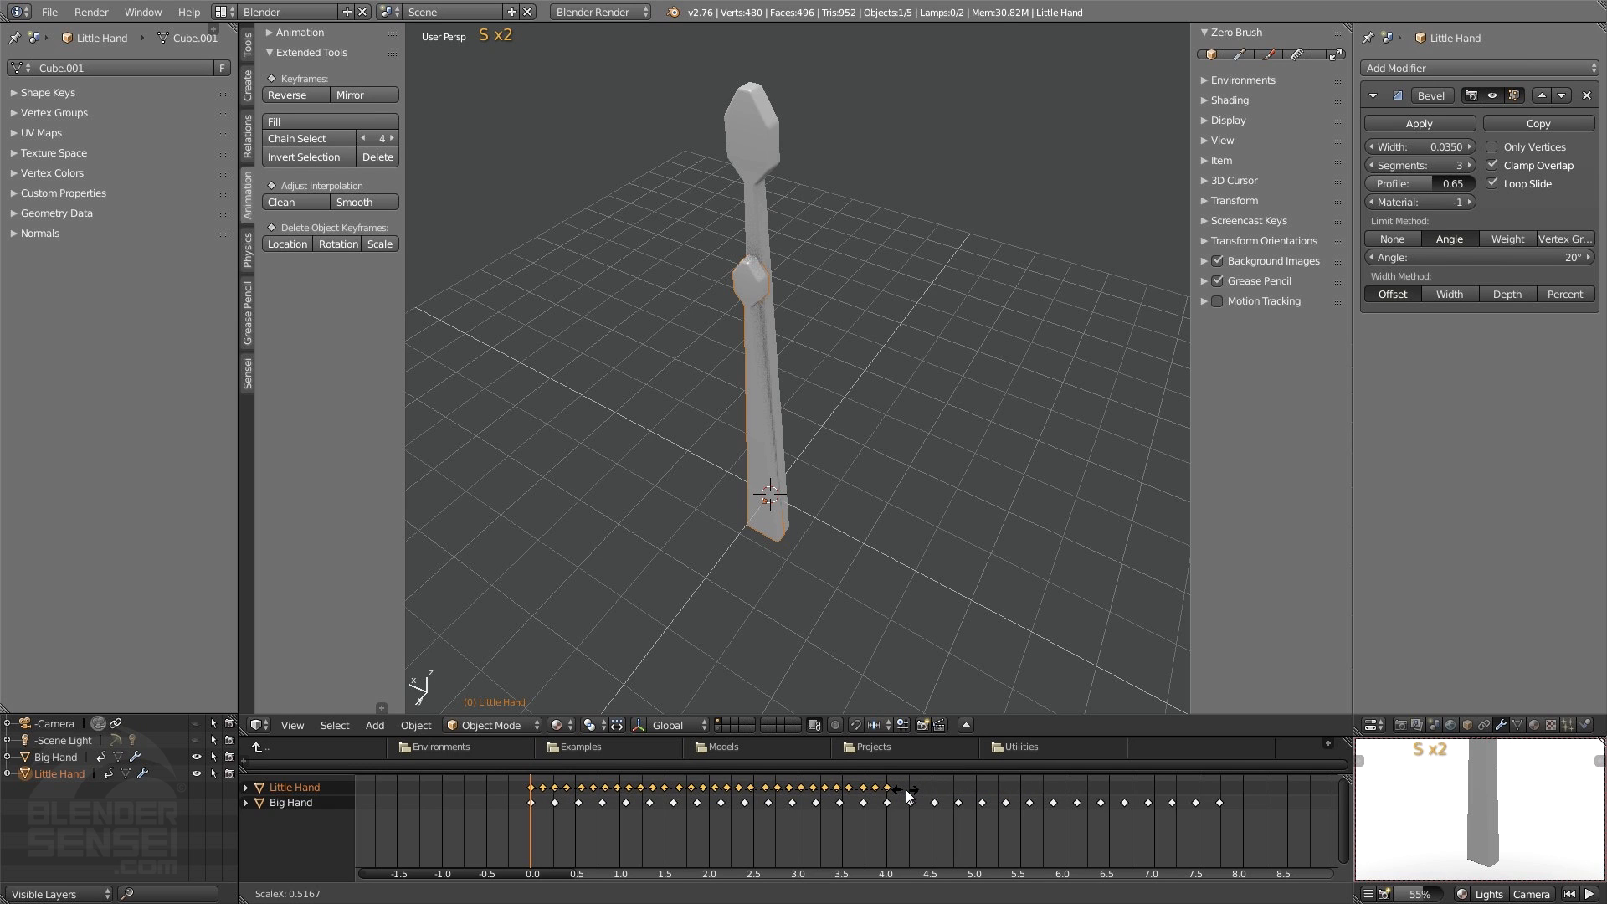
left_click(910, 795)
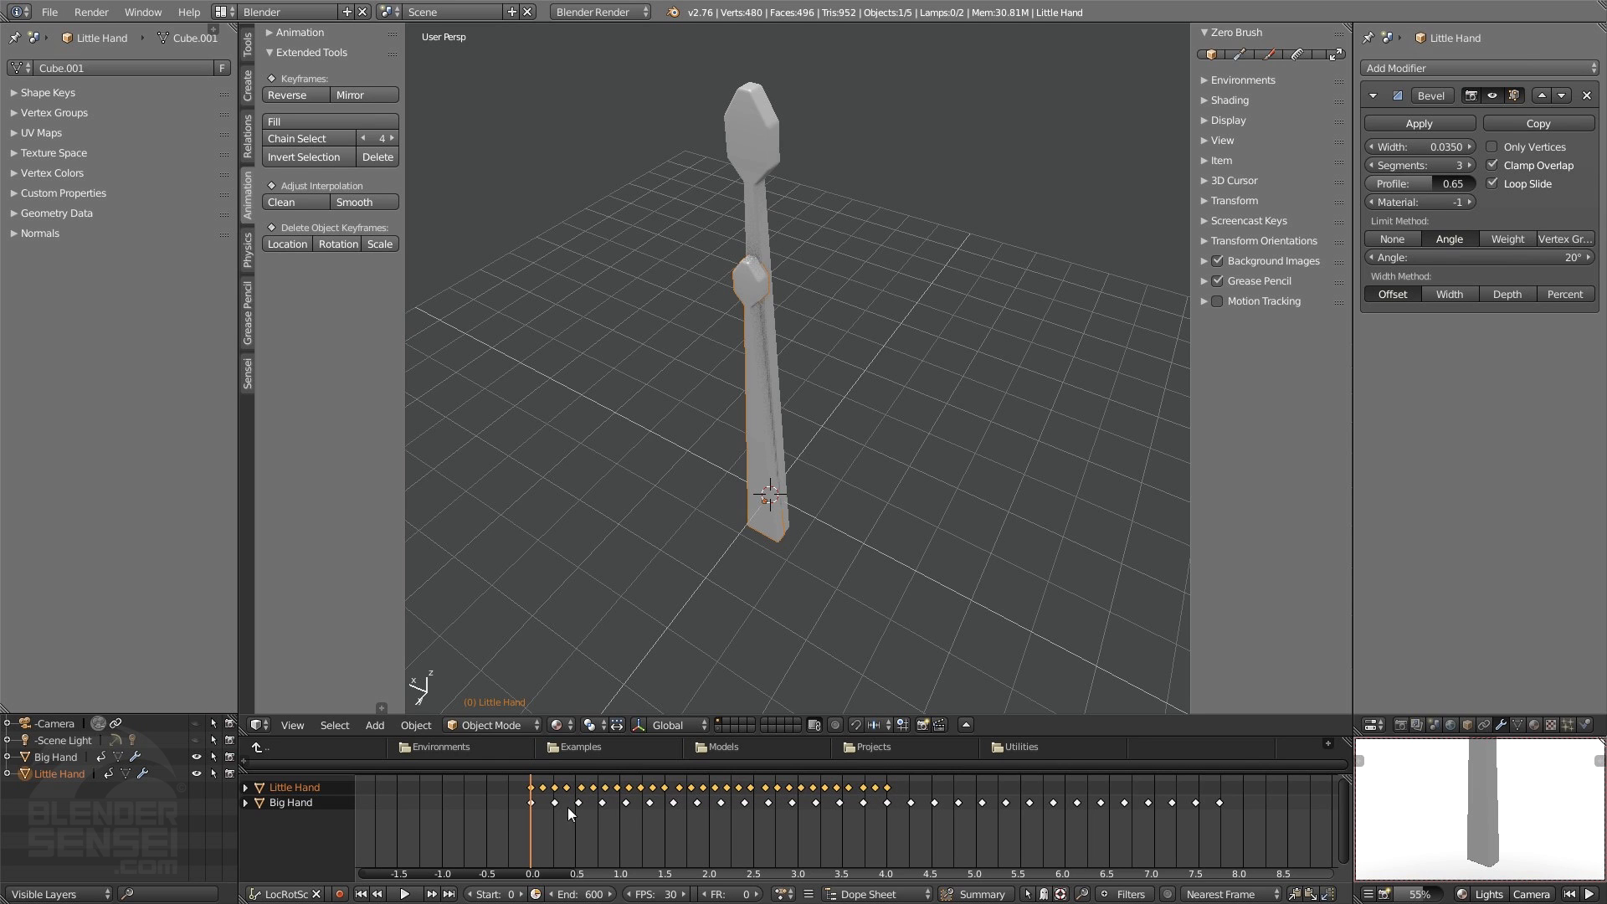
- Play back the animation to compare the Little Hand's motion with the Big Hand's, and stop it
left_click(405, 894)
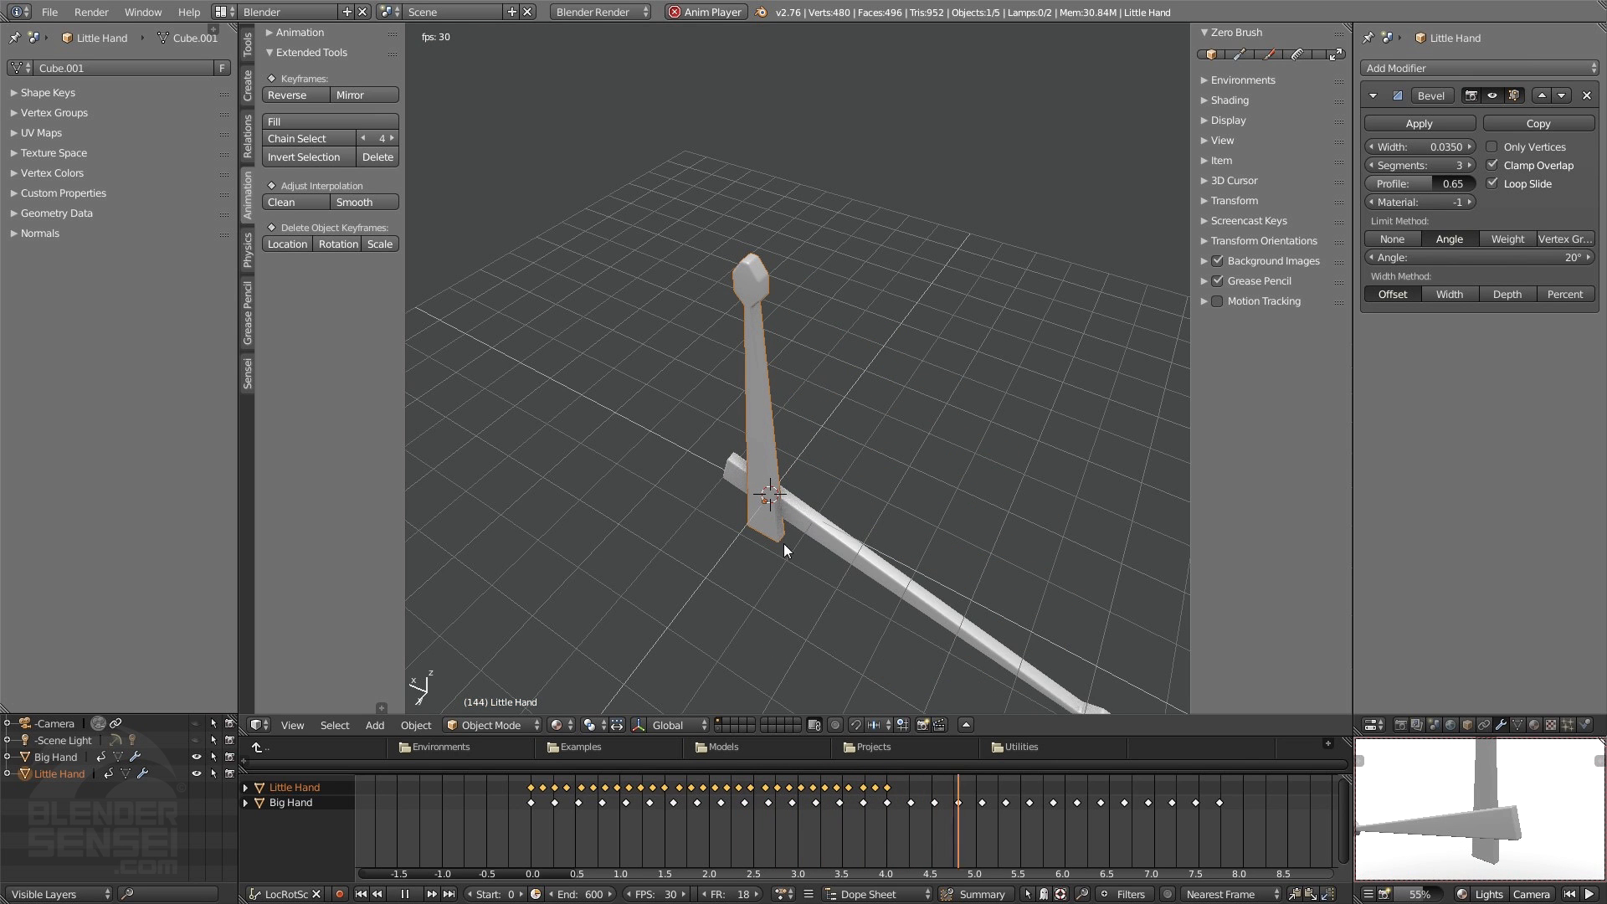
left_click(410, 894)
middle_click_drag(694, 534, 846, 499)
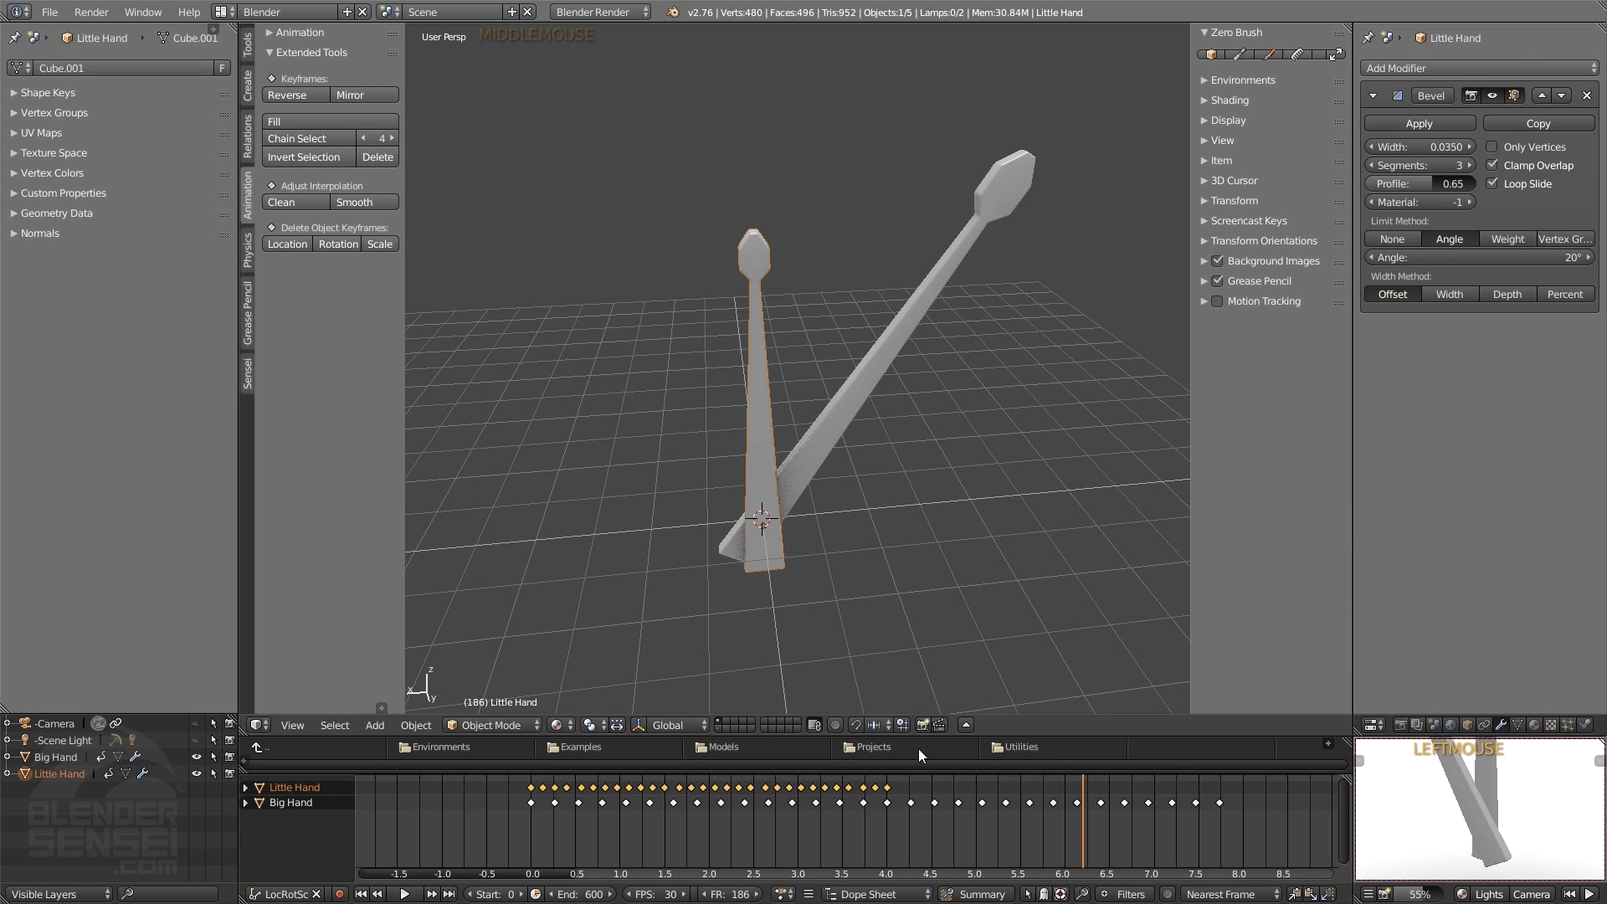
- Duplicate the Little Hand's keyframes and place the copies after the original sequence in the Dope Sheet
right_click(536, 790)
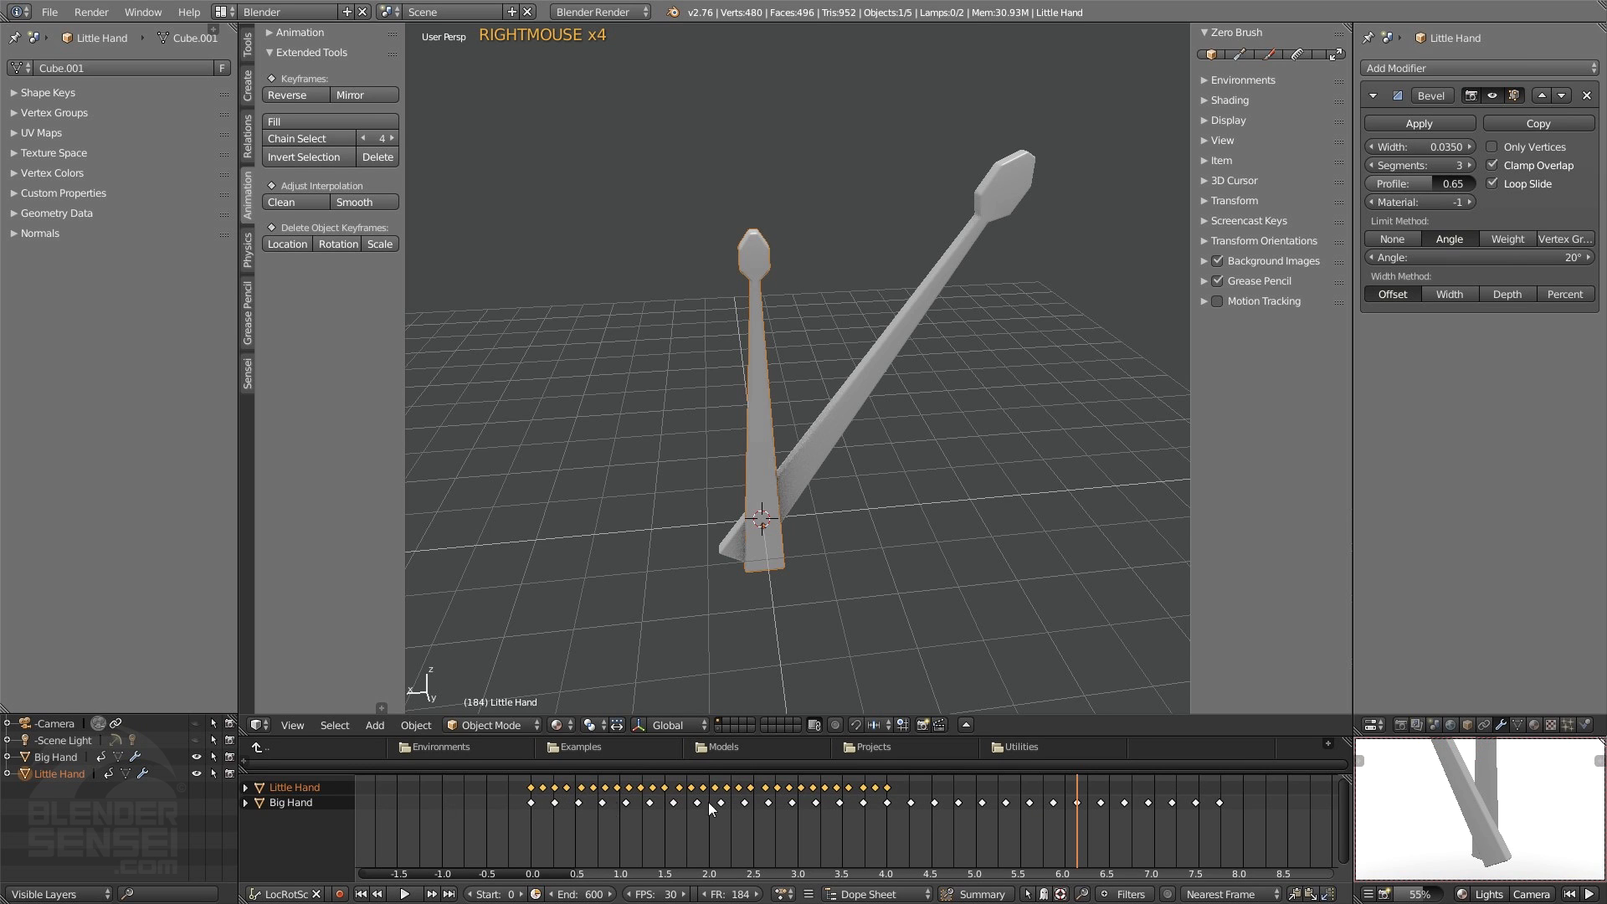
key("shift+d")
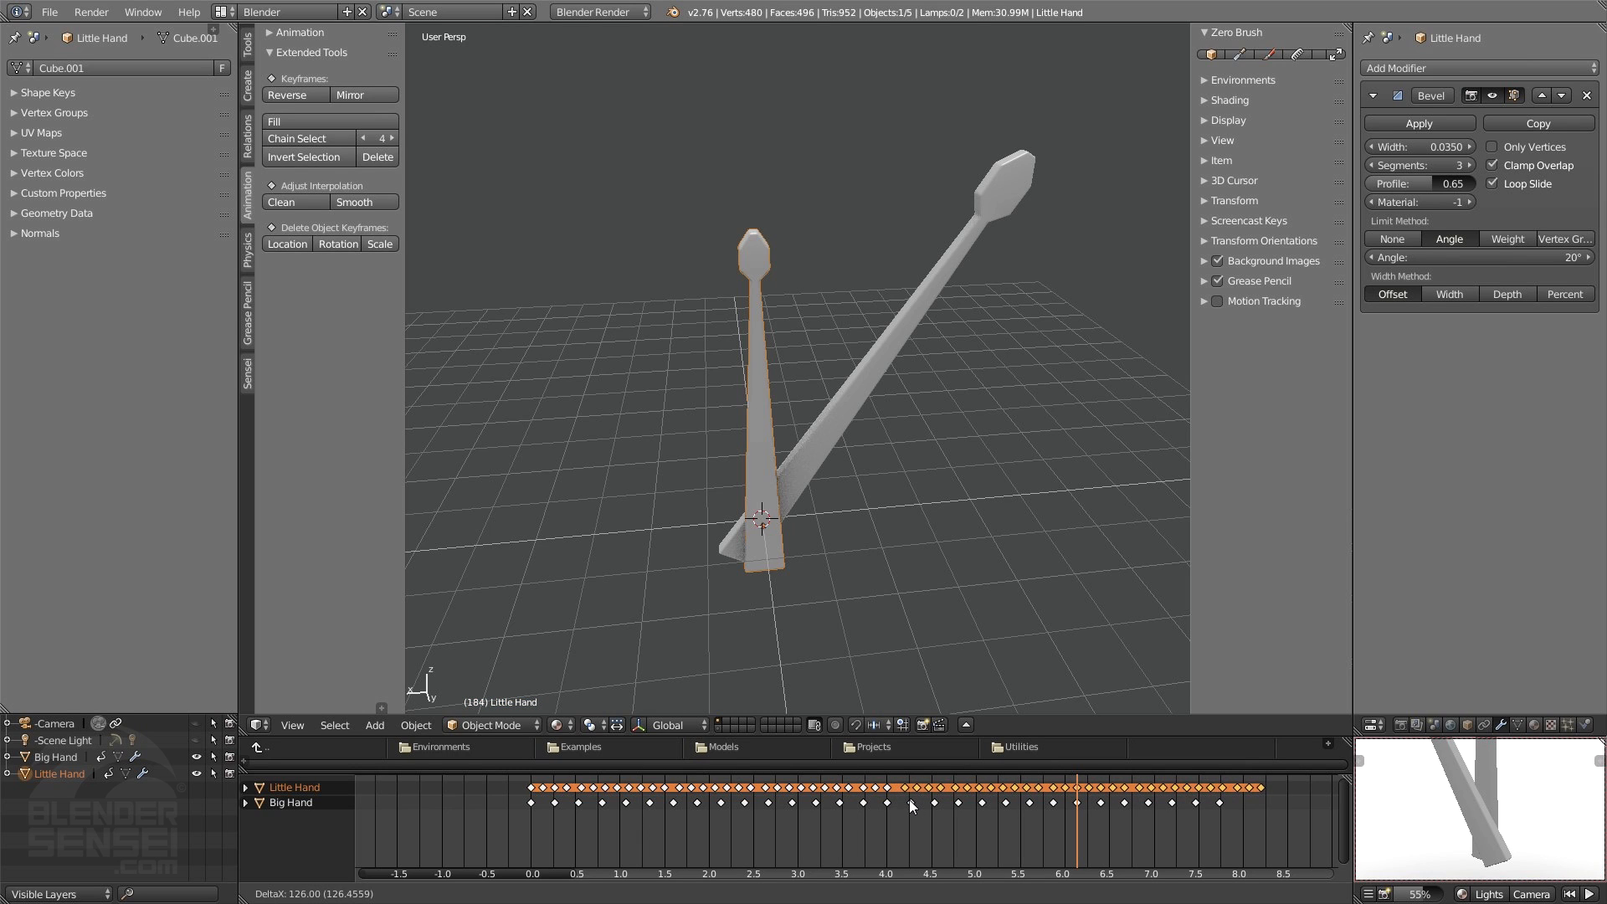
left_click(910, 806)
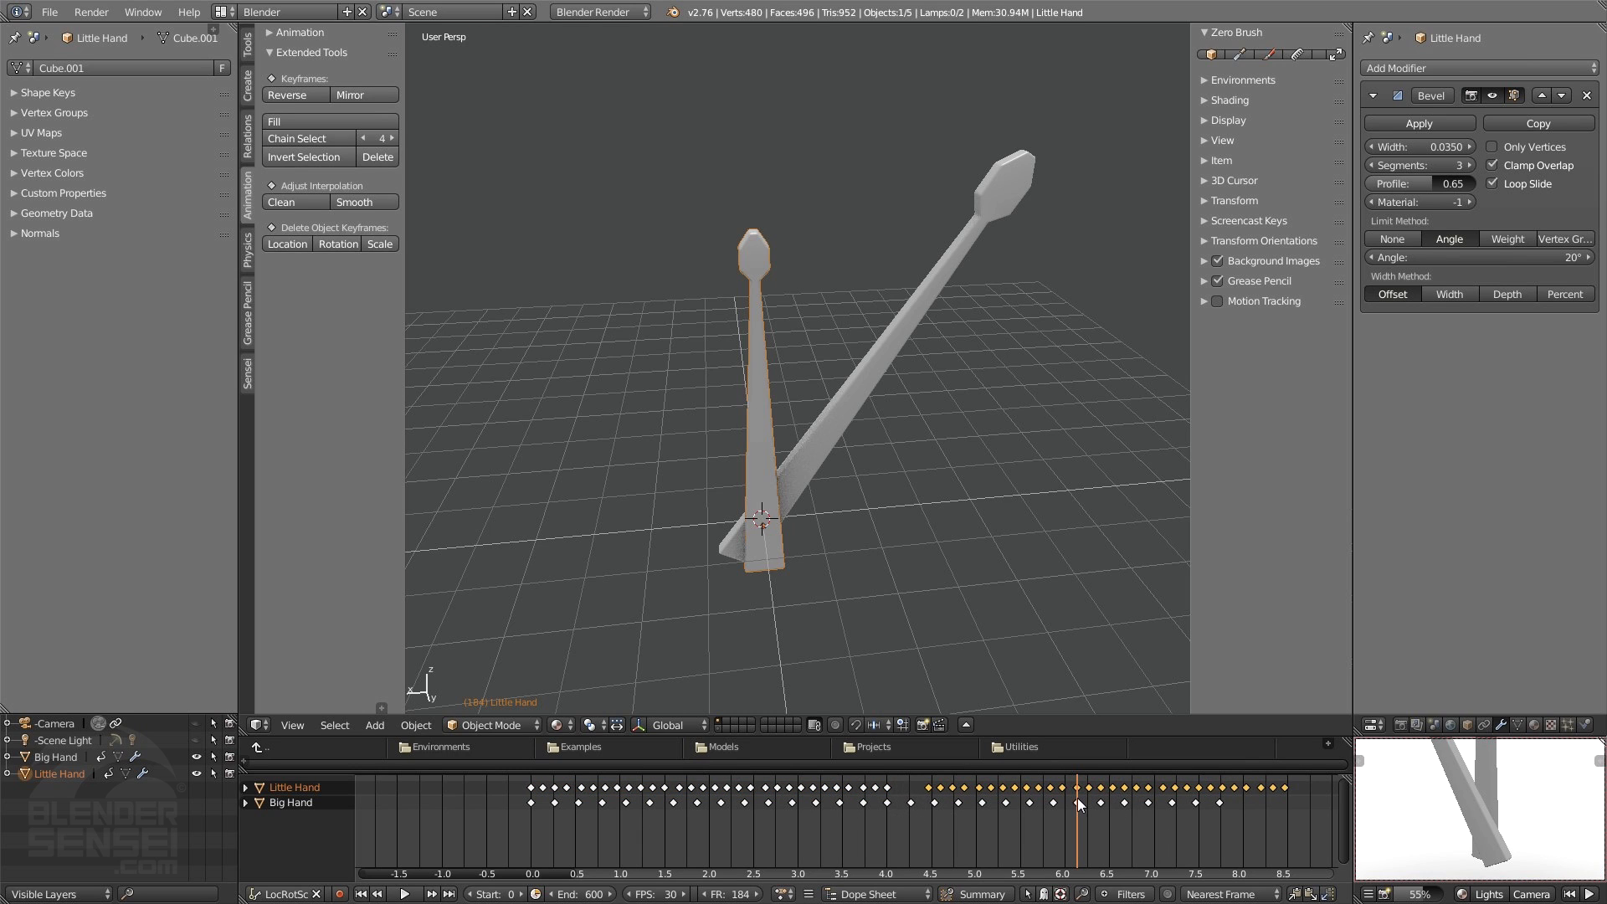
- Shift the Little Hand's duplicated keyframes 9 frames earlier and another 4 frames earlier to close the gap after the originals
right_click_drag(1080, 835, 1332, 801)
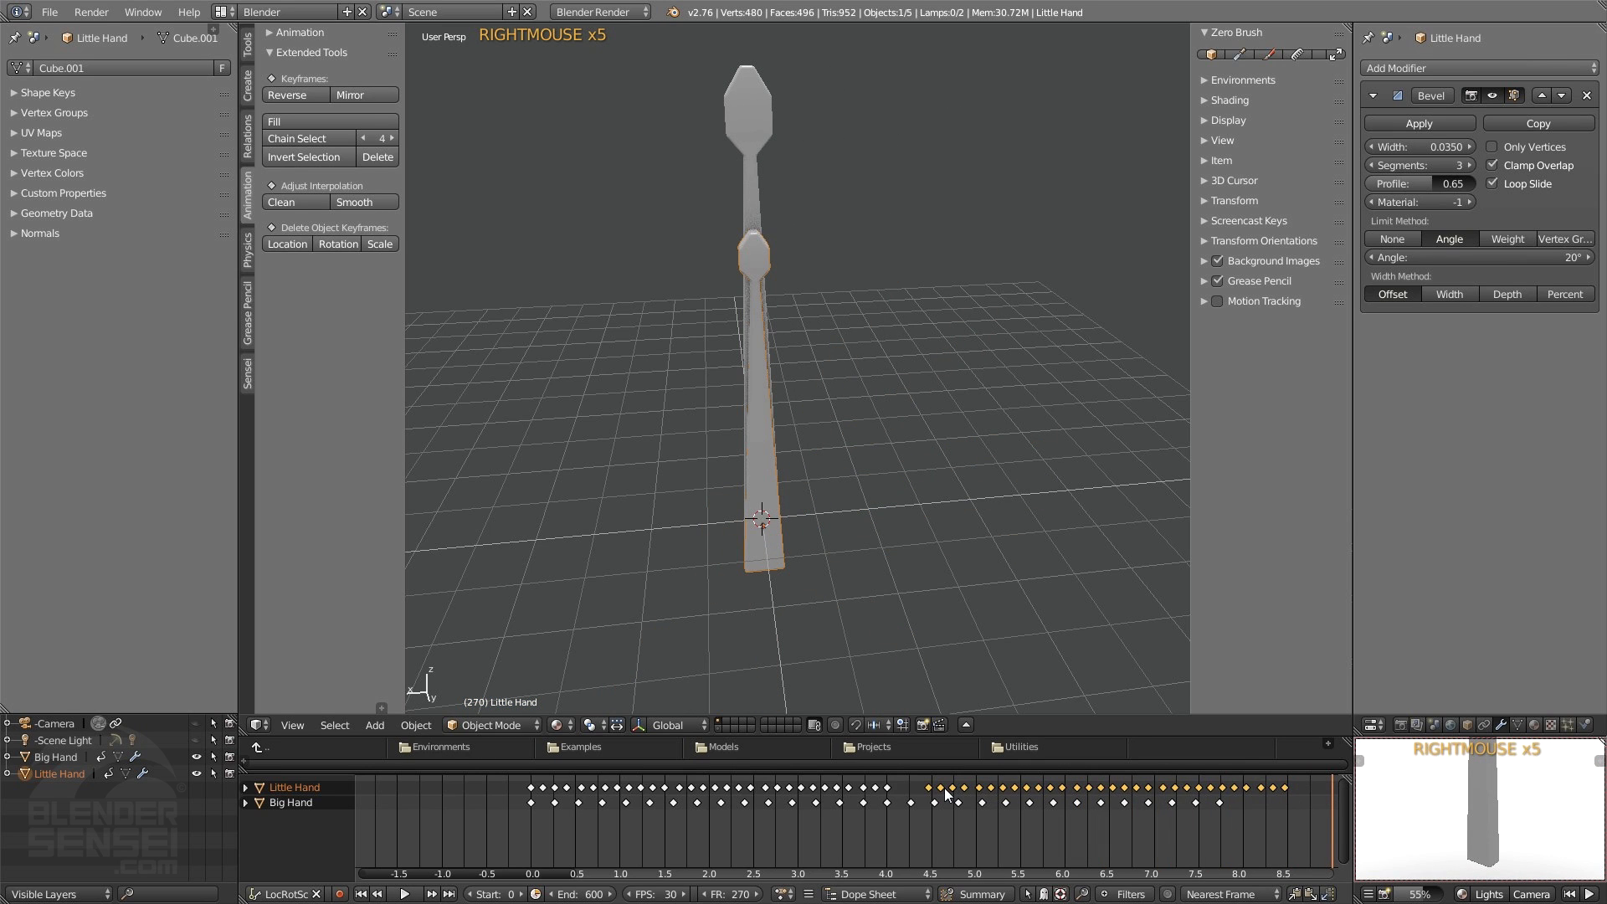
key("g")
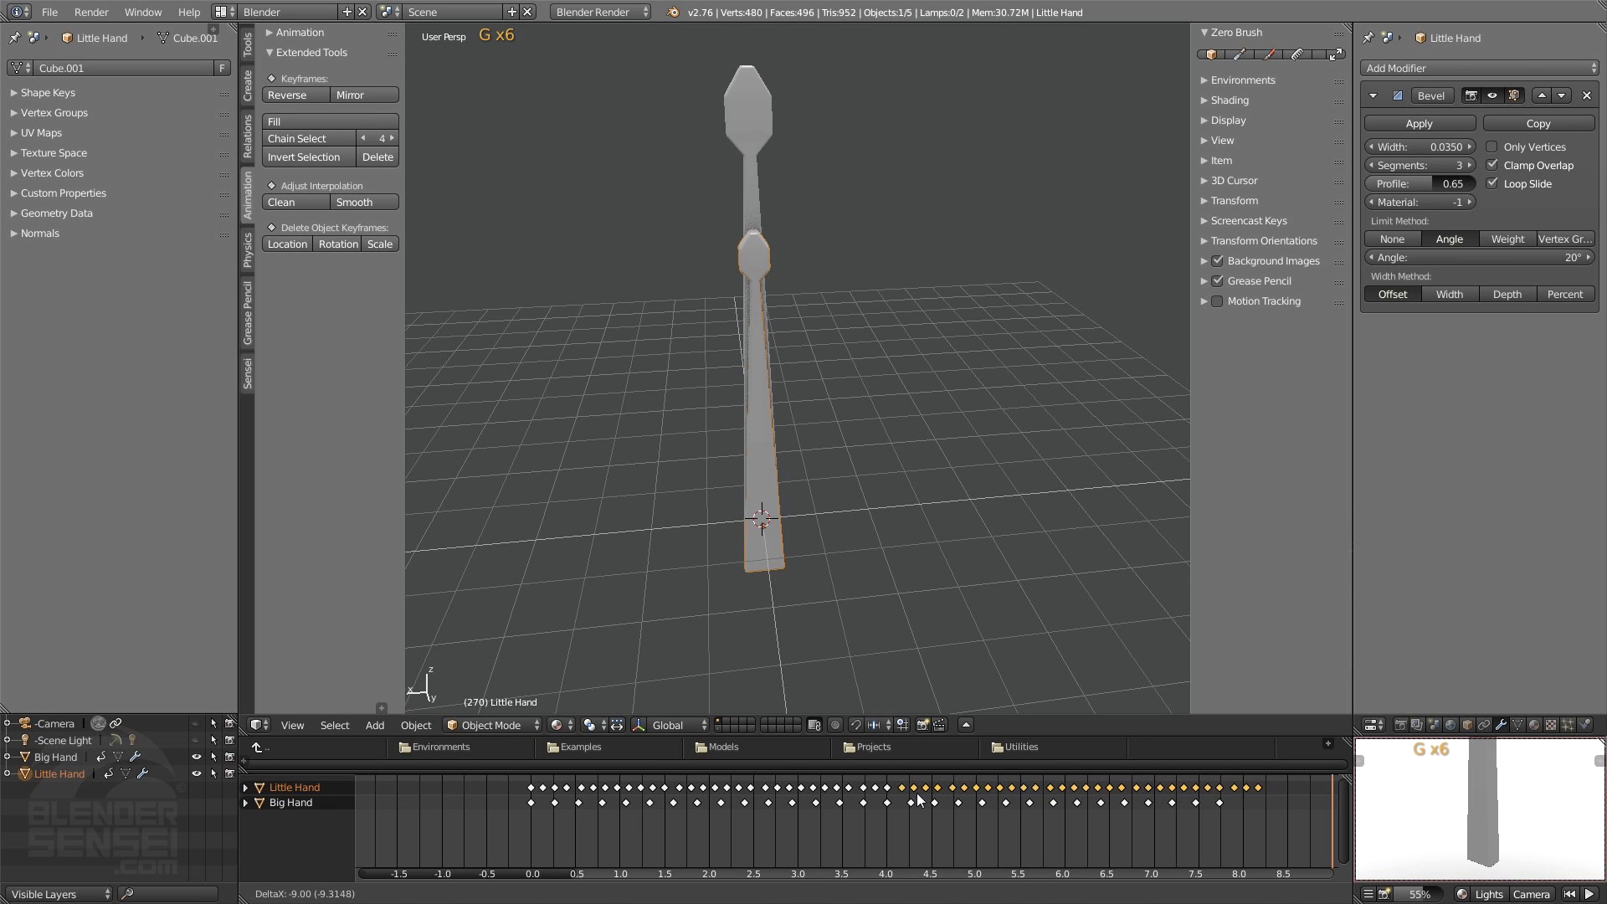
left_click(918, 799)
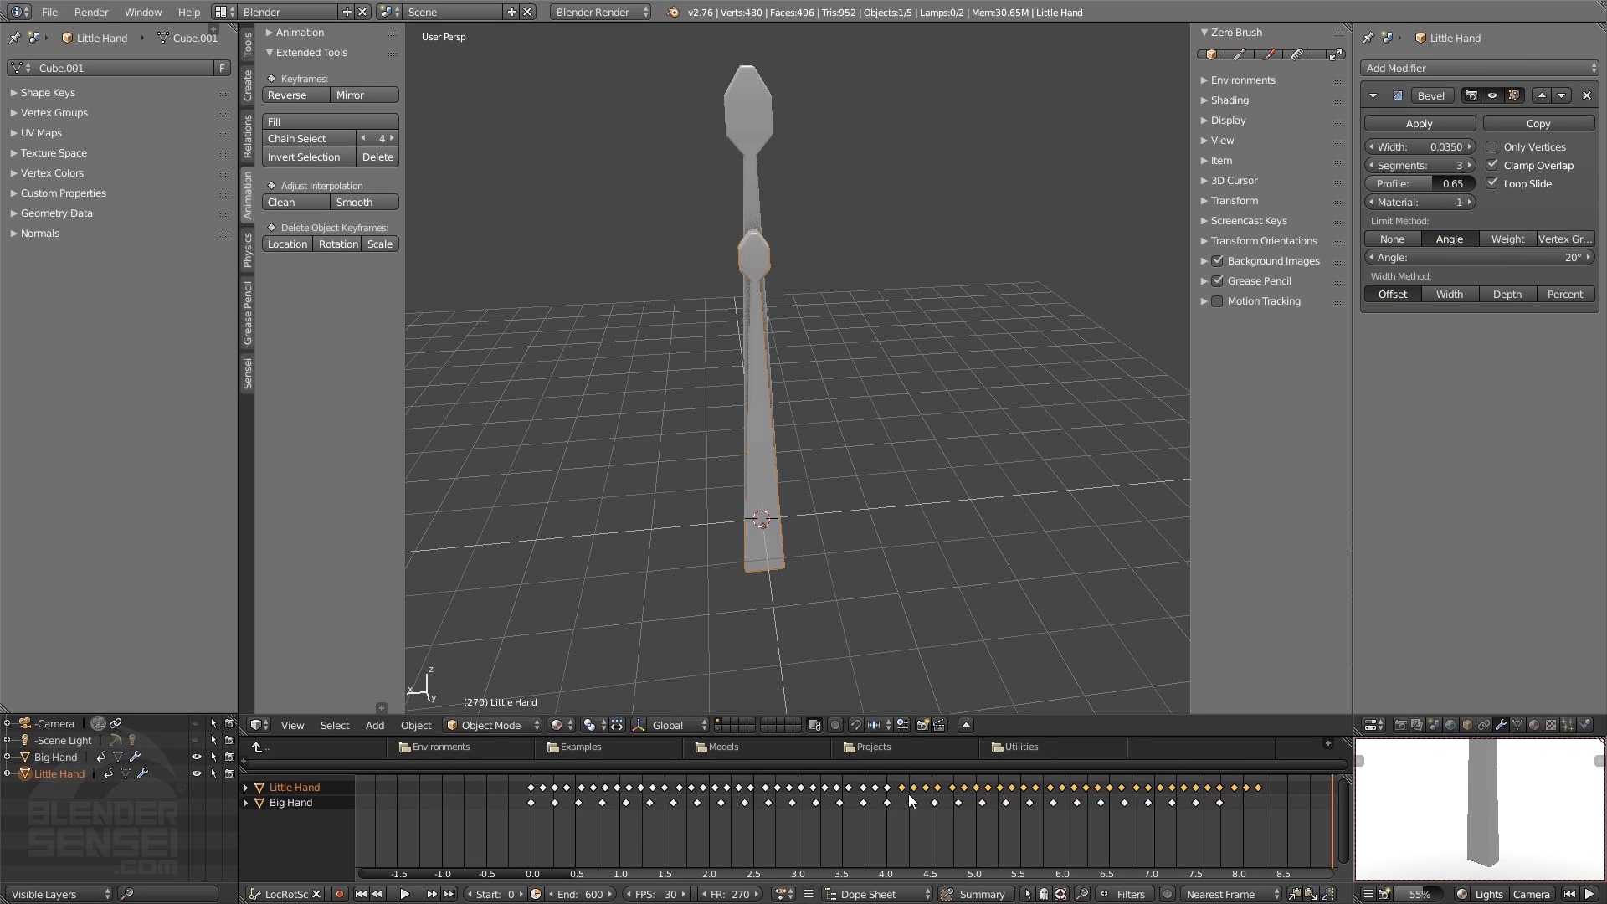
key("g")
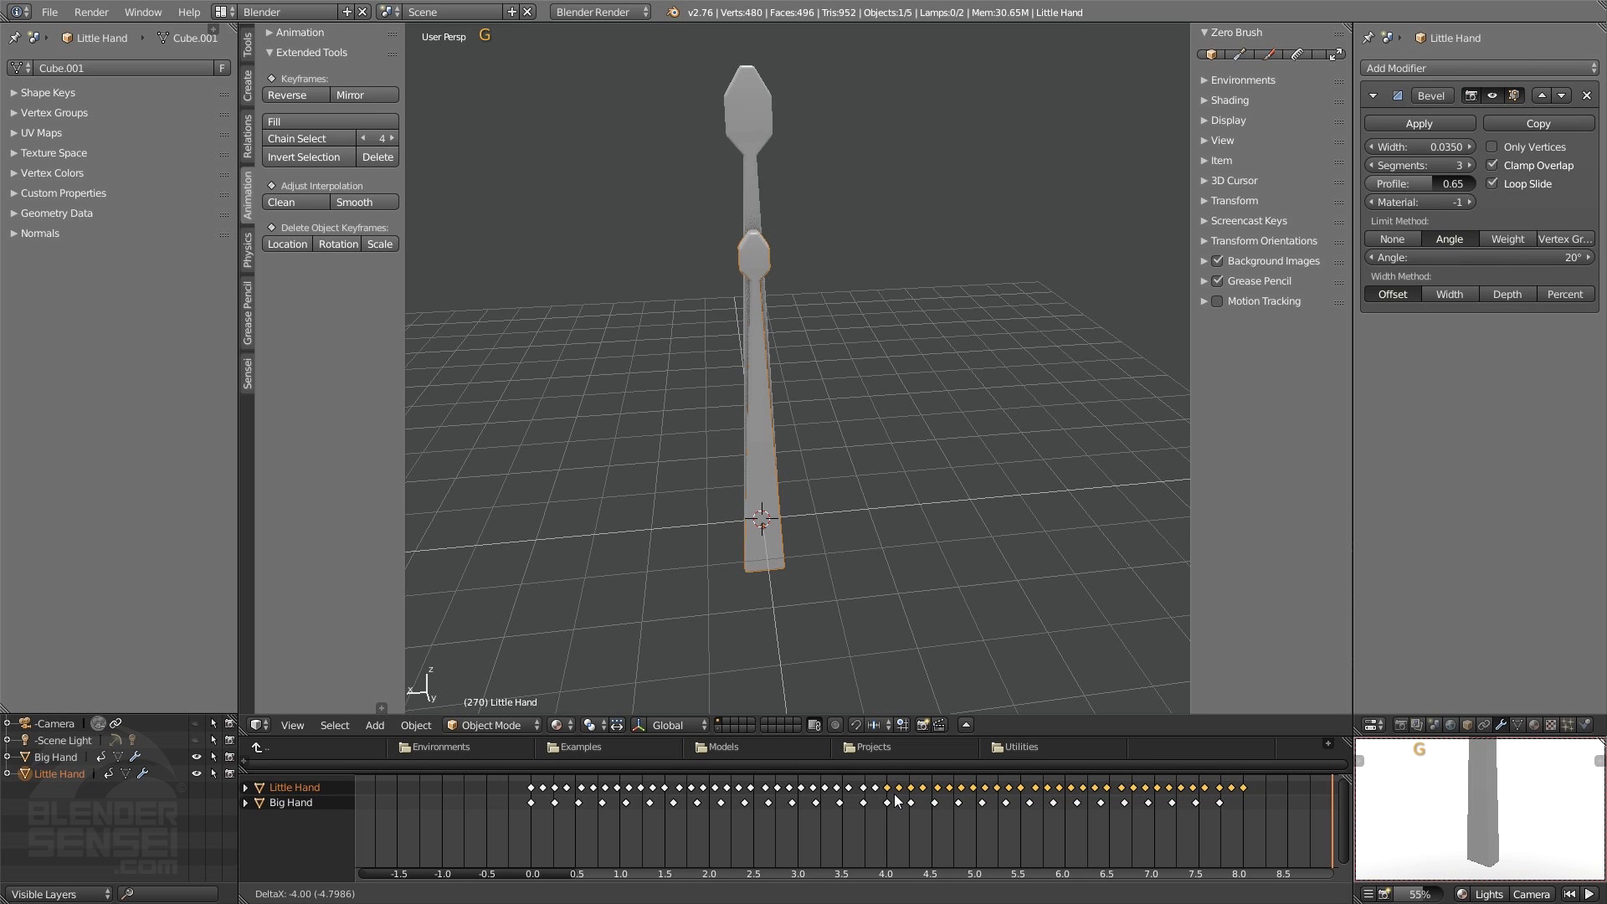
left_click(895, 800)
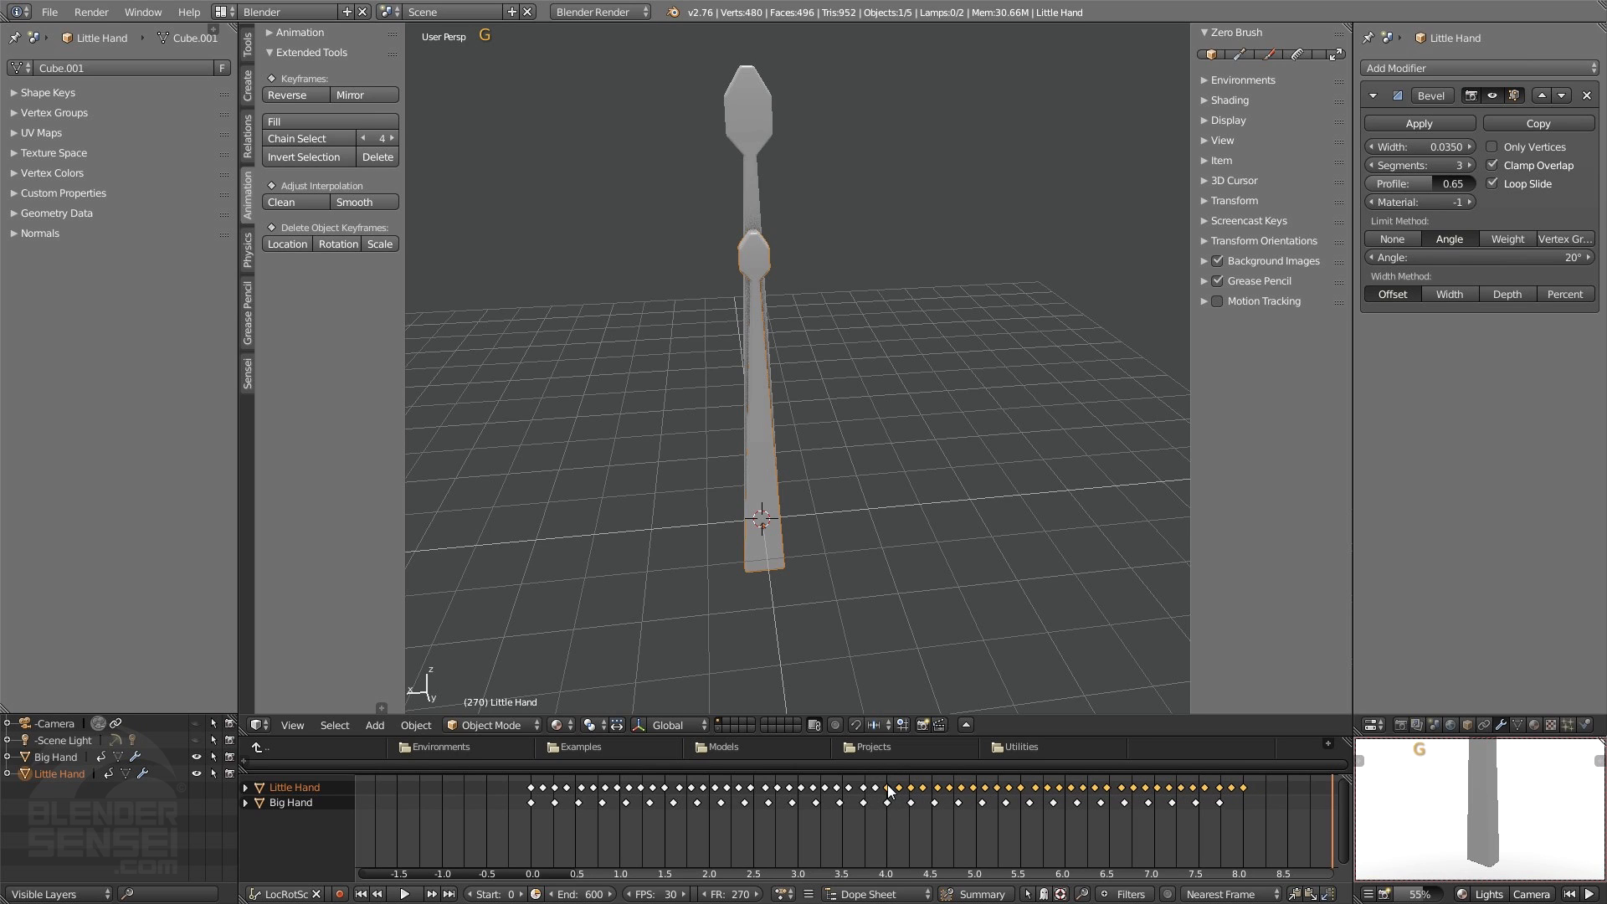
- Scrub over the join between the keyframe sets, play the animation from frame 0 to review both hands, and stop it
right_click_drag(862, 816, 1028, 810)
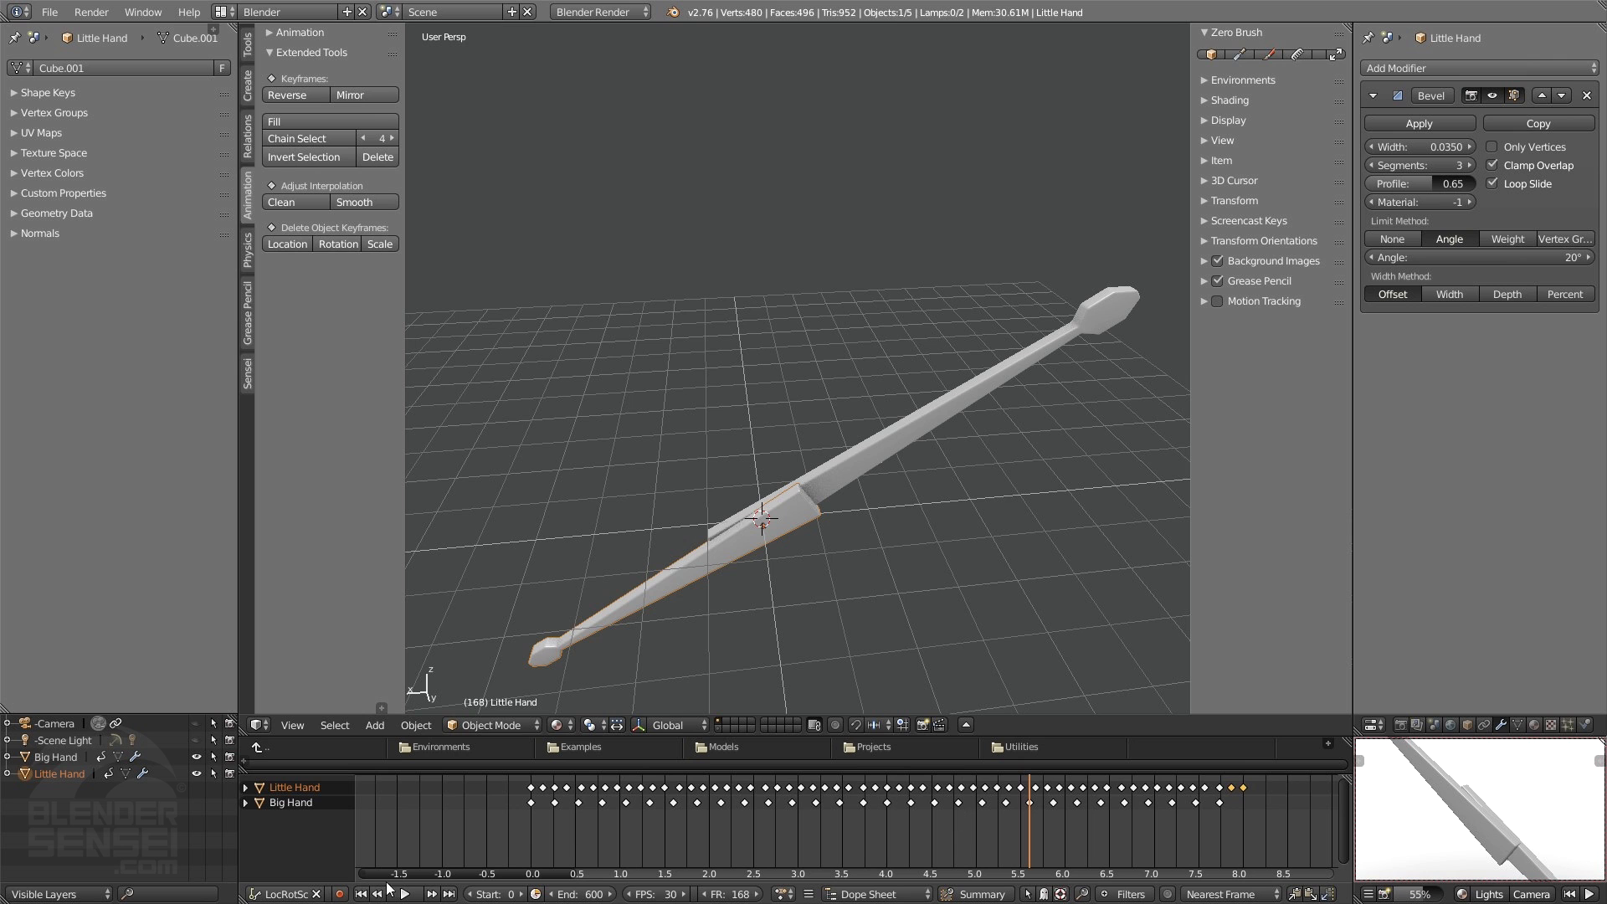
left_click(360, 893)
left_click(404, 894)
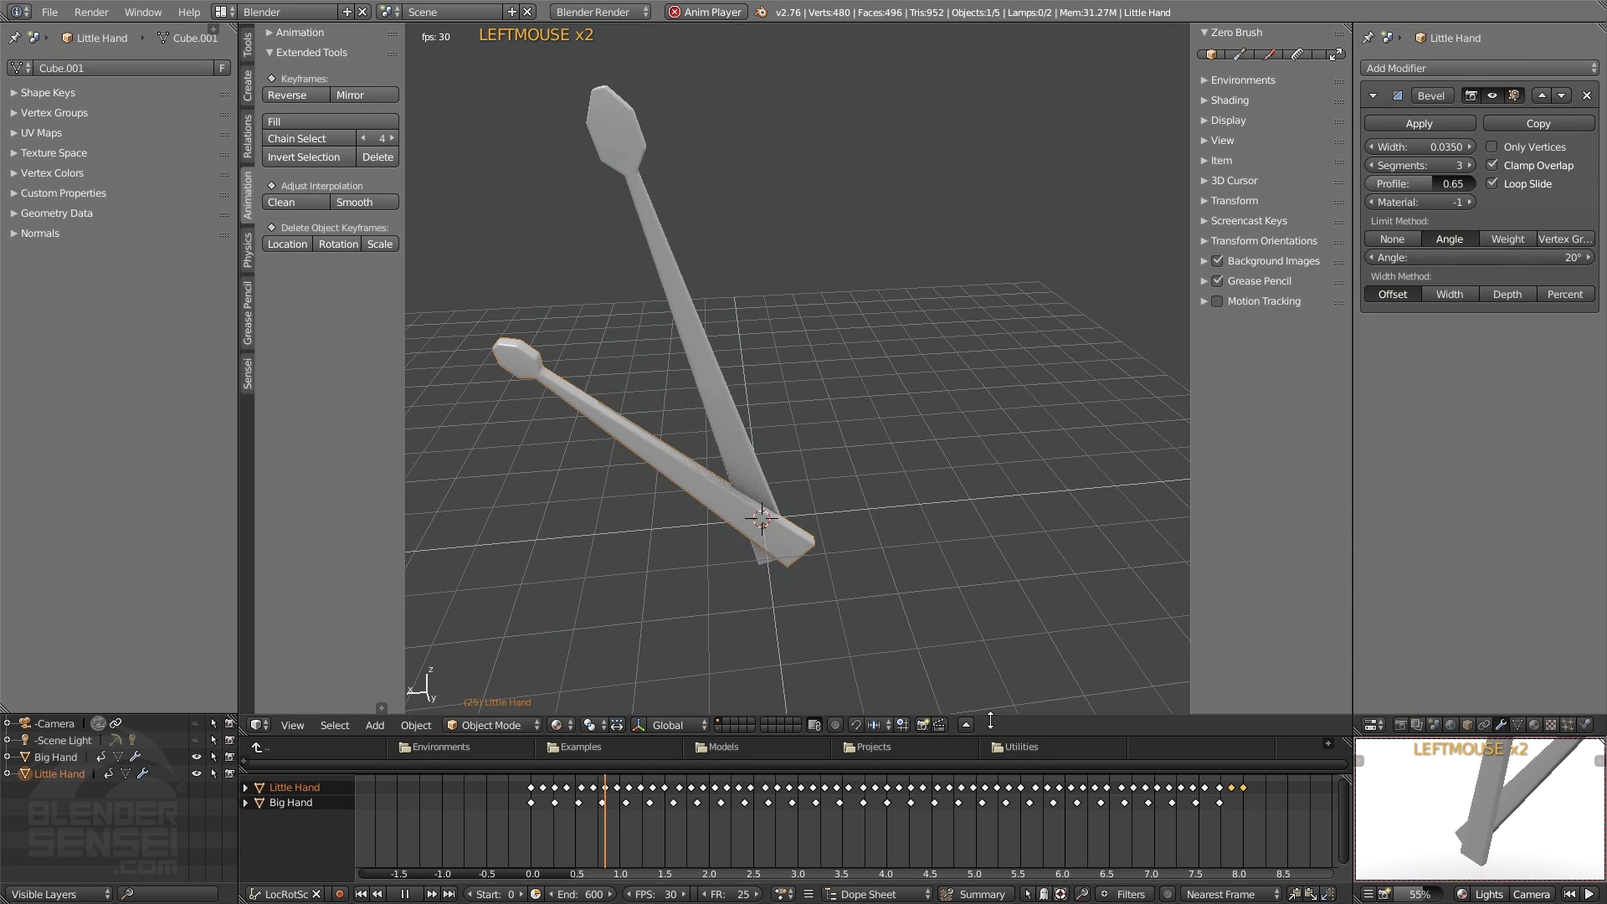
middle_click_drag(922, 458, 860, 465)
scroll(867, 460, "down", 3)
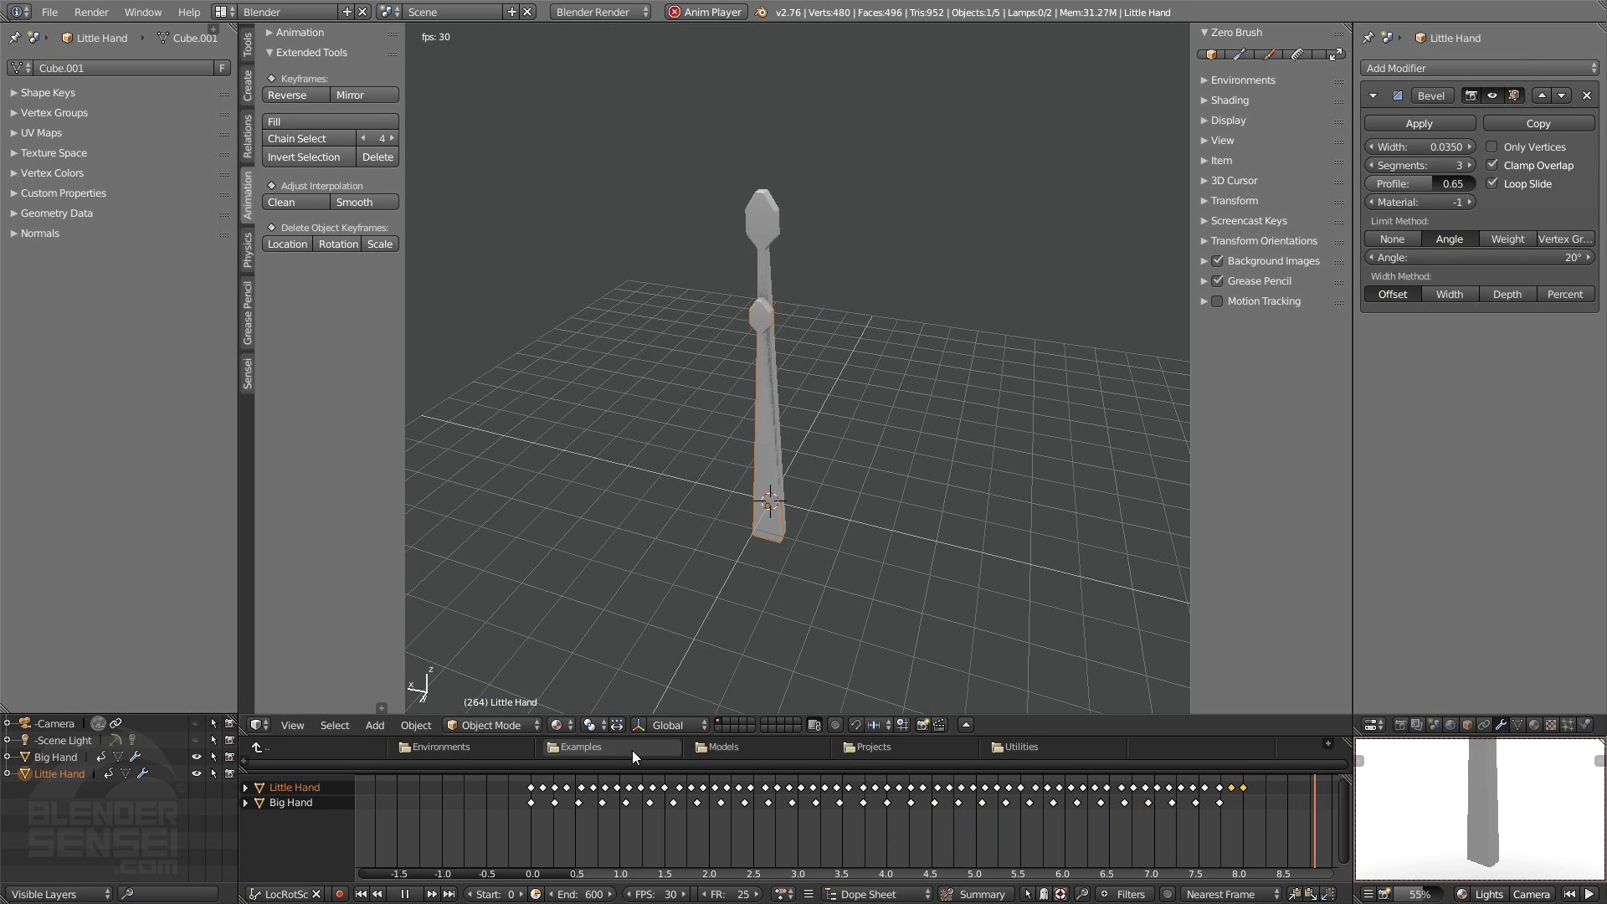
left_click(379, 894)
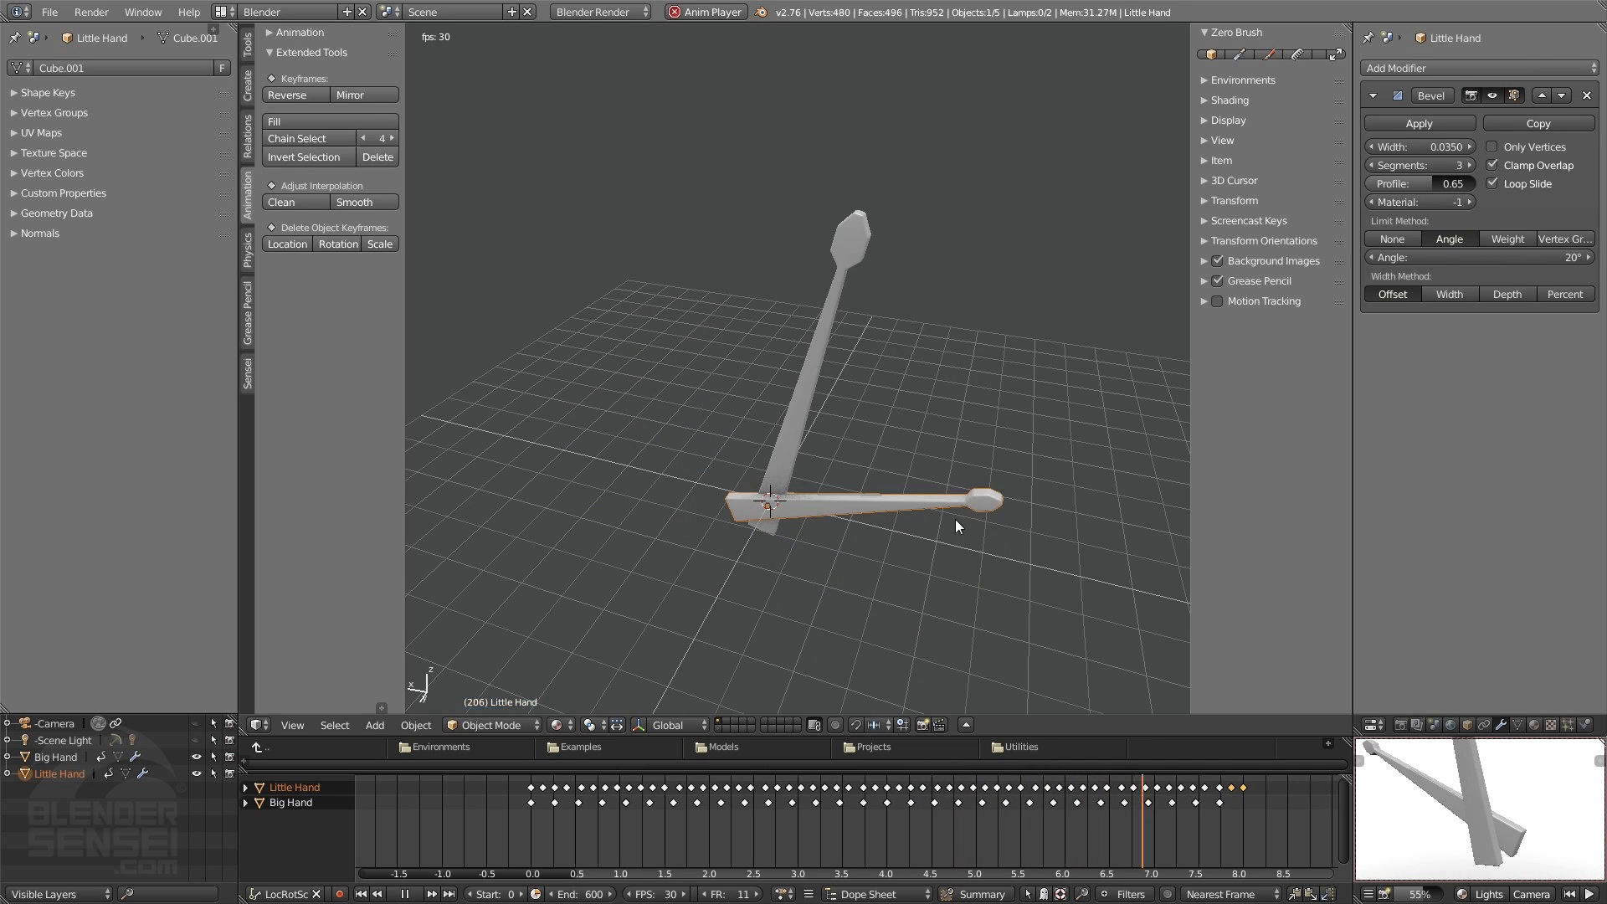
left_click(744, 820)
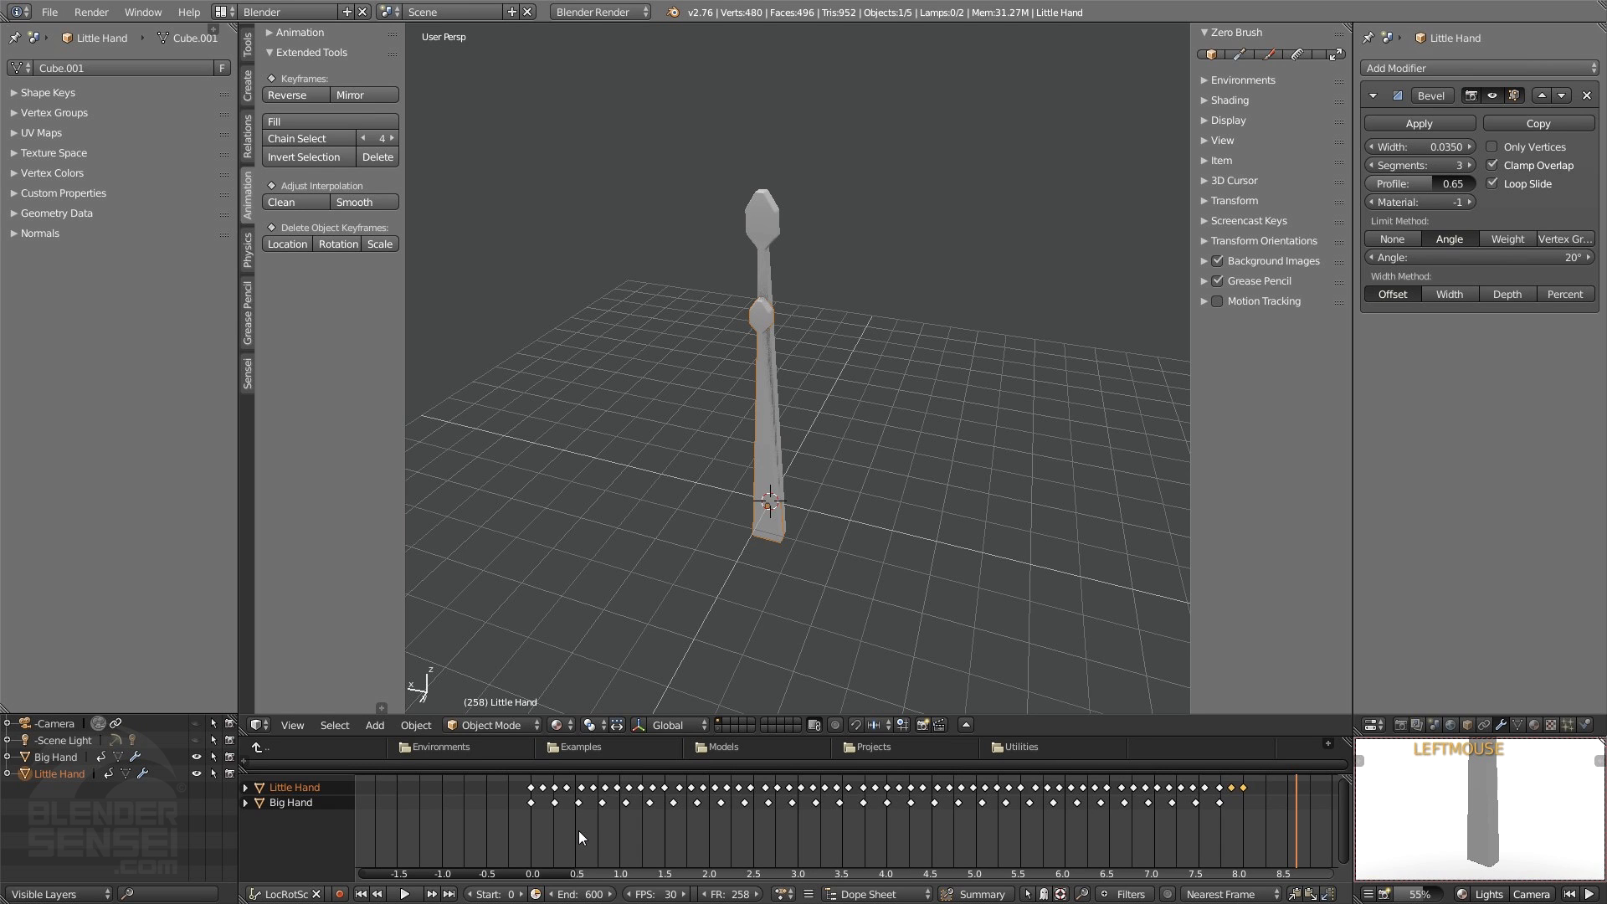
- Select all of the Little Hand's keyframes and apply the Clean interpolation adjustment to them
key("b")
left_click_drag(510, 778, 1267, 792)
key("t")
left_click(273, 774)
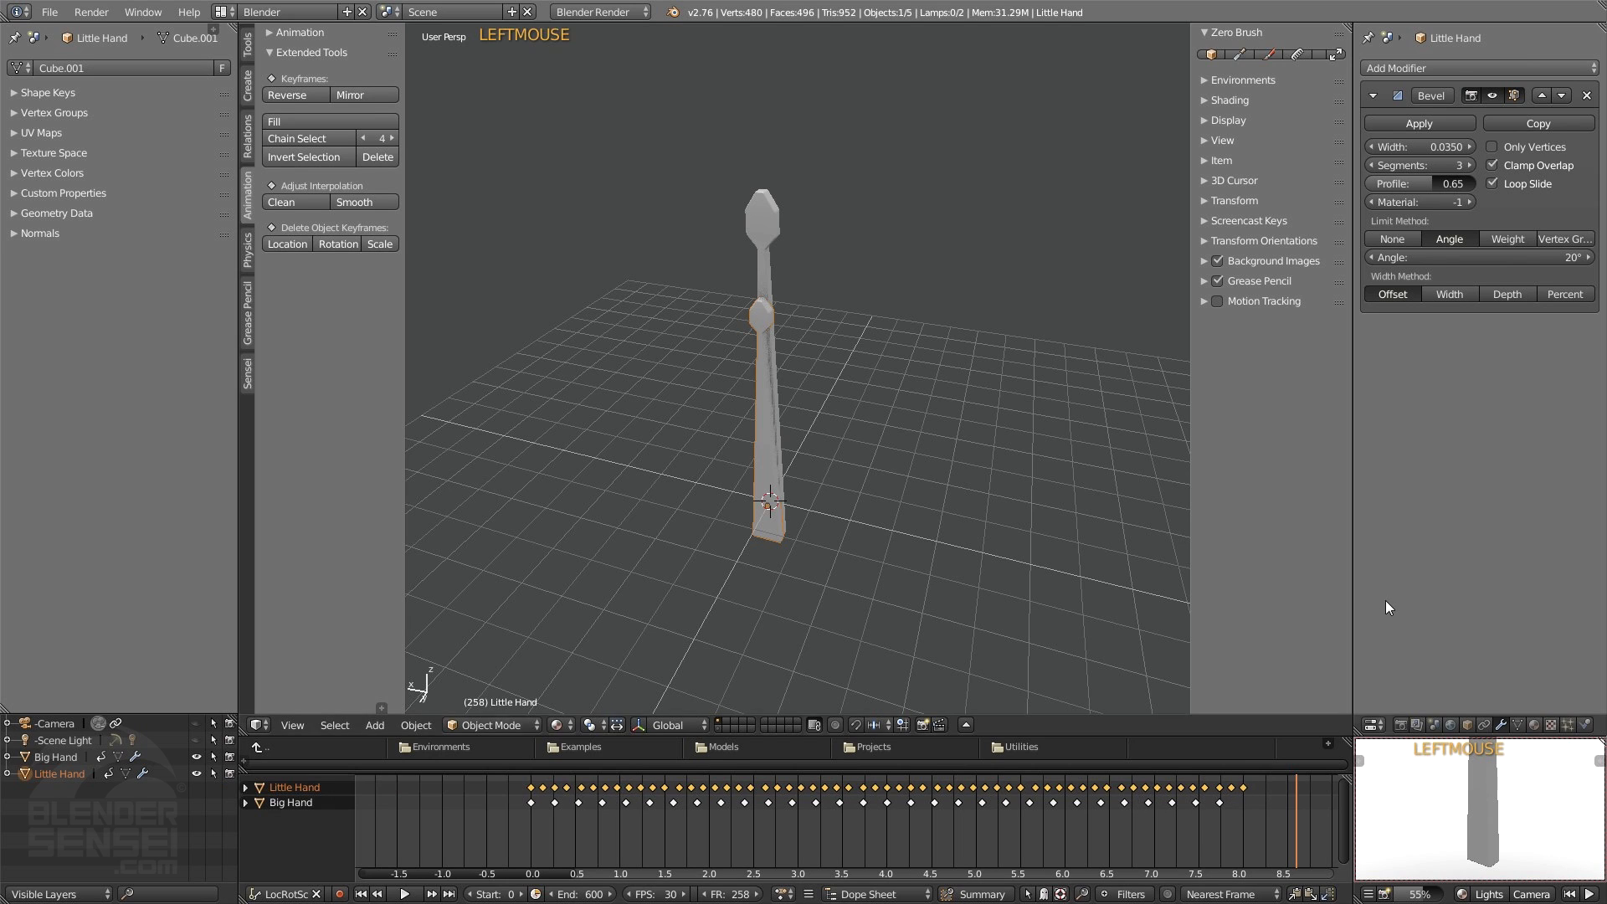
left_click(310, 201)
- Play the animation from frame 0, scrub through the Little Hand's motion, and stop with the current frame at 120
left_click(361, 894)
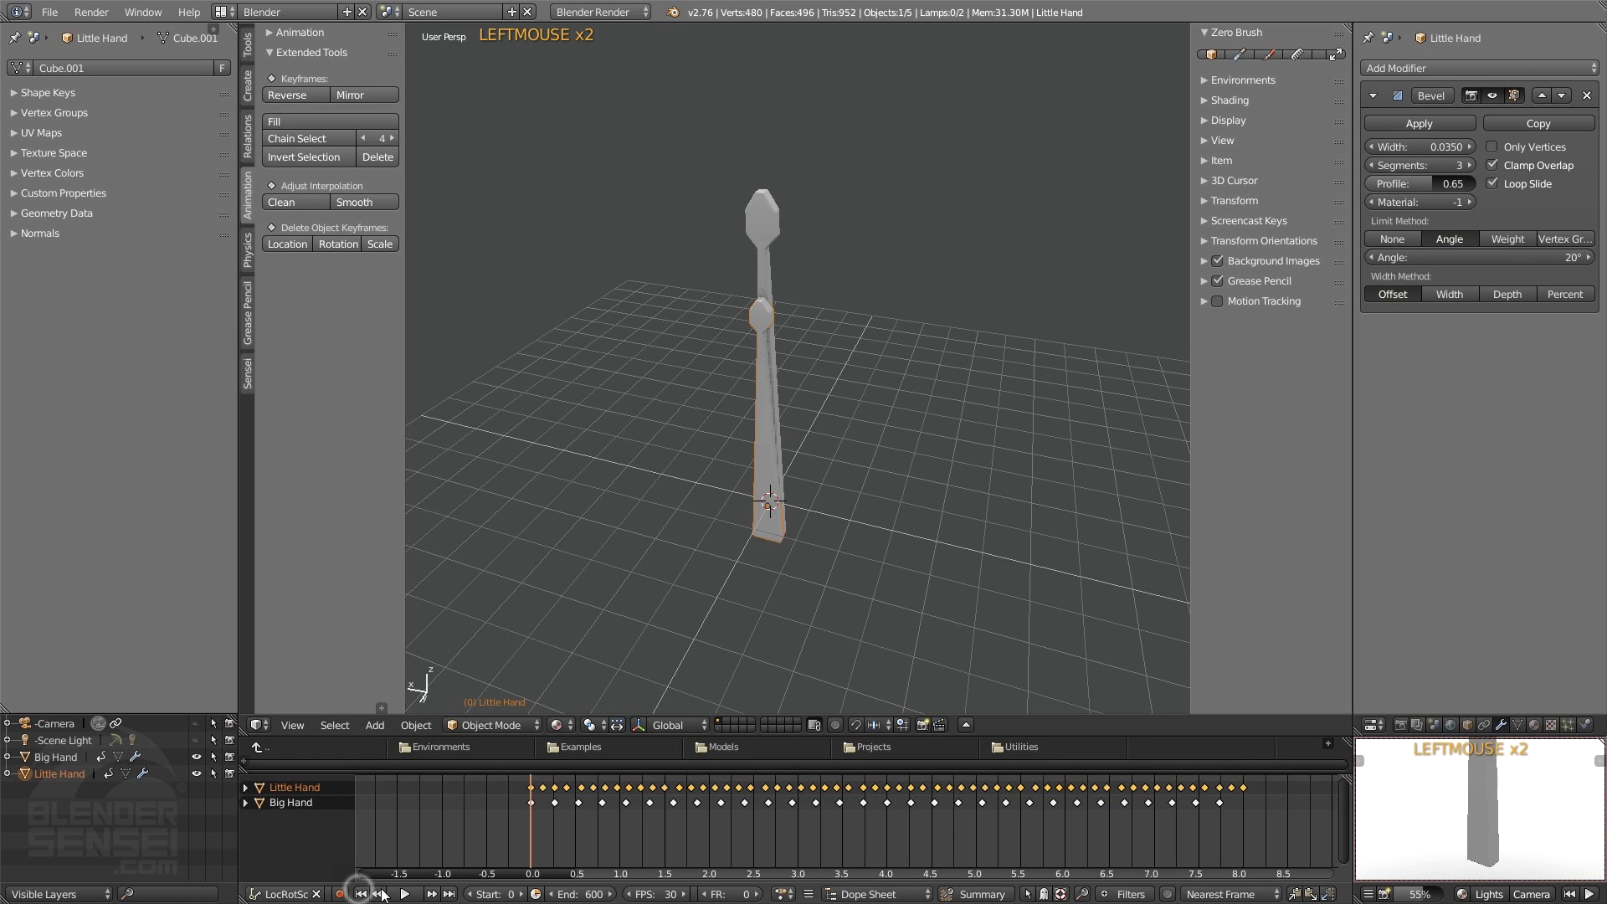
left_click(406, 894)
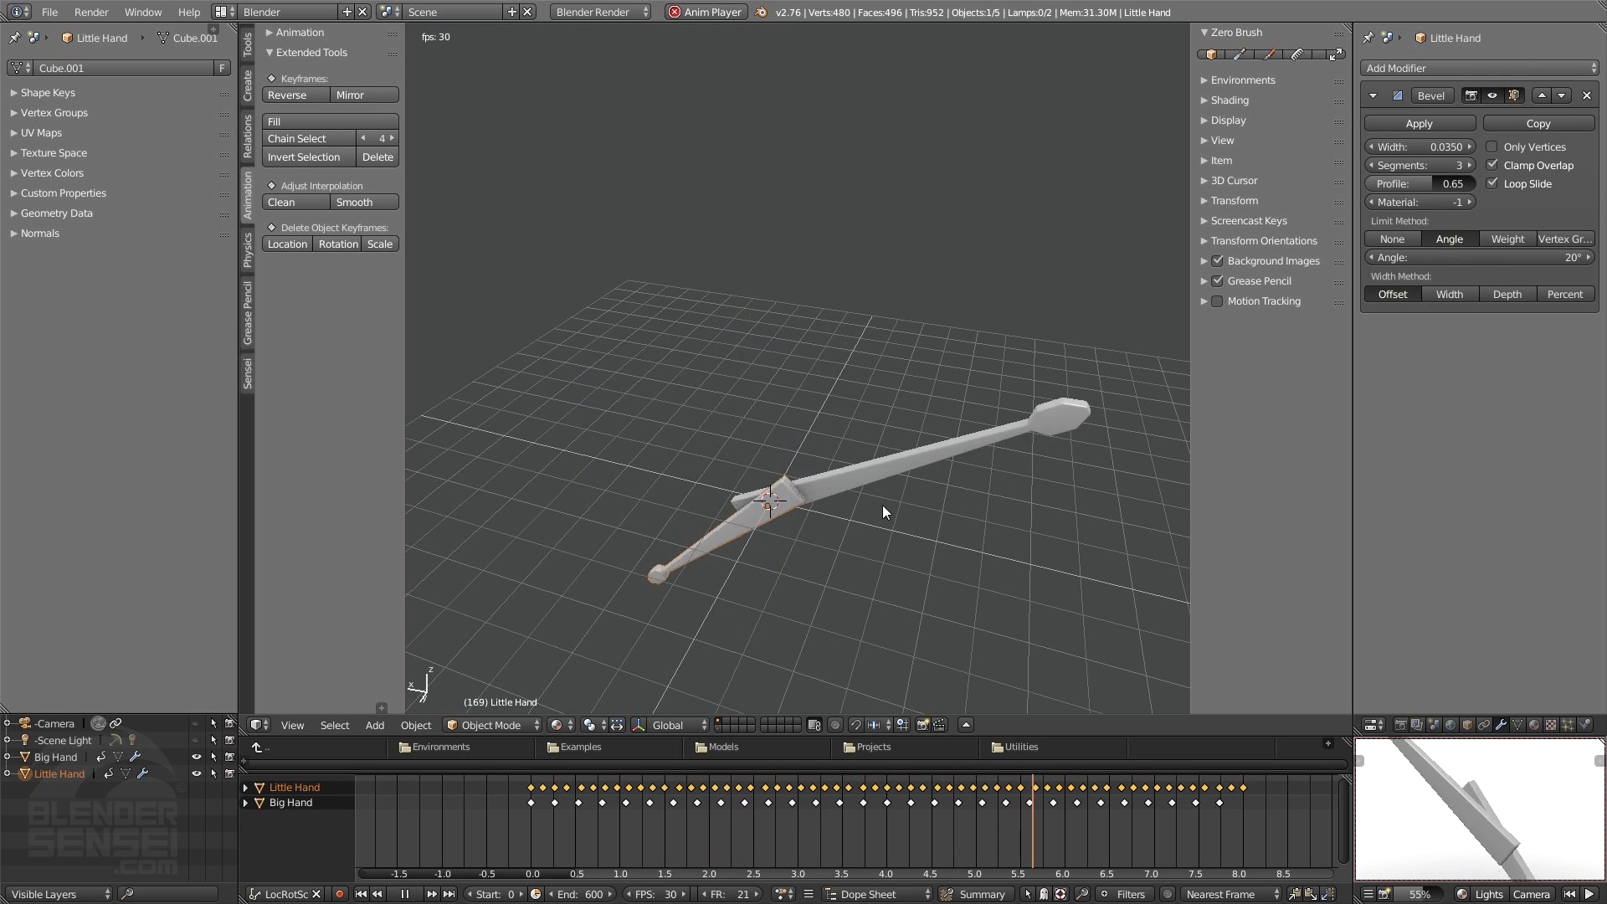
right_click(592, 814)
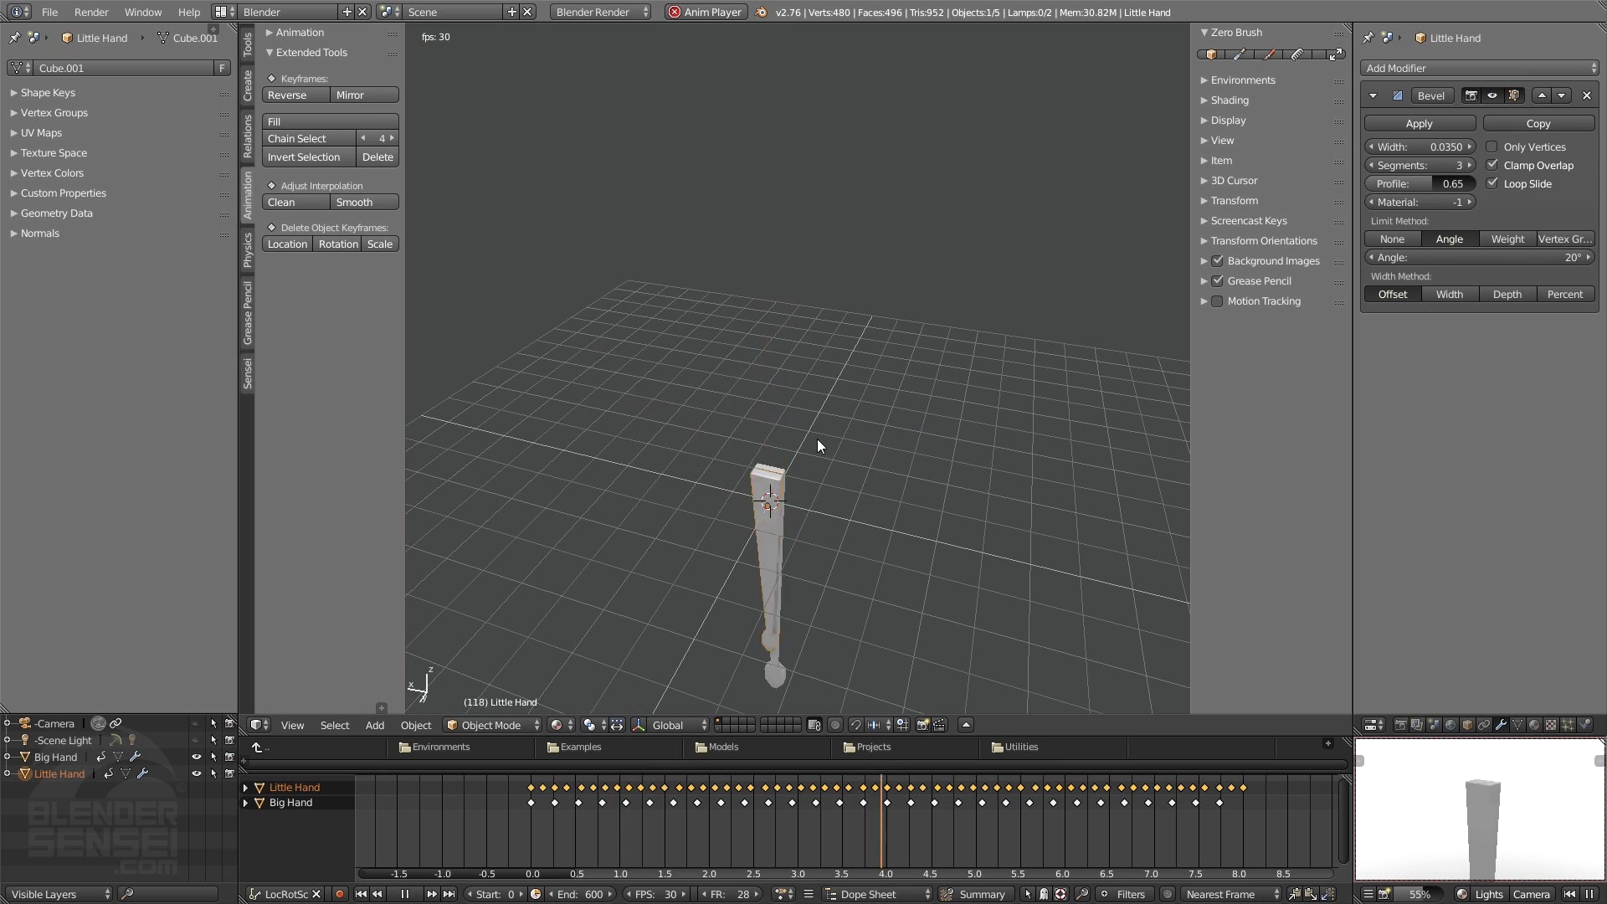
right_click_drag(889, 813, 870, 818)
left_click(404, 893)
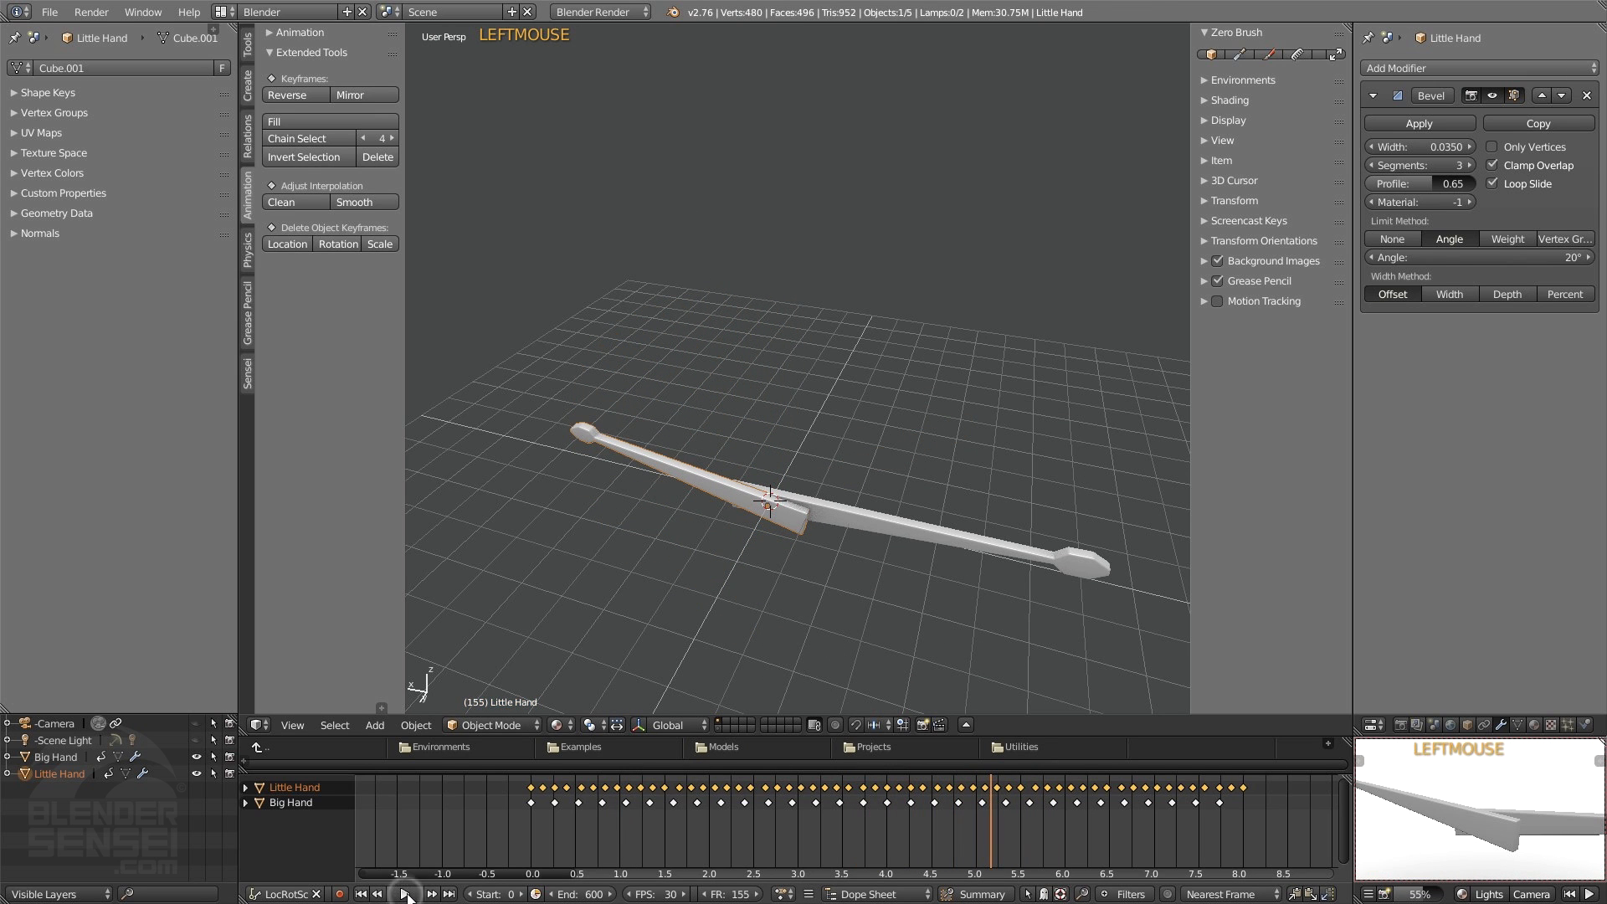
right_click(889, 806)
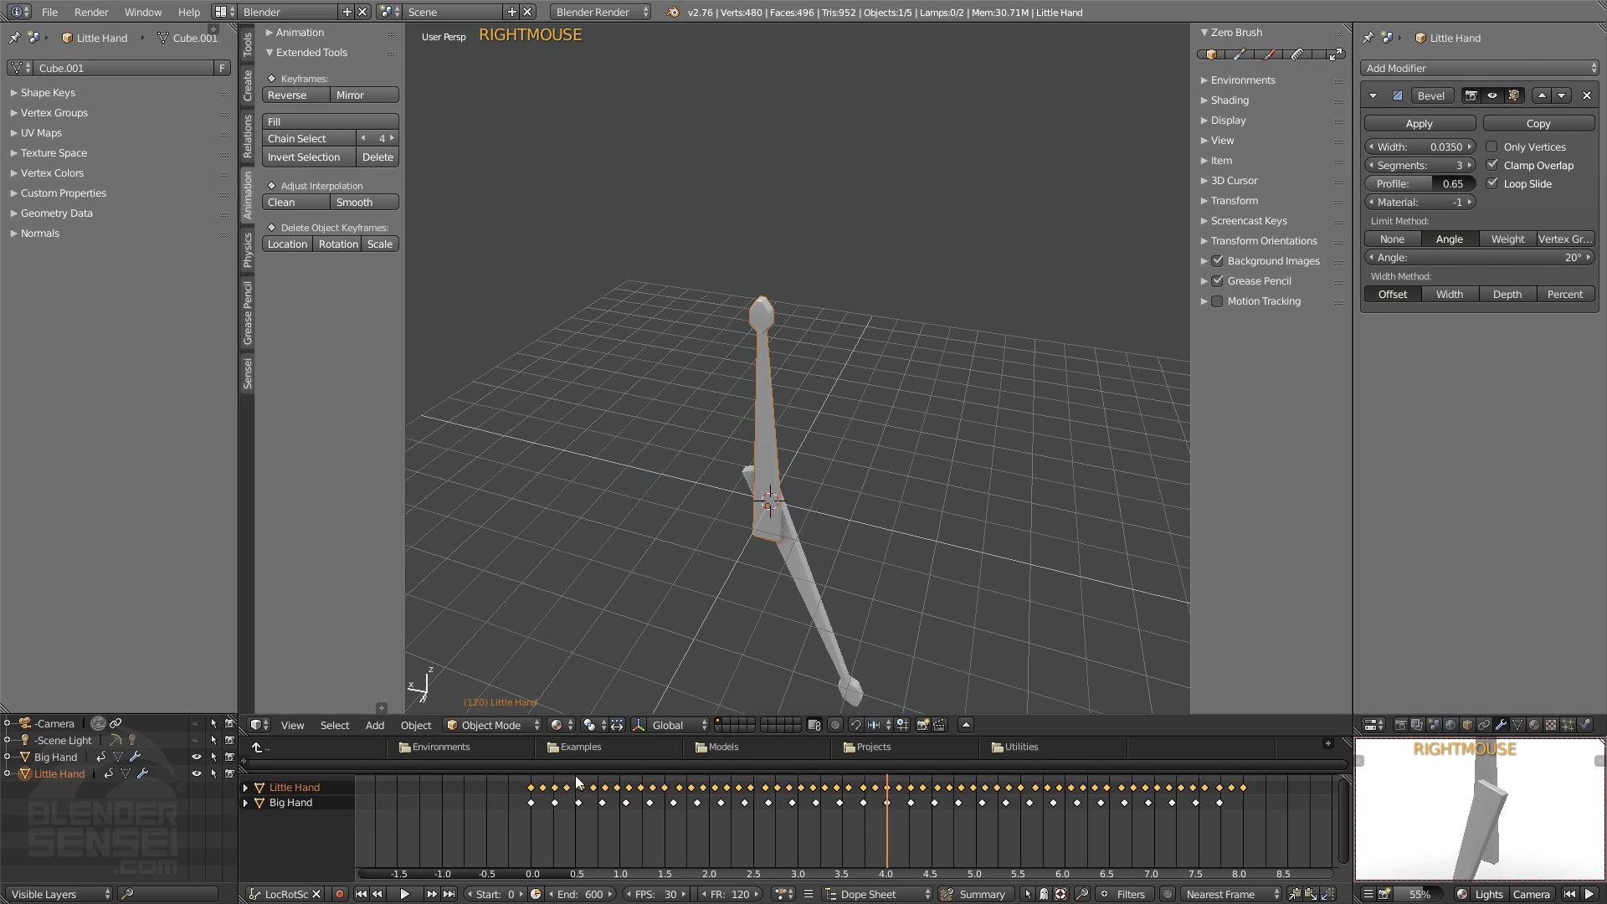
- Limit the Dope Sheet to the selected object's keyframes, with the Little Hand selected, and scrub back to frame 107
left_click(1029, 895)
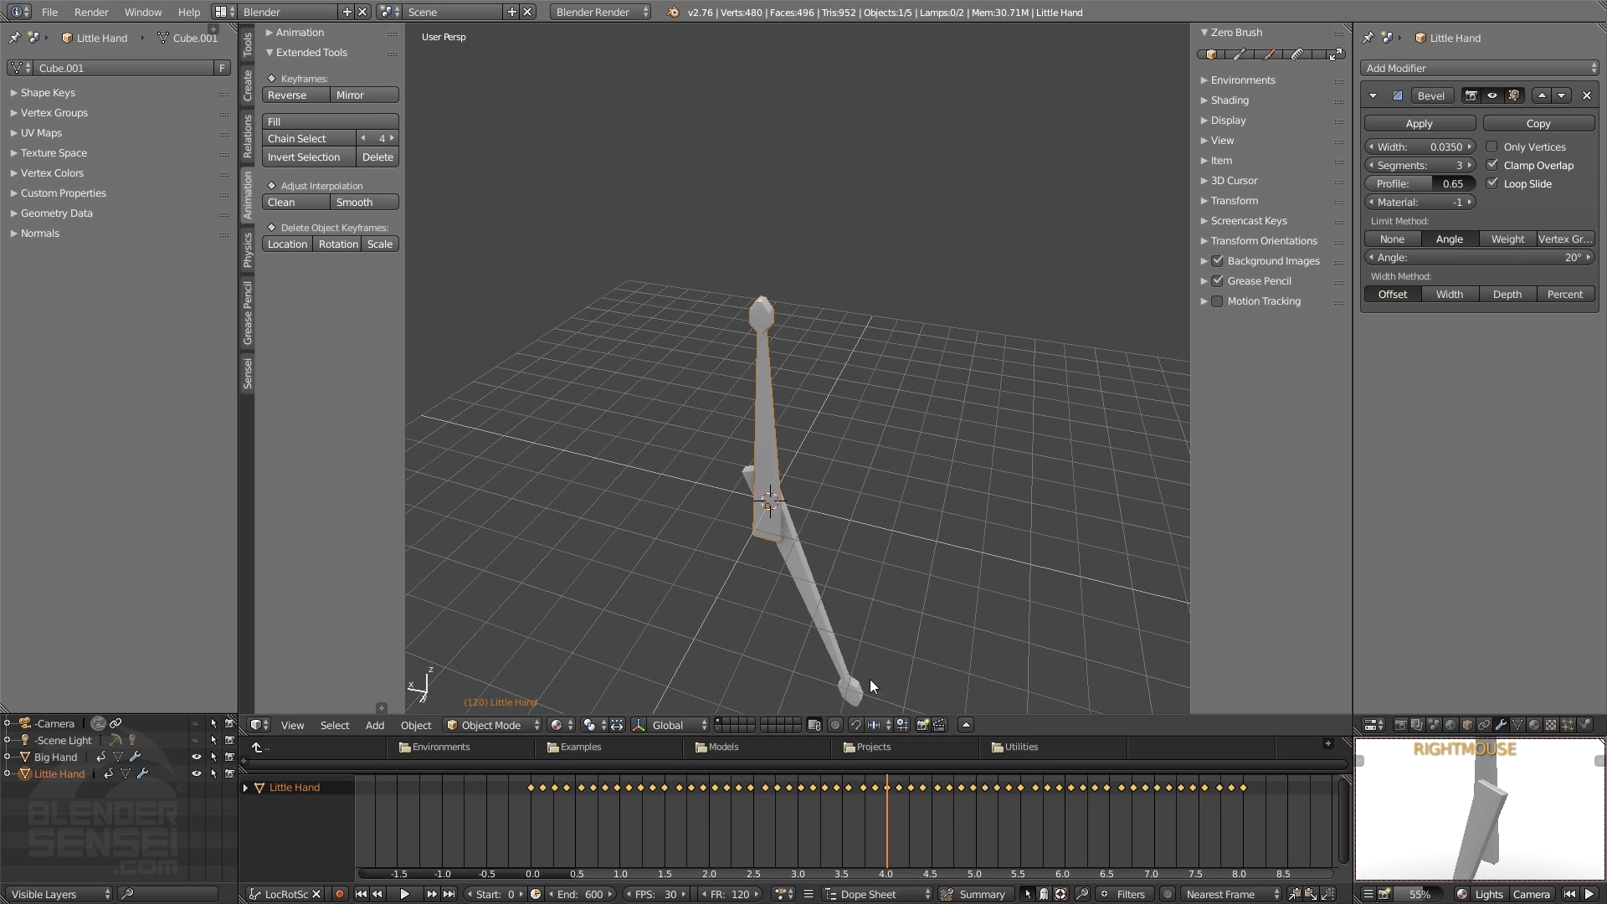
left_click(825, 626)
left_click(763, 433)
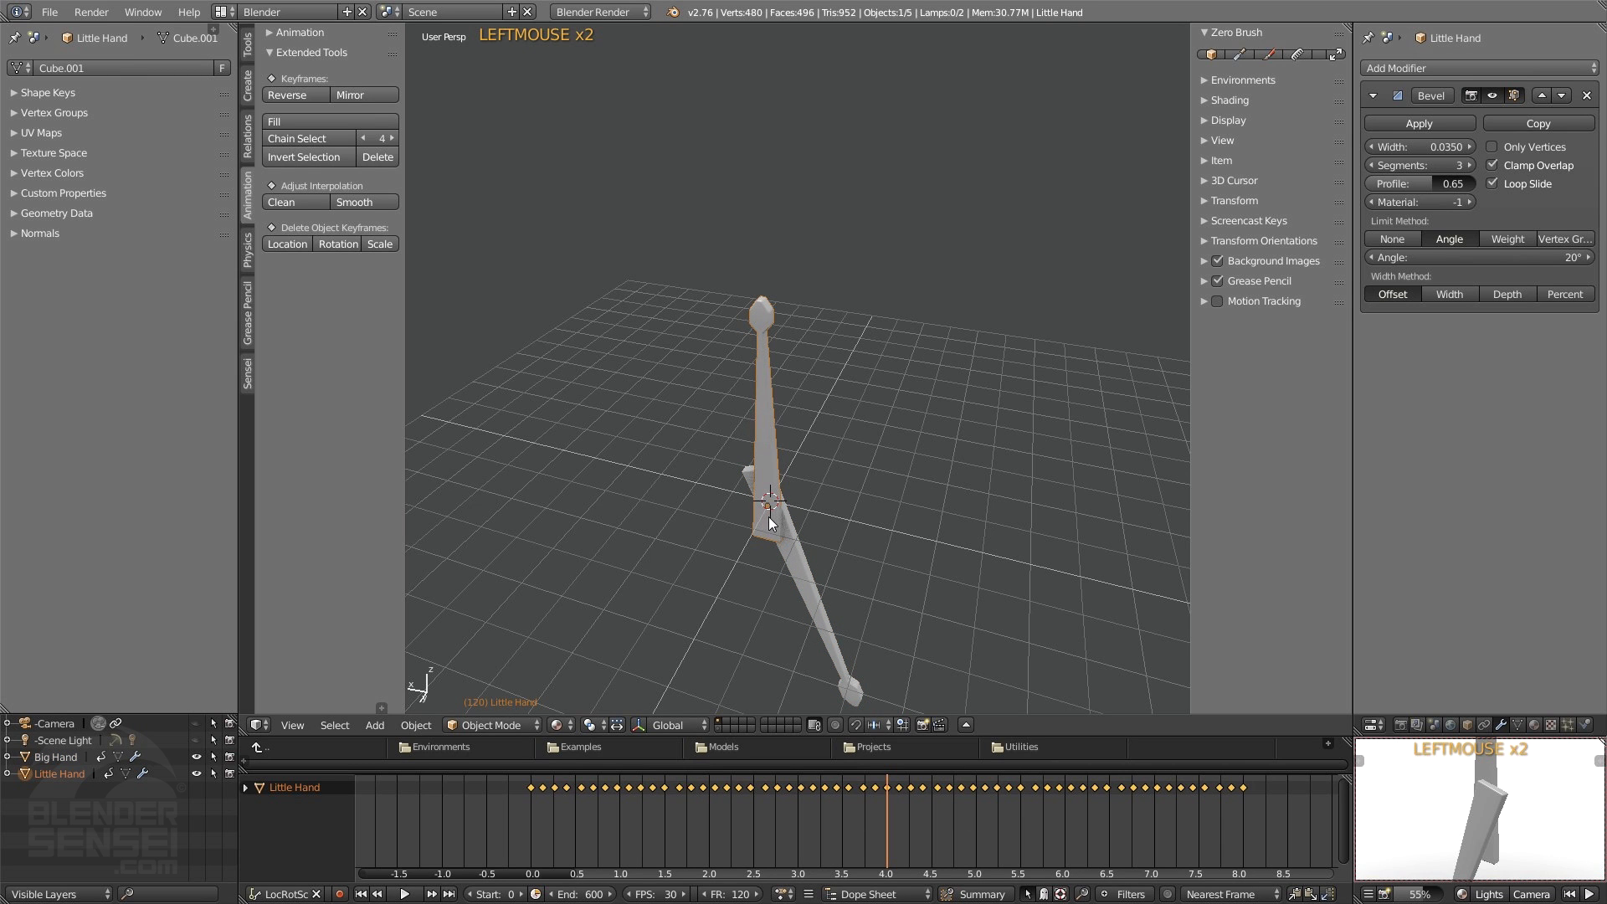
right_click_drag(884, 842, 847, 828)
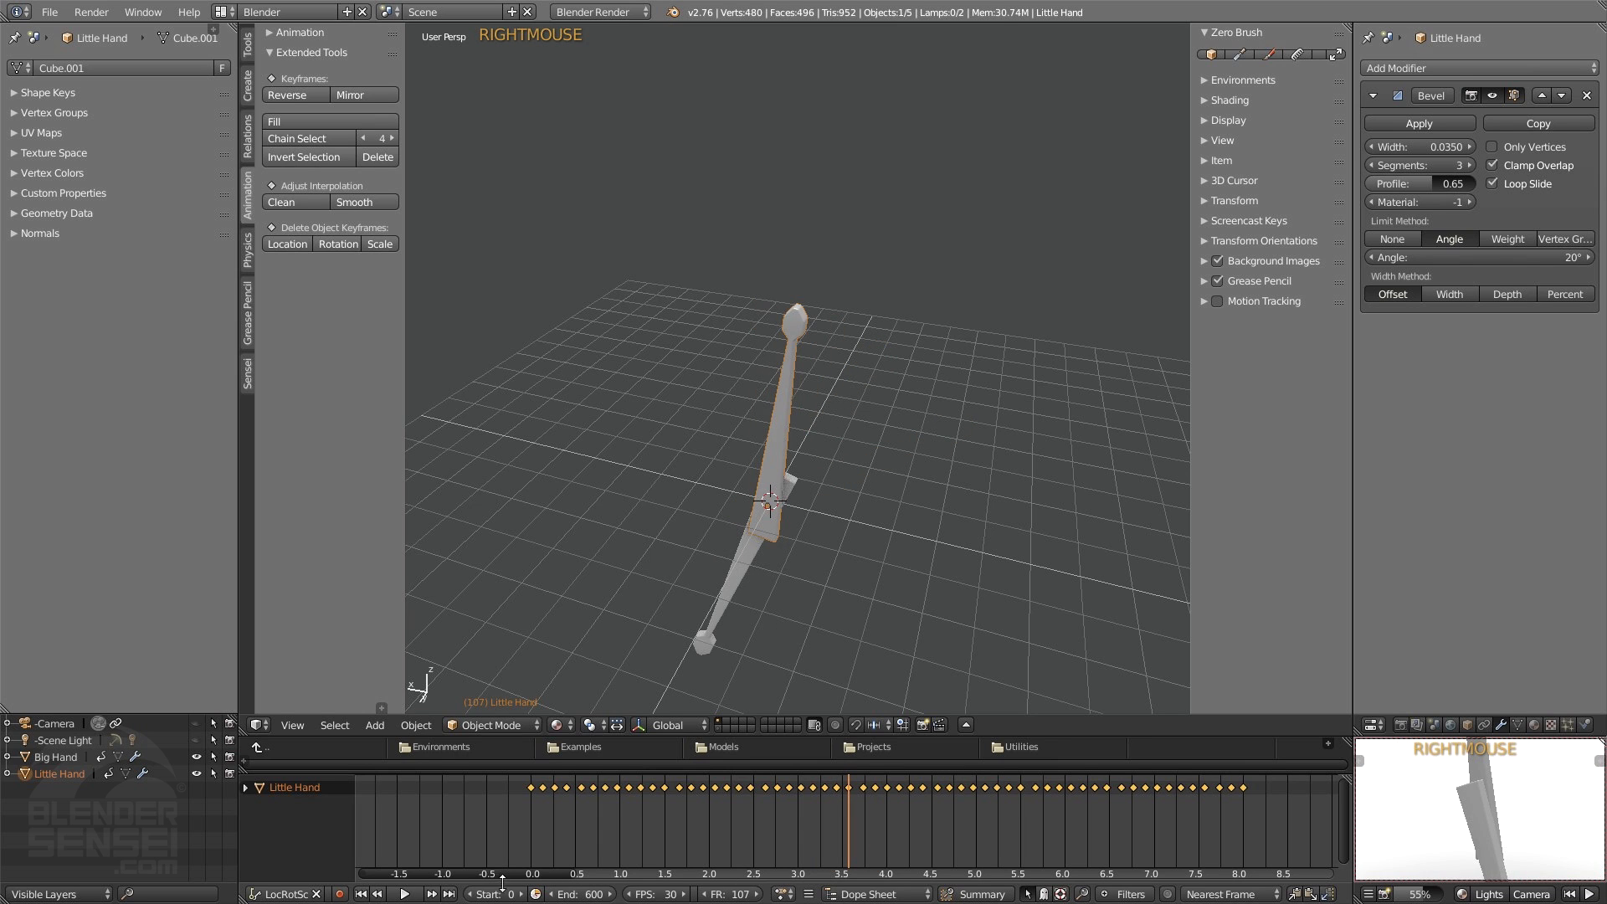
- Play the animation briefly, stop it, and scrub back through the Little Hand's motion to frame 101
left_click(413, 896)
left_click(413, 896)
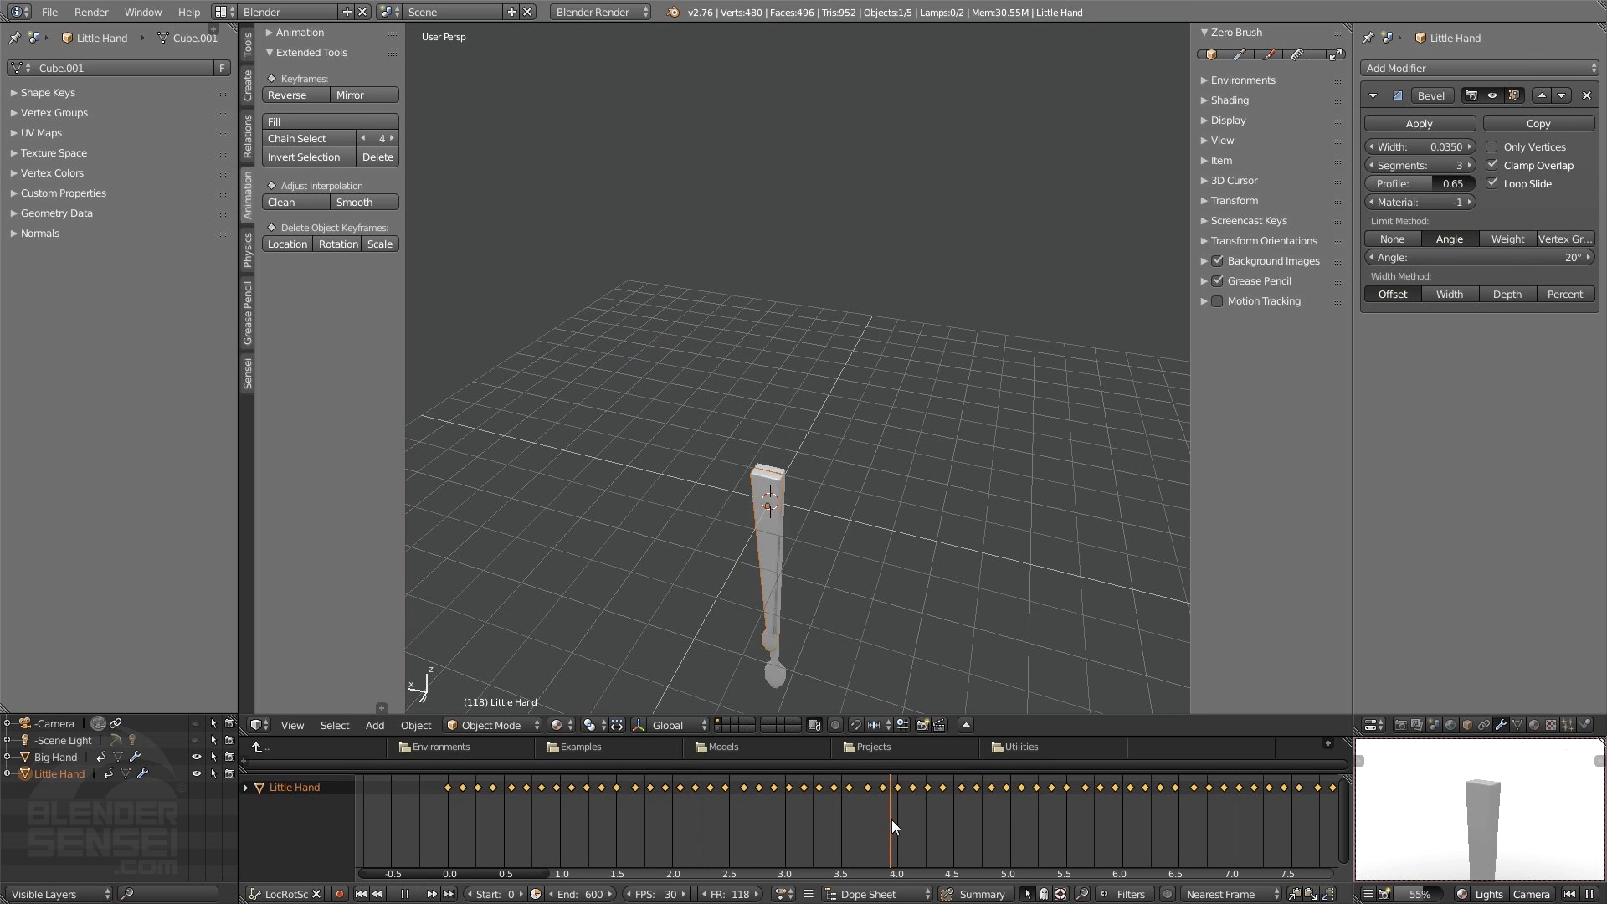
mouse_move(891, 820)
right_mouse_down()
mouse_move(867, 821)
mouse_move(881, 823)
right_mouse_up()
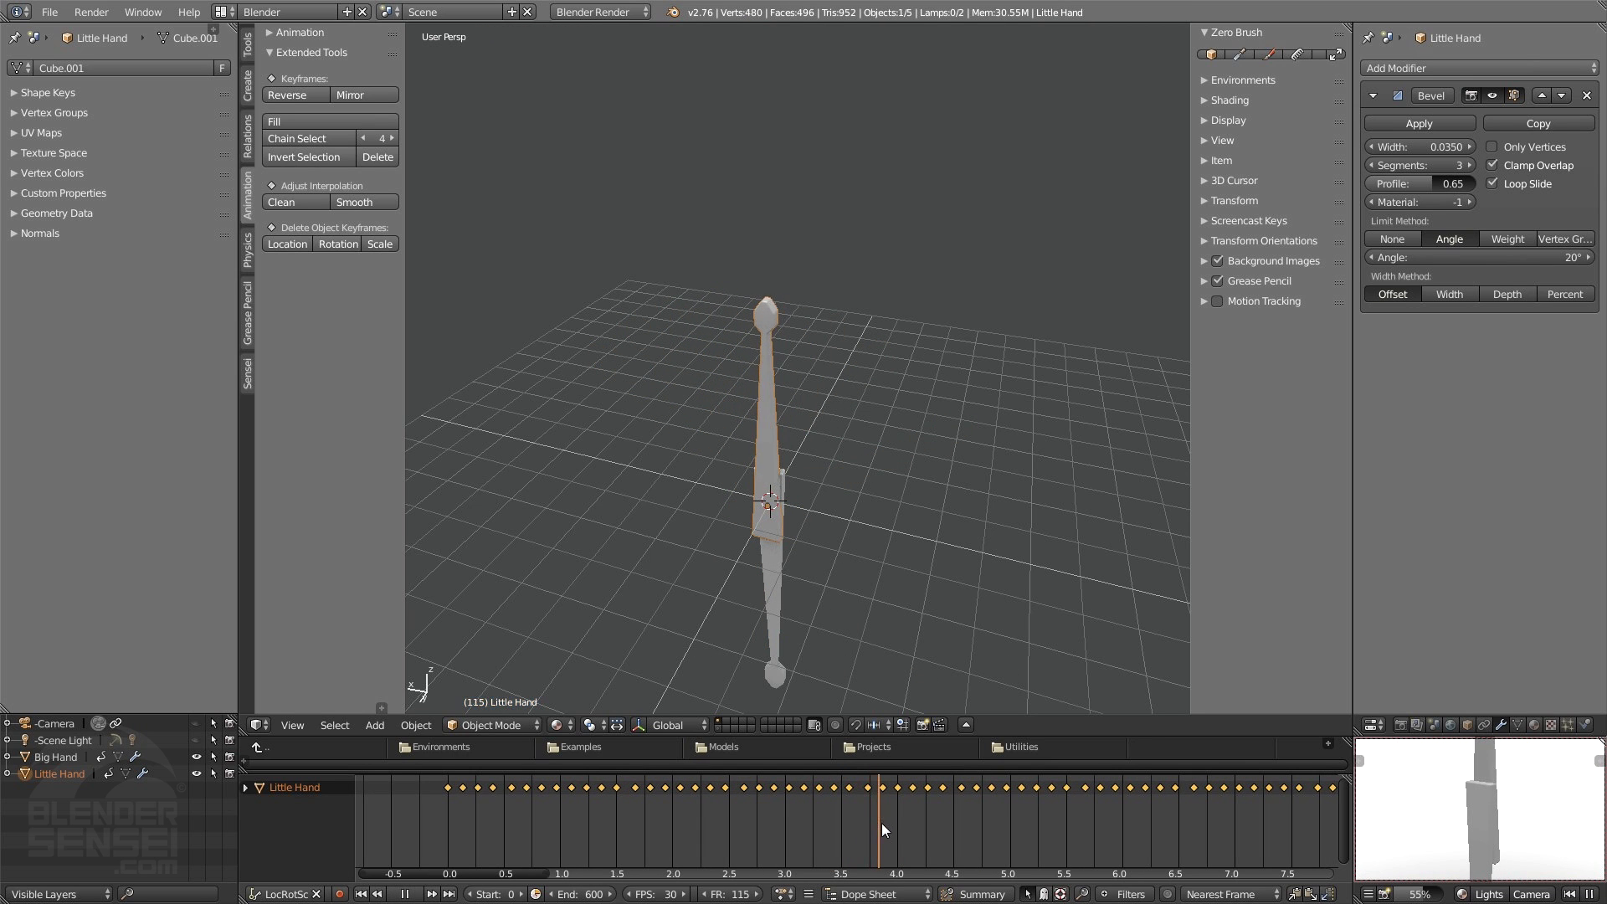
mouse_move(881, 823)
right_mouse_down()
mouse_move(898, 838)
mouse_move(876, 841)
mouse_move(897, 842)
mouse_move(907, 817)
mouse_move(879, 822)
right_mouse_up()
scroll(899, 809, "down", 1)
scroll(897, 812, "down", 2)
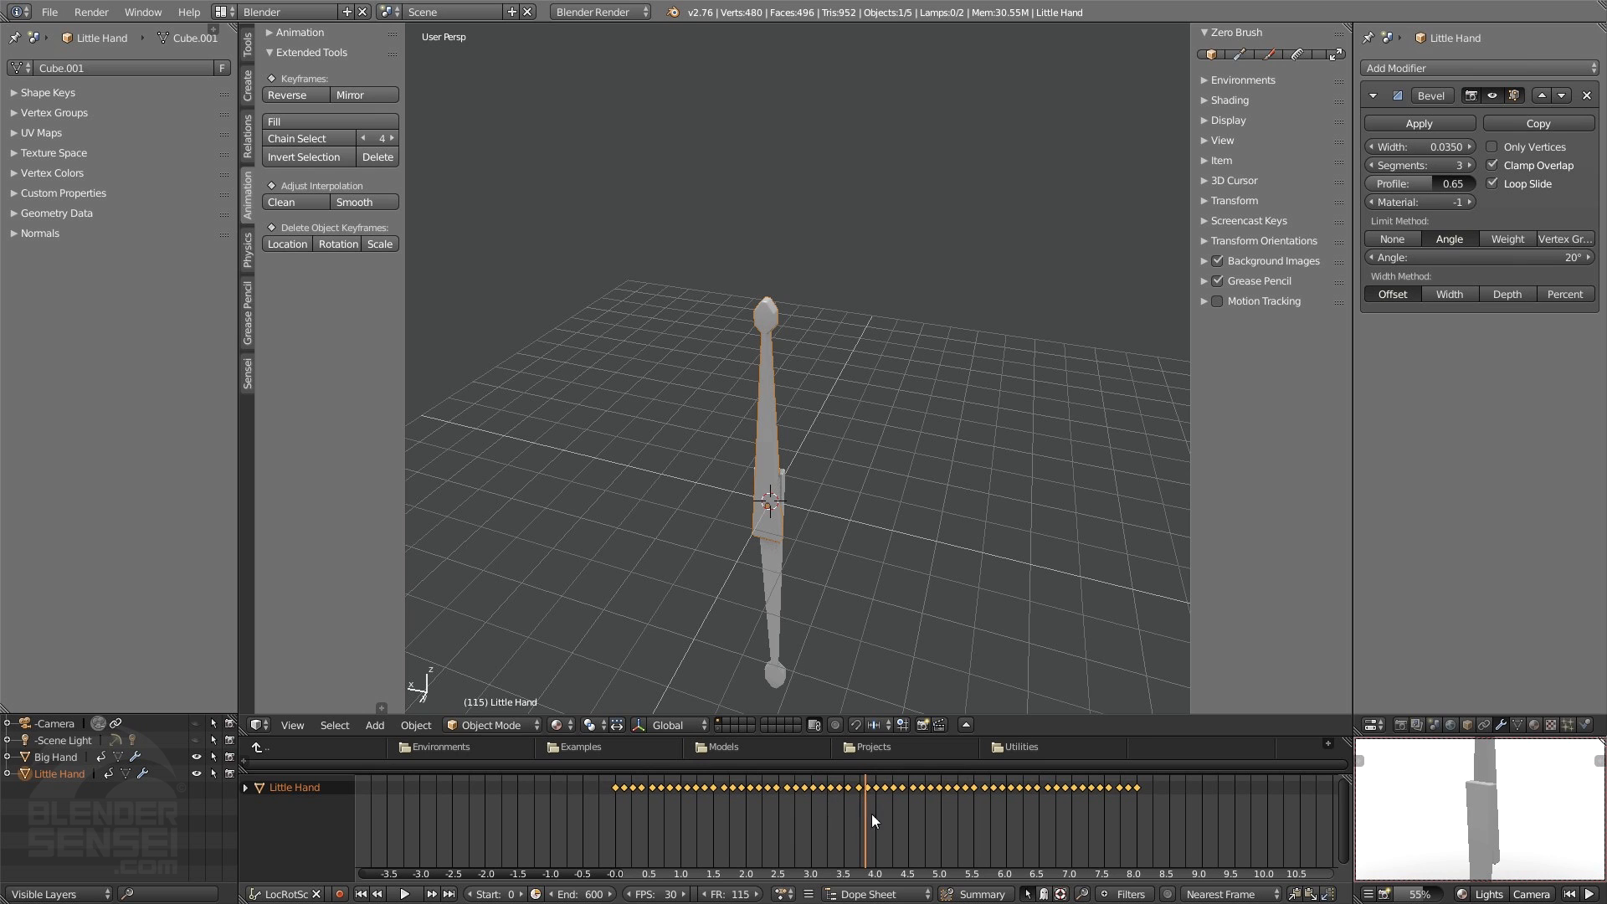
mouse_move(857, 825)
right_mouse_down("alt")
mouse_move(897, 825)
mouse_move(836, 822)
right_mouse_up("alt")
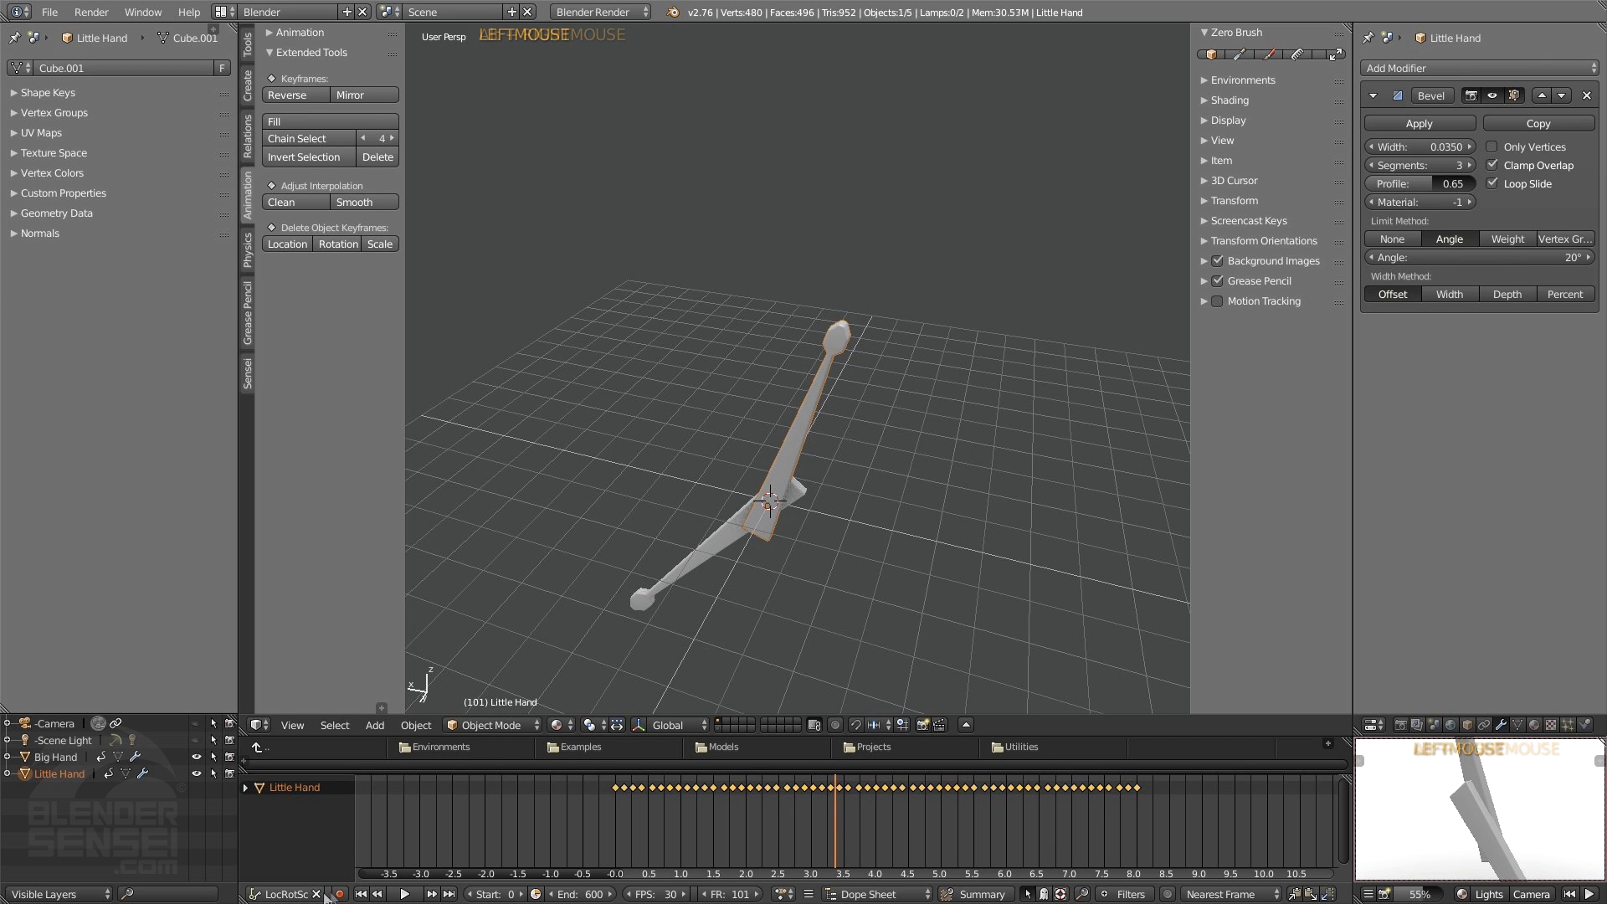
- Set the interpolation of the Little Hand's selected keyframes to Constant and play the animation from frame 0
left_click(328, 892)
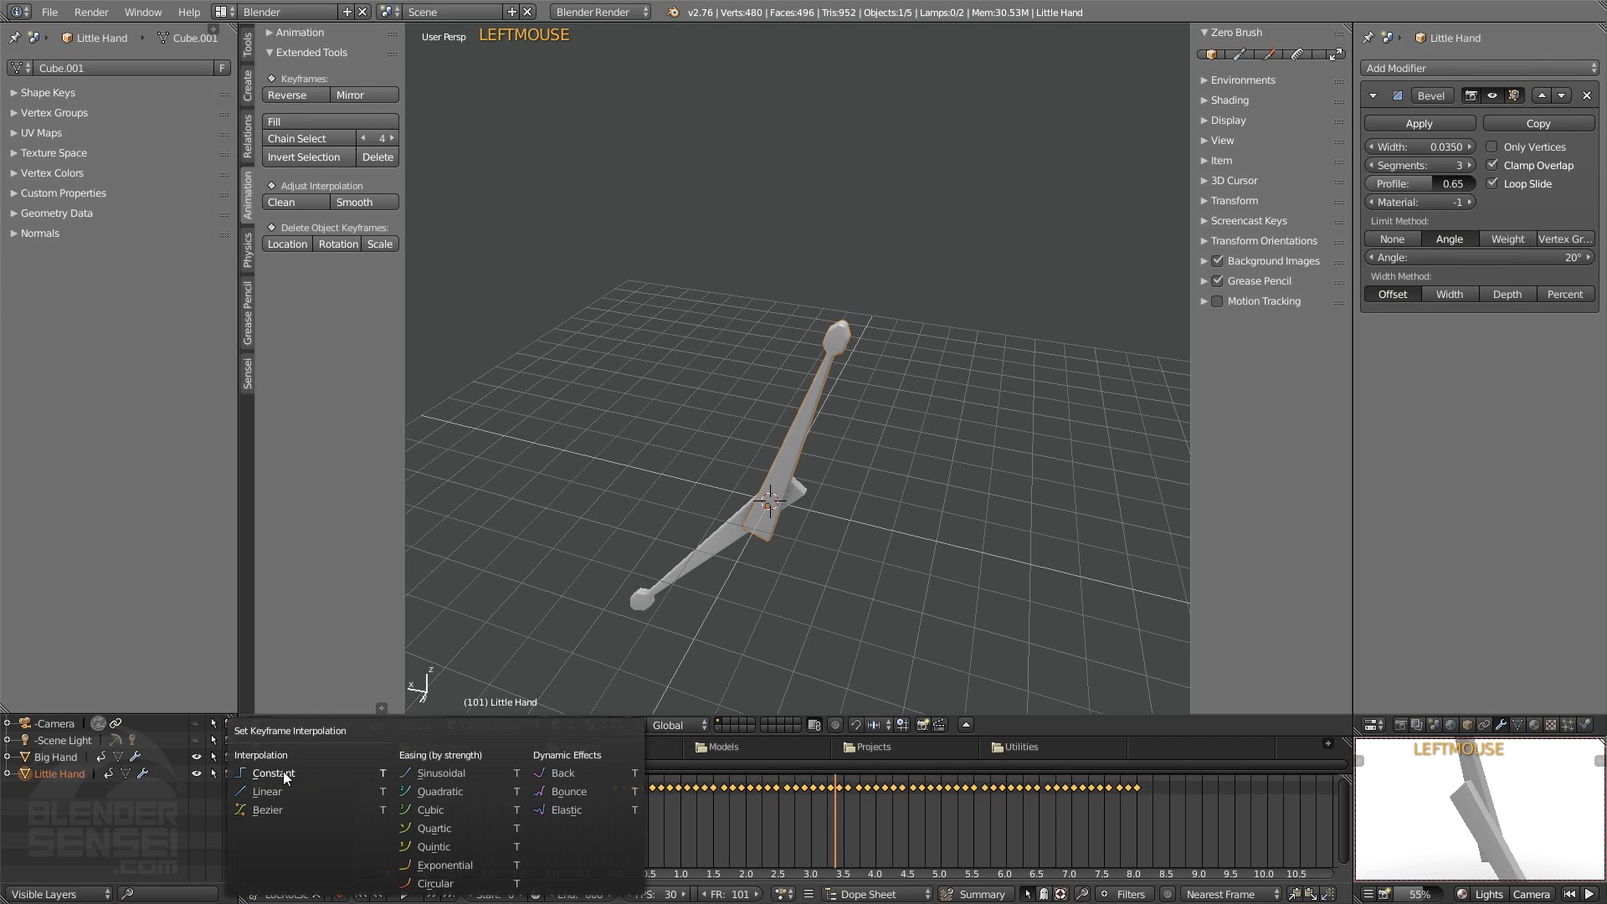
left_click(283, 771)
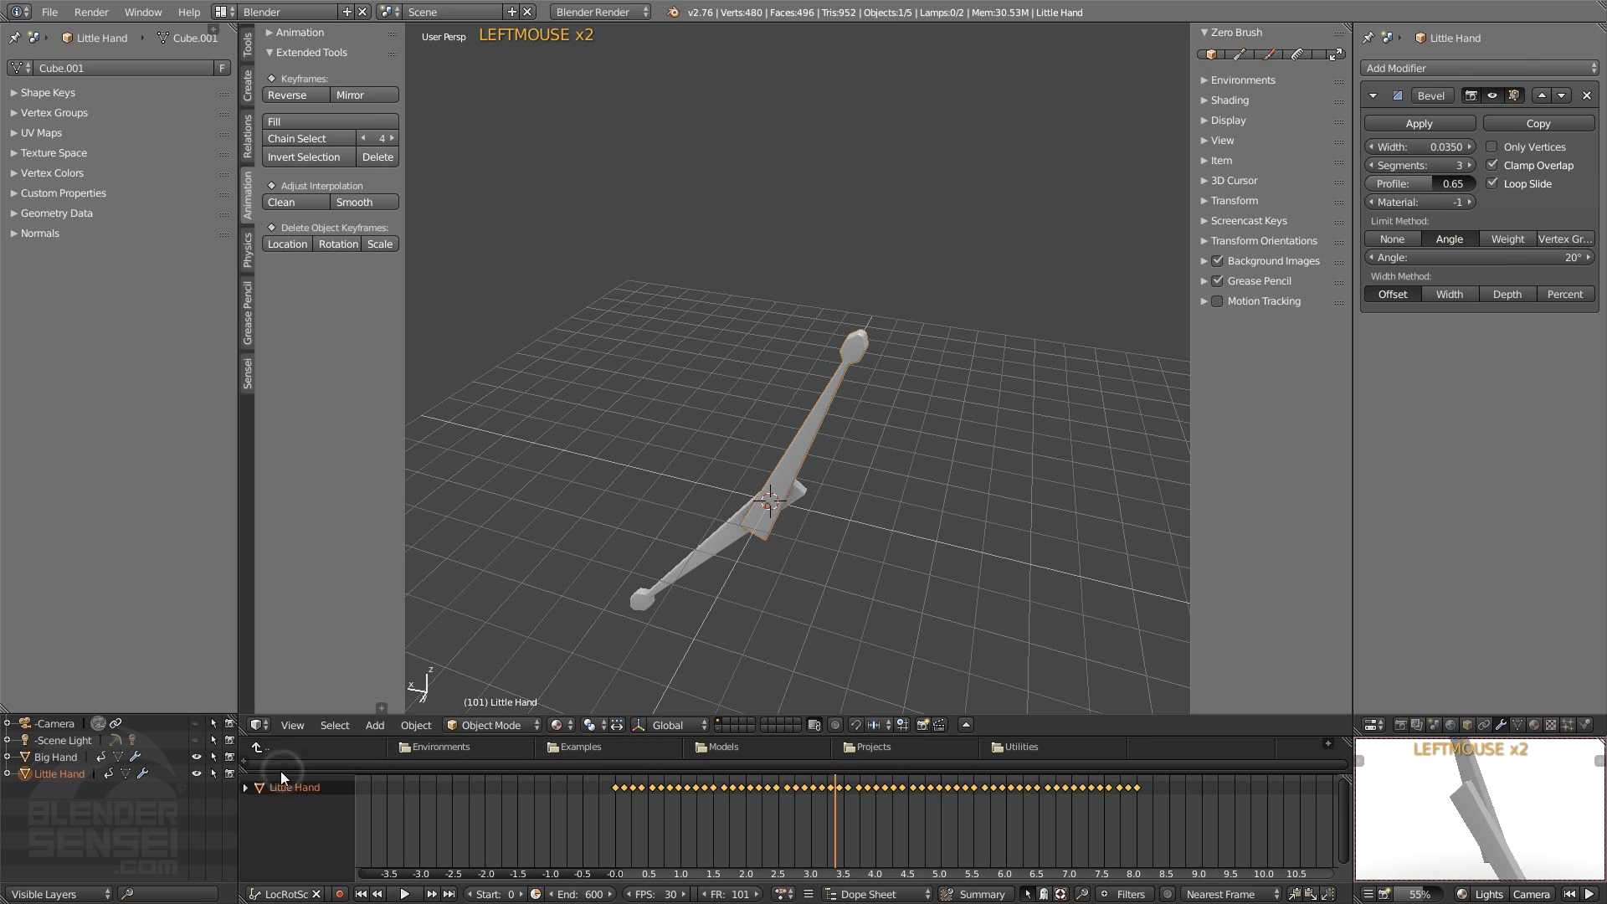
left_click(361, 894)
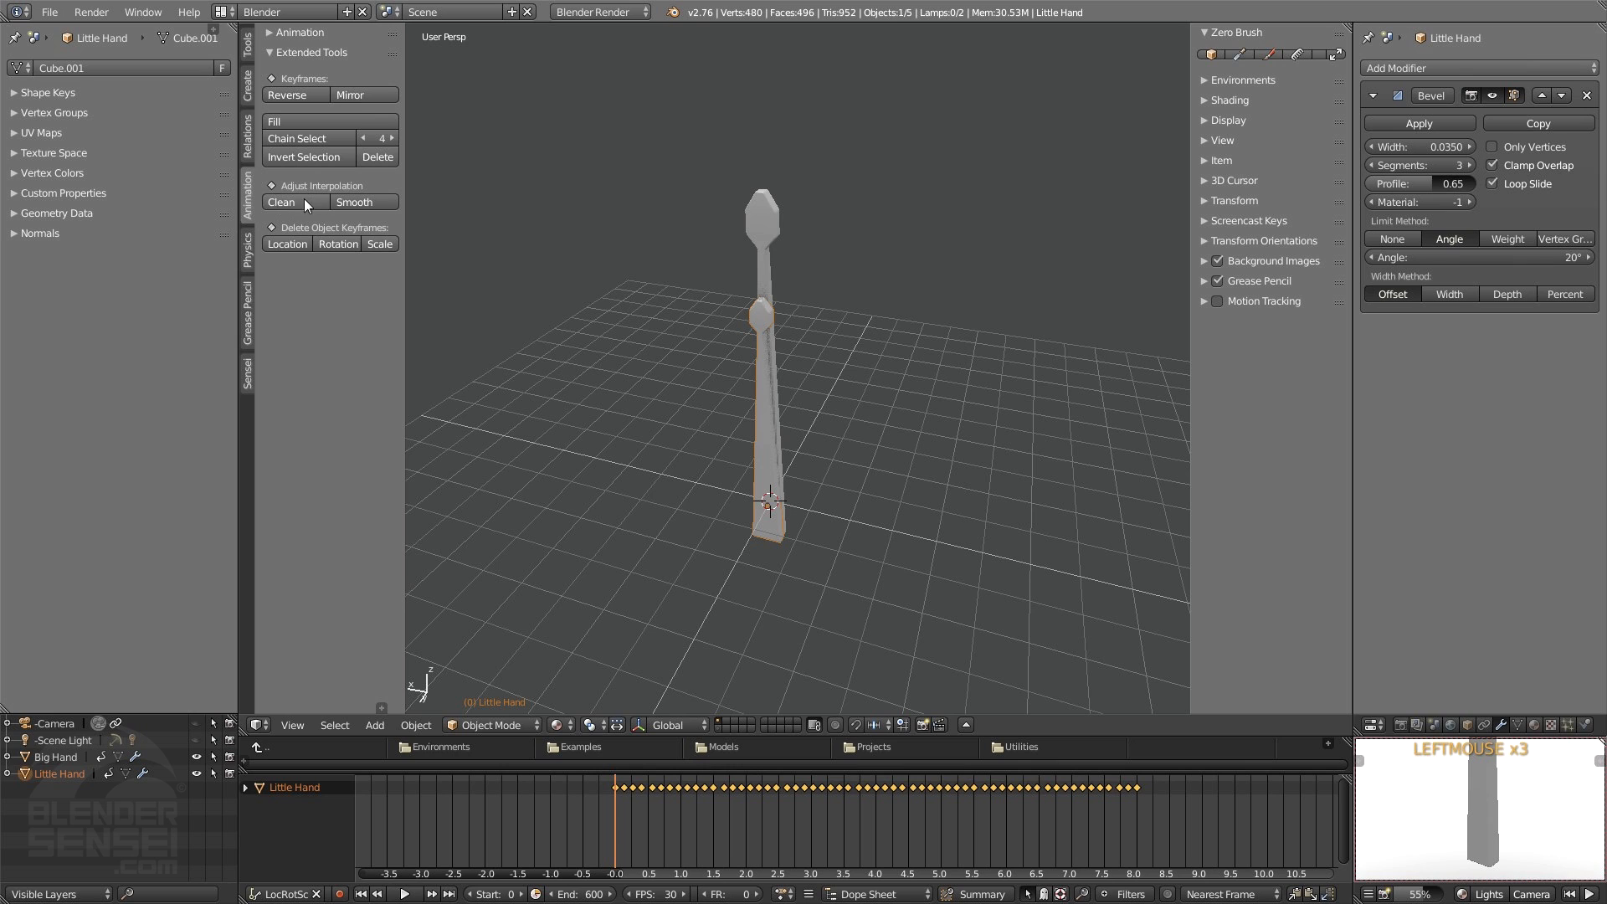
left_click(405, 894)
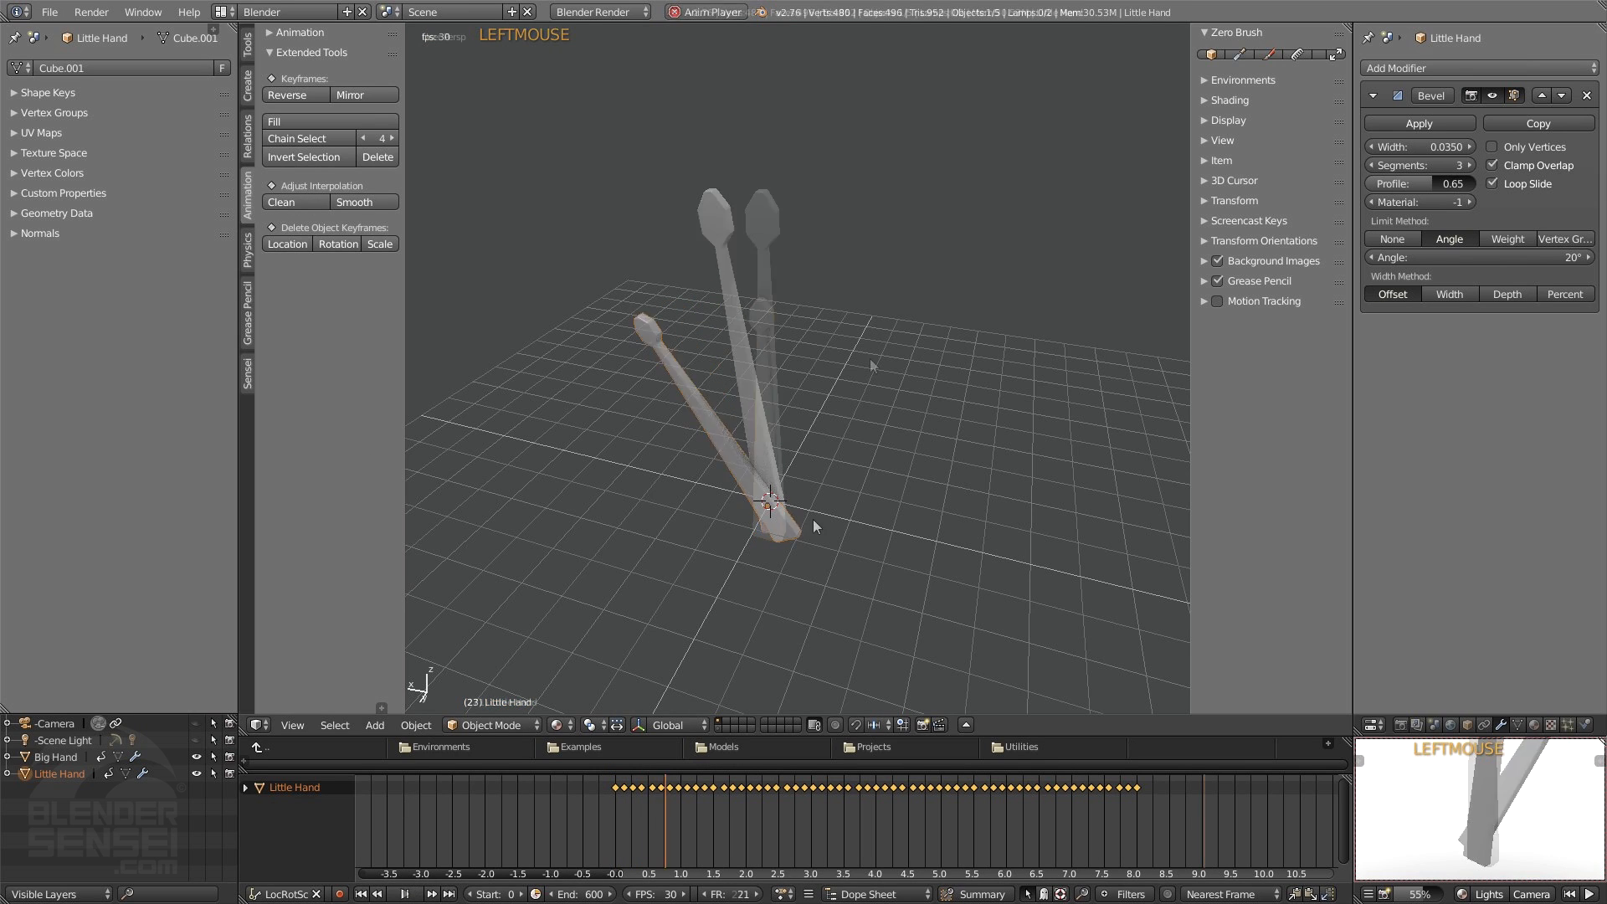
- Show both hands' keyframes in the Dope Sheet and add a cylinder mesh at the base of the clock hands
left_click(1028, 893)
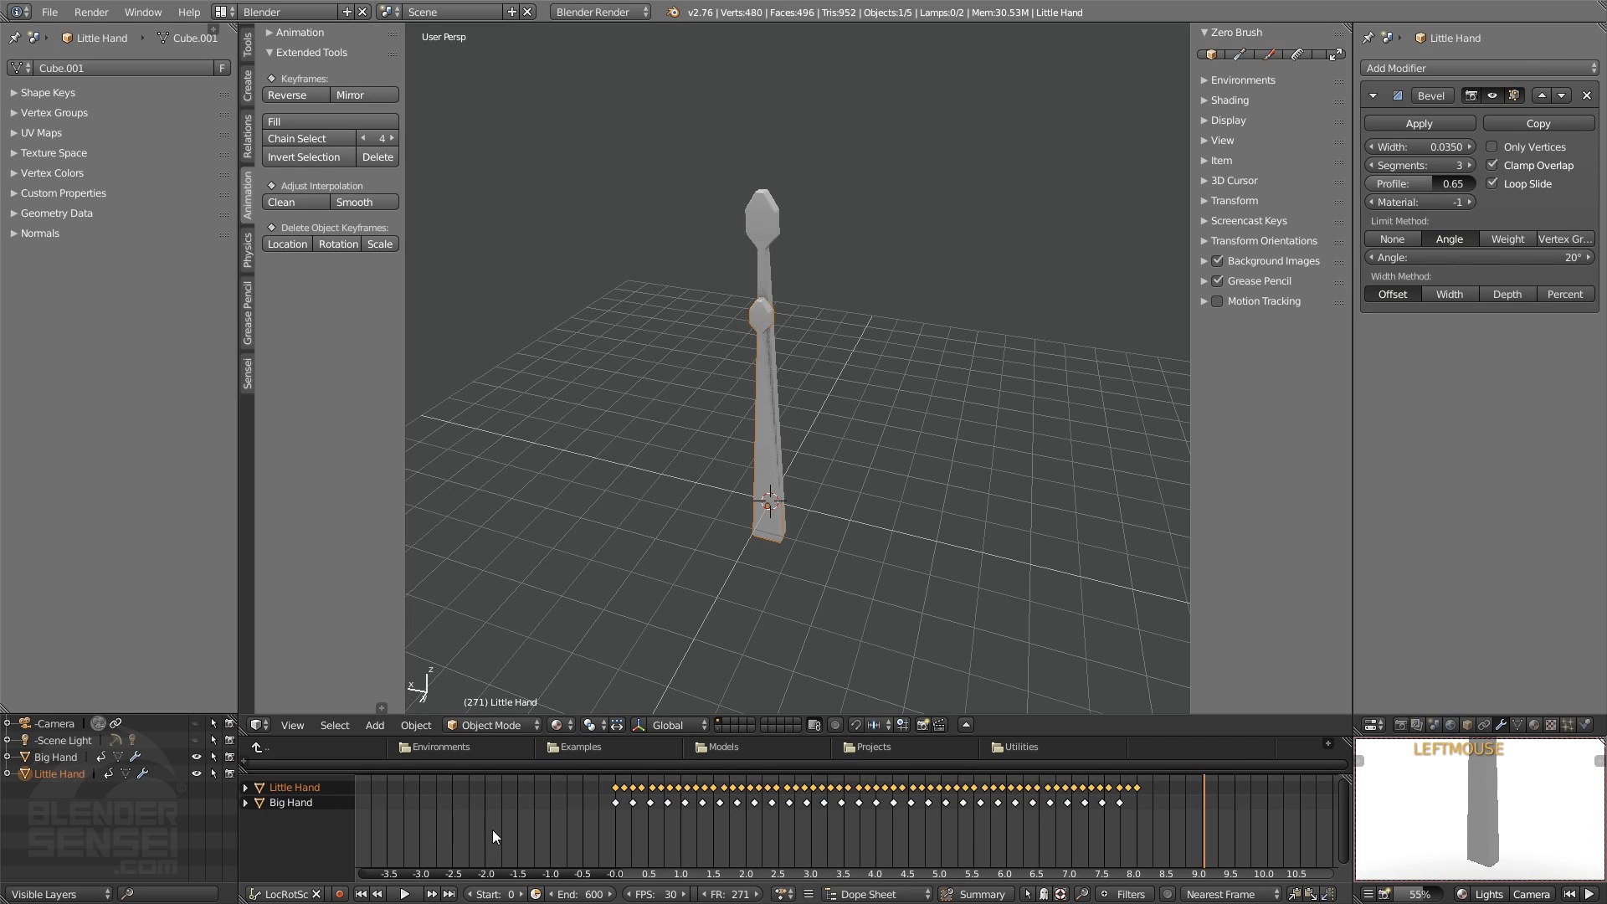
mouse_move(816, 371)
middle_mouse_down()
mouse_move(787, 419)
mouse_move(669, 469)
mouse_move(703, 369)
mouse_move(706, 393)
mouse_move(818, 379)
middle_mouse_up()
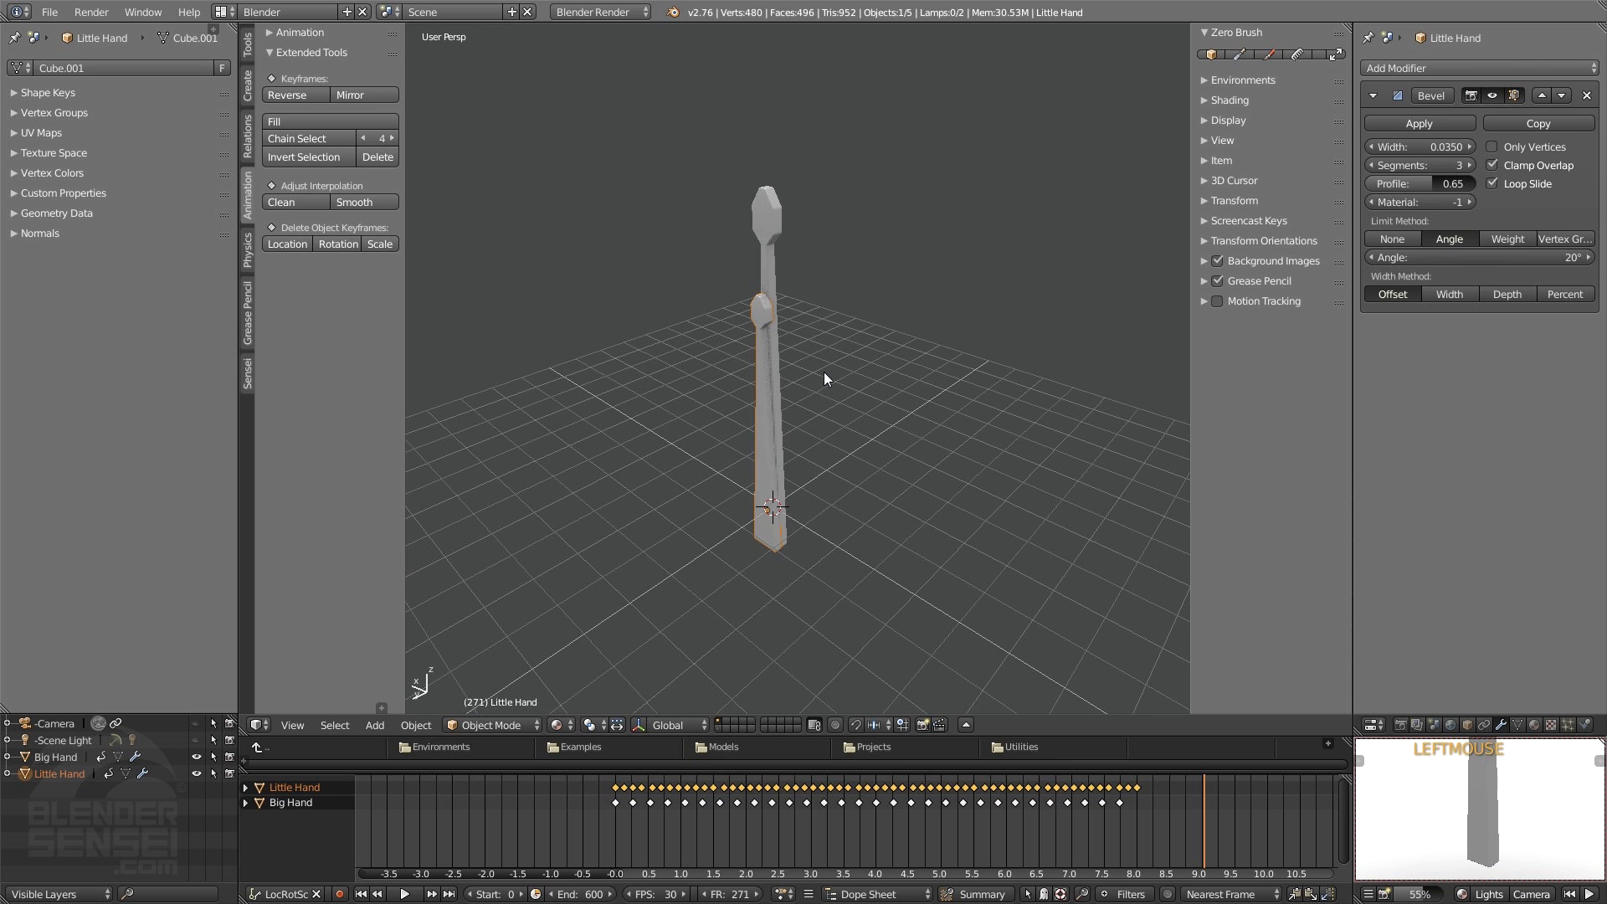
key("shift+a")
mouse_move(825, 371)
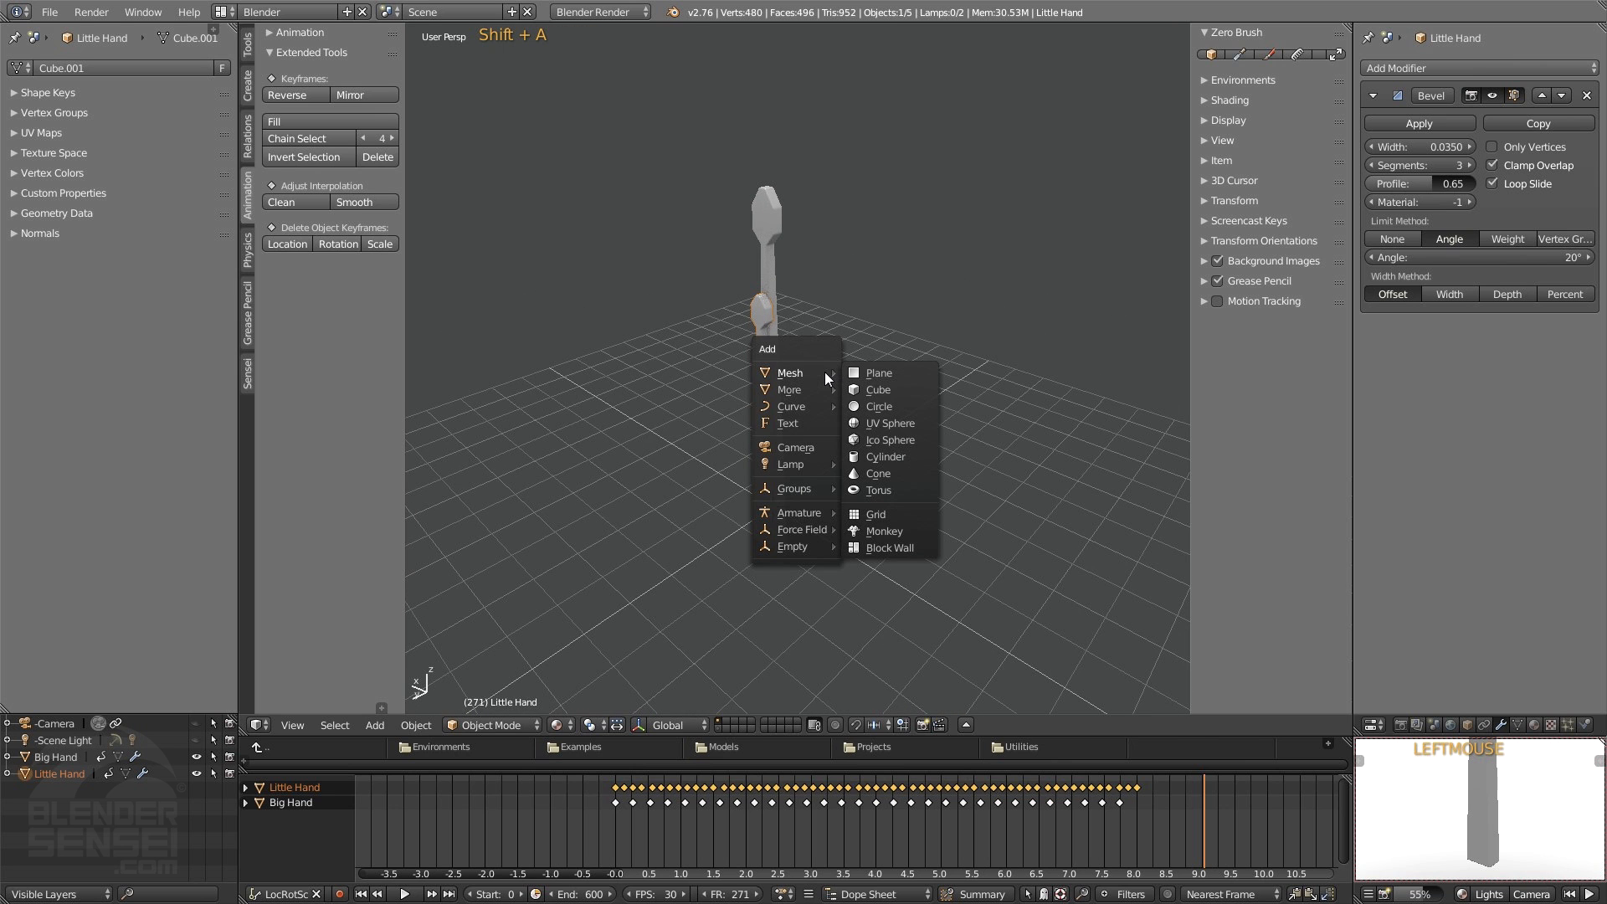
left_click(906, 461)
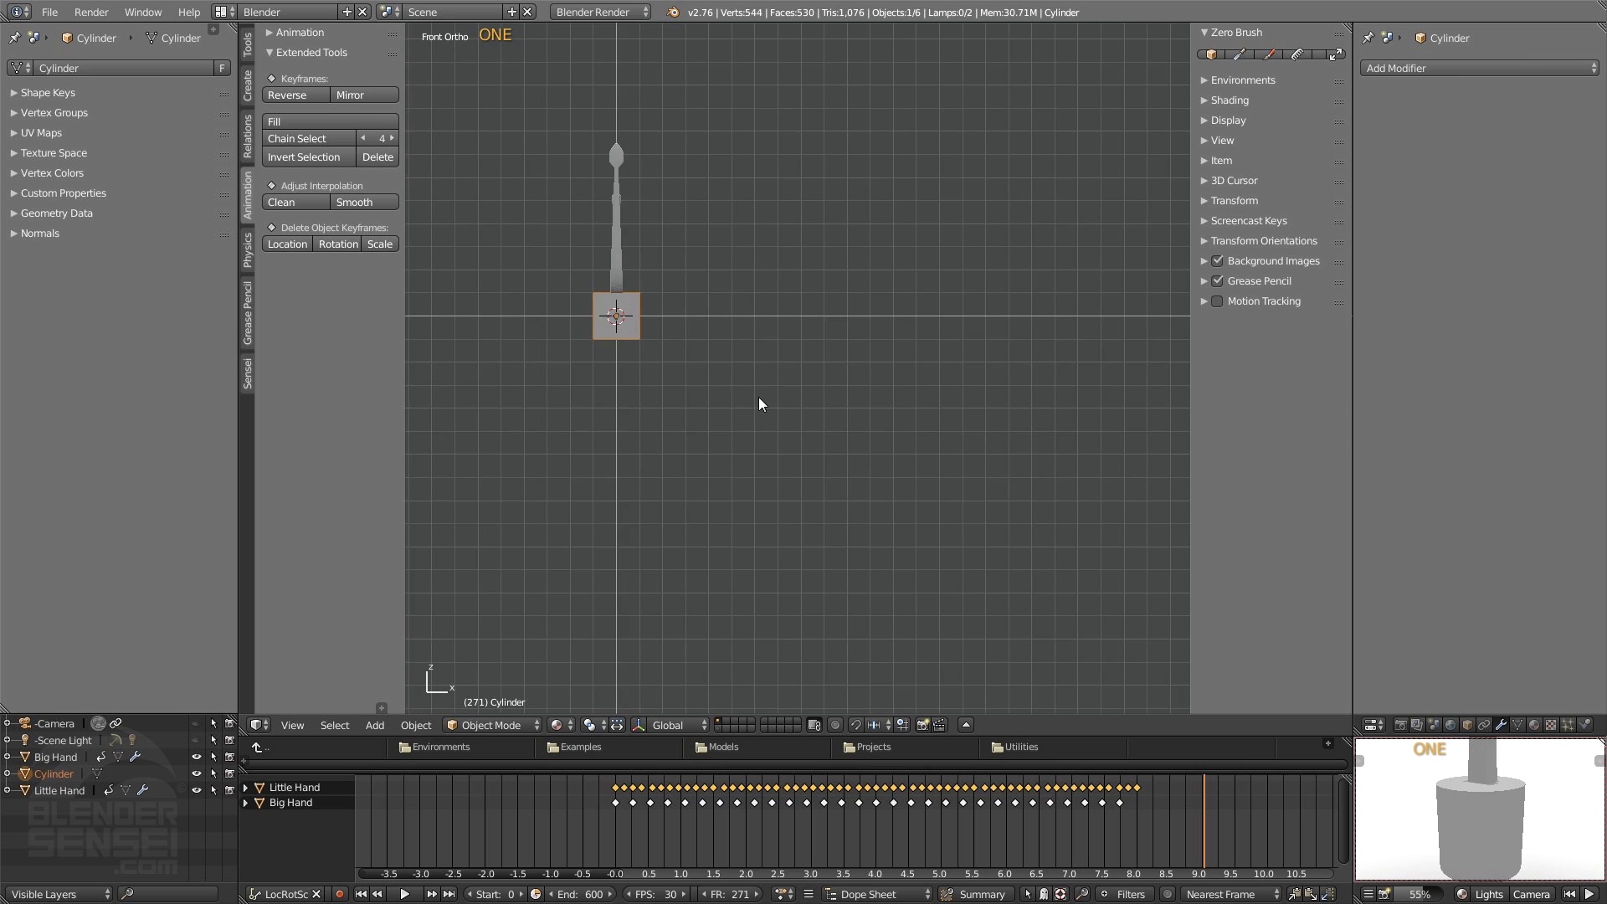
- In front view, enable Align to View for the new cylinder so its round cap faces forward
scroll(694, 355, "up", 2)
middle_click_drag(641, 320, 855, 498, "shift")
scroll(825, 454, "up", 2)
key("space")
key("space")
key("space")
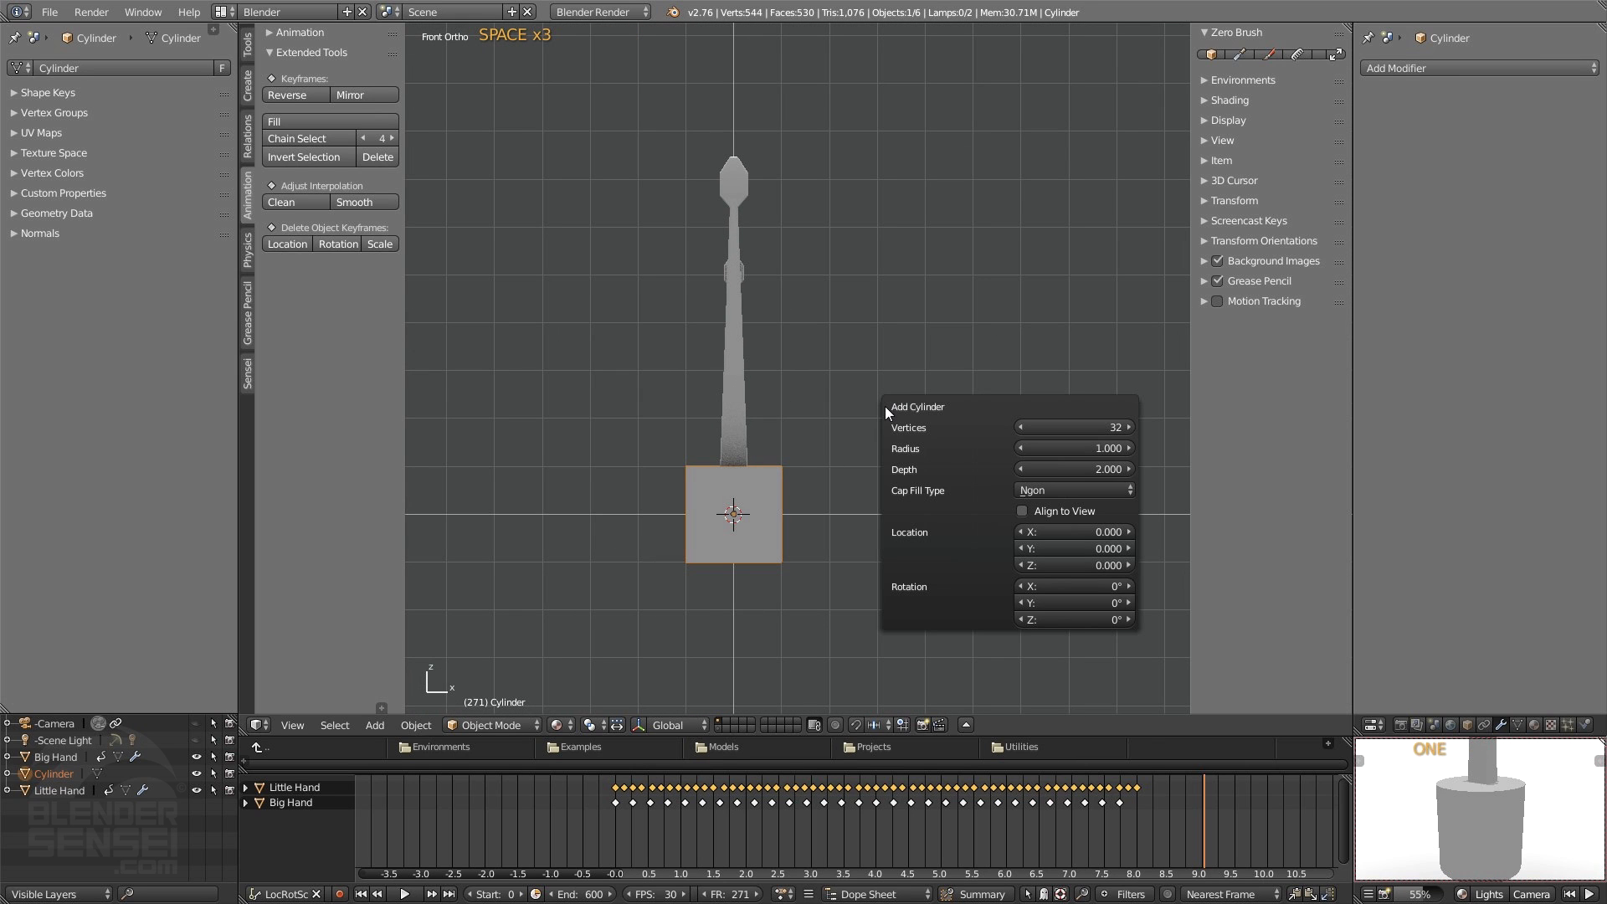
left_click(1023, 511)
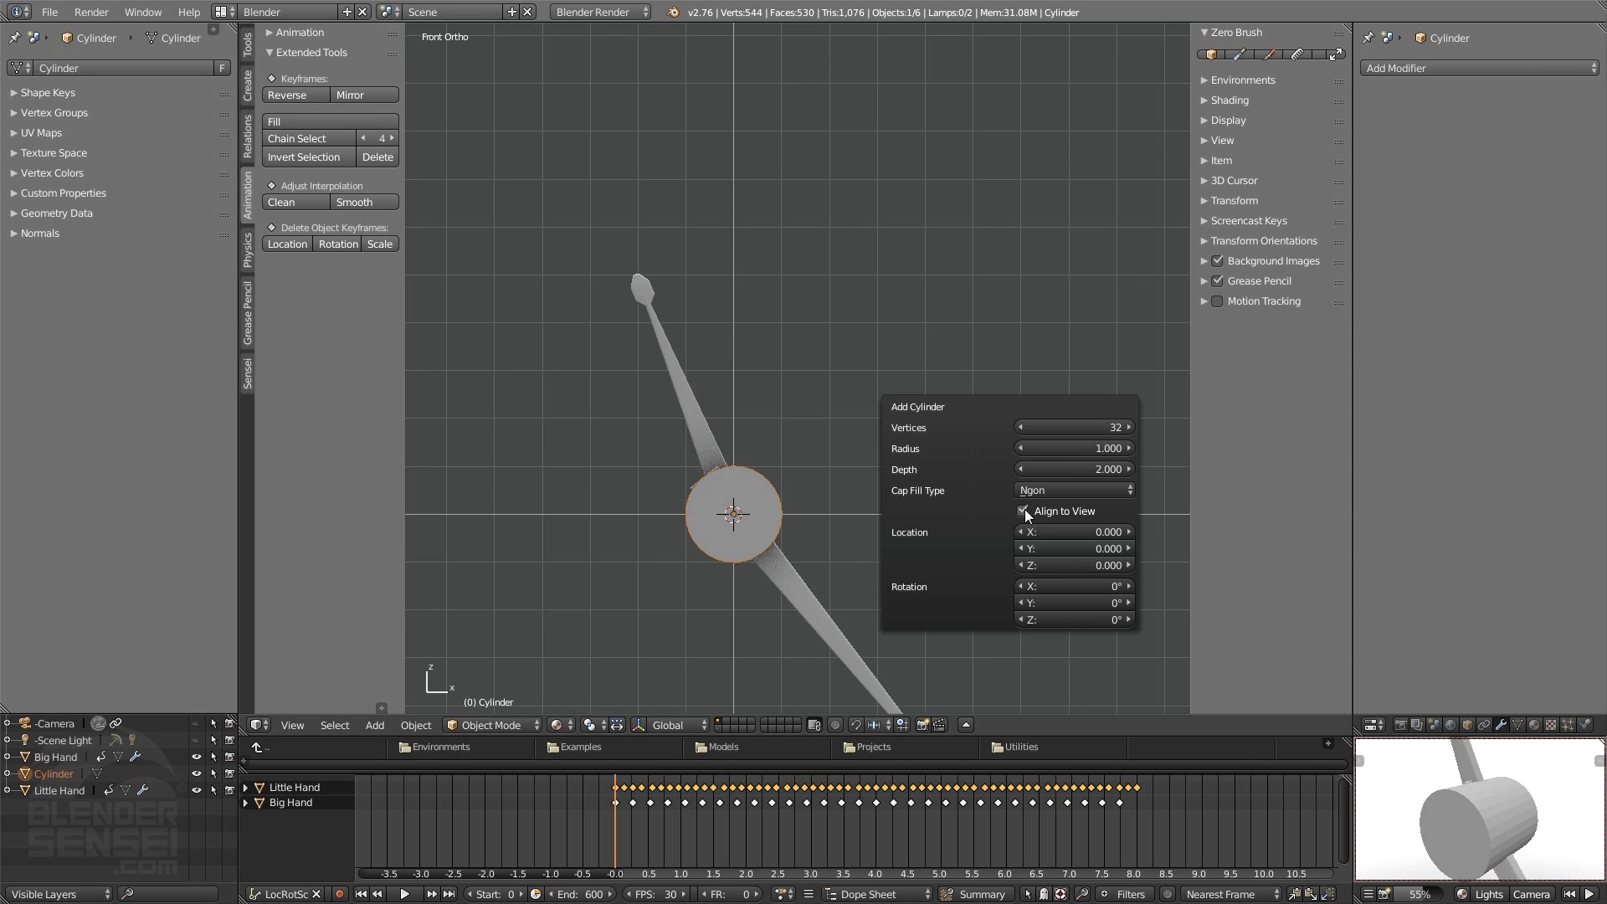
- Reveal the docked Add Cylinder settings, look them over and hide them again
left_click(381, 708)
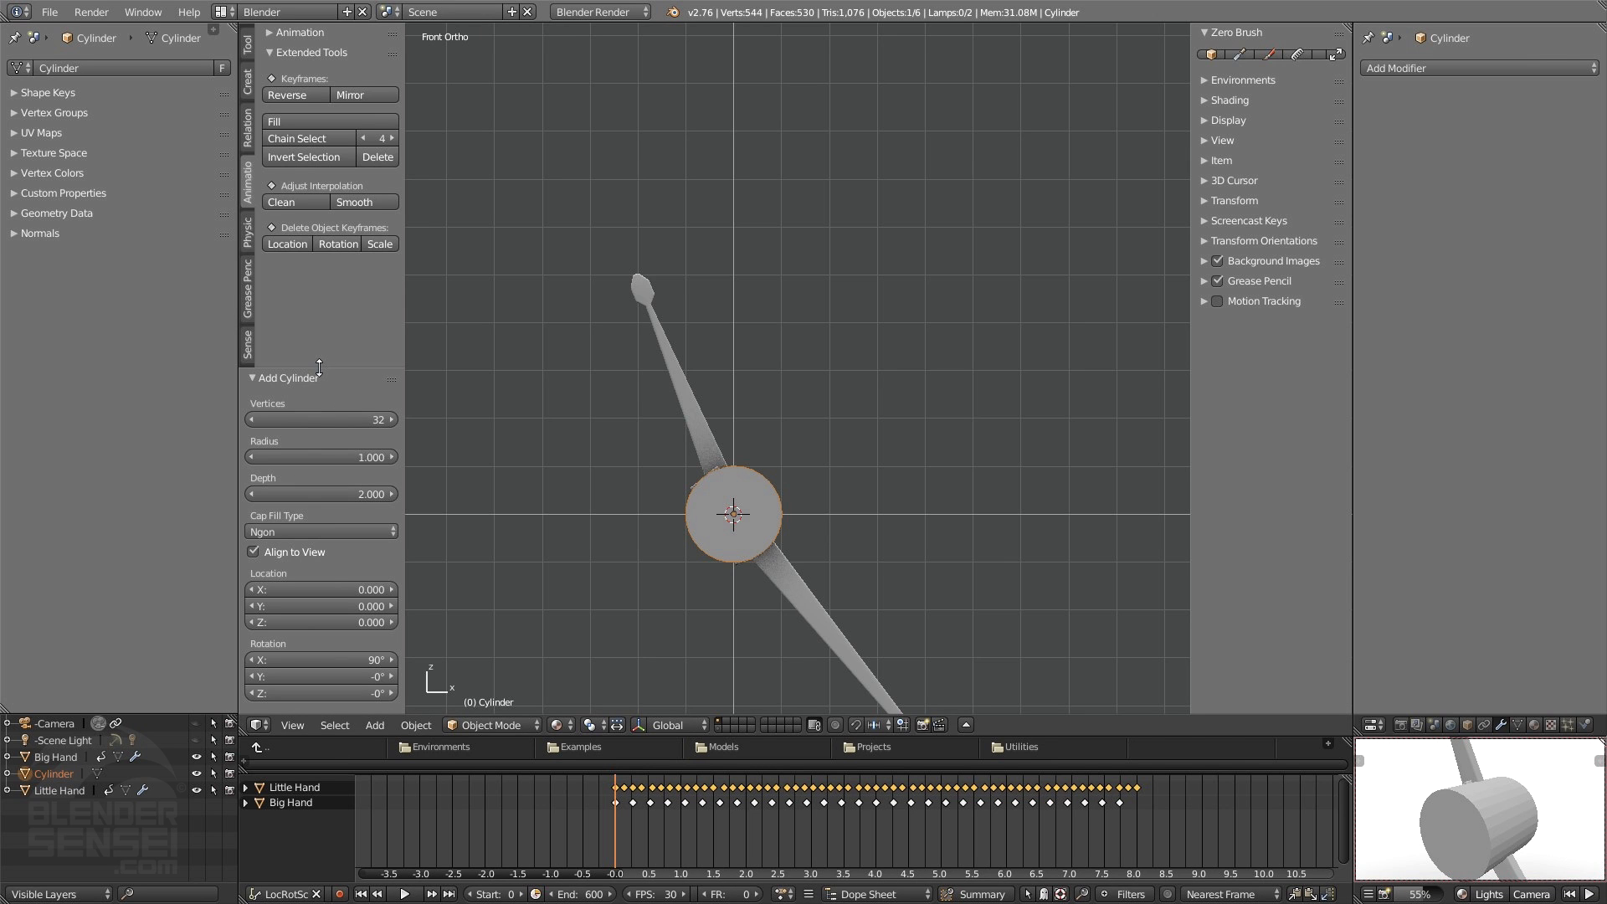
left_click_drag(318, 365, 299, 562)
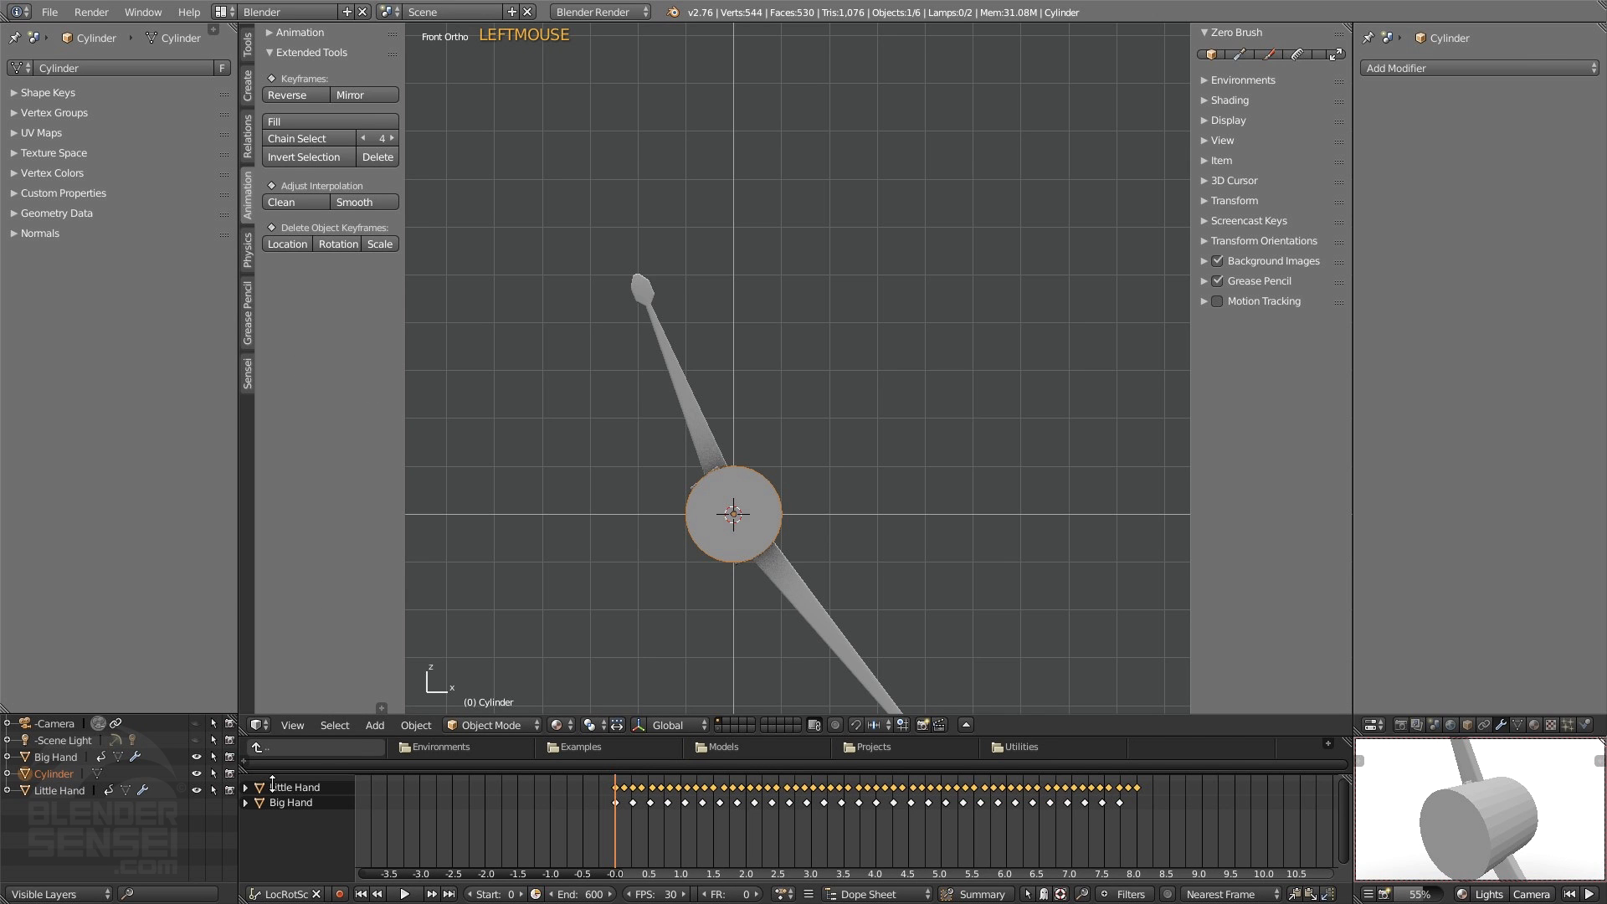
middle_click_drag(867, 388, 707, 441)
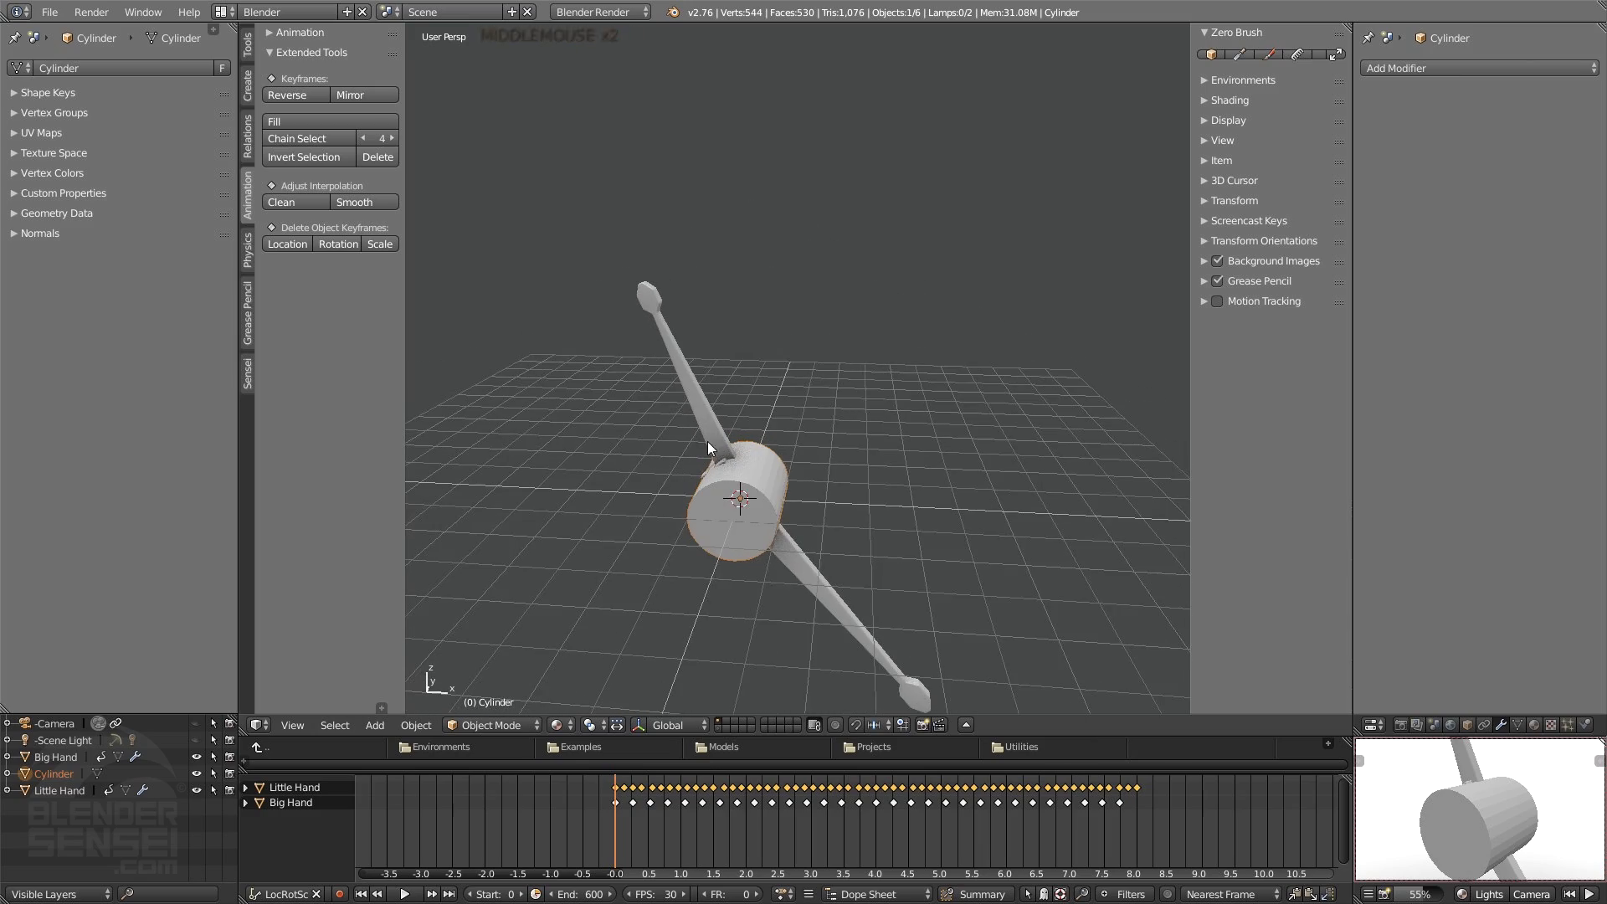
- Return to frame 0 and flatten the cylinder by scaling it to about 0.2 along the Y axis
left_click(362, 894)
middle_click_drag(771, 378, 707, 379)
middle_click_drag(852, 466, 925, 501)
key("s")
key("y")
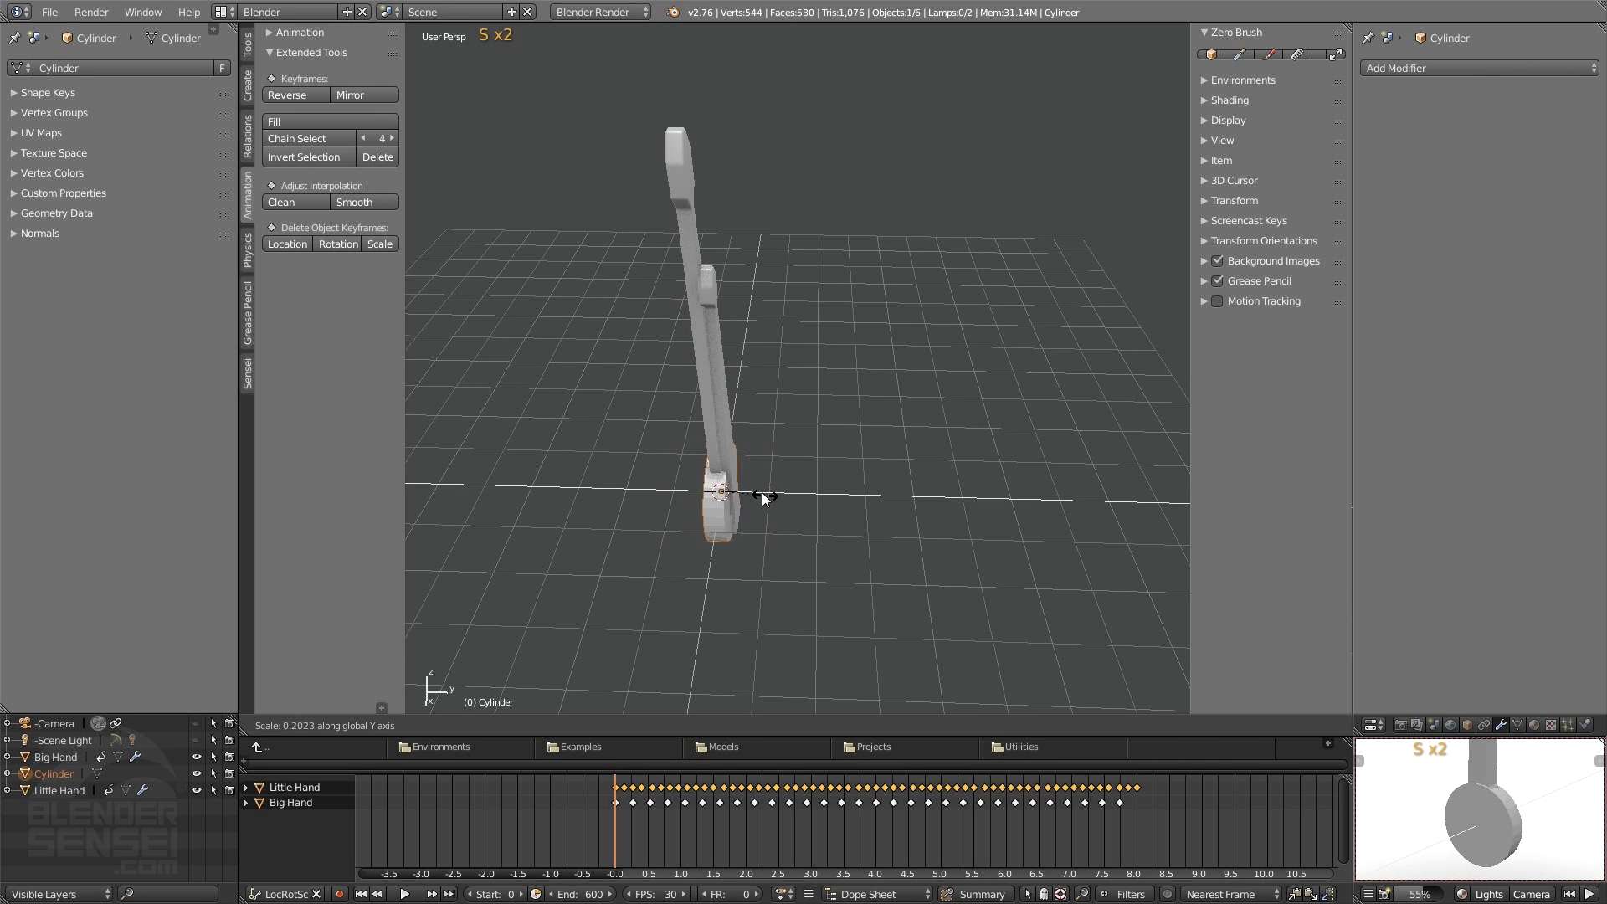
left_click(756, 493)
- Move the flattened cylinder about 0.4 along Y behind the hands and scale it up uniformly by about 3.56
key("g")
key("y")
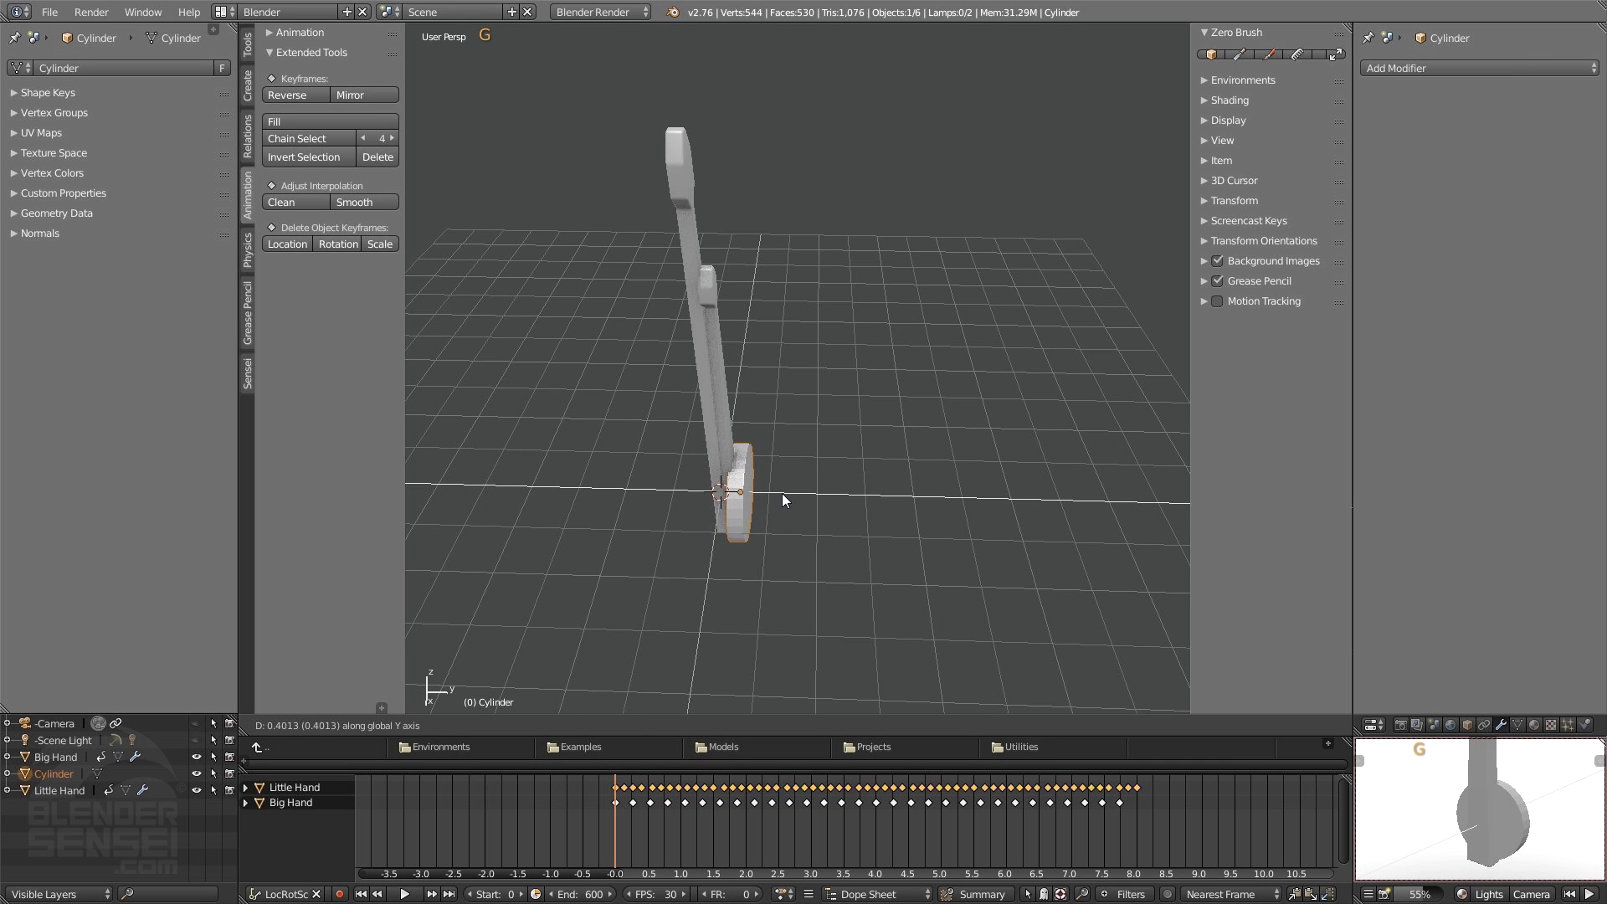
left_click(781, 494)
middle_click_drag(747, 515, 880, 437)
key("s")
key("s")
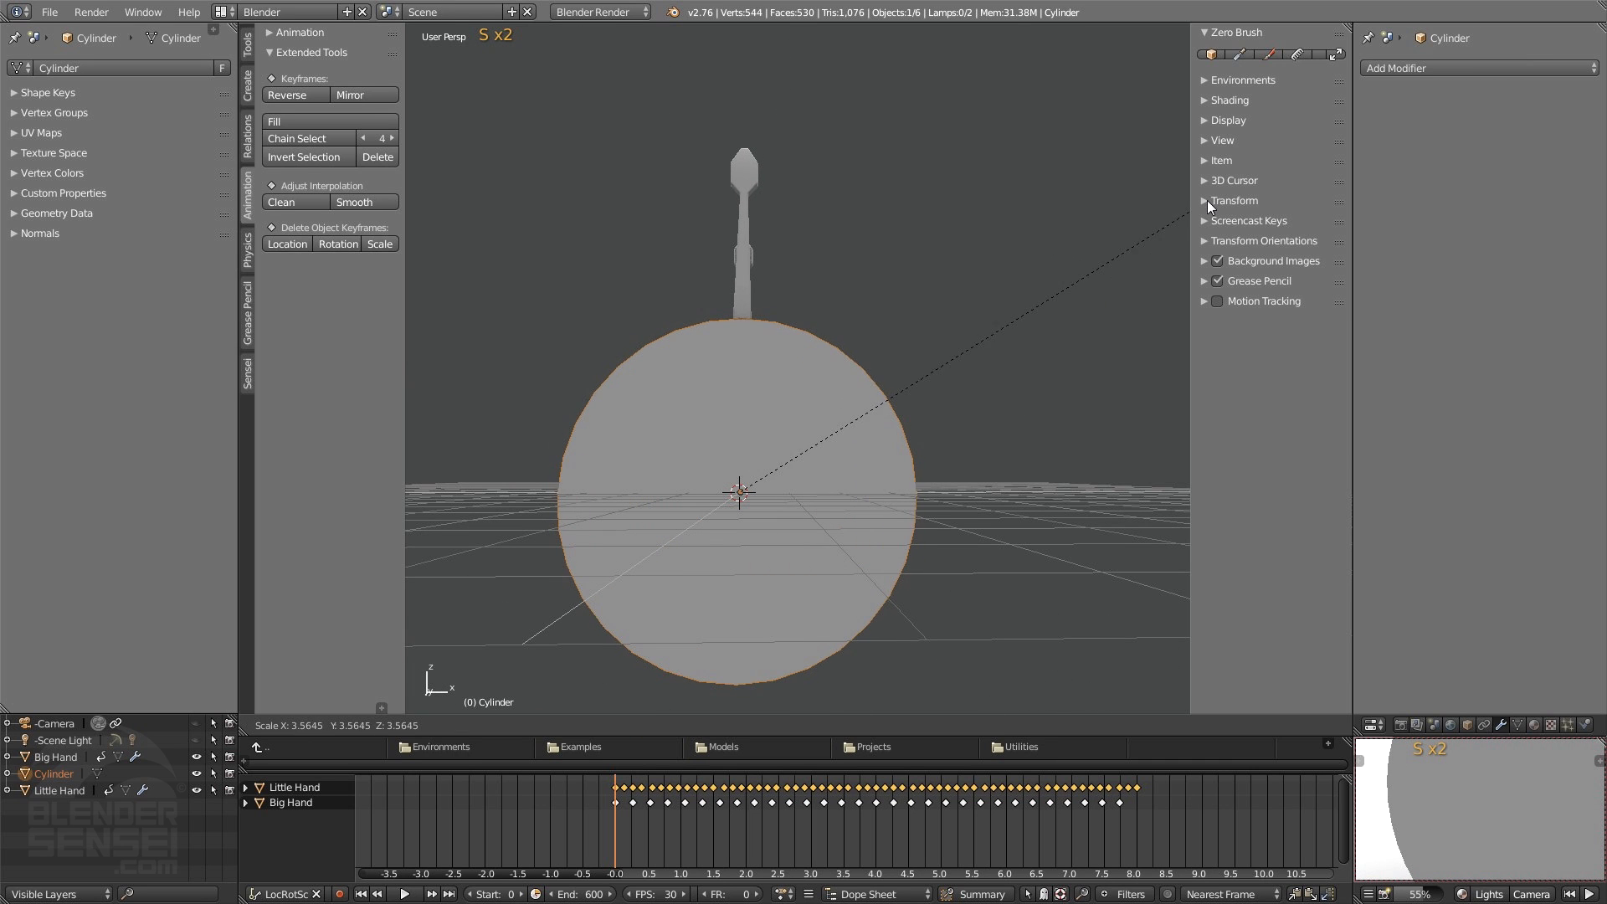
left_click(1211, 198)
- Move the disc about 0.4 further back along Y and make it thinner along the same axis
middle_click_drag(1172, 204, 817, 400)
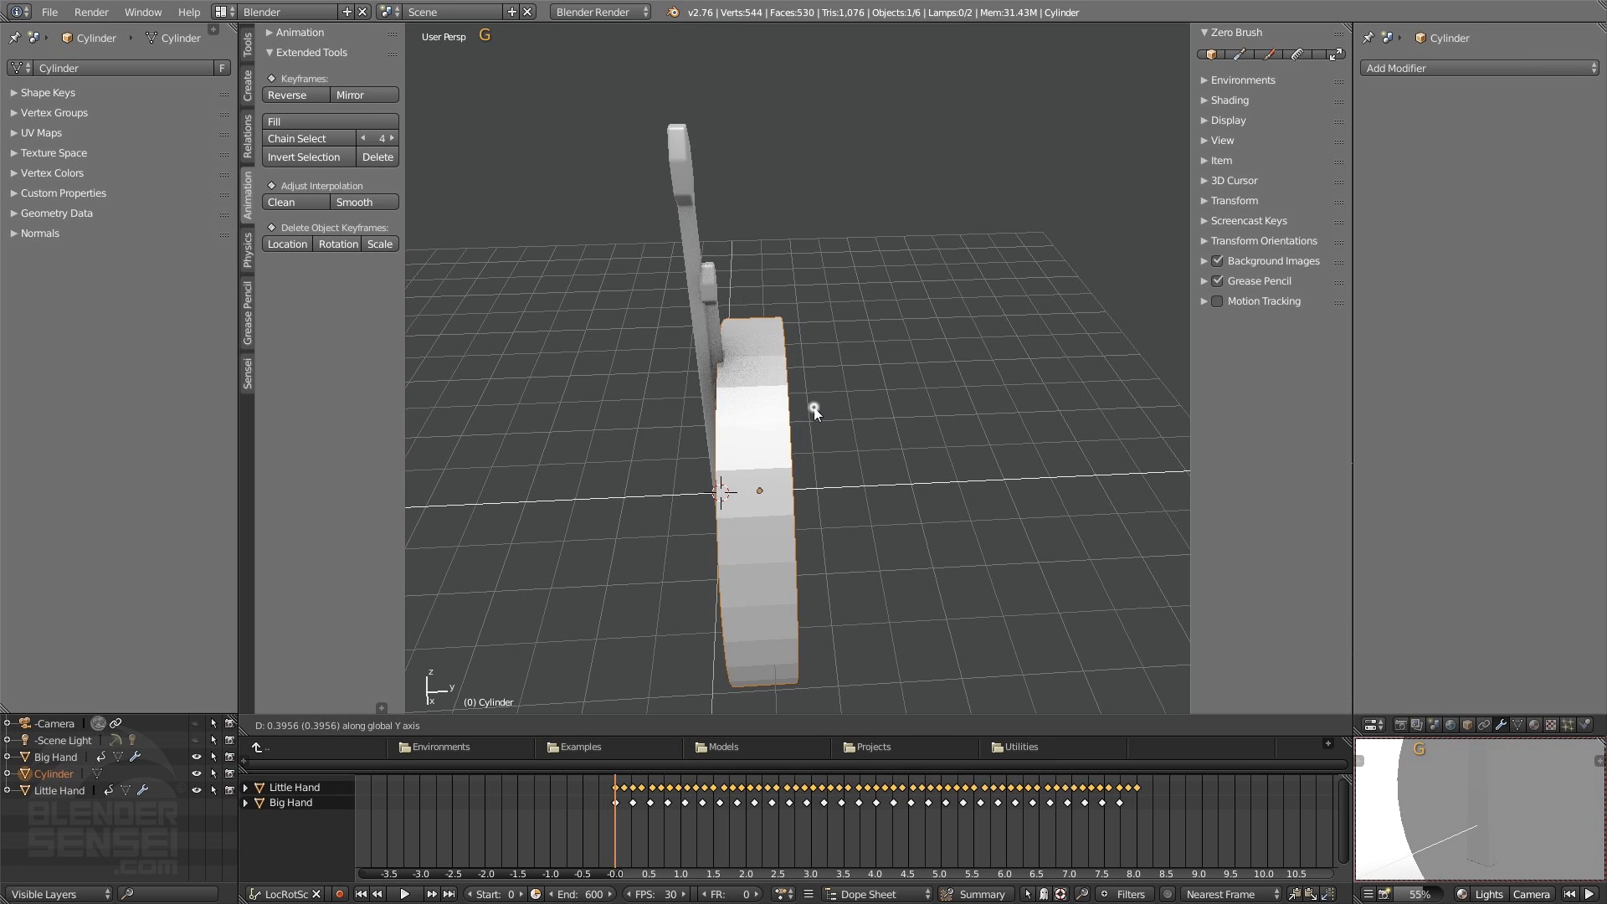
key("s")
key("y")
left_click(834, 470)
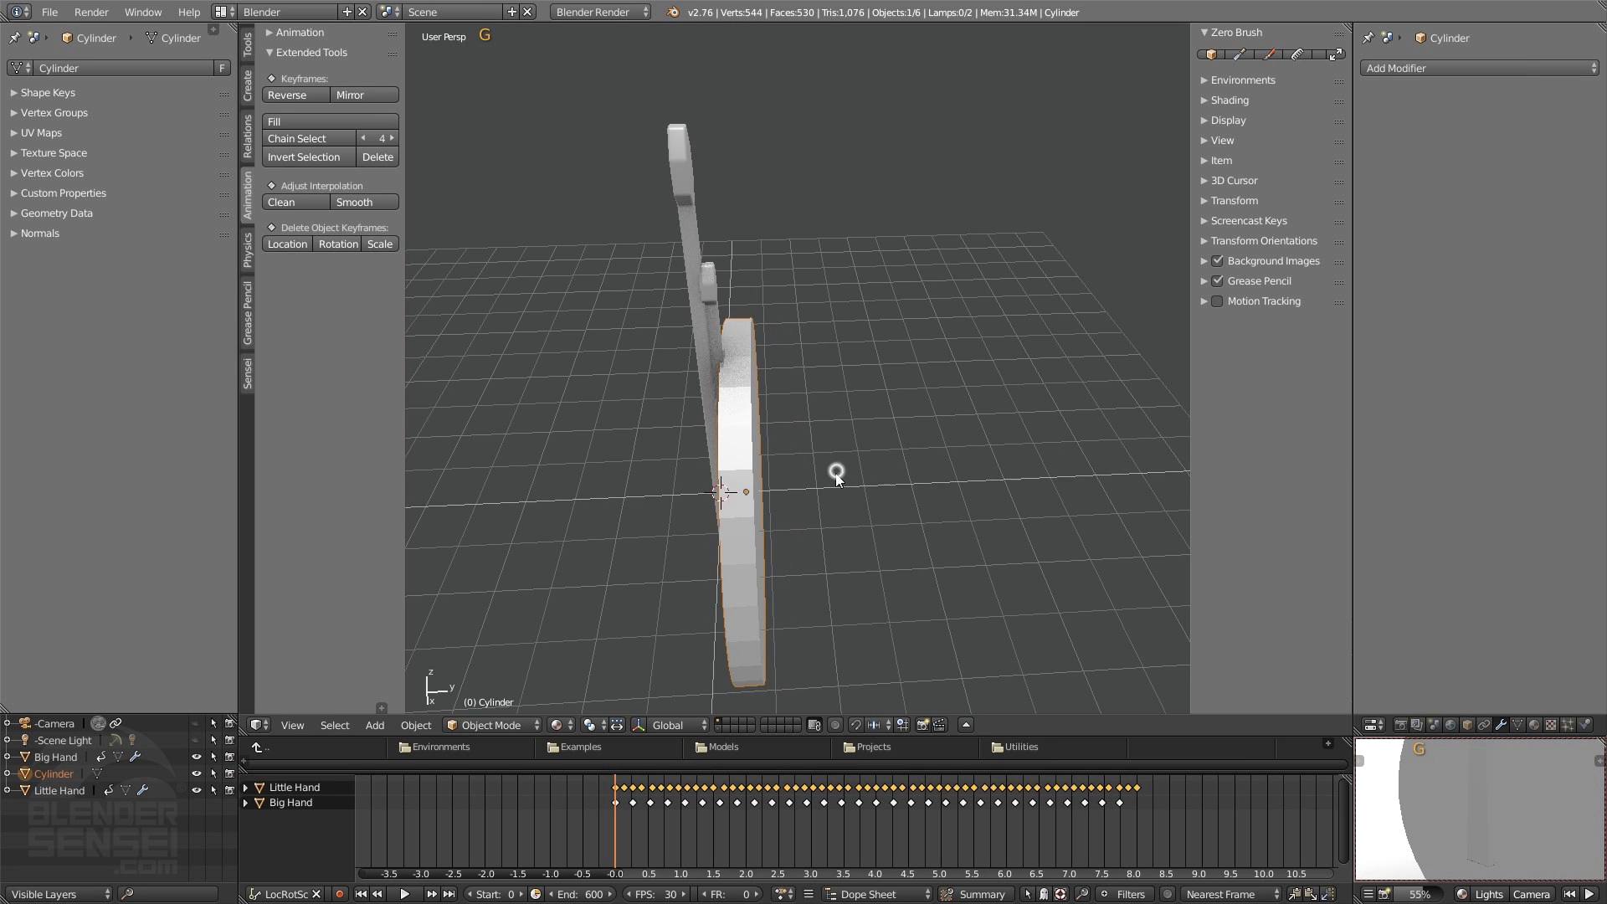
- Scale the disc up uniformly until it reaches past the Big Hand's tip, and thin it again along Y
middle_click_drag(836, 469, 839, 366)
key("s")
left_click(975, 228)
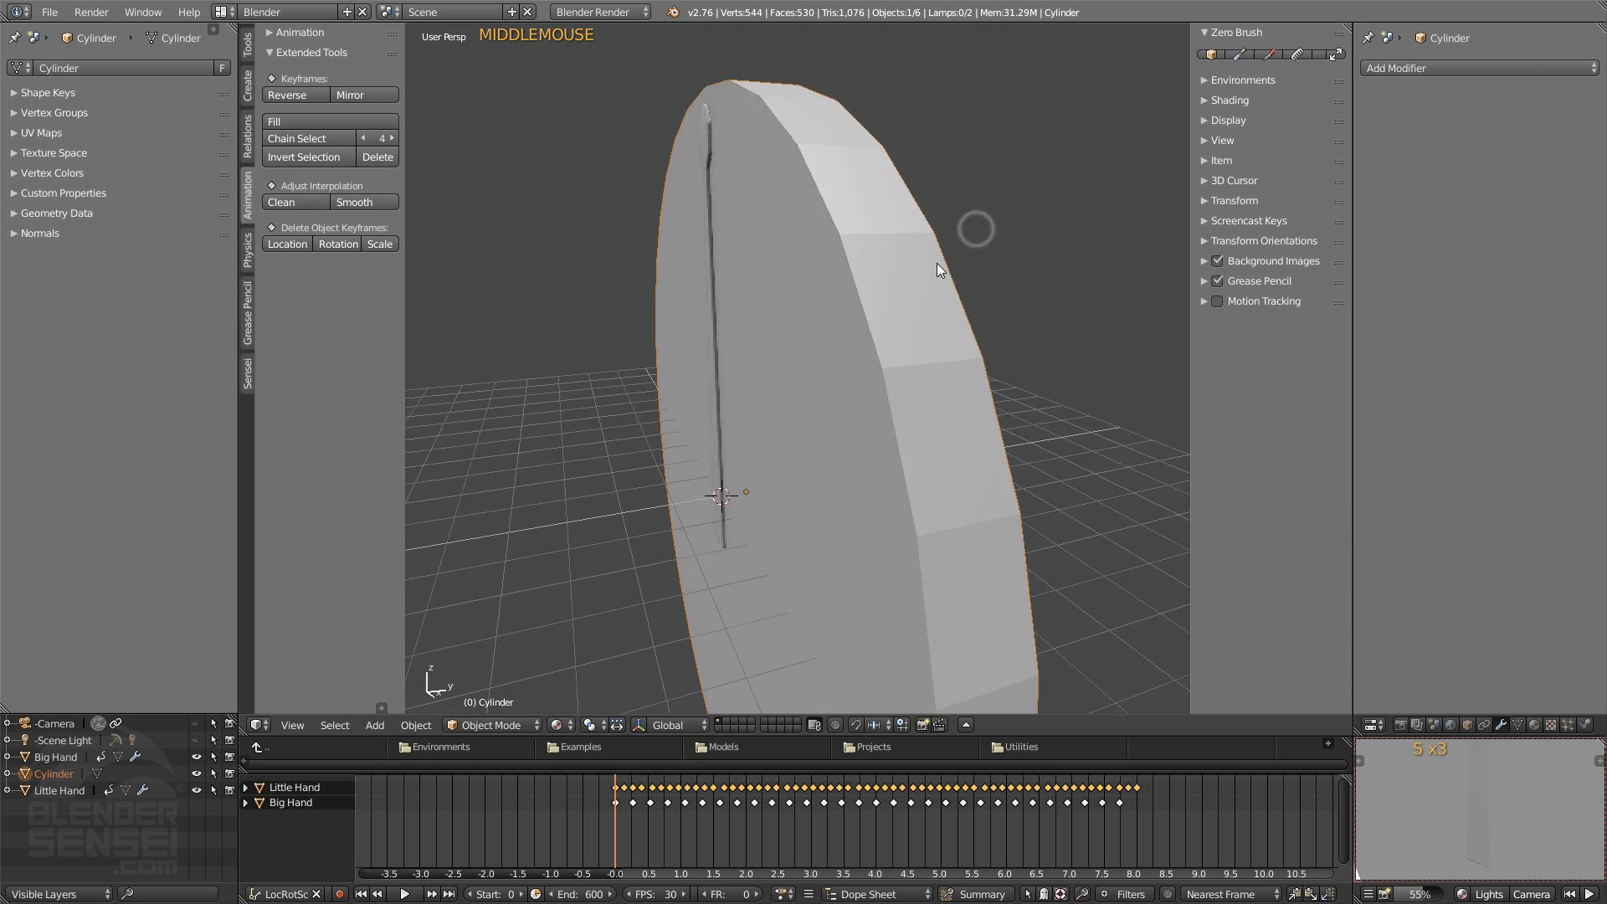
middle_click_drag(936, 268, 1004, 315)
key("s")
key("y")
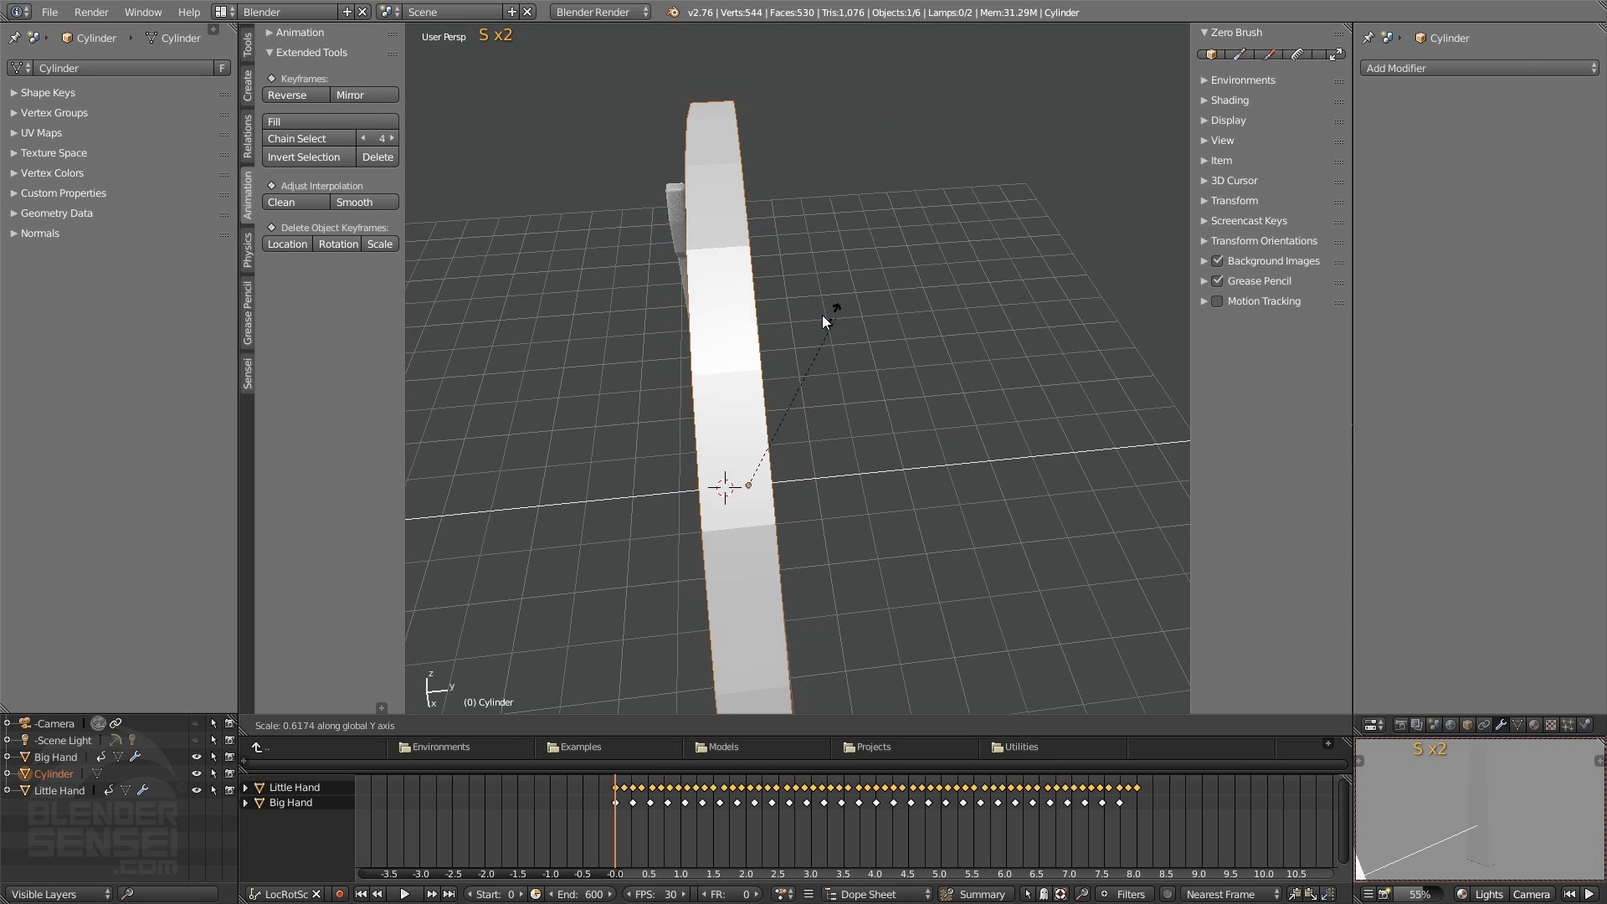
left_click(781, 389)
- Move the enlarged disc along Y so its front face sits just behind both clock hands
middle_click_drag(781, 389, 820, 230)
key("g")
key("y")
left_click(861, 383)
key("g")
left_click(786, 459)
- Add a Catmull-Clark subdivision surface modifier to the disc and set its View subdivisions to 2
key("w")
key("w")
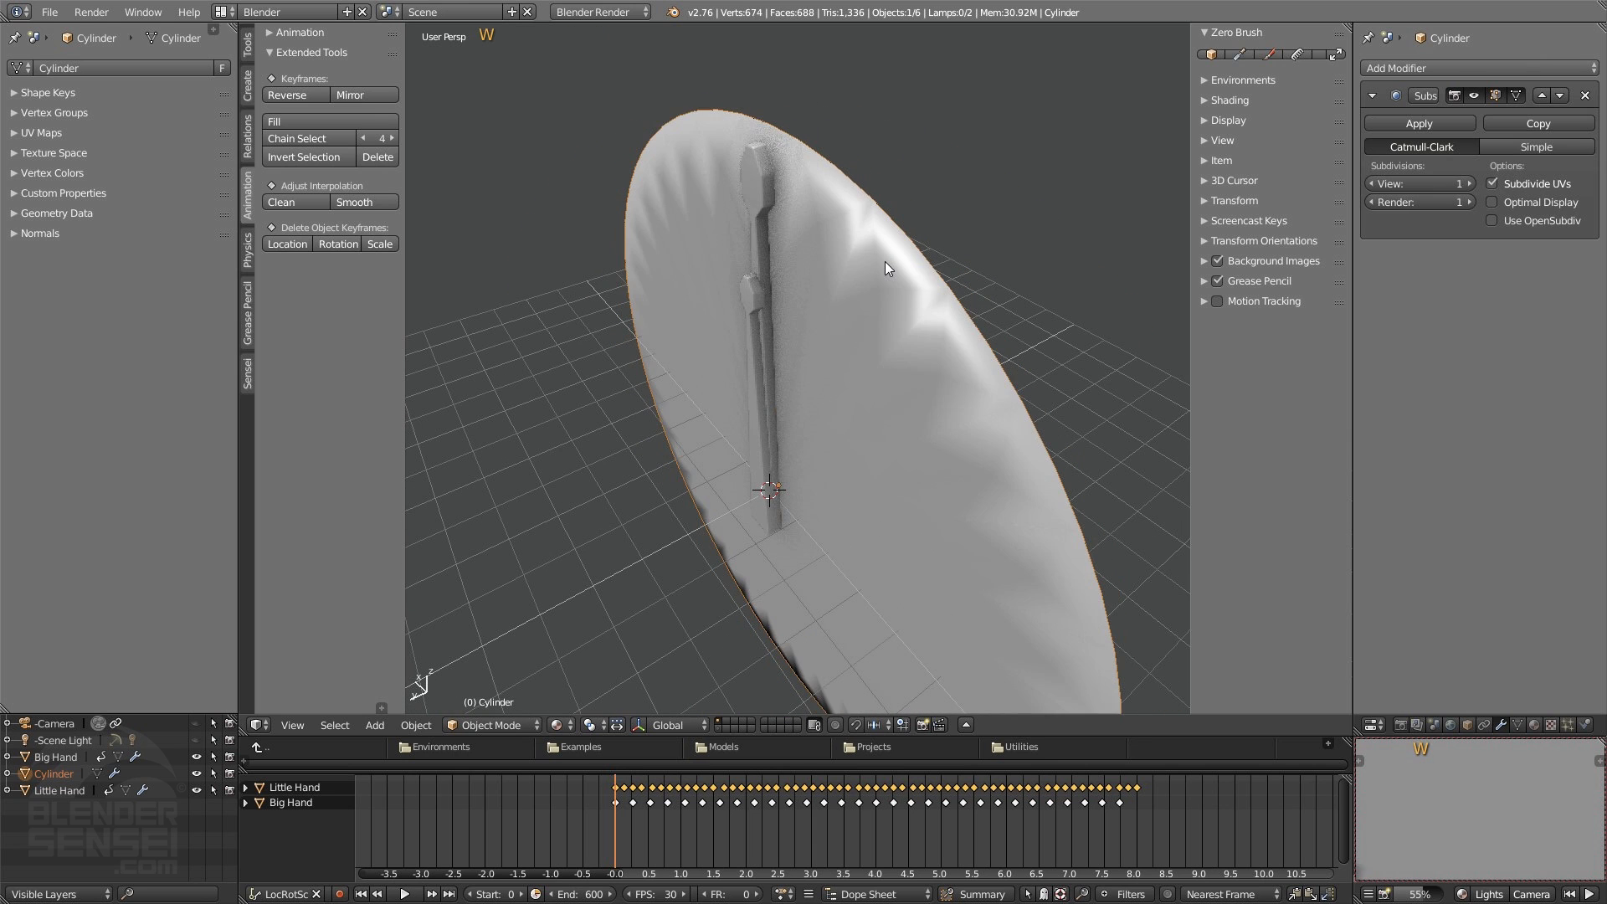
key("w")
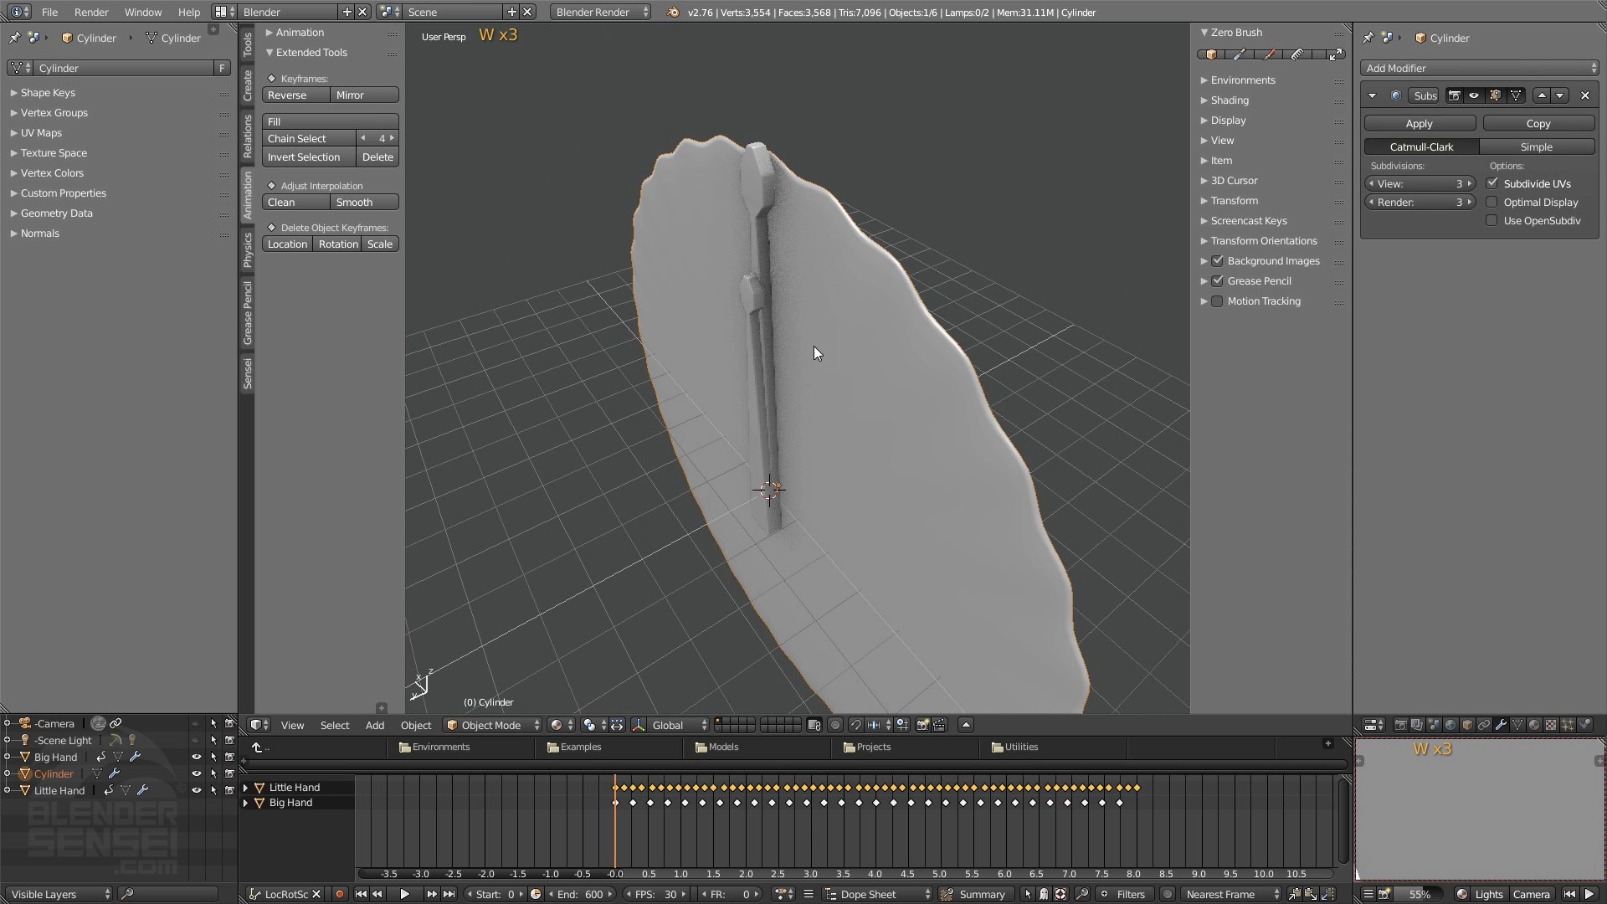
middle_click_drag(816, 347, 862, 340)
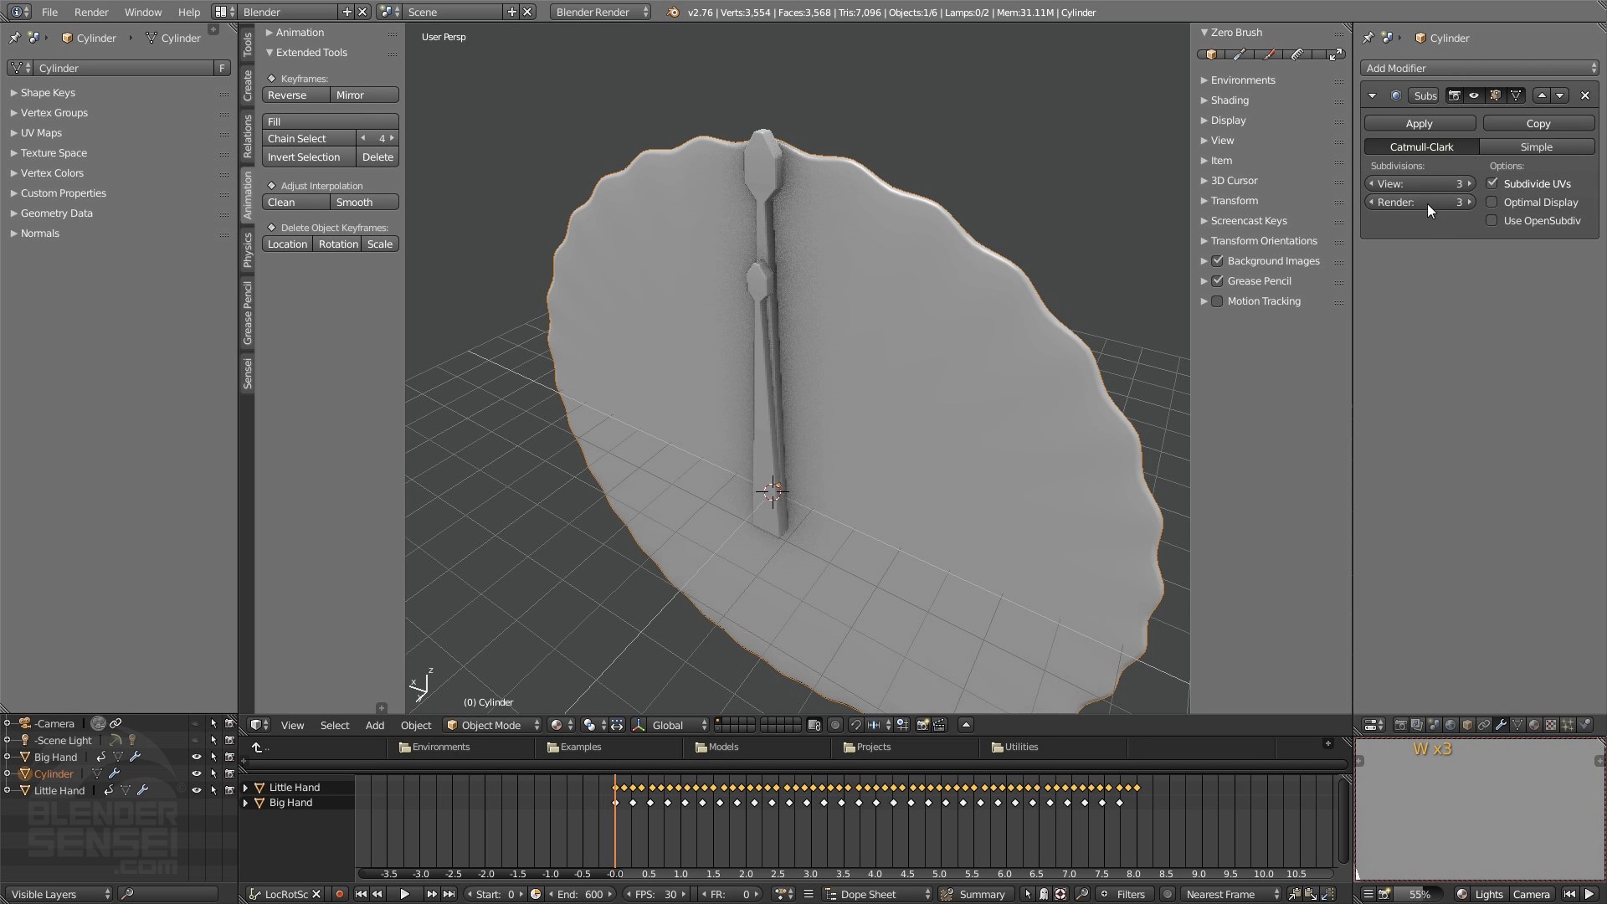
left_click(1374, 184)
mouse_move(955, 329)
middle_mouse_down()
mouse_move(1053, 292)
mouse_move(992, 303)
mouse_move(954, 351)
mouse_move(950, 402)
mouse_move(937, 312)
middle_mouse_up()
- In Edit Mode, select the disc's front face, extrude it in place and scale it inward to form an inner ring
key("Tab")
left_click(897, 310)
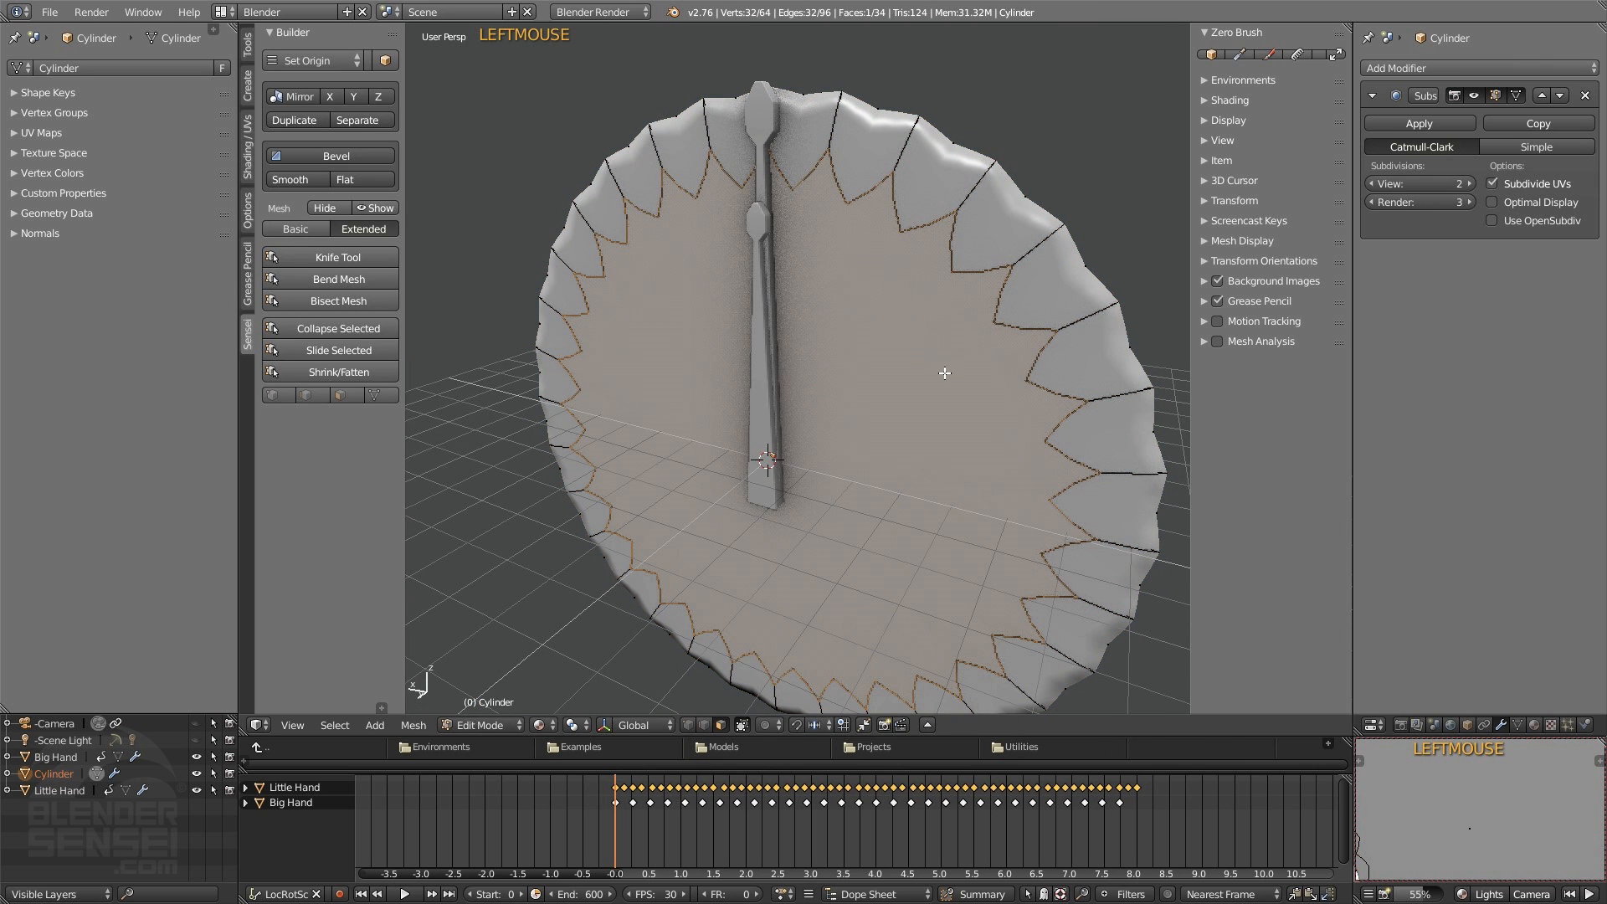
middle_click_drag(833, 299, 1121, 310)
key("e")
key("e")
key("e")
key("s")
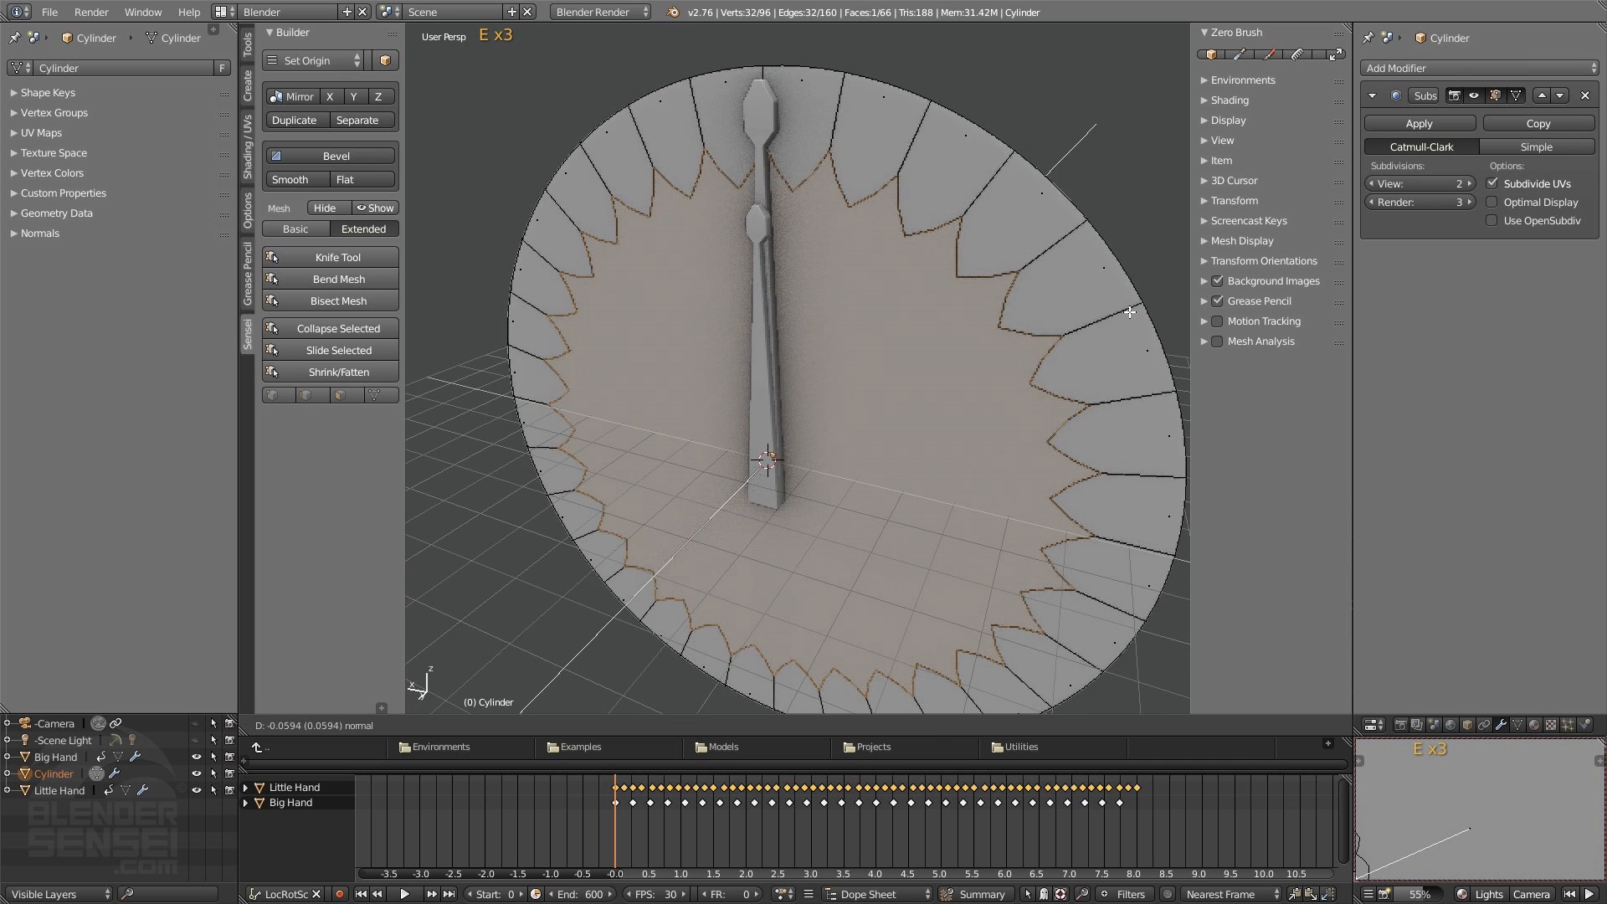
left_click(939, 376)
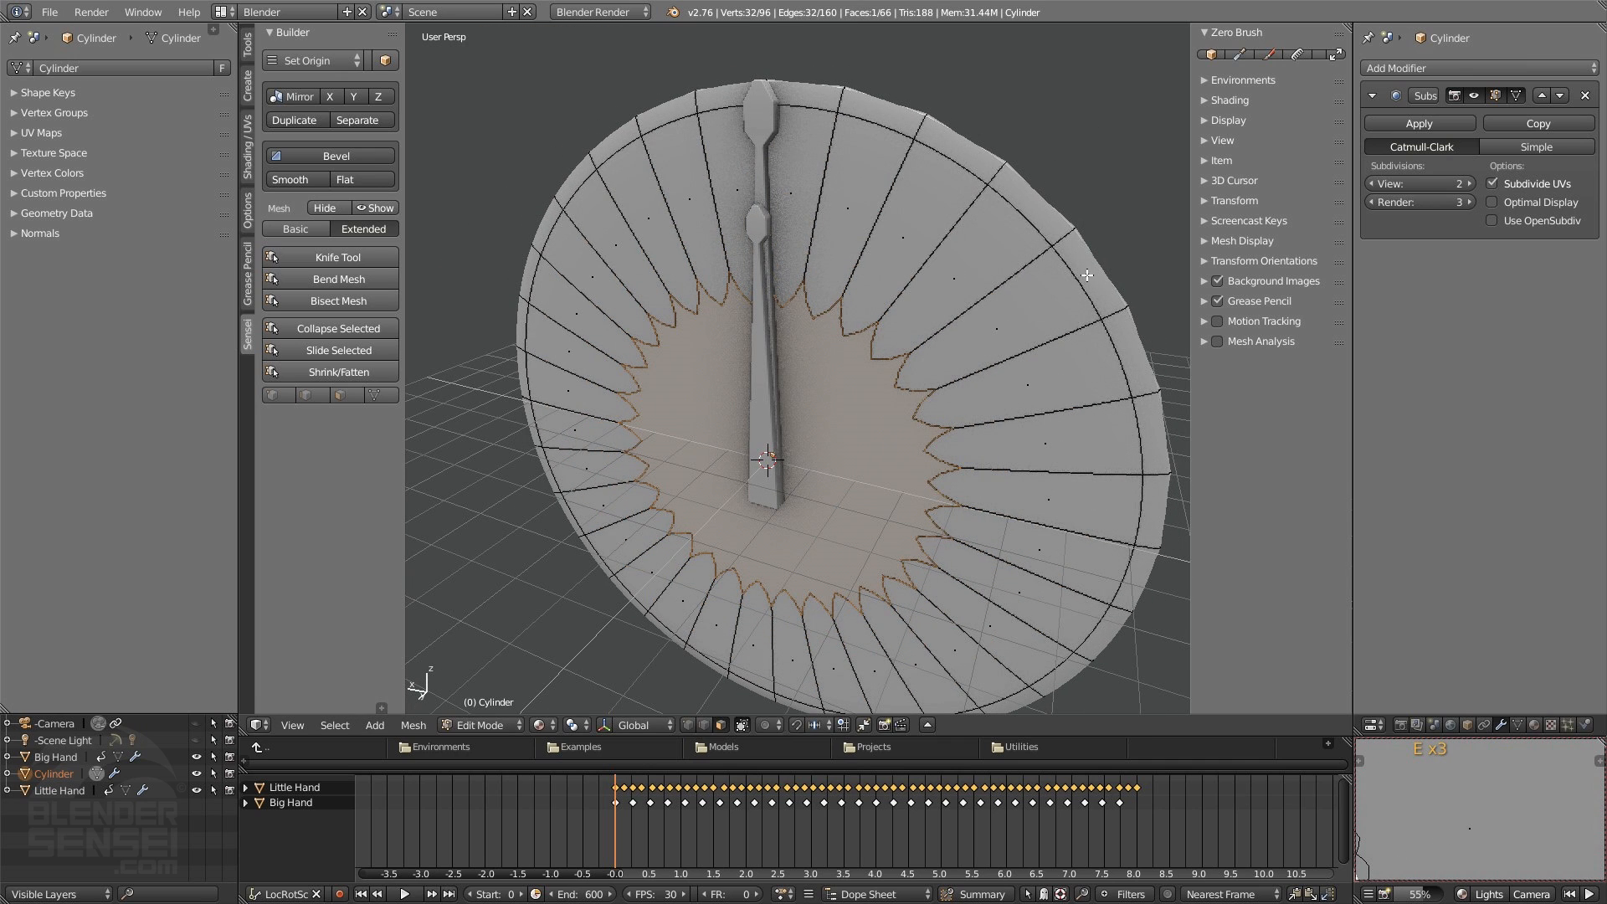
- Extrude the front inner face again and scale it to about 0.49 towards the centre
key("e")
key("s")
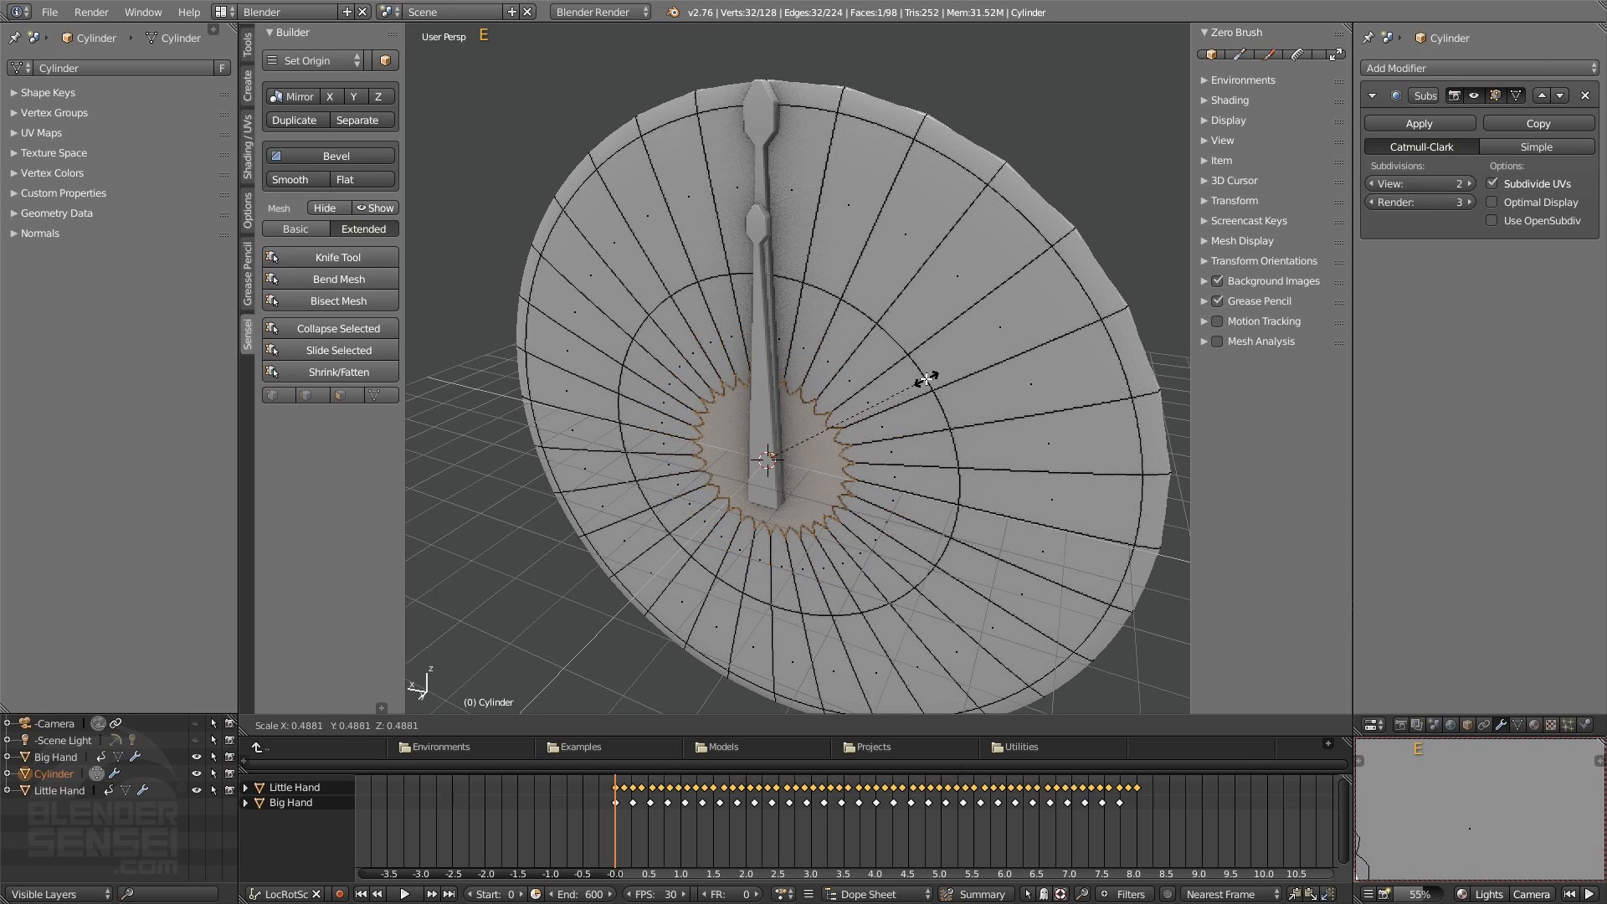
left_click(925, 378)
- Select the disc's back face, extrude it in place and scale it inward to roughly half its size
middle_click_drag(926, 378, 805, 399)
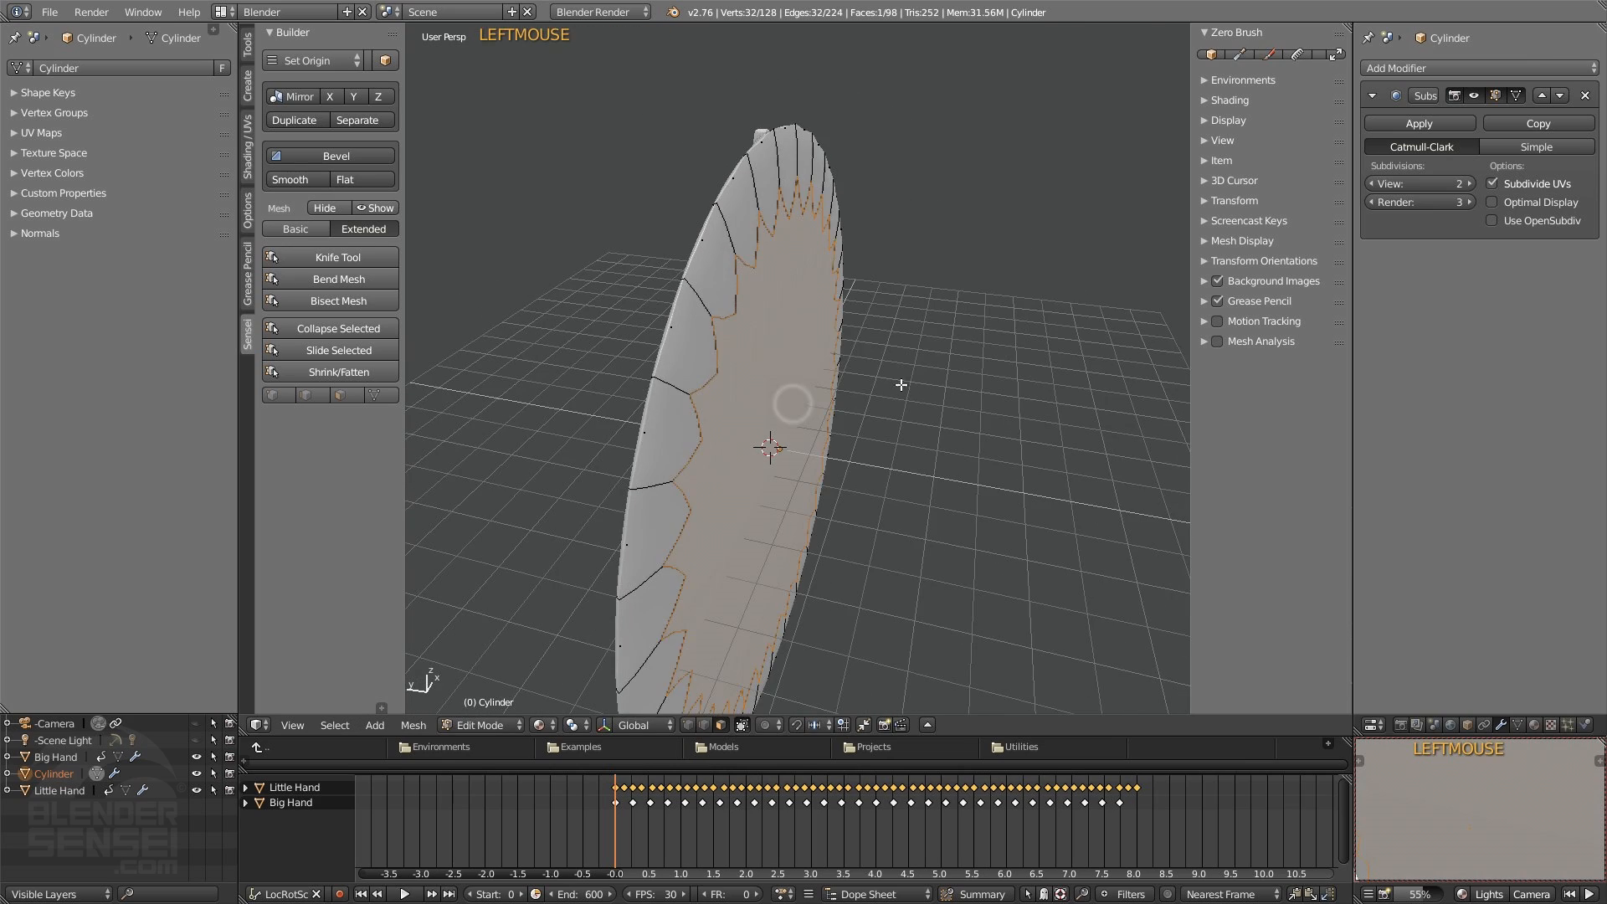
middle_click_drag(1075, 339, 1136, 323)
key("e")
key("e")
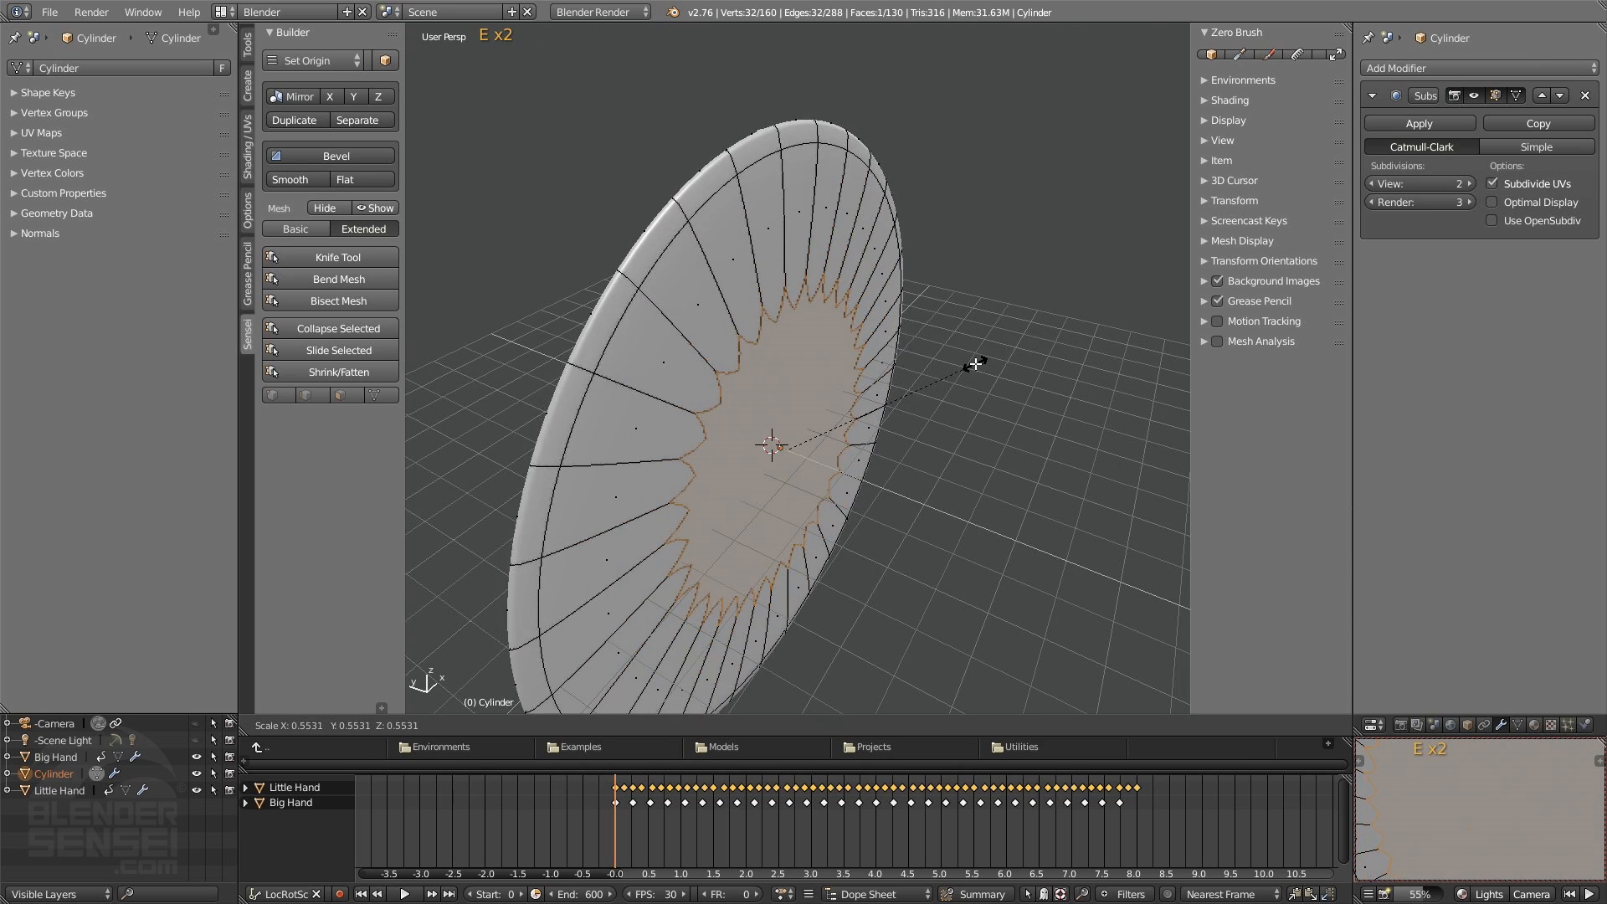
left_click(902, 391)
- Extrude the back inner face a second time, scaling it into a small ring around the centre
key("e")
key("e")
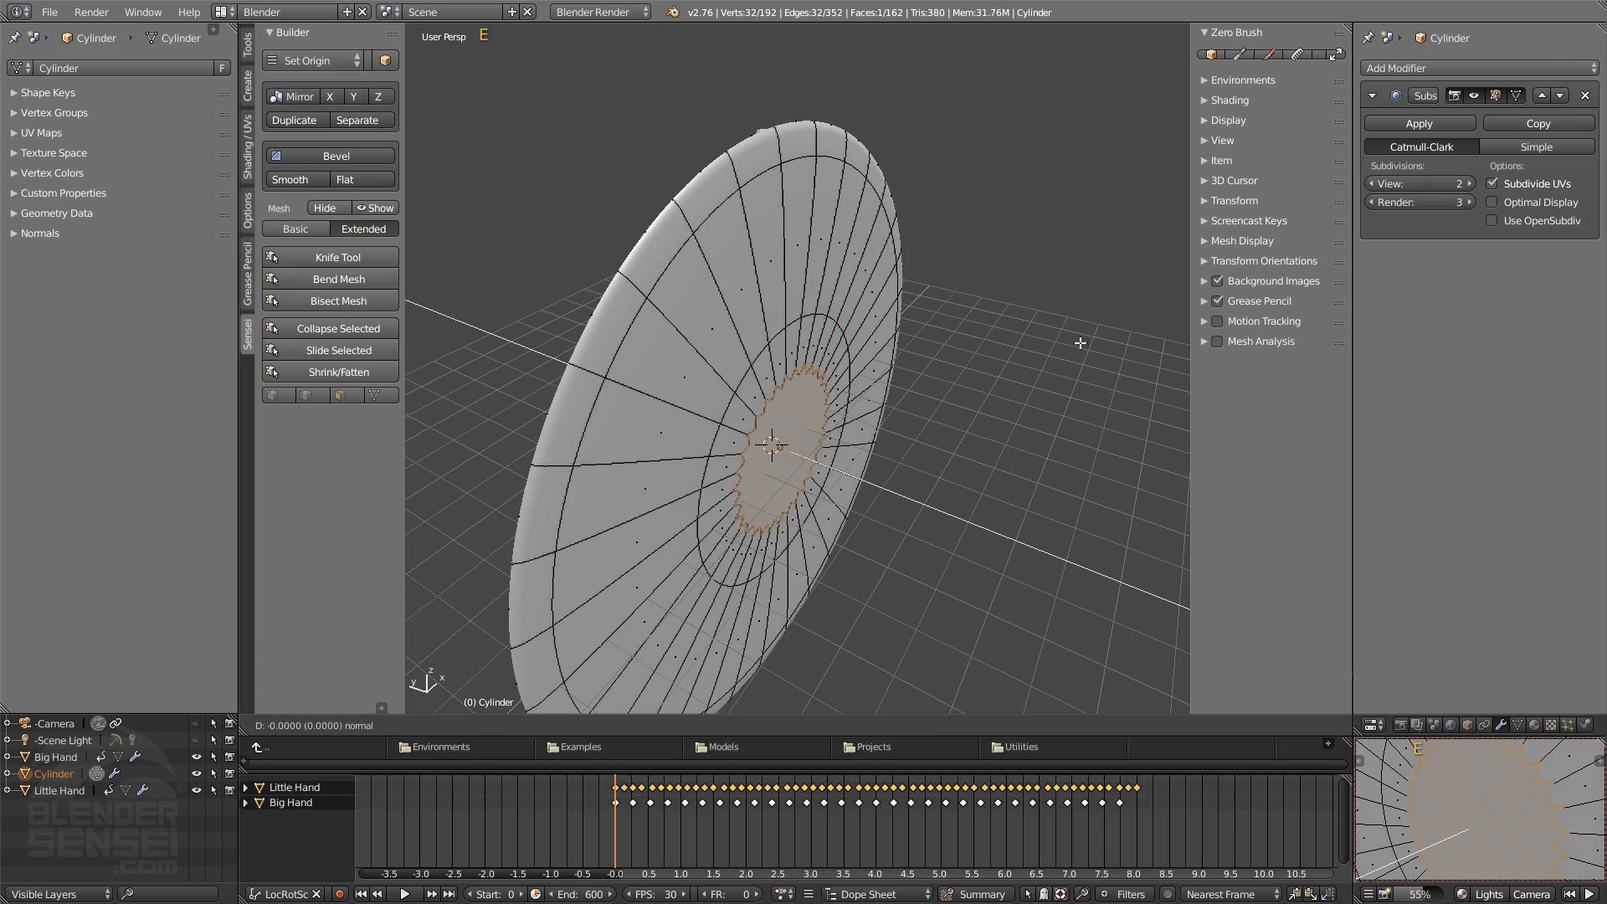
left_click(959, 380)
mouse_move(958, 380)
middle_mouse_down()
mouse_move(940, 377)
mouse_move(965, 367)
middle_mouse_up()
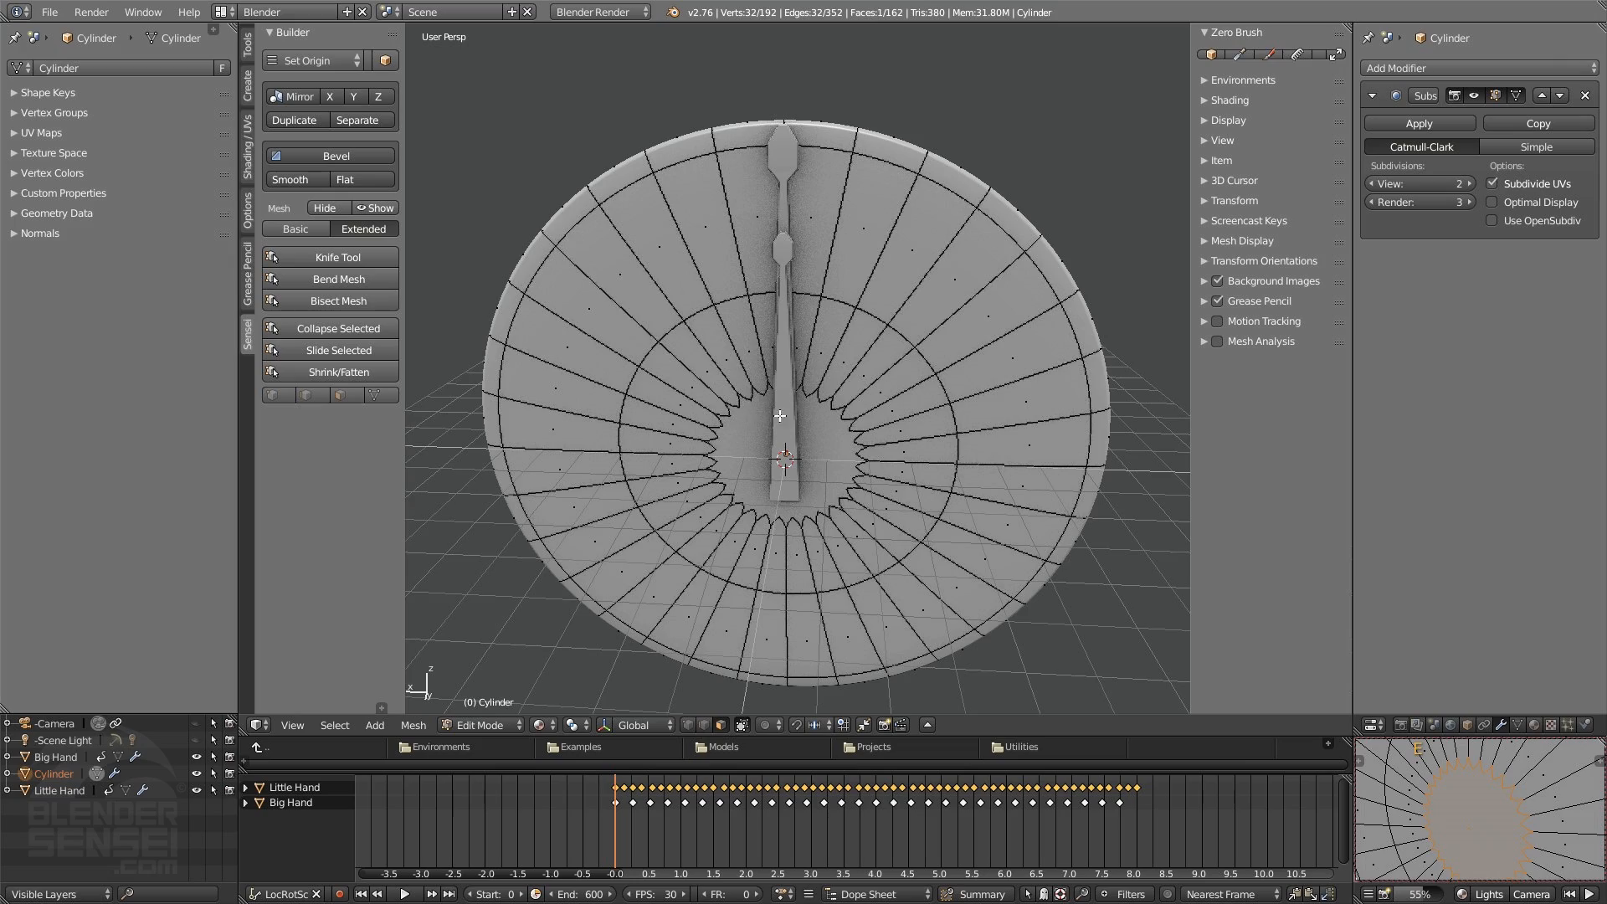
- Select the face loop around the disc's outer side and extrude it to add a rim
mouse_move(779, 415)
middle_mouse_down()
mouse_move(837, 412)
mouse_move(775, 412)
middle_mouse_up()
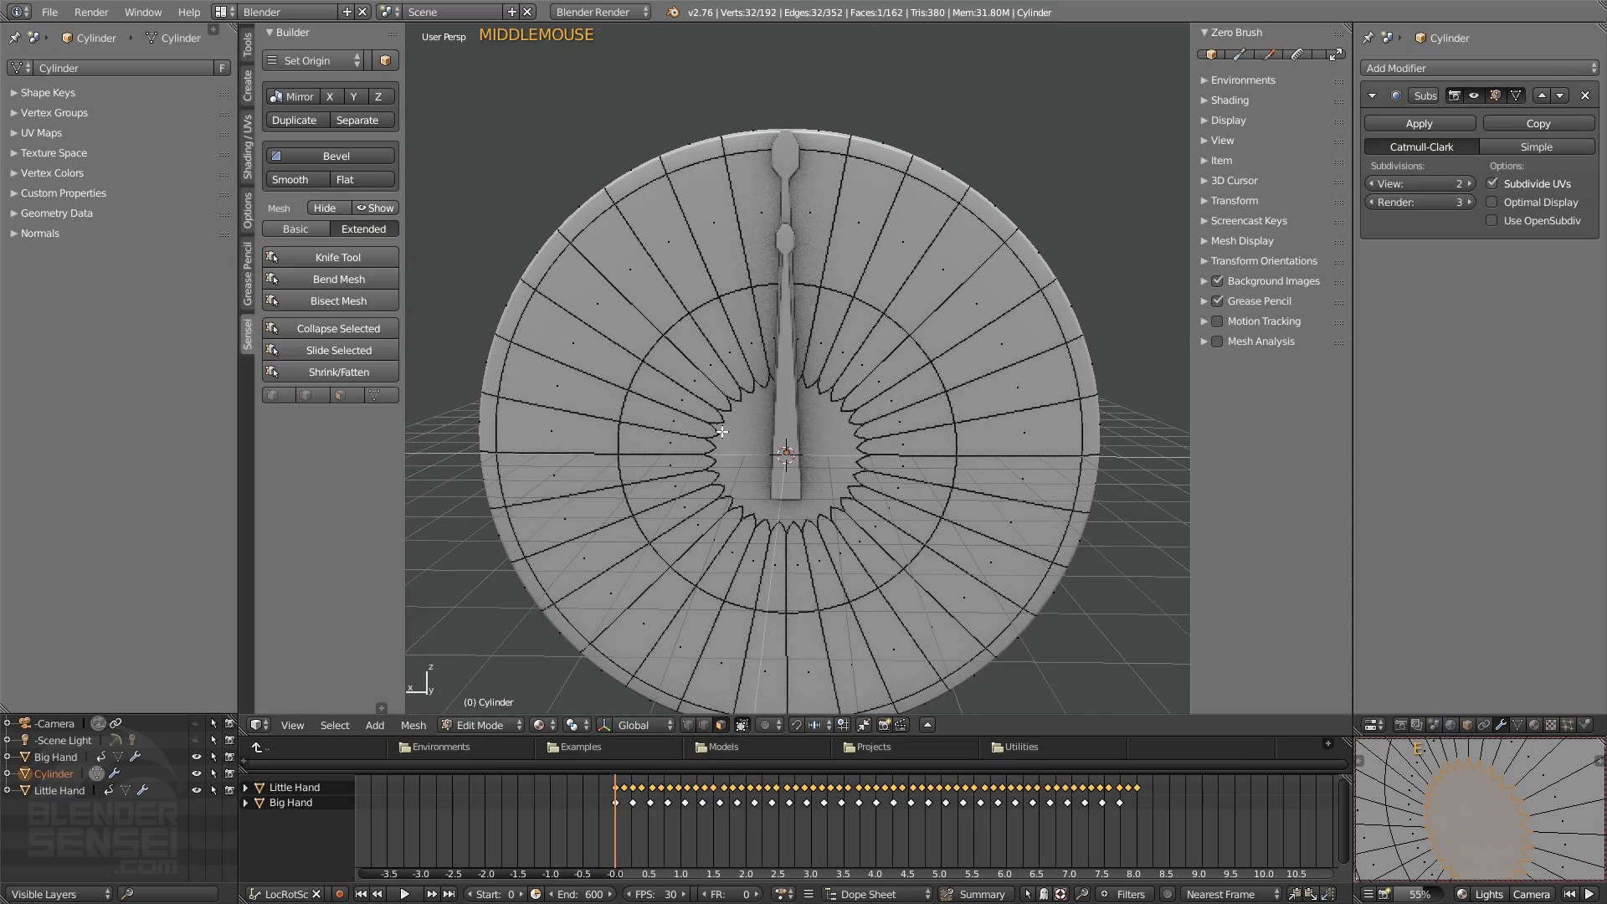
middle_click_drag(804, 479, 795, 408)
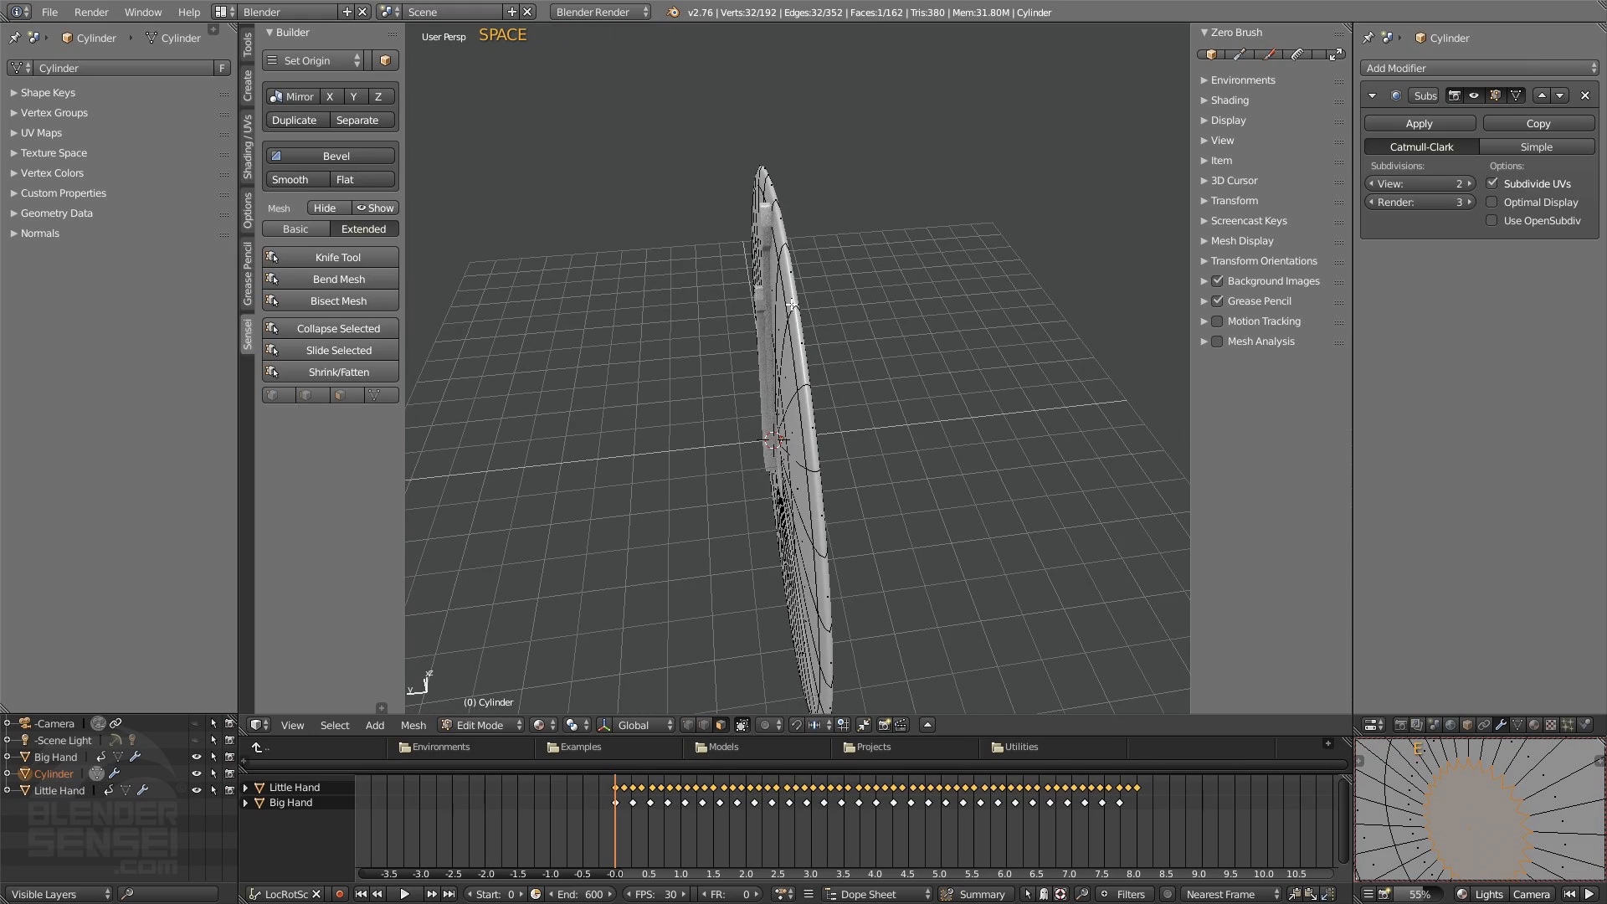
middle_click_drag(796, 307, 1020, 272)
key("e")
key("e")
key("e")
left_click(1042, 272)
middle_click_drag(804, 314, 879, 296)
middle_click_drag(1073, 332, 1077, 358)
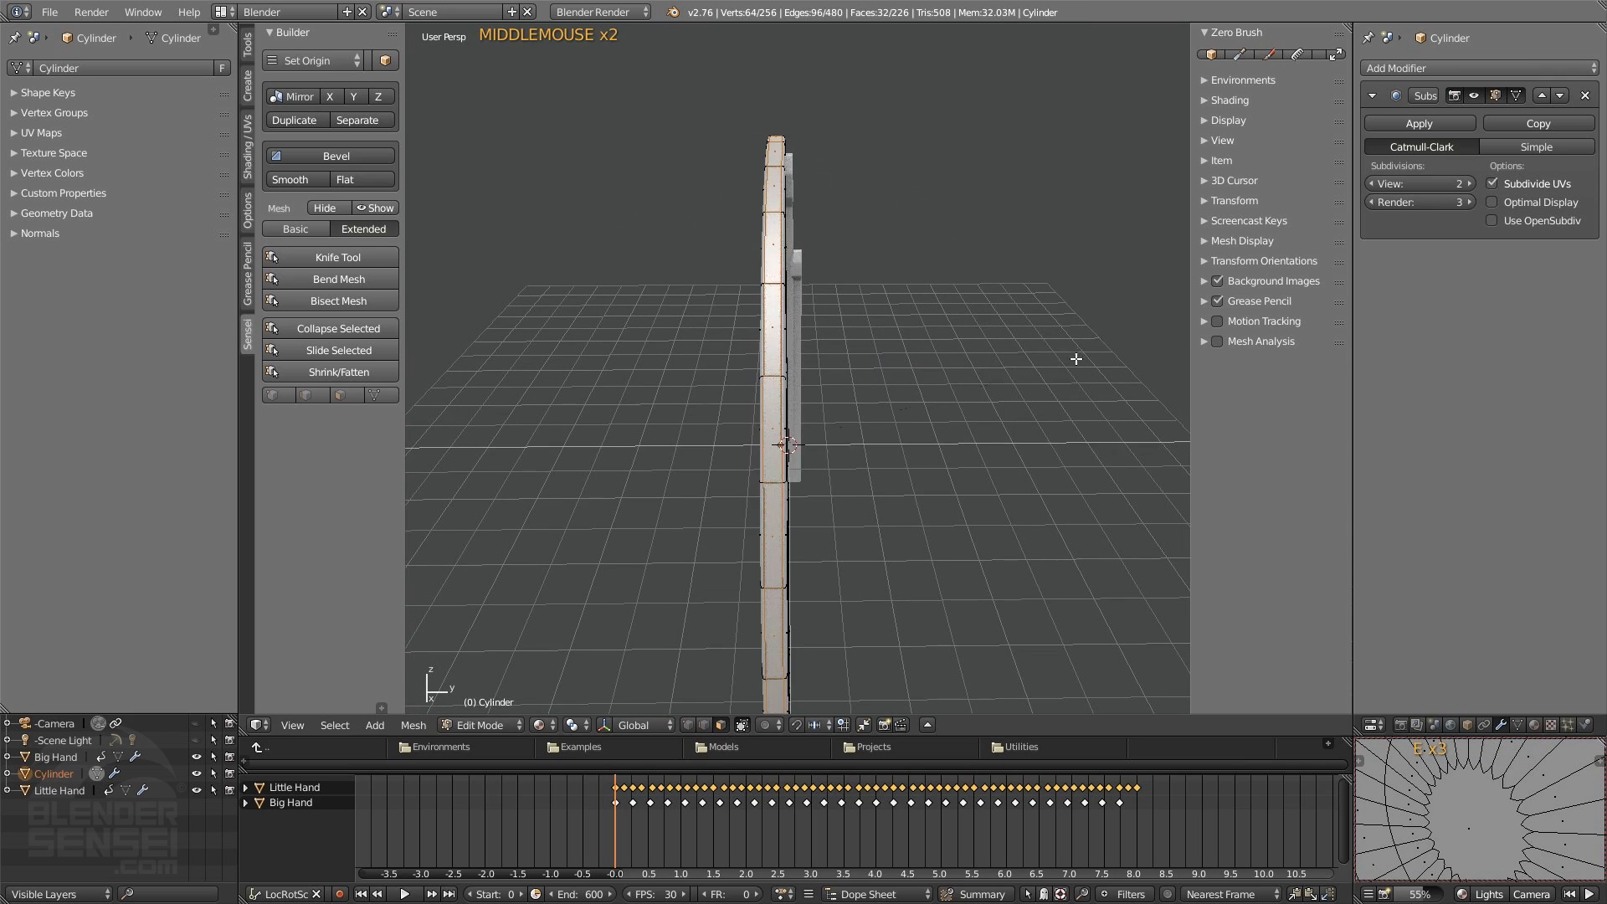
- Back in Object Mode, scale the disc to about 2.68 along the Y axis and reposition it behind the hands
left_click(993, 386)
middle_click_drag(993, 387, 880, 399)
key("Tab")
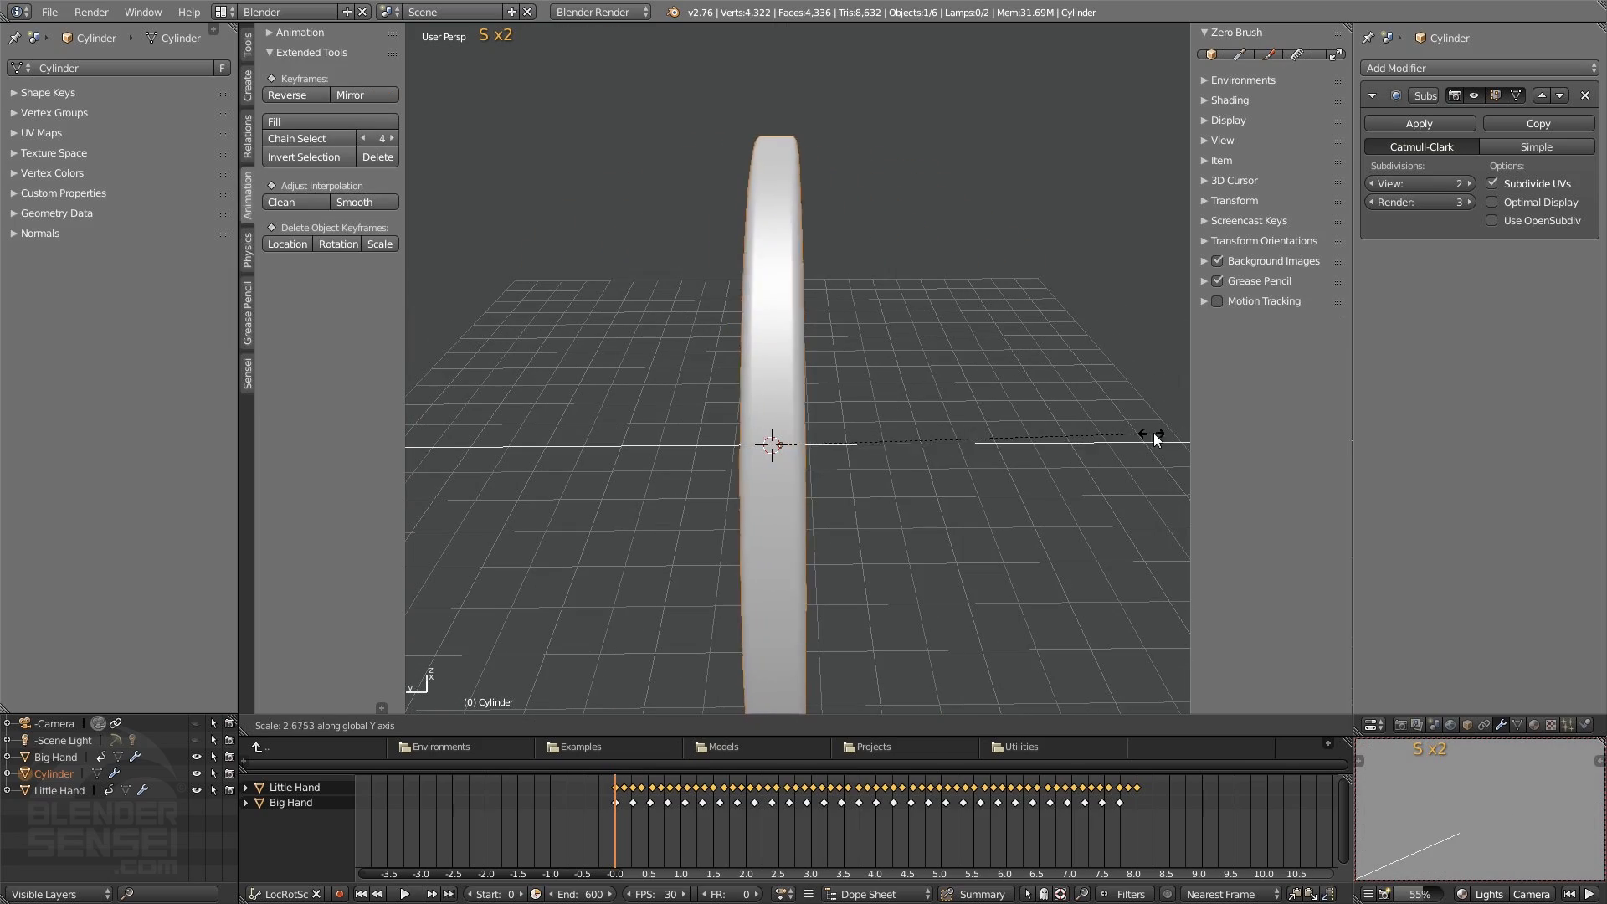
left_click(1153, 434)
middle_click_drag(1153, 434, 919, 408)
key("g")
left_click(961, 424)
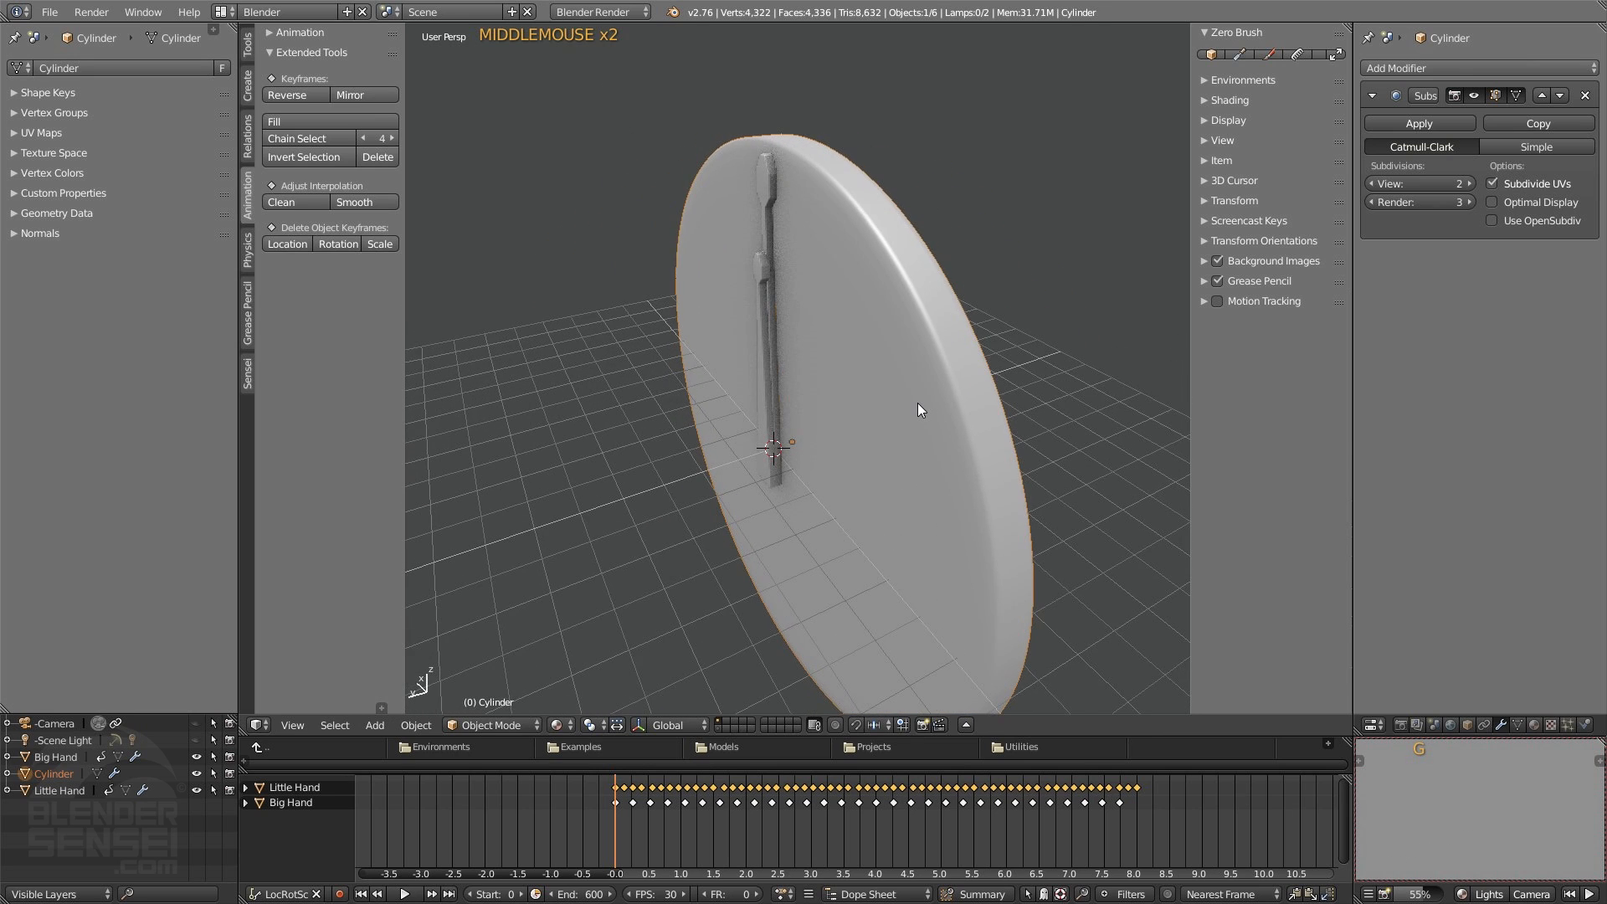
- In Edit Mode, extrude the rim faces again, scale them outward to about 1.15 and widen them to about 1.67 along Y
key("Tab")
middle_click_drag(909, 336, 1026, 323)
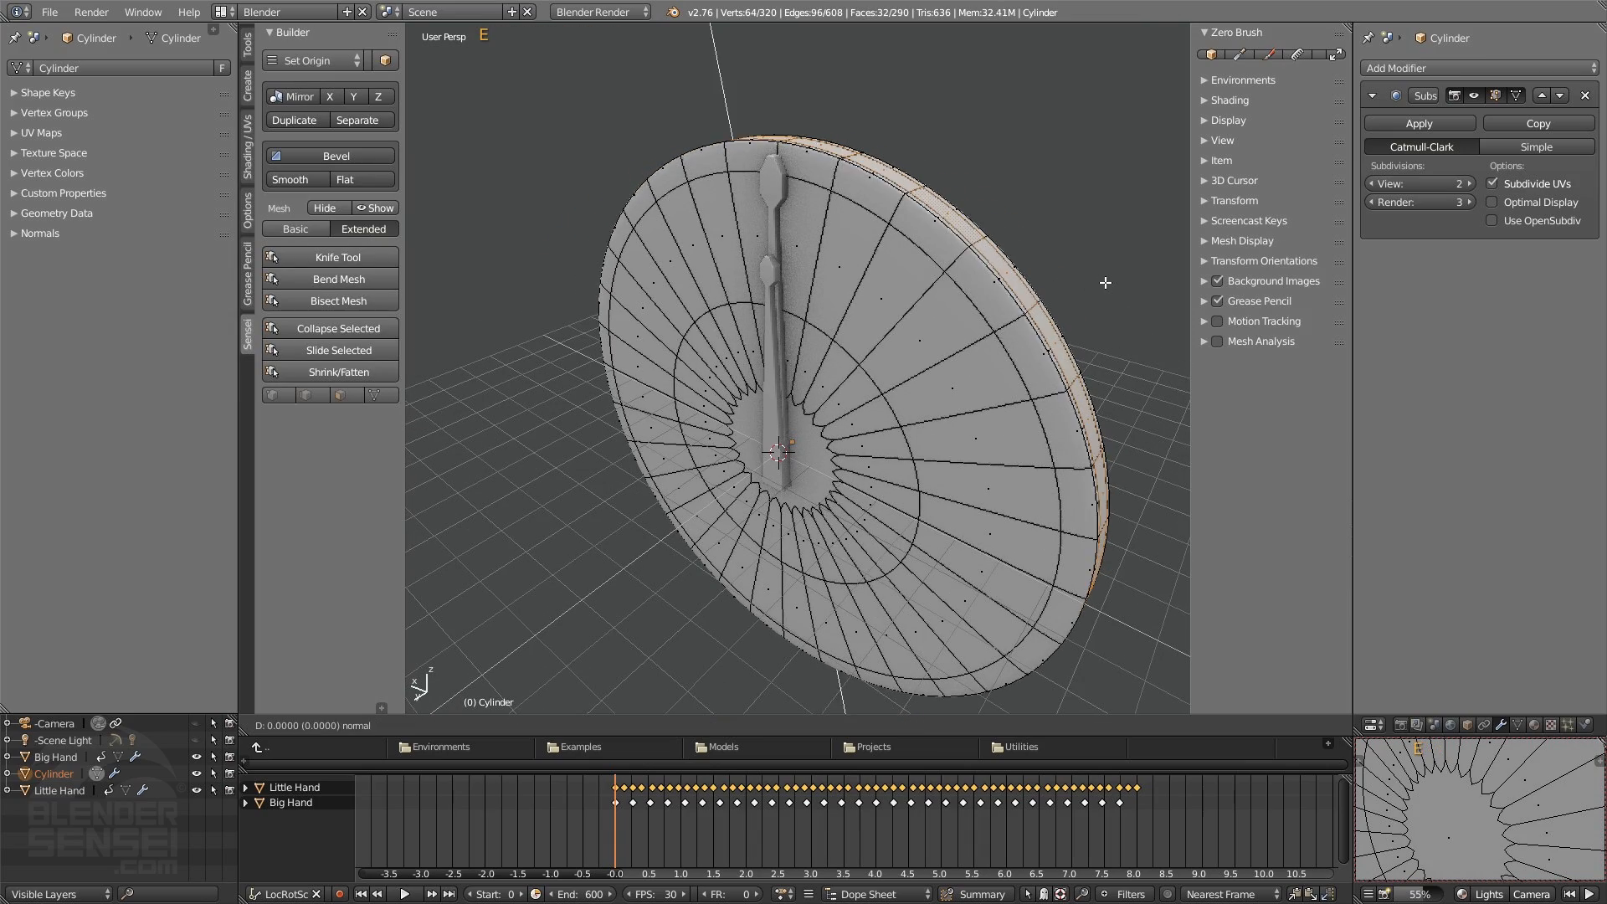
key("s")
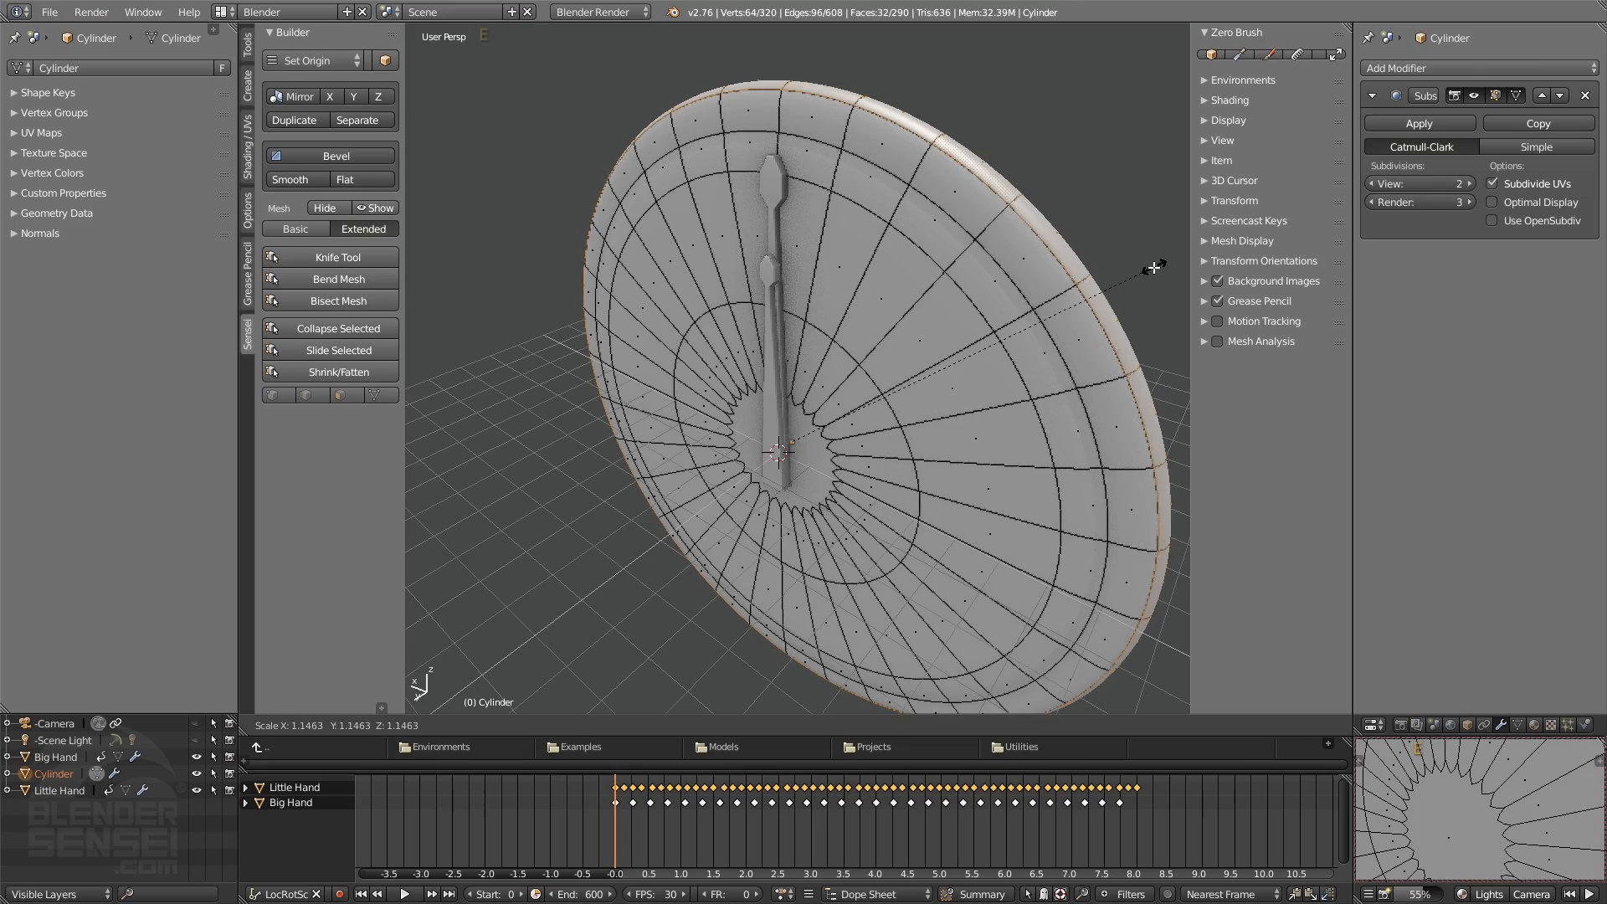
middle_click_drag(1058, 176, 1022, 229)
key("s")
key("y")
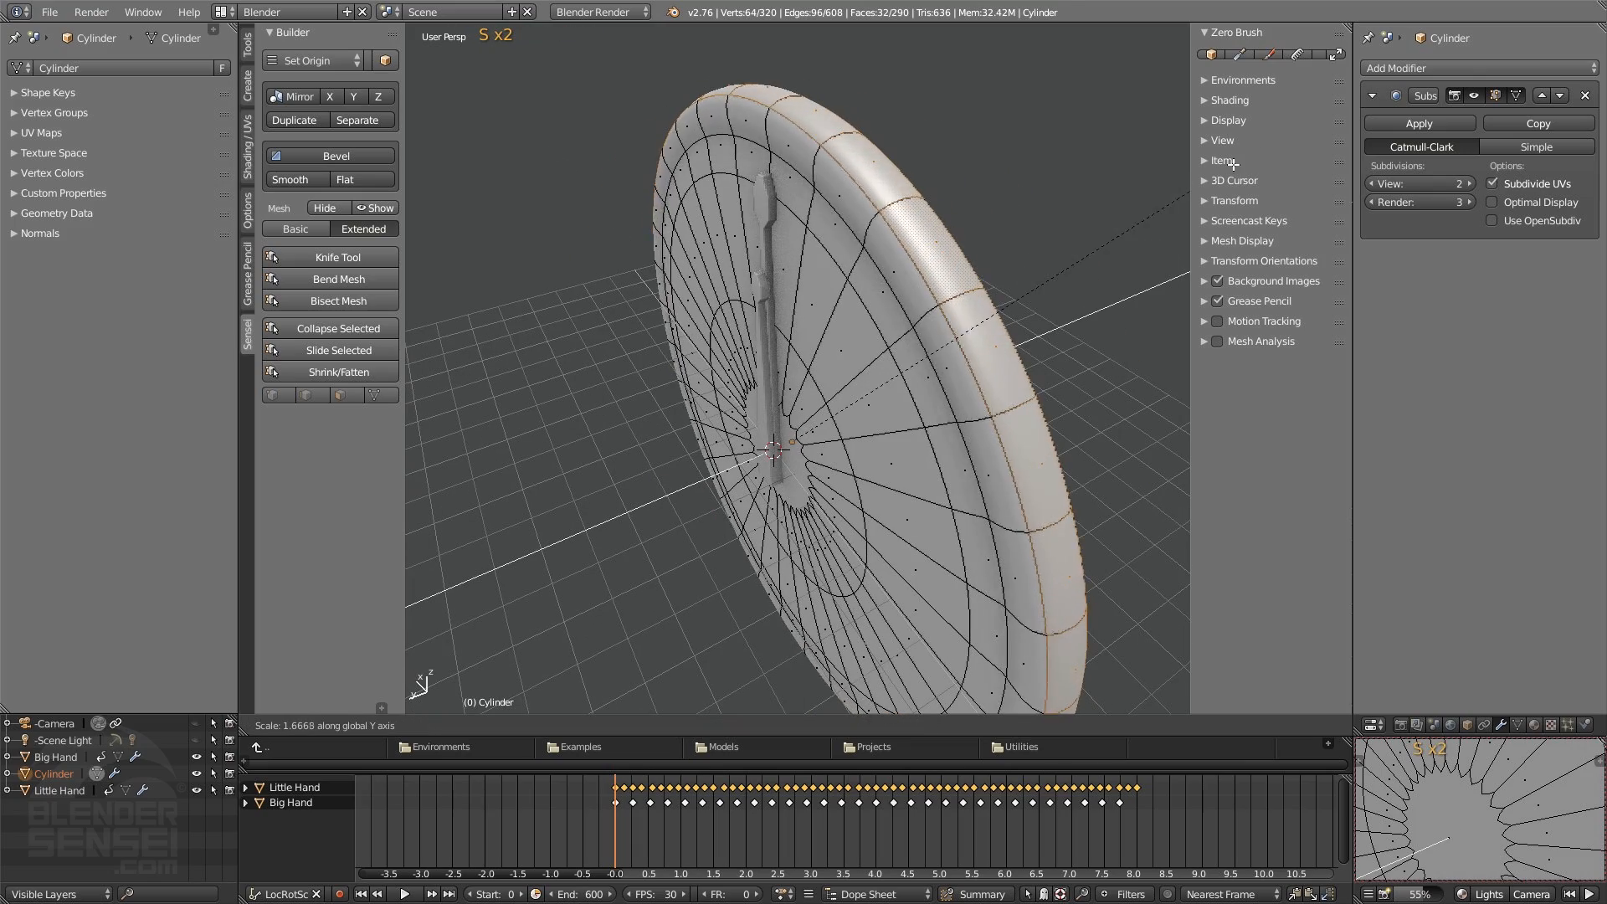
- Scale the selected rim faces outward once more by a factor of about 1.125
middle_click_drag(582, 216, 713, 249)
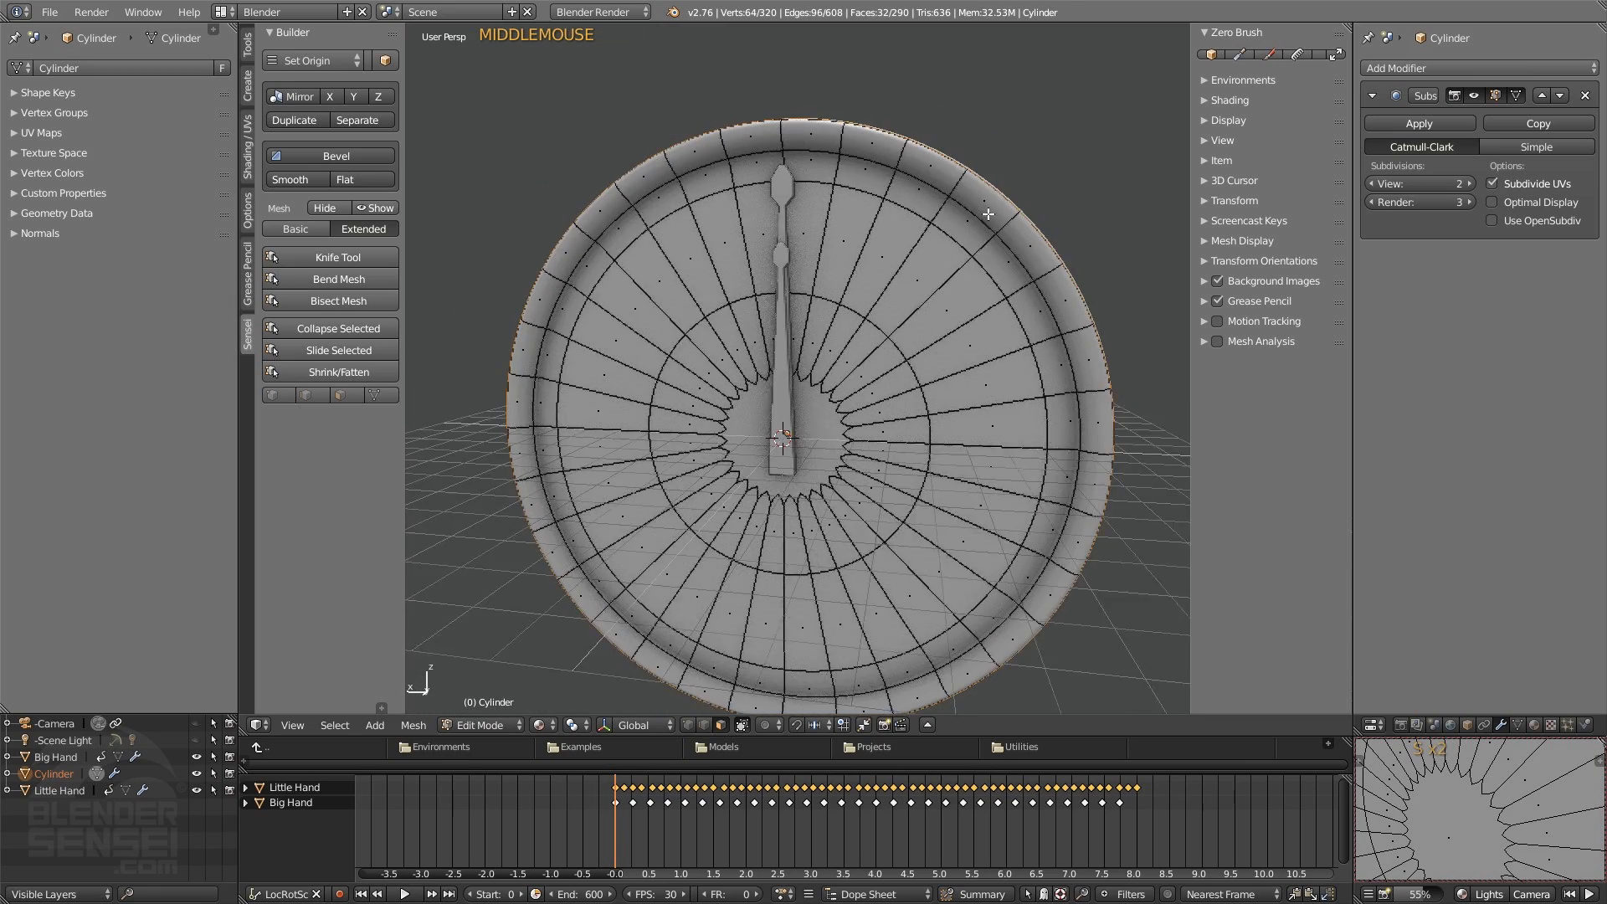
scroll(984, 231, "down", 1)
key("s")
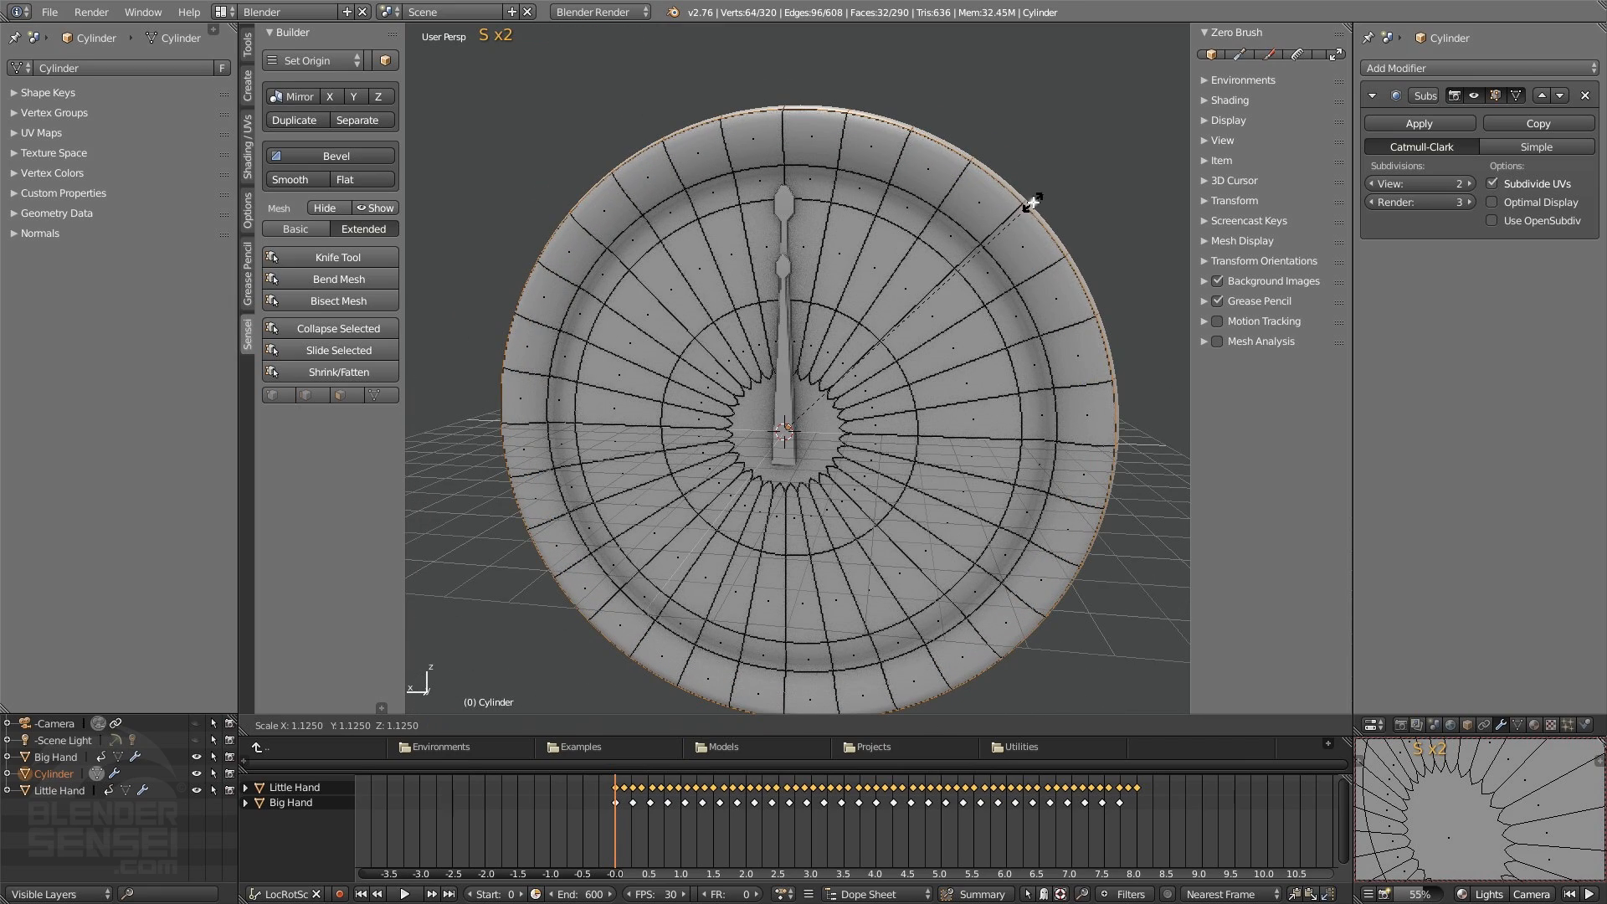
- Select the face ring on the front of the rim and extrude it slightly
middle_click_drag(953, 185, 921, 216)
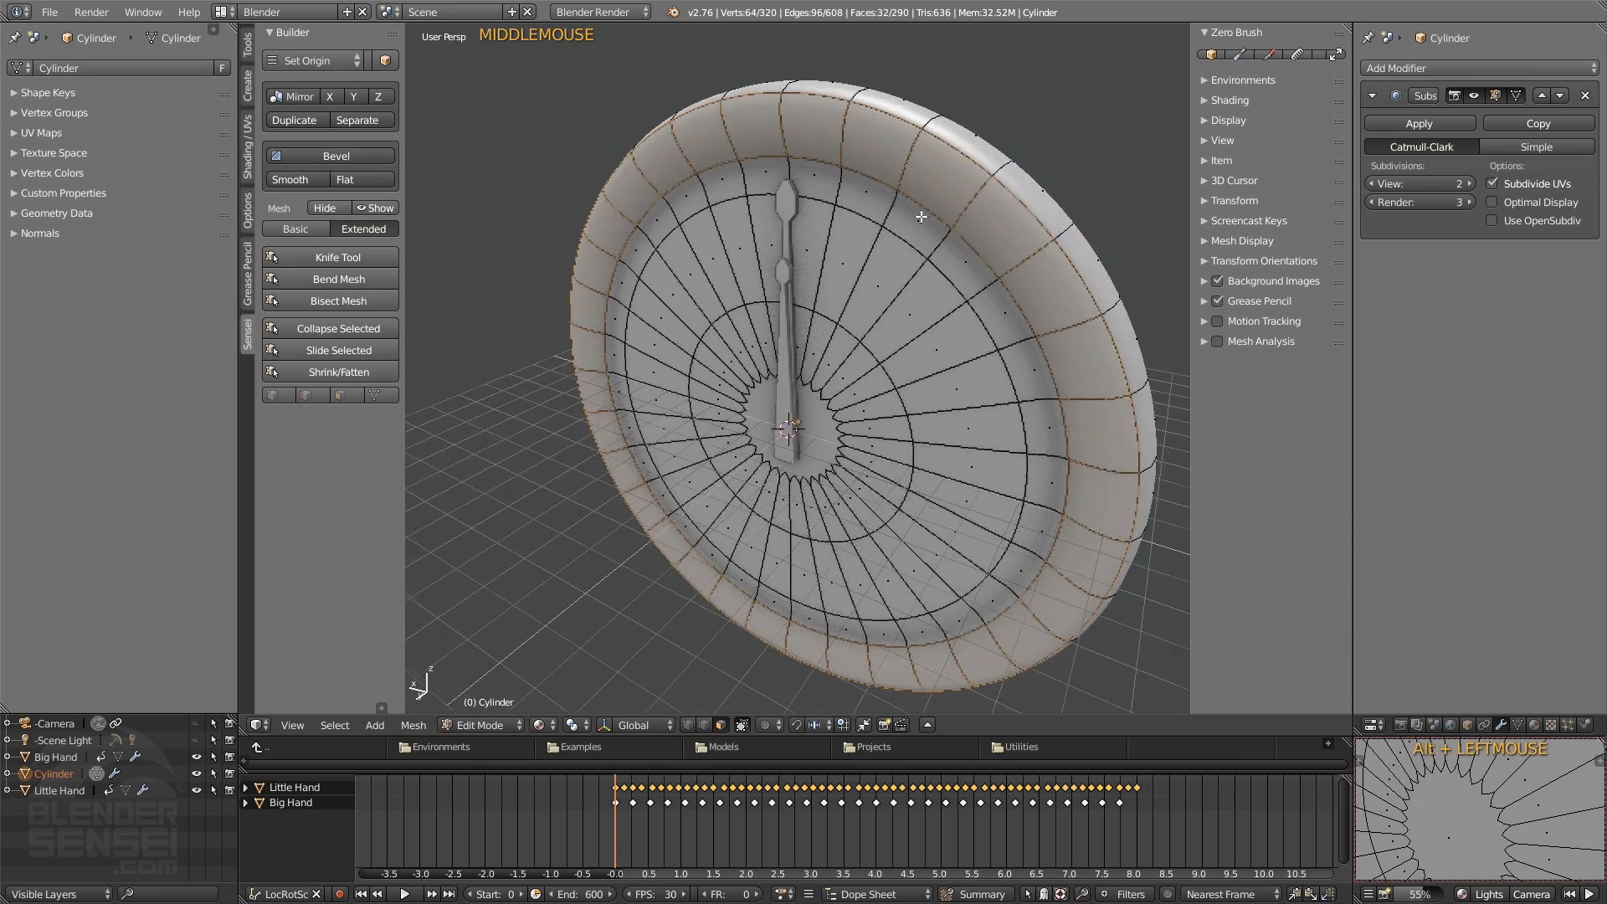
middle_click_drag(986, 259, 971, 322)
key("e")
key("e")
key("e")
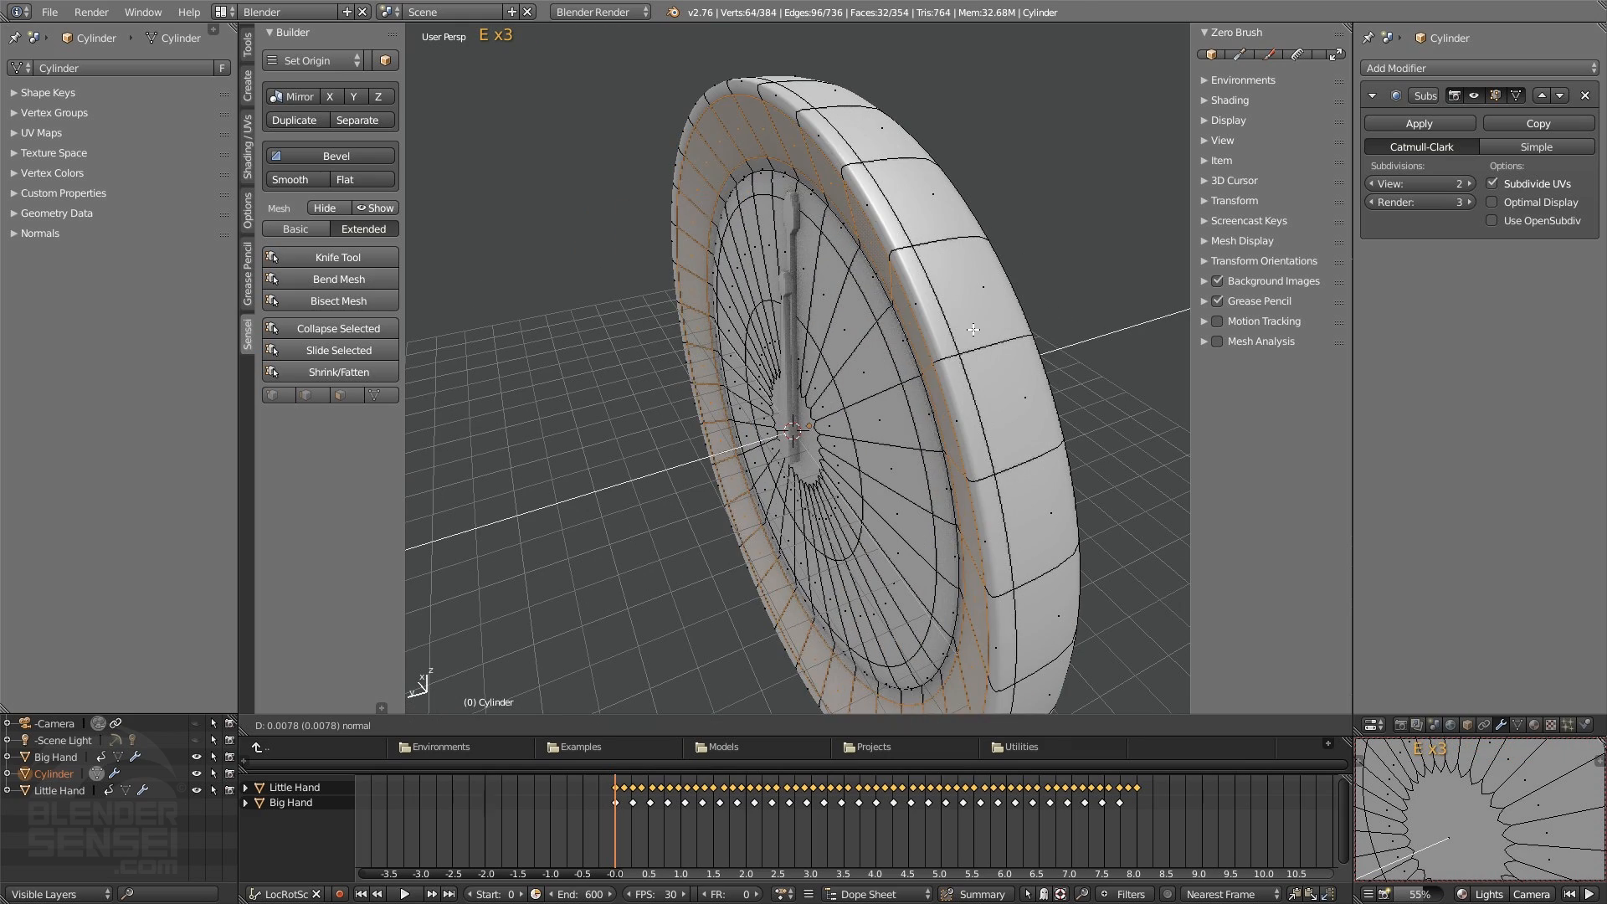
left_click(978, 329)
- Select the edge loop at the raised frame's inner border and move it about 1.45 along the Y axis
scroll(921, 226, "up", 3, "shift")
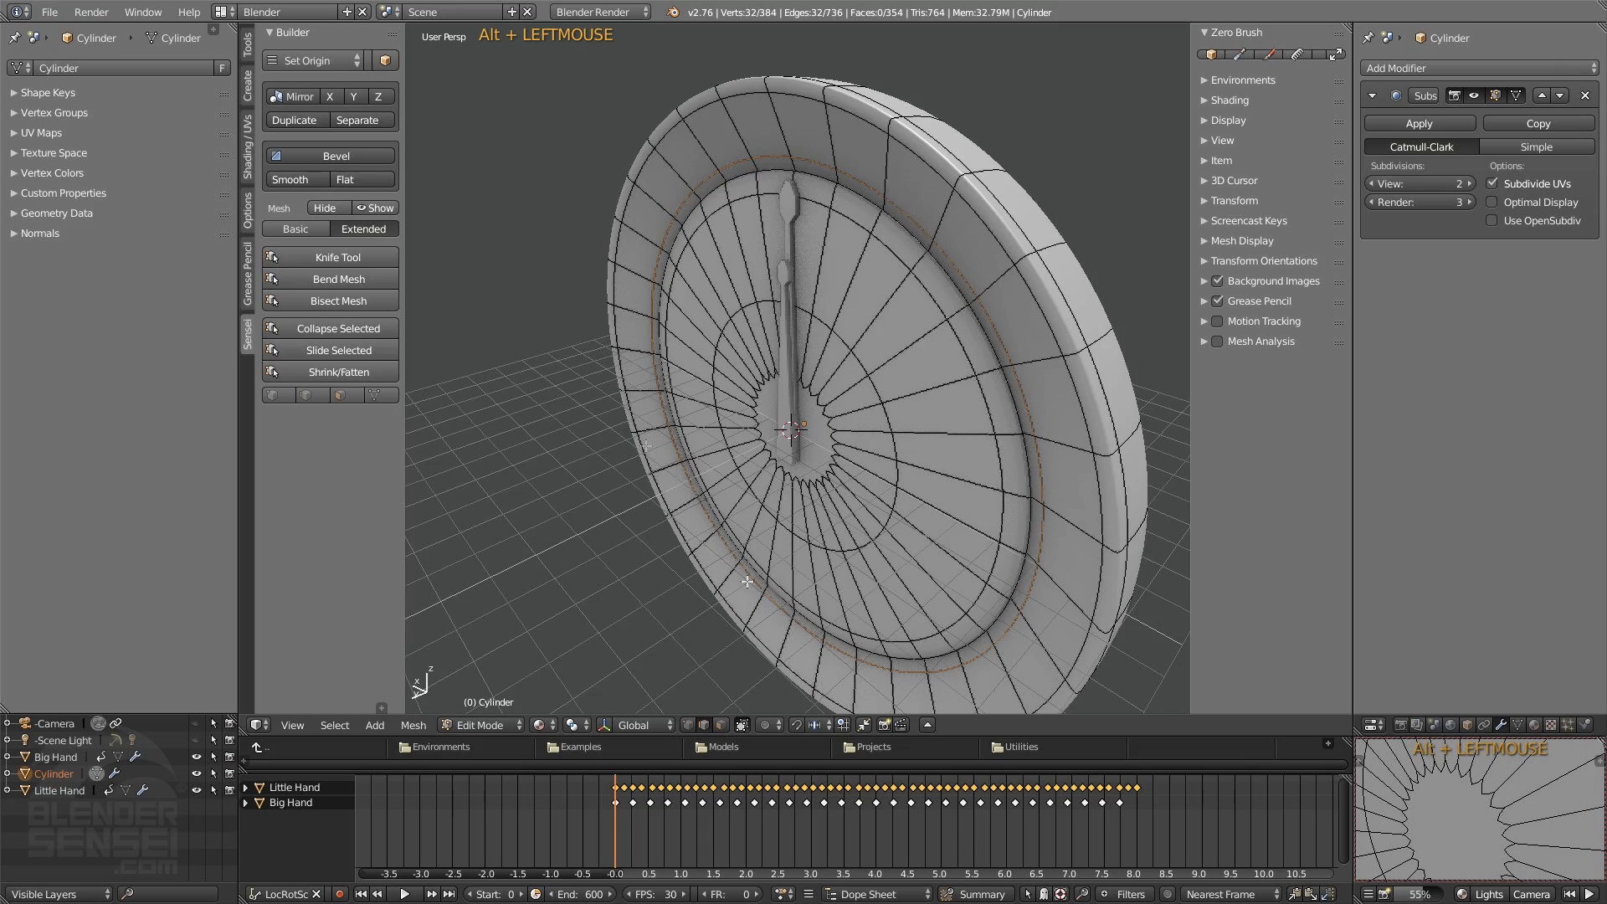
middle_click_drag(747, 580, 961, 522)
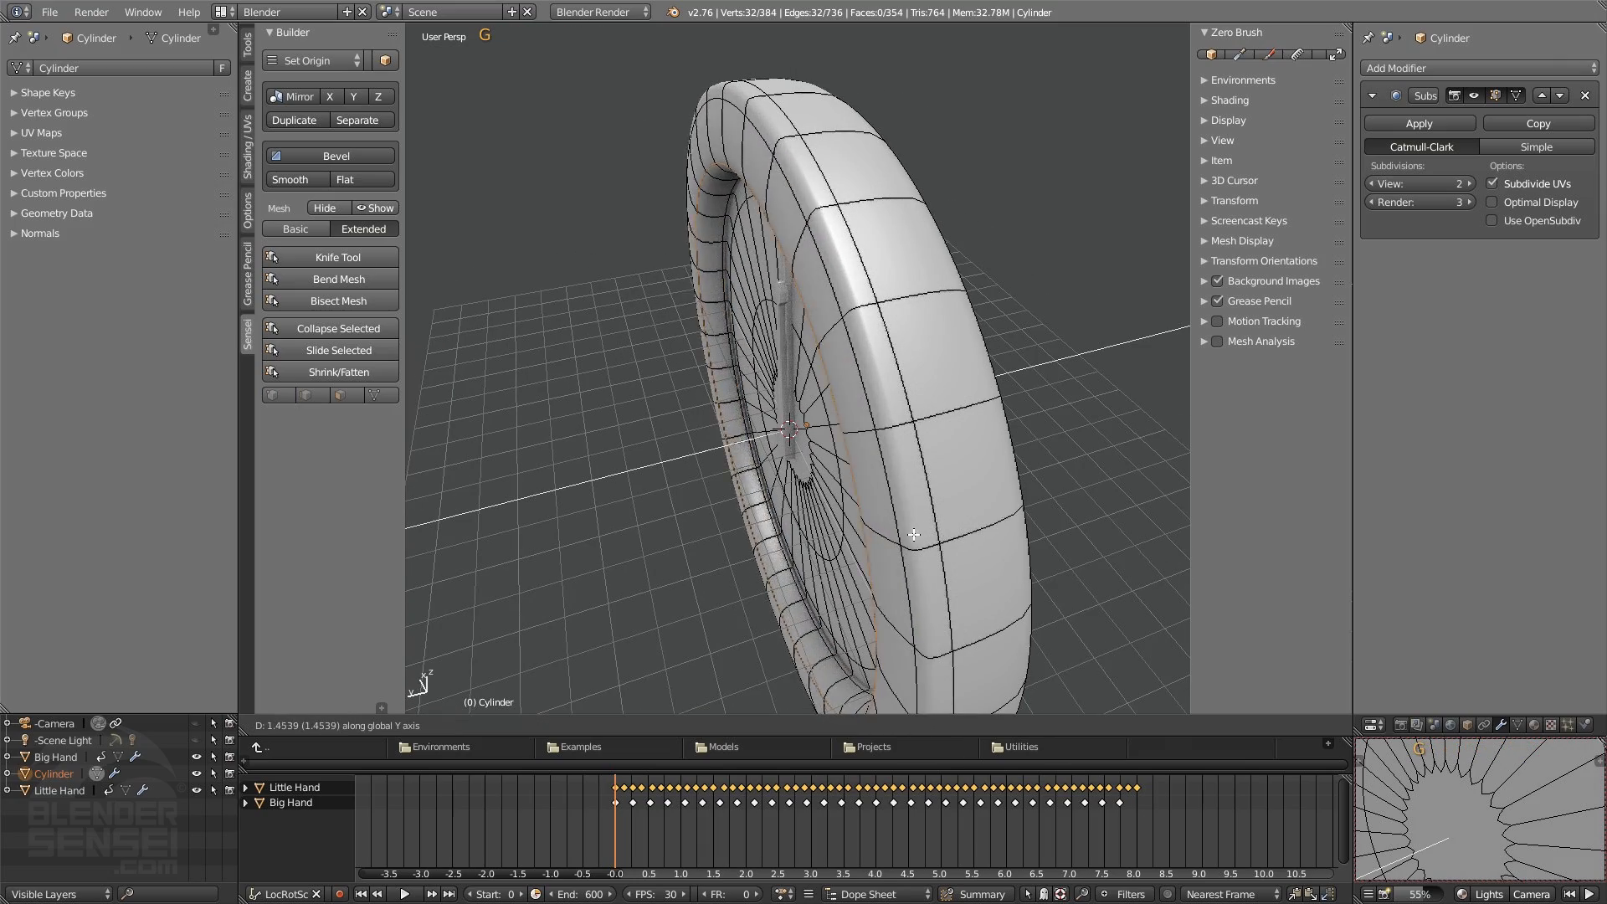
left_click(924, 538)
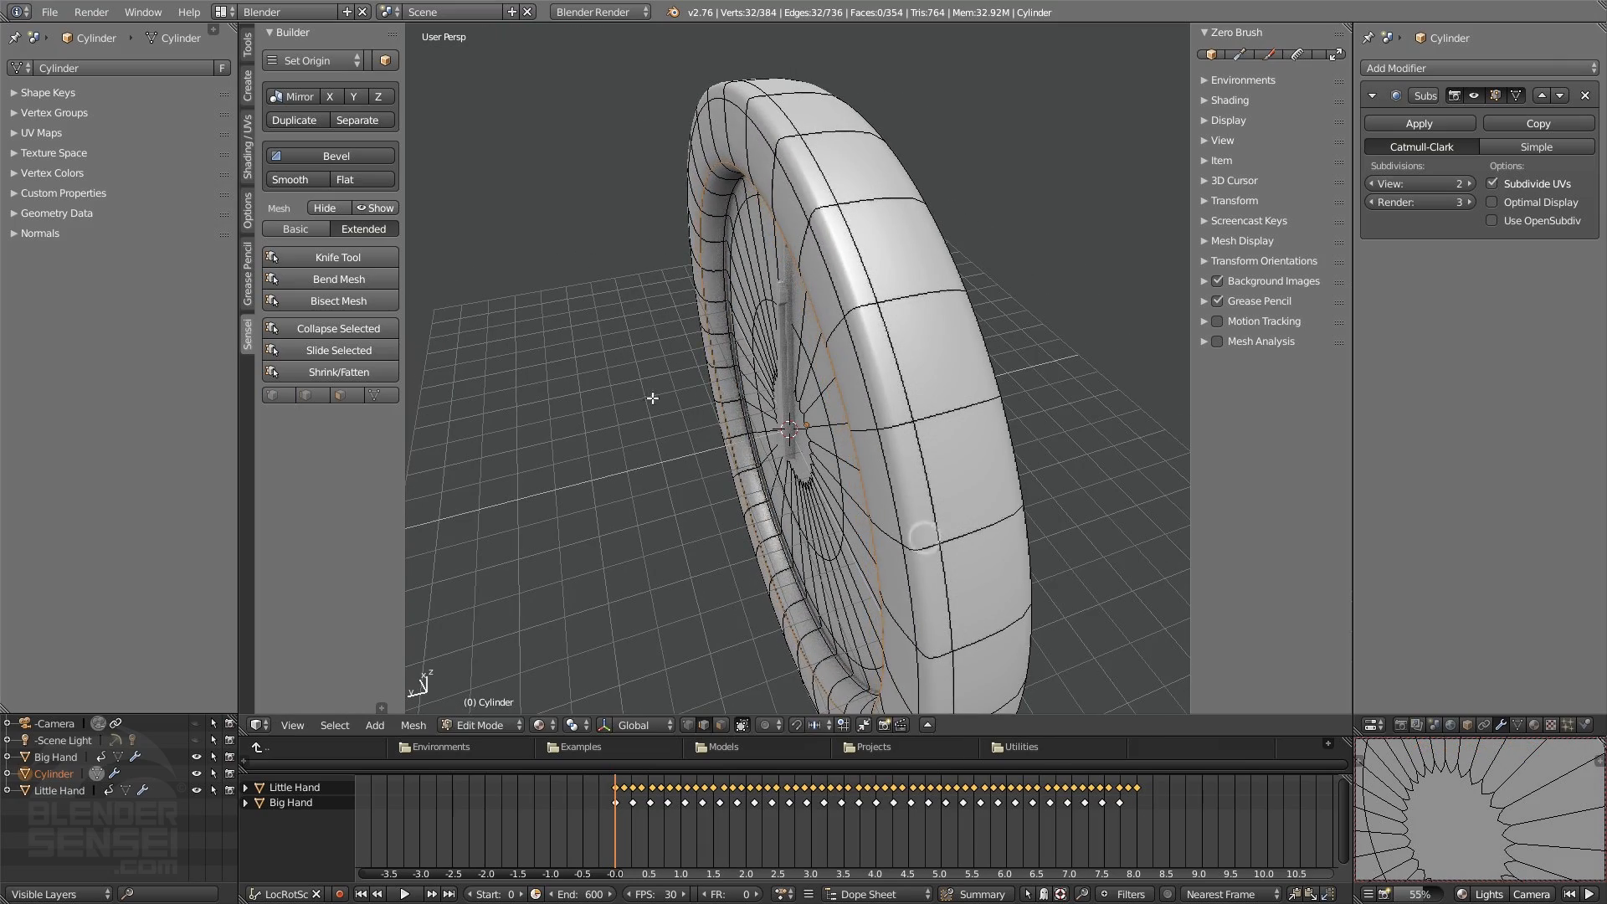
- Add an edge loop around the frame's inner wall and move it about 0.27 along the Y axis
middle_click_drag(650, 293, 754, 195)
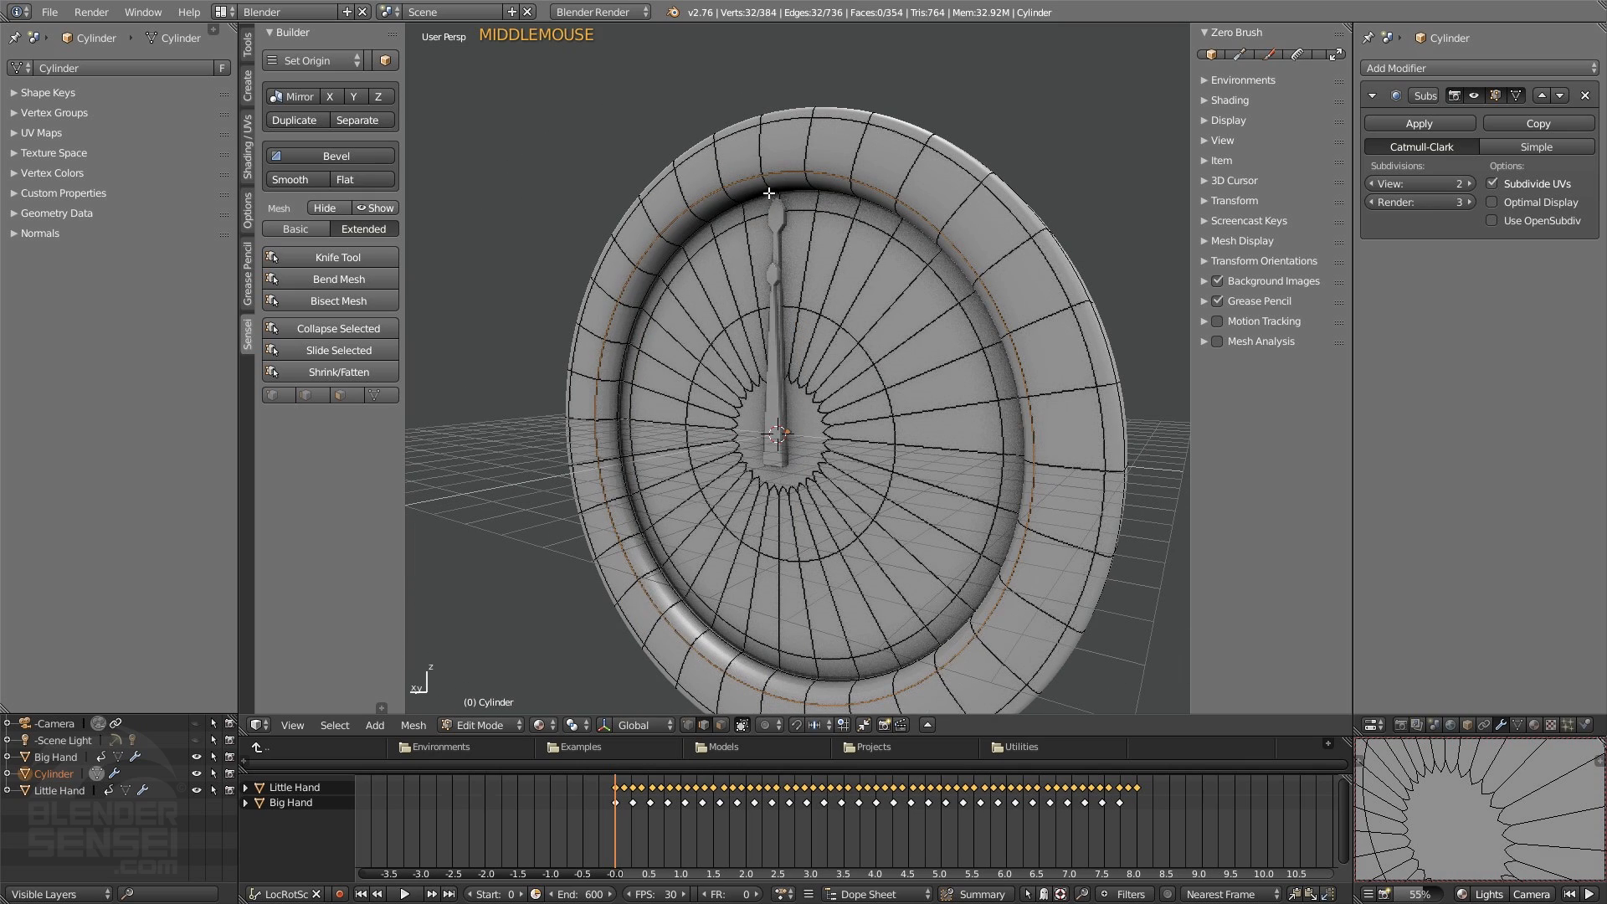
key("shift+w")
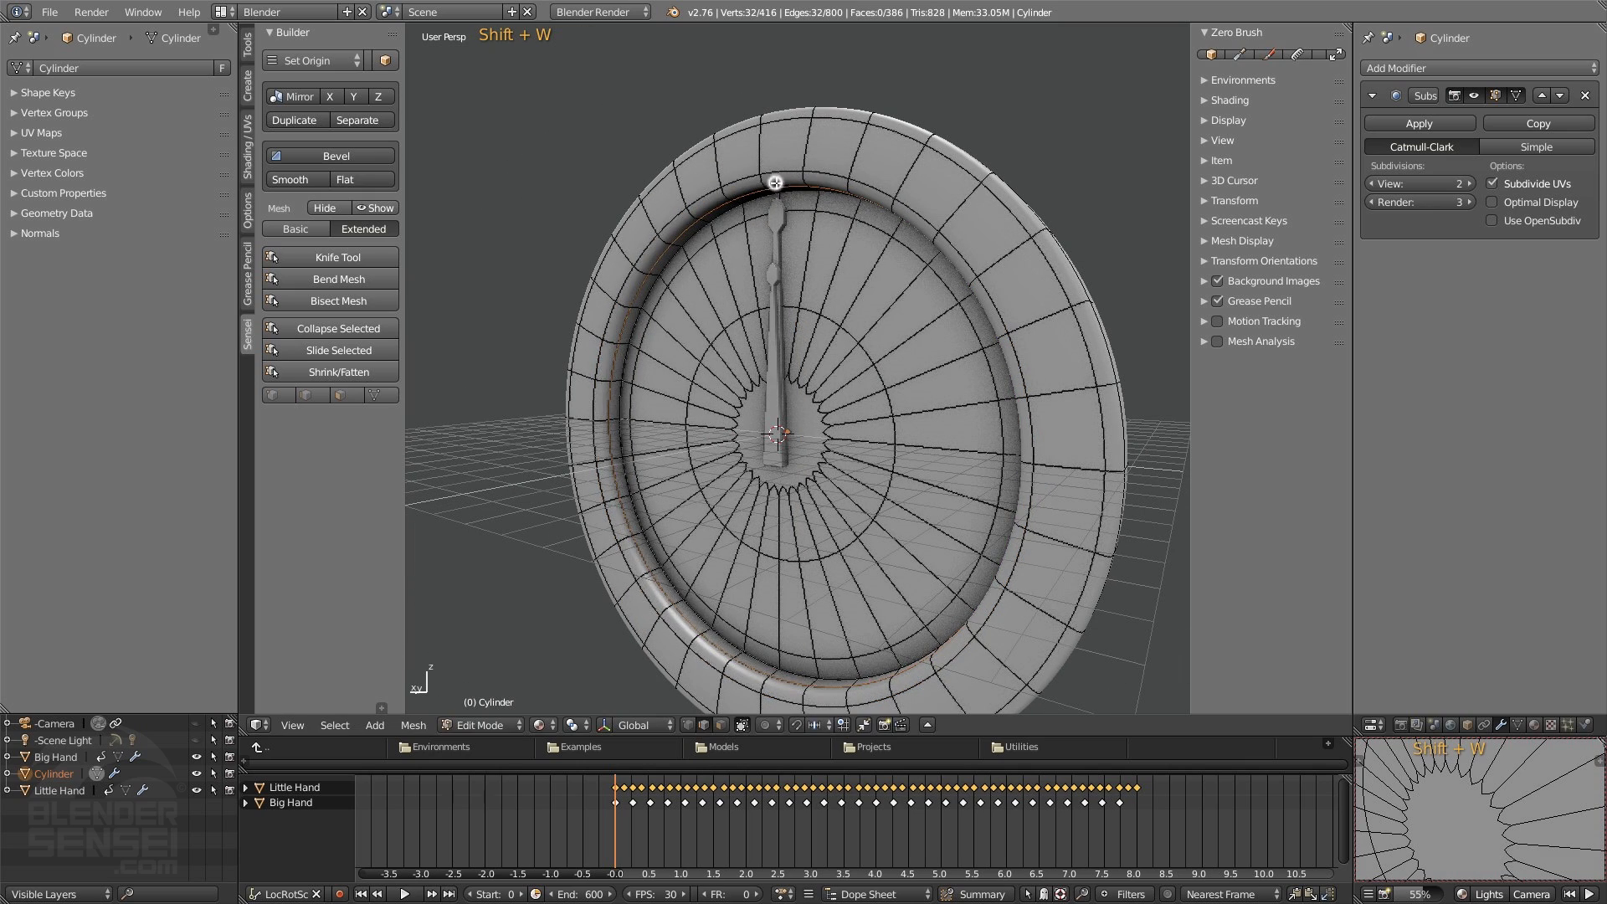
middle_click_drag(776, 182, 720, 218)
key("g")
key("y")
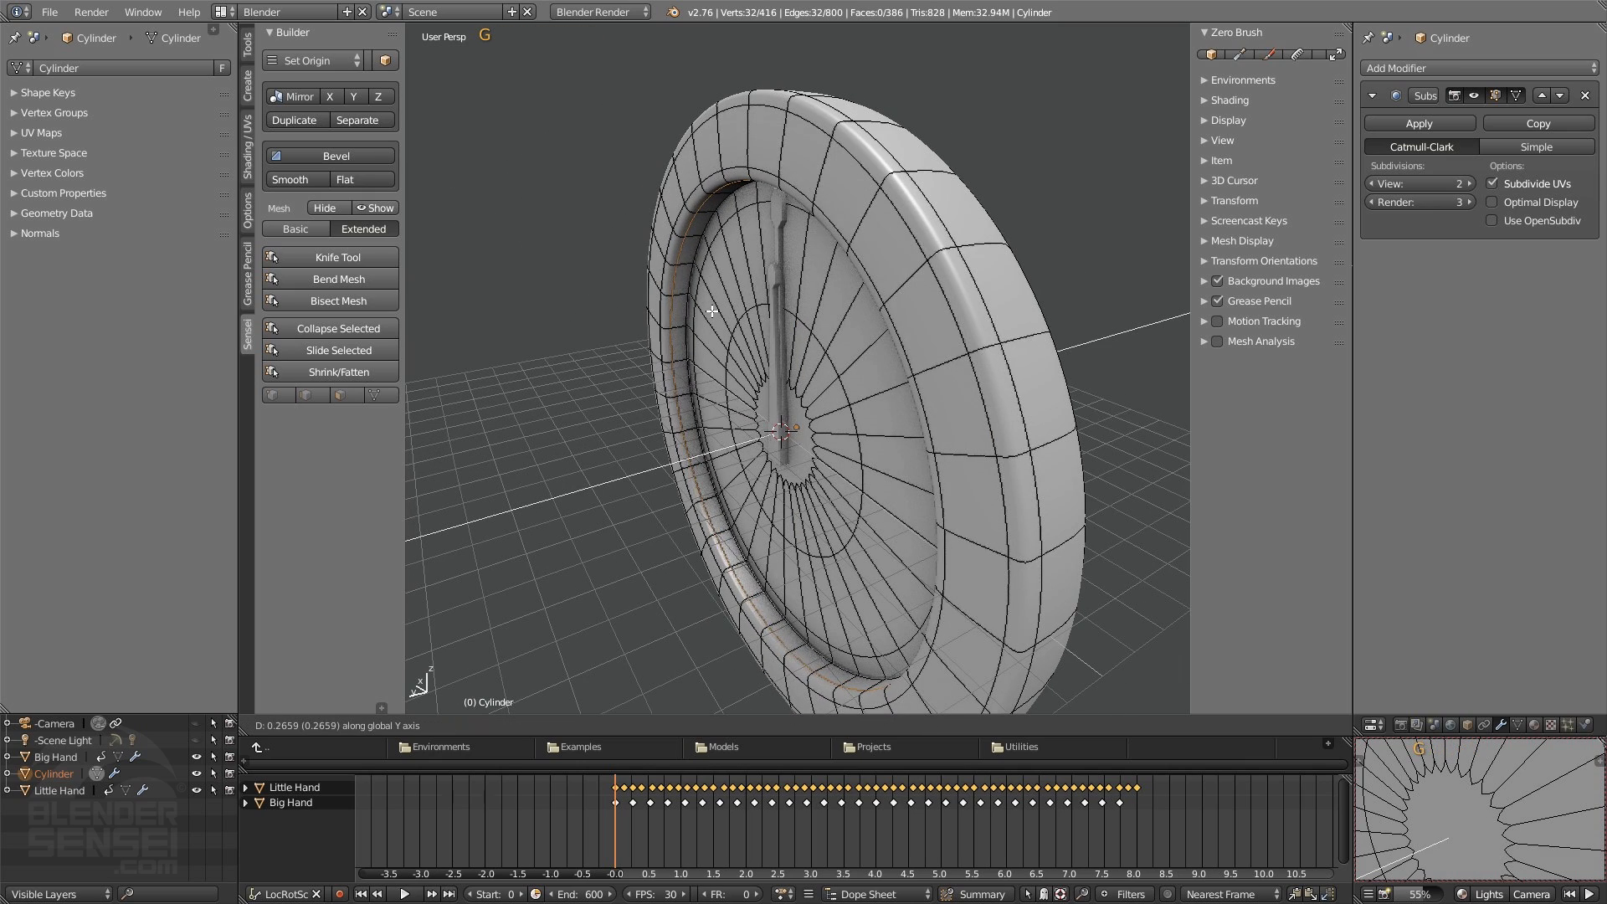
- Select the face loops forming the frame's inner wall and front, move them along Y, and return to Object Mode
middle_click_drag(694, 311, 795, 324)
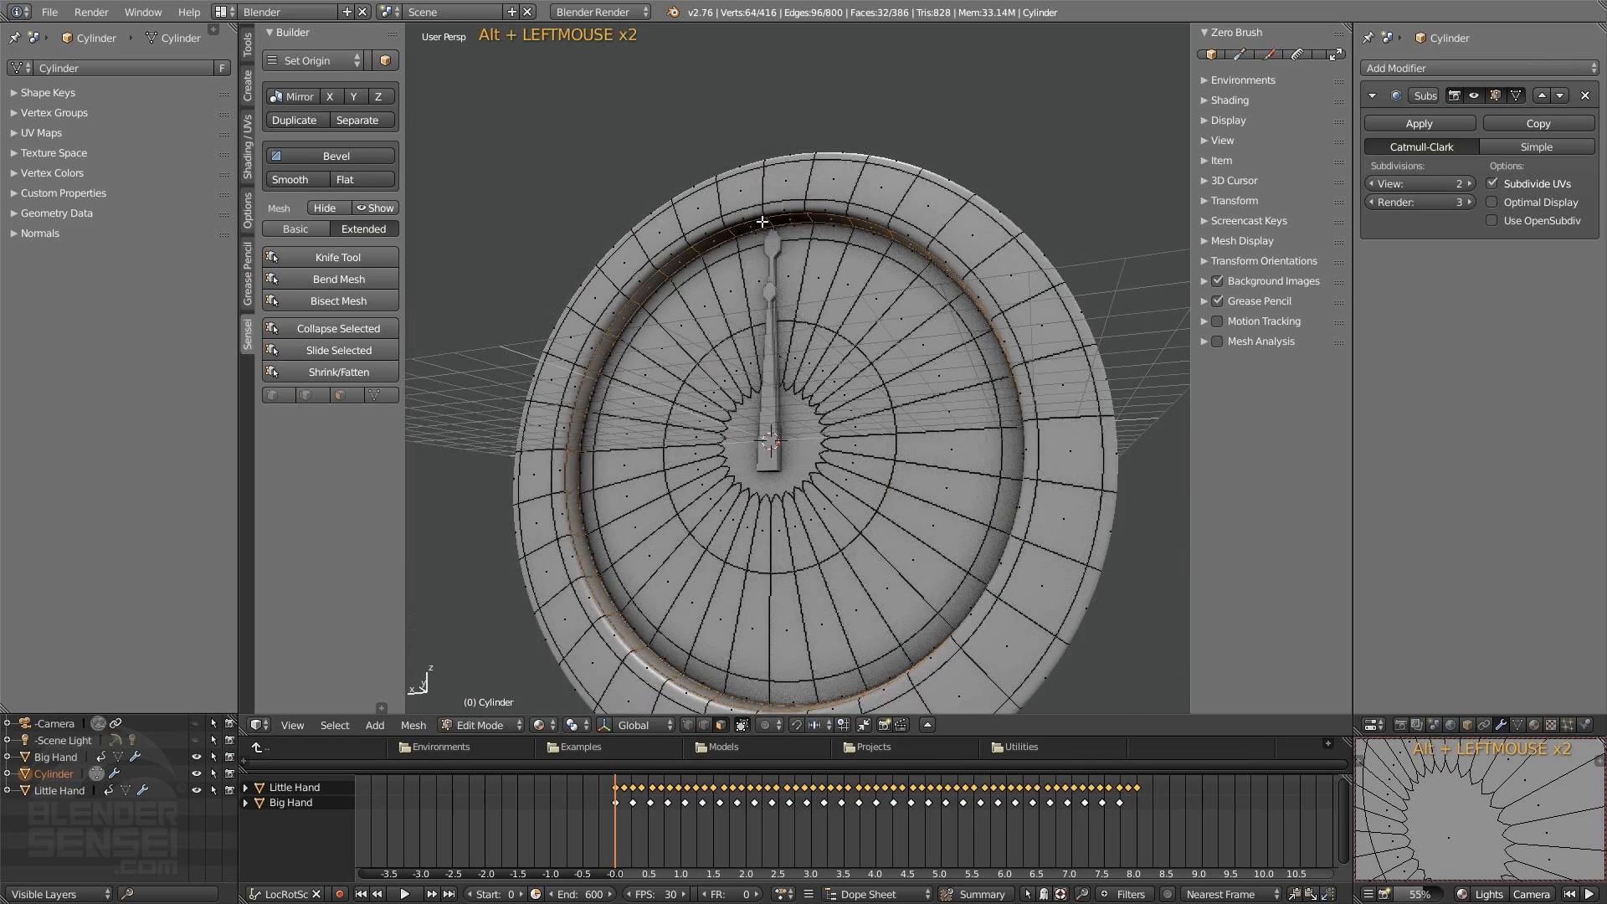
middle_click_drag(762, 222, 704, 221)
left_click(814, 194, "alt+shift")
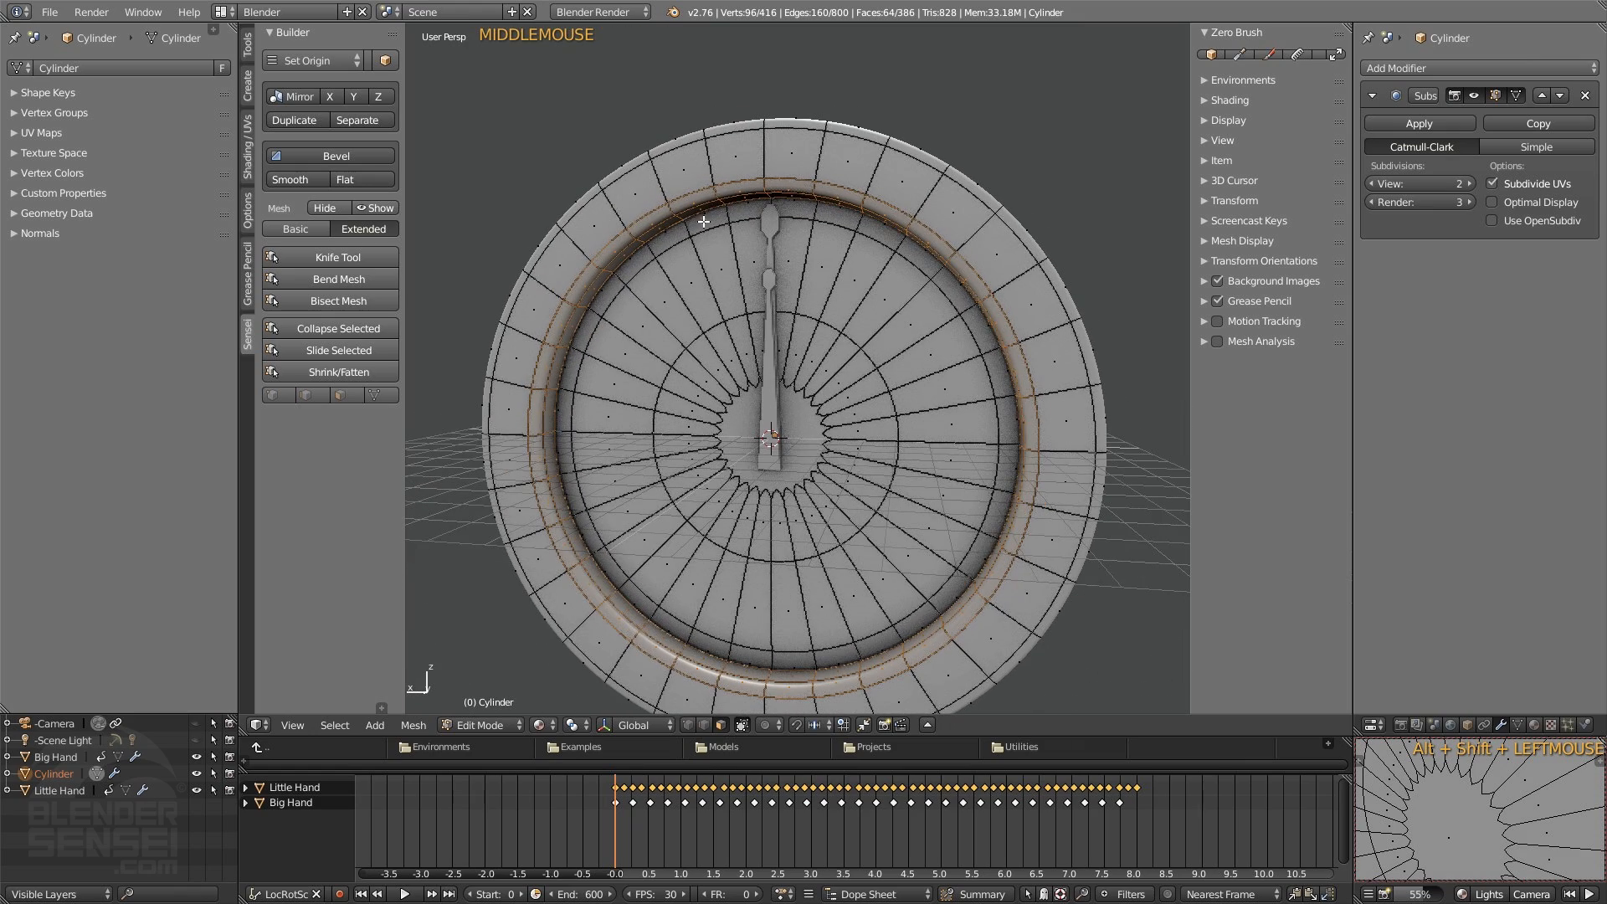
left_click(721, 725)
middle_click_drag(903, 319, 753, 186)
left_click(809, 150, "alt+shift")
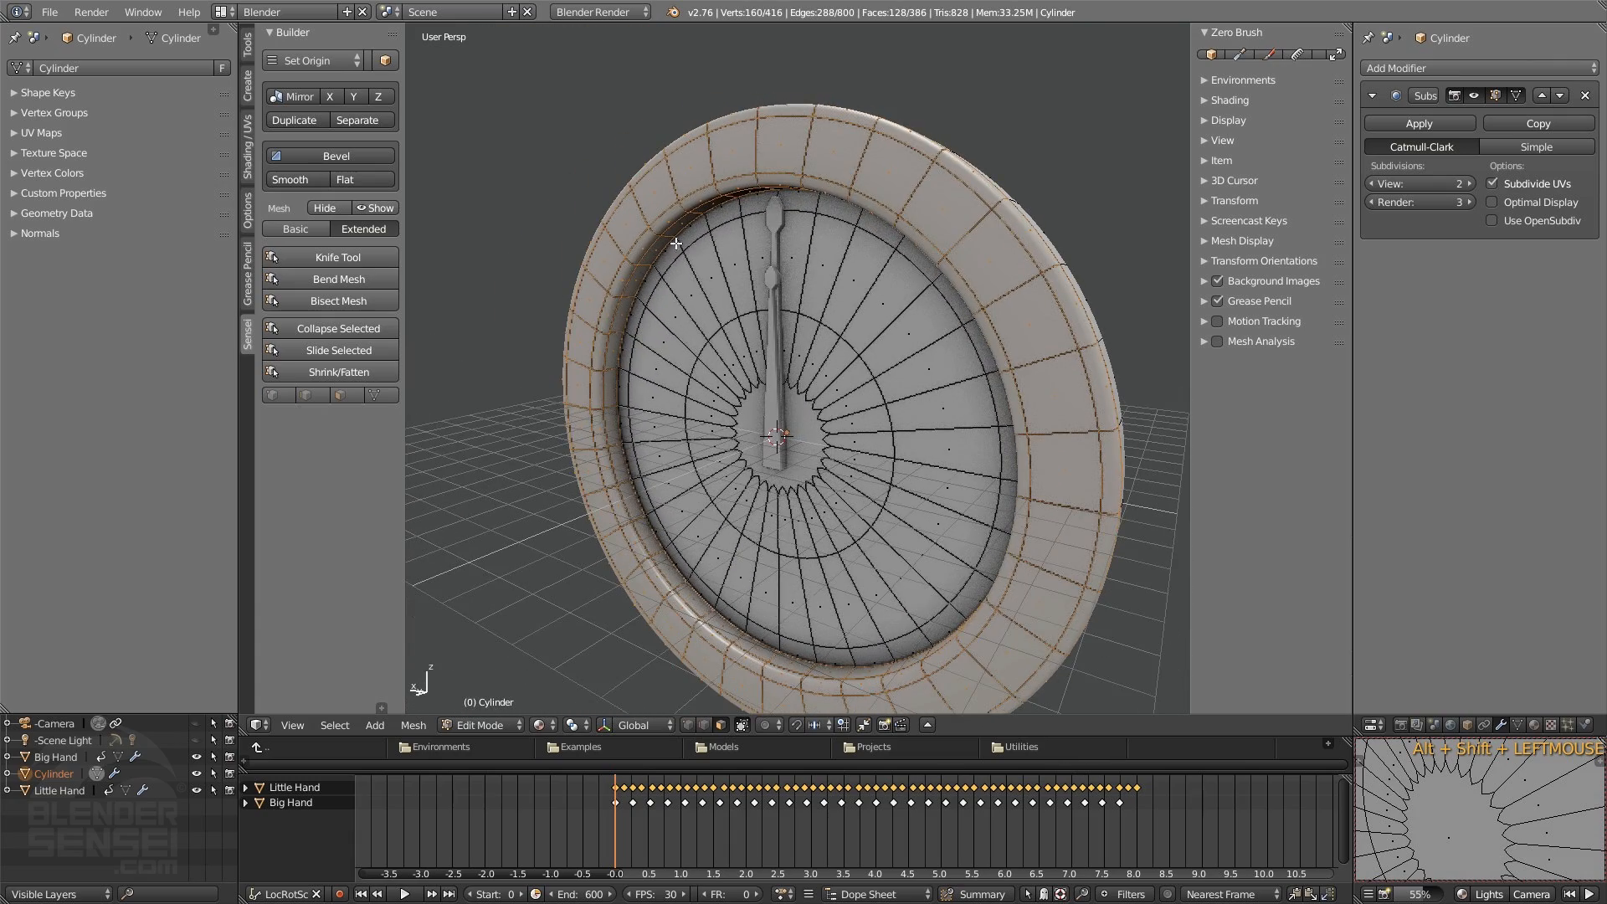
middle_click_drag(676, 243, 667, 252)
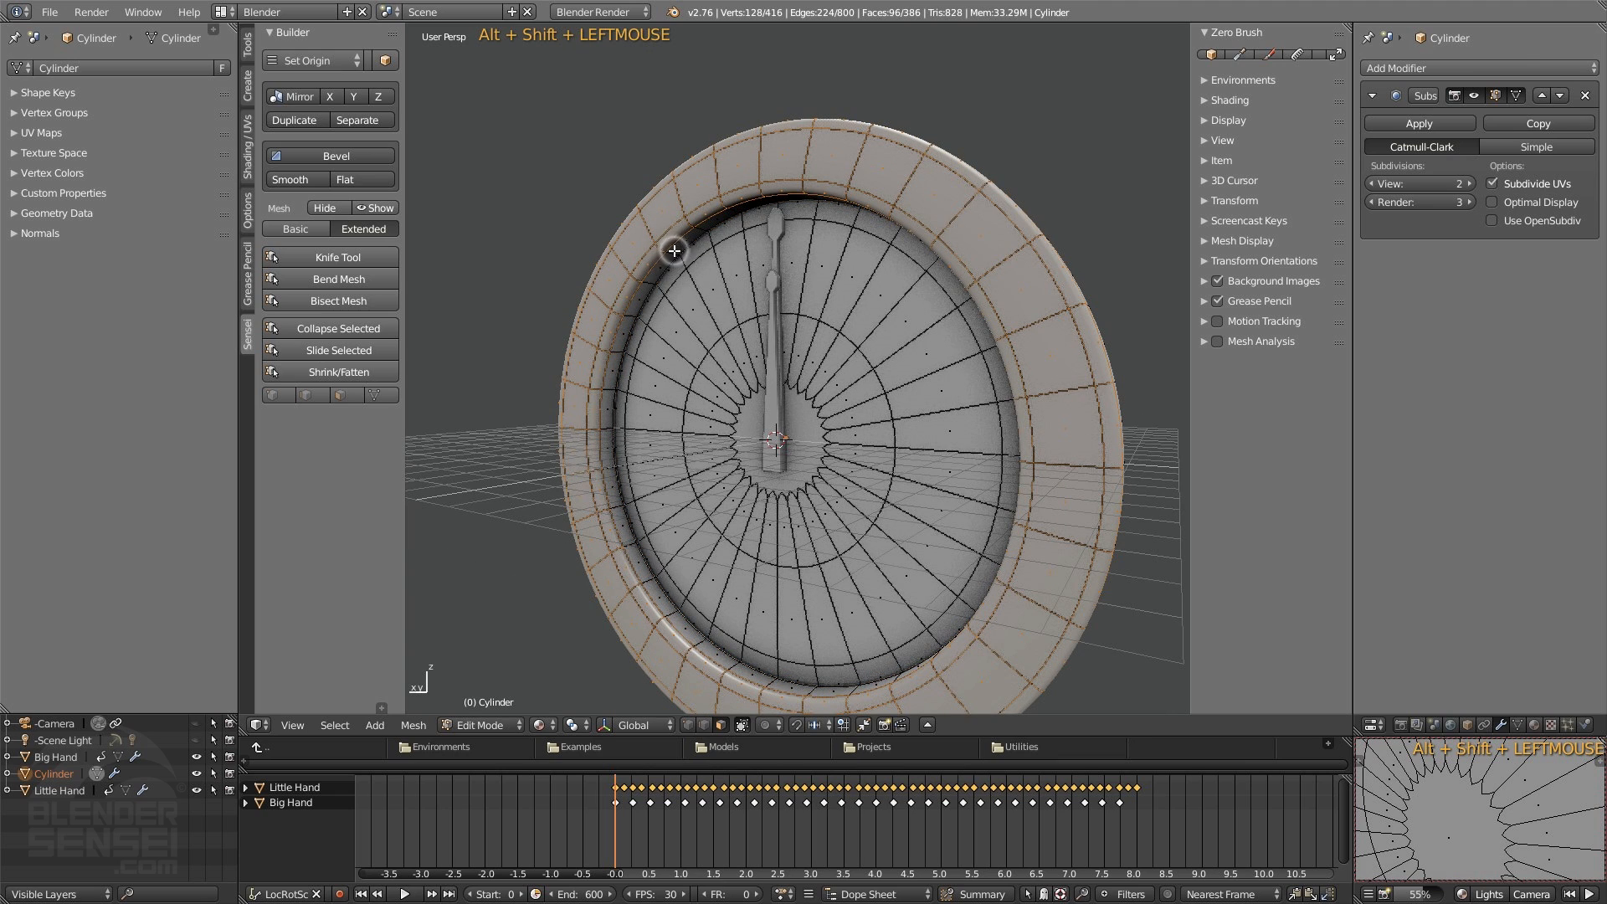
middle_click_drag(900, 279, 866, 335)
key("g")
key("y")
left_click(637, 491)
key("Tab")
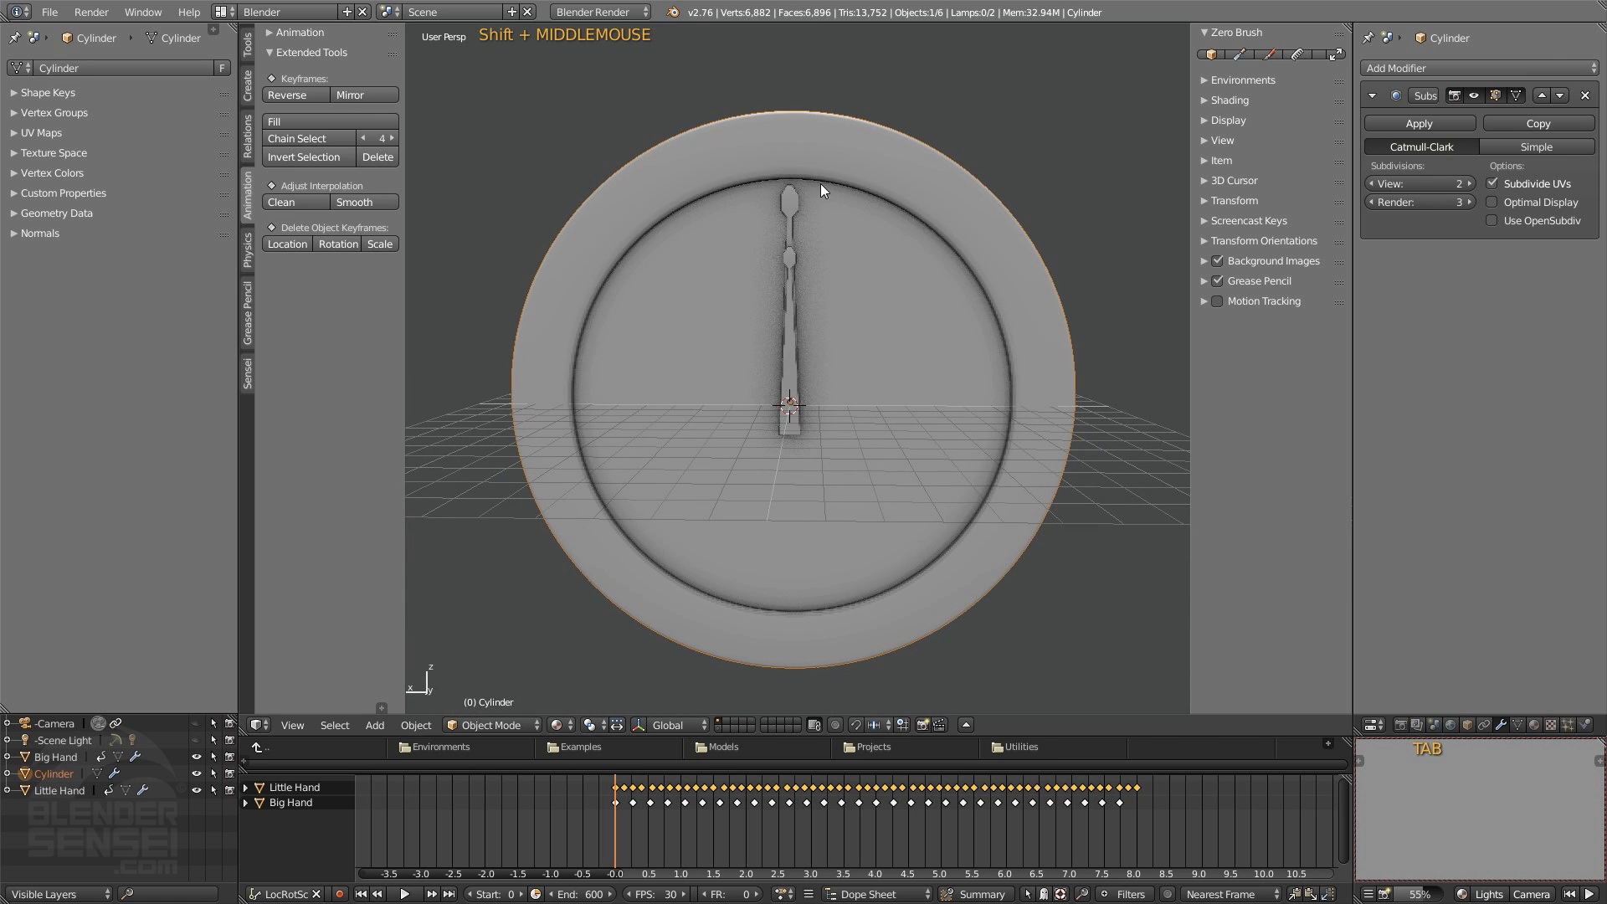
- Place the 3D cursor above and beside the clock and add a Text object there
scroll(806, 300, "down", 2)
right_click(915, 173)
scroll(977, 191, "up", 2)
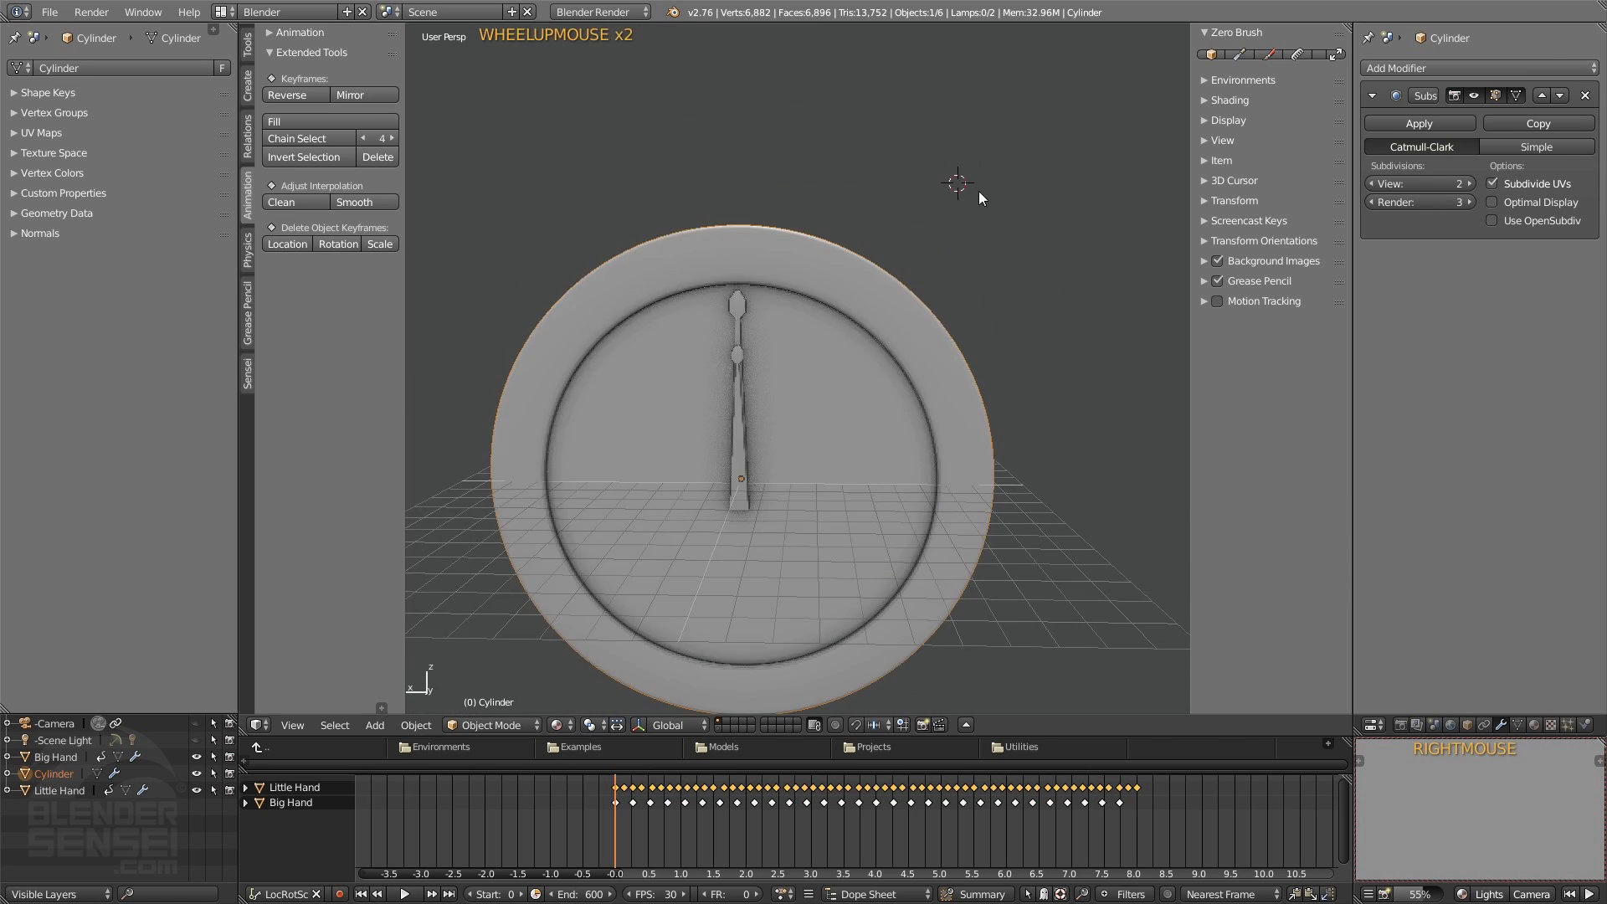
key("shift+a")
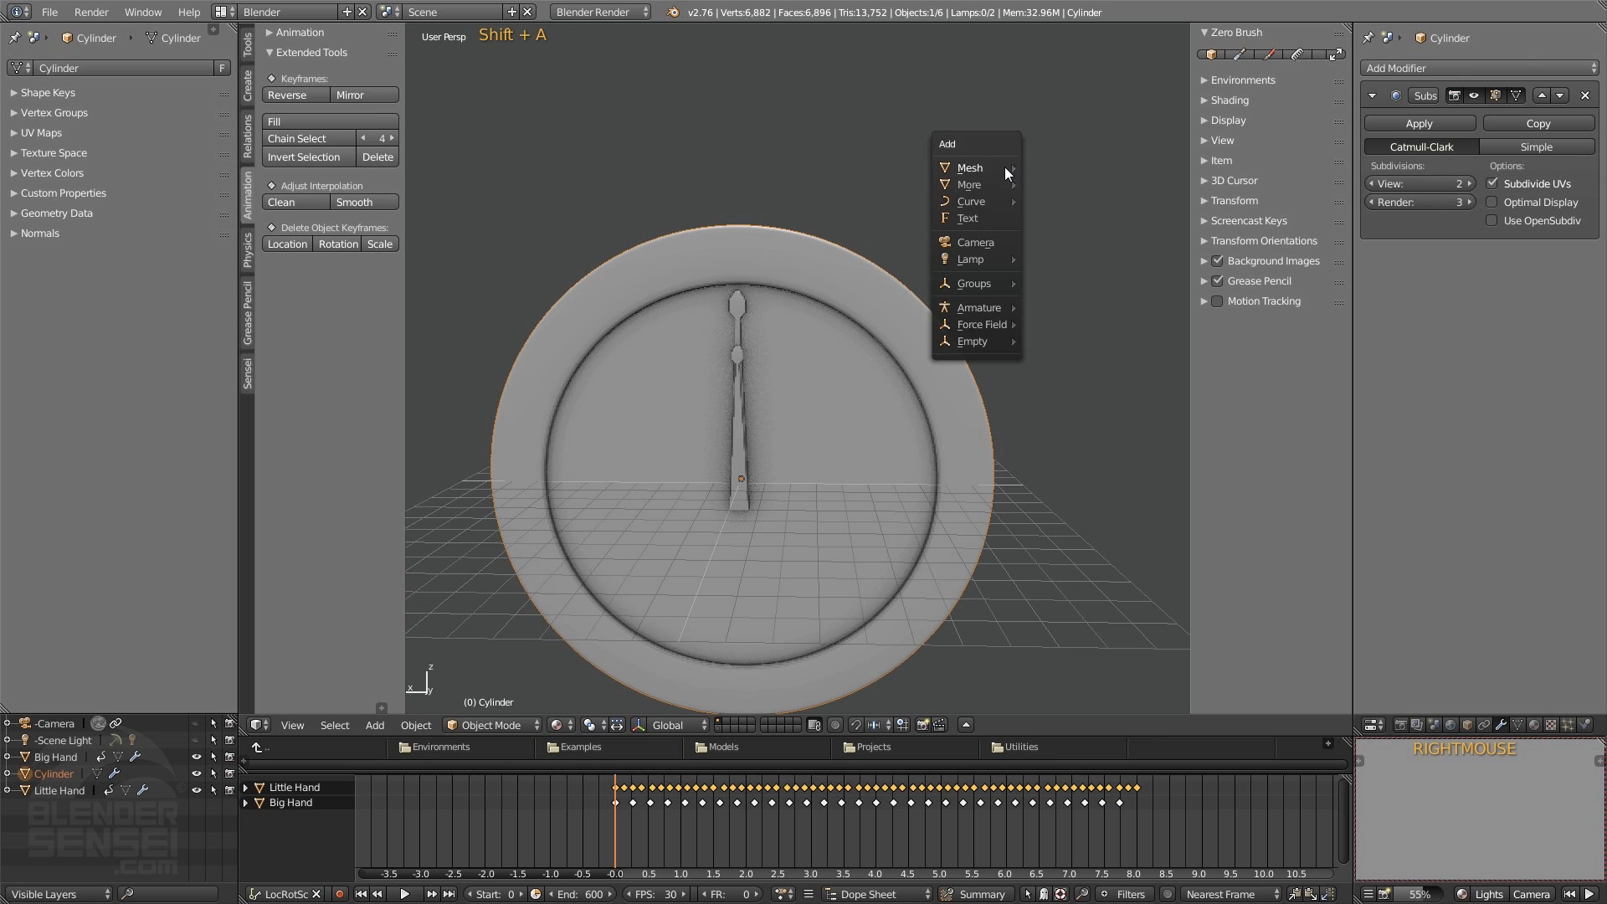
left_click(981, 218)
middle_click_drag(972, 188, 946, 238)
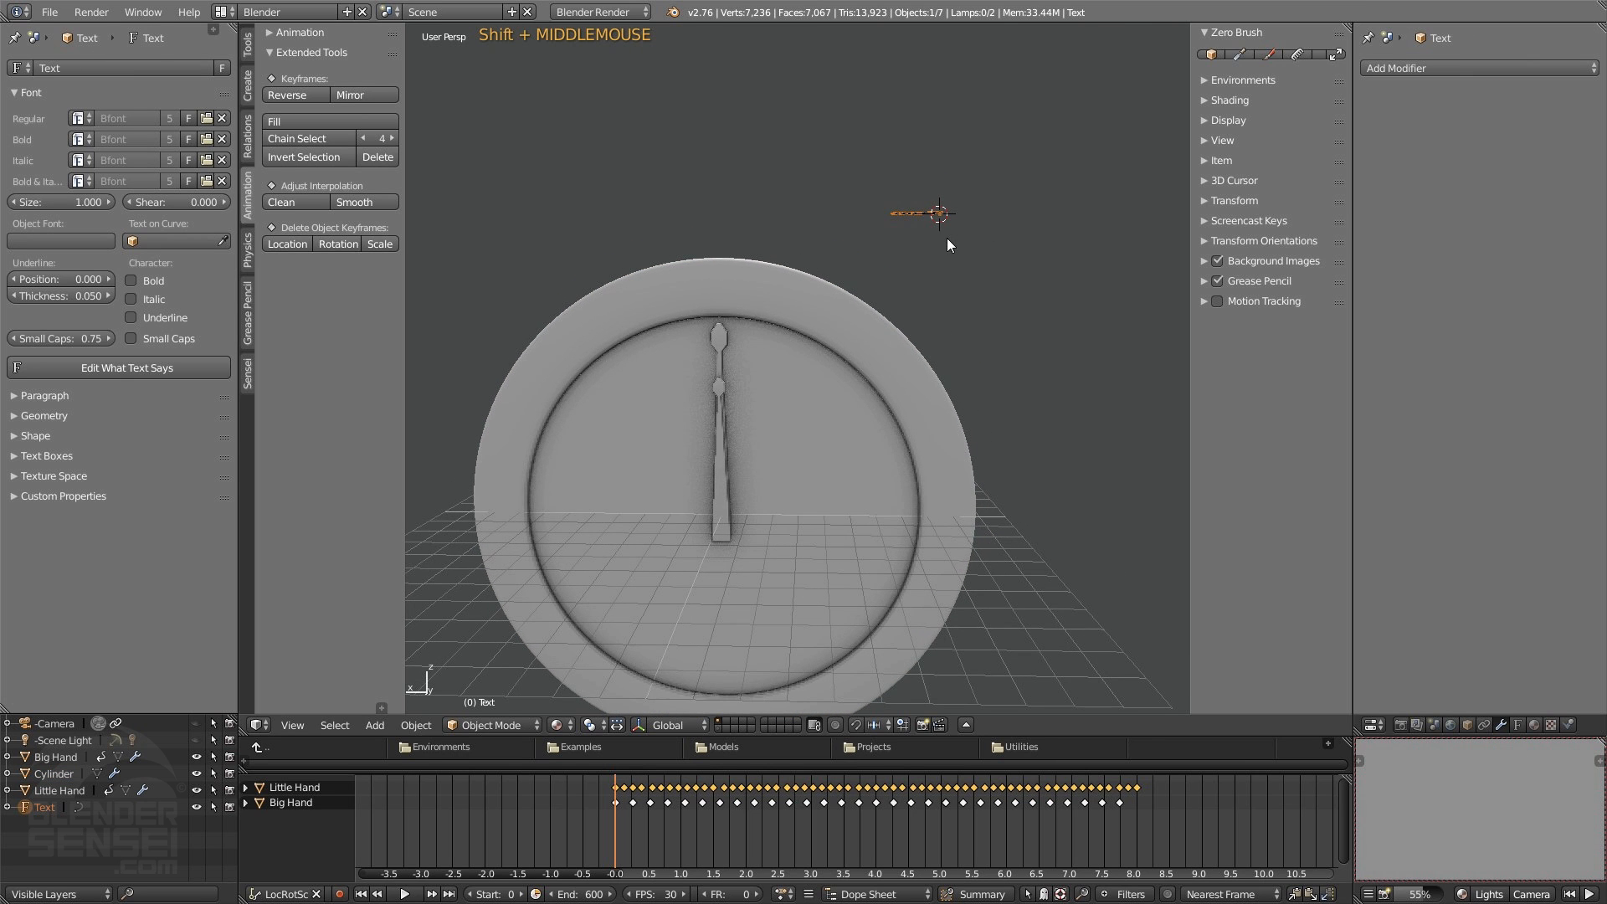
- Switch to the front orthographic view and enable Align to View for the newly added text
key("1")
scroll(946, 244, "down", 4)
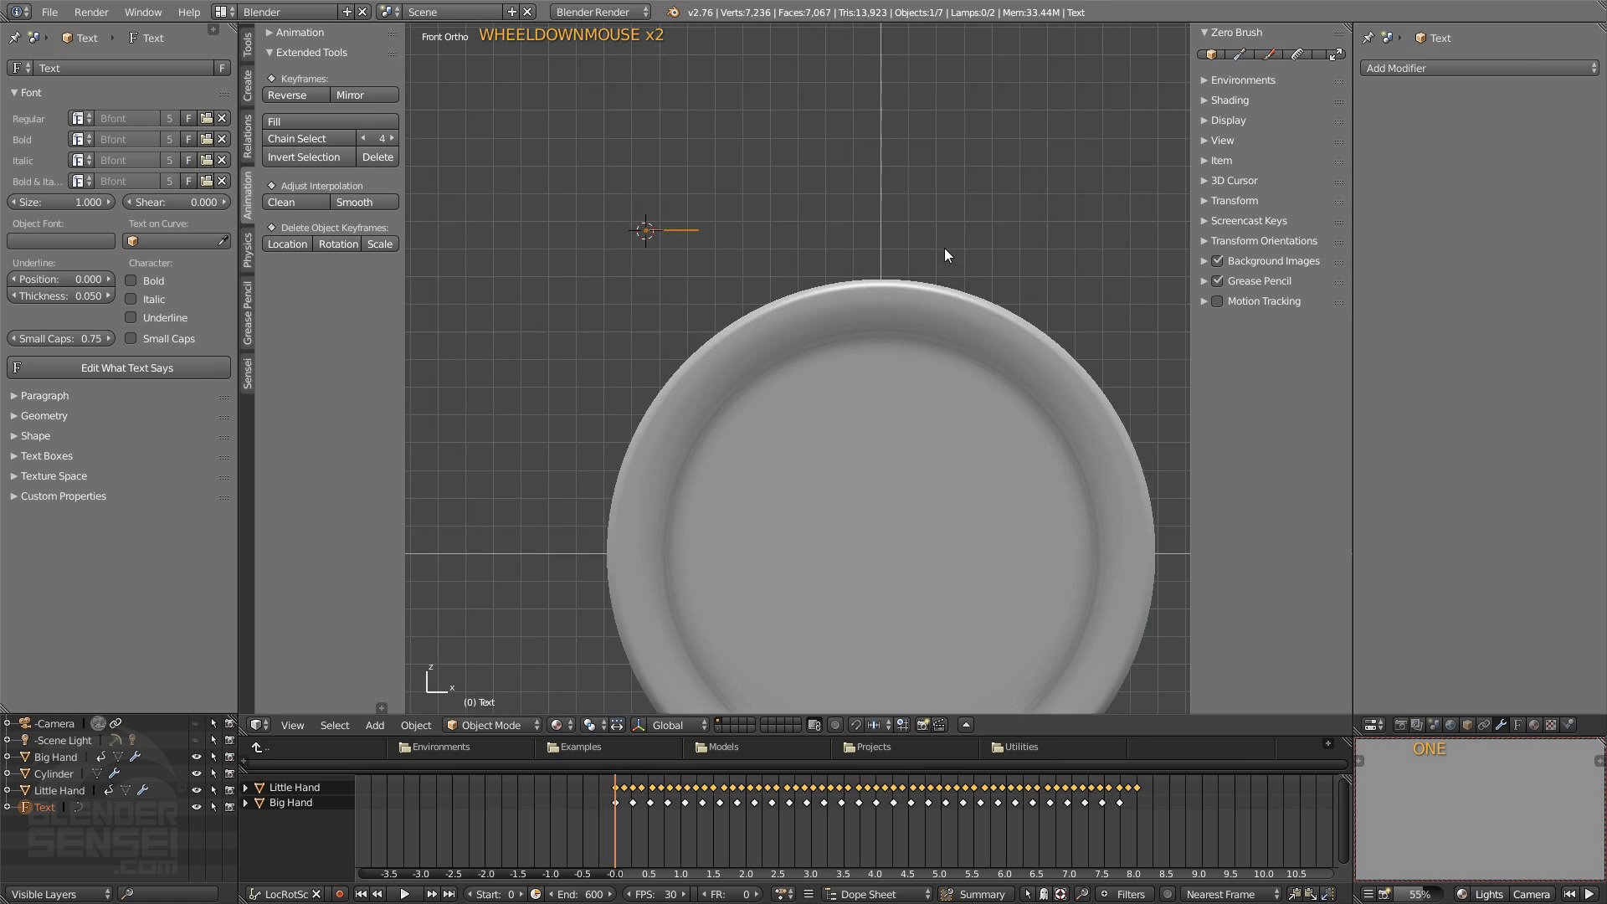
key("space")
key("space")
key("space")
left_click(1084, 272)
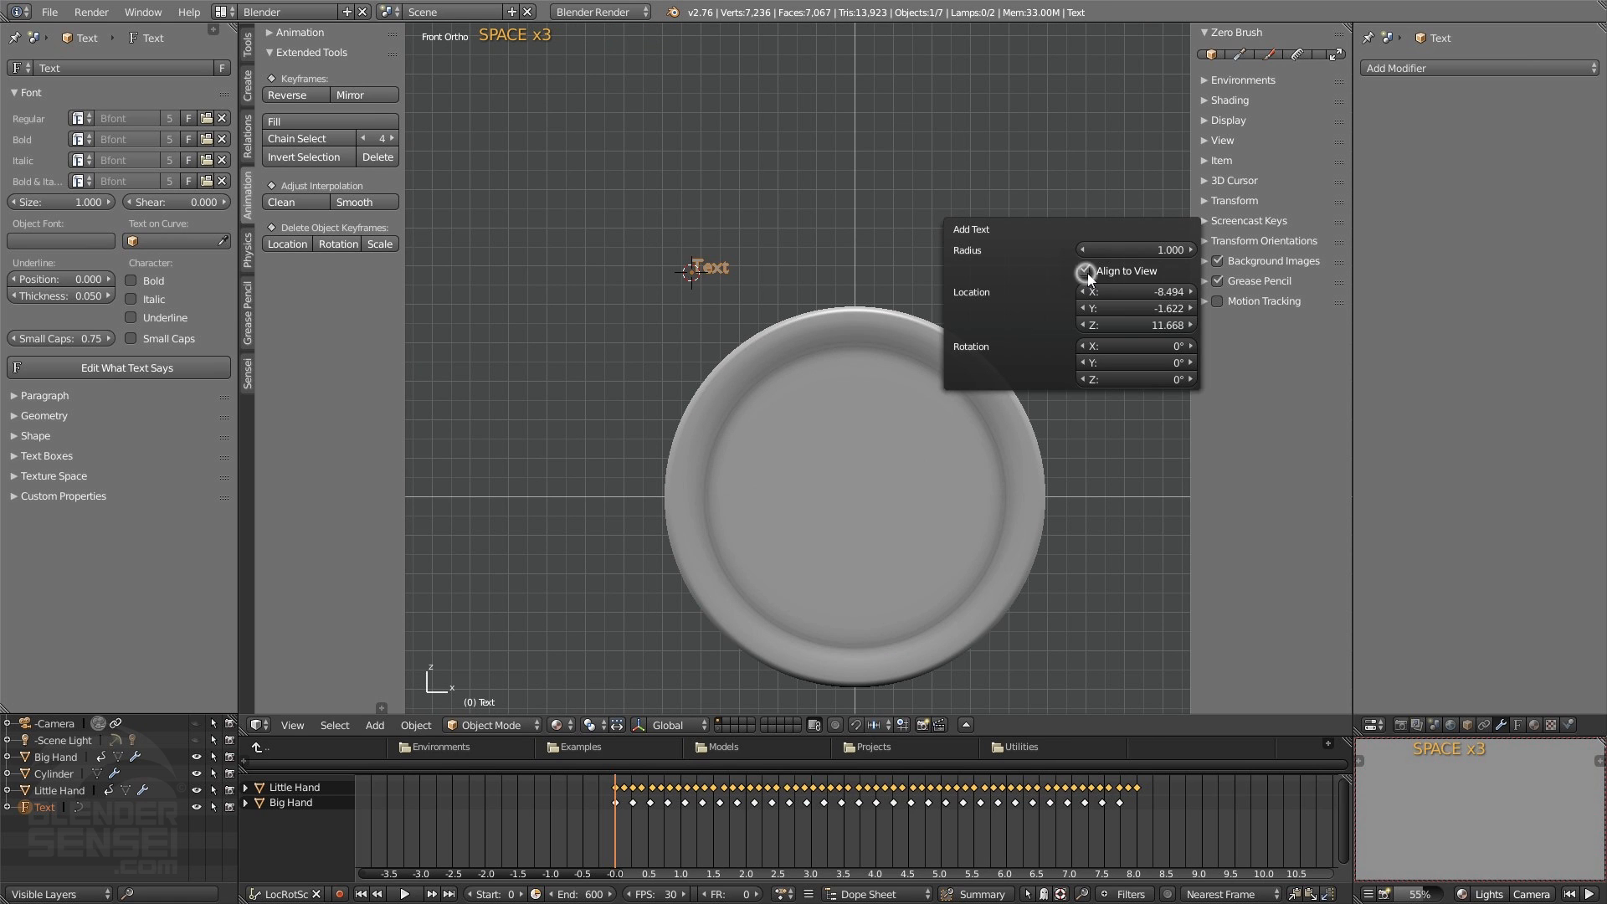
scroll(847, 295, "up", 1)
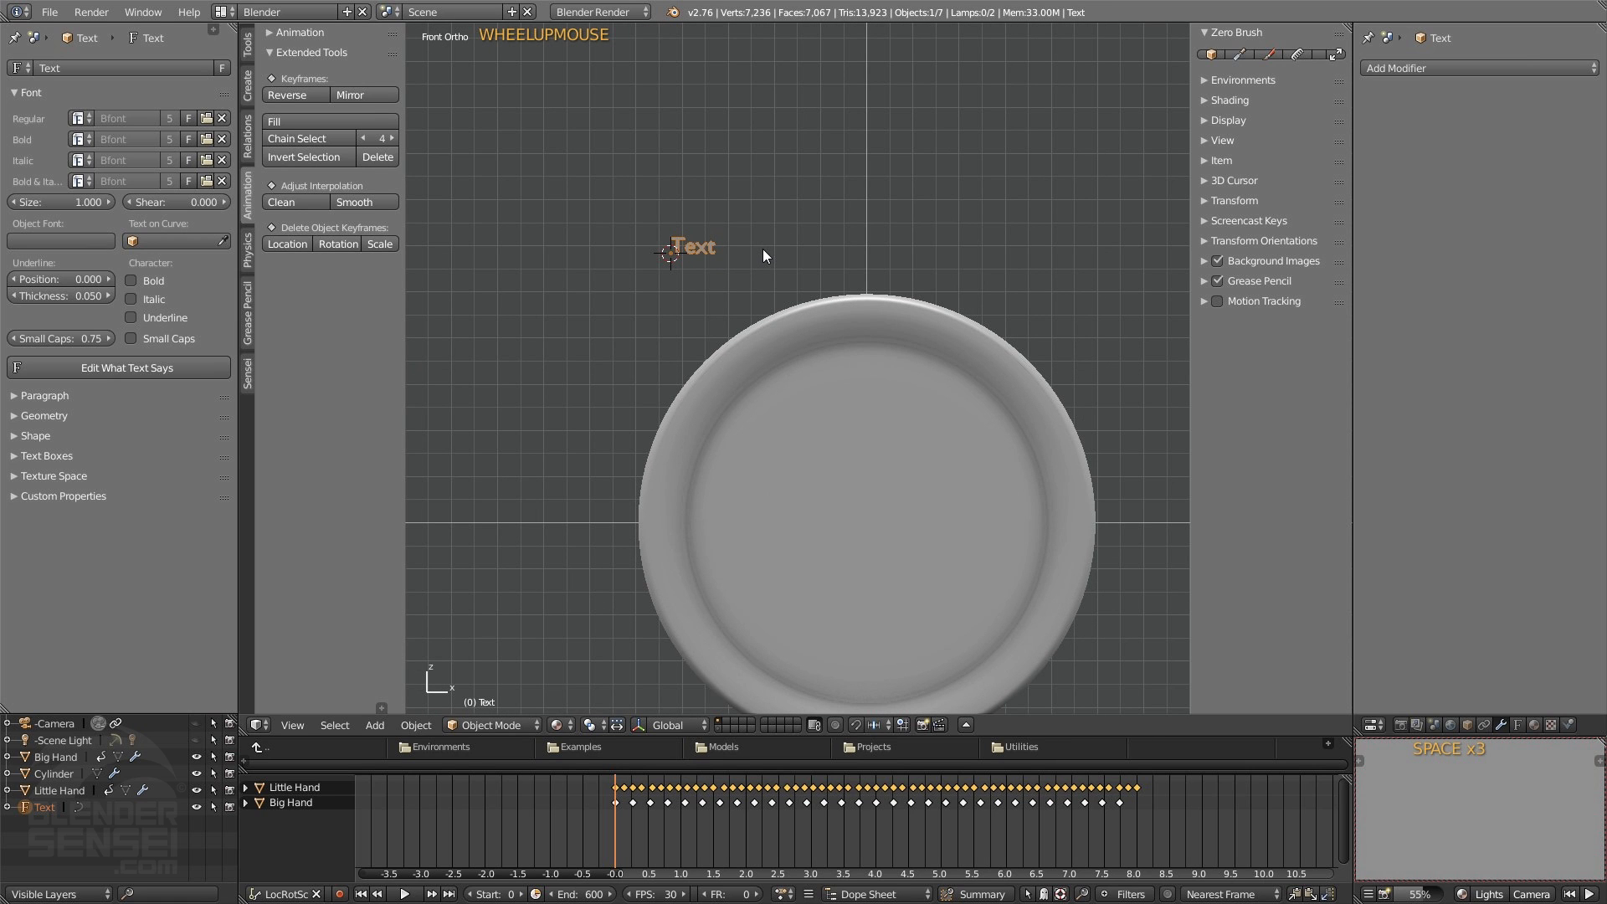
- Deselect the text and examine its orientation and the clock's frame and hands from several angles
middle_click_drag(811, 374, 670, 431)
double_click(920, 458)
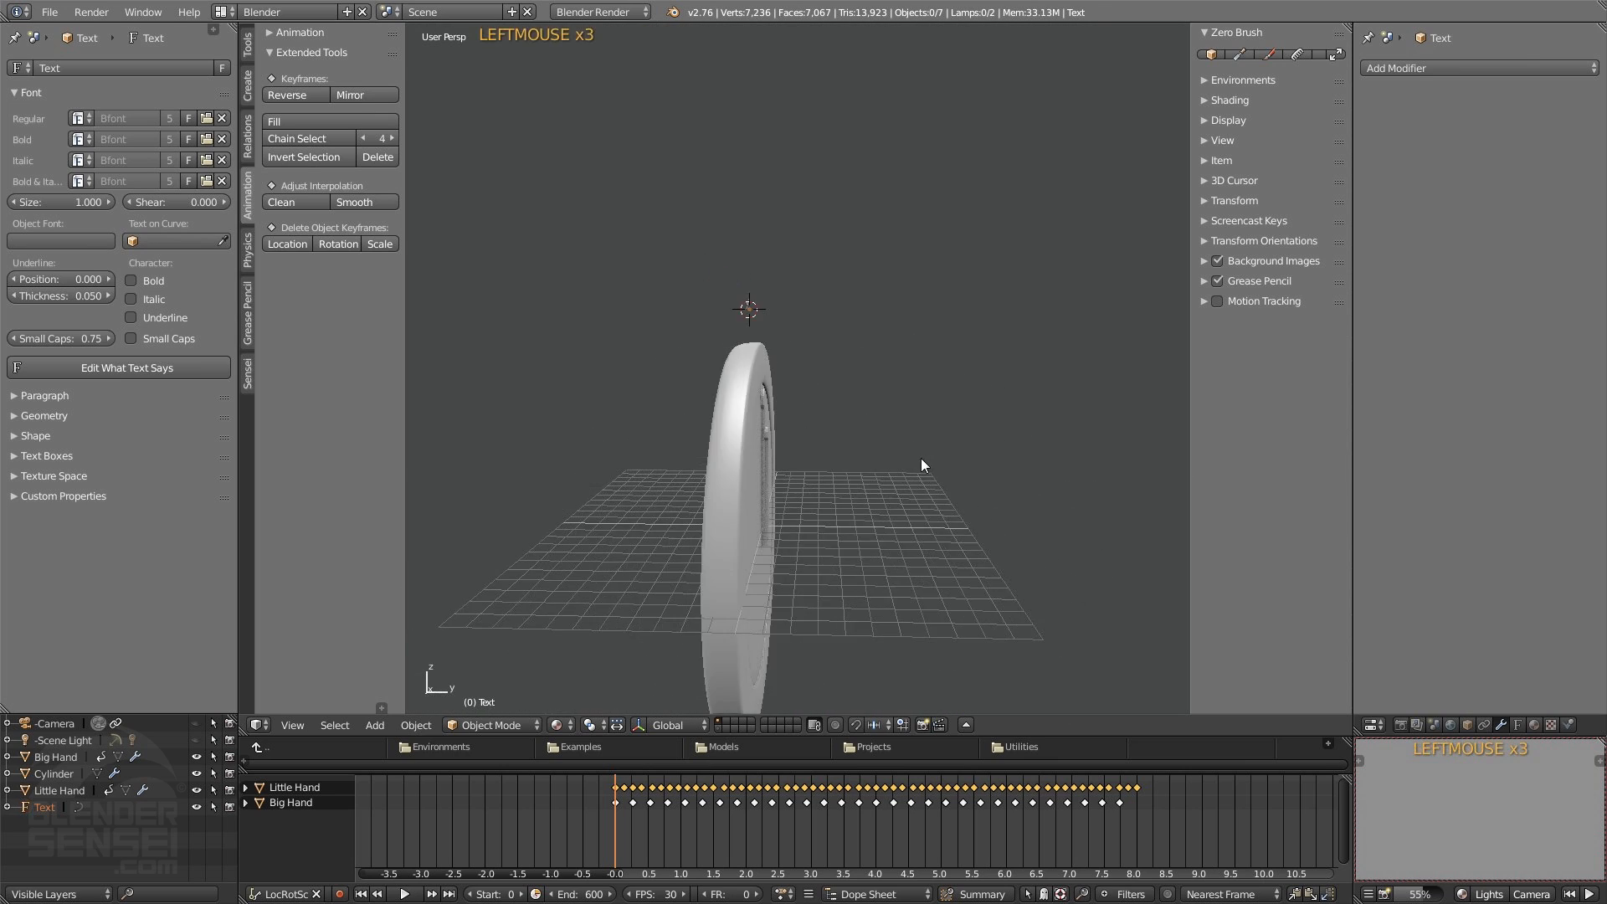
middle_click_drag(921, 459, 798, 148)
scroll(822, 514, "up", 3)
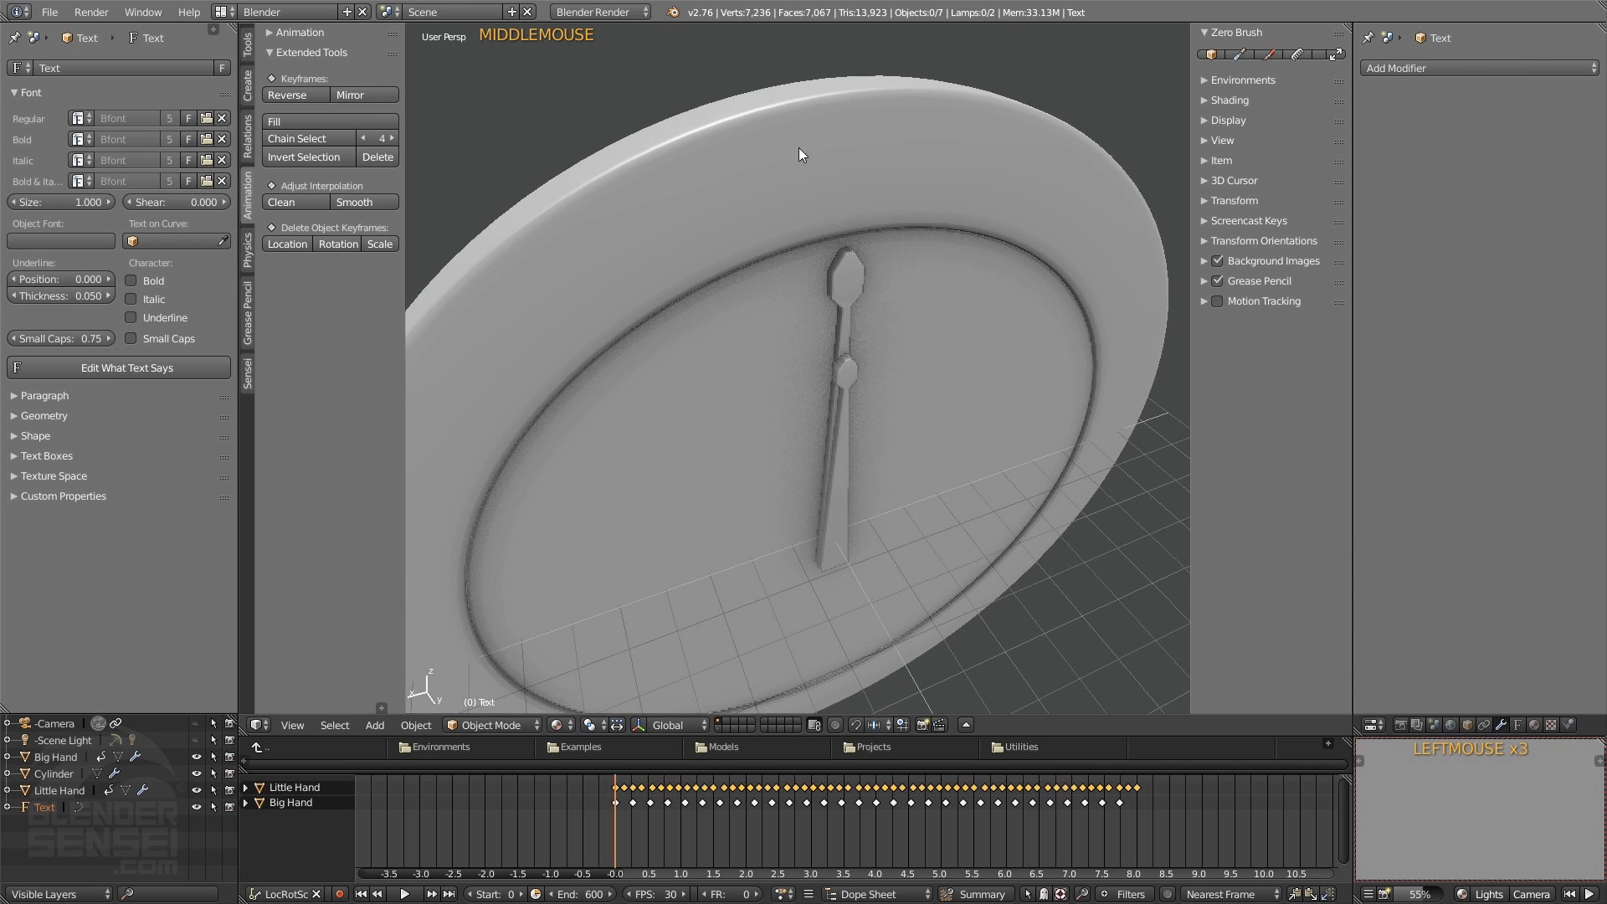
scroll(764, 296, "down", 3)
middle_click_drag(663, 459, 838, 296)
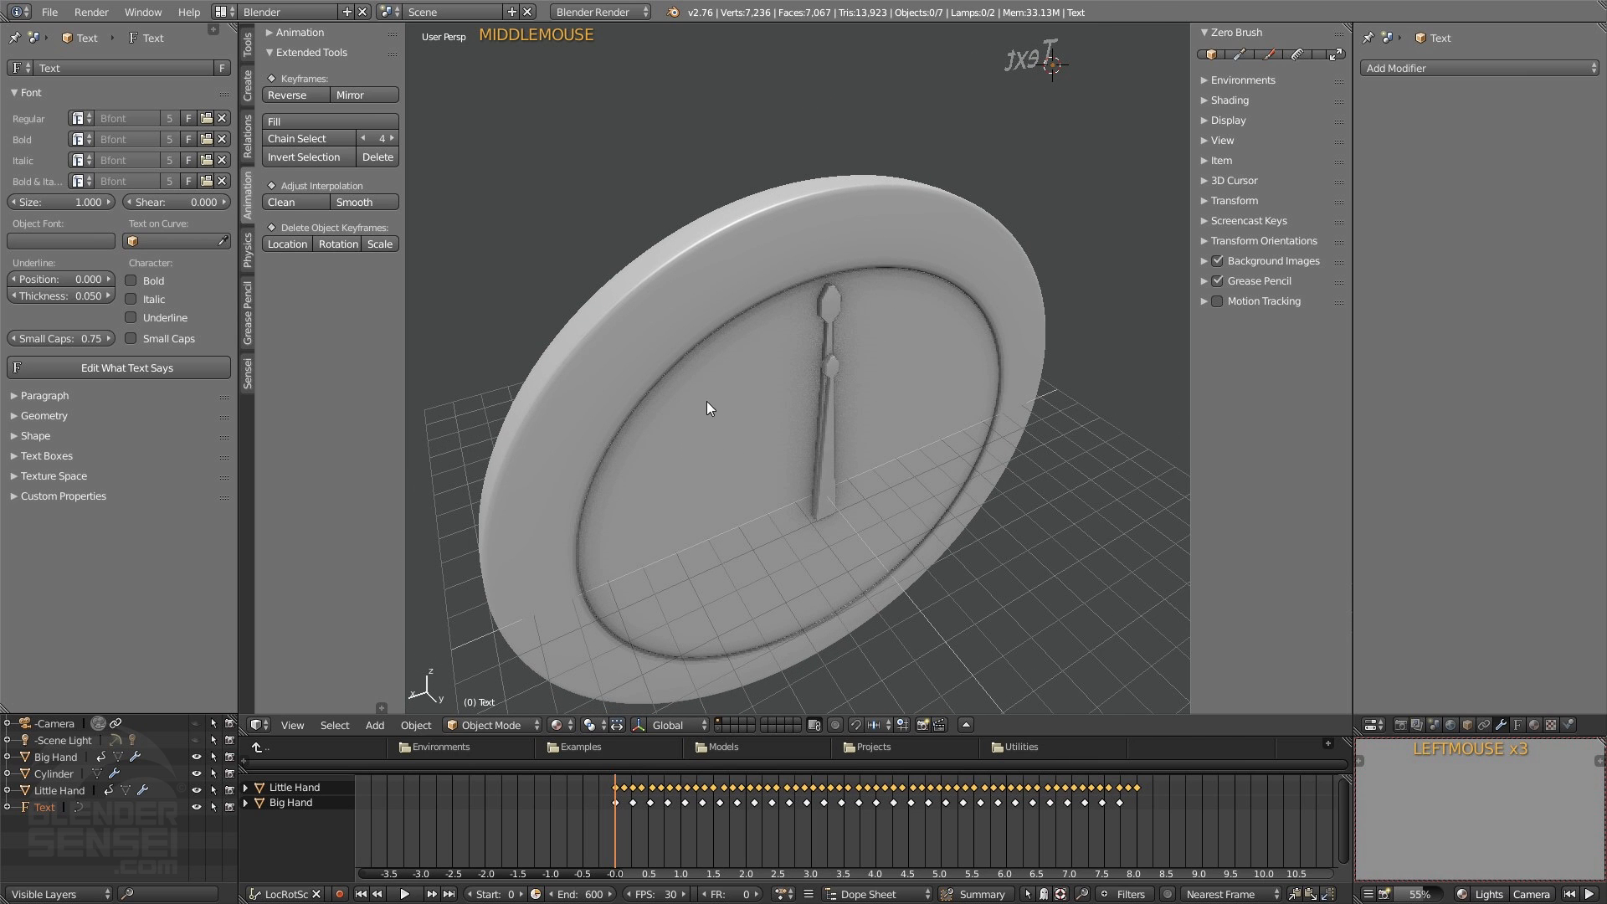
middle_click_drag(835, 407, 818, 405)
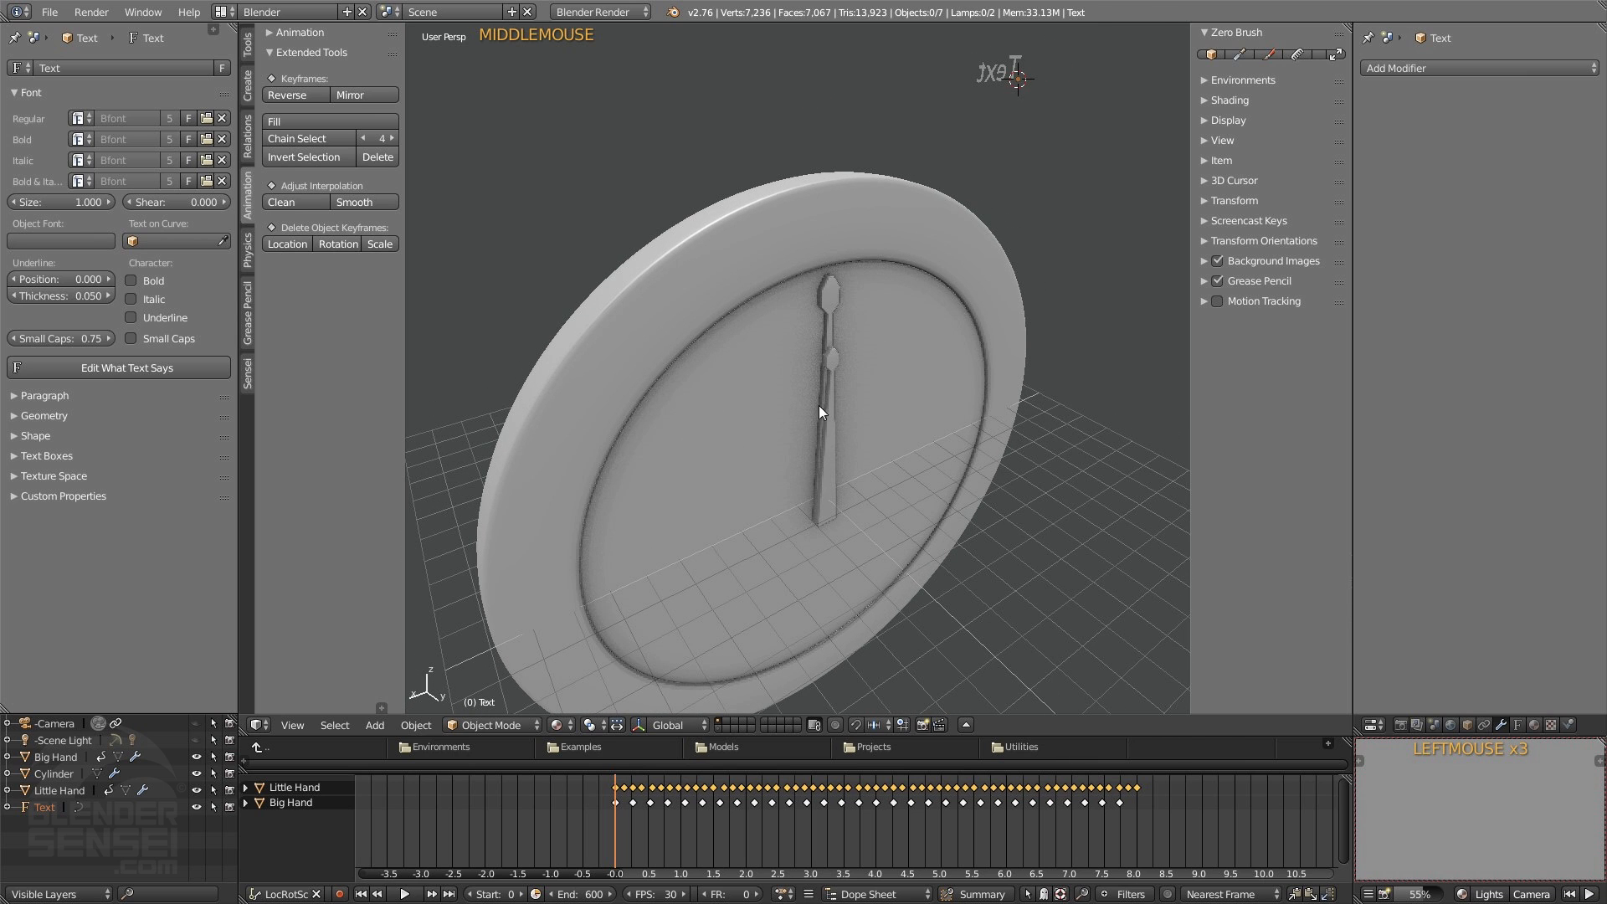
mouse_move(679, 282)
middle_mouse_down()
mouse_move(761, 265)
mouse_move(695, 290)
middle_mouse_up()
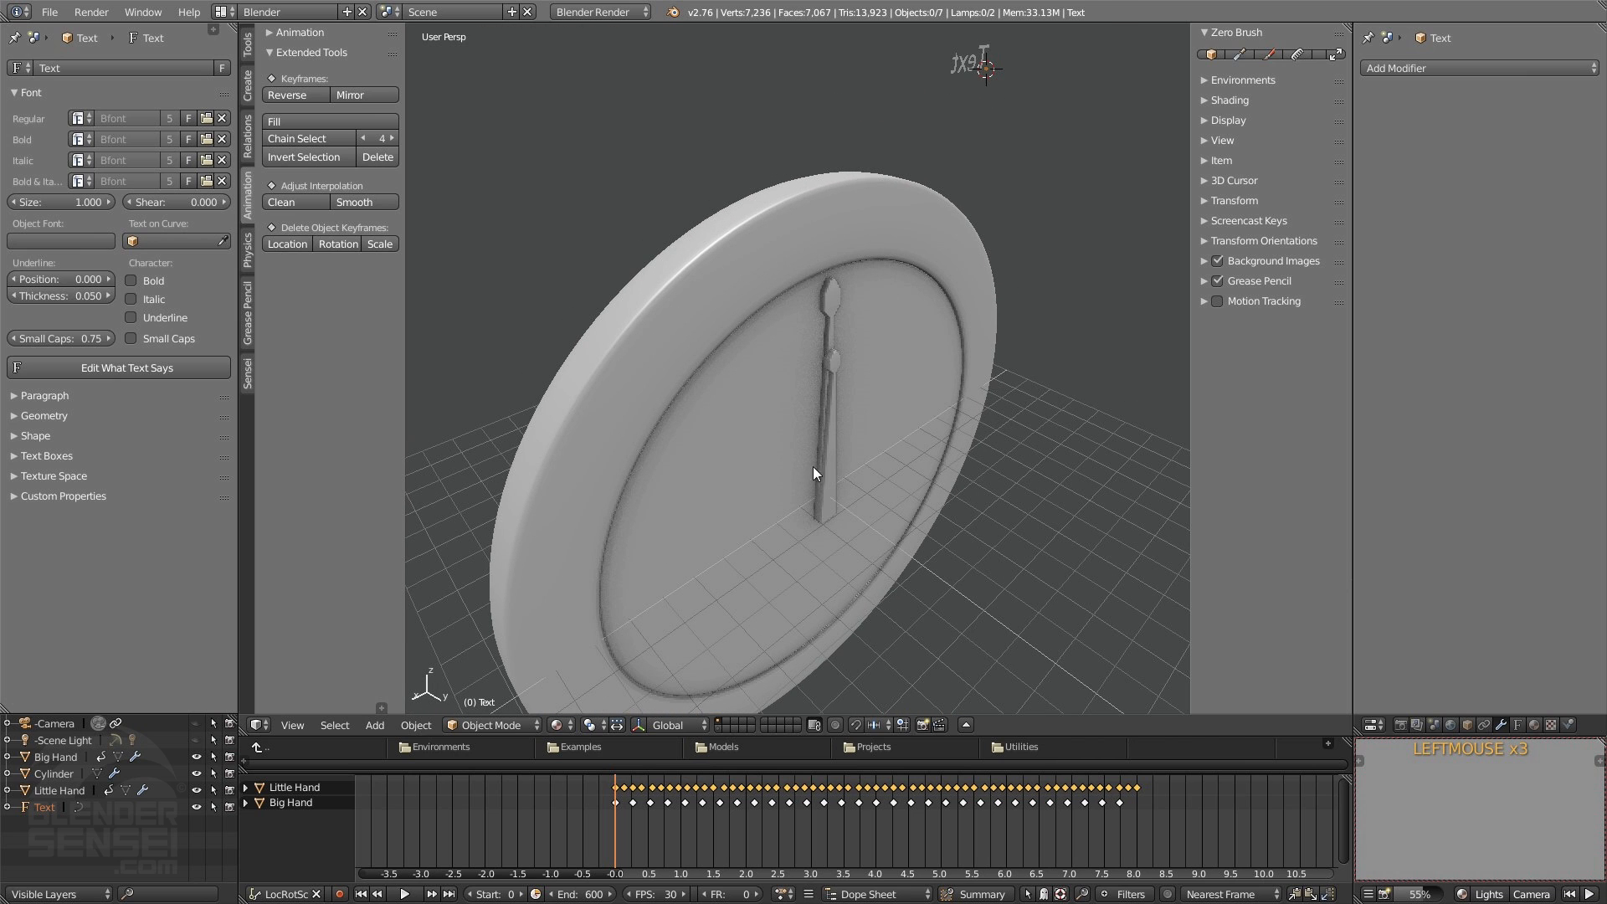
middle_click_drag(683, 371, 704, 348)
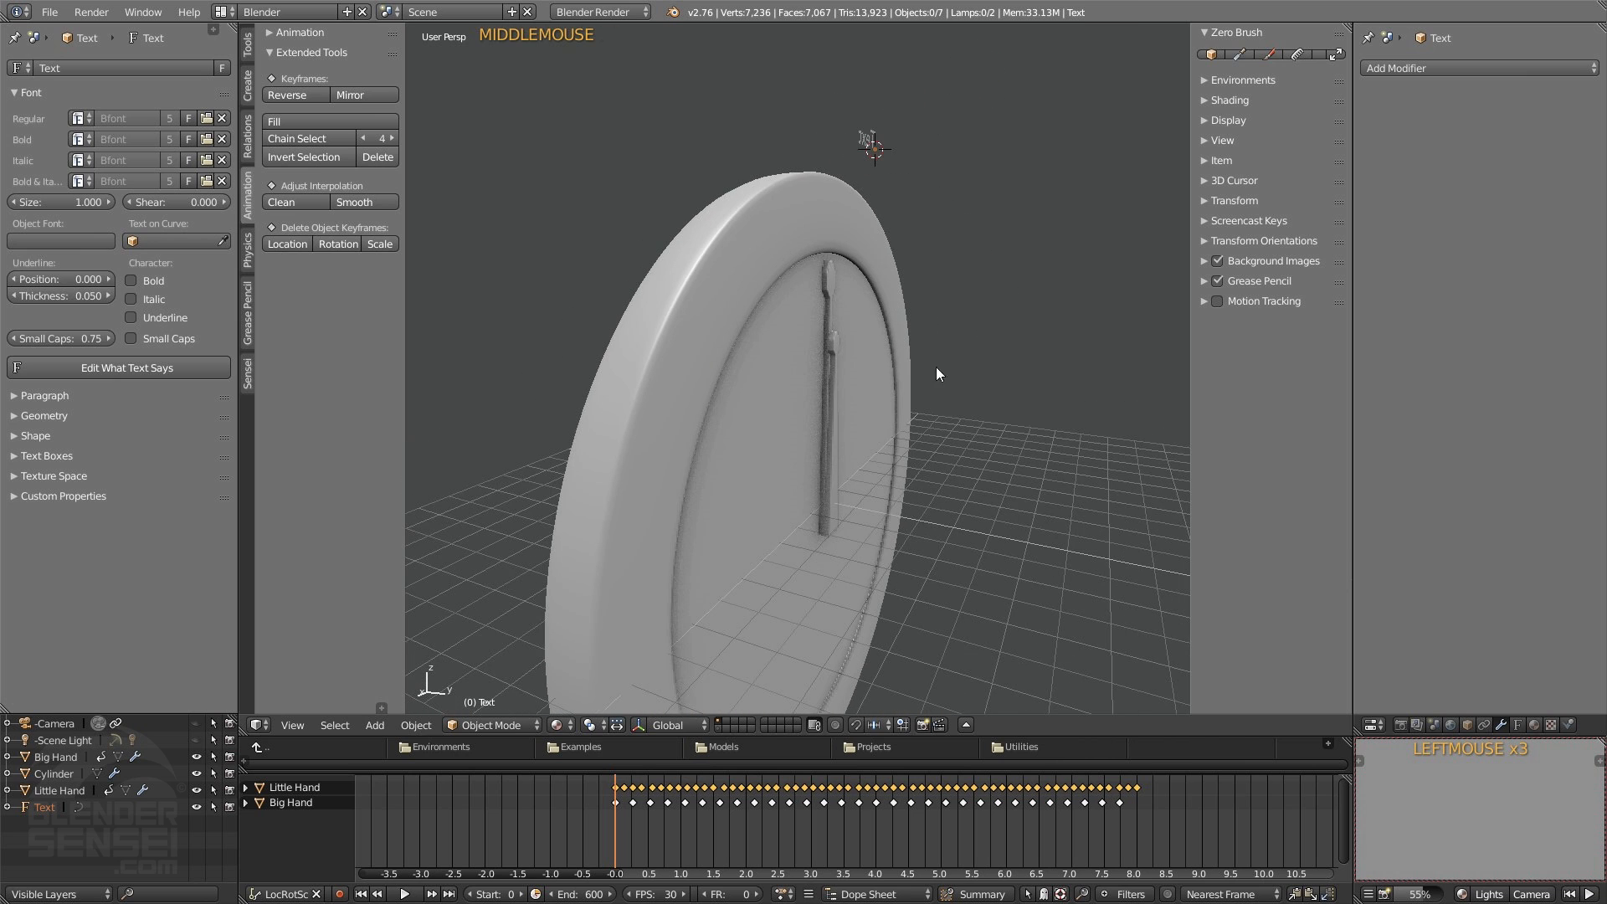
- Parent the Big Hand and Little Hand to the clock face Cylinder
middle_click_drag(937, 368, 831, 383)
left_click(826, 288, "shift")
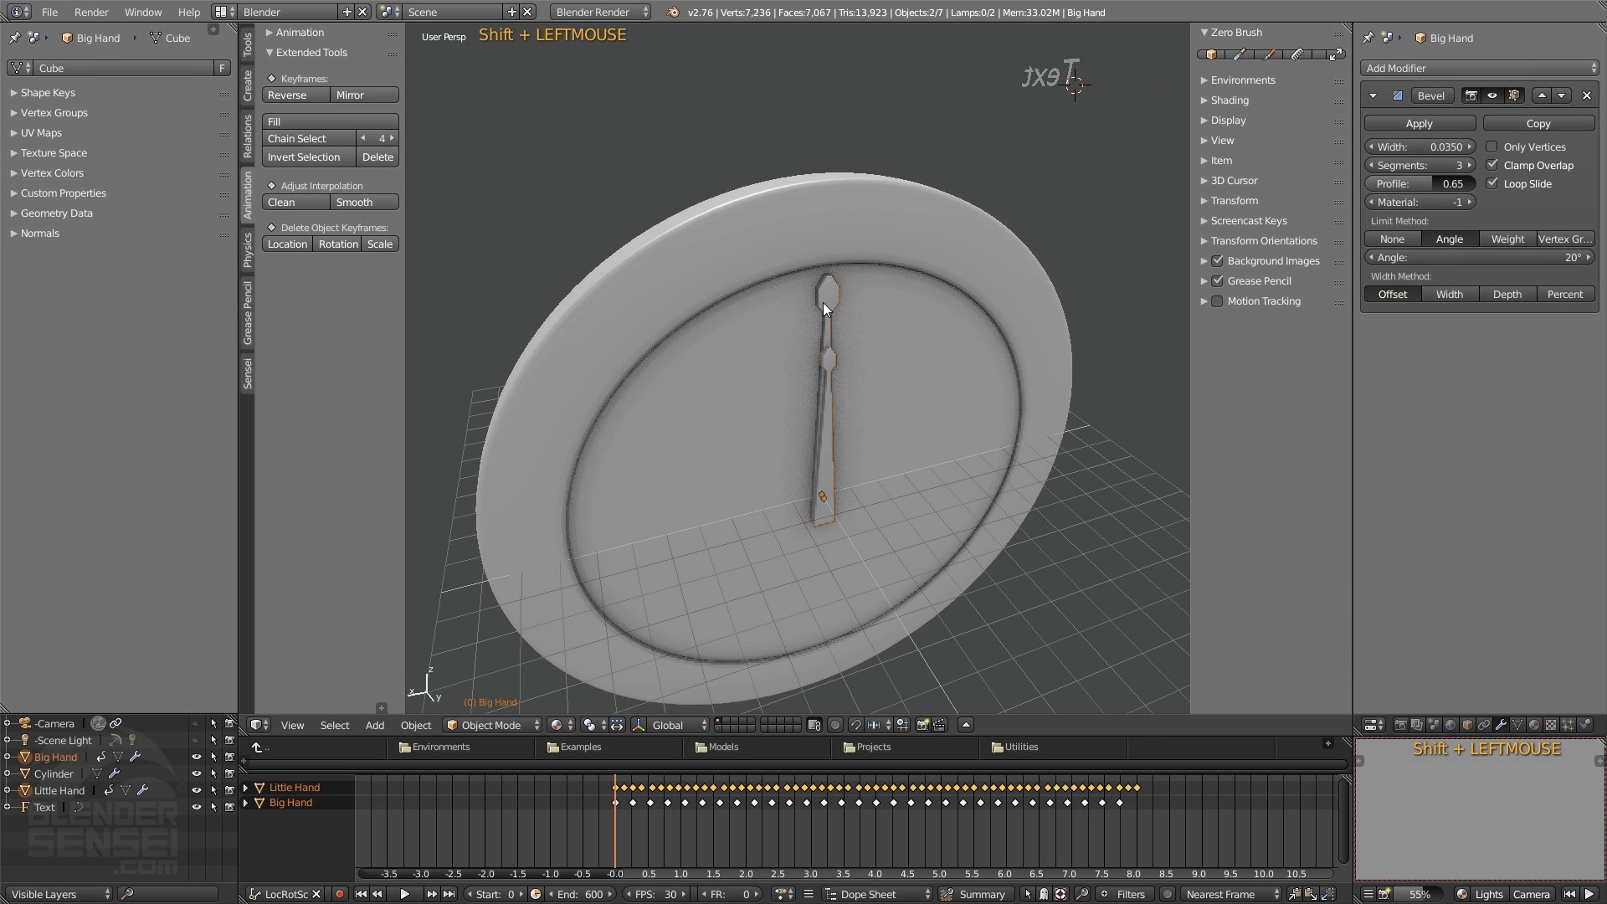
middle_click_drag(825, 308, 688, 243)
left_click(717, 220, "shift")
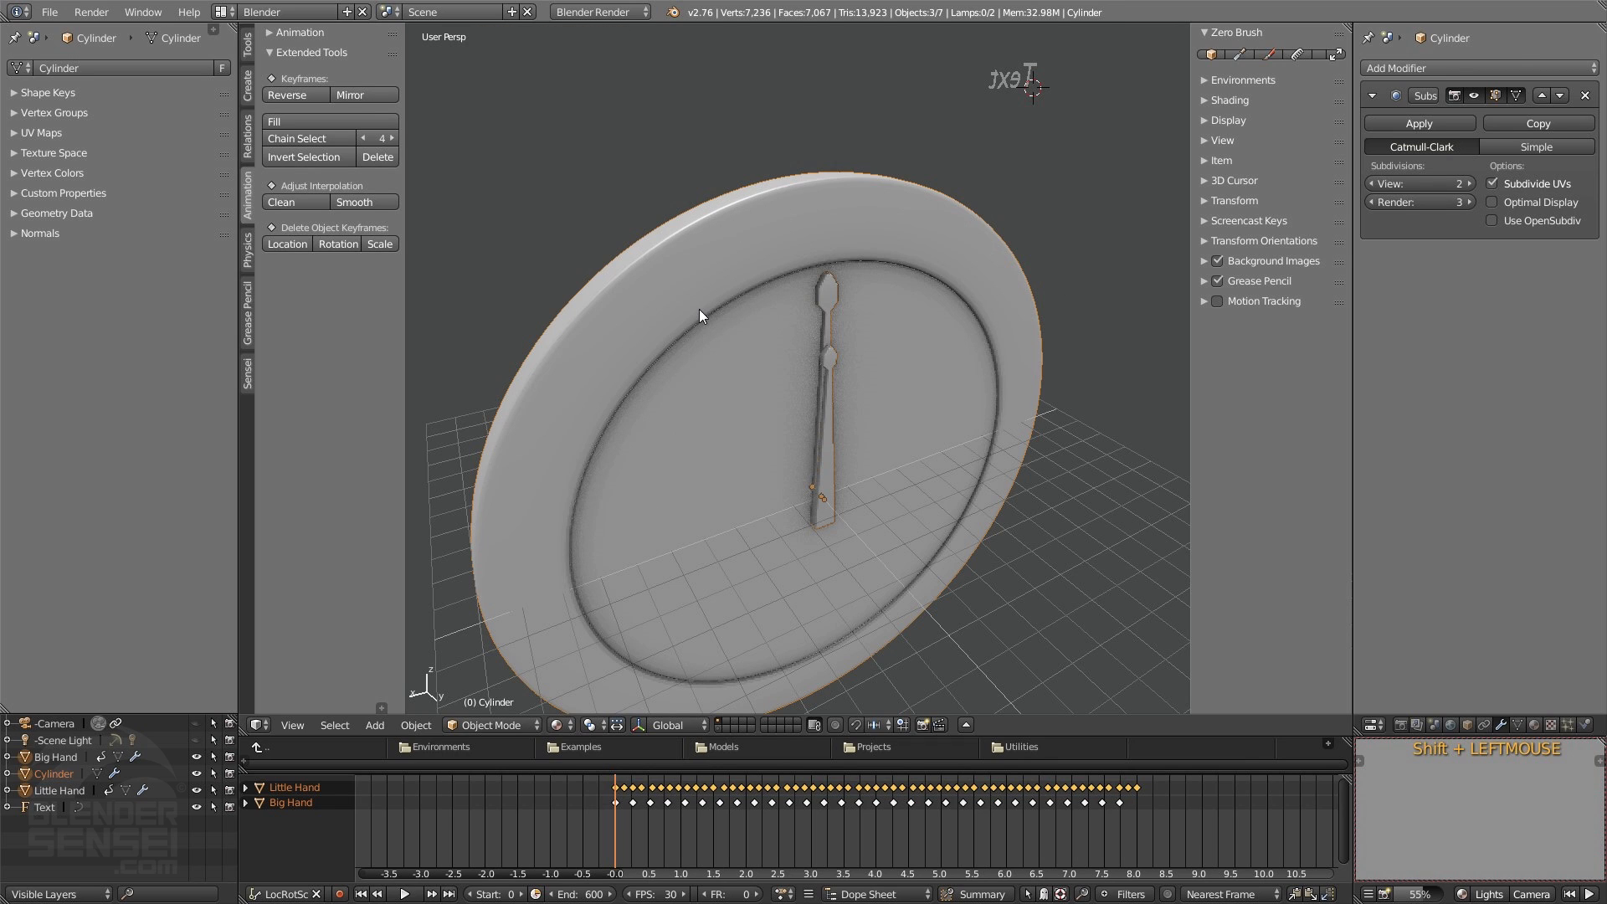
left_click(249, 372)
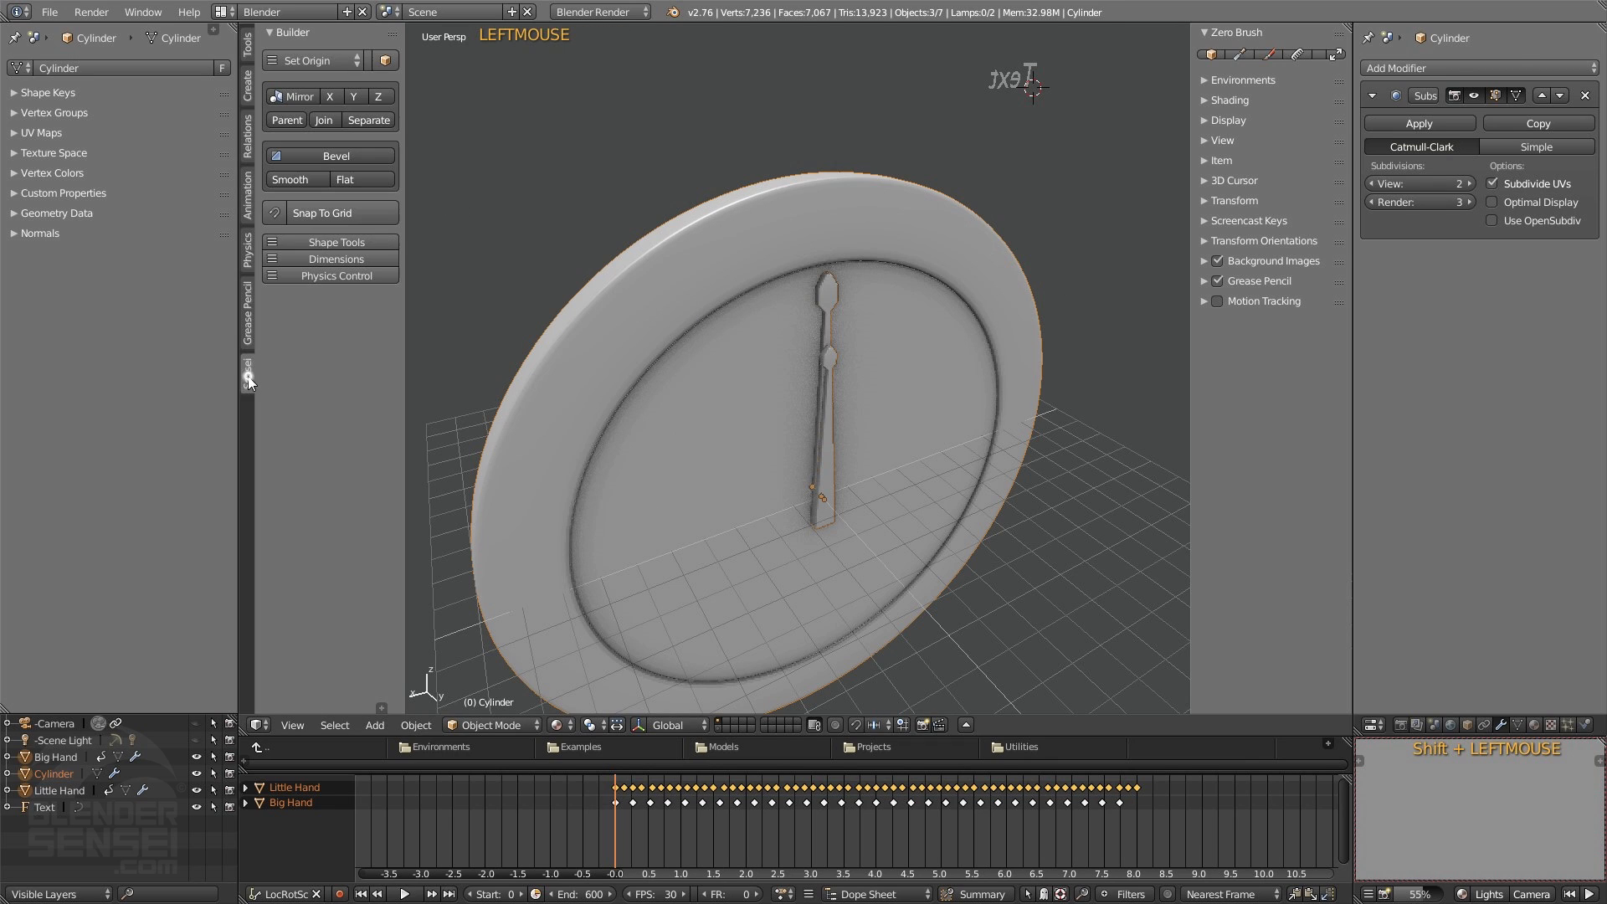
left_click(294, 121)
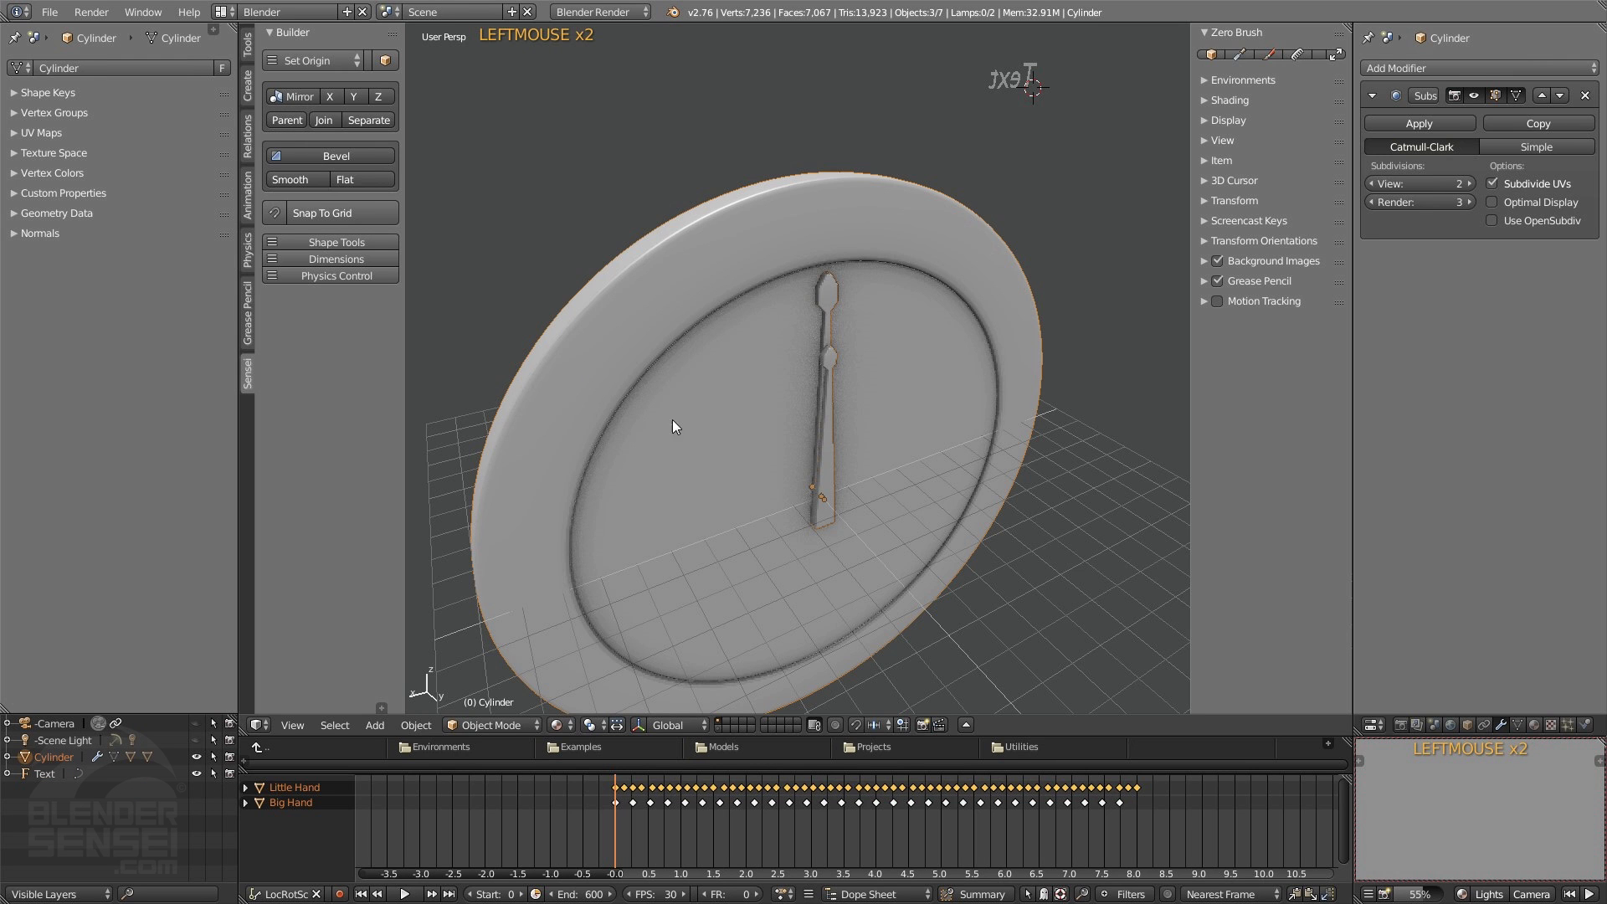
- Select only the clock face and, while the animation plays, try moving and rotating it to check that the hands follow
left_click(729, 230)
middle_click_drag(729, 230, 800, 373)
scroll(827, 344, "up", 2)
middle_click_drag(856, 459, 994, 352, "shift")
scroll(911, 358, "down", 2)
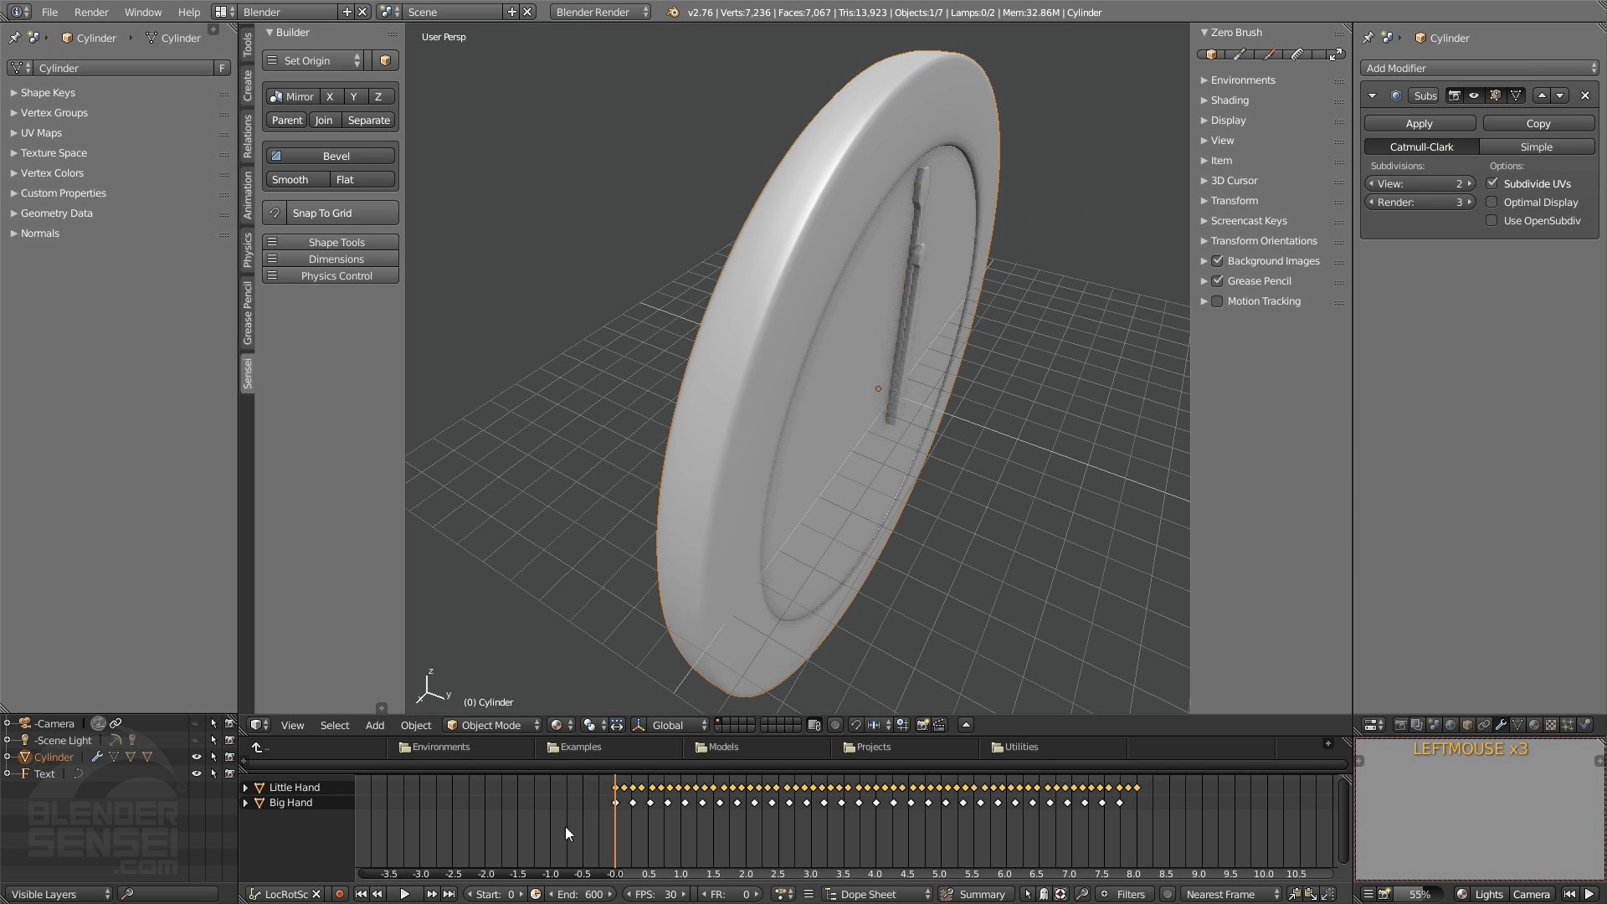
left_click(410, 895)
mouse_move(946, 289)
middle_mouse_down()
mouse_move(847, 284)
mouse_move(923, 308)
mouse_move(933, 263)
middle_mouse_up()
key("g")
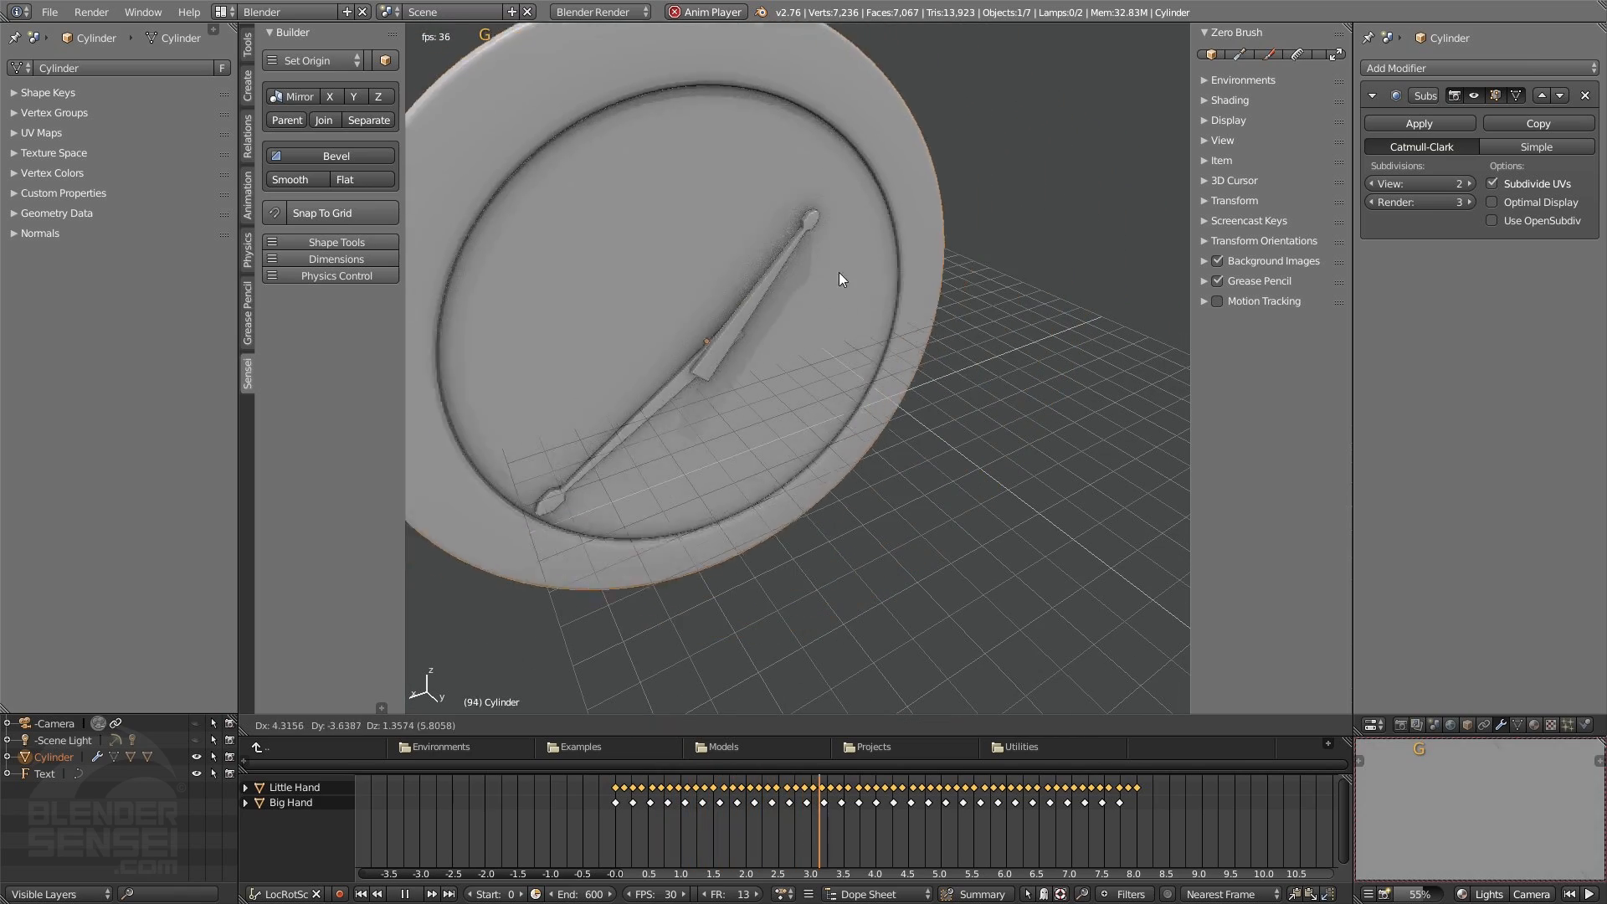
key("r")
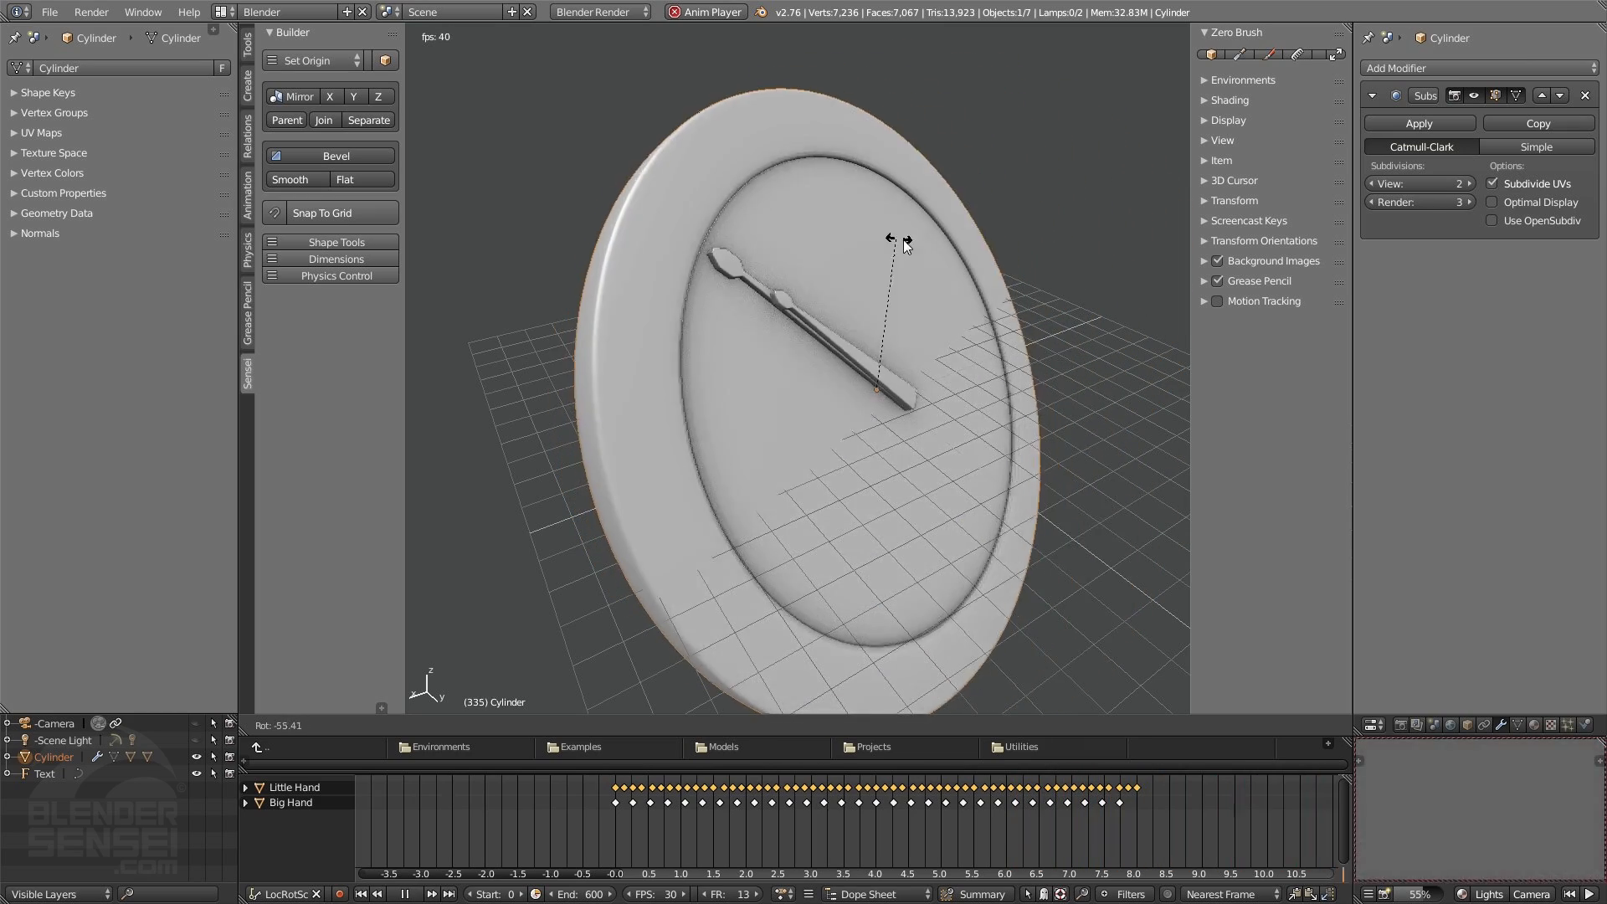
right_click(955, 276)
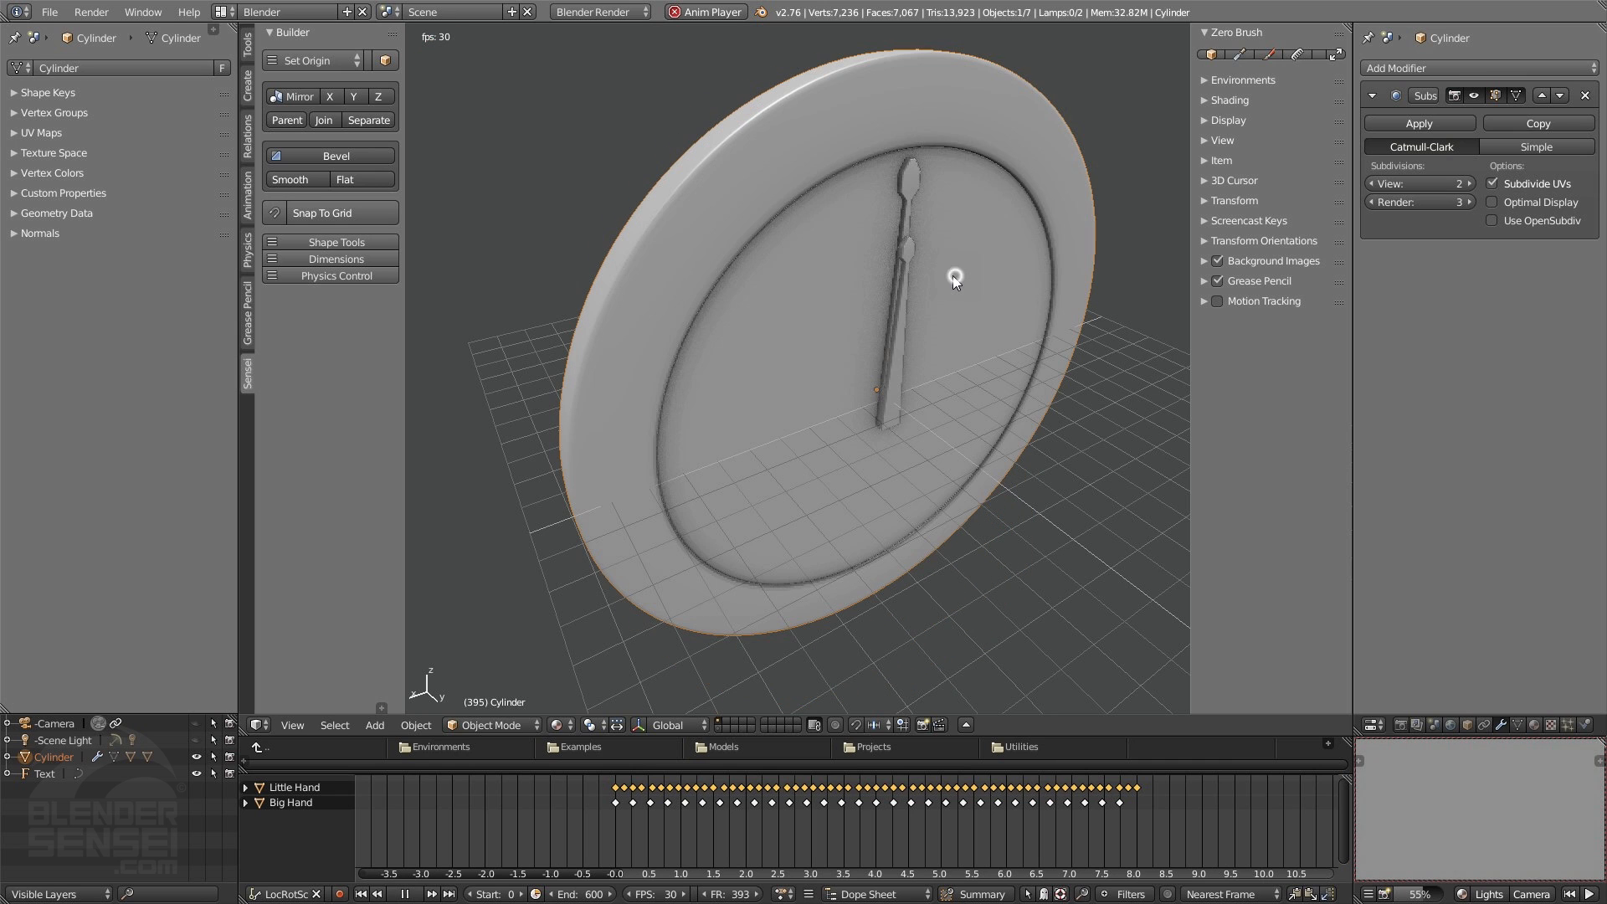
left_click(405, 893)
- From the top orthographic view, rotate the clock face 180 degrees so the hands face the front
scroll(797, 429, "down", 2)
scroll(841, 348, "down", 1)
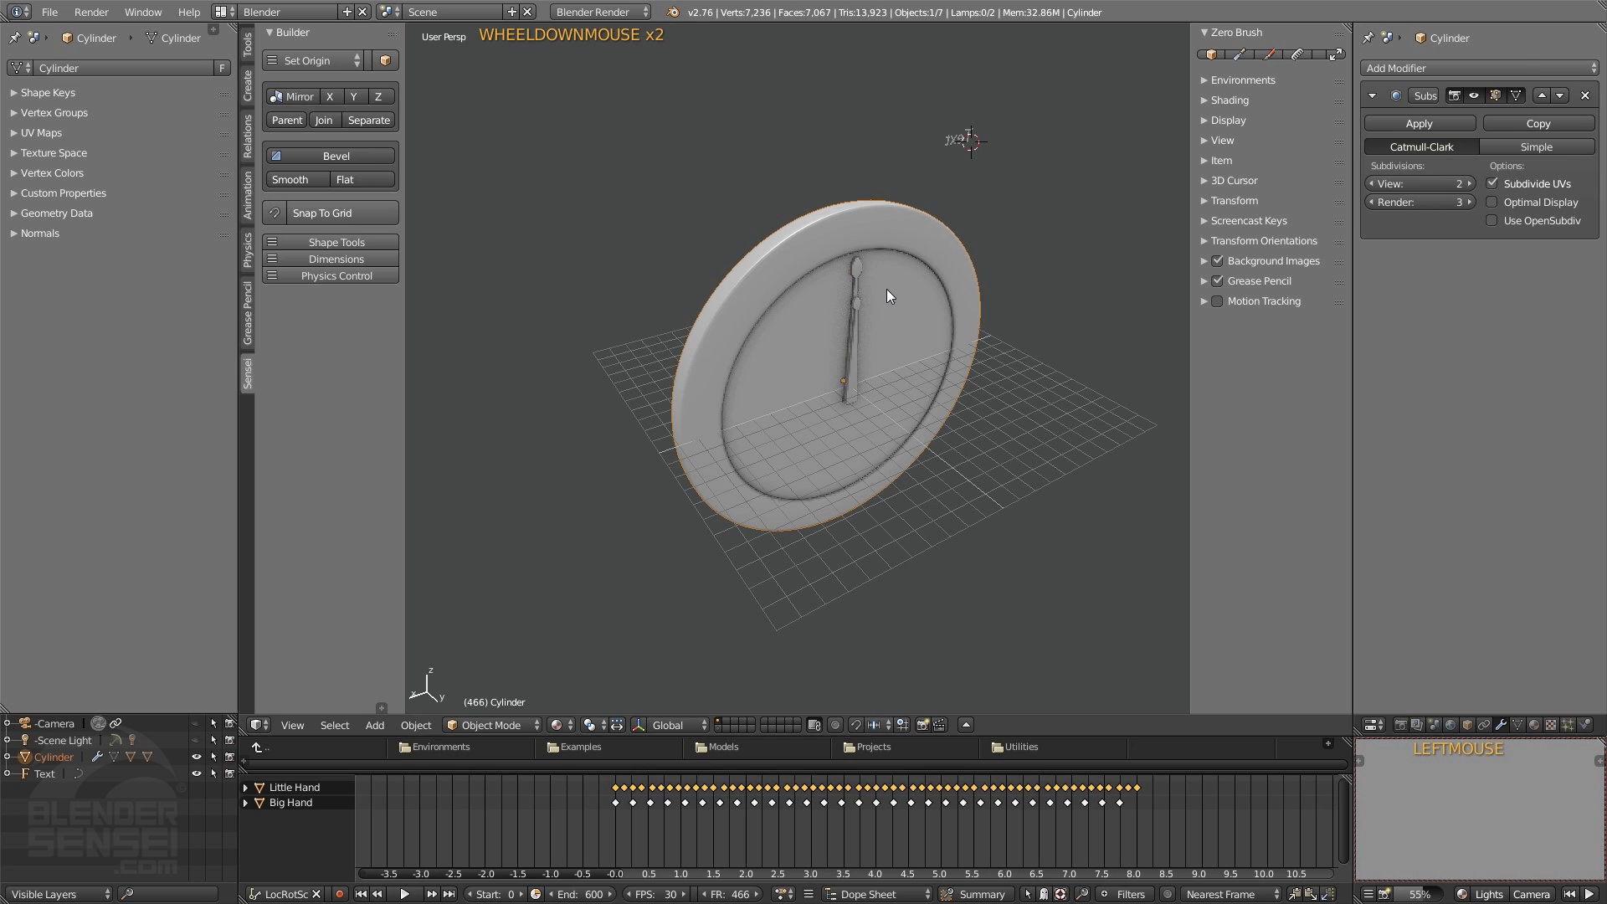
middle_click_drag(886, 289, 892, 329)
key("7")
key("5")
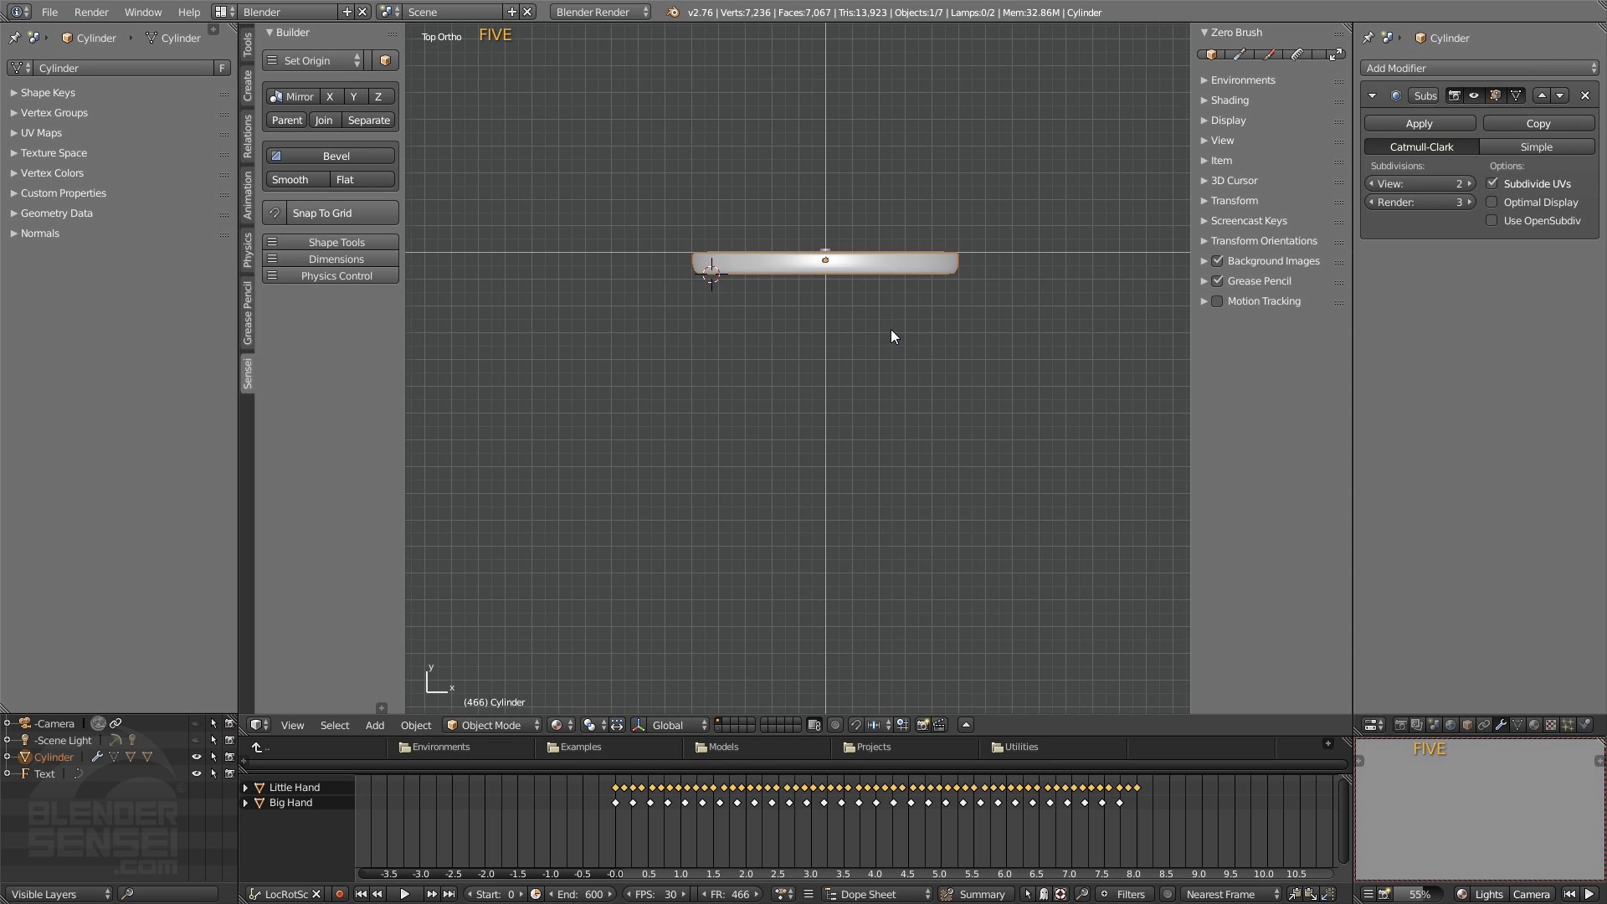
key("r")
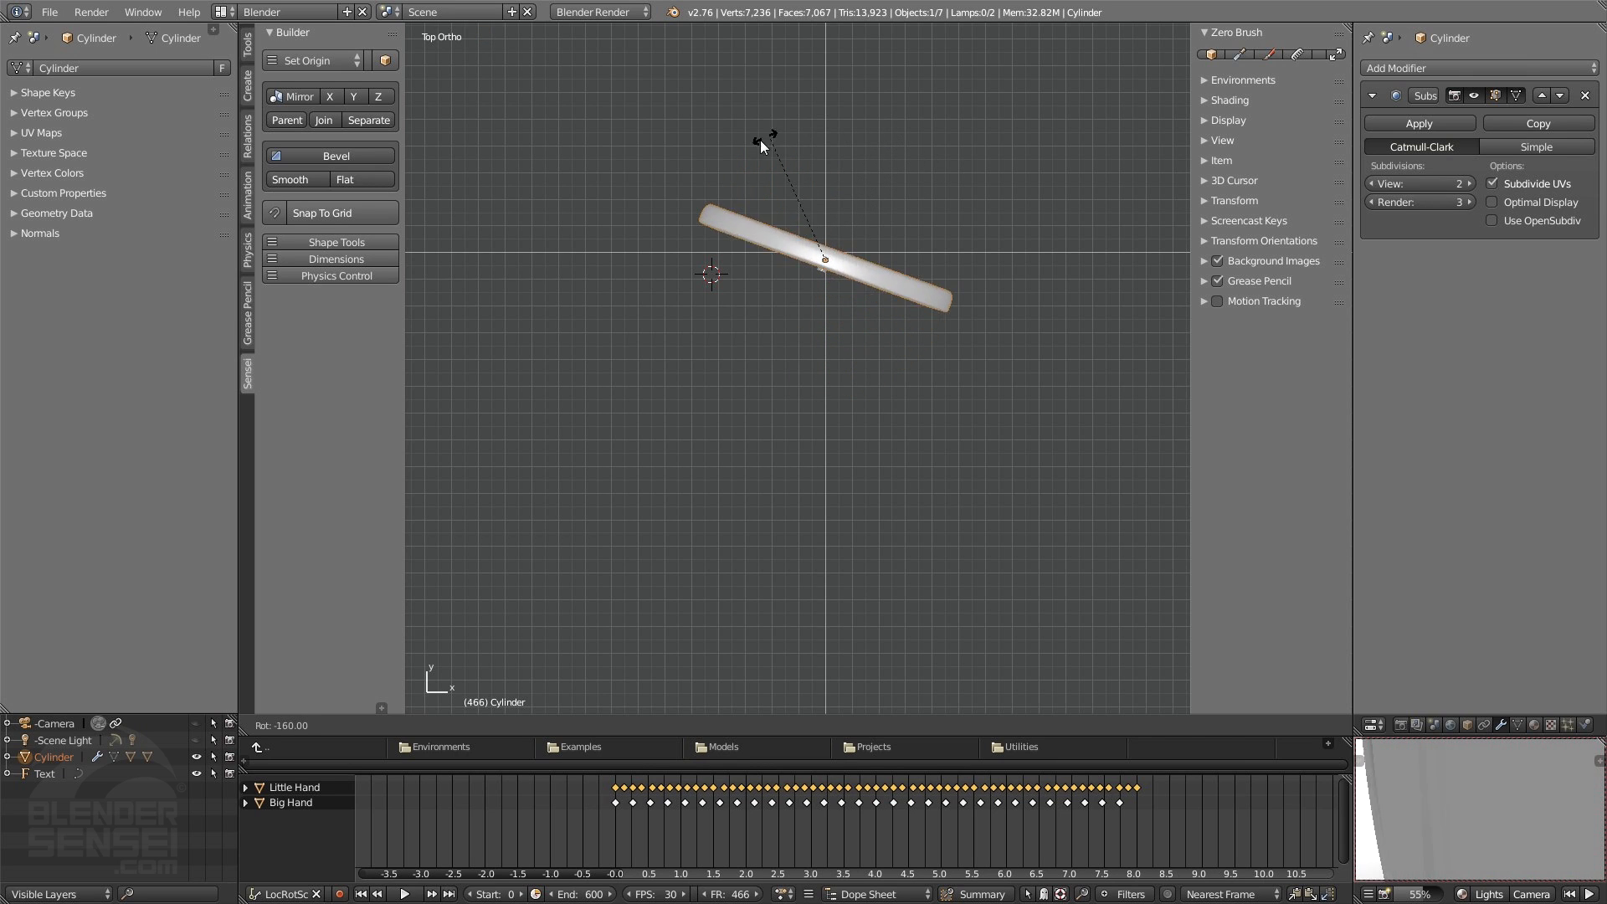
left_click(730, 167)
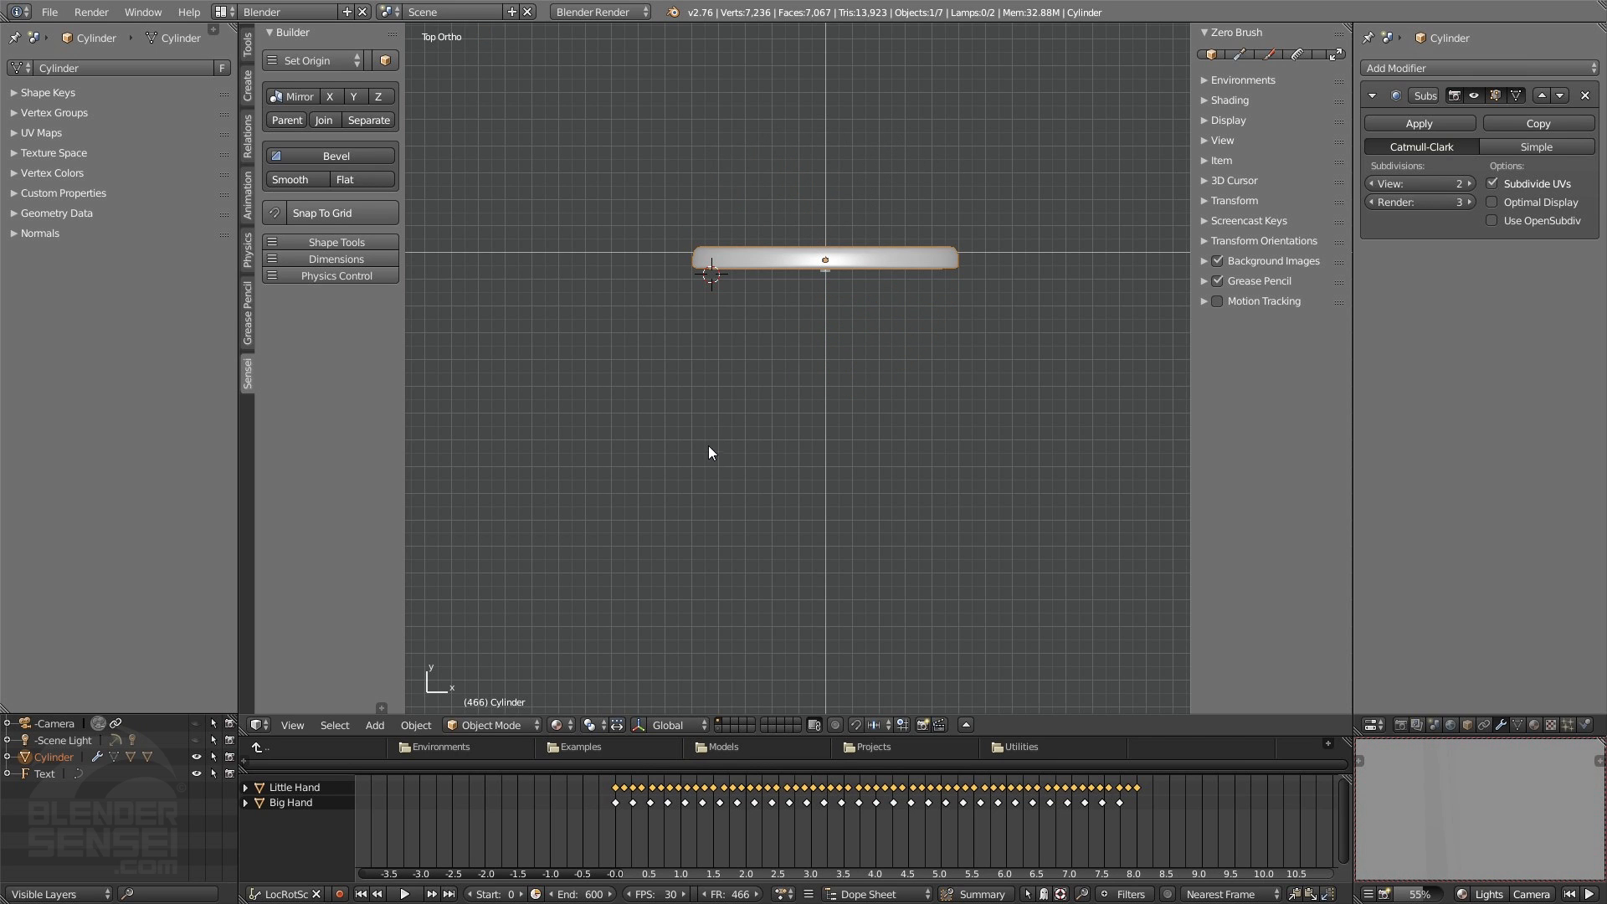
middle_click_drag(830, 364, 804, 334)
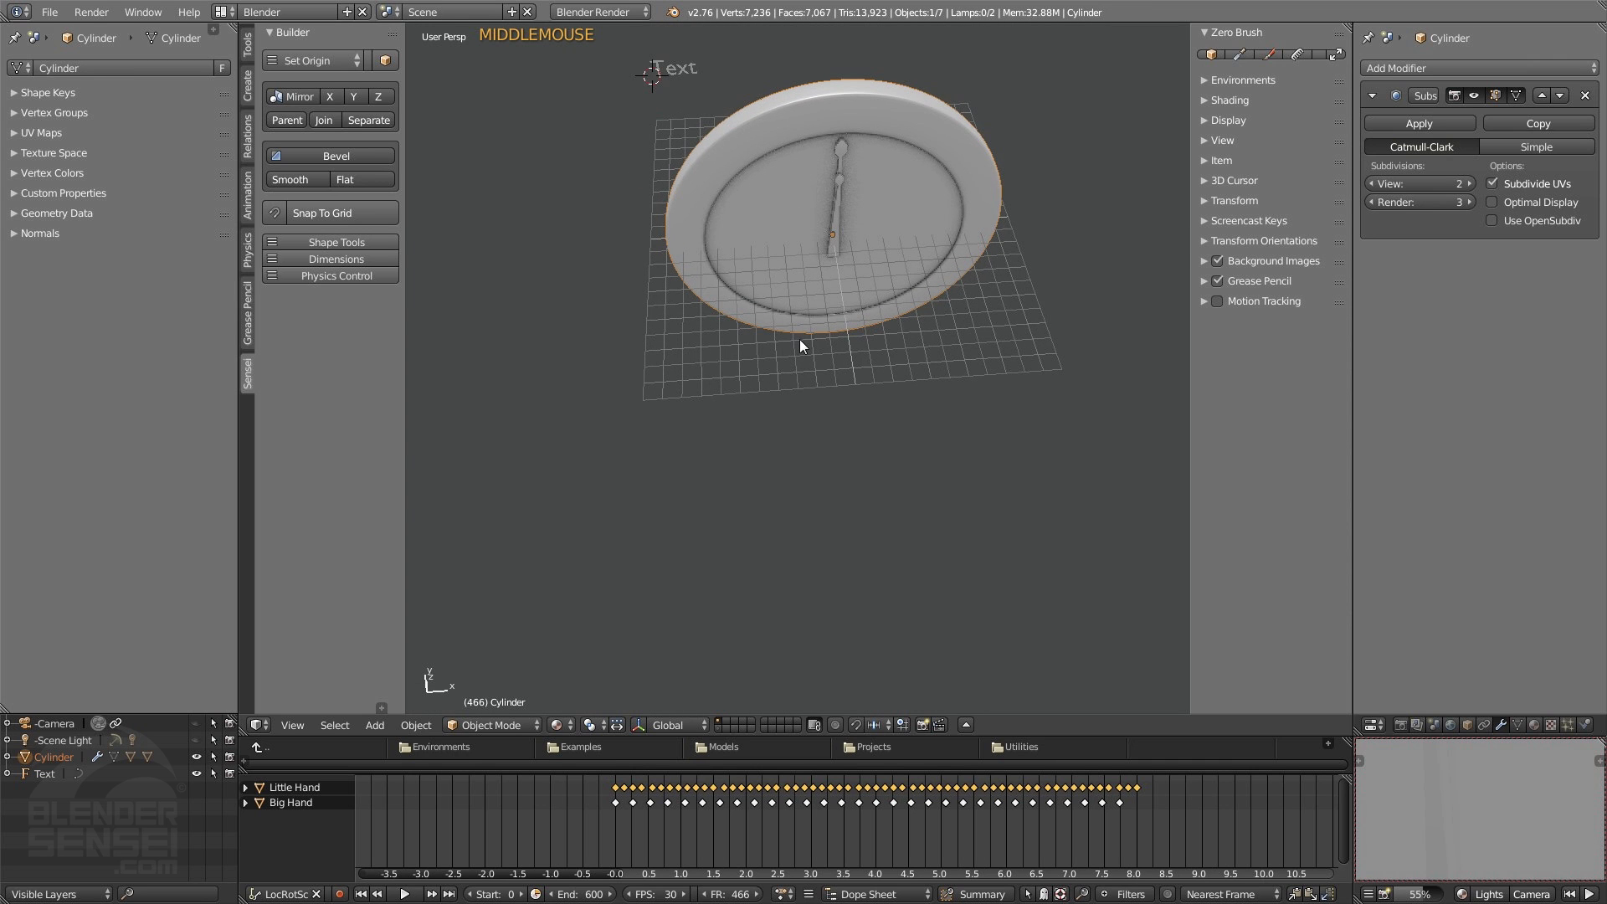
- Rewind to frame 0 and play the animation in the front orthographic view to examine the hands' motion
key("1")
scroll(827, 325, "up", 3)
middle_click_drag(856, 220, 803, 481, "shift")
scroll(820, 294, "up", 1)
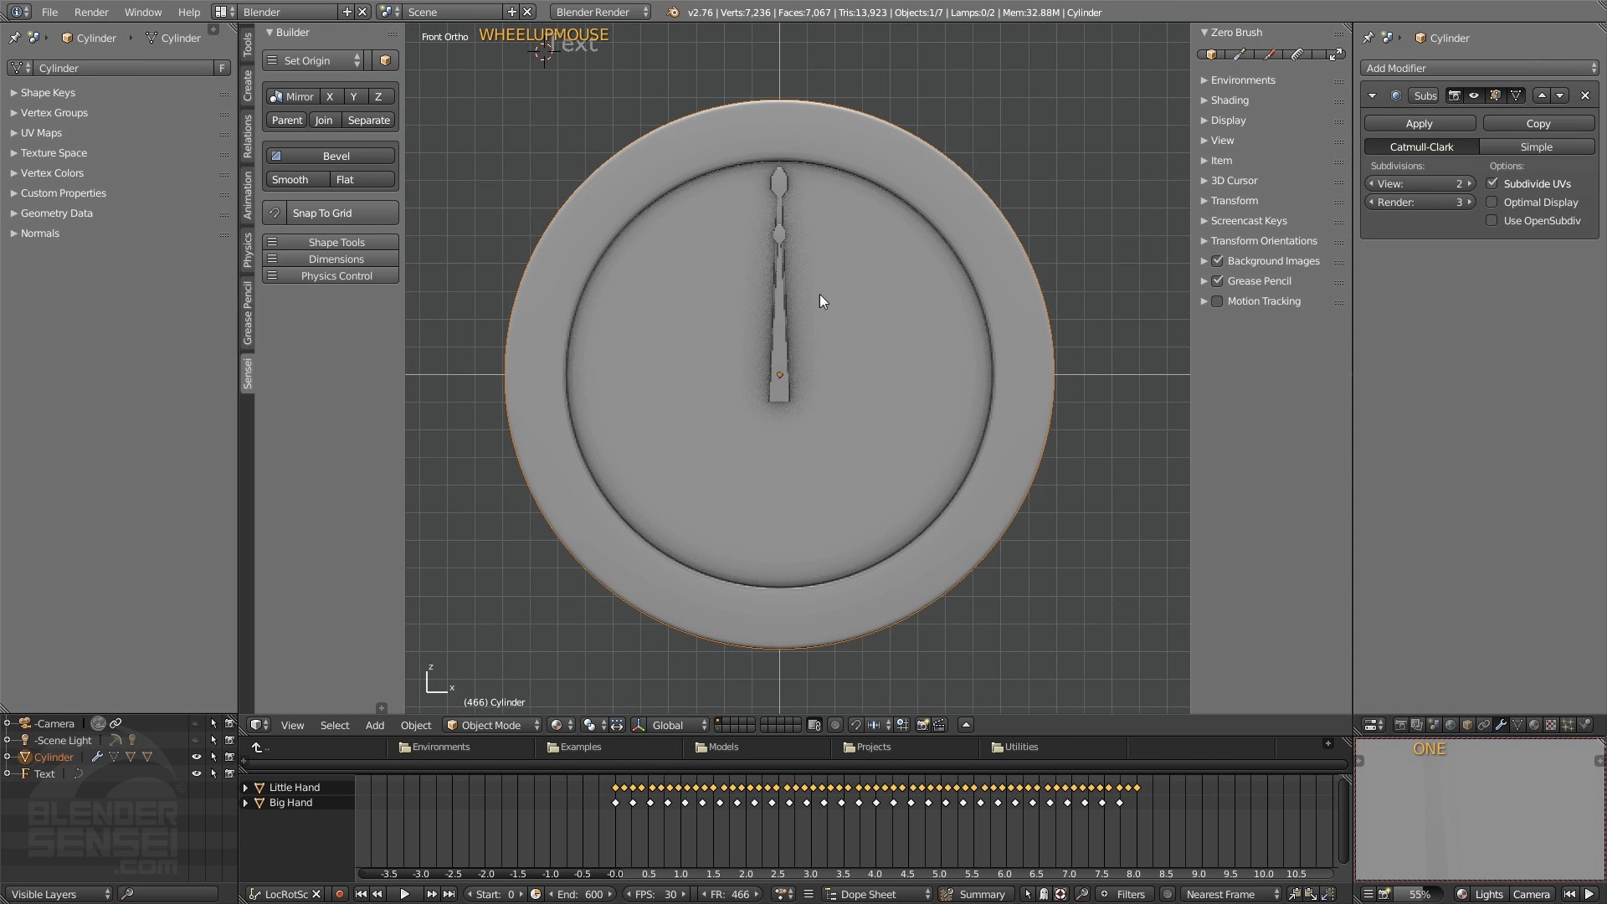
right_click(616, 821)
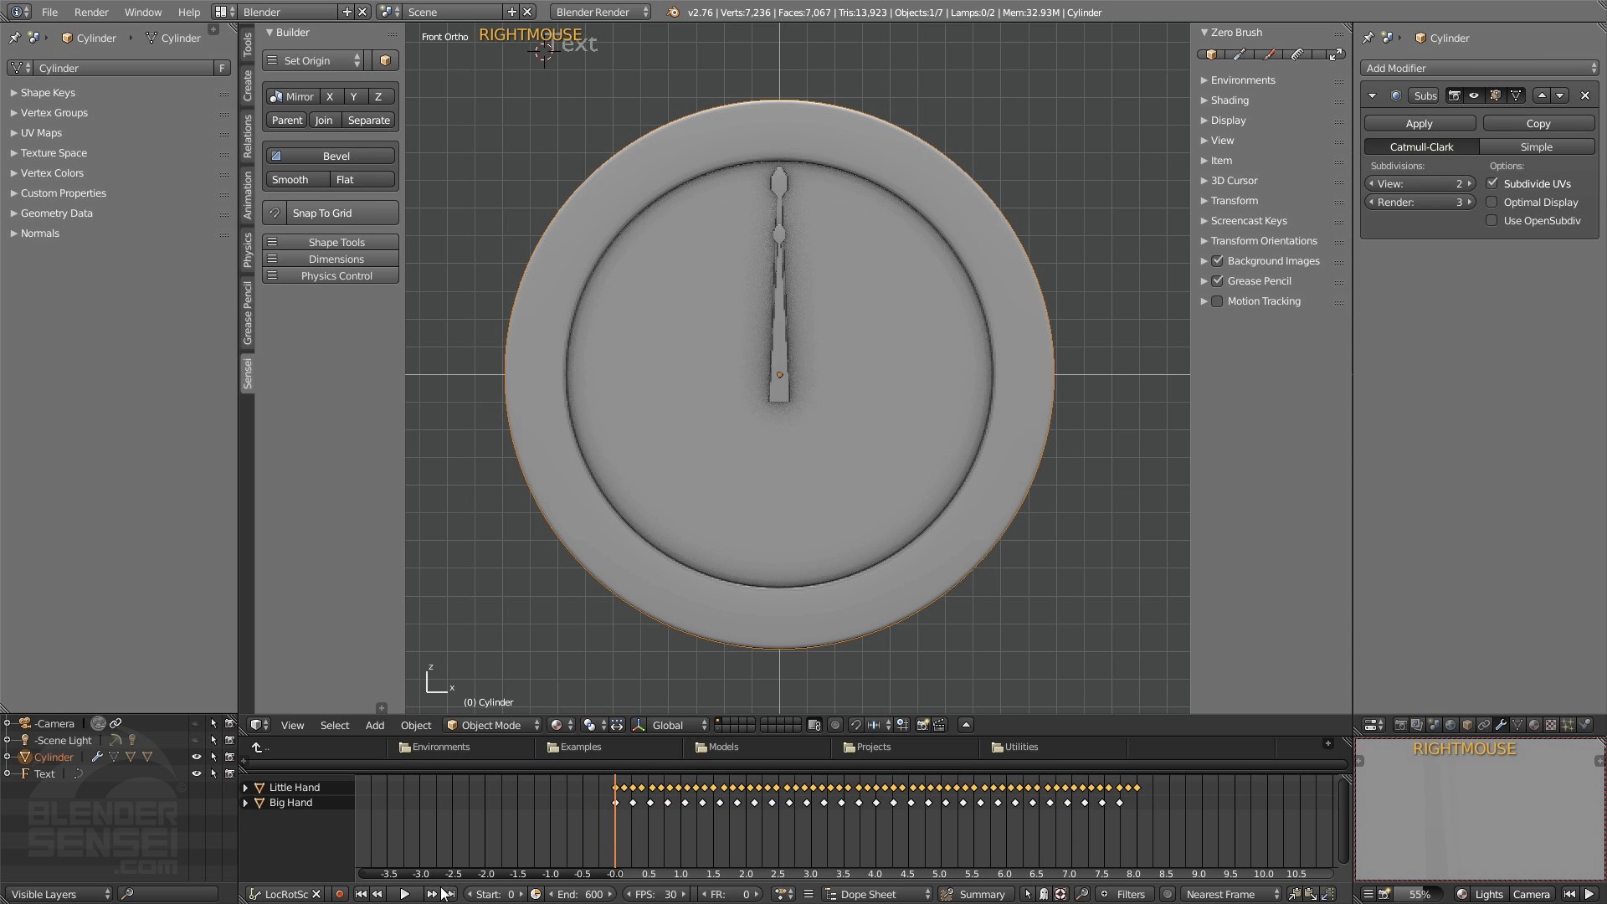
left_click(408, 893)
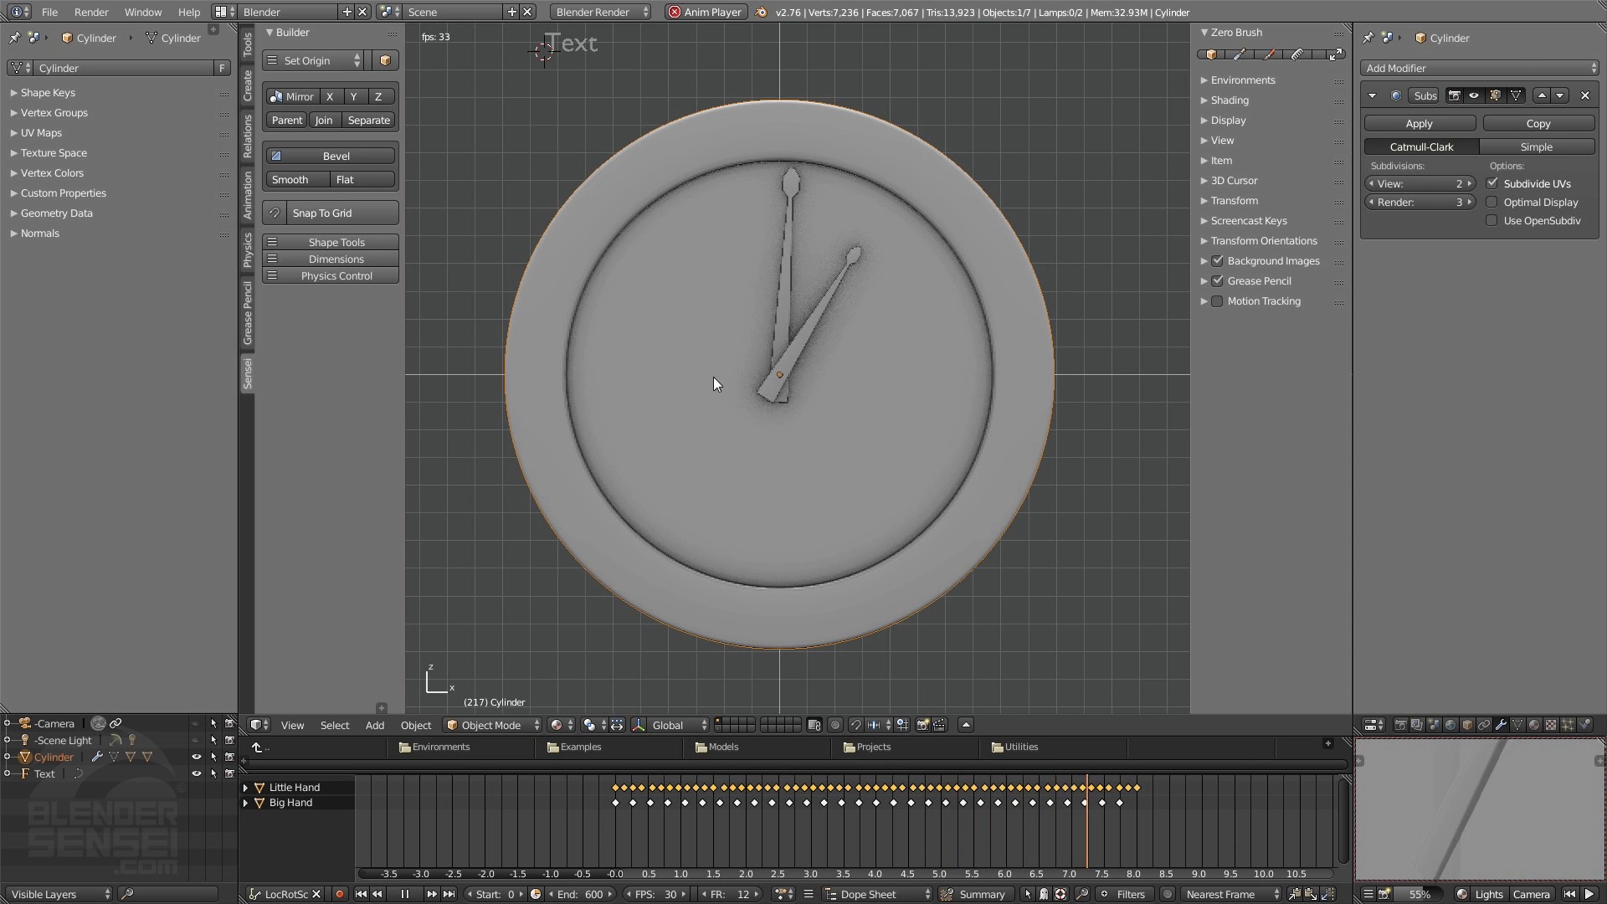
right_click_drag(825, 835, 857, 805)
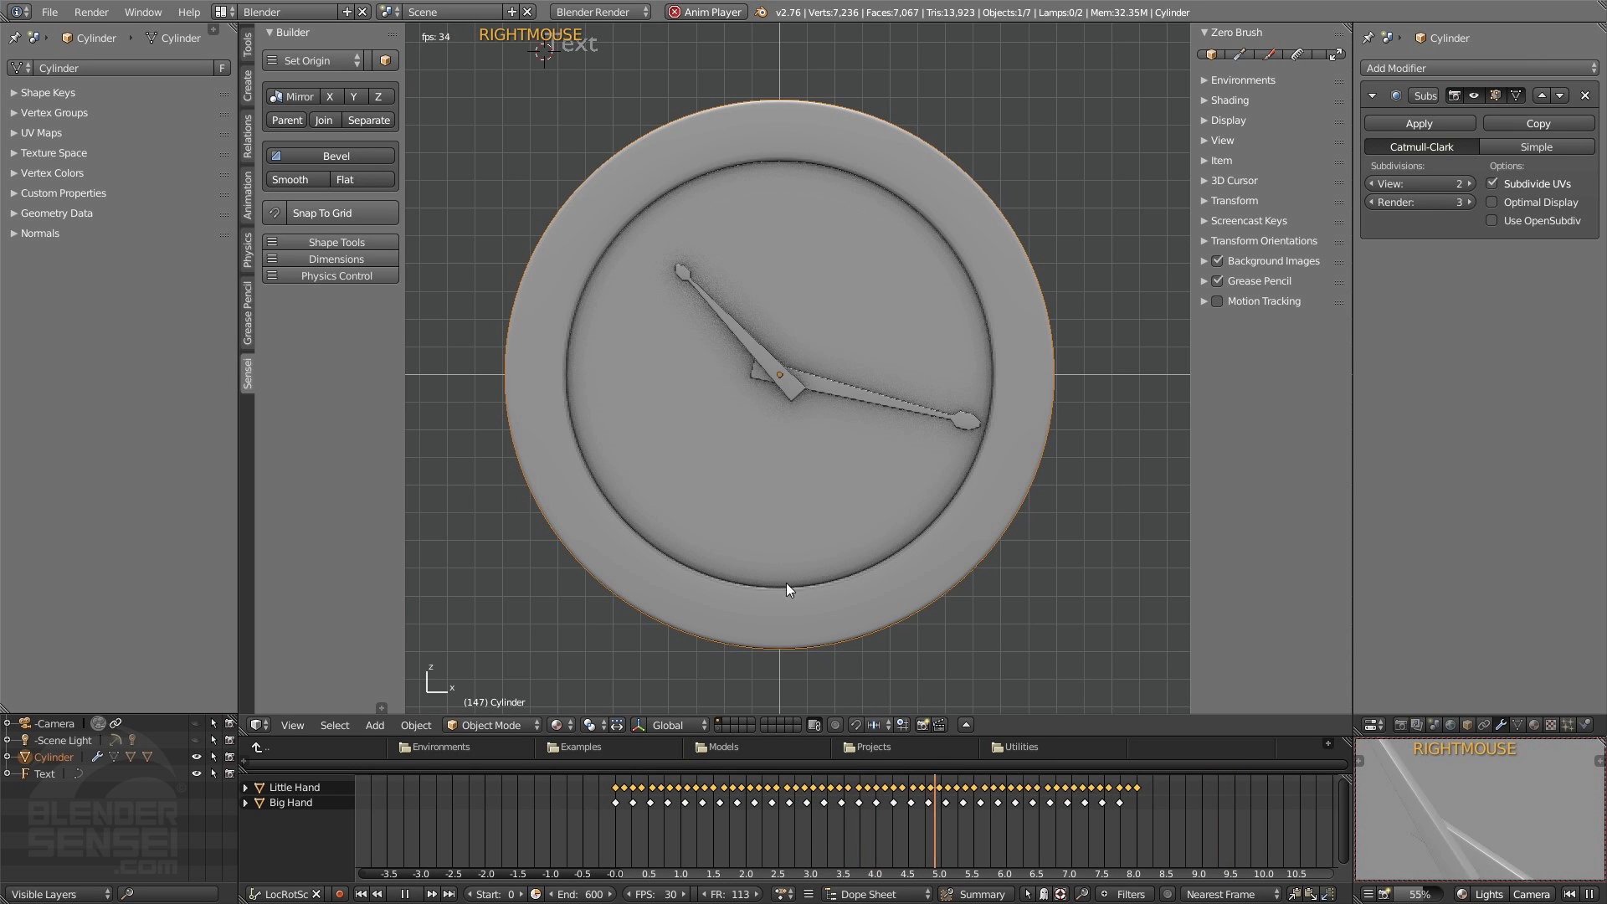
left_click(404, 894)
- Deselect the Little Hand keyframes and scrub from around frame 120 back to frame 88 to check the hands' timing
scroll(835, 805, "up", 3)
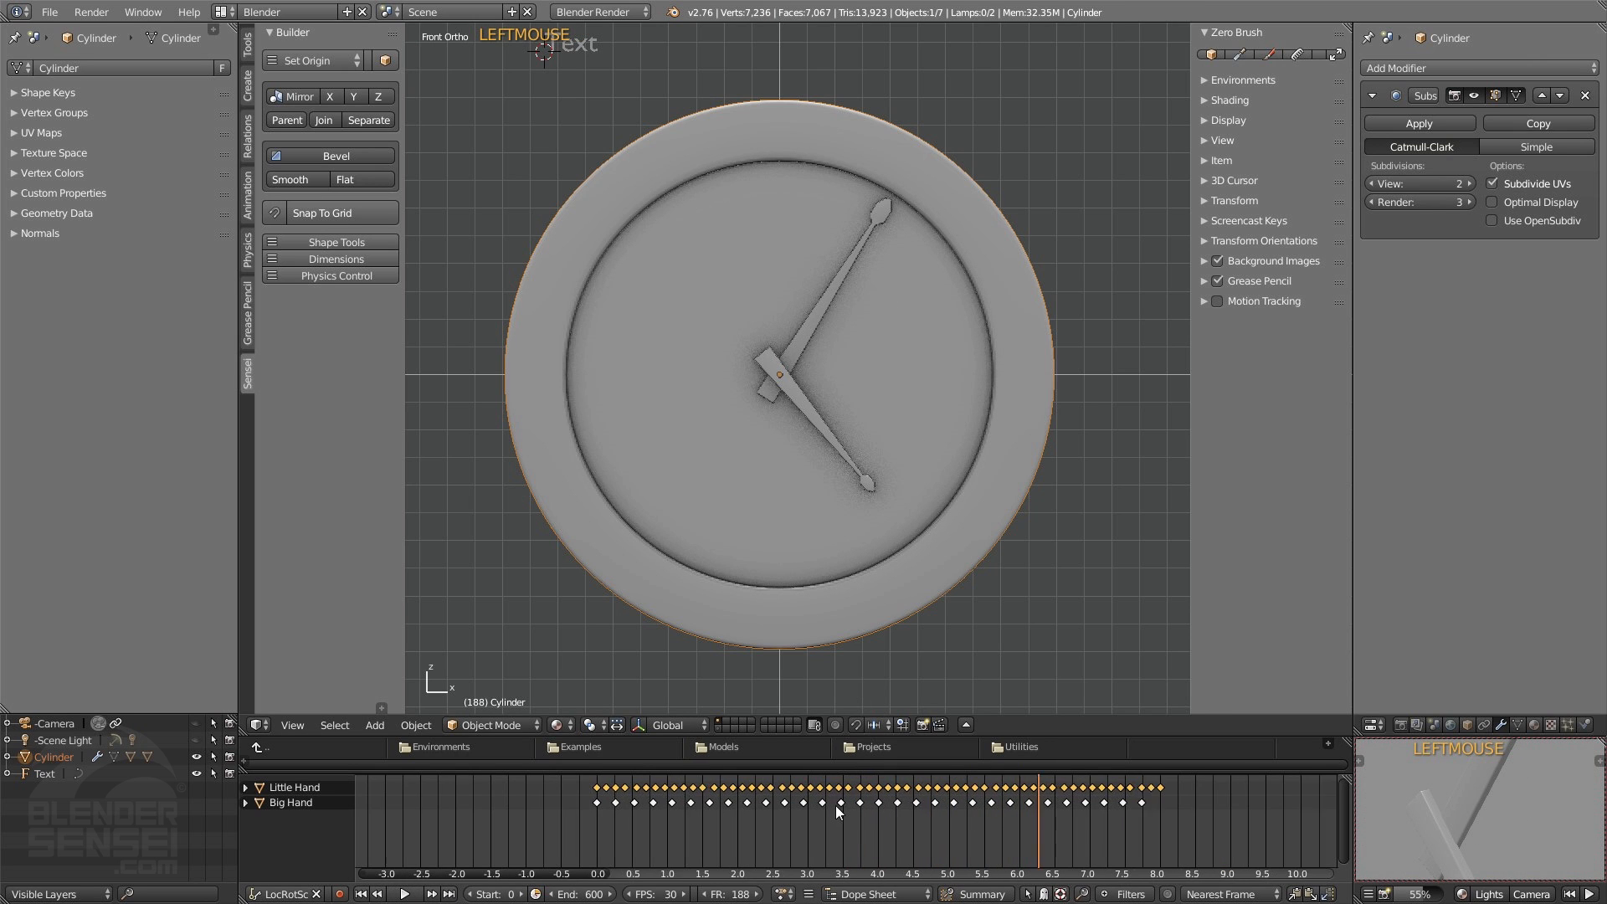
scroll(869, 805, "up", 2)
mouse_move(889, 816)
right_mouse_down()
mouse_move(756, 815)
mouse_move(930, 810)
mouse_move(902, 807)
right_mouse_up()
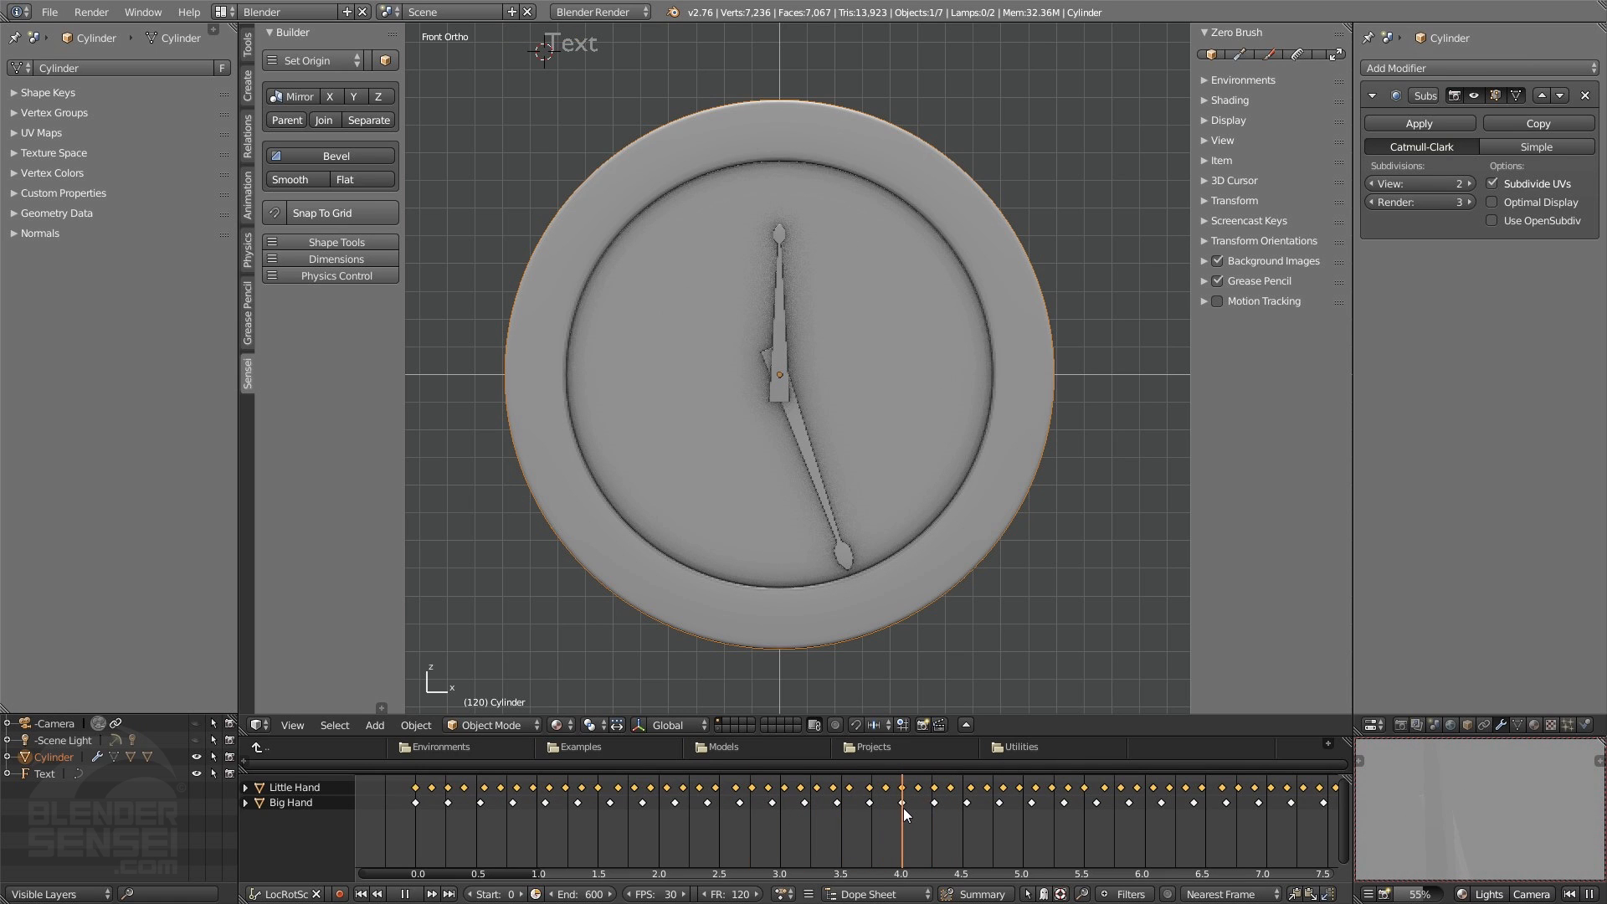
right_click(903, 813, "alt")
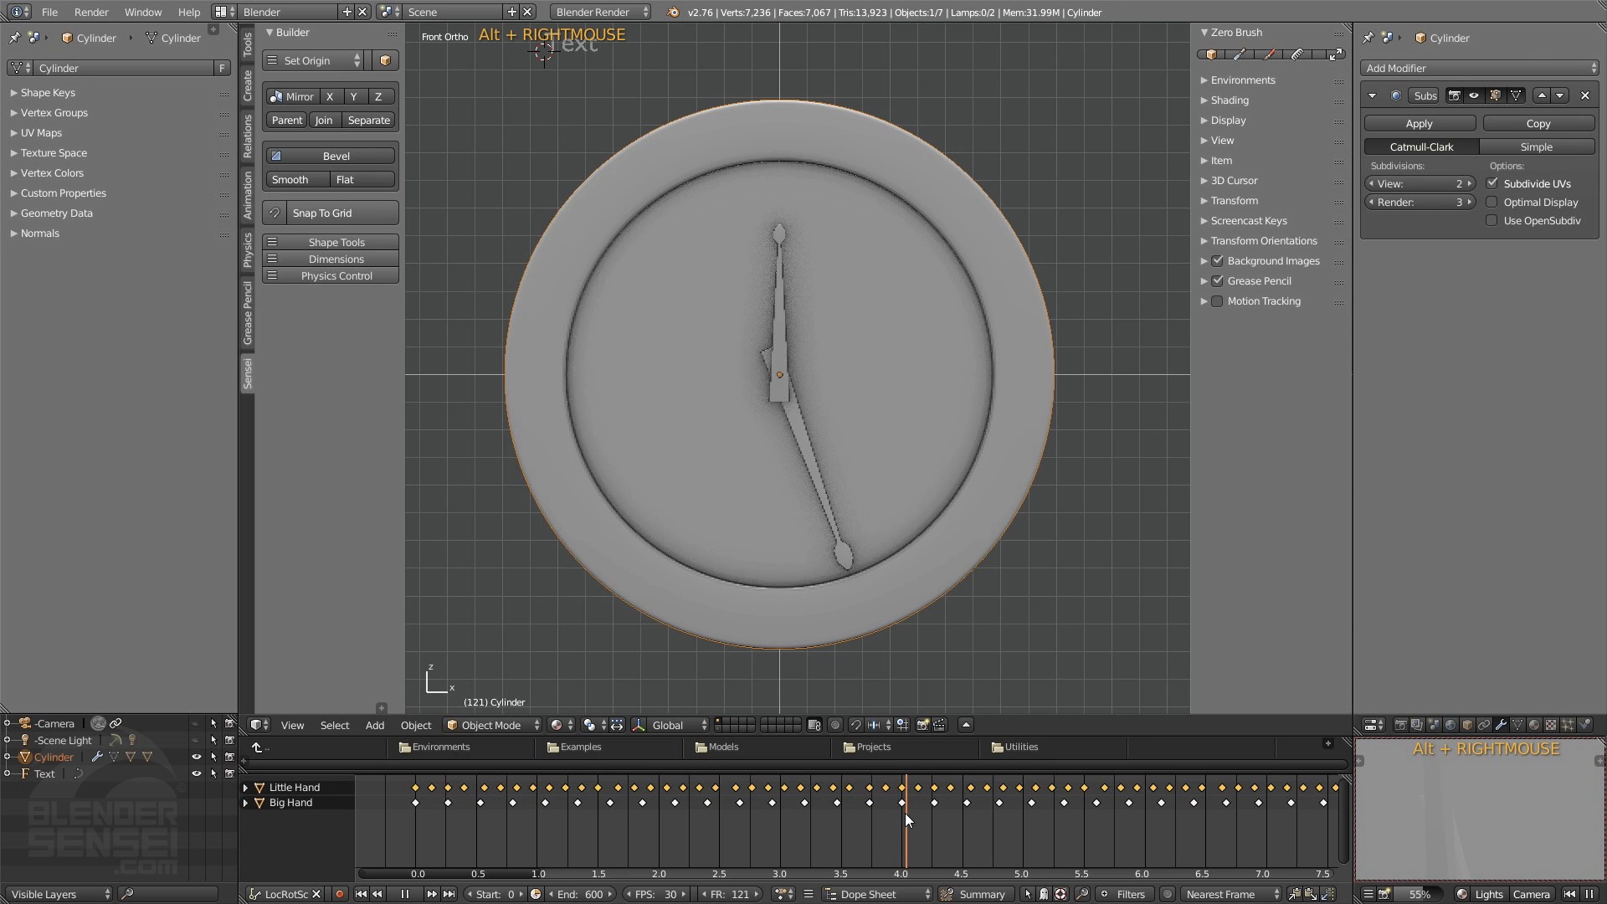
mouse_move(902, 812)
left_mouse_down()
mouse_move(882, 815)
mouse_move(911, 810)
left_mouse_up()
key("Escape")
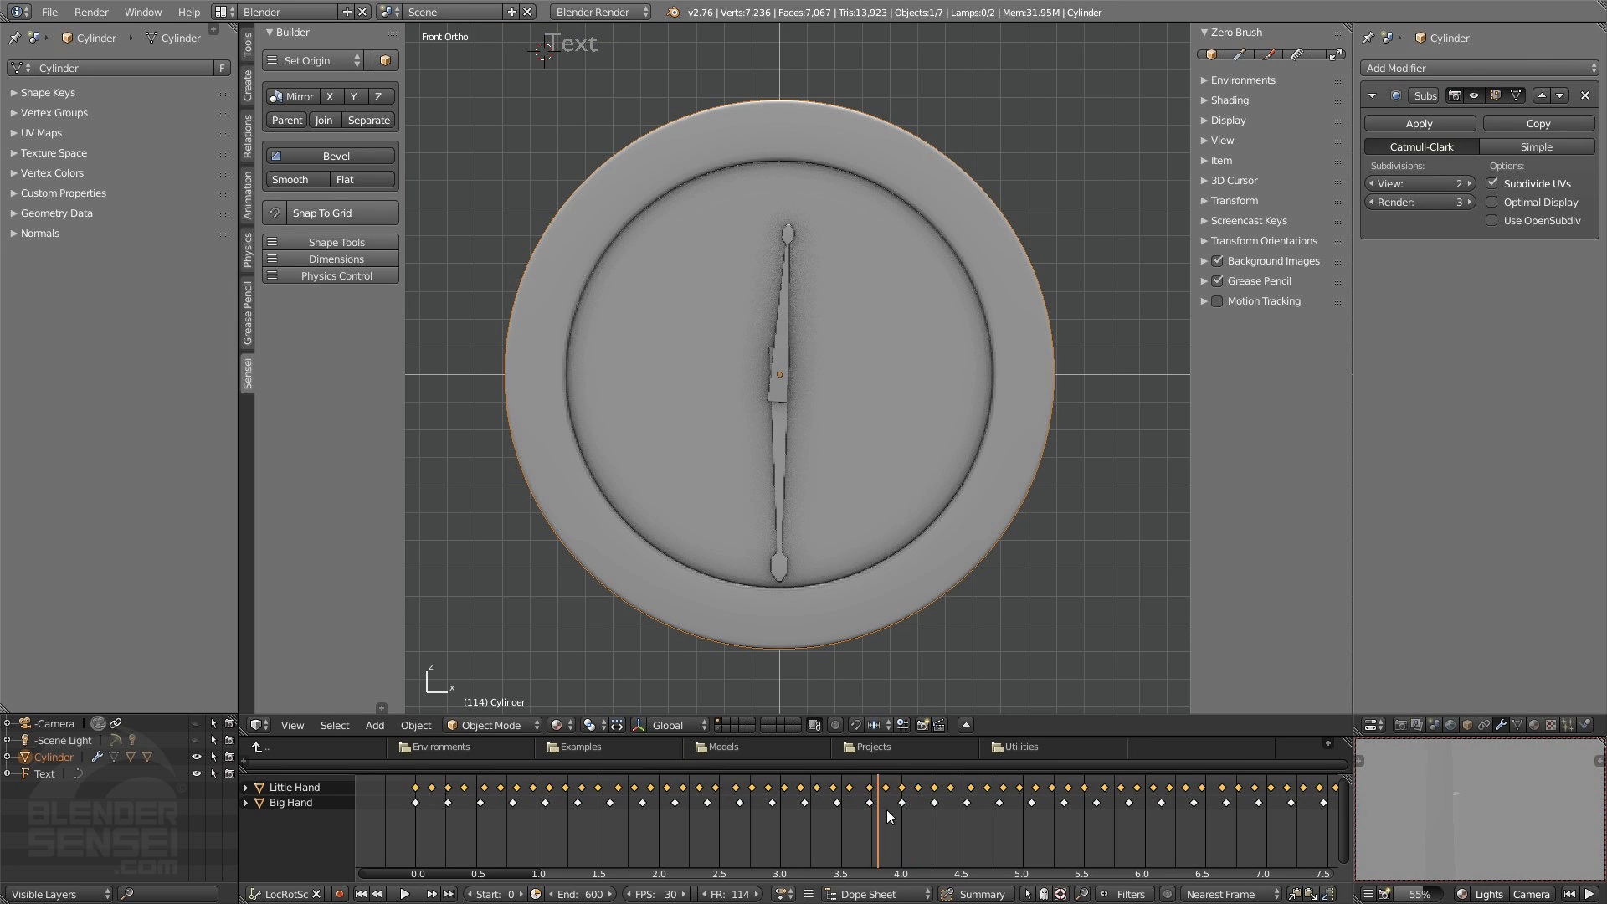
right_click(903, 790)
left_click_drag(882, 815, 772, 833)
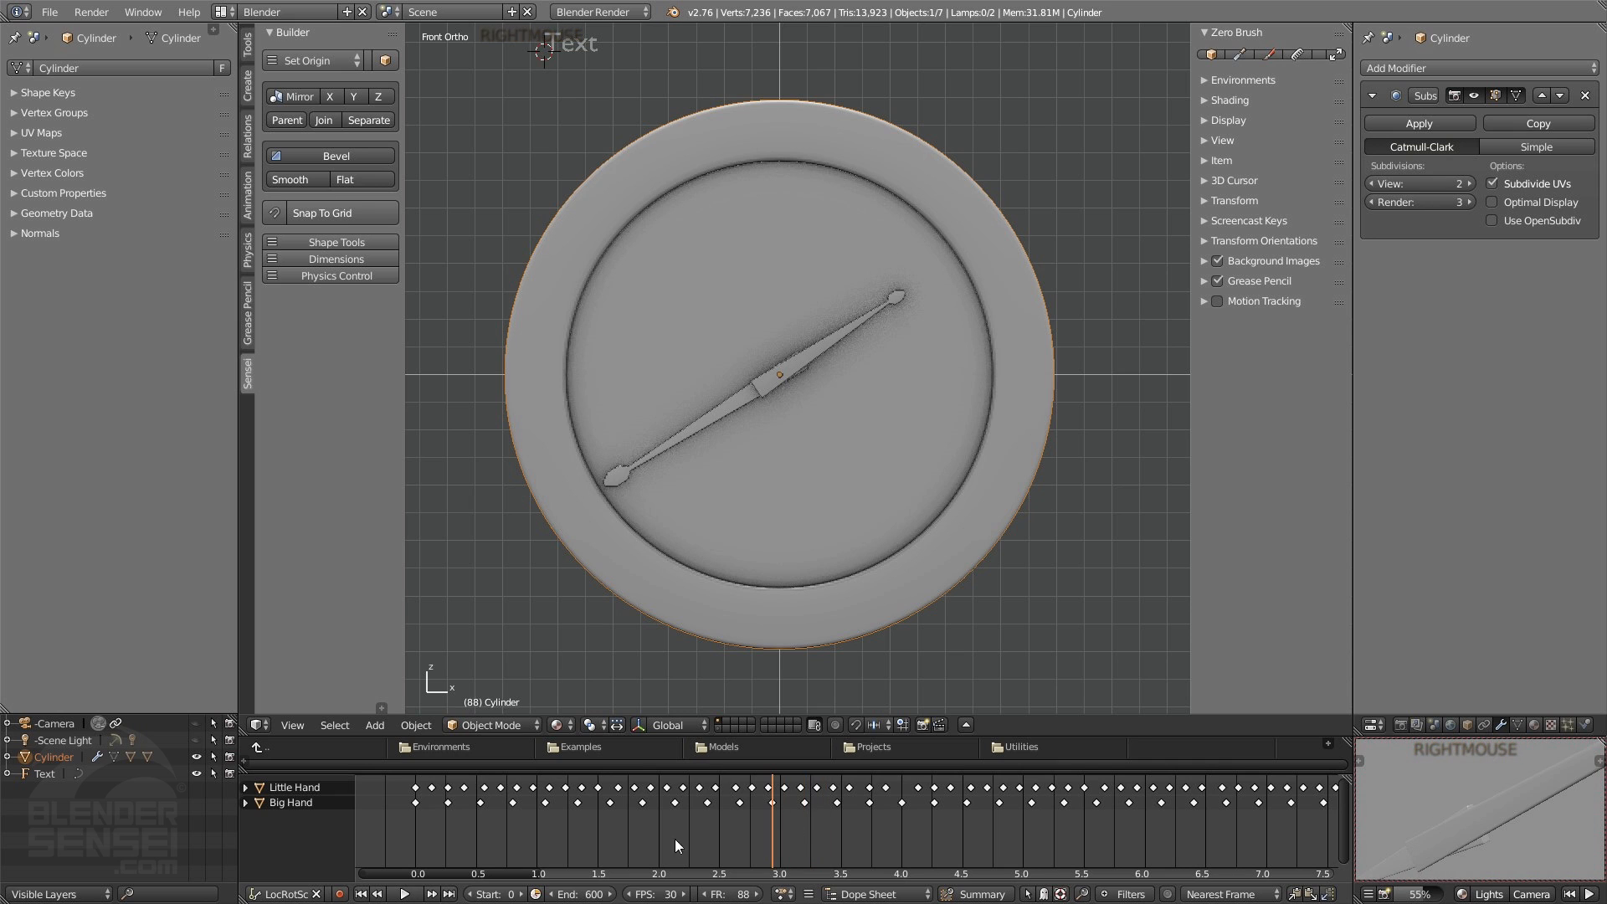
- Replay the animation and scrub to frame 112 to inspect the hands' alignment
left_click(408, 894)
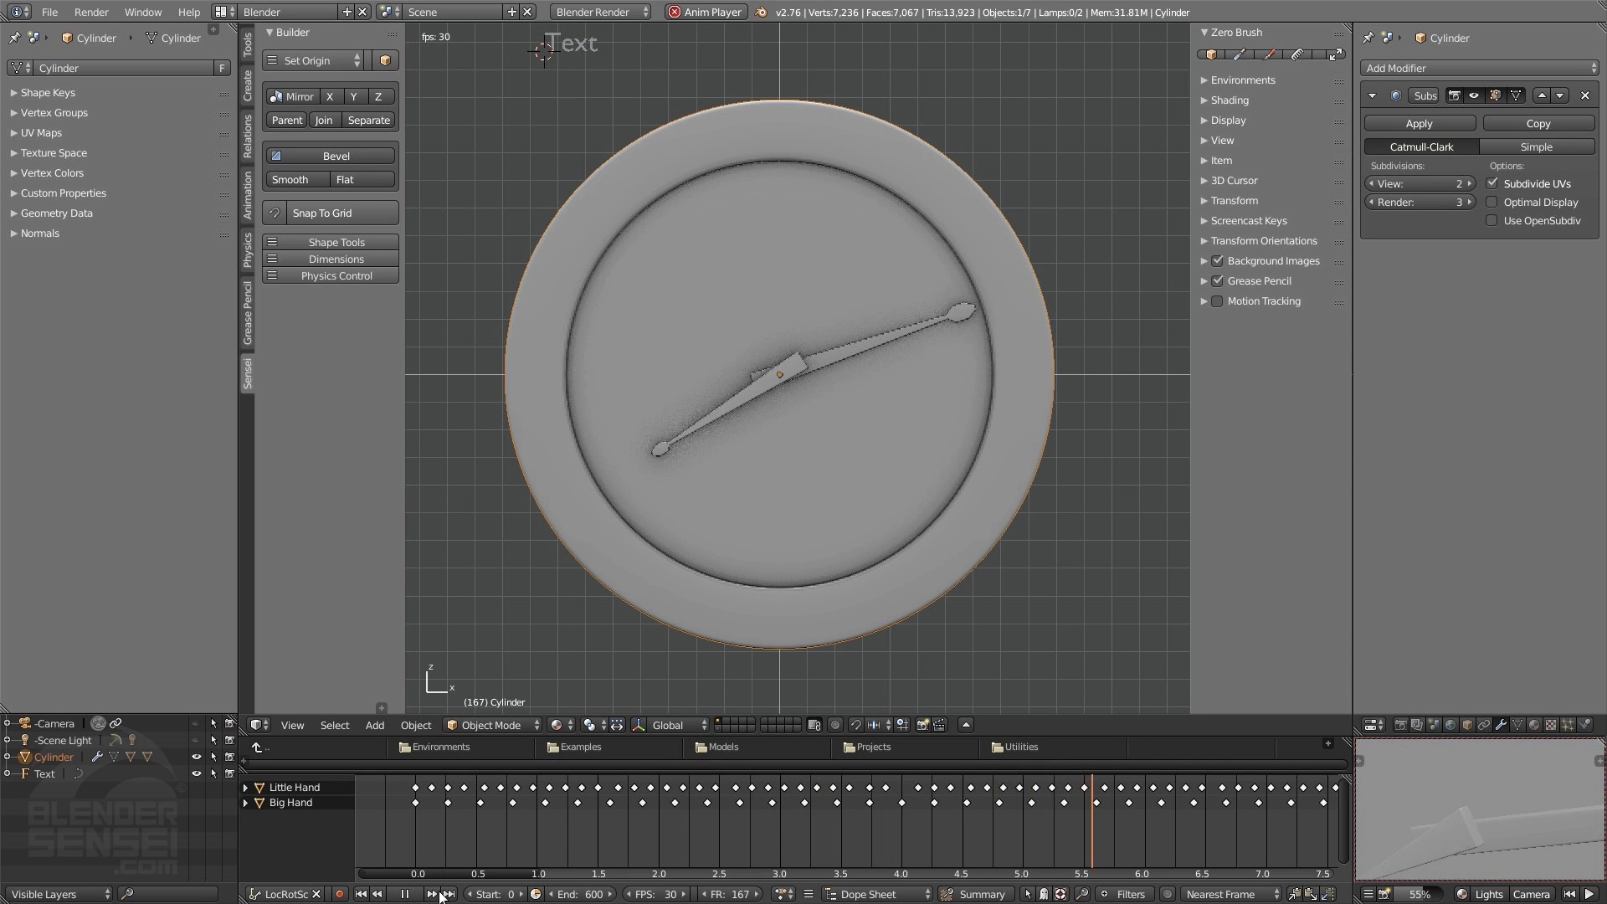
key("alt+a")
mouse_move(887, 812)
right_mouse_down()
mouse_move(928, 812)
mouse_move(889, 811)
right_mouse_up()
key("alt+a")
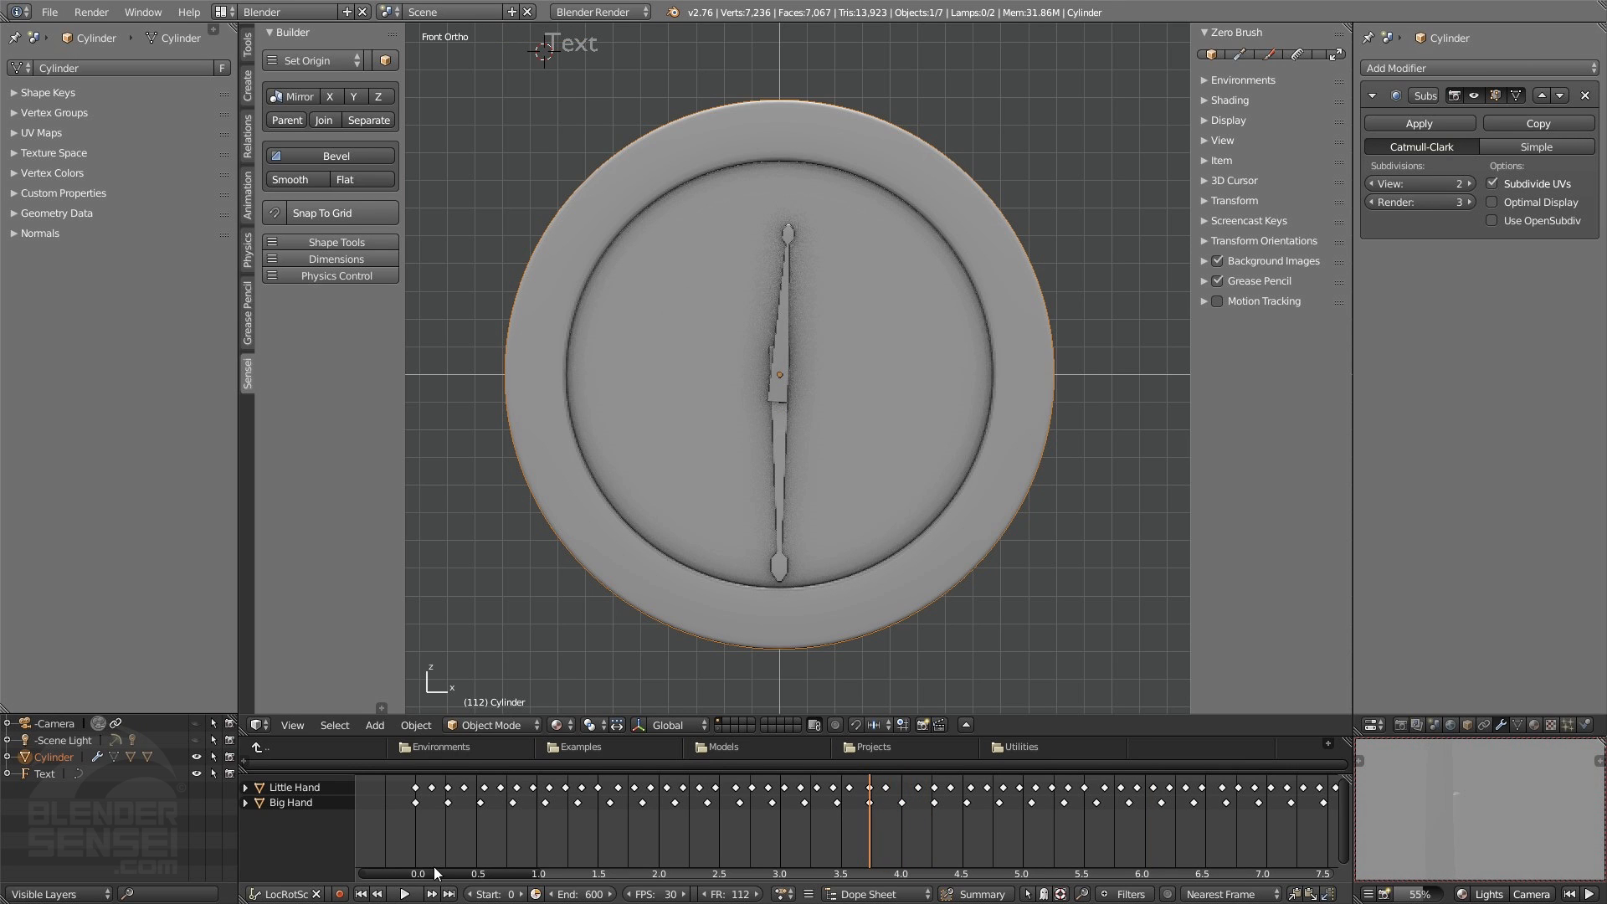
- Box-select the Little Hand keyframes from just after the 4.0-second mark through the last one
left_click_drag(451, 873, 505, 875)
key("b")
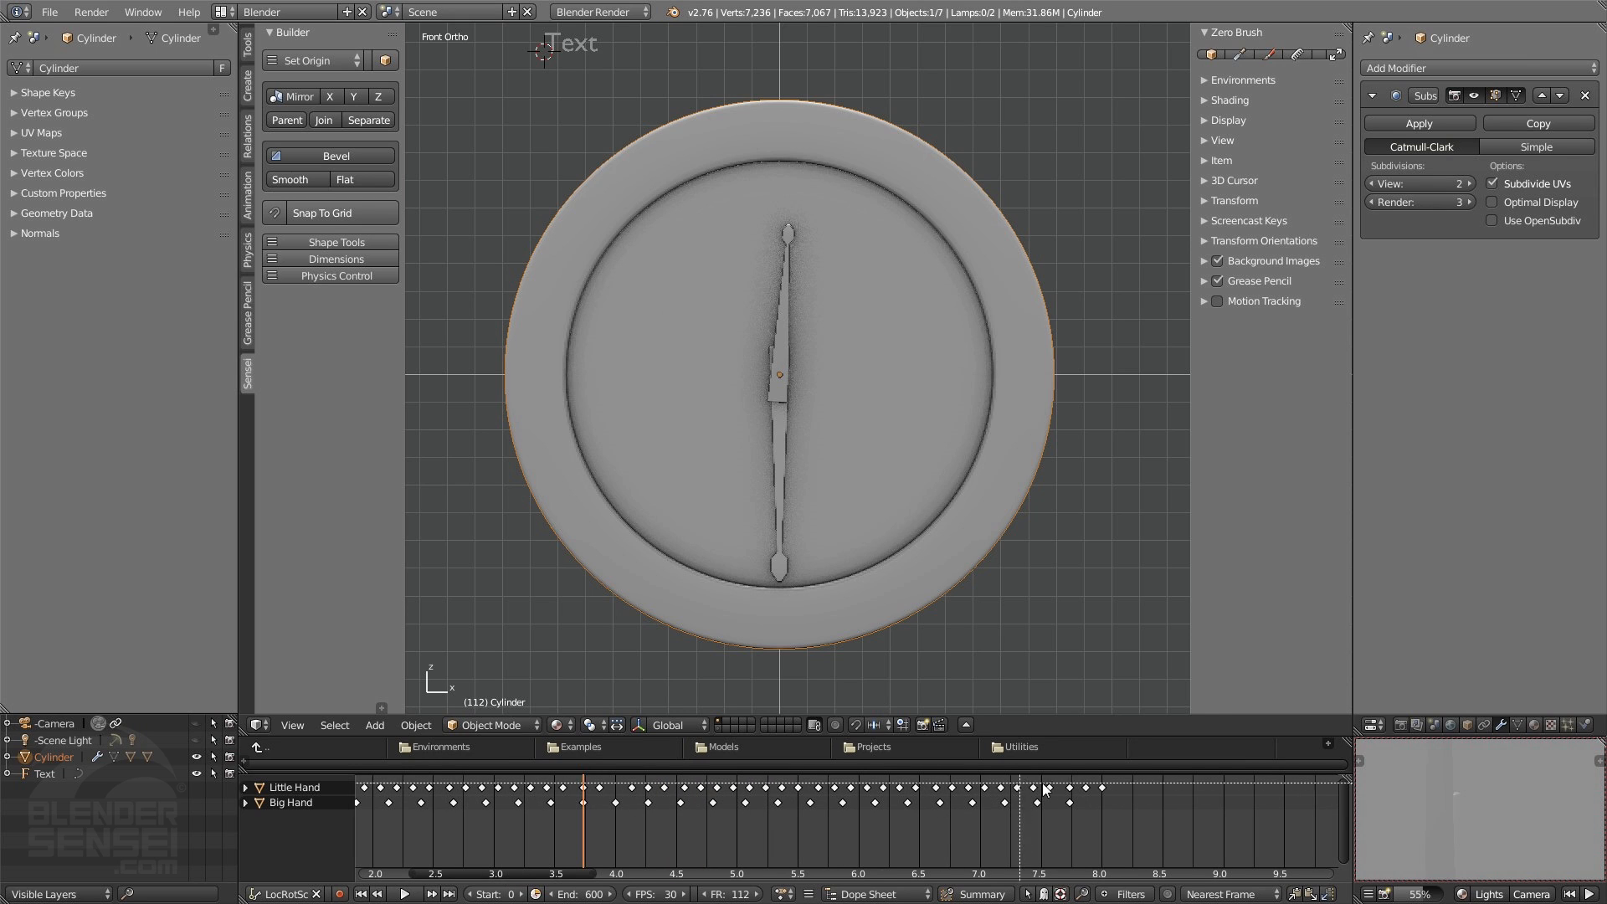
left_click_drag(1113, 771, 634, 800)
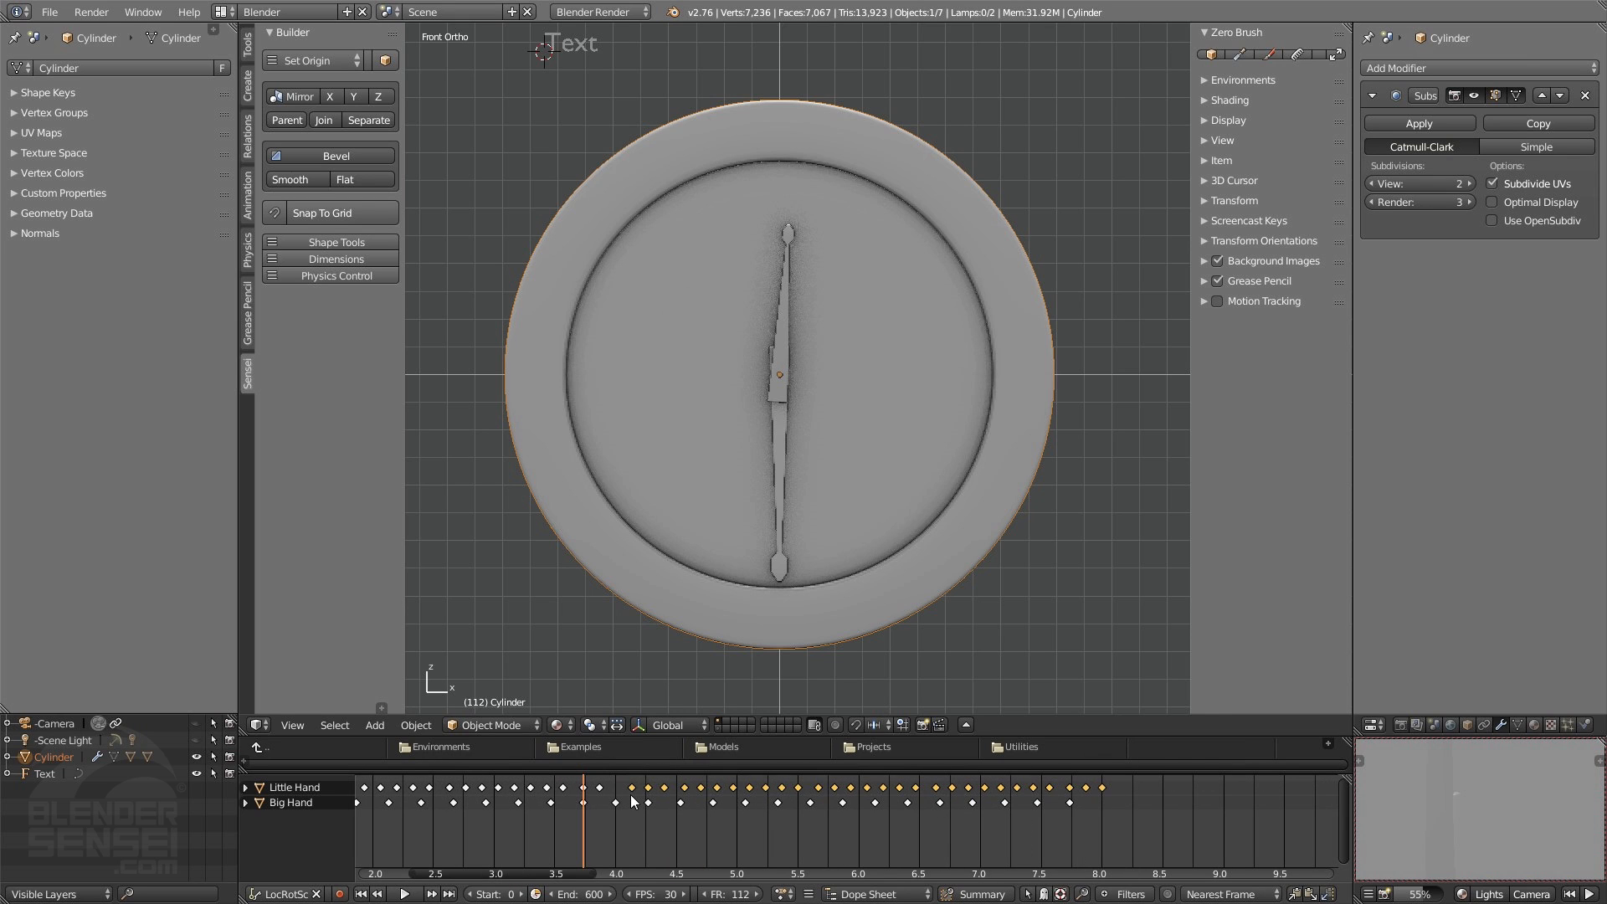
- Try shifting the selected Little Hand keyframes back to the frame 112 playhead, and undo the moves
key("g")
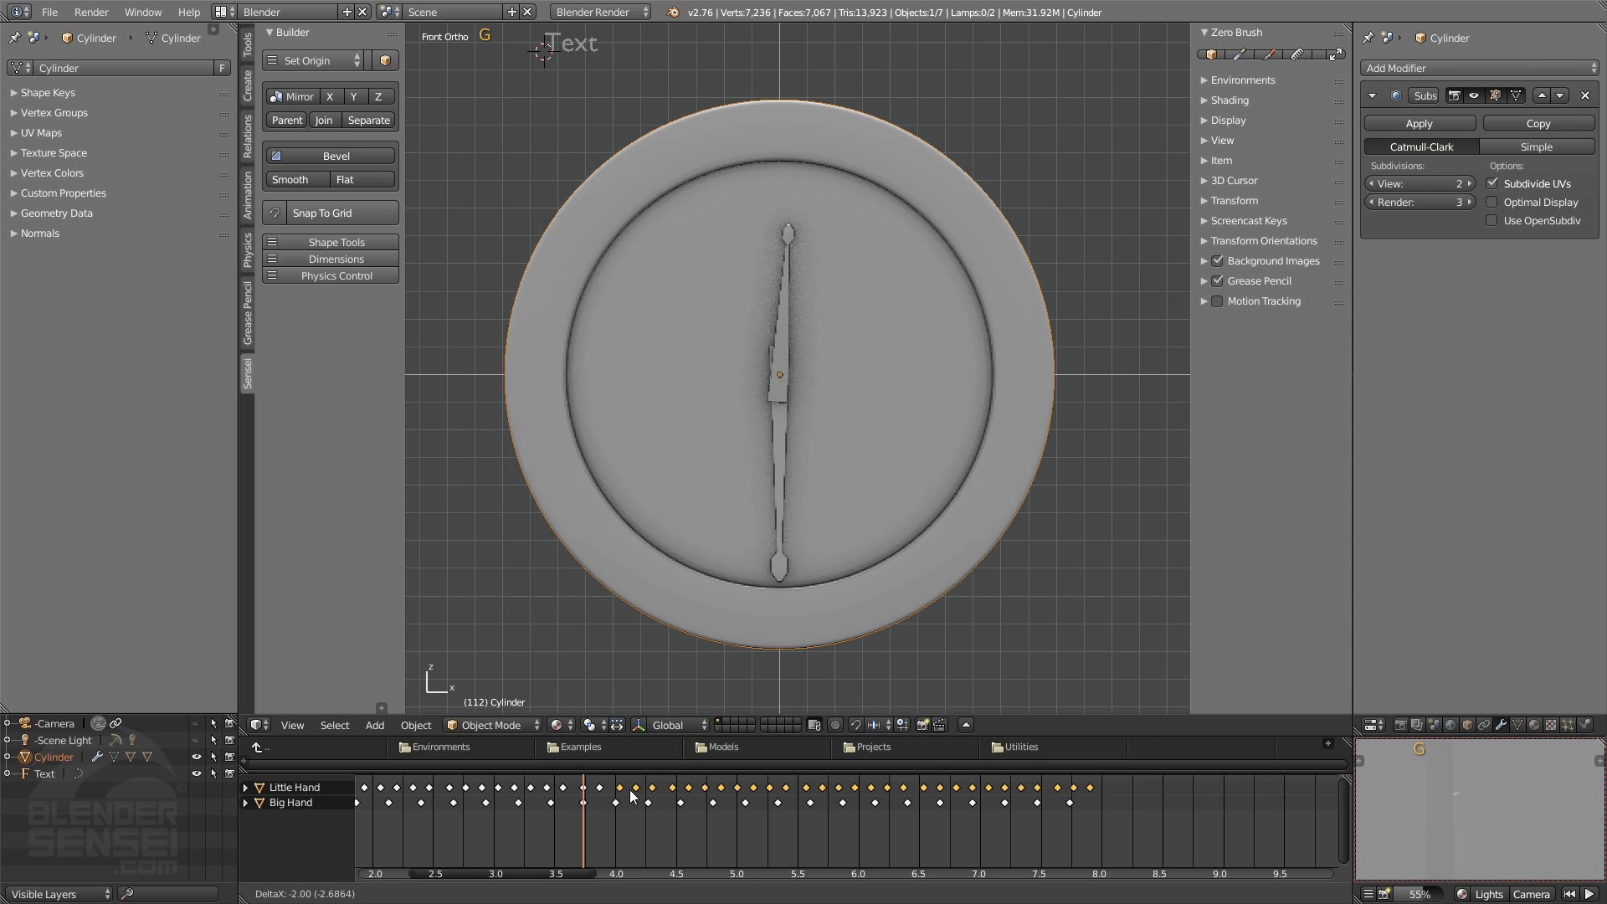
left_click(632, 795)
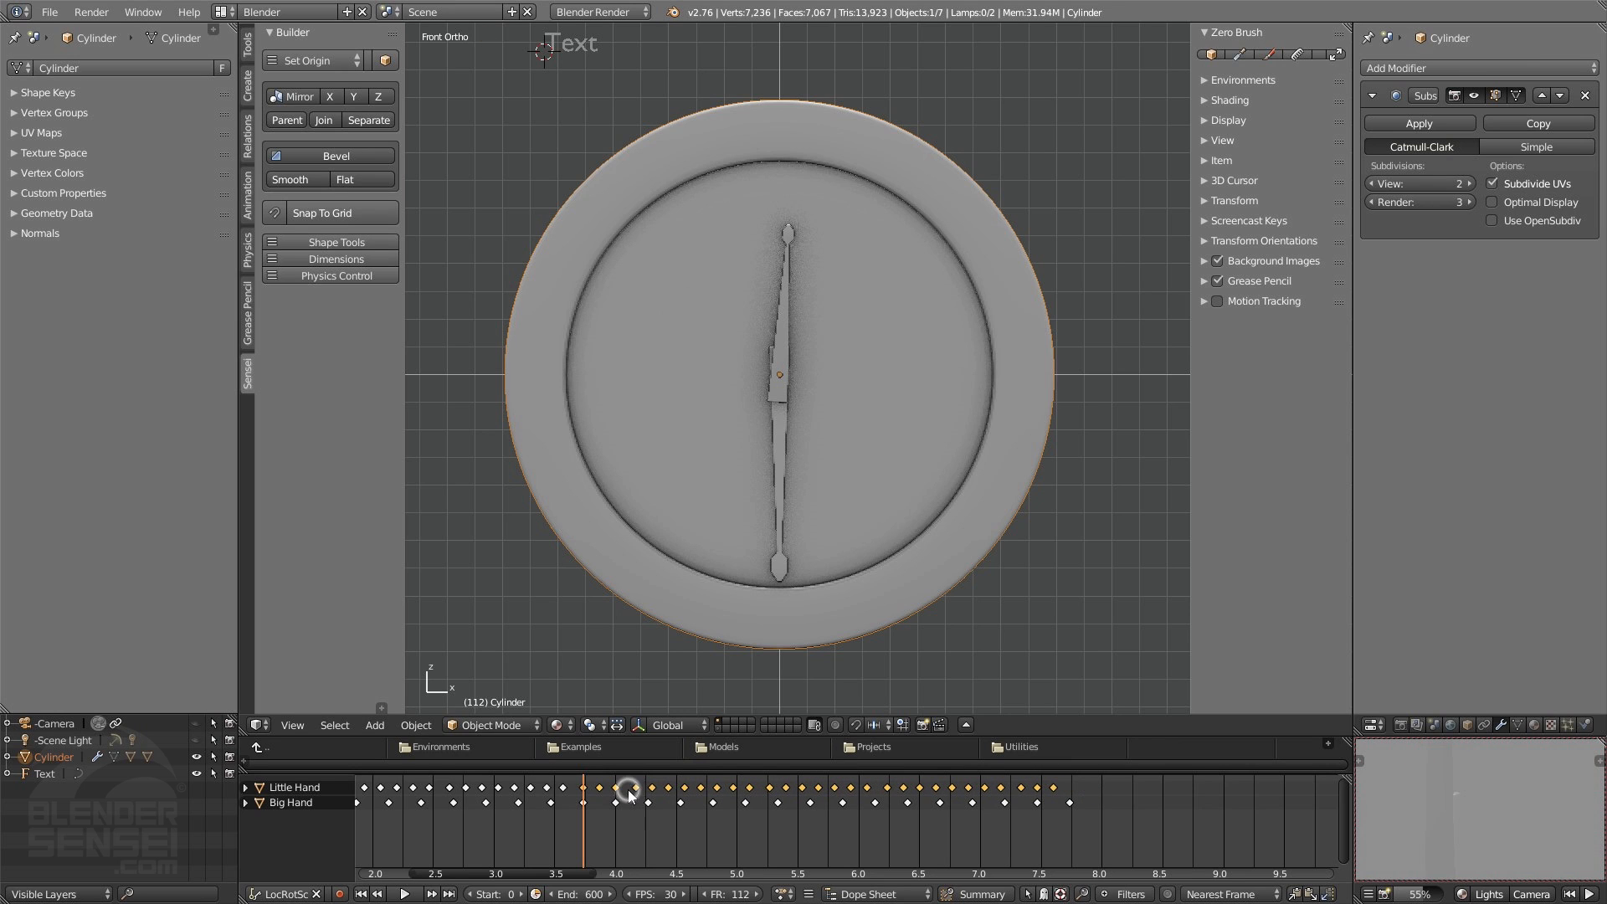
right_click(487, 825)
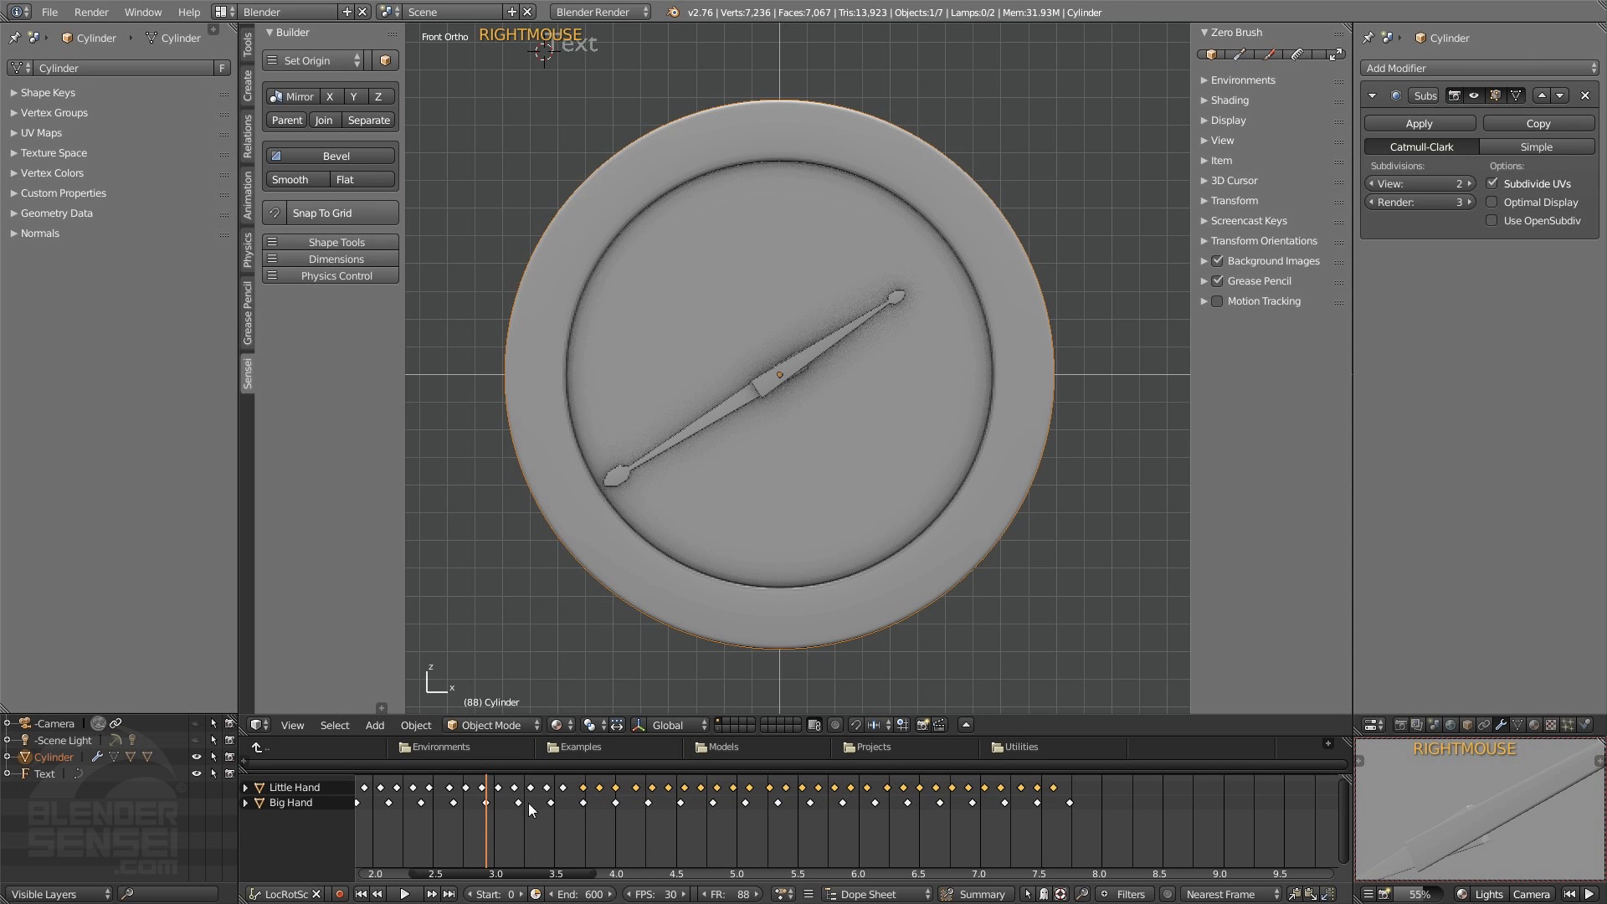
key("ctrl+z")
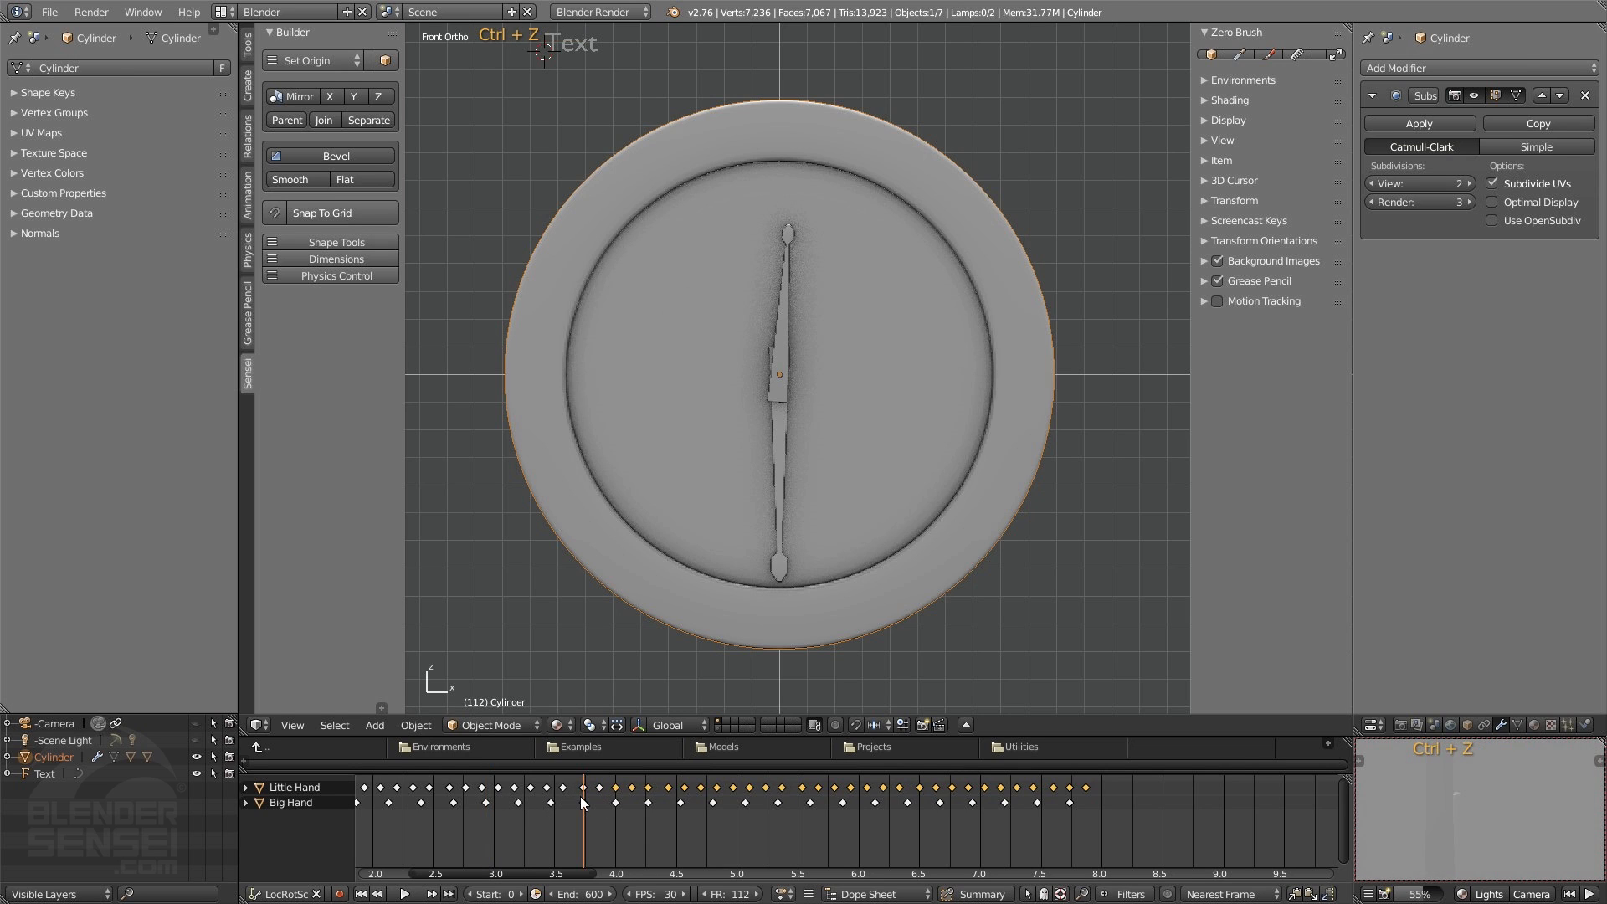
key("ctrl+z")
- Shift the selected Little Hand keyframes earlier so the first one sits at the 4.0-second mark
right_click(1287, 815)
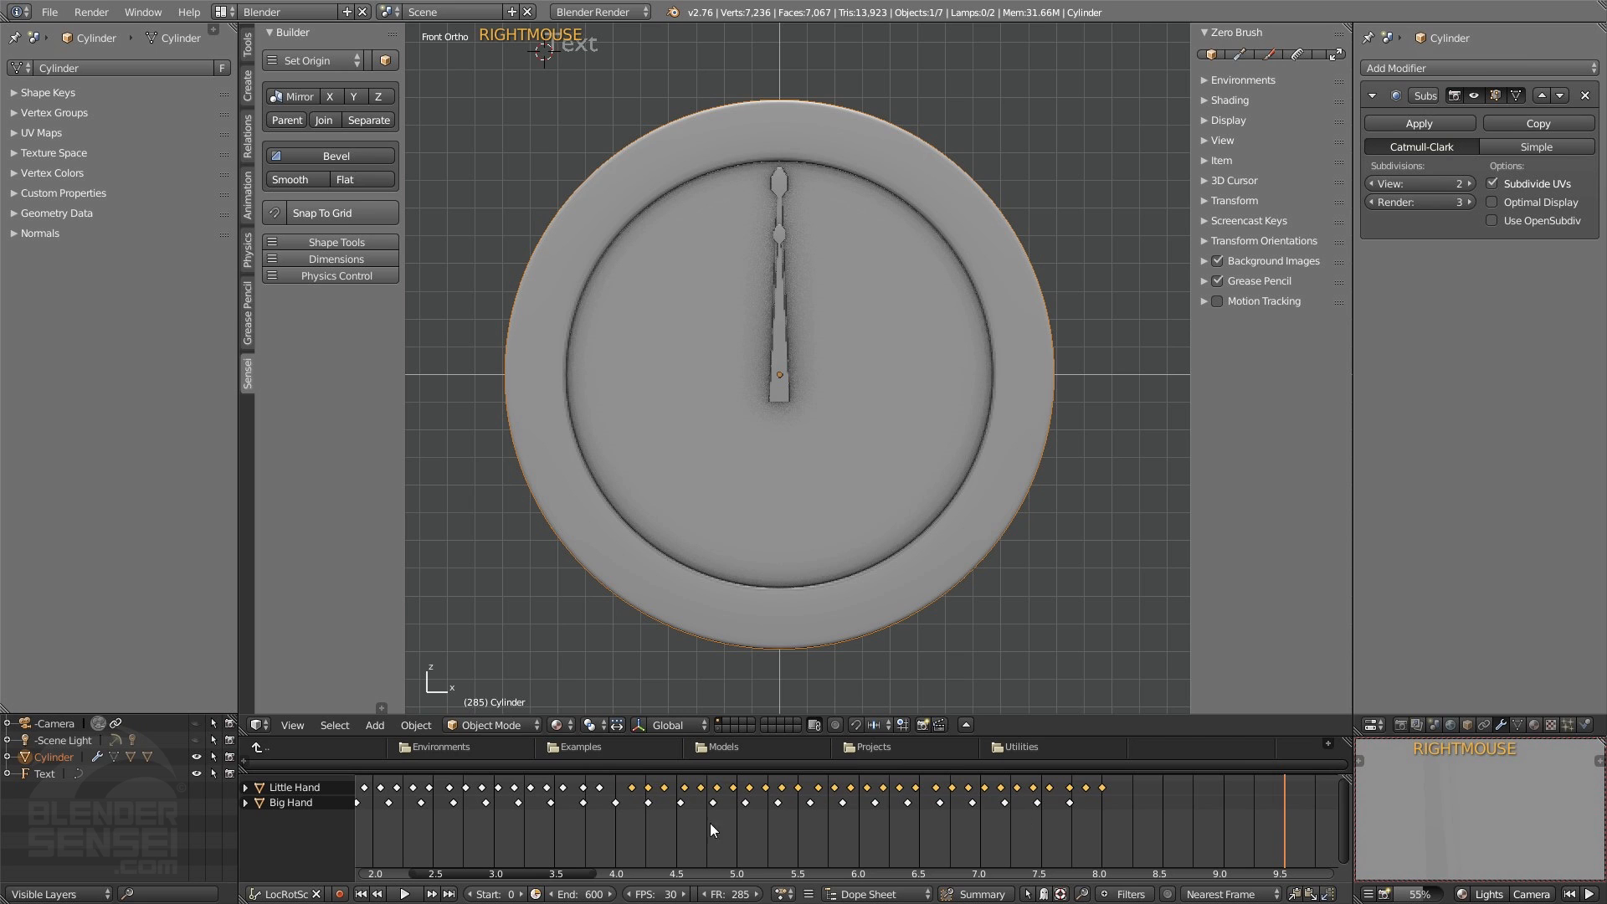
key("g")
key("g")
left_click(631, 788)
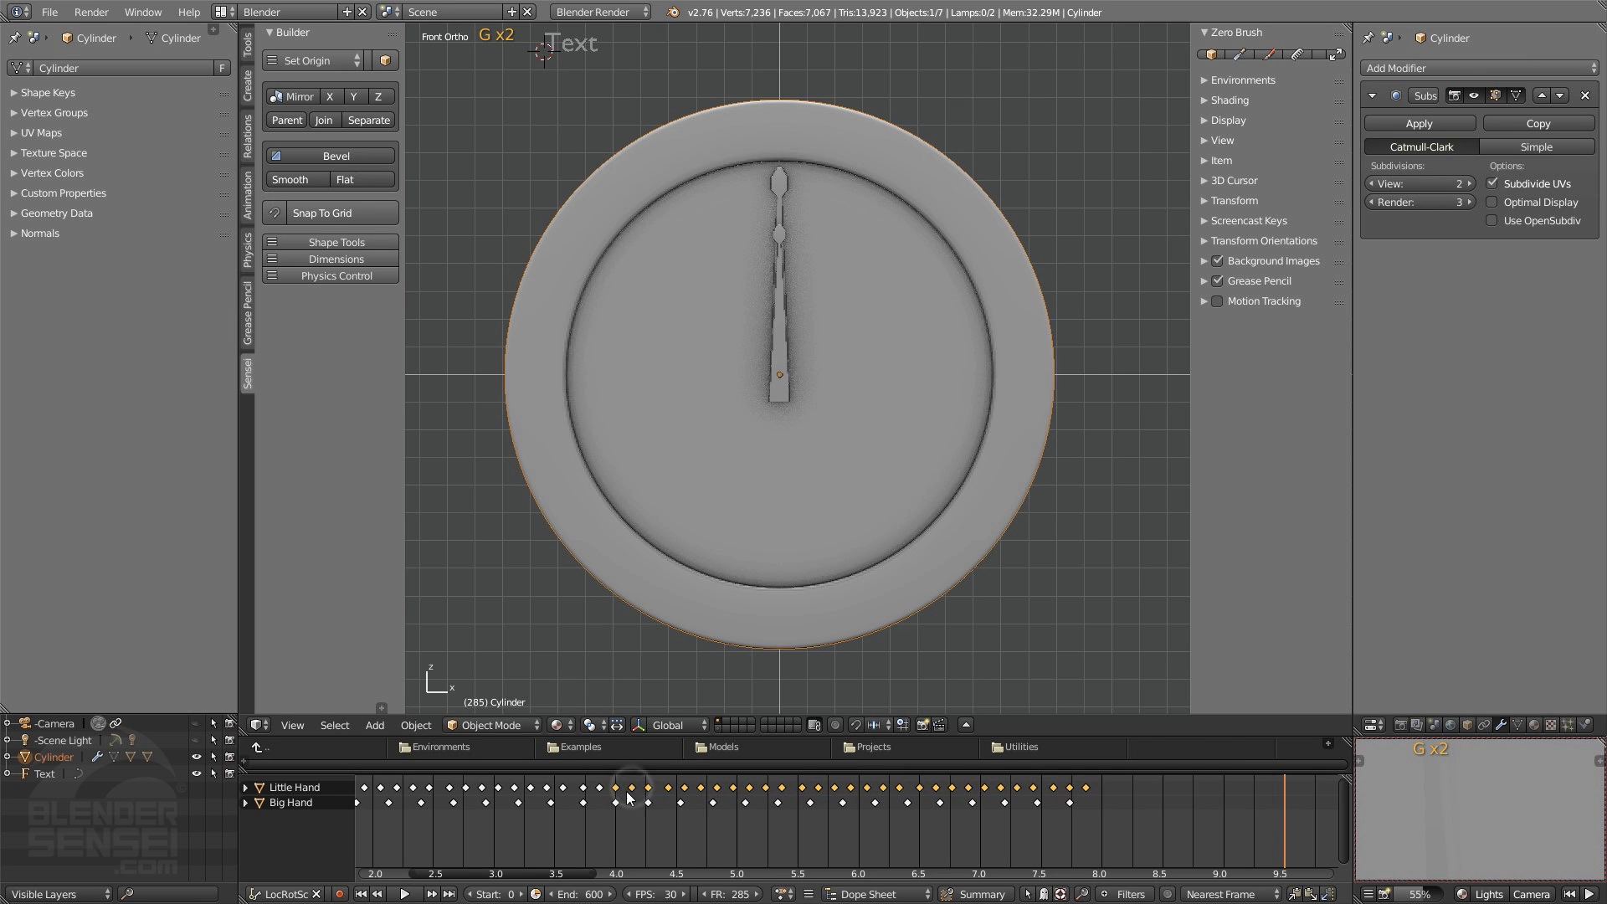
- Replay the animation from about the 2.5-second mark to check the Little Hand's timing
right_click(563, 820)
right_click(431, 839)
left_click(404, 894)
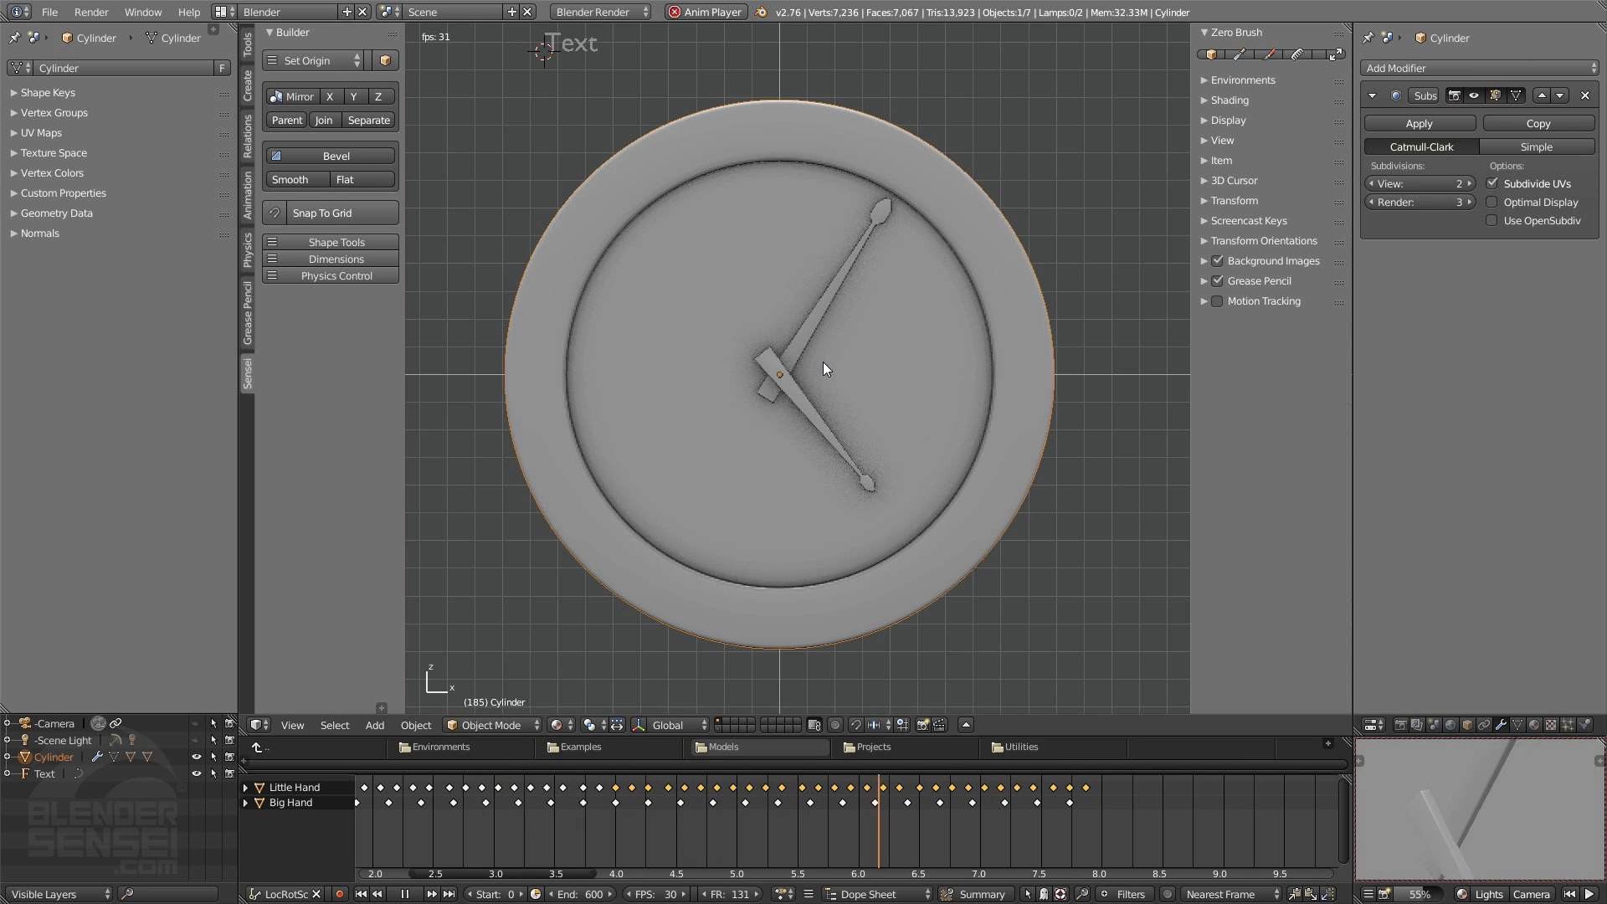
left_click(405, 894)
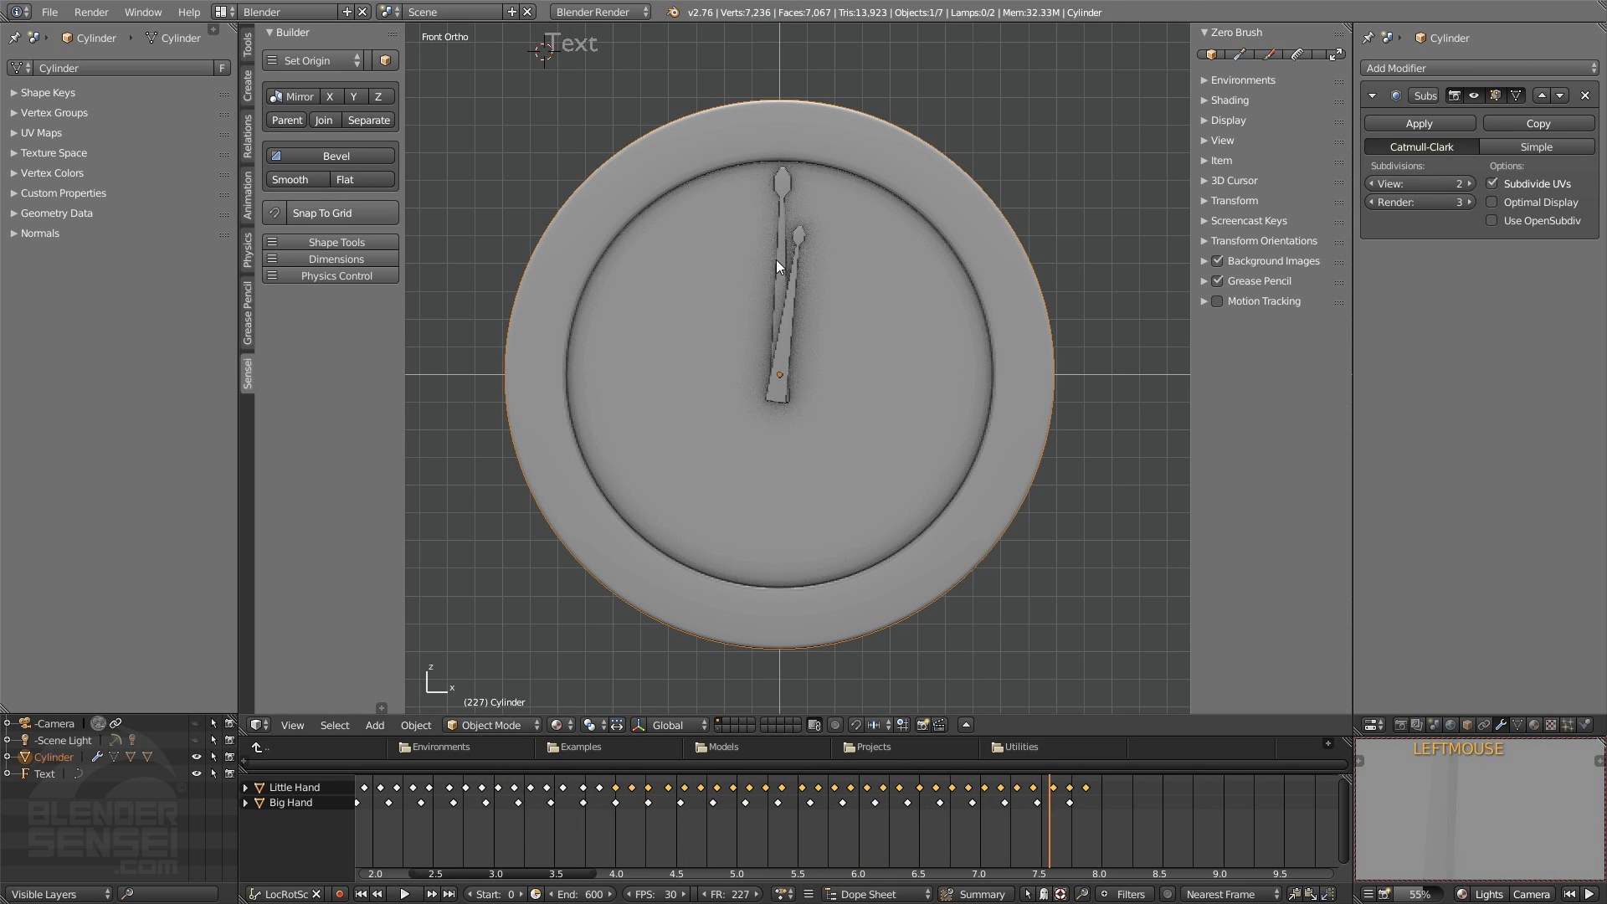
- Open the text object above the clock for editing and delete its default word
middle_click_drag(787, 267, 790, 376, "shift")
middle_click_drag(699, 241, 745, 296, "shift")
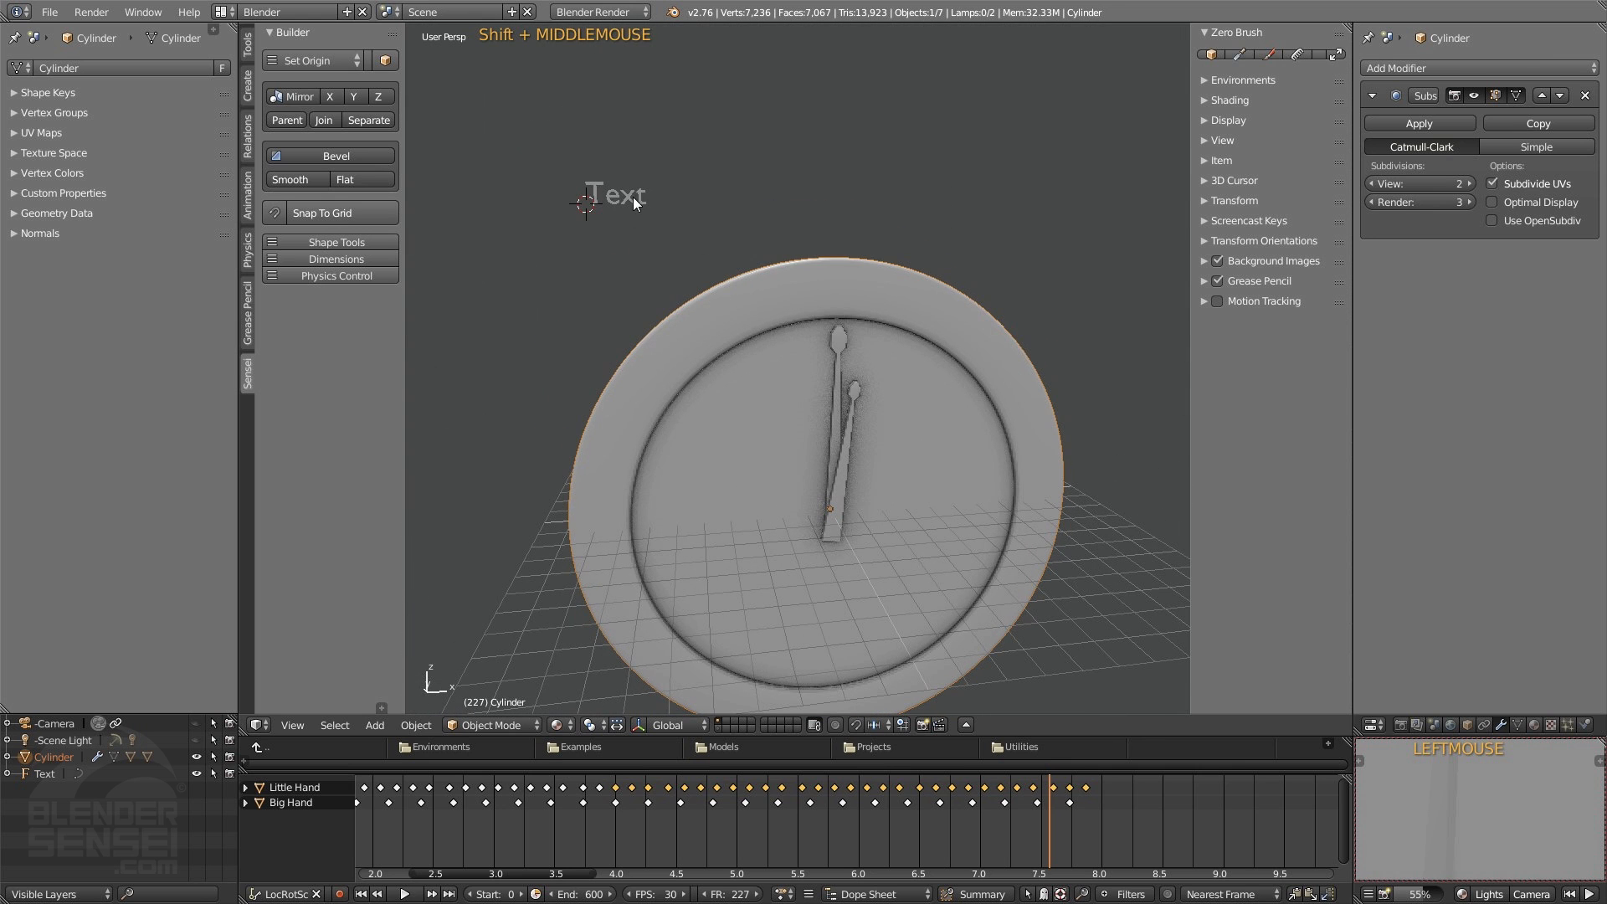
left_click(636, 197)
middle_click_drag(650, 213, 716, 284, "shift")
scroll(724, 294, "up", 2)
key("Tab")
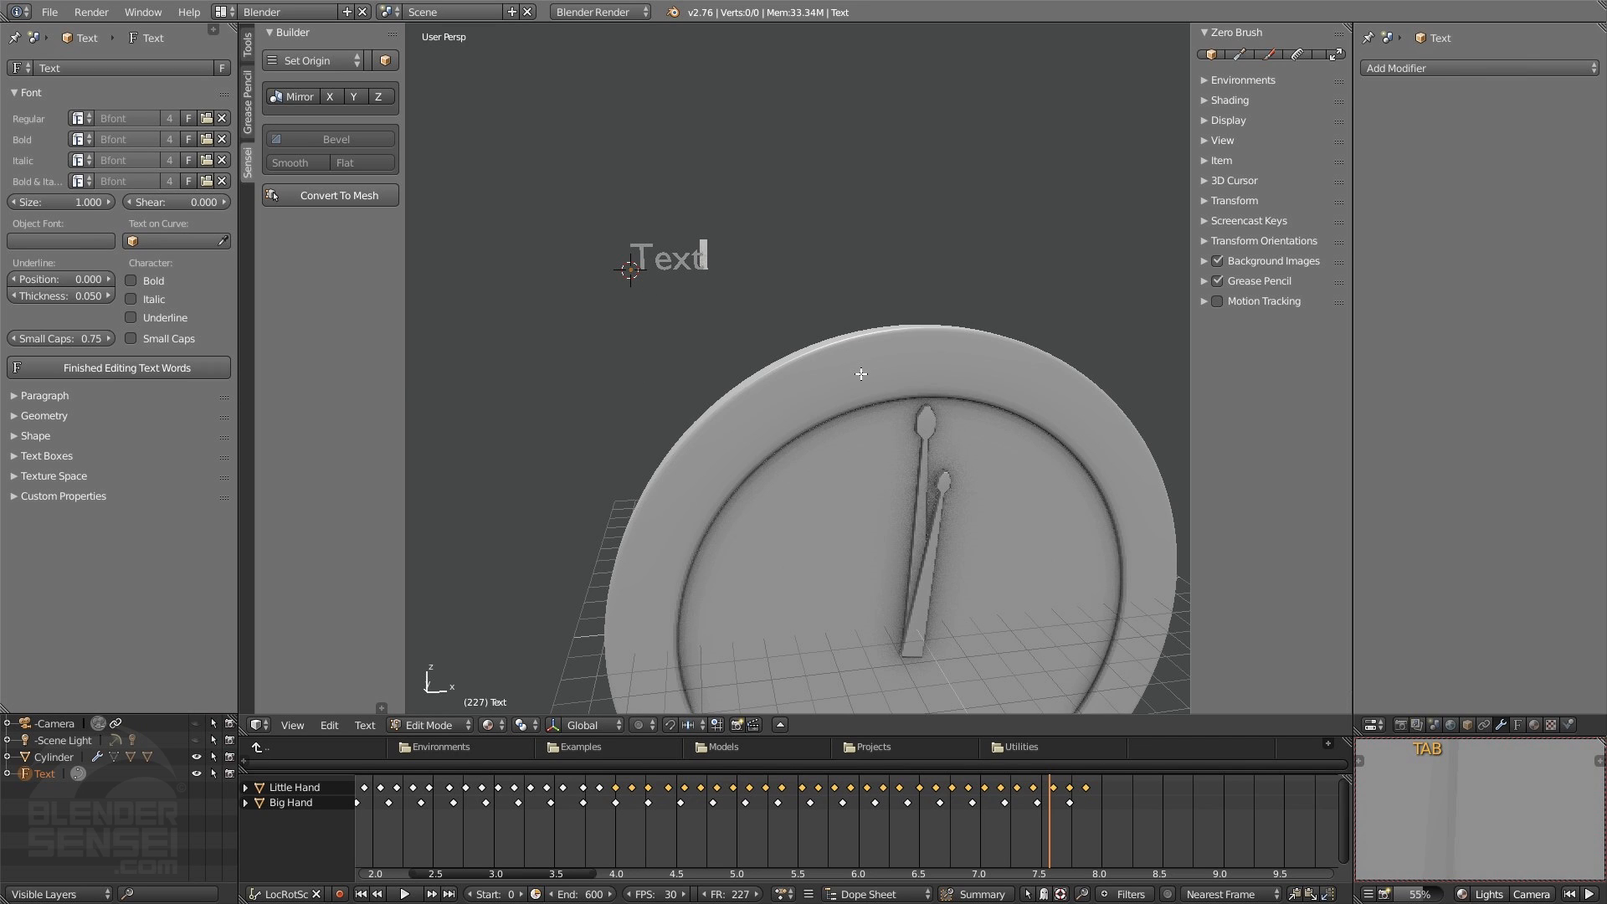
key("BackSpace")
key("BackSpace")
key("BackSpace")
key("BackSpace")
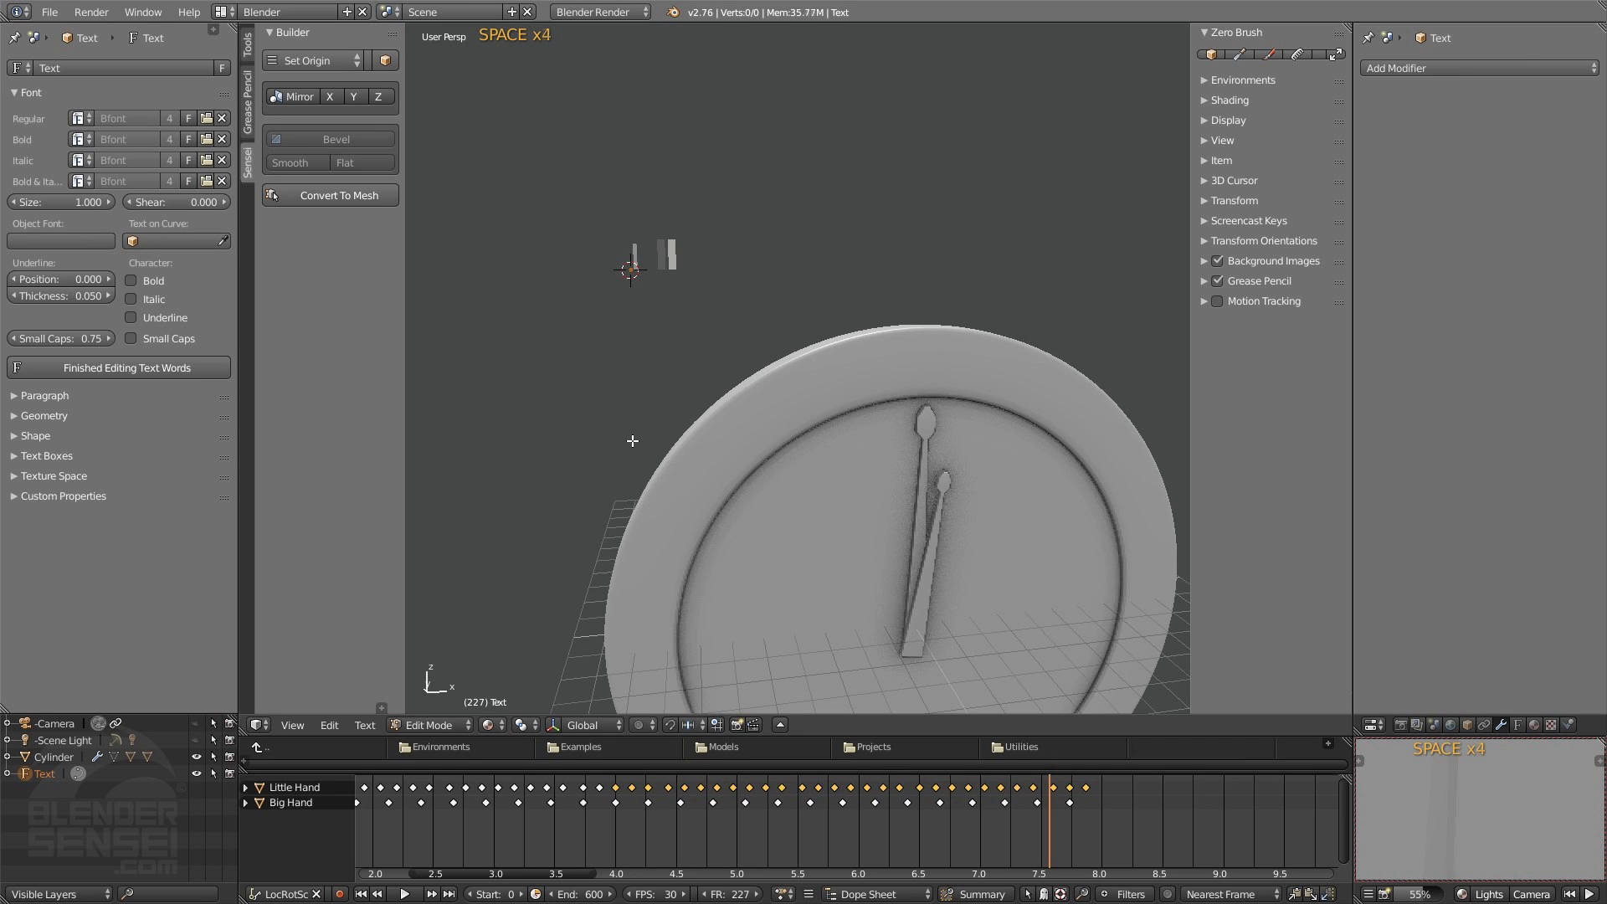
- Enter the Roman numerals I, III, VI, IV and XII in the text object, separated by several spaces
key("BackSpace")
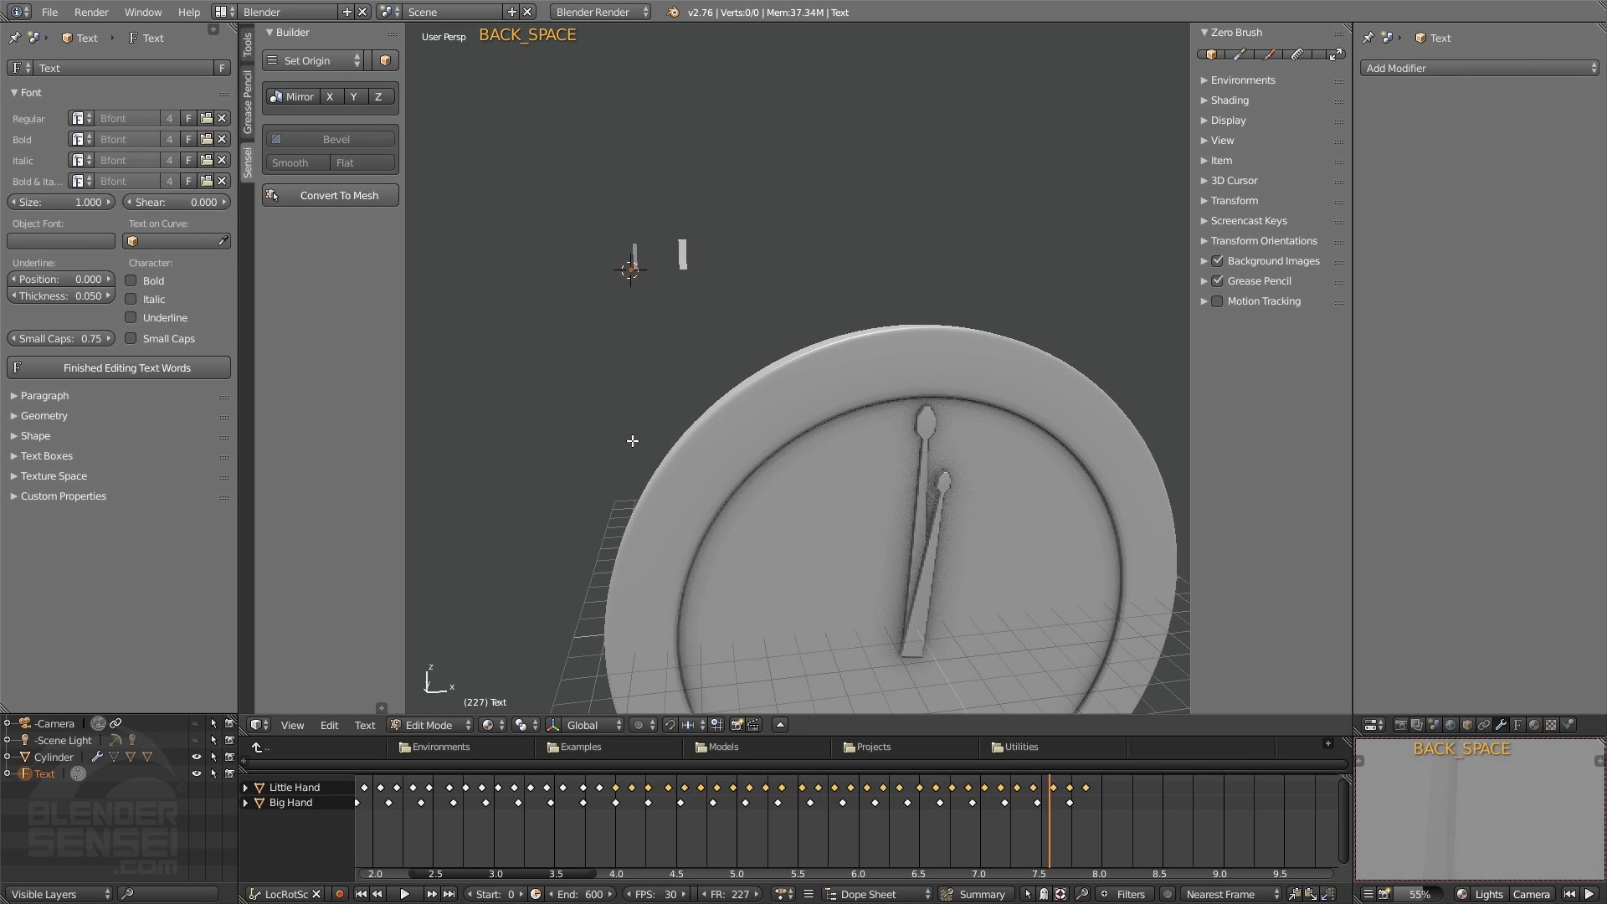
type("I    III")
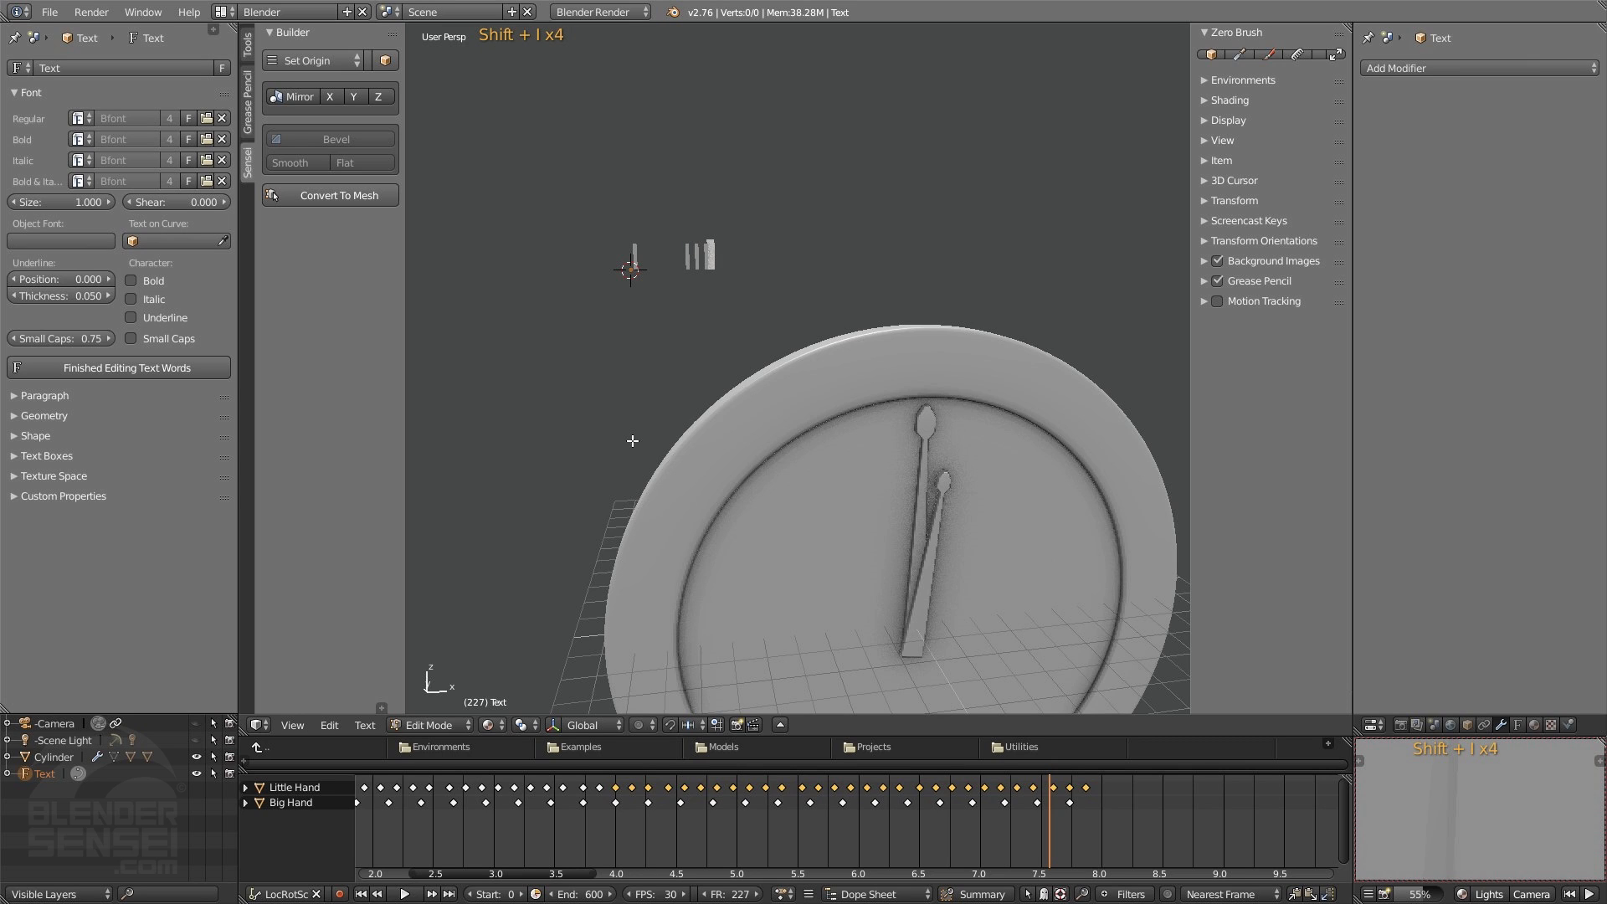
type("    V")
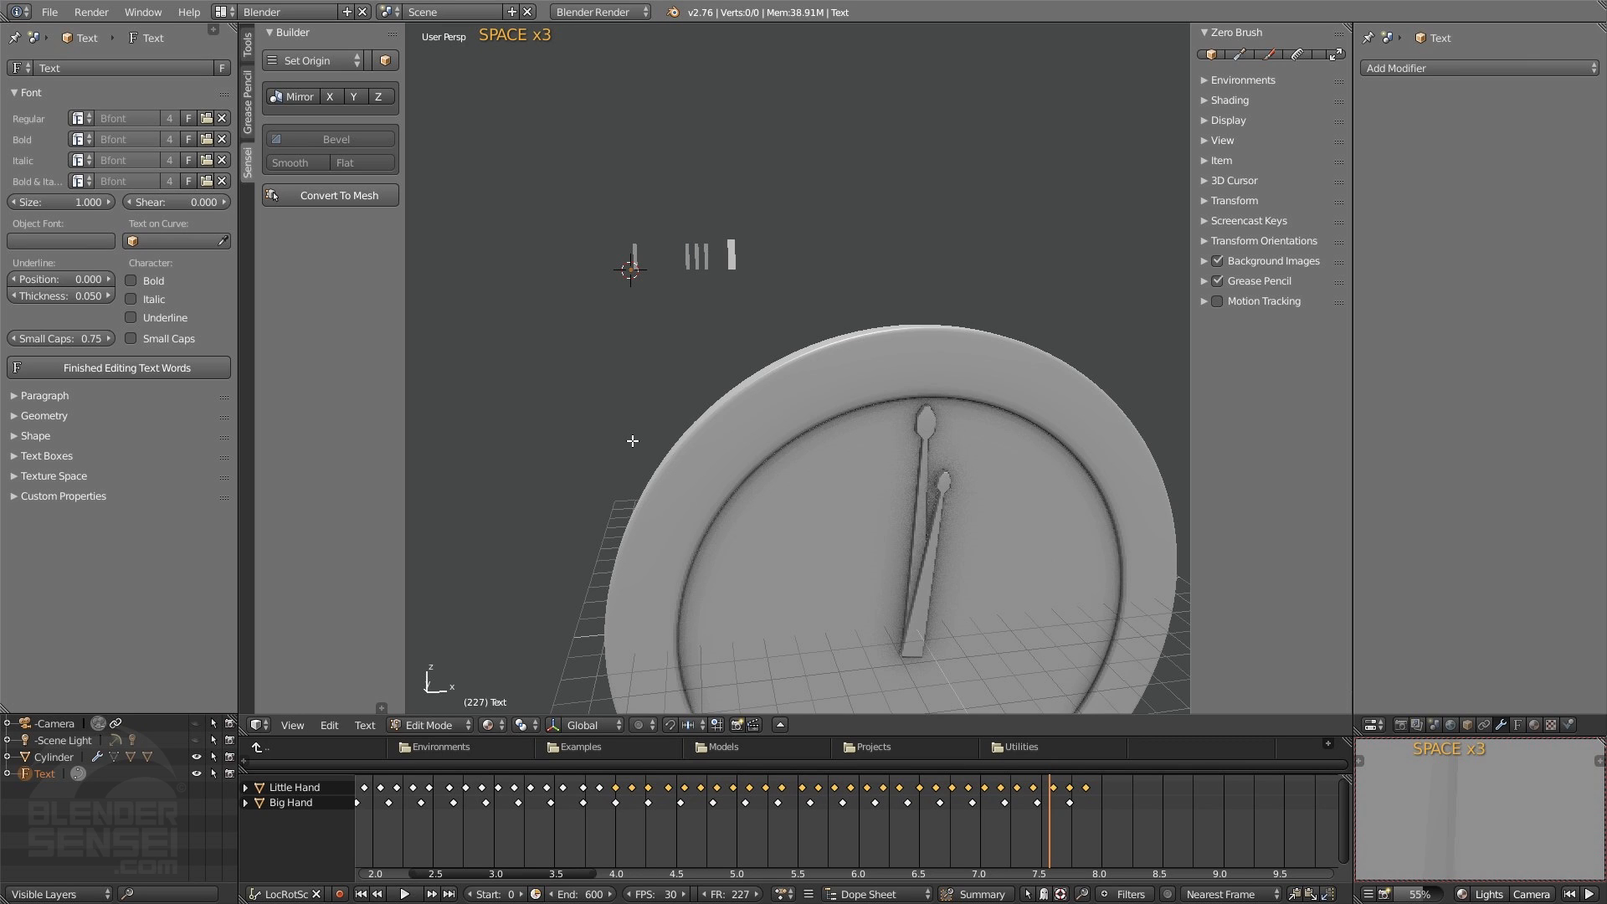
type("I")
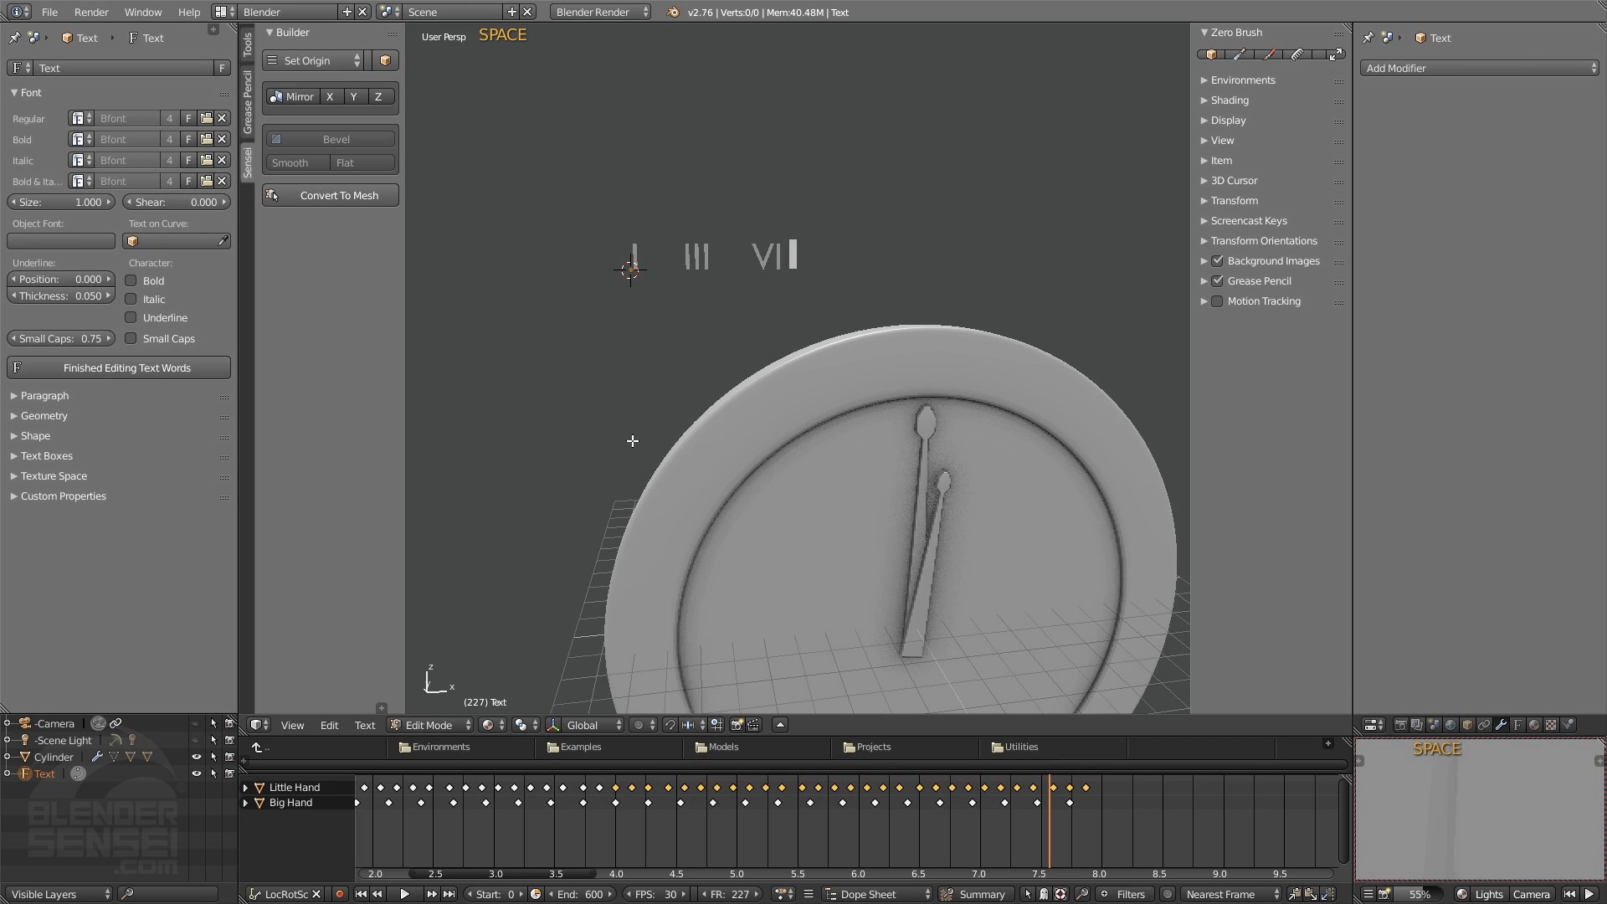
type("    IV")
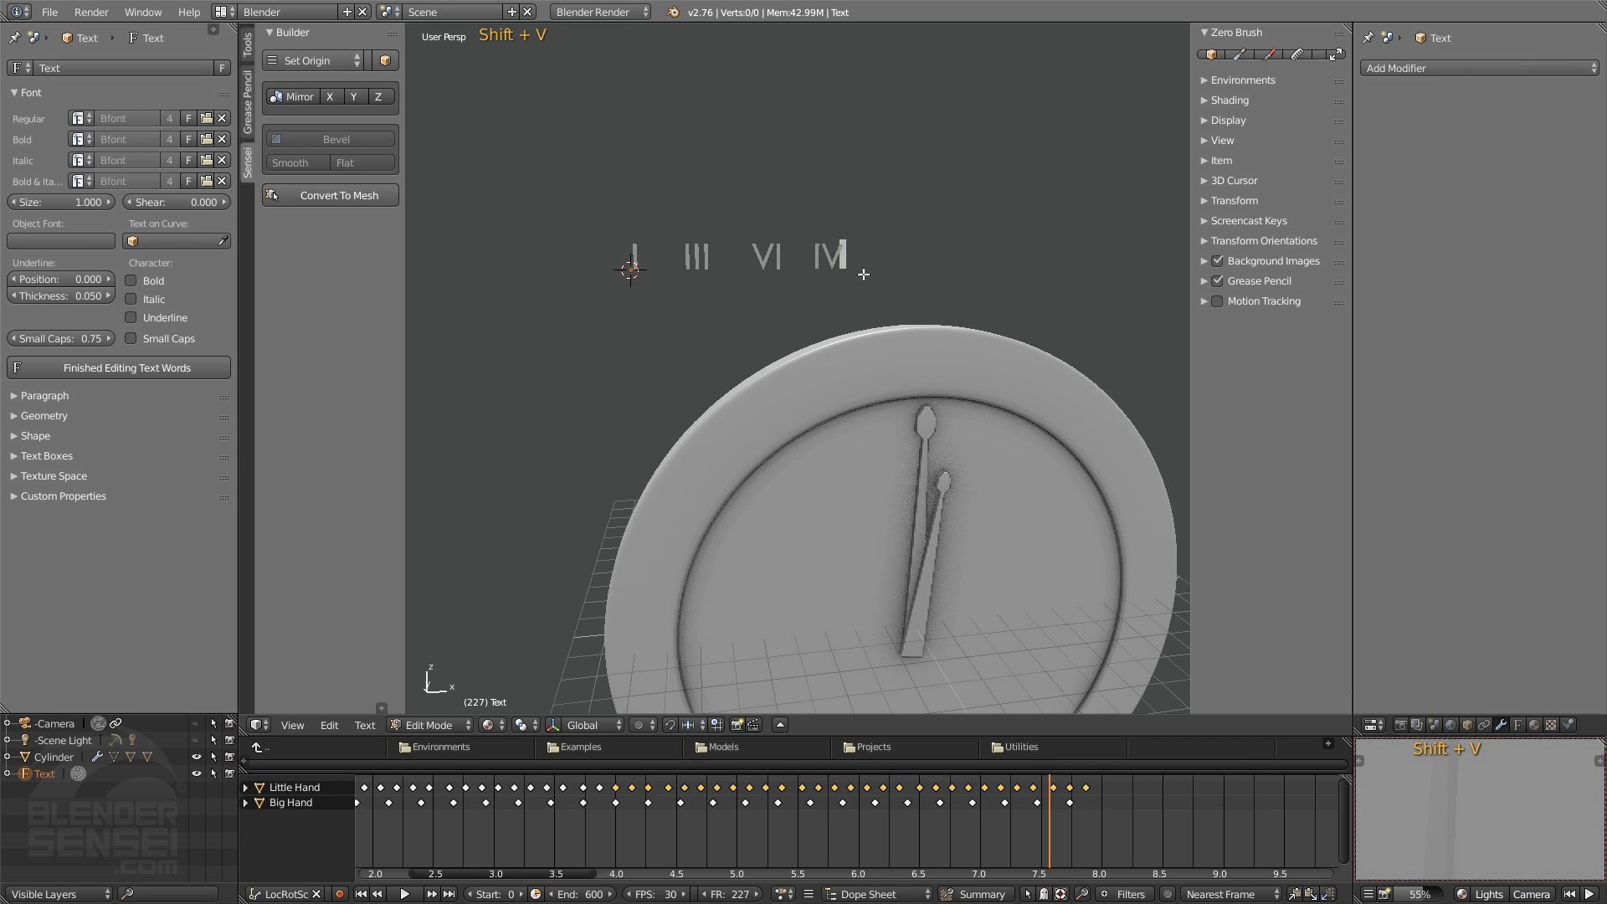
type("    XII")
middle_click_drag(909, 270, 784, 181)
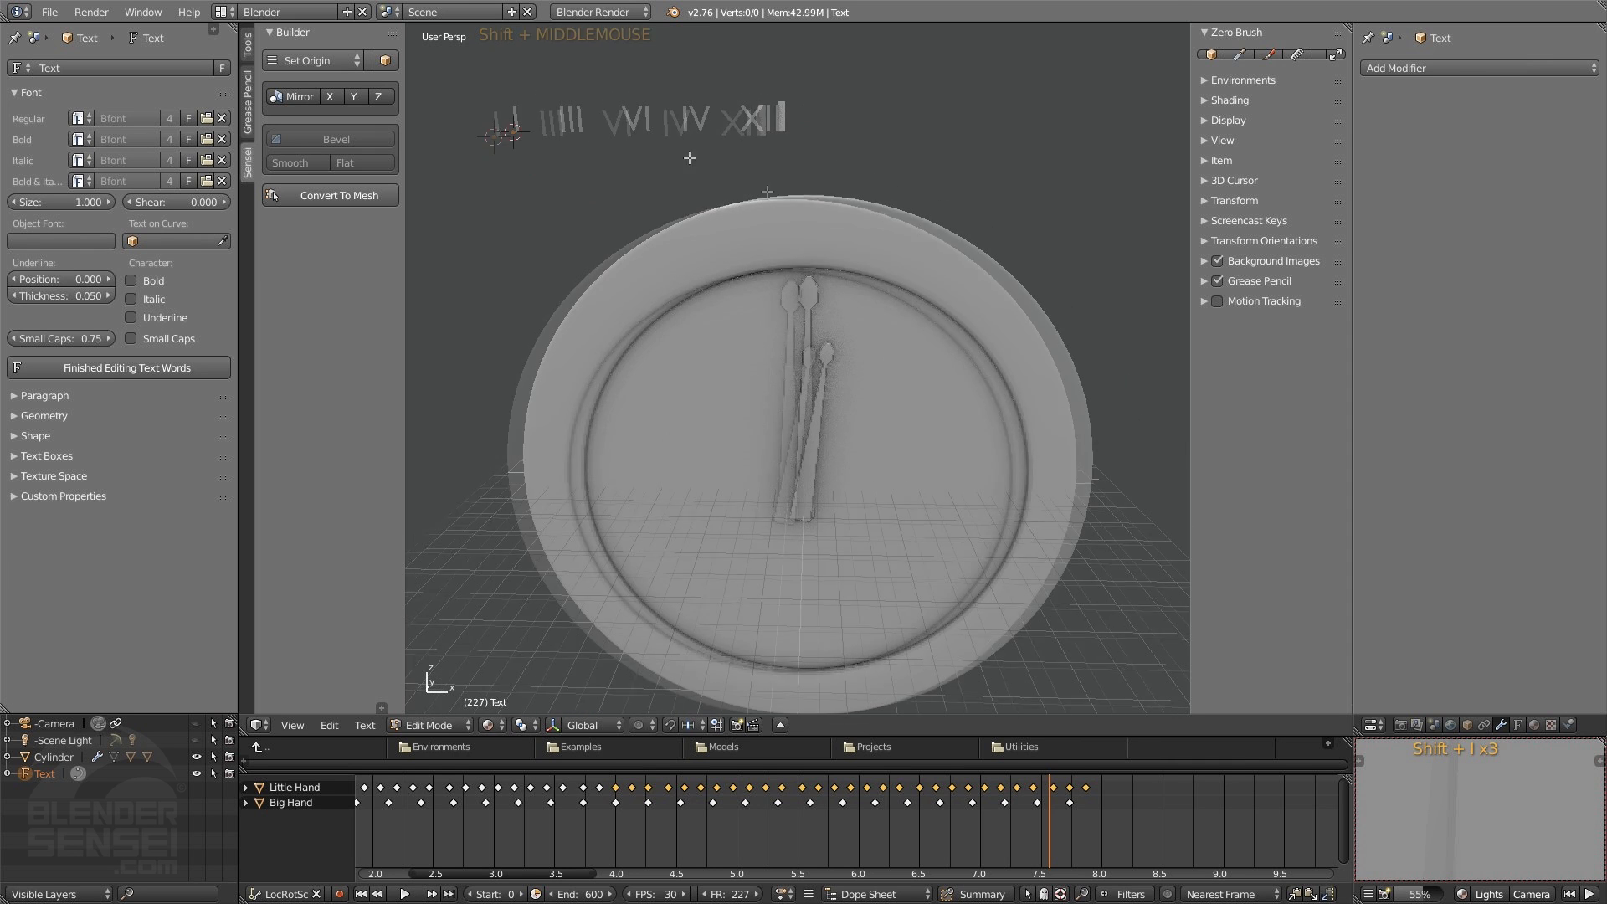
middle_click_drag(507, 111, 519, 112)
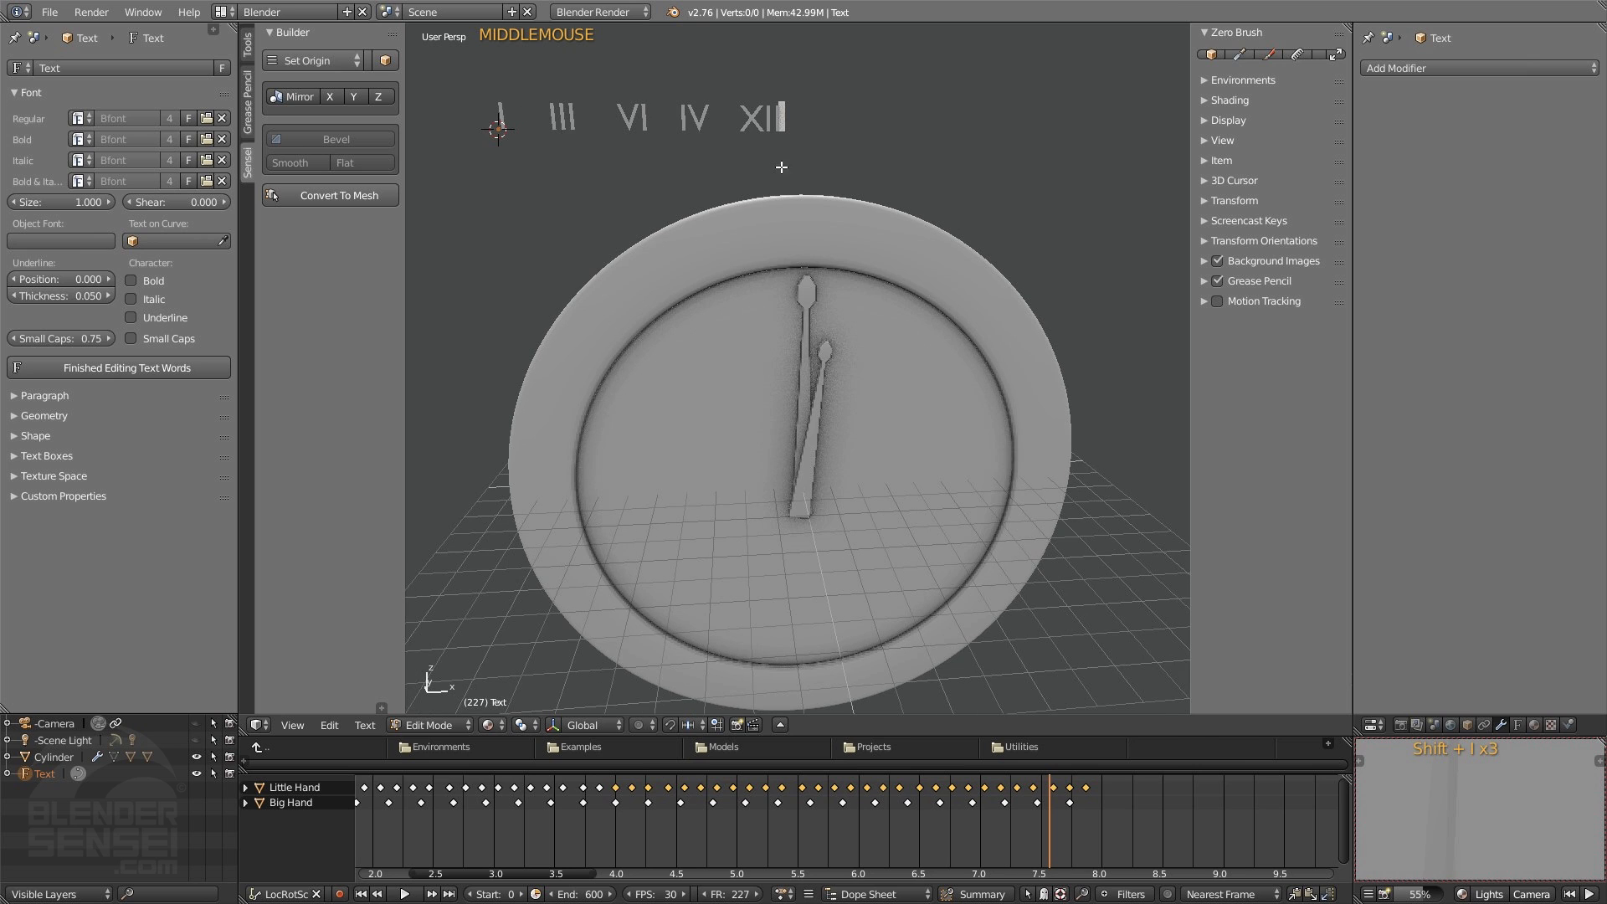
middle_click_drag(817, 243, 767, 191, "shift")
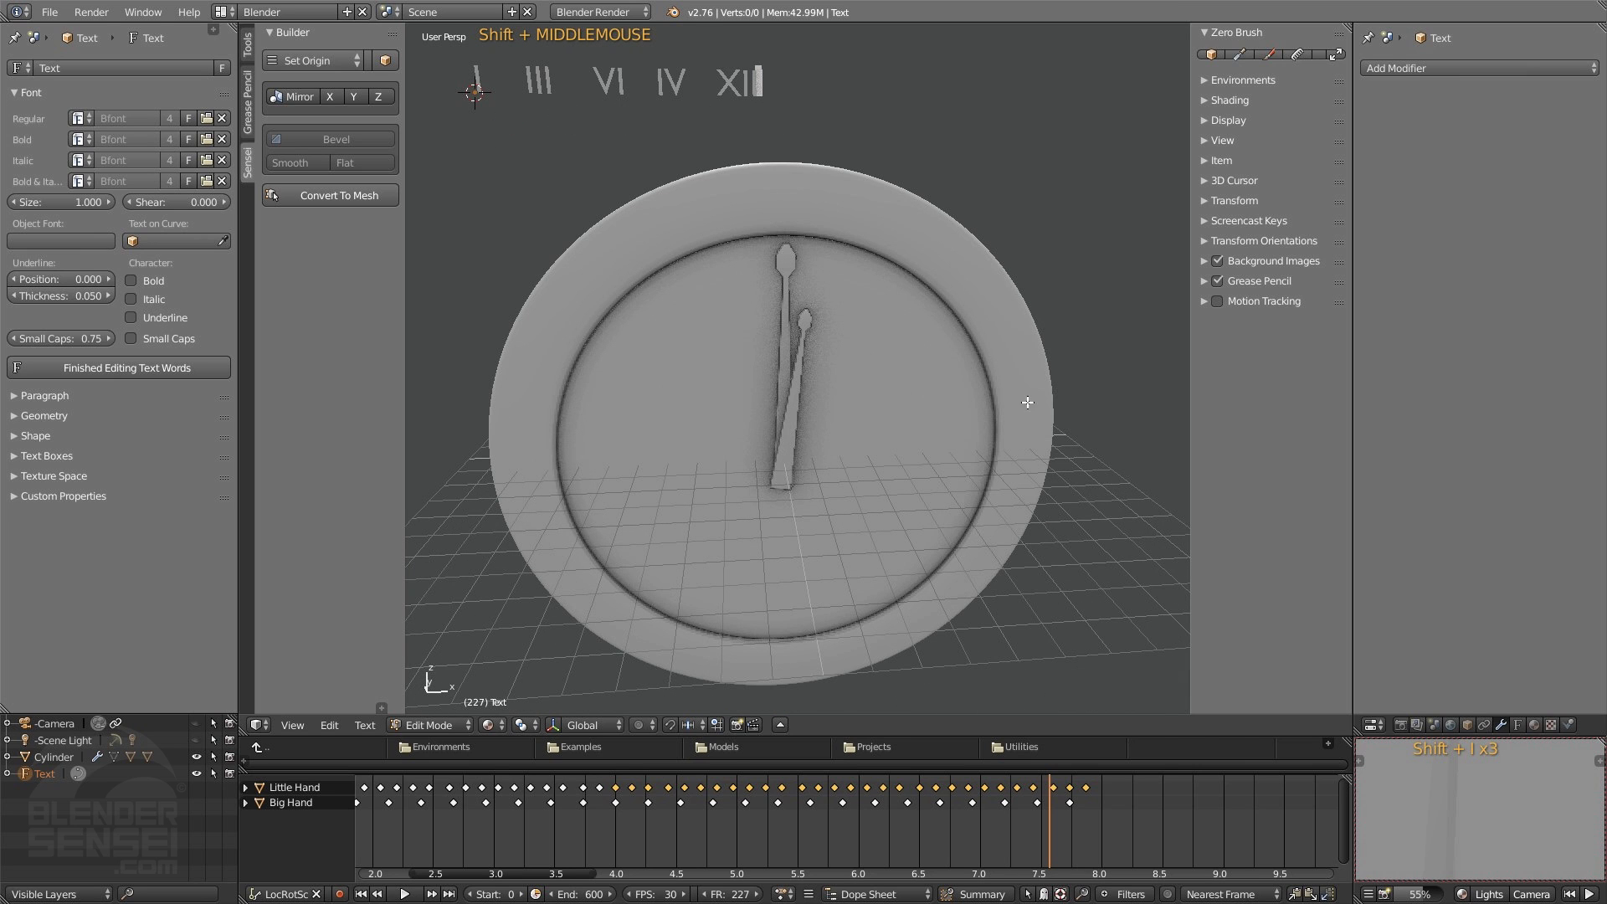
- Delete the leading numeral I and the spaces before III from the text
middle_click_drag(565, 413, 725, 369, "shift")
key("Left")
key("Left")
key("Left")
key("Left")
key("Left")
key("Left")
key("Left")
key("Left")
key("Left")
key("Left")
key("Left")
key("Left")
key("Left")
key("Left")
key("Left")
key("Left")
key("Left")
key("Left")
key("Left")
key("Left")
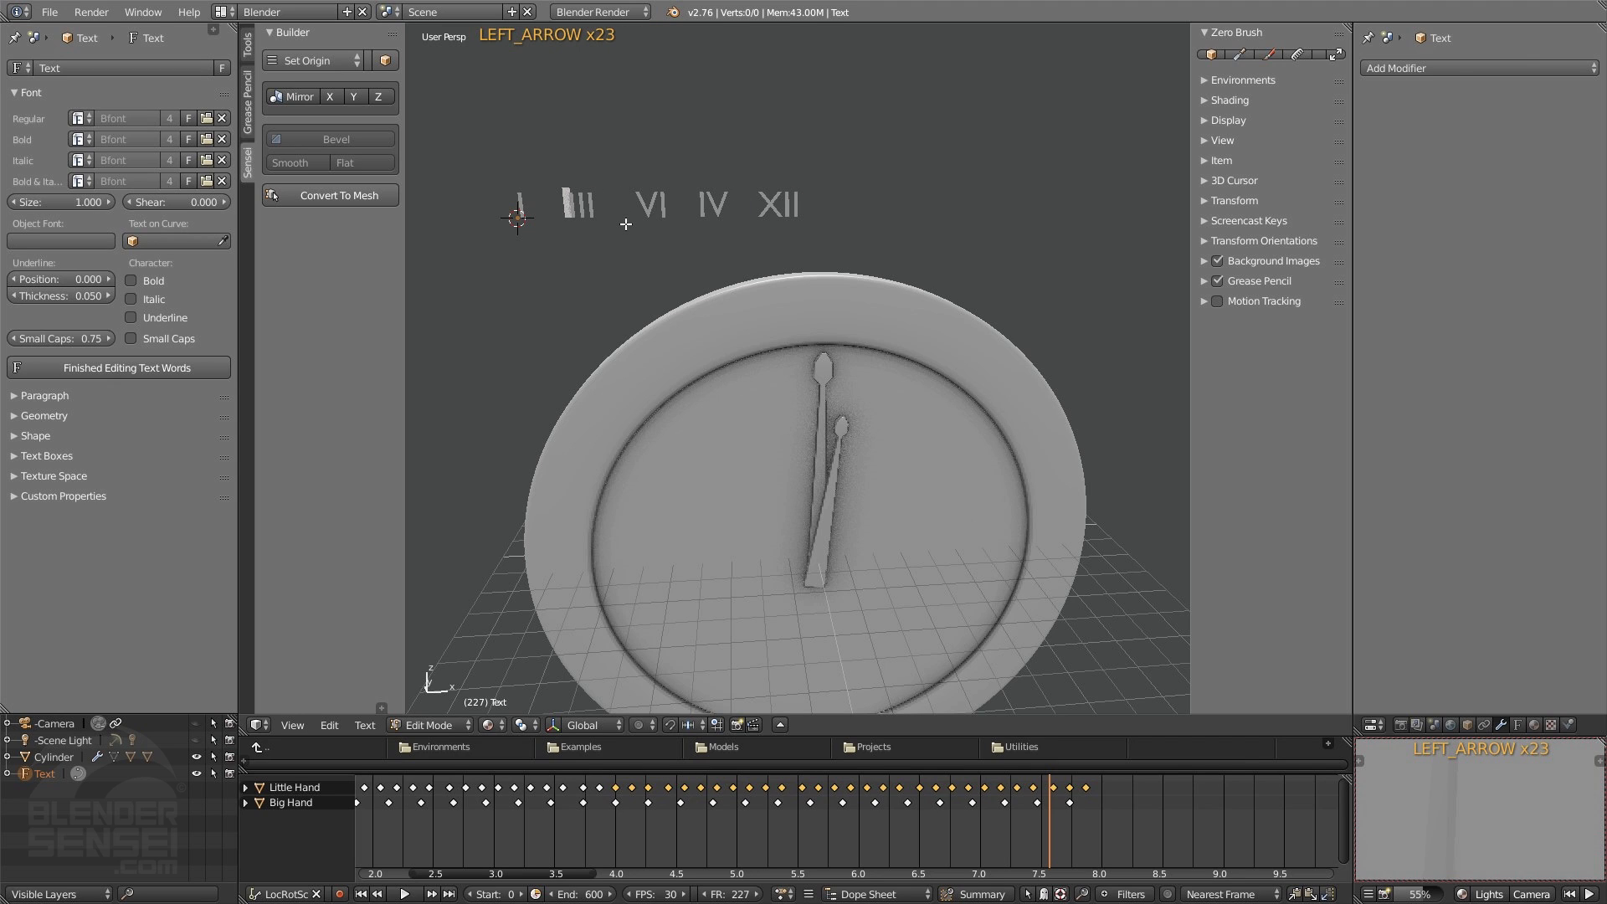
key("BackSpace")
key("BackSpace")
key("BackSpace")
key("BackSpace")
key("BackSpace")
key("BackSpace")
key("BackSpace")
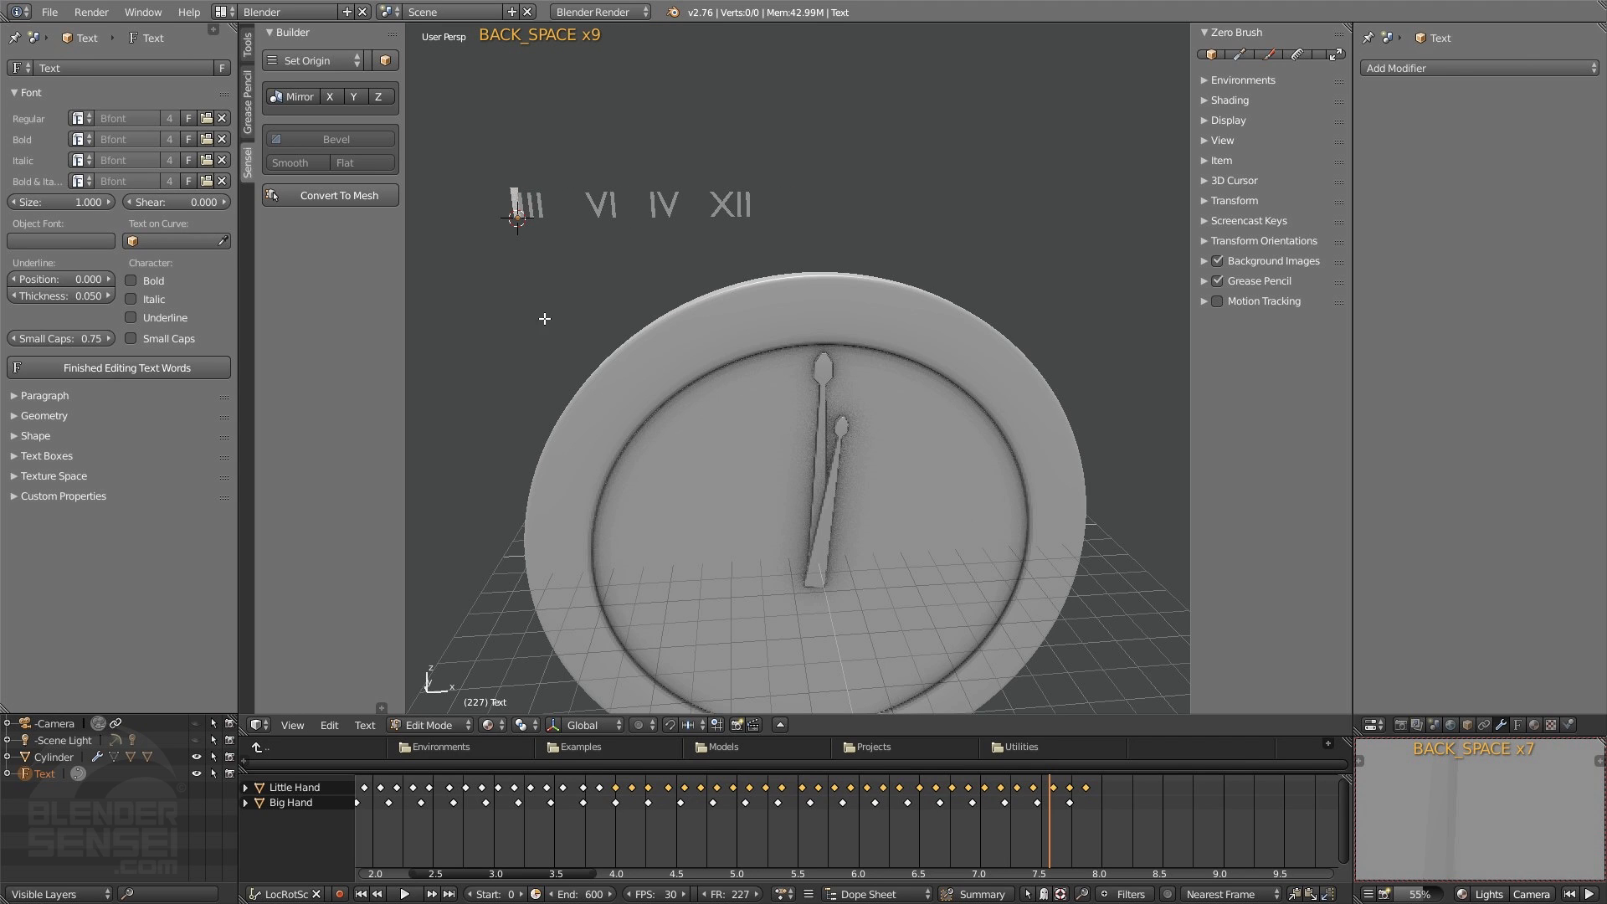
- Finish editing the text and scale the whole row of numerals up
middle_click_drag(611, 256, 735, 255)
key("Tab")
key("s")
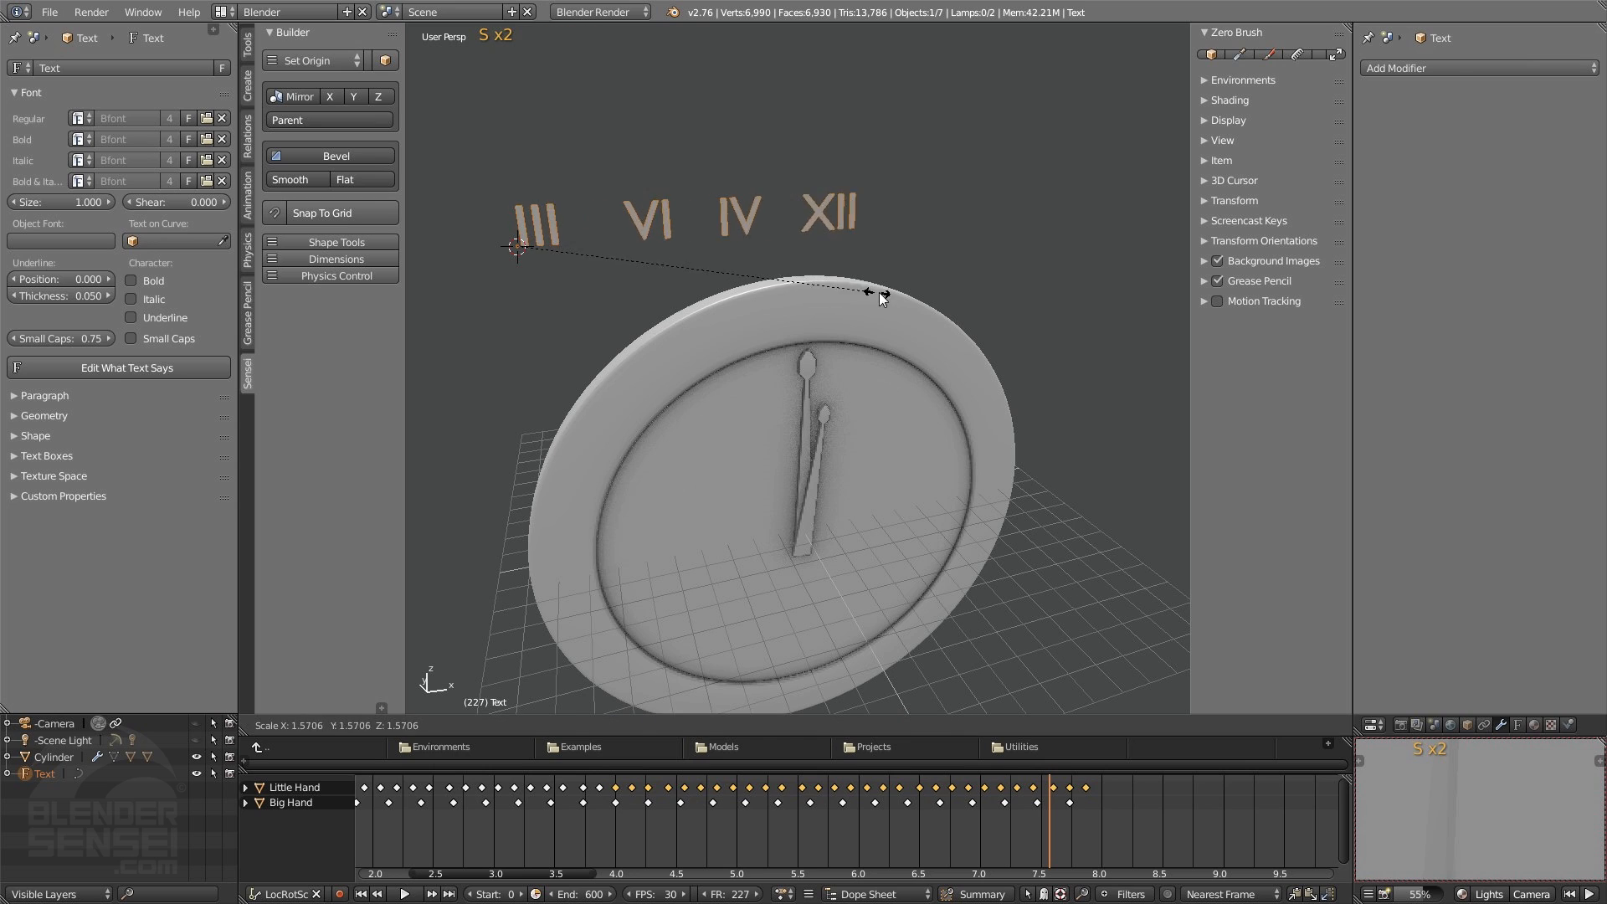
left_click(930, 325)
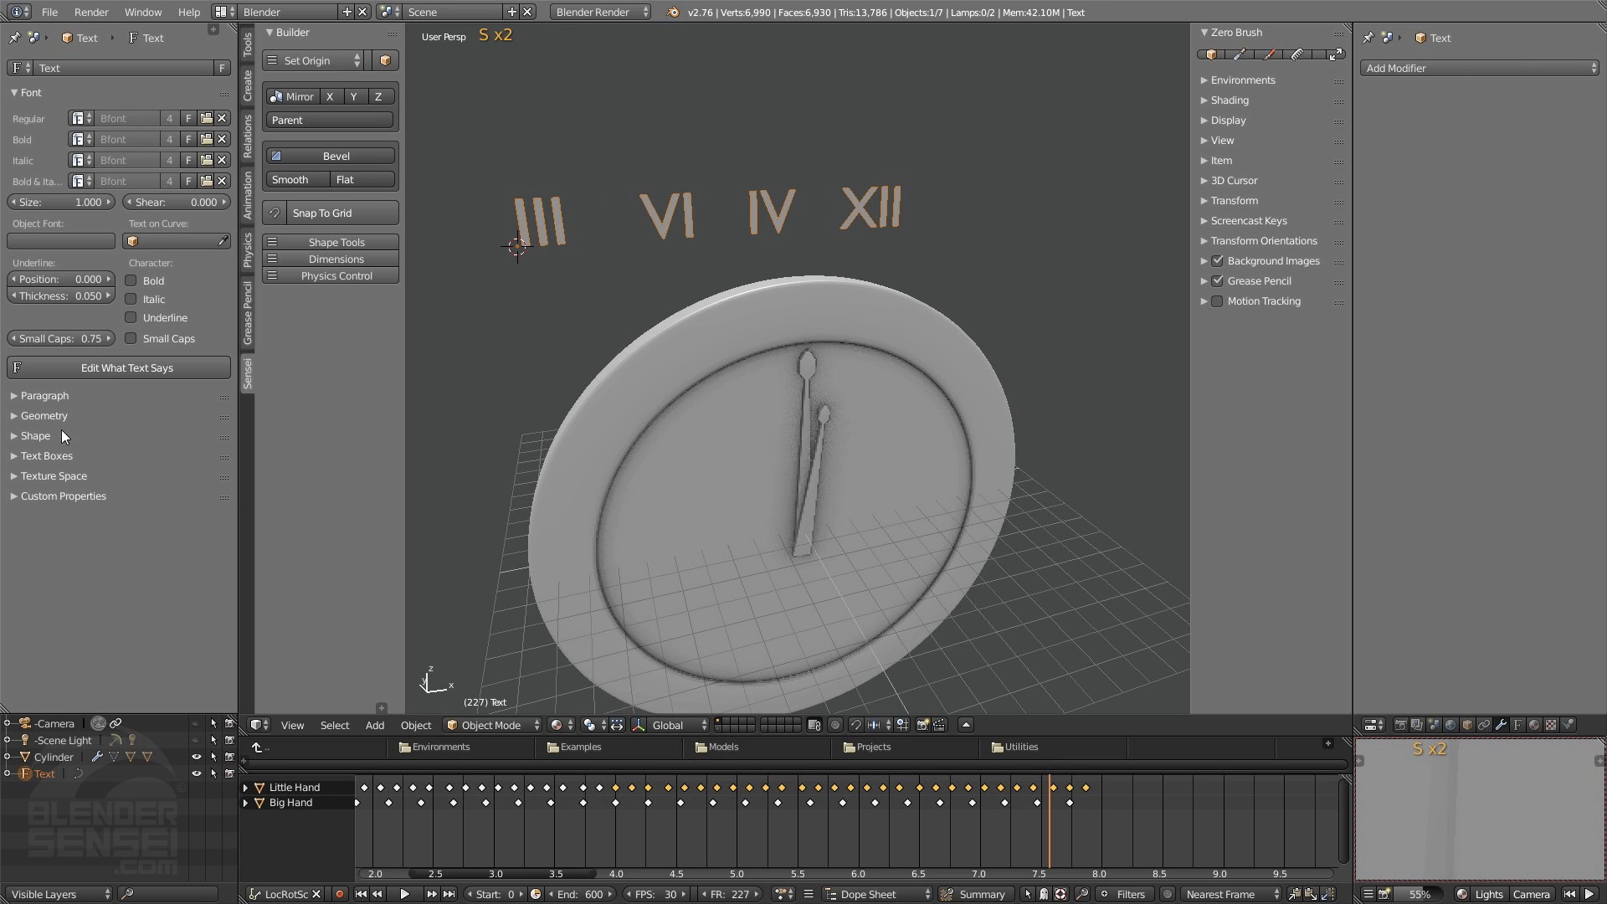
- Give the numeral text thickness with an extrusion of 0.158
left_click(19, 418)
left_click(56, 92)
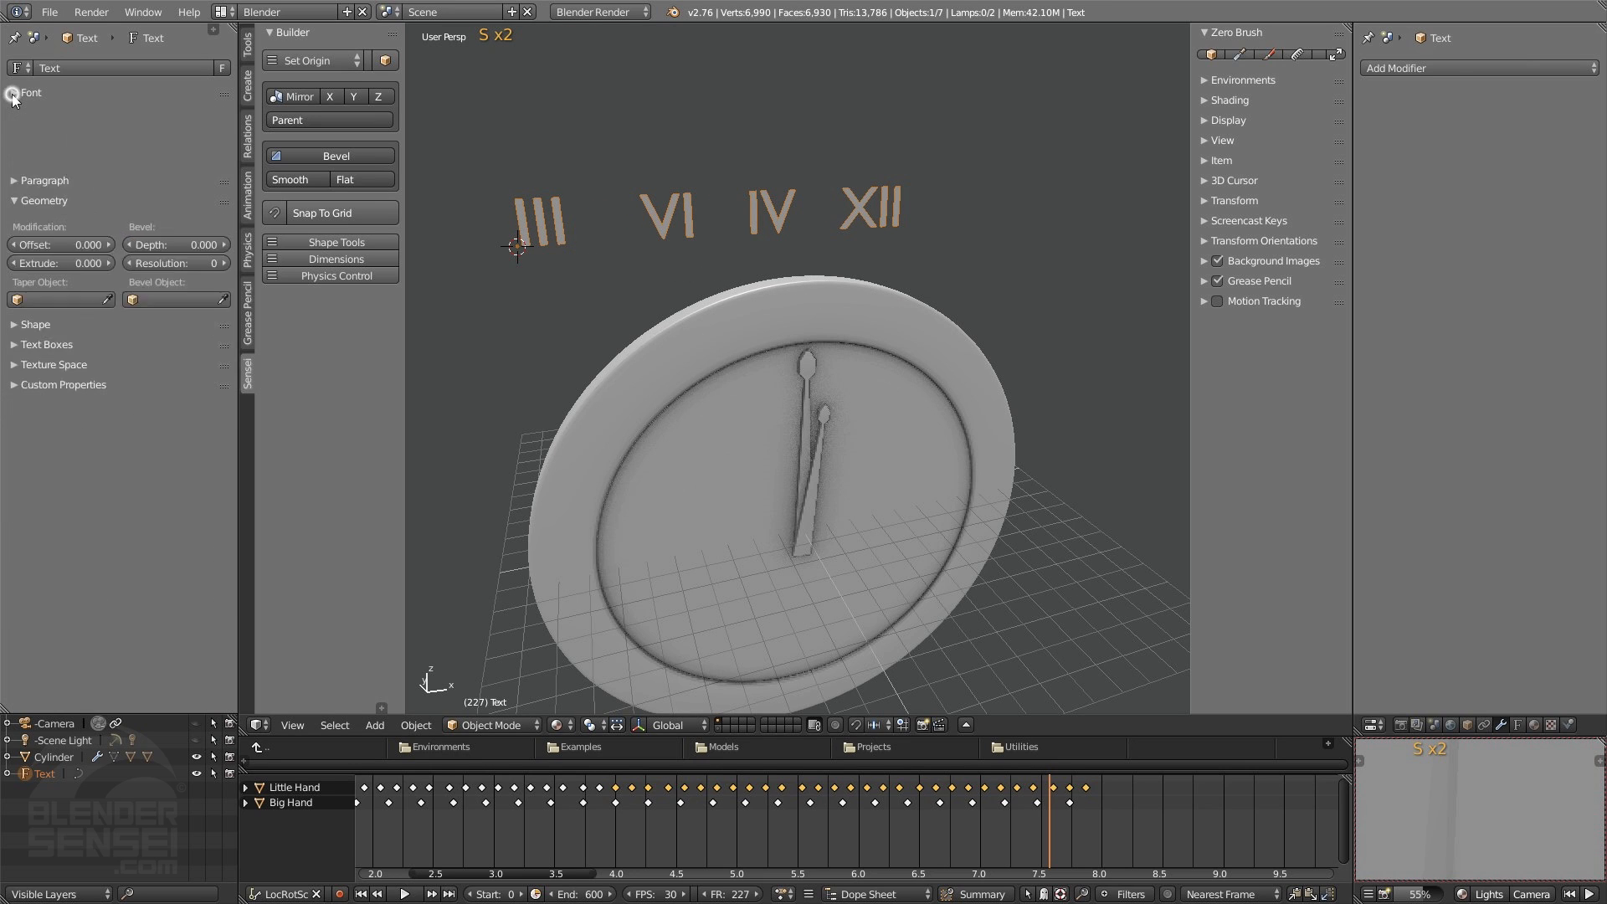
left_click_drag(65, 192, 138, 194)
middle_click_drag(635, 214, 705, 255)
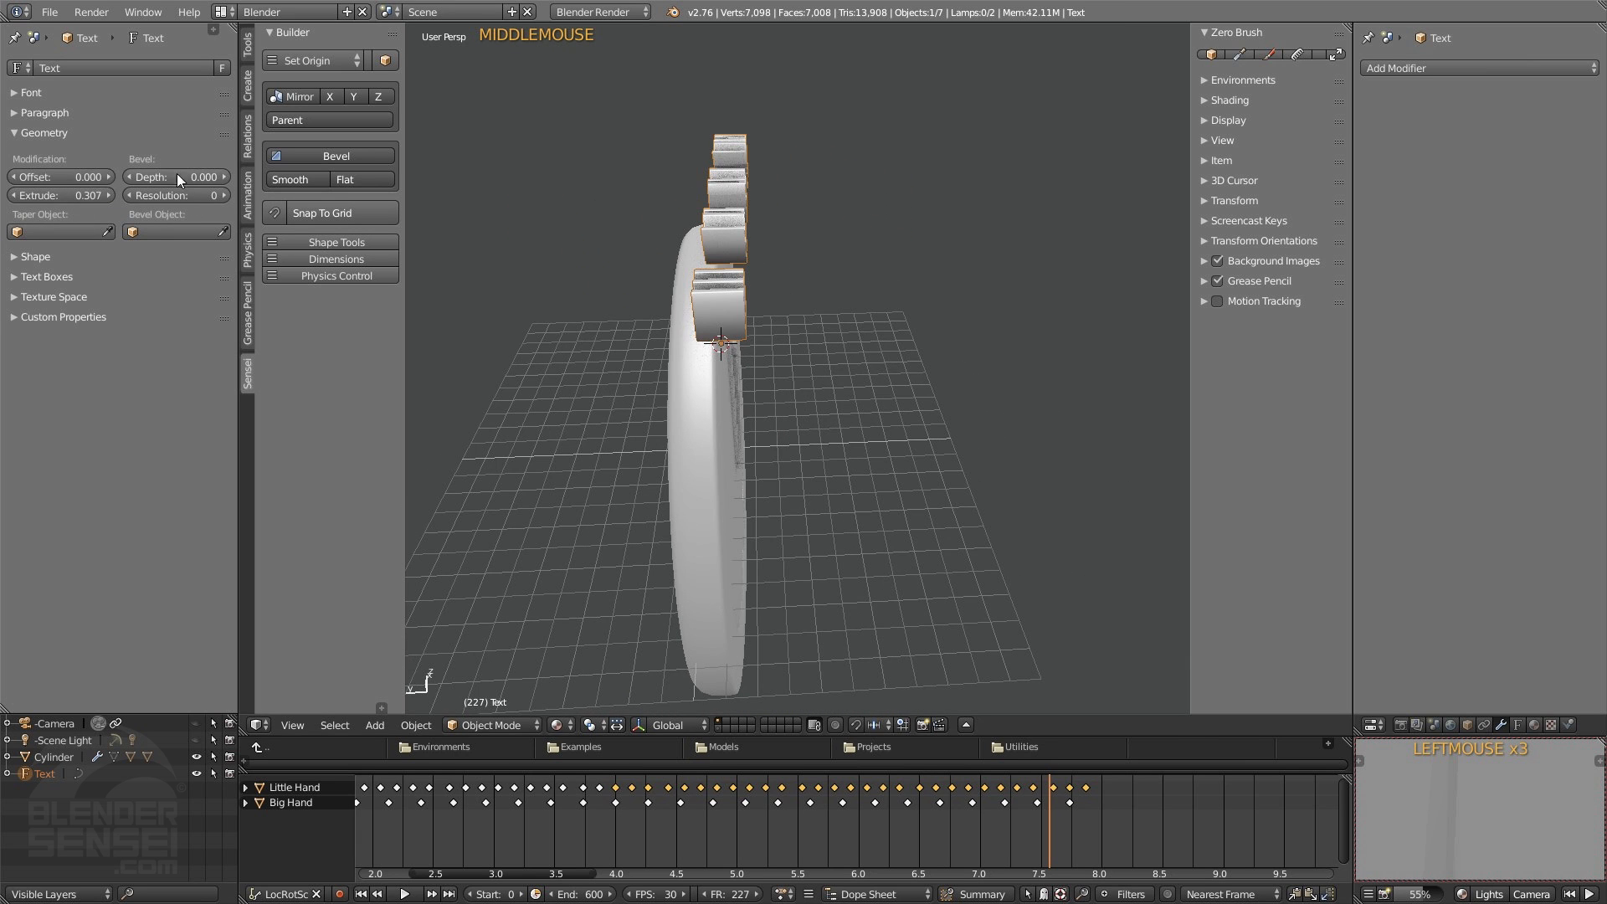
mouse_move(89, 199)
left_mouse_down()
mouse_move(71, 196)
mouse_move(87, 195)
left_mouse_up()
middle_click_drag(703, 243, 724, 272)
scroll(584, 233, "up", 3)
middle_click_drag(724, 272, 830, 368, "shift")
scroll(830, 368, "up", 2)
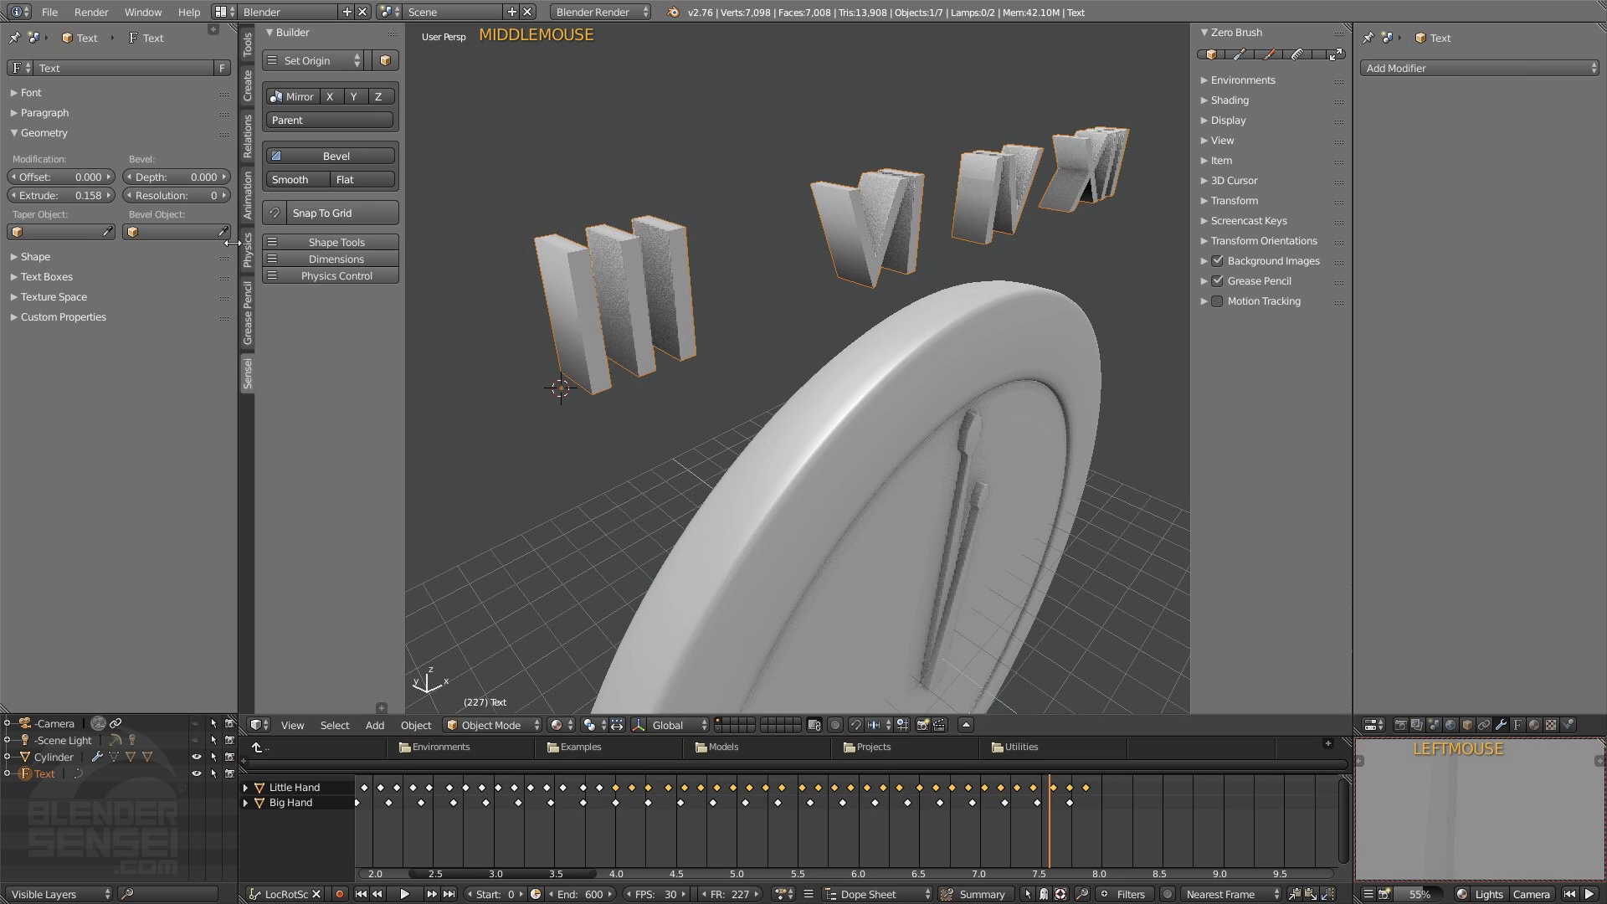
- Bevel the edges of the numeral text with a depth of 0.017
left_click(227, 178)
left_click(227, 178)
left_click(228, 178)
left_click(227, 178)
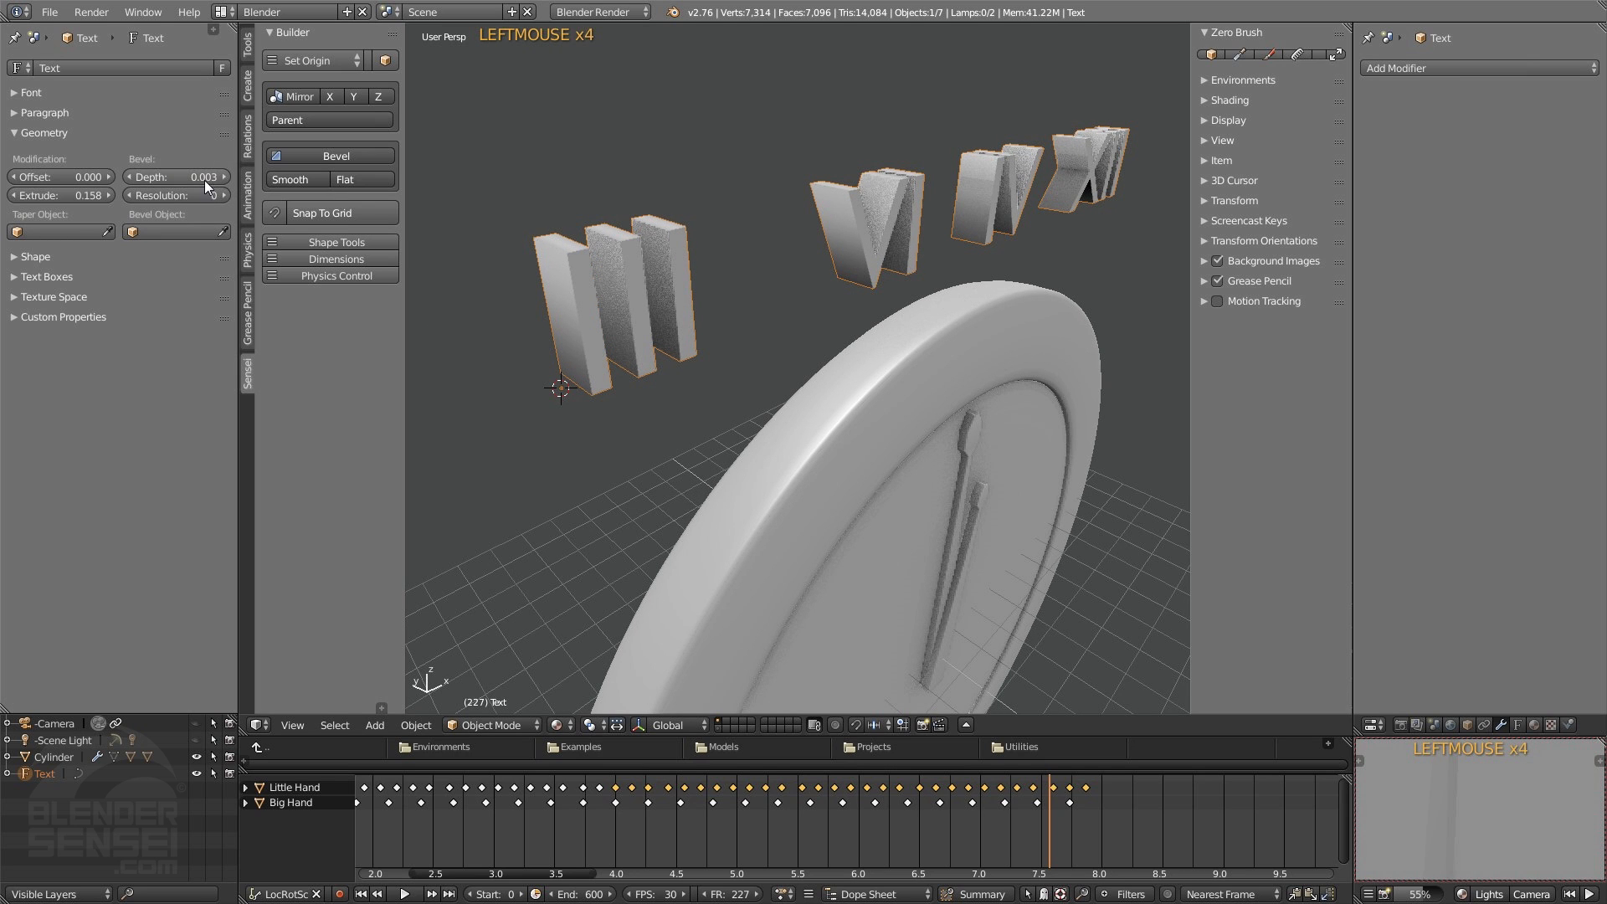
left_click_drag(204, 179, 224, 179)
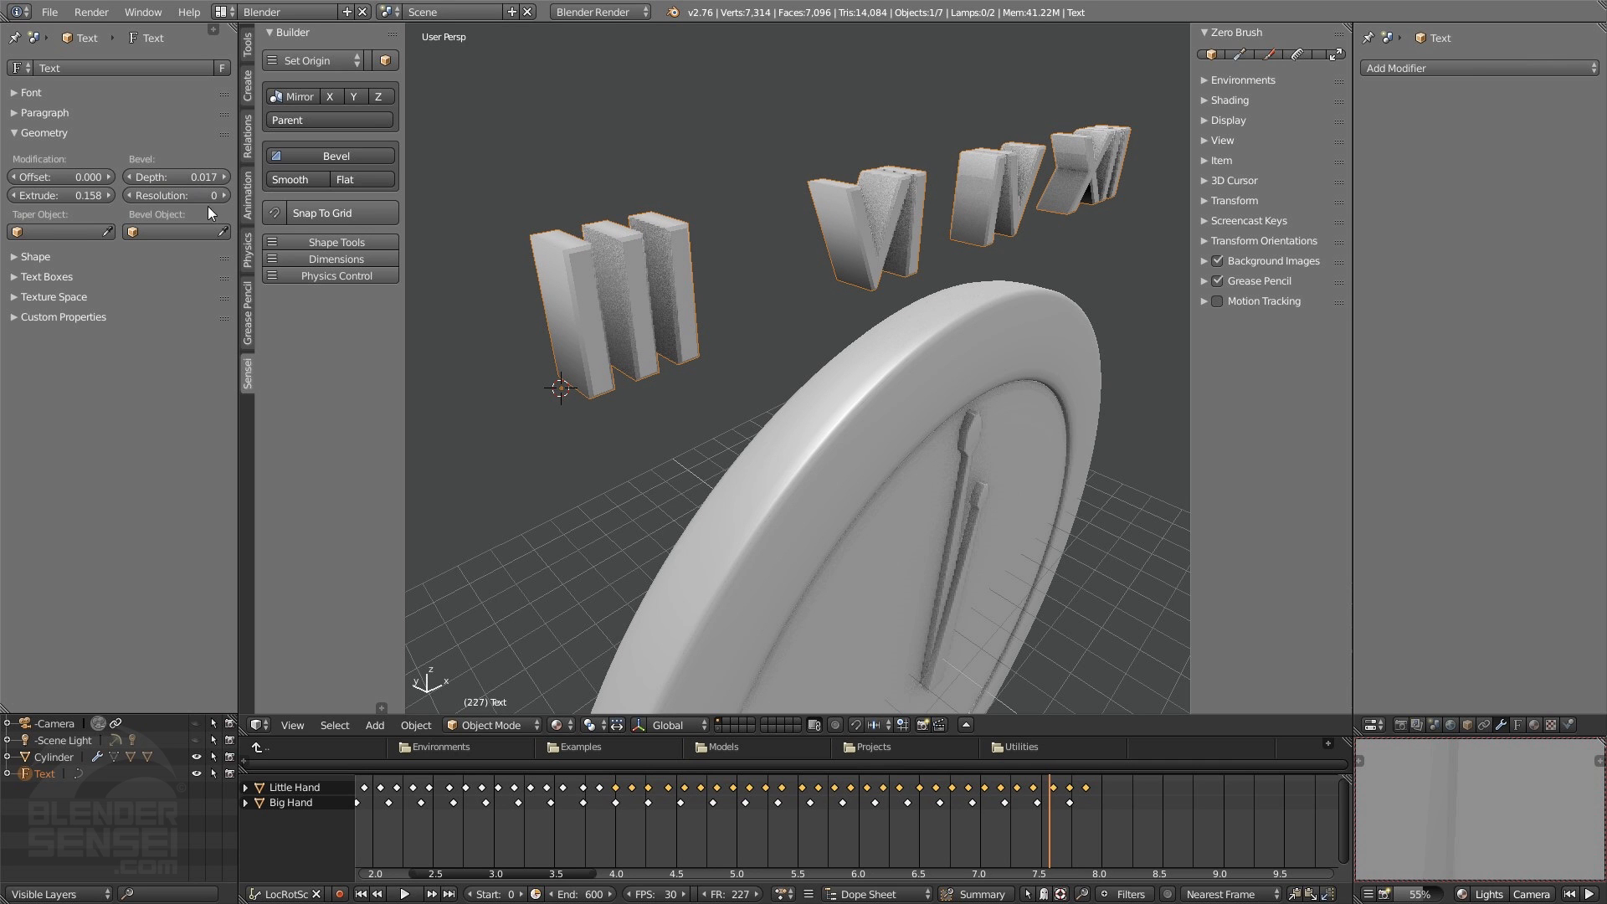
- Set the numeral text's bevel resolution to 4 and reduce the bevel depth to 0.009
left_click(227, 194)
left_click(227, 195)
left_click(227, 194)
middle_click_drag(673, 279, 725, 351, "shift")
middle_click_drag(725, 351, 897, 334)
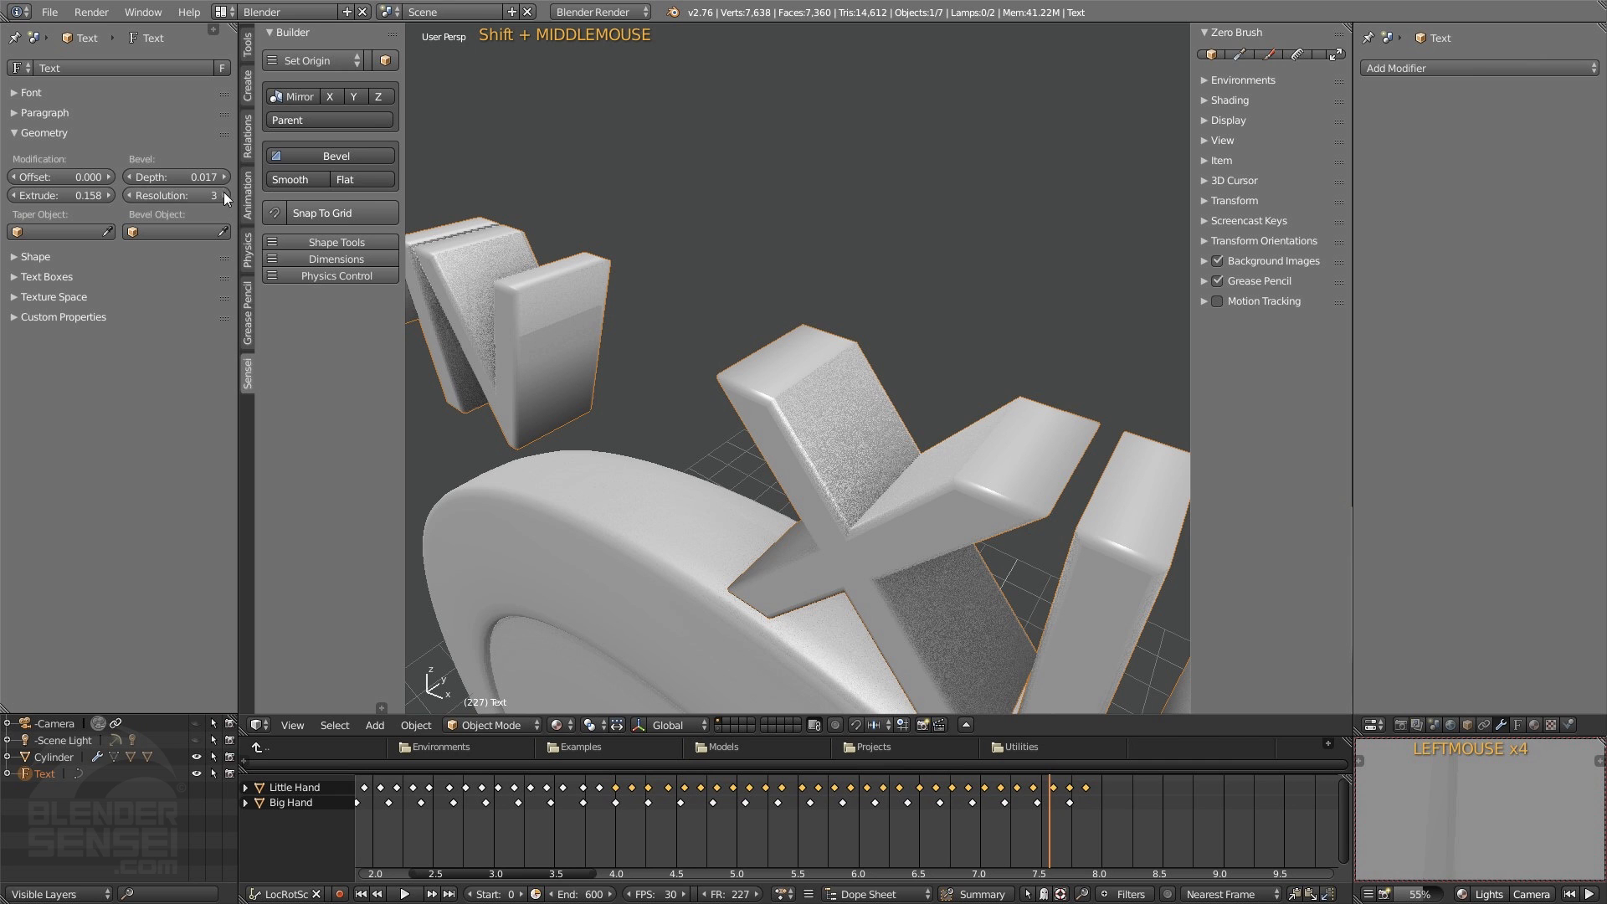
left_click(226, 195)
left_click_drag(214, 177, 180, 177)
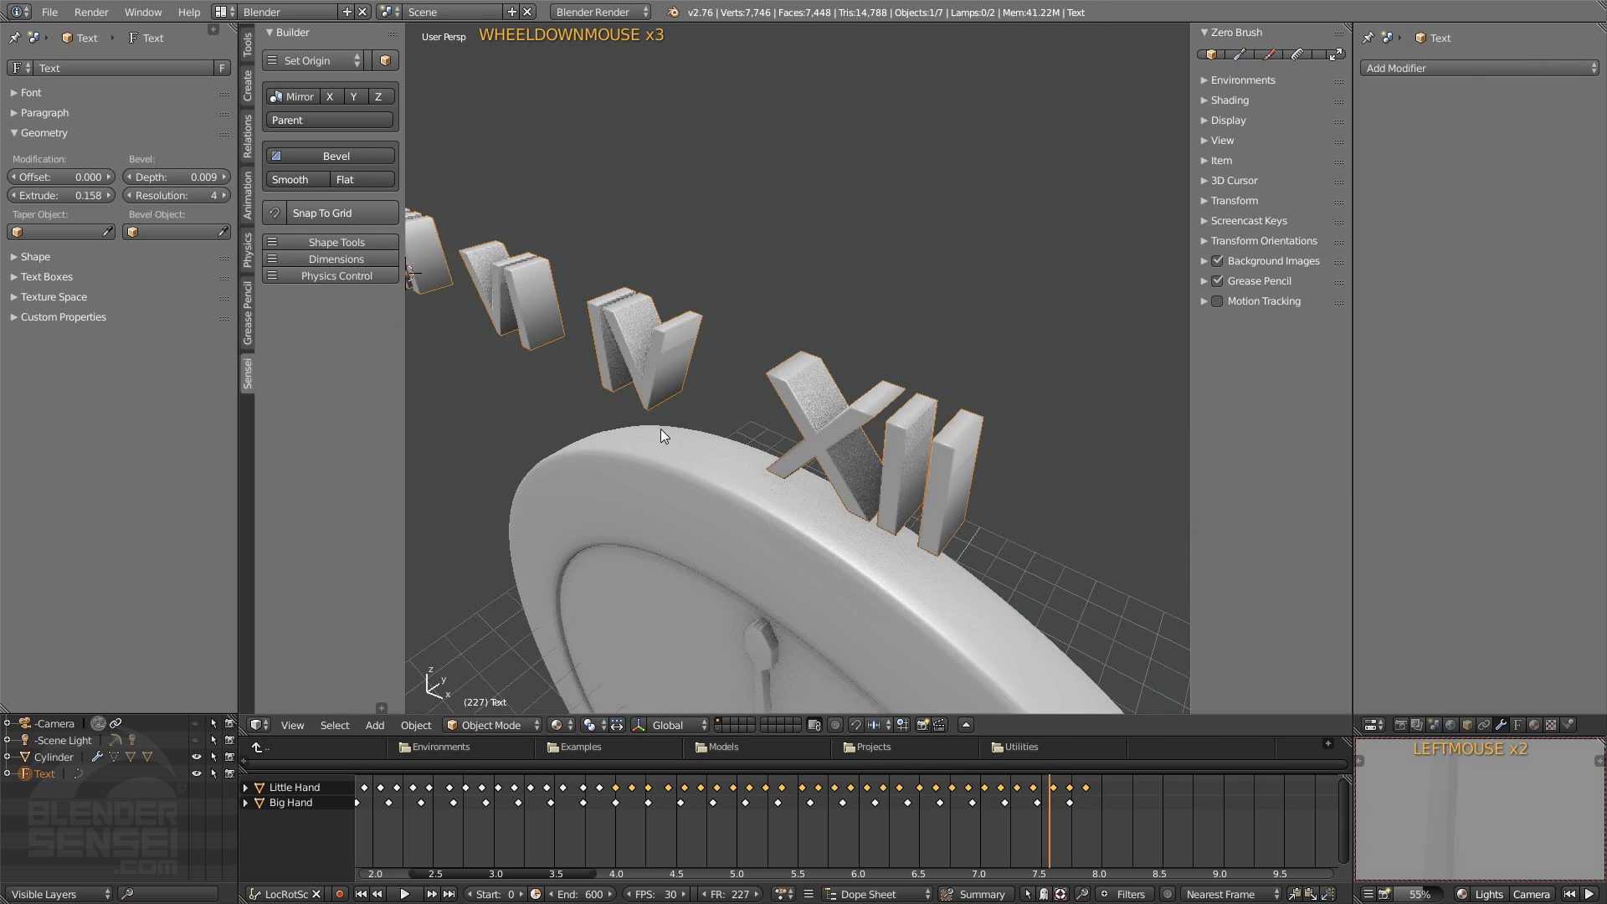
middle_click_drag(660, 428, 994, 339)
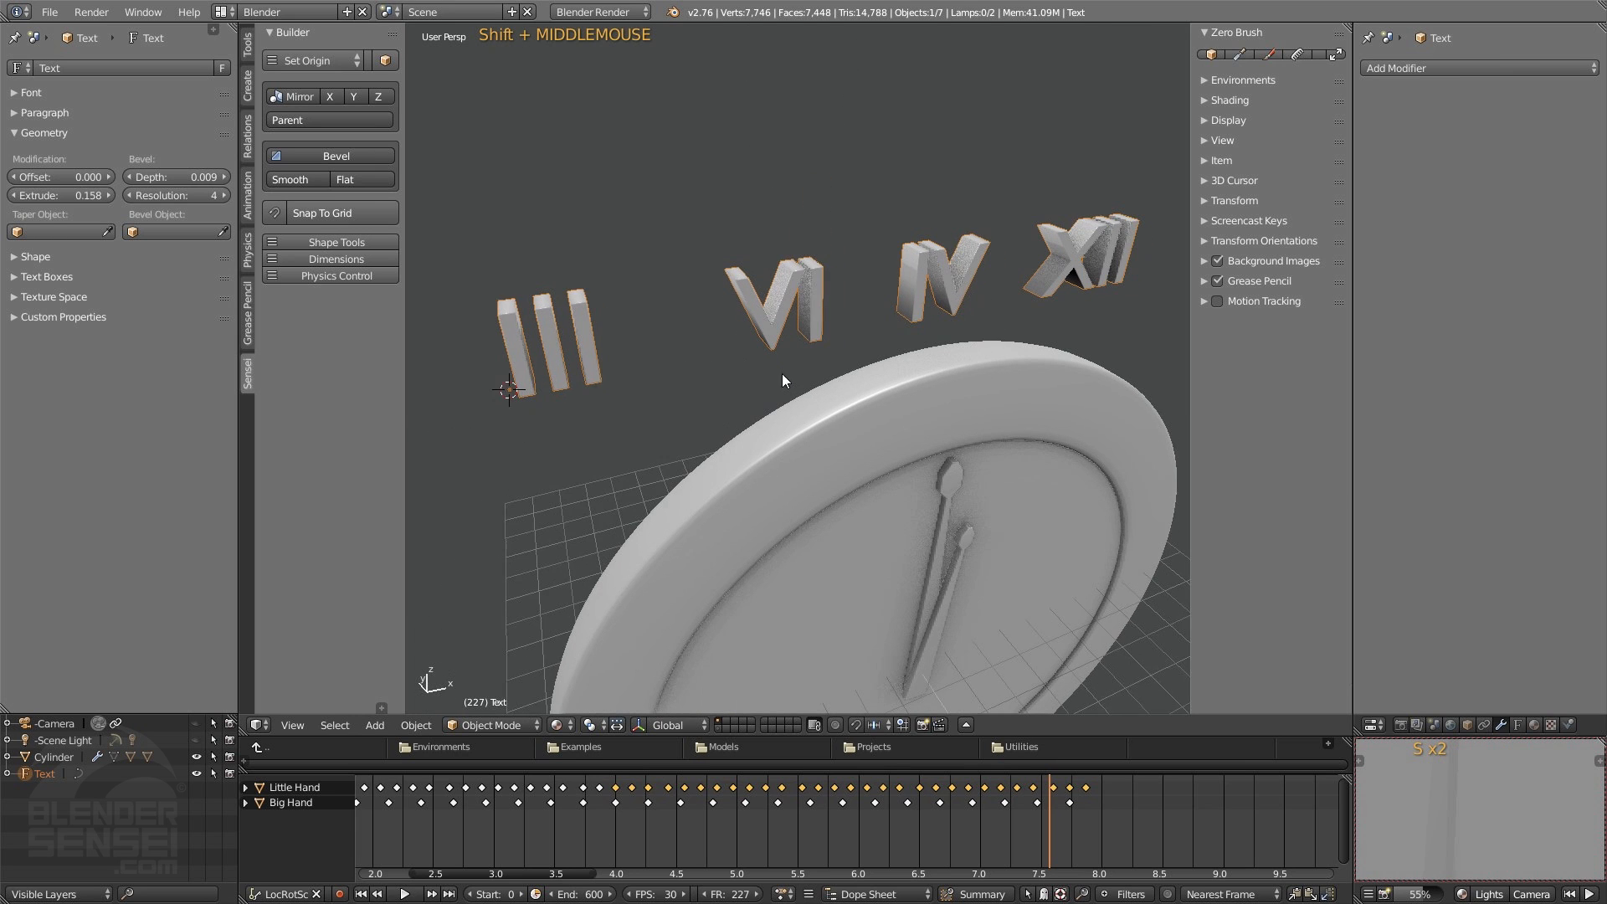
- Convert the numeral text to a mesh and separate it into individual letter objects
middle_click_drag(782, 374, 707, 378, "shift")
key("Tab")
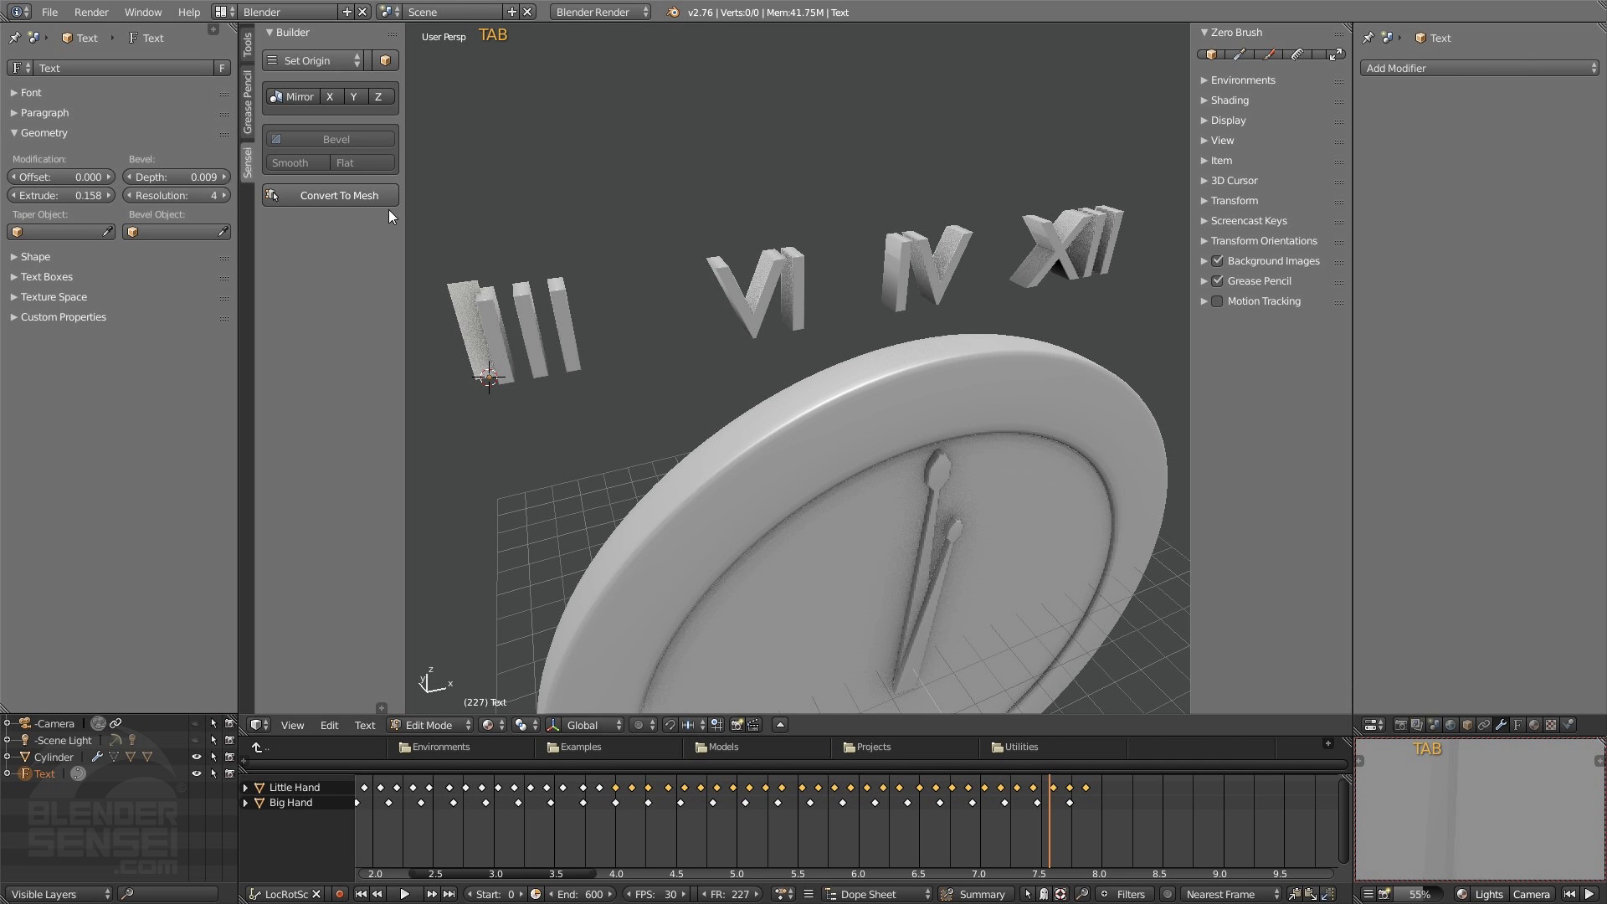
left_click(338, 194)
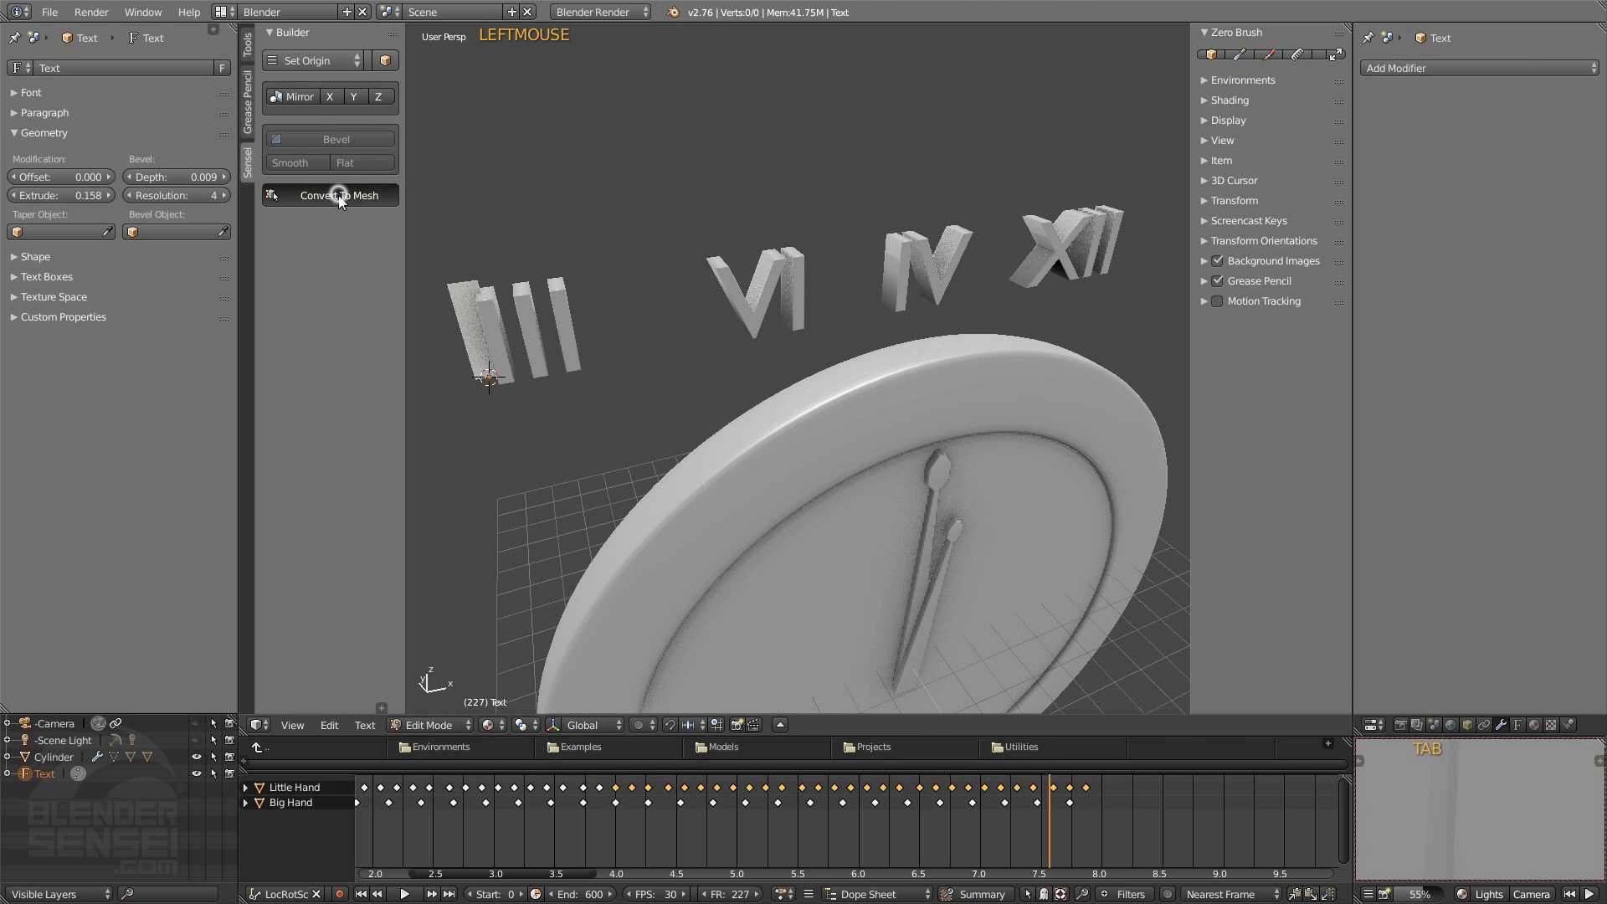
mouse_move(667, 337)
middle_mouse_down()
mouse_move(781, 327)
mouse_move(681, 334)
middle_mouse_up()
key("Tab")
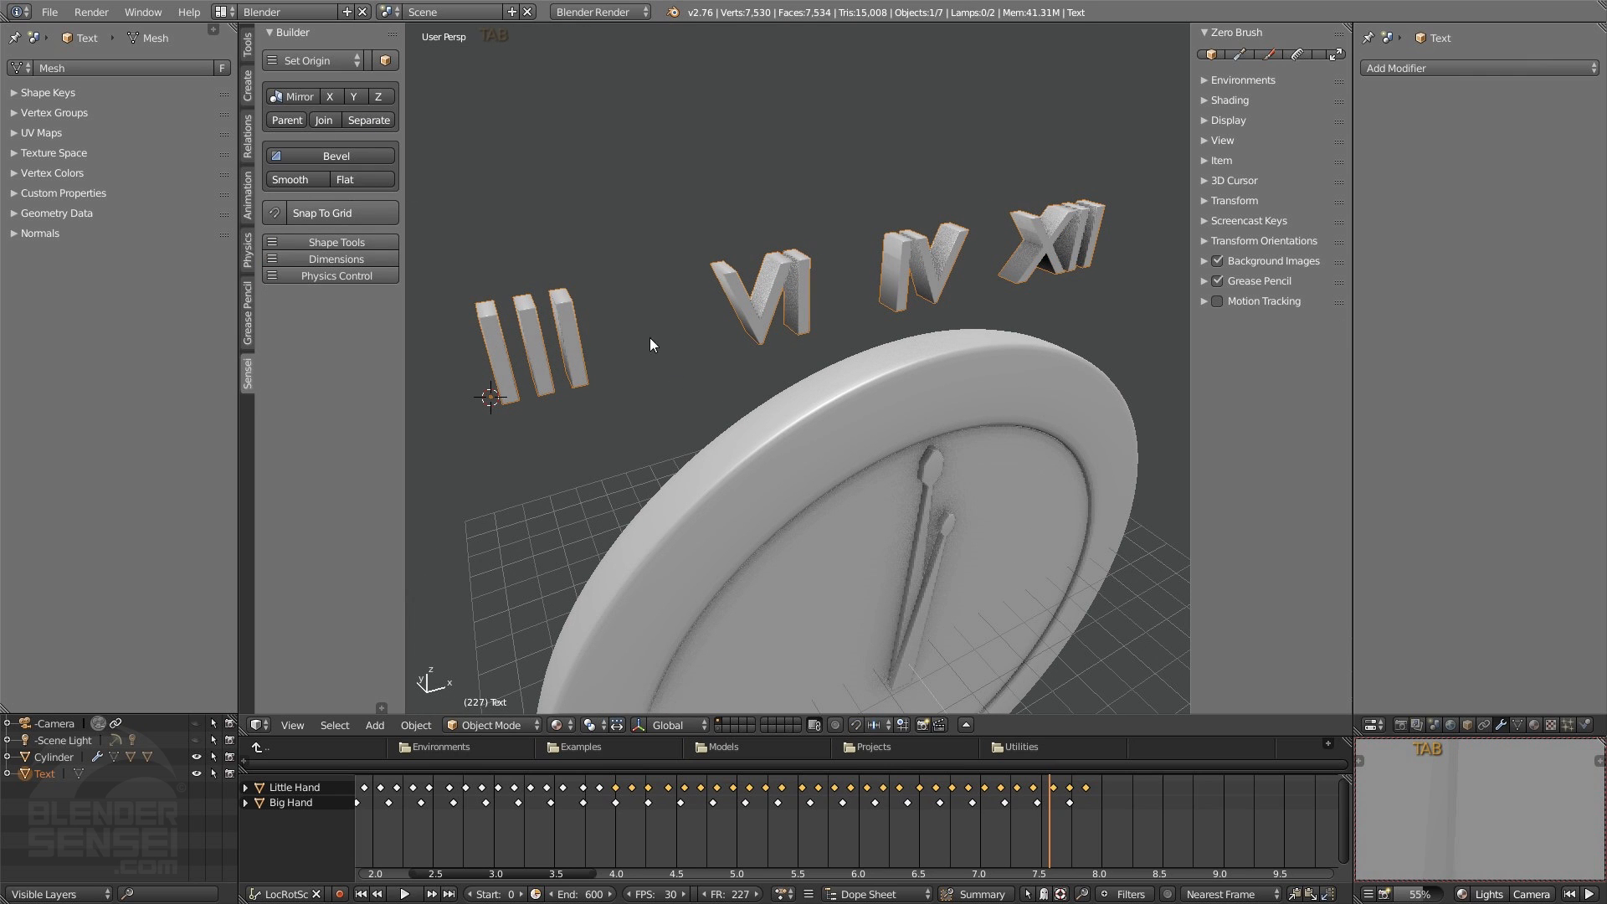
left_click(373, 119)
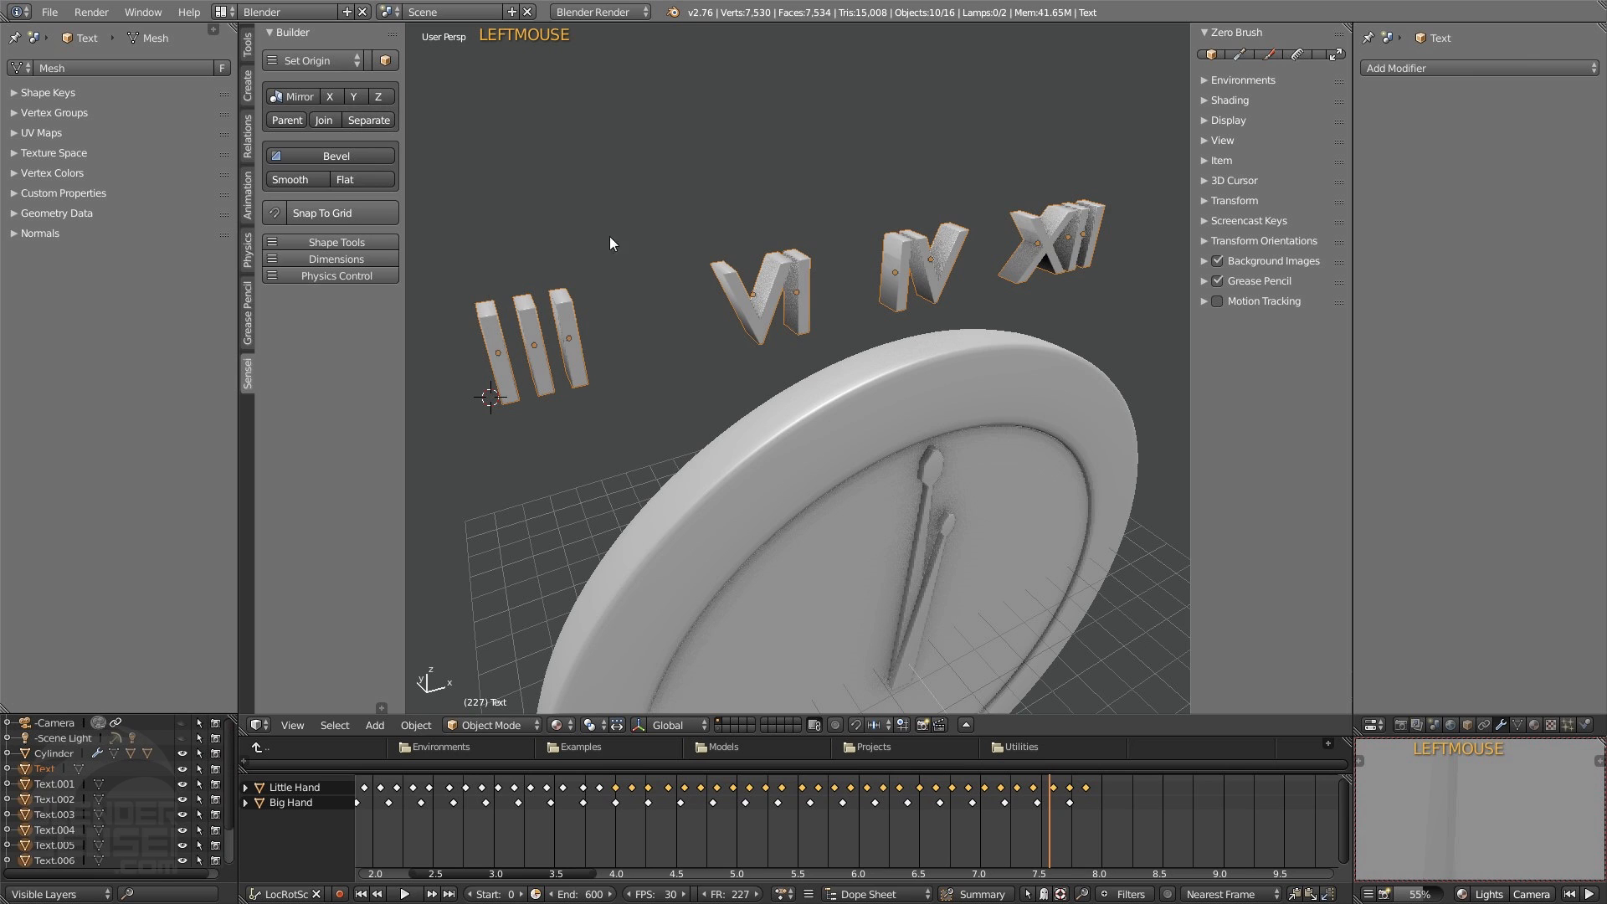
- Select the three separate bars of the numeral III and join them into one object
middle_click_drag(611, 239, 762, 304, "shift")
key("a")
key("b")
left_click_drag(574, 215, 693, 377)
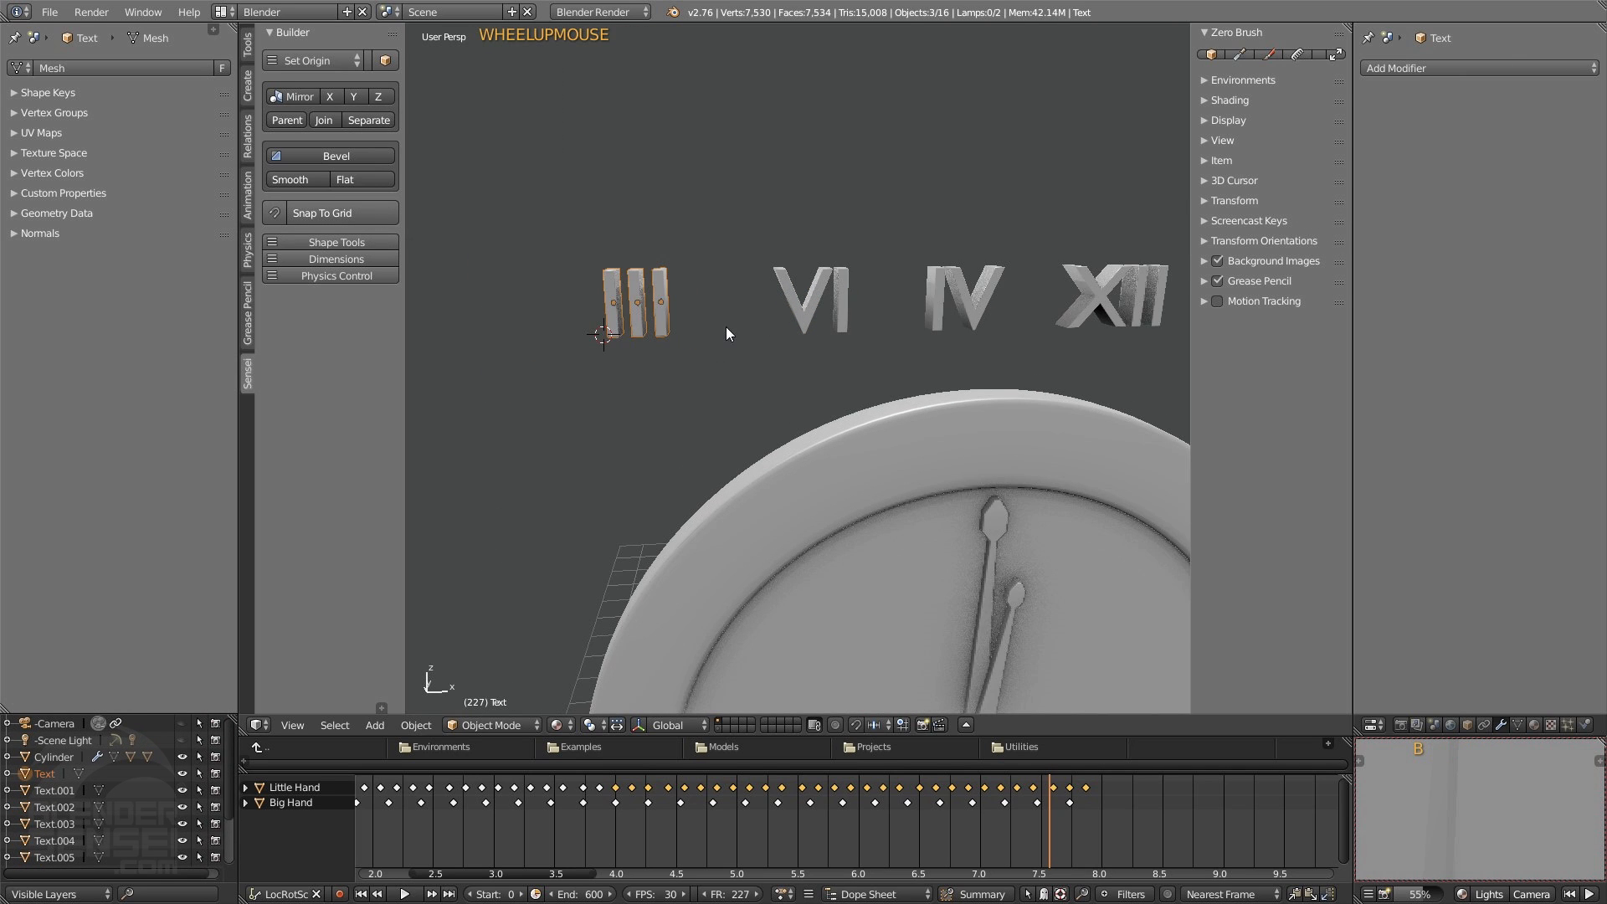
middle_click_drag(725, 326, 685, 333, "shift")
left_click(323, 120)
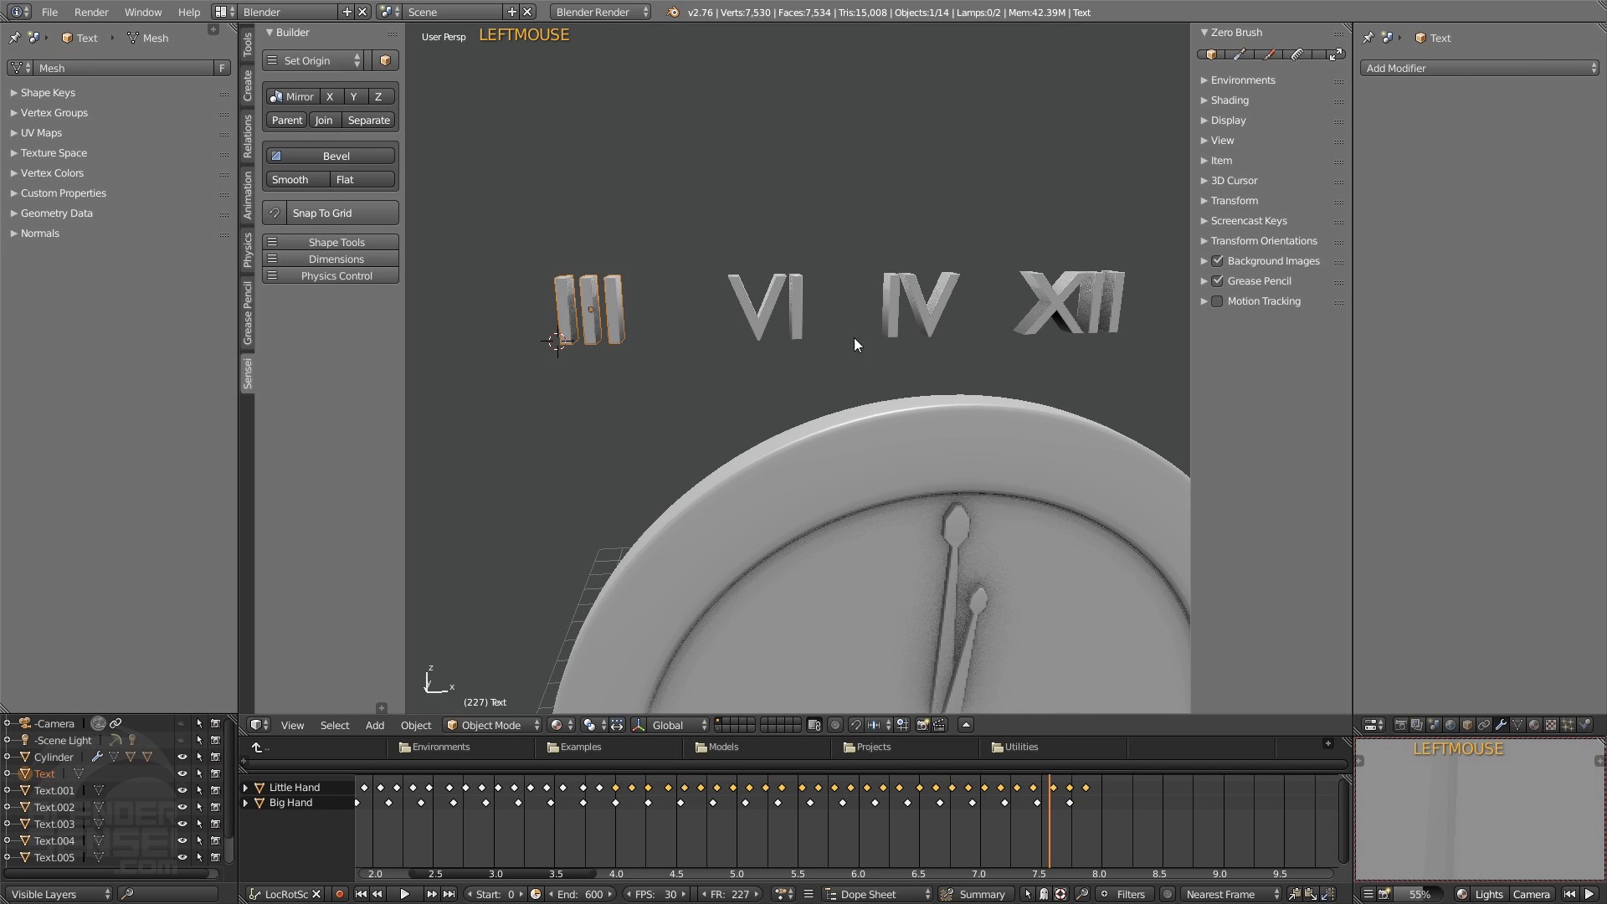
- Select both pieces of the numeral VI and join them into one object
key("b")
left_click_drag(676, 213, 824, 368)
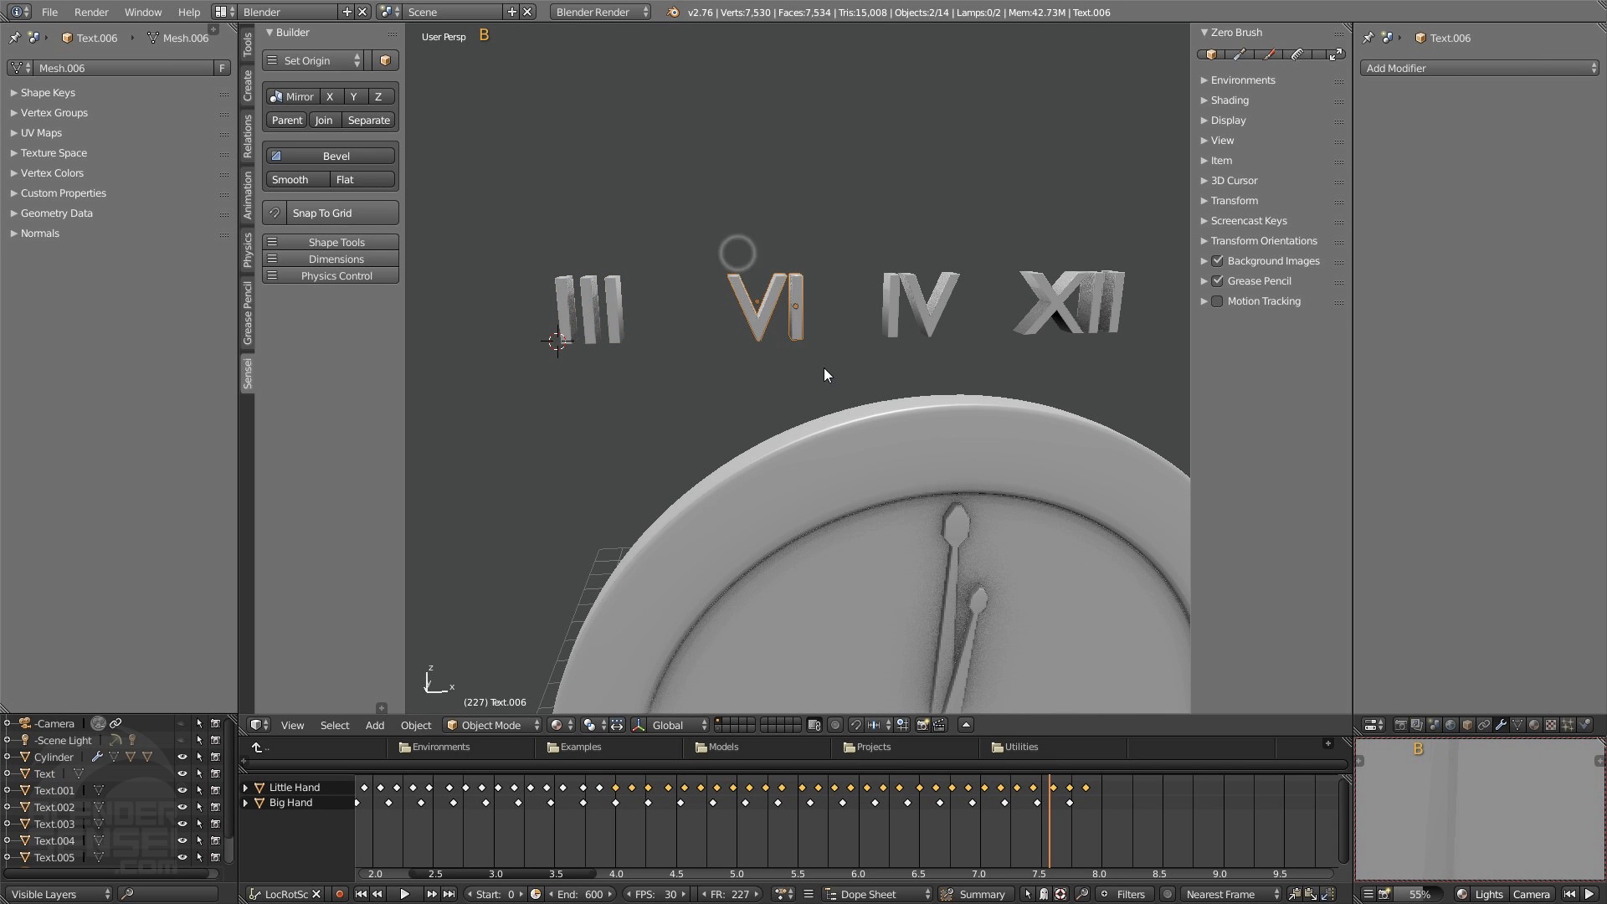
left_click(796, 314, "shift")
left_click(796, 314, "shift")
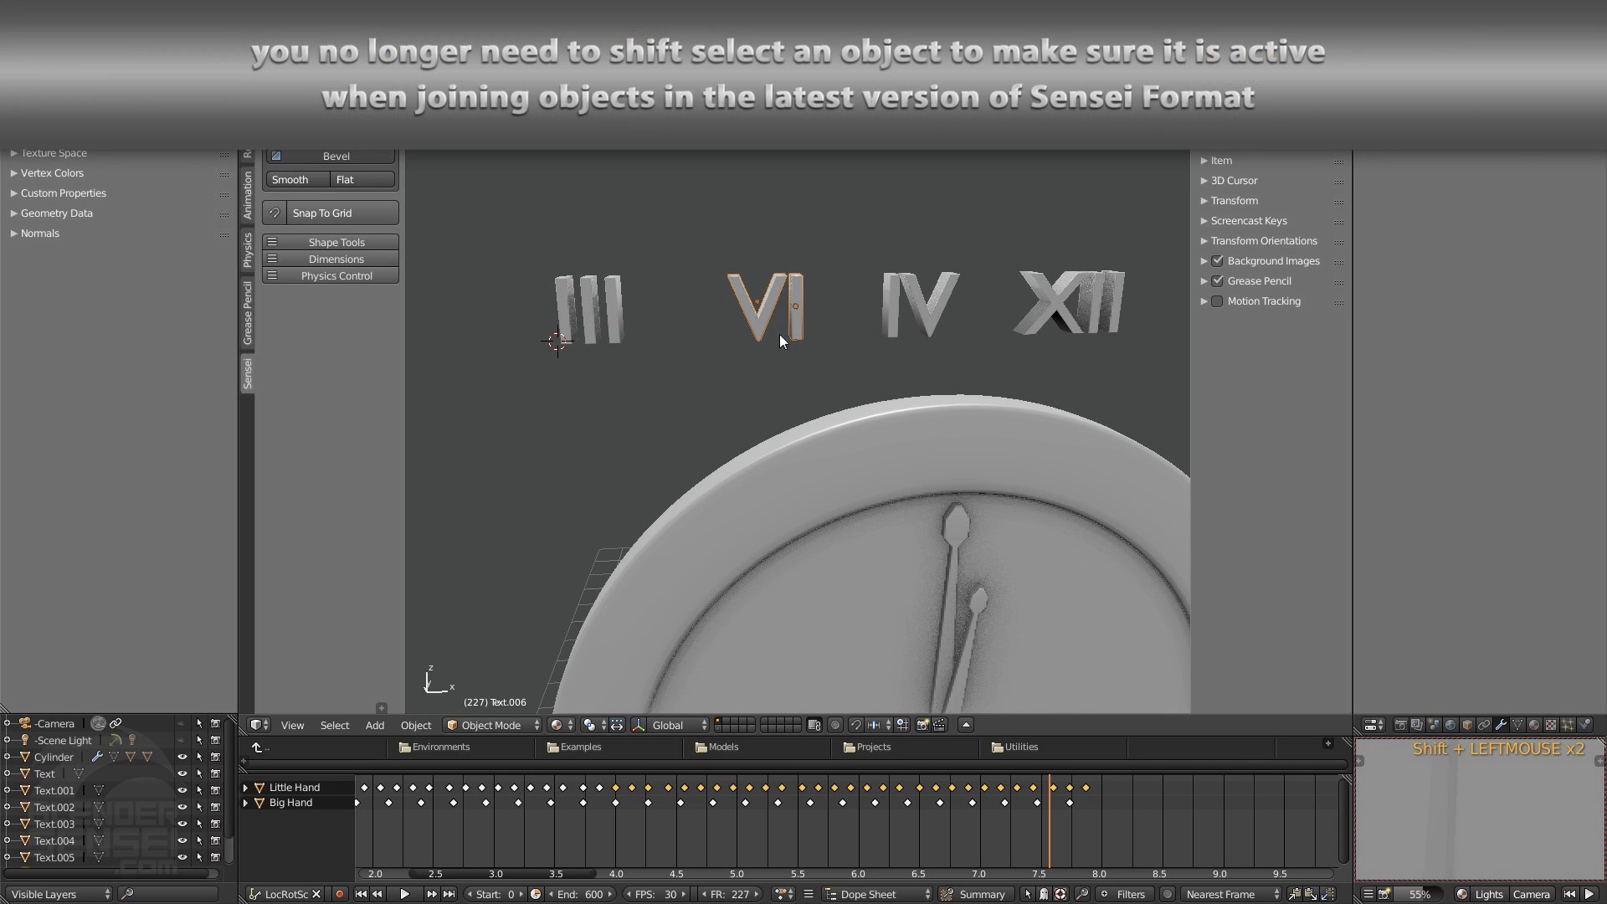
left_click(323, 120)
- Select both pieces of the numeral IV, make one active, and join them into one object
middle_click_drag(836, 310, 778, 317, "shift")
key("b")
left_click_drag(807, 244, 906, 344)
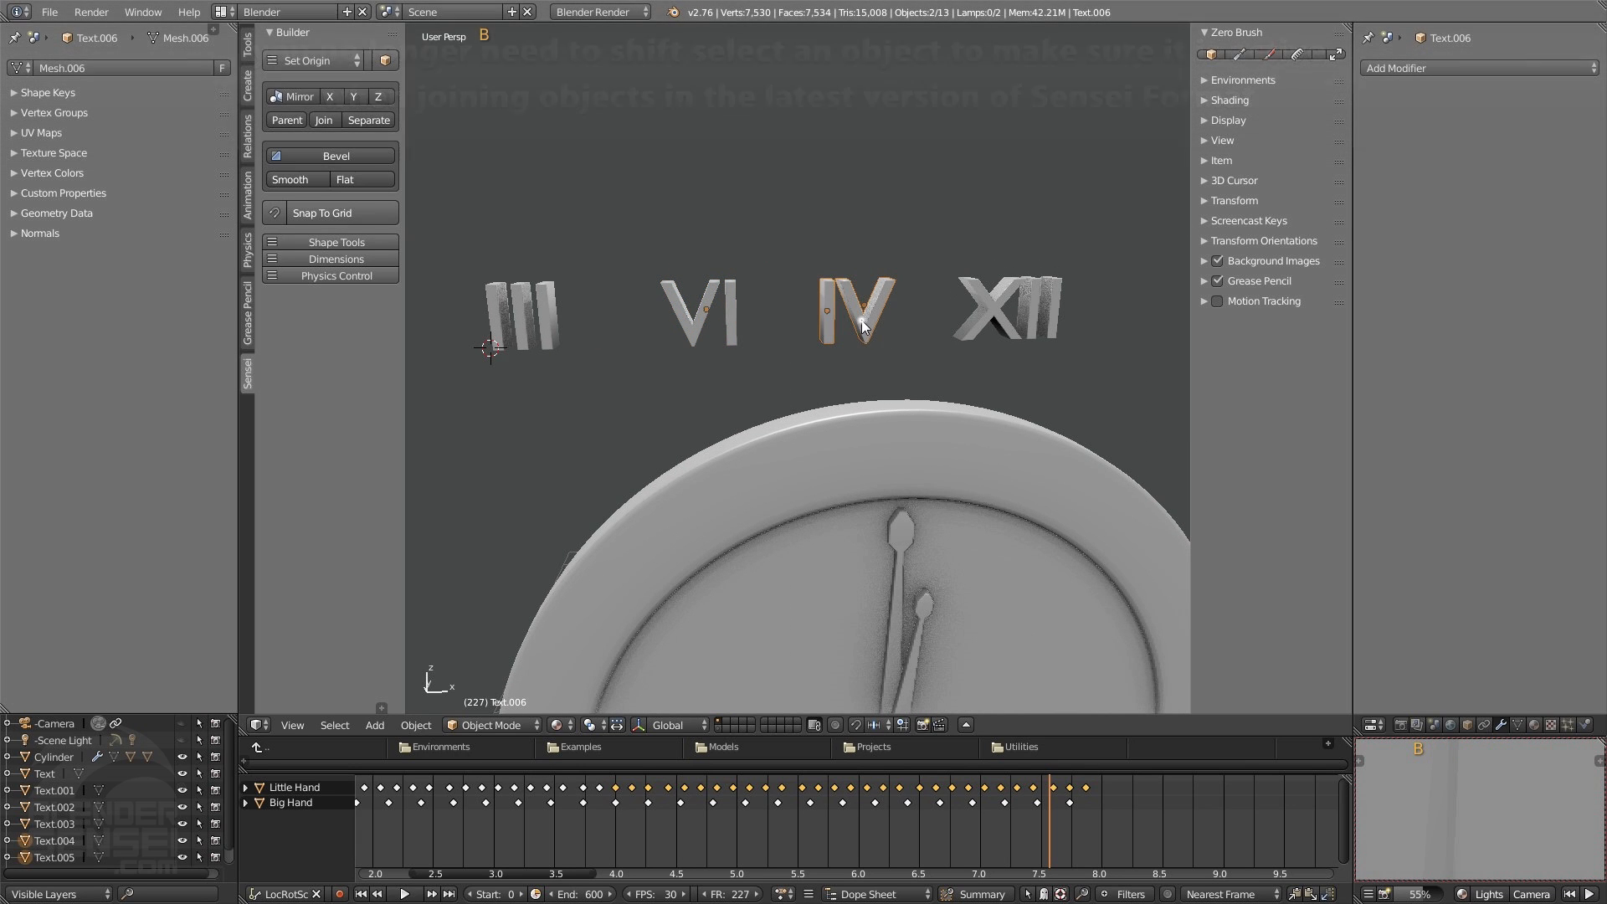
left_click(861, 319, "shift")
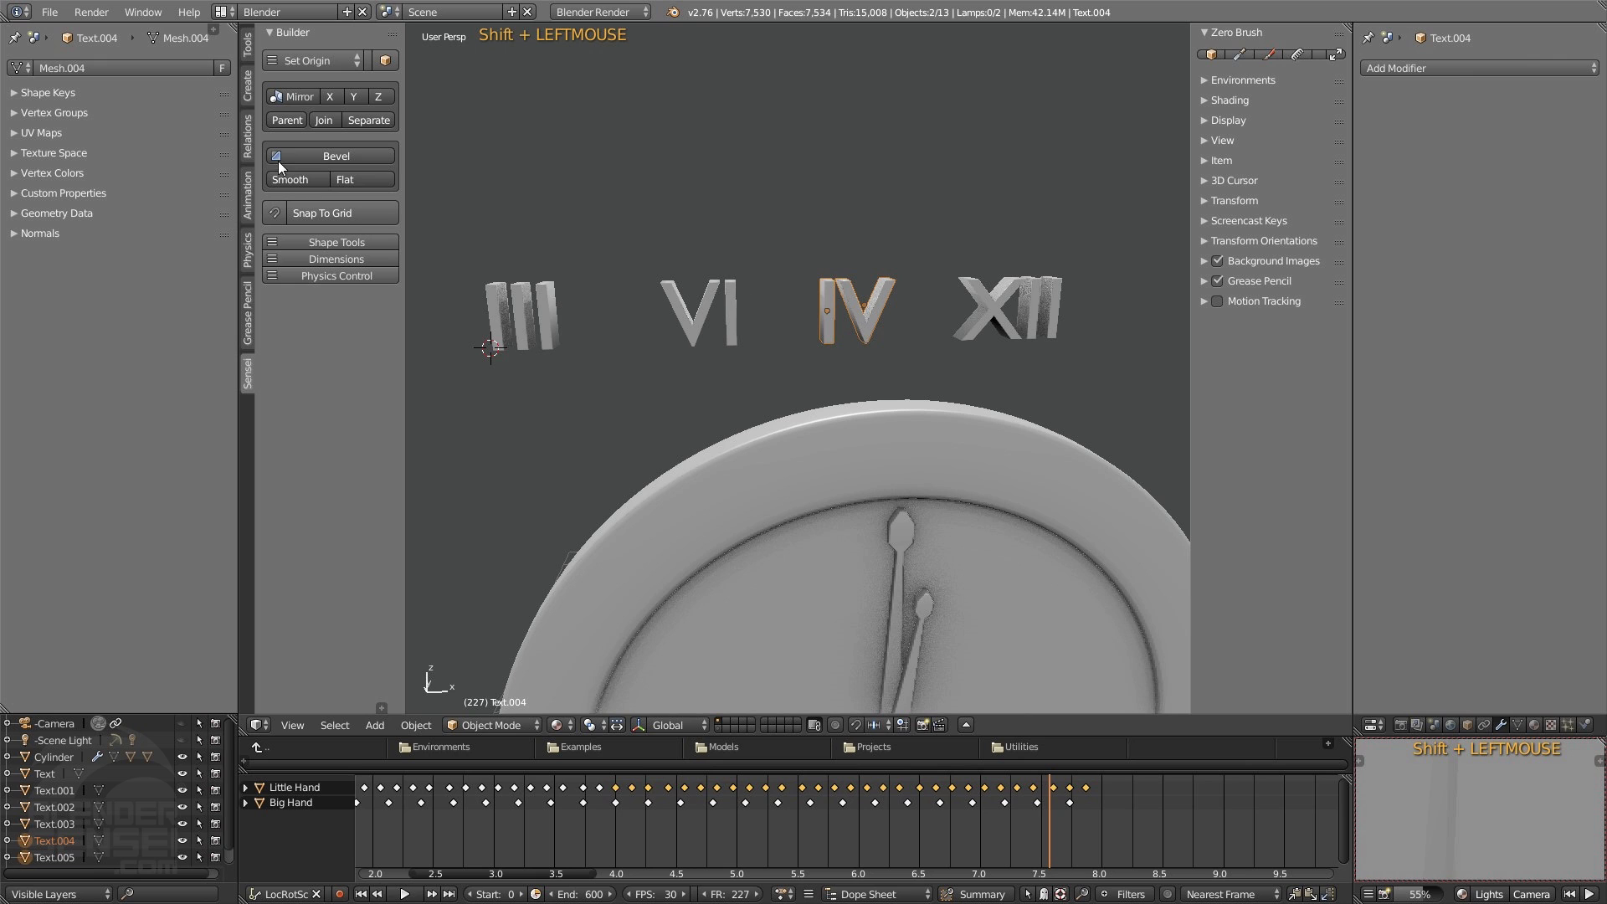
left_click(323, 120)
- Select the three pieces of the numeral XII, make the X active, and join them into one object
middle_click_drag(943, 369, 859, 374, "shift")
key("b")
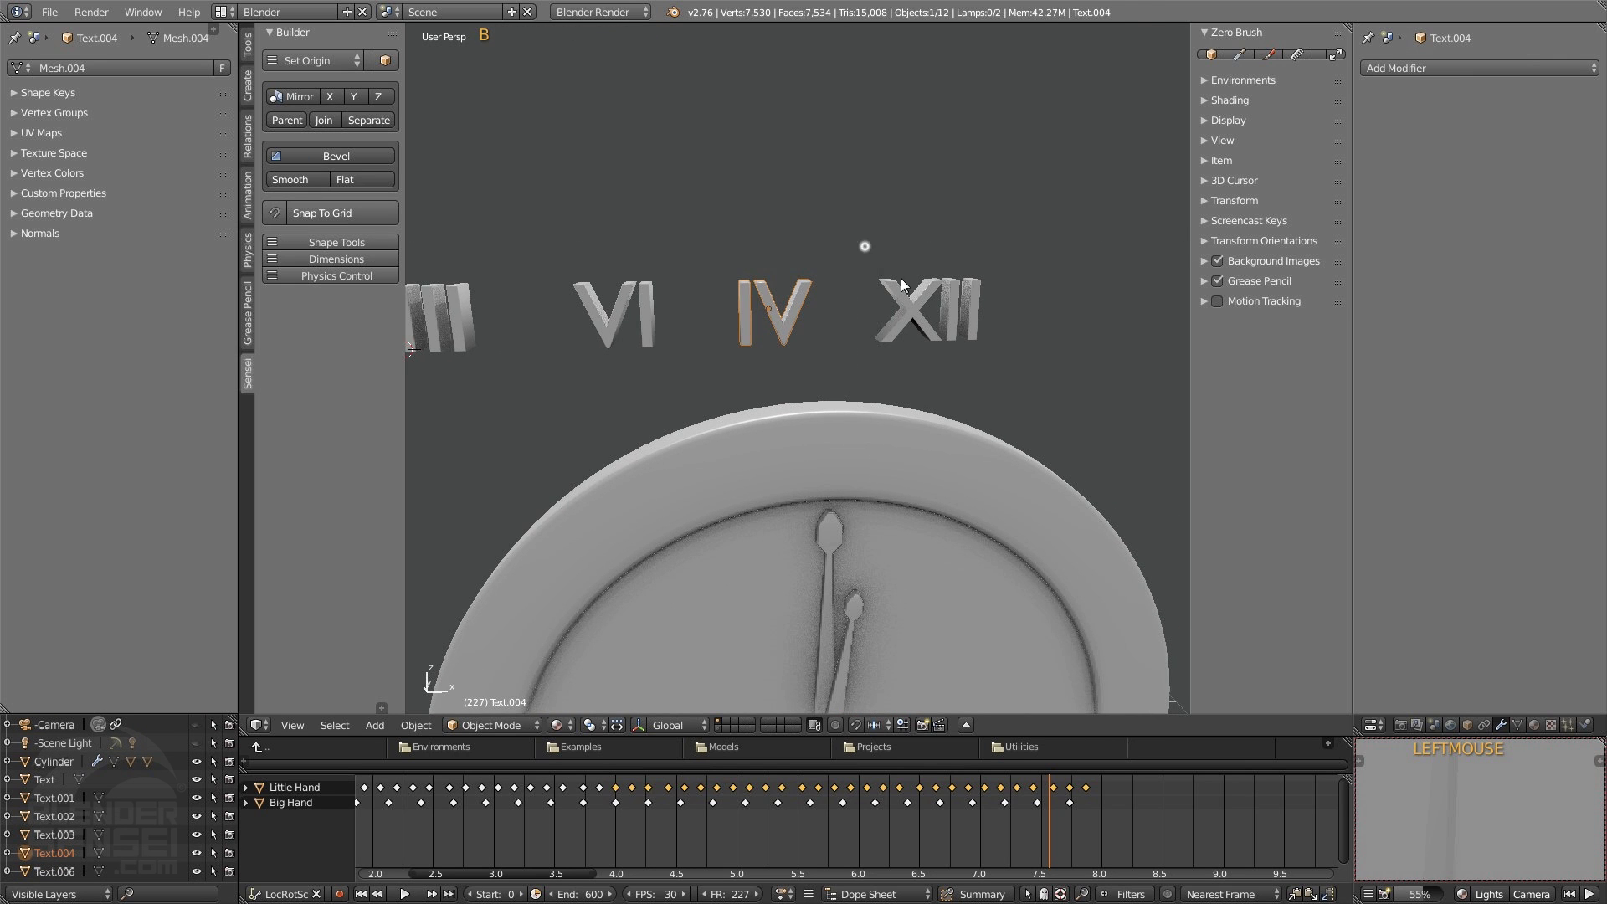
left_click_drag(862, 243, 1019, 361)
middle_click_drag(1021, 360, 900, 320)
left_click(919, 316, "shift")
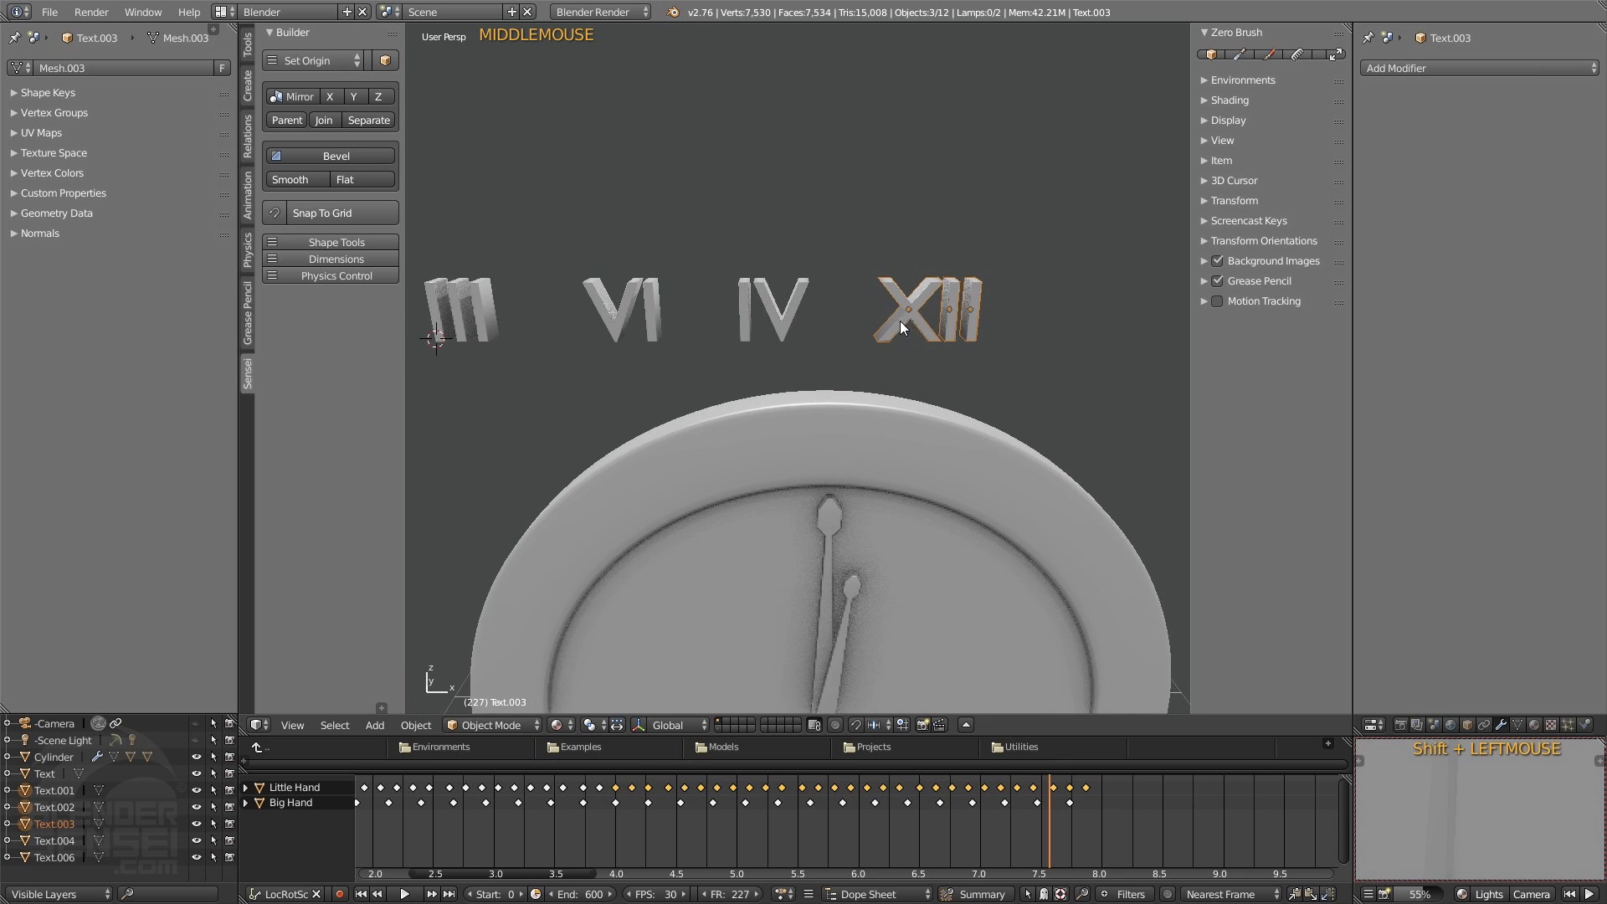
left_click(329, 119)
- Select the numerals one after another to check that each one is a single object
scroll(821, 350, "down", 3)
left_click(782, 323)
left_click(644, 319)
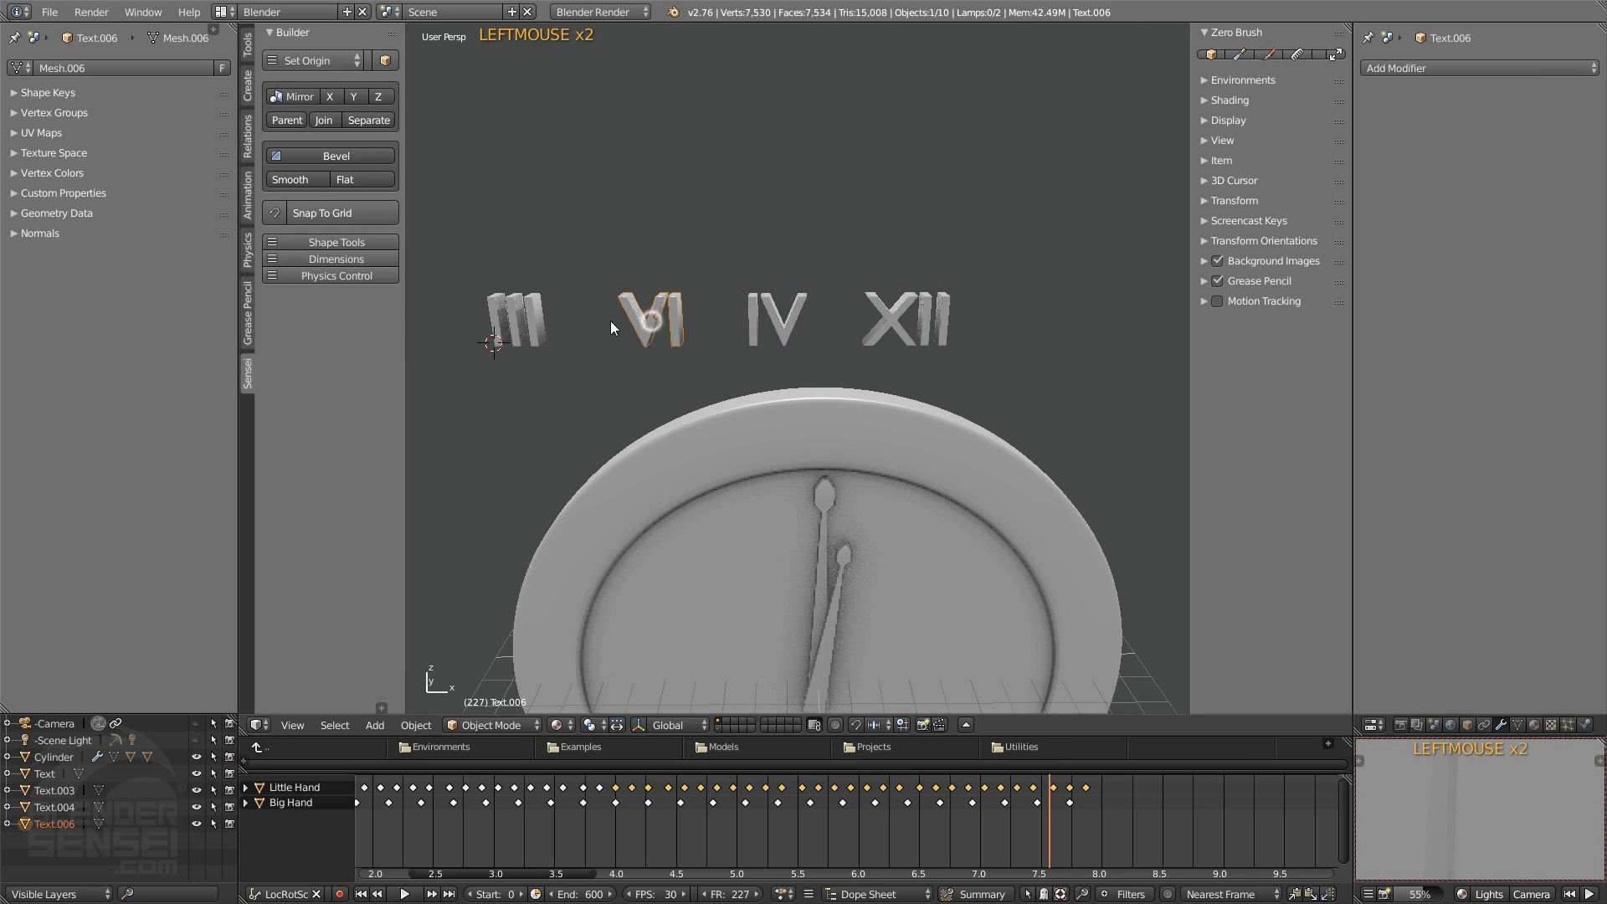
left_click(515, 320)
left_click(661, 322)
left_click(784, 325)
- In front view, move the numeral XII onto the clock's rim at the twelve o'clock position
left_click(912, 320)
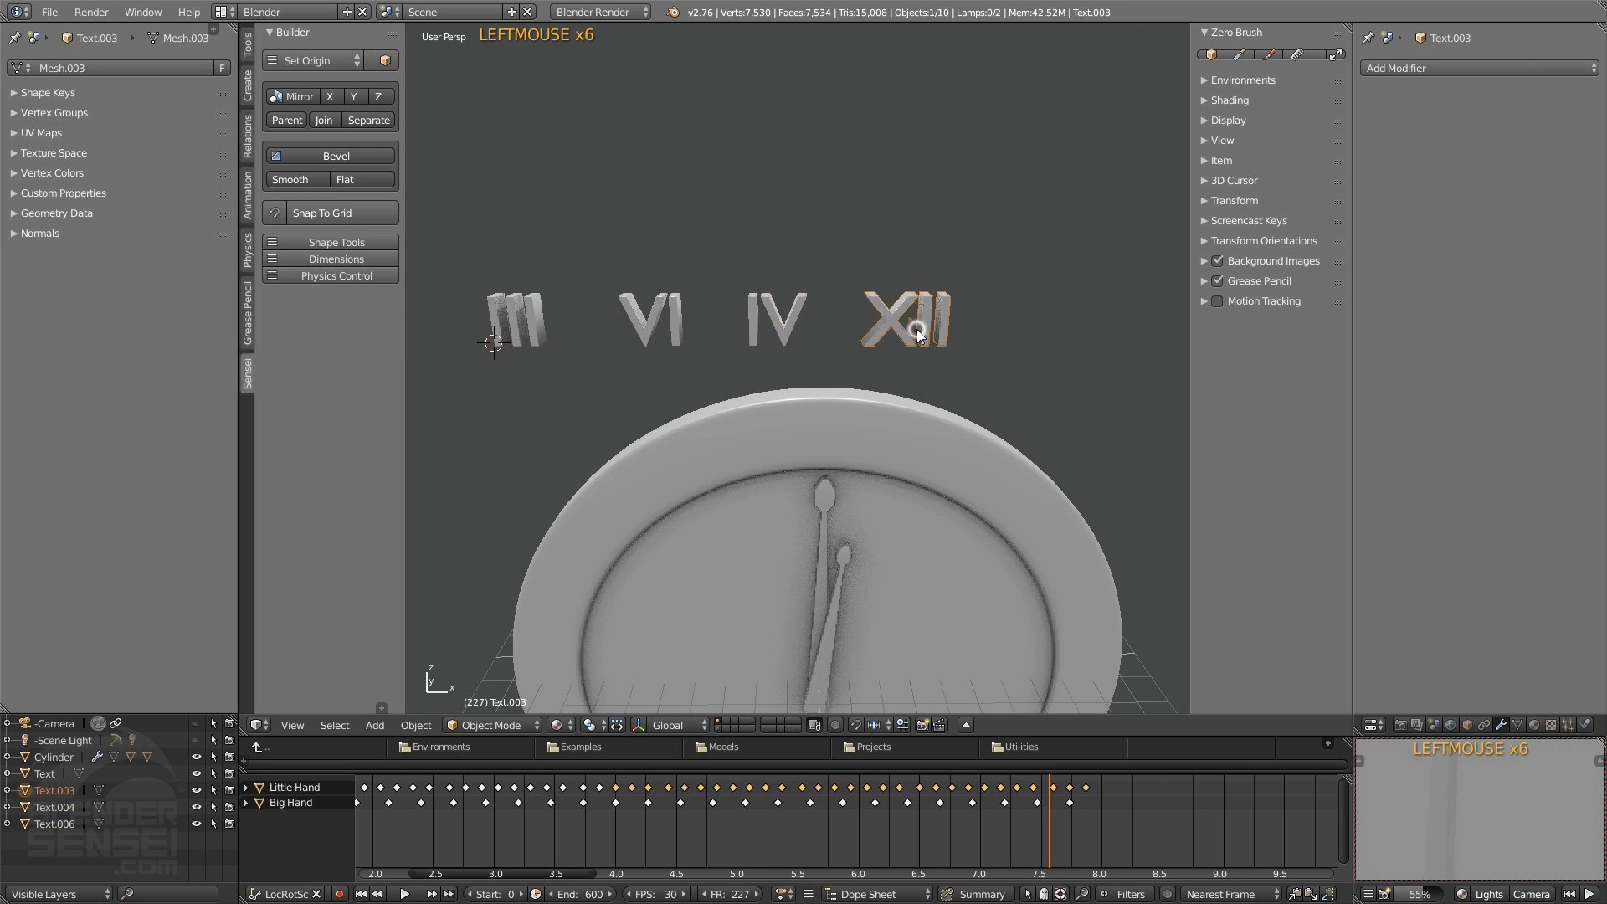
middle_click_drag(908, 351, 907, 159)
key("1")
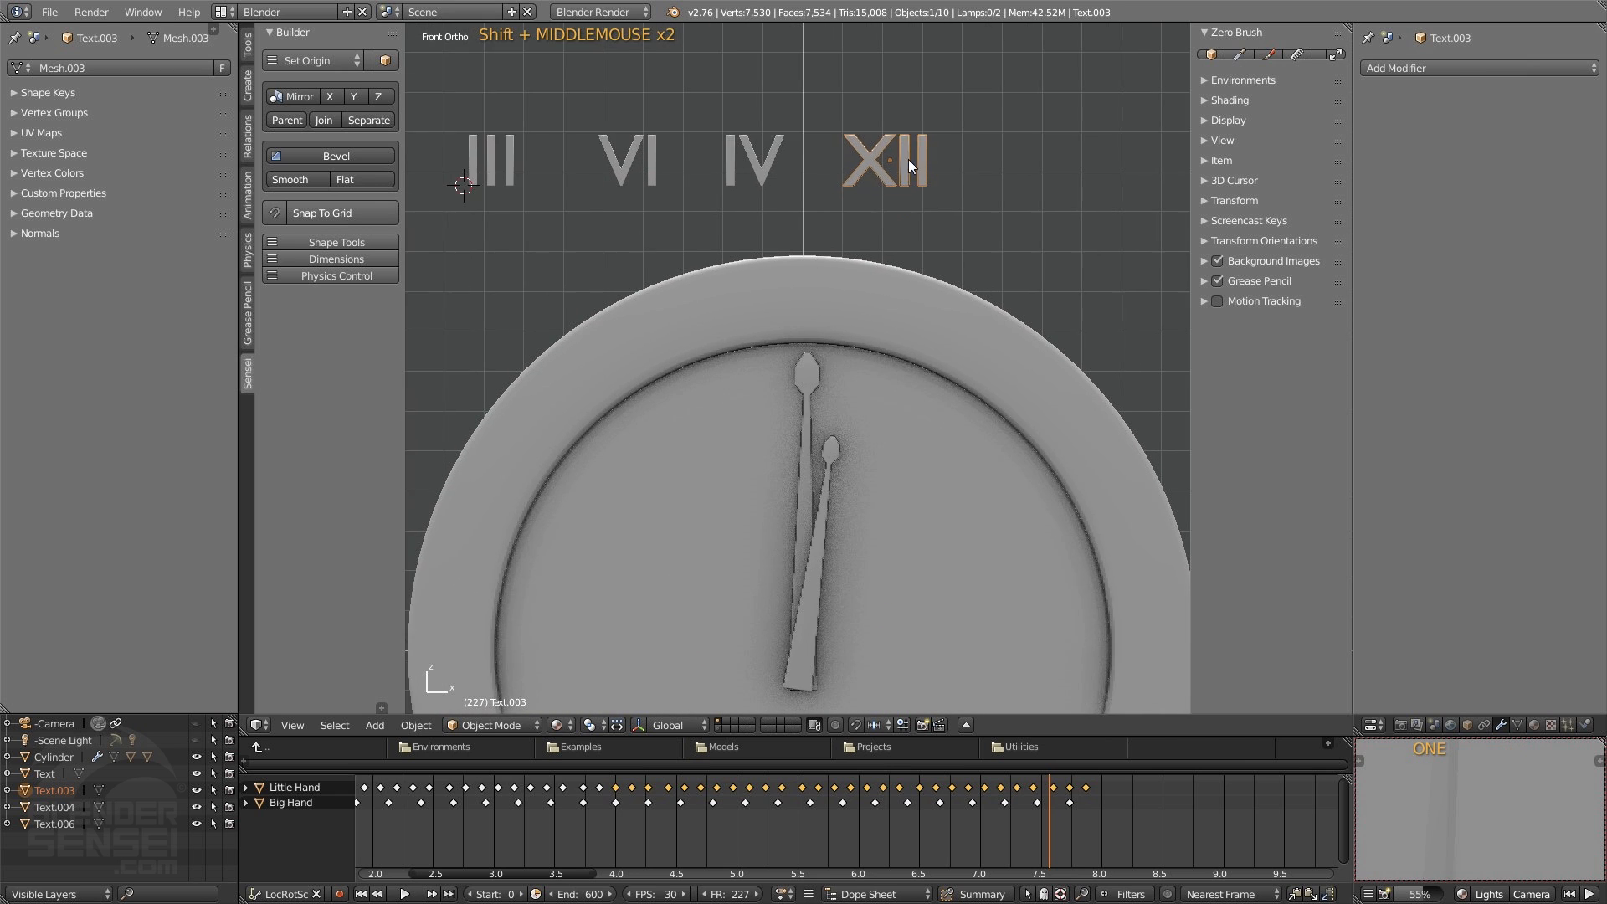
scroll(840, 229, "down", 1)
key("g")
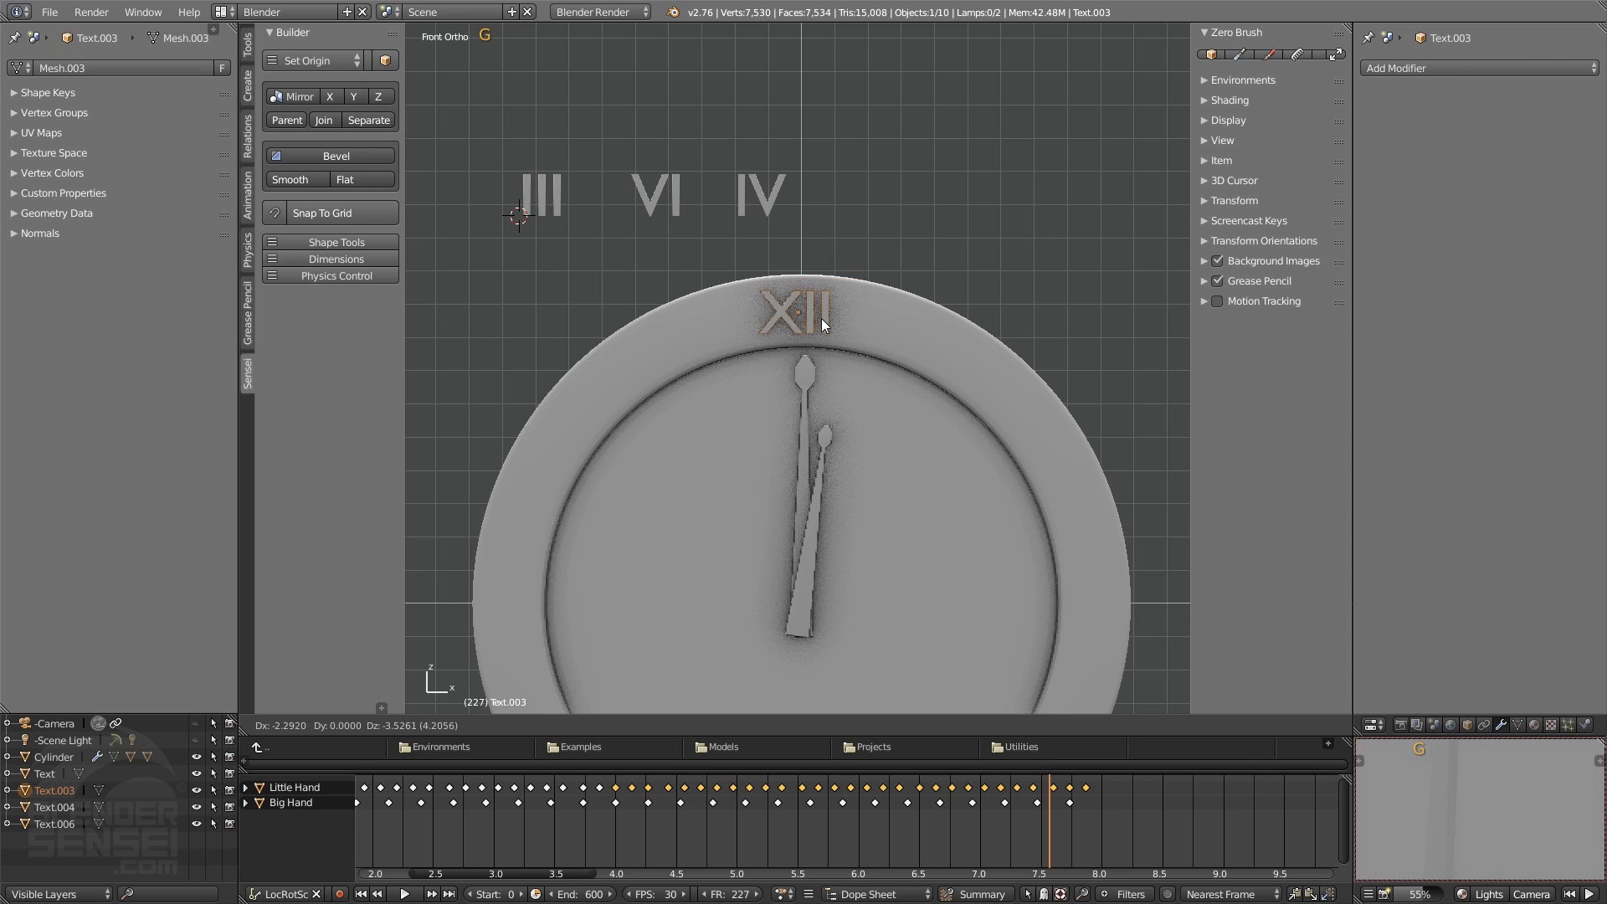
left_click(822, 318)
- Move the numeral III onto the clock's rim at the three o'clock position
scroll(828, 360, "down", 1)
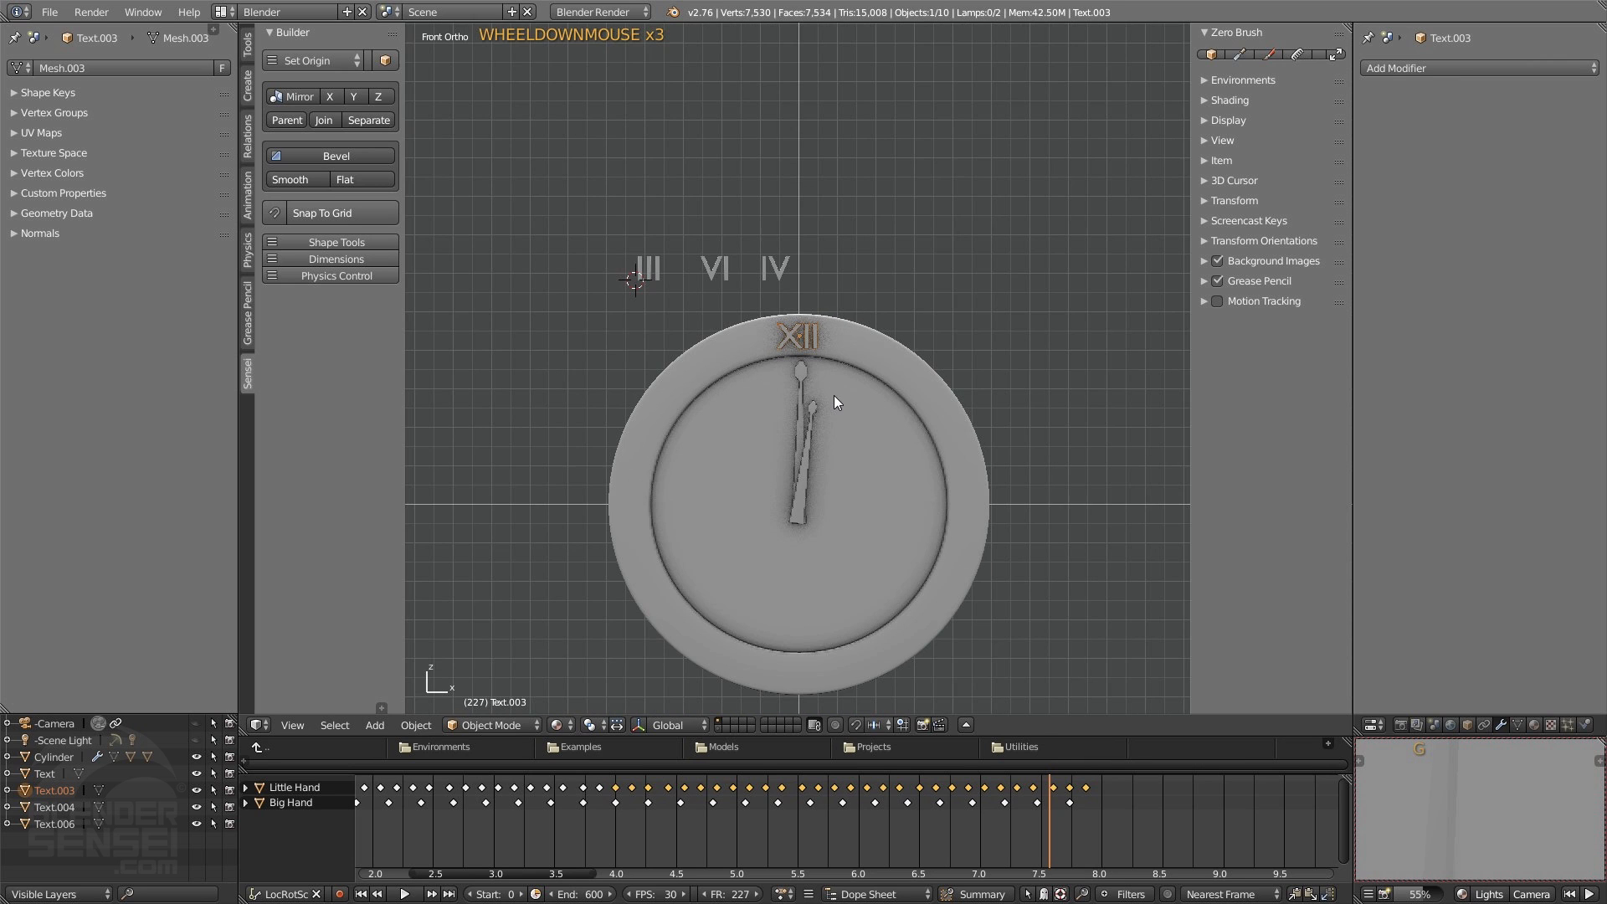
mouse_move(834, 395)
middle_mouse_down("shift")
mouse_move(806, 388)
mouse_move(817, 378)
middle_mouse_up("shift")
scroll(817, 378, "up", 1)
left_click(751, 204)
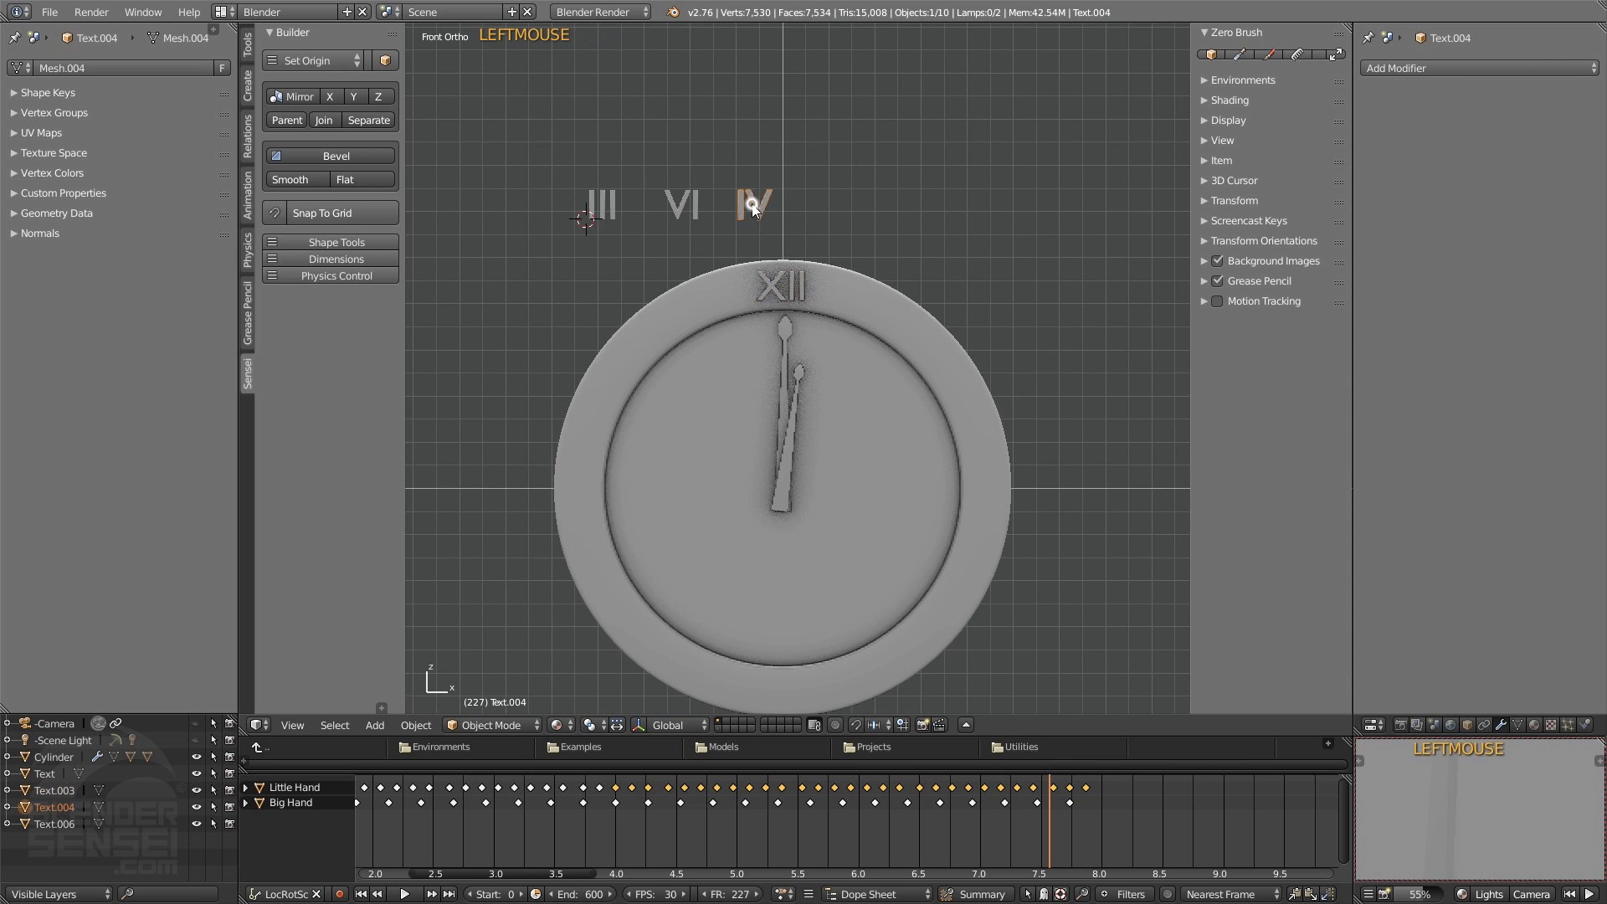
left_click(605, 208)
key("g")
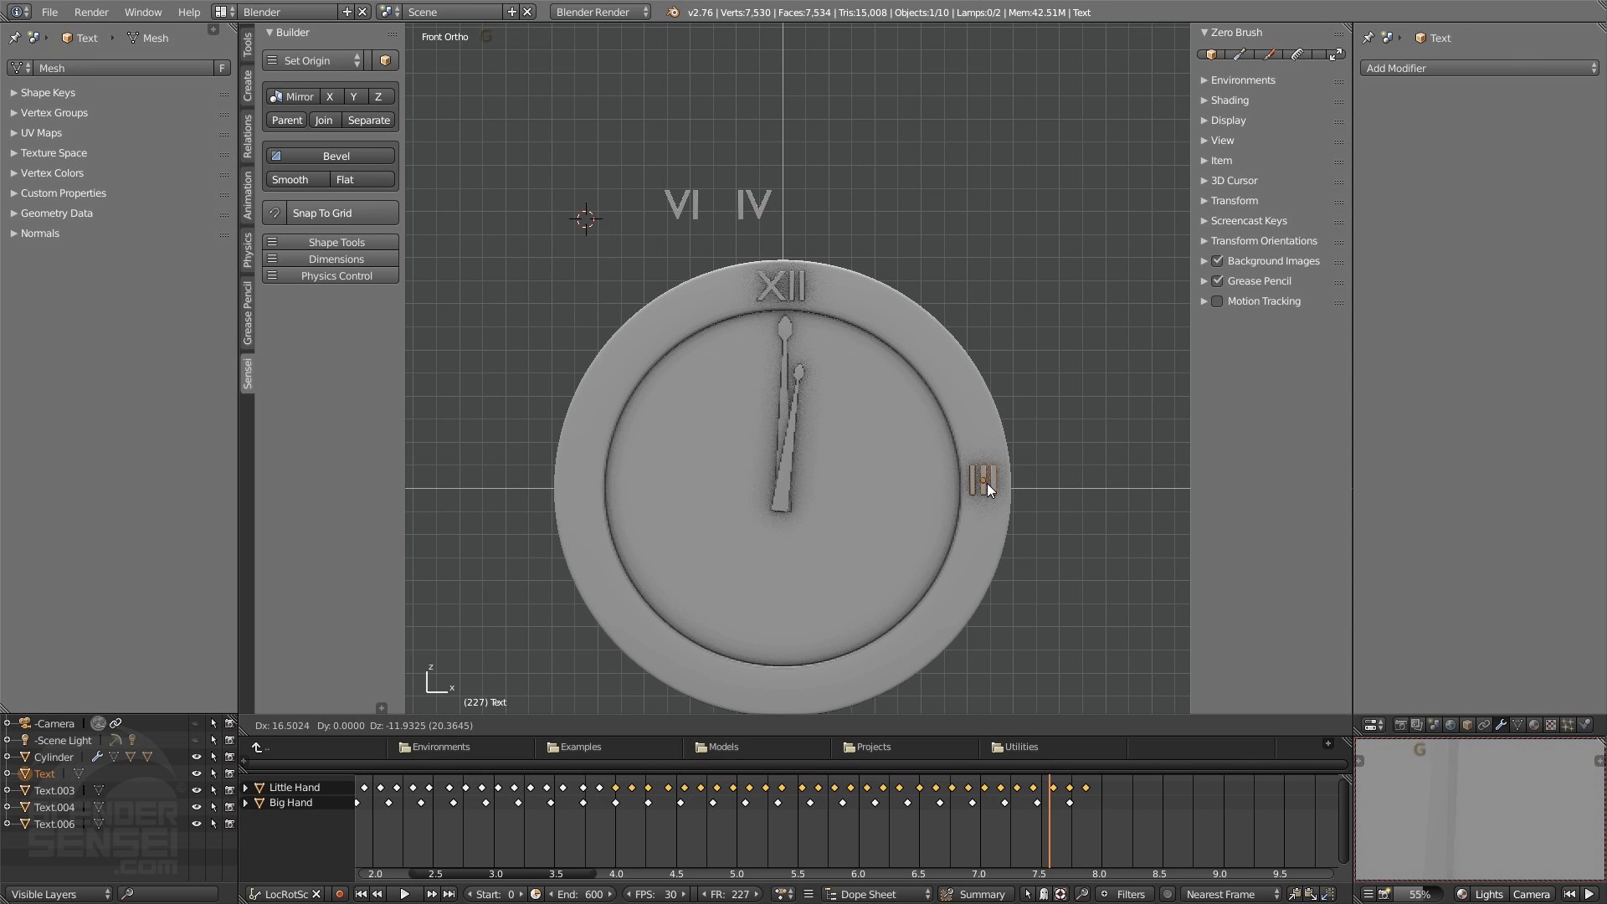
left_click(991, 481)
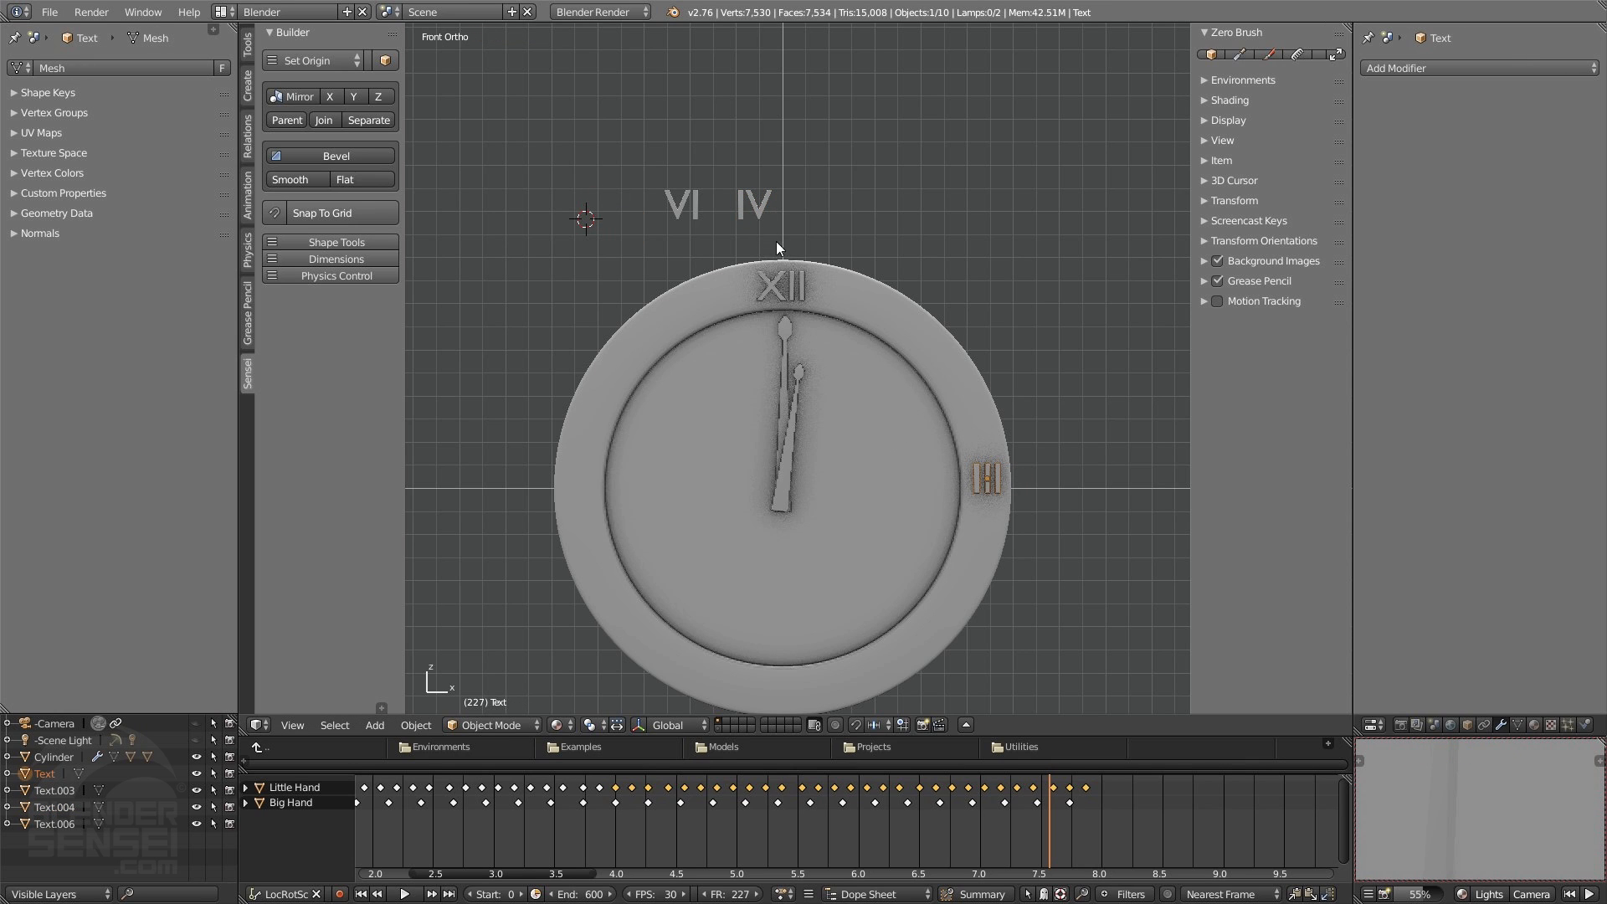
- Move the numeral VI onto the clock's rim at the six o'clock position
middle_click_drag(776, 243, 778, 187, "shift")
left_click(693, 155)
key("g")
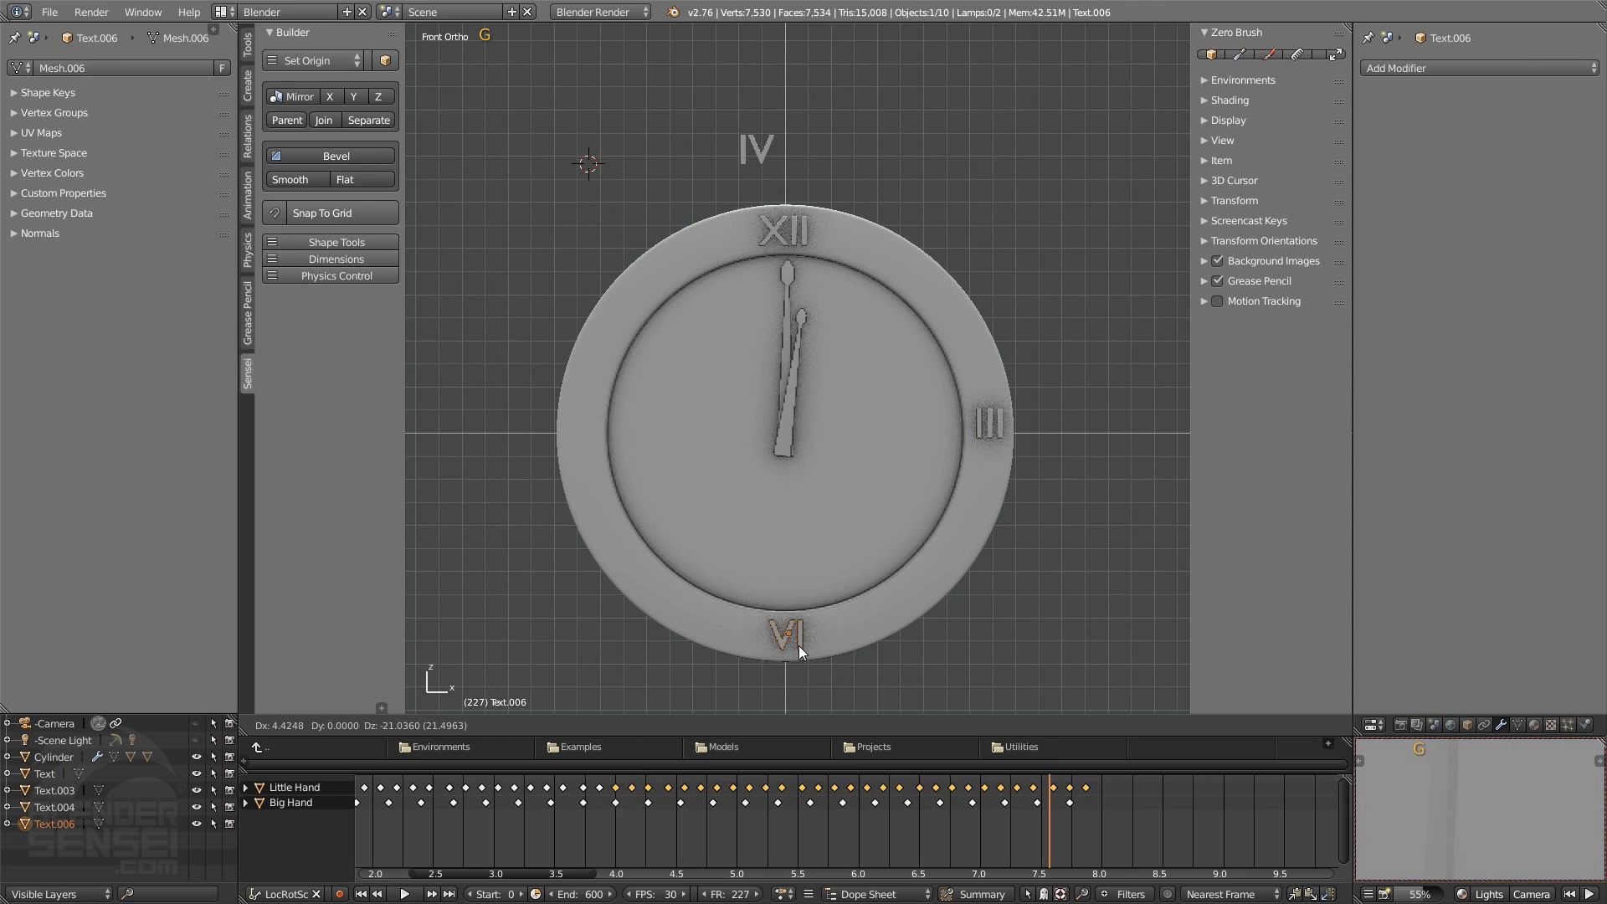
left_click(795, 646)
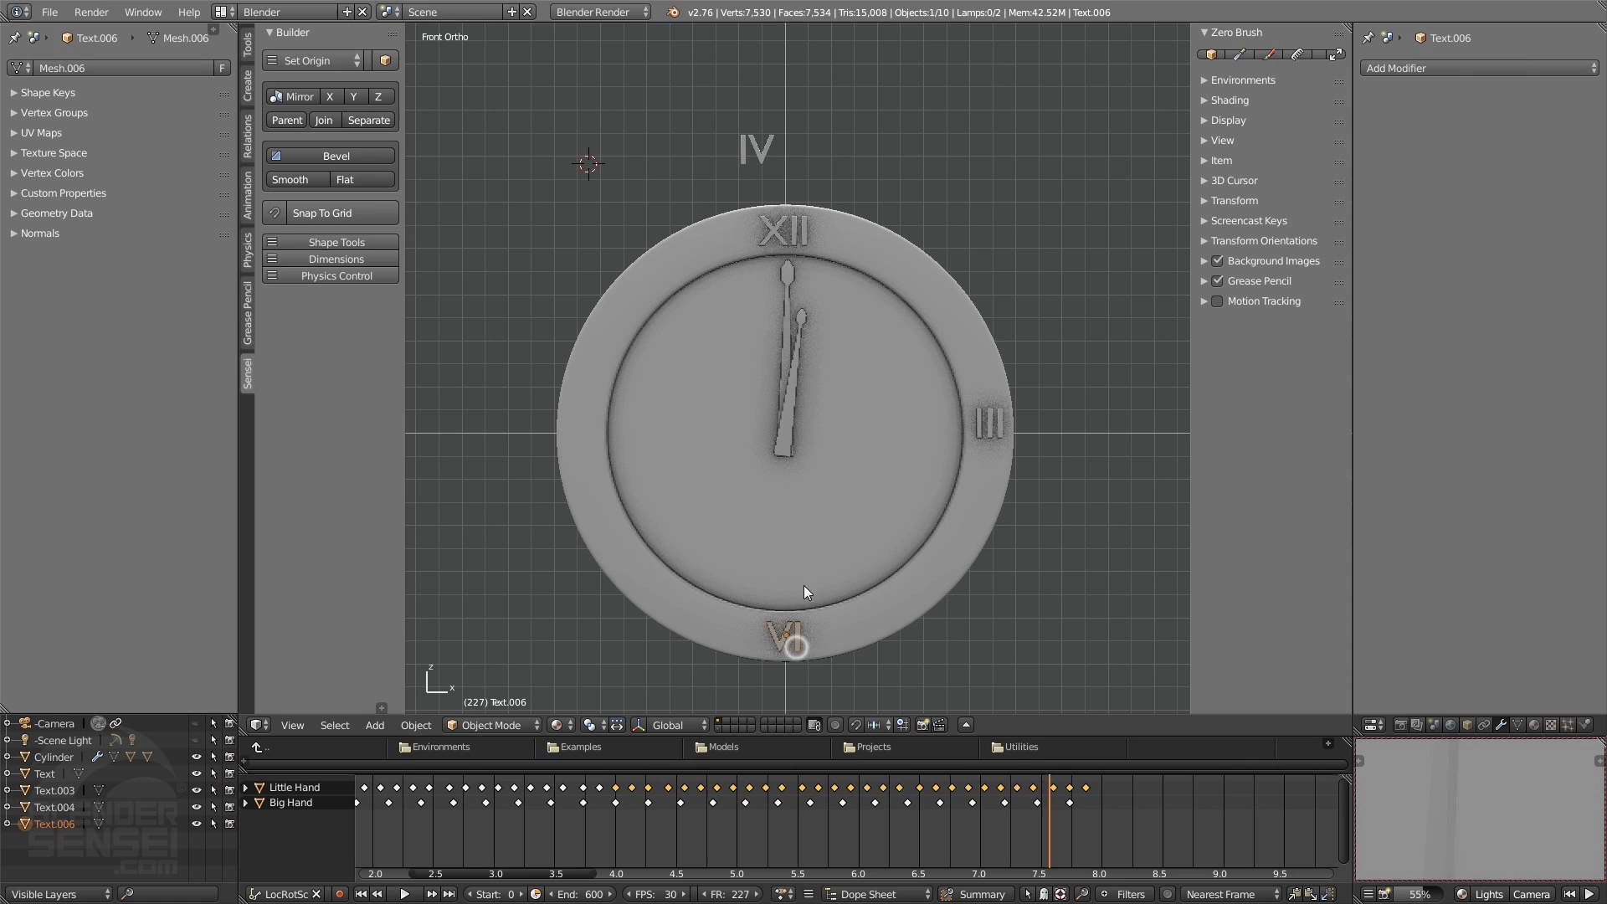
- Move the numeral IV onto the clock's rim at the nine o'clock position
left_click(760, 144)
key("g")
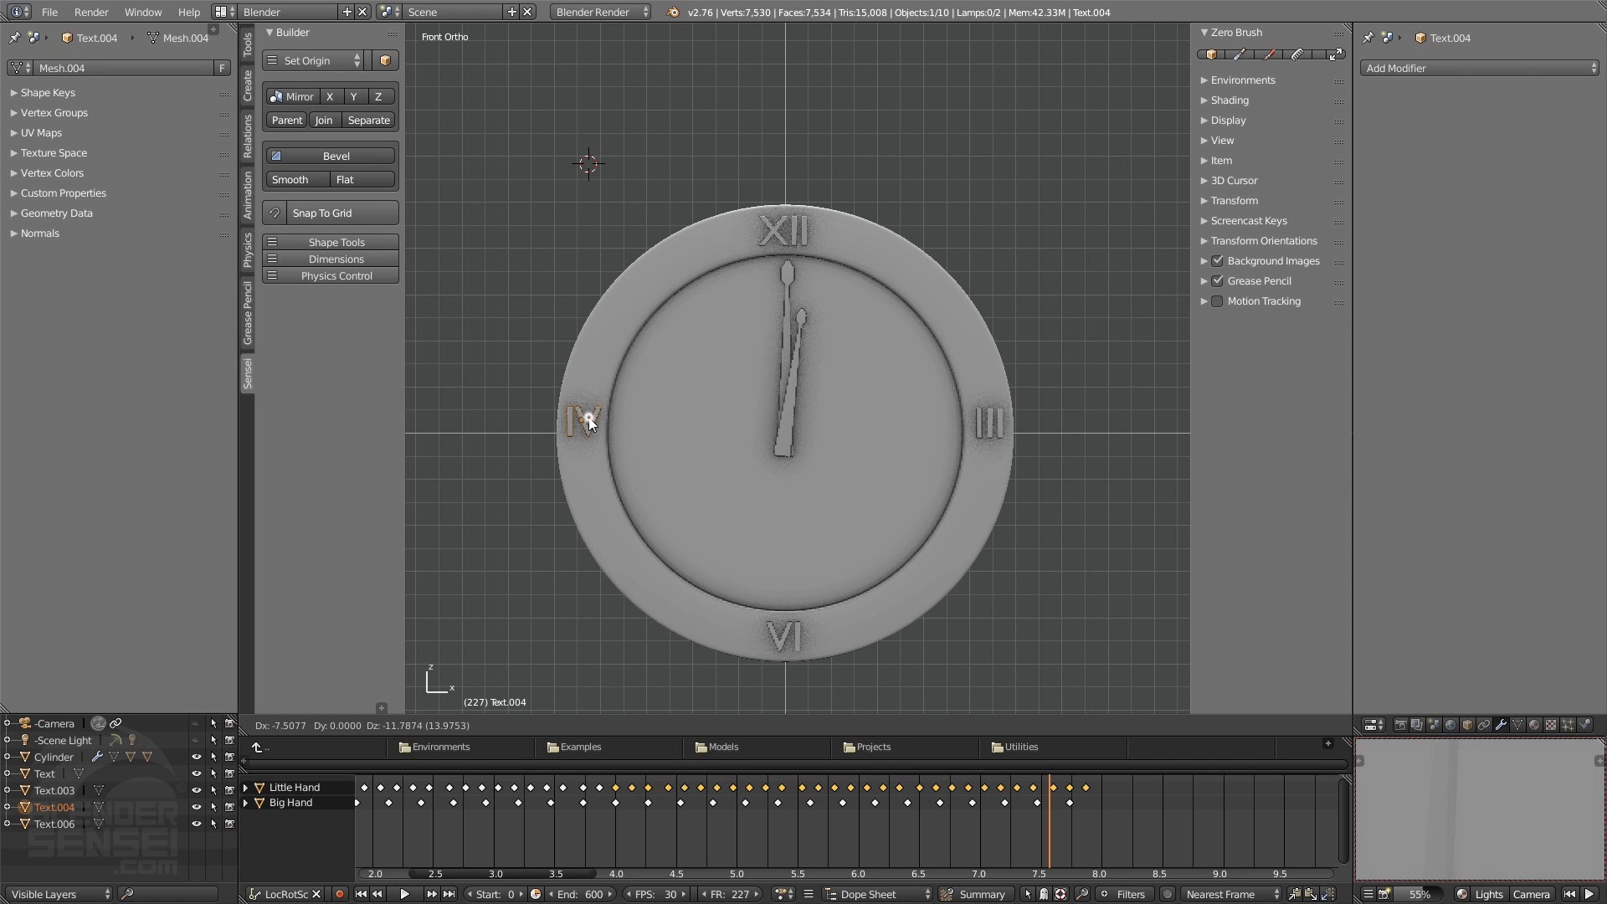
left_click(589, 421)
- Select all four numerals and, in side view, move them about 0.66 along the Y axis into the clock's rim
middle_click_drag(651, 397, 1005, 452)
left_click(1041, 454, "shift")
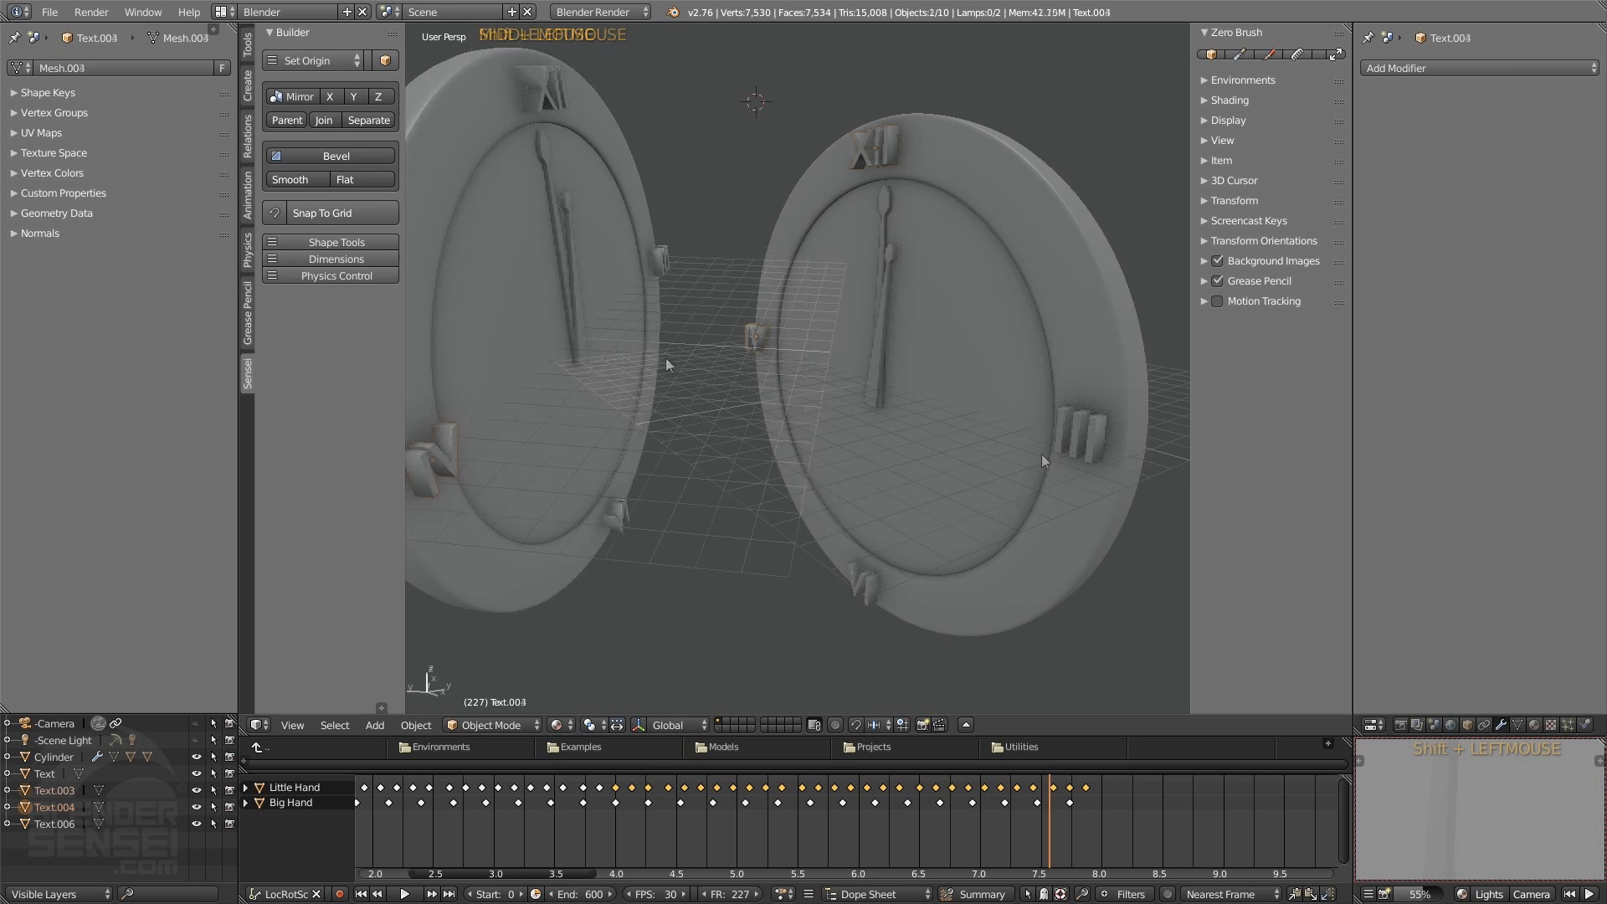
left_click(1060, 435, "shift")
left_click(872, 587, "shift")
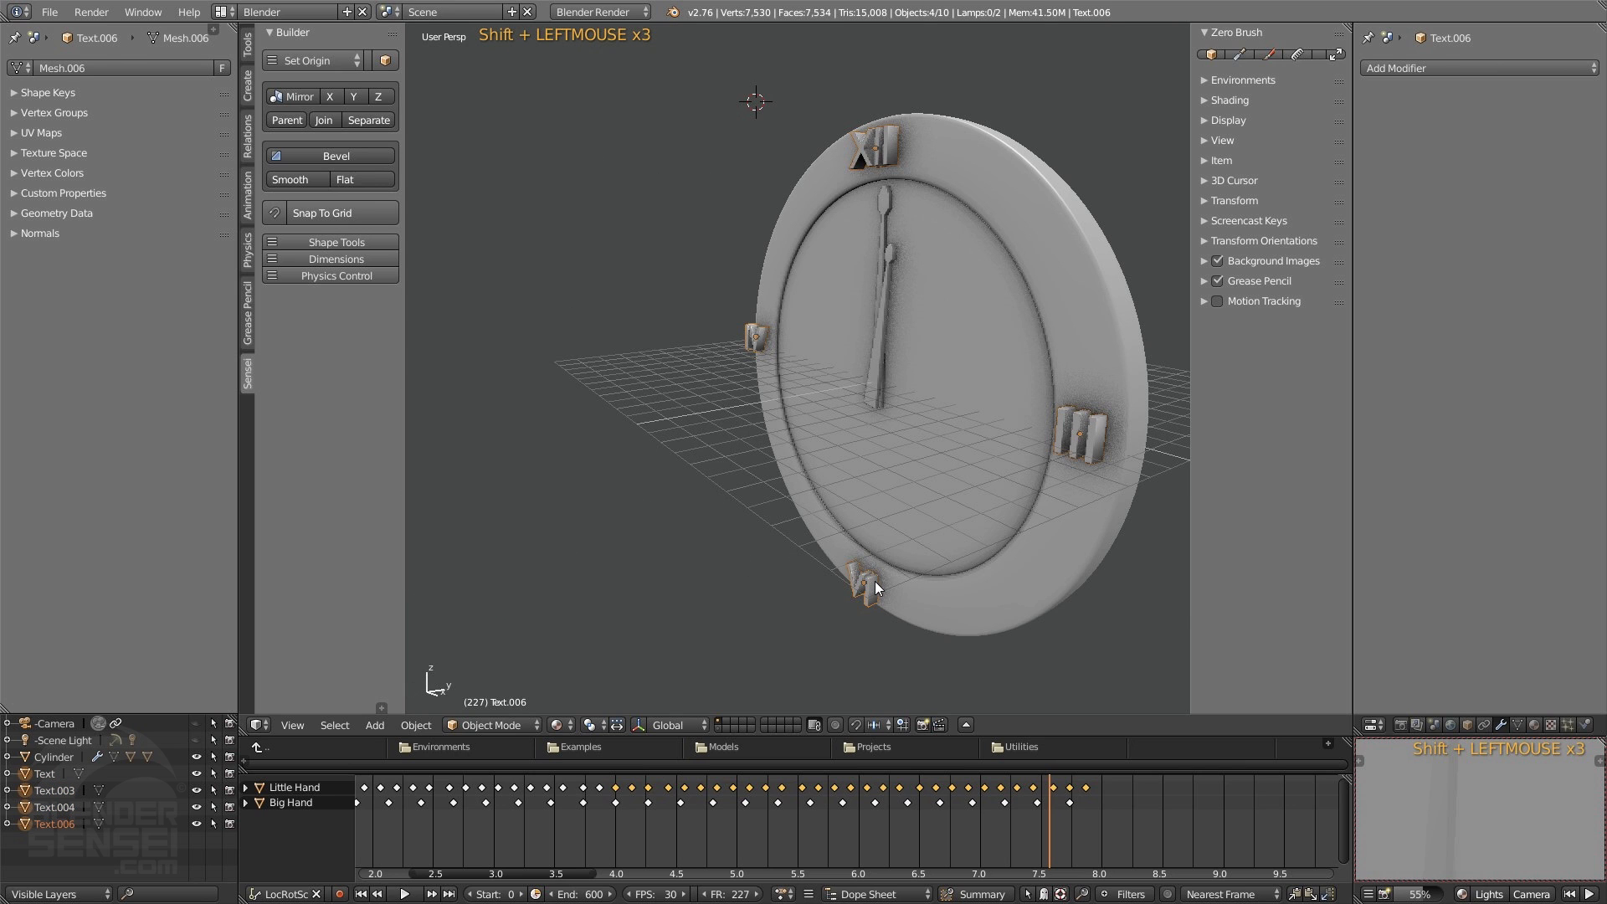
key("KP_3")
scroll(841, 445, "up", 2)
key("g")
key("y")
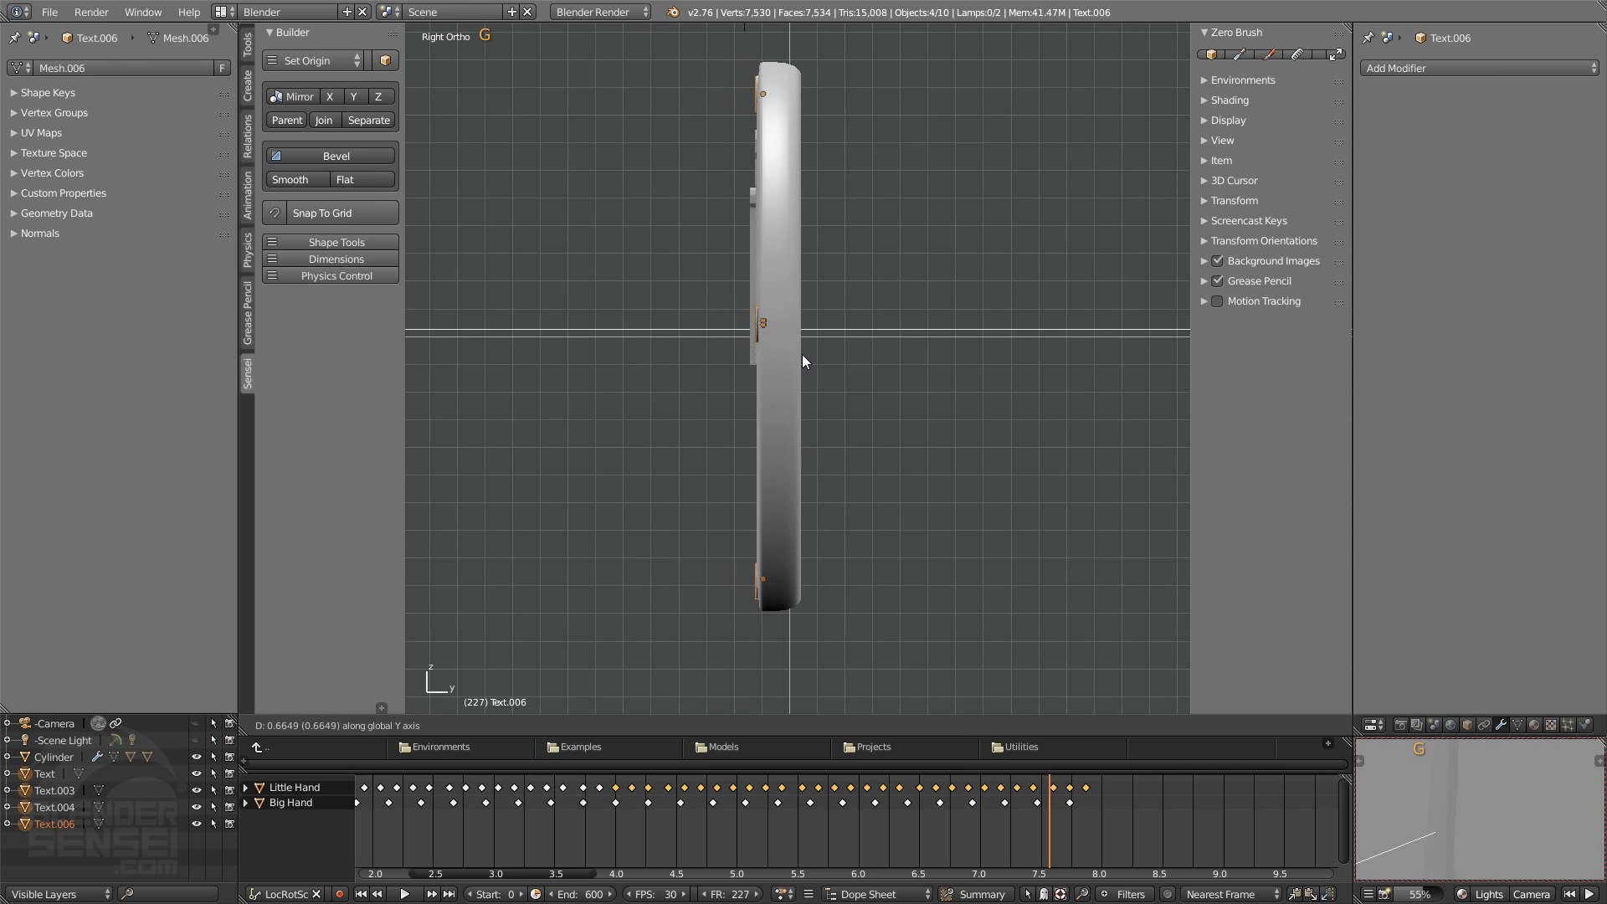
left_click(802, 358)
middle_click_drag(802, 359, 762, 218)
scroll(795, 326, "down", 3)
key("g")
left_click(951, 349)
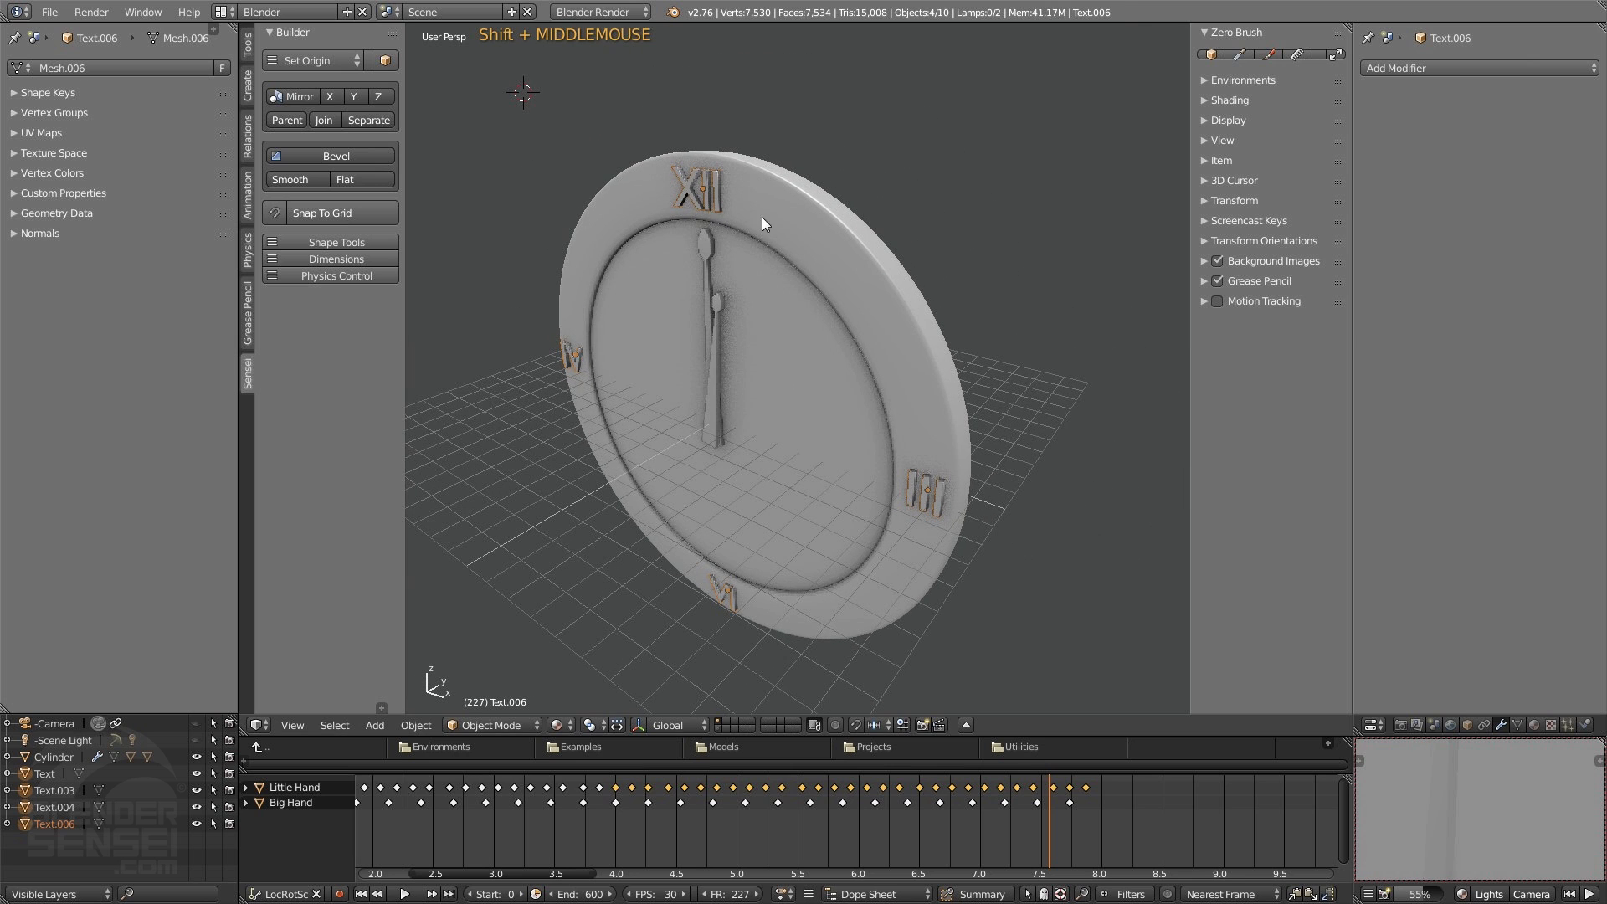
- Select the clock's cylinder body and rename it as Clock
left_click(842, 278, "shift")
middle_click_drag(842, 278, 859, 309)
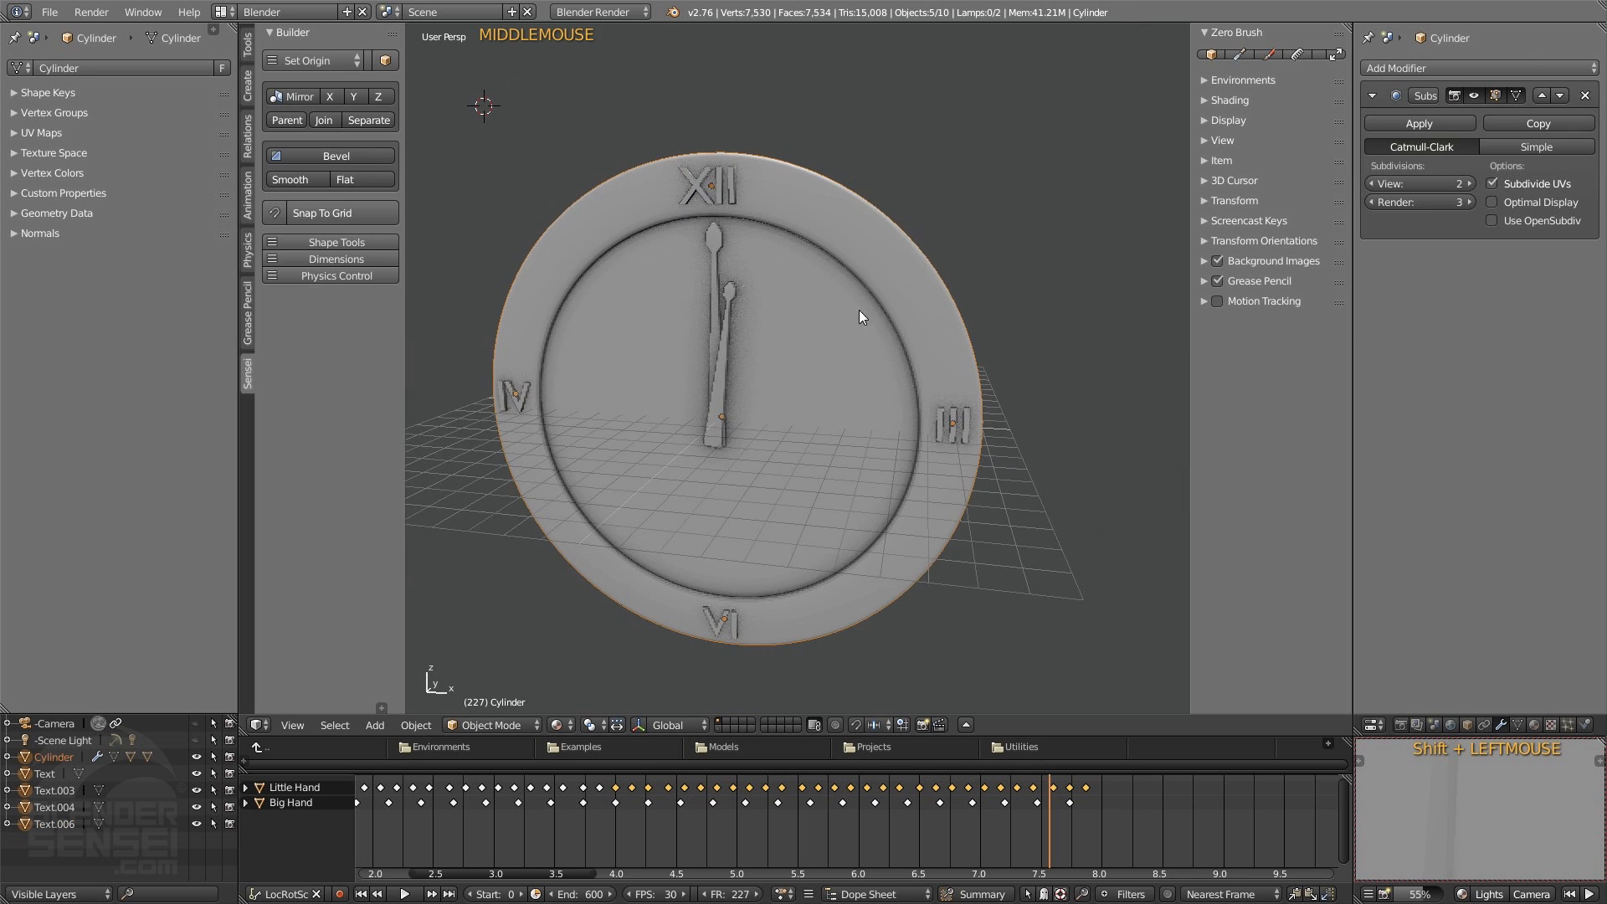
double_click(50, 756)
type("Clock")
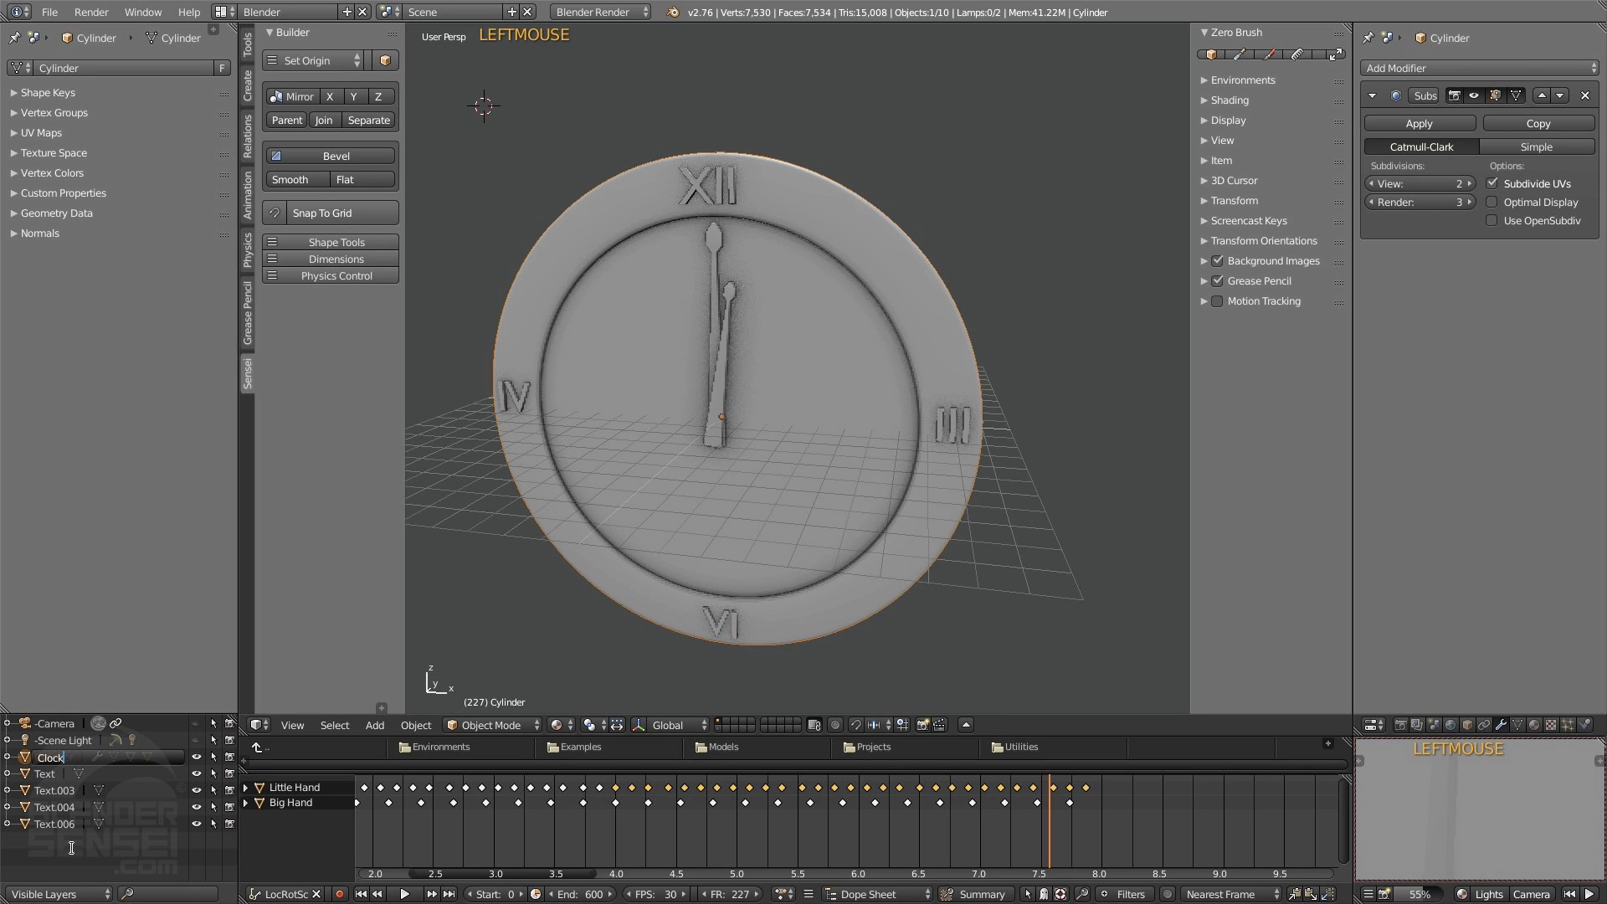
left_click(80, 859)
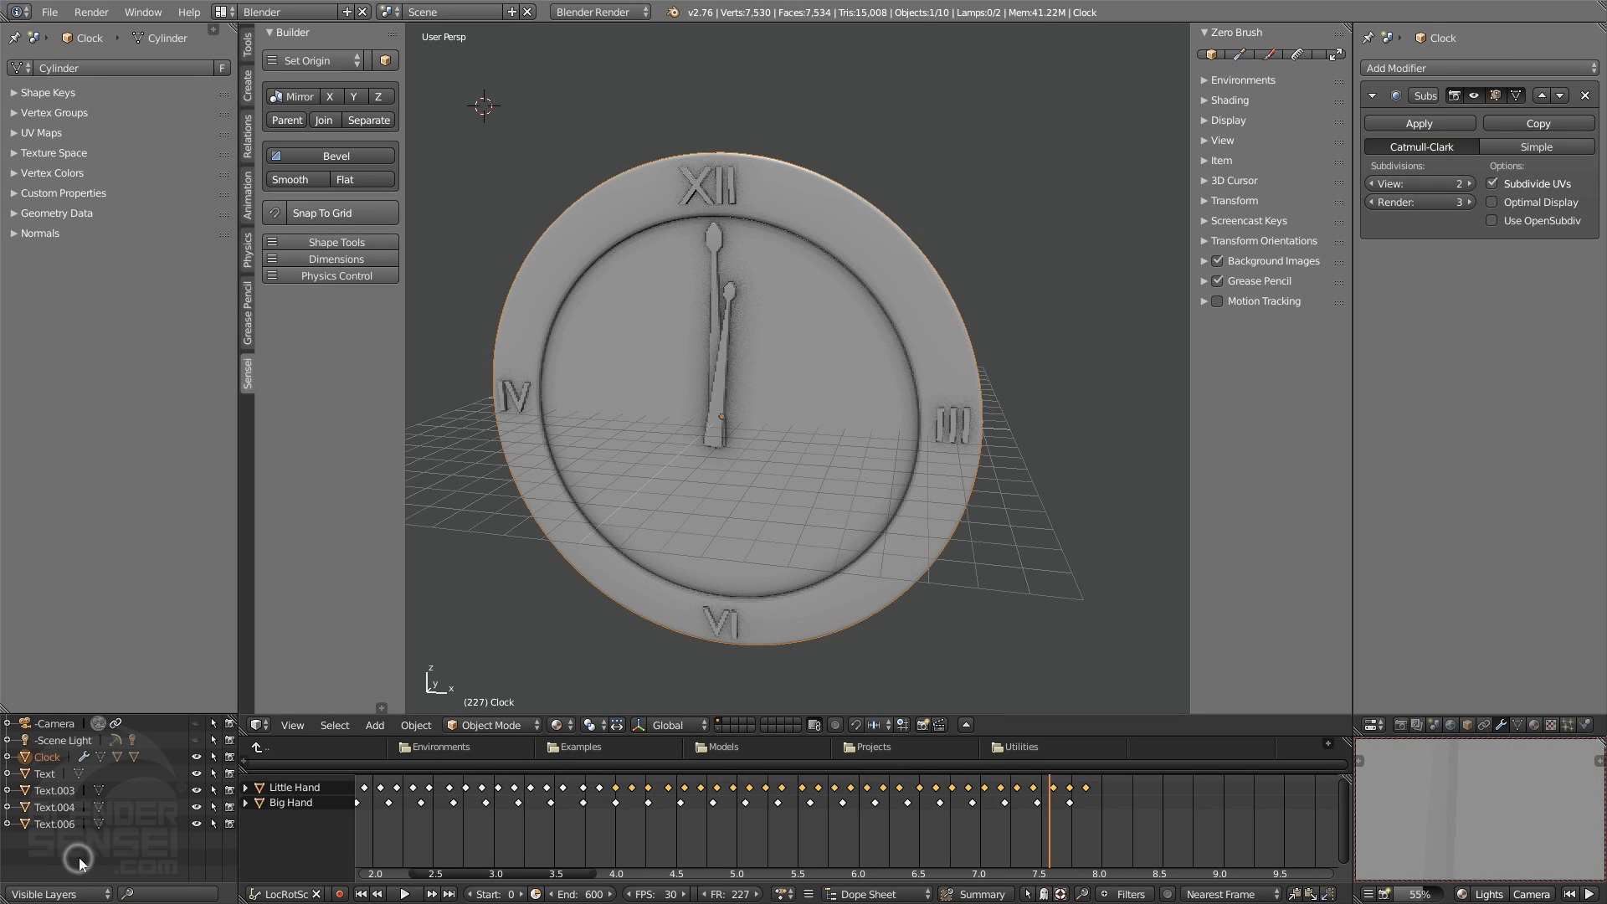
- Rename the six o'clock numeral object as VI and the nine o'clock numeral object as IV
double_click(47, 825)
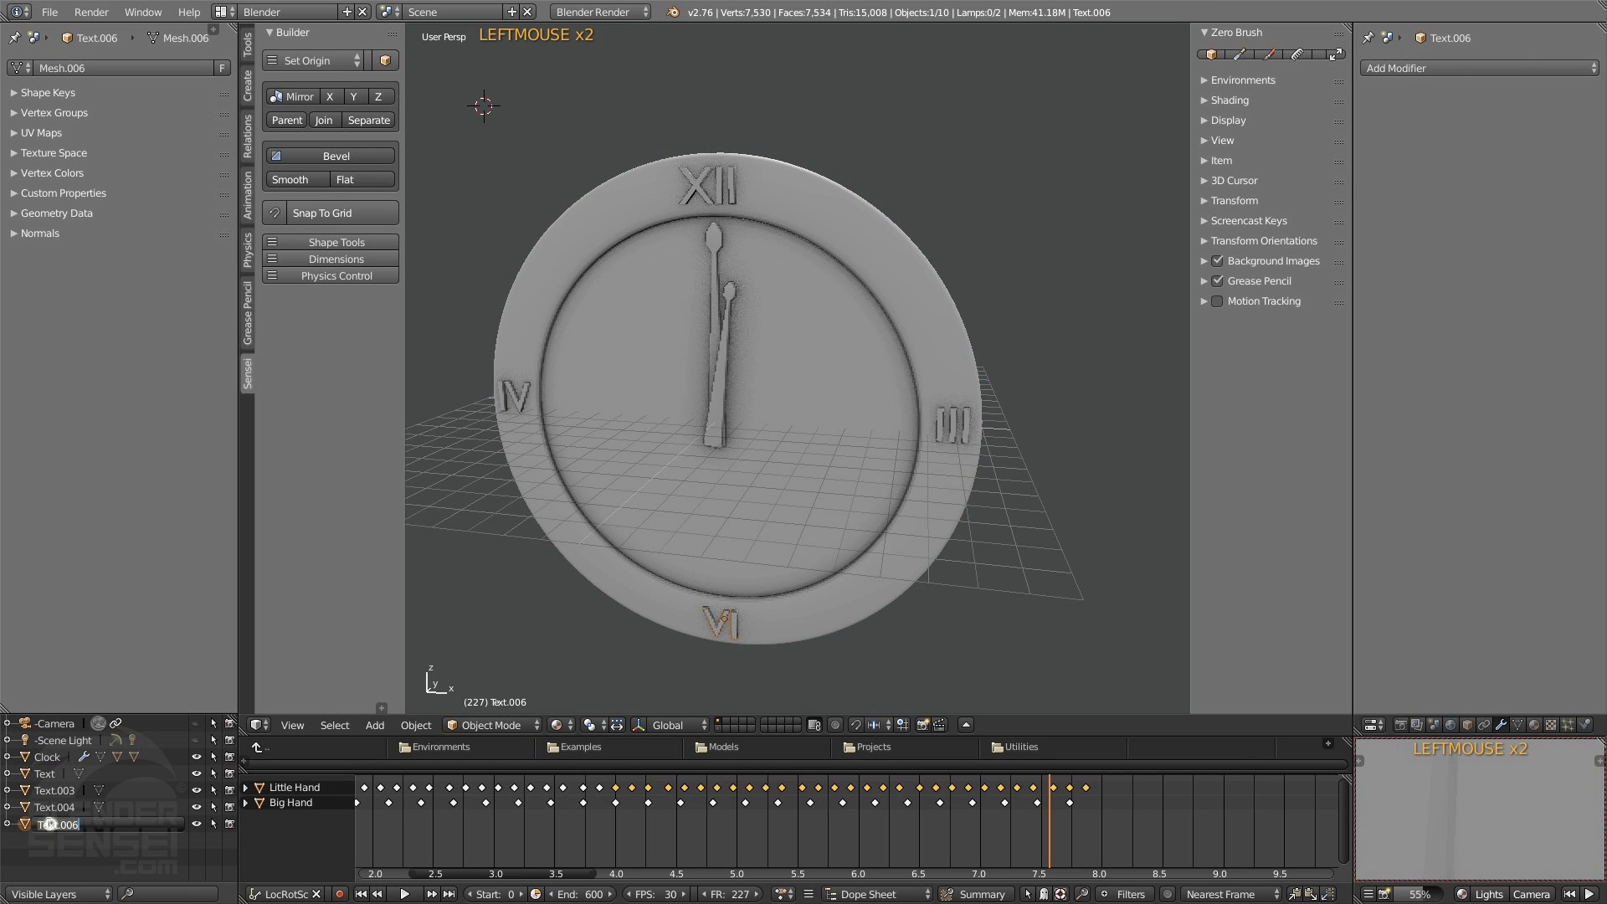
type("VI")
key("Return")
double_click(51, 808)
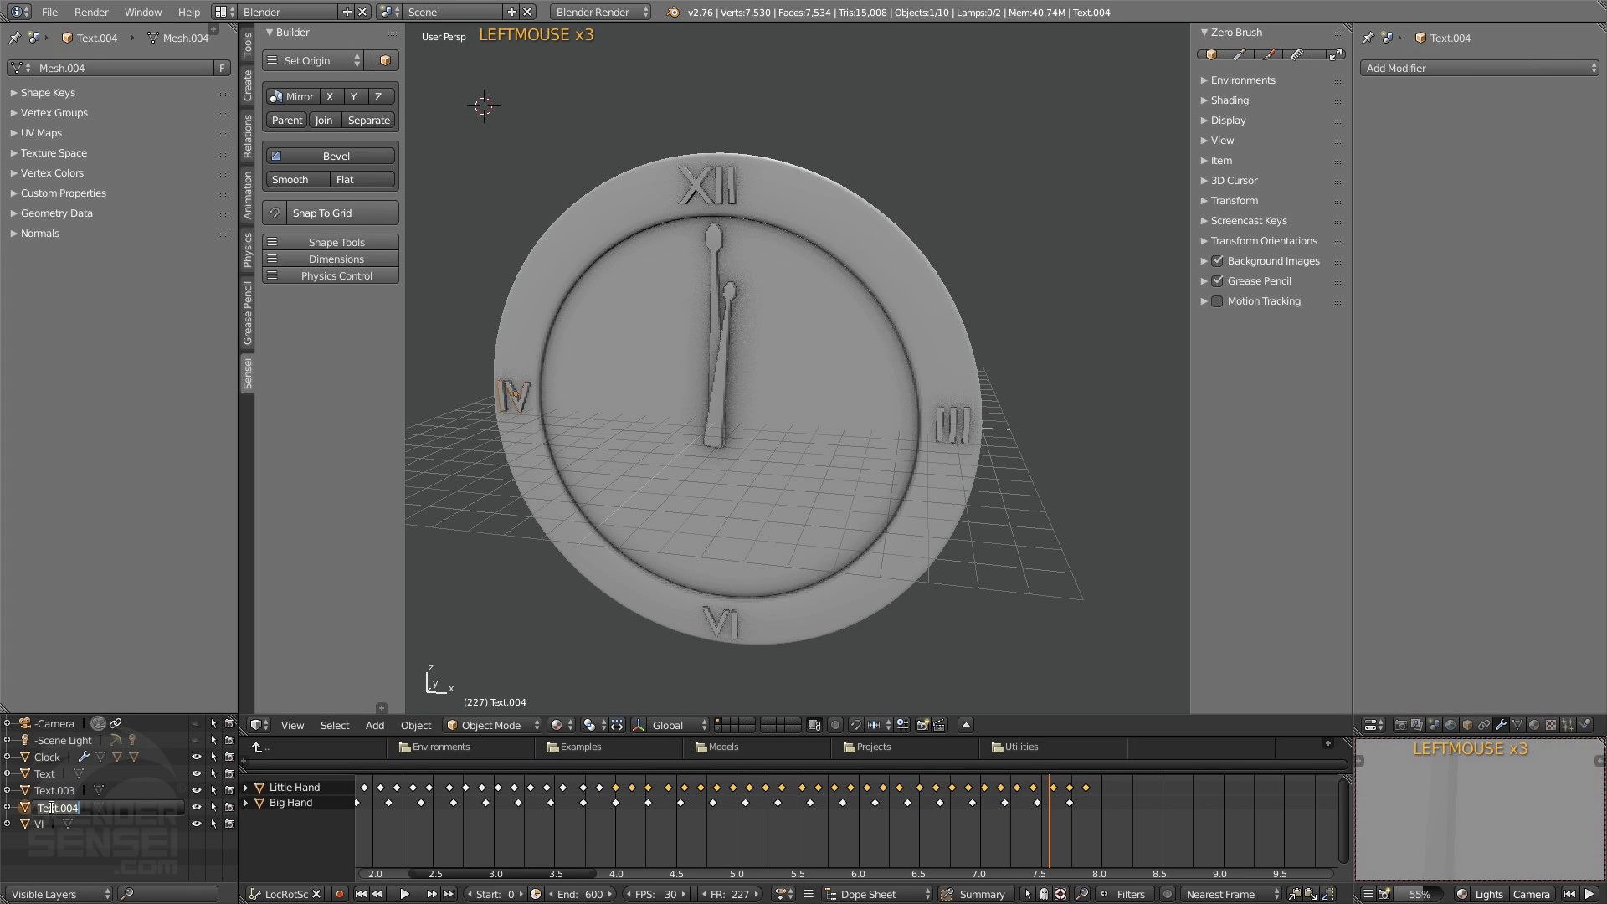
type("IV")
left_click(109, 862)
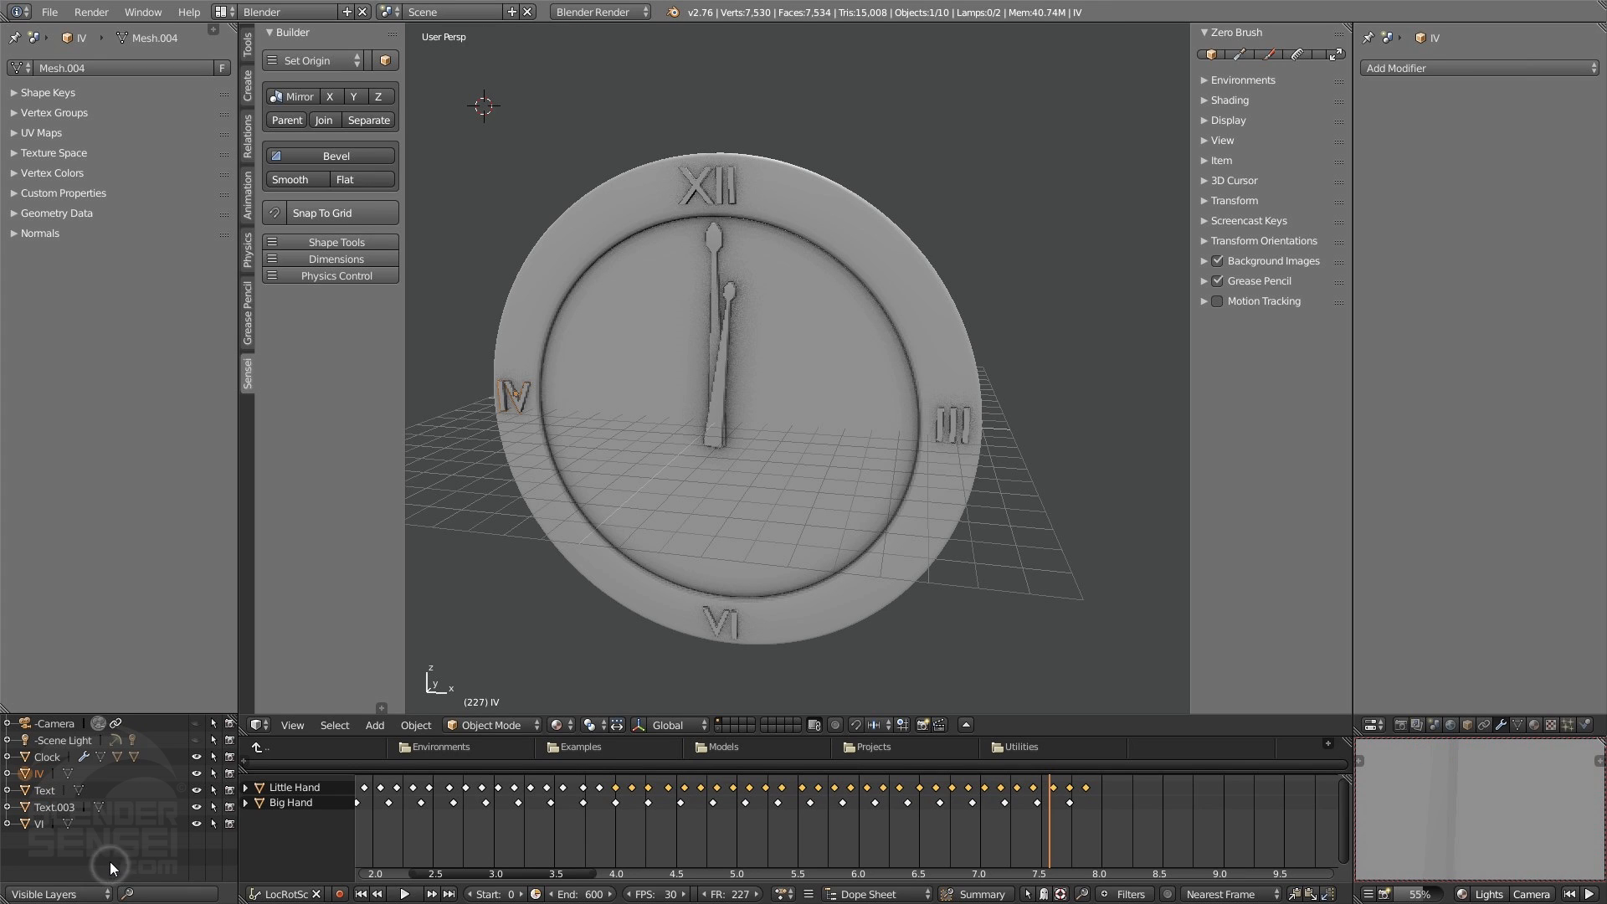
- Rename the twelve o'clock numeral object as XII and the three o'clock numeral object as III
double_click(51, 806)
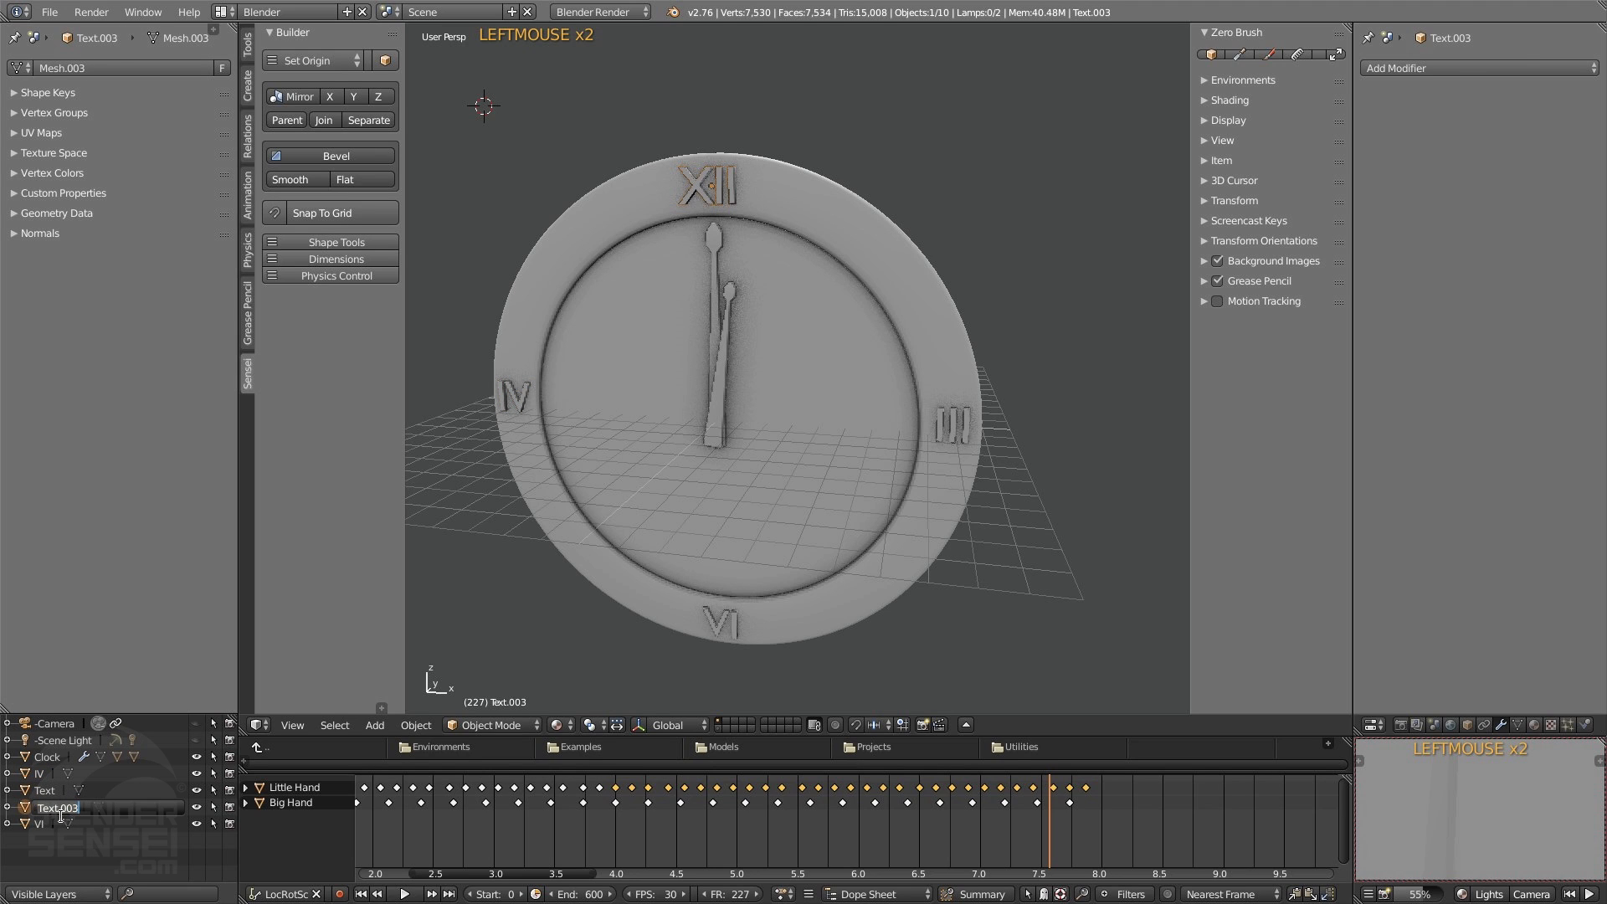
type("XII")
key("Return")
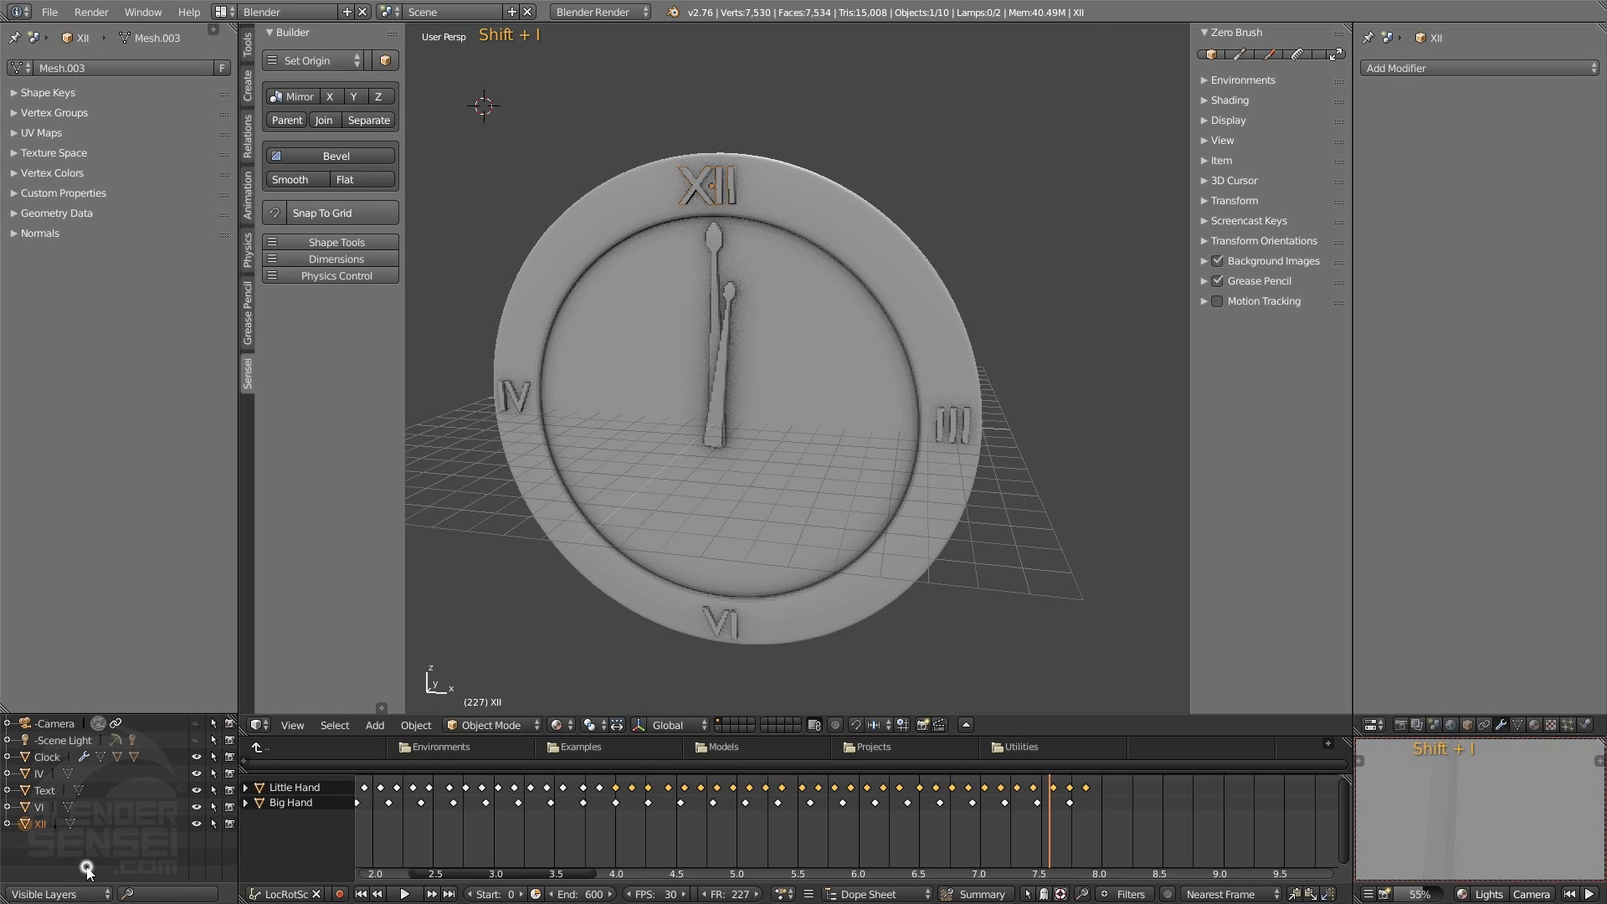
left_click(47, 790)
double_click(47, 790)
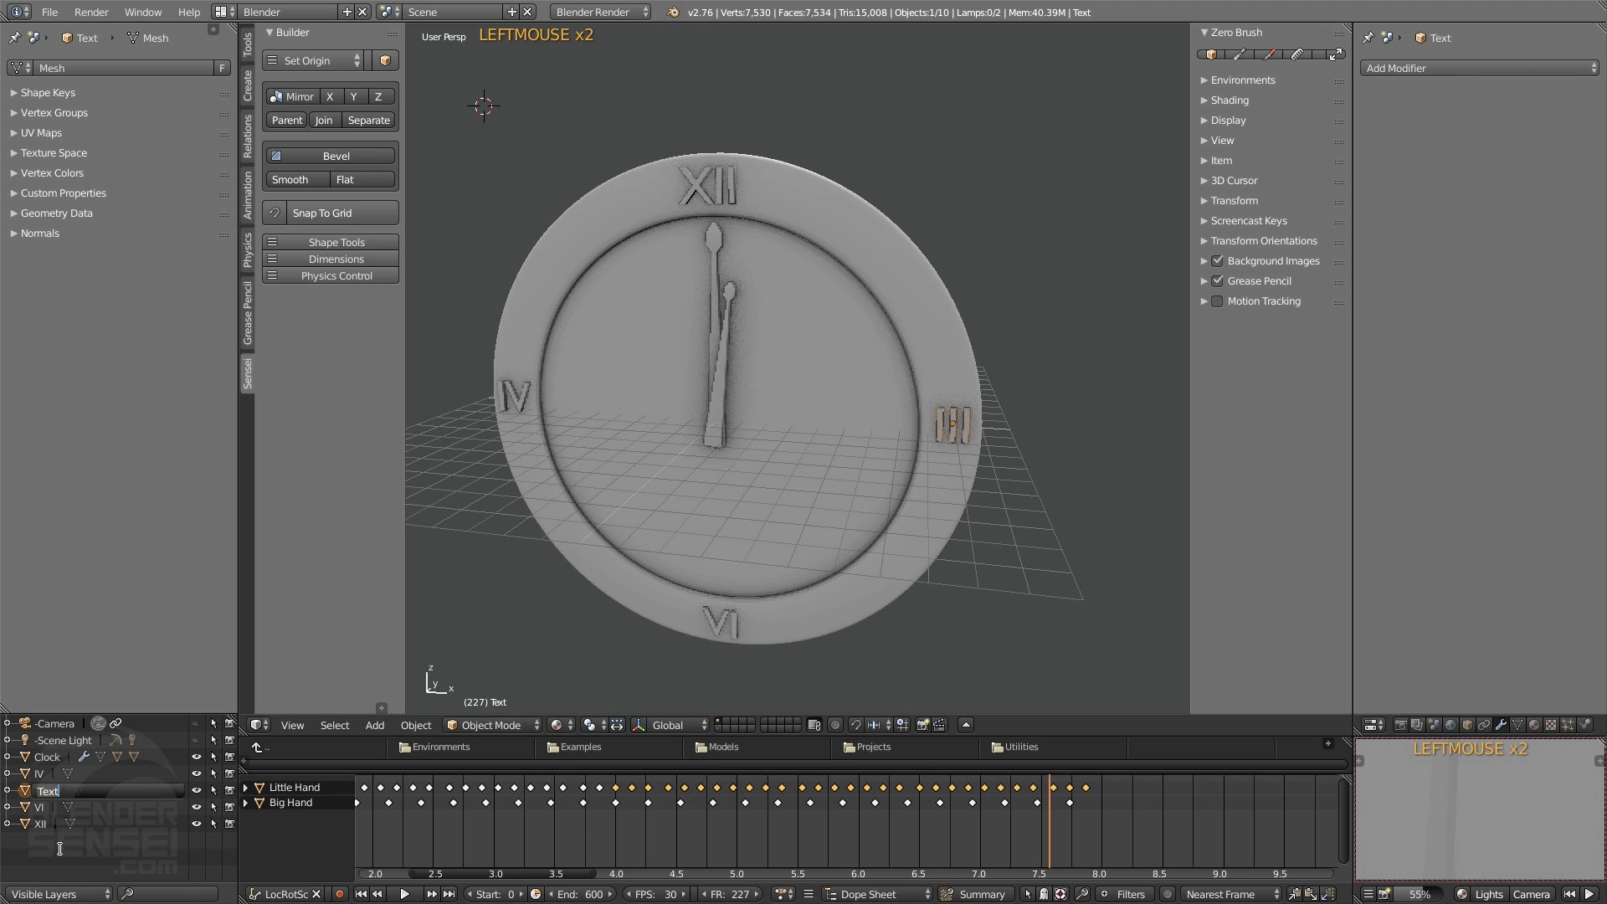
type("III")
left_click(121, 865)
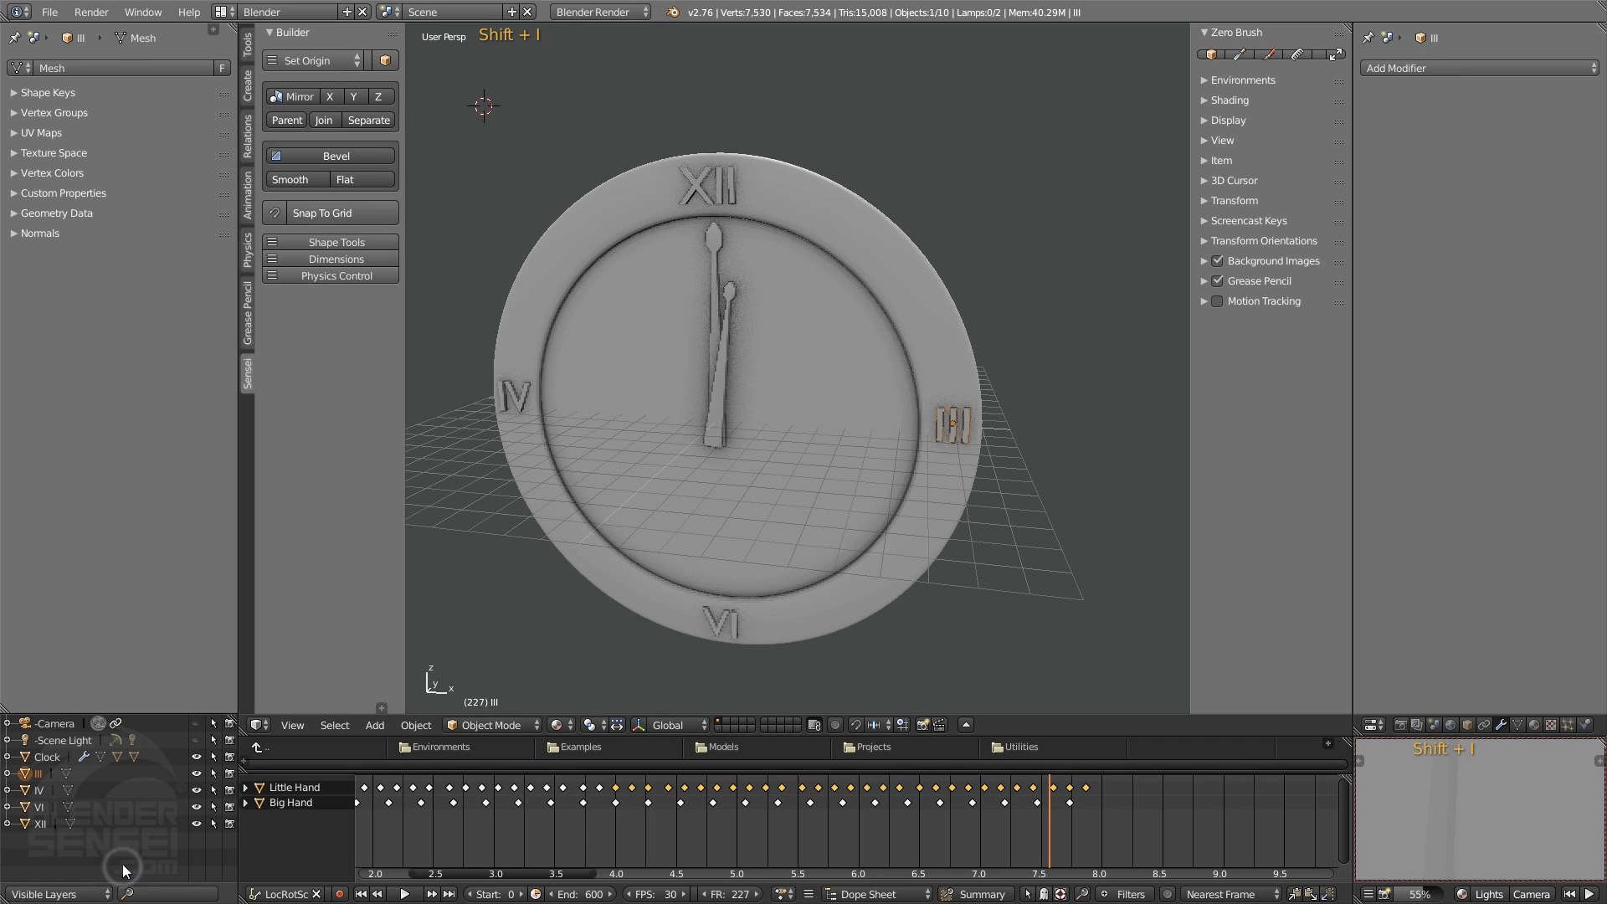
- Select all four numerals with the clock body as the active object and parent them to the clock
left_click(76, 825, "shift")
left_click(42, 808, "shift")
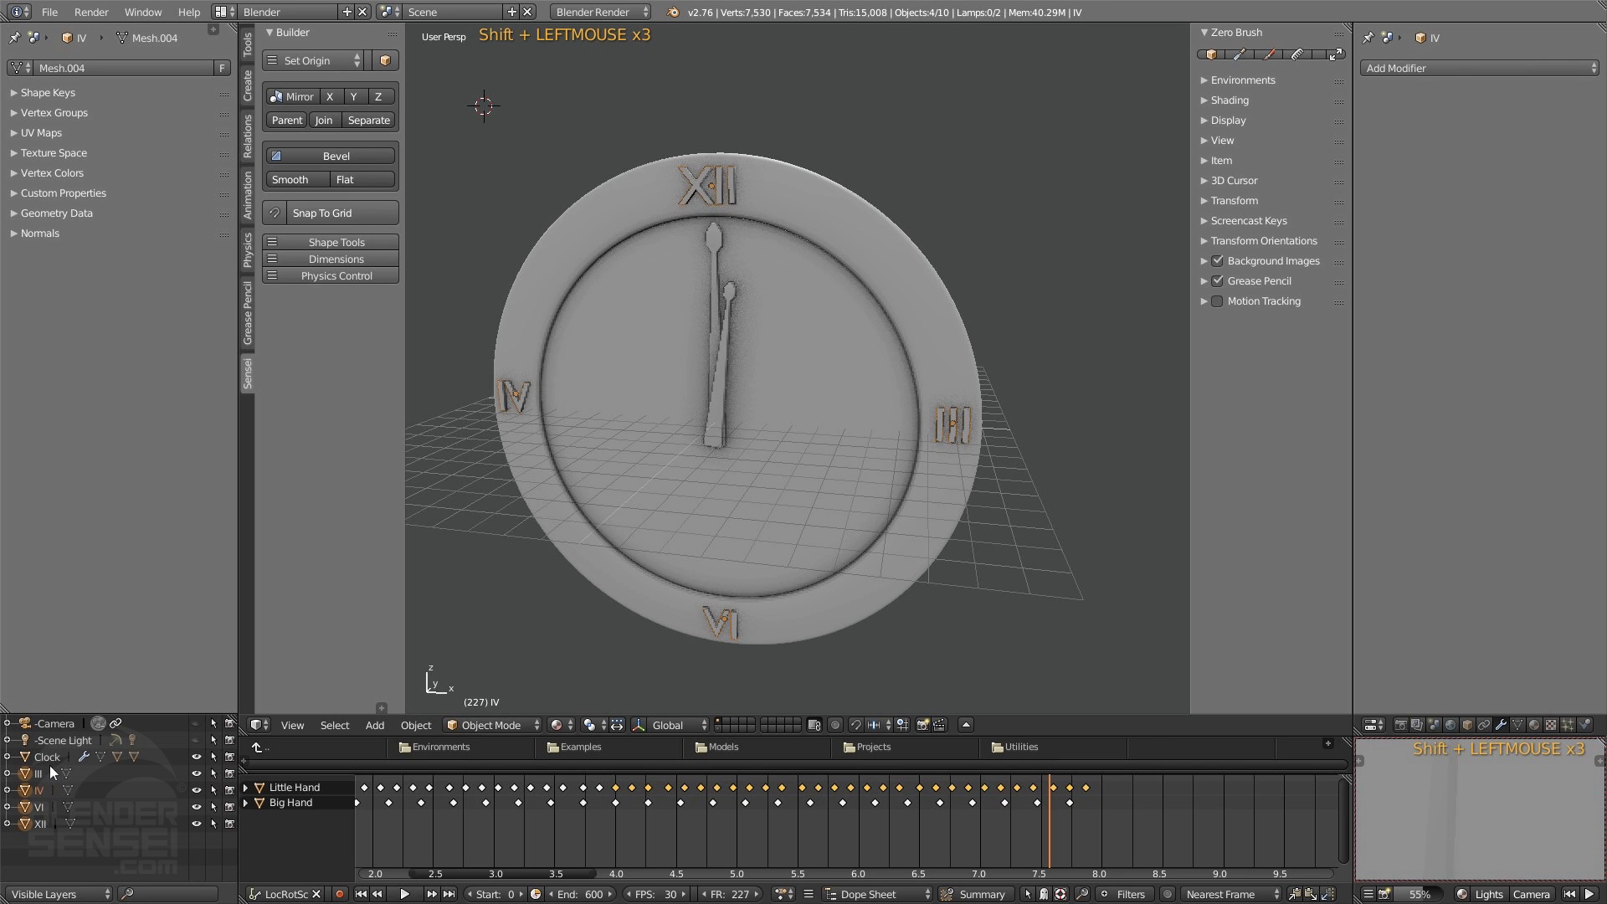
left_click(910, 255, "shift")
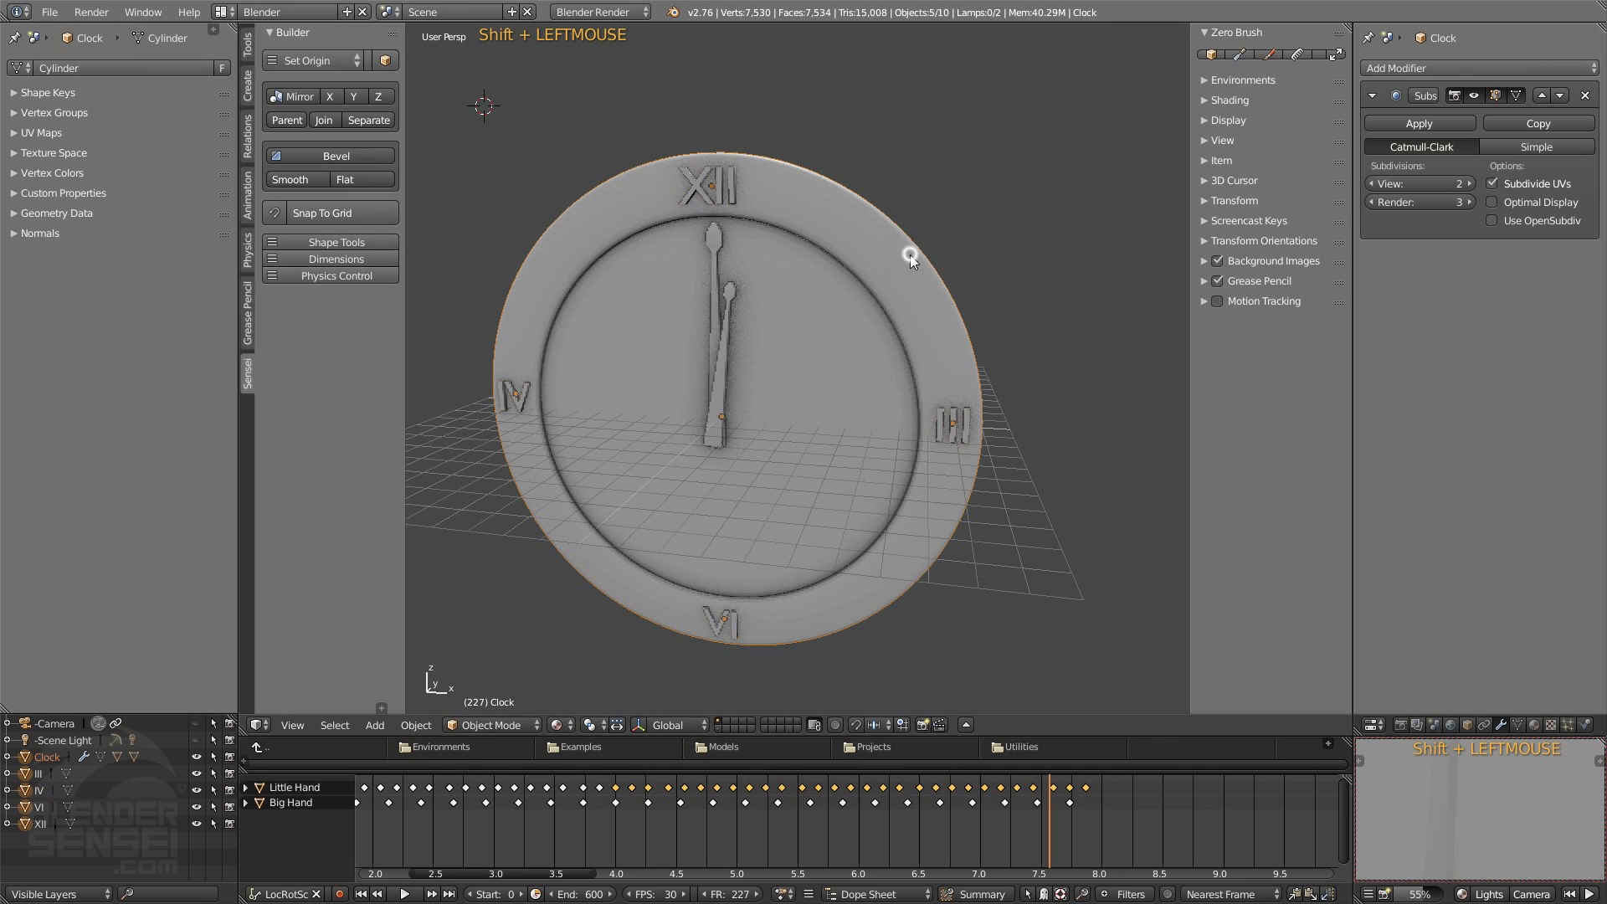
left_click(284, 120)
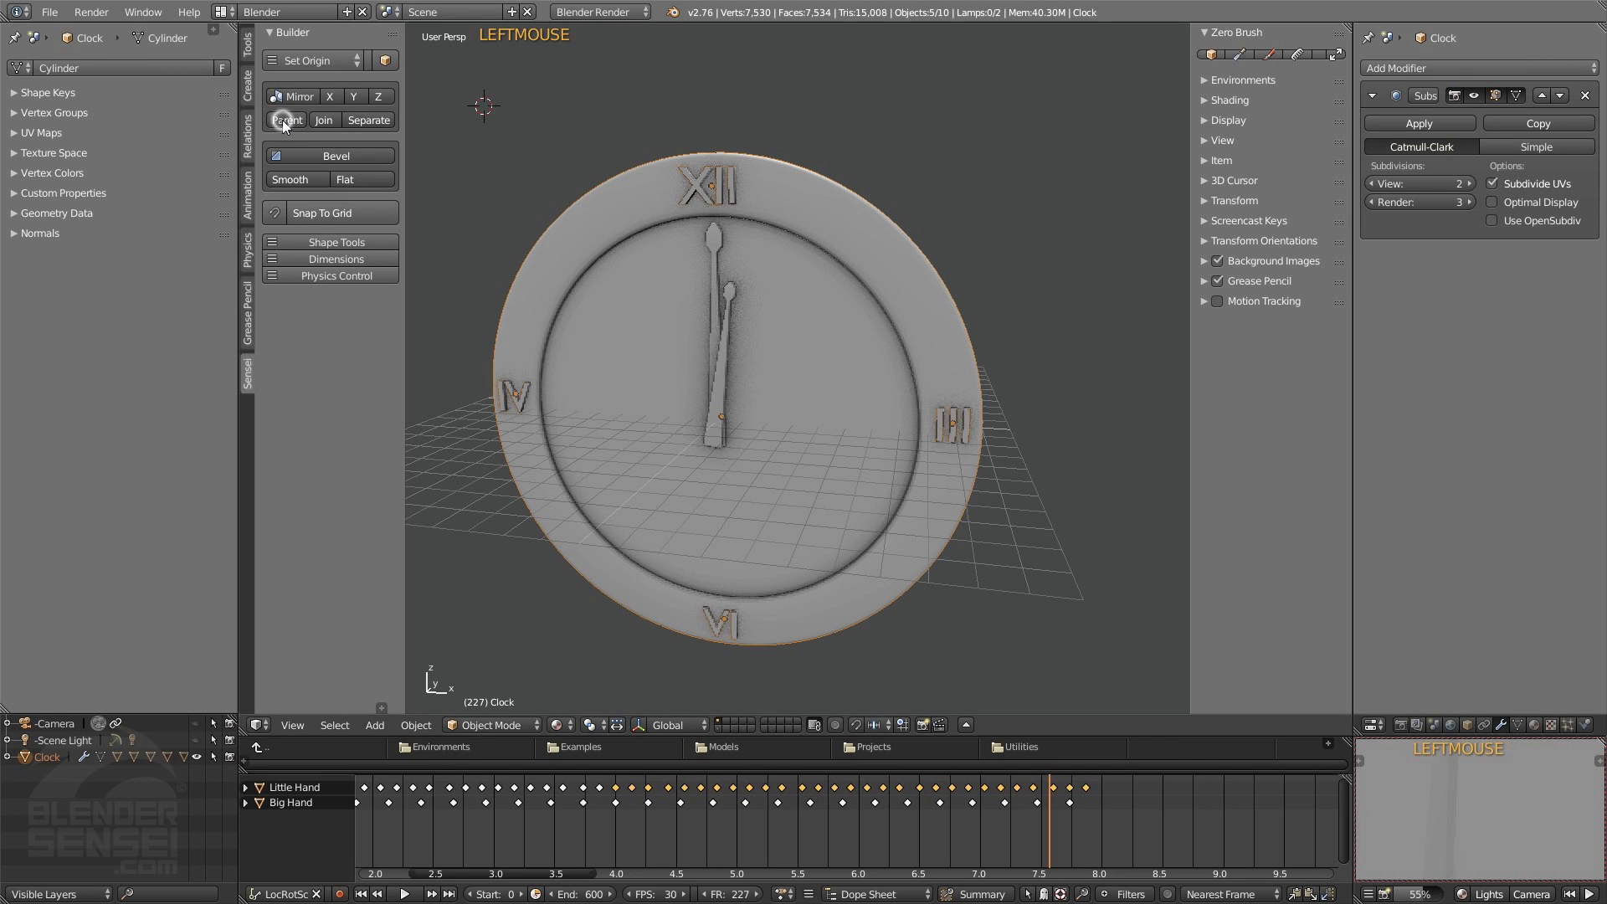
- Test-move the clock to check that the parented numerals follow it, and cancel the move
middle_click_drag(554, 413, 612, 427)
left_click(567, 228)
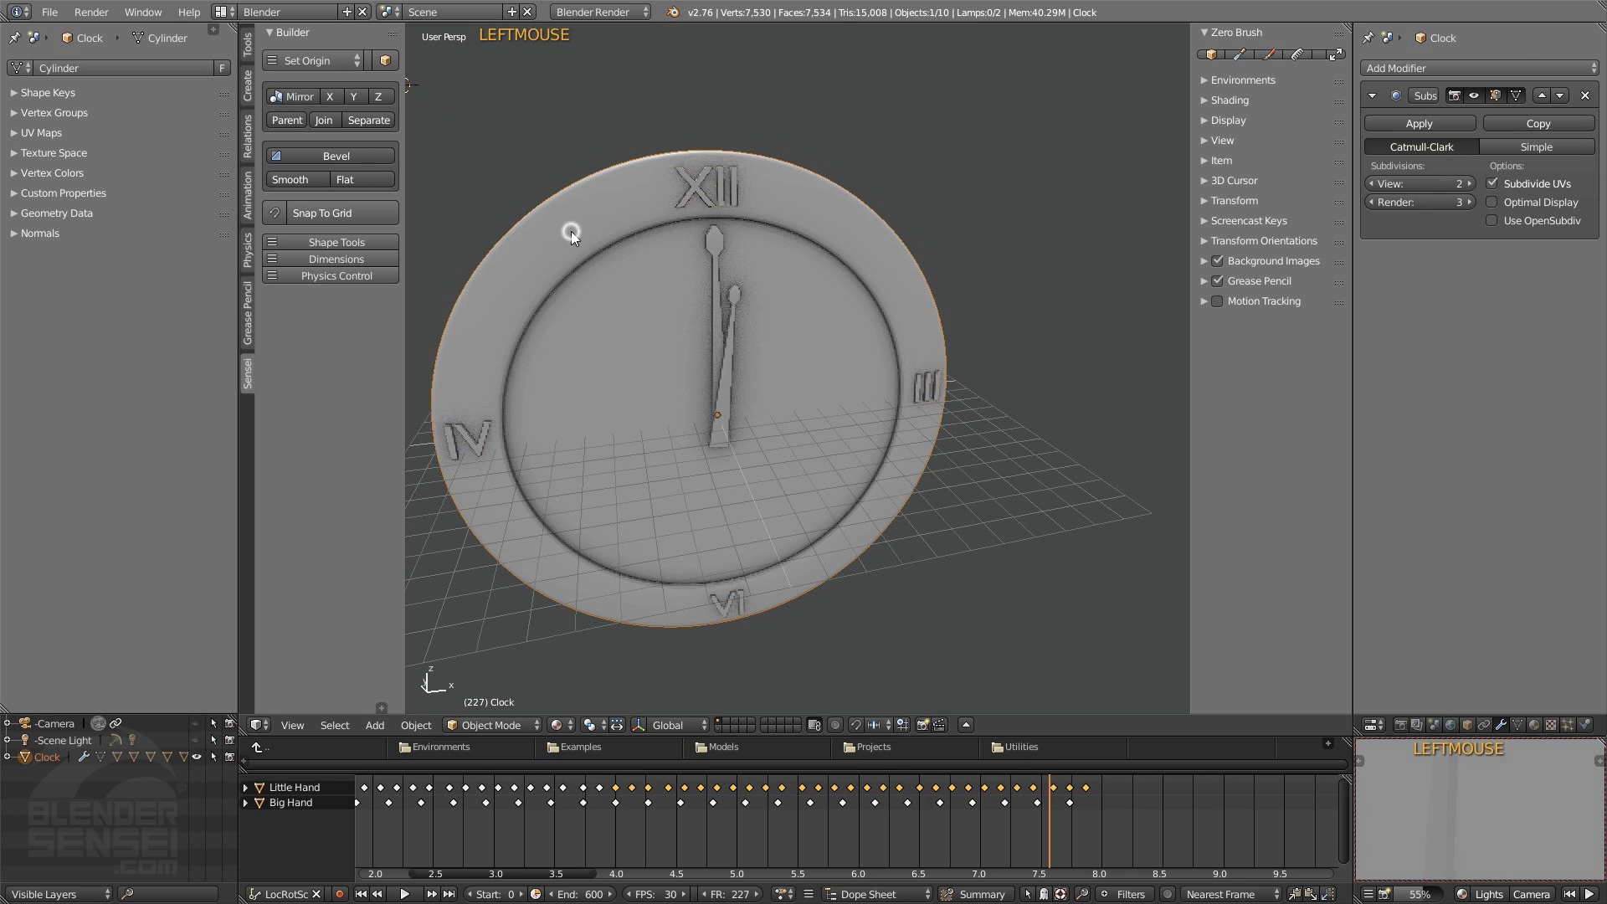
middle_click_drag(671, 384, 701, 530)
key("g")
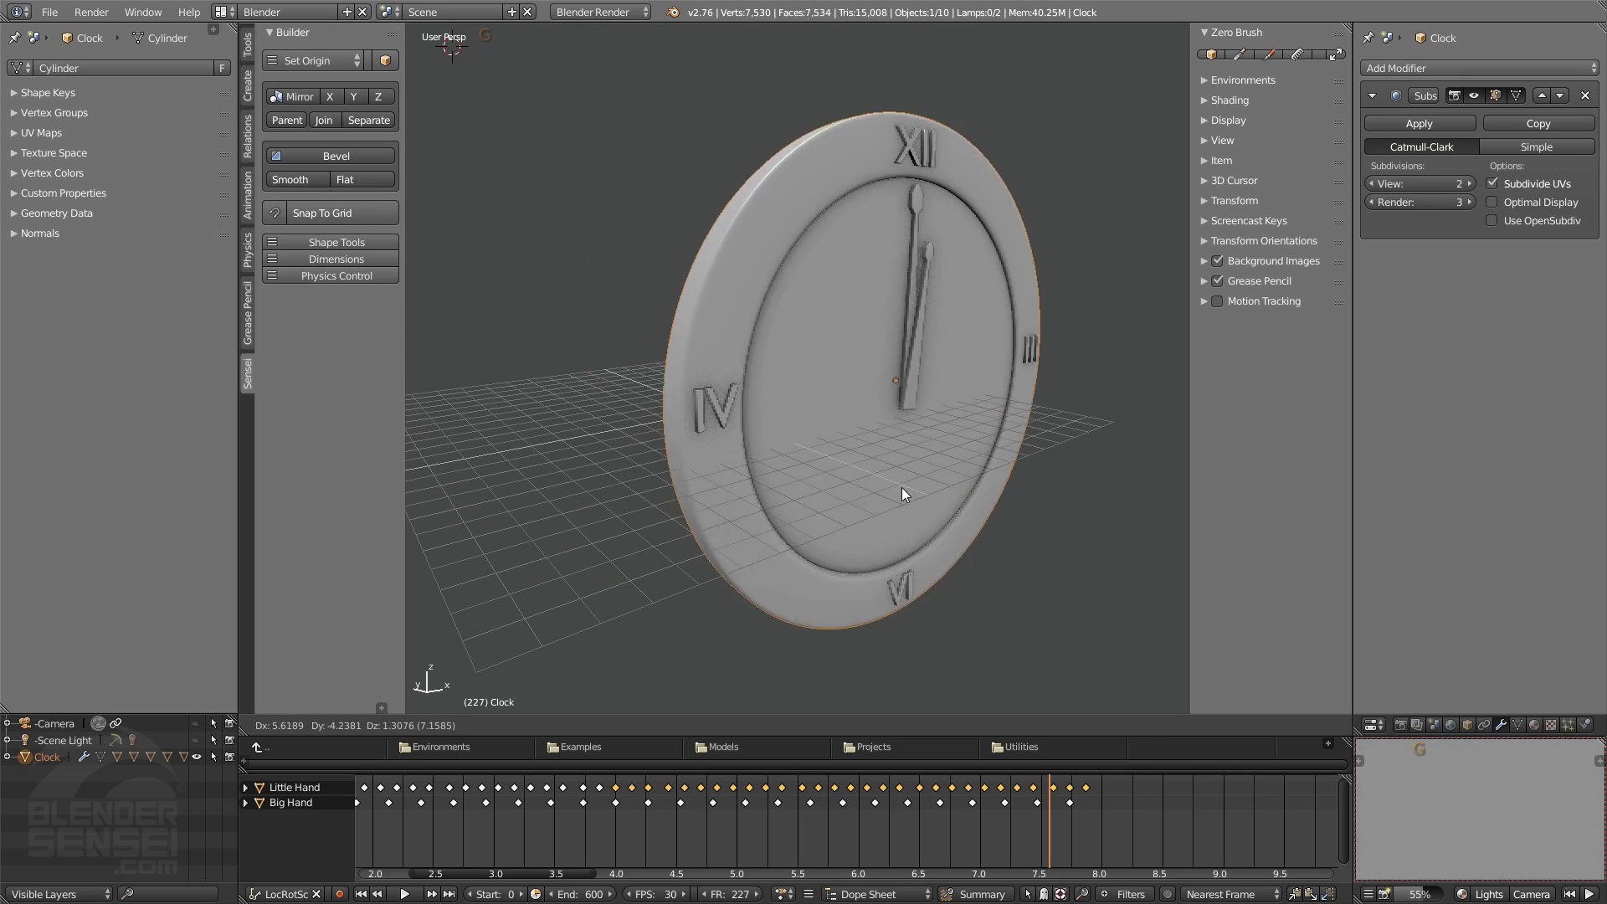
right_click(735, 392)
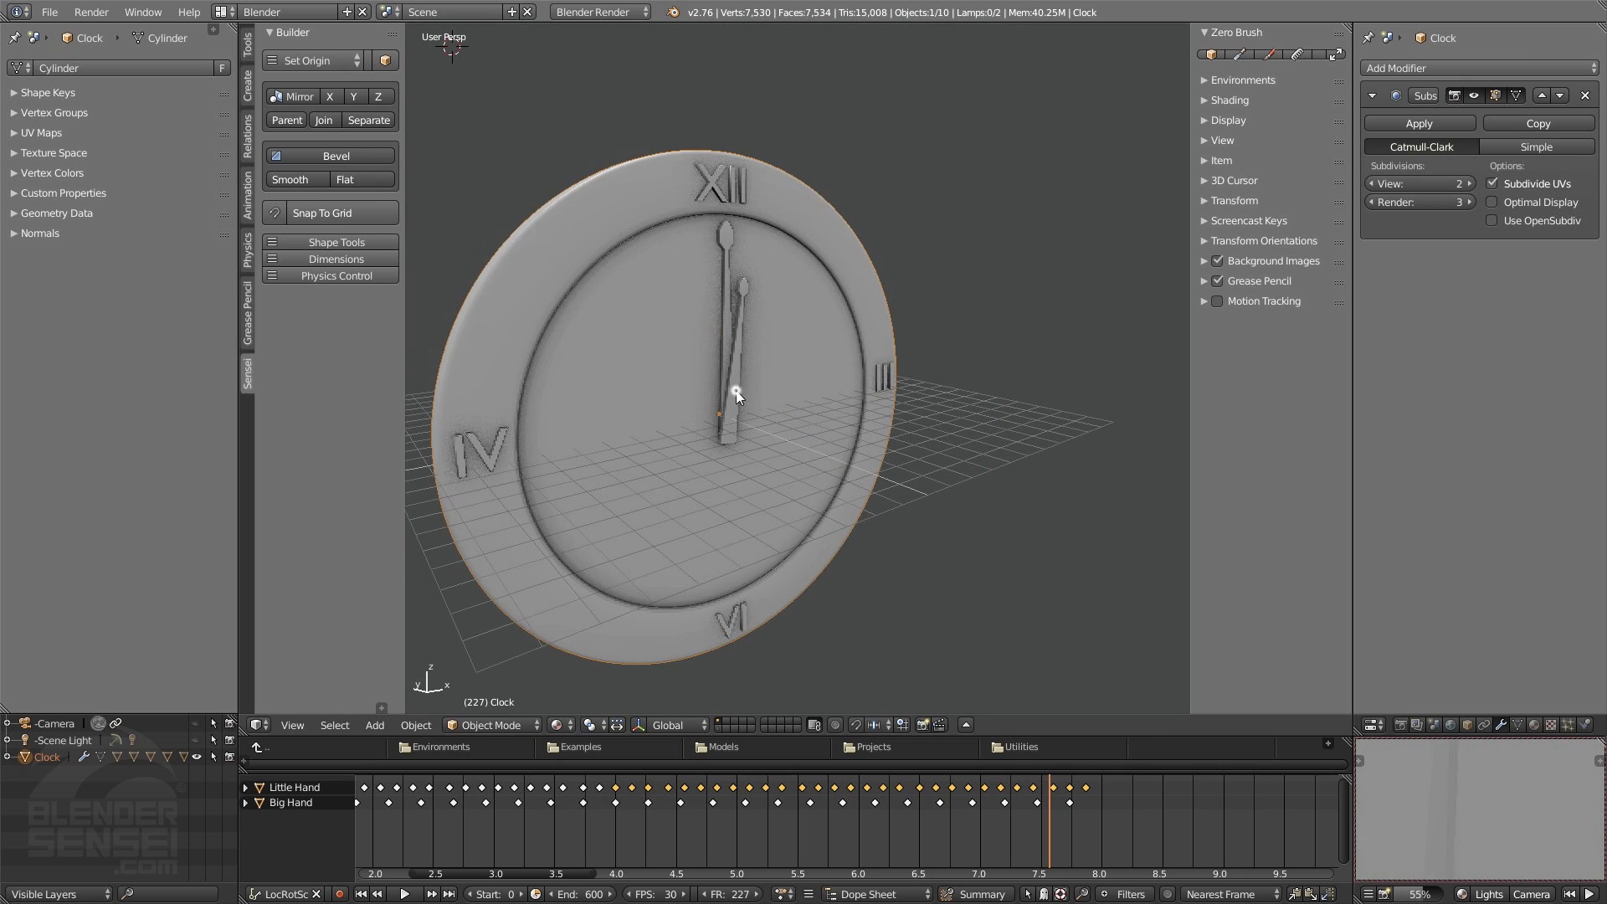
- Add a cylinder primitive at the centre of the clock face
middle_click_drag(741, 430, 674, 496)
middle_click_drag(741, 560, 752, 528, "shift")
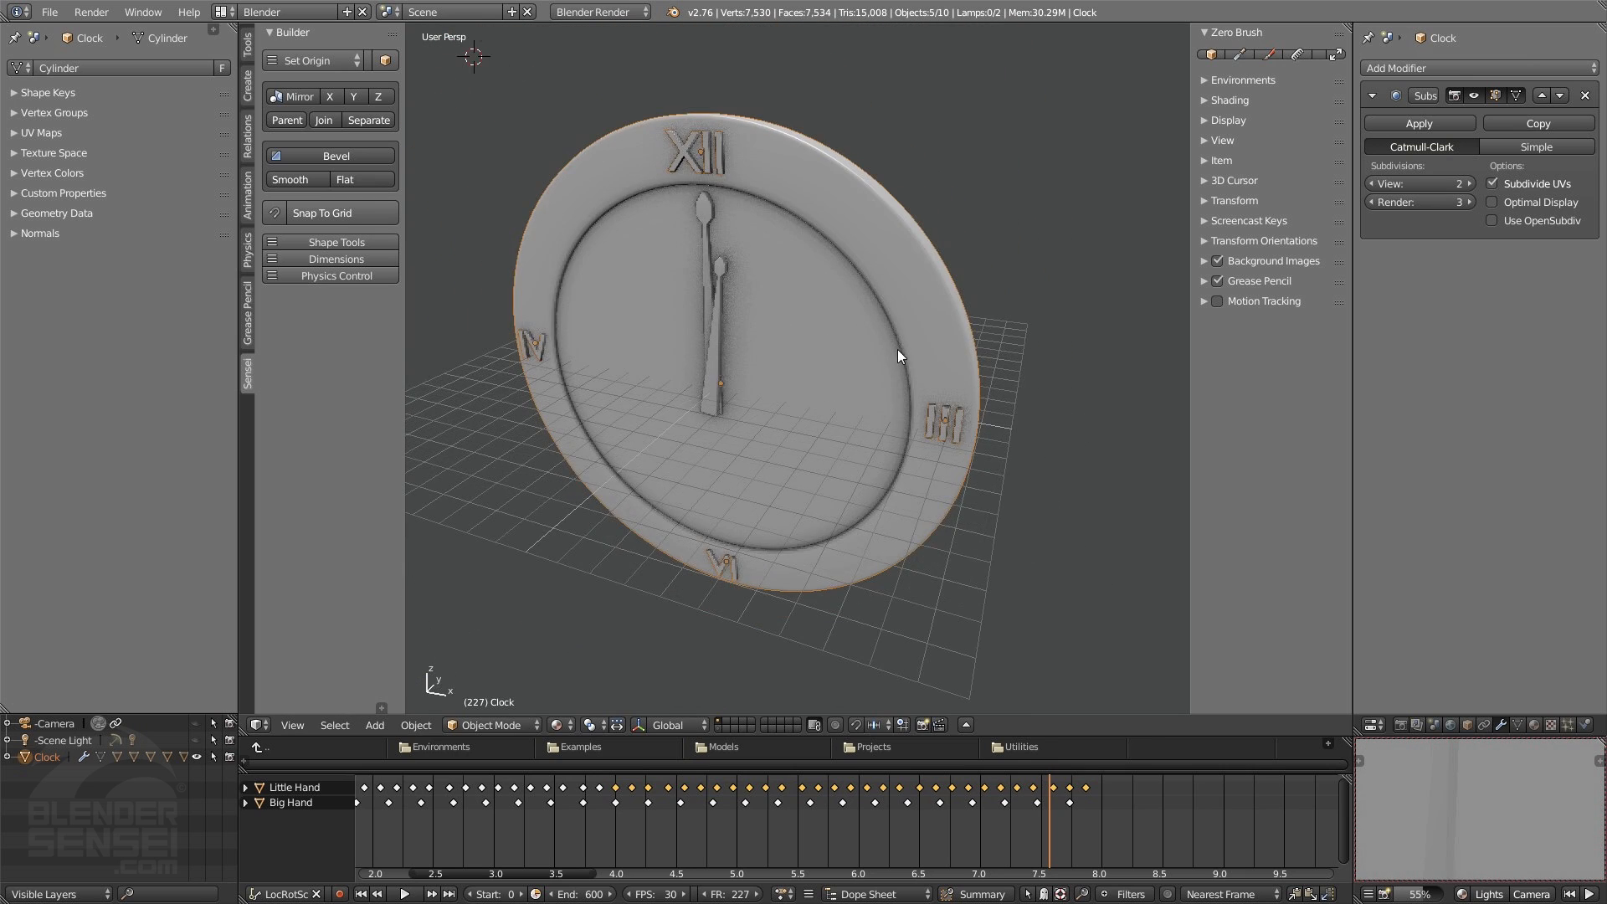
middle_click_drag(898, 349, 653, 330)
left_click(345, 240)
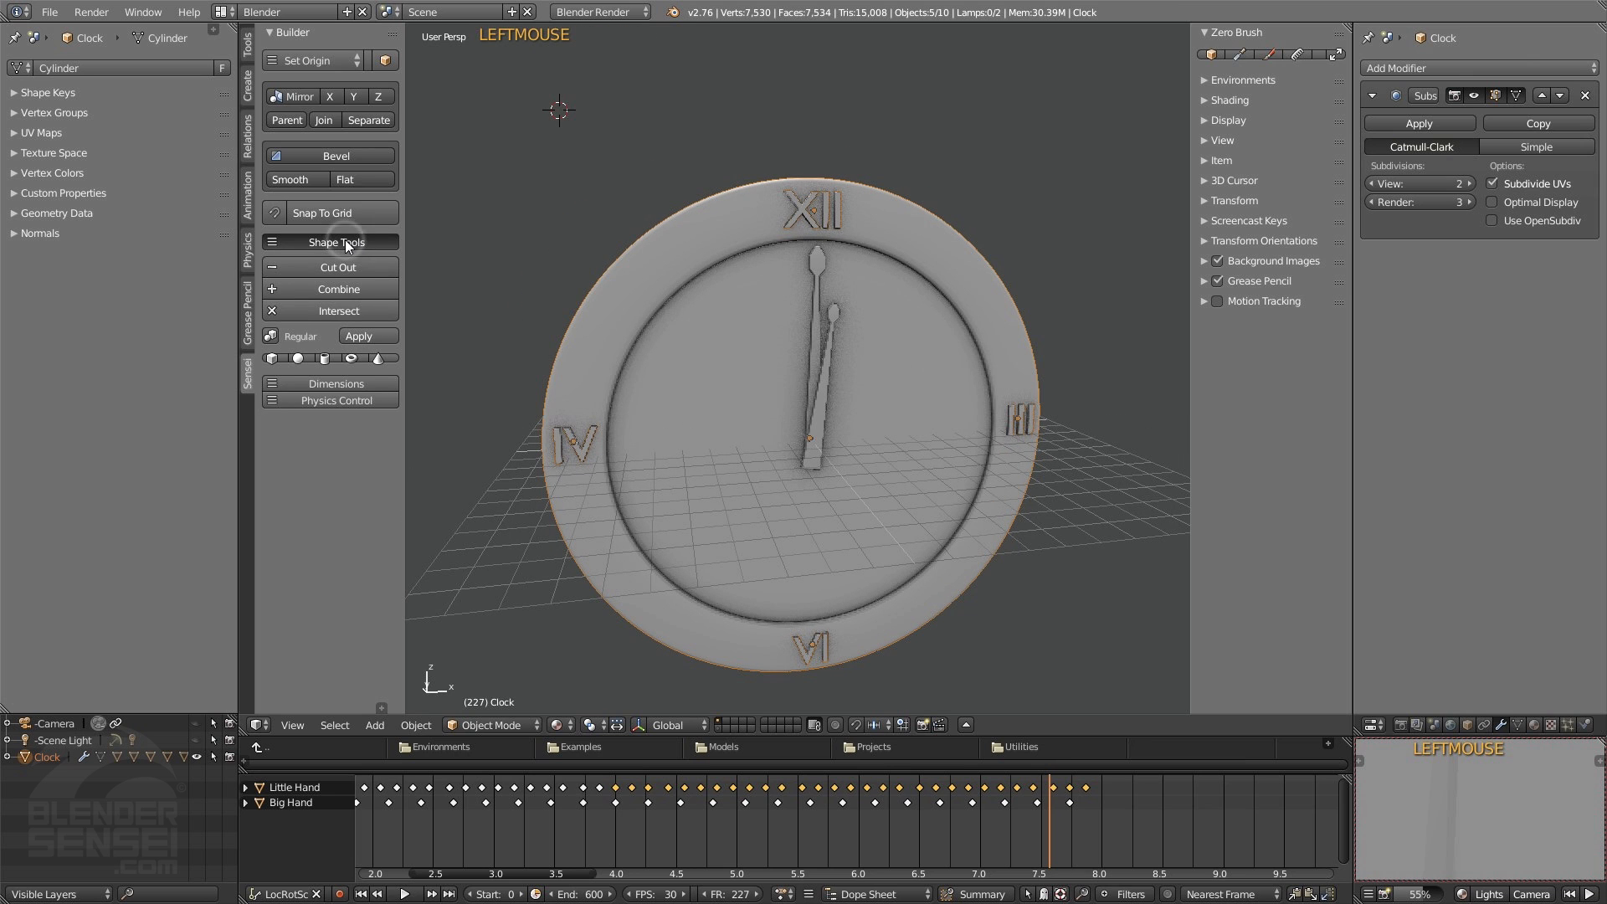
middle_click_drag(951, 464, 413, 372)
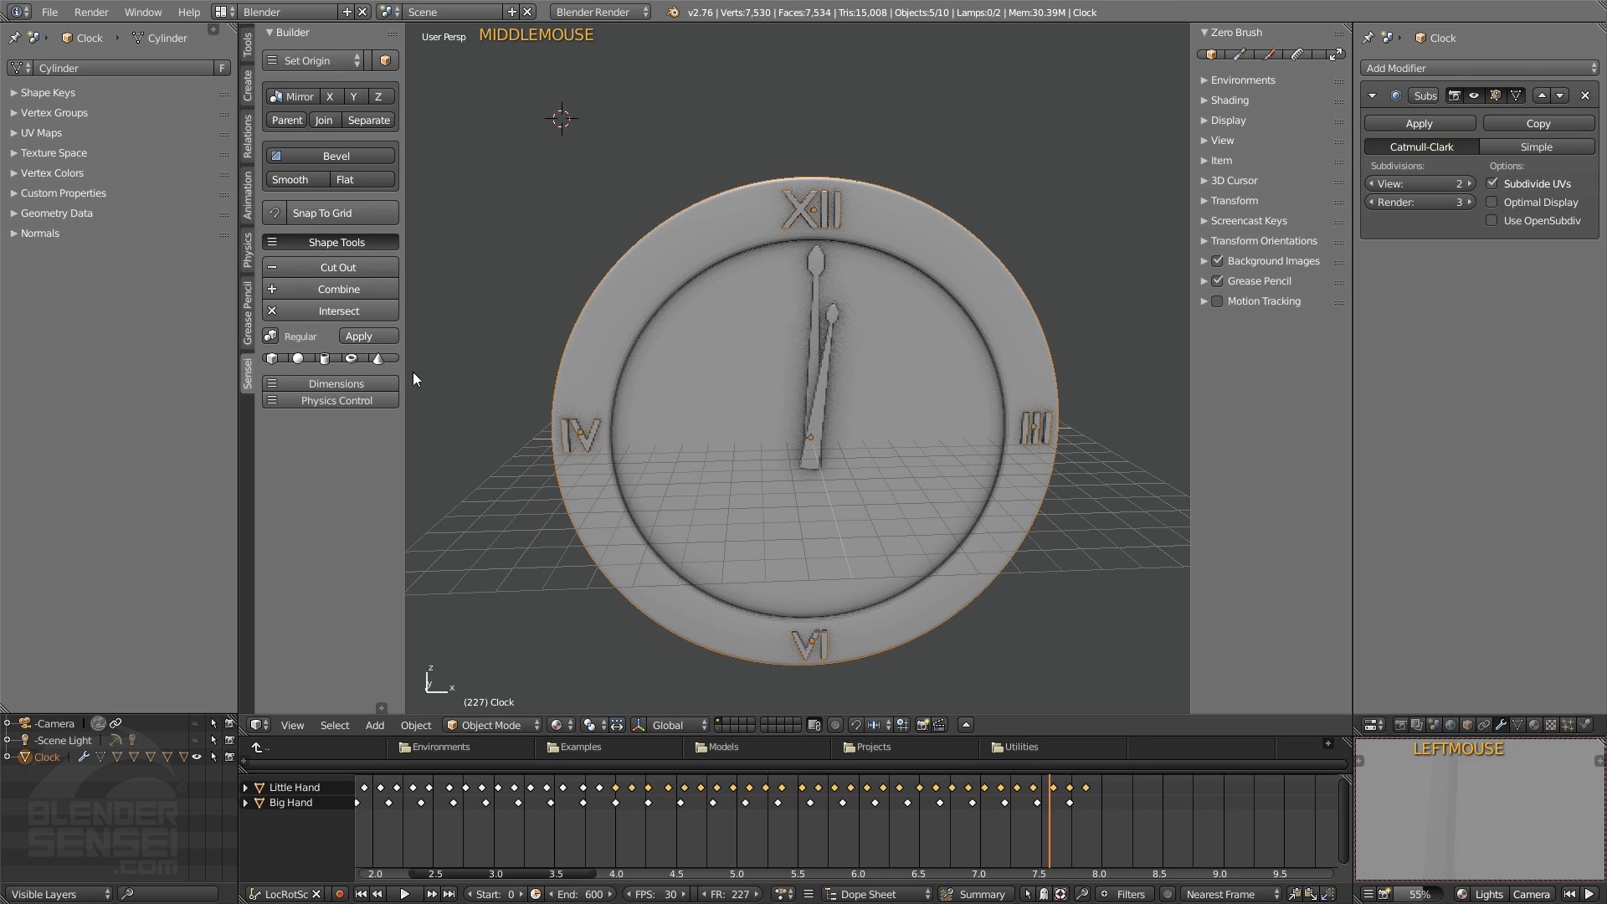
left_click(324, 358)
key("space")
key("space")
key("space")
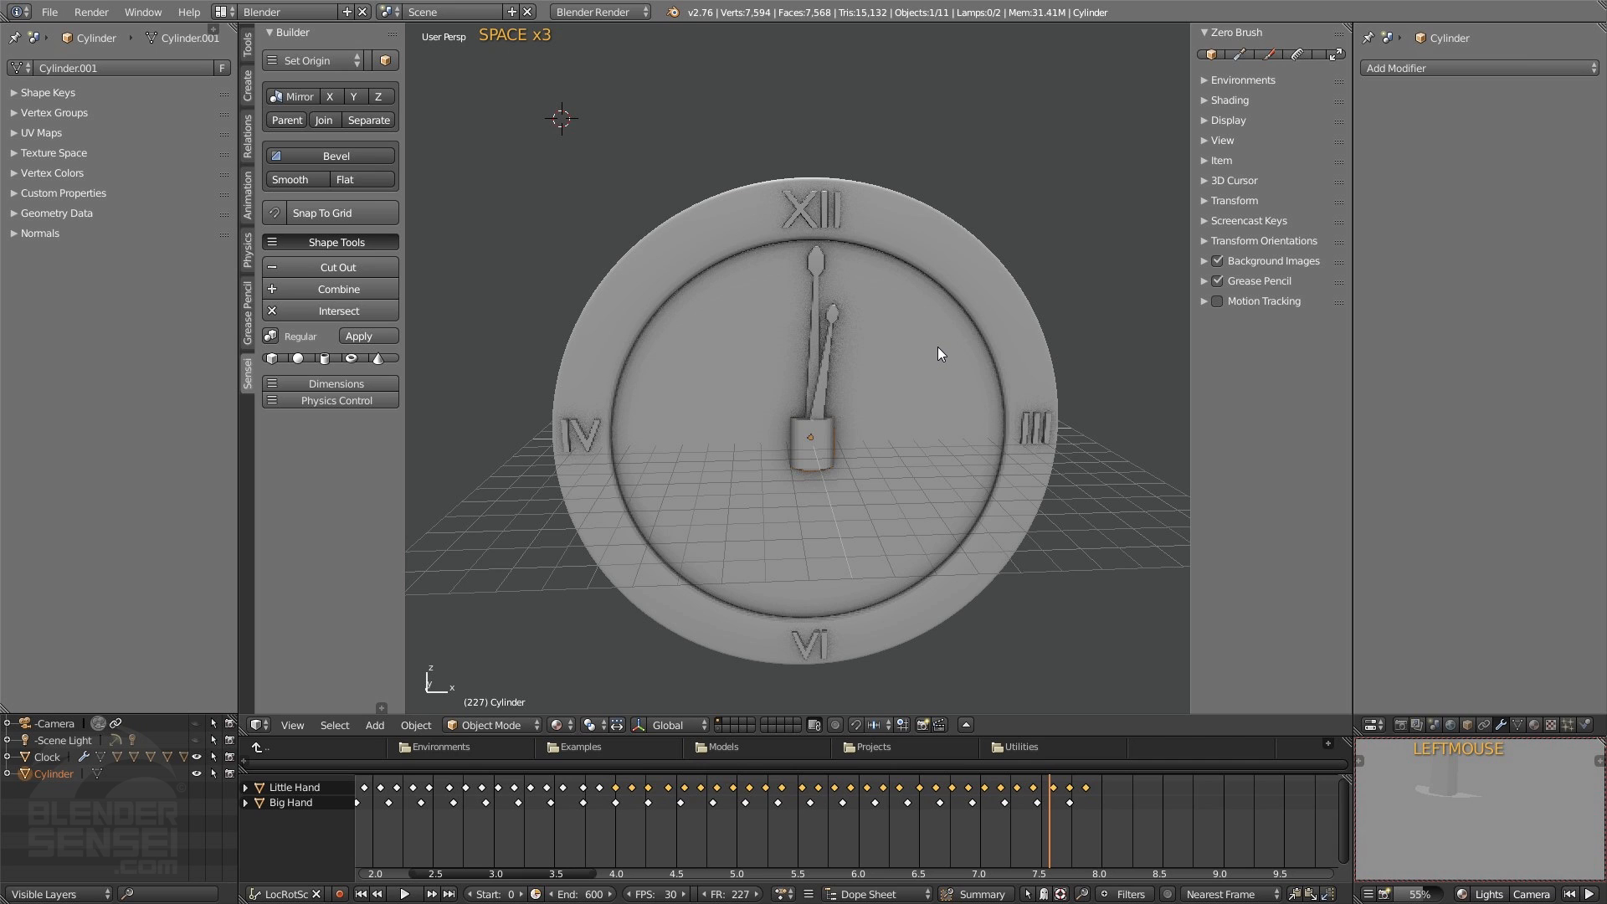
- Align the new cylinder to the front view so its round cap faces forward
key("KP_1")
key("space")
key("space")
key("space")
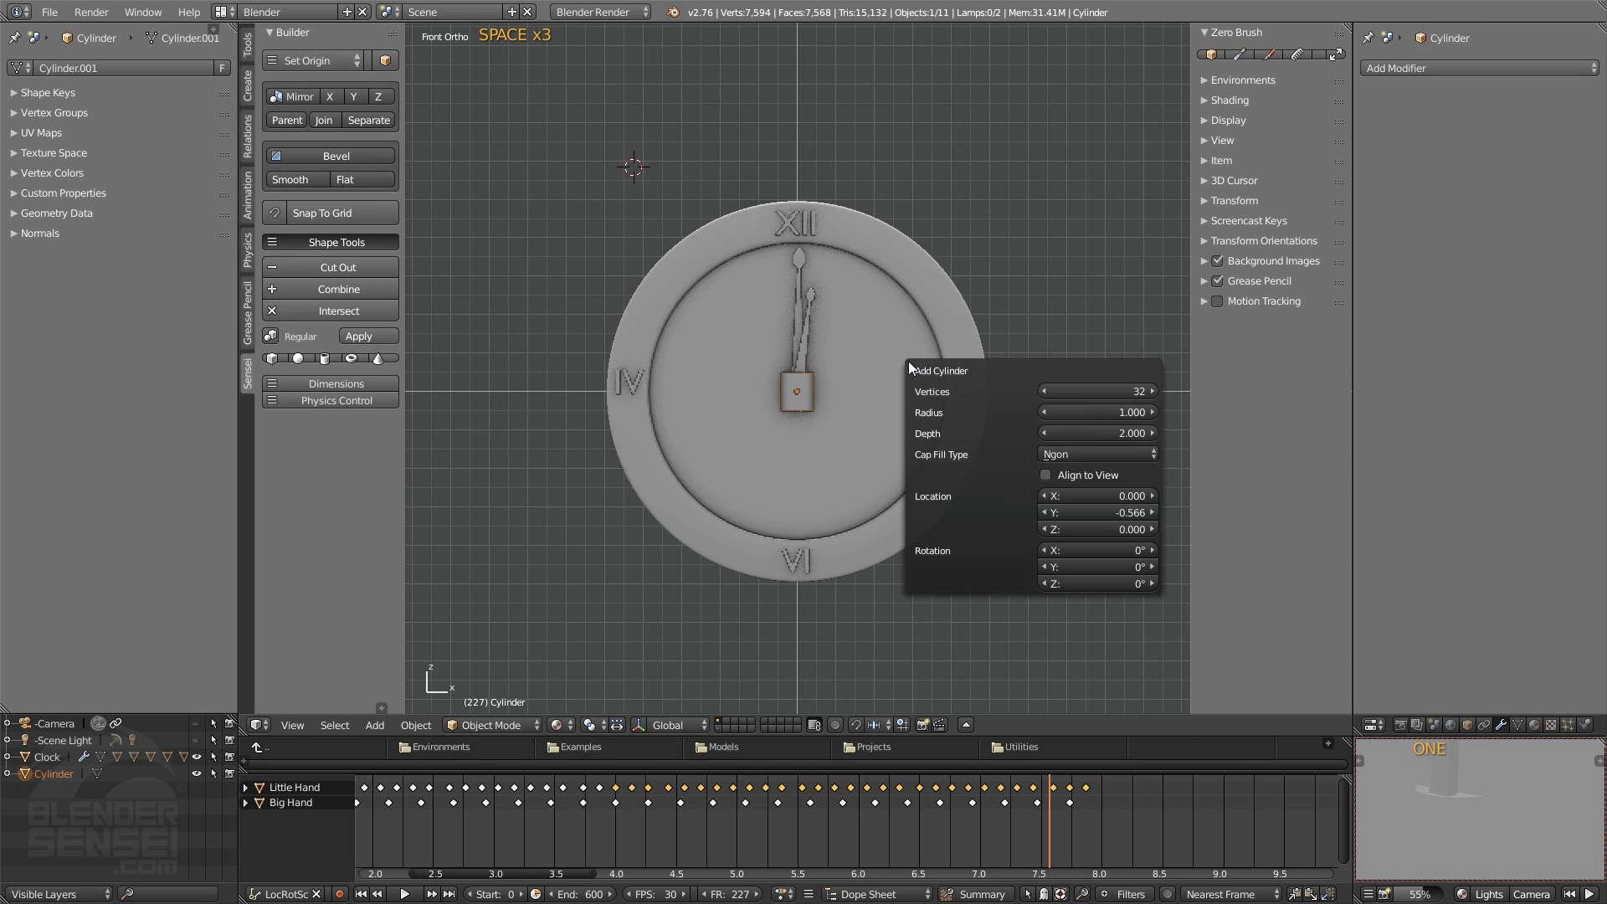
left_click(1047, 476)
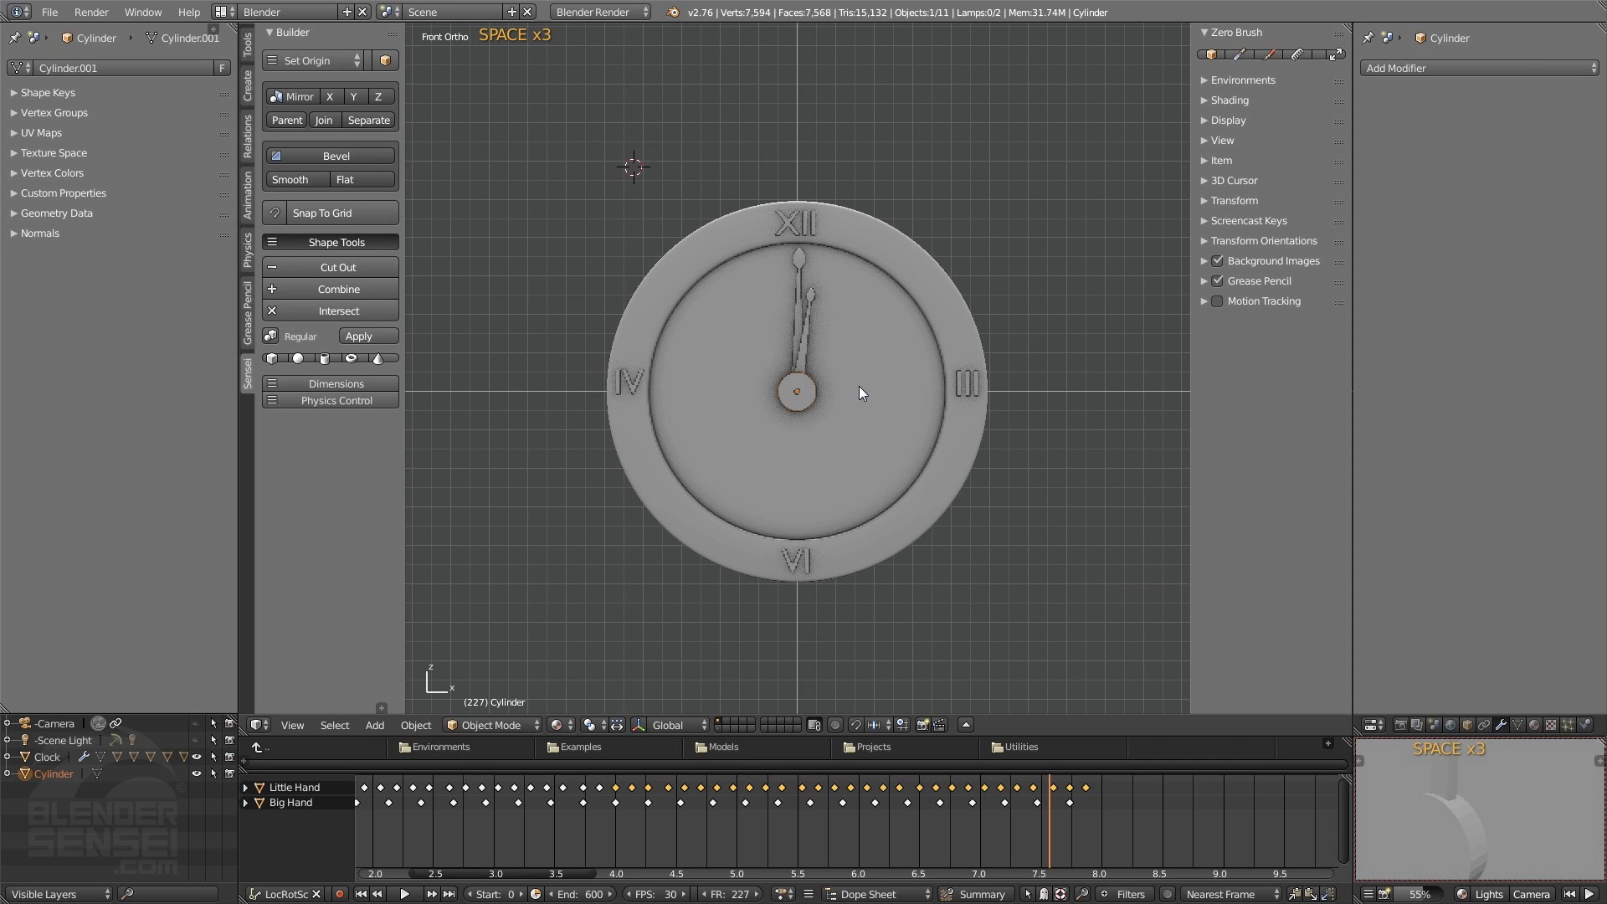
- Scale the cylinder up uniformly to about 4.3 times its size
key("s")
key("s")
key("s")
key("s")
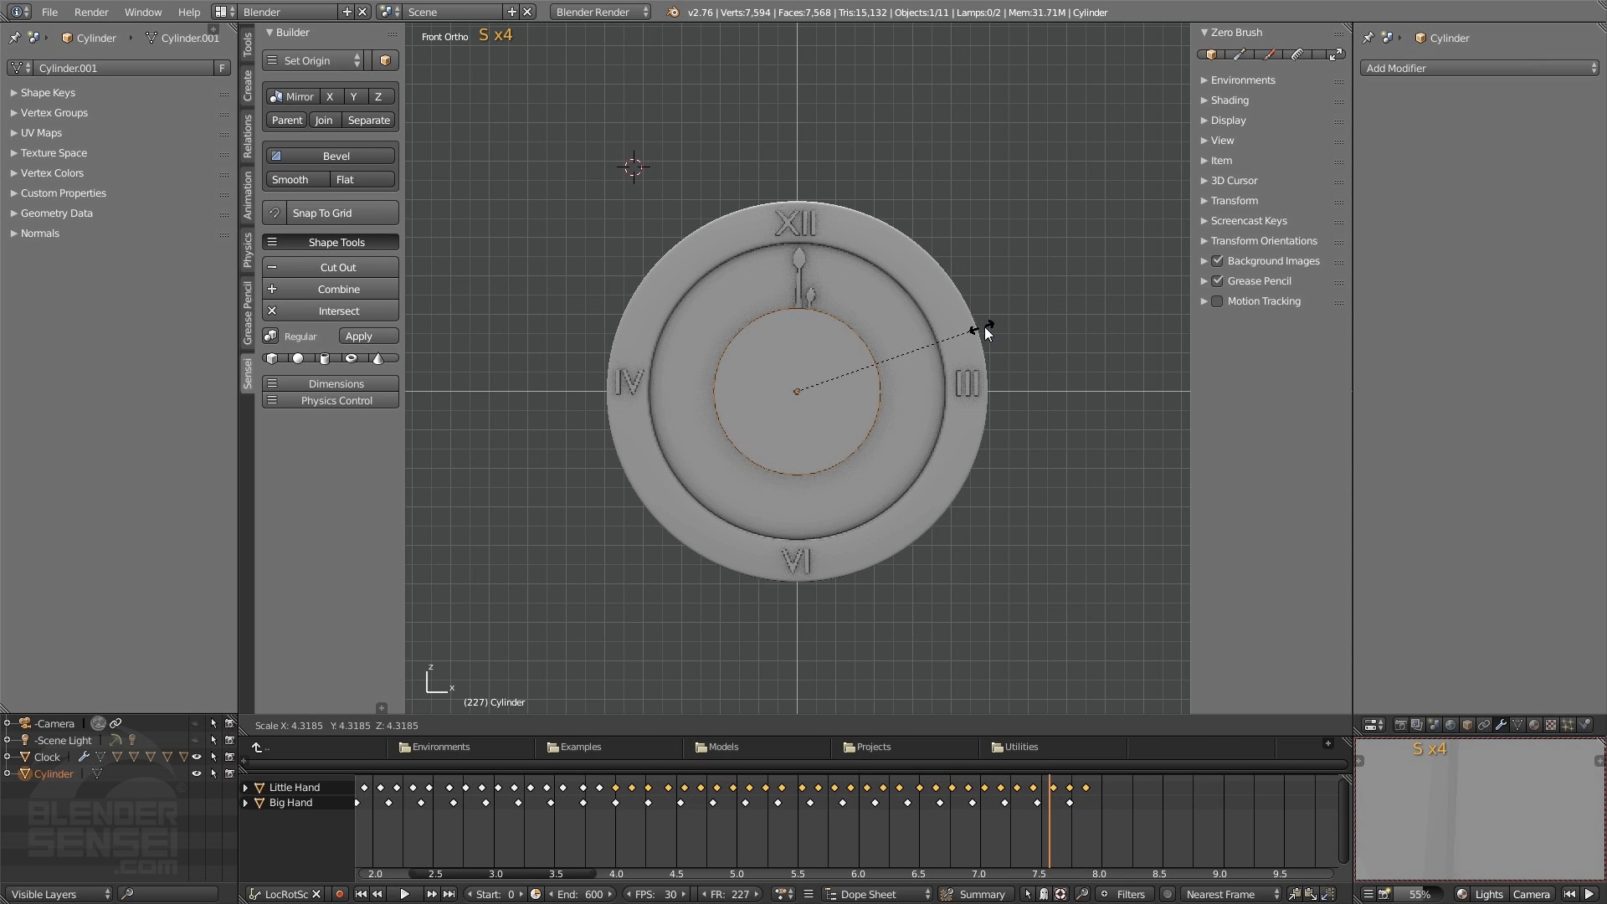
left_click(984, 327)
scroll(937, 347, "up", 2)
middle_click_drag(926, 356, 837, 361, "shift")
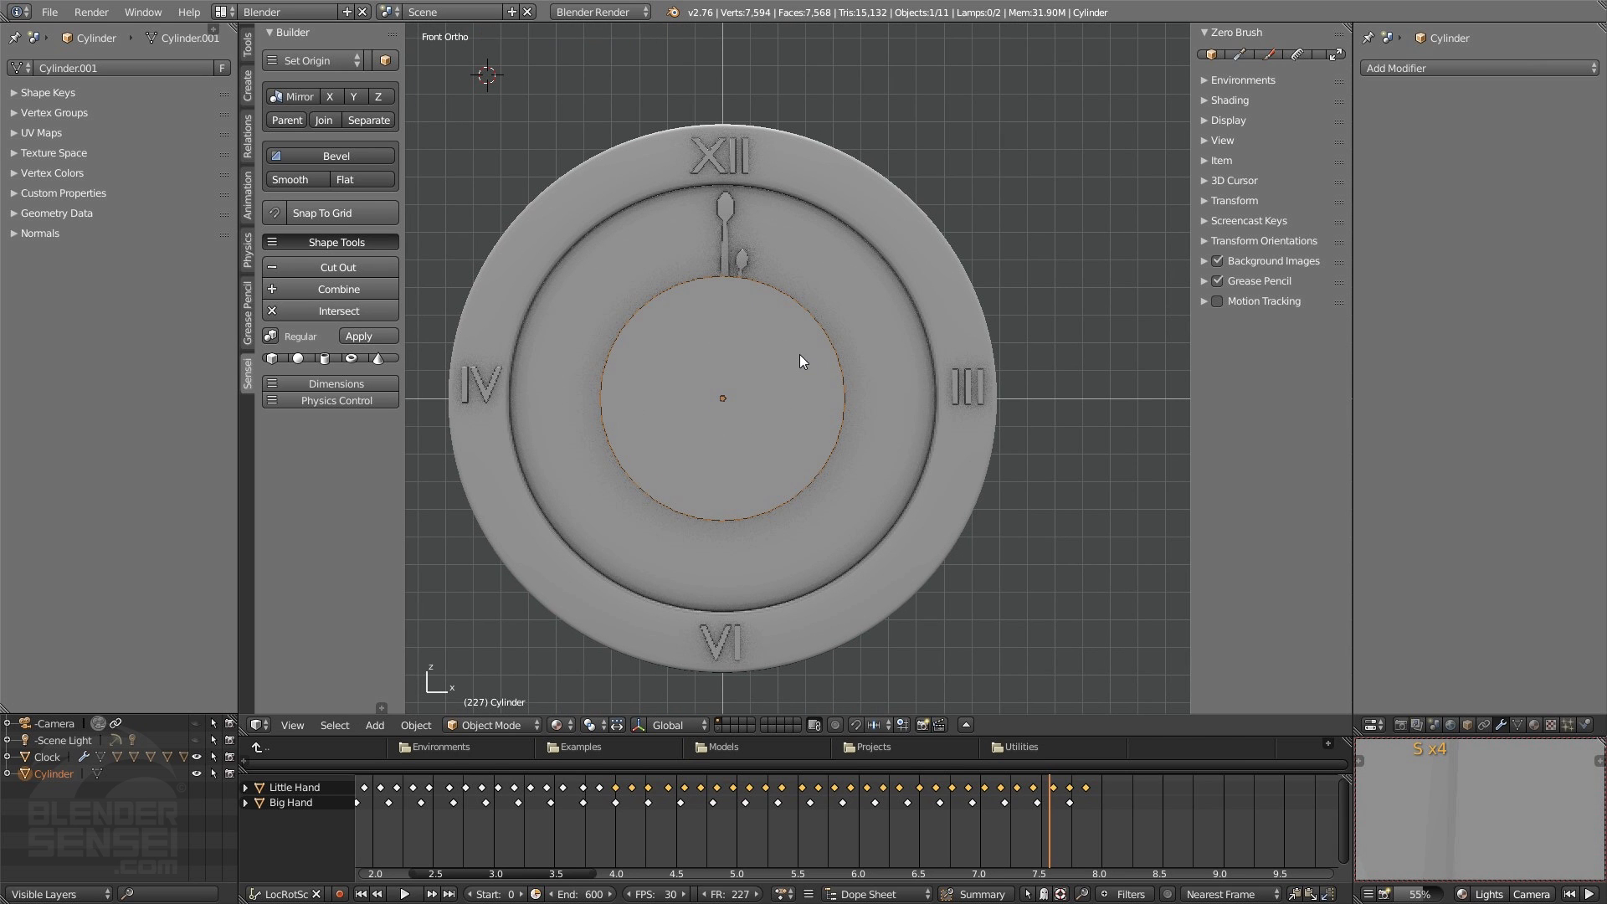
scroll(800, 355, "down", 2)
middle_click_drag(763, 362, 786, 409)
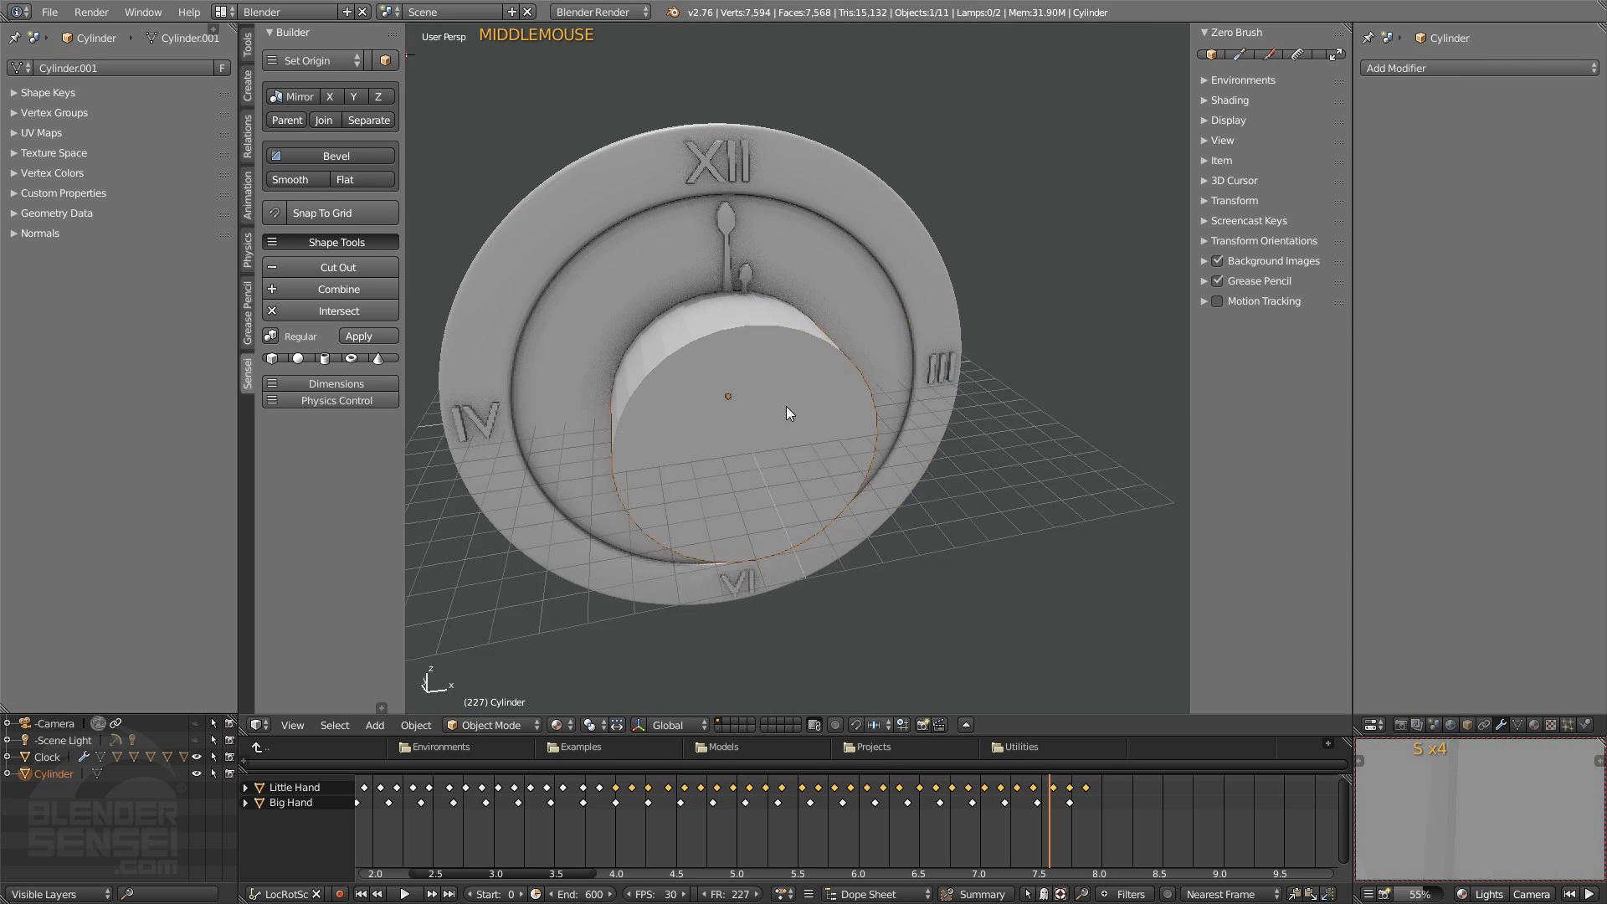
scroll(823, 422, "down", 1)
- Move the cylinder about 15.6 units along negative X, clear of the clock
key("g")
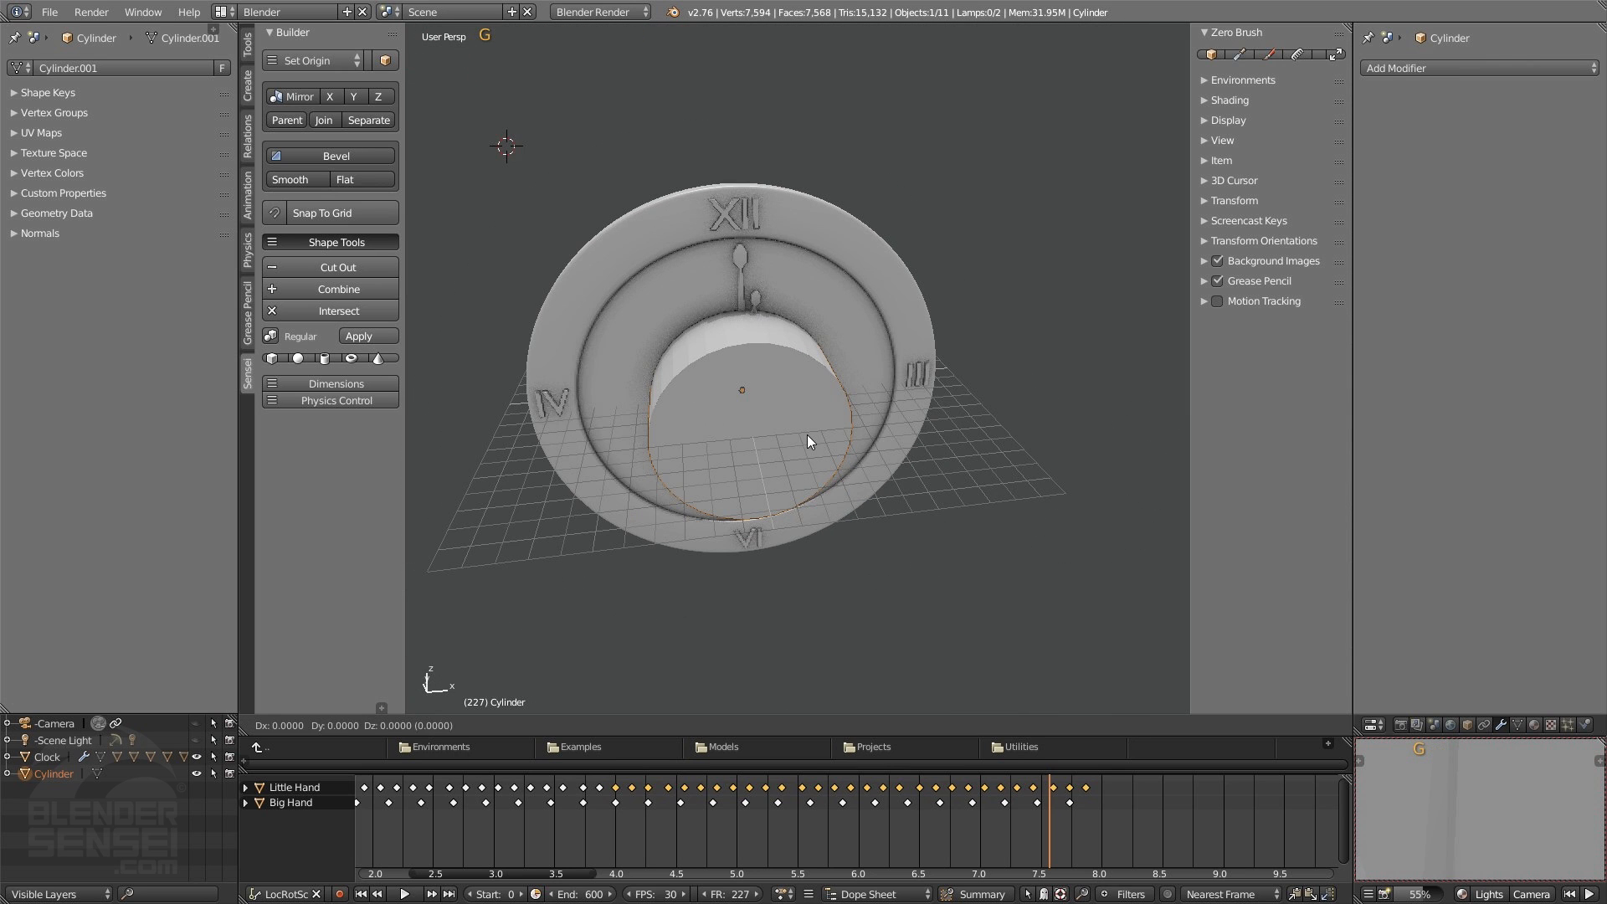
key("x")
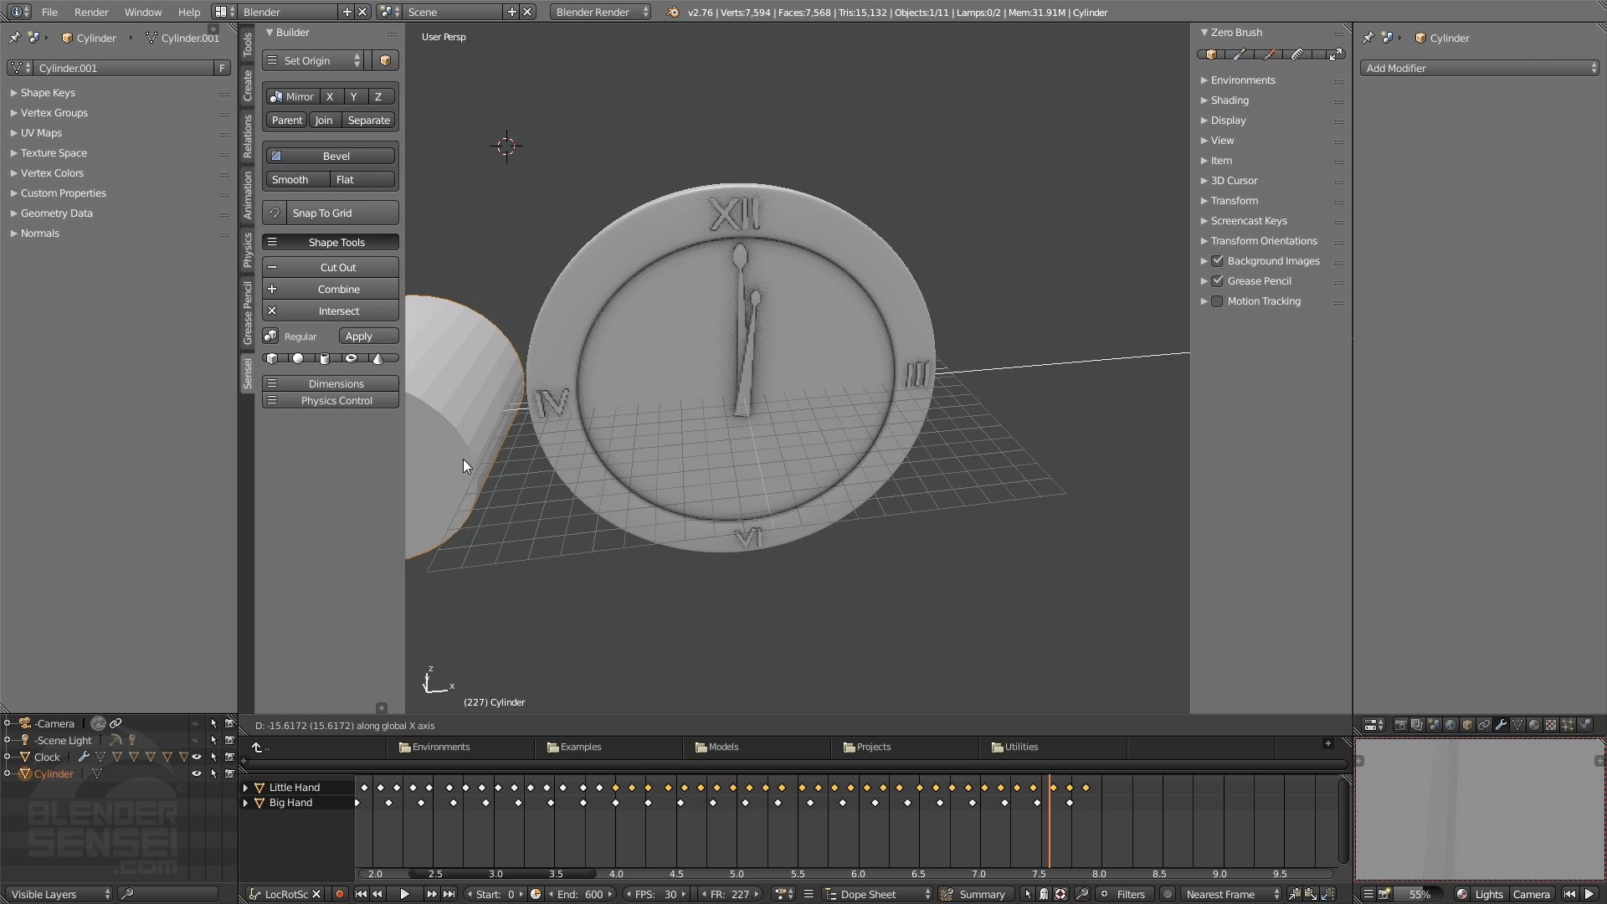
left_click(463, 459)
middle_click_drag(463, 459, 435, 393, "shift")
- Duplicate the cylinder, offset the copy along X and cut it out of the original
key("shift+d")
left_click(735, 386)
key("g")
key("x")
left_click(805, 425)
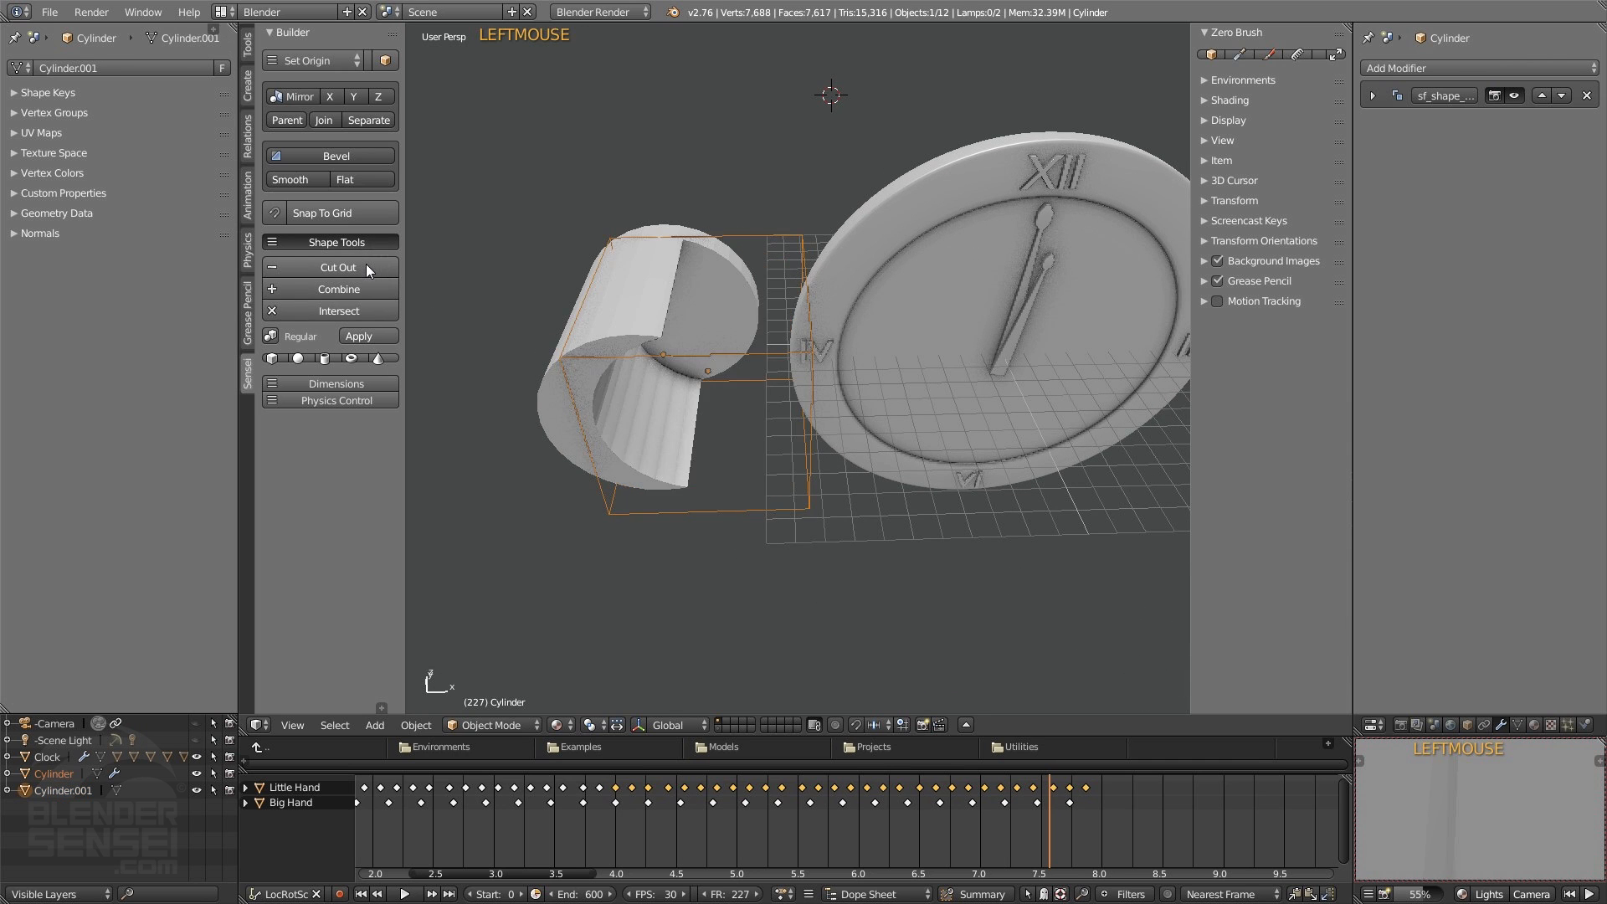
- Stretch the cutting shape along Y so it passes fully through the cylinder
middle_click_drag(721, 414, 801, 469)
key("s")
key("y")
left_click(882, 583)
middle_click_drag(883, 586, 569, 201)
- Shift the cutting shape along X to form a crescent moon and apply the cut-out
key("g")
key("x")
left_click(799, 450)
left_click(393, 336)
middle_click_drag(636, 360, 752, 390)
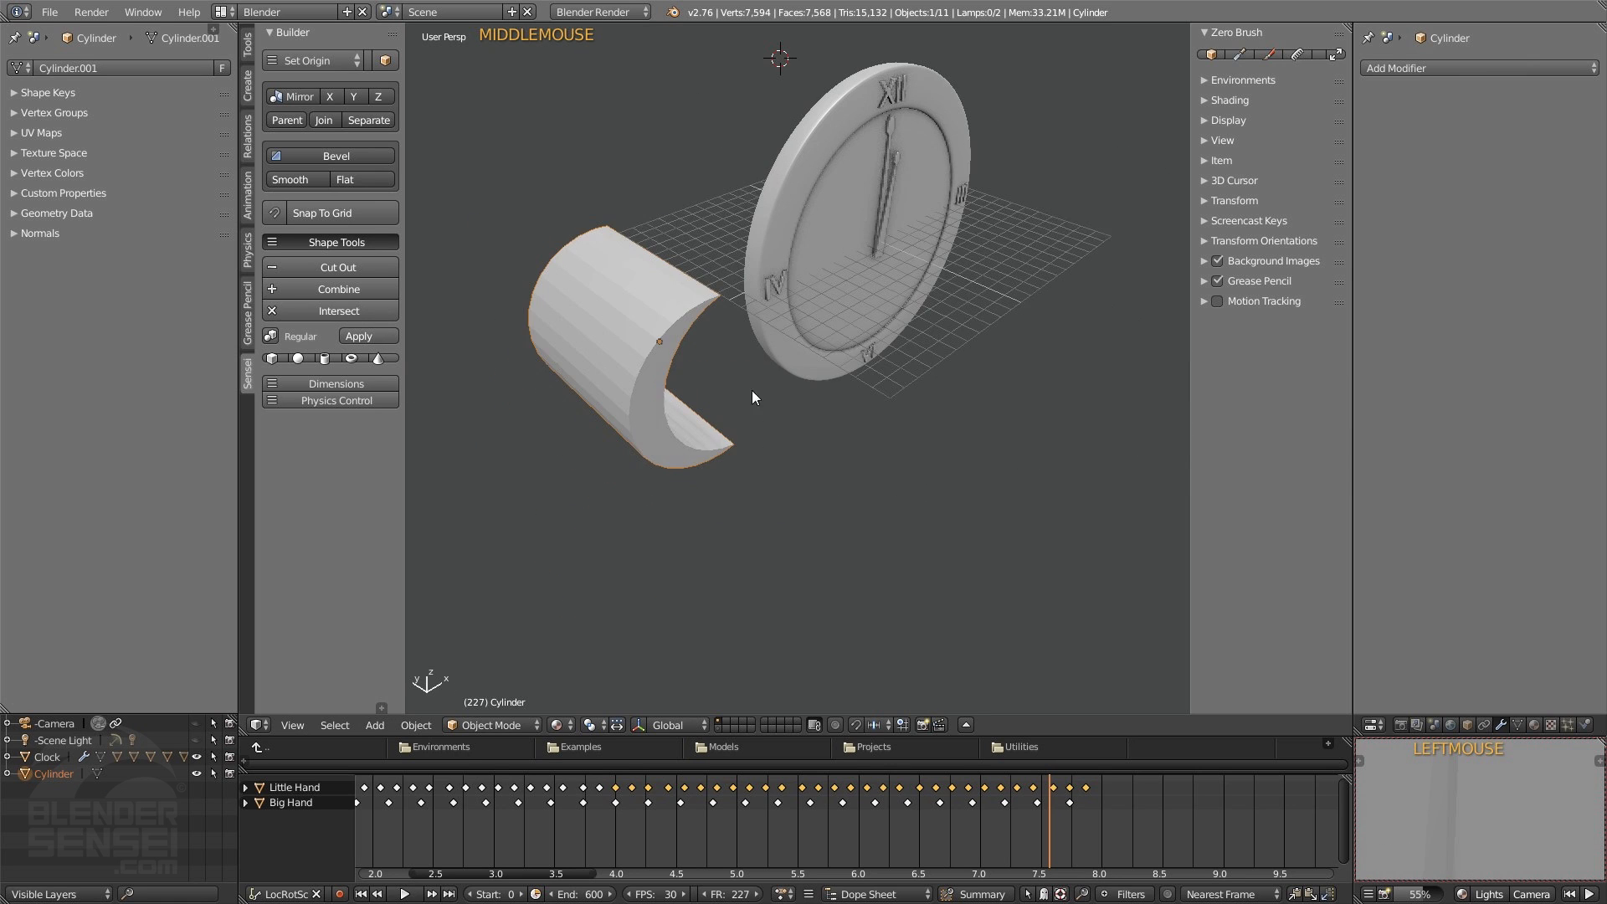
- Reduce the crescent's thickness by scaling it down along Y
key("s")
key("y")
left_click(701, 402)
key("s")
key("y")
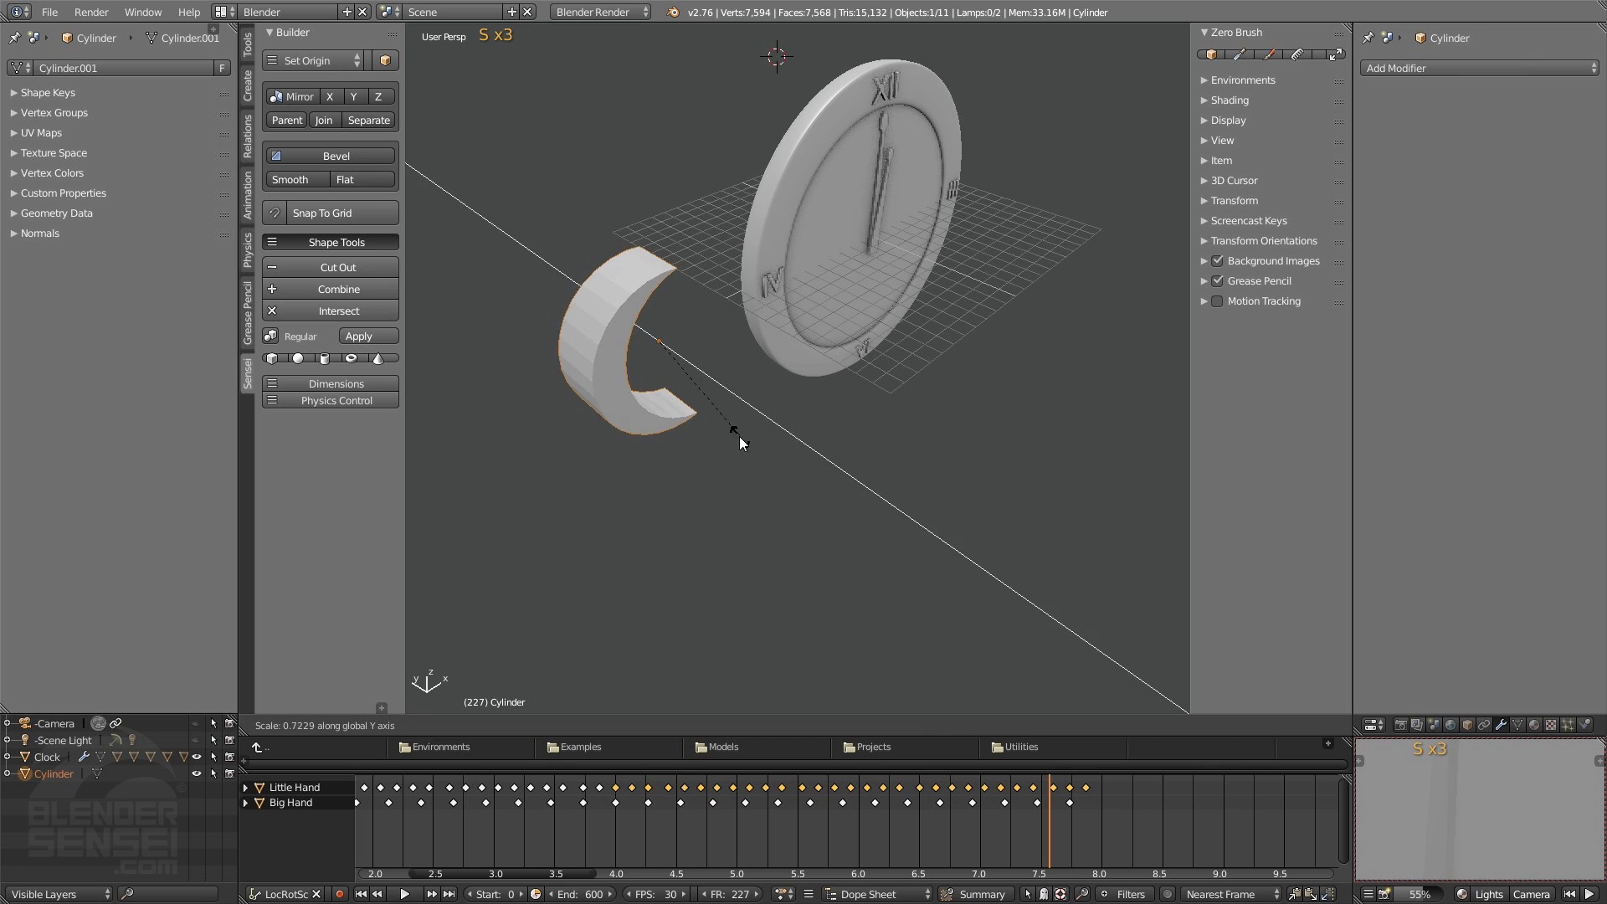
left_click(716, 420)
middle_click_drag(716, 421, 609, 421)
- Move the crescent about 13.5 units along X onto the clock face and scale it to about 0.58
key("g")
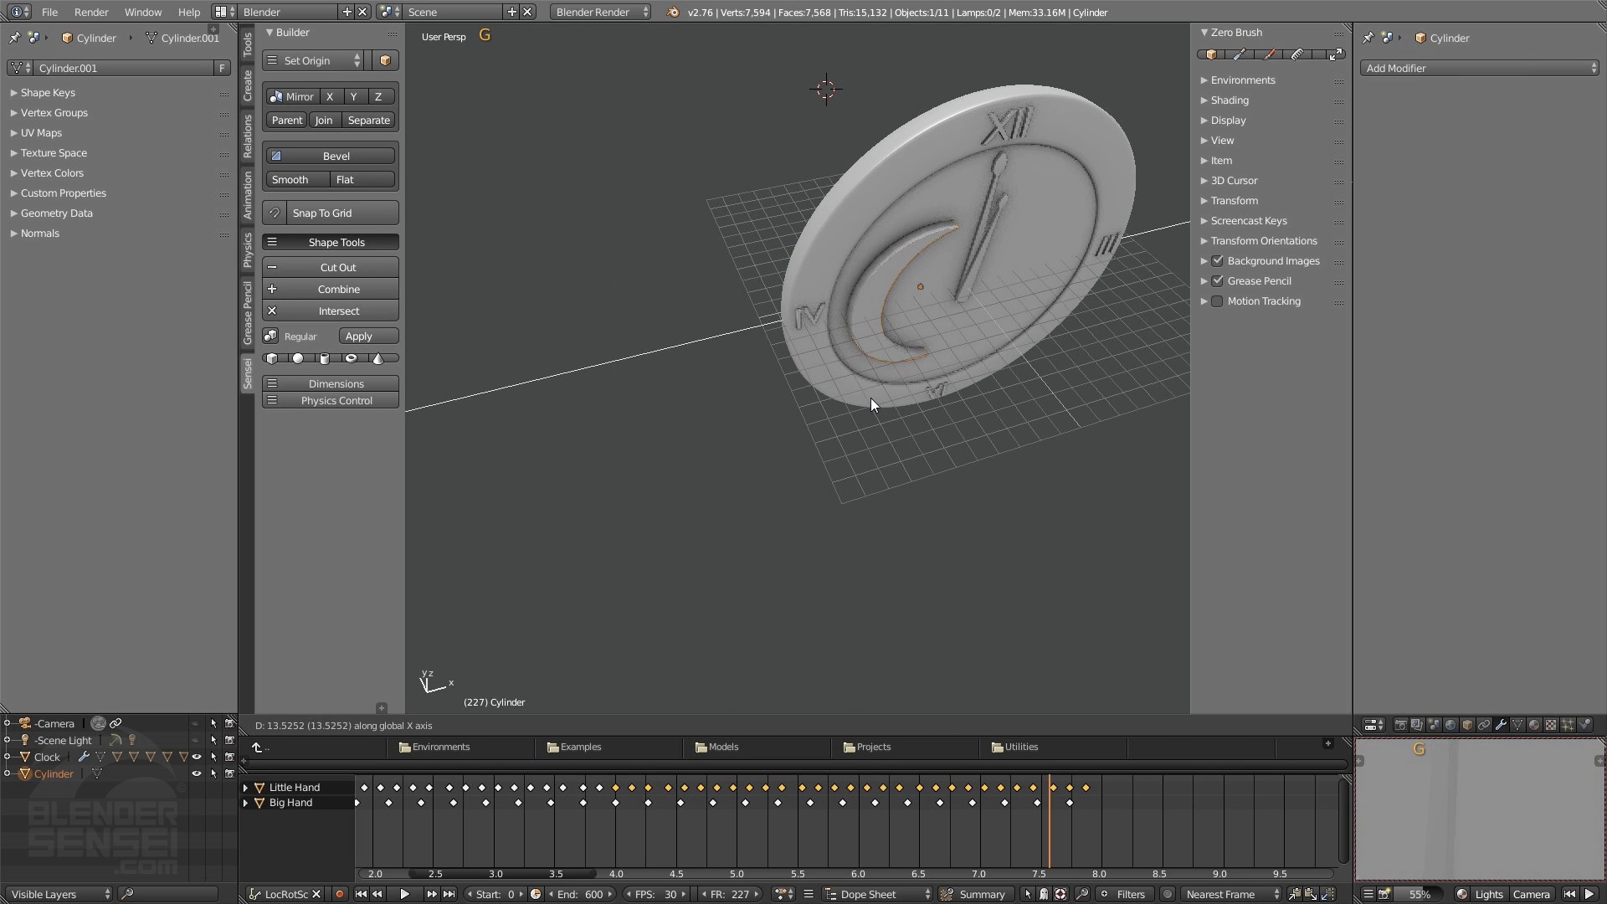
left_click(870, 398)
middle_click_drag(871, 398, 1043, 198)
key("s")
key("s")
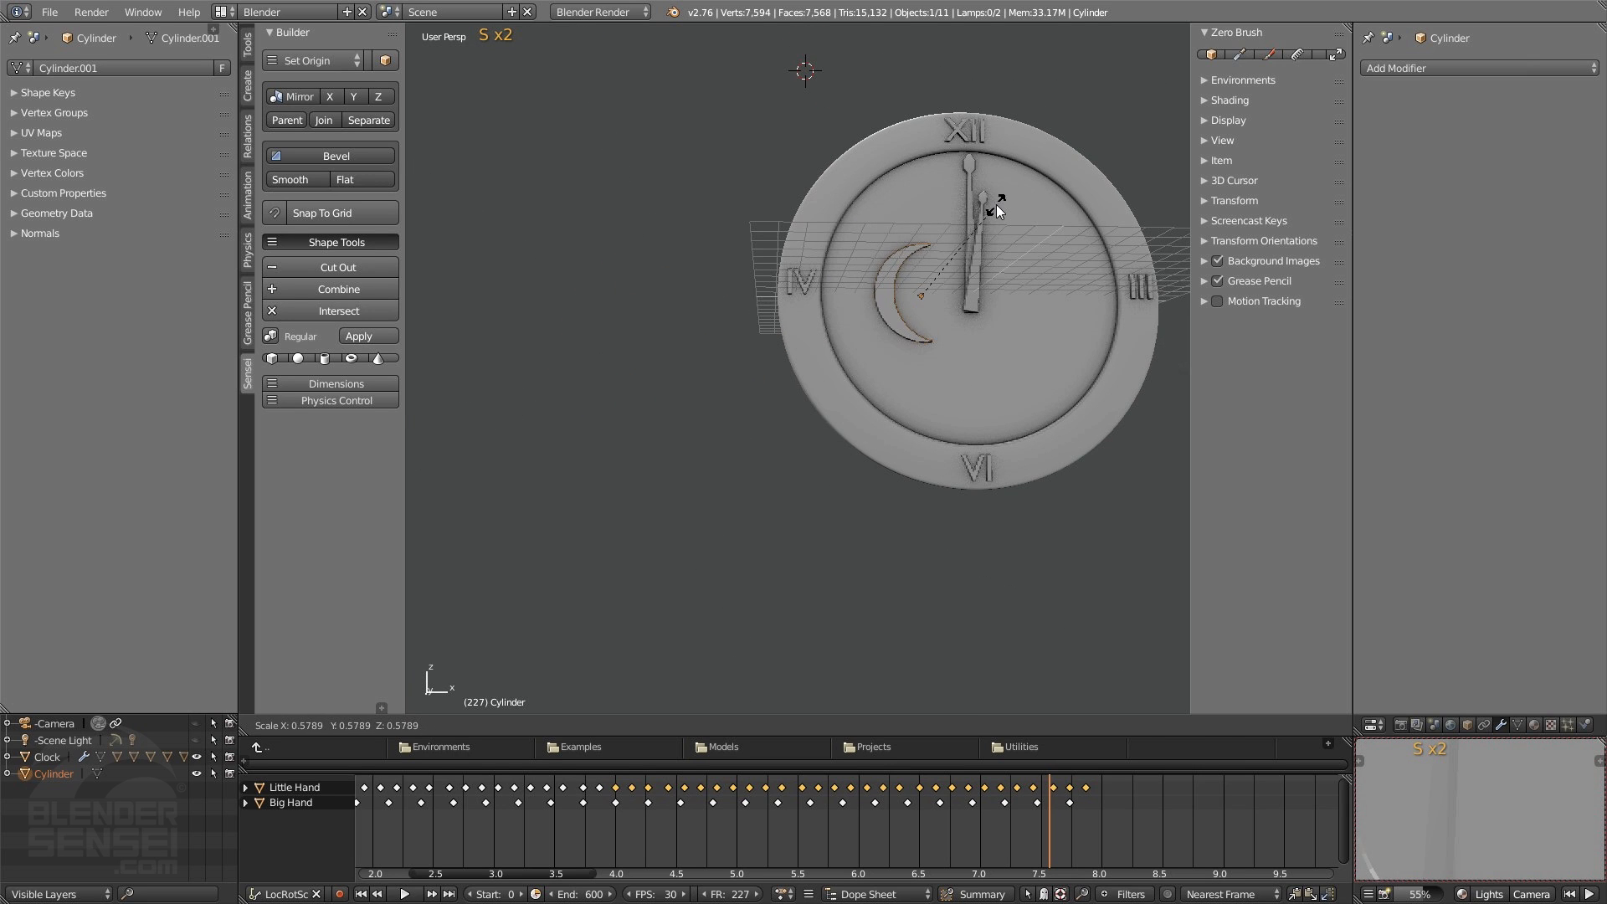
left_click(997, 206)
- Reposition the crescent on the nine o'clock half of the dial and adjust its size to fit inside the rim
middle_click_drag(909, 286, 959, 314)
key("g")
middle_click_drag(959, 314, 725, 365)
left_click(928, 330)
key("g")
left_click(936, 298)
key("s")
key("s")
left_click(936, 326)
scroll(956, 294, "up", 3)
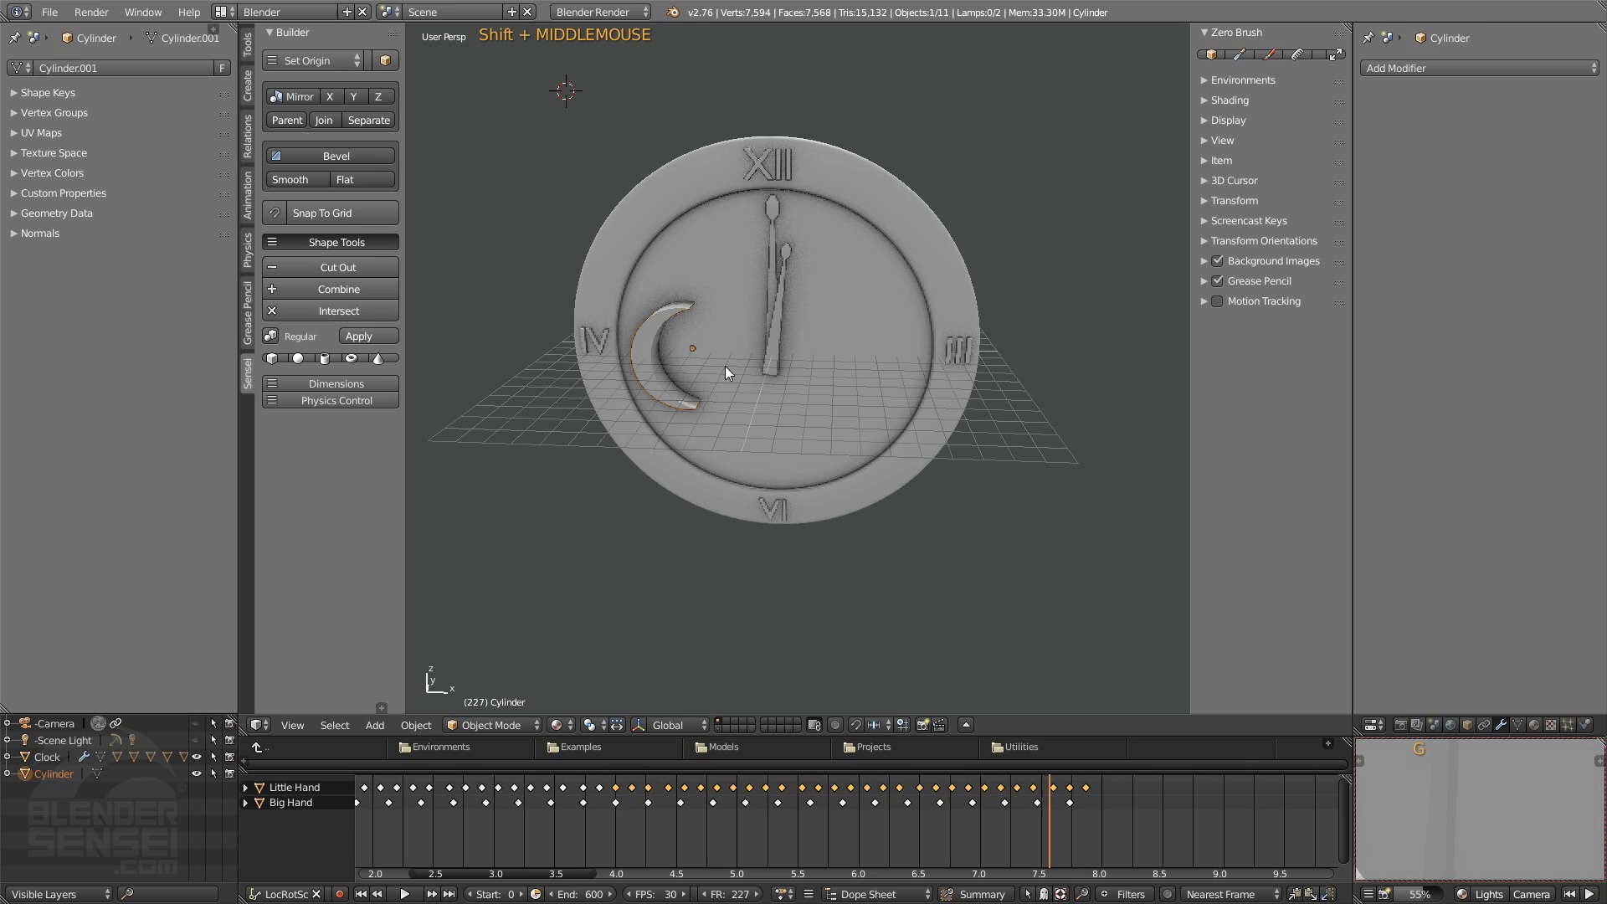
- Add a second cylinder at the crescent and align it to the front view
left_click(325, 358)
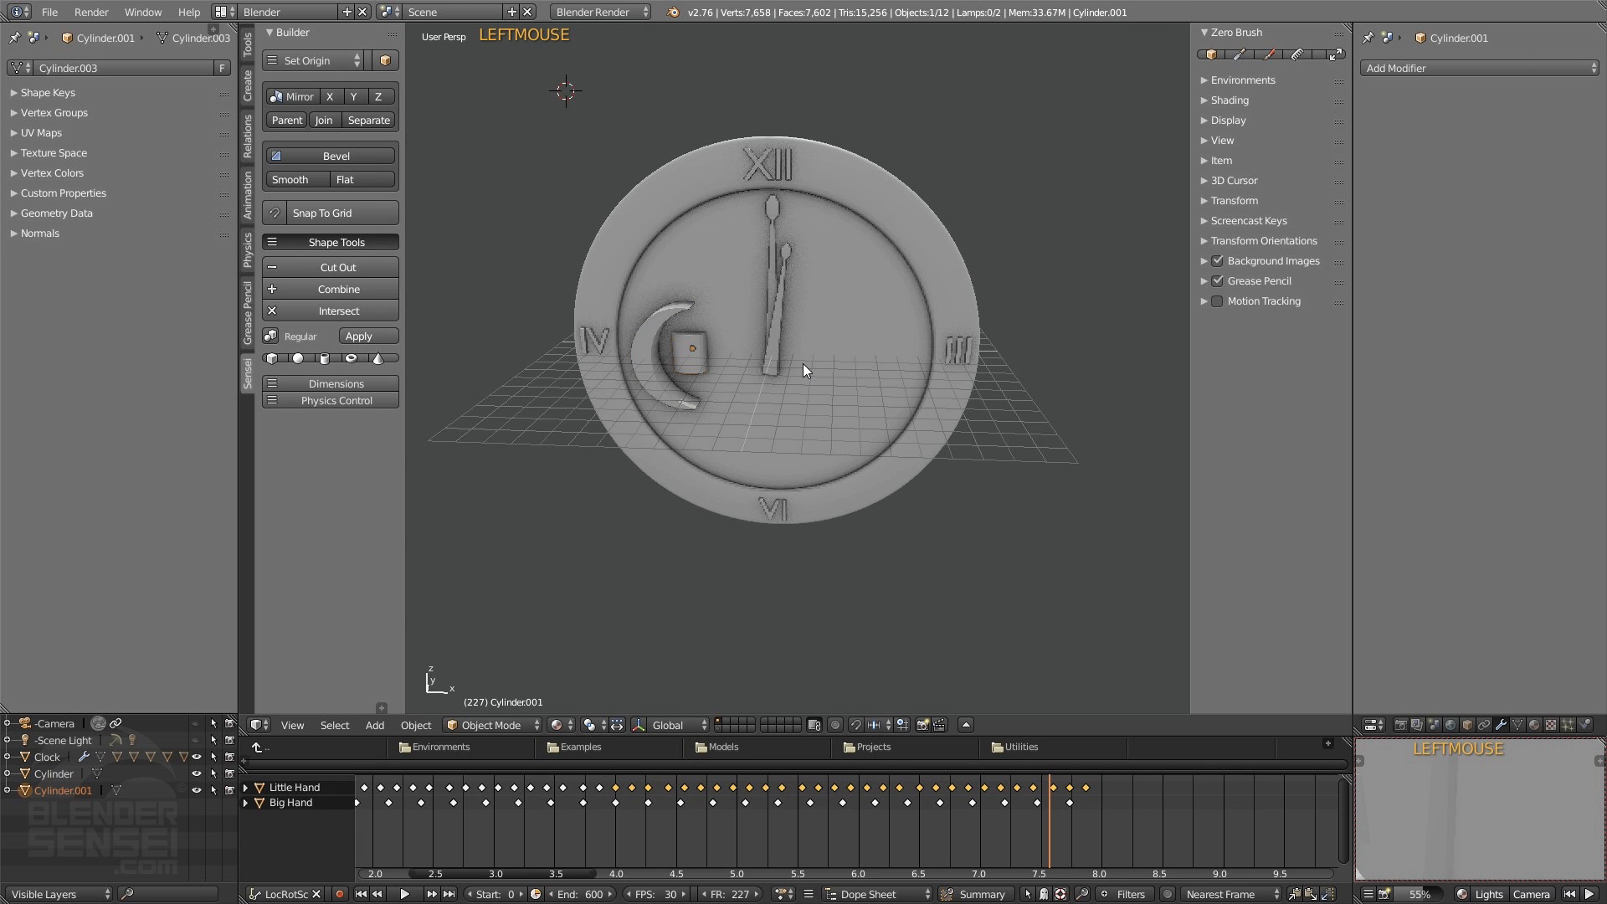
key("KP_1")
key("space")
key("space")
key("space")
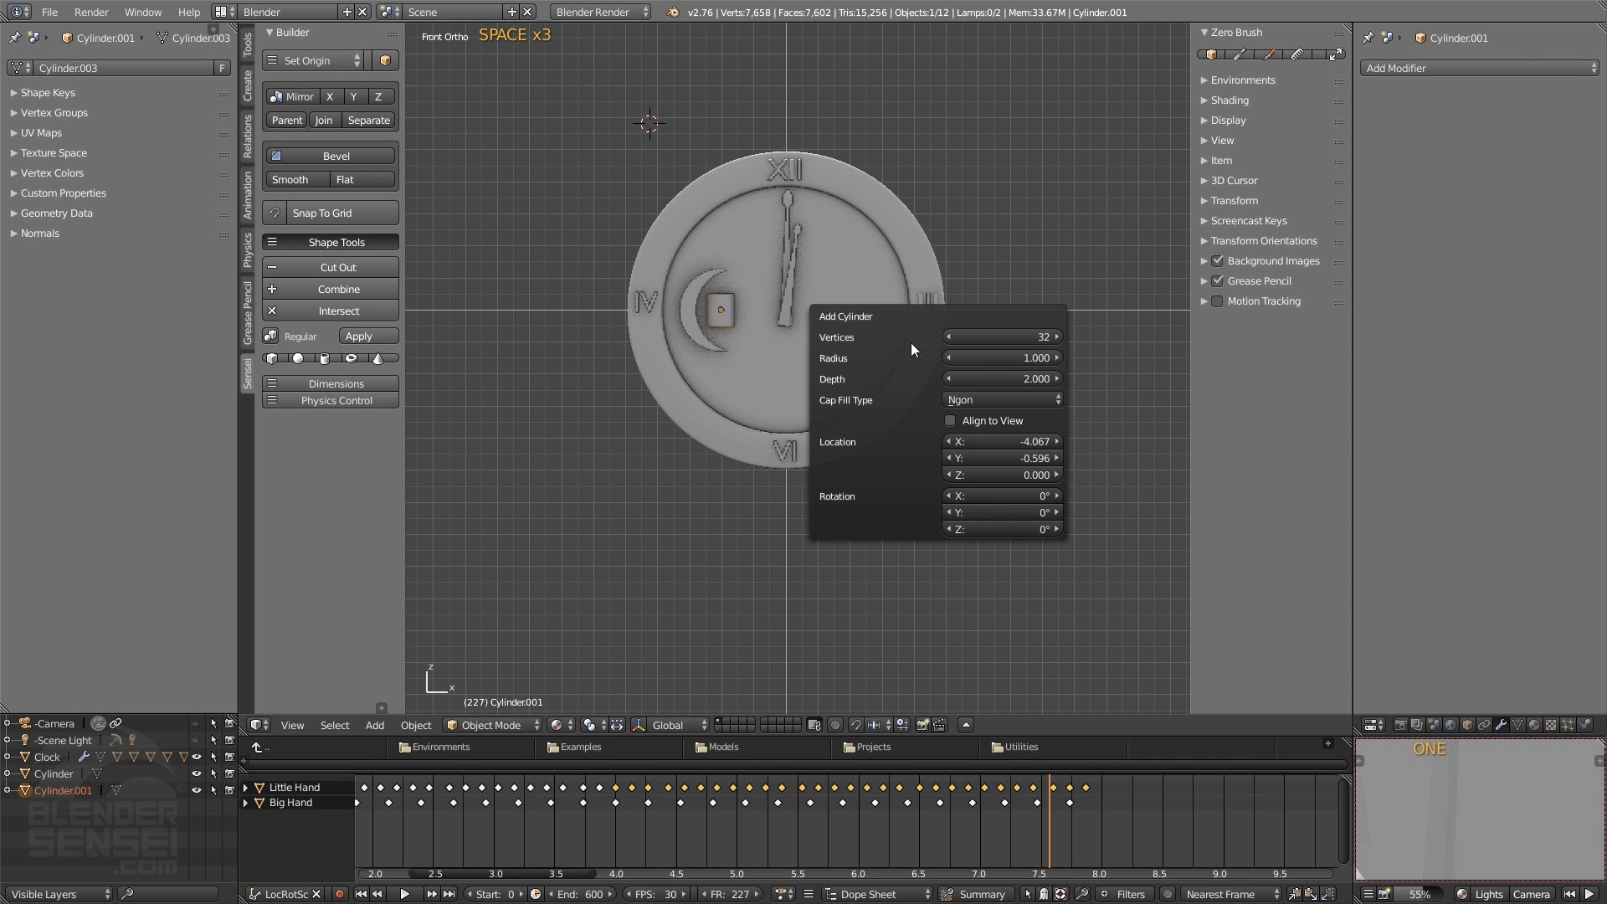
left_click(952, 420)
- Scale up the second cylinder and move it to the three o'clock half of the dial
key("s")
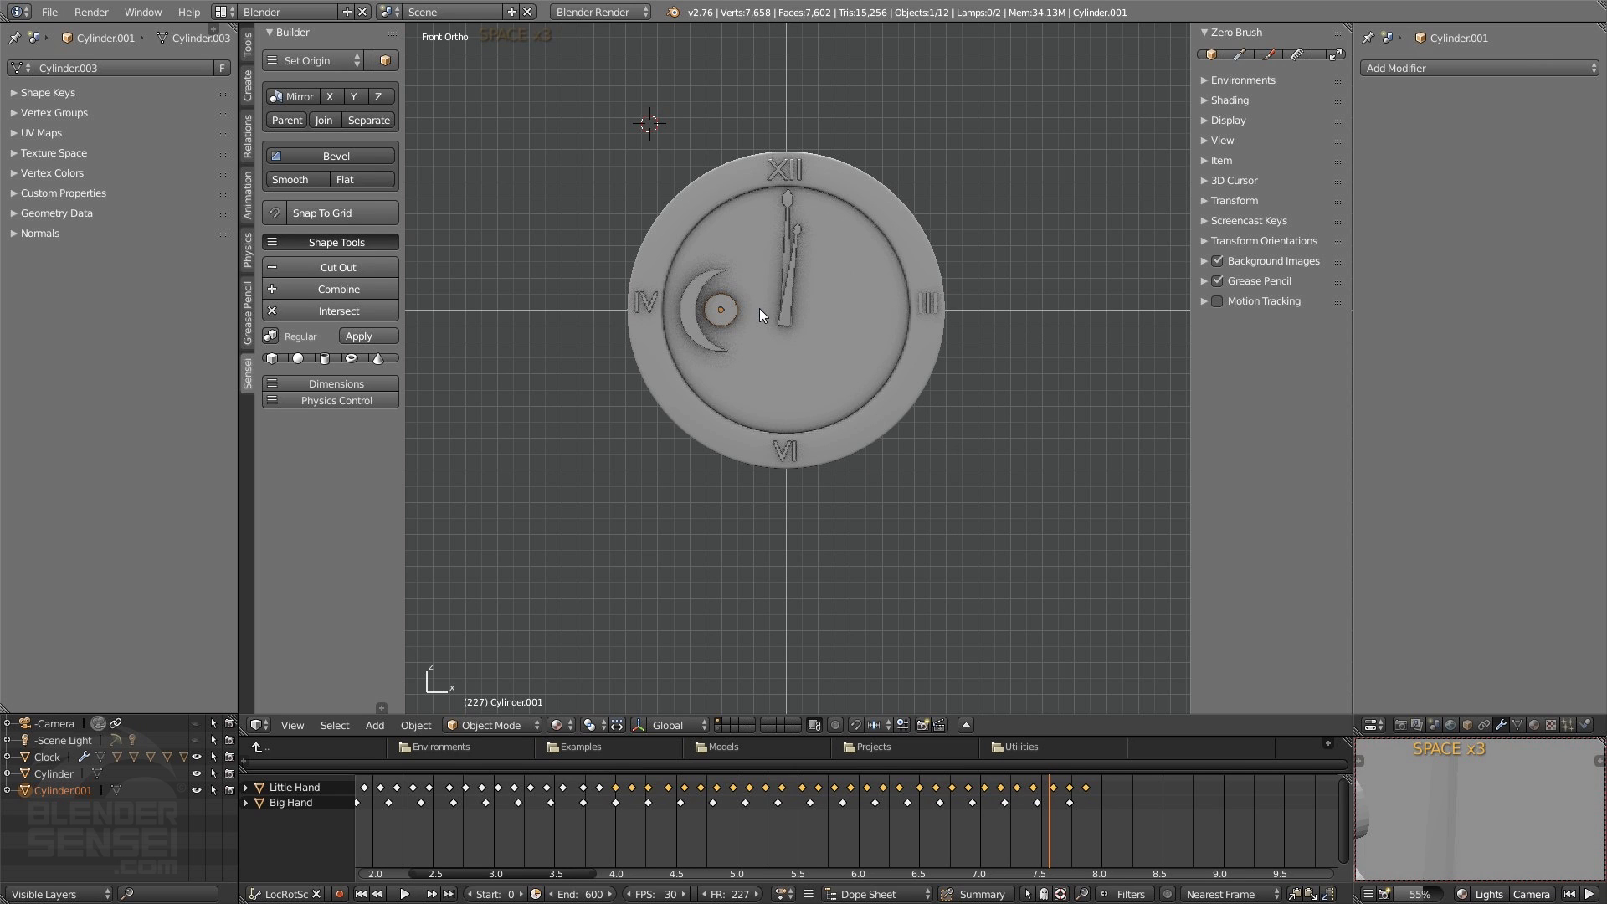
left_click(750, 325)
key("g")
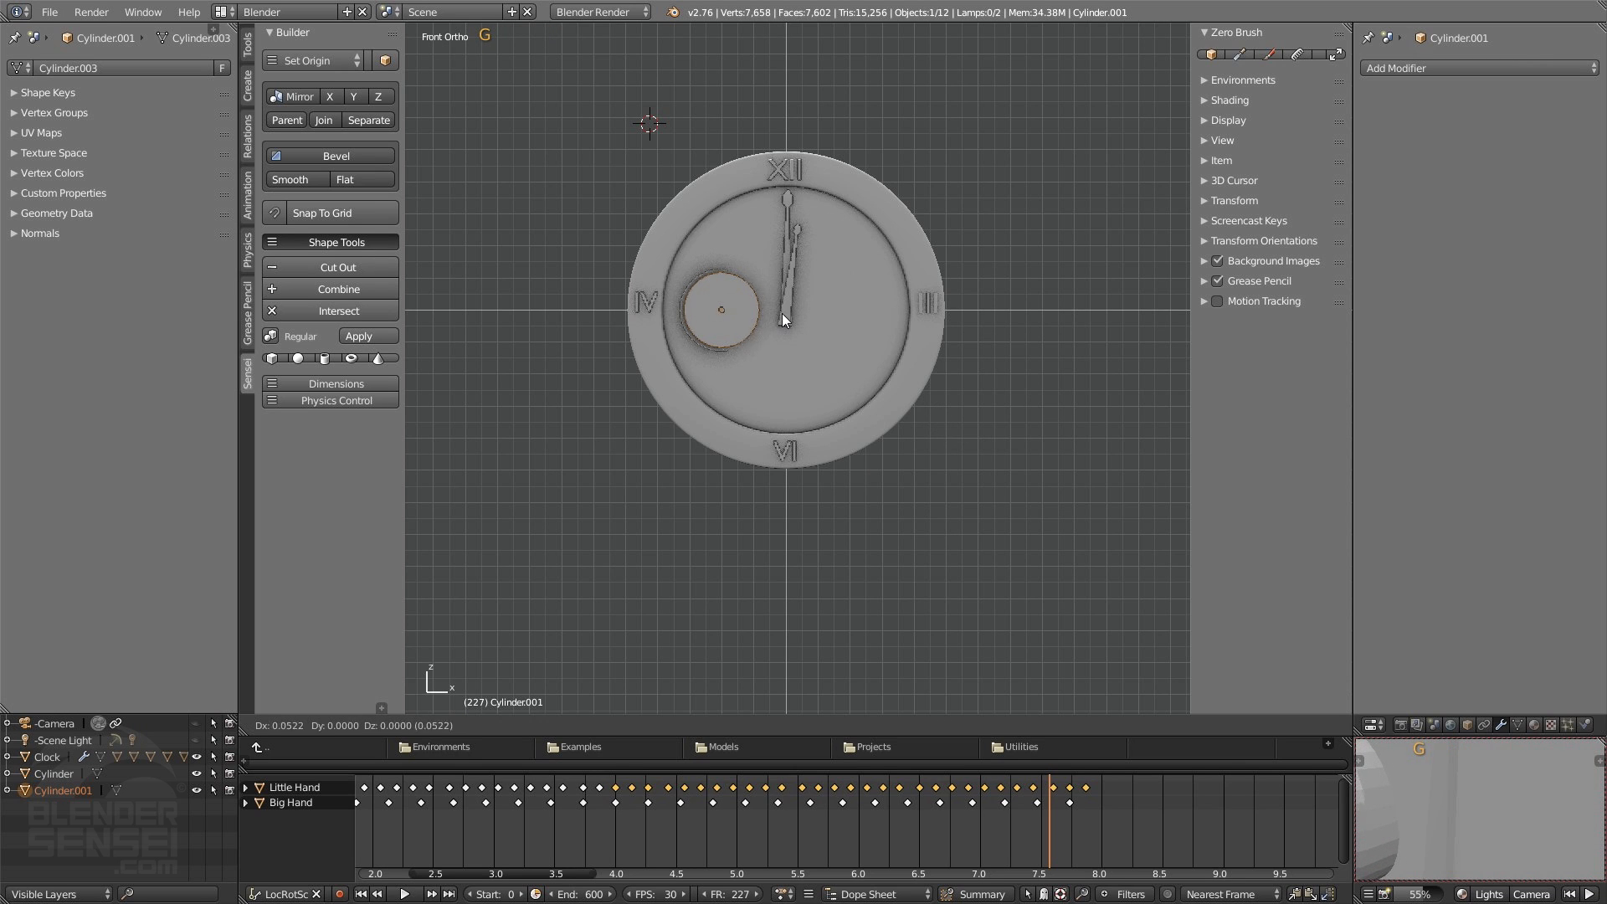
left_click(906, 316)
middle_click_drag(905, 316, 953, 430)
scroll(851, 410, "up", 2)
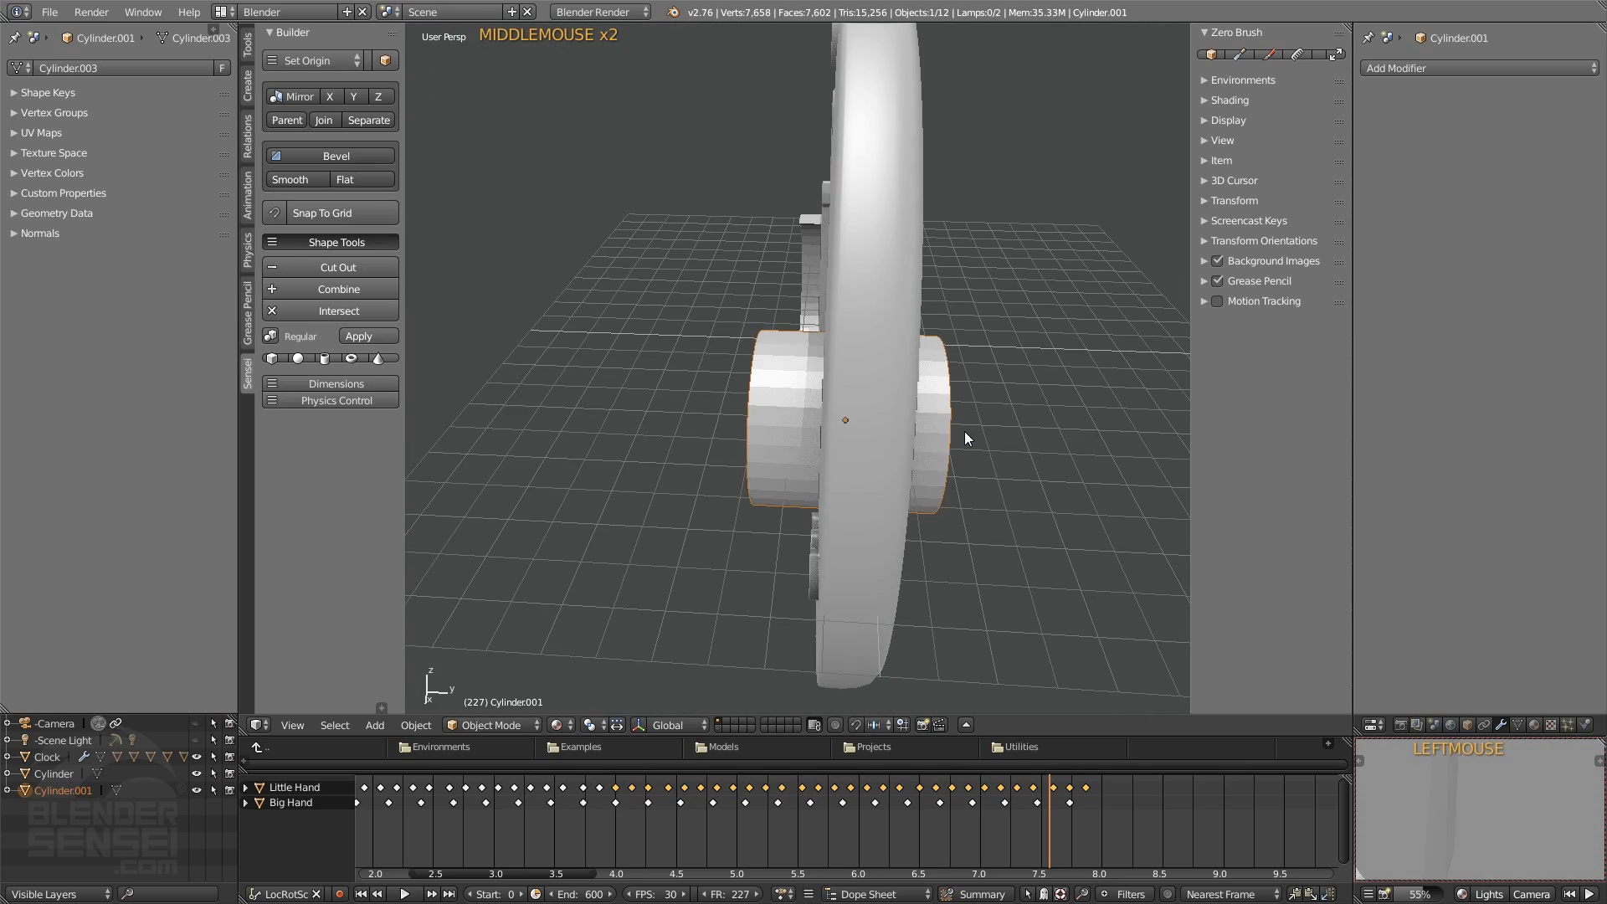
- Move the second cylinder along Y to the front of the clock face and adjust its thickness along Y
key("g")
key("y")
left_click(716, 406)
key("s")
key("y")
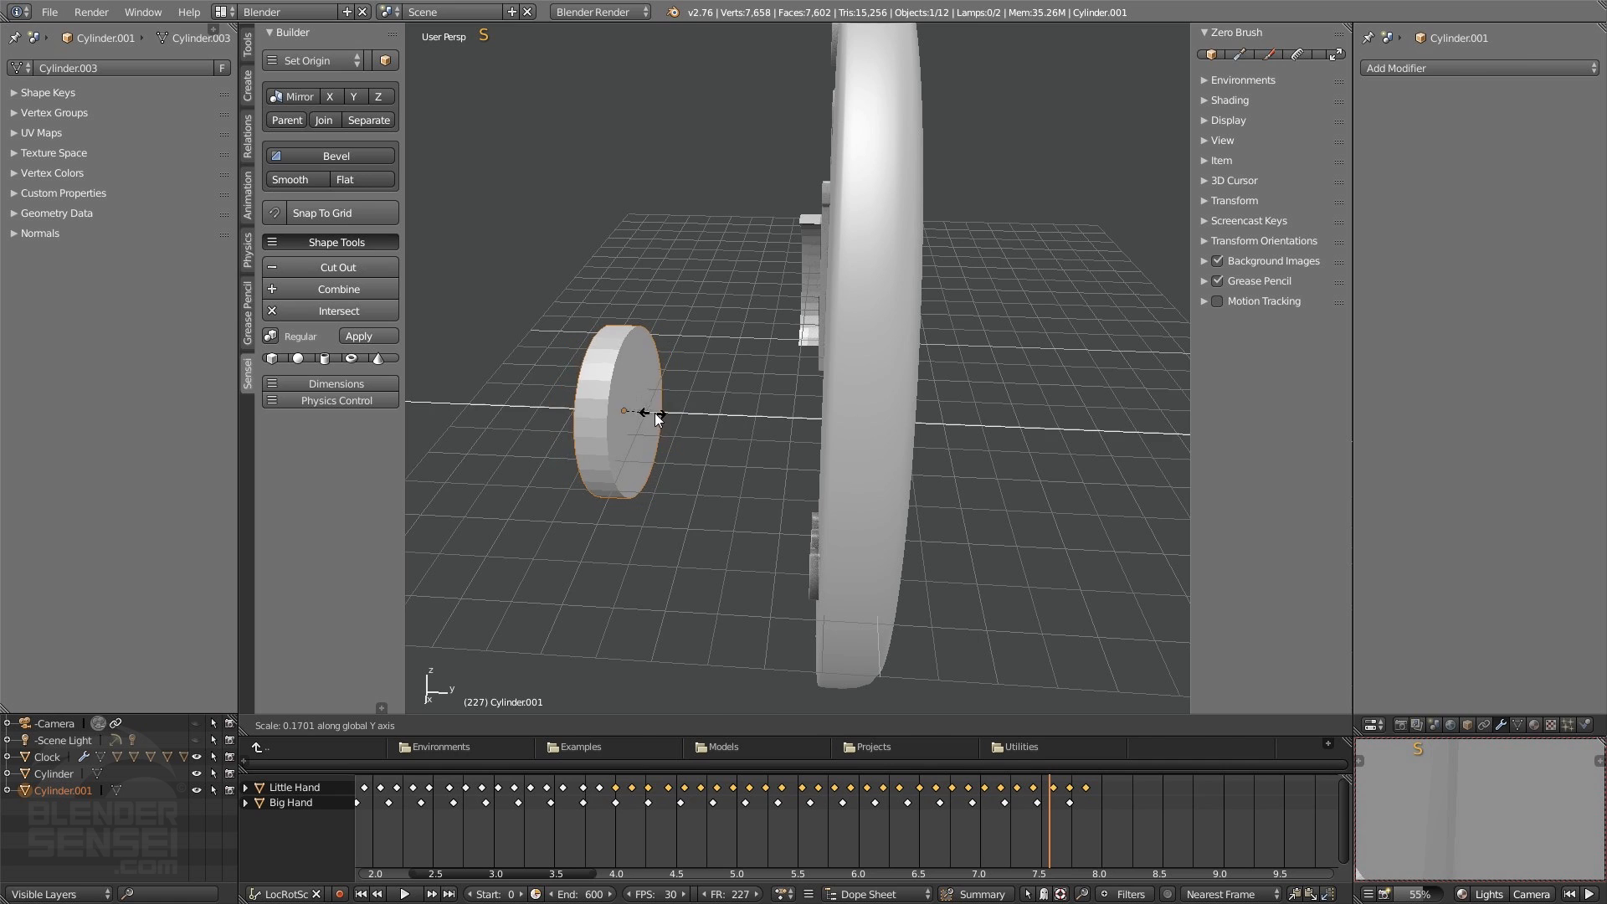
left_click(654, 413)
middle_click_drag(691, 410, 711, 315)
key("s")
key("y")
left_click(845, 393)
- Enter the second cylinder's mesh editing and select the full ring of side faces
key("Tab")
scroll(720, 335, "up", 1)
left_click(708, 313, "alt")
left_click(695, 310, "alt")
middle_click_drag(605, 323, 770, 322)
middle_click_drag(600, 512, 504, 464)
middle_click_drag(673, 389, 574, 452)
middle_click_drag(728, 419, 601, 486)
scroll(696, 400, "up", 1)
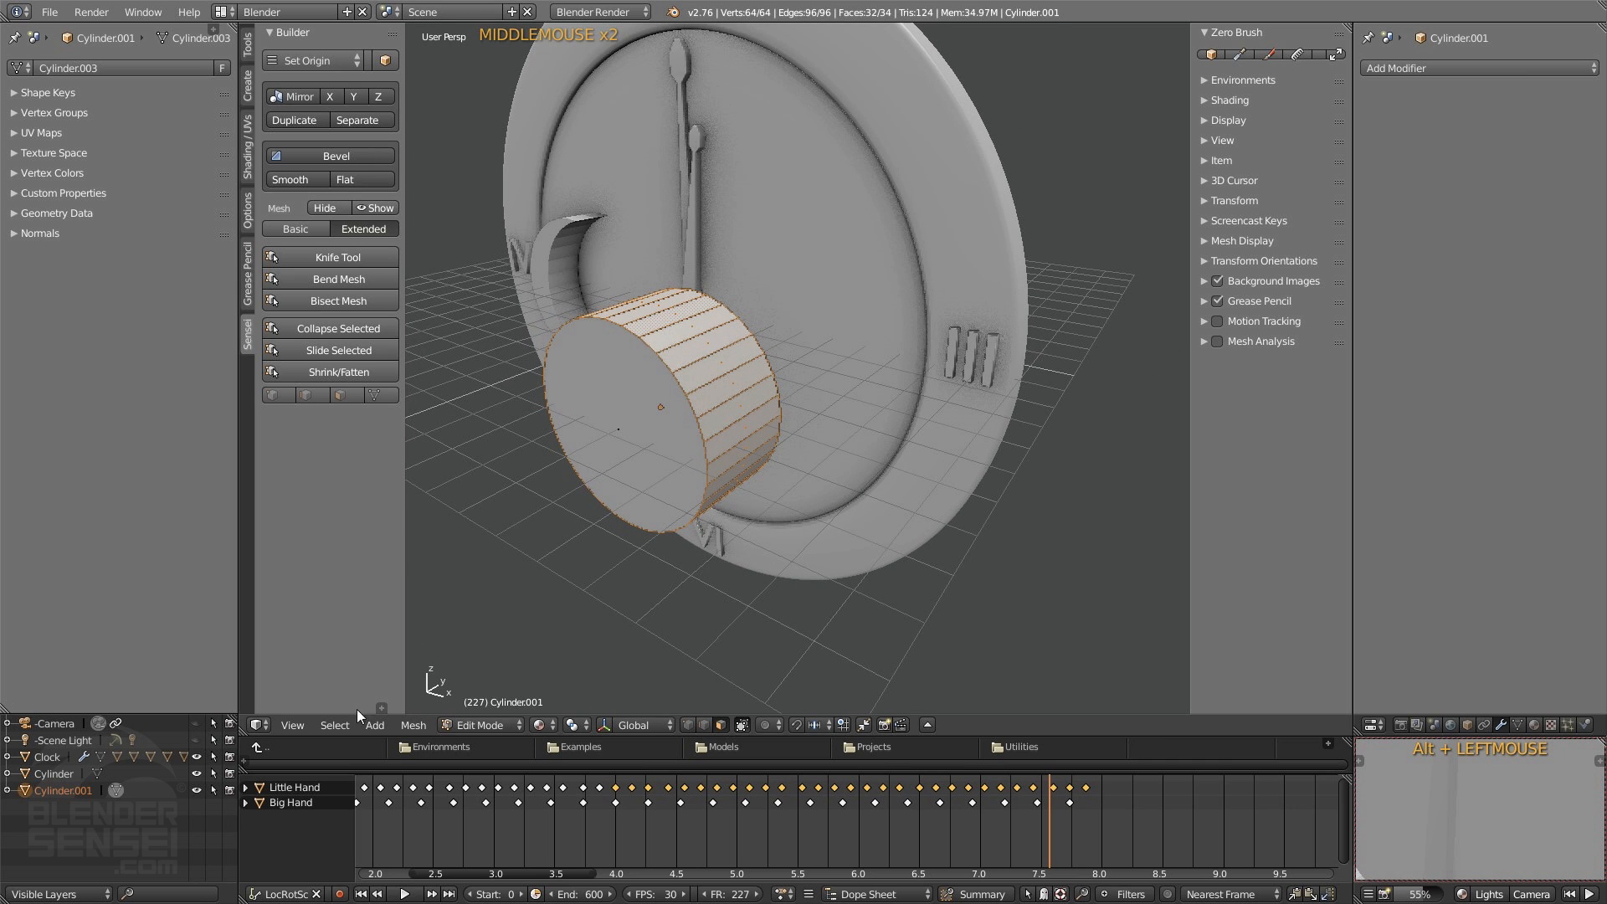
- Checker-deselect the ring to keep every other side face, and extrude those faces outward along their normals
left_click(335, 725)
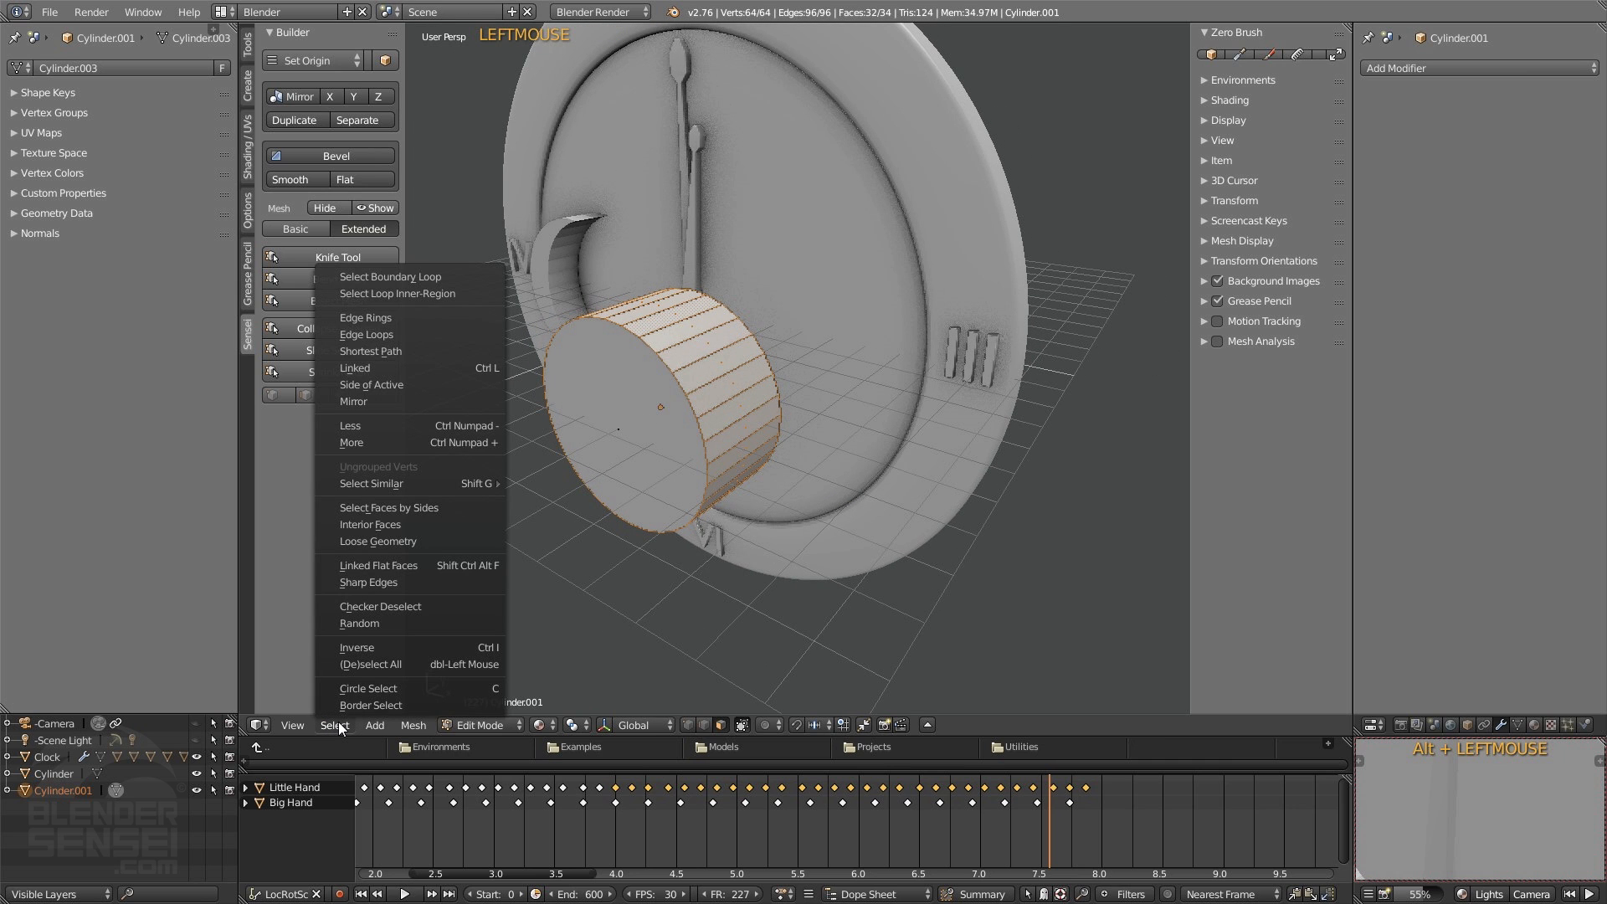
mouse_move(375, 725)
left_click(379, 604)
middle_click_drag(652, 376, 579, 349)
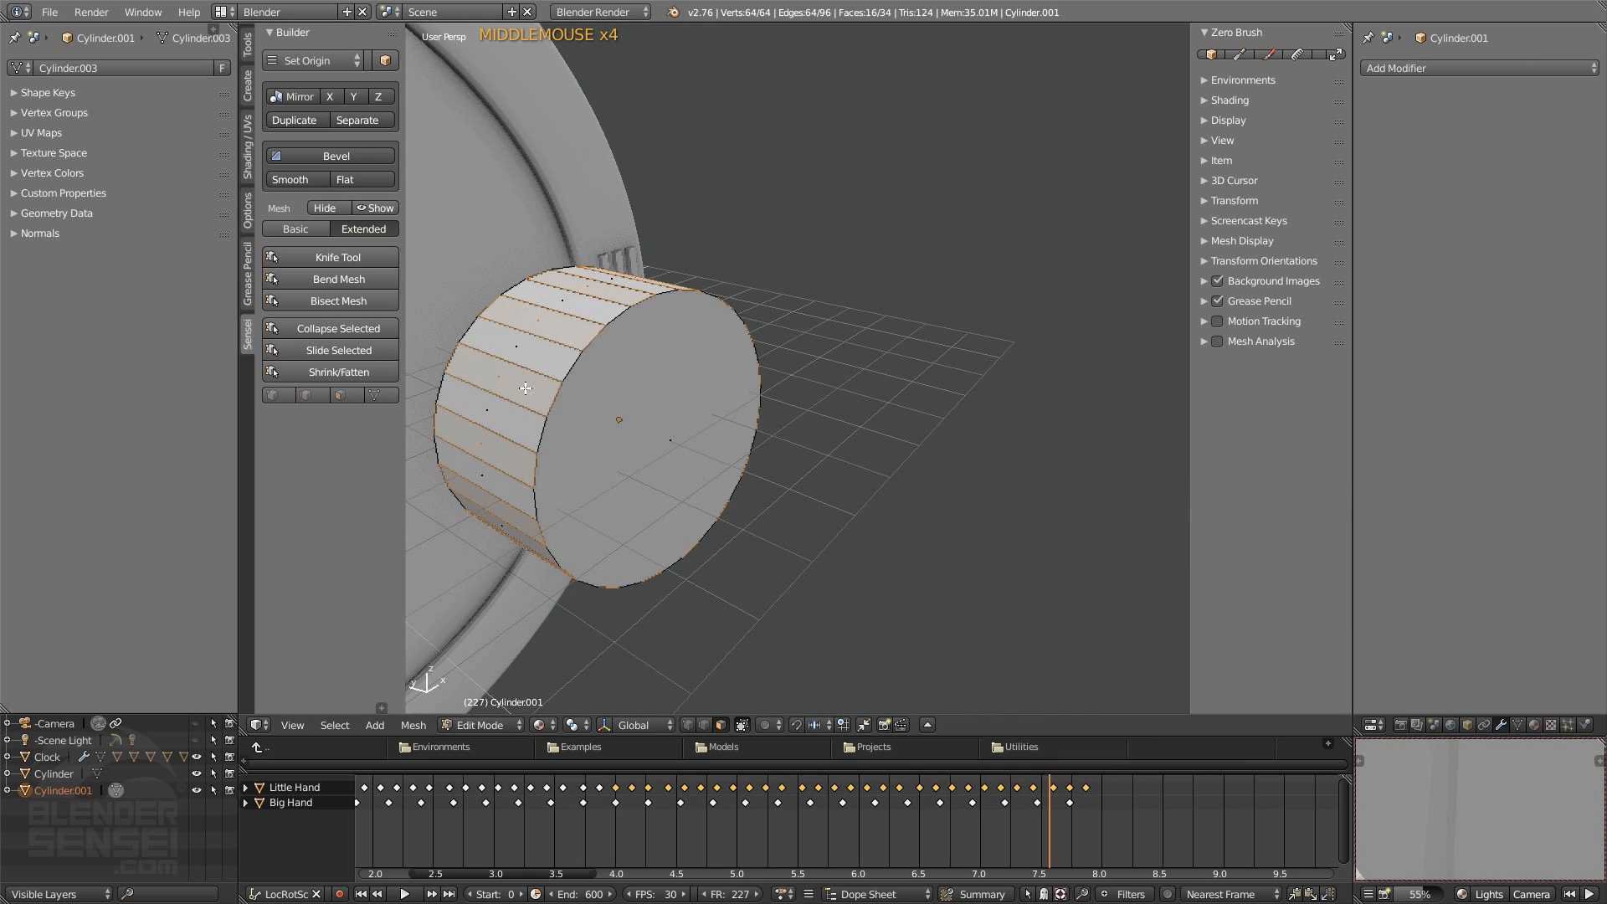
middle_click_drag(836, 412, 860, 356)
key("ctrl+e")
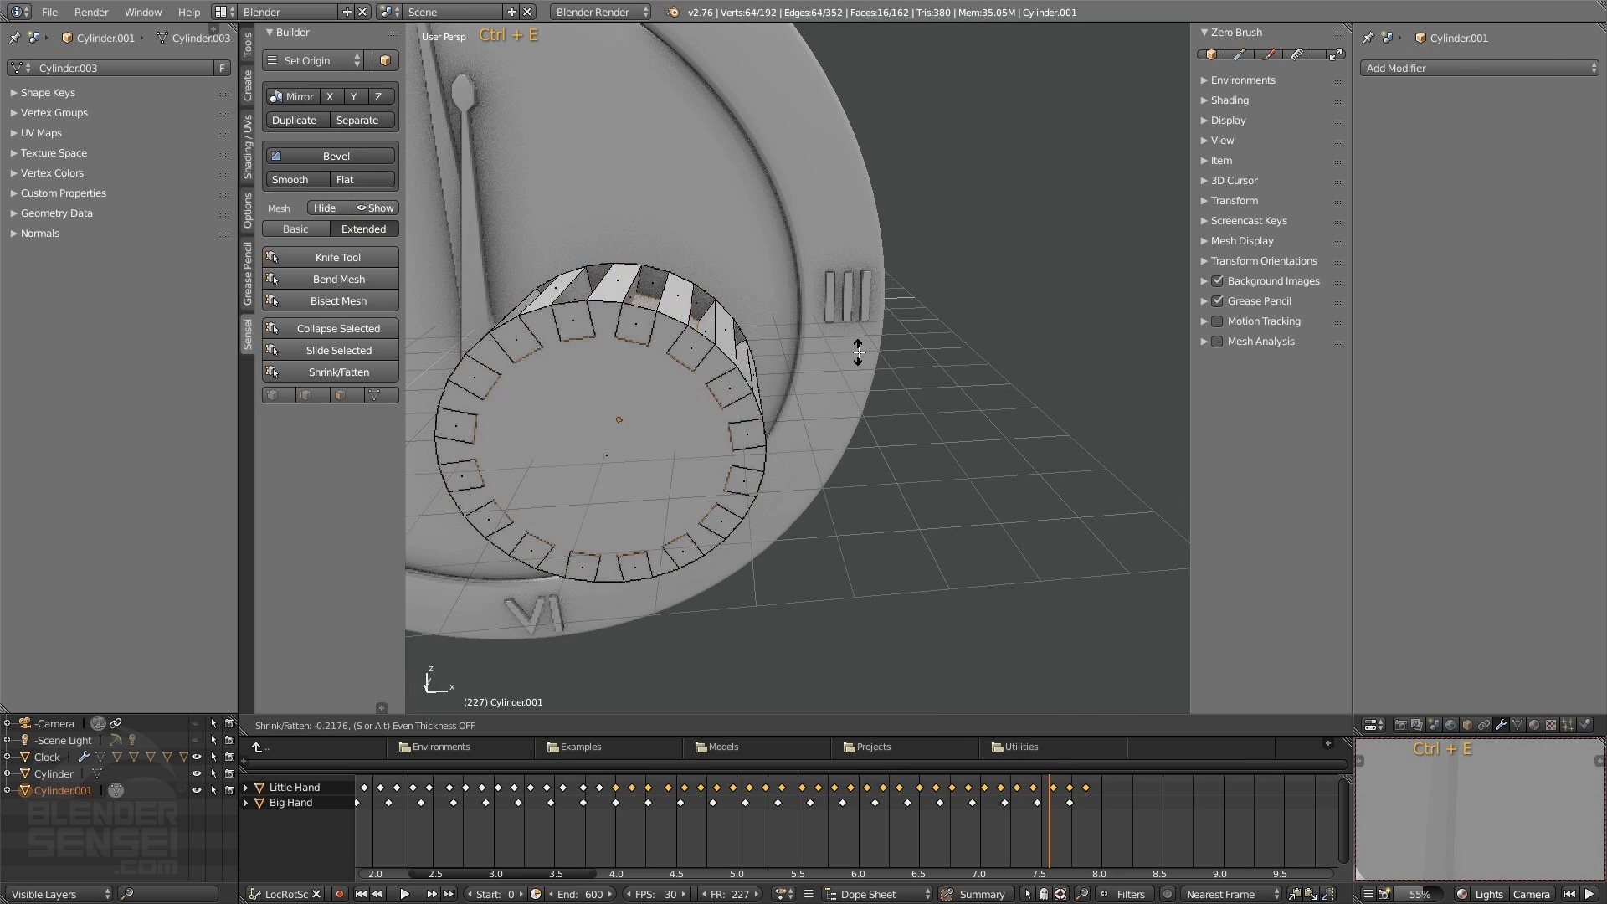
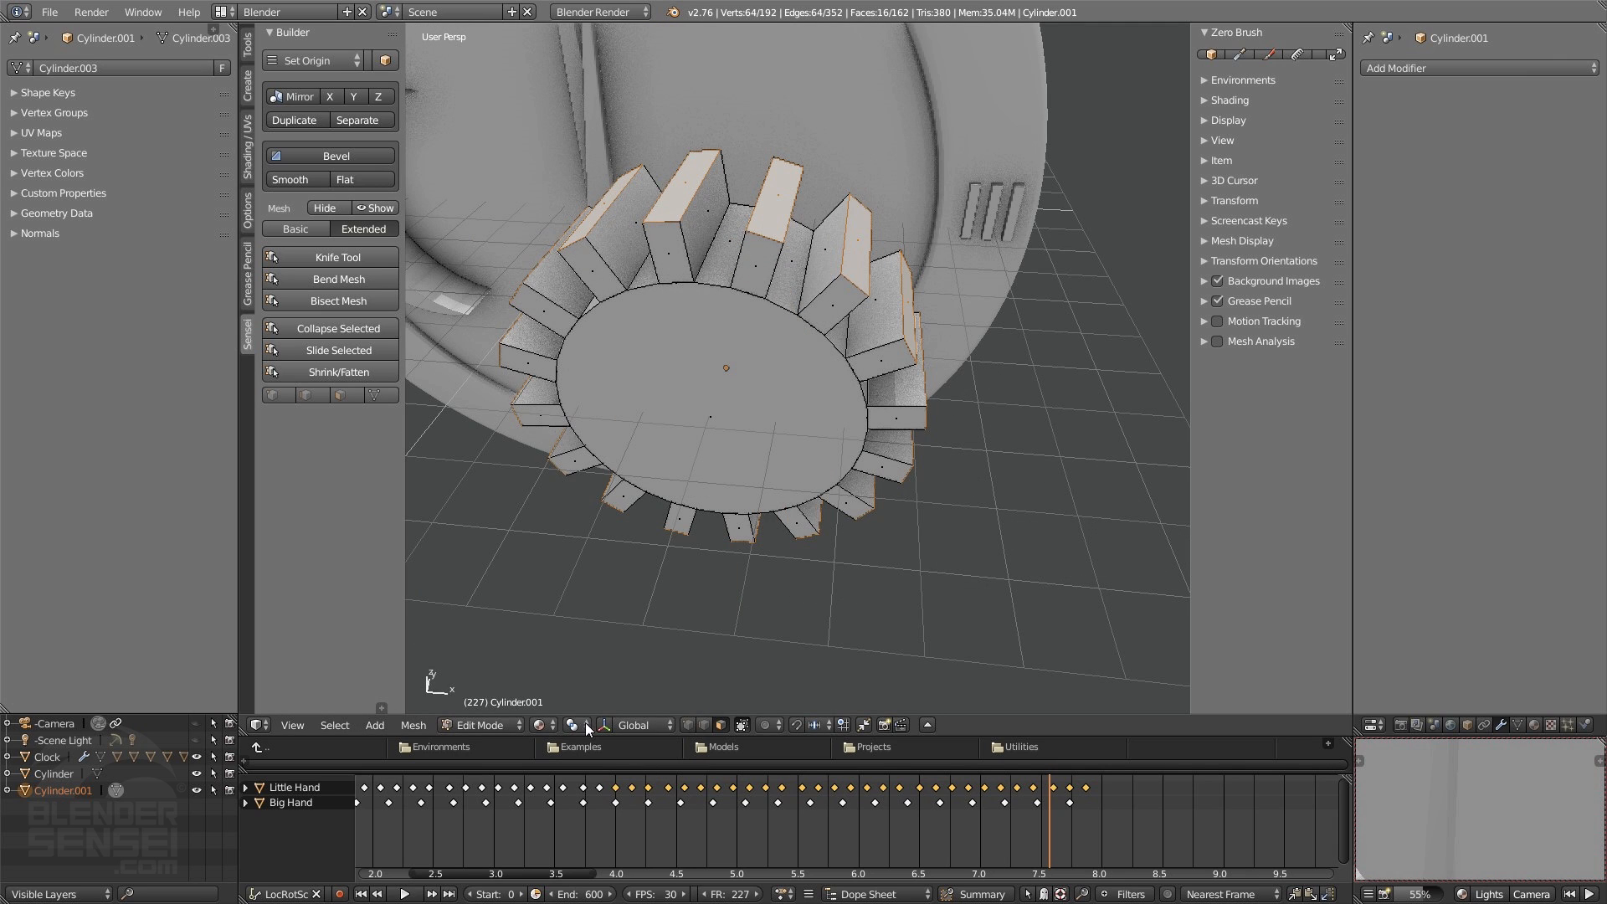
- Set the pivot to Individual Origins and scale the extruded end faces down into pointed tips
left_click(581, 722)
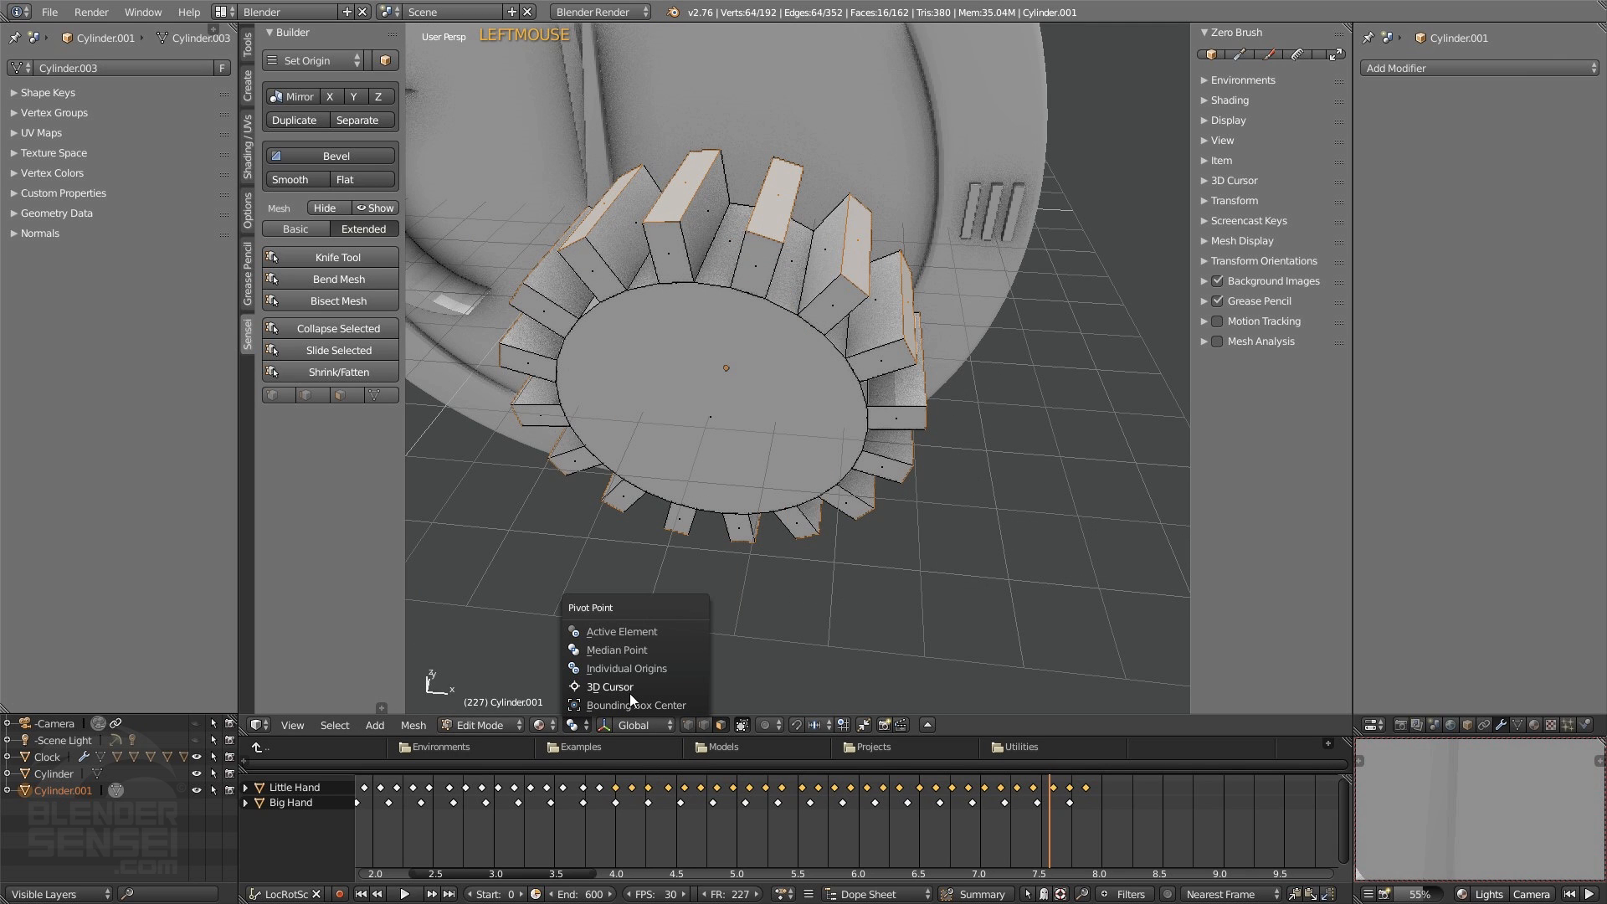
left_click(645, 670)
key("s")
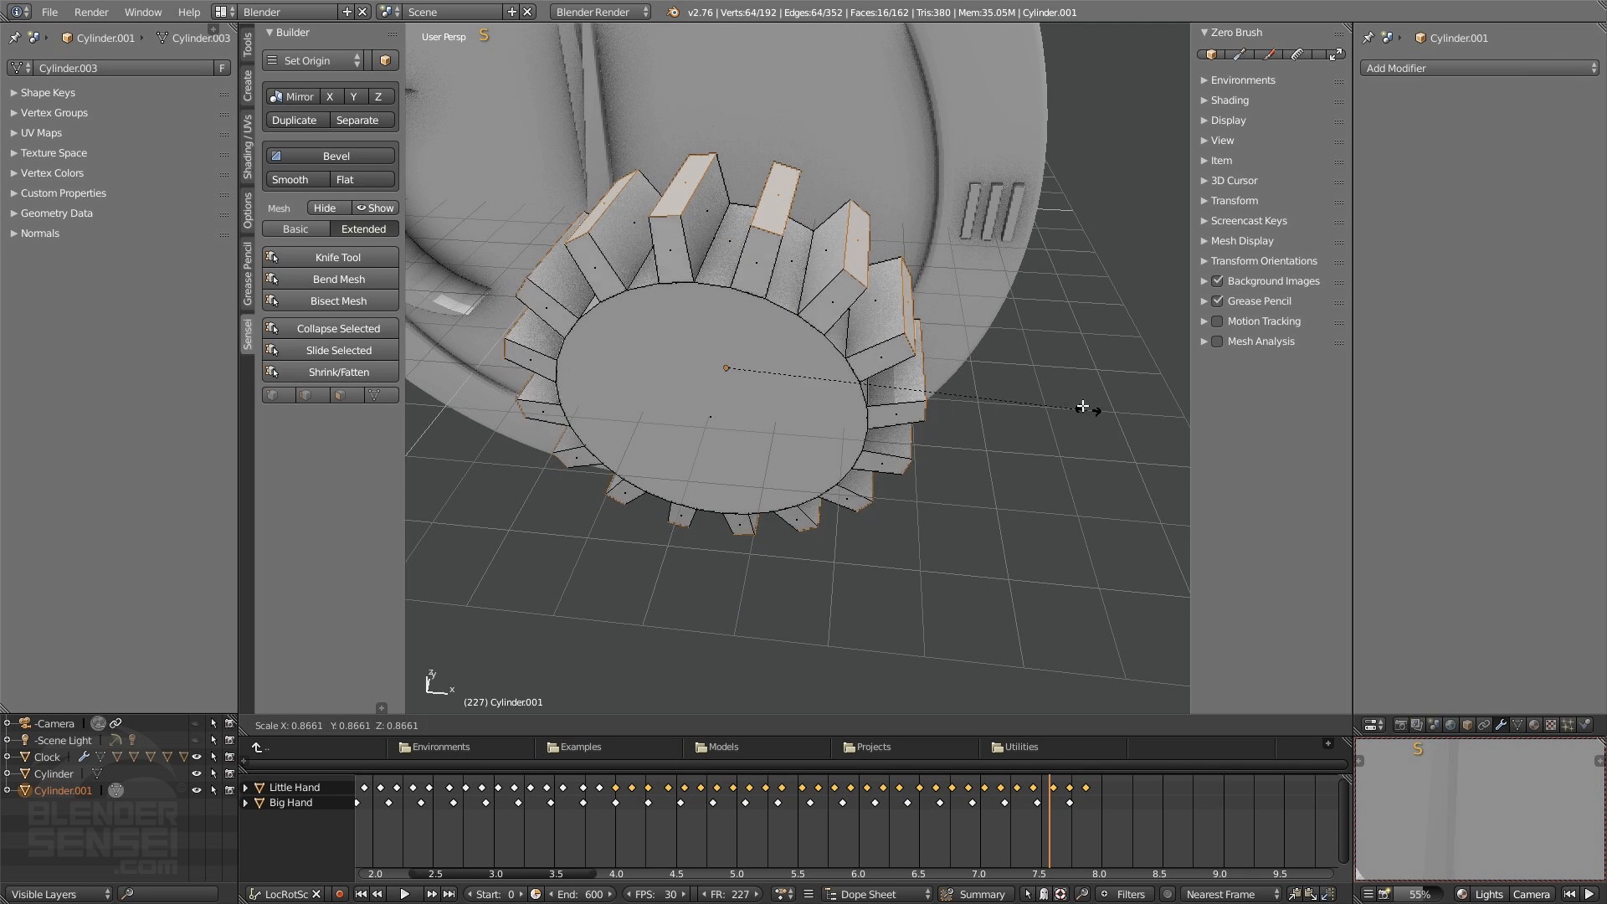
left_click(780, 350)
mouse_move(778, 352)
middle_mouse_down()
mouse_move(753, 343)
mouse_move(950, 280)
mouse_move(774, 337)
middle_mouse_up()
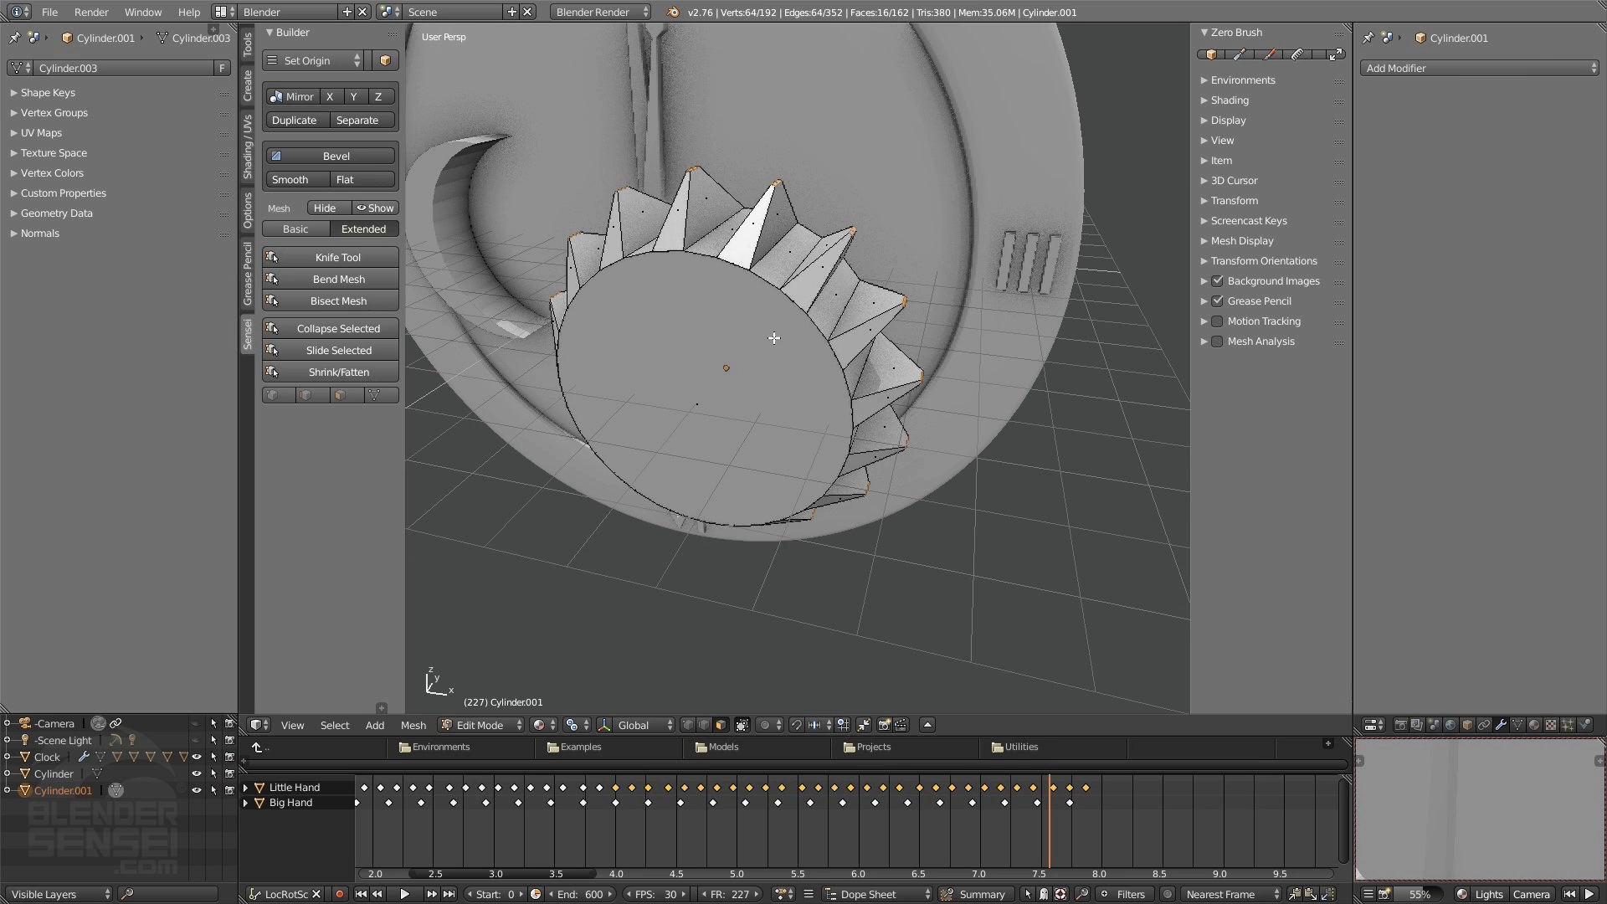
- Set the pivot to Median Point and scale the tips outward to lengthen the sun's rays
left_click(572, 725)
left_click(623, 669)
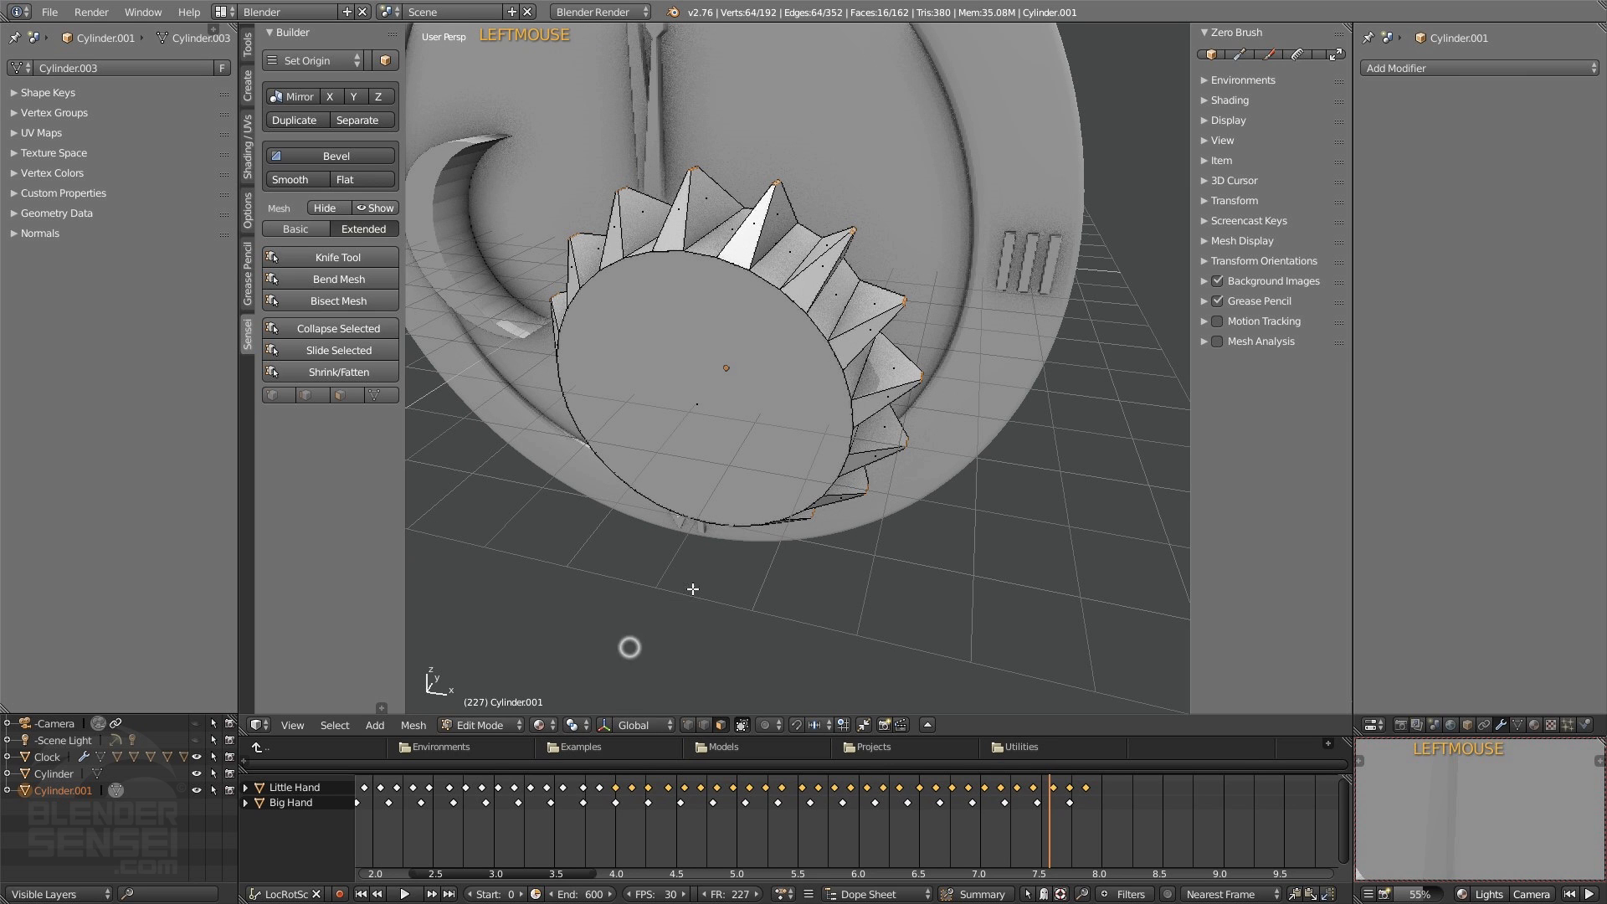
key("s")
key("s")
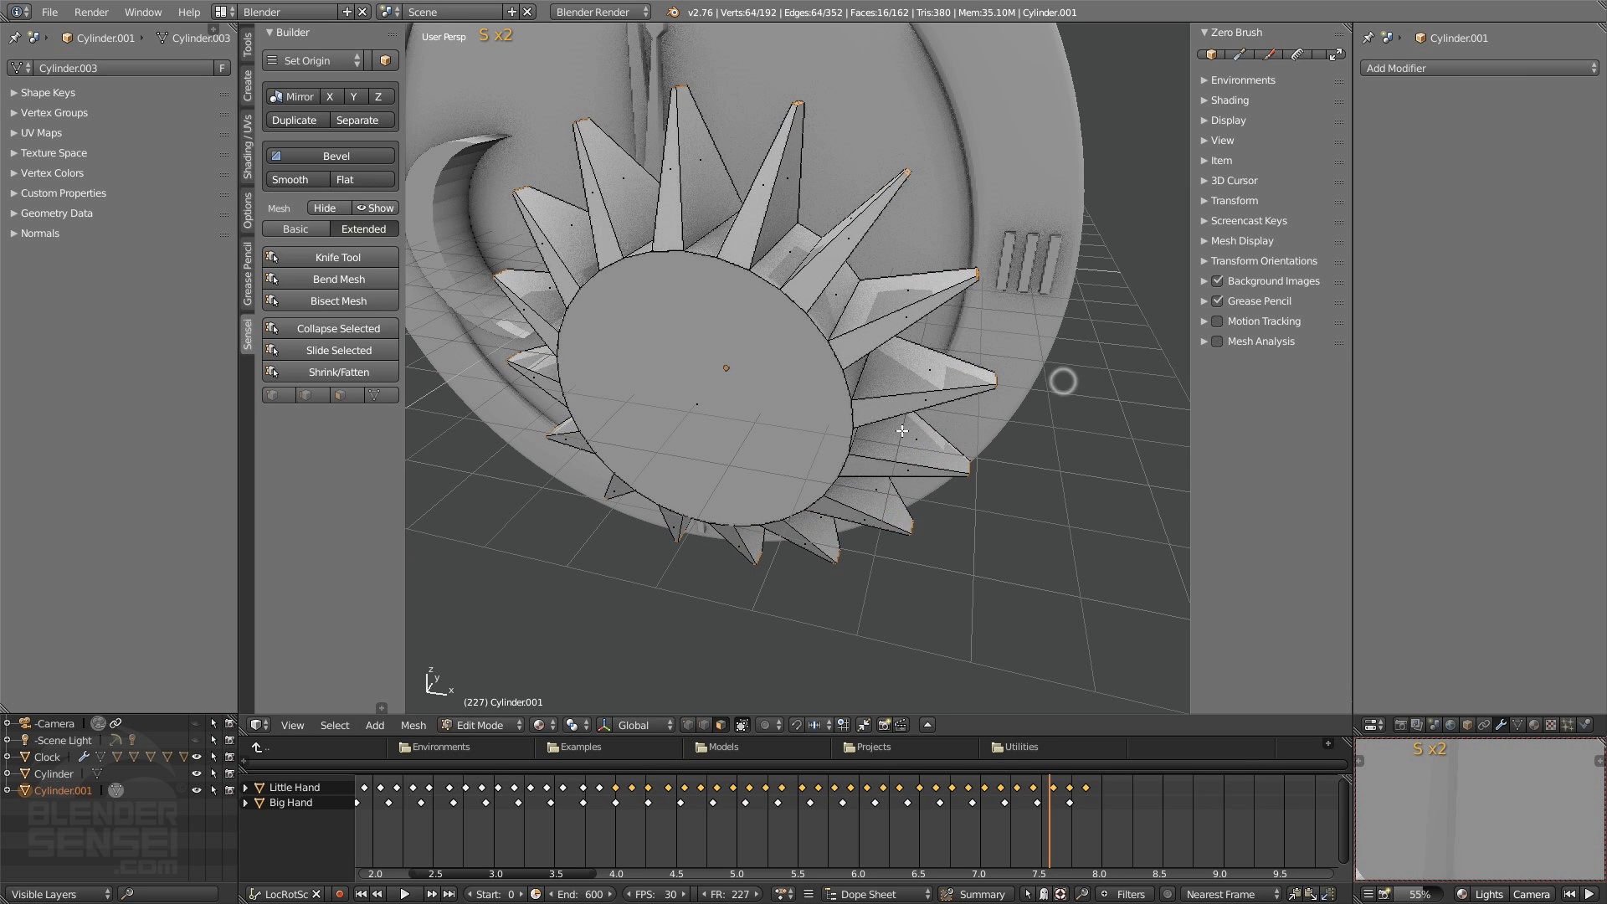
- Leave the sun's mesh editing and scale the whole sun down to about 0.67 of its size
key("Tab")
scroll(872, 389, "down", 3)
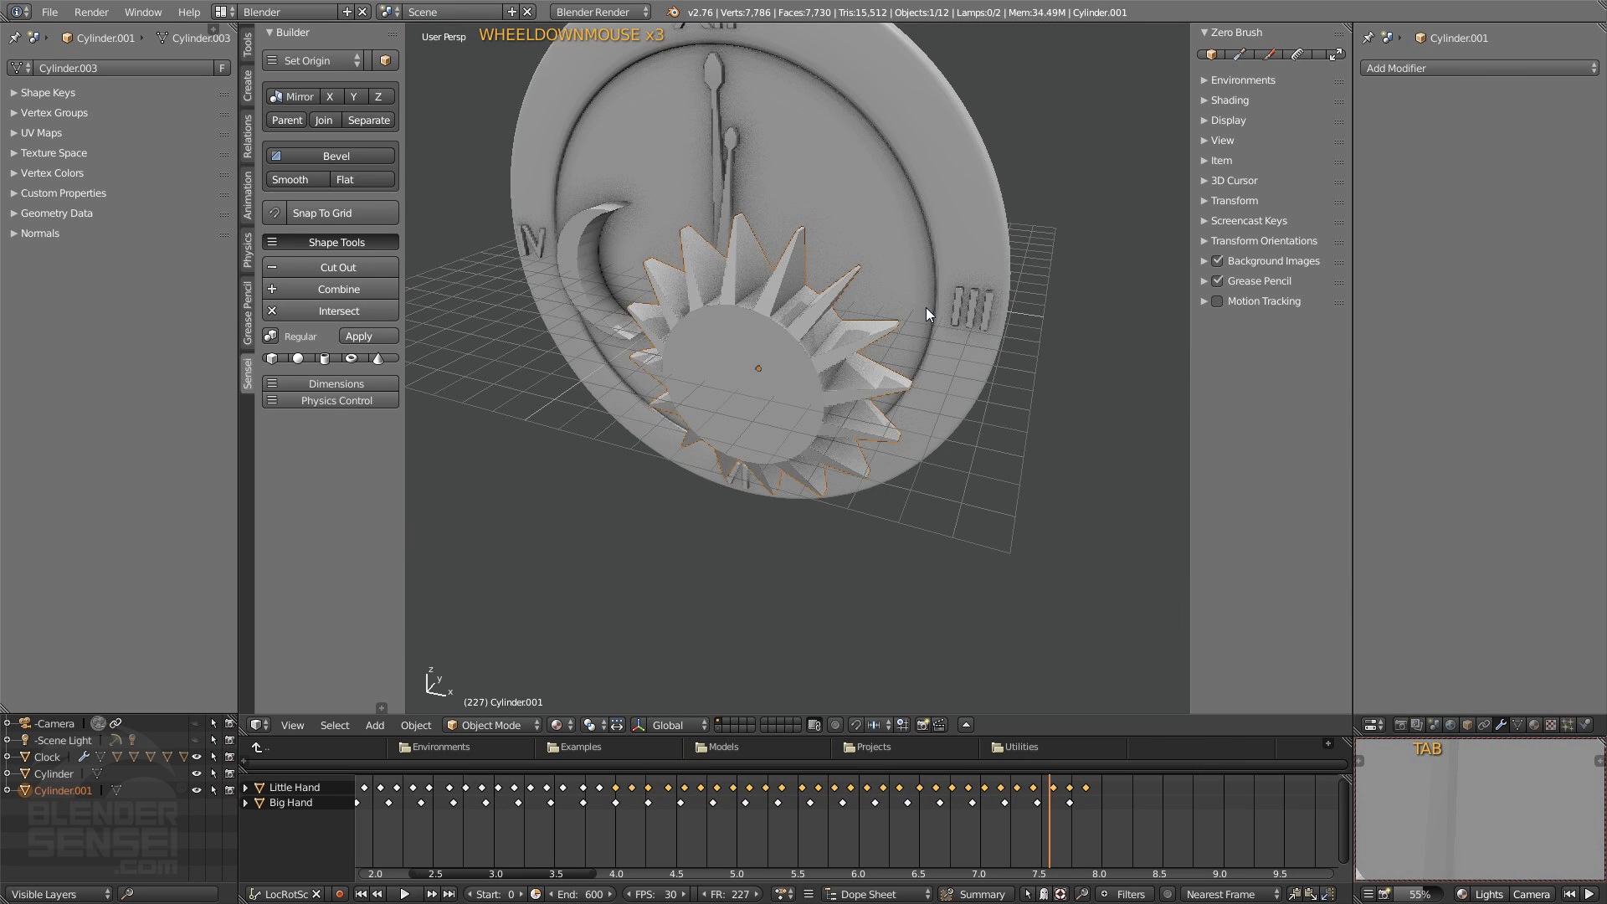
middle_click_drag(926, 308, 1028, 239)
key("s")
key("s")
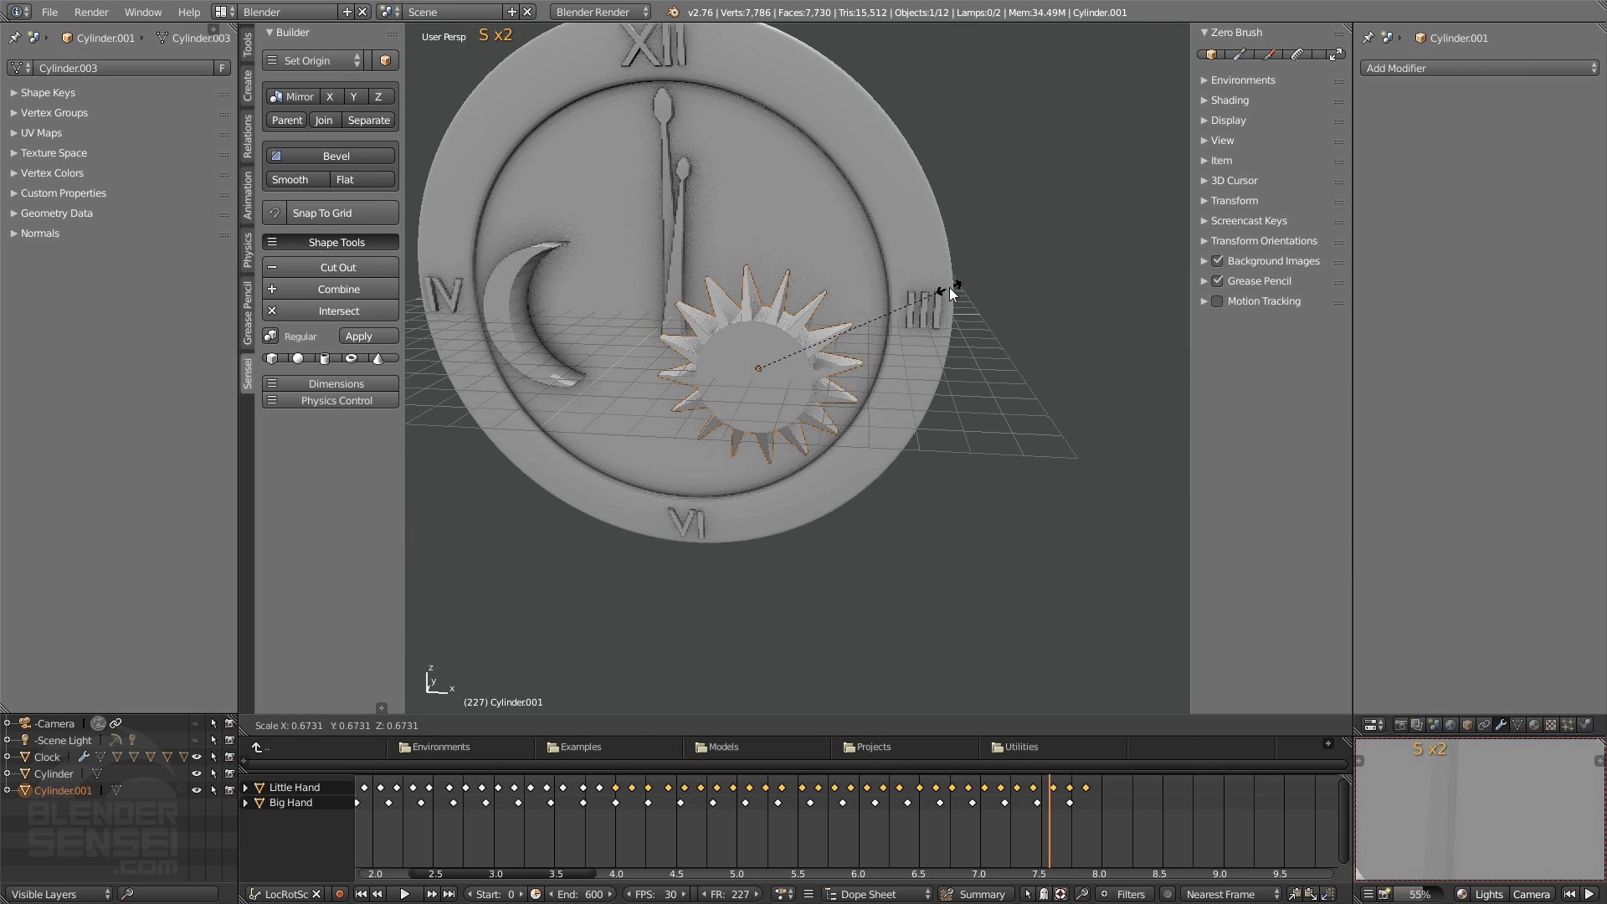
left_click(949, 287)
- Move the sun about 5.56 units along the global Y axis into the clock dial
key("KP_1")
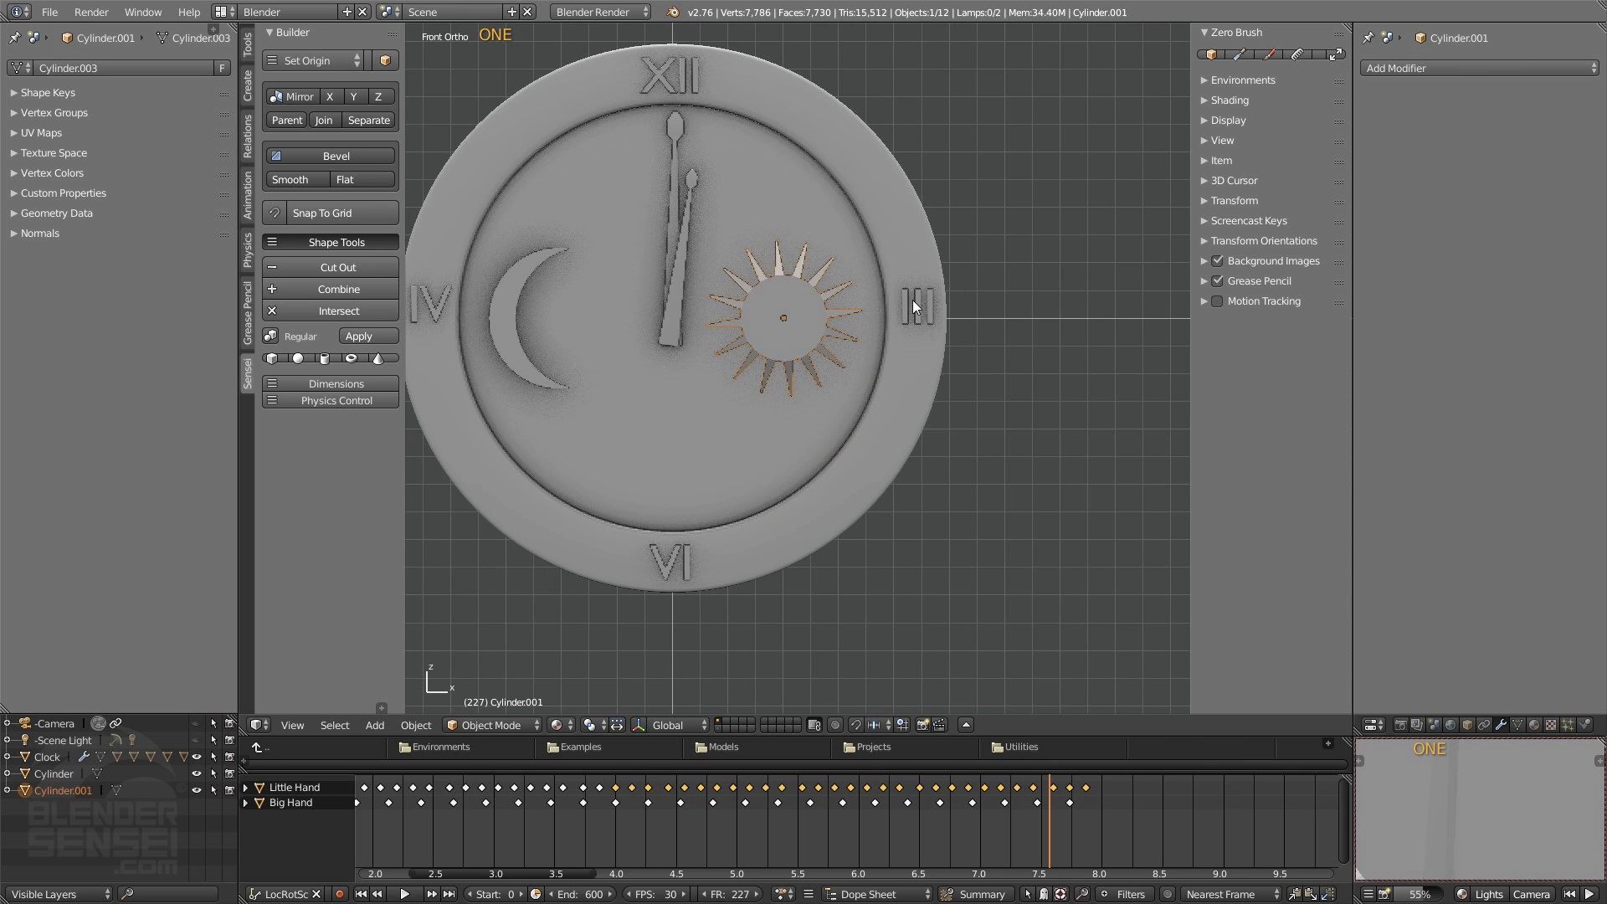
middle_click_drag(913, 300, 715, 369)
key("g")
key("y")
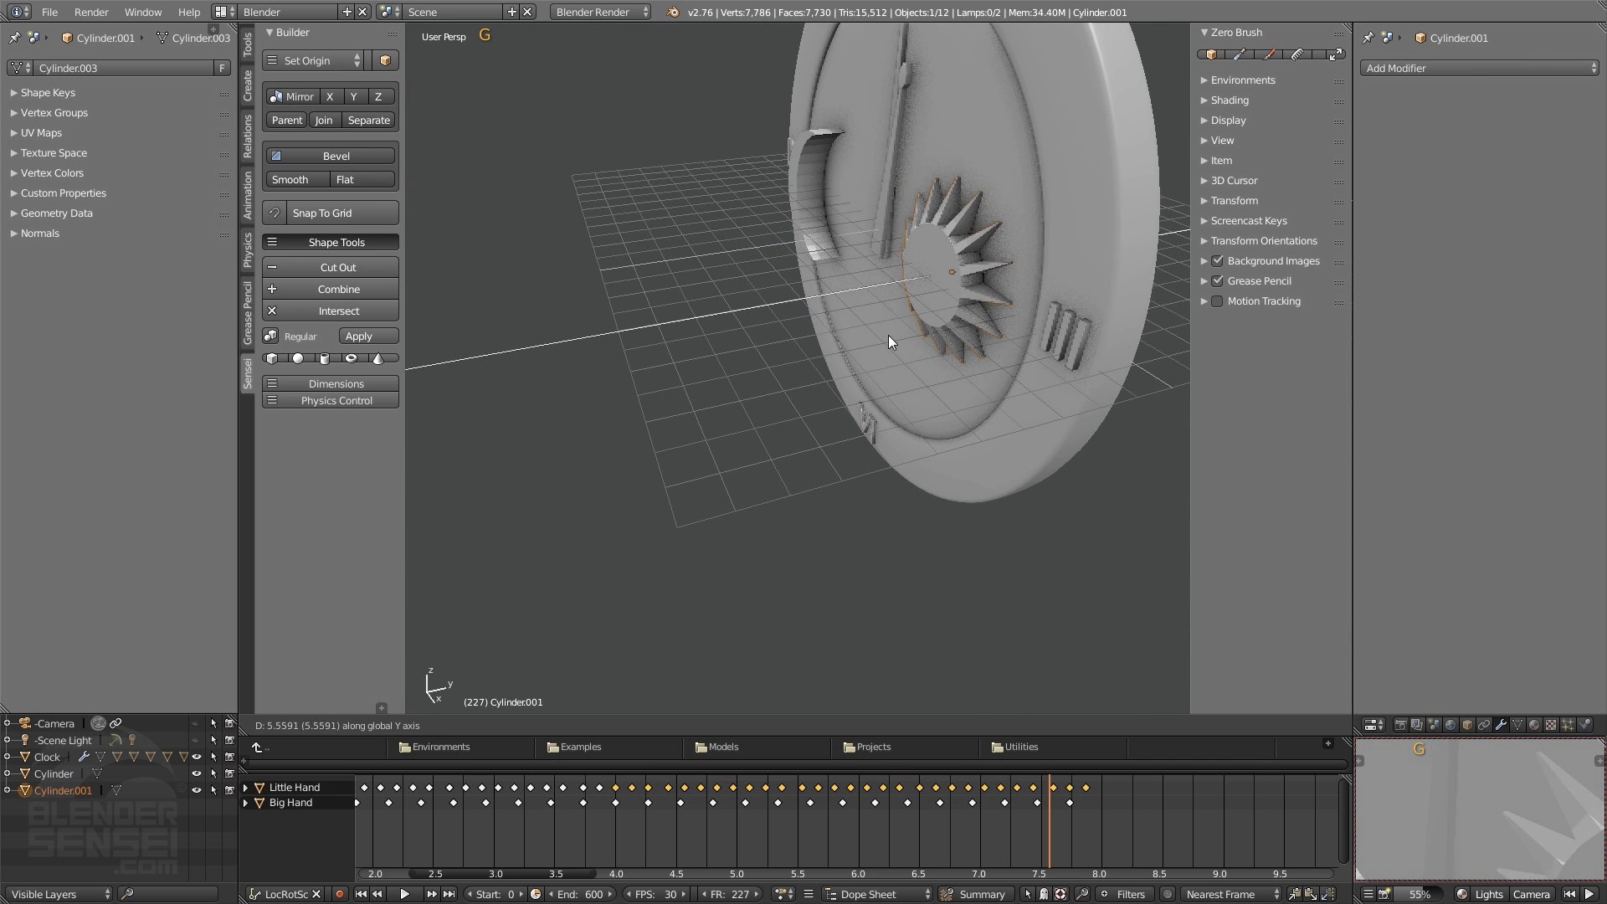
left_click(888, 335)
- Stretch the sun along the Y axis and adjust its depth and overall size so it passes through the dial
middle_click_drag(930, 315, 797, 333)
key("g")
key("y")
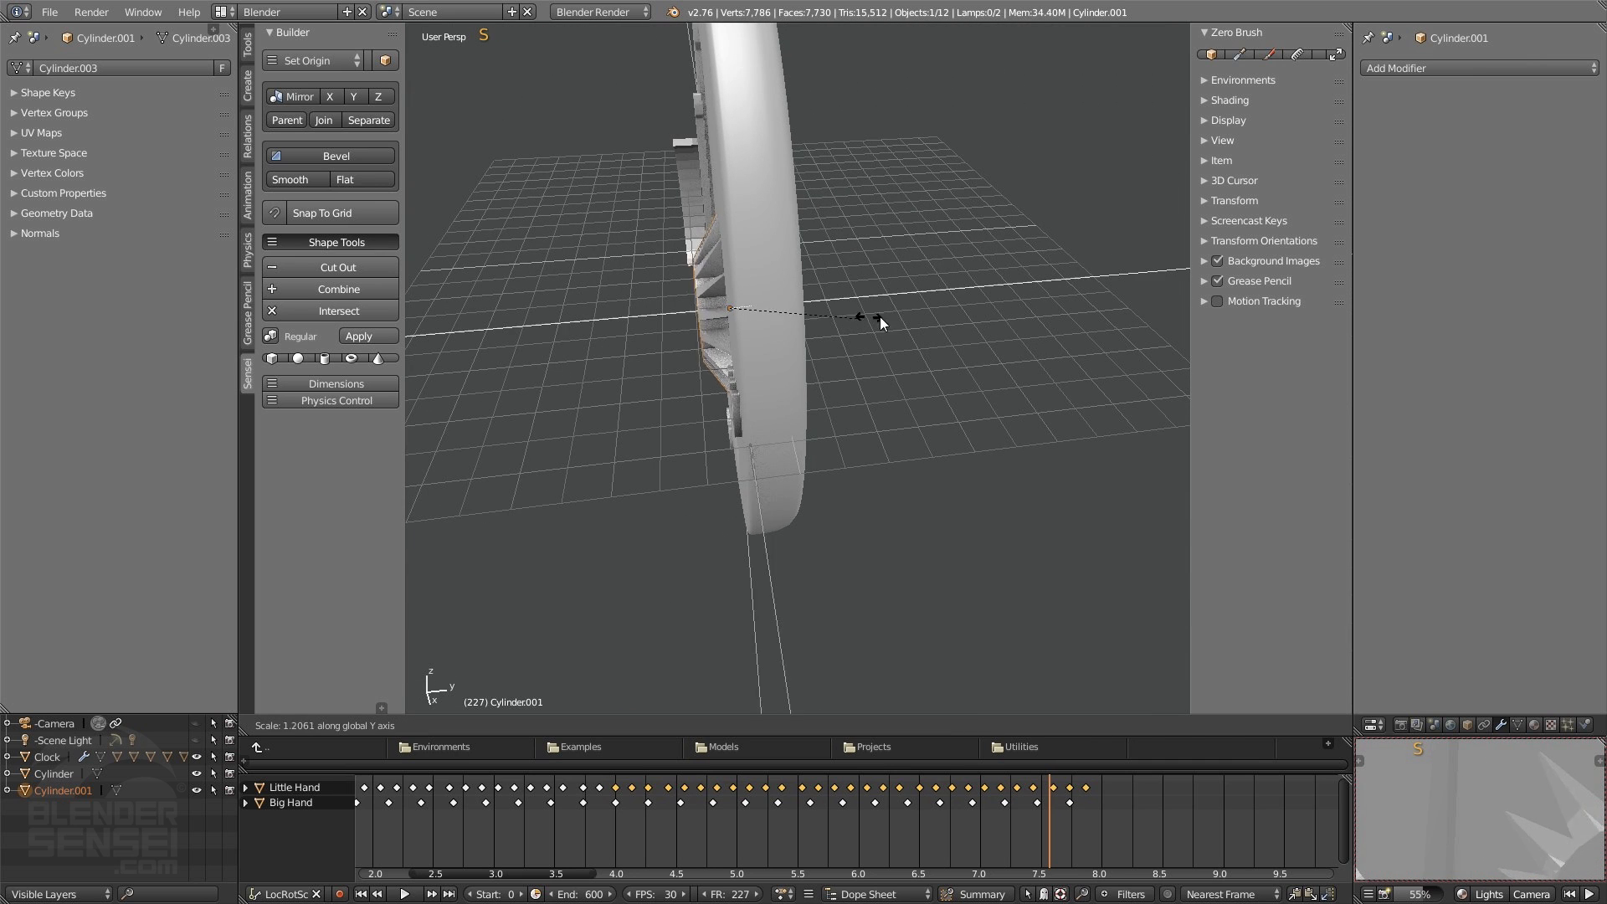
key("s")
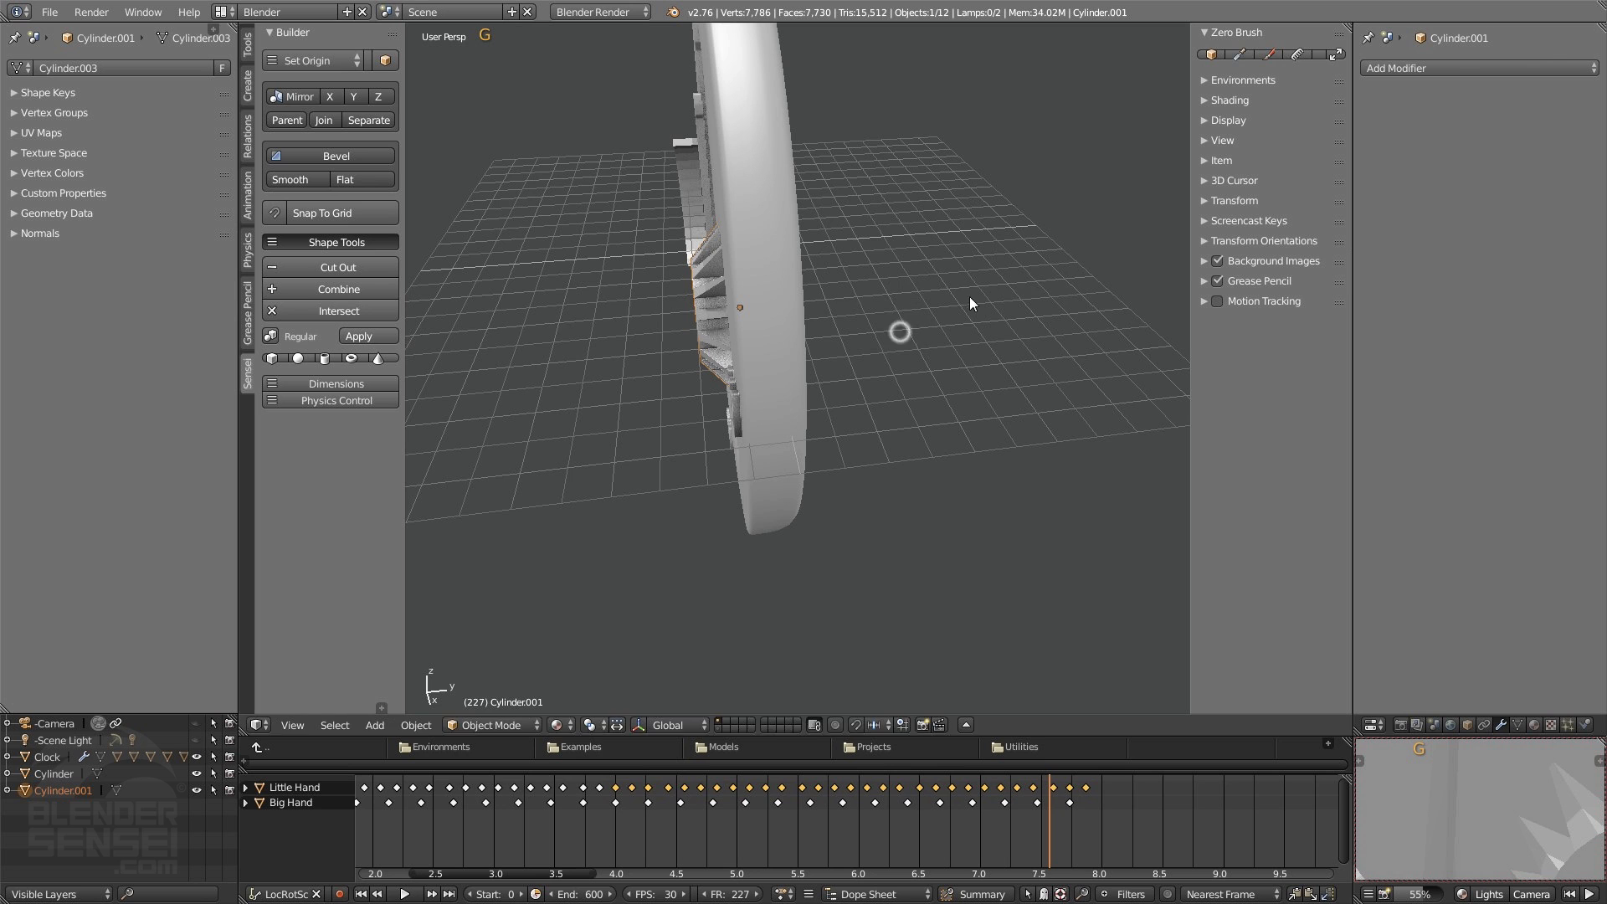
key("s")
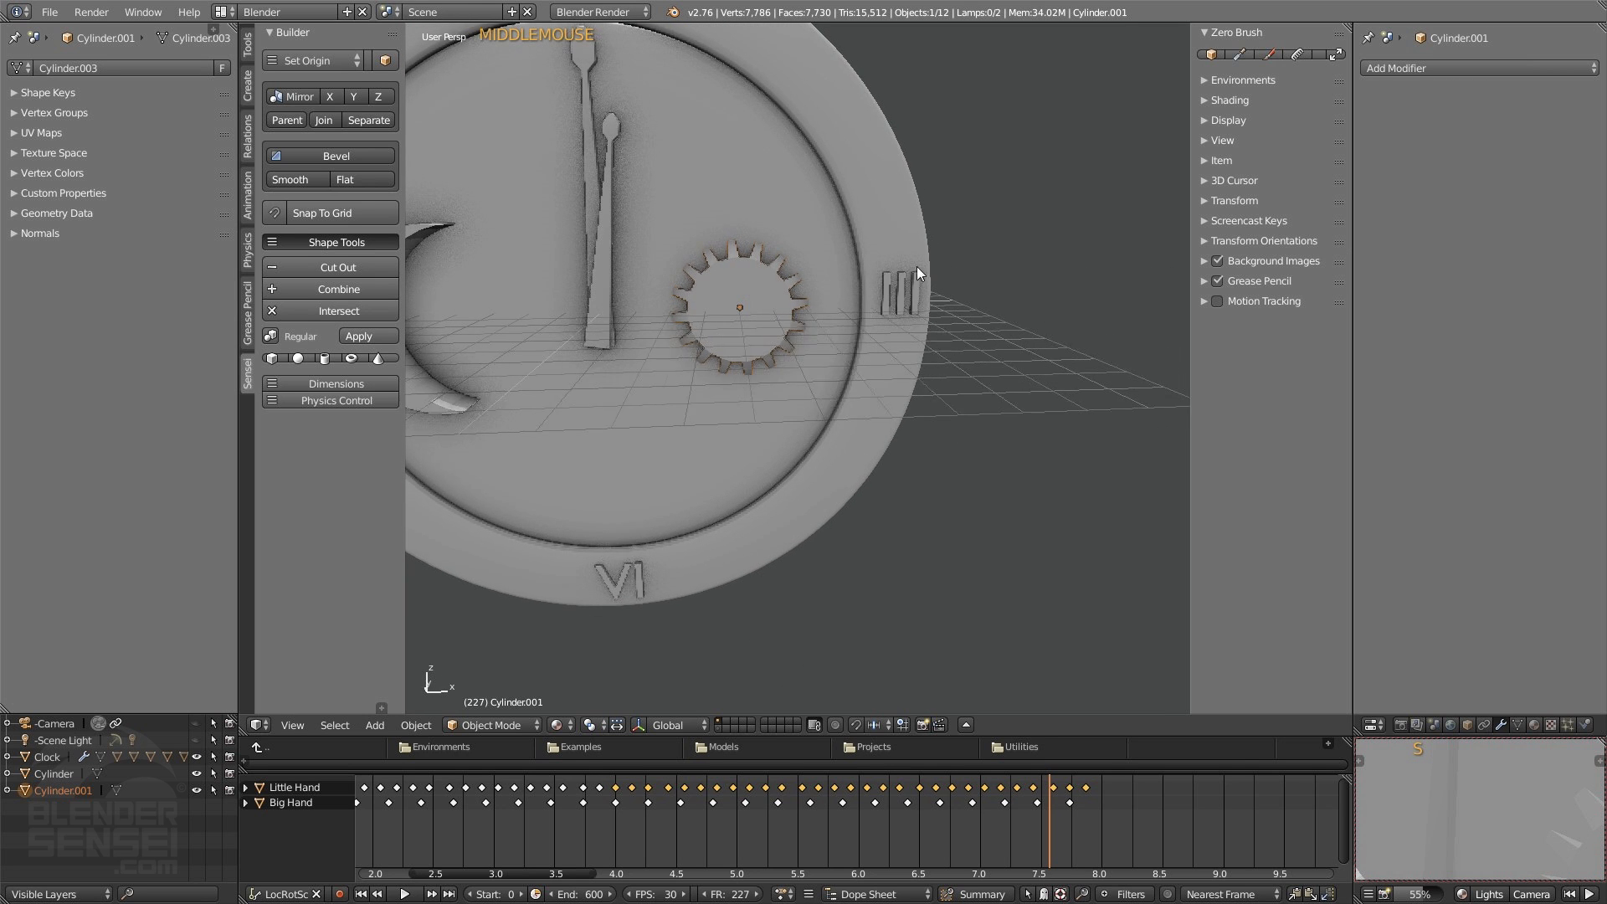
left_click(904, 262)
middle_click_drag(750, 301, 419, 284)
left_click(703, 361)
middle_click_drag(845, 244, 723, 288)
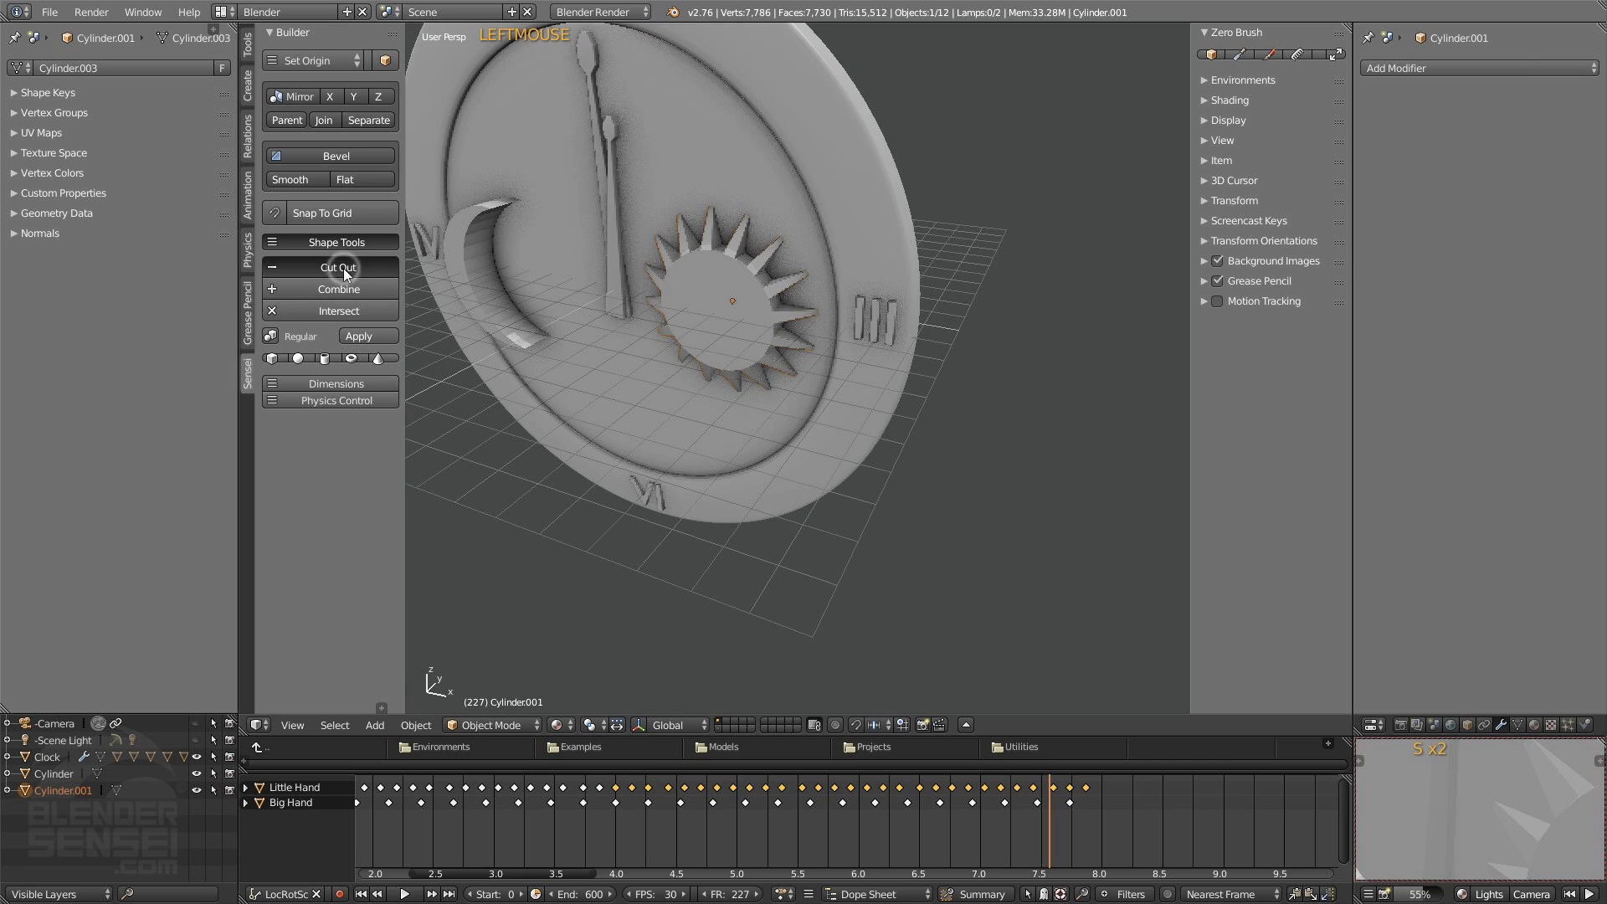
- Cut the sun shape out of the clock with the Cut Out shape tool and apply the cut
left_click(343, 268)
middle_click_drag(469, 285, 866, 288)
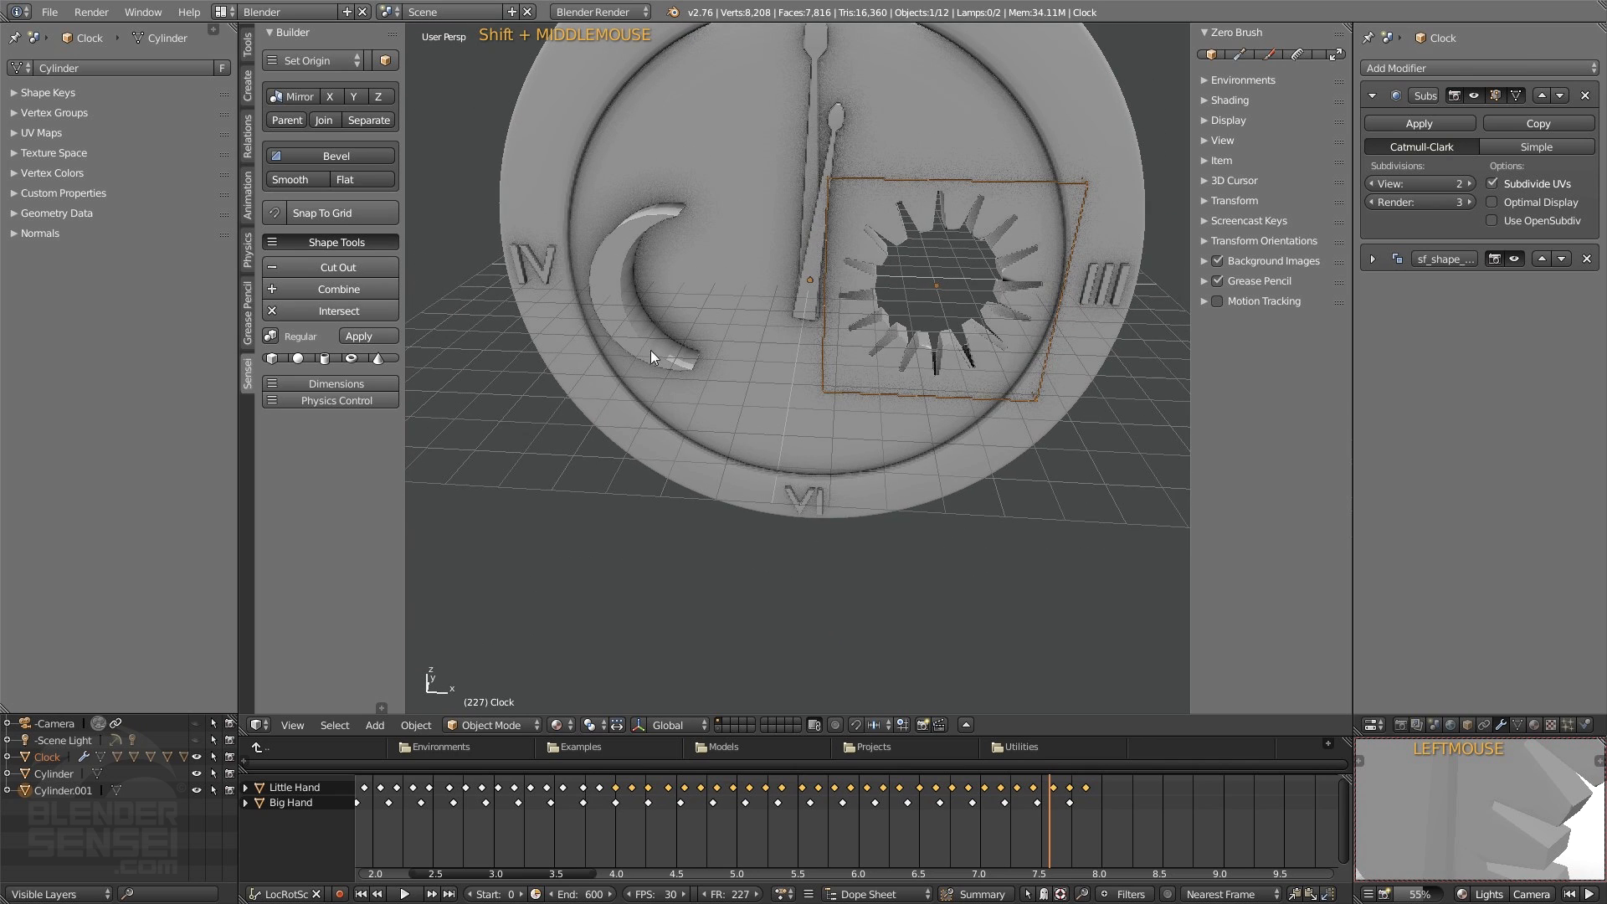
left_click(392, 333)
- Cut the crescent moon out of the clock with Cut Out and scale the cutting shape to about 1.12
left_click(625, 271)
middle_click_drag(625, 271, 421, 338)
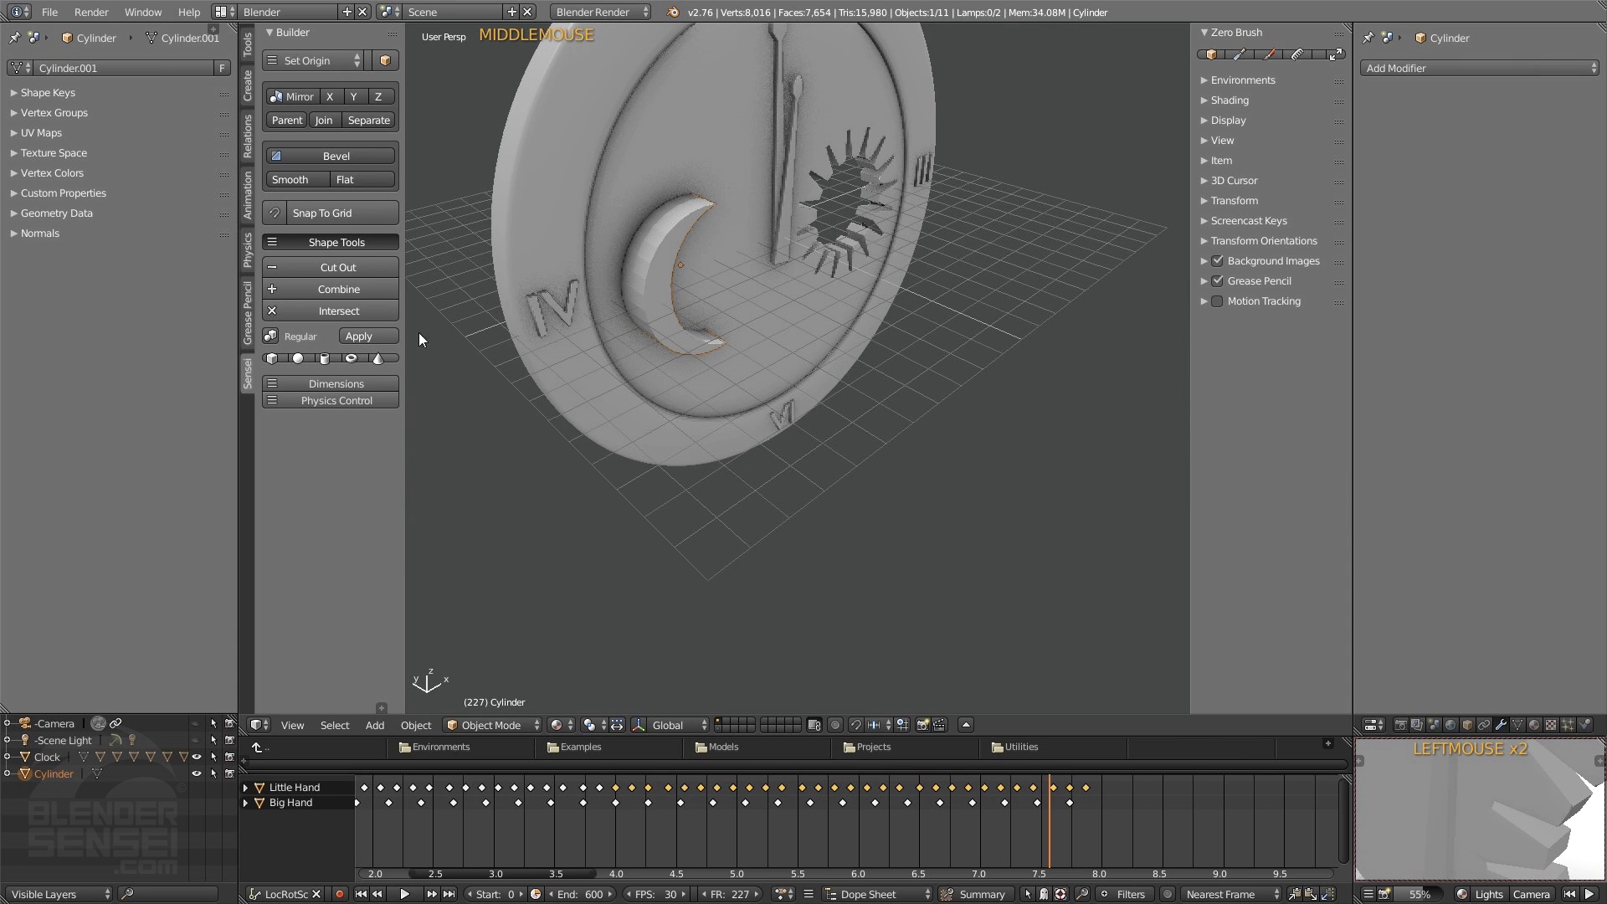
left_click(379, 266)
middle_click_drag(803, 384, 730, 369)
key("s")
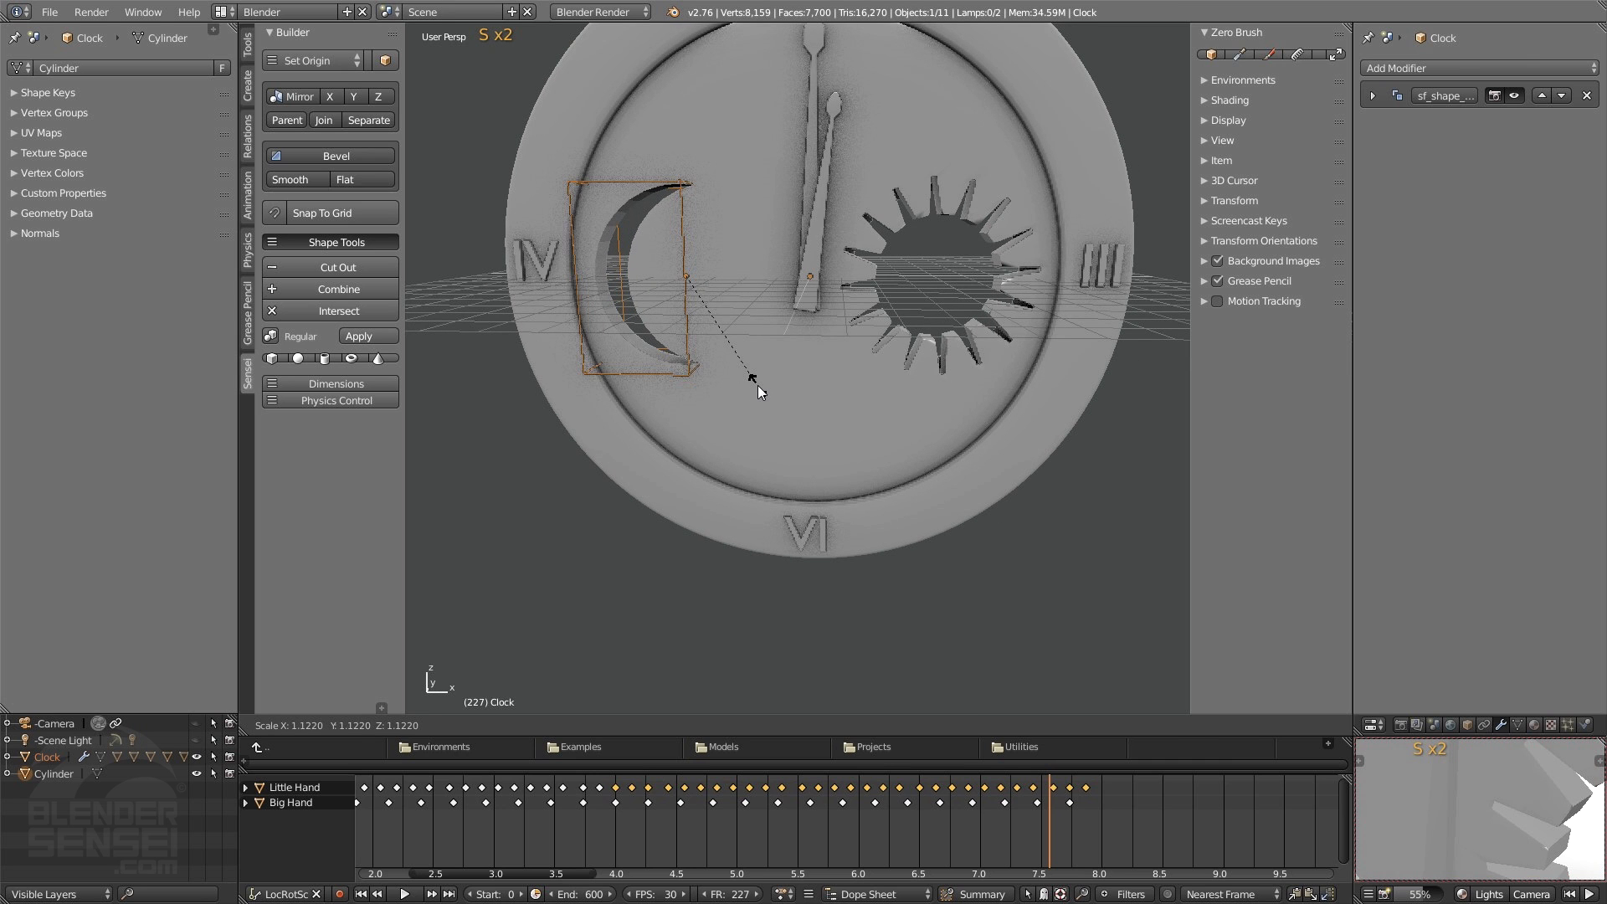
left_click(756, 385)
- Move the crescent cutout along the global X axis toward the clock's centre and apply the cut
mouse_move(751, 368)
middle_mouse_down()
mouse_move(815, 355)
mouse_move(761, 365)
middle_mouse_up()
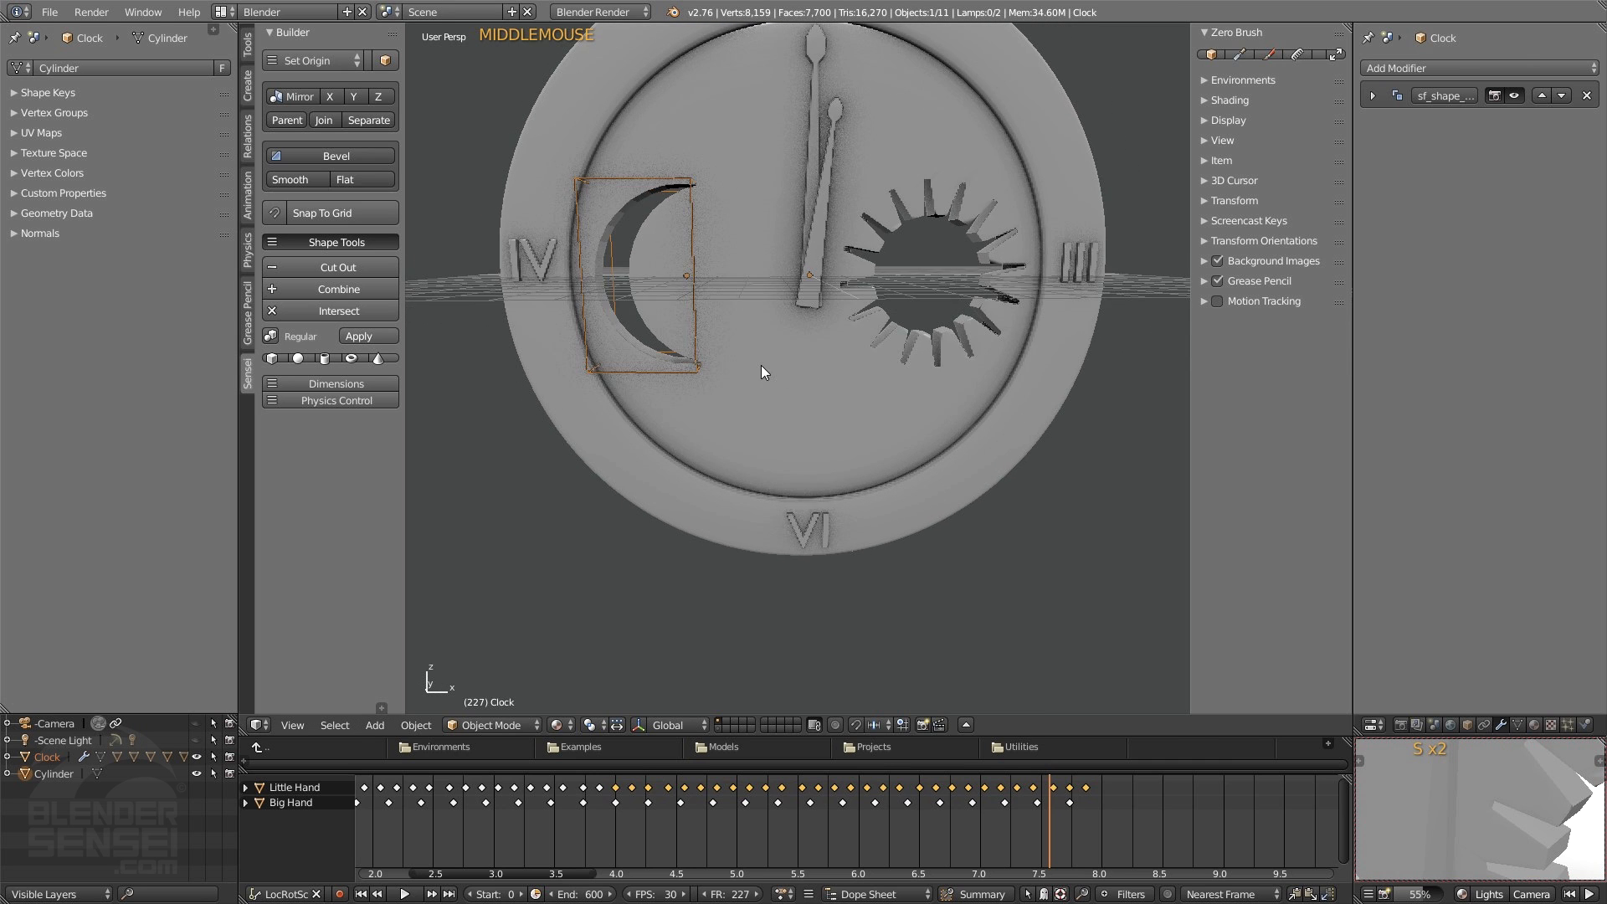
key("1")
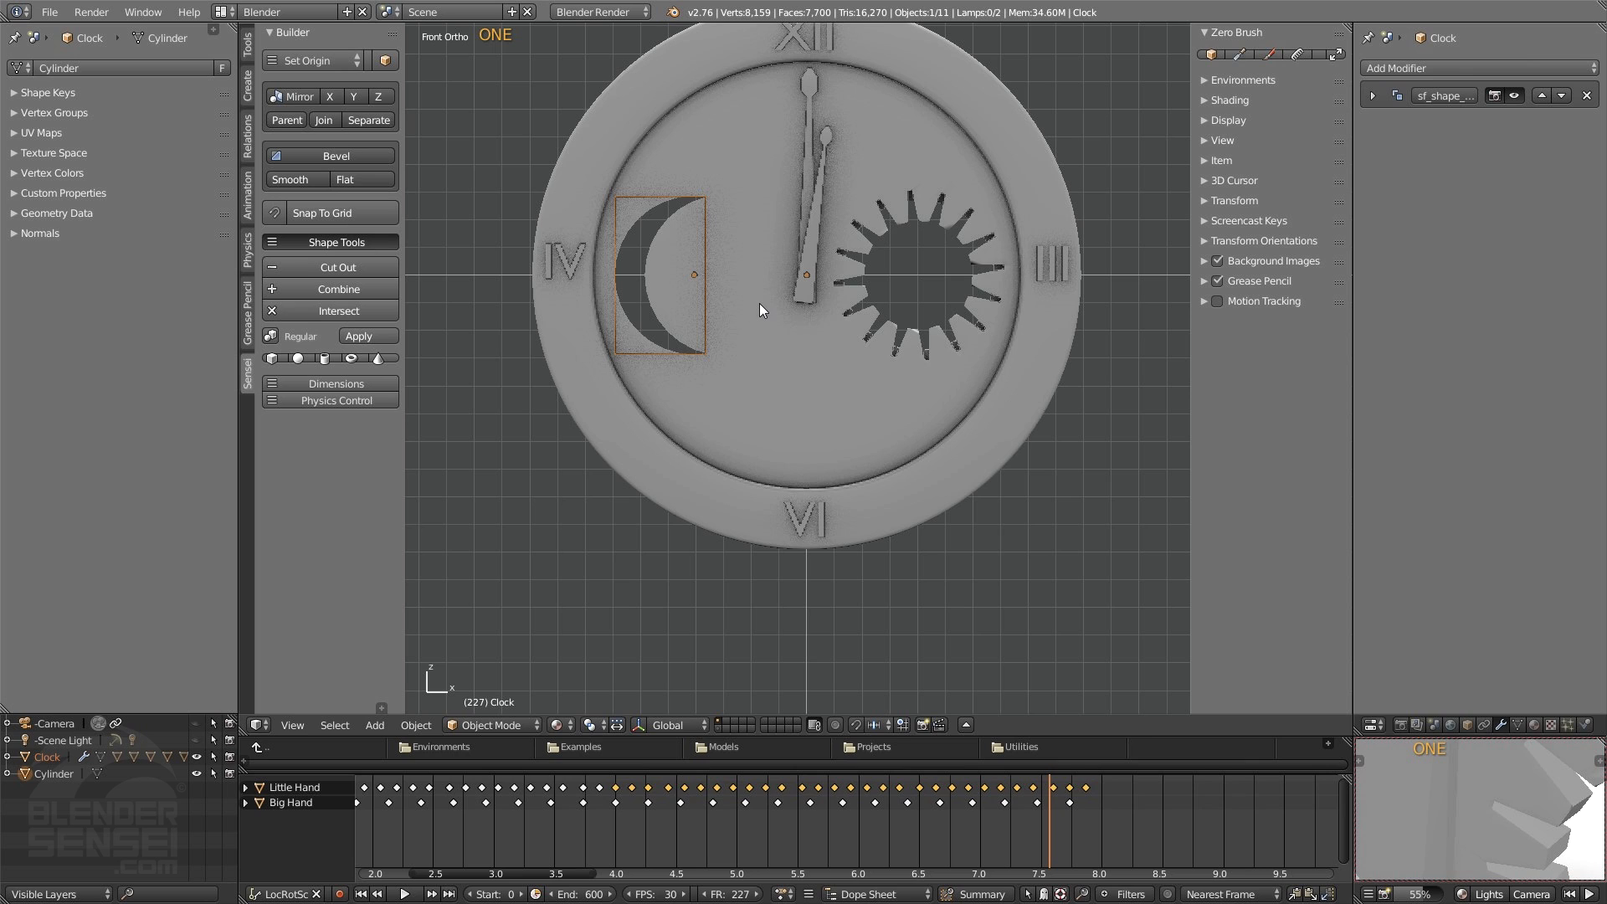
key("g")
key("x")
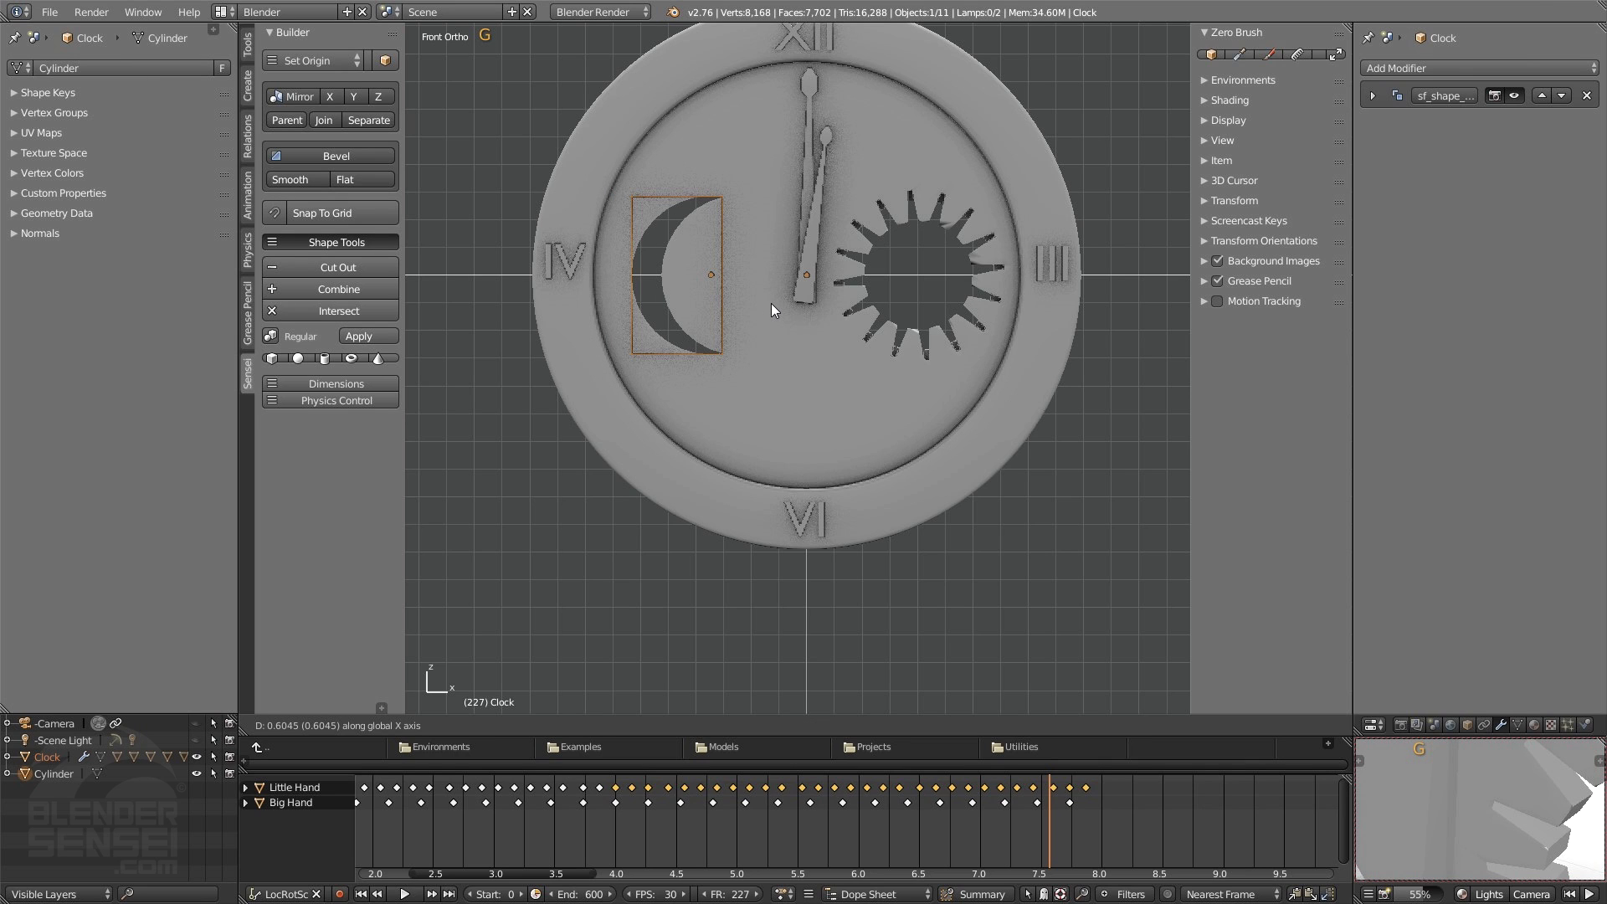
left_click(756, 305)
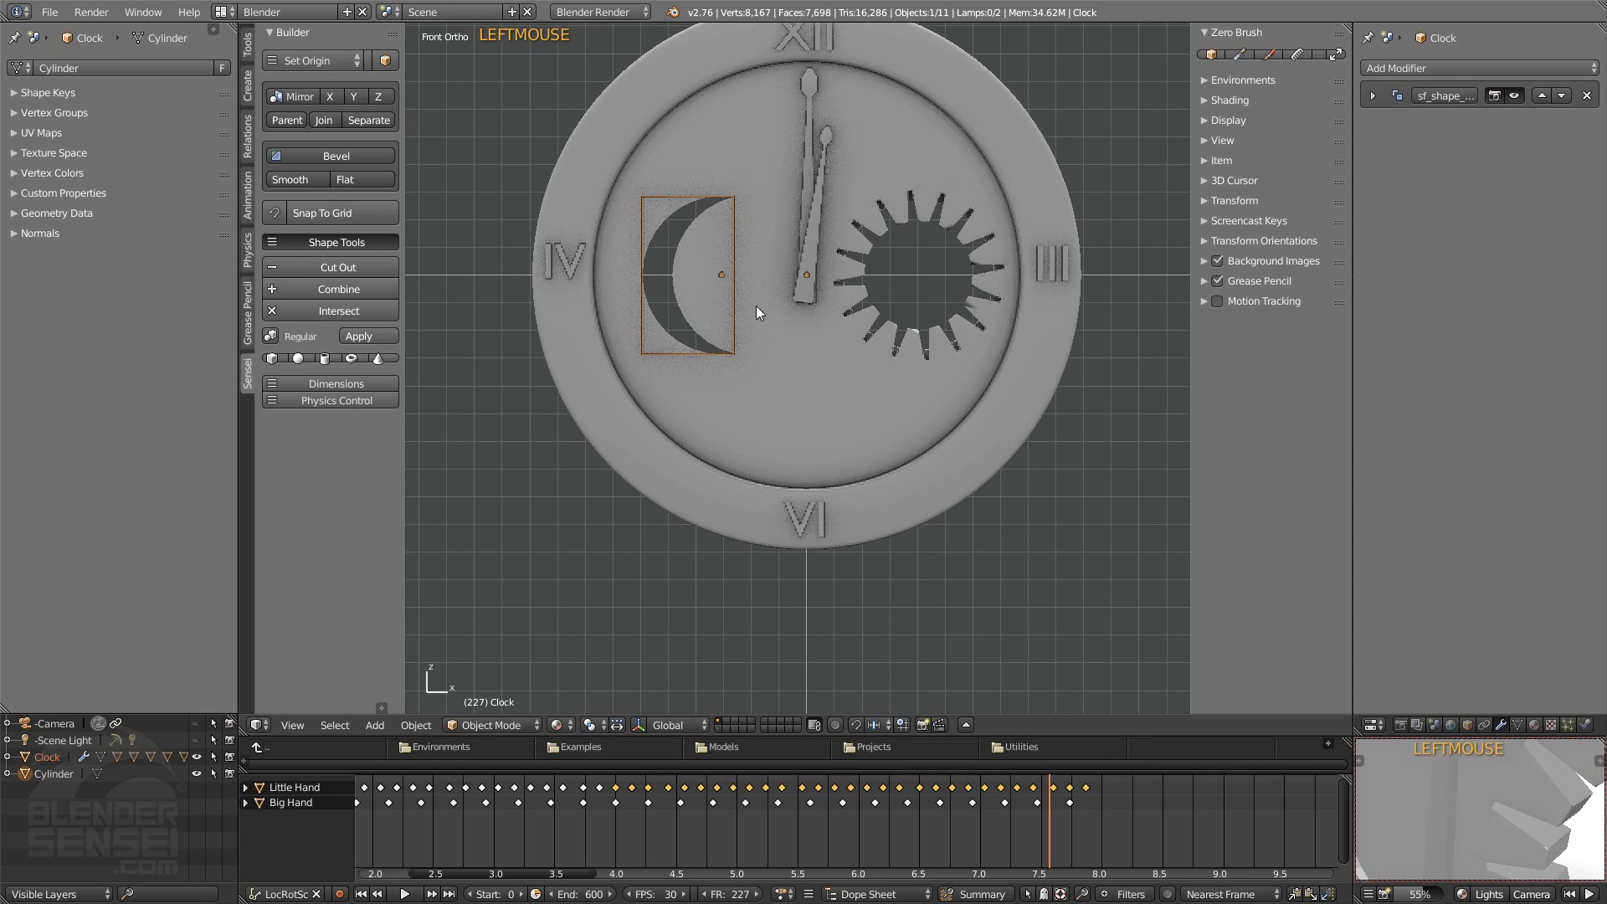
middle_click_drag(767, 299, 820, 335)
left_click(364, 335)
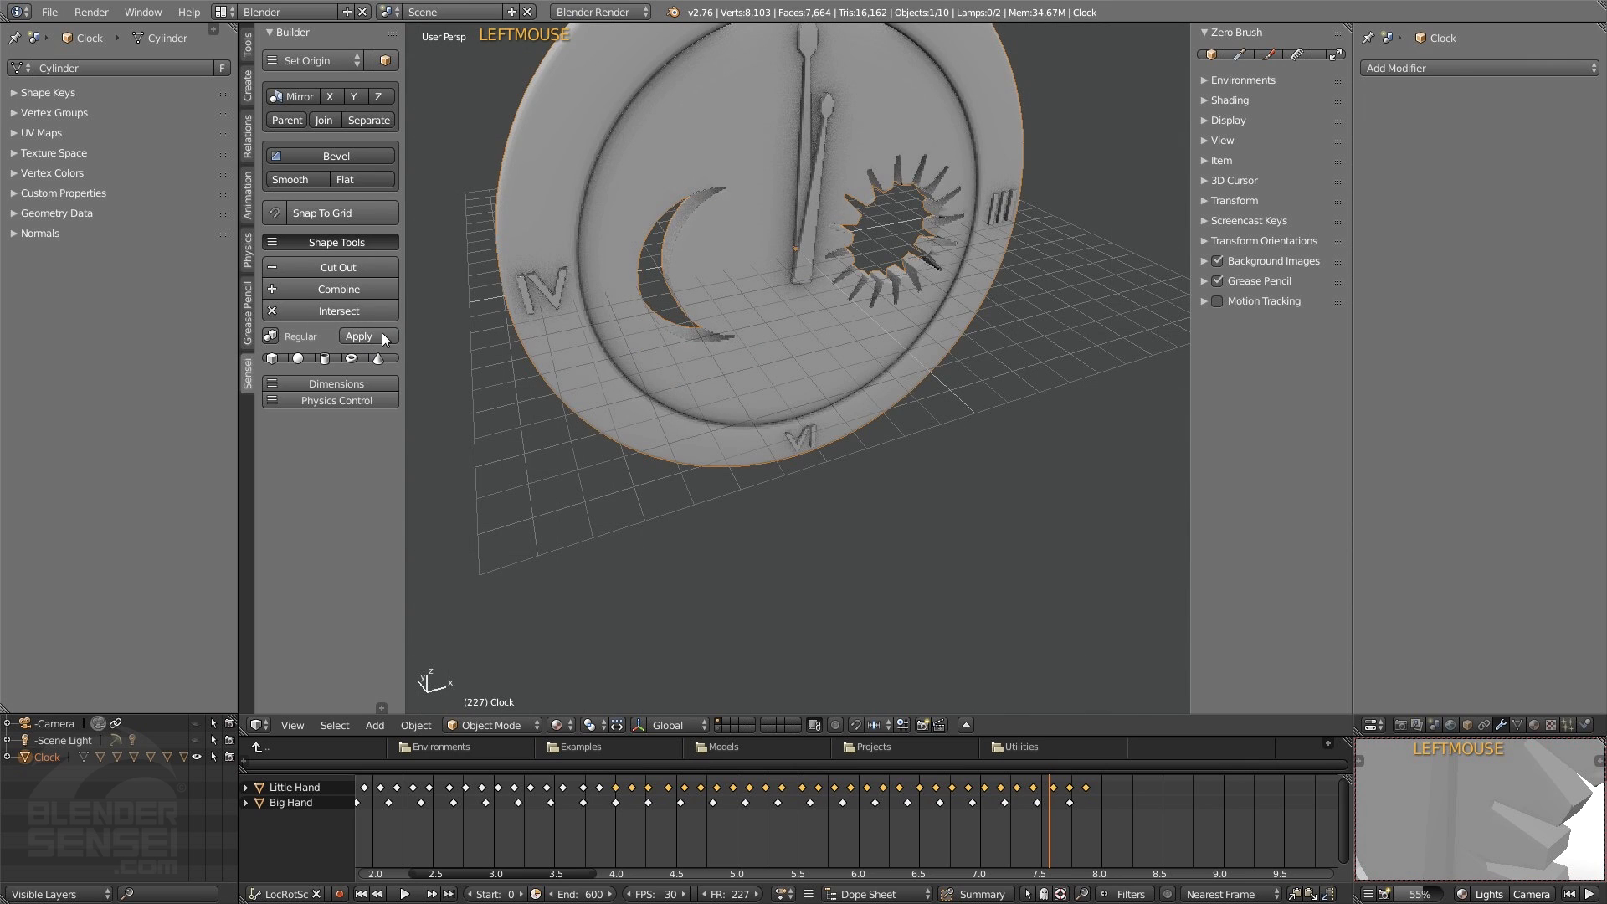
- Play the clock animation from the first frame, stop it, and return to the first frame
middle_click_drag(544, 318, 781, 308)
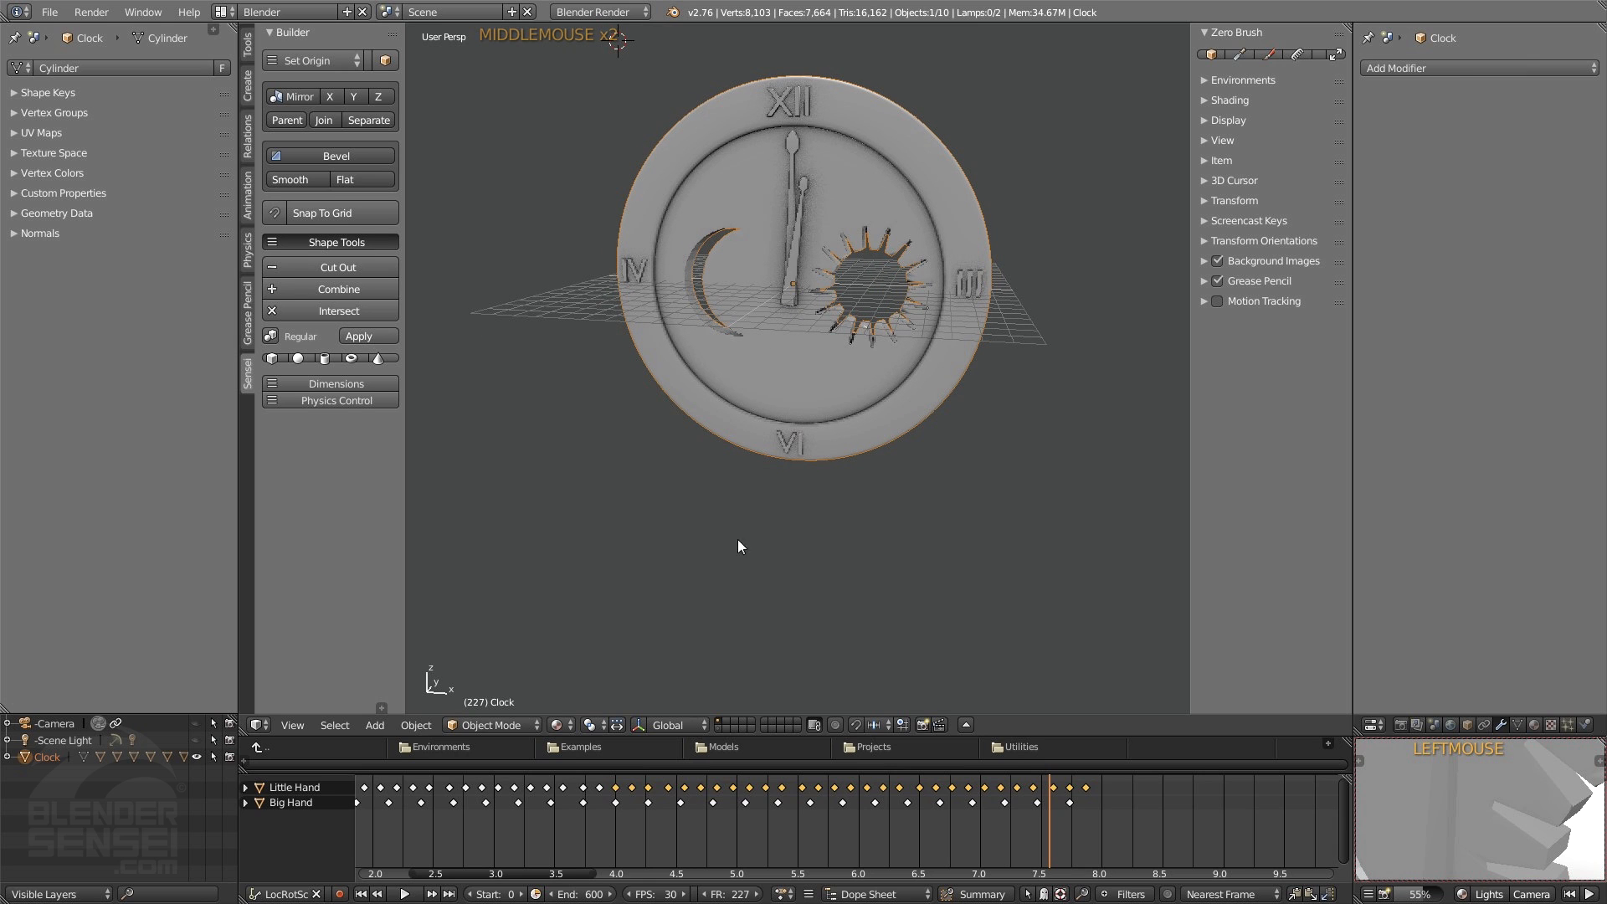
left_click(359, 893)
left_click(404, 894)
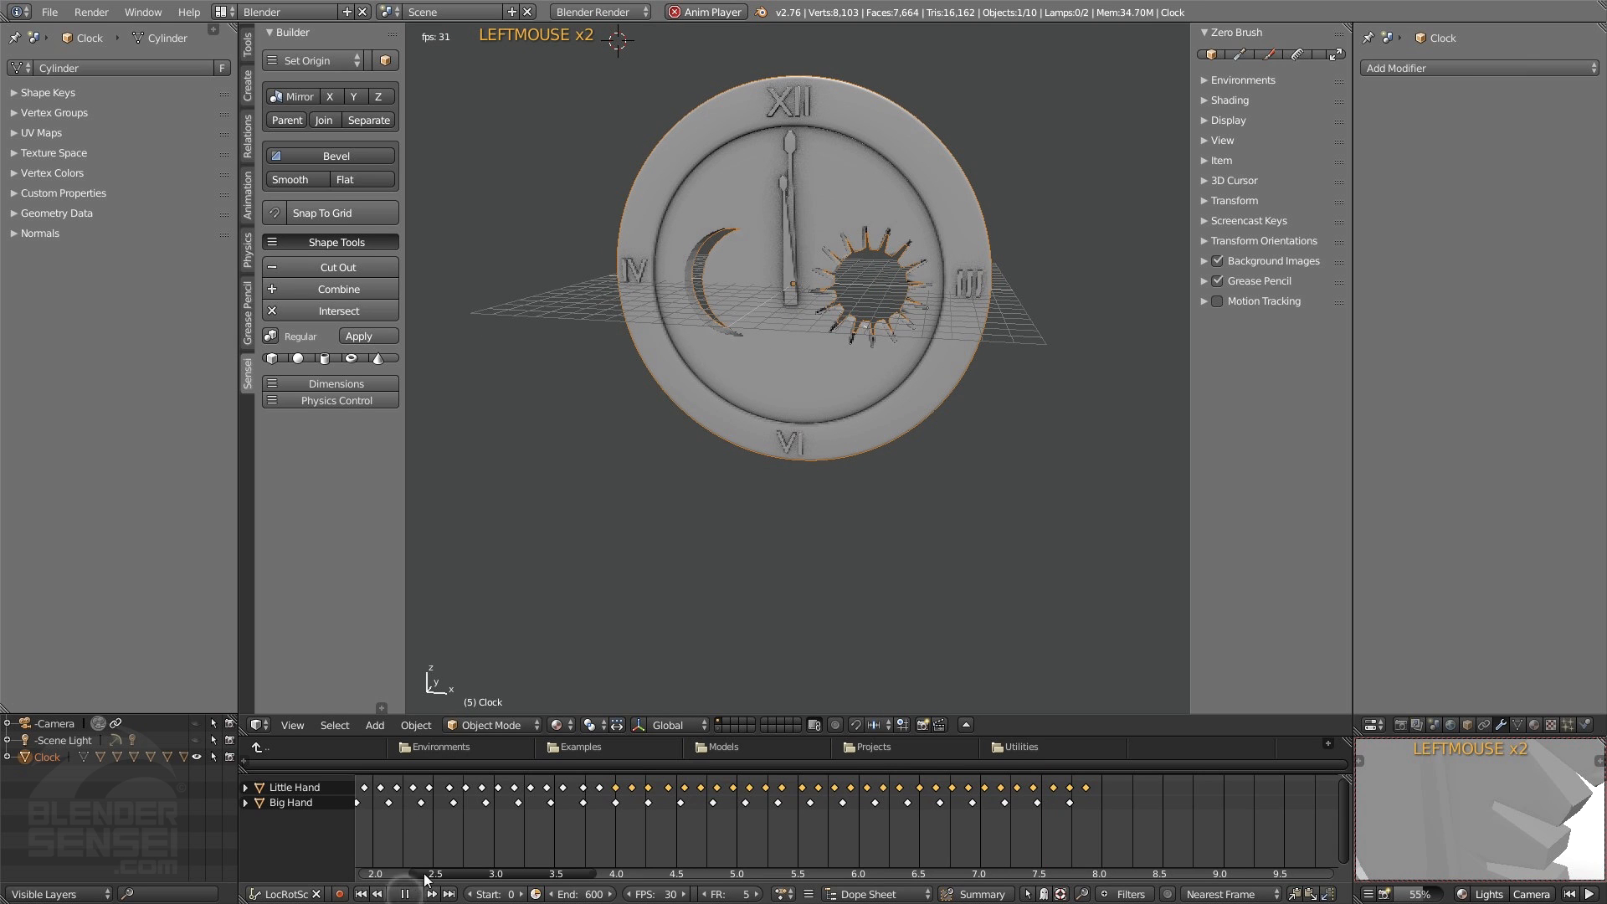
middle_click_drag(815, 346, 857, 330)
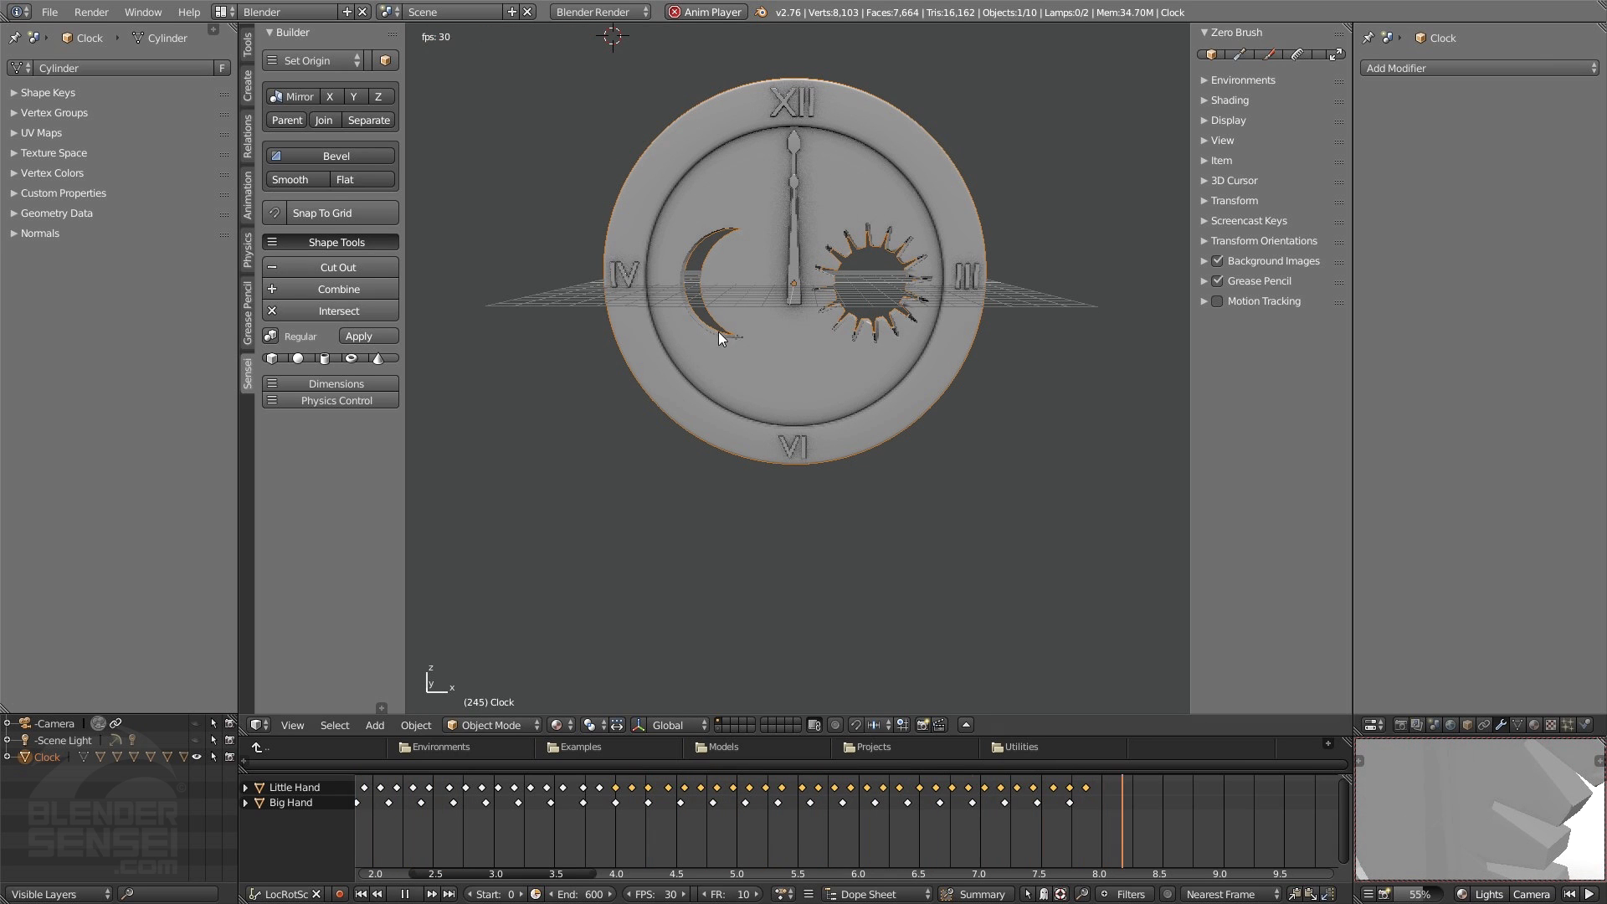
left_click(402, 894)
left_click(361, 894)
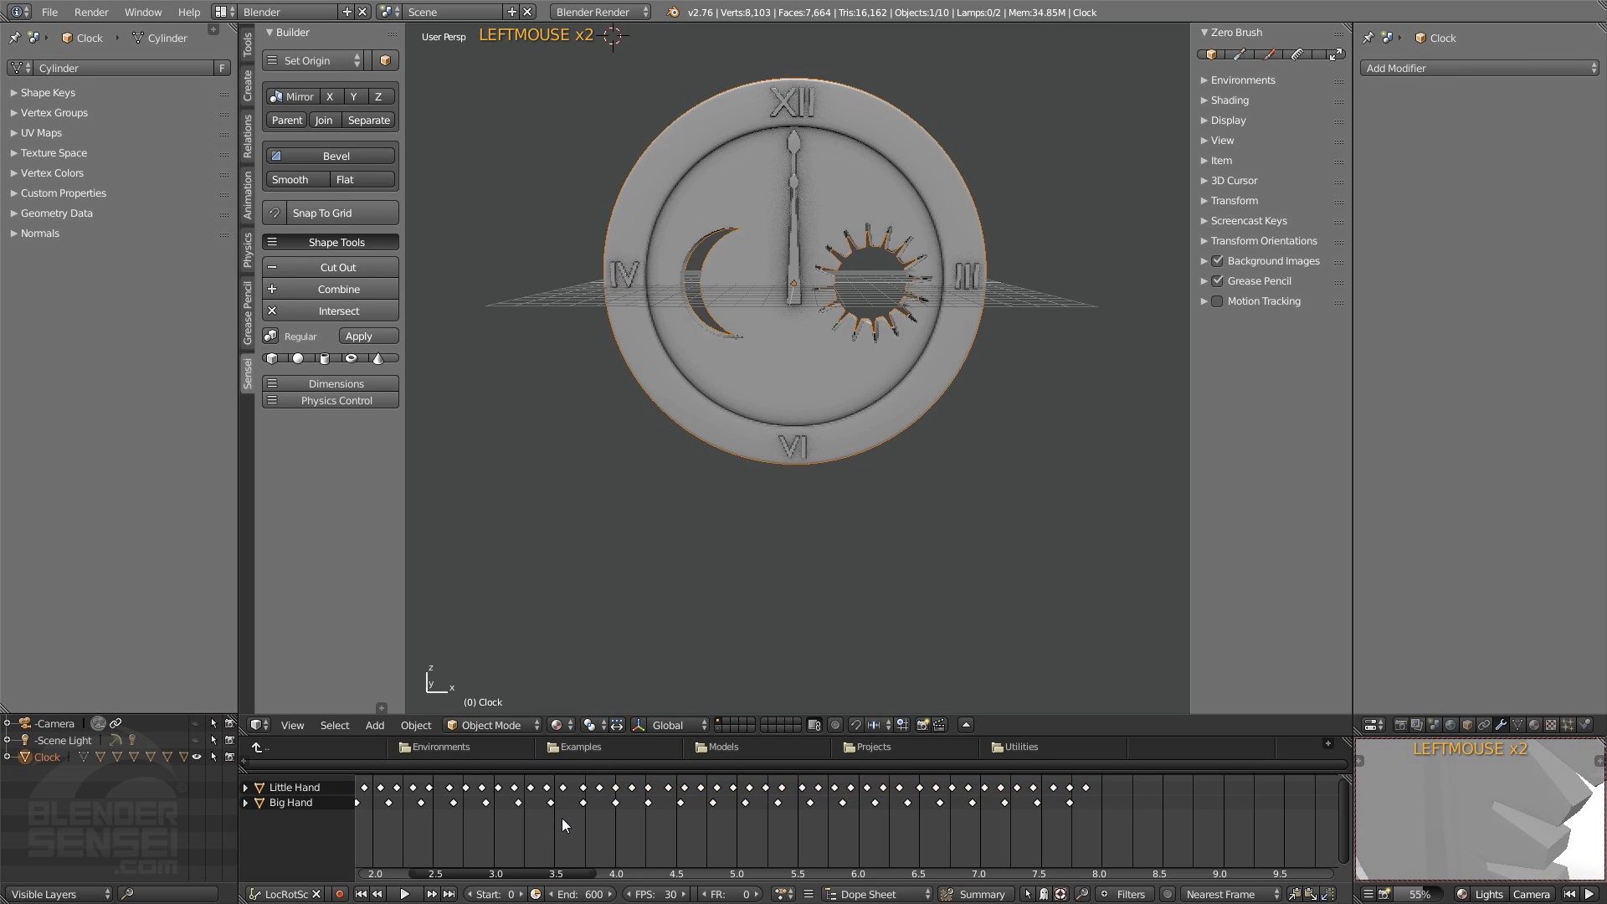
- Select all keyframes of both clock hands and reverse them with the Extended Tools for animation
key("a")
left_click(249, 198)
middle_click_drag(737, 435, 757, 290)
middle_click_drag(735, 365, 733, 431)
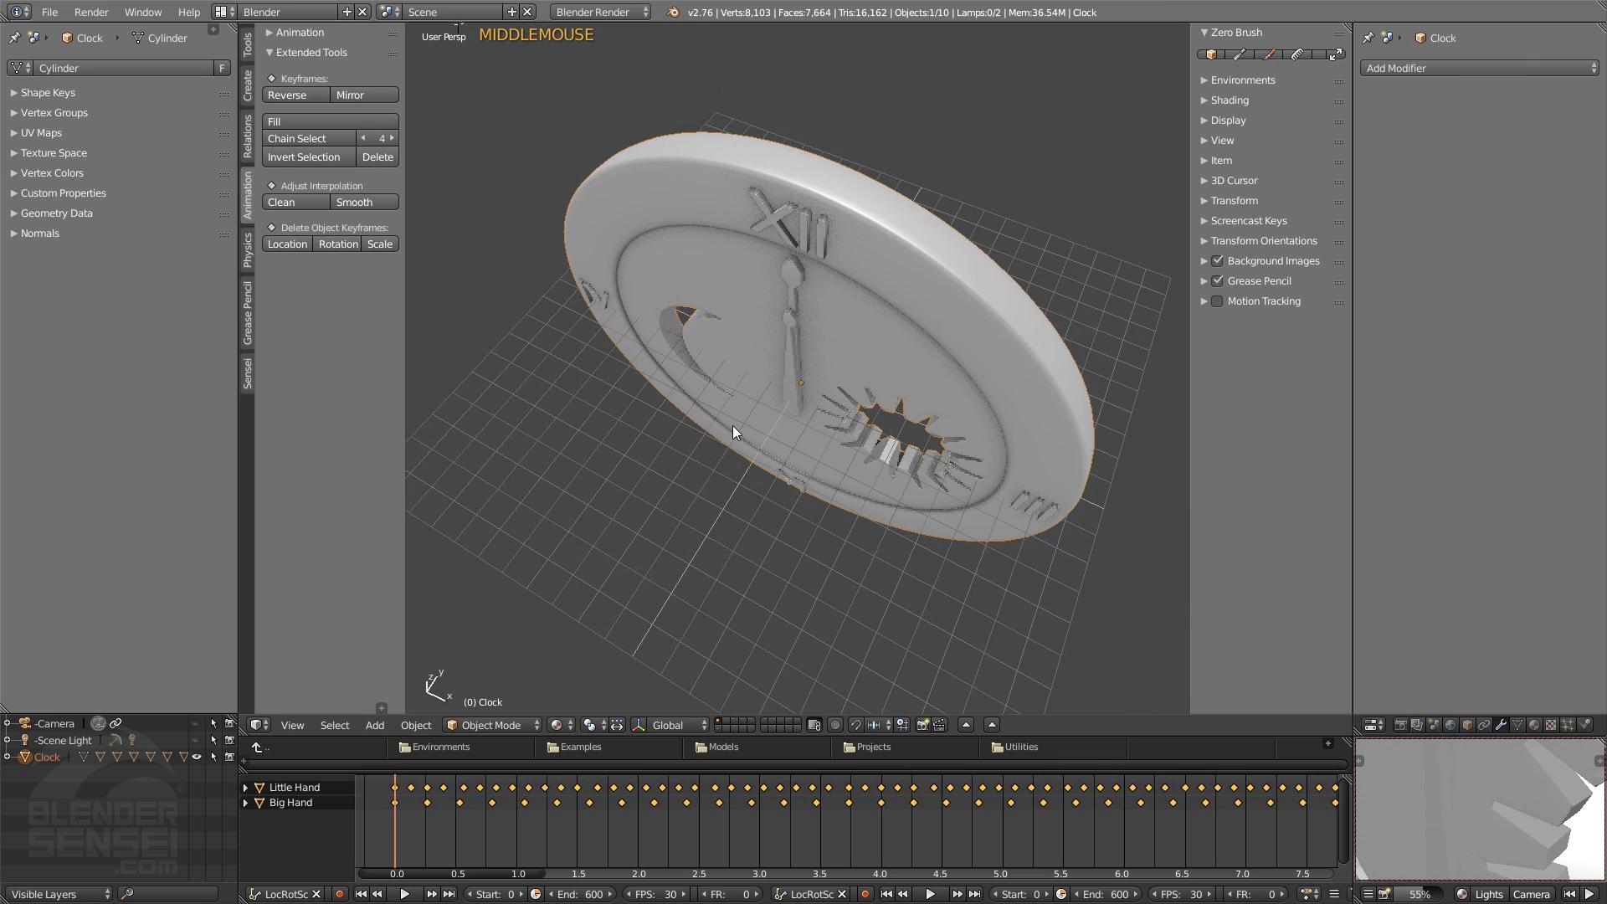
middle_click_drag(900, 335, 711, 286)
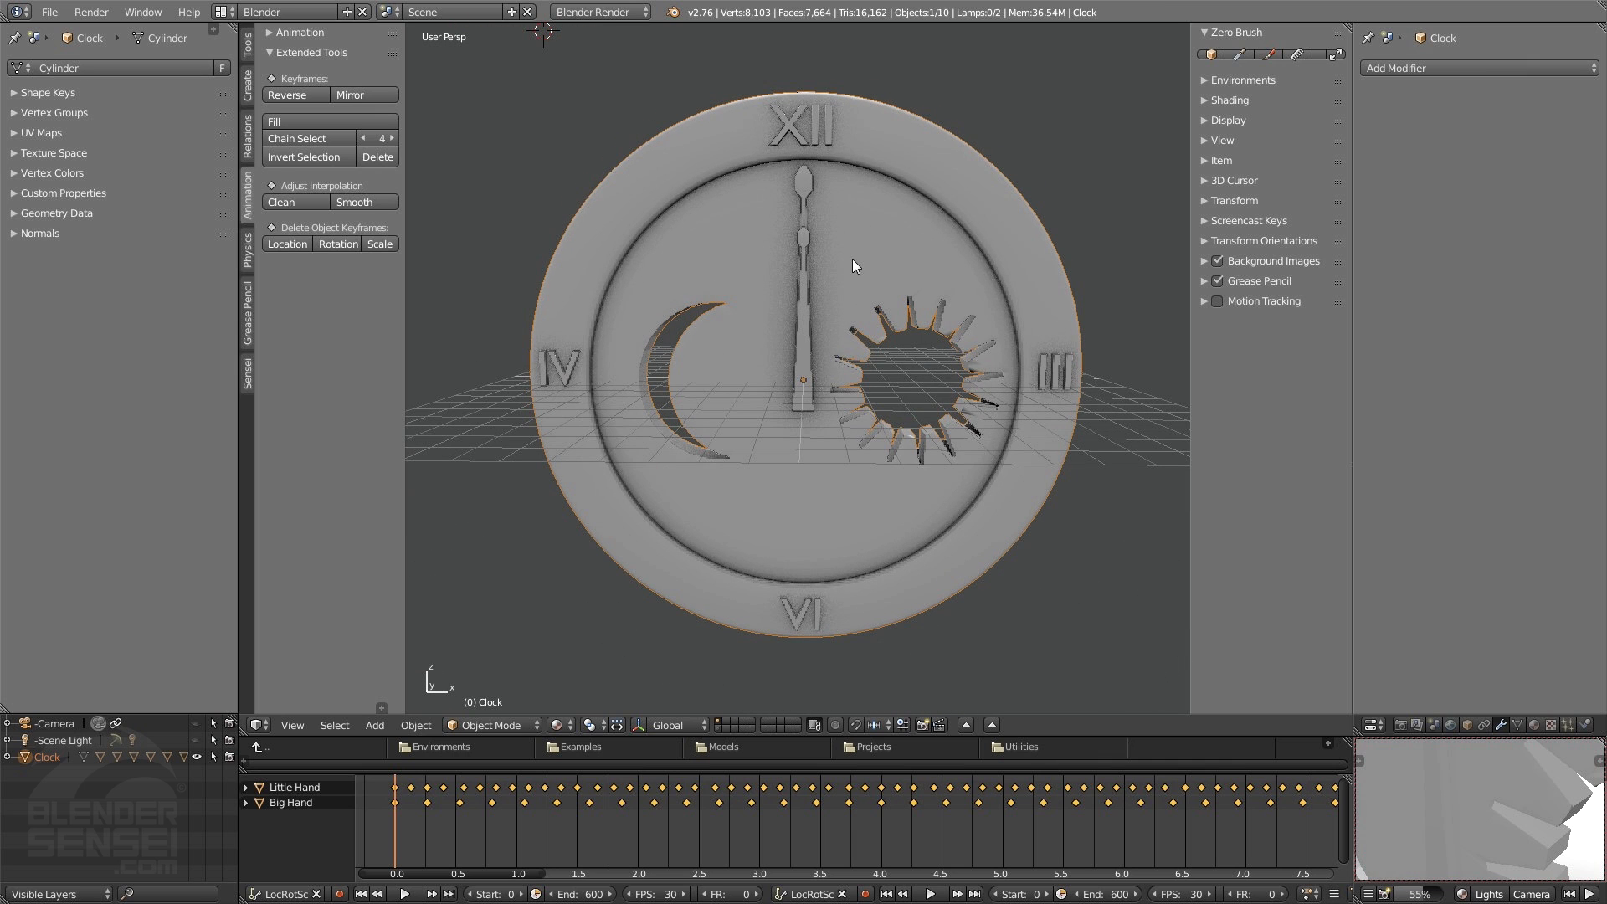
middle_click_drag(851, 258, 776, 235)
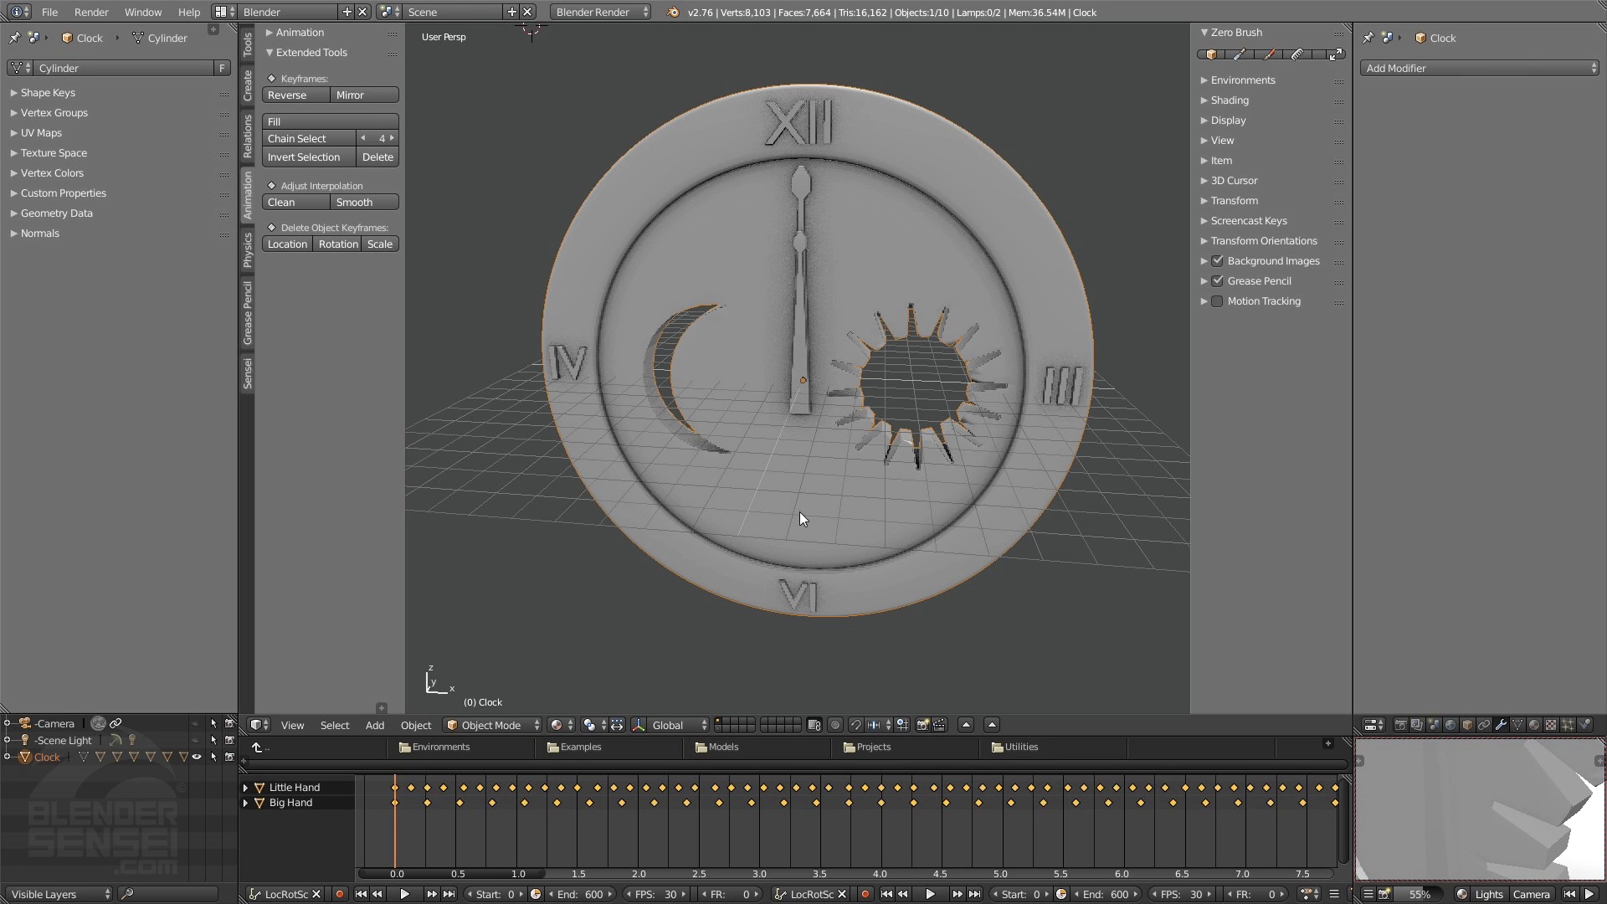
middle_click_drag(841, 283, 800, 329)
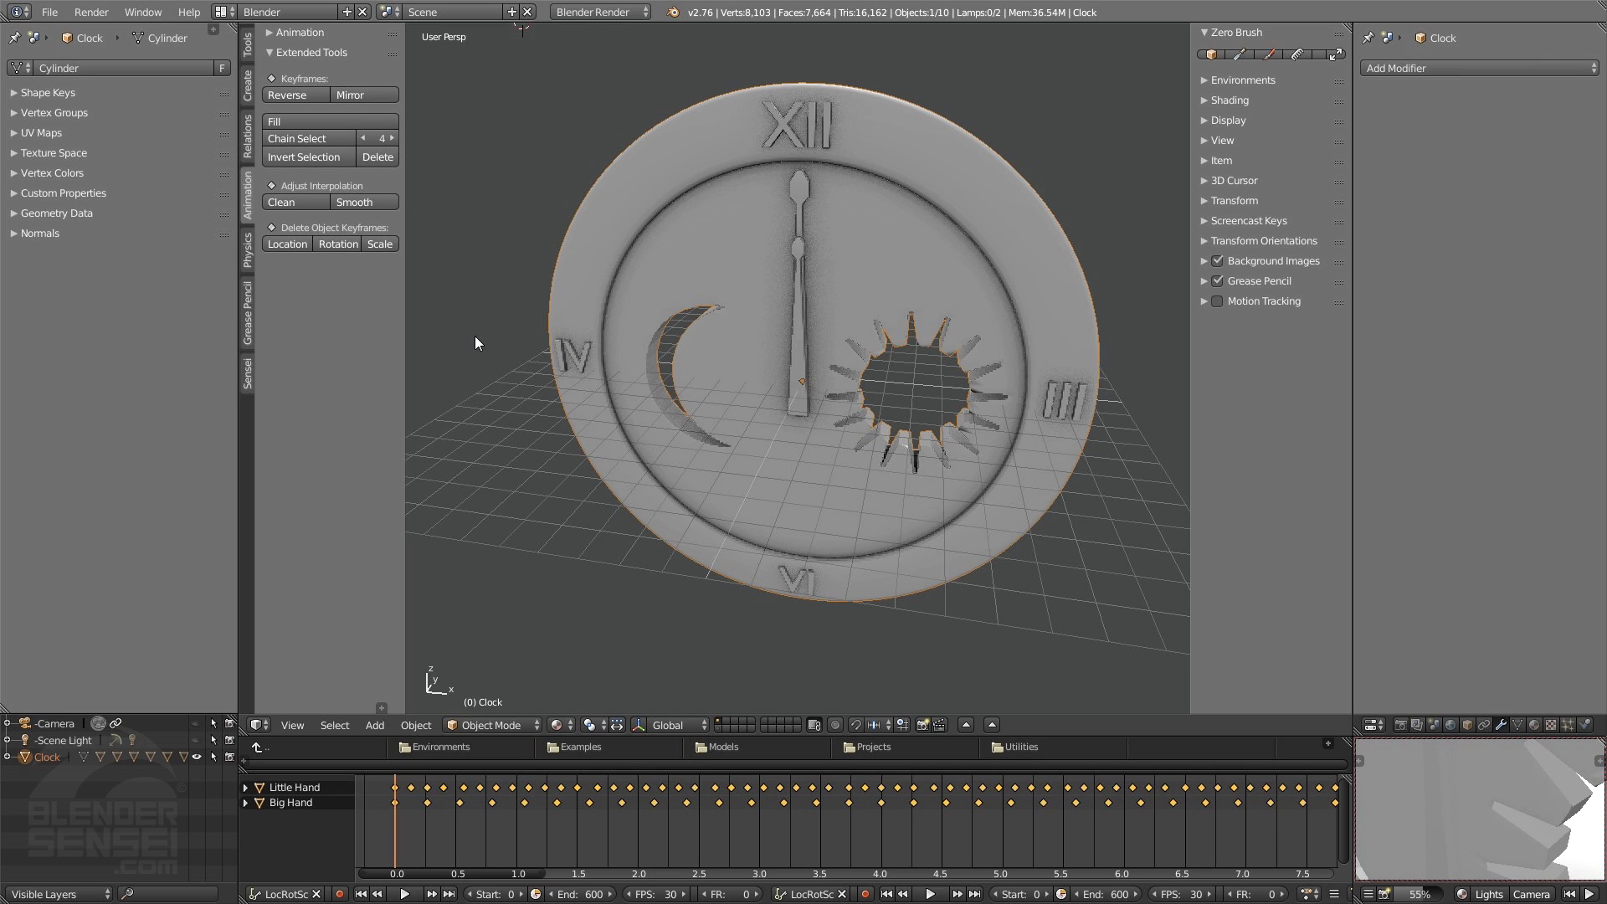
left_click(317, 95)
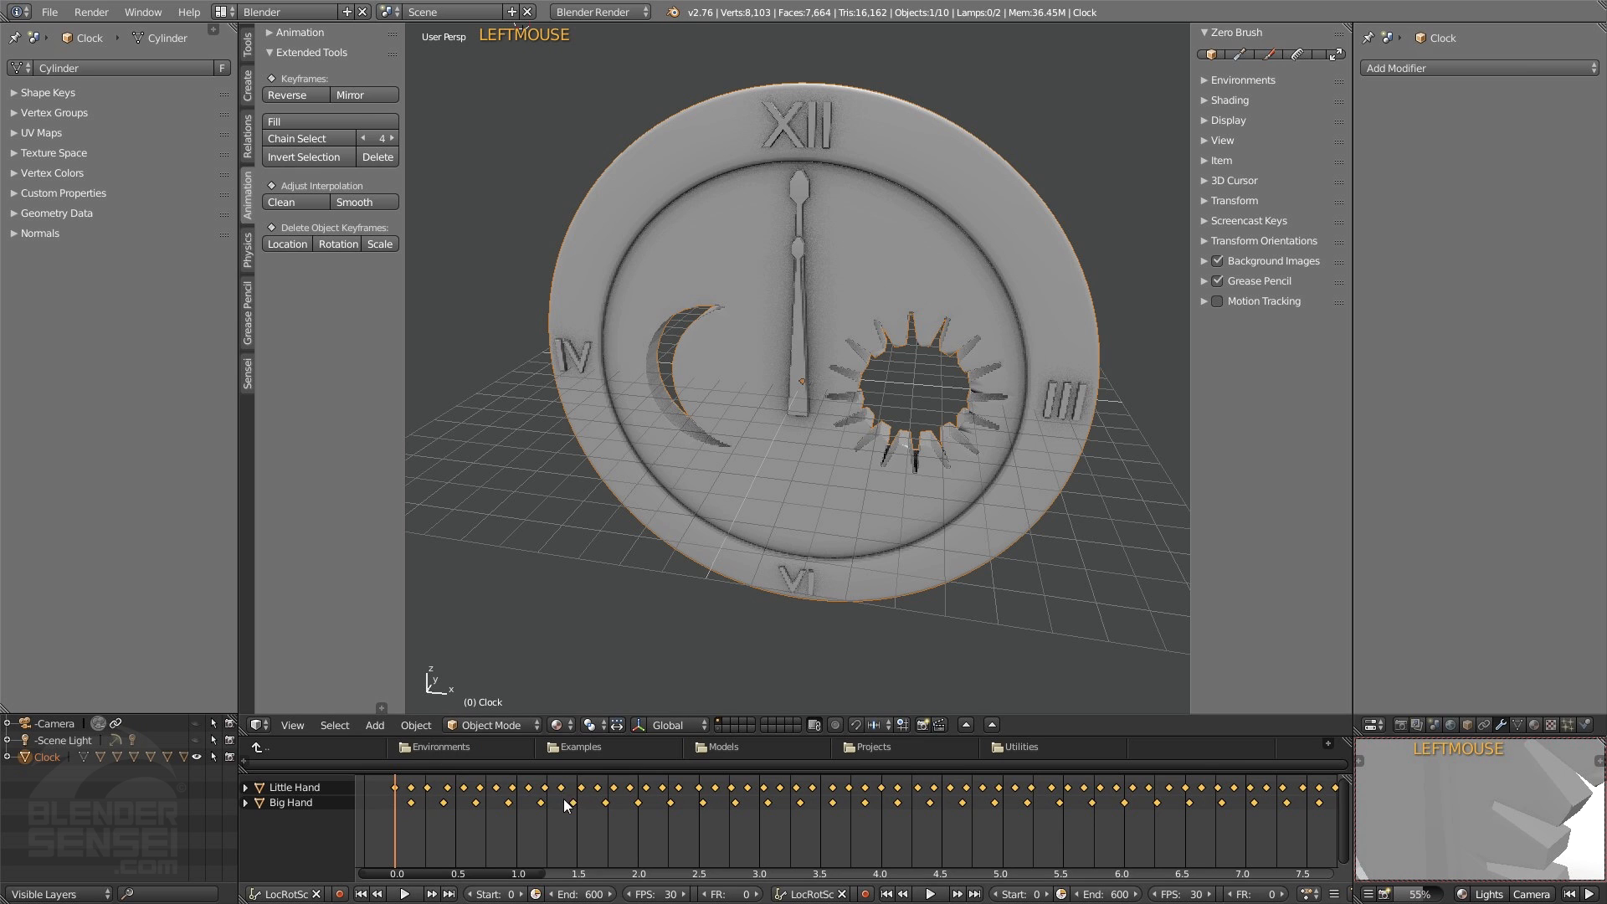
- Play the reversed hand animation to check the motion of both hands, and stop playback
left_click(405, 894)
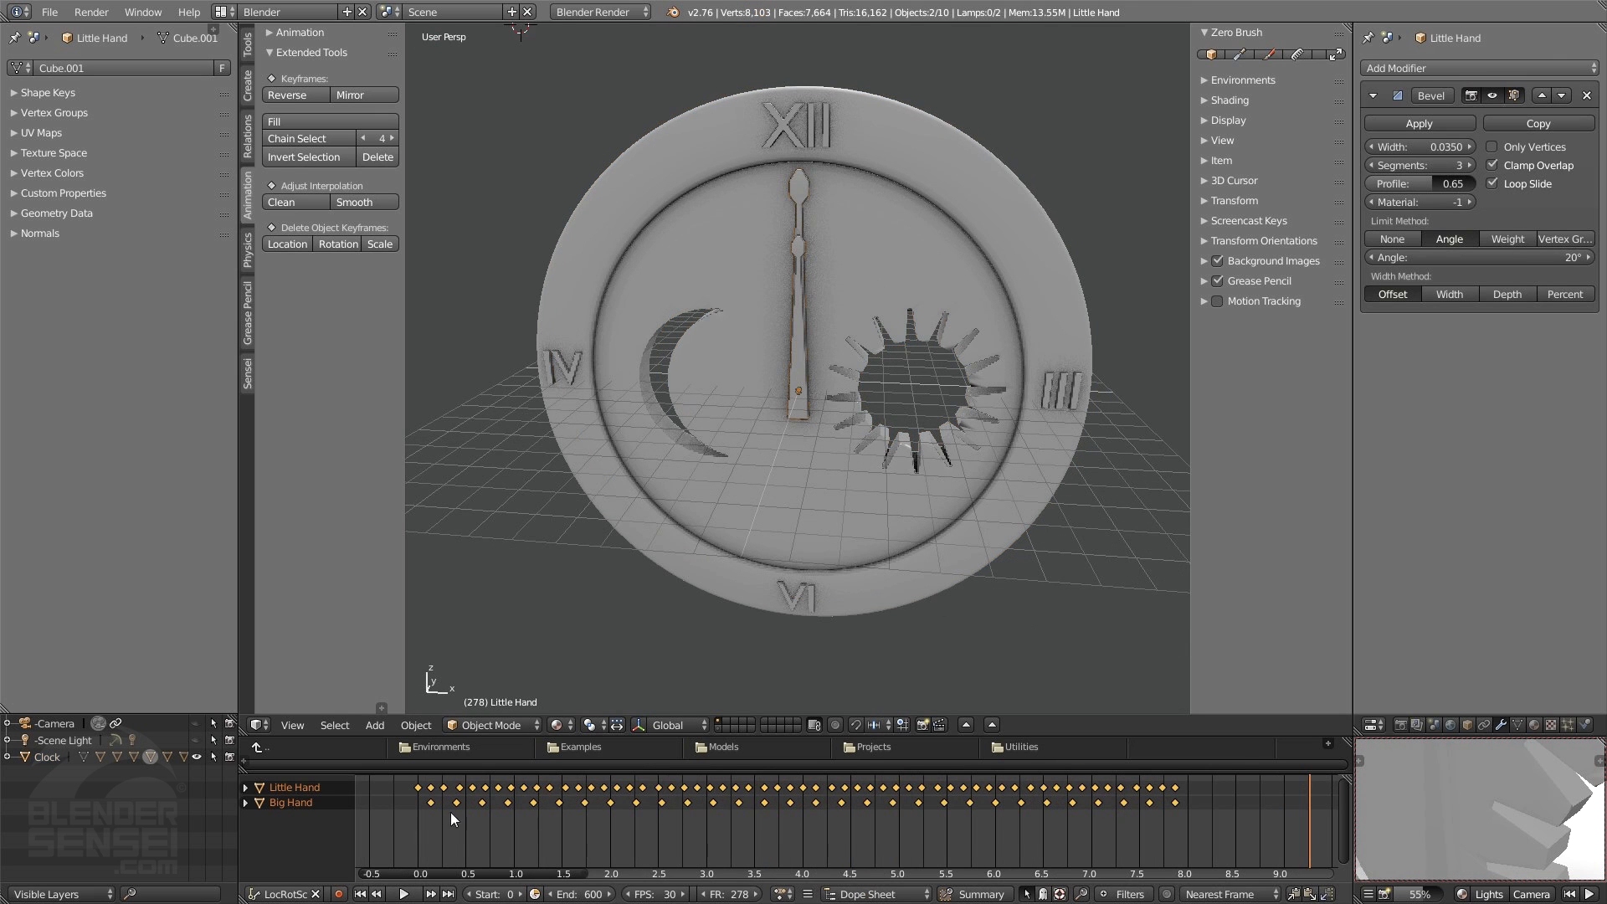
left_click(405, 894)
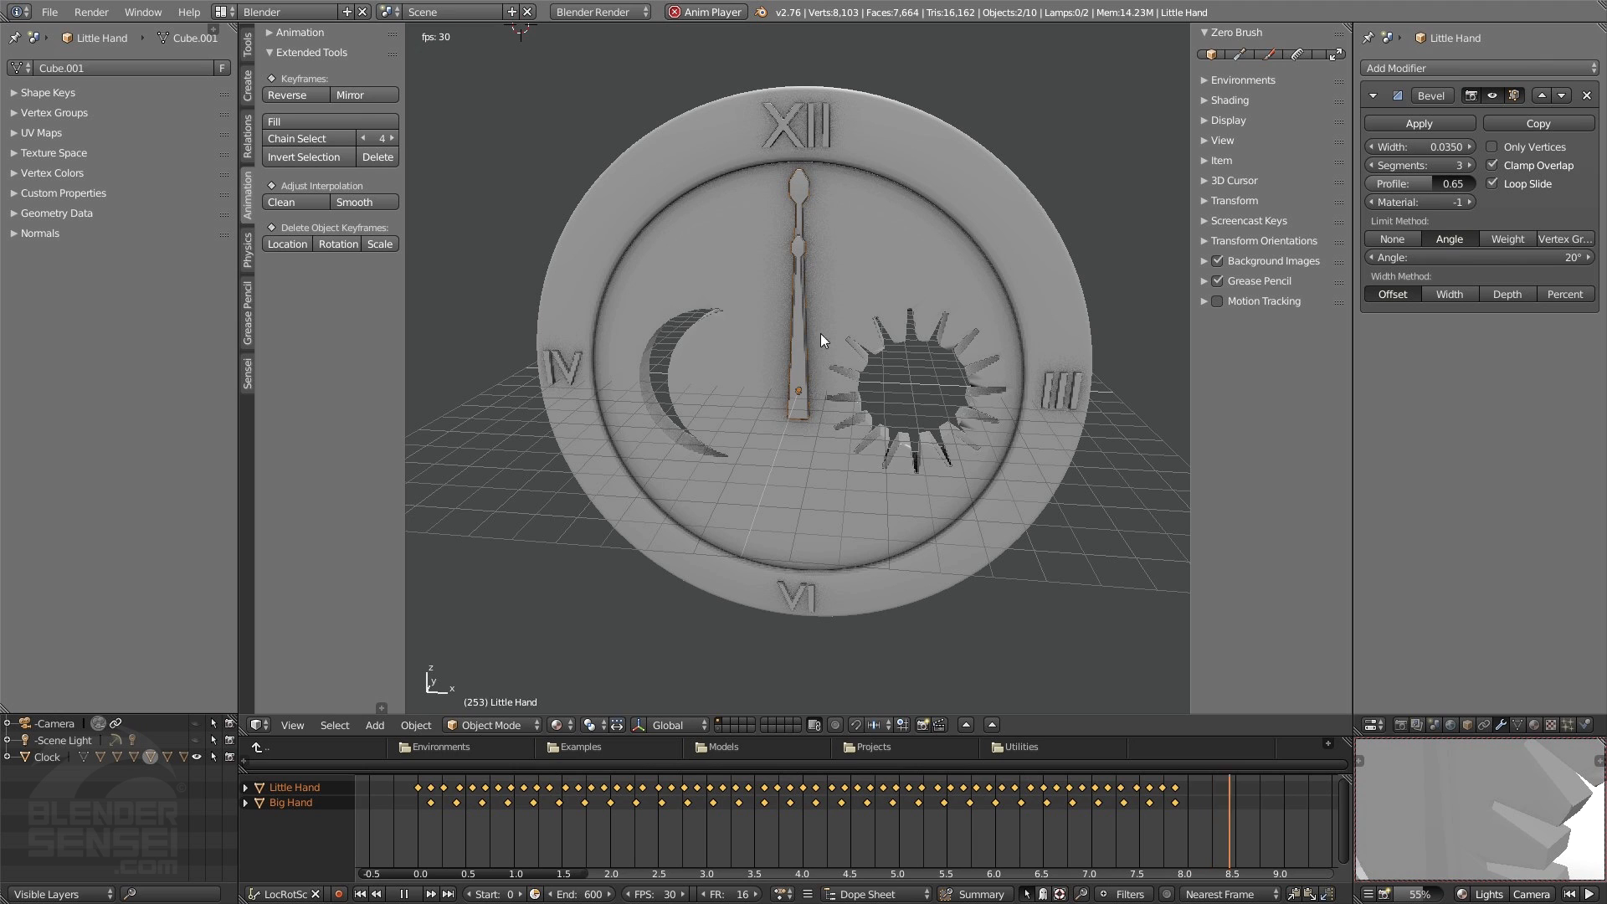
left_click(403, 894)
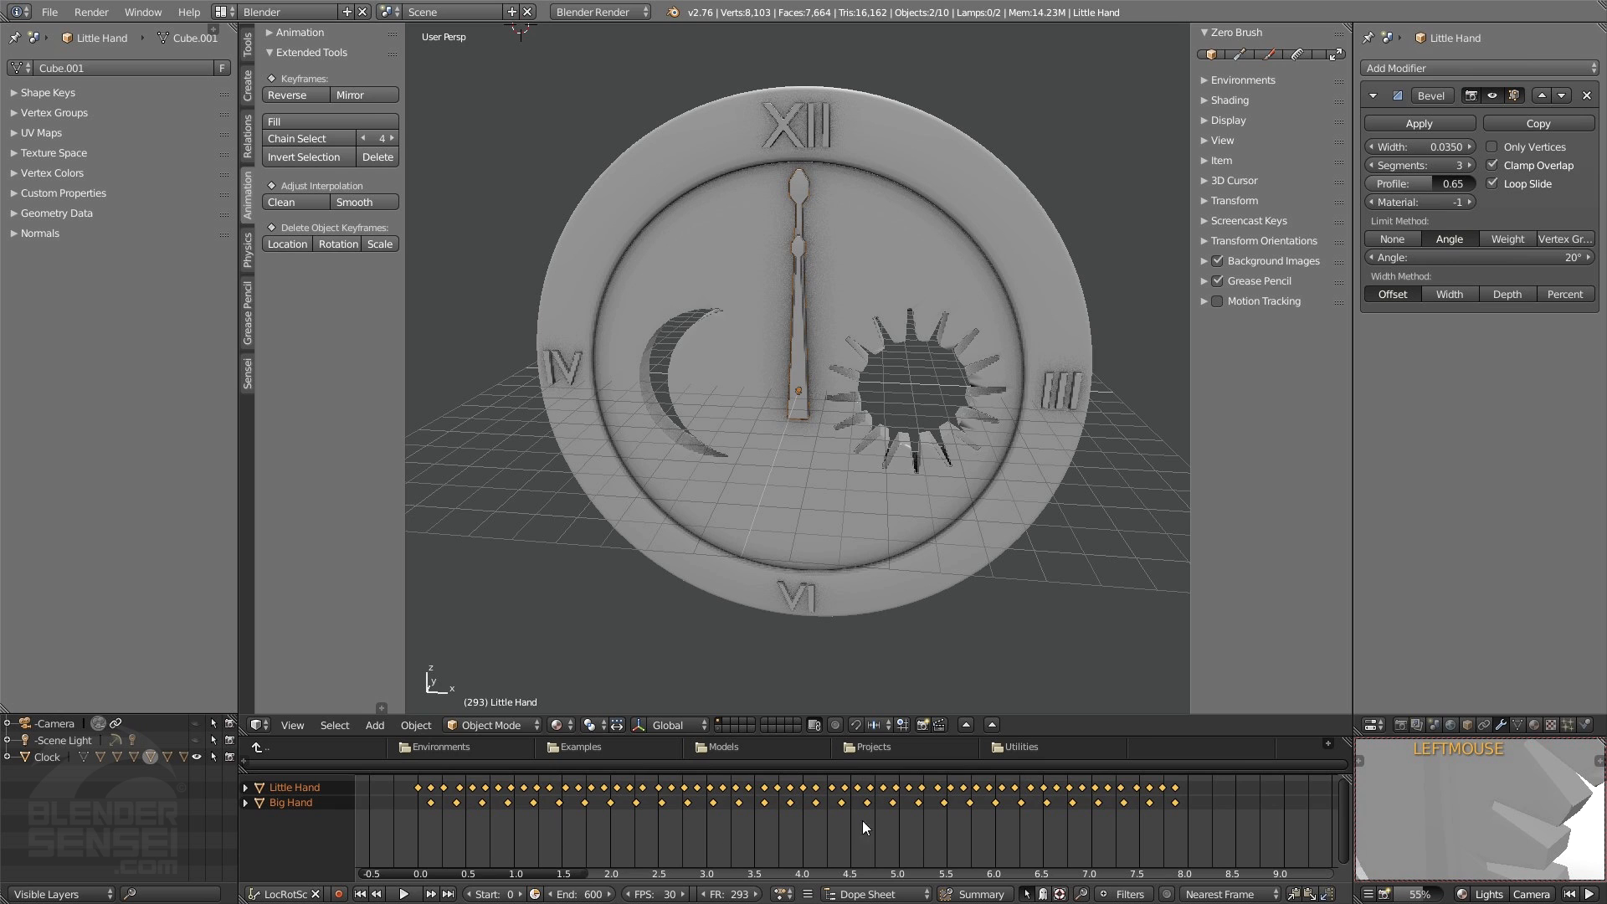
- Box-select the Big Hand's keyframes in the Dope Sheet and copy them
key("b")
left_click_drag(1195, 837, 427, 807)
left_click(1295, 895)
- Select only the Little Hand of the two overlapping clock hands
middle_click_drag(842, 452, 808, 243)
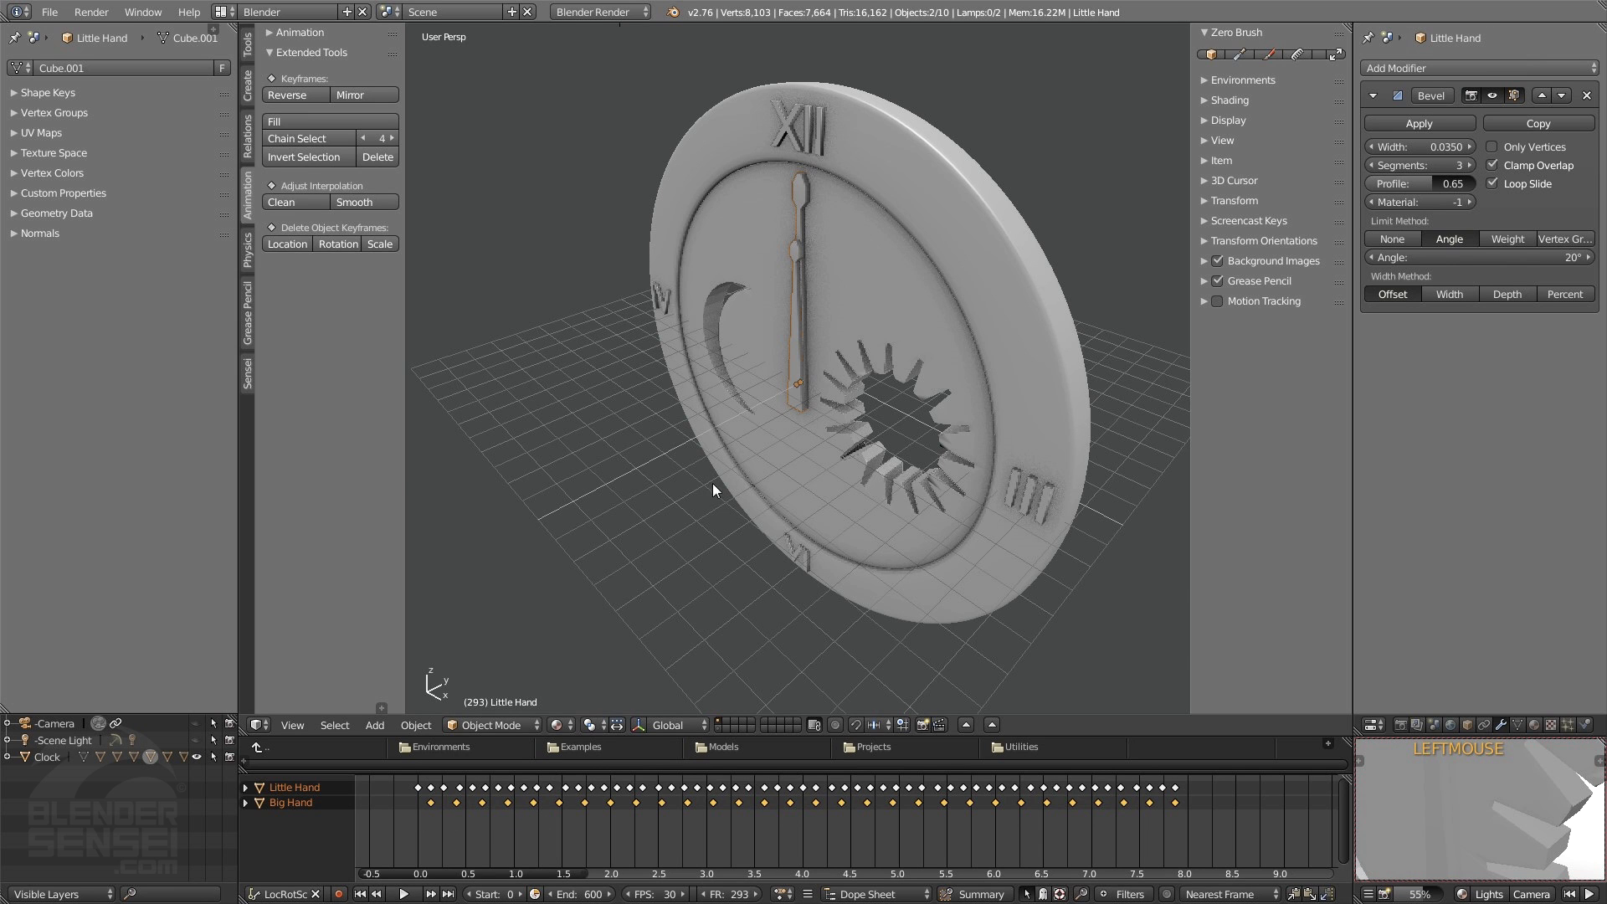
middle_click_drag(711, 483, 820, 218)
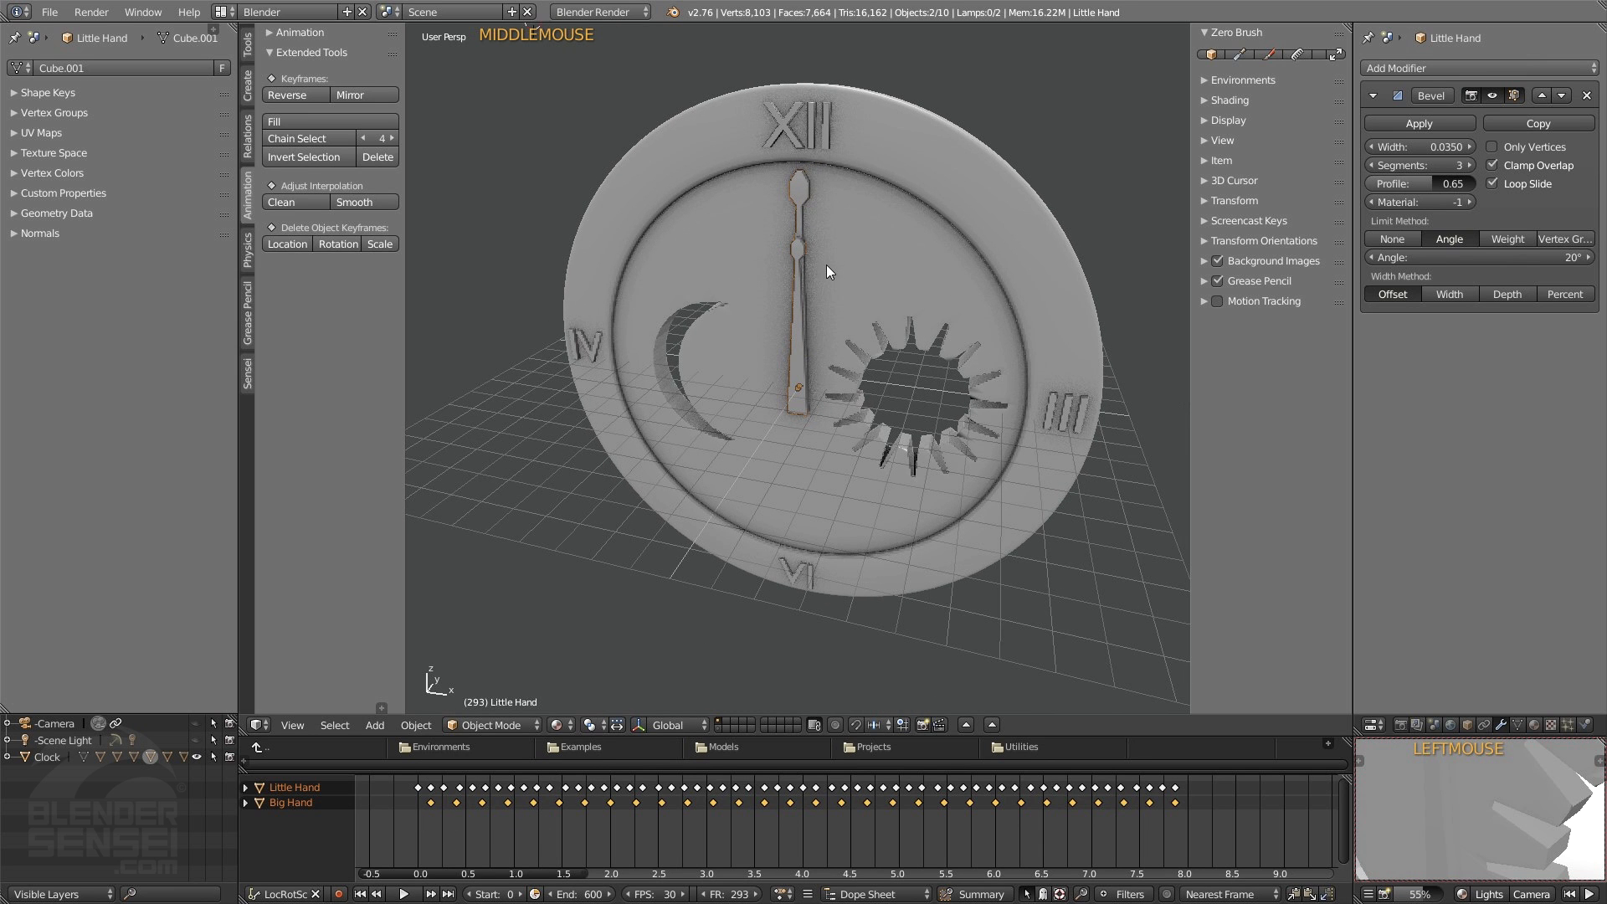
left_click(797, 265)
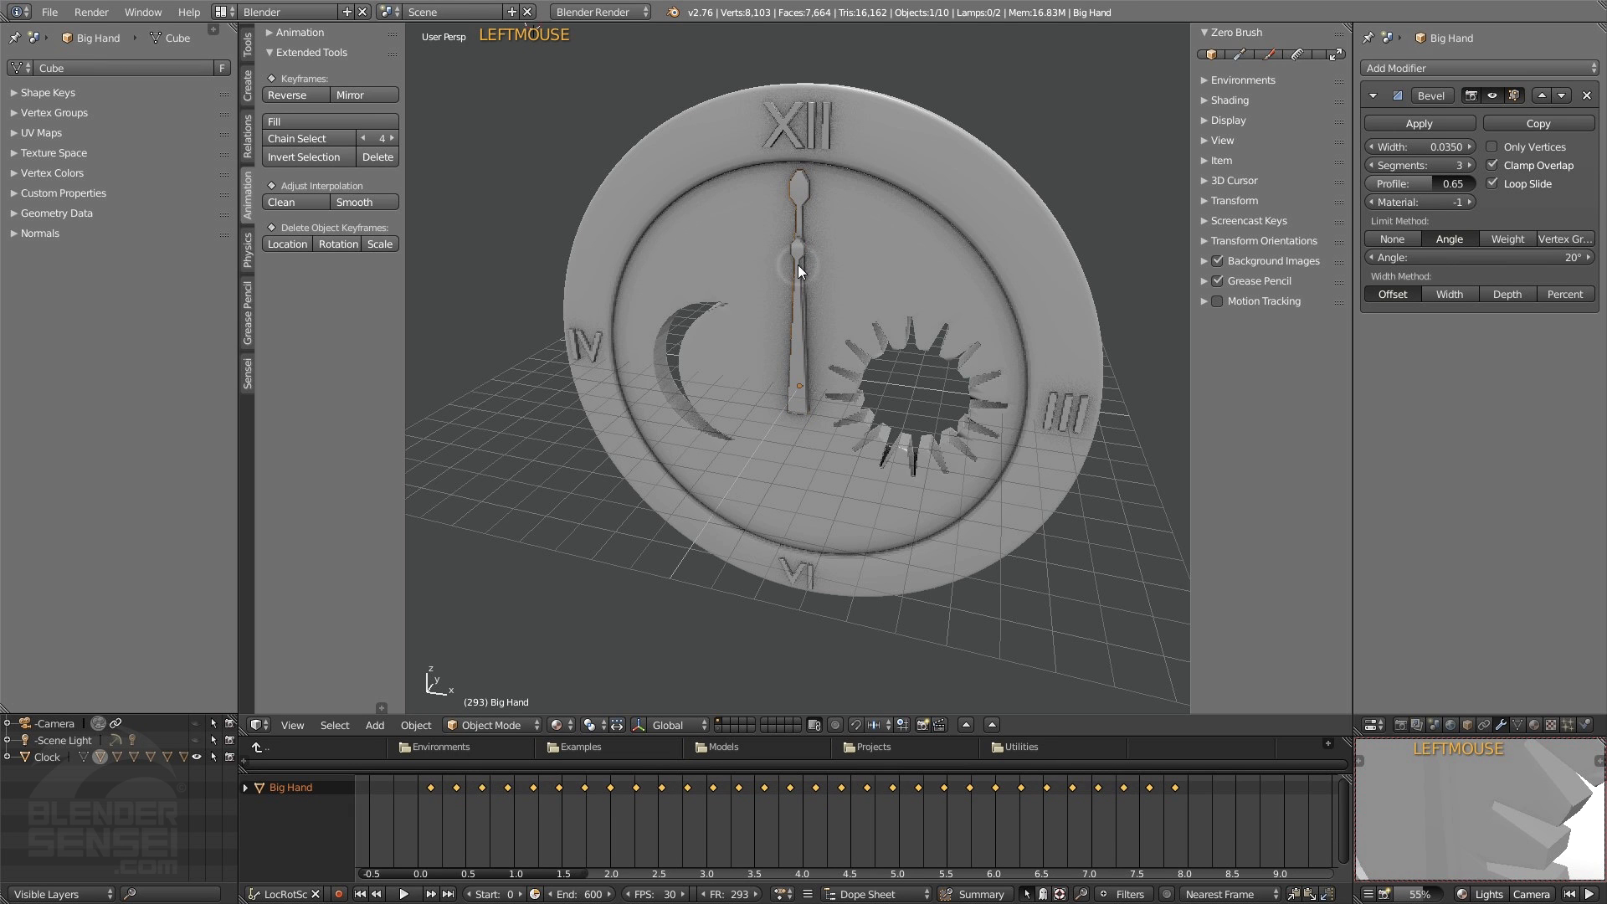
left_click(796, 265)
middle_click_drag(797, 264, 736, 268)
middle_click_drag(796, 264, 806, 310, "shift")
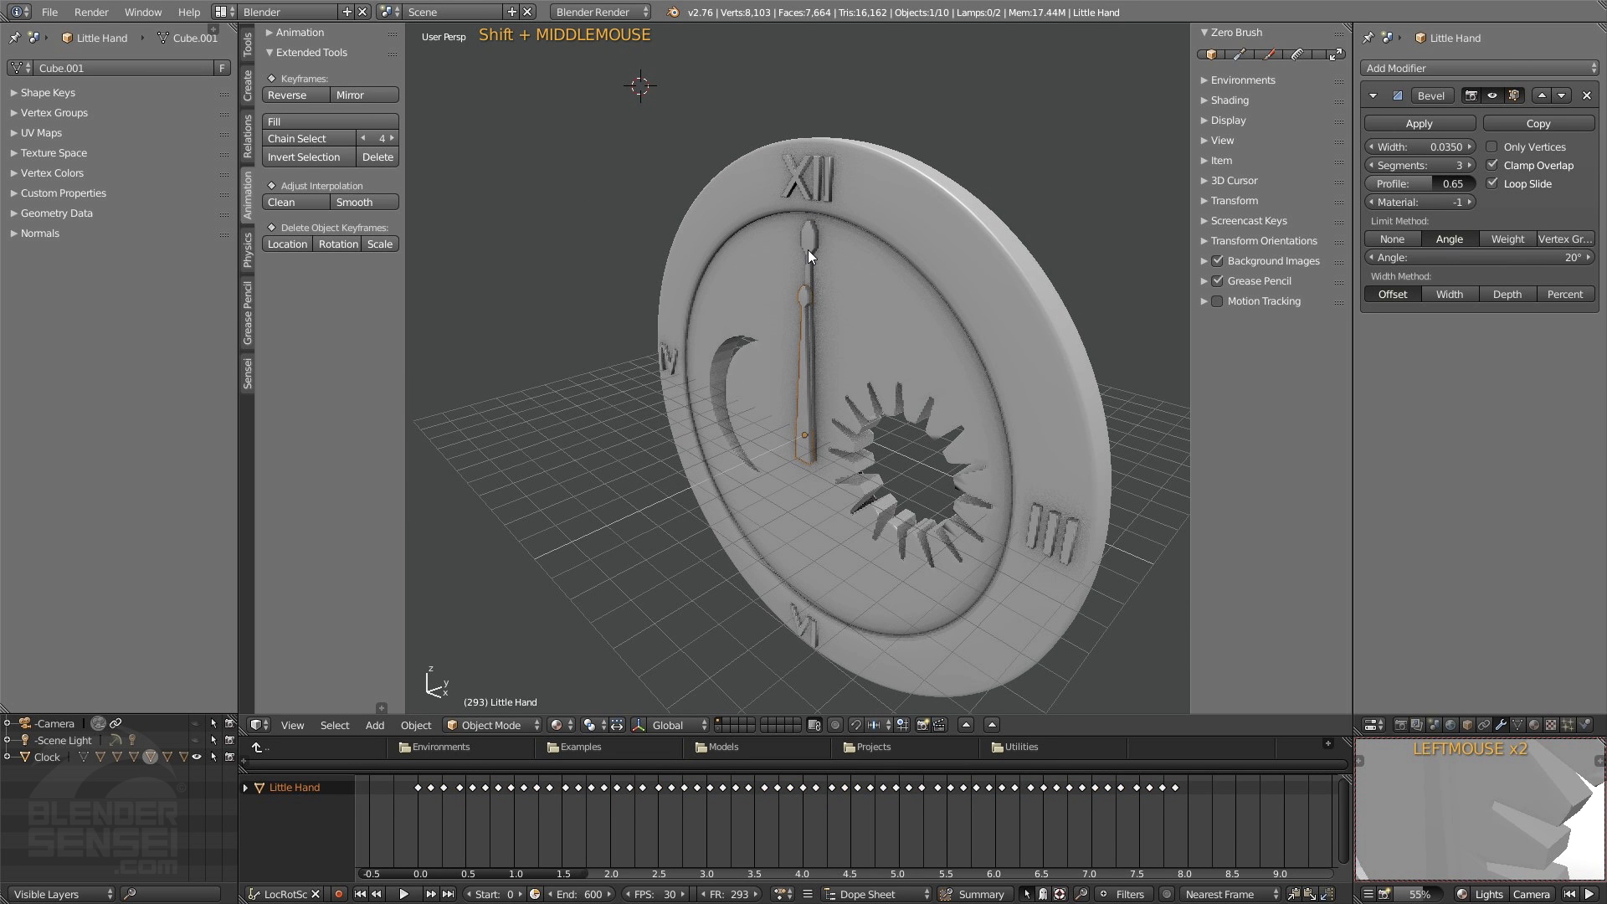
middle_click_drag(806, 249, 778, 384)
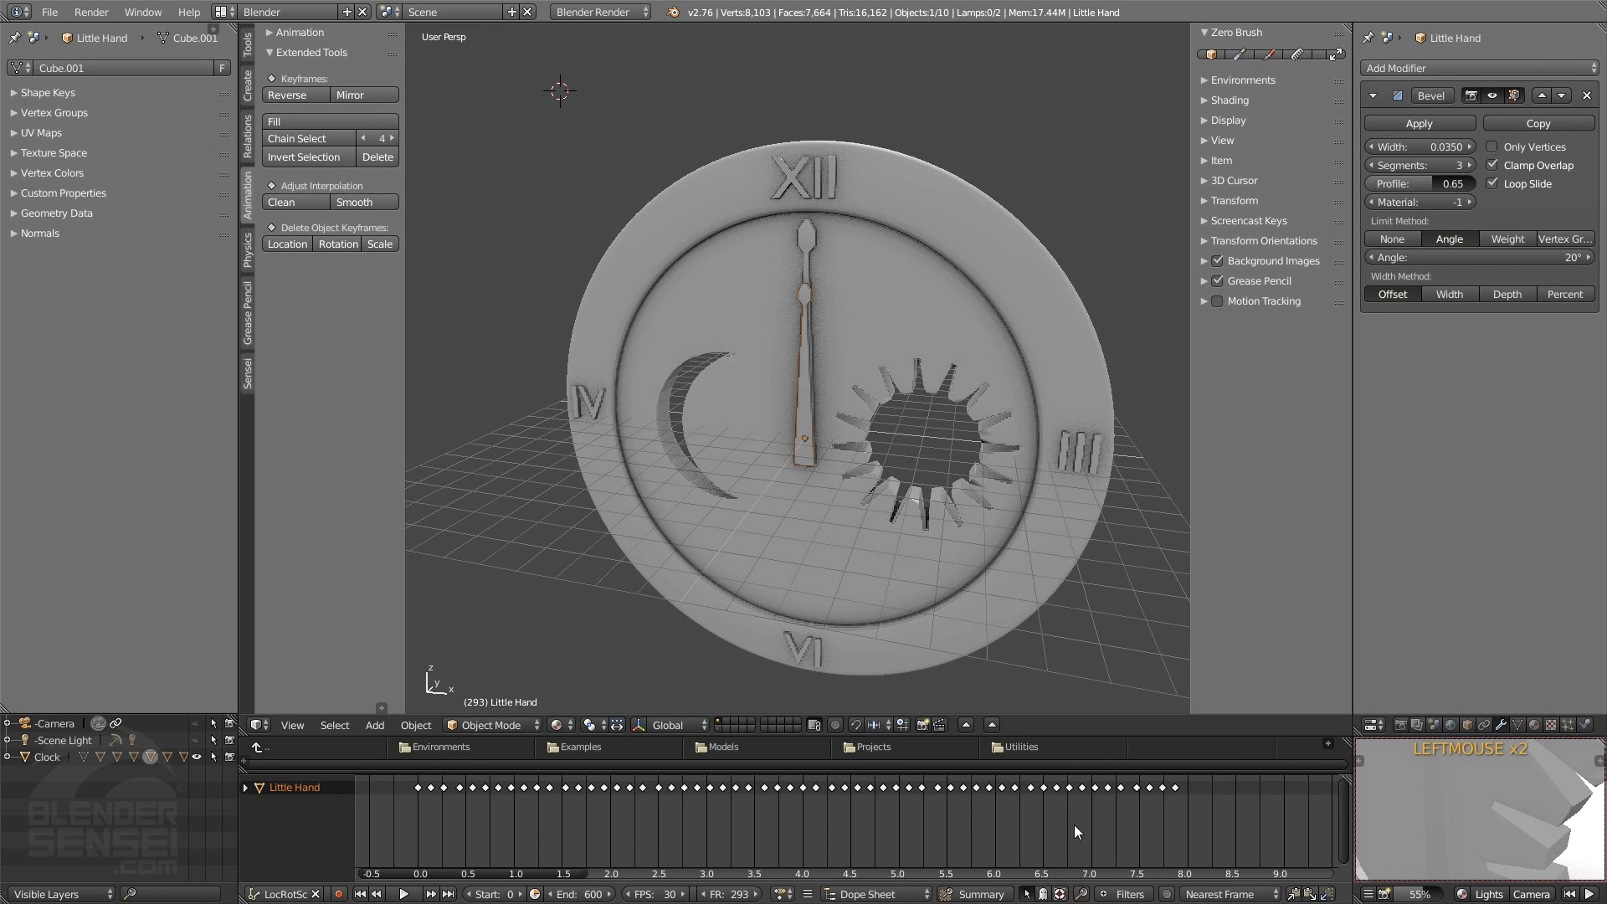
- Shift all the Little Hand's keyframes to start at about 8.7 seconds, and paste the copied Big Hand keyframes at frame 0
key("b")
left_click_drag(1217, 812, 410, 755)
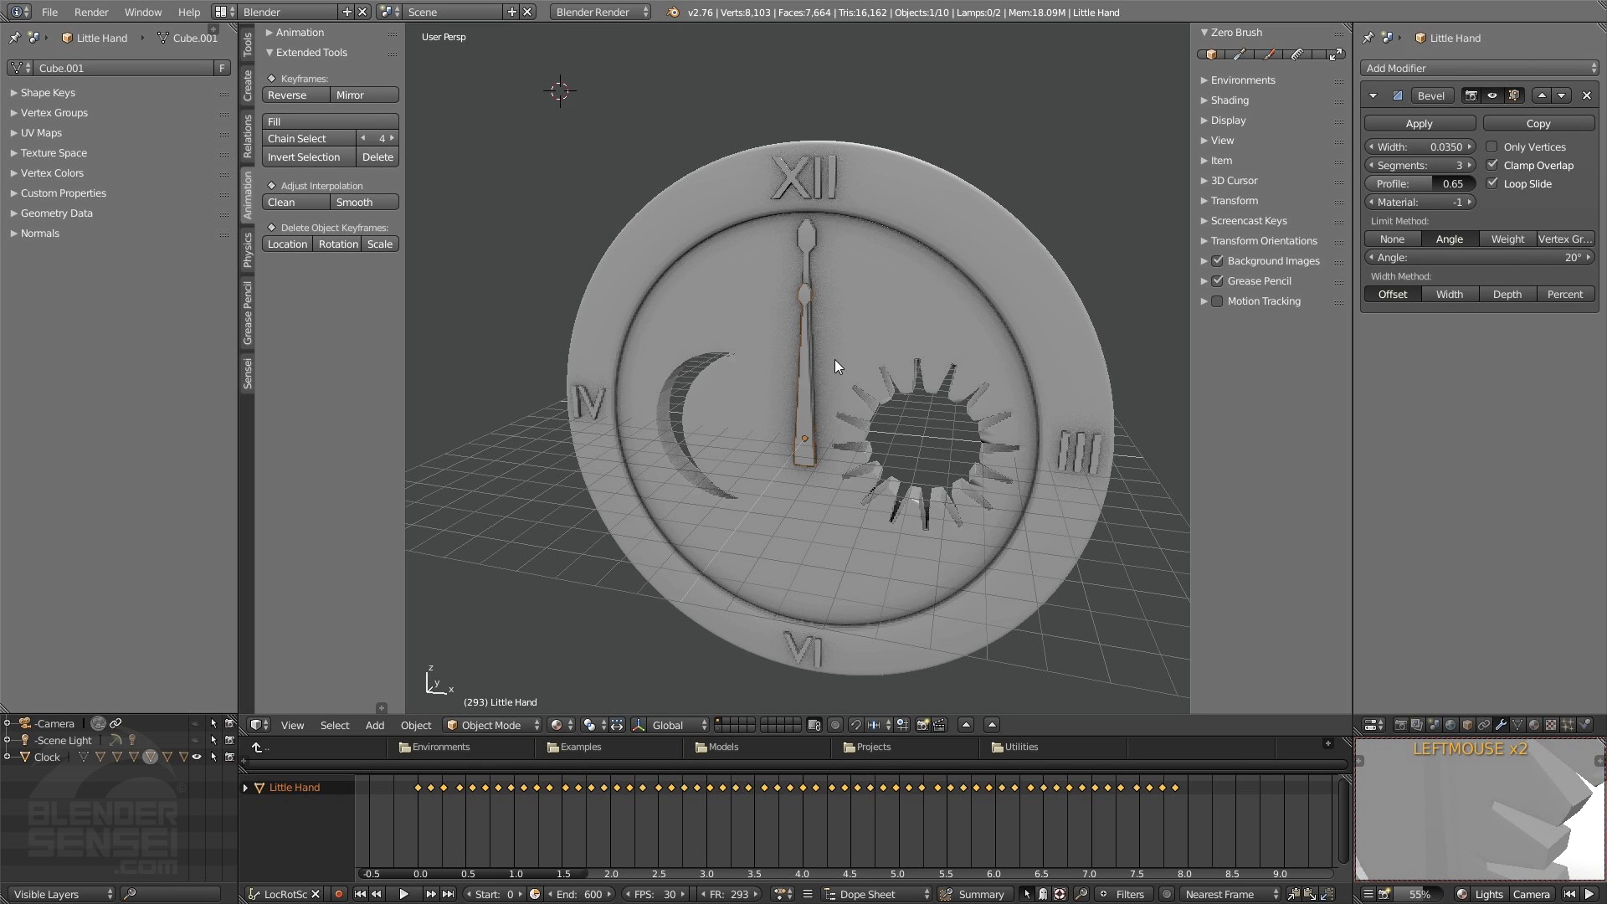
key("g")
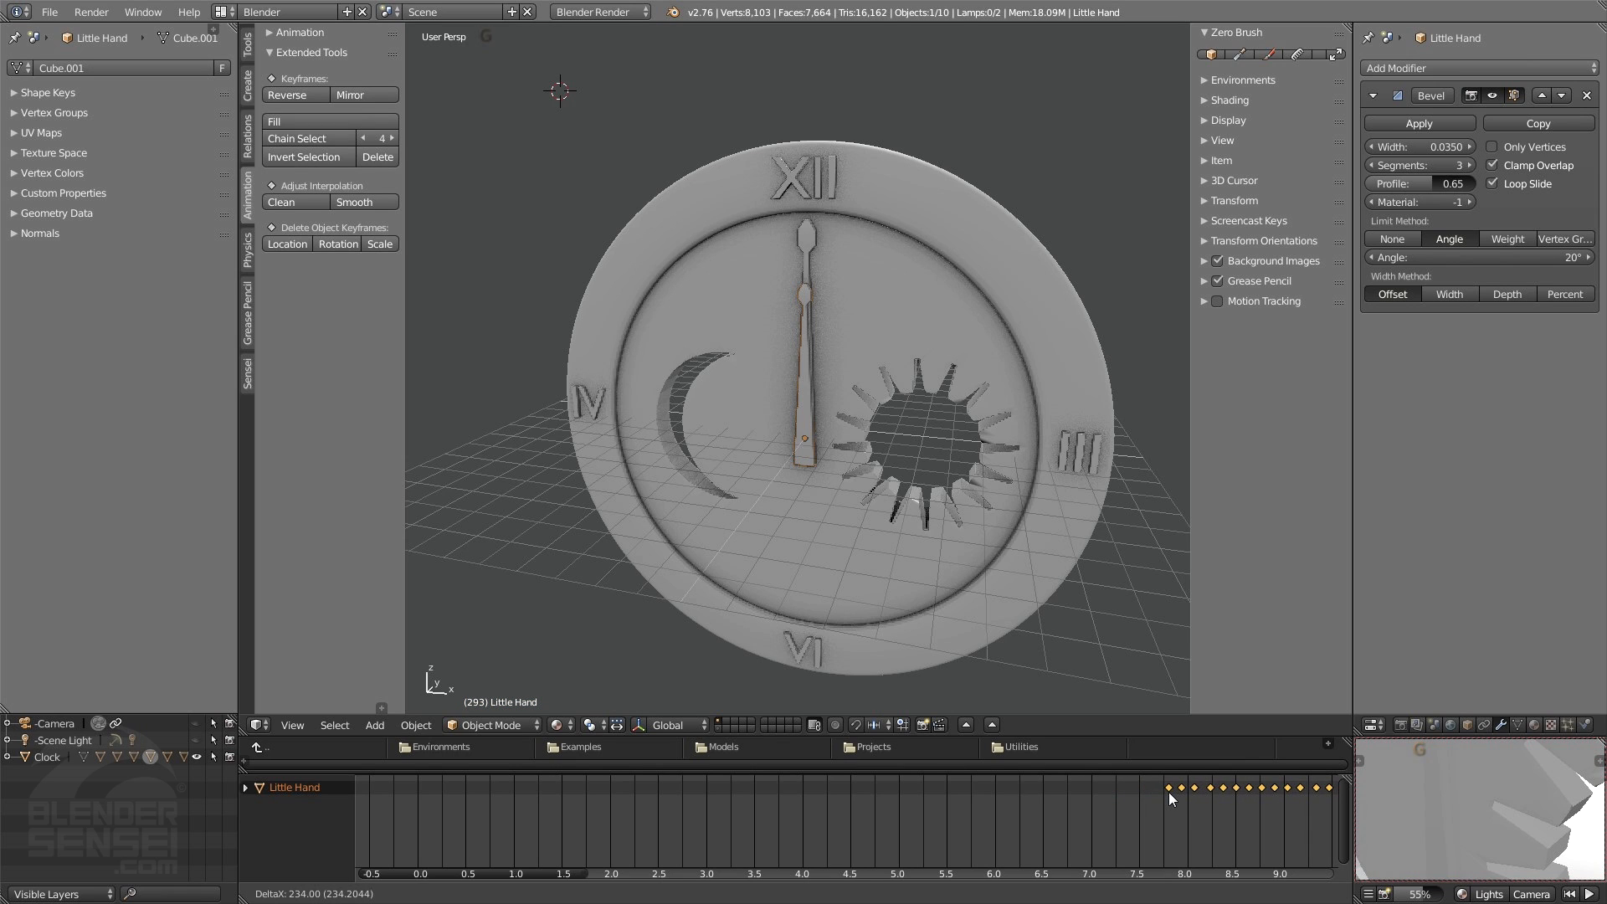
left_click(1232, 794)
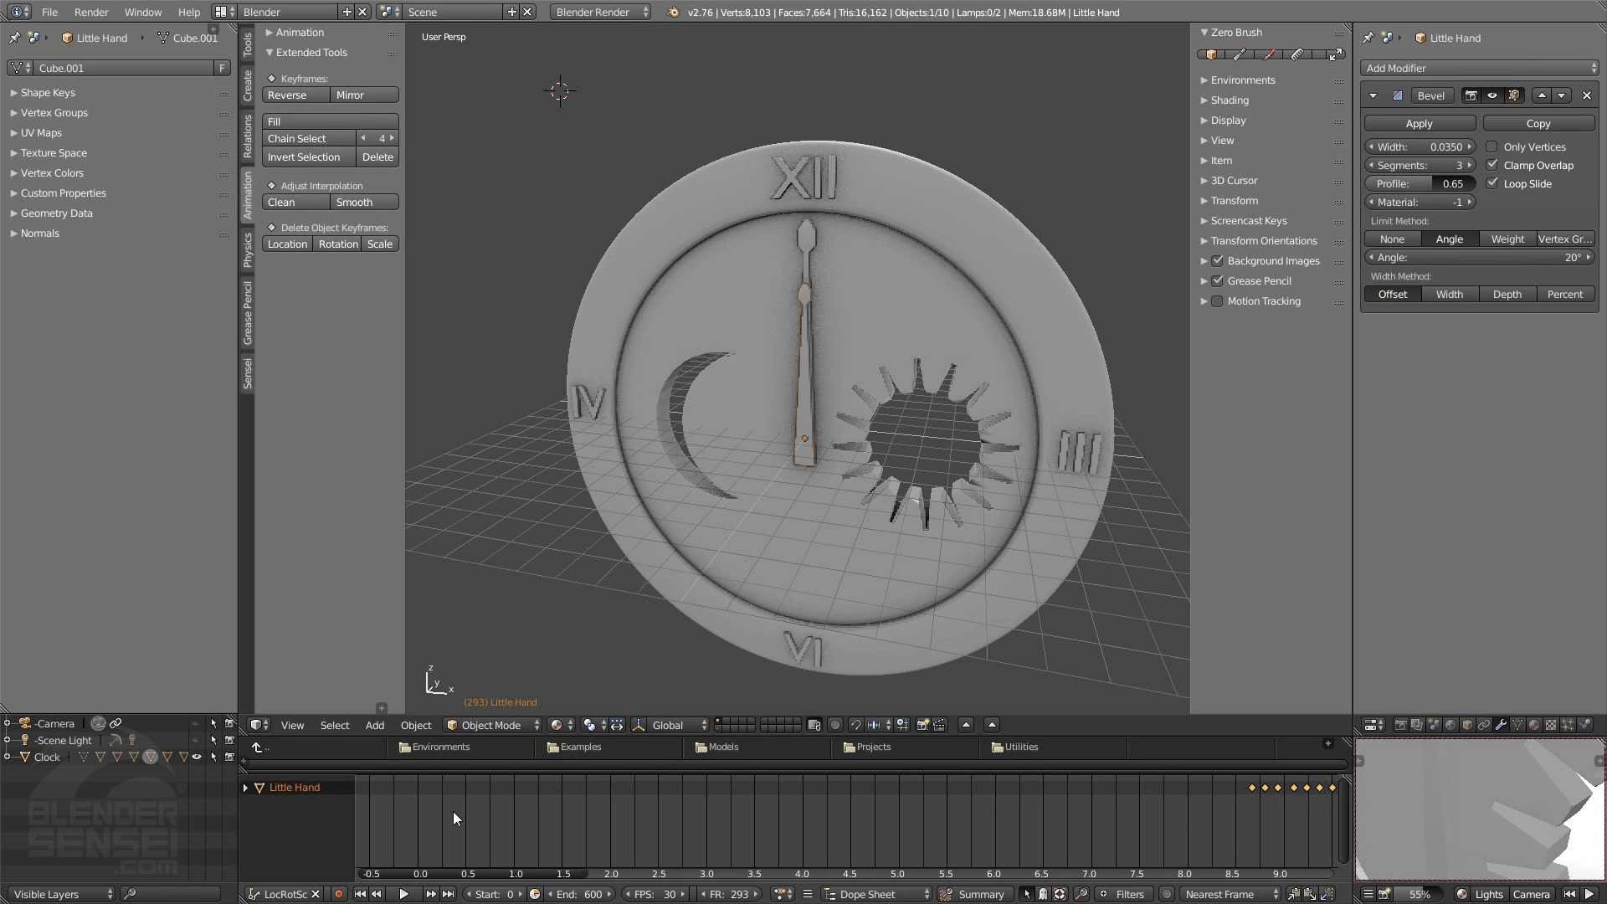
key("shift+Left")
left_click(1310, 894)
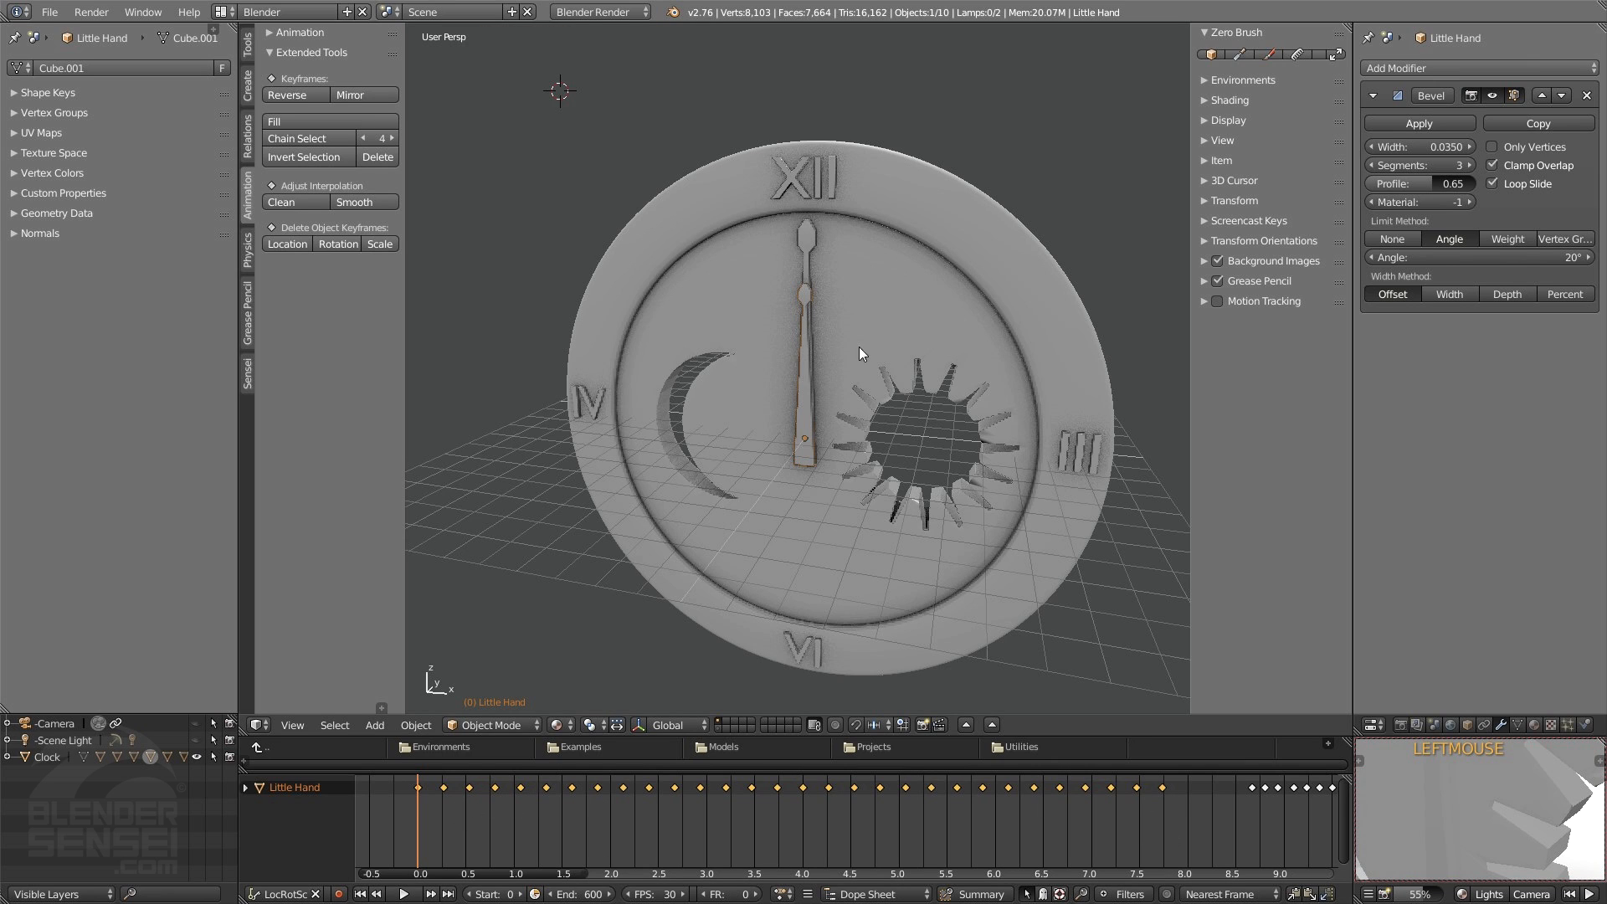
- Copy the Little Hand's shifted original keyframes in the Dope Sheet, and delete them from that hand
left_click_drag(536, 874, 718, 874)
key("b")
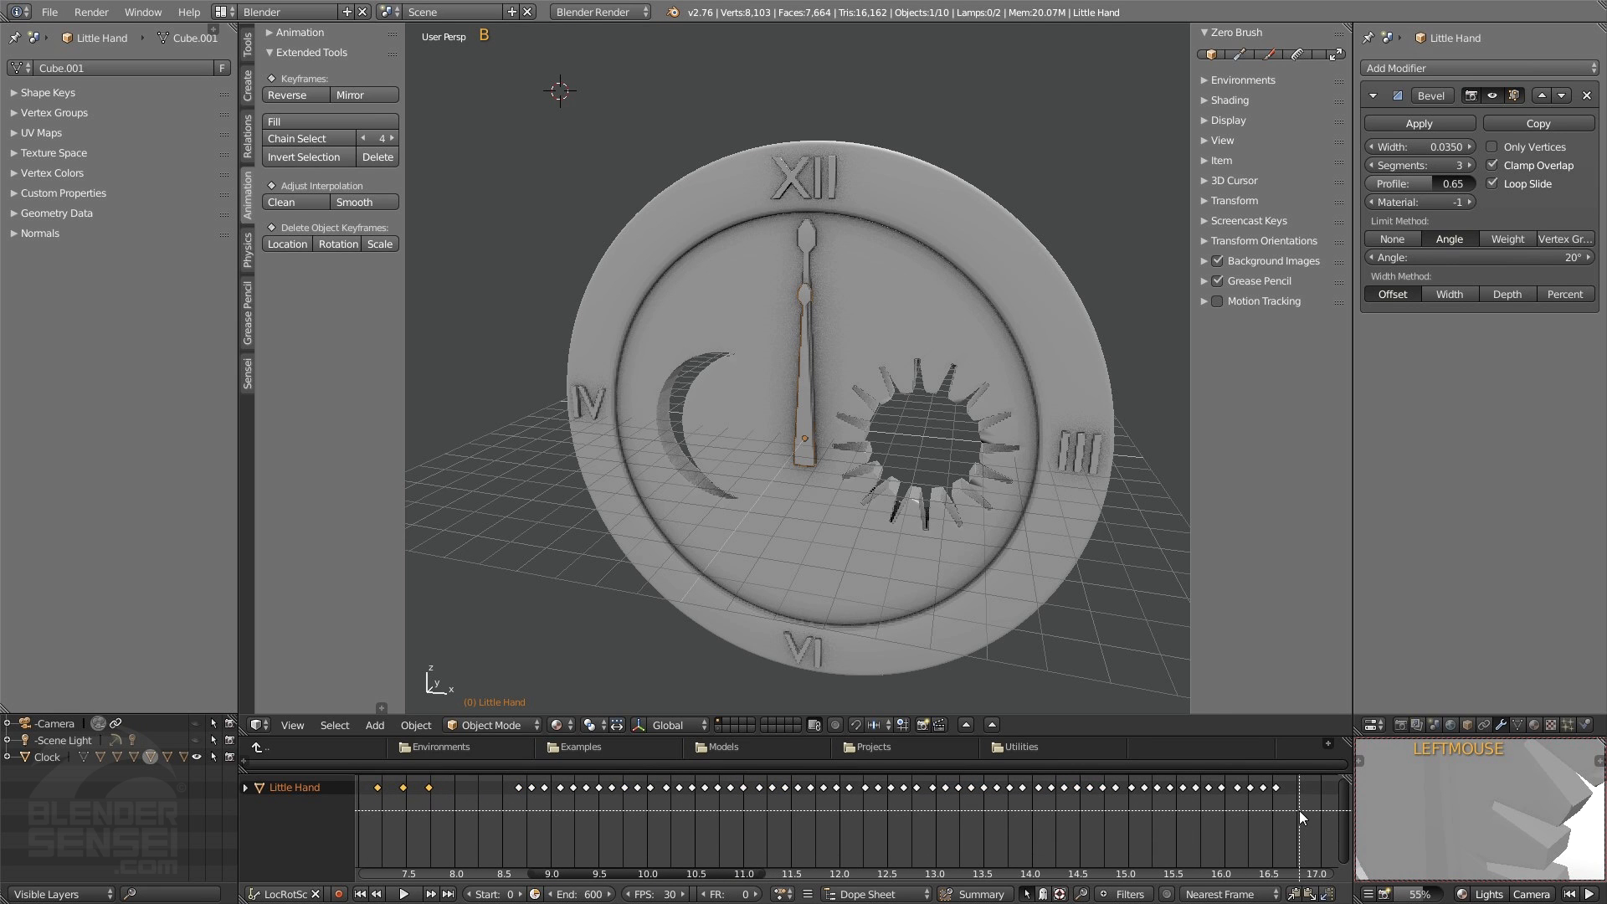
left_click_drag(1299, 810, 521, 790)
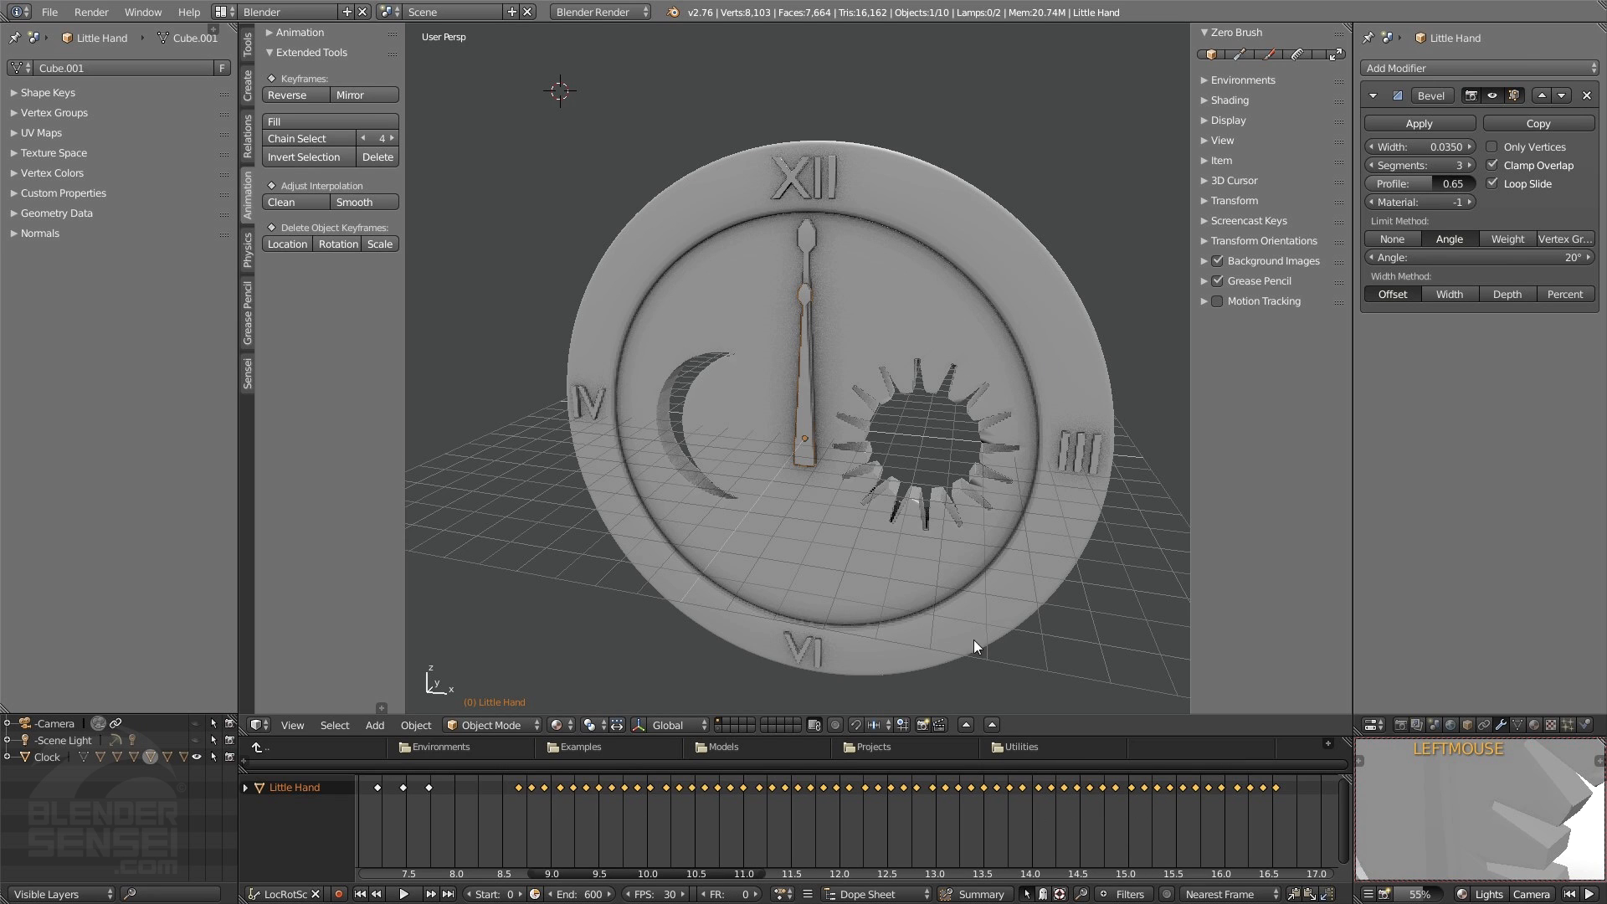
left_click(1294, 896)
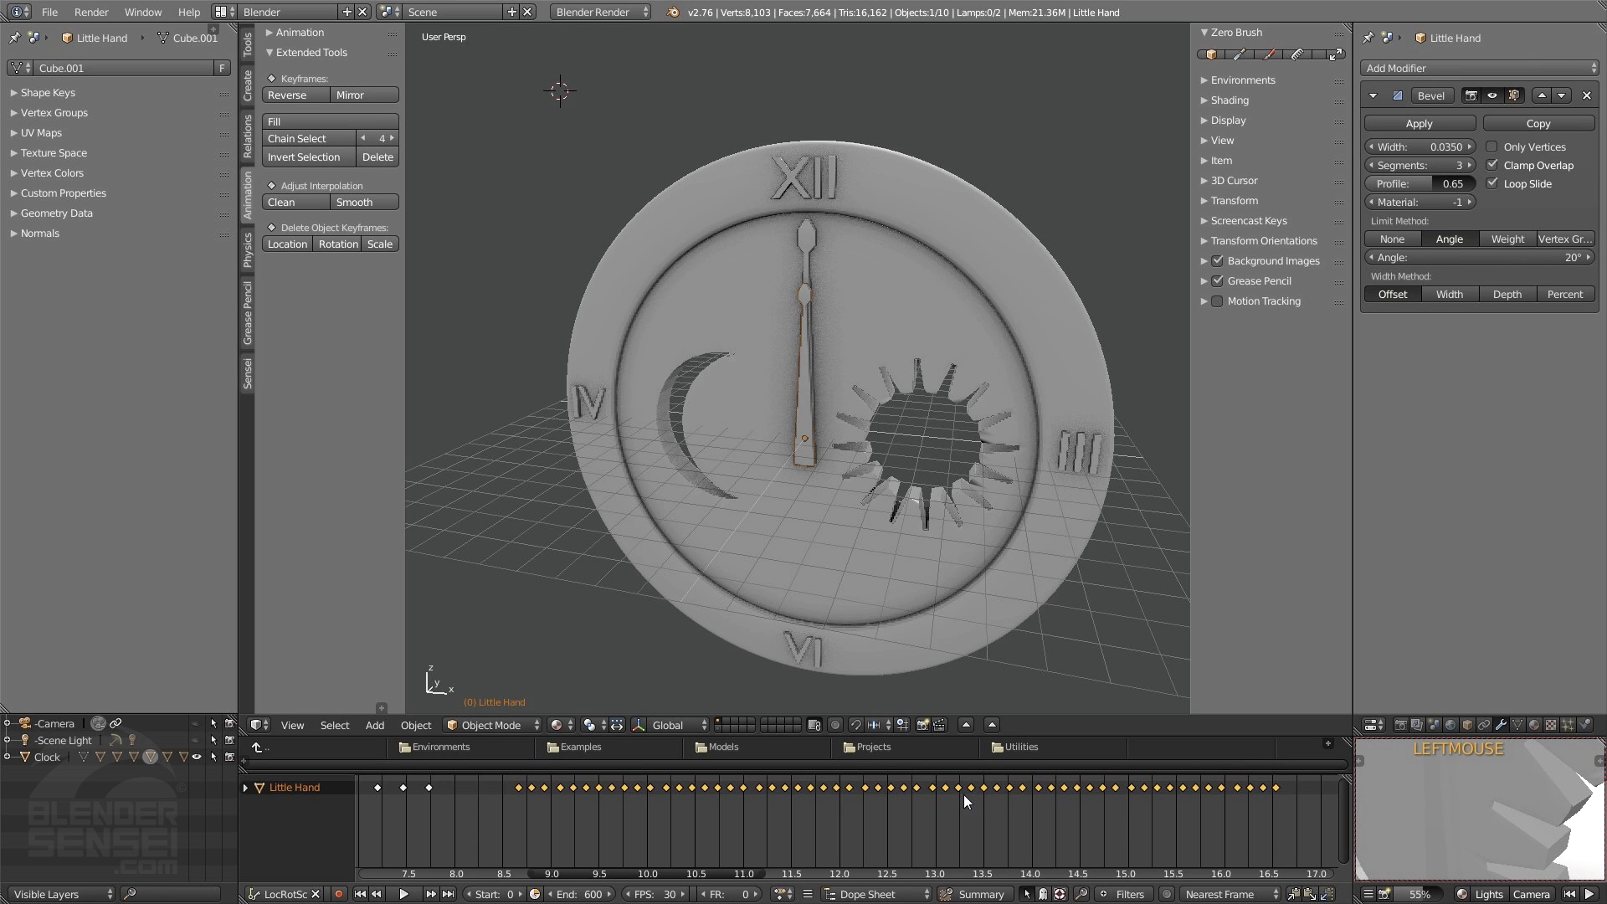
key("x")
- Select the Big Hand and delete its existing keyframes in the Dope Sheet
left_click_drag(725, 877, 563, 879)
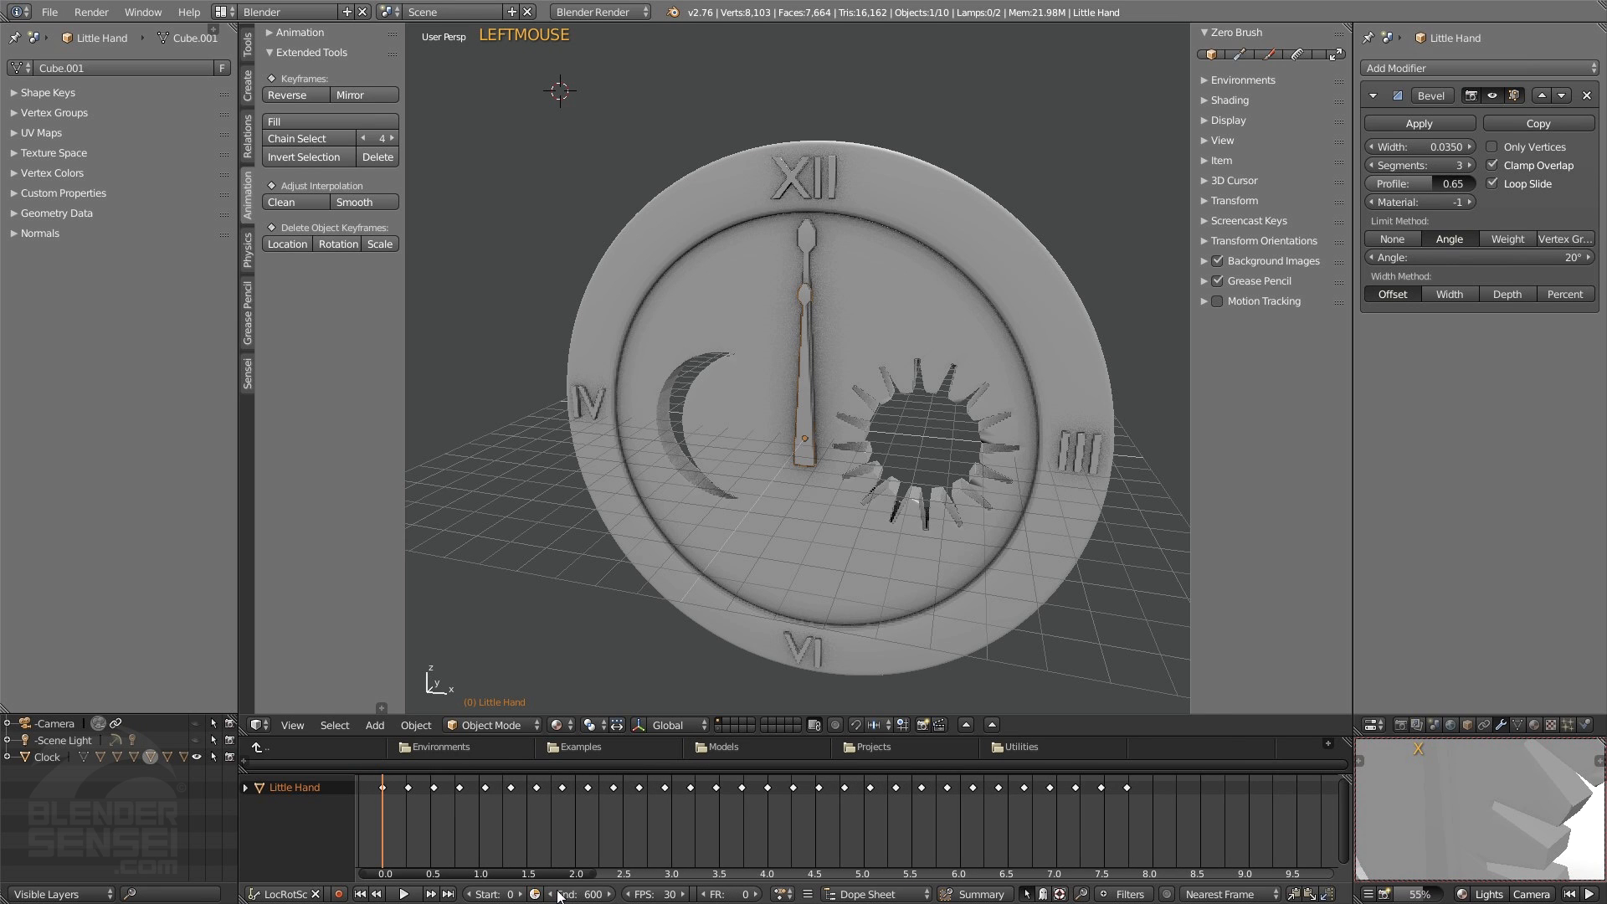
left_click(806, 233)
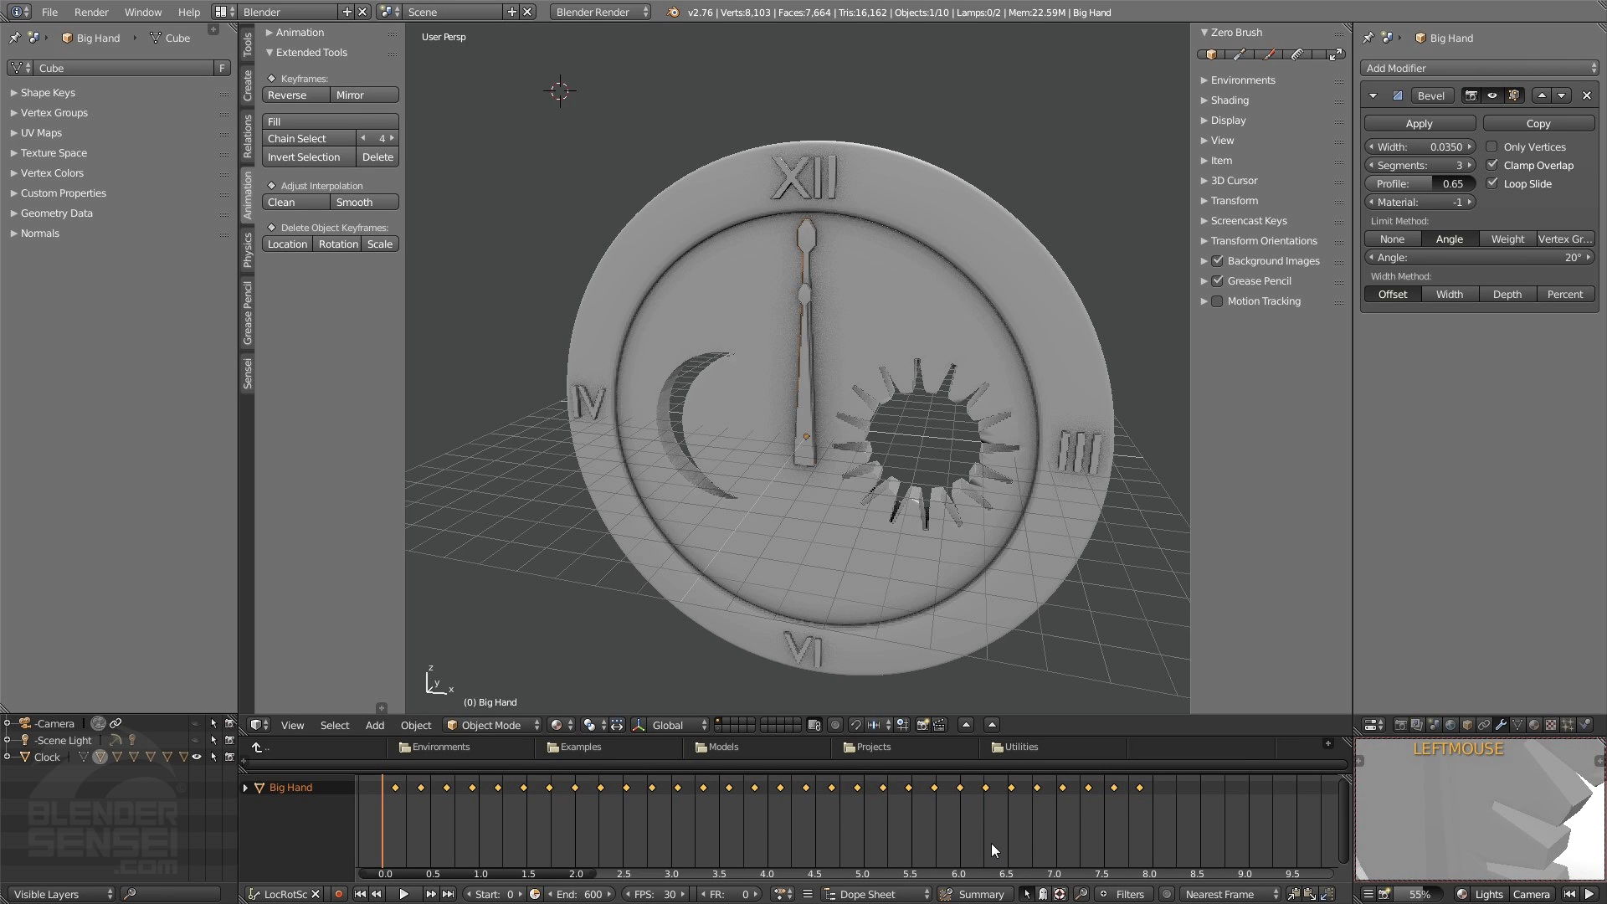
key("x")
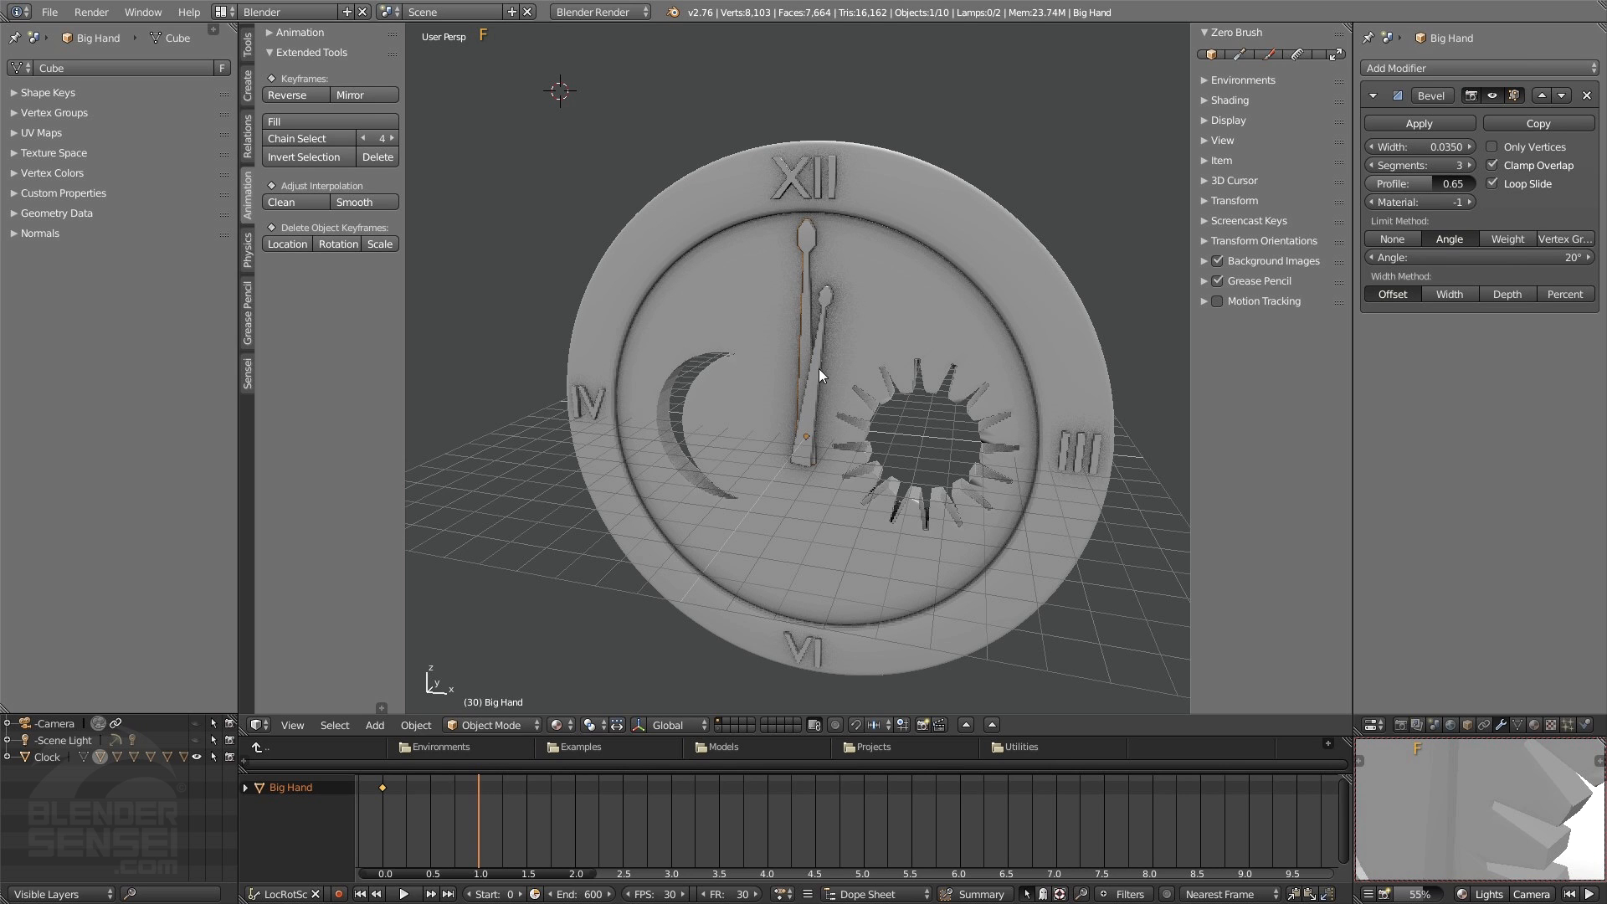
- Paste the copied Little Hand keyframes onto the Big Hand at frame 0 and play the animation
right_click_drag(477, 811, 417, 810)
right_click(414, 812)
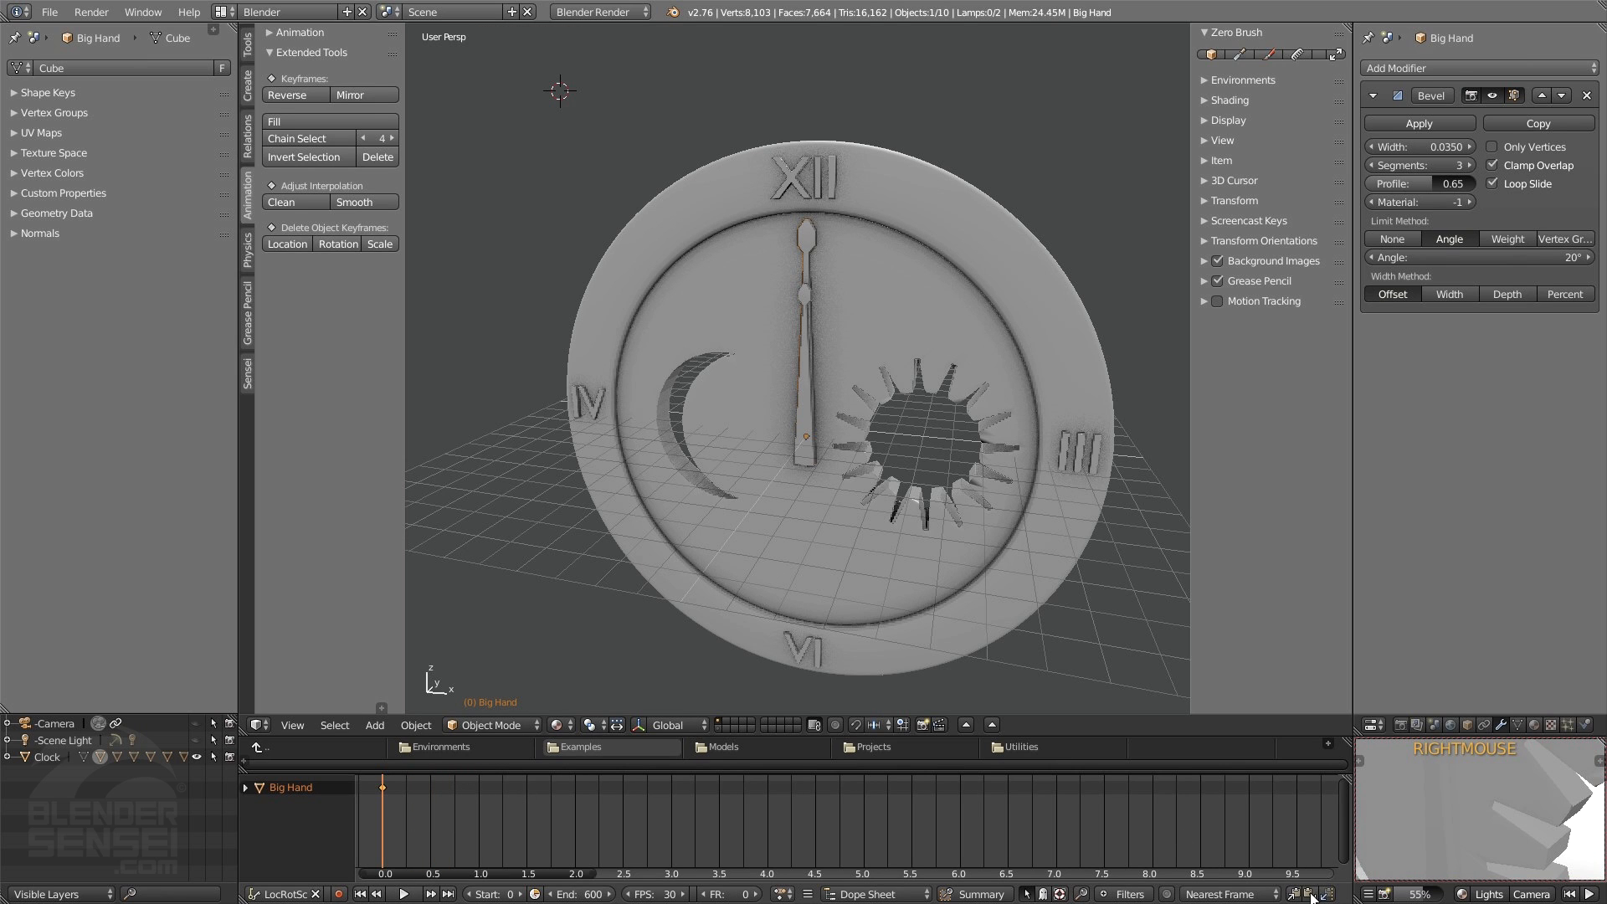
left_click(1310, 896)
left_click(409, 894)
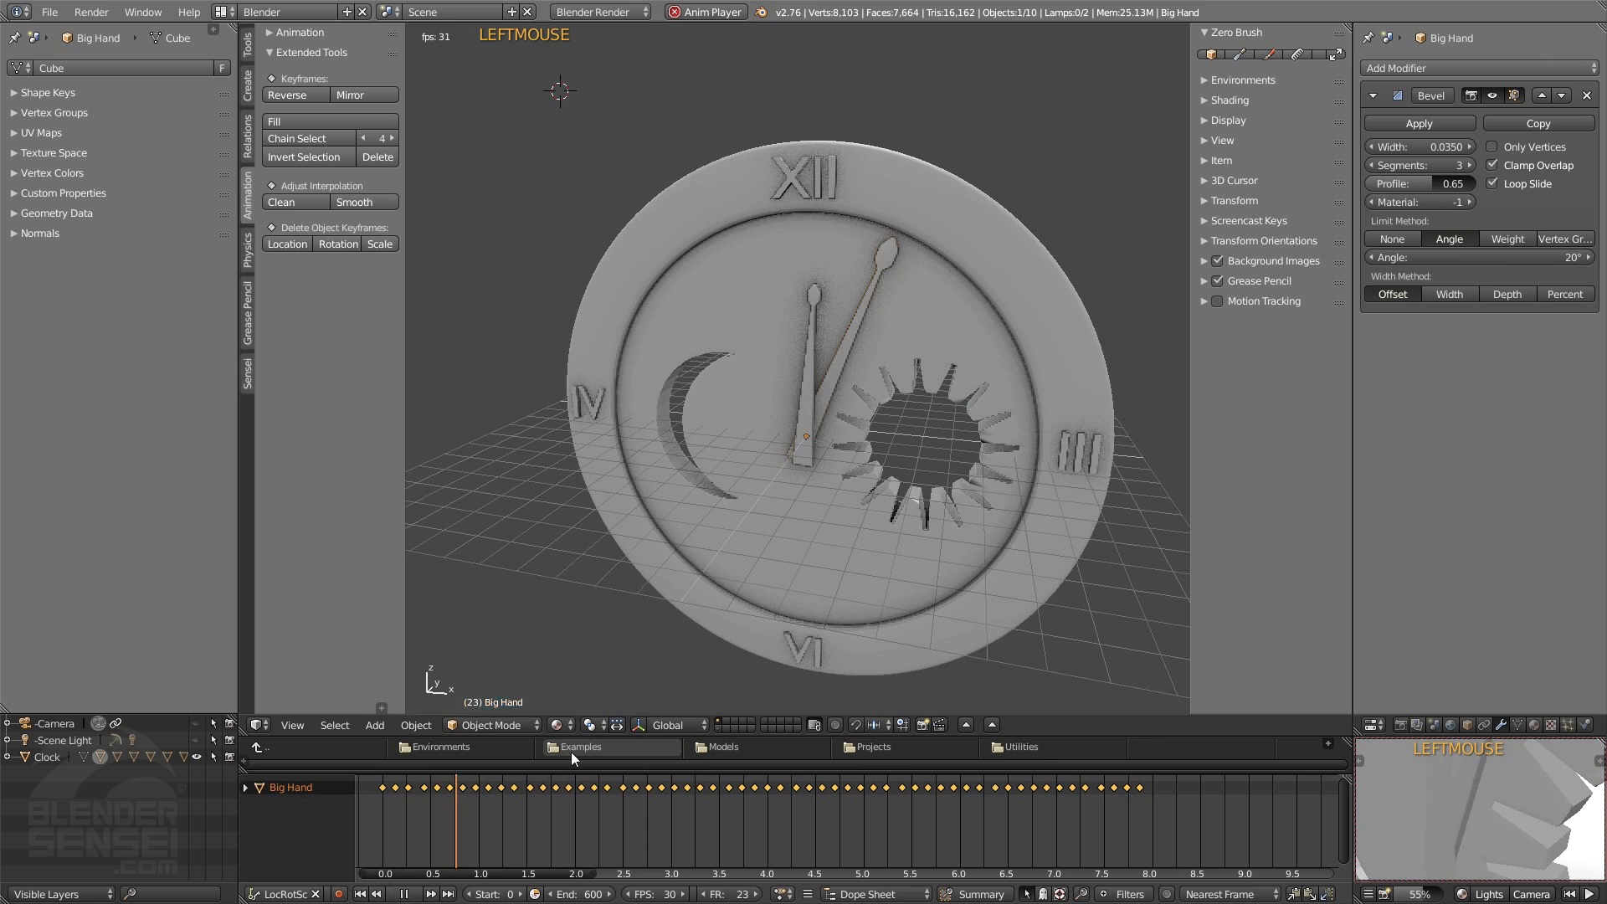